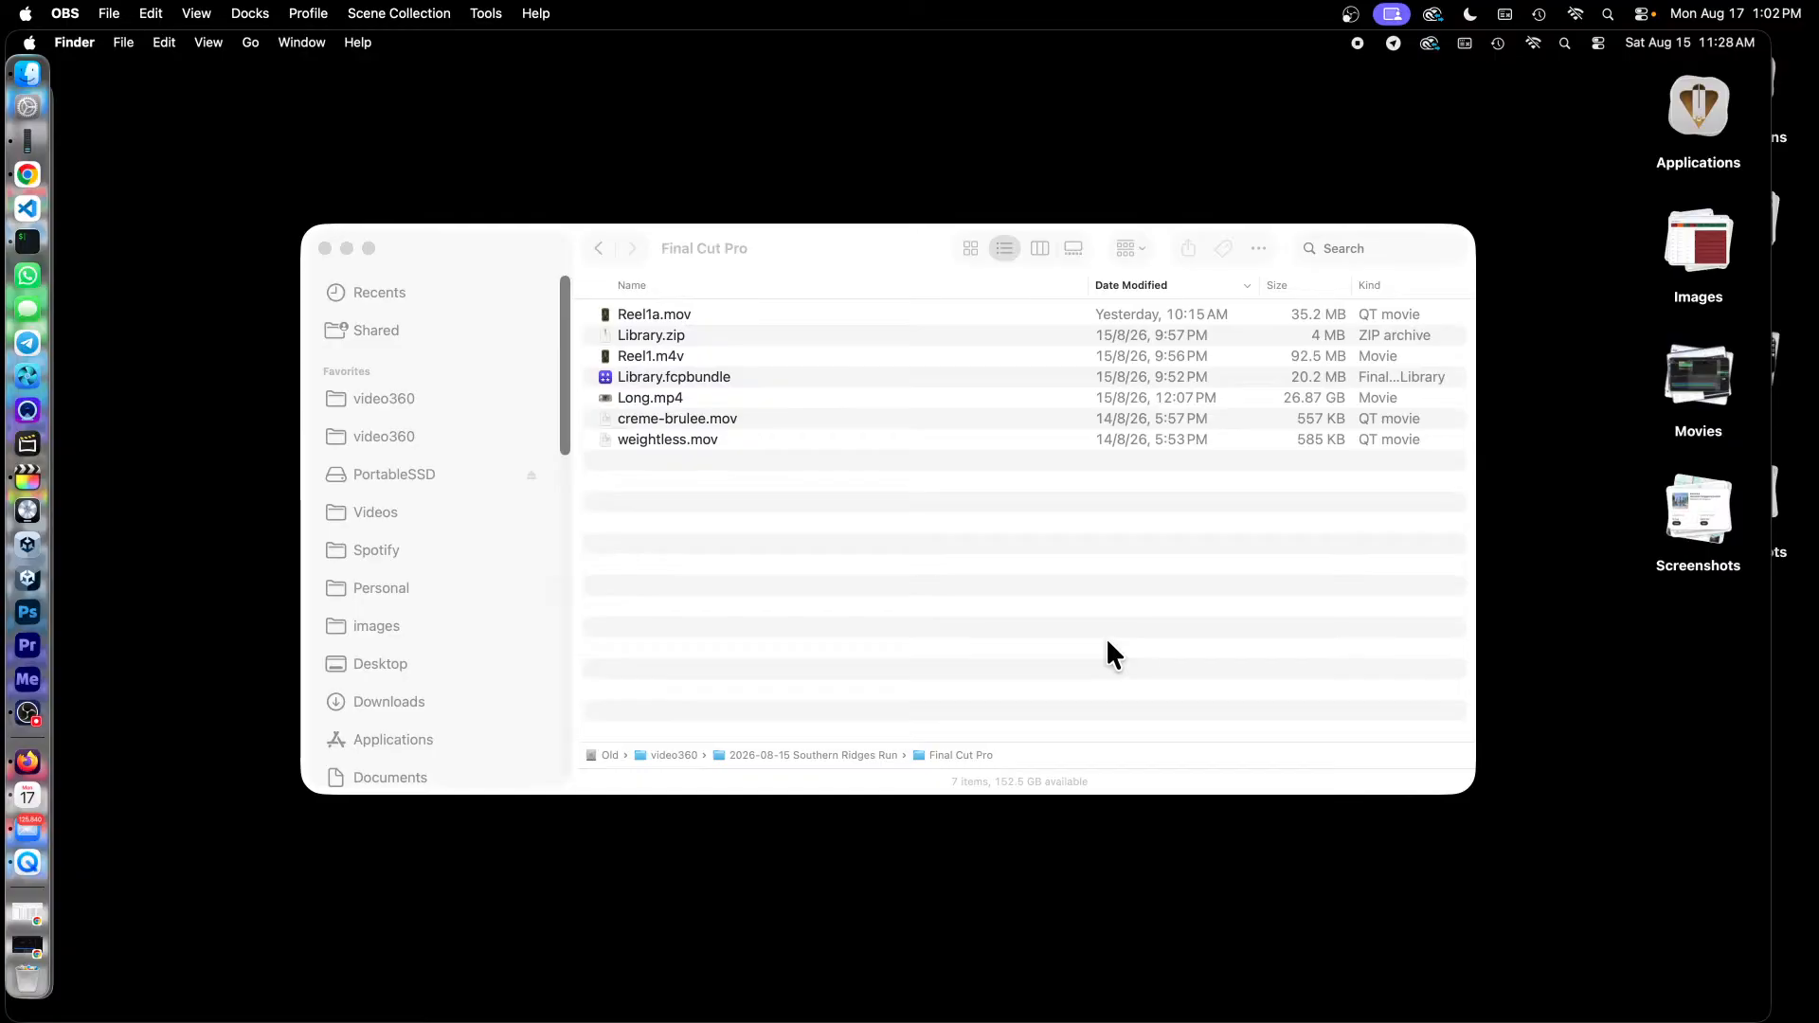
Open Reel1.m4v from the Final Cut Pro folder with QuickTime Player.
left_click(217, 557)
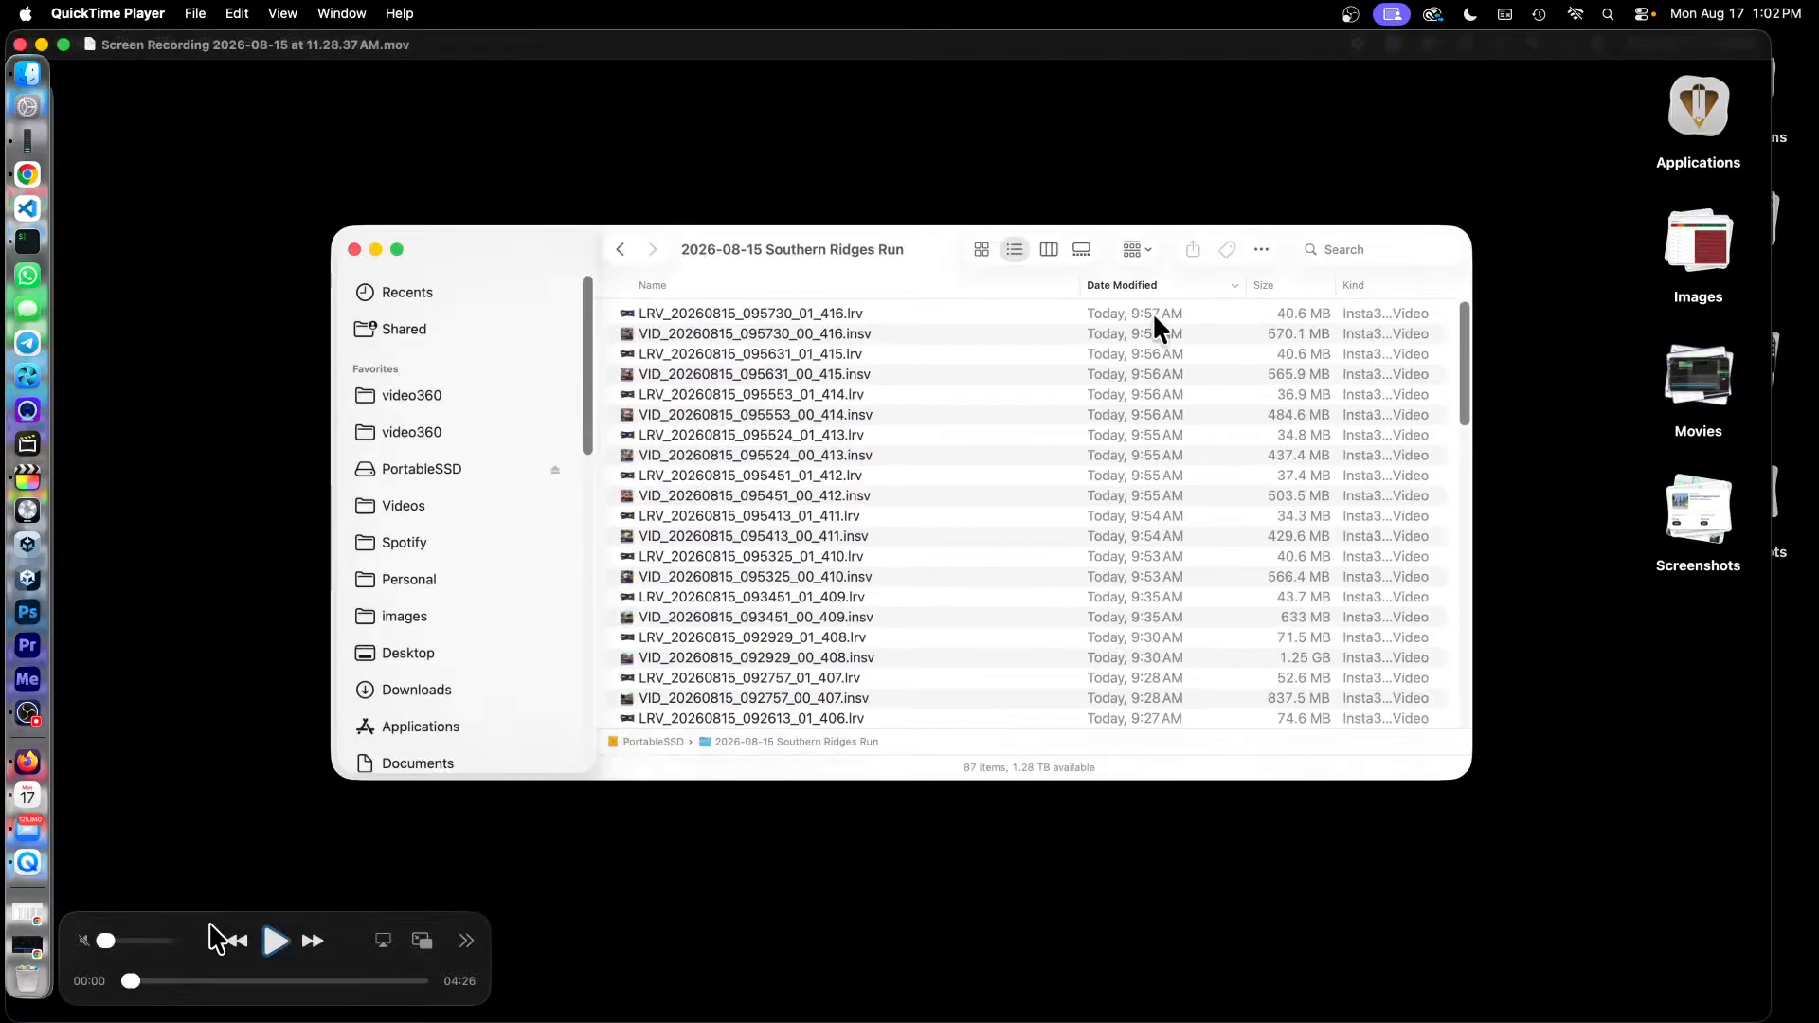
left_click(27, 73)
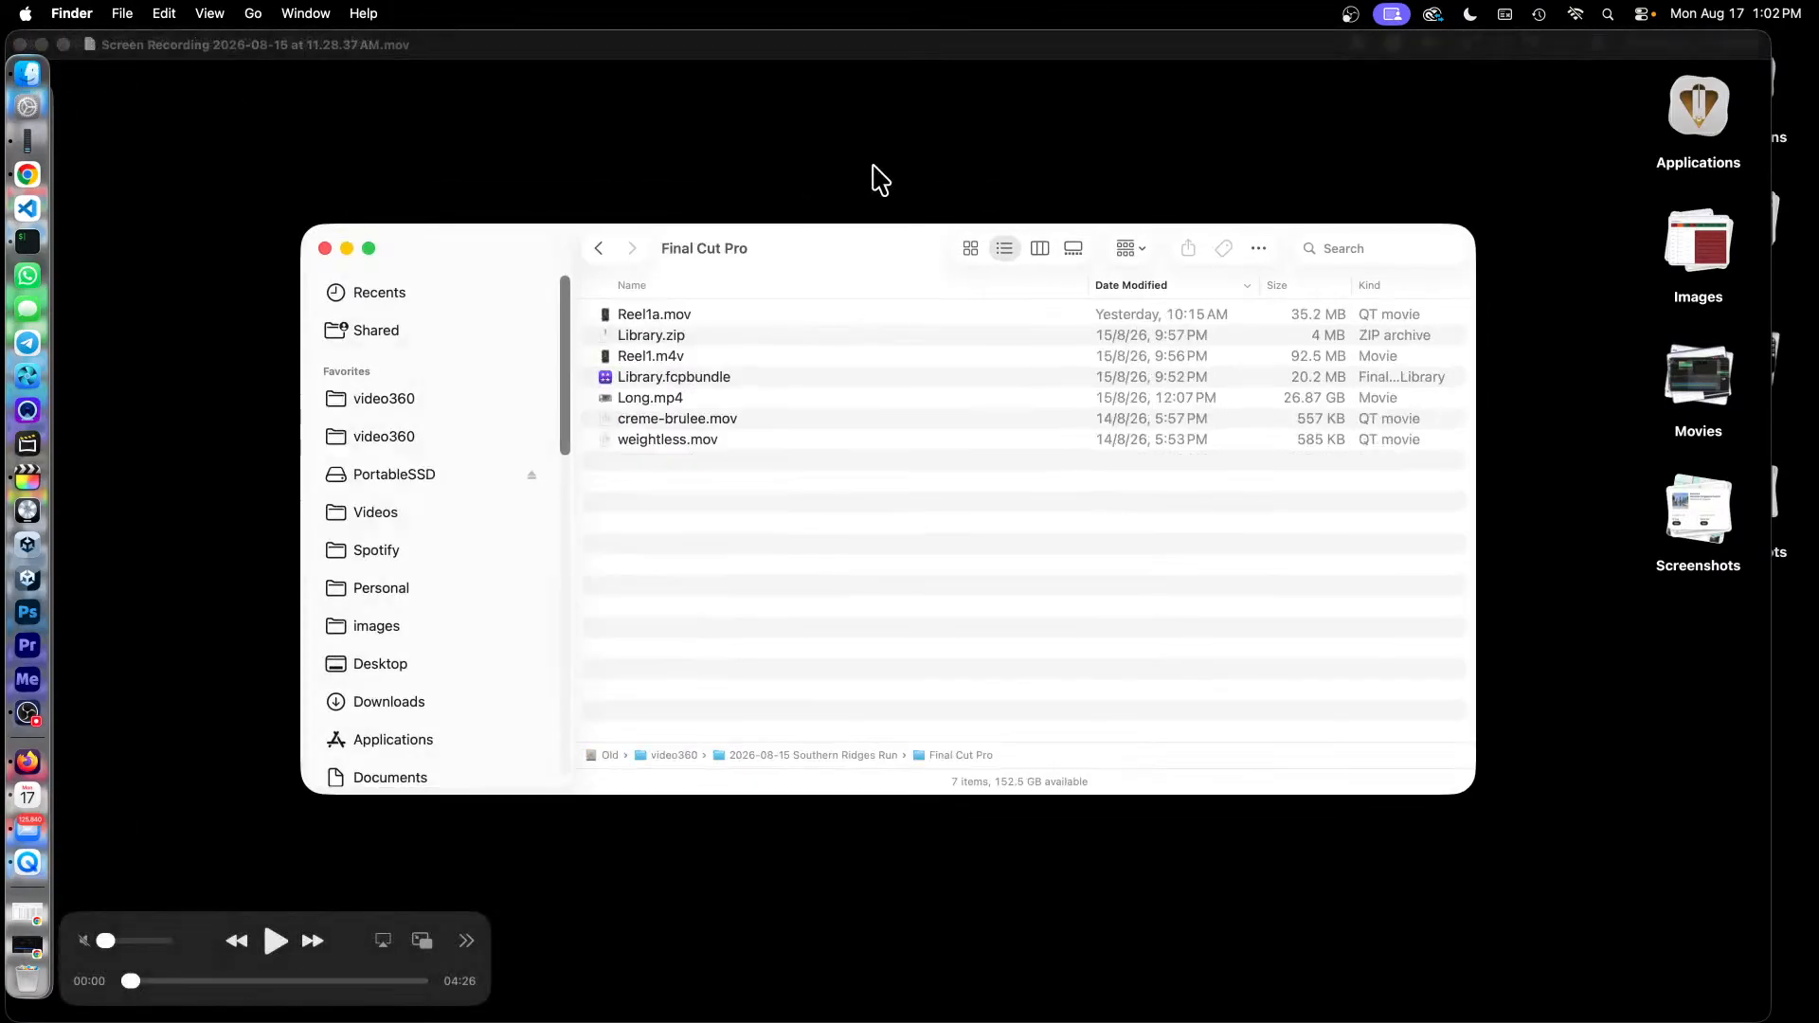
left_click(674, 354)
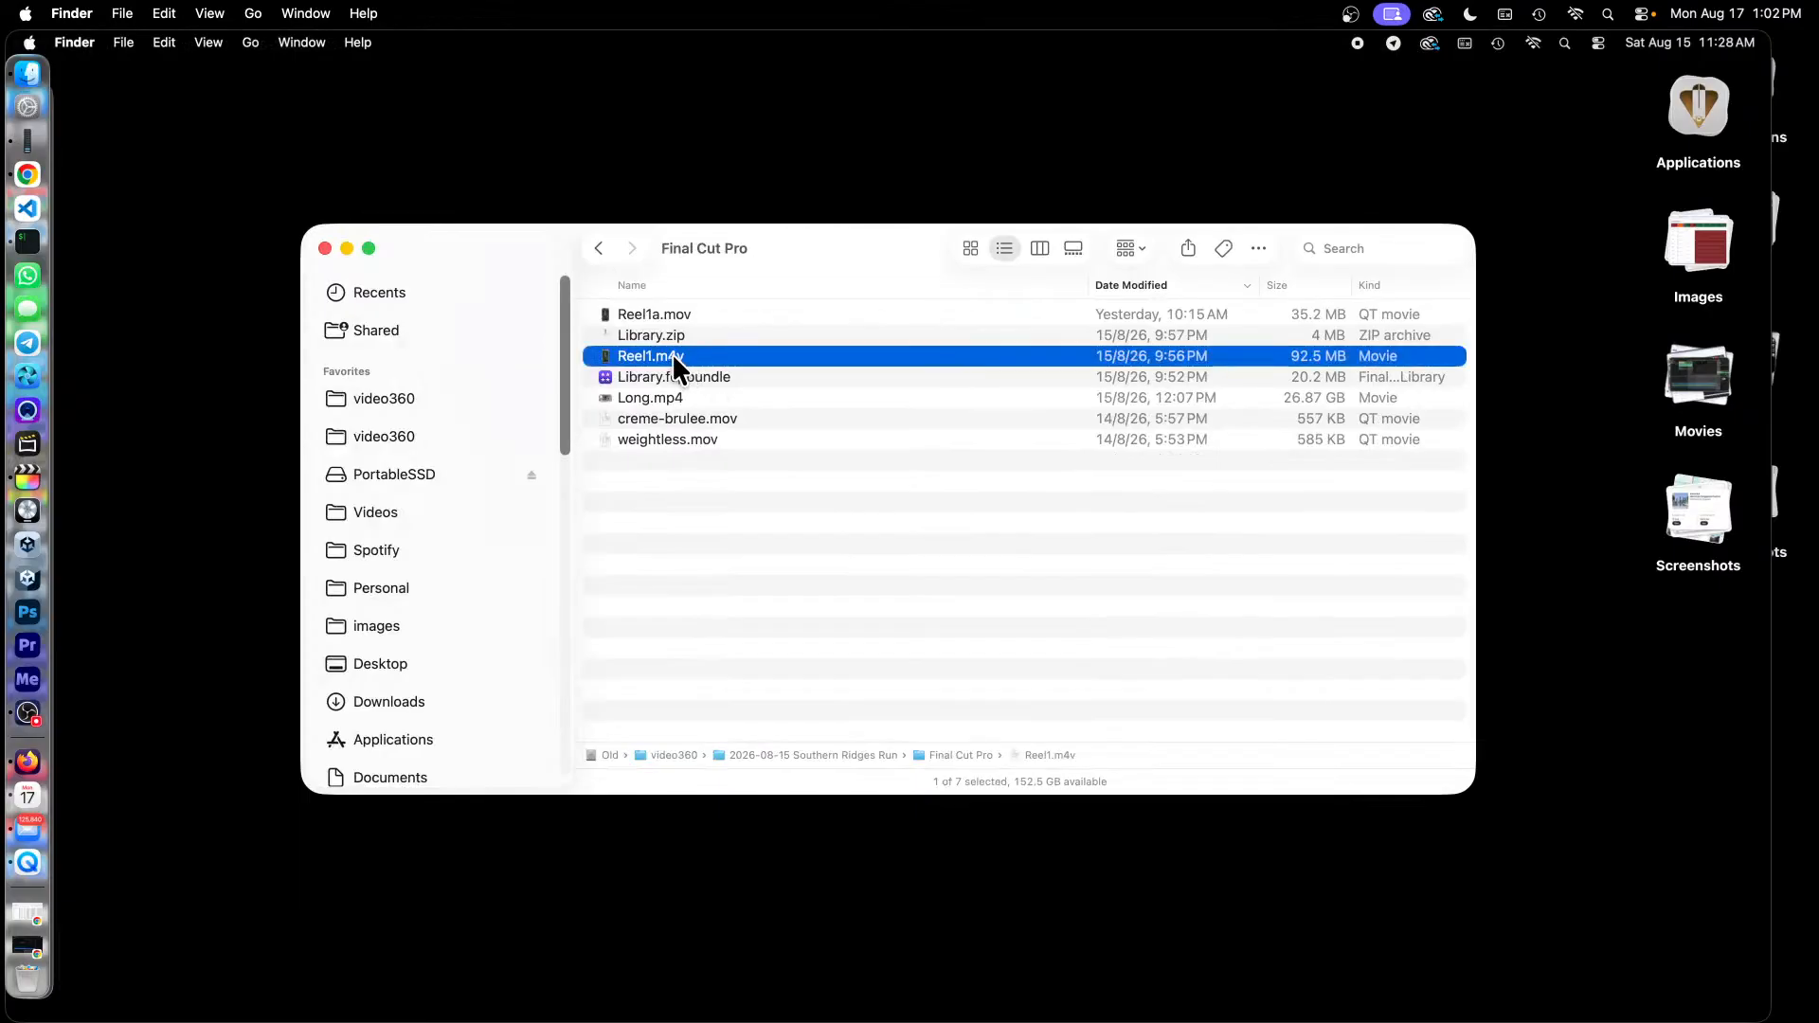
right_click(736, 354)
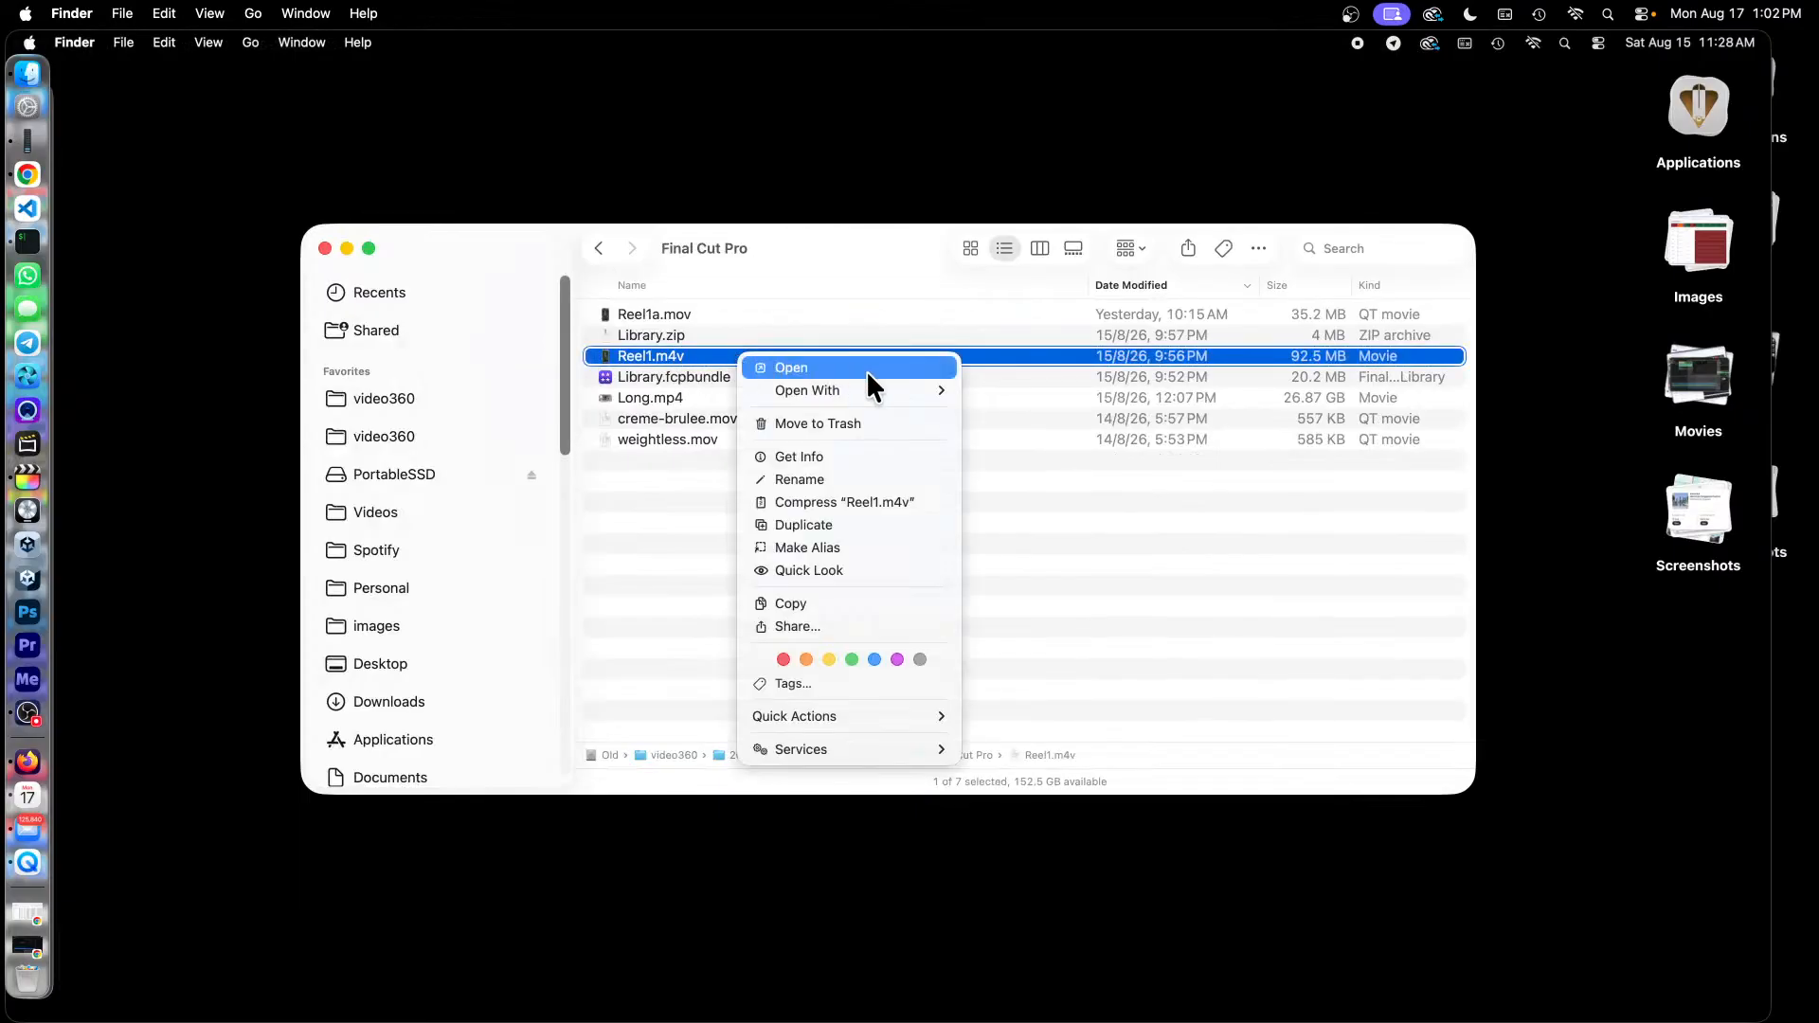
mouse_move(877, 383)
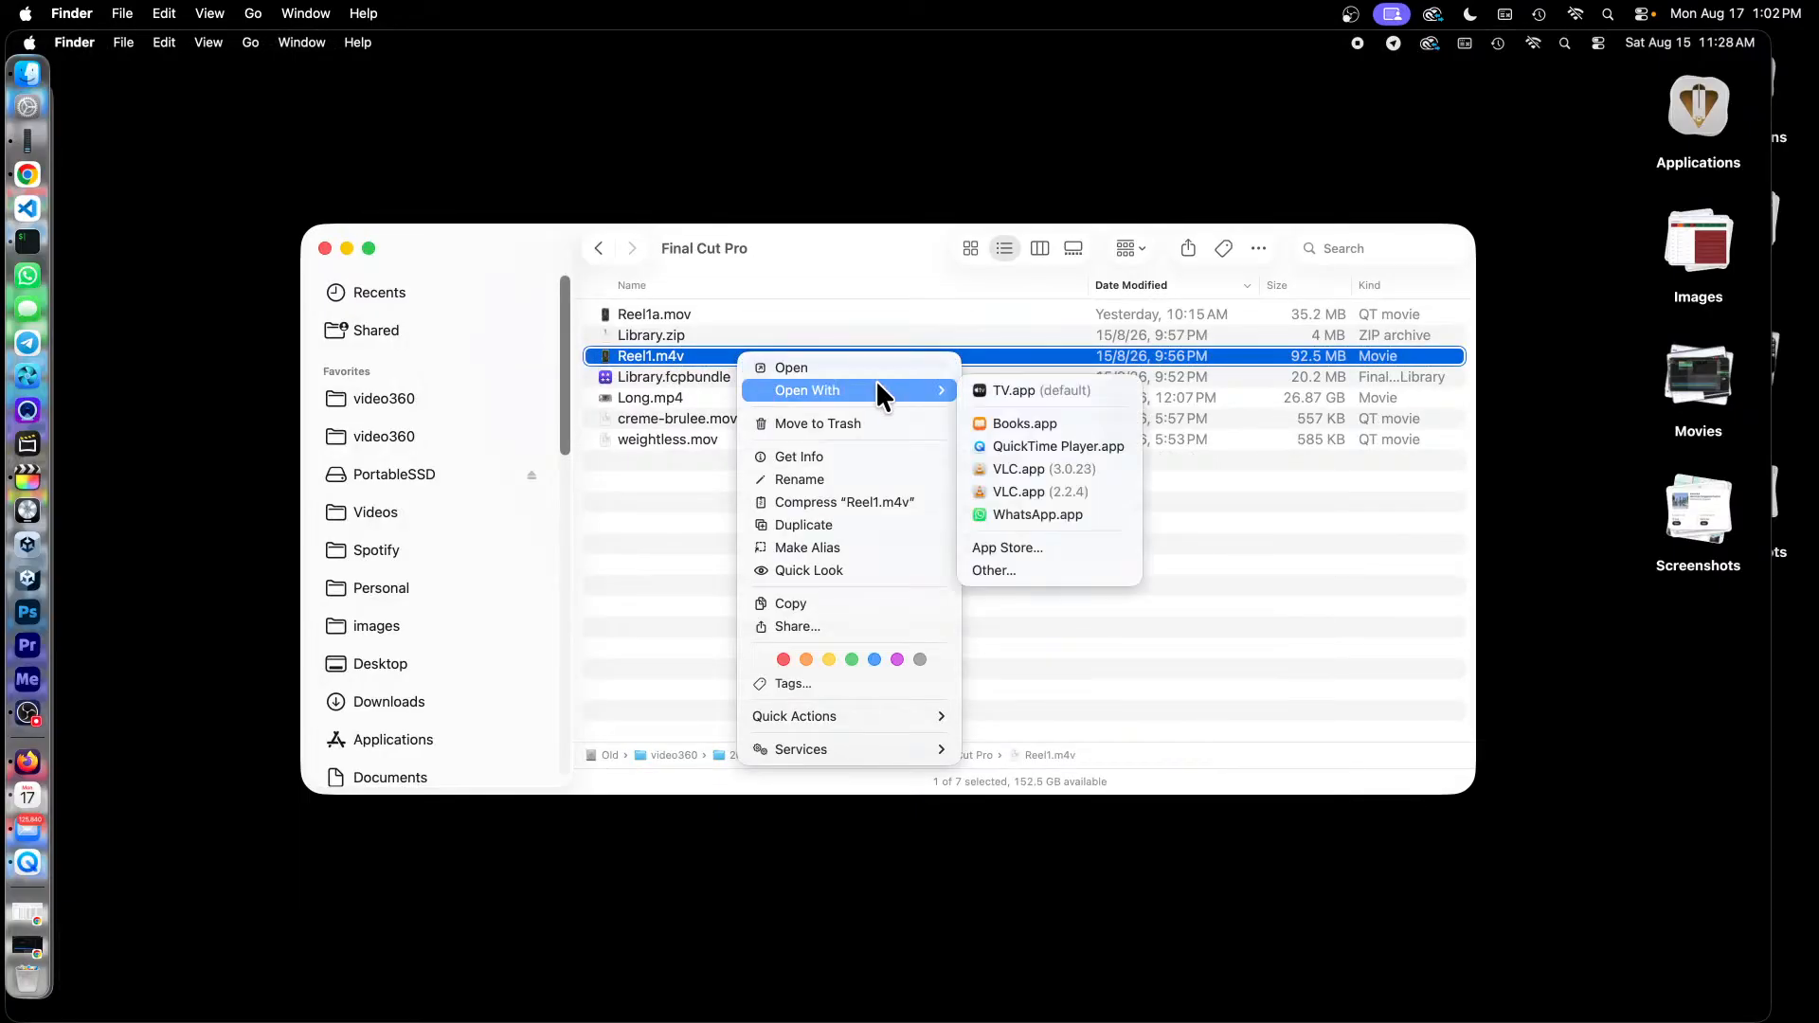
left_click(1115, 446)
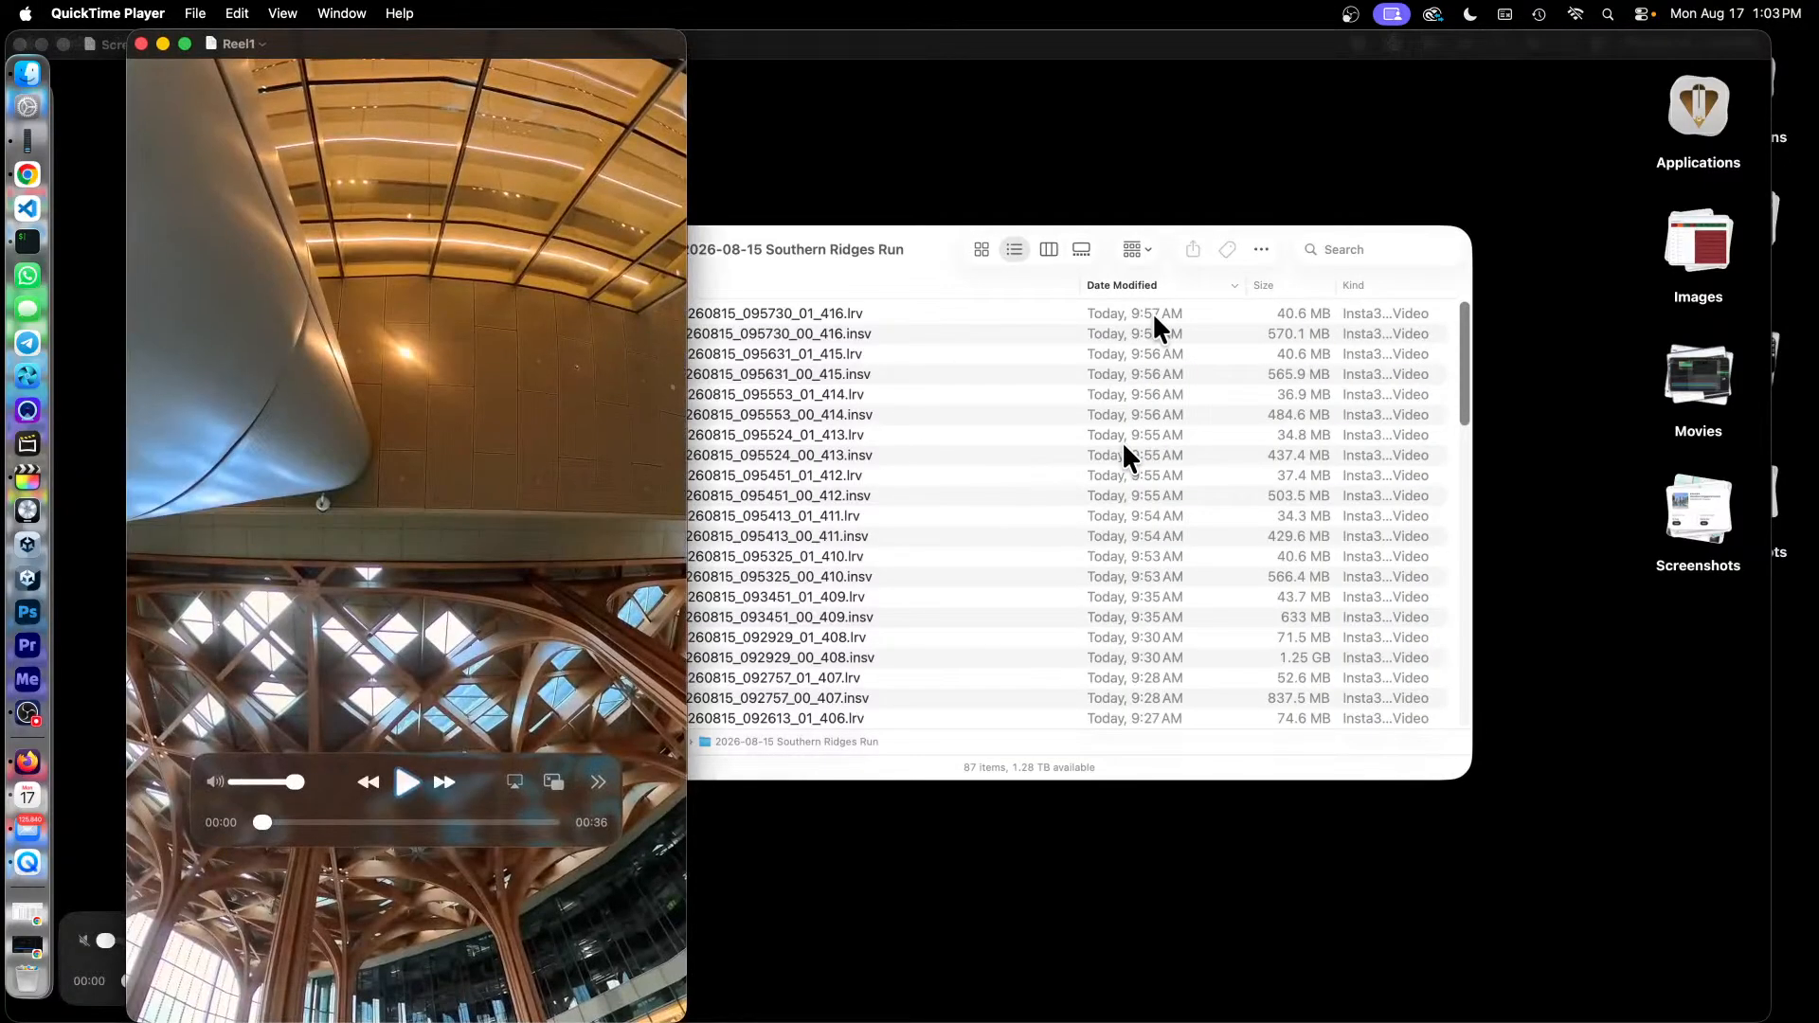
Move the playback controls to the lower edge of the Reel1 picture and watch the reel through to its end.
left_click_drag(487, 785, 487, 926)
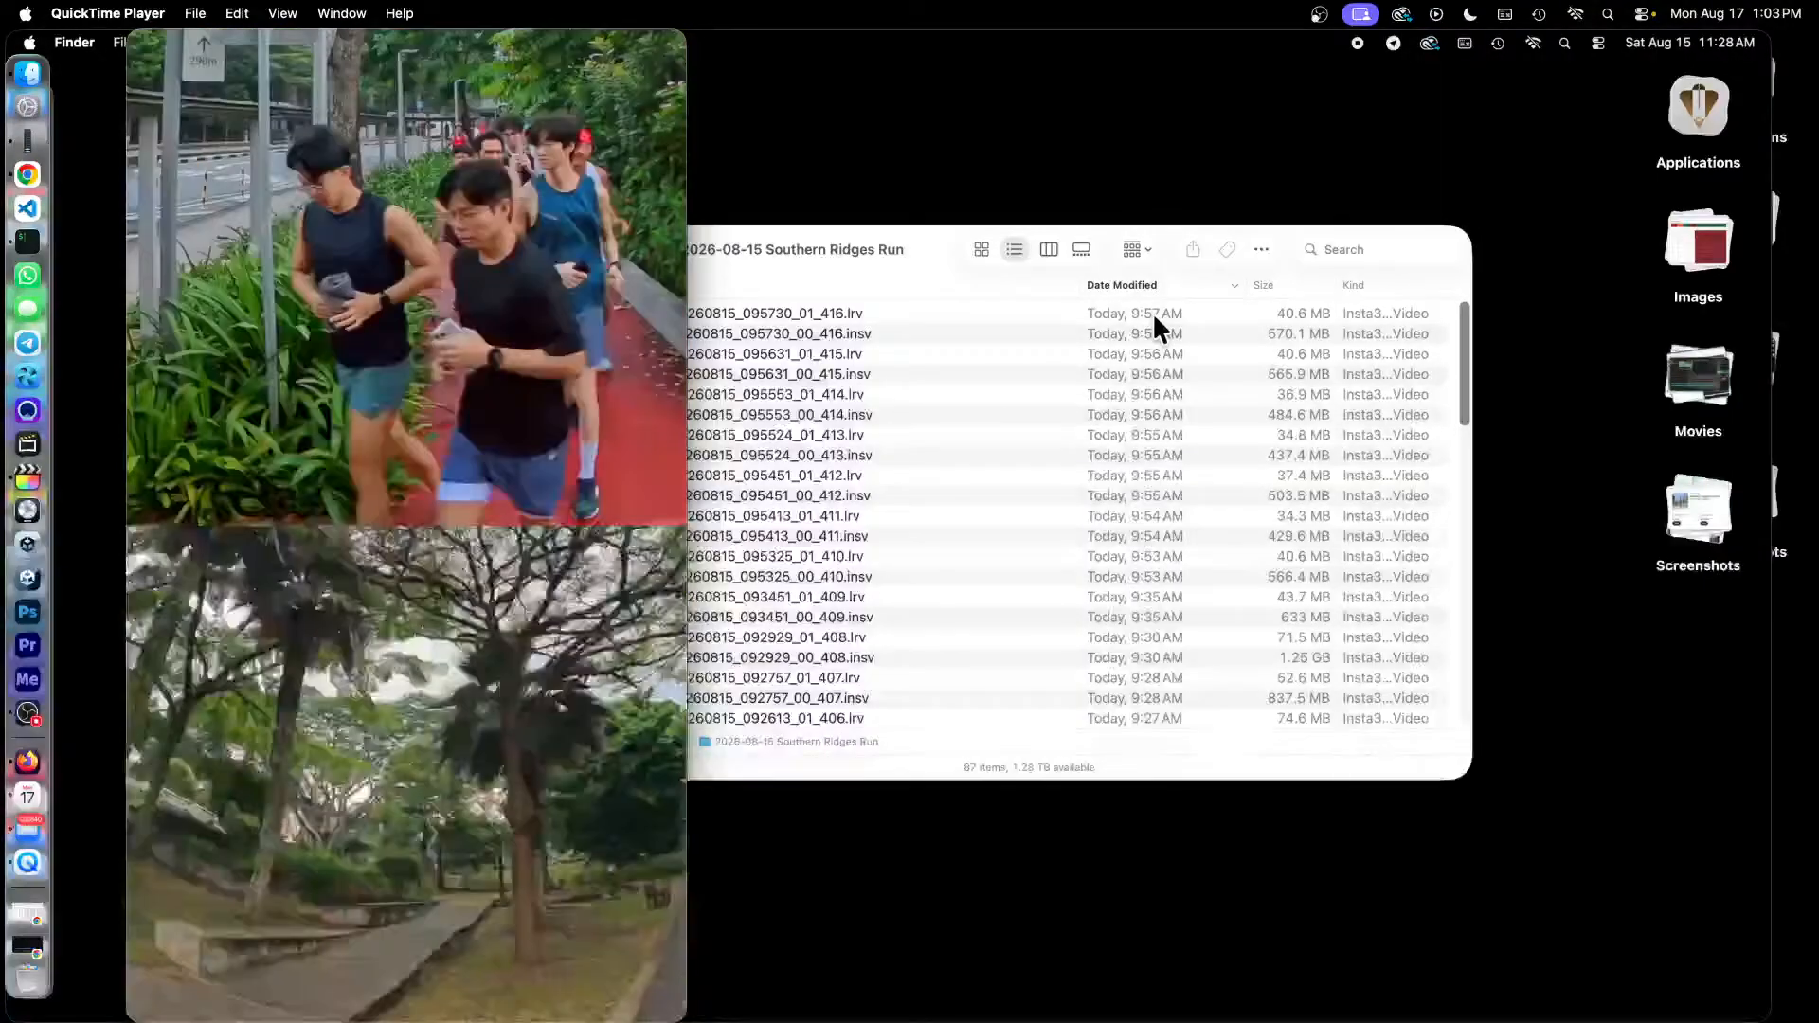
mouse_move(1036, 862)
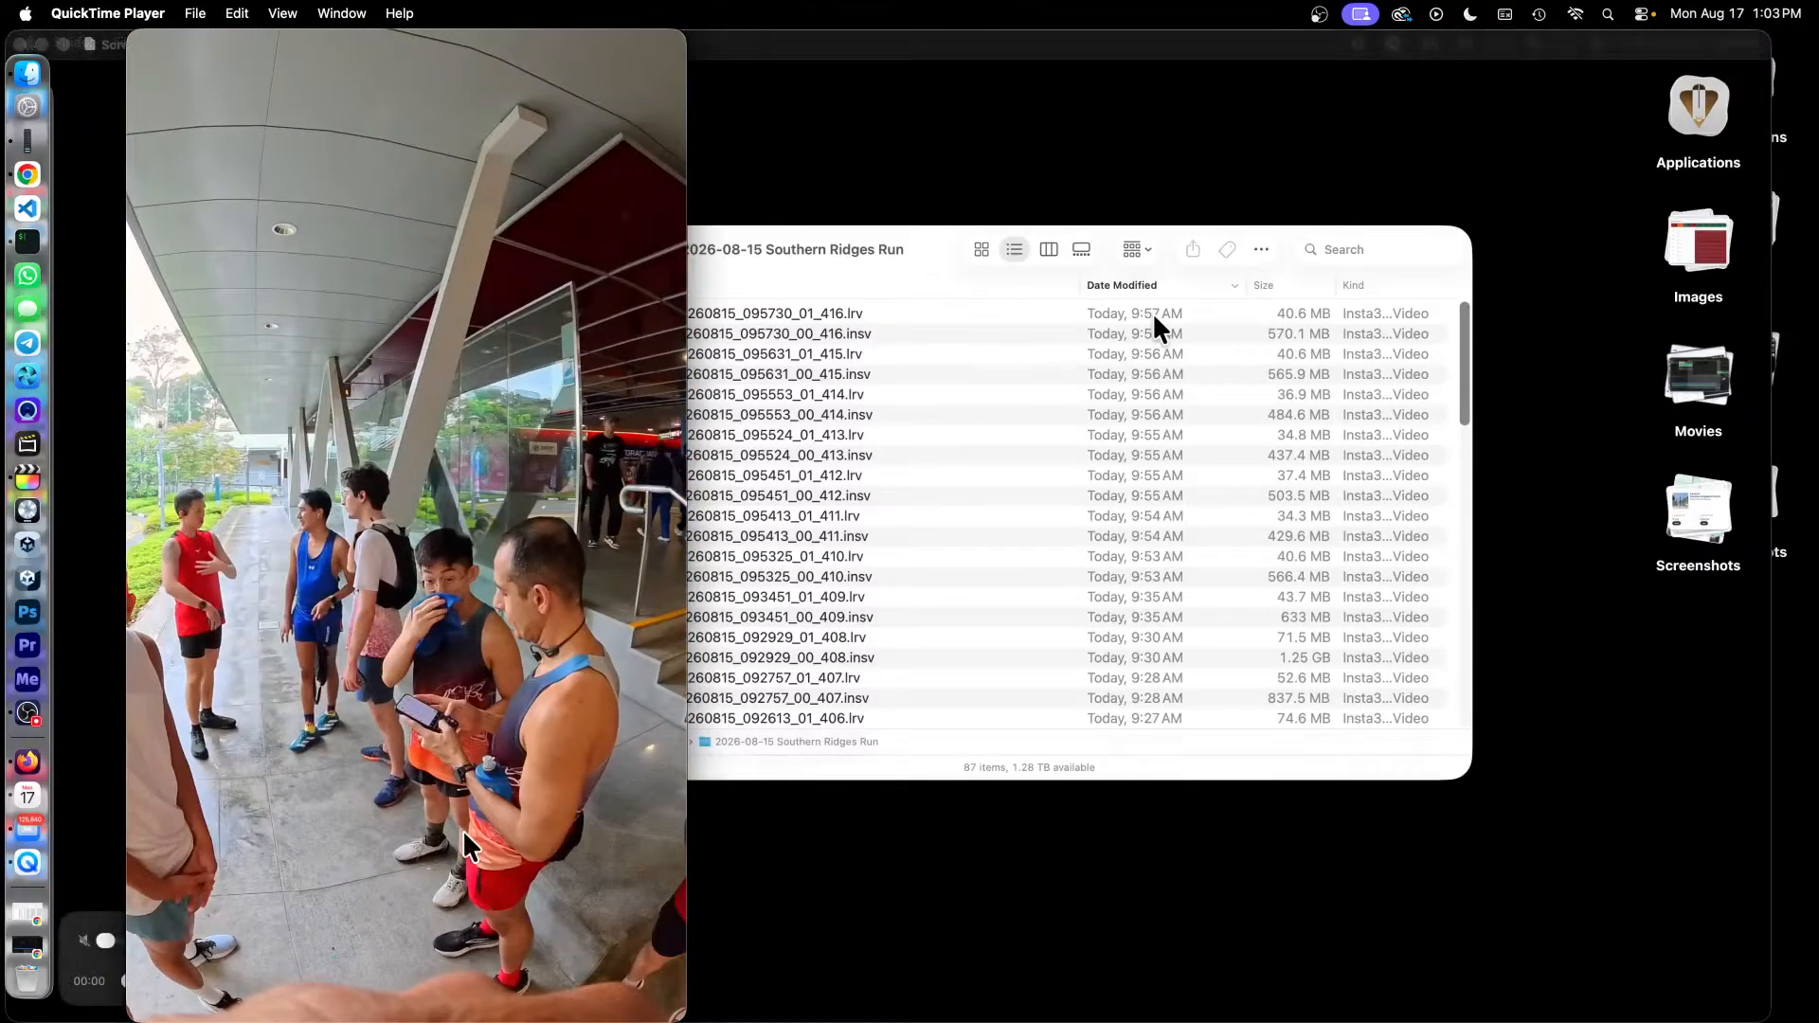
mouse_move(407, 808)
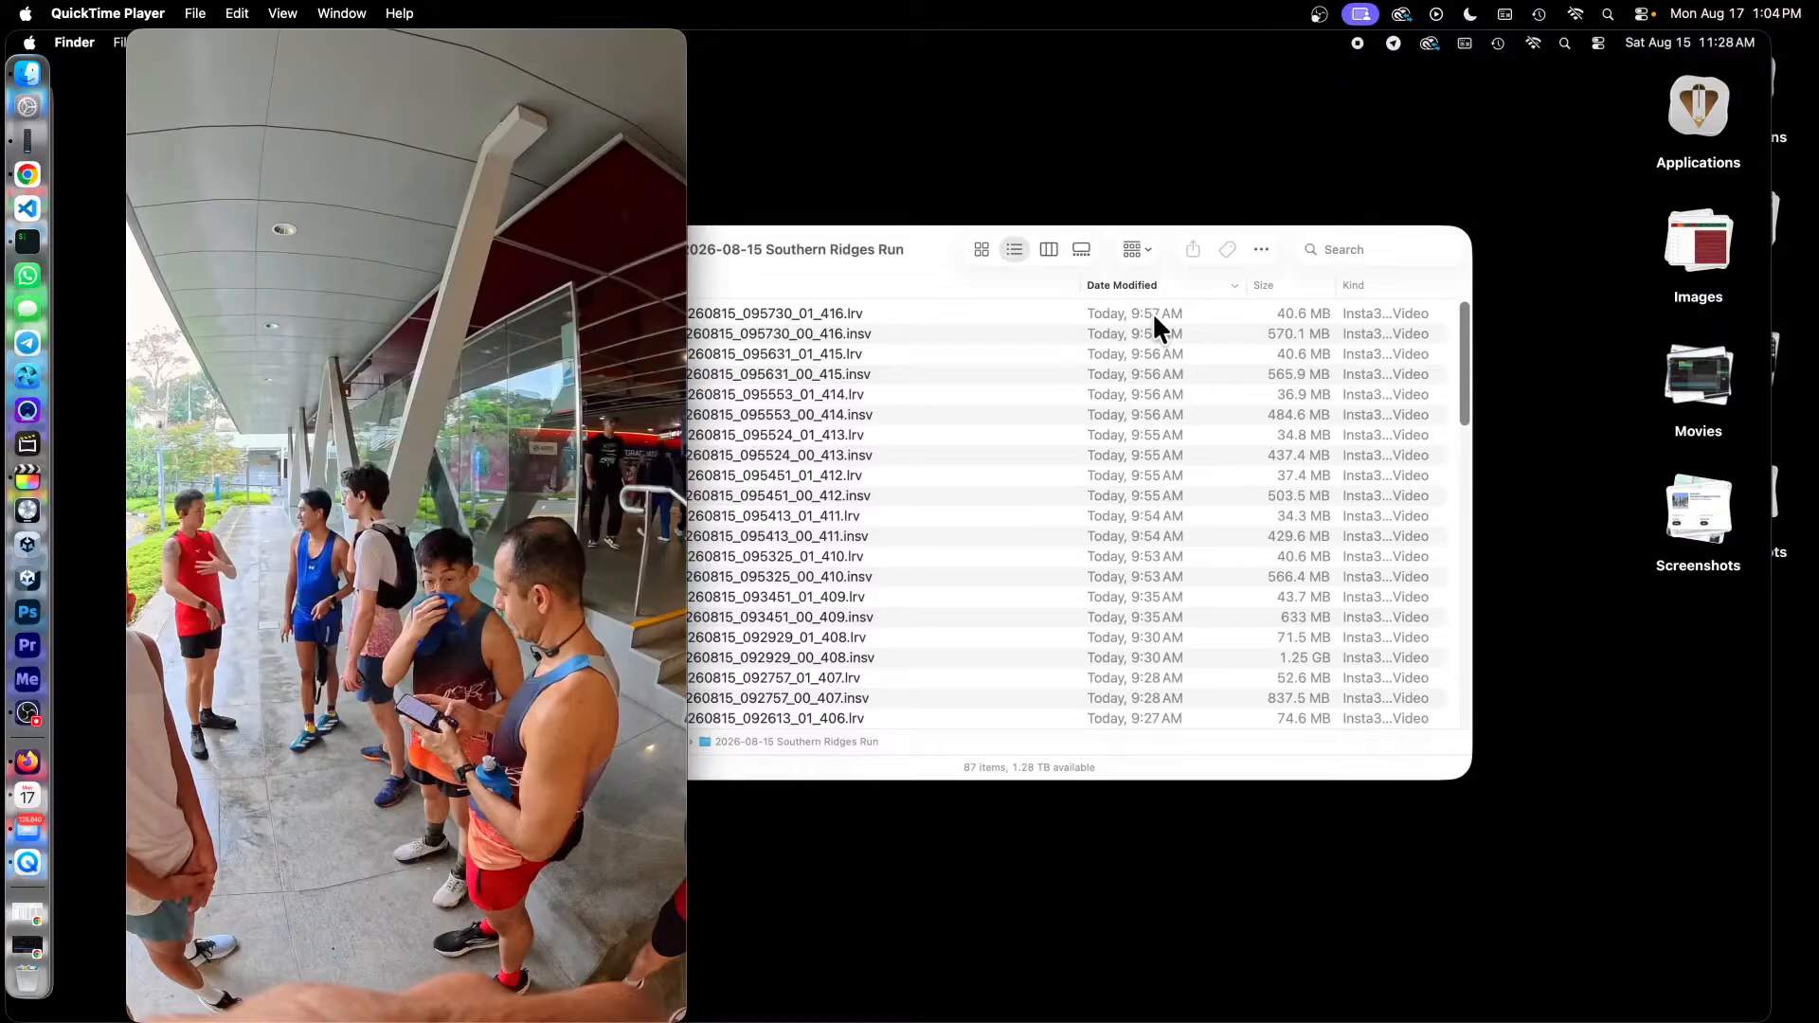
mouse_move(529, 718)
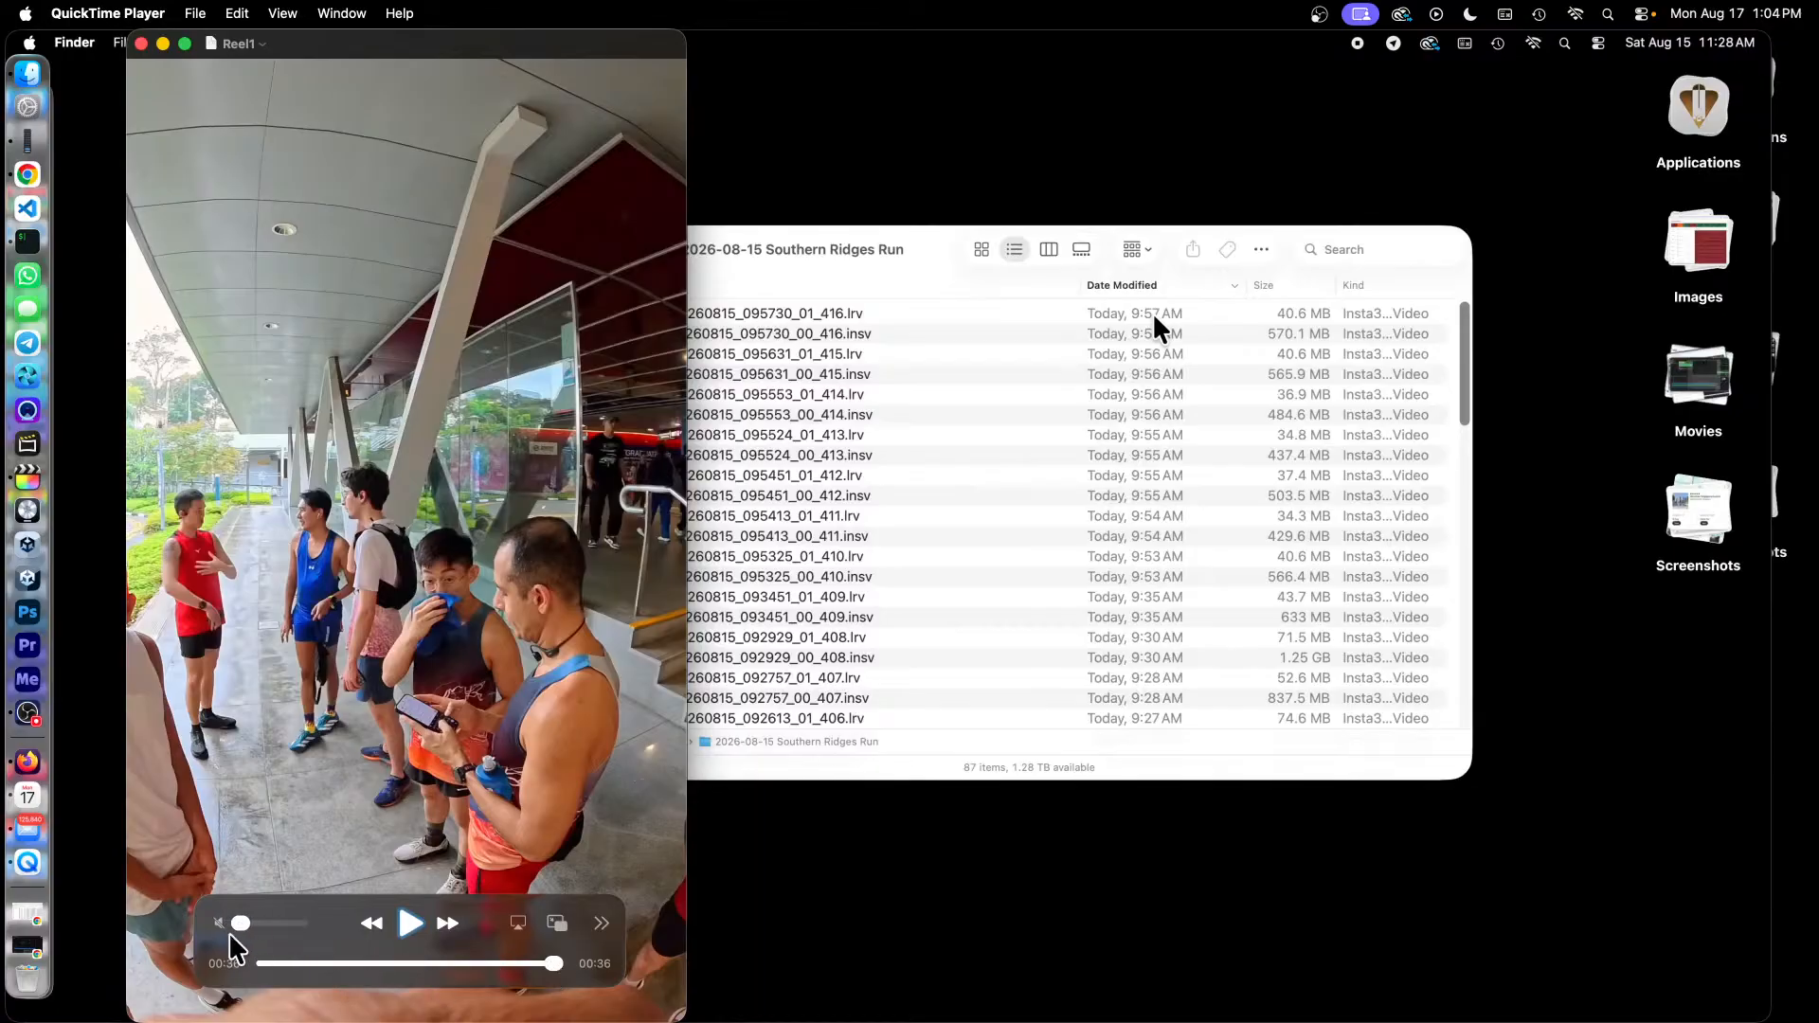
Rewind Reel1 to the start and review the frames at 00:04 and 00:10.
left_click_drag(553, 961, 265, 1015)
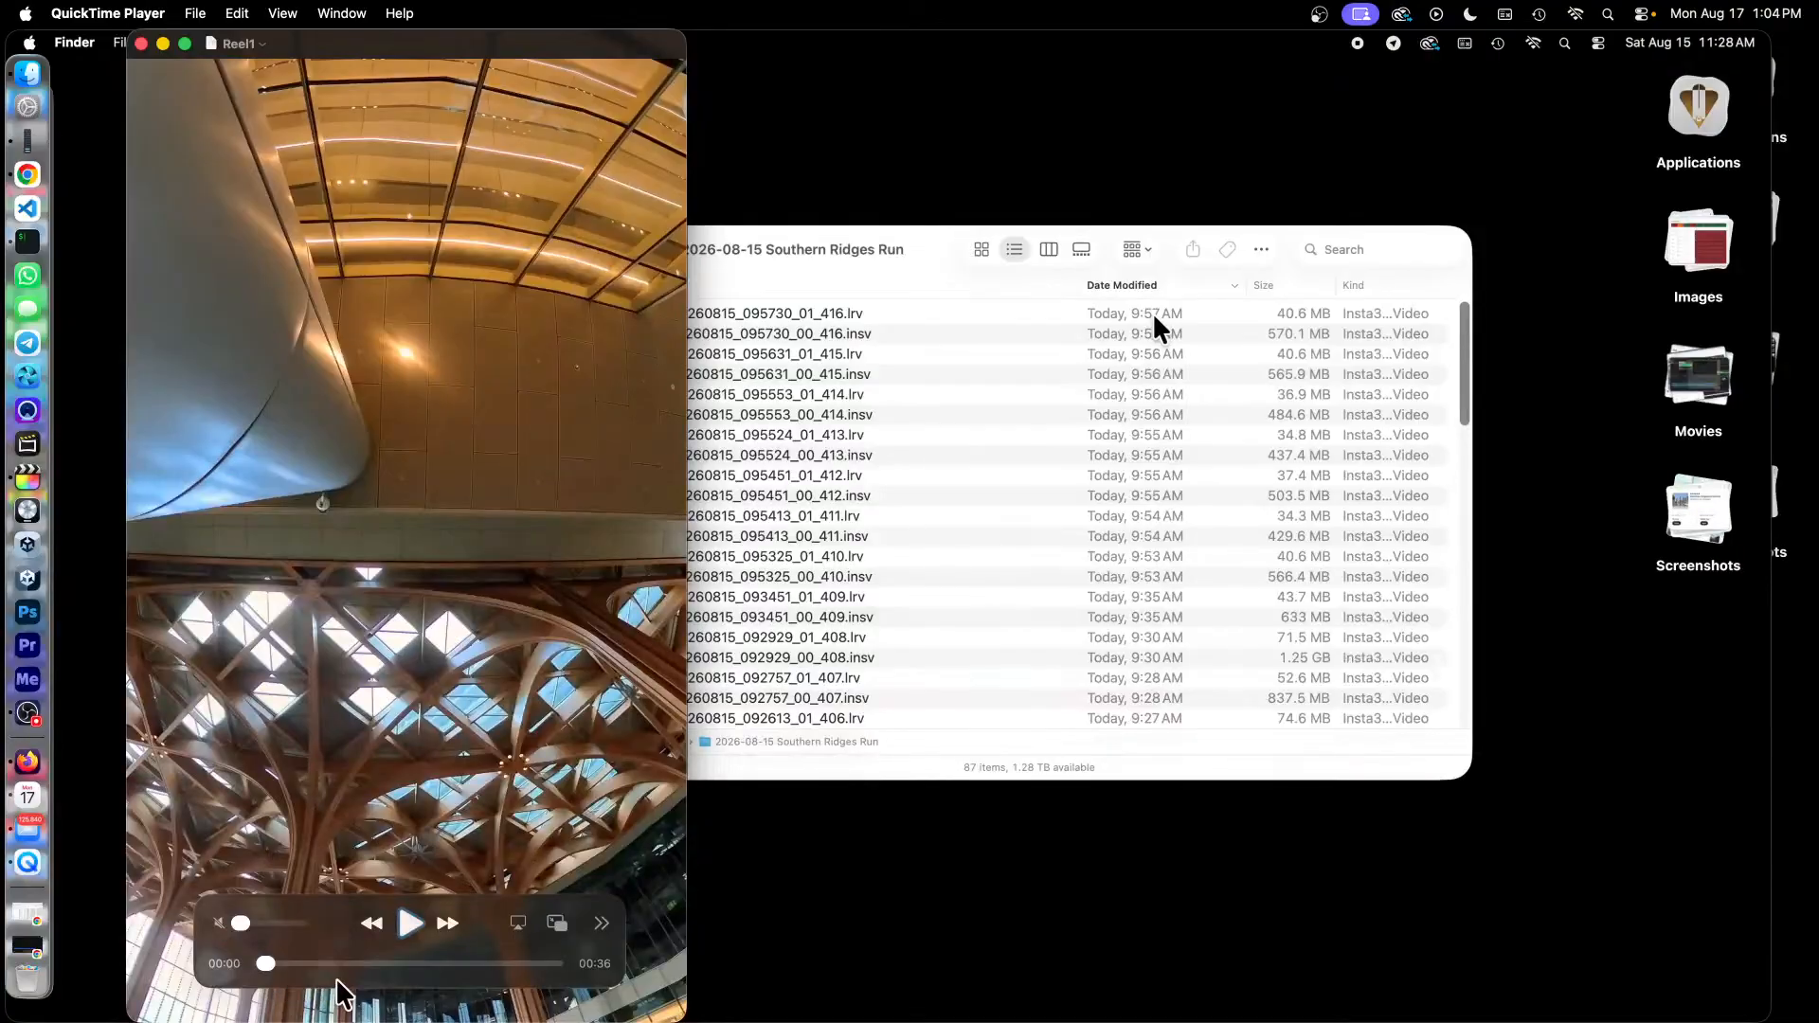
left_click_drag(265, 965, 294, 966)
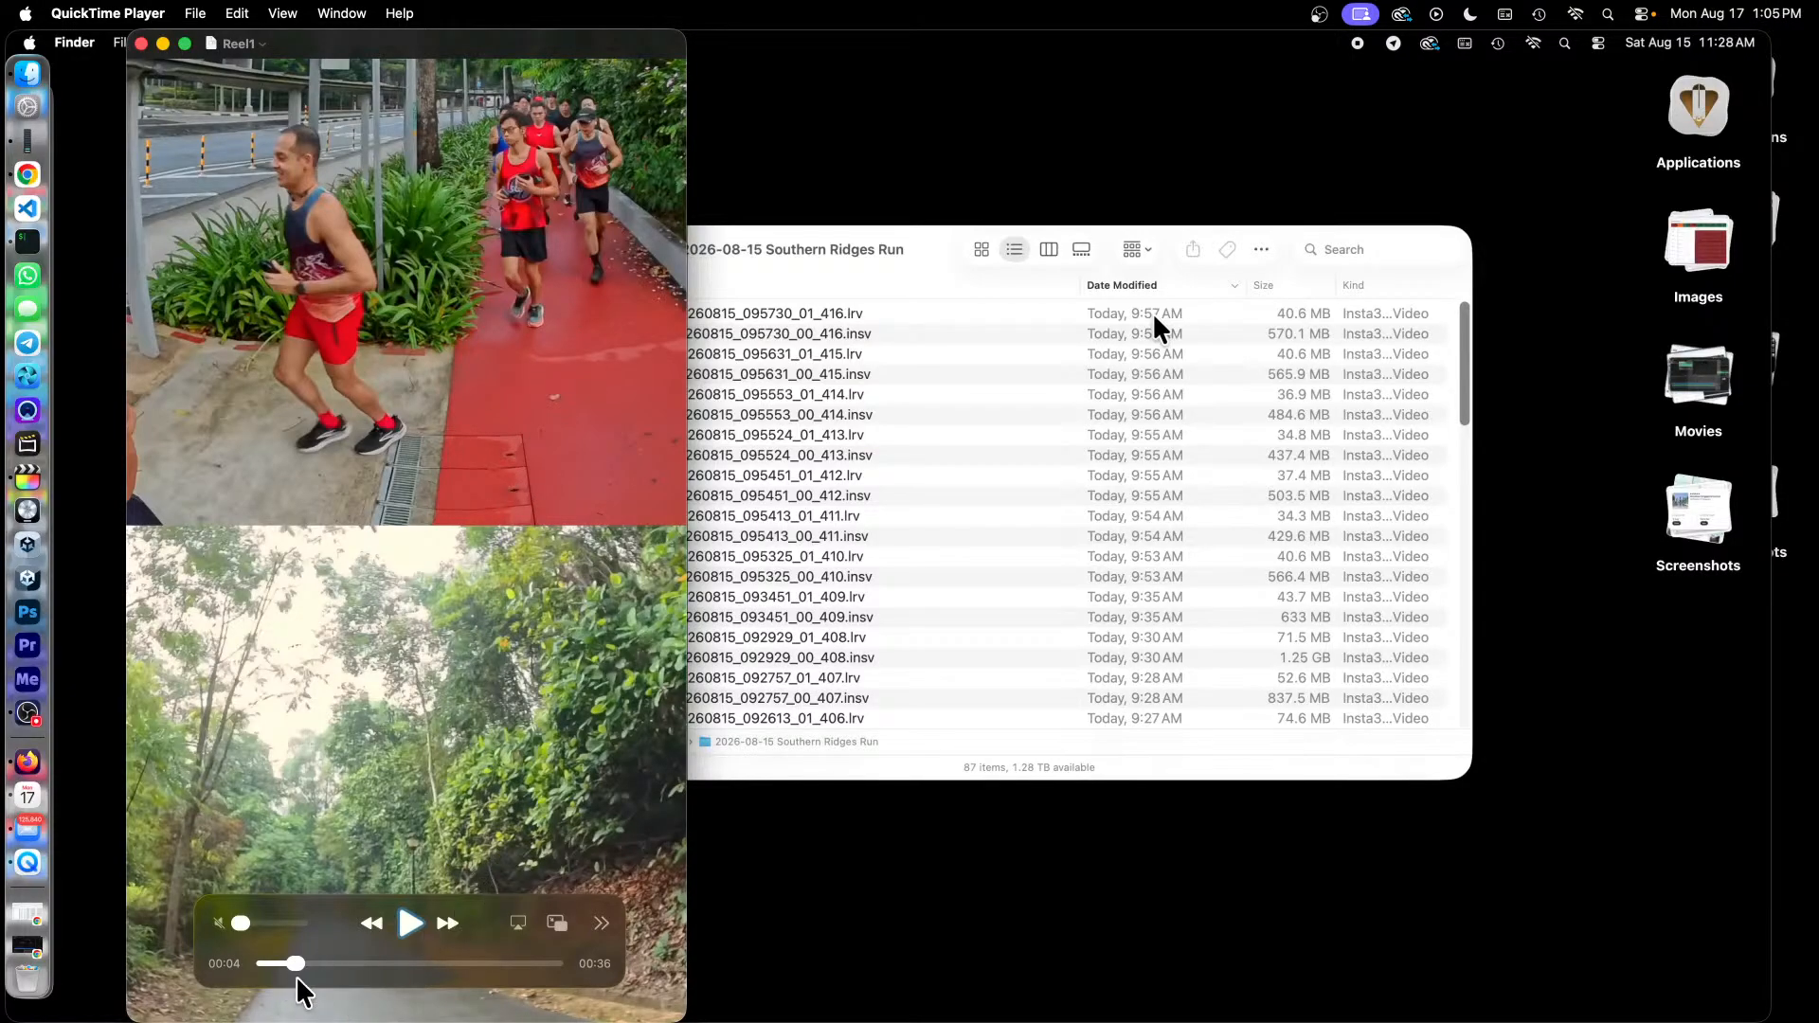
left_click_drag(294, 963, 343, 966)
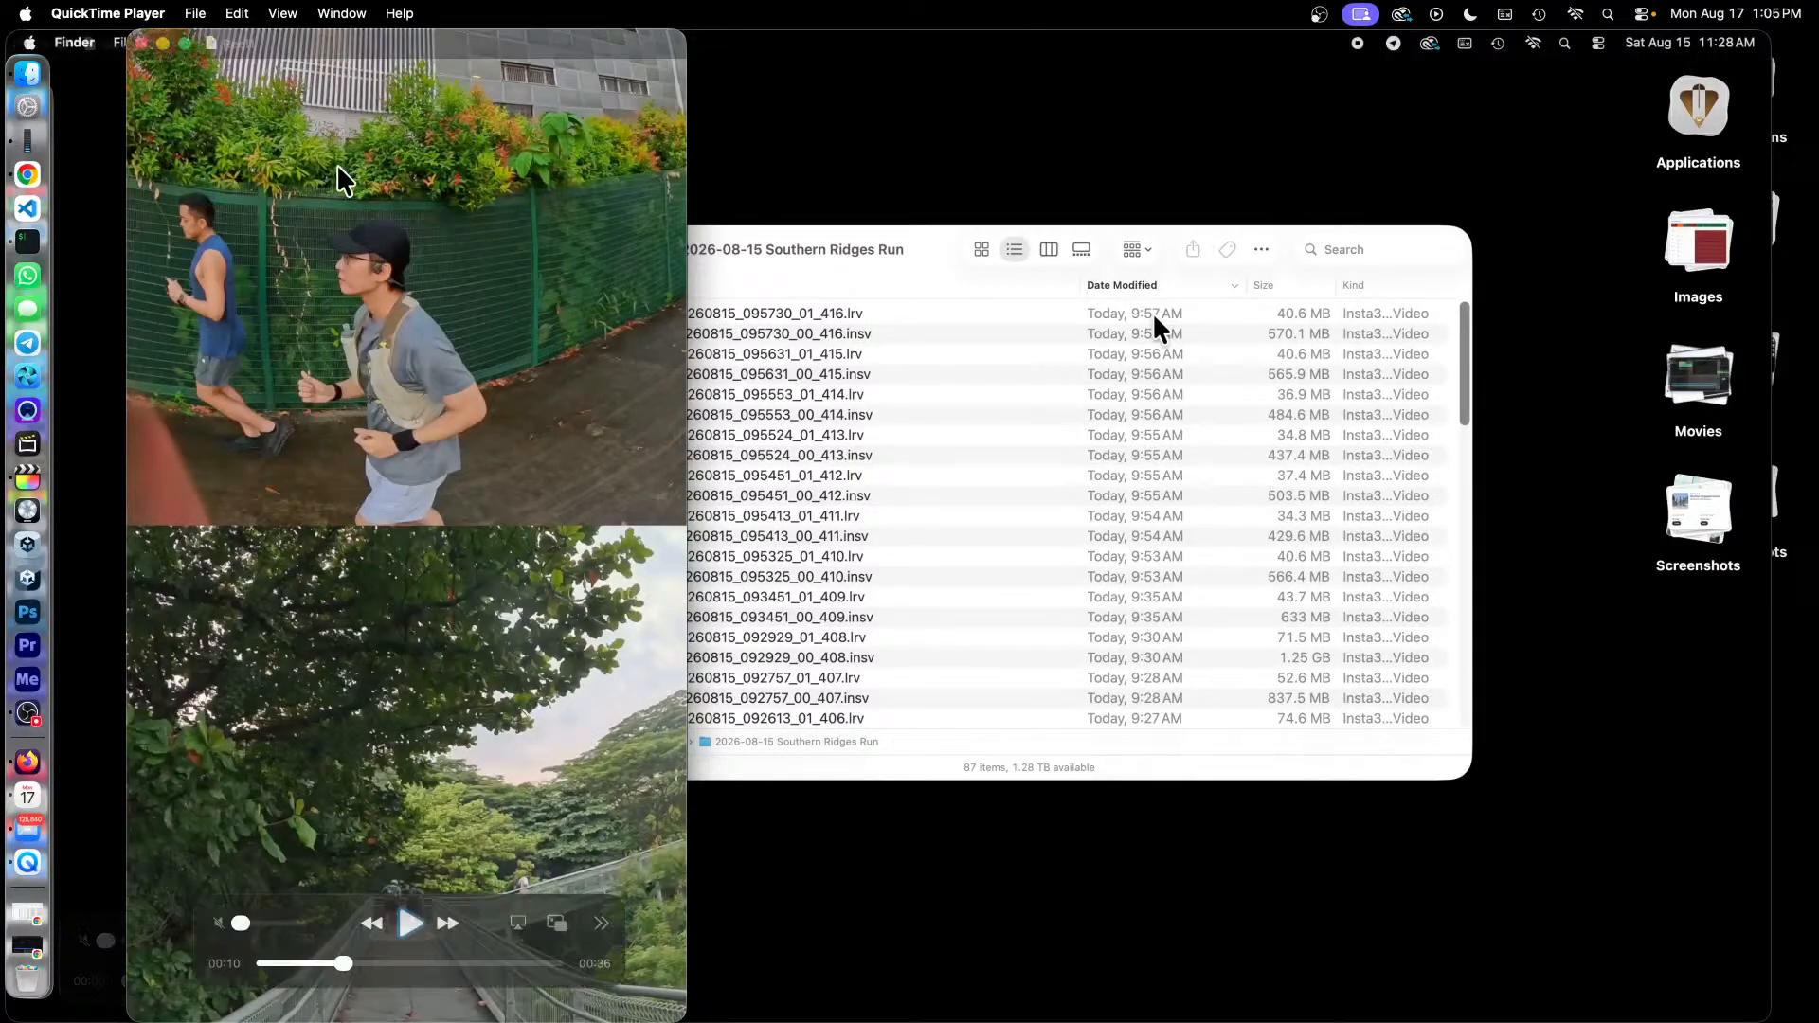
left_click(28, 712)
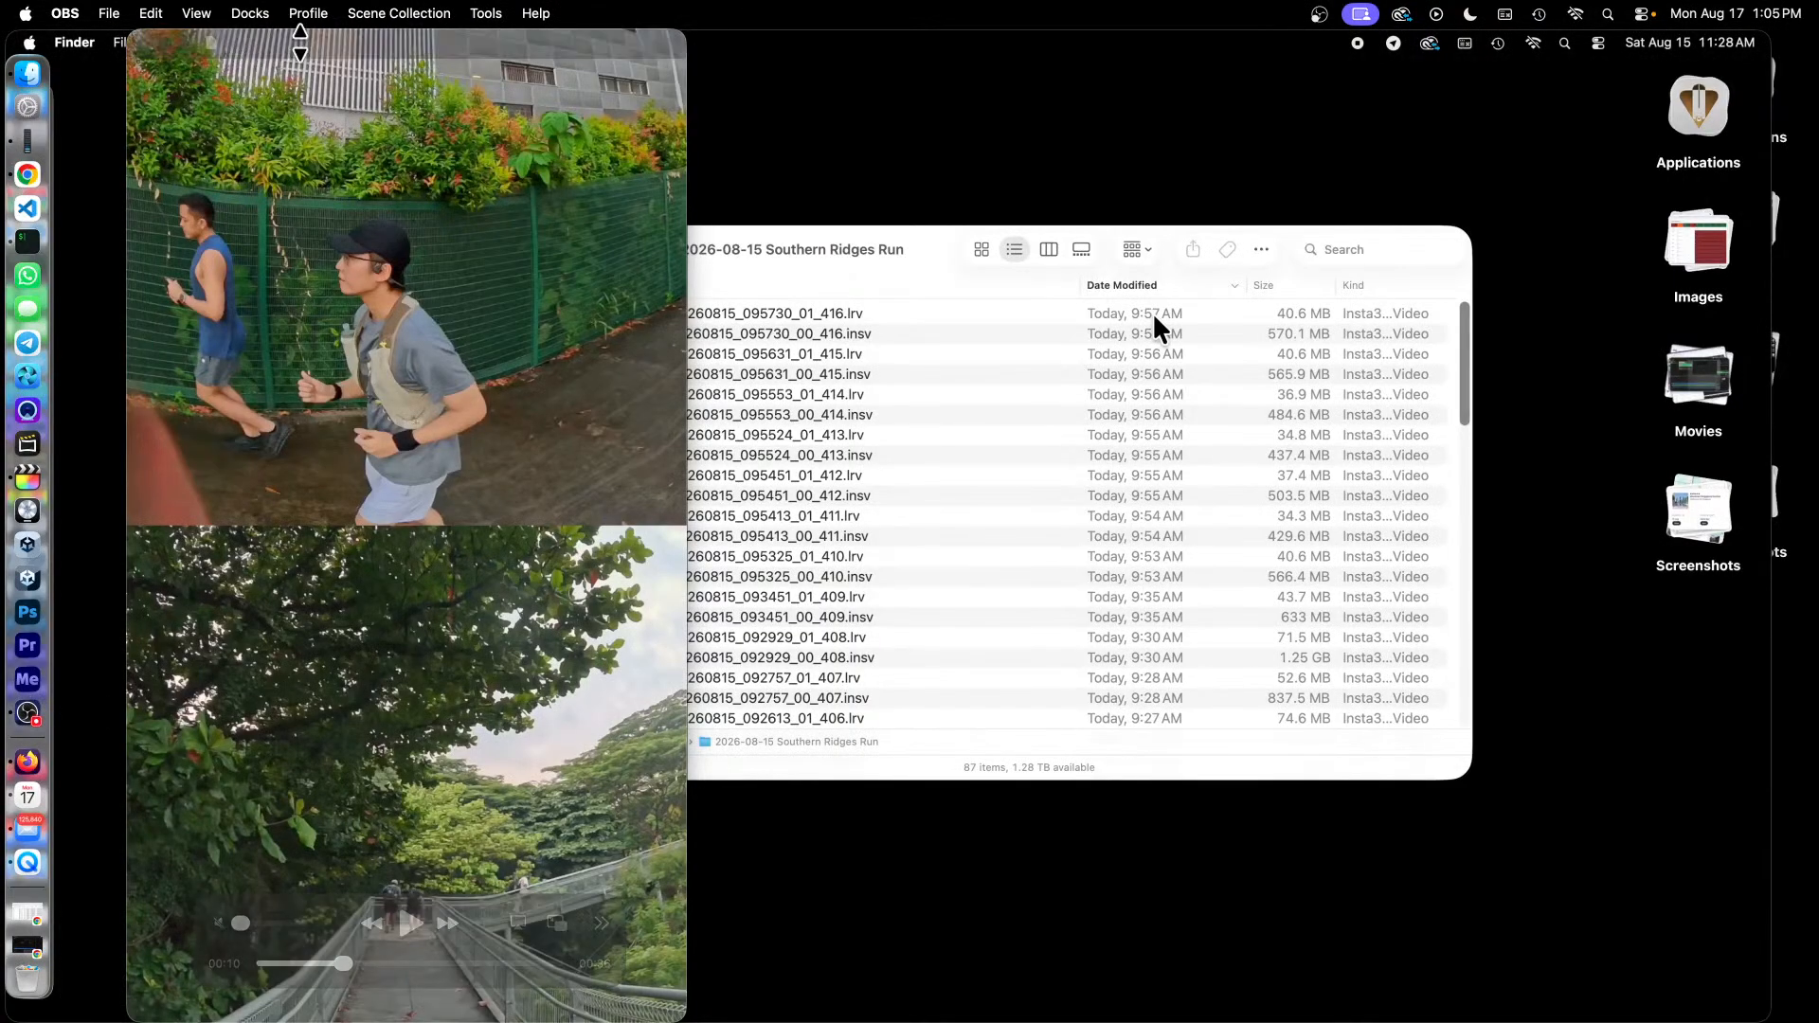
left_click(326, 36)
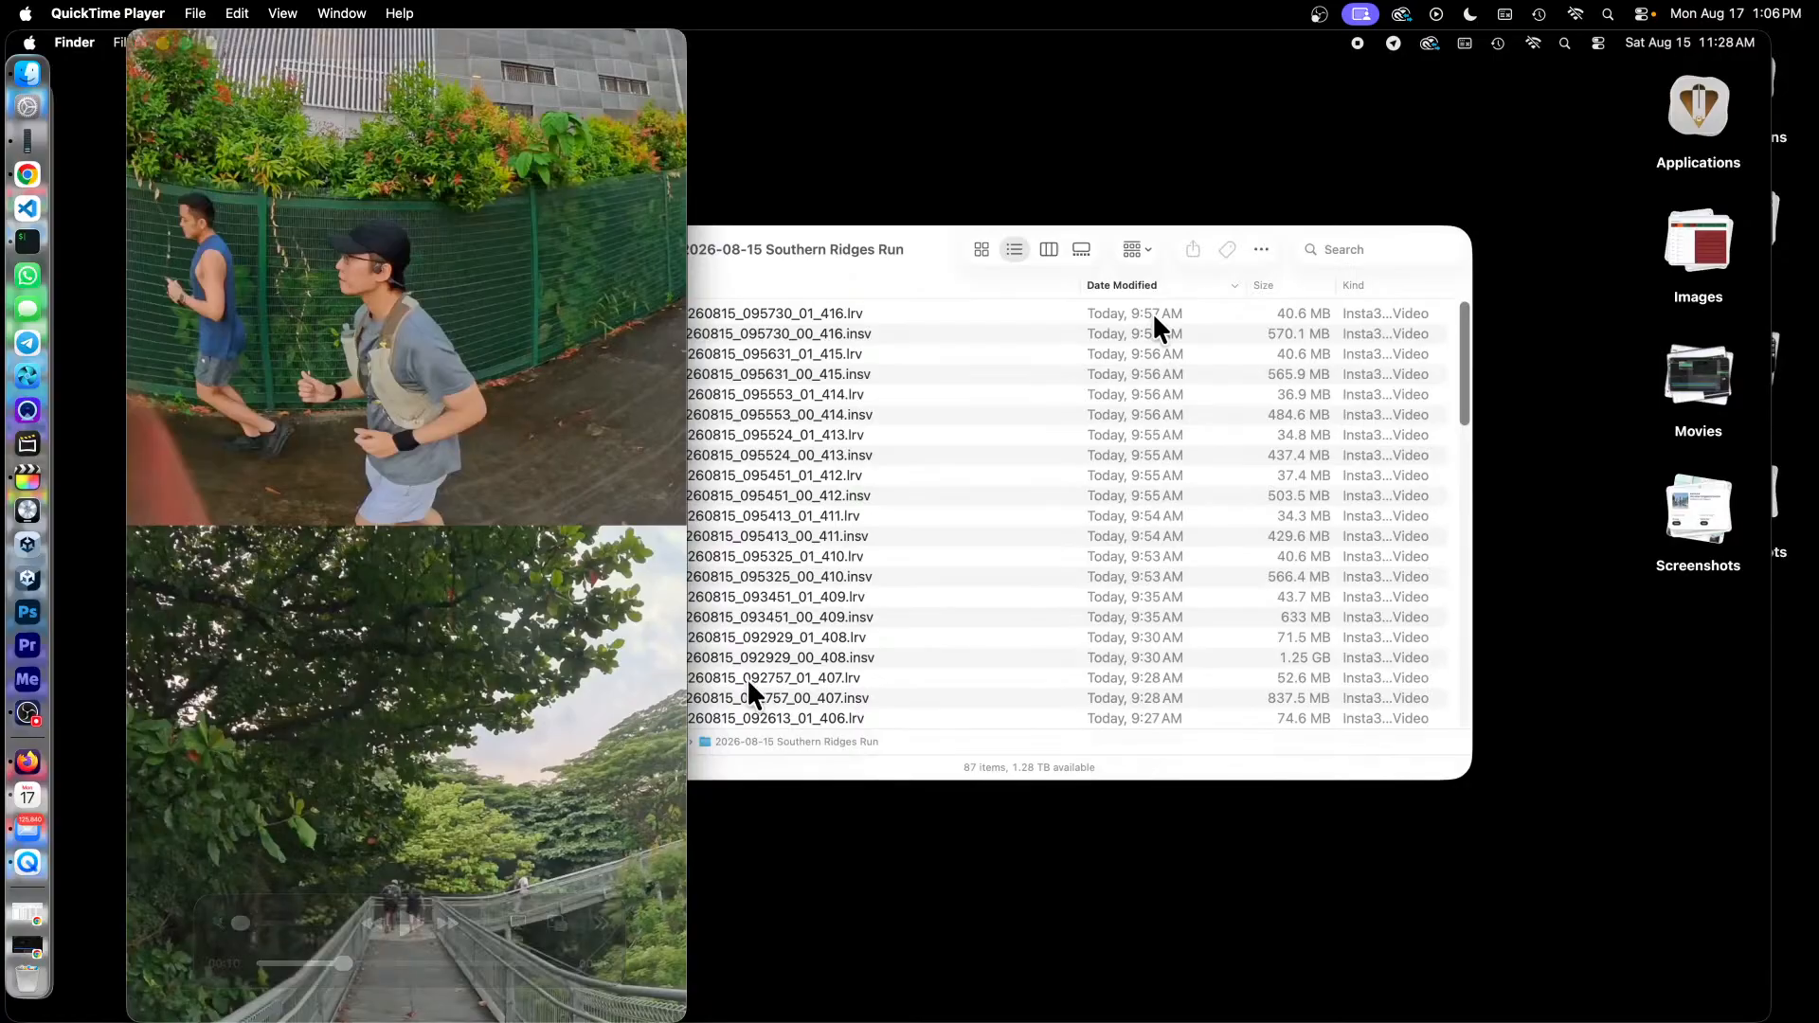
Review the Reel1 frames at 00:17, 00:25 and 00:35, and close the video.
left_click_drag(343, 957, 402, 970)
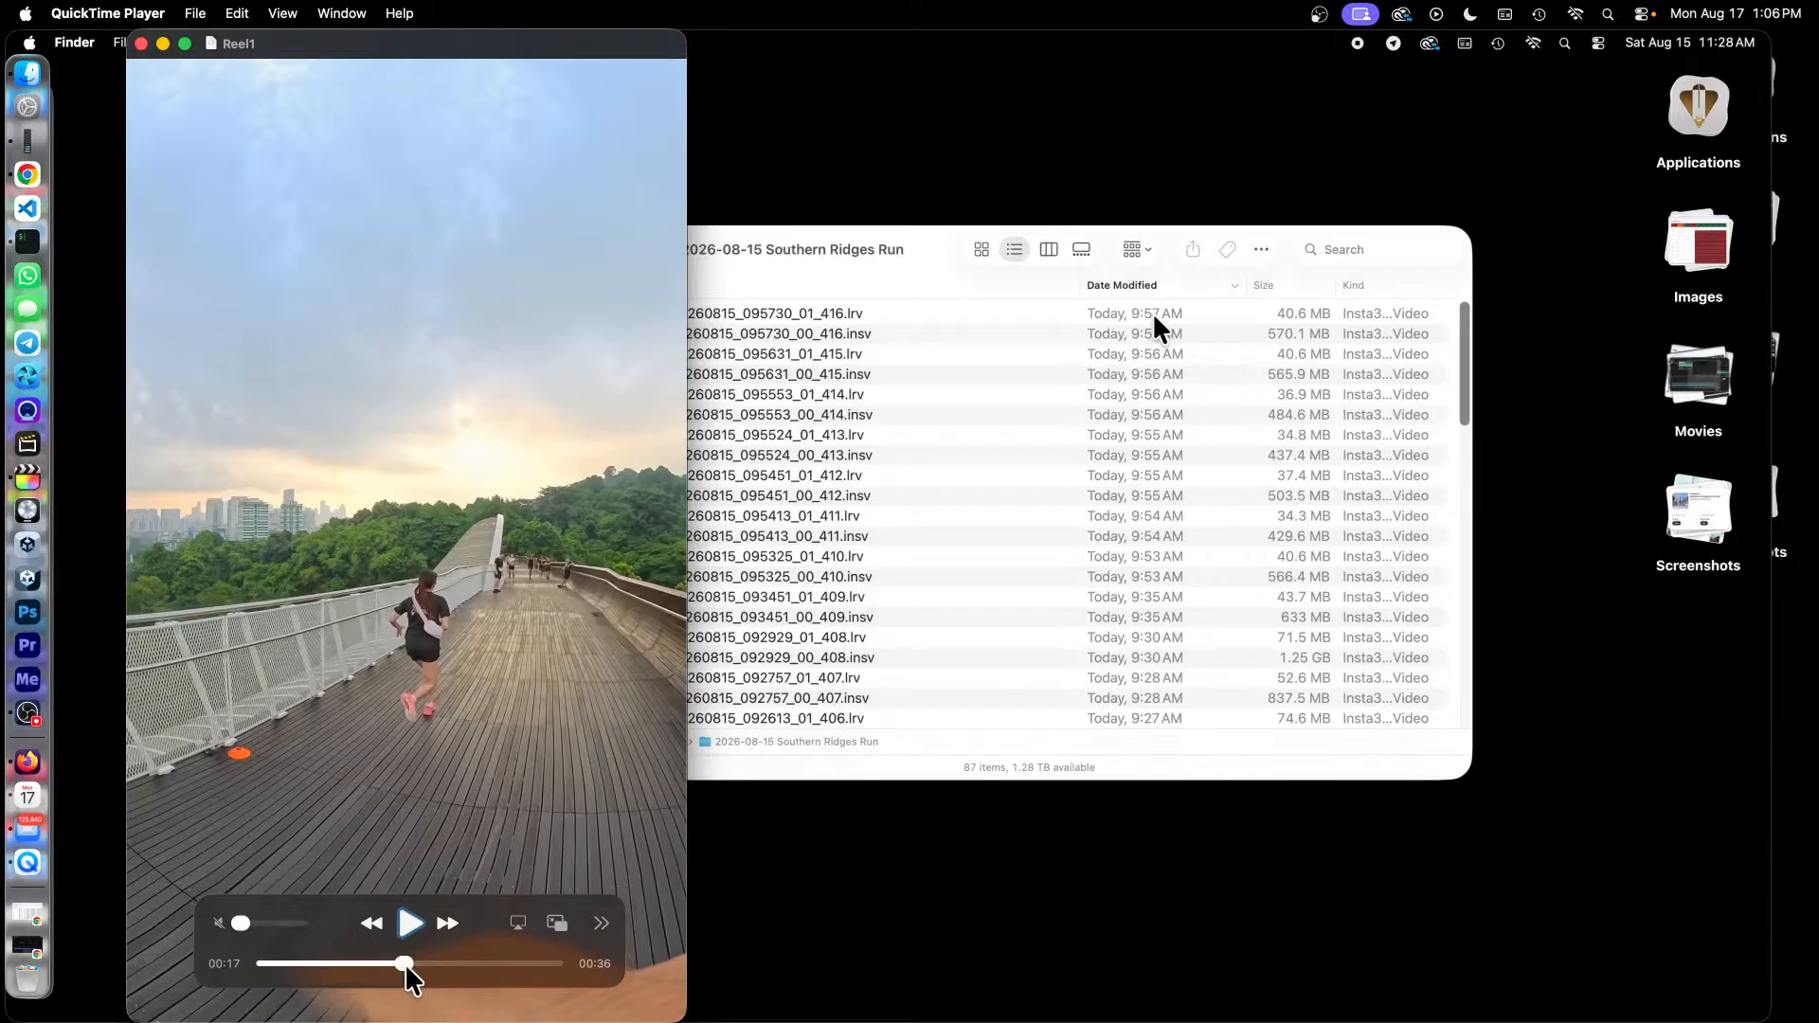
left_click_drag(406, 969, 474, 998)
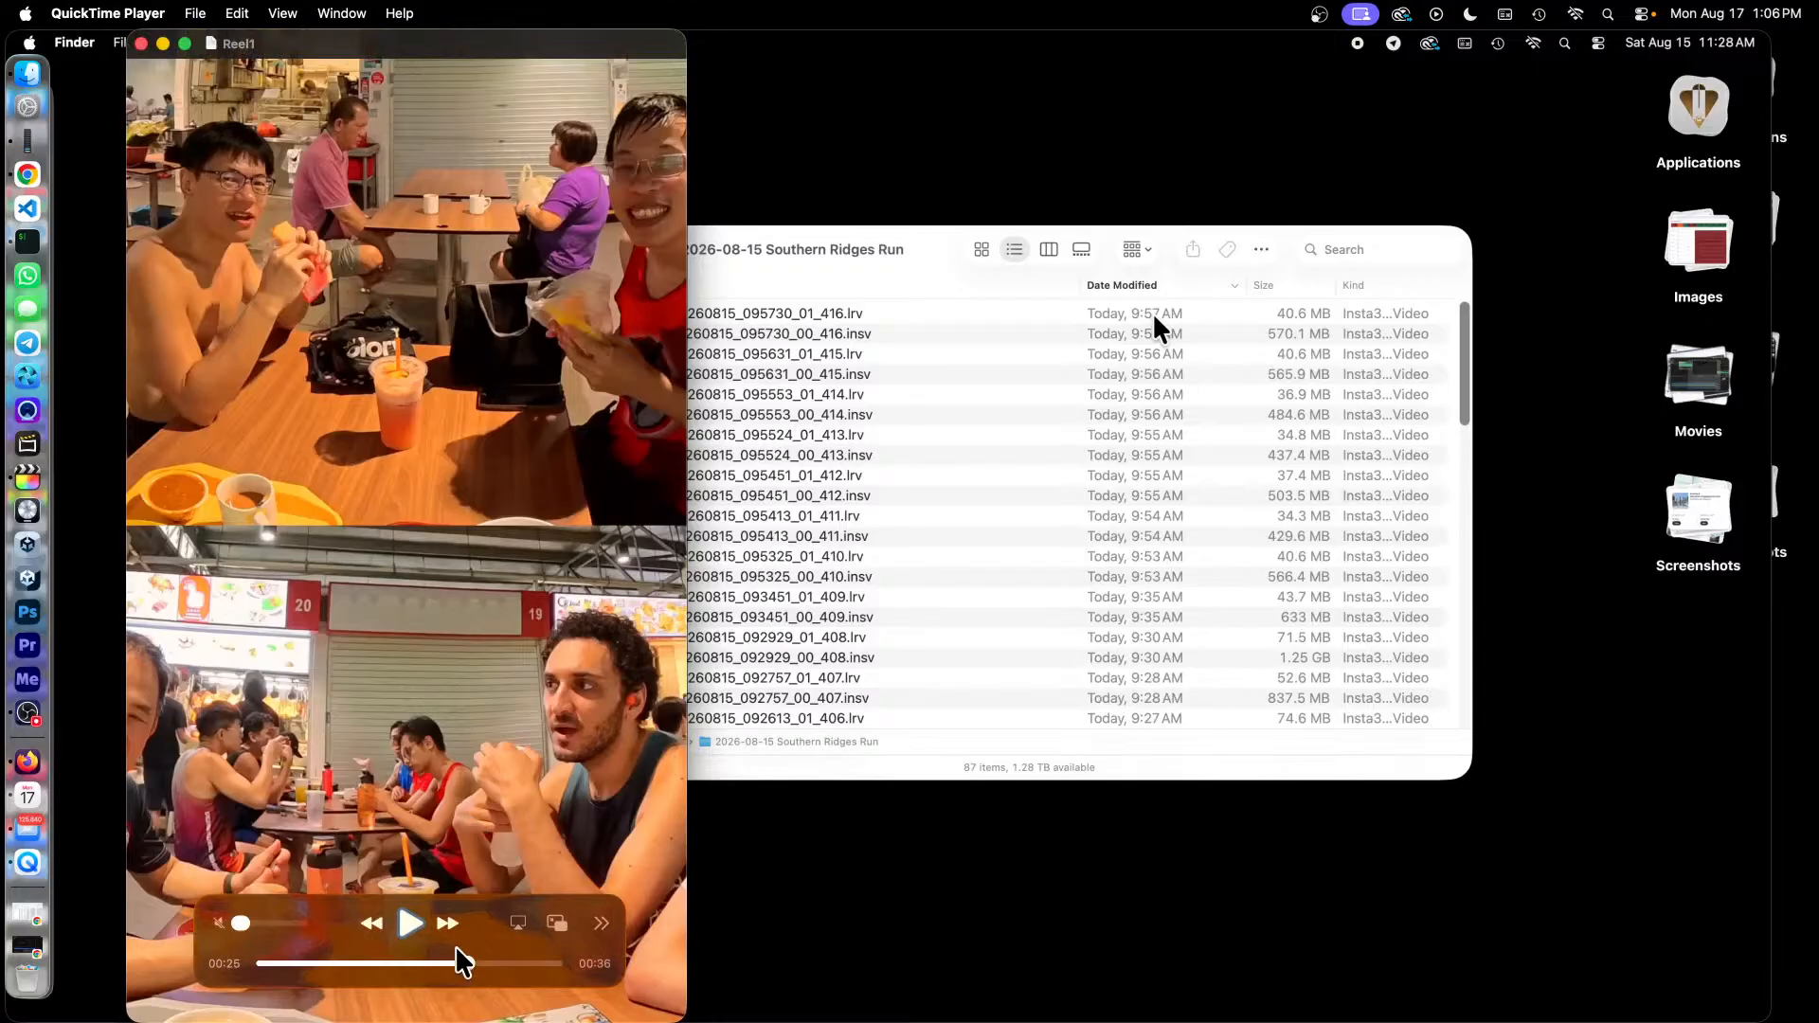
left_click_drag(456, 948, 543, 962)
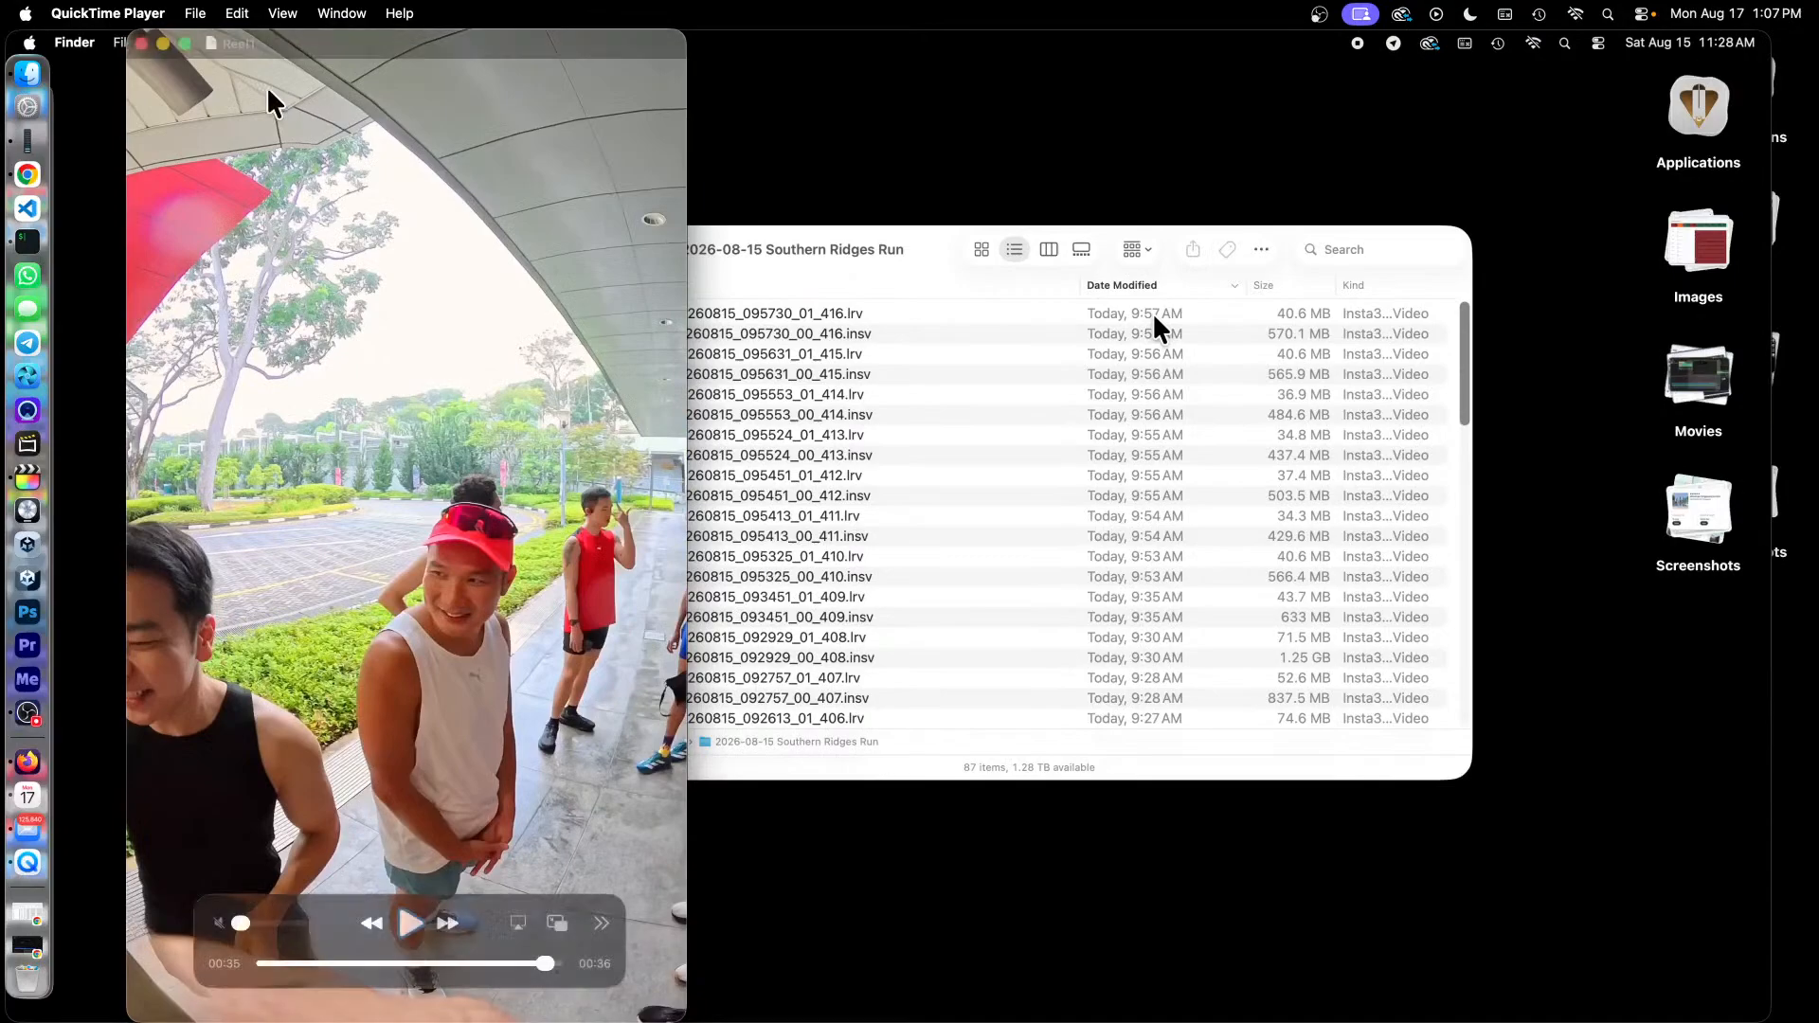
left_click(142, 44)
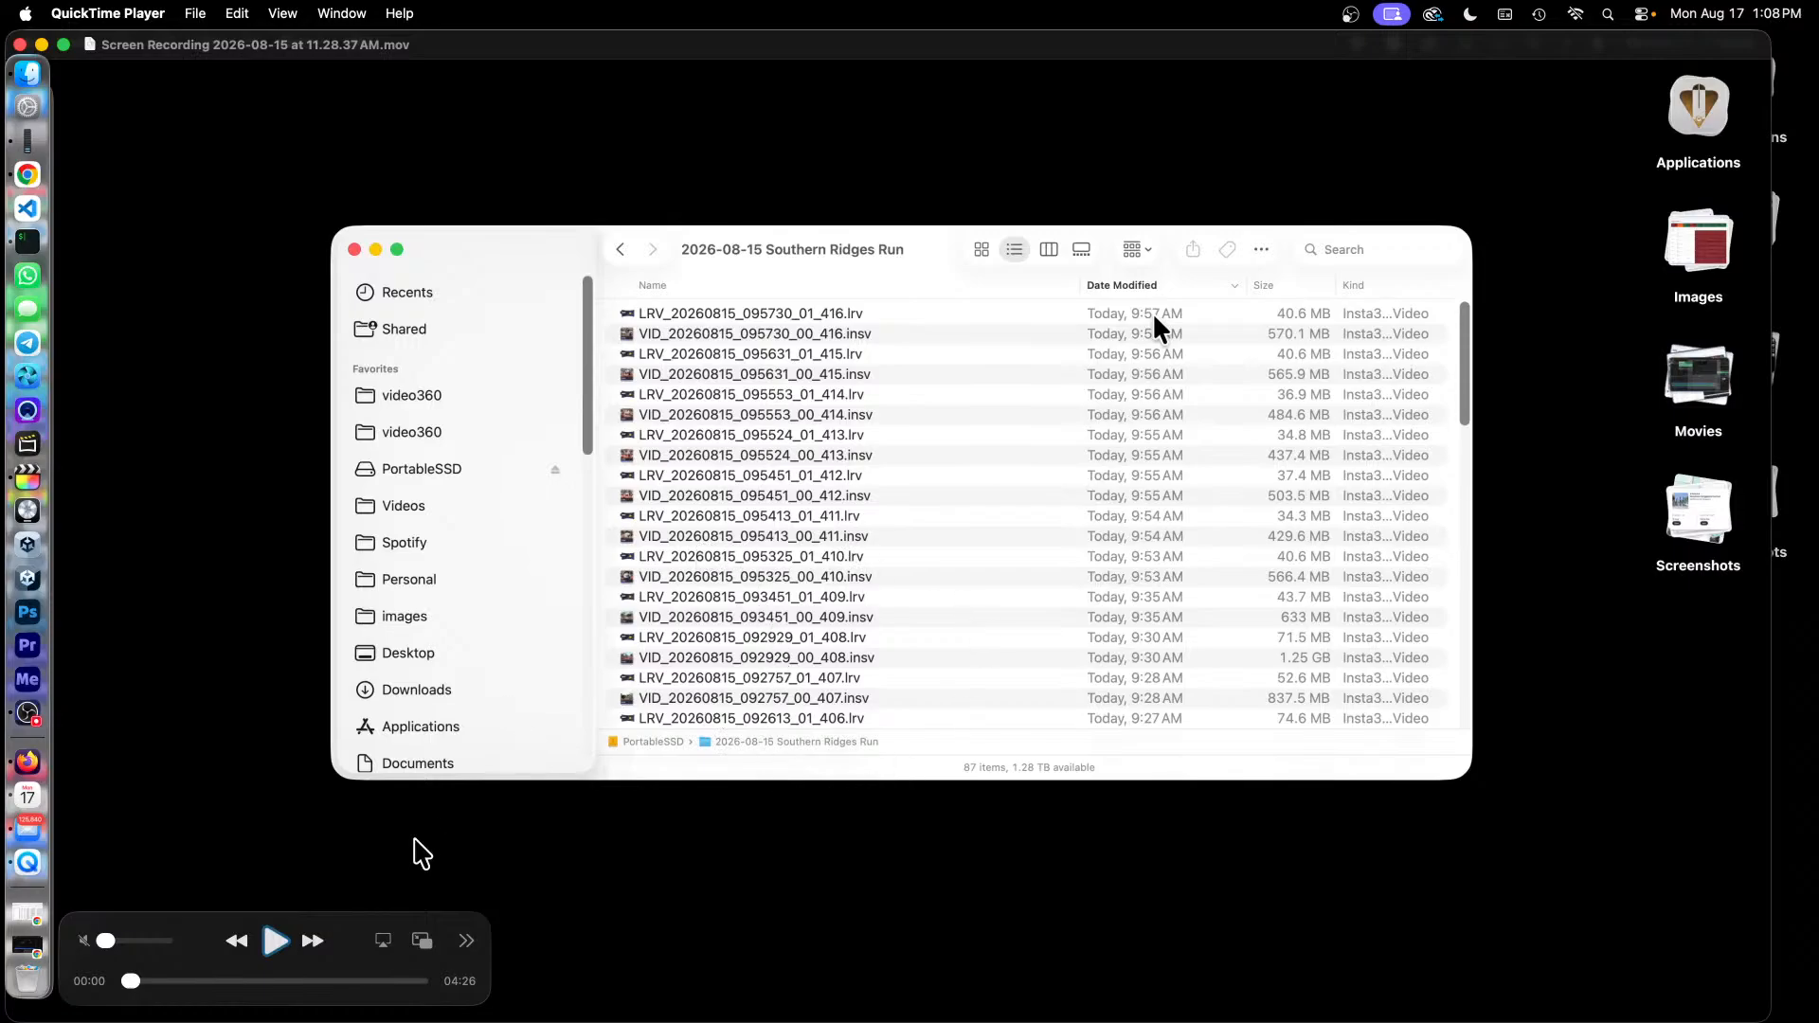
In Insta360 Studio, postpone the software update and create a new project with the 2:1 (360° Panorama) ratio.
left_click(275, 941)
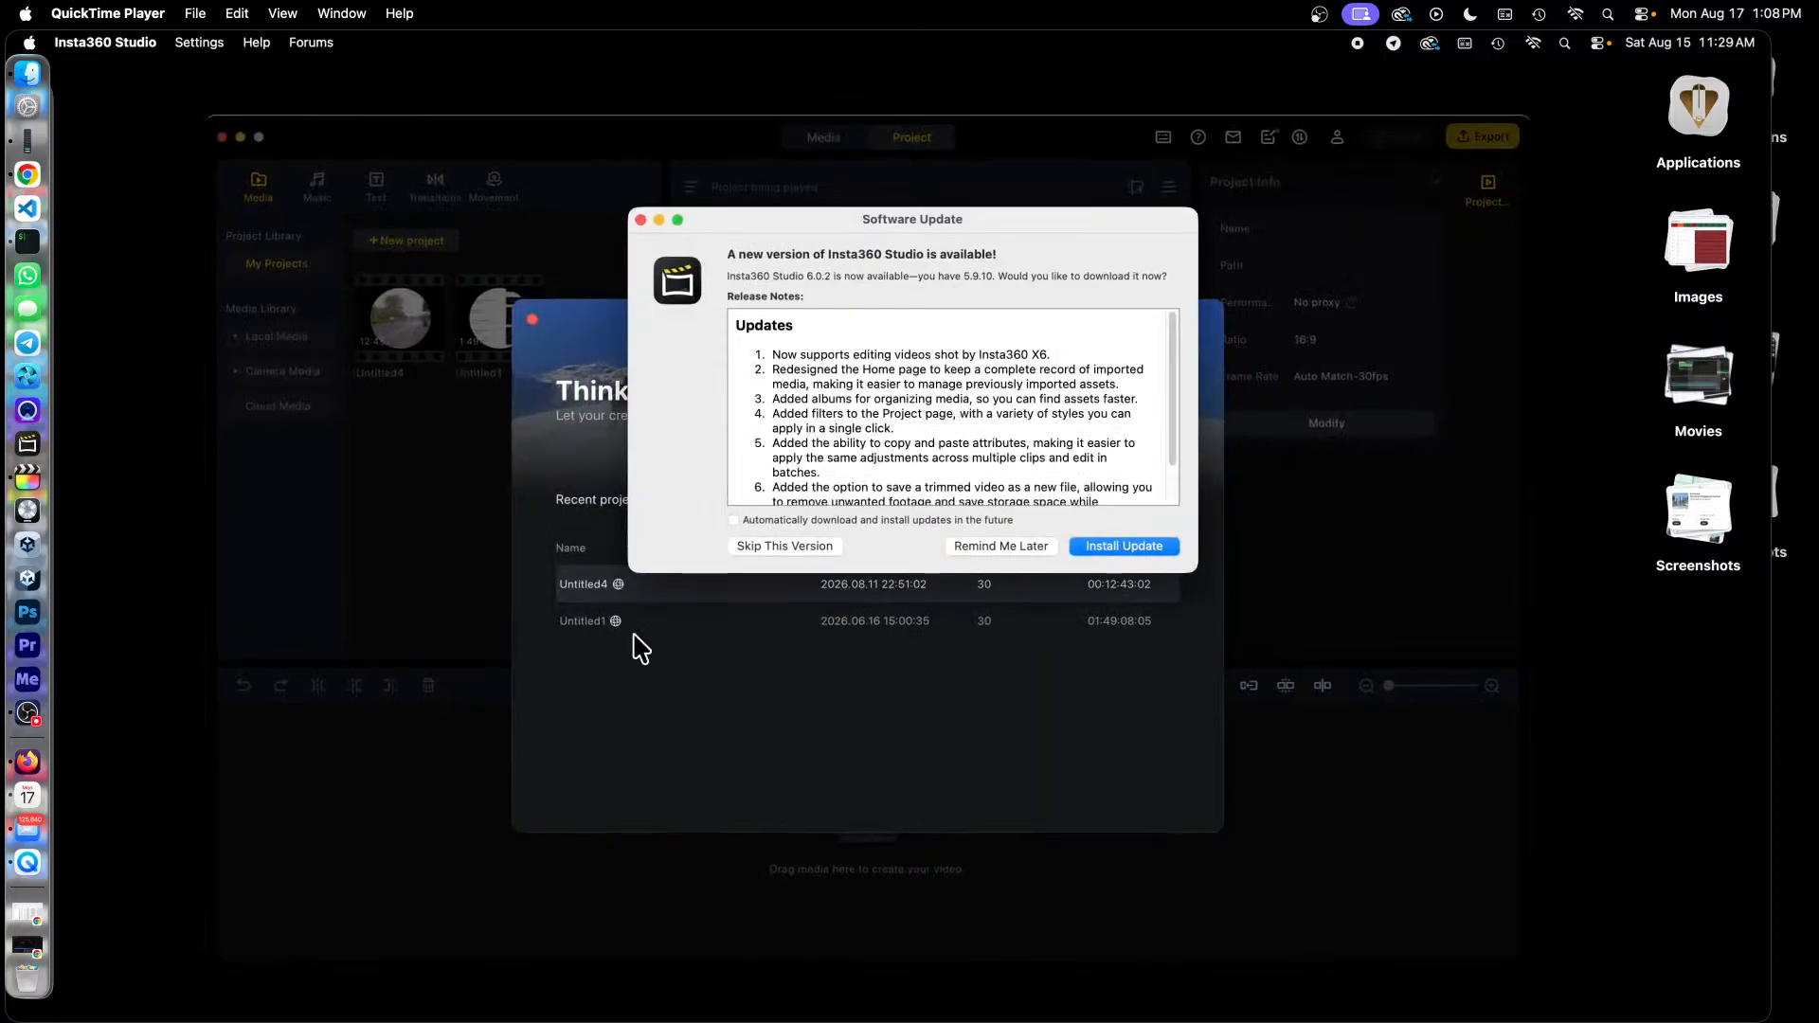
left_click(1014, 545)
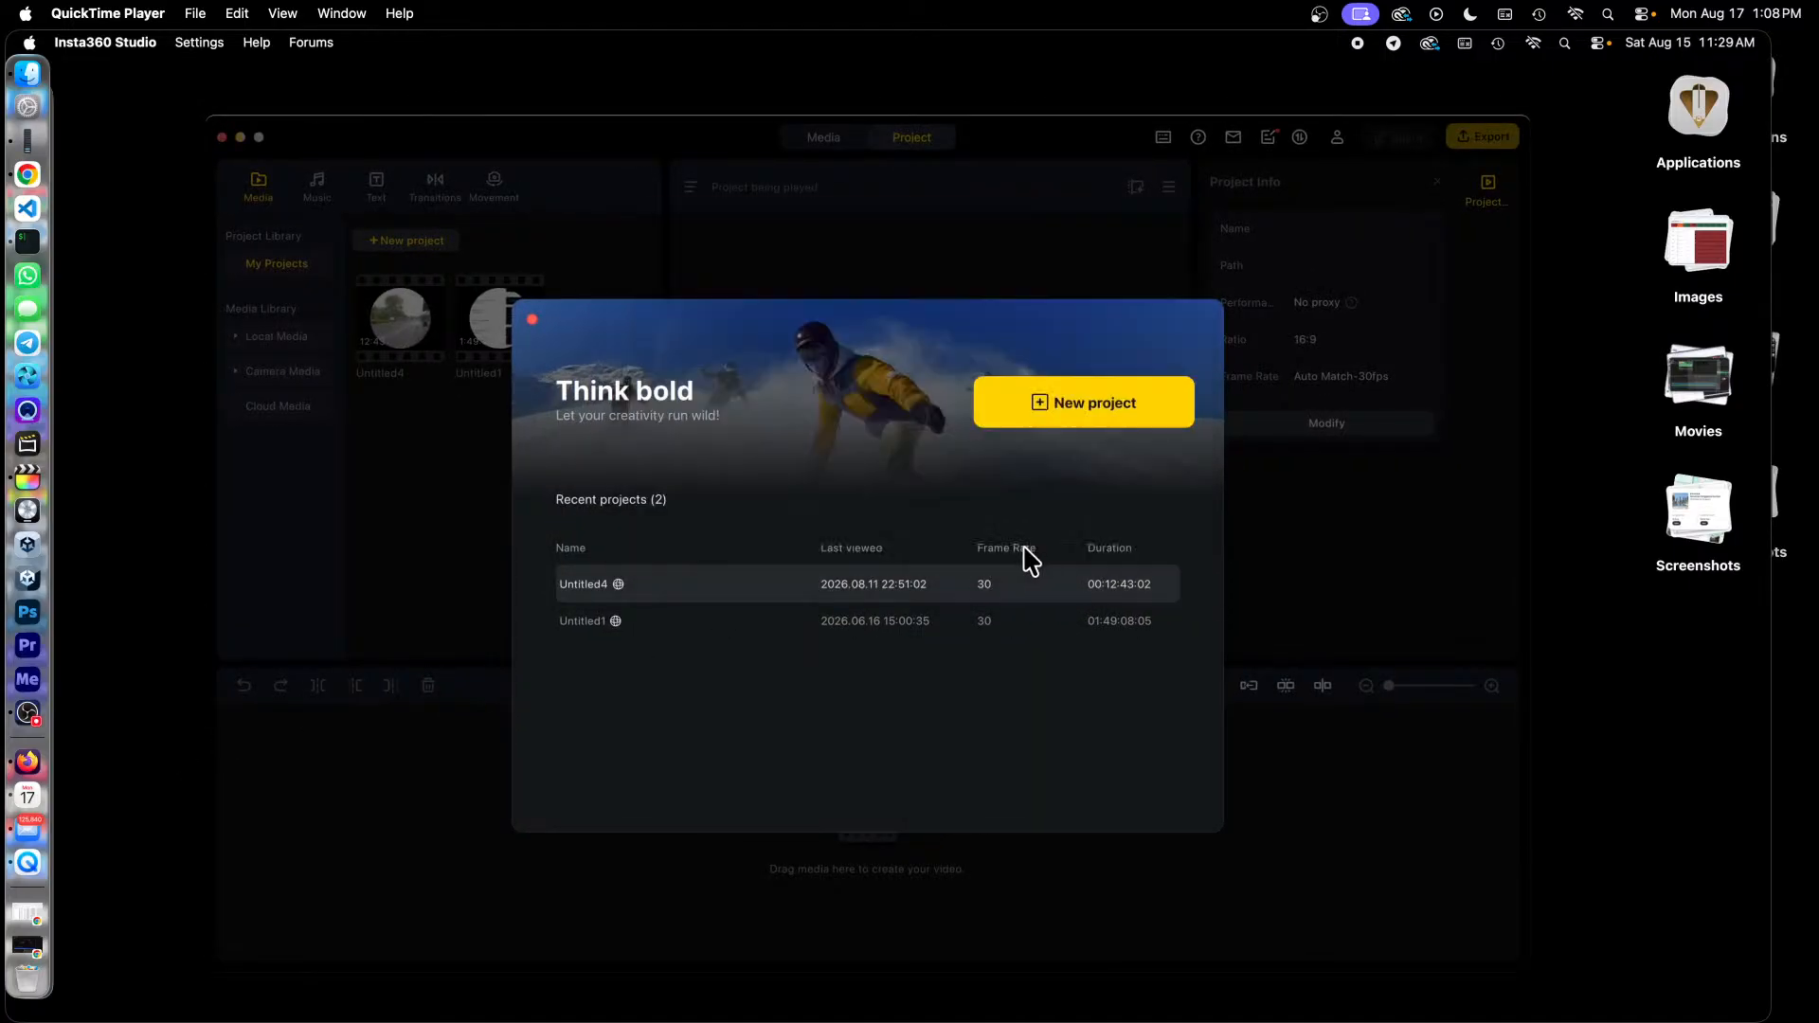
left_click(1128, 415)
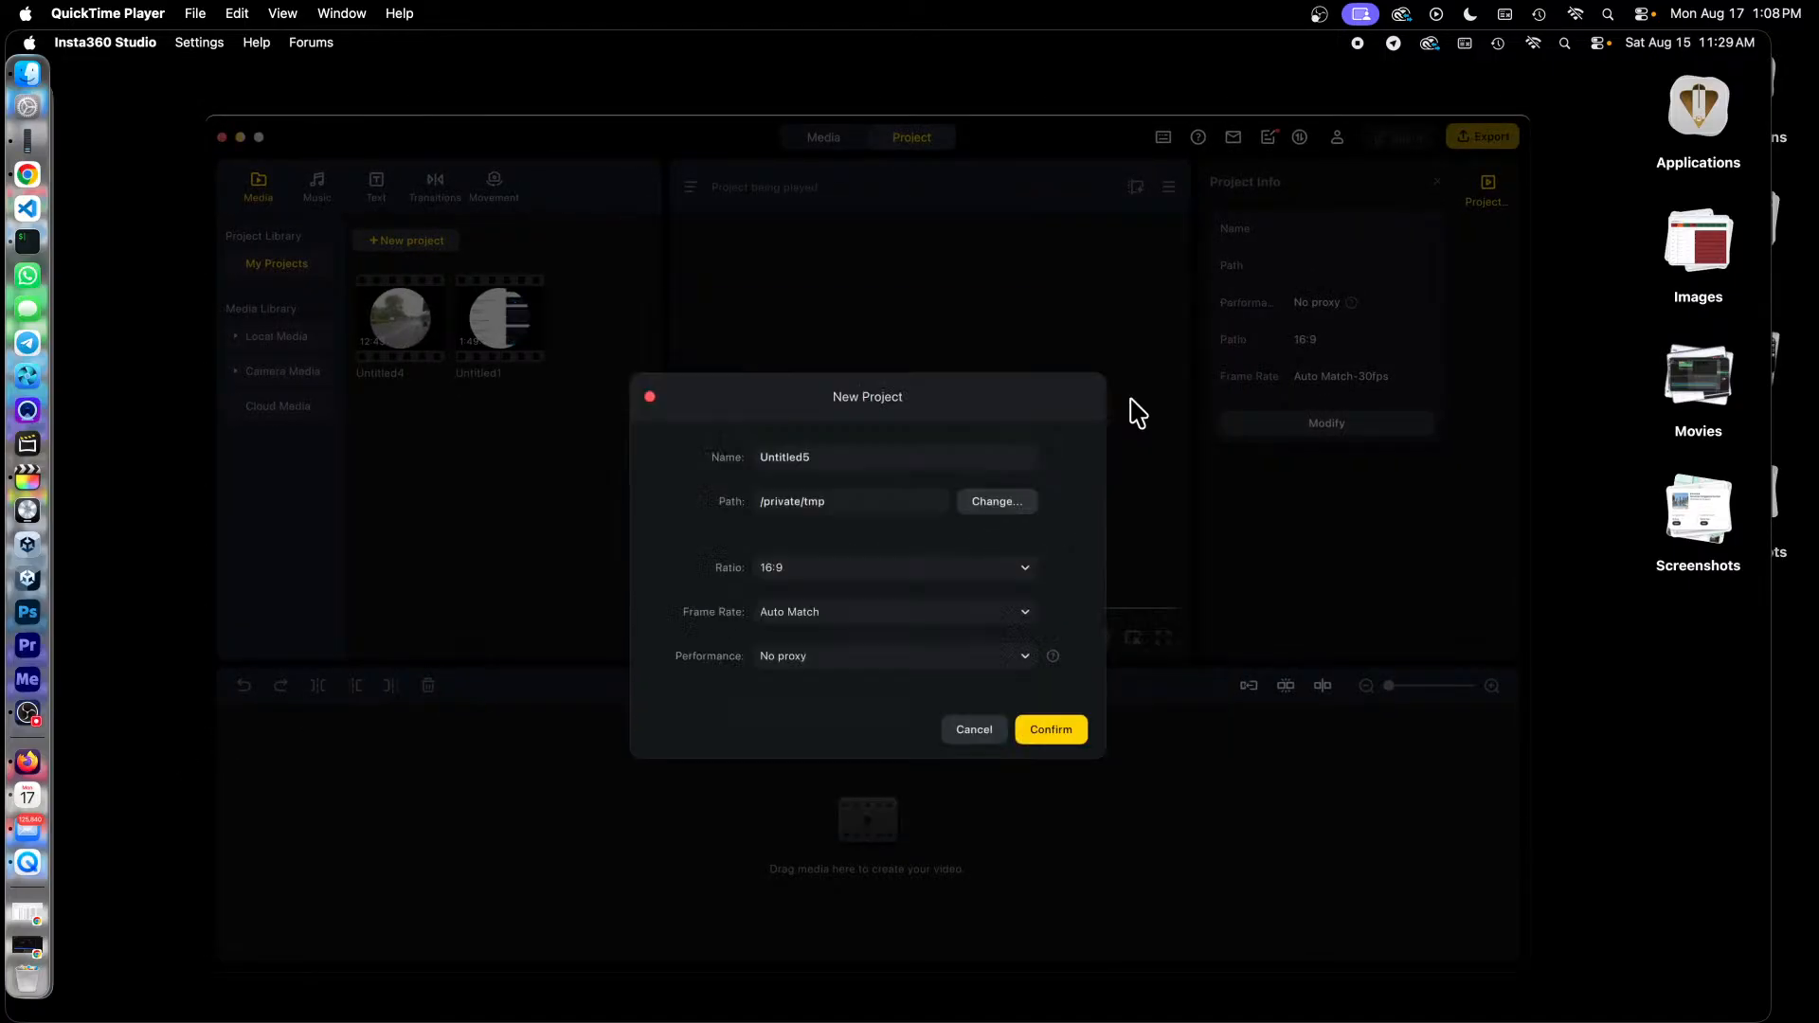
left_click(947, 571)
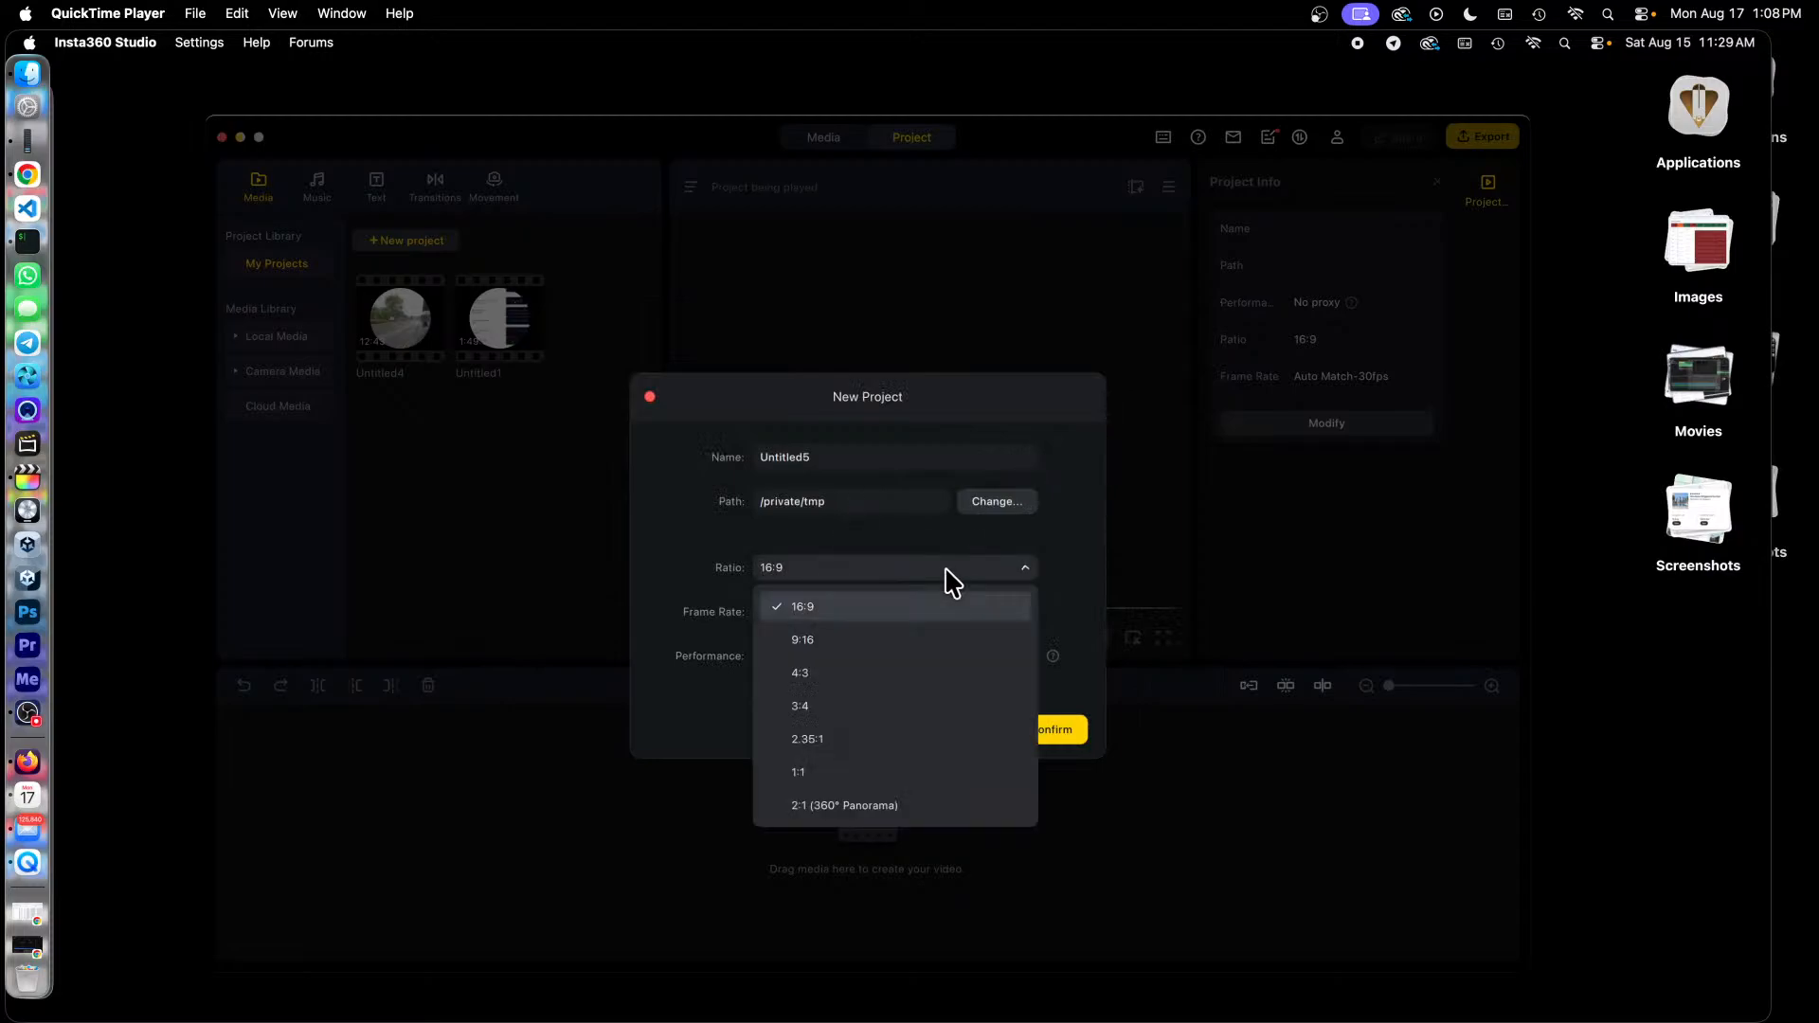
left_click(912, 808)
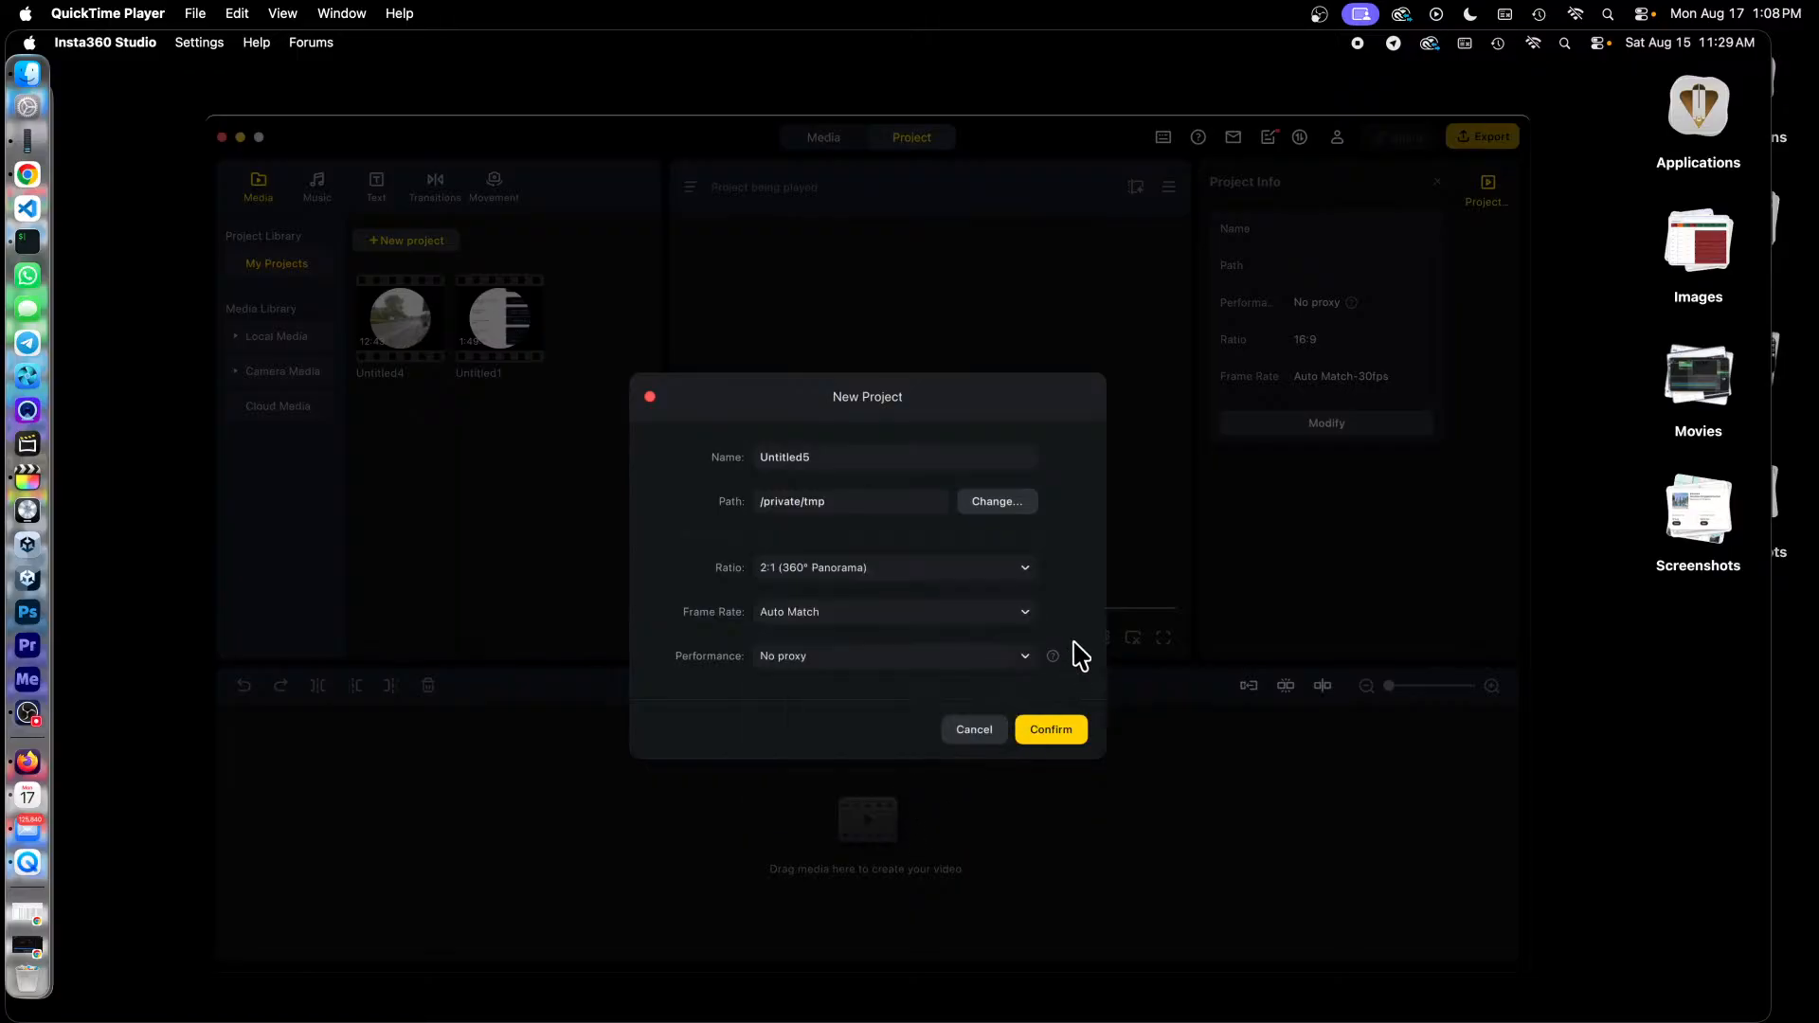
left_click(1050, 743)
Start importing media and browse to the 2026-08-15 Southern Ridges Run folder on PortableSSD.
left_click(498, 441)
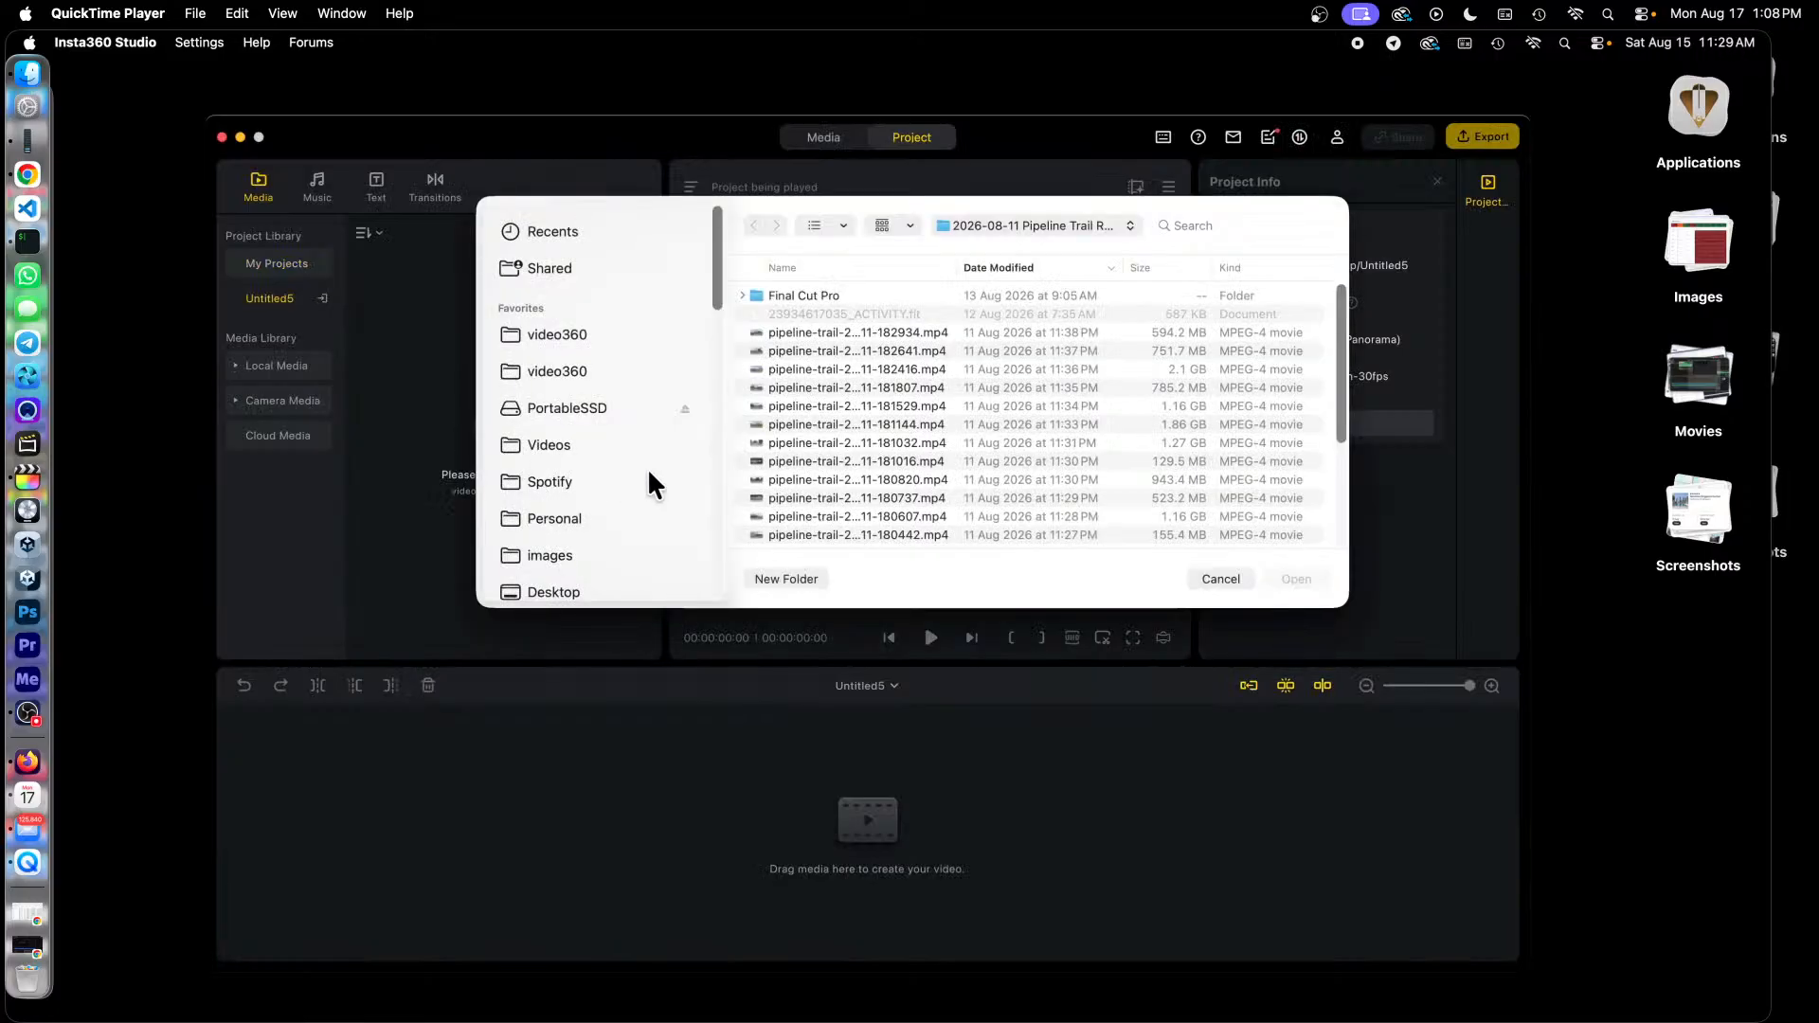
left_click(580, 407)
double_click(932, 294)
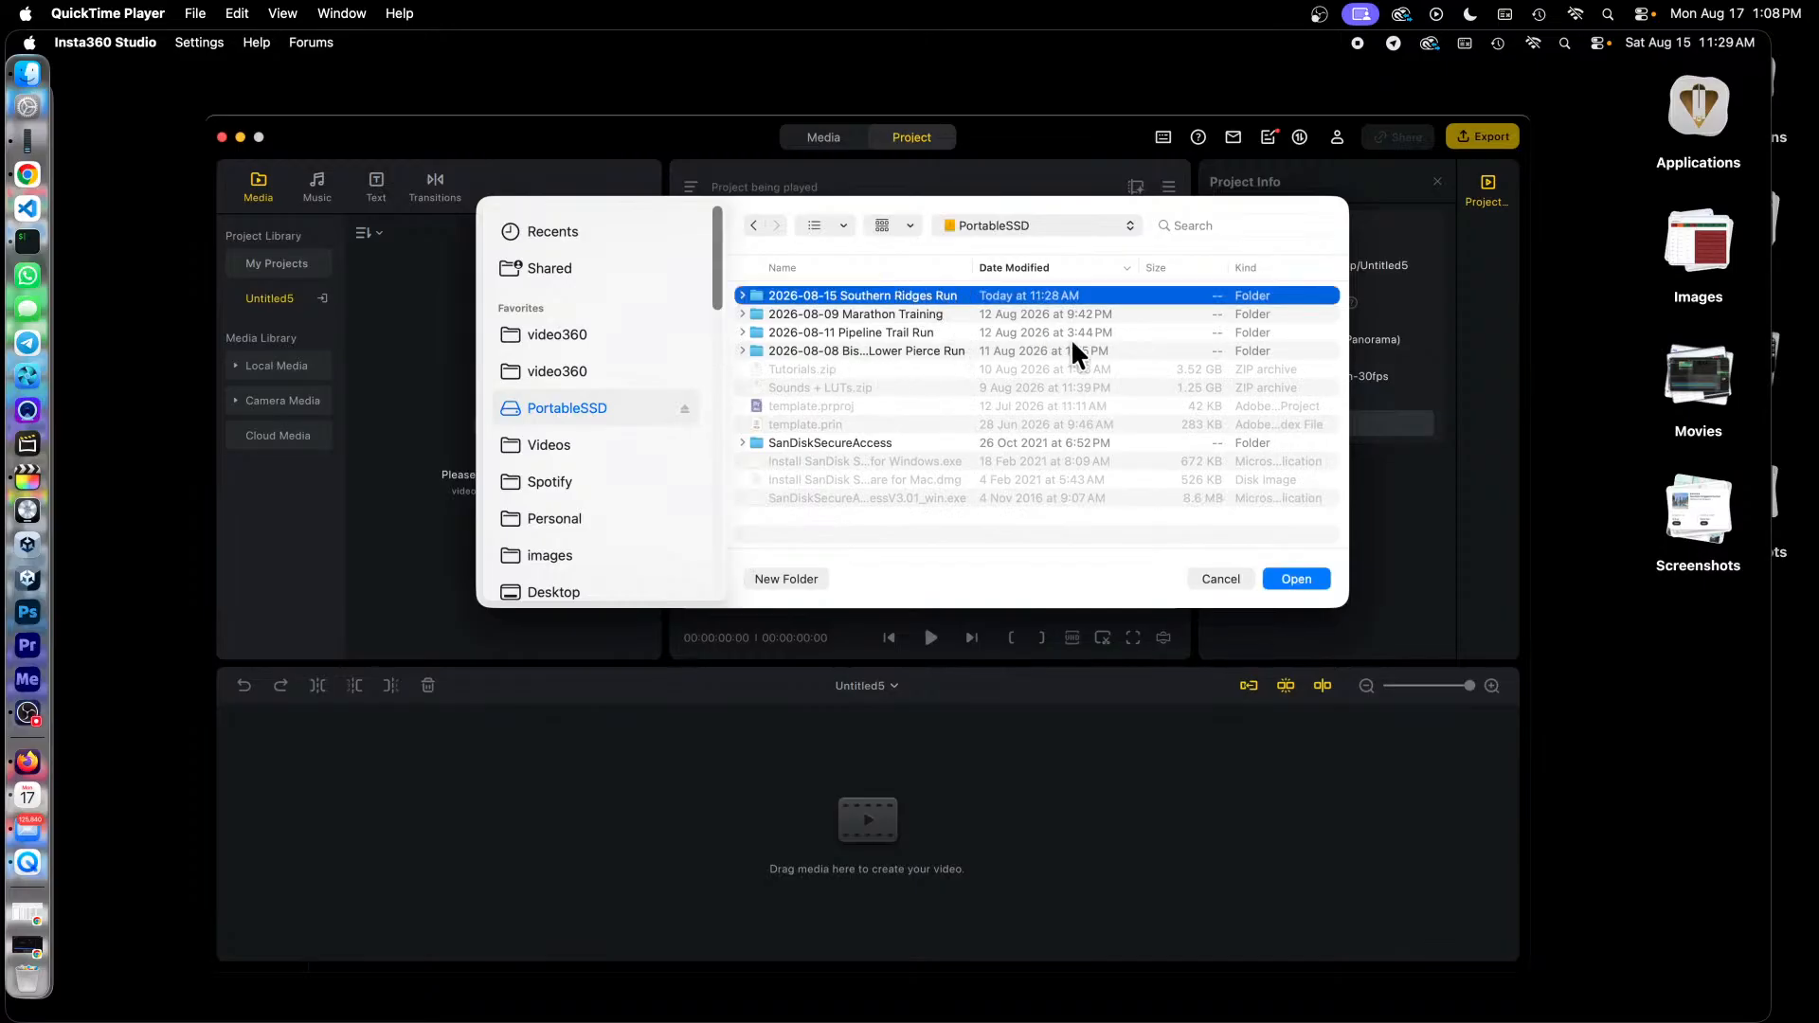
Look through the folder's LRV and VID files sorted by kind, and re-sort them by name.
left_click(1242, 268)
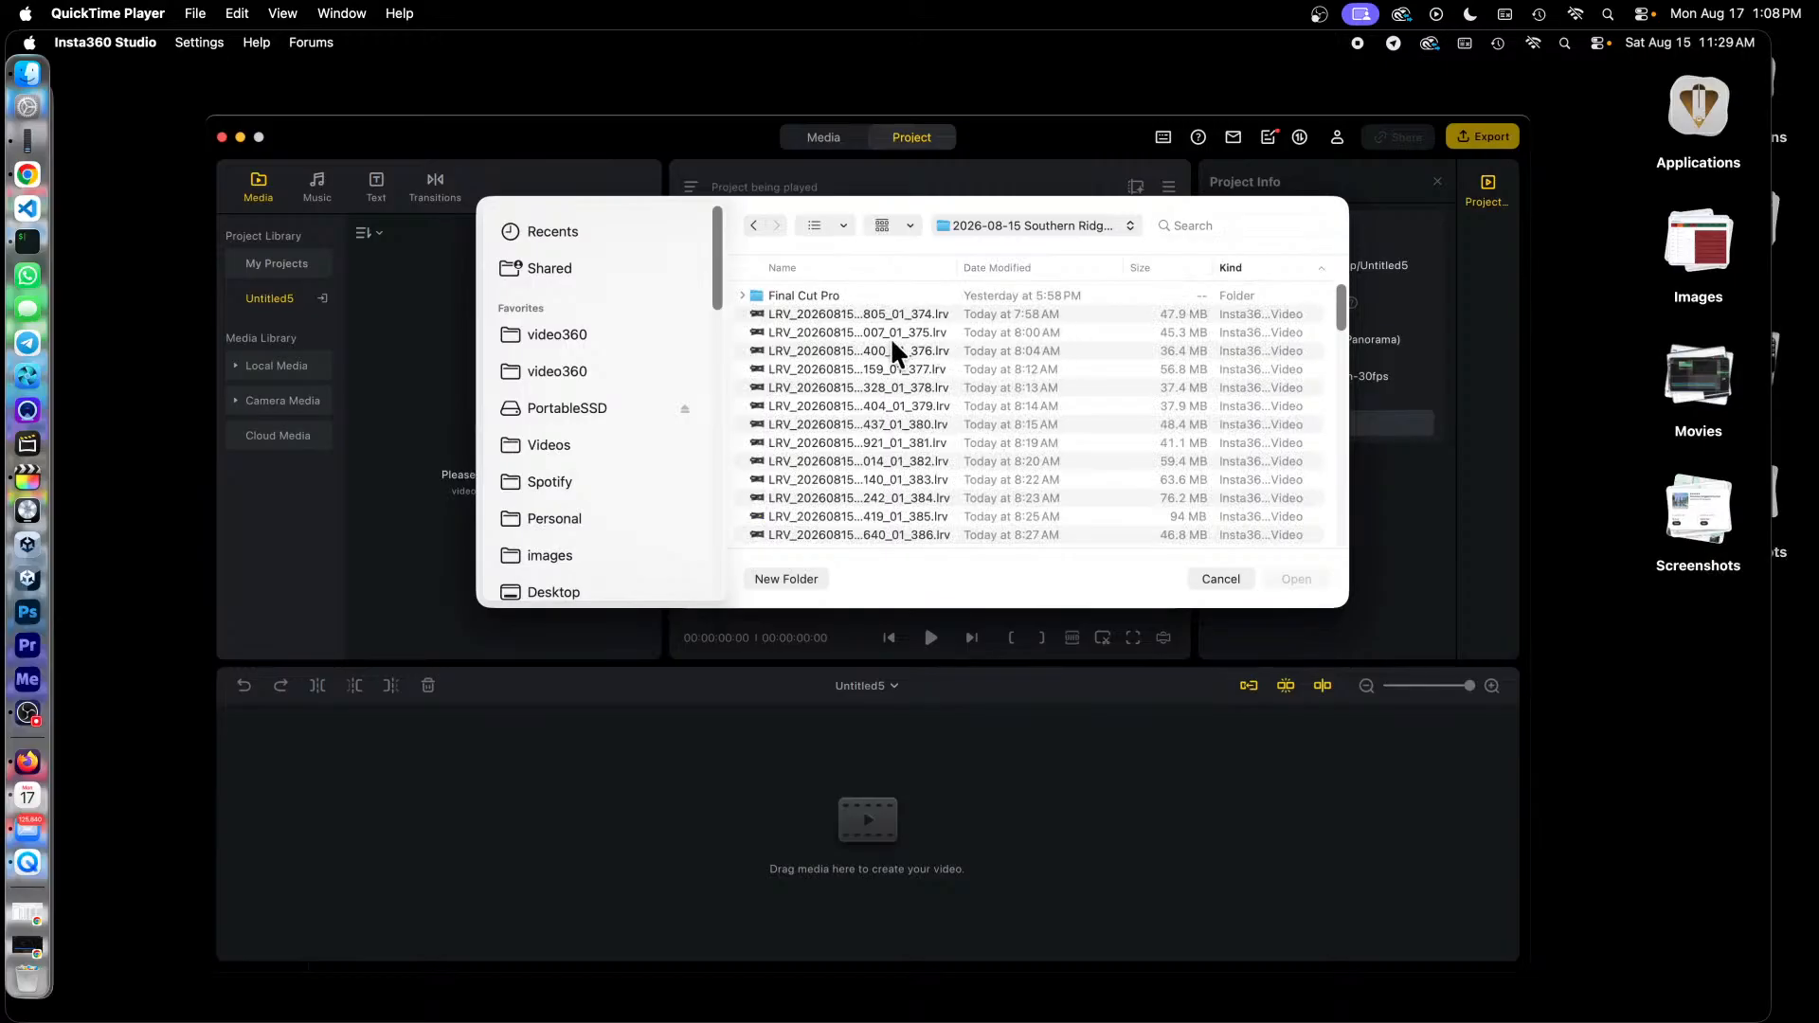
scroll(844, 328, "down", 10)
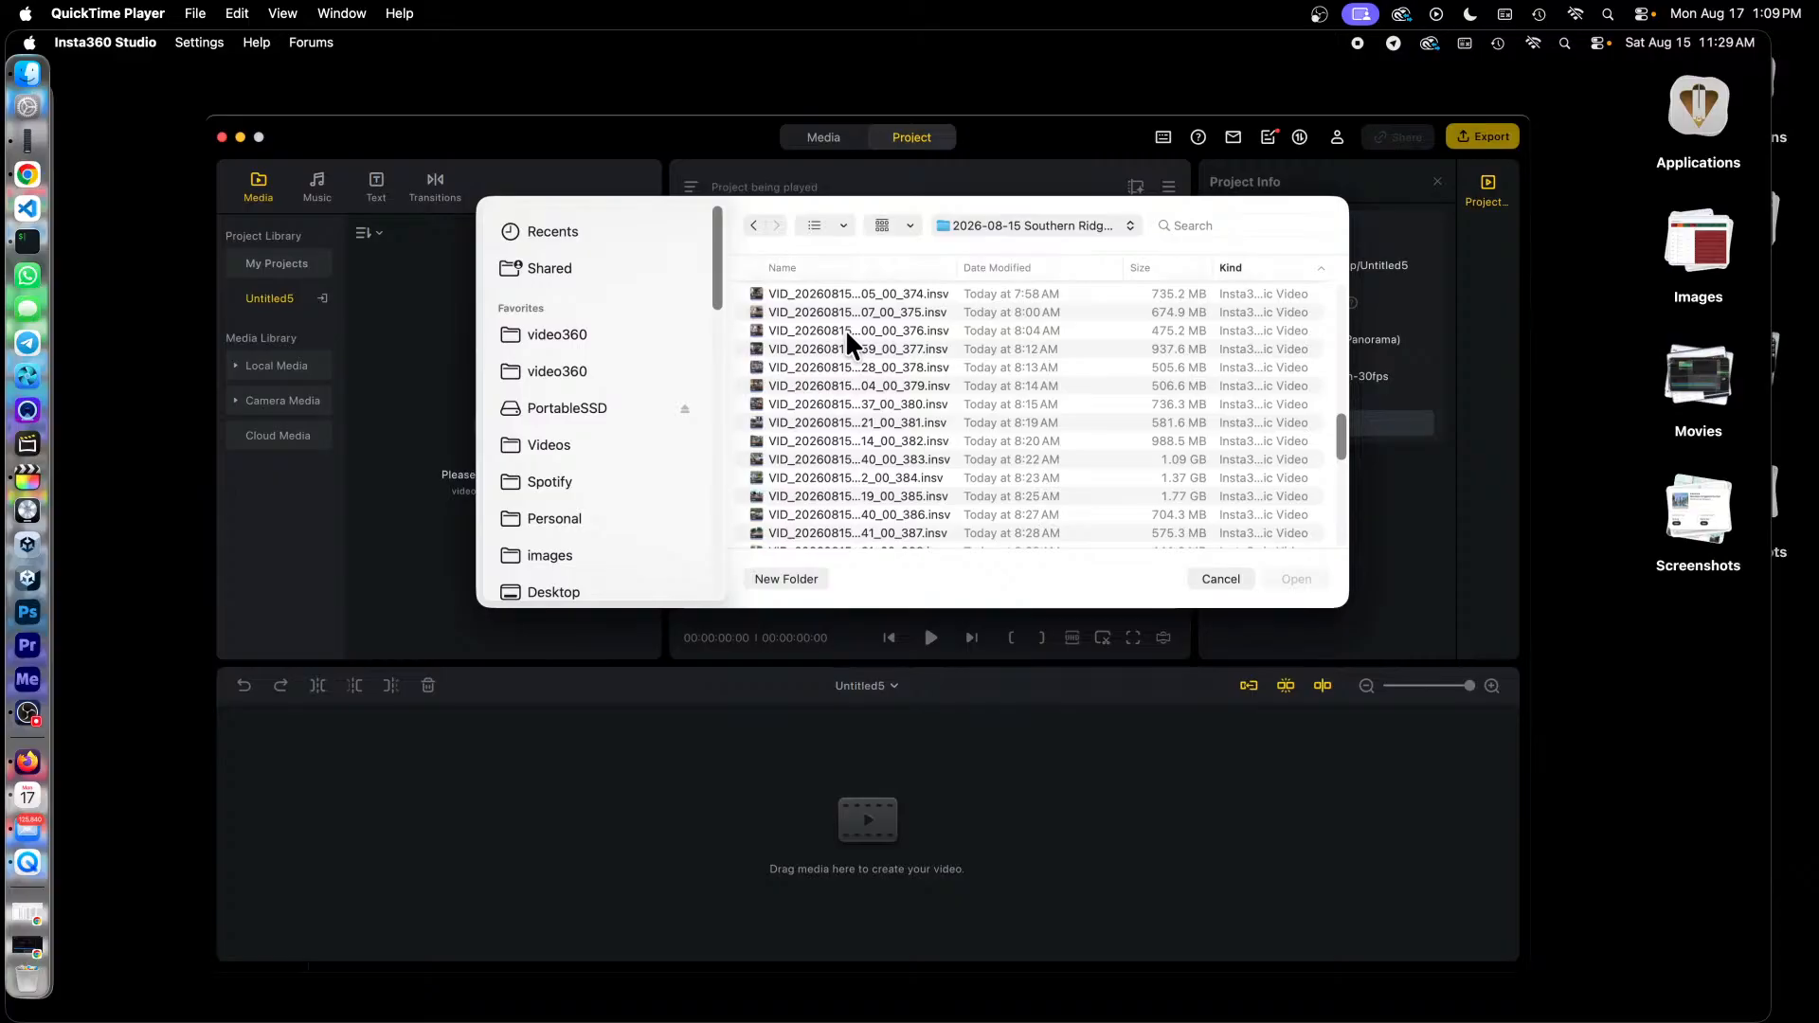
scroll(845, 332, "up", 10)
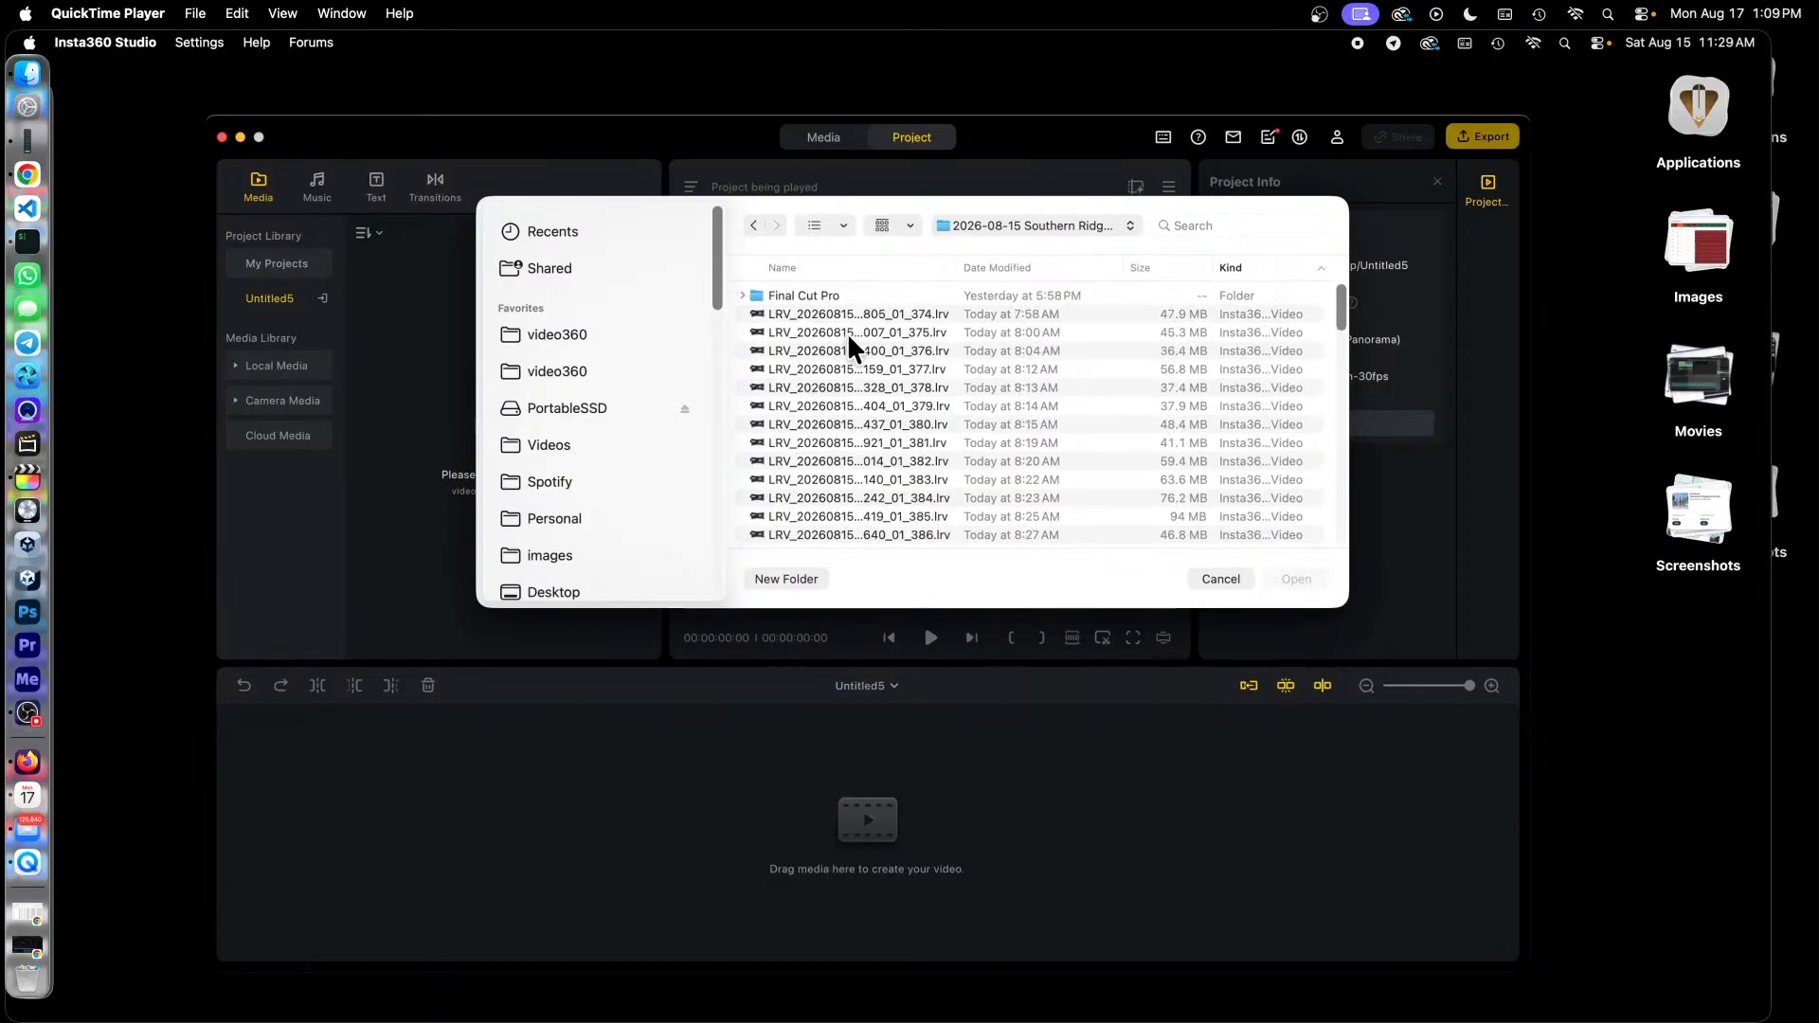
scroll(847, 335, "down", 2)
scroll(845, 328, "up", 3)
left_click(863, 267)
scroll(862, 397, "down", 10)
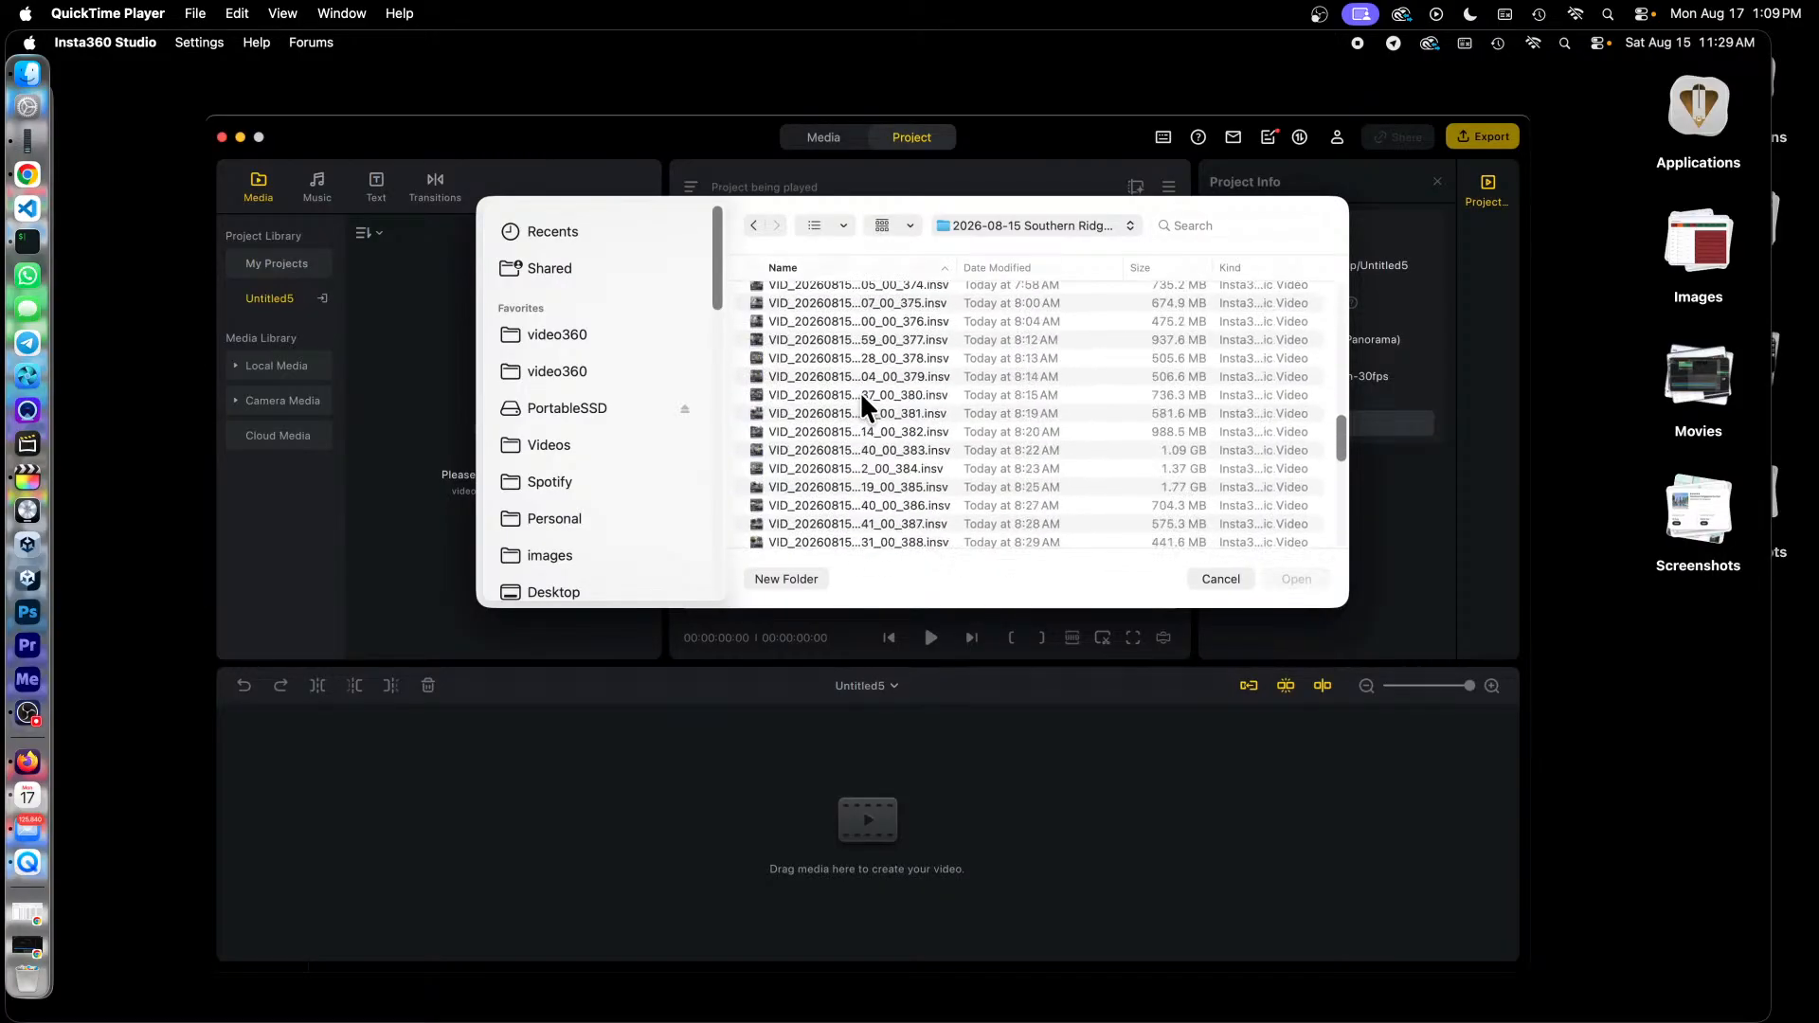
scroll(862, 398, "up", 3)
Widen the name column and select every .insv clip from VID_20260815_075805_00_374.insv to VID_20260815_095730_00_416.insv.
left_click(834, 459)
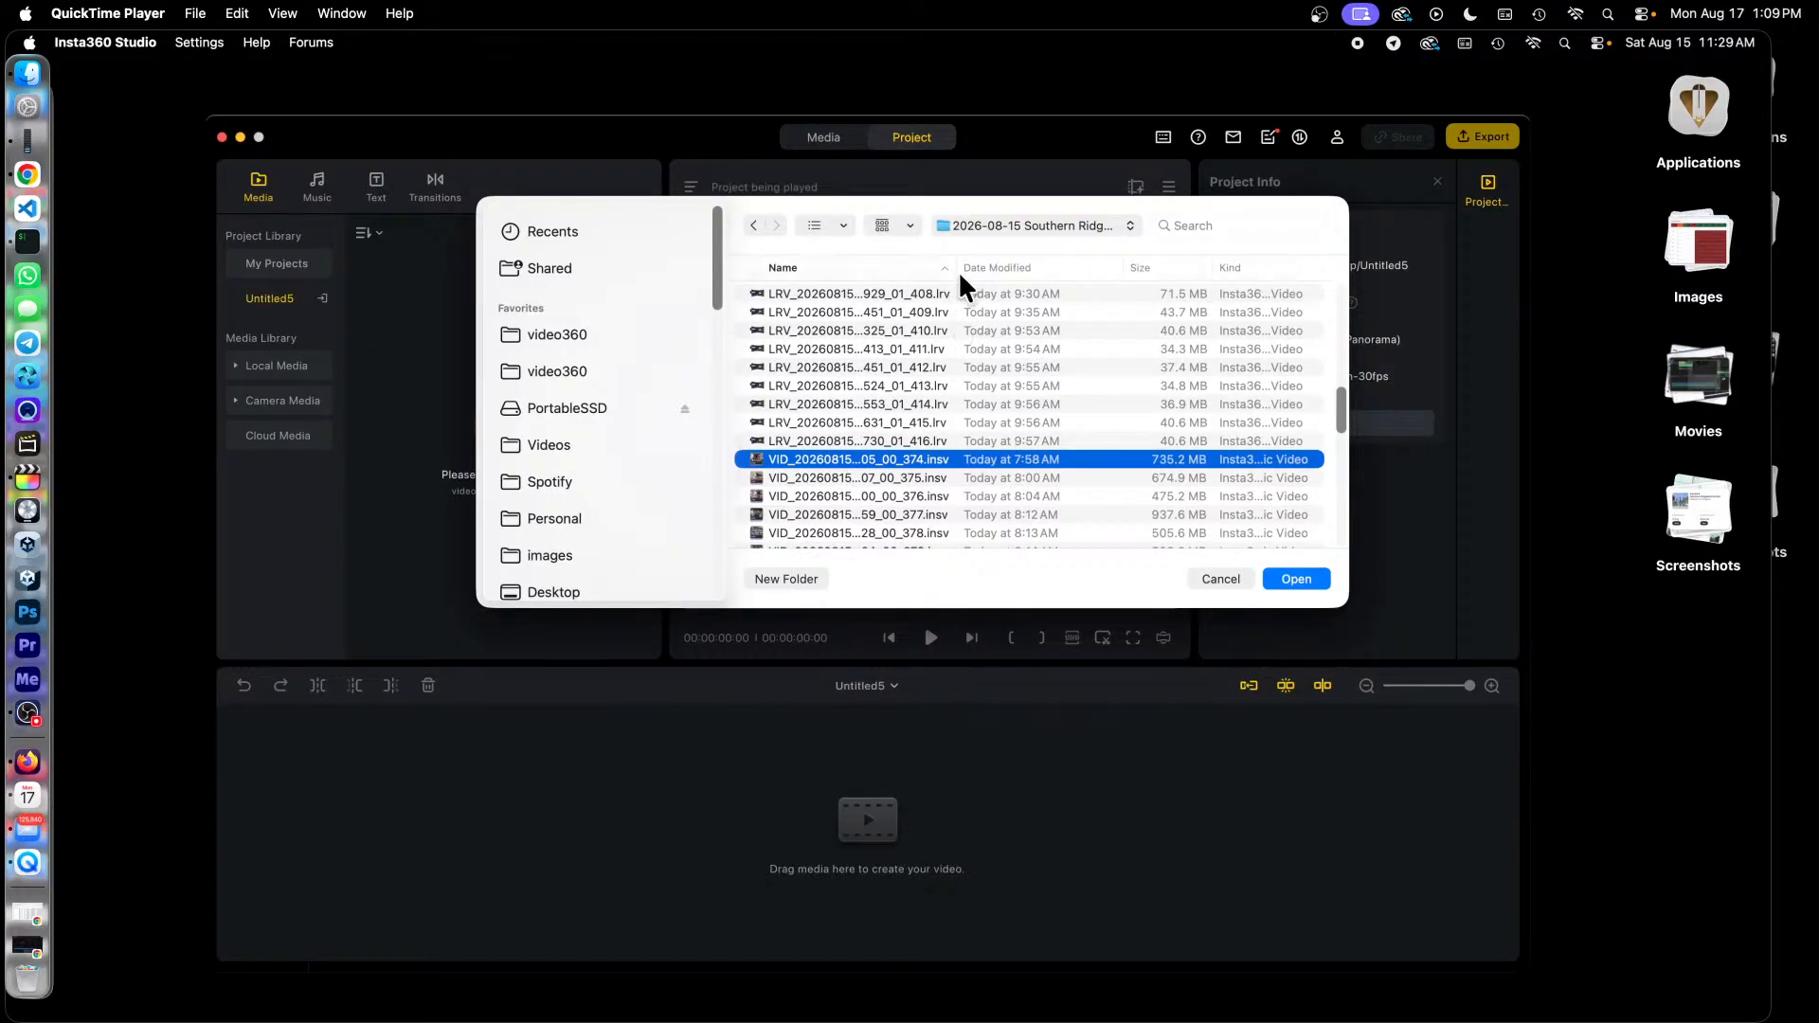
left_click_drag(957, 270, 976, 274)
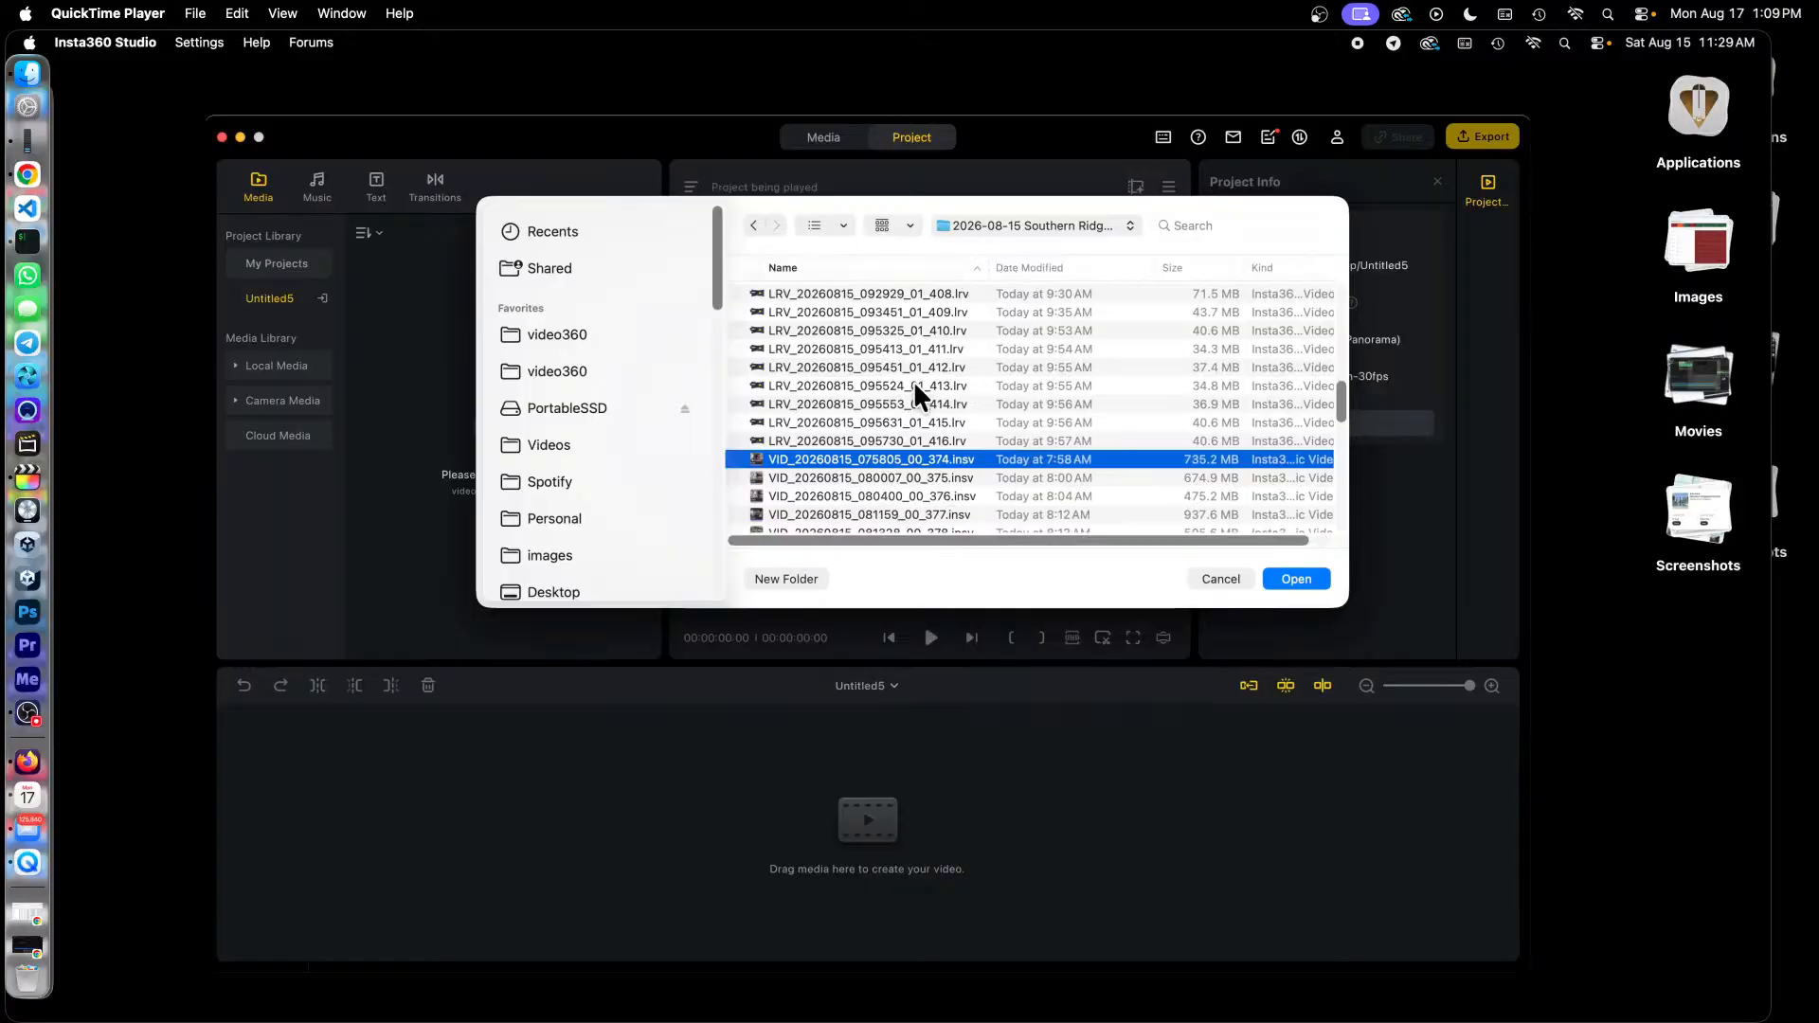
scroll(916, 386, "down", 2)
scroll(913, 378, "down", 15)
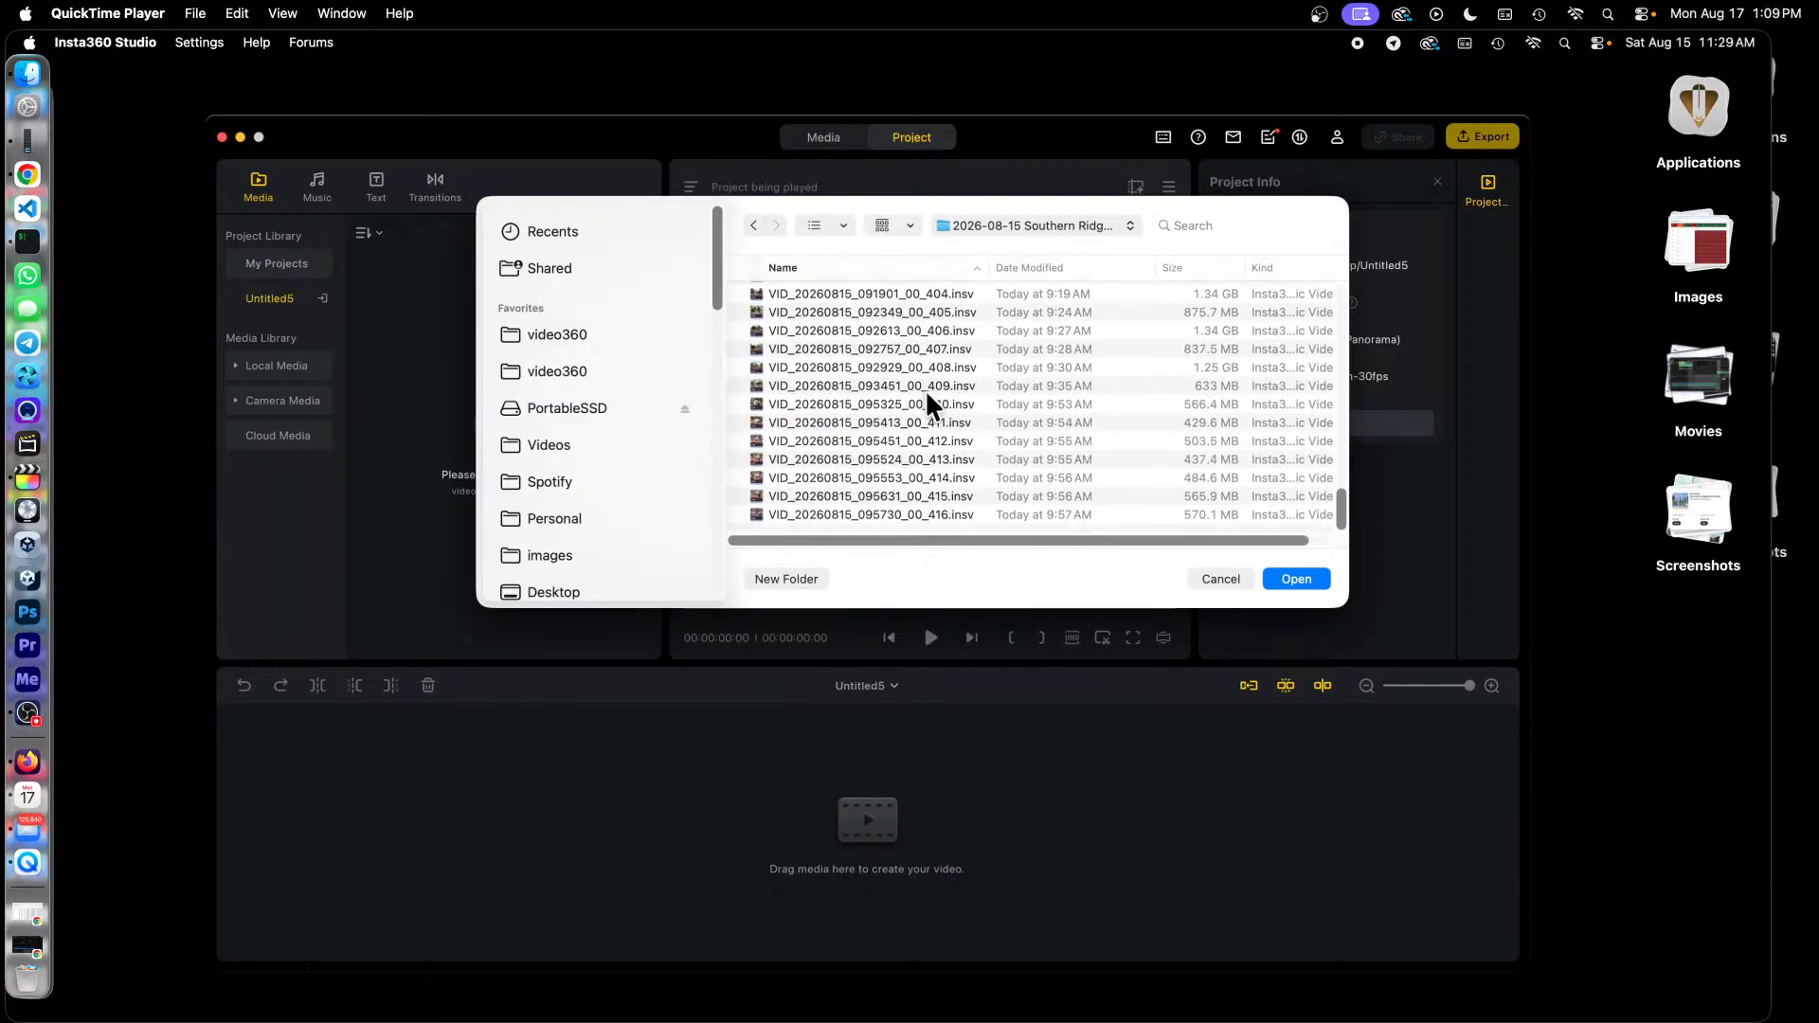
left_click(962, 513, "shift")
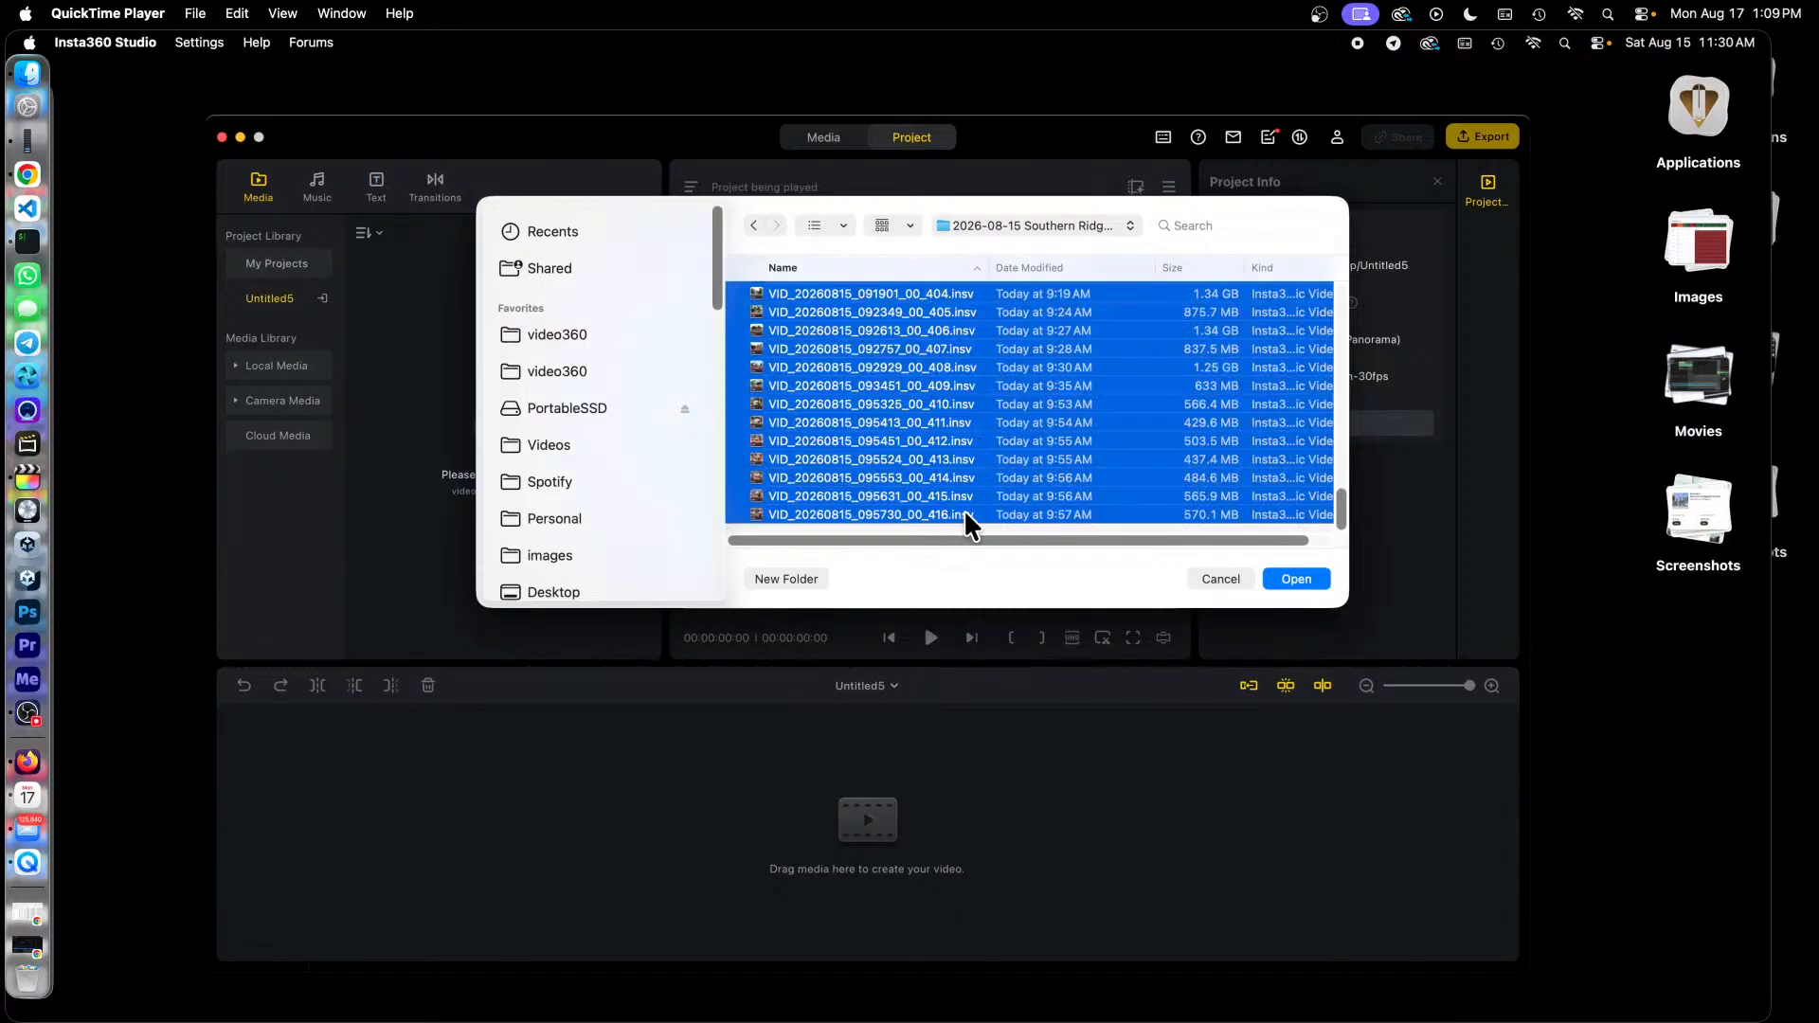
scroll(962, 512, "up", 15)
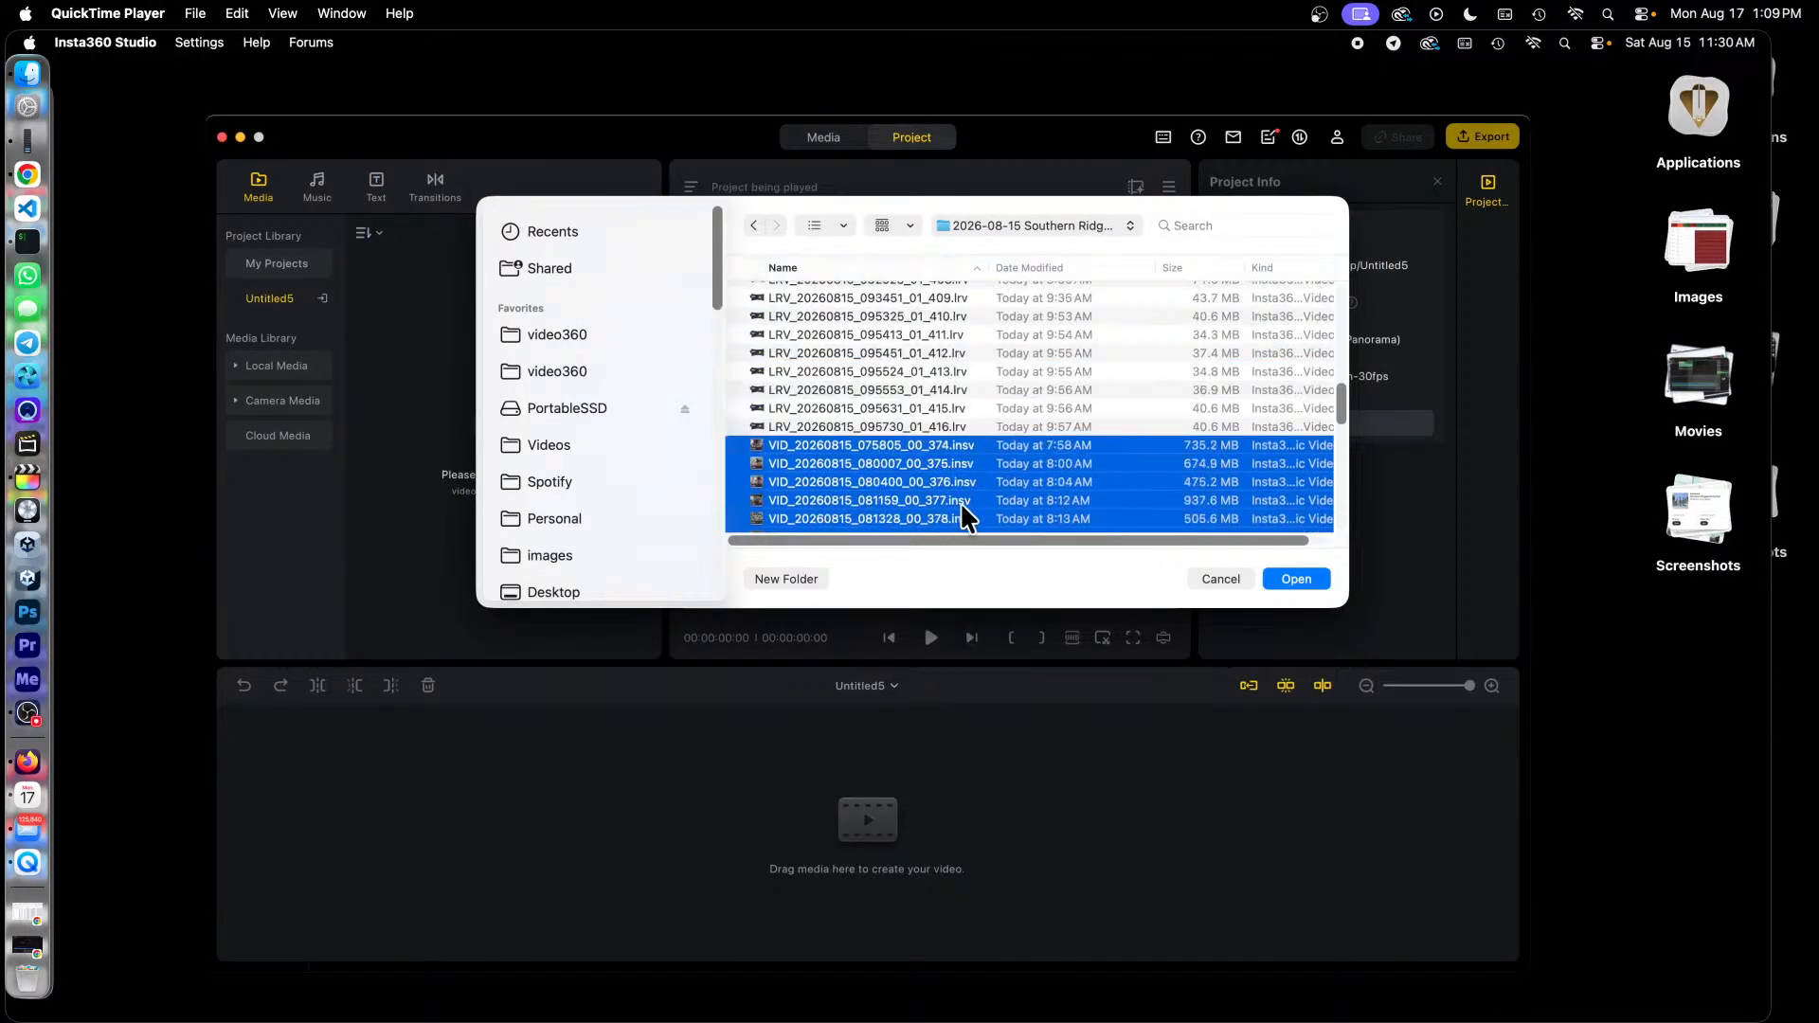
Check the selected .insv clips in the file list and import them into the project.
scroll(961, 504, "down", 15)
scroll(958, 503, "up", 16)
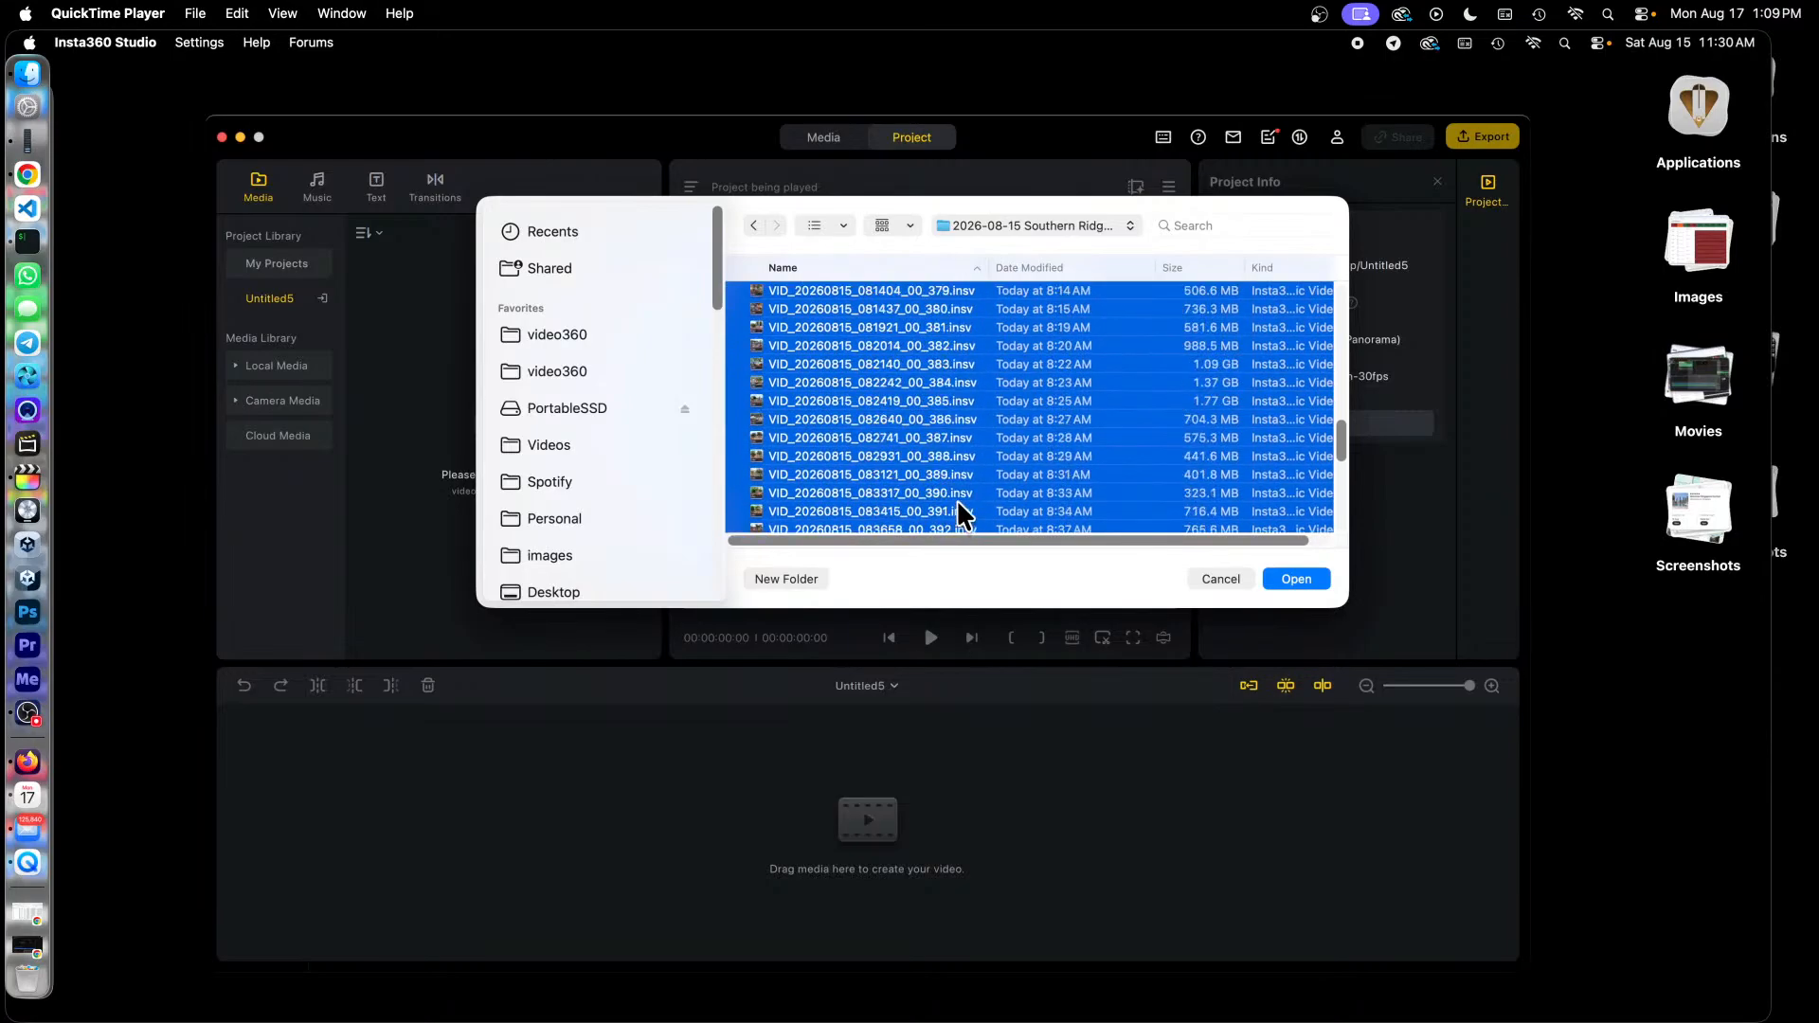
scroll(960, 516, "down", 15)
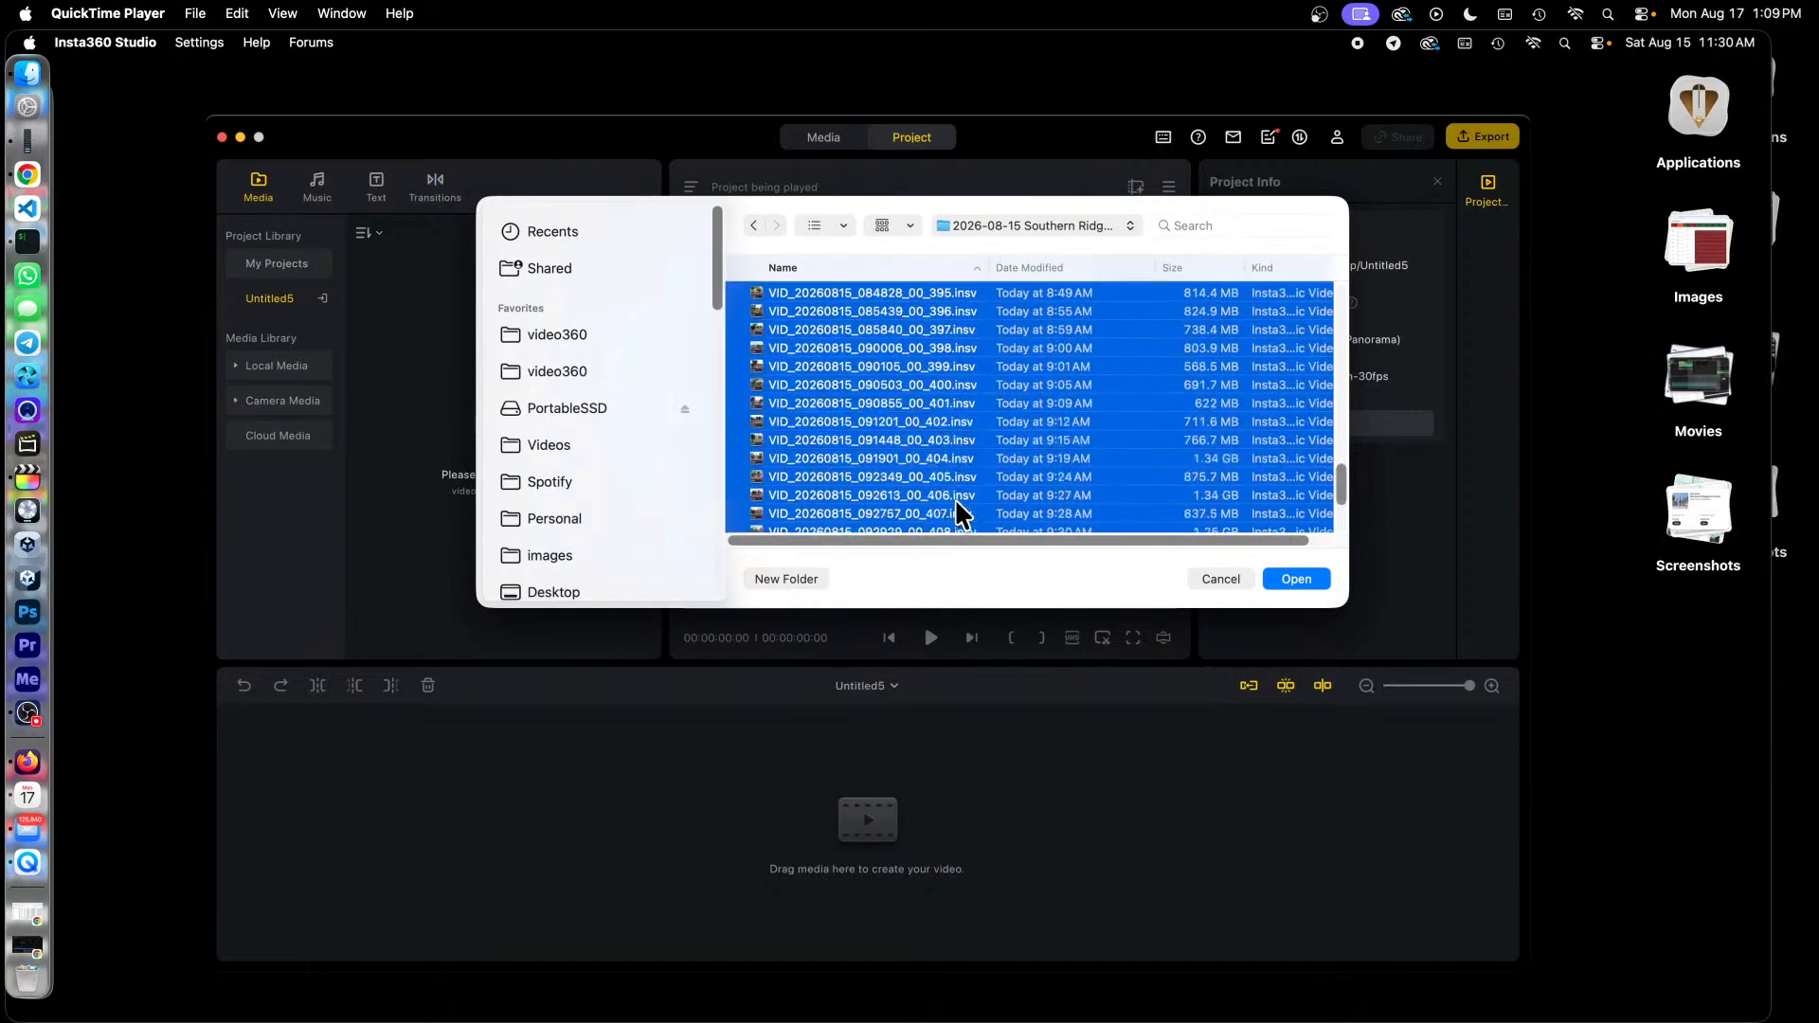
left_click(1300, 580)
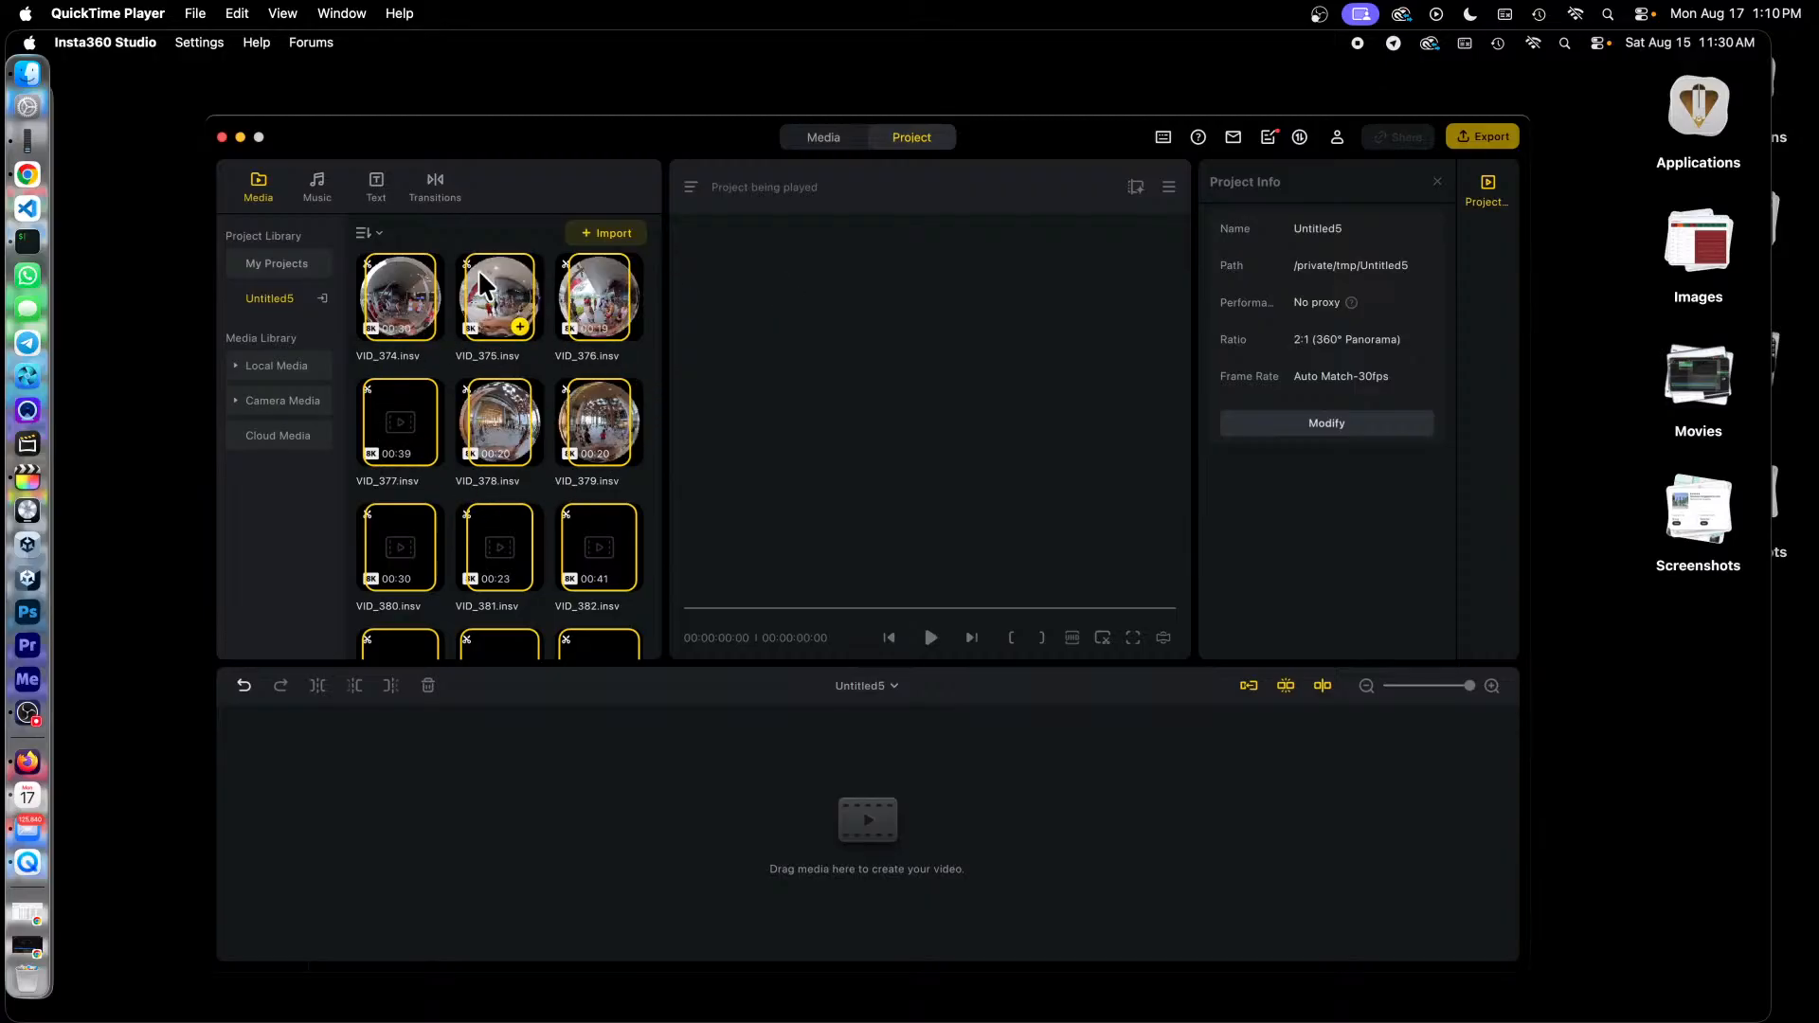
Place all the imported clips on the project's video track and enlarge the timeline scale so individual clips can be told apart.
left_click_drag(405, 291, 354, 824)
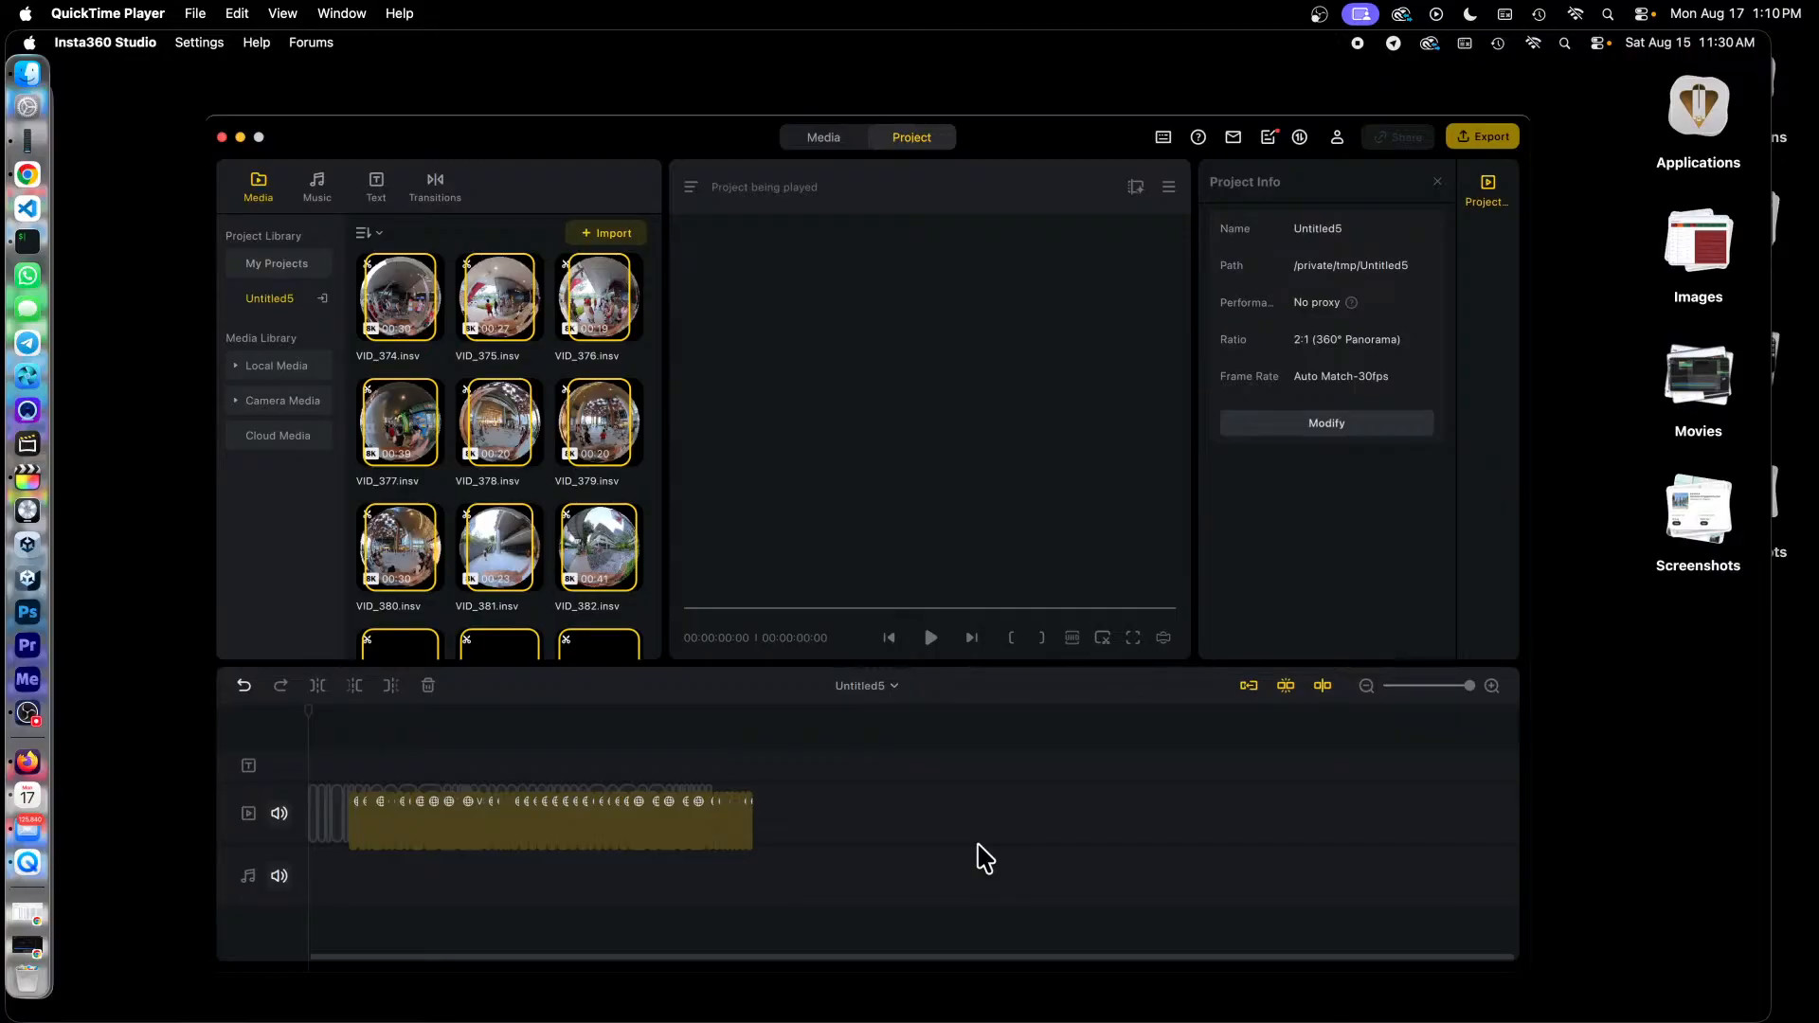
left_click_drag(978, 858, 975, 857)
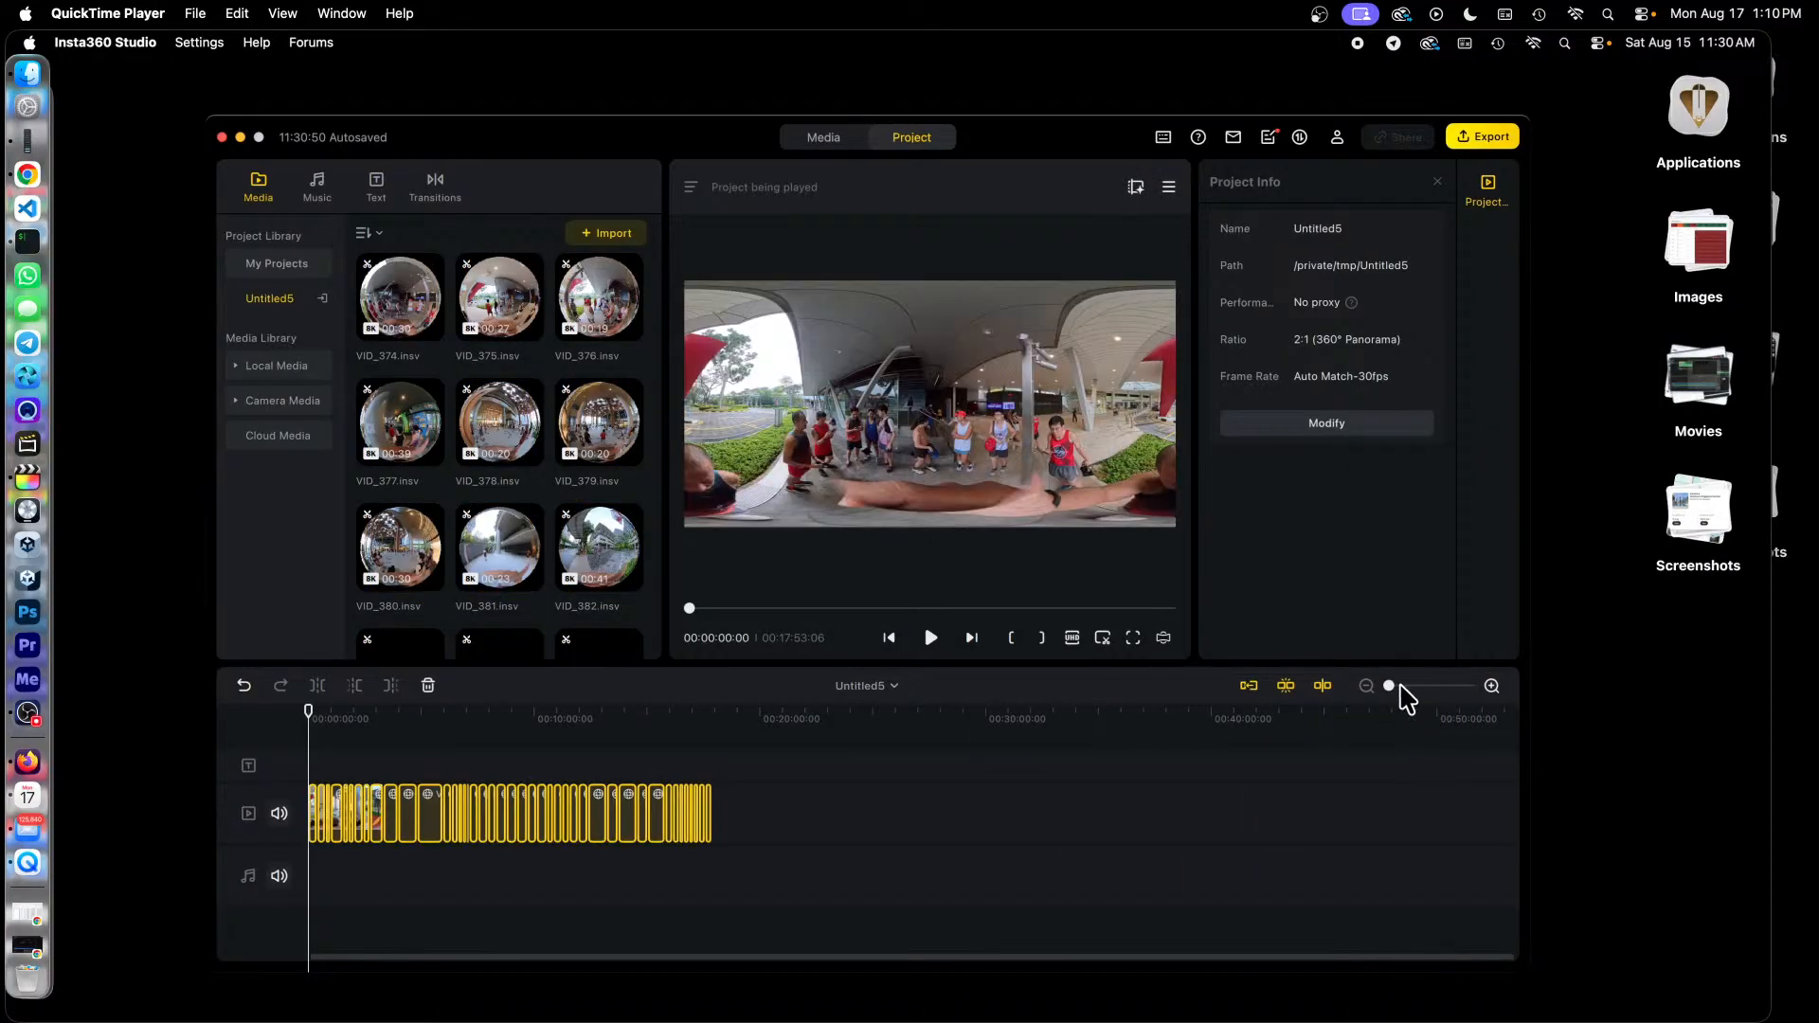
left_click_drag(1390, 687, 1409, 698)
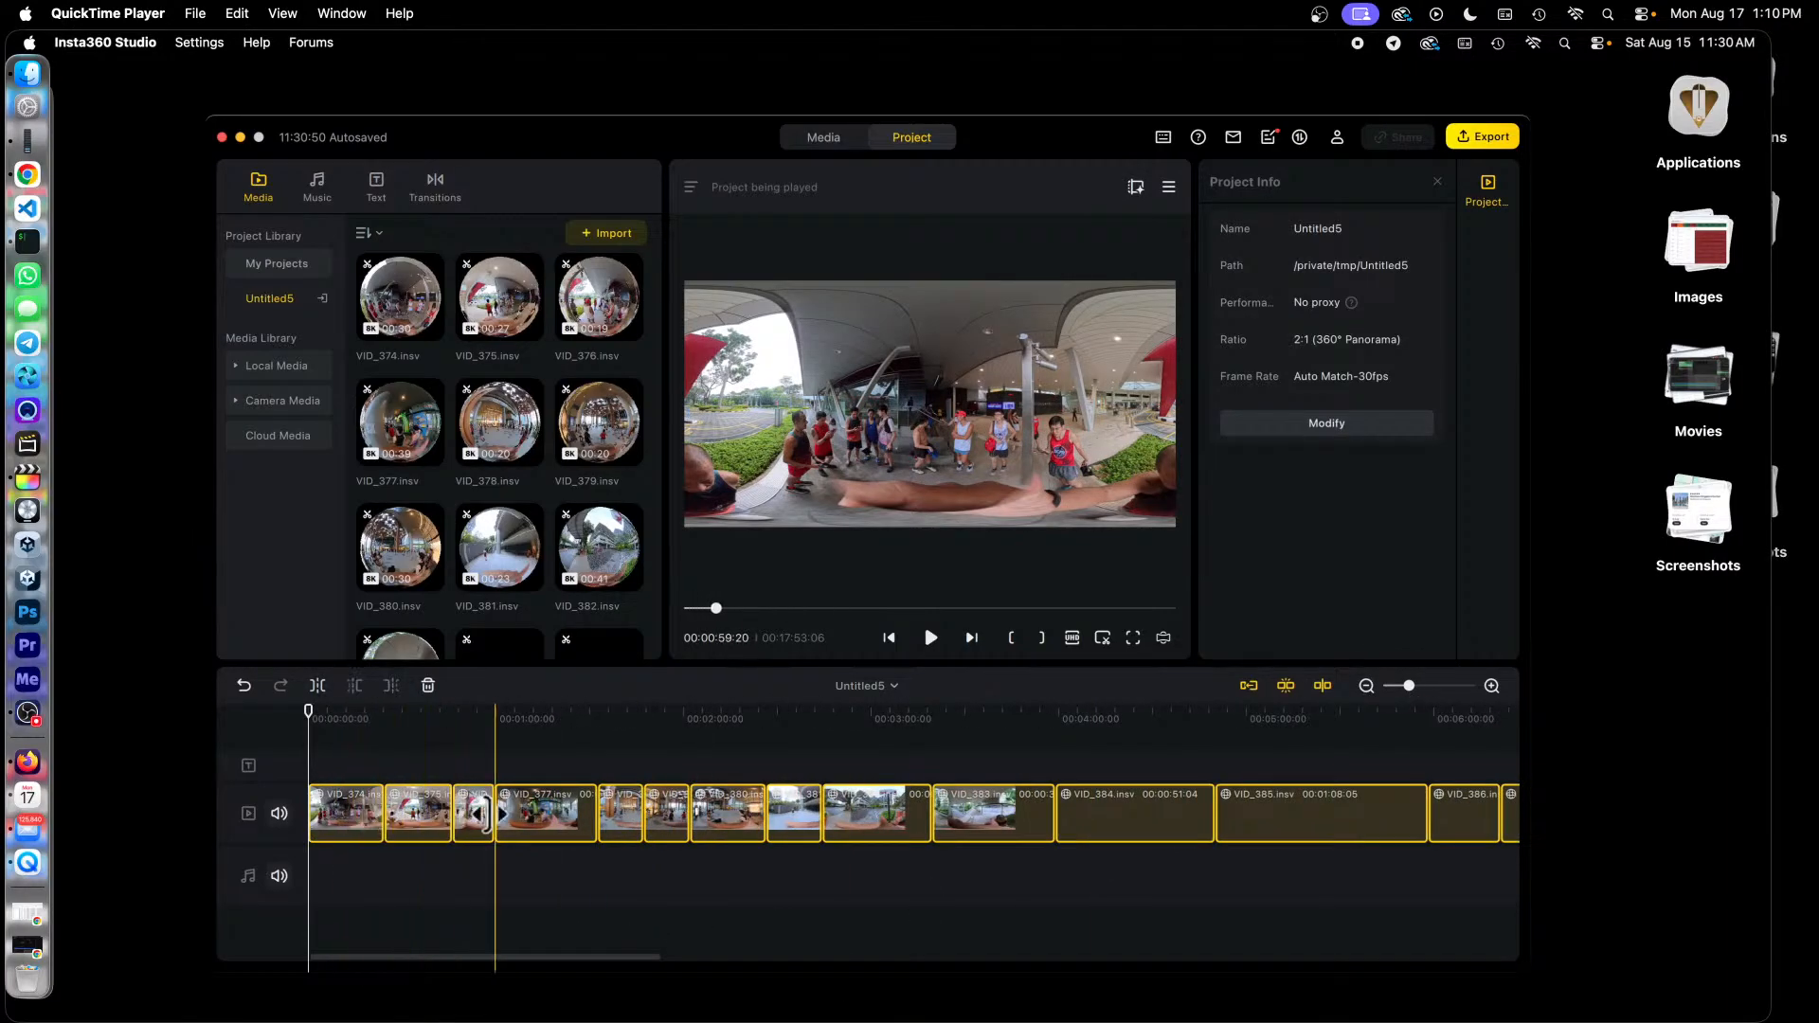
Preview the first part of the timeline at several points between clips VID_380 and VID_392.
left_click(720, 826)
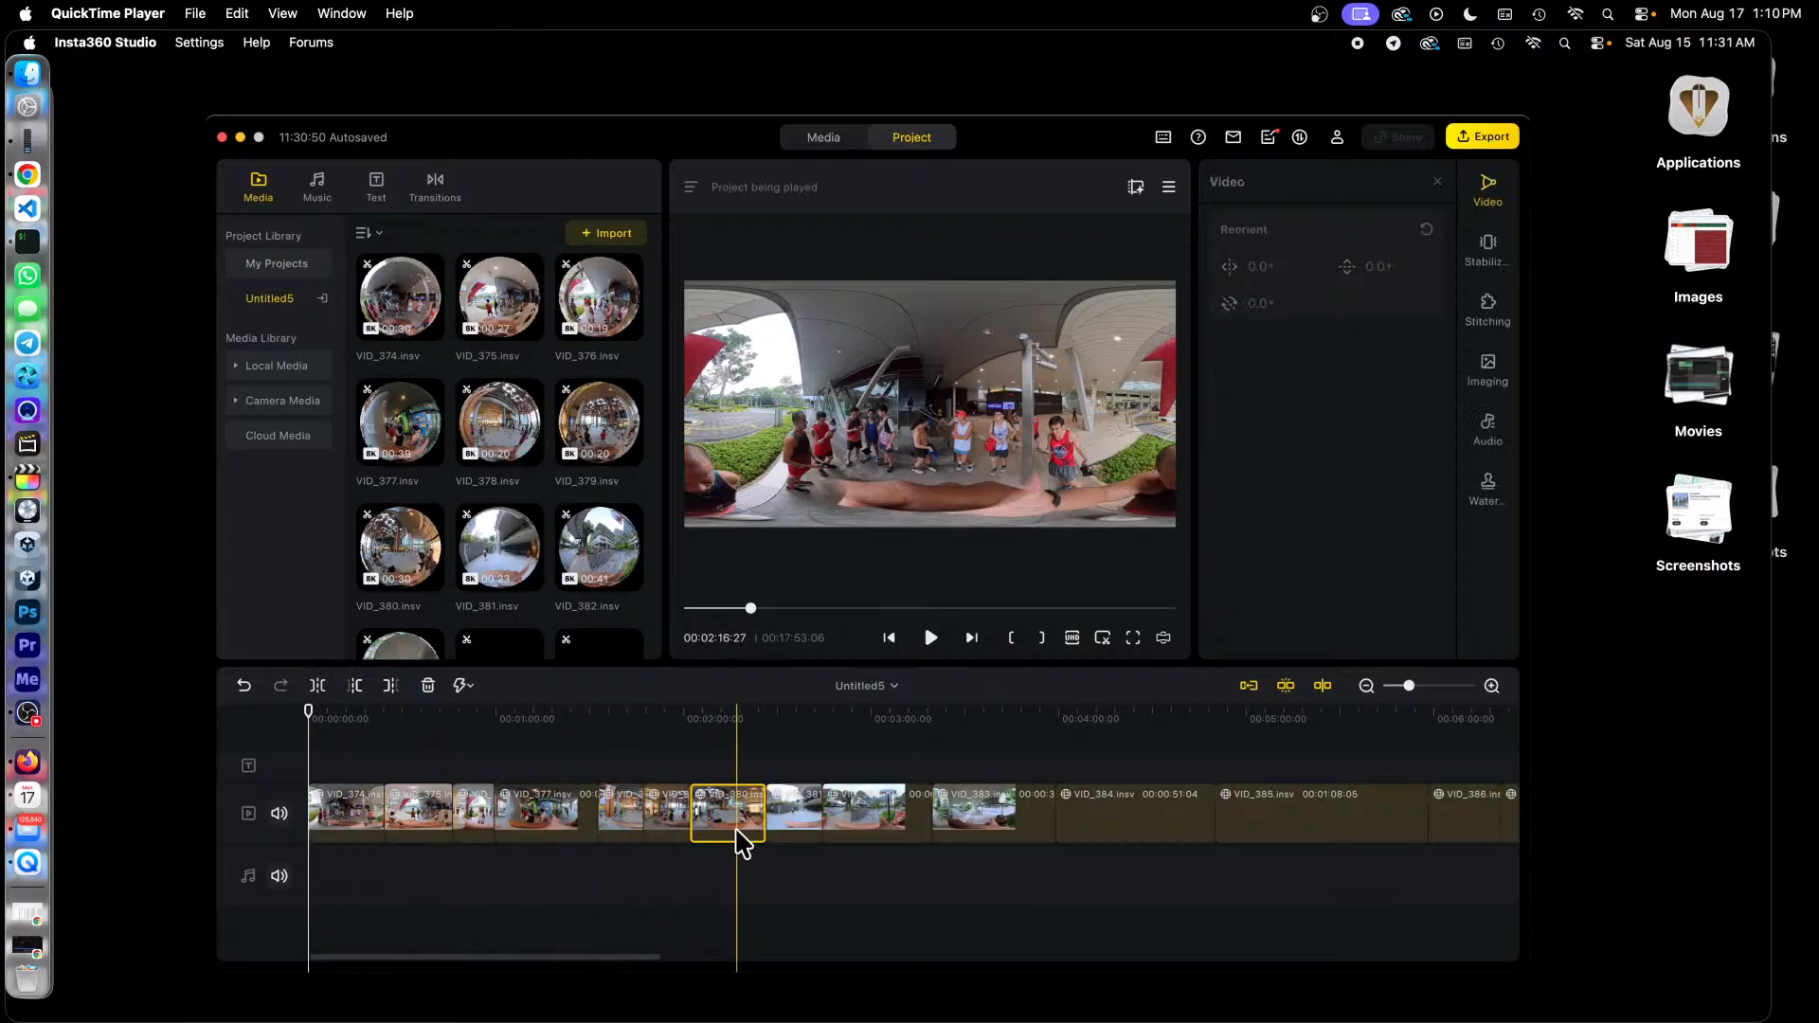
left_click(796, 722)
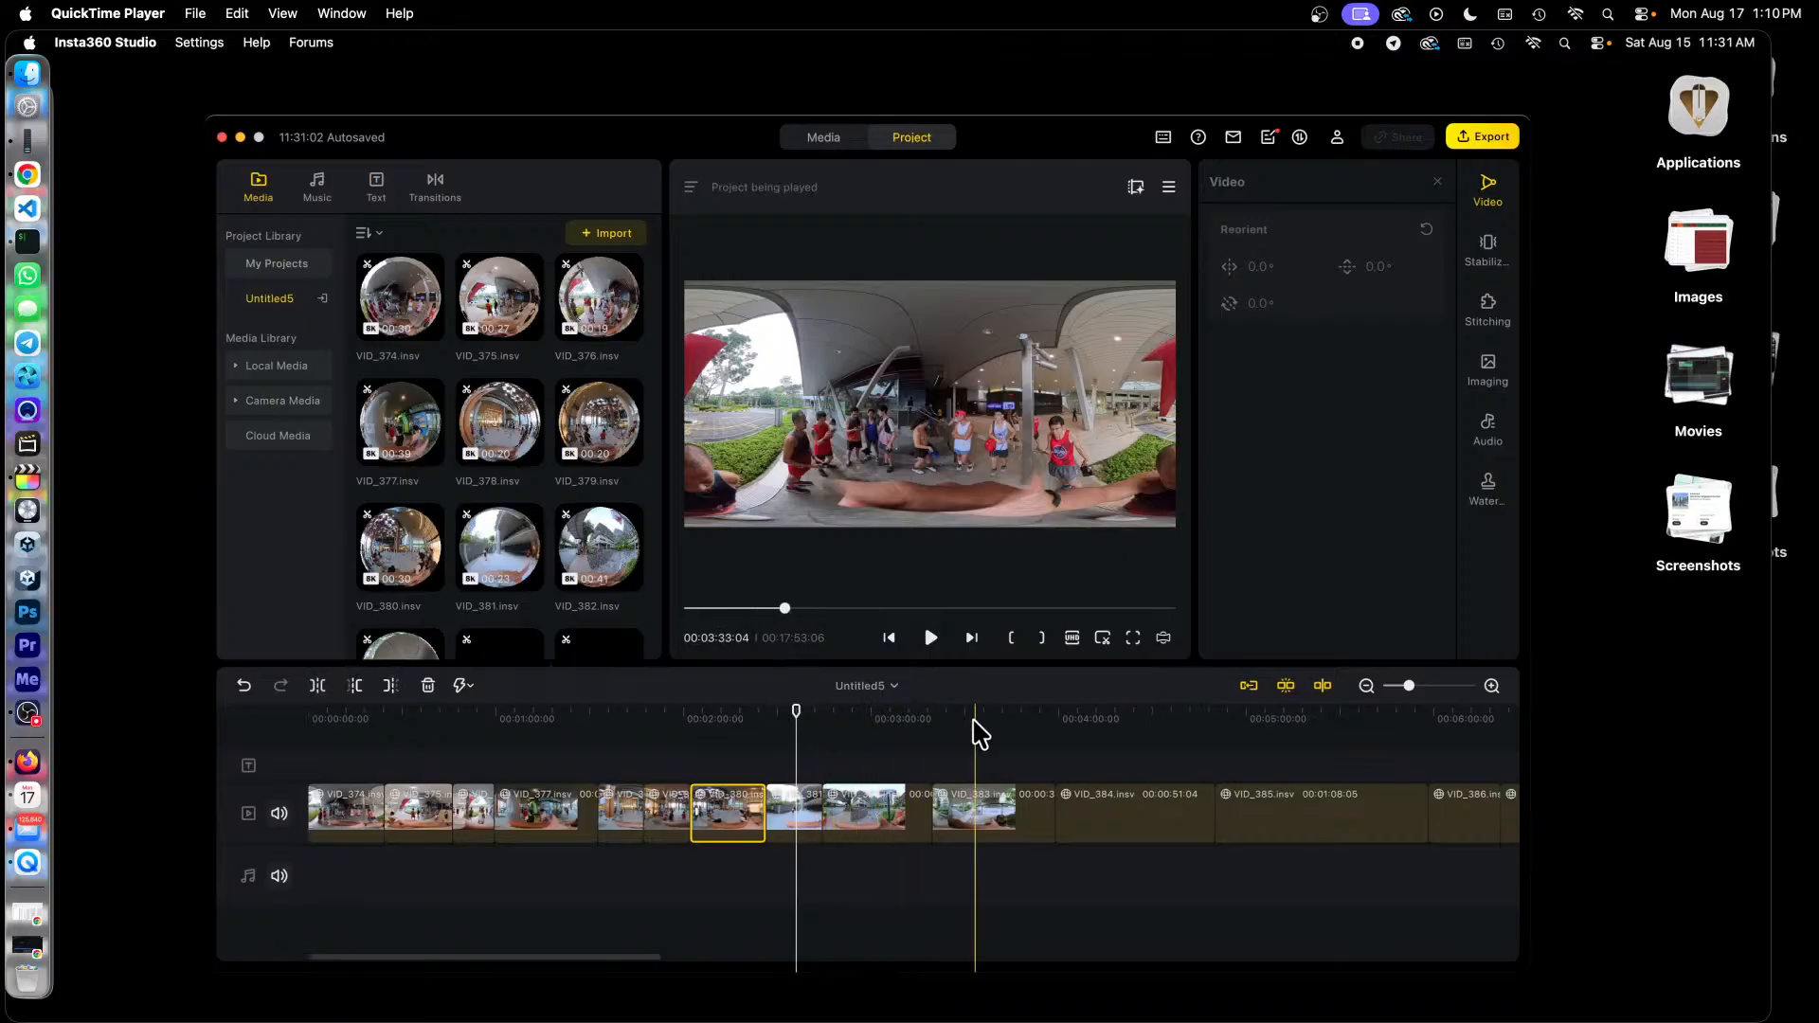
left_click(1105, 721)
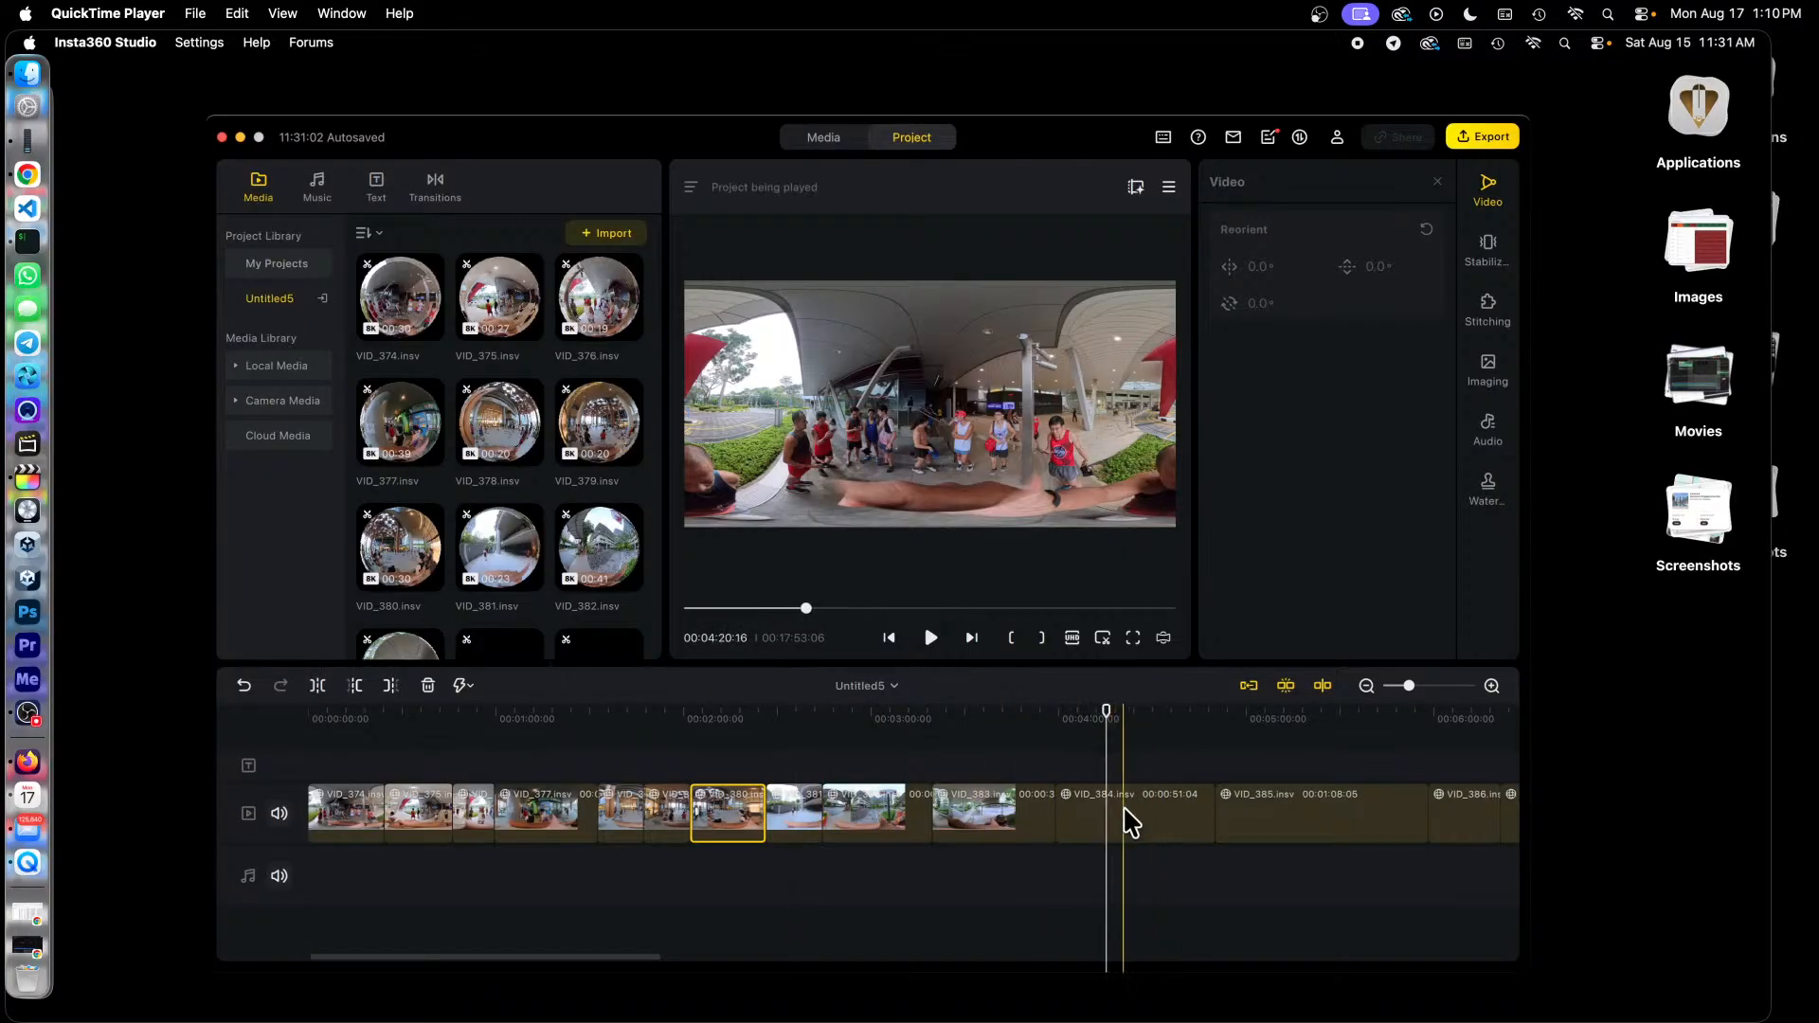
left_click_drag(634, 967, 791, 981)
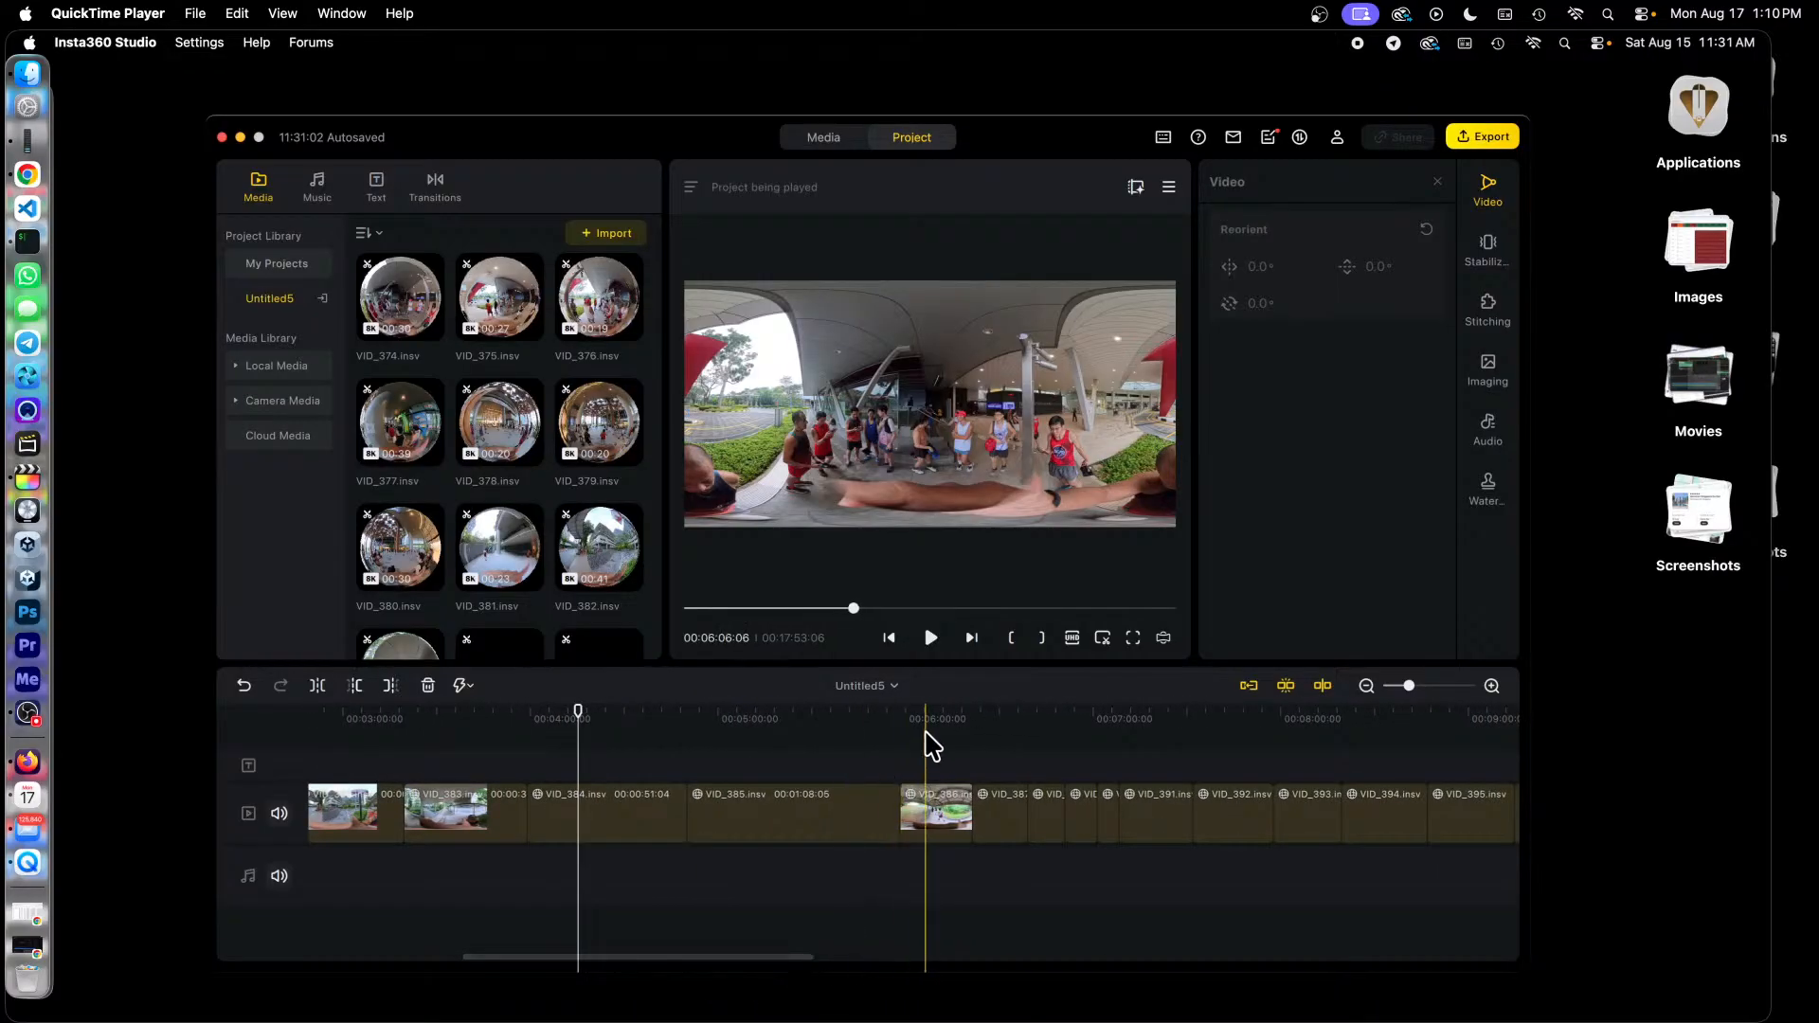
left_click(971, 718)
left_click(1202, 720)
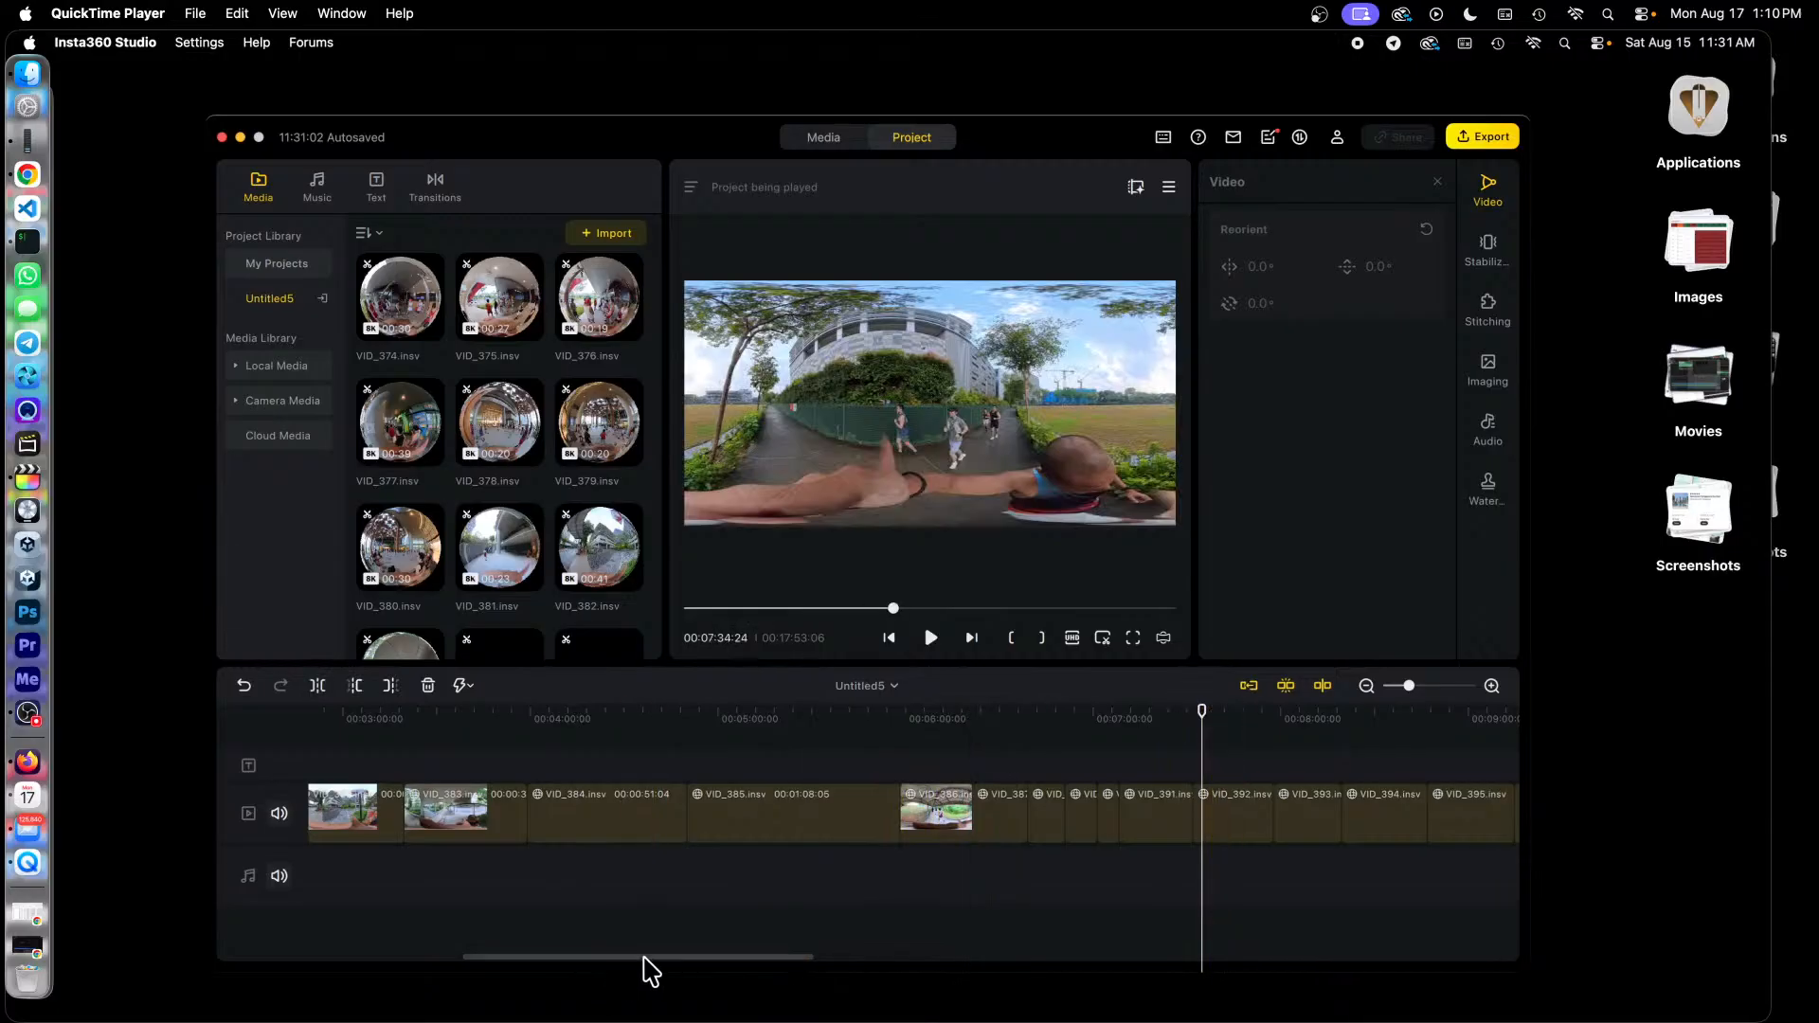
Preview the middle of the timeline at several points between clips VID_396 and VID_407.
left_click_drag(642, 960, 869, 959)
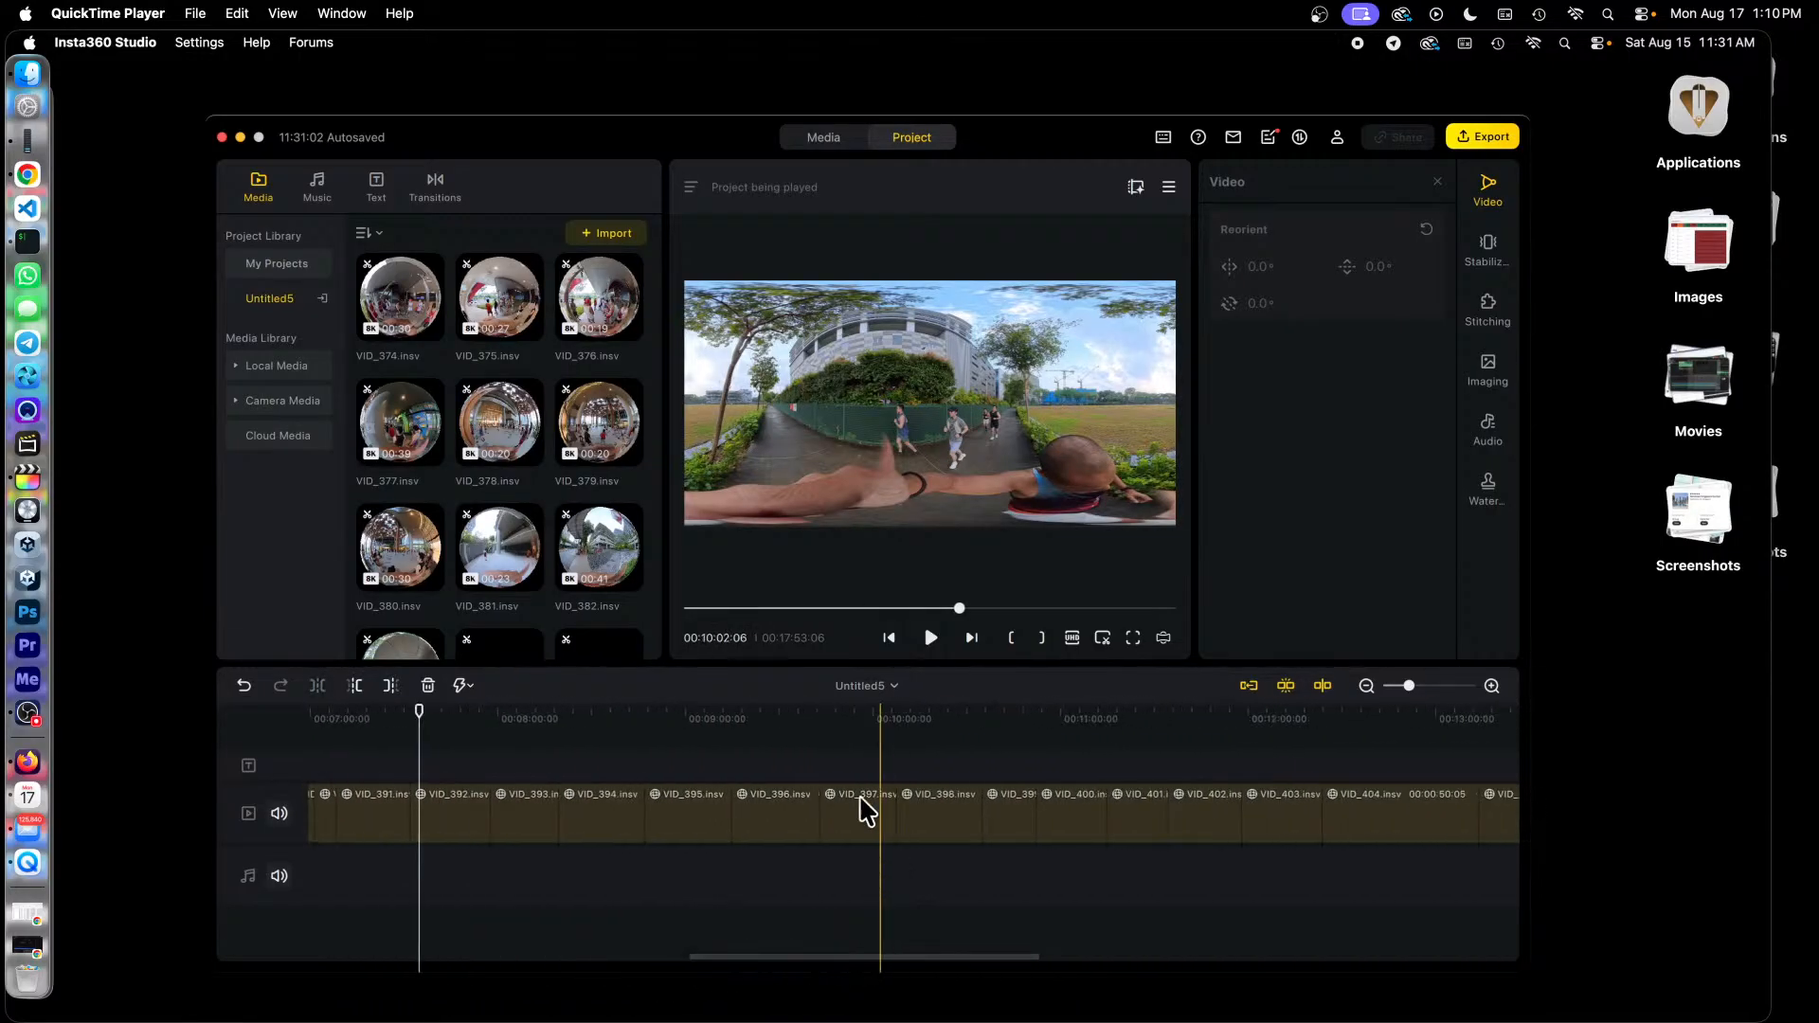
left_click(799, 717)
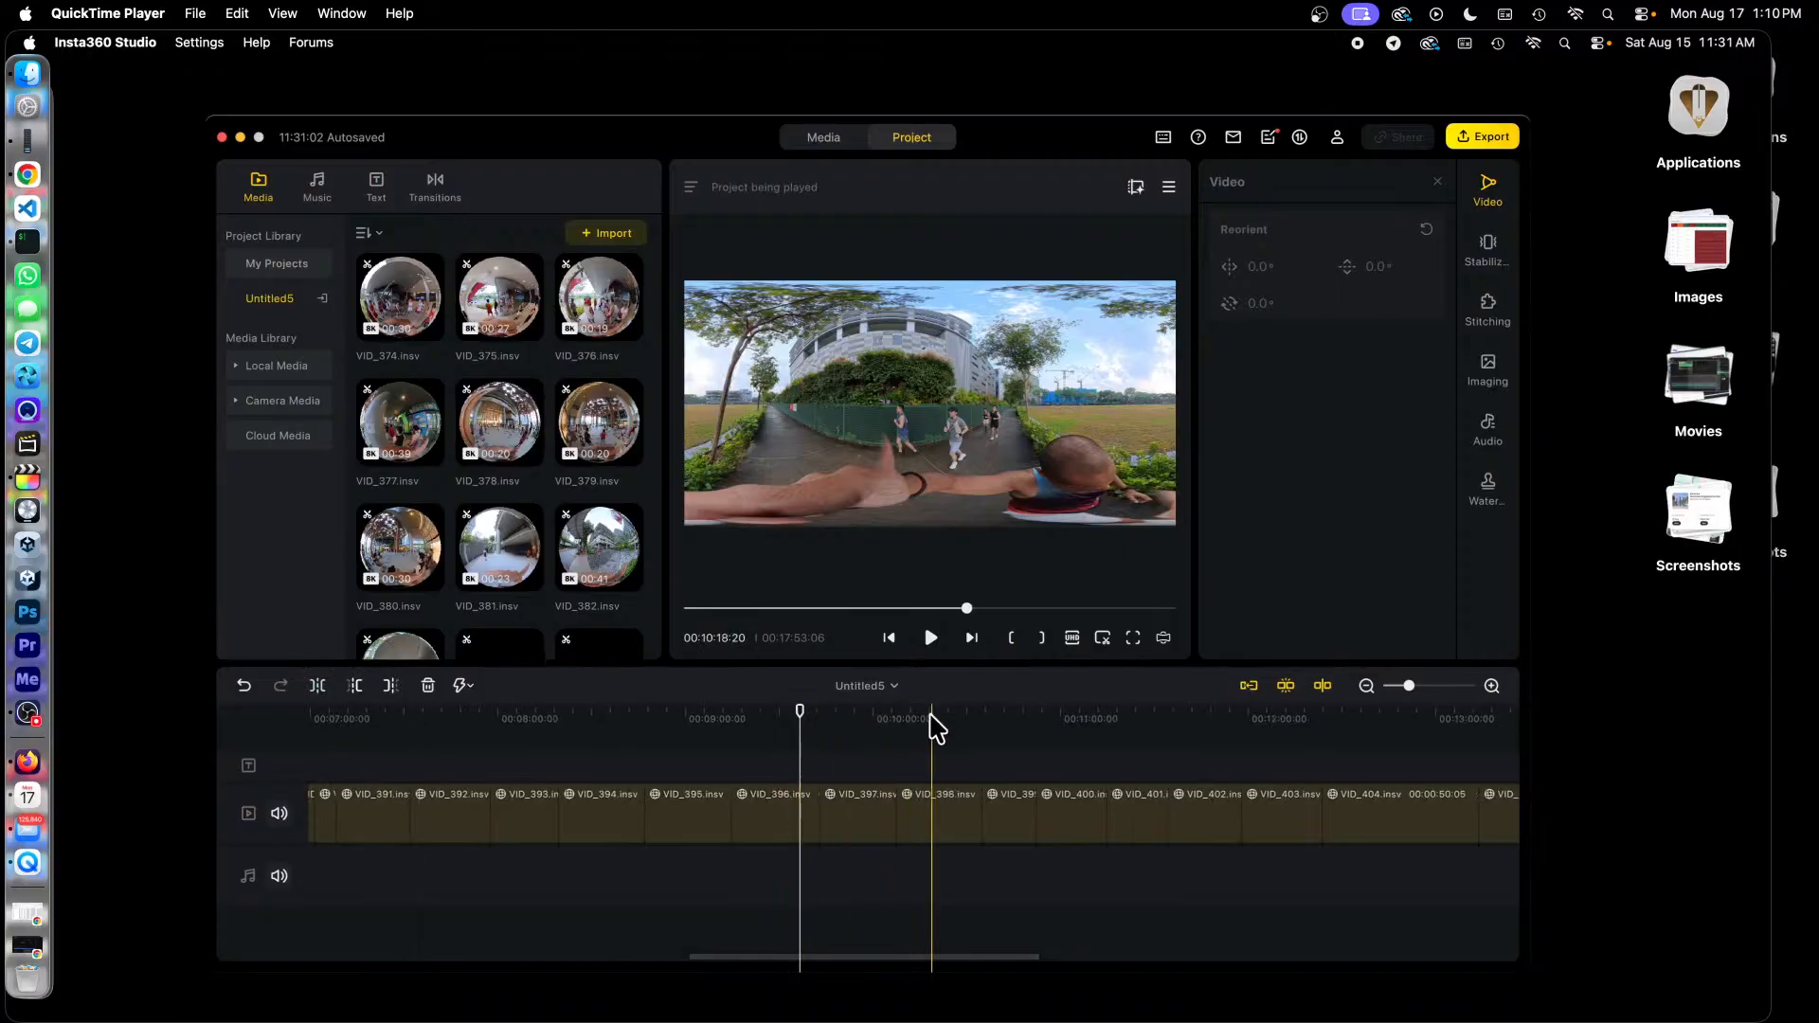
left_click(931, 720)
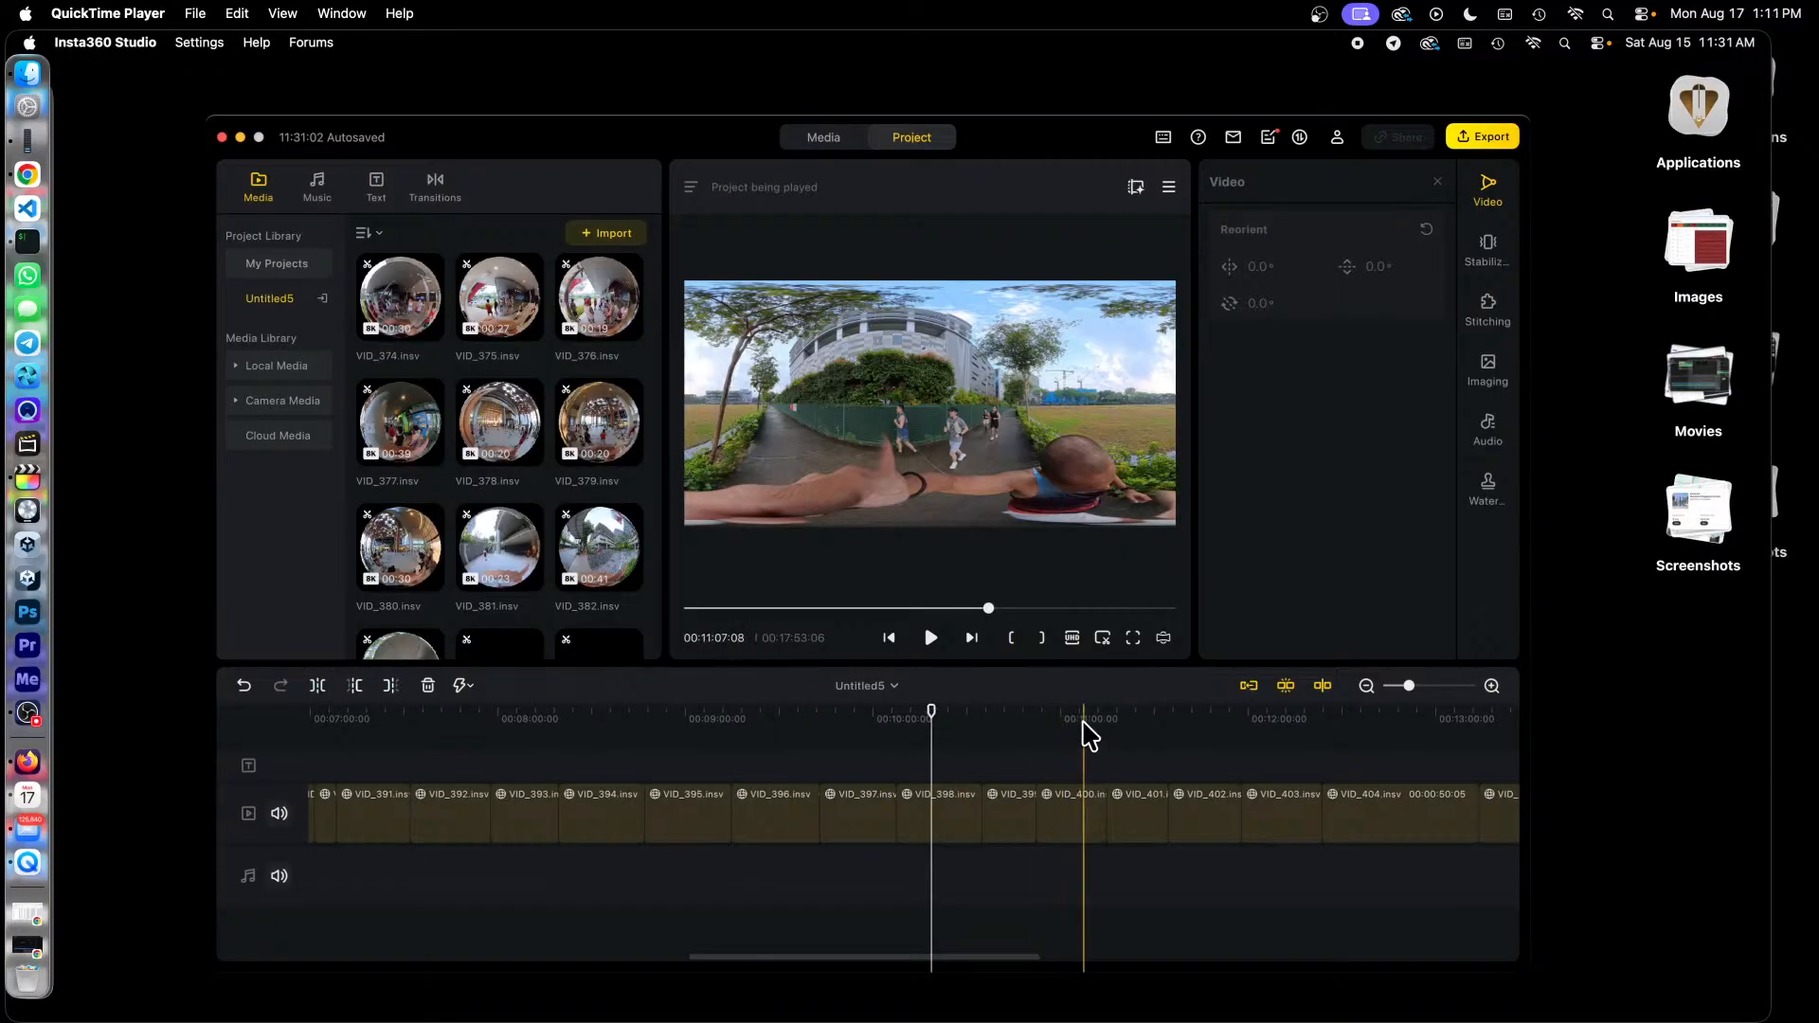
left_click(1086, 720)
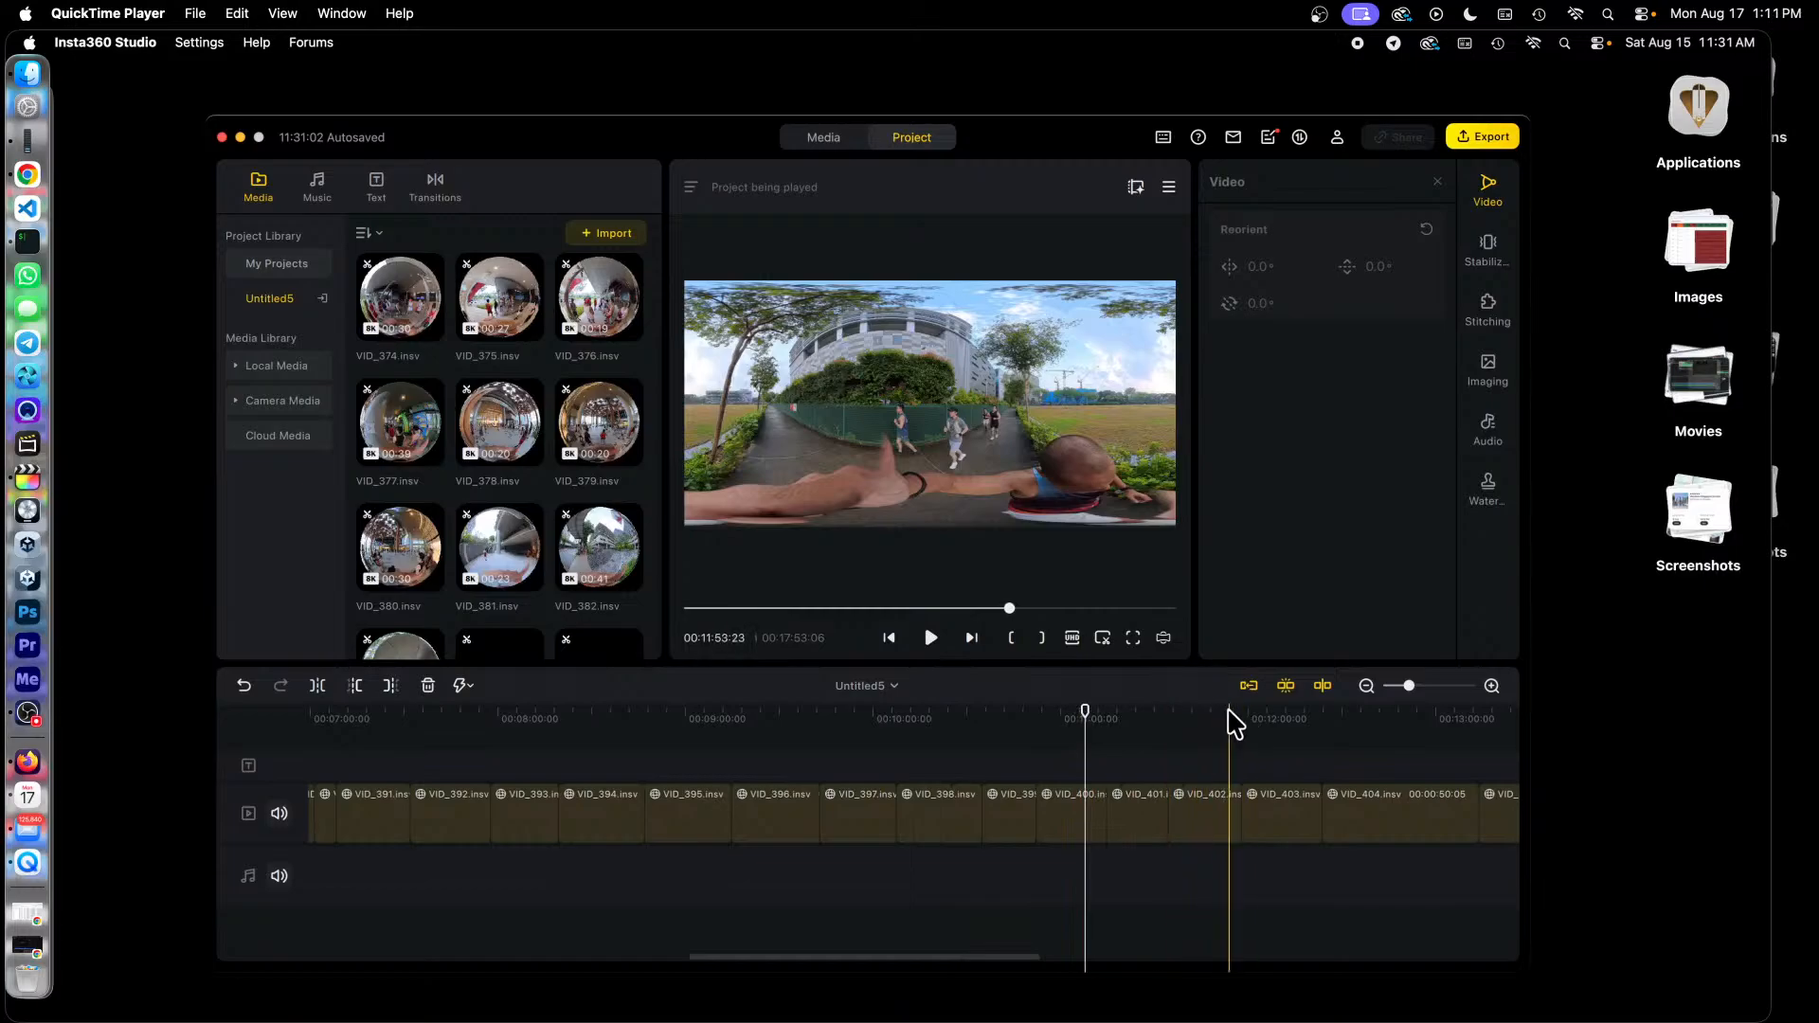
left_click(1280, 717)
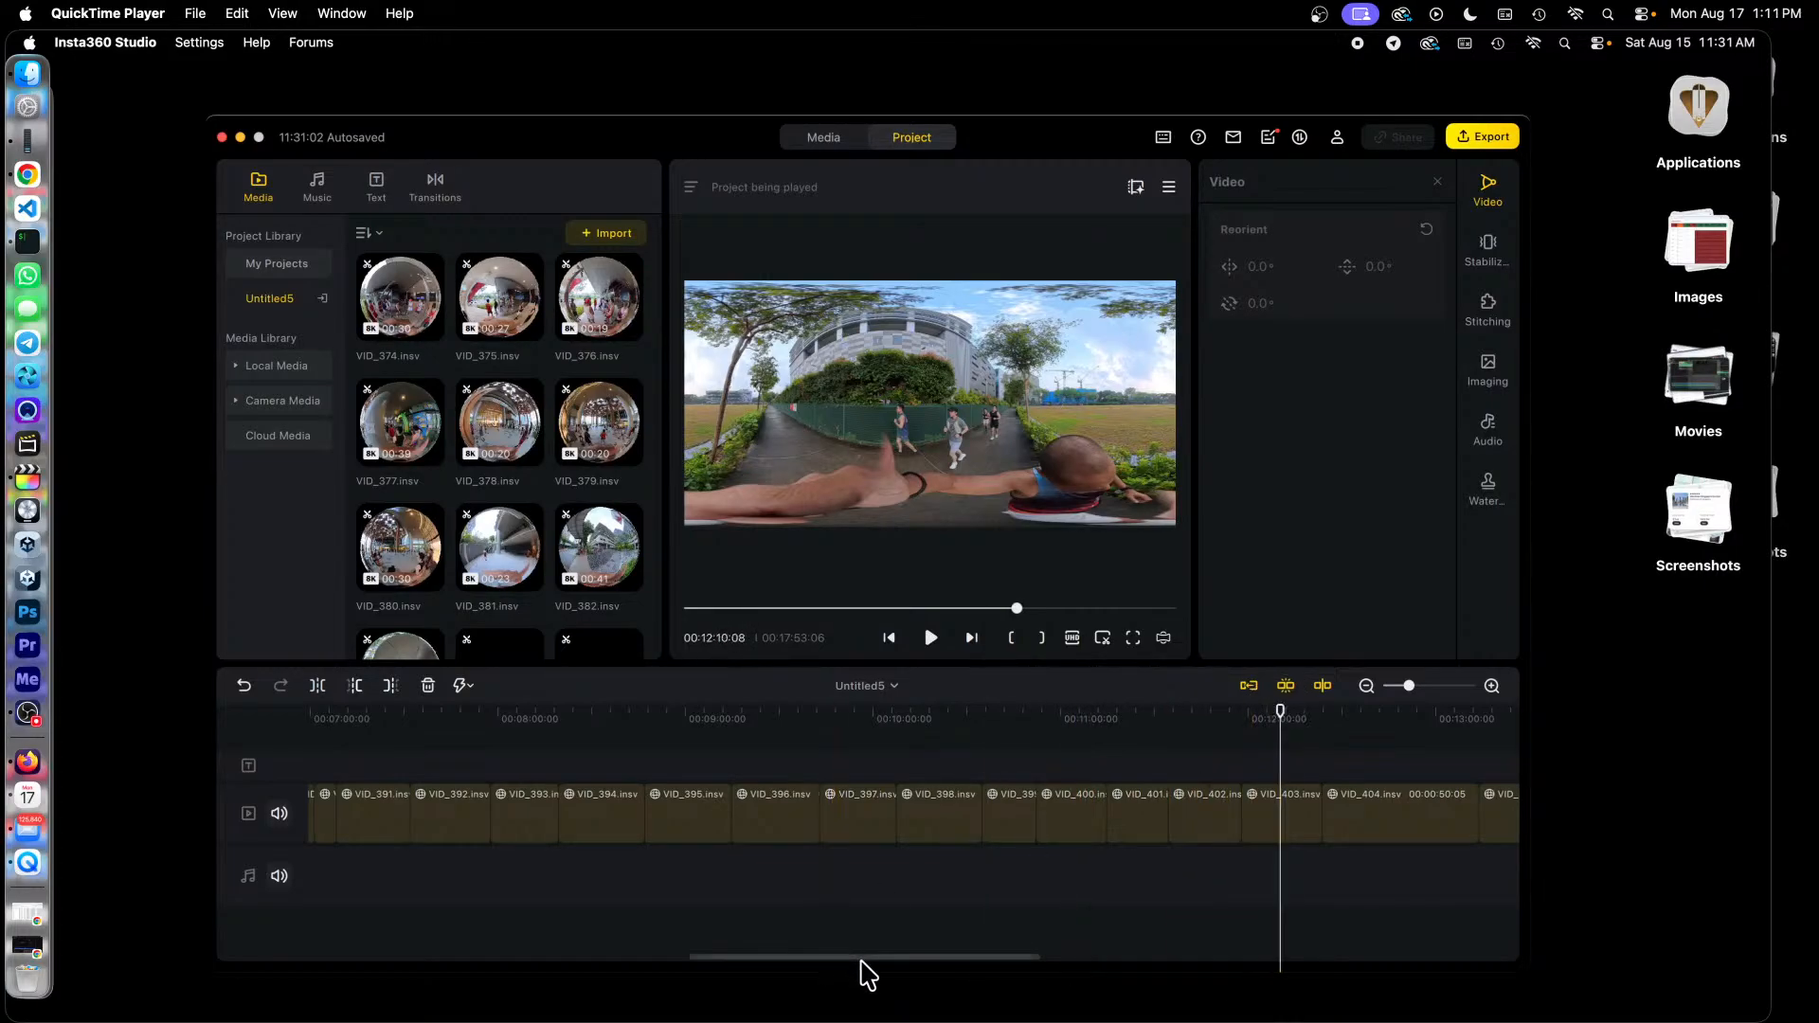
left_click_drag(867, 958, 1048, 959)
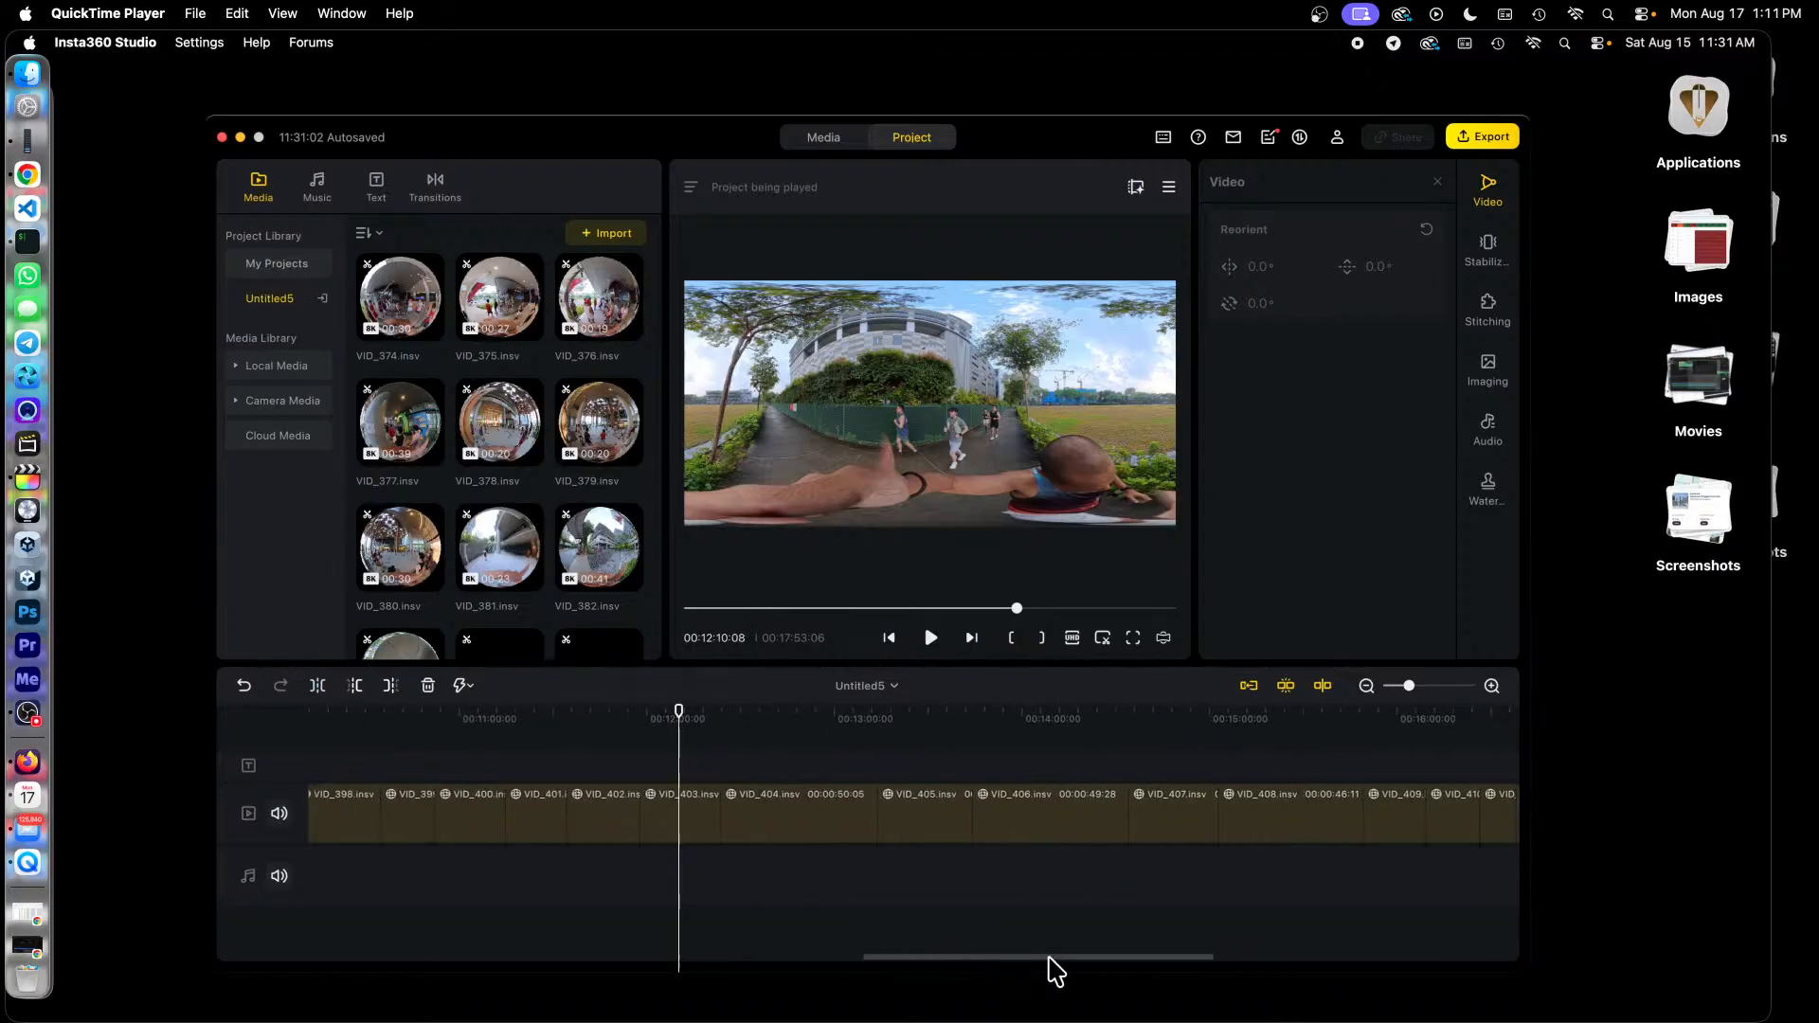
left_click(1102, 716)
left_click(1185, 715)
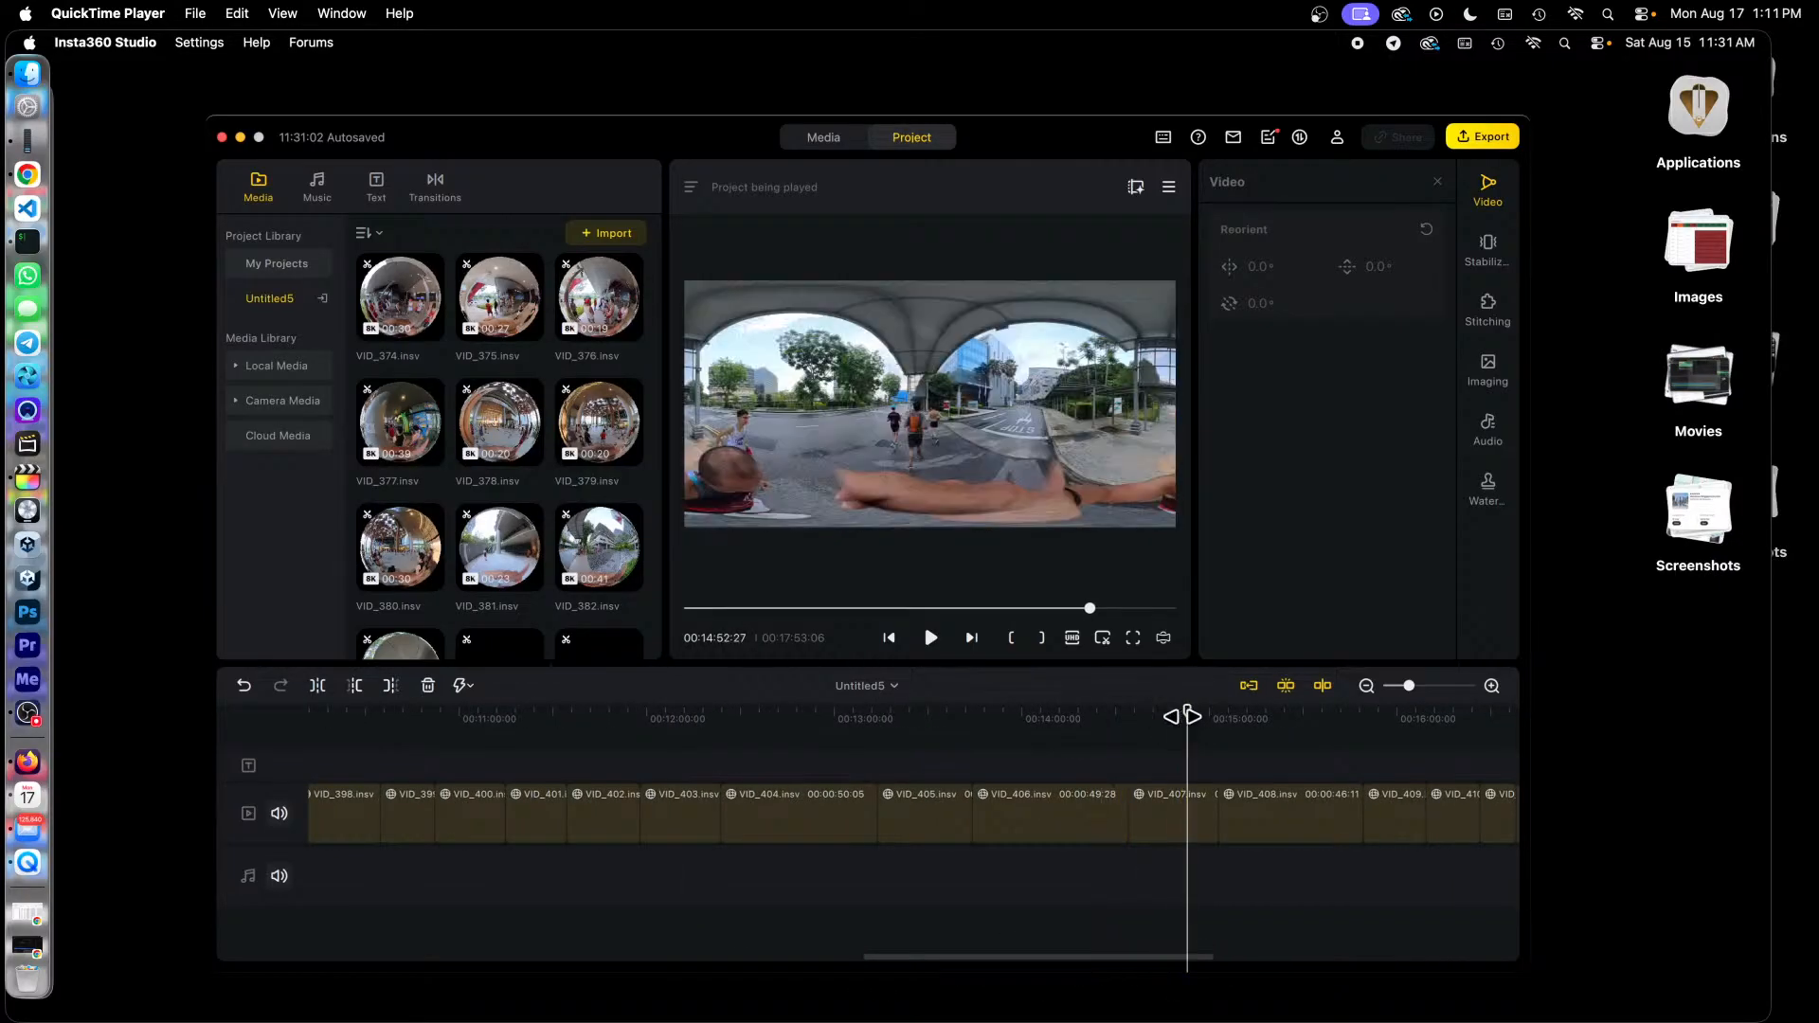
Preview the last part of the timeline from VID_408 to VID_416 and check the end of the project's media library.
left_click_drag(1073, 958, 1156, 958)
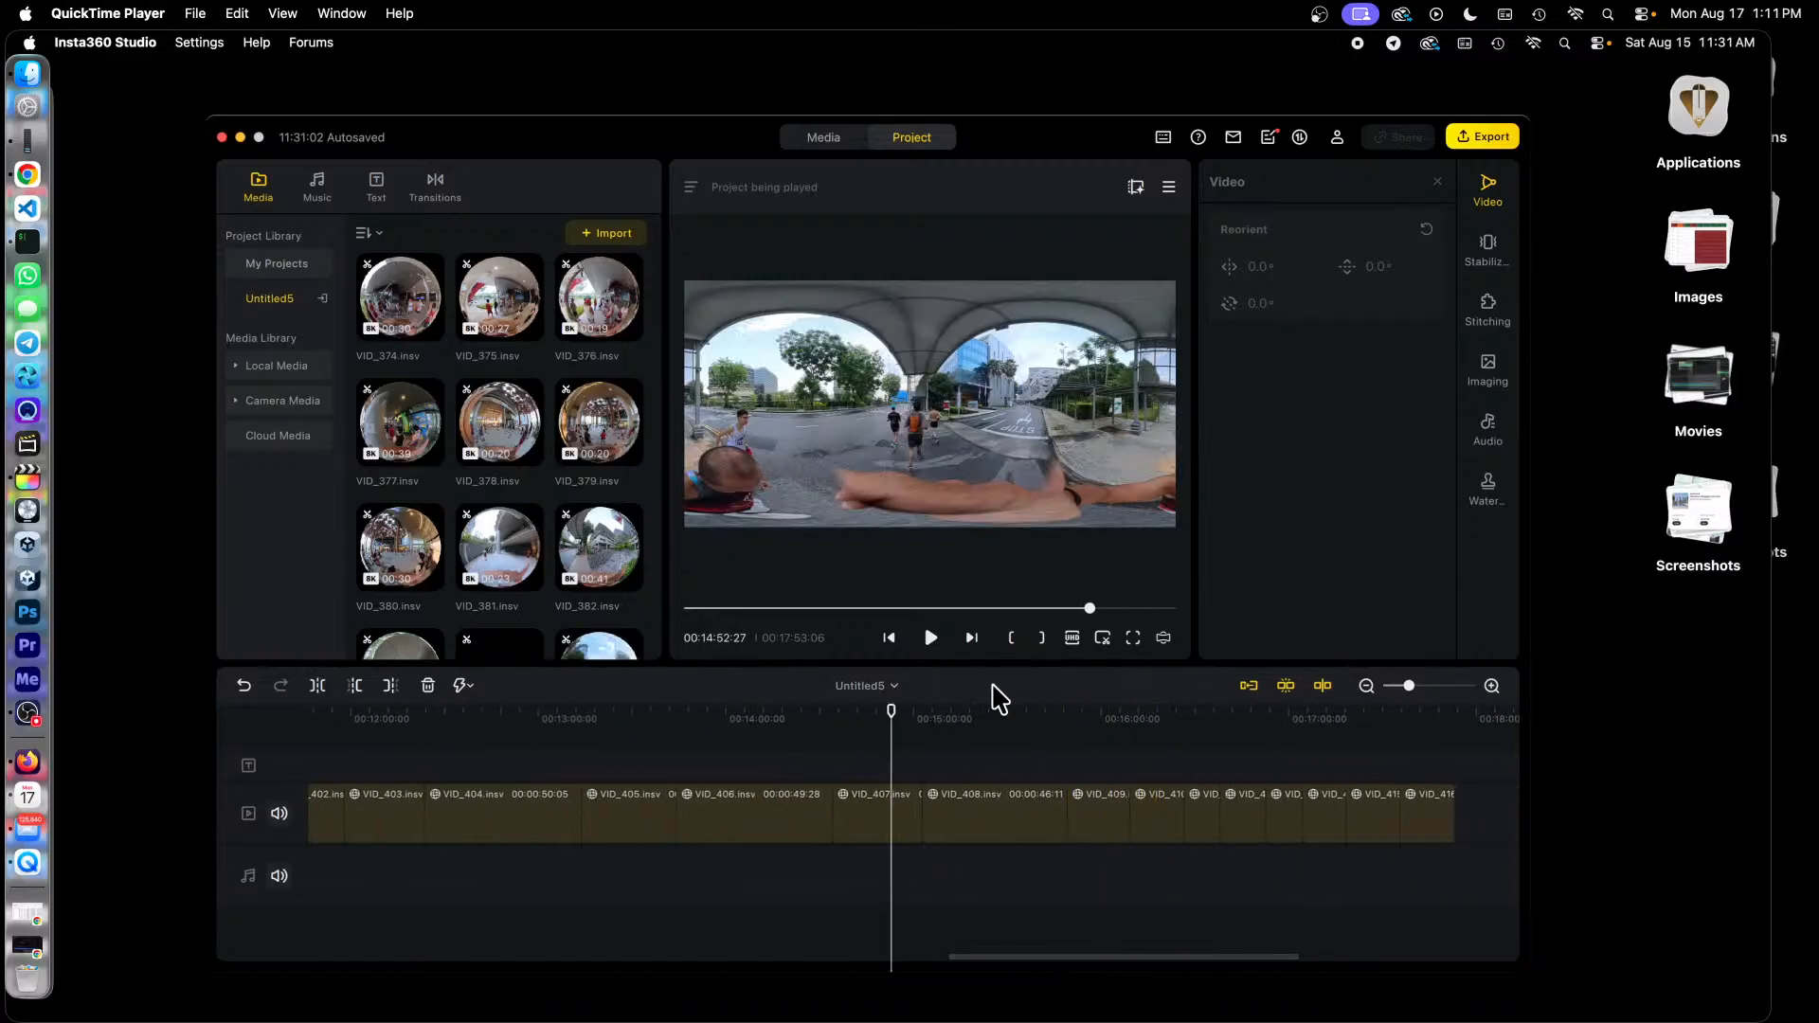
left_click(1012, 716)
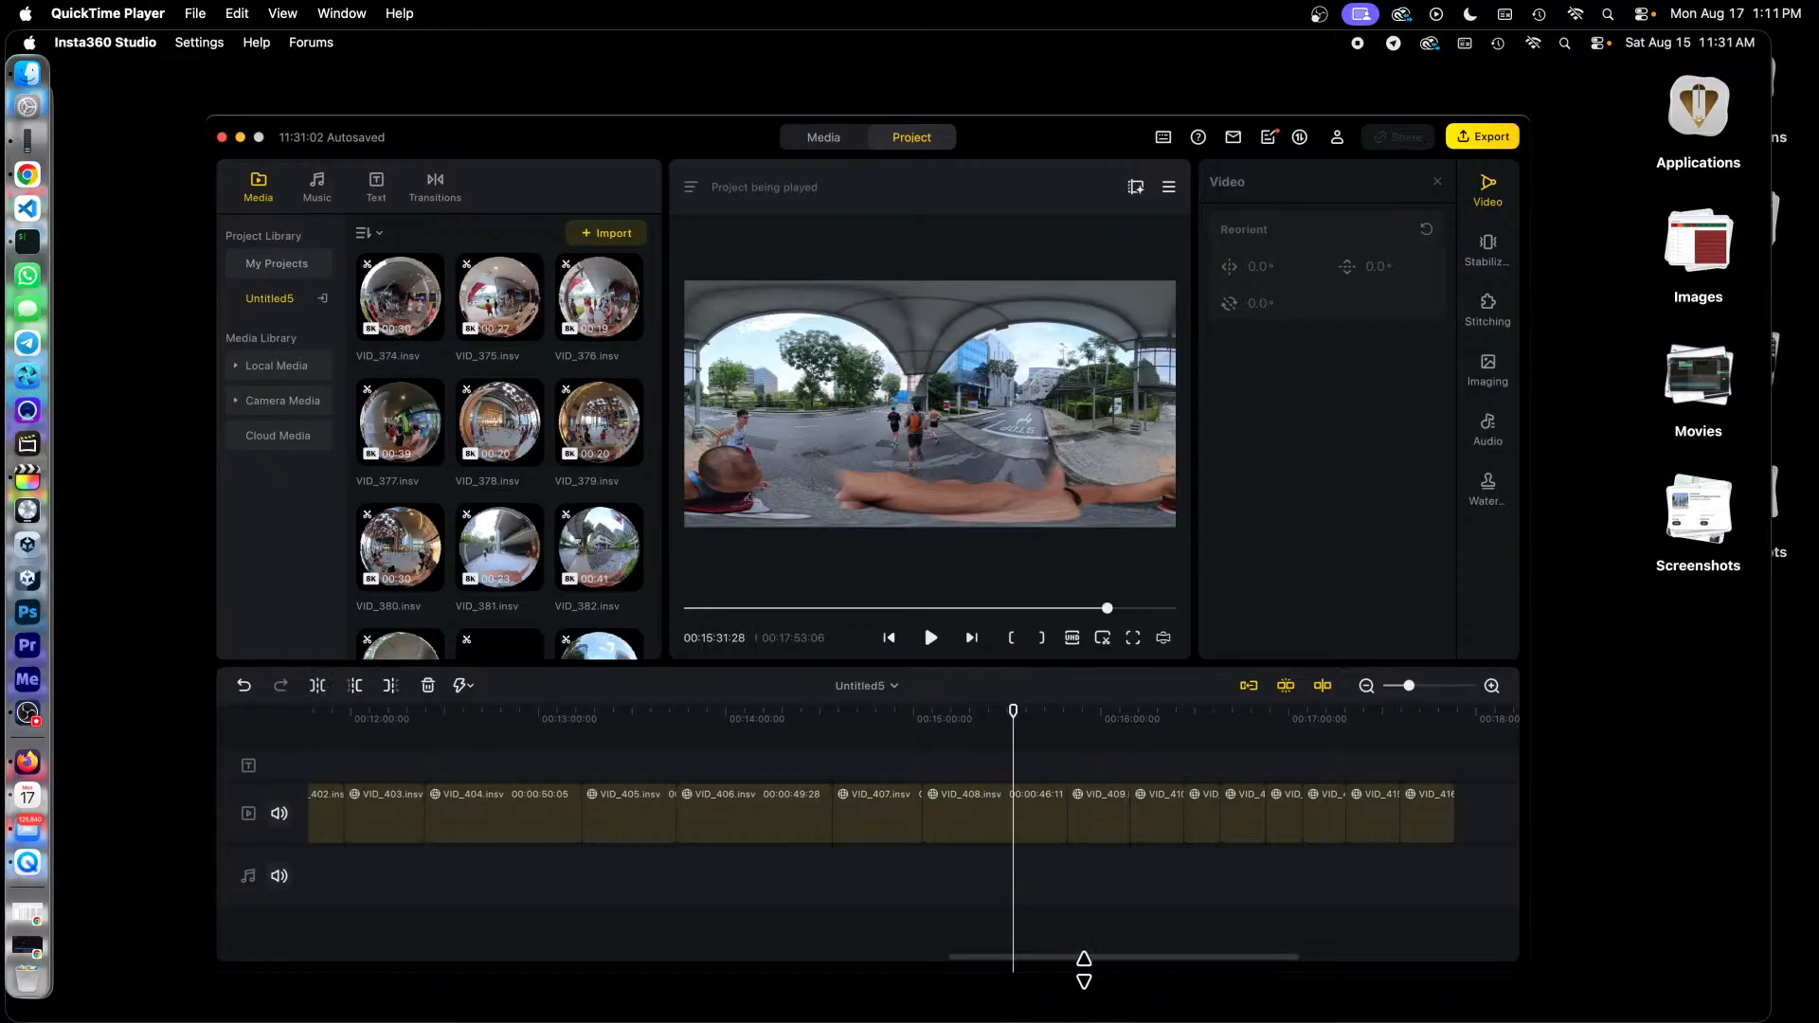
left_click_drag(1092, 958, 1146, 954)
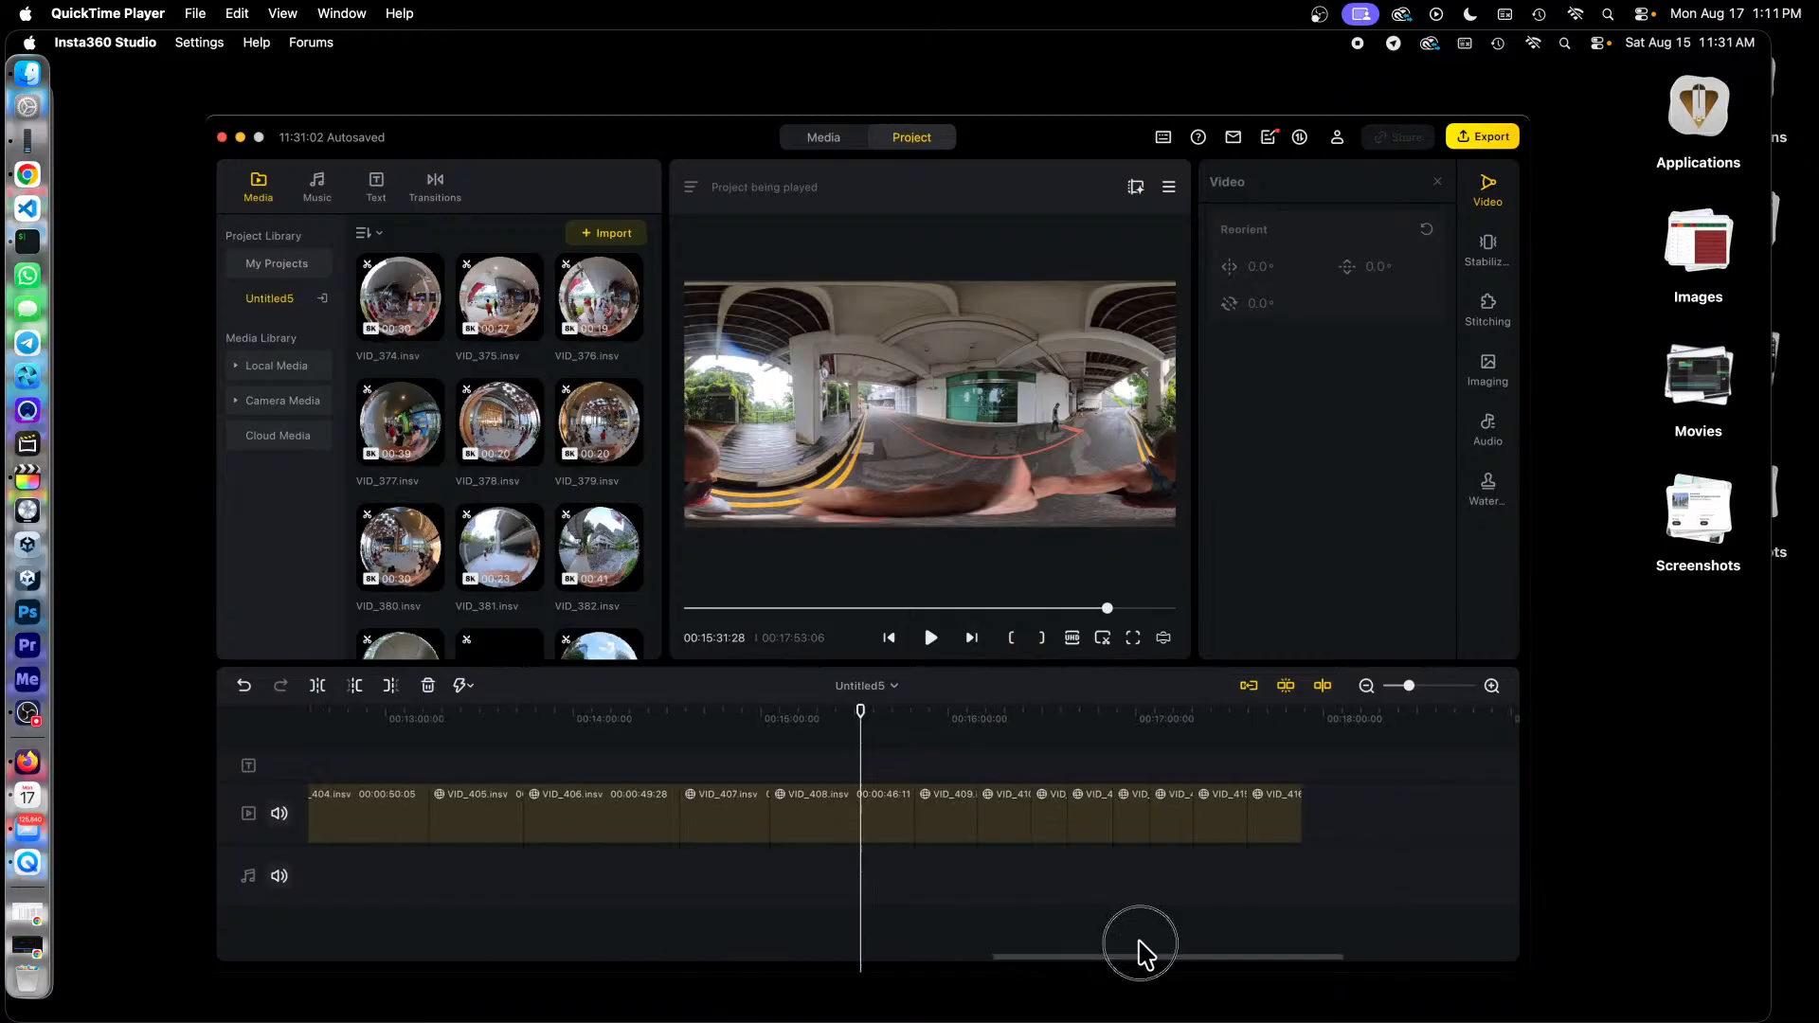
left_click(1042, 714)
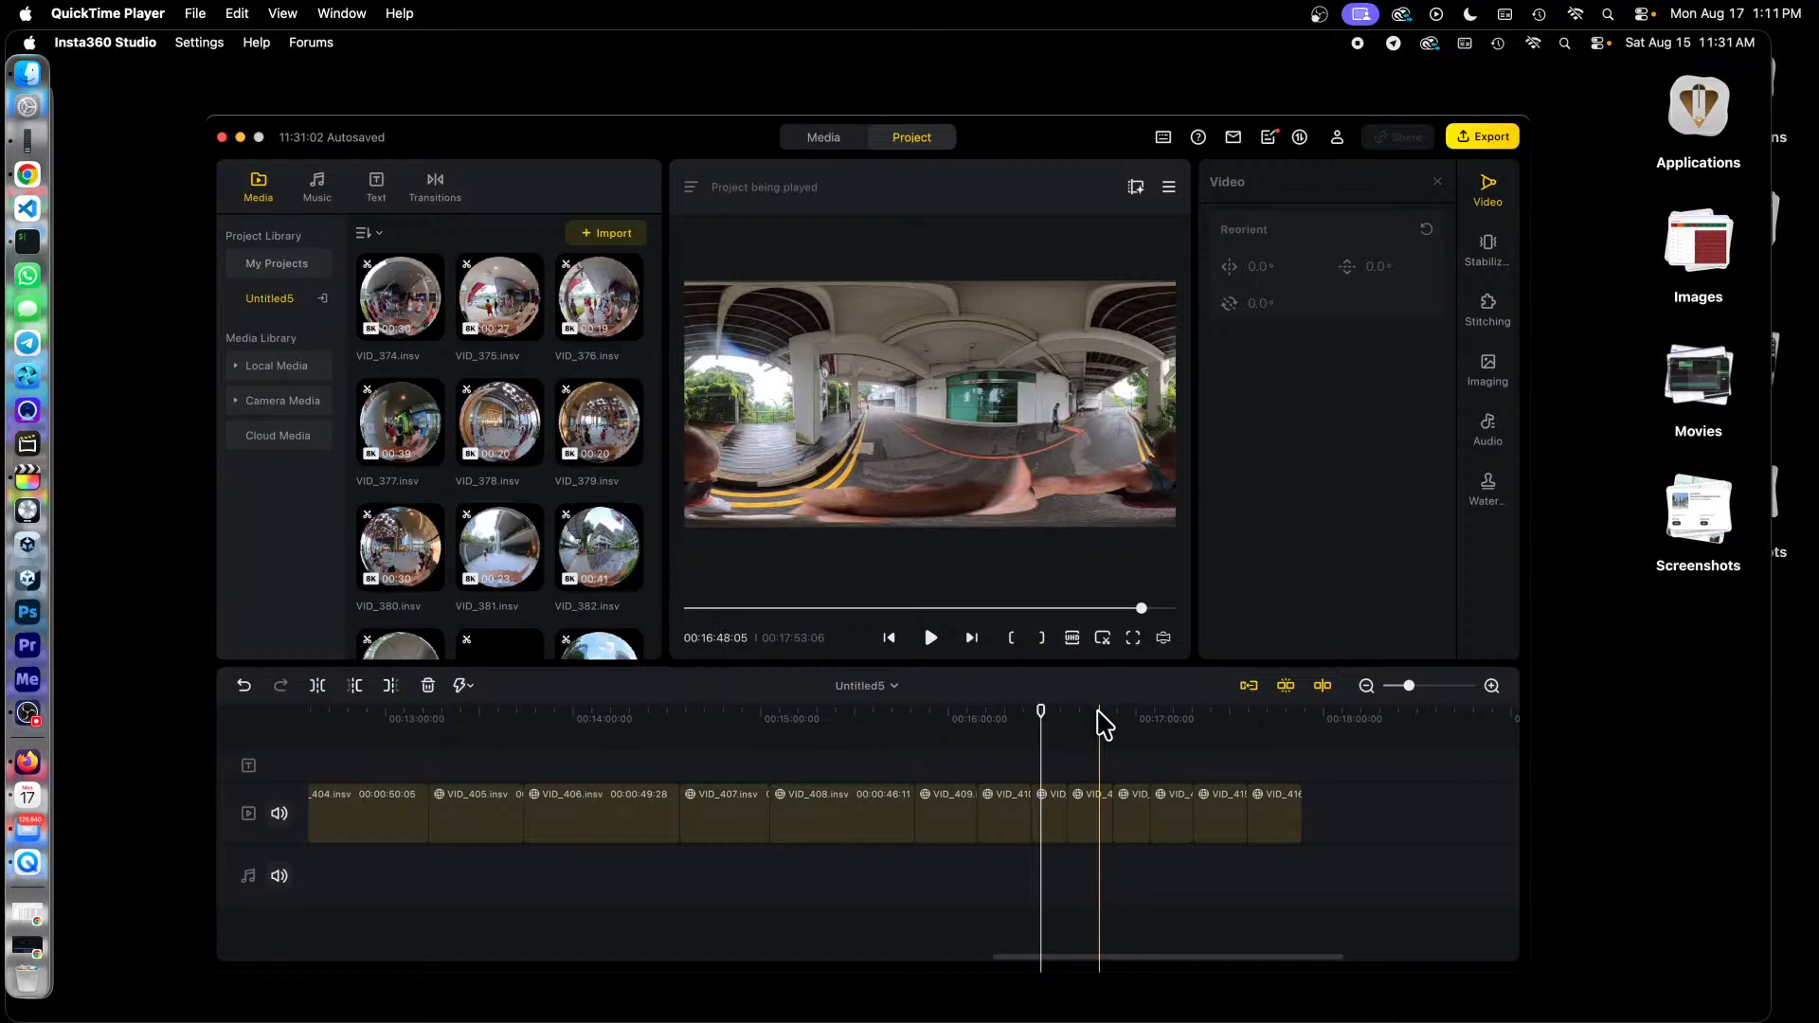
left_click(1098, 714)
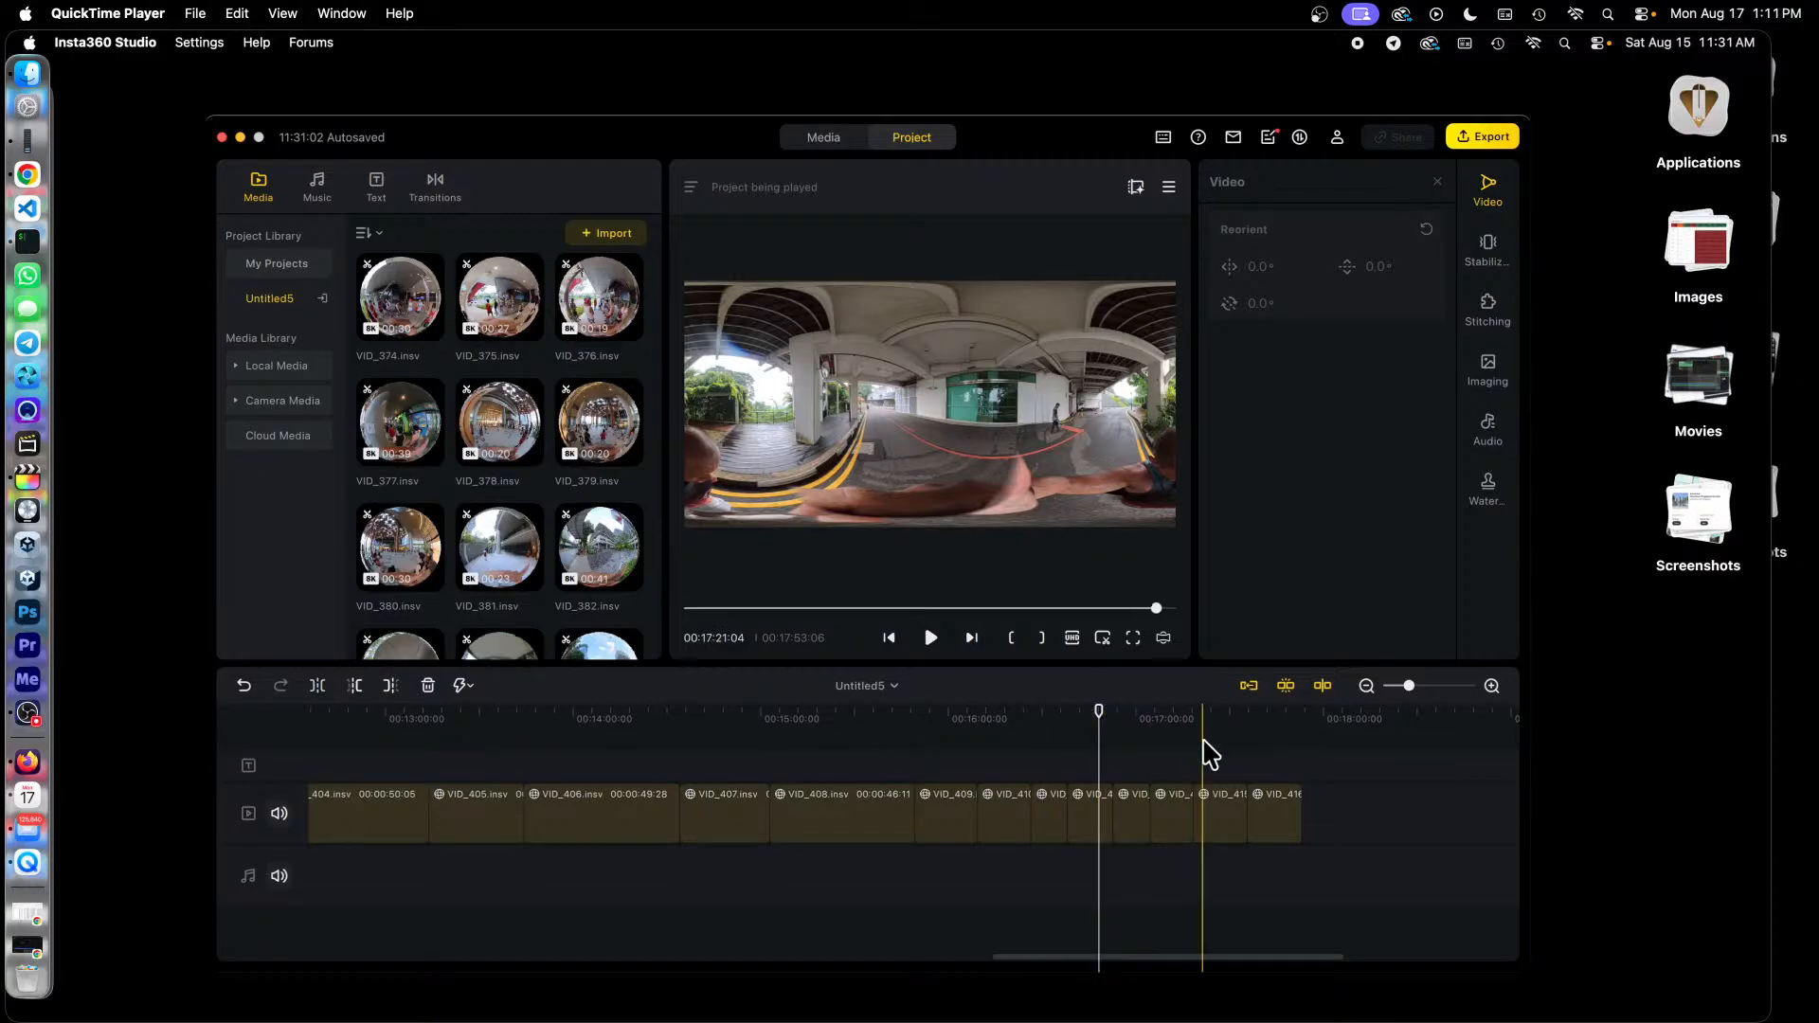
left_click(1277, 718)
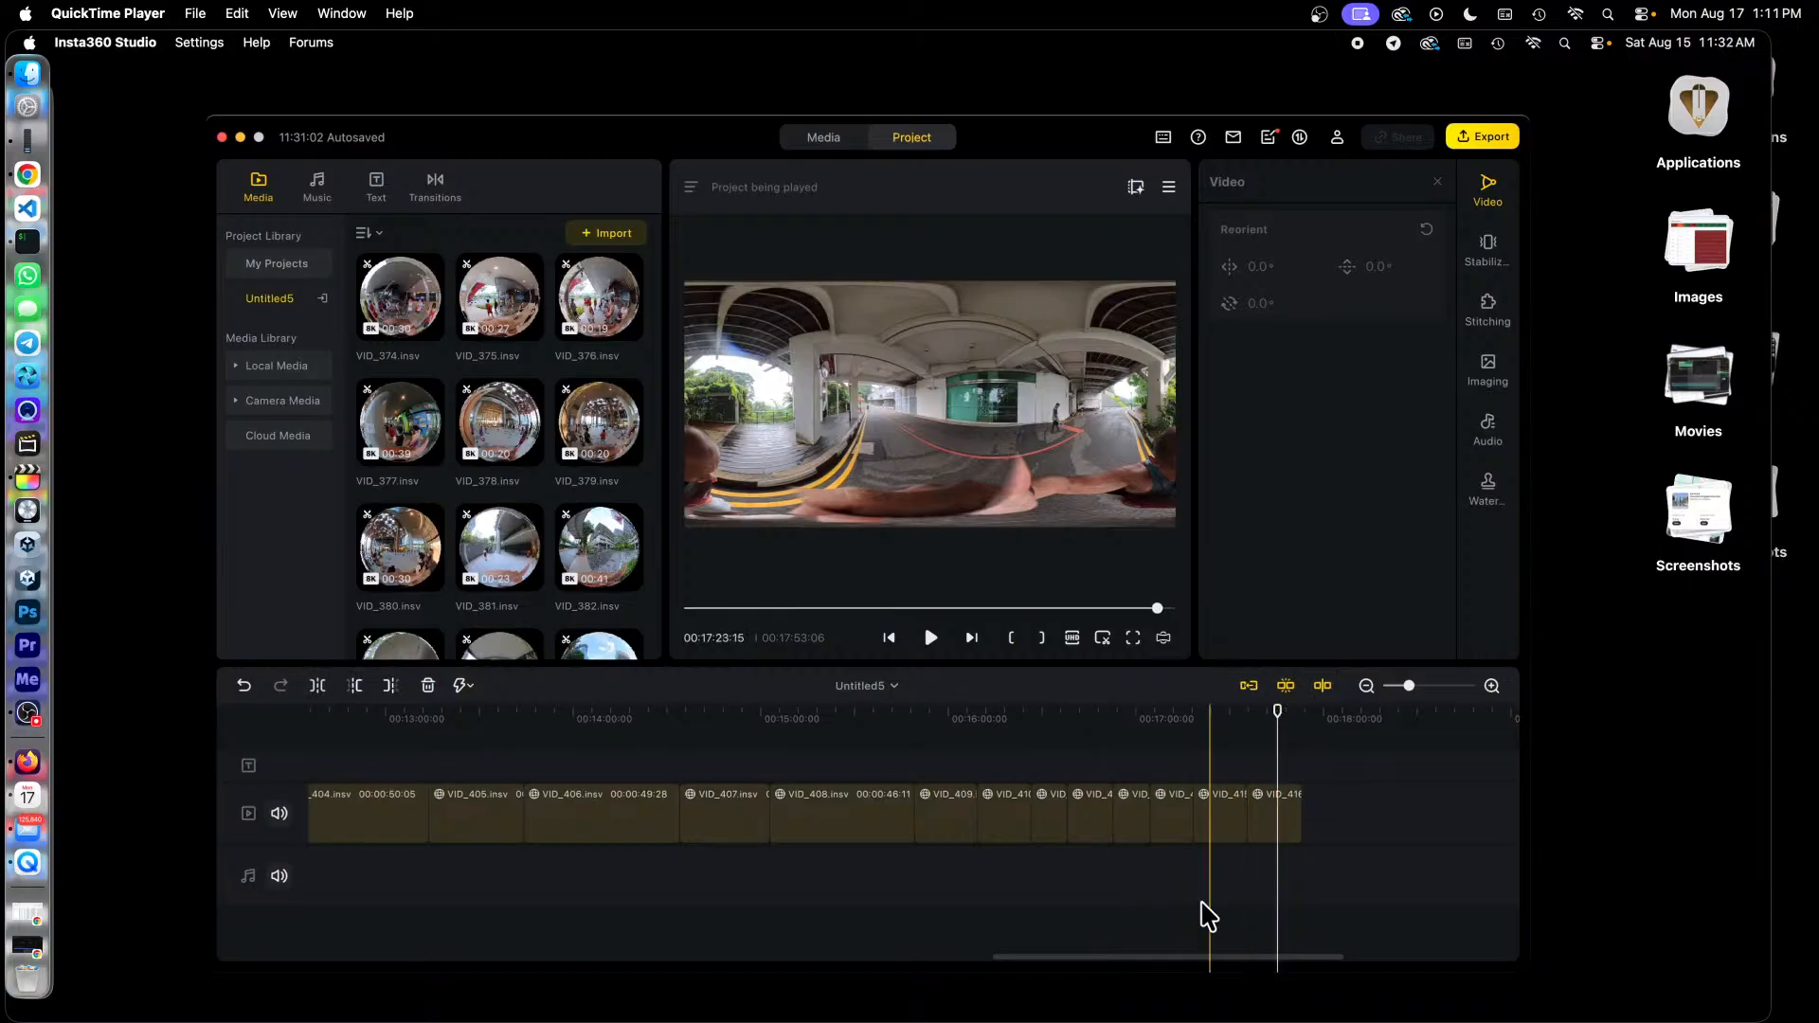
scroll(488, 438, "down", 15)
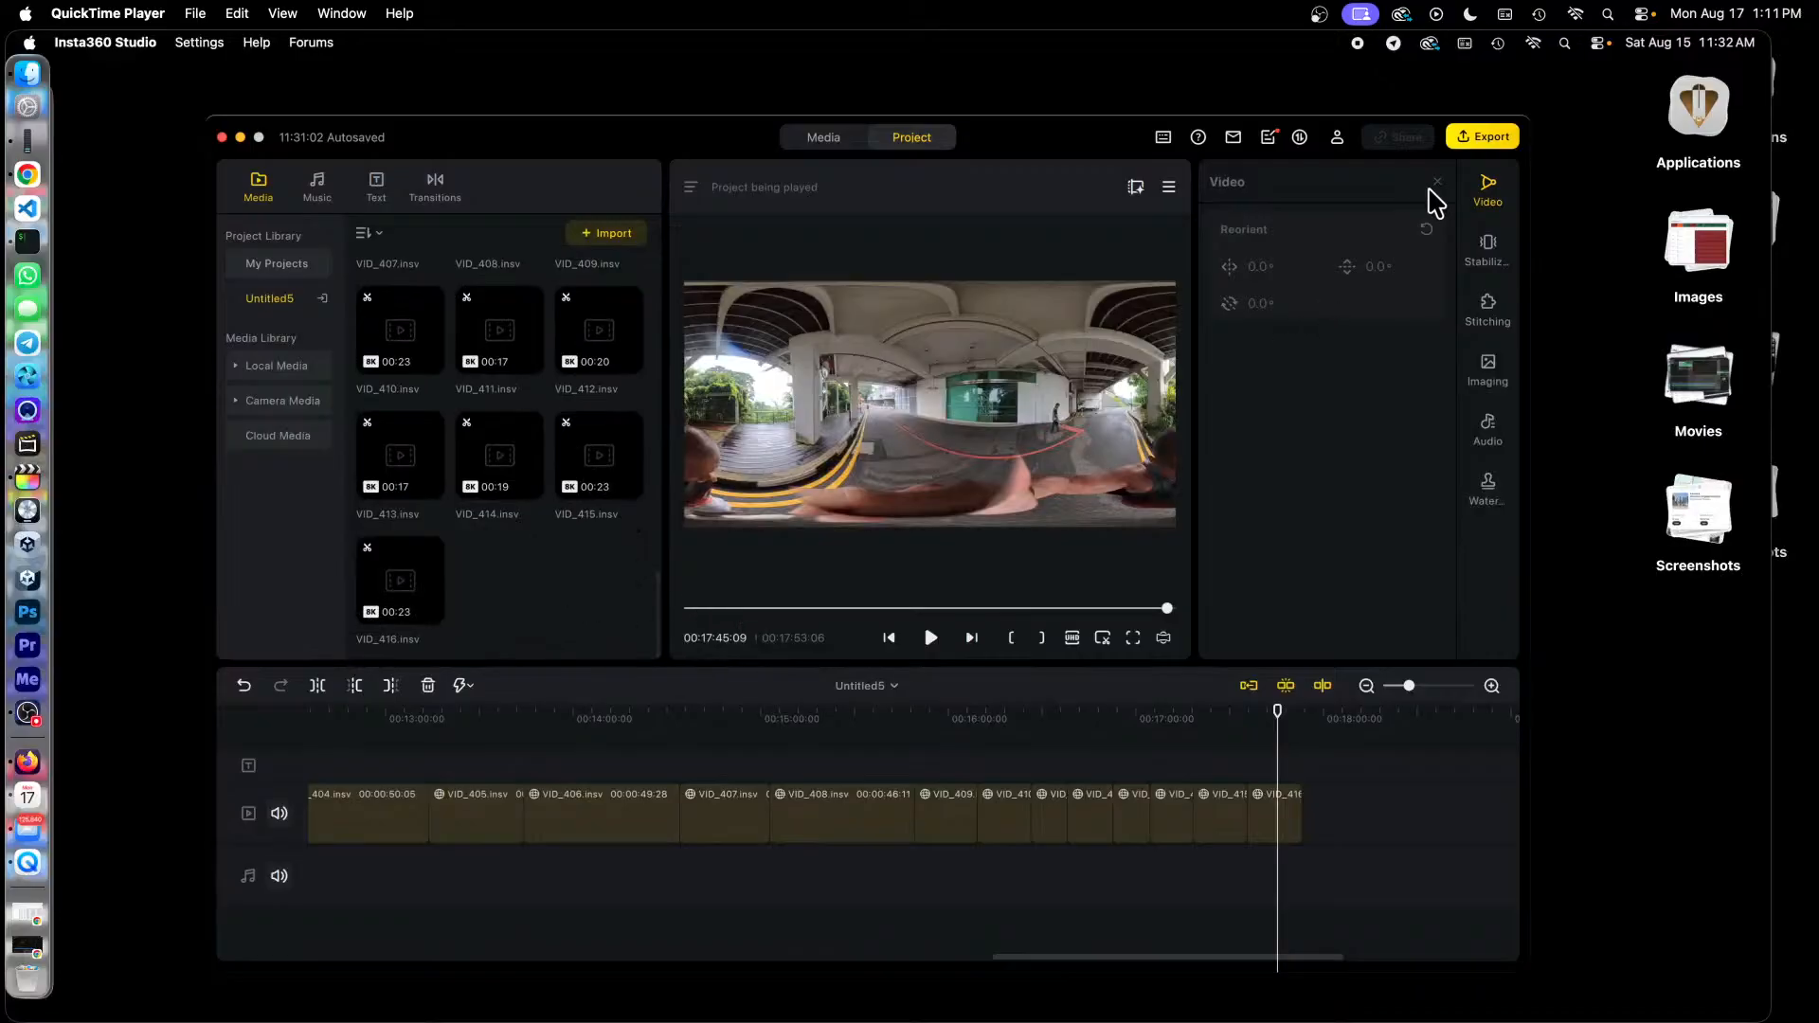
Start an export of the project and name the output file Long.
left_click(1479, 138)
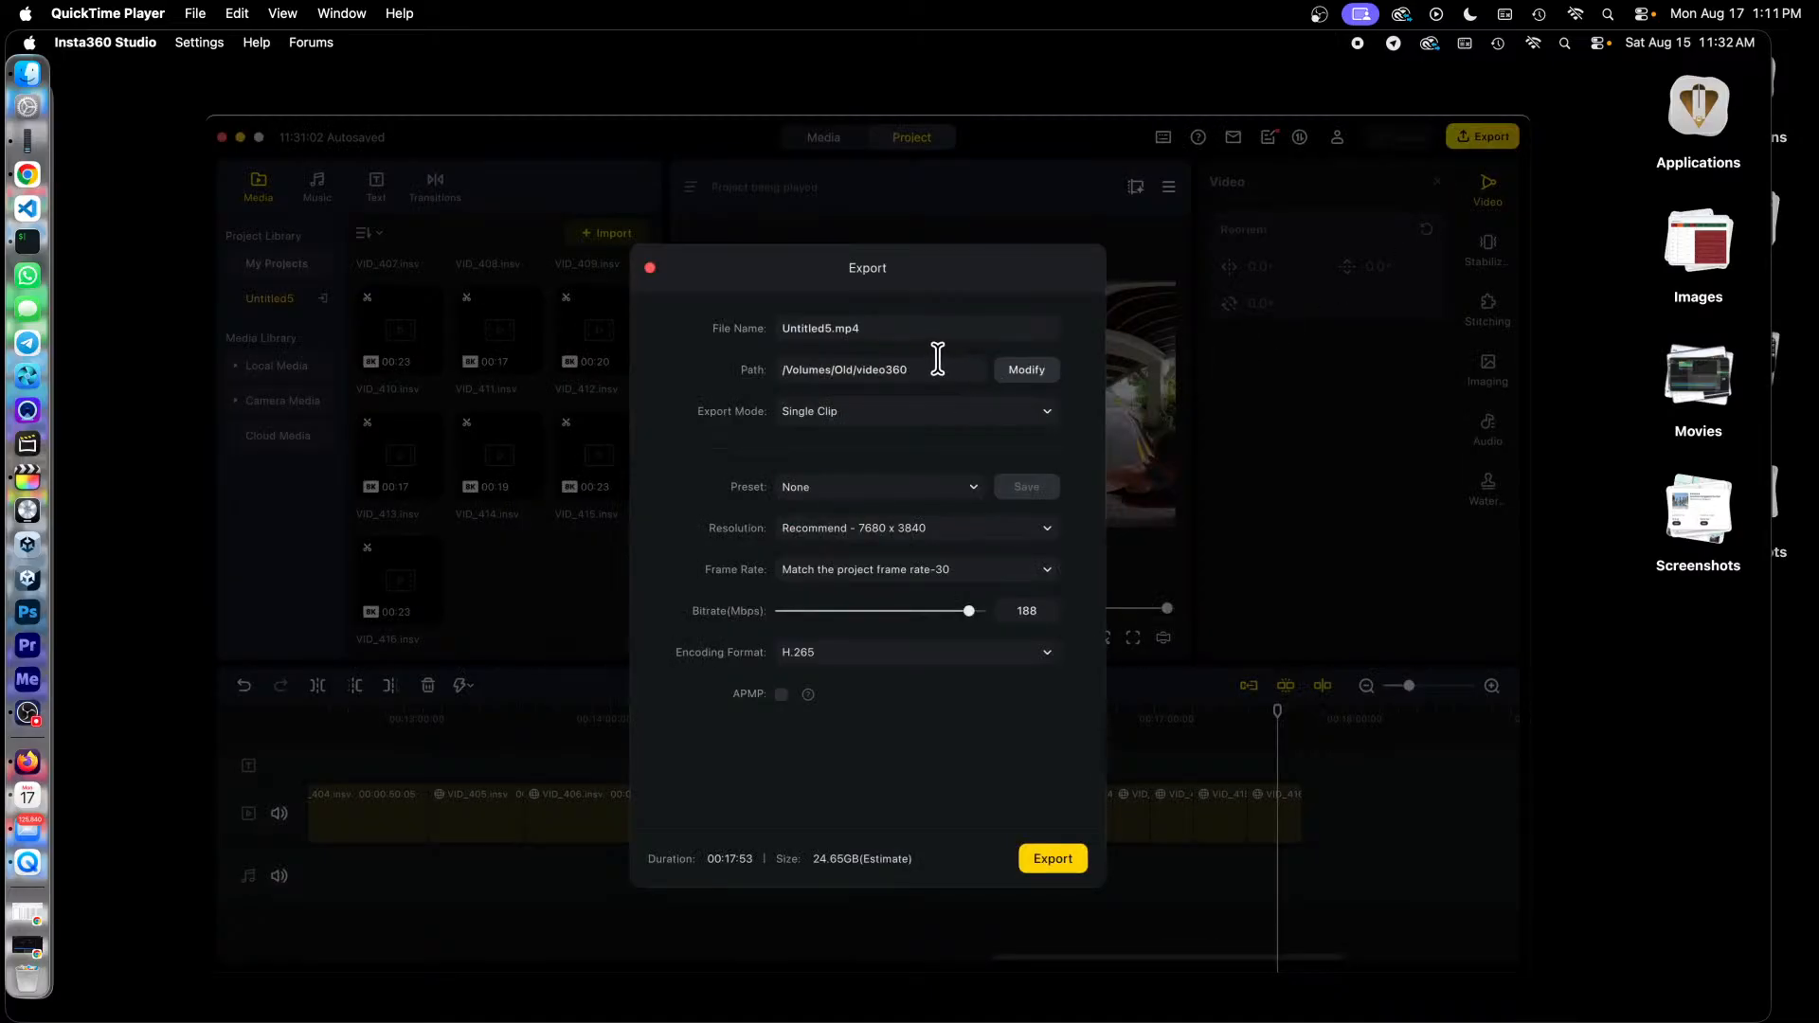
left_click(901, 328)
left_click(835, 327)
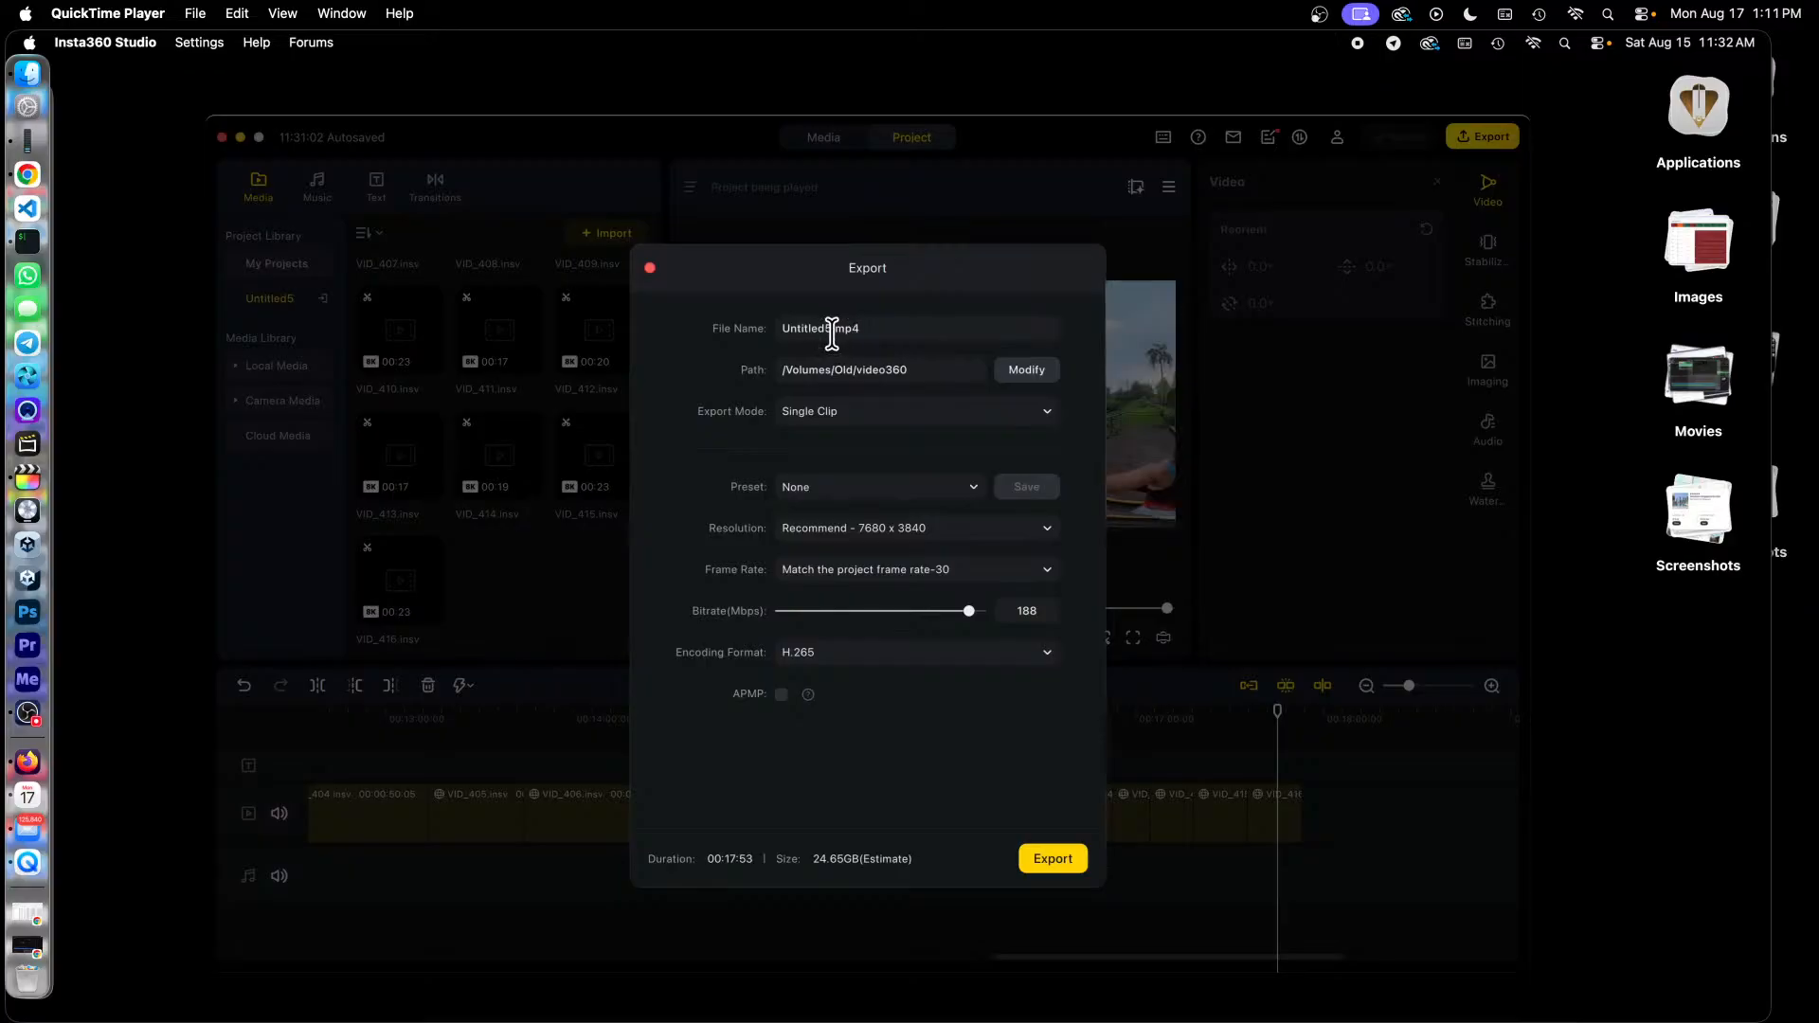
double_click(832, 328)
type("Long")
Keep the Single Clip export mode, raise the bitrate to its maximum and add the export to the queue.
left_click(901, 417)
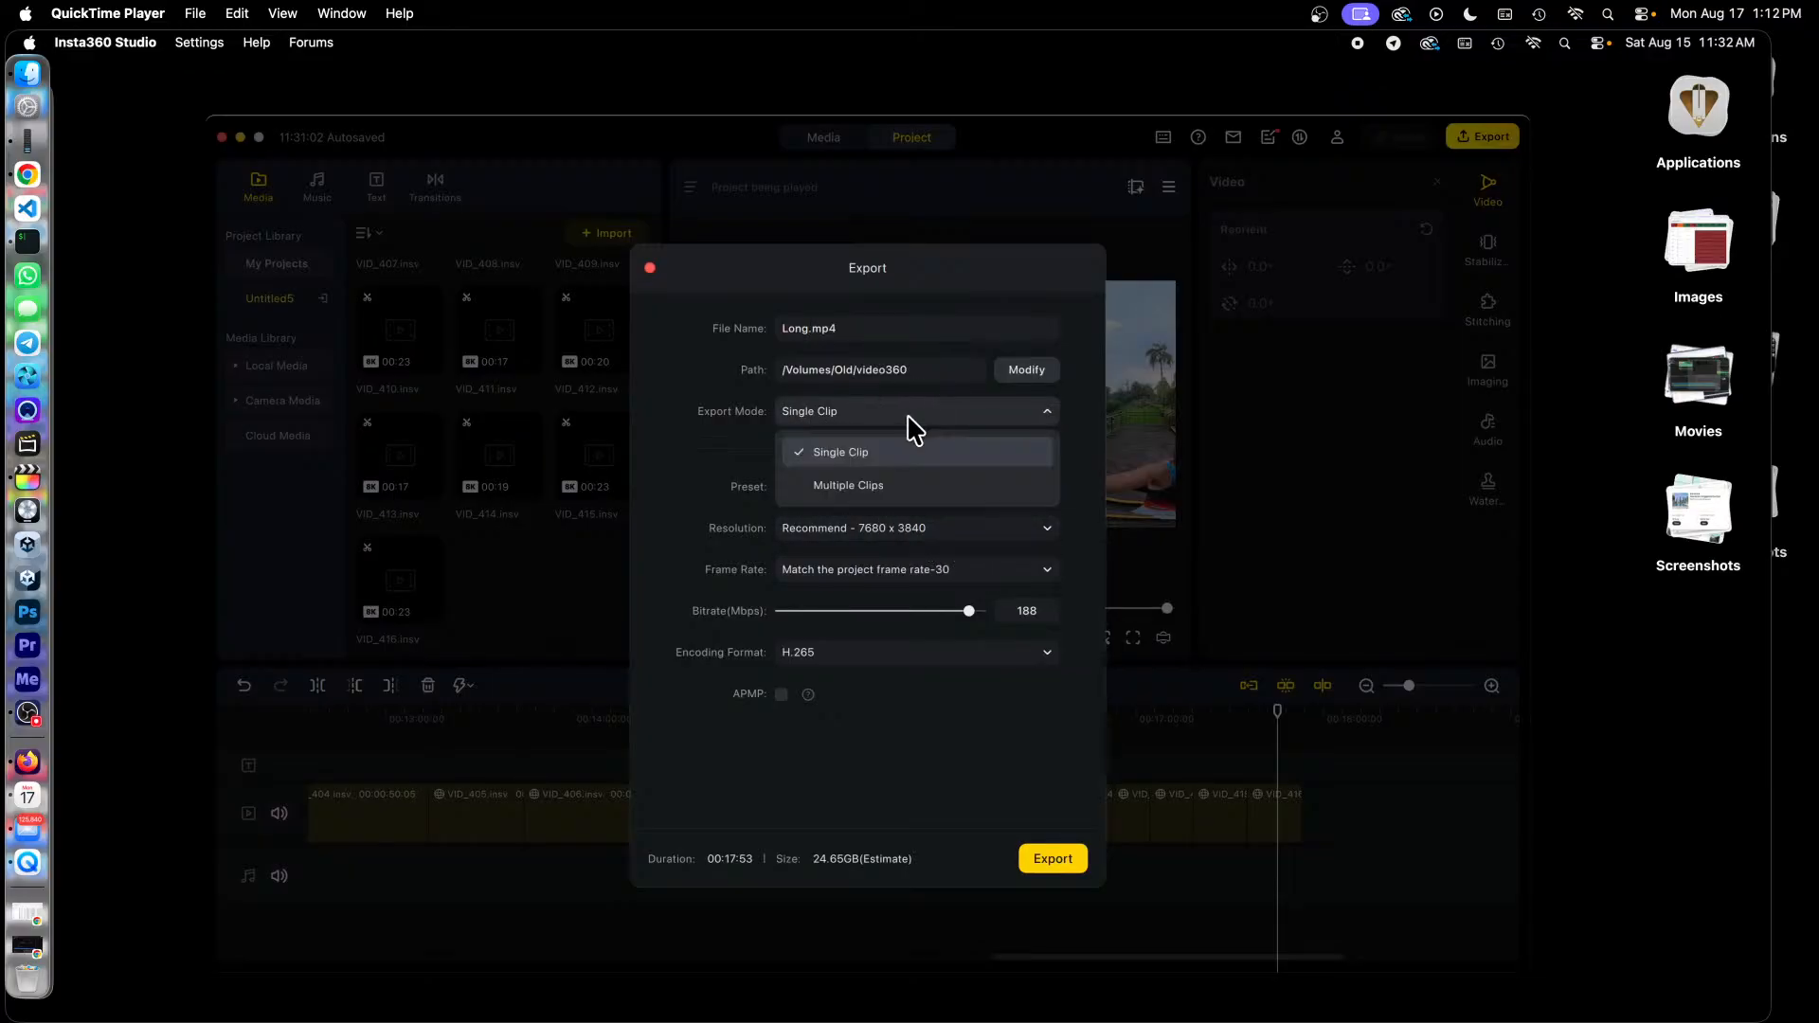
left_click(912, 456)
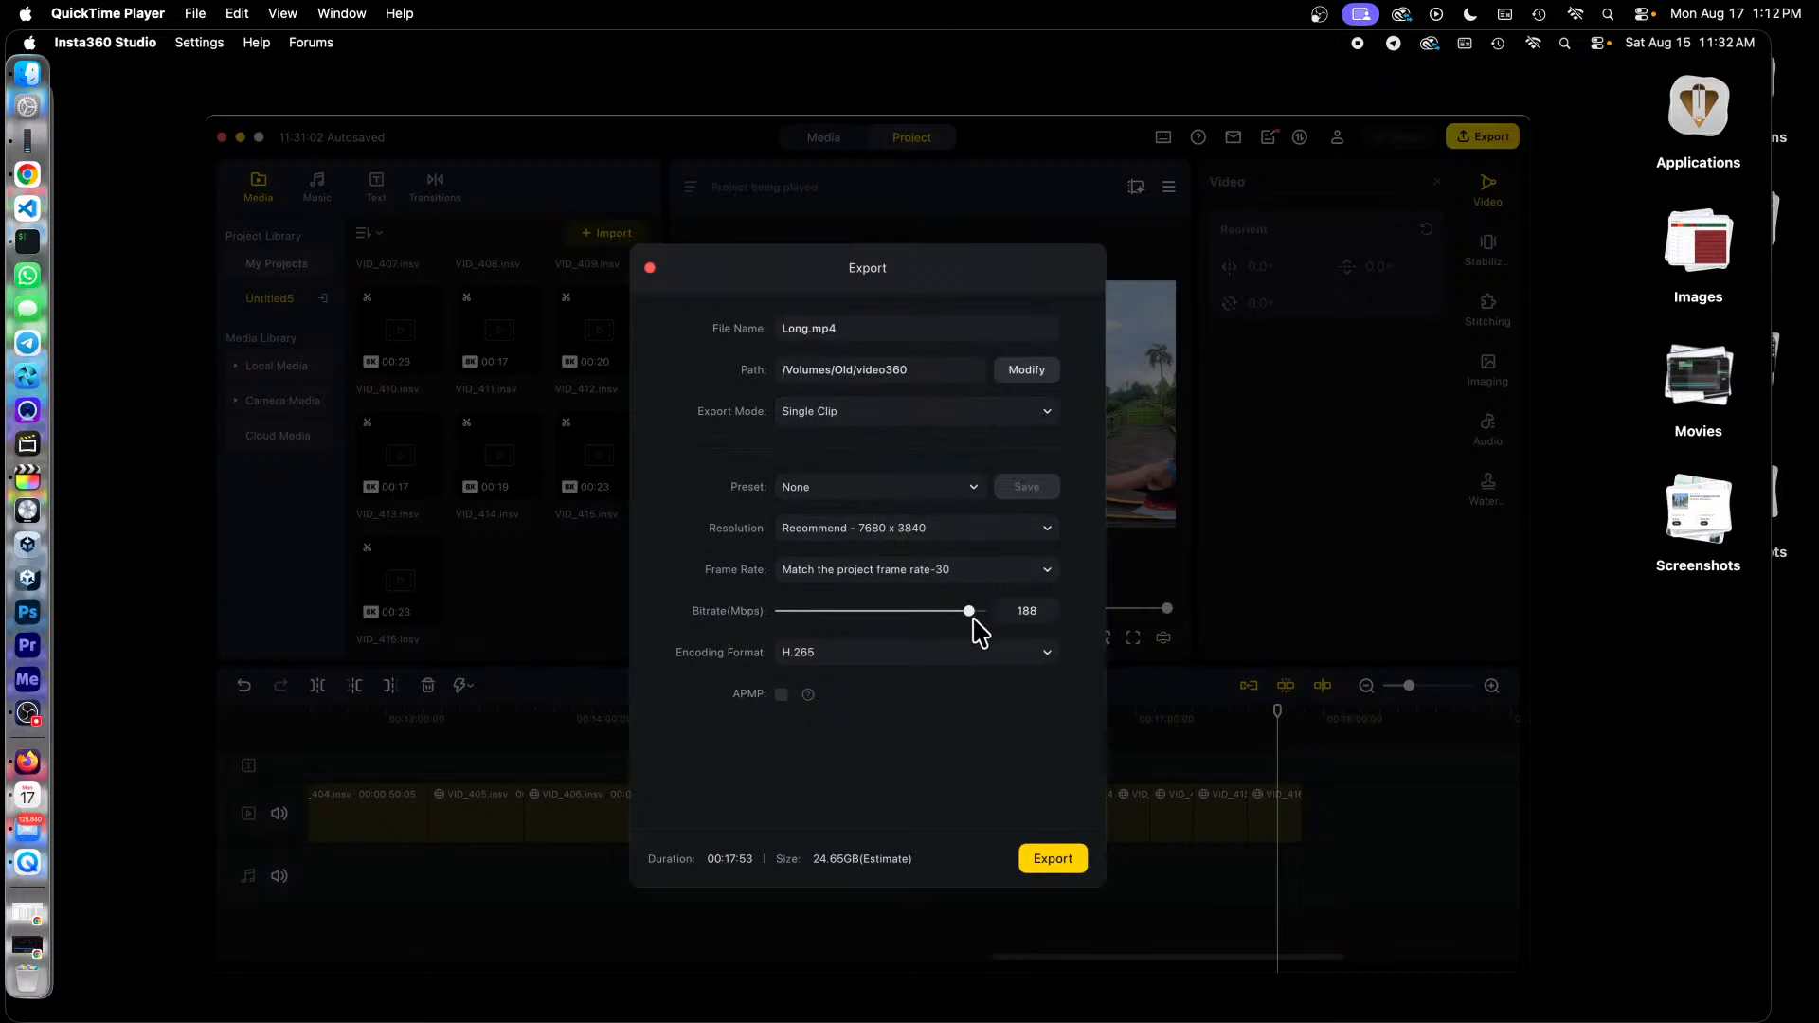
left_click_drag(969, 611, 1011, 617)
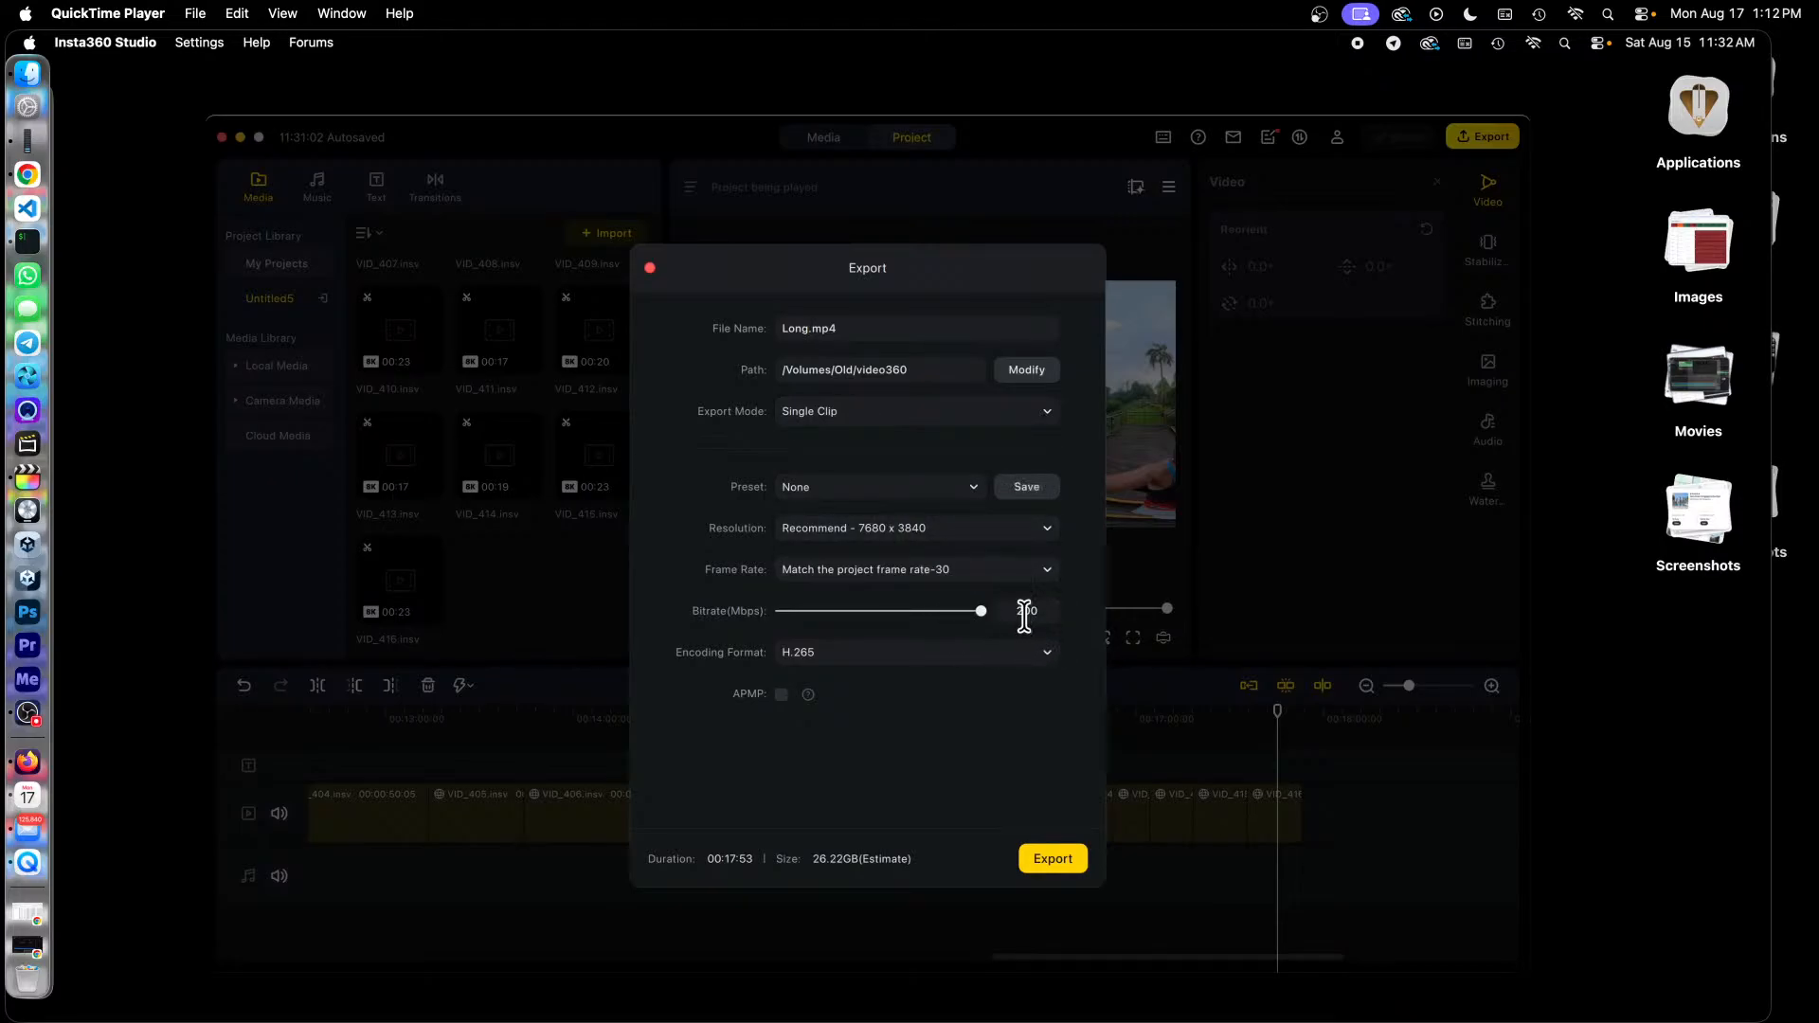
left_click(1053, 860)
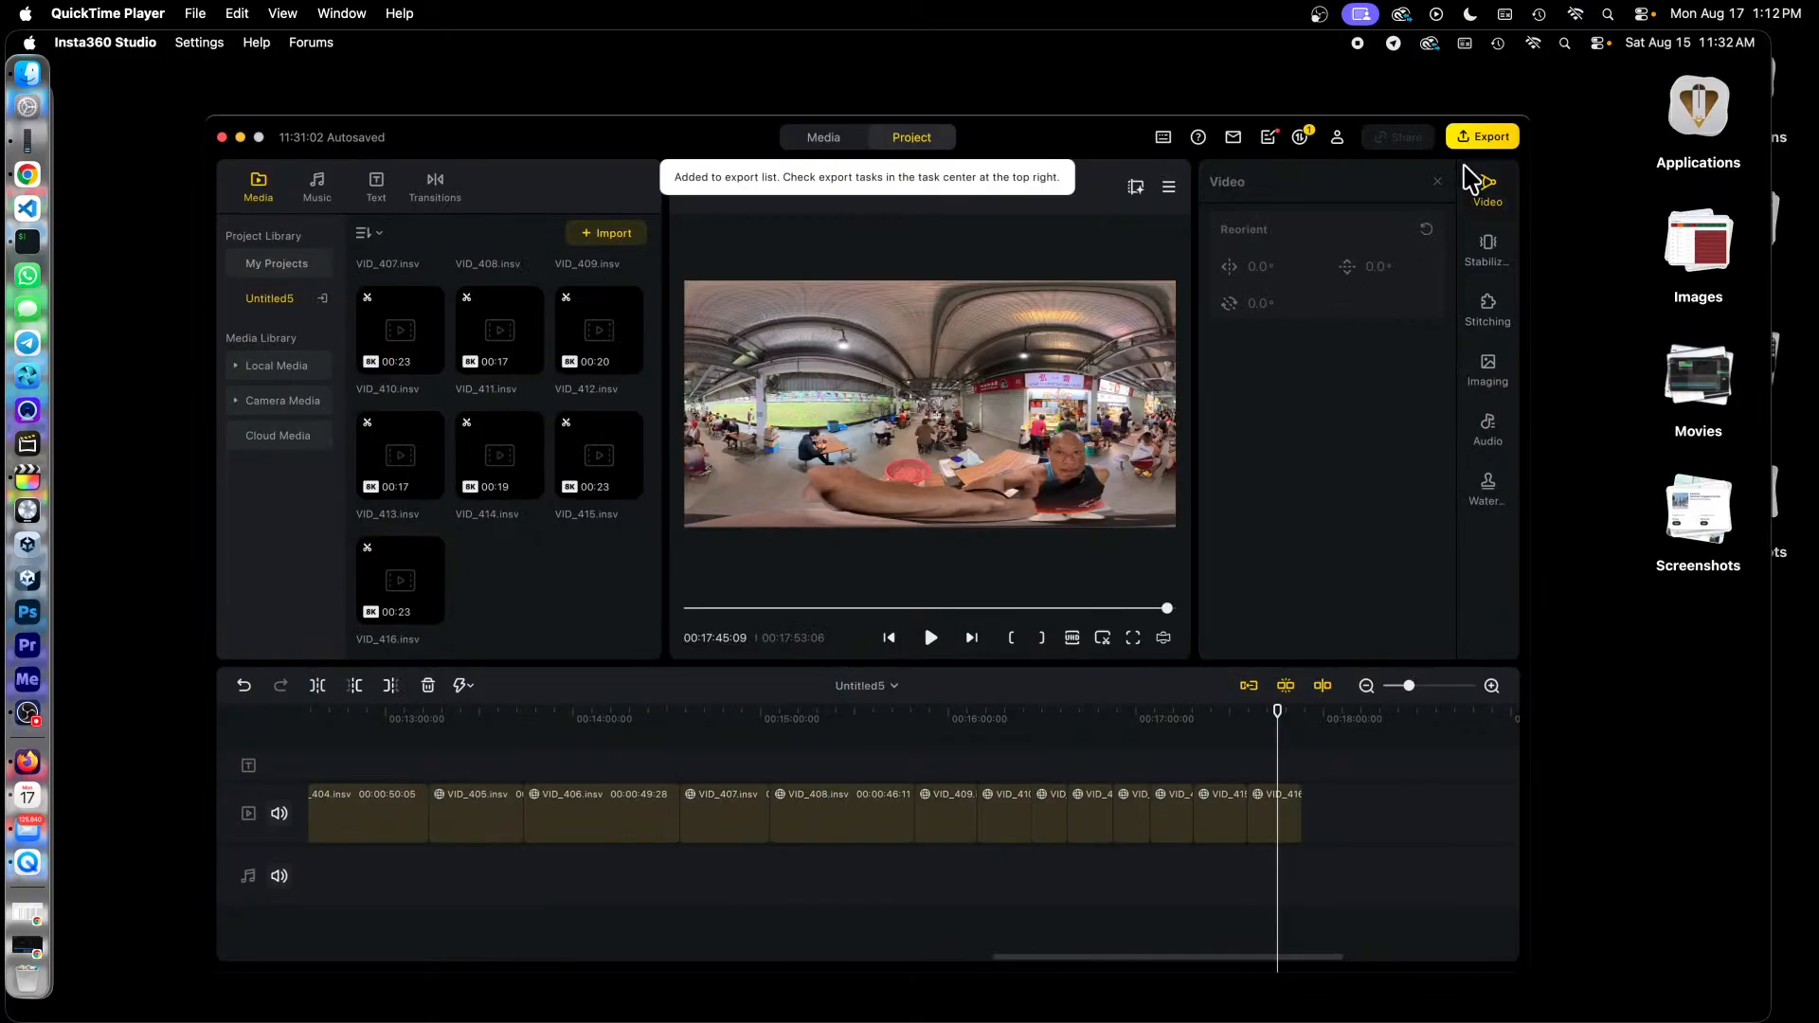
Start another export of the project in Multiple Clips mode and name the output southern-ridges.
left_click(1478, 140)
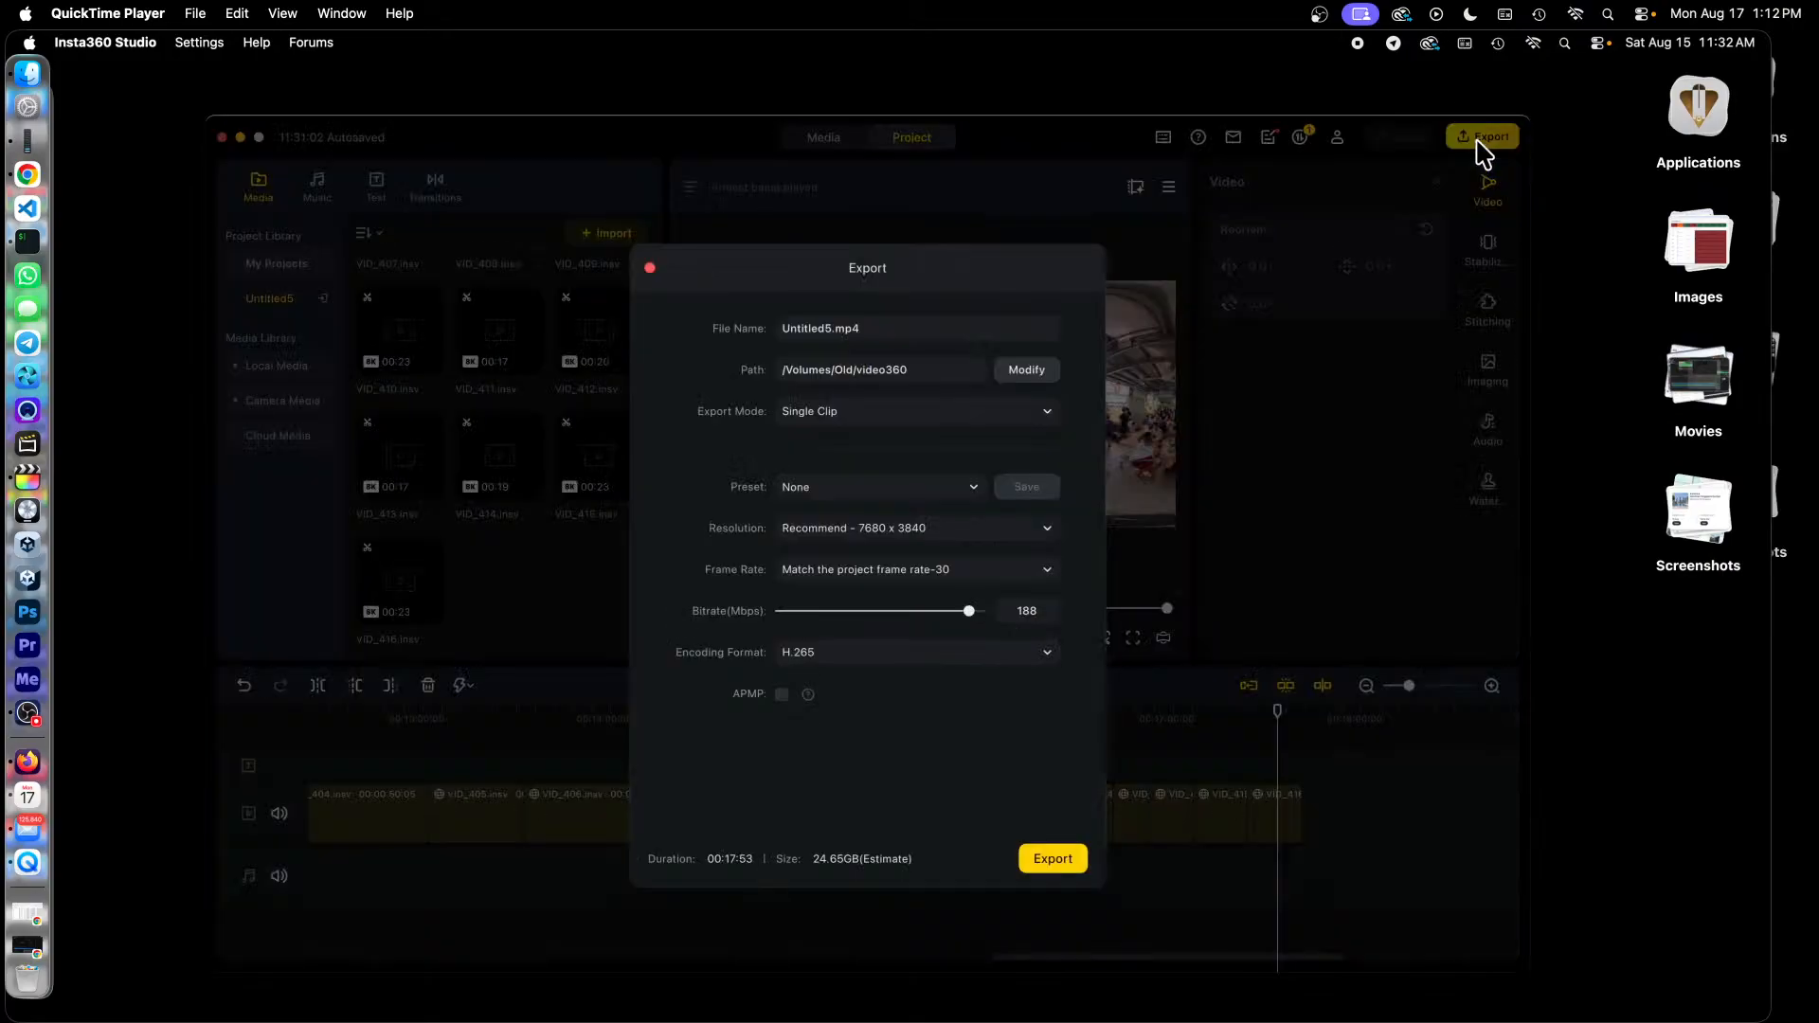
left_click(1019, 417)
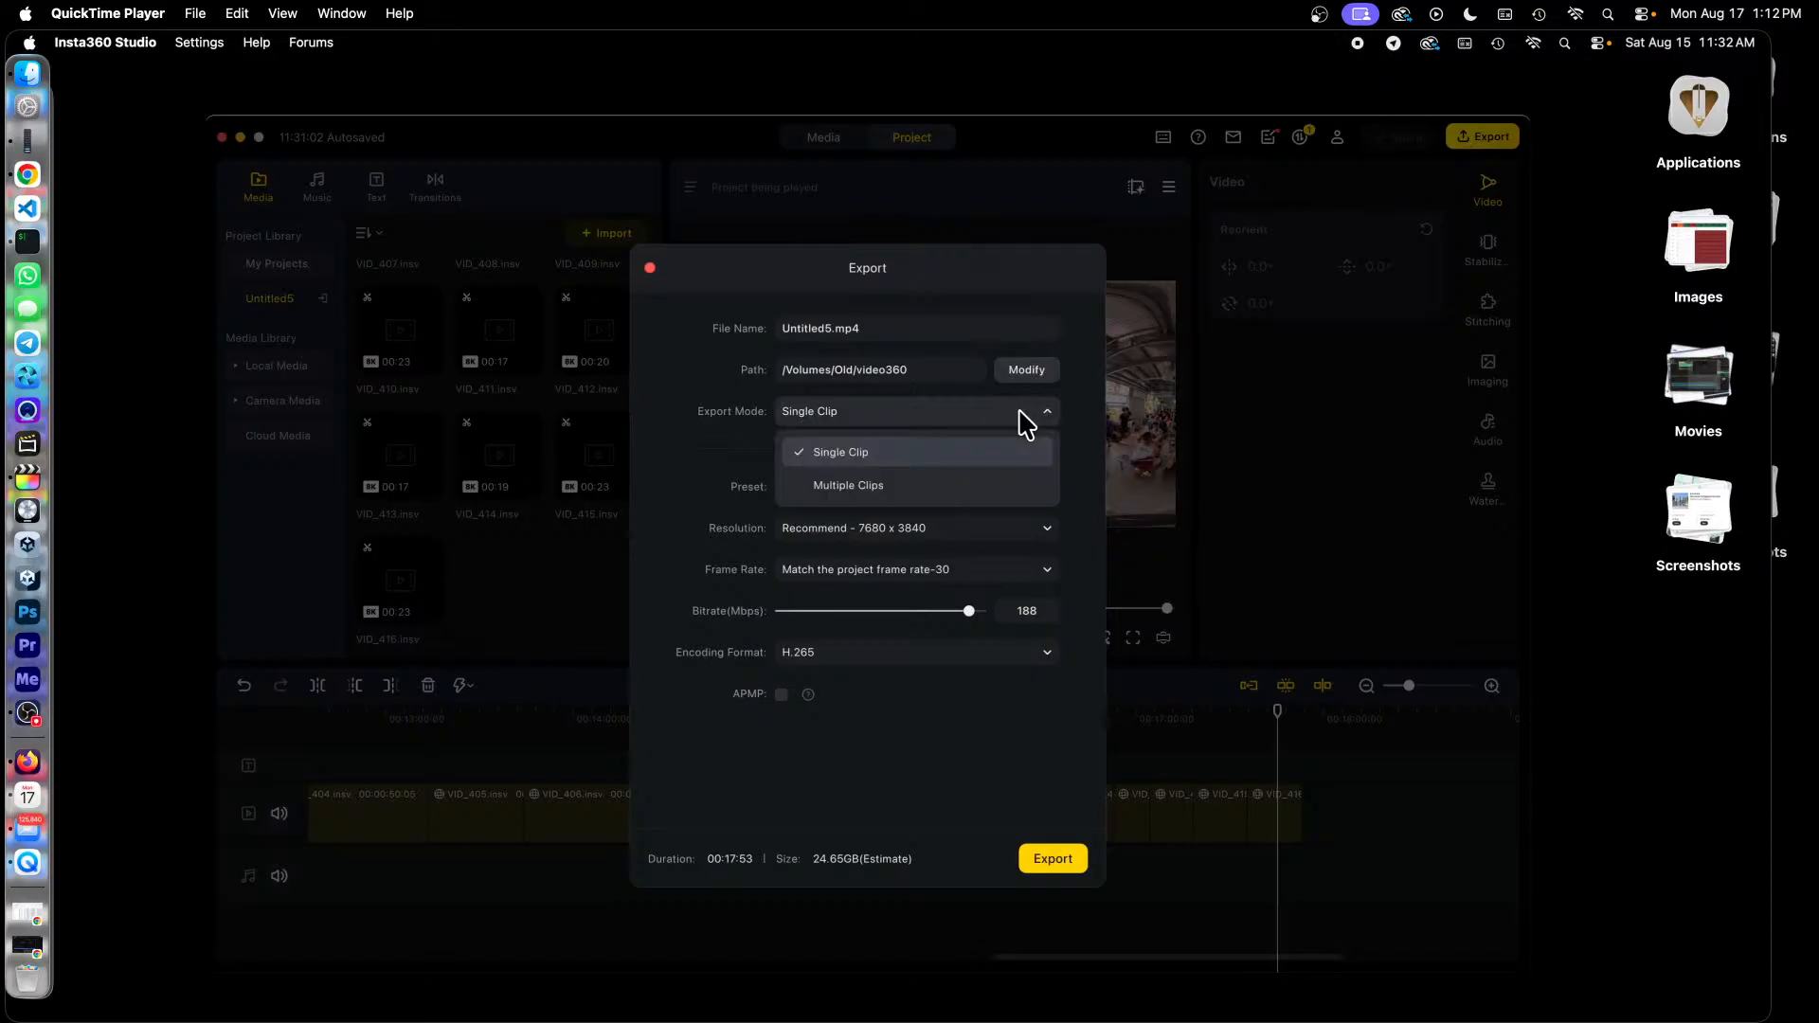
left_click(892, 486)
double_click(870, 323)
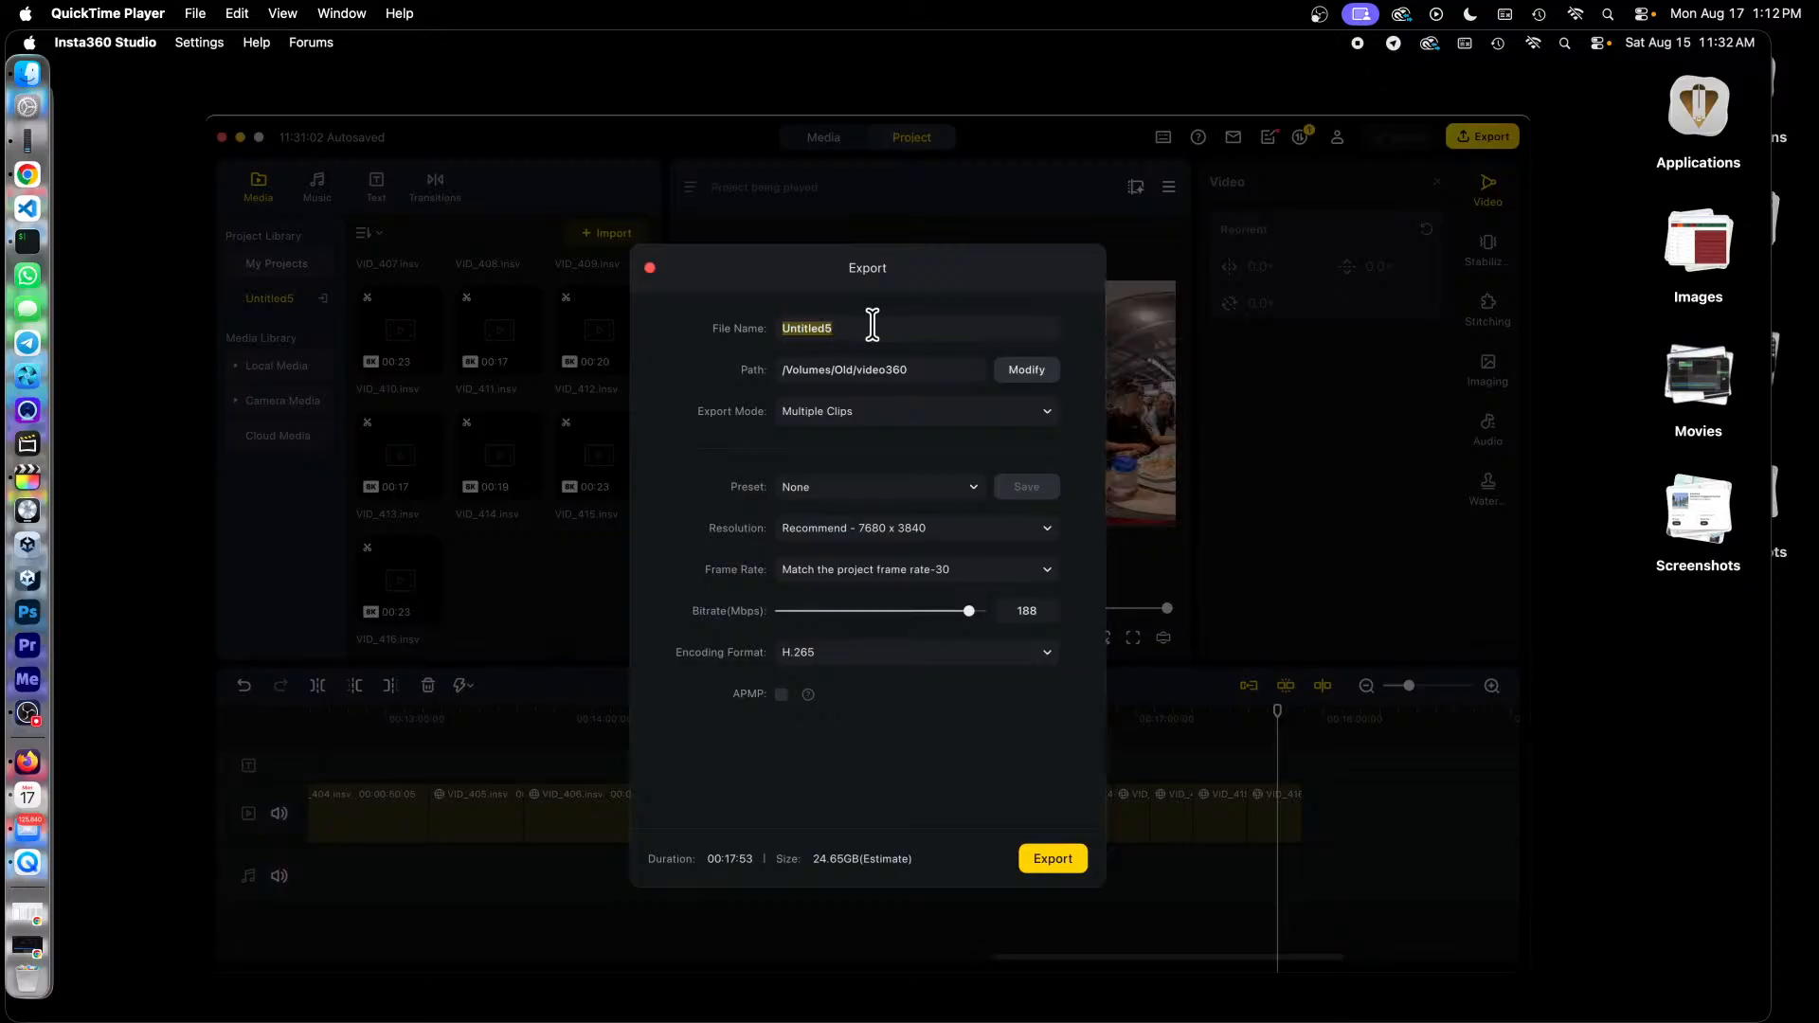
type("southern-ridges")
left_click(929, 417)
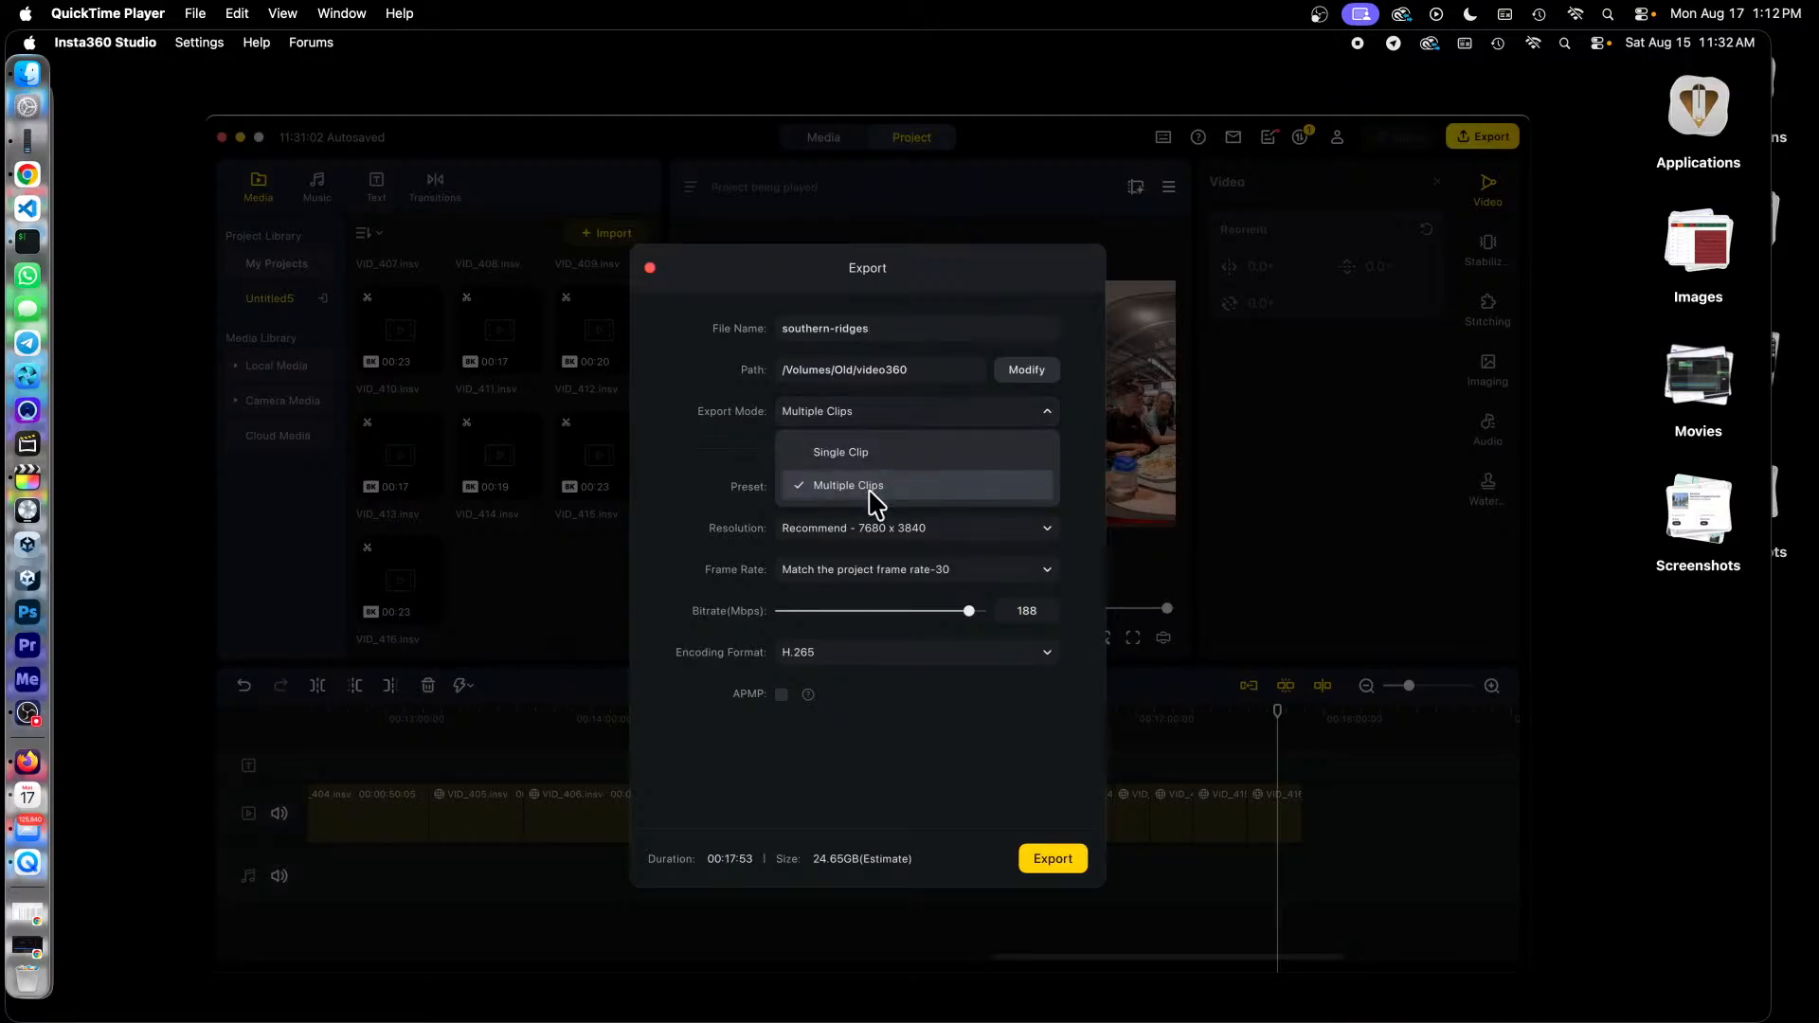
left_click(869, 489)
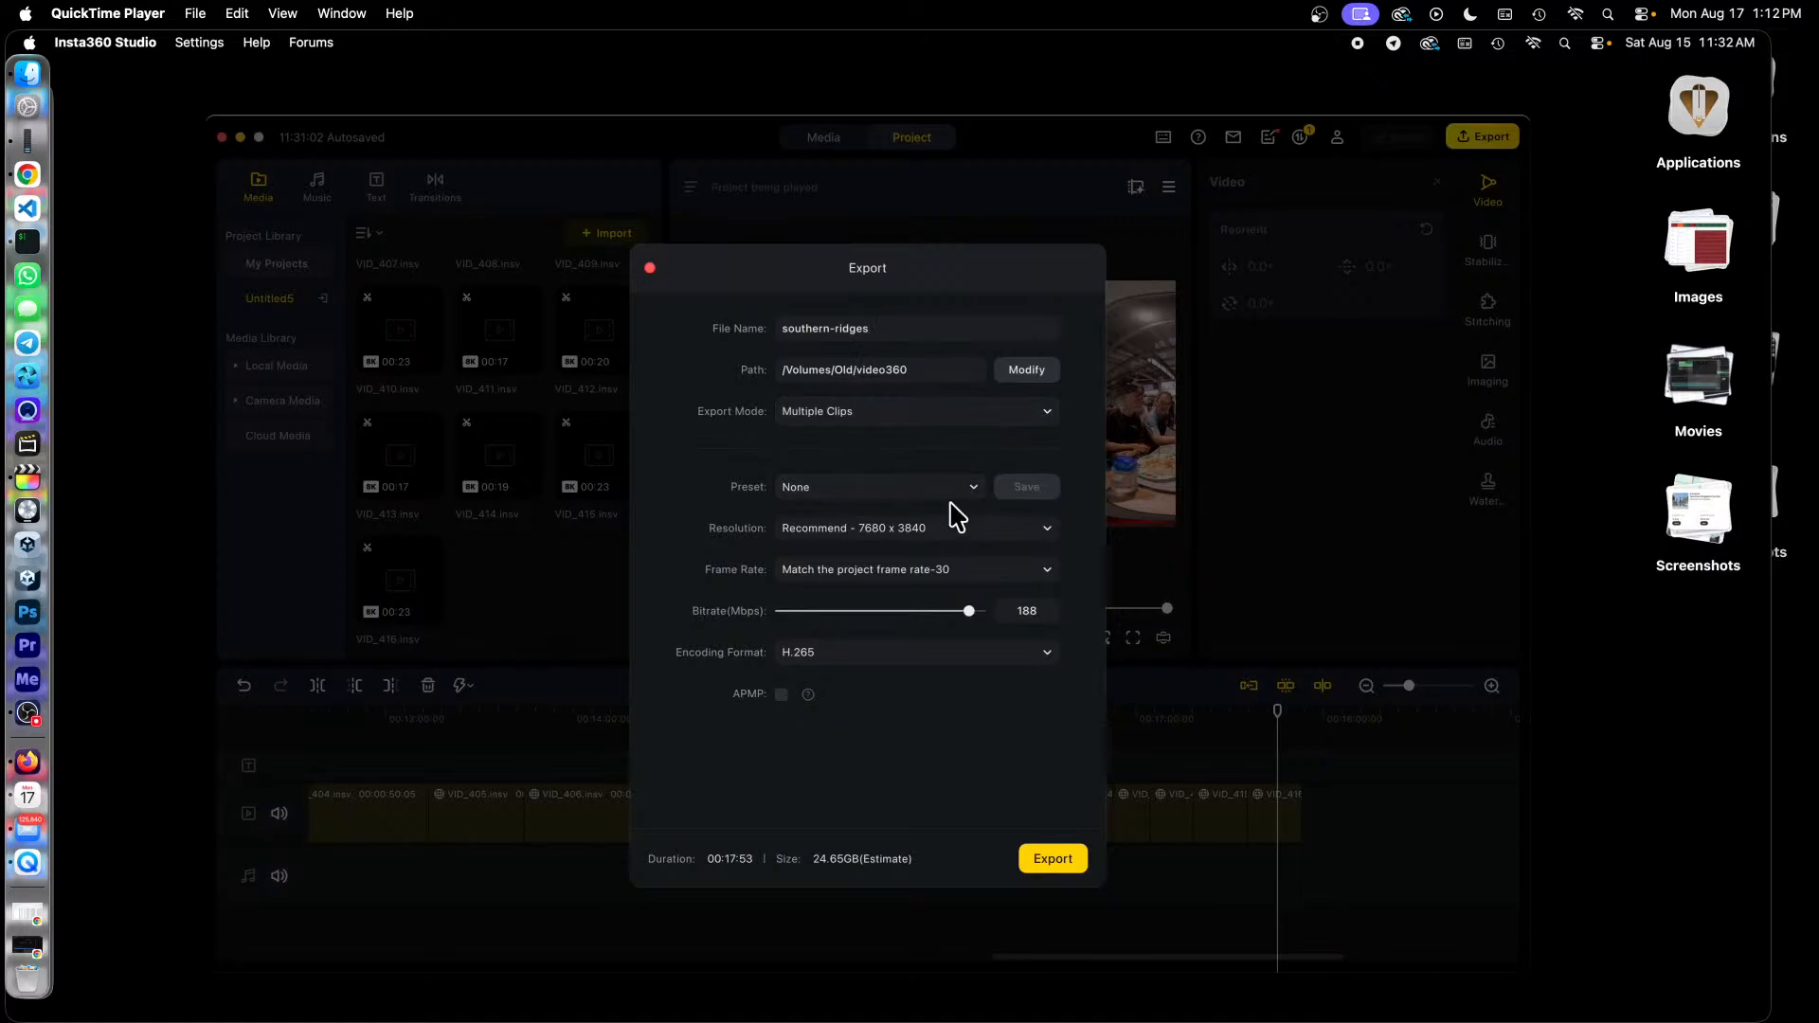
Raise the export bitrate to 200 Mbps, add the multi-clip export to the queue and open the export task list.
left_click_drag(972, 611, 1040, 613)
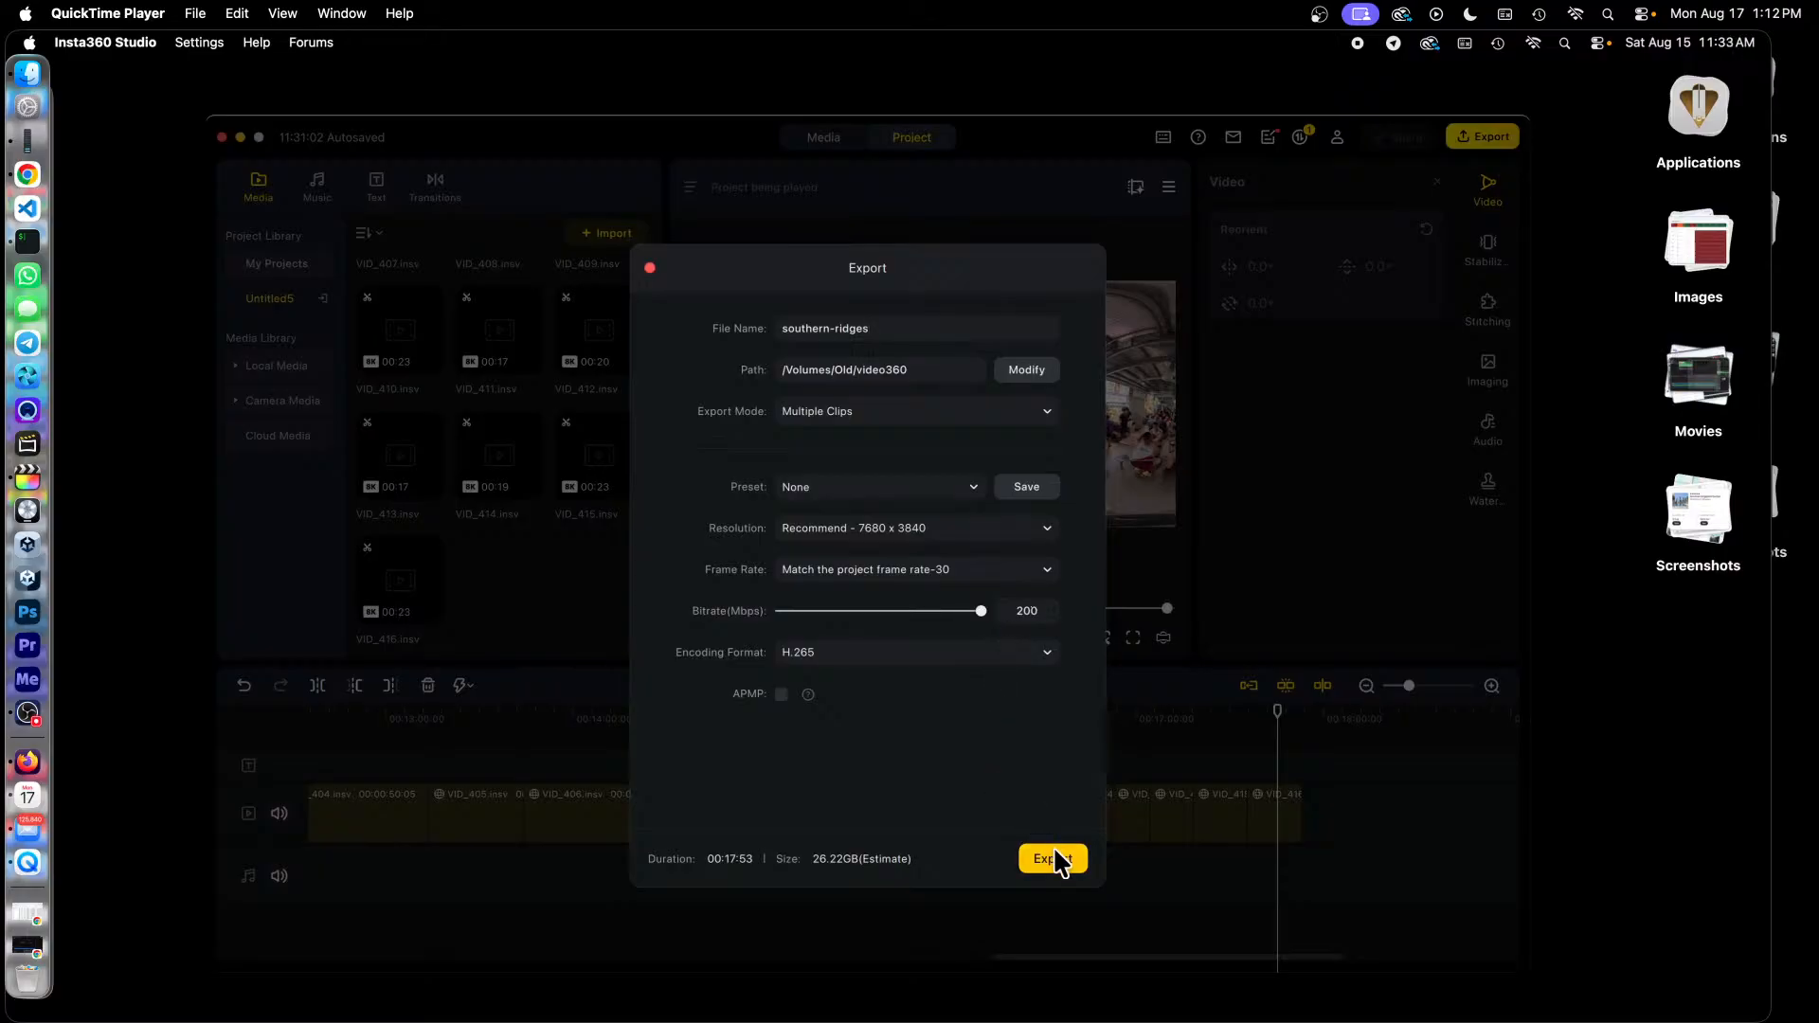
left_click(1063, 868)
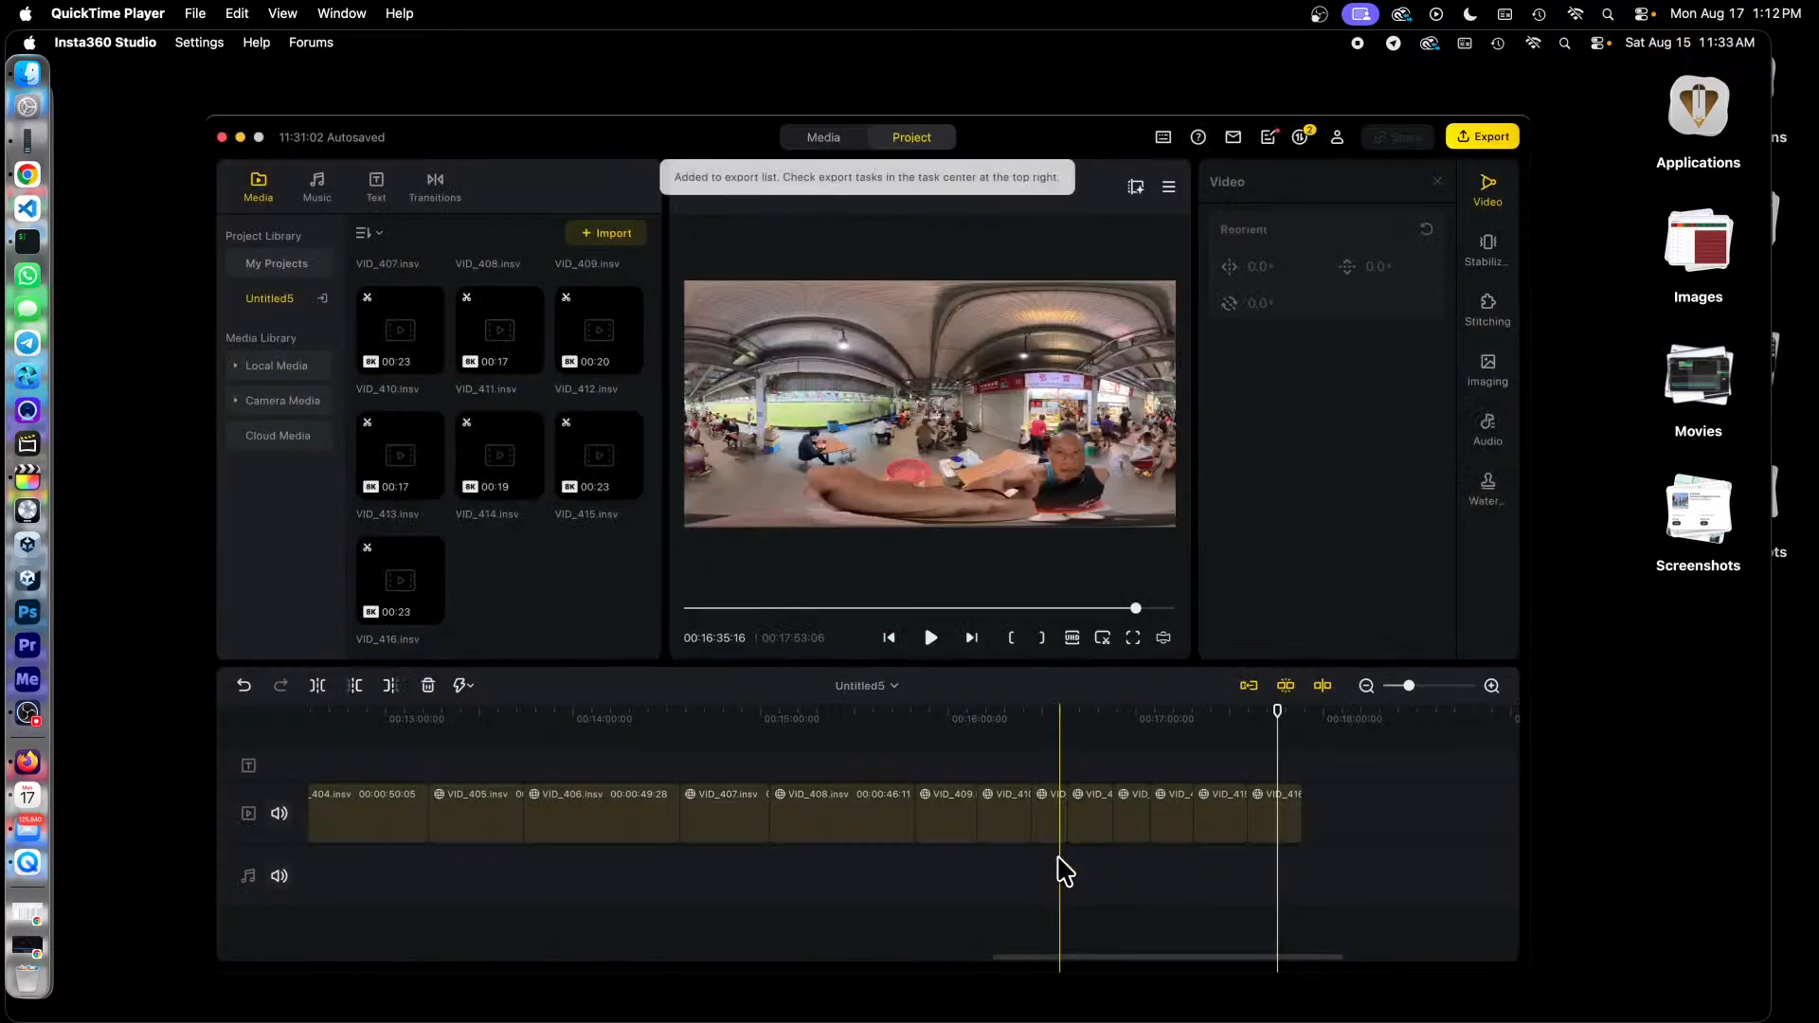
left_click(1302, 139)
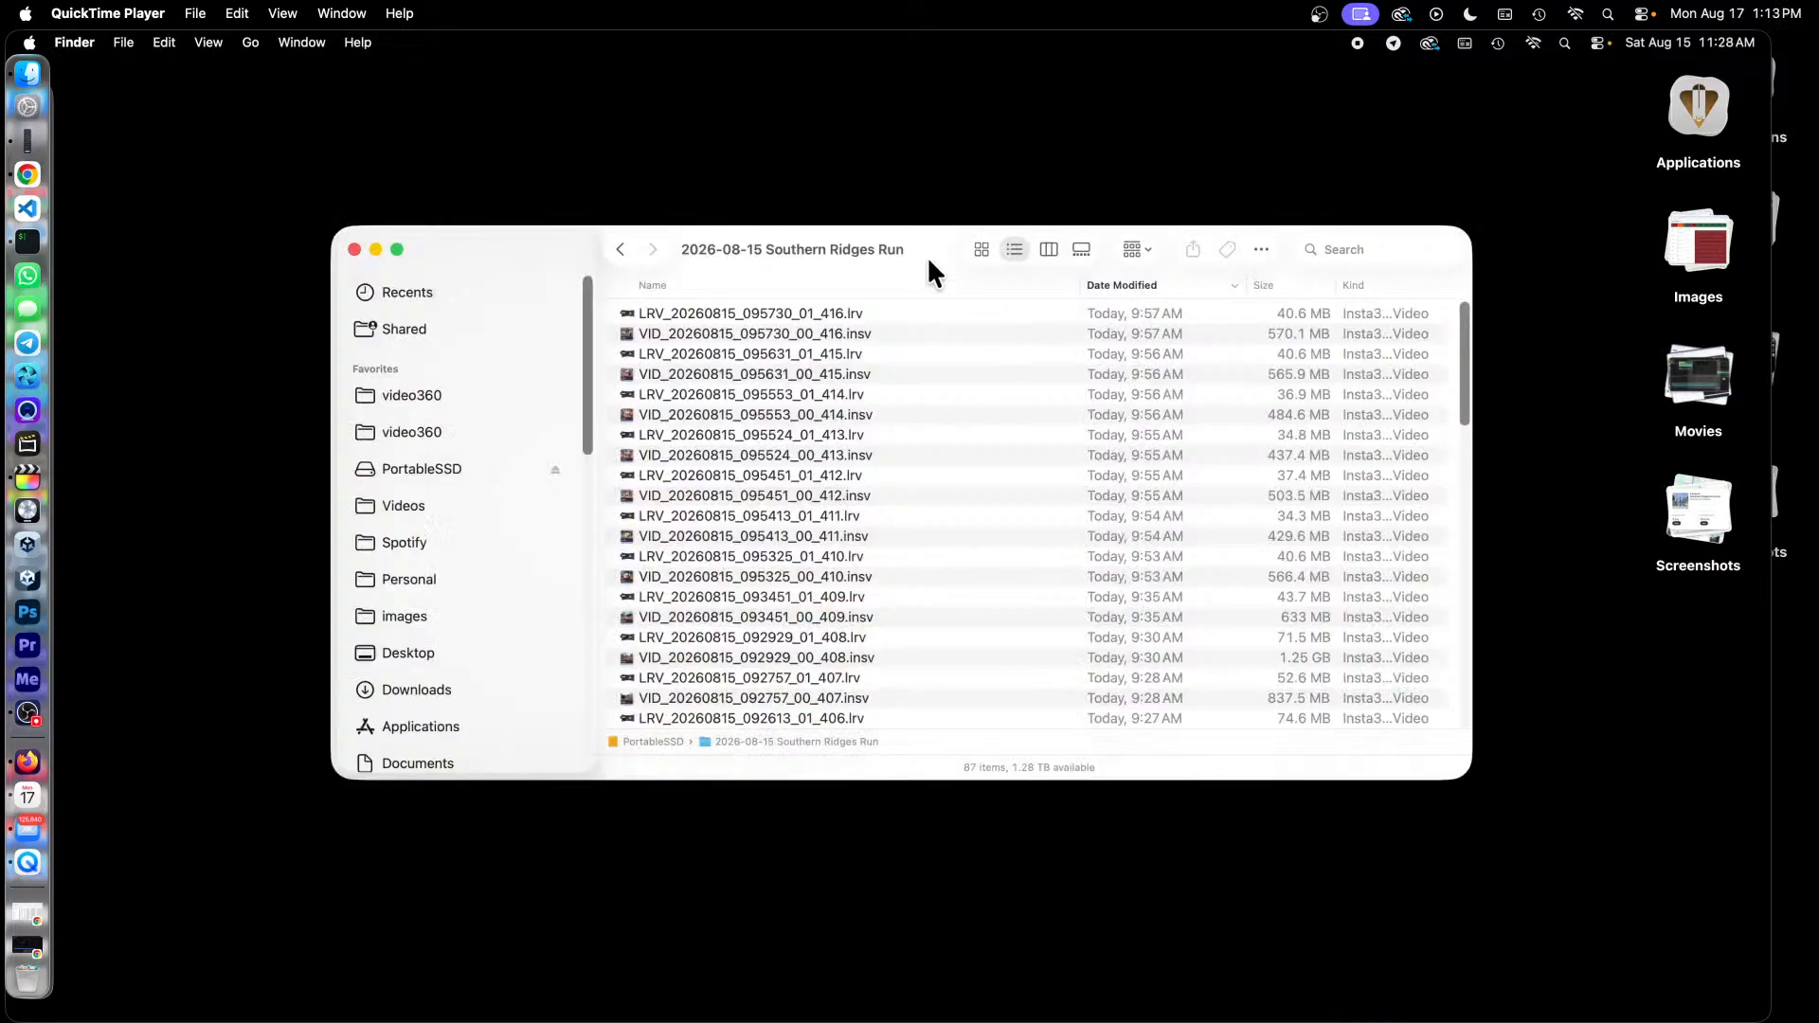
Switch to iTerm2, dismiss the software update offer and review the ls -rt *.mp4 listing of the exported southern-ridges clips.
key("space")
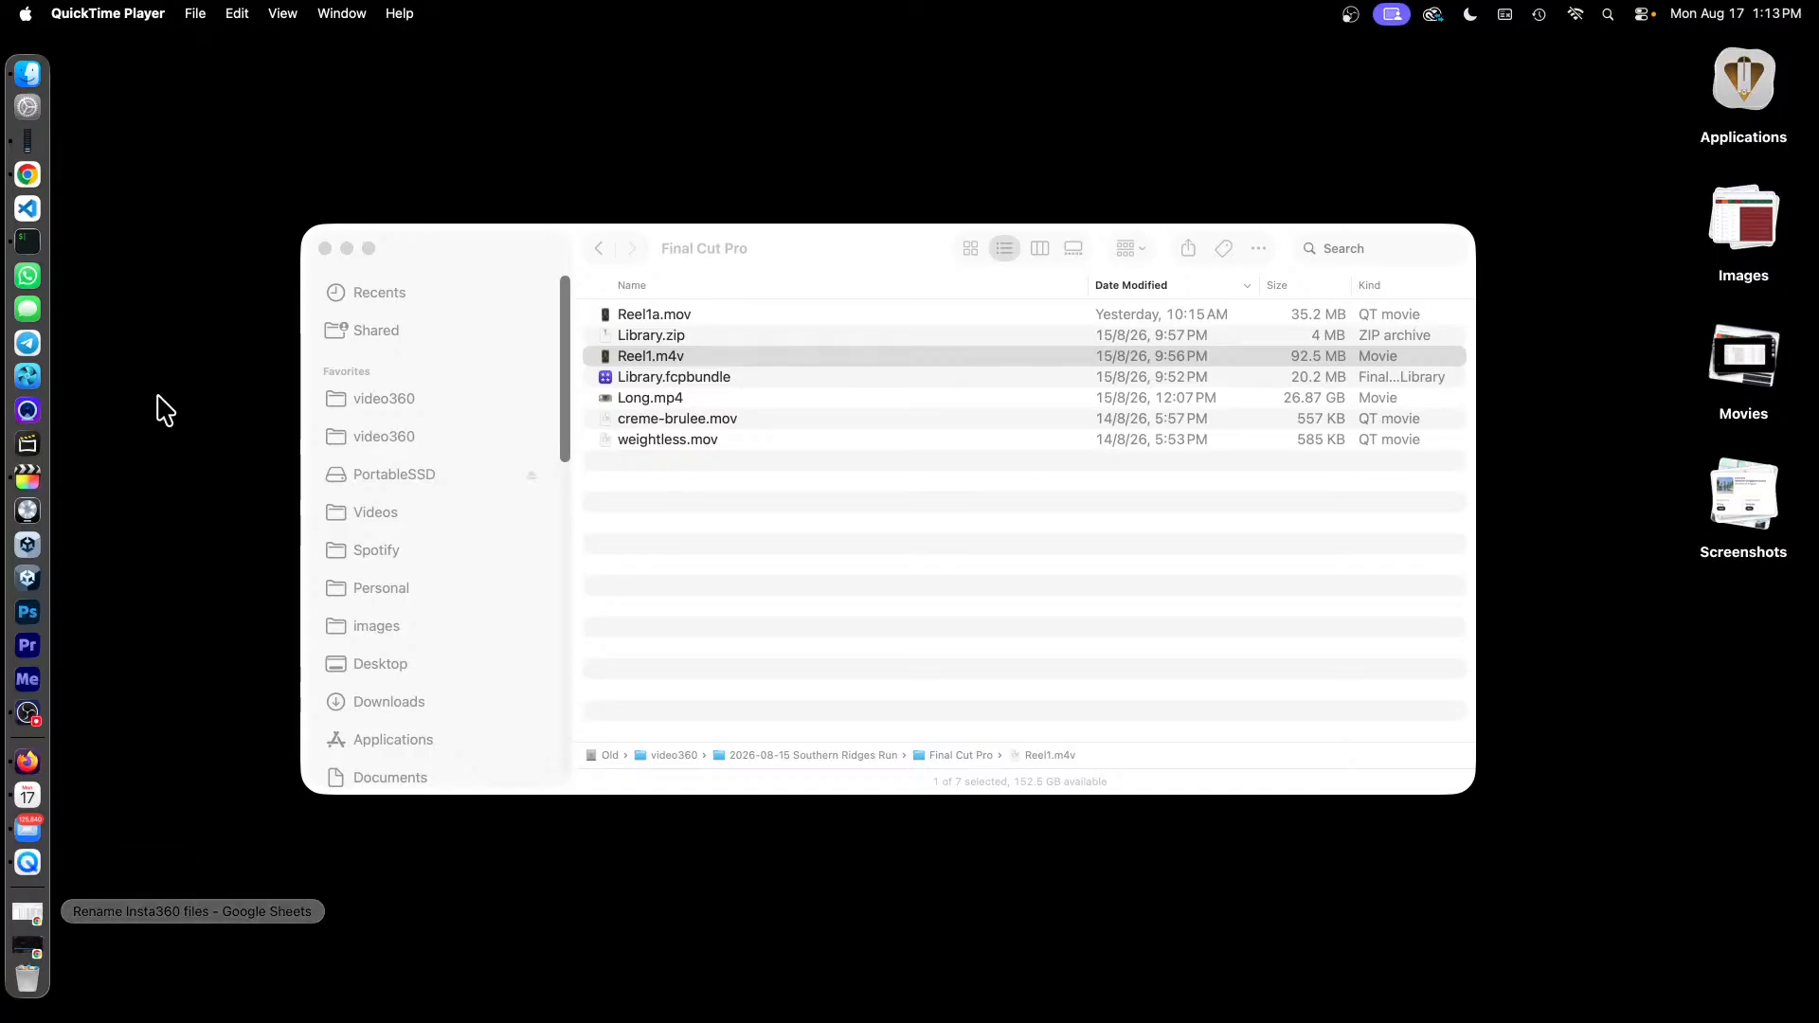
left_click(28, 243)
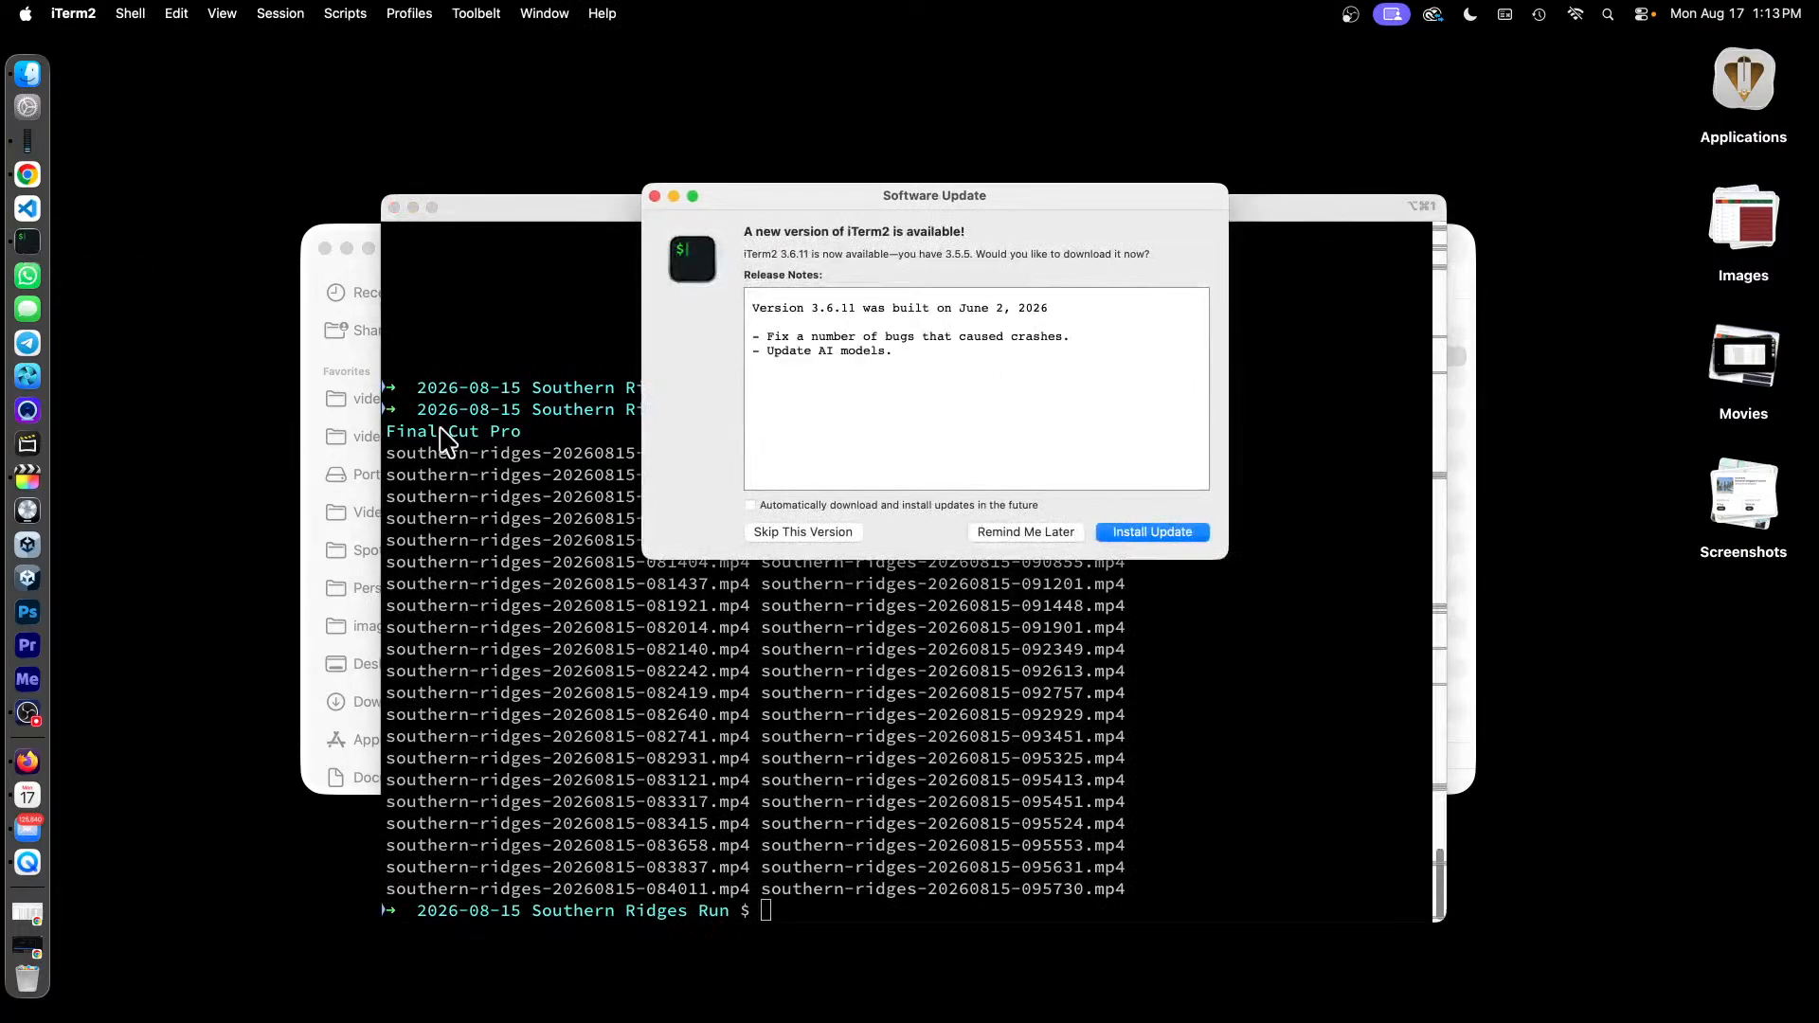
left_click(654, 197)
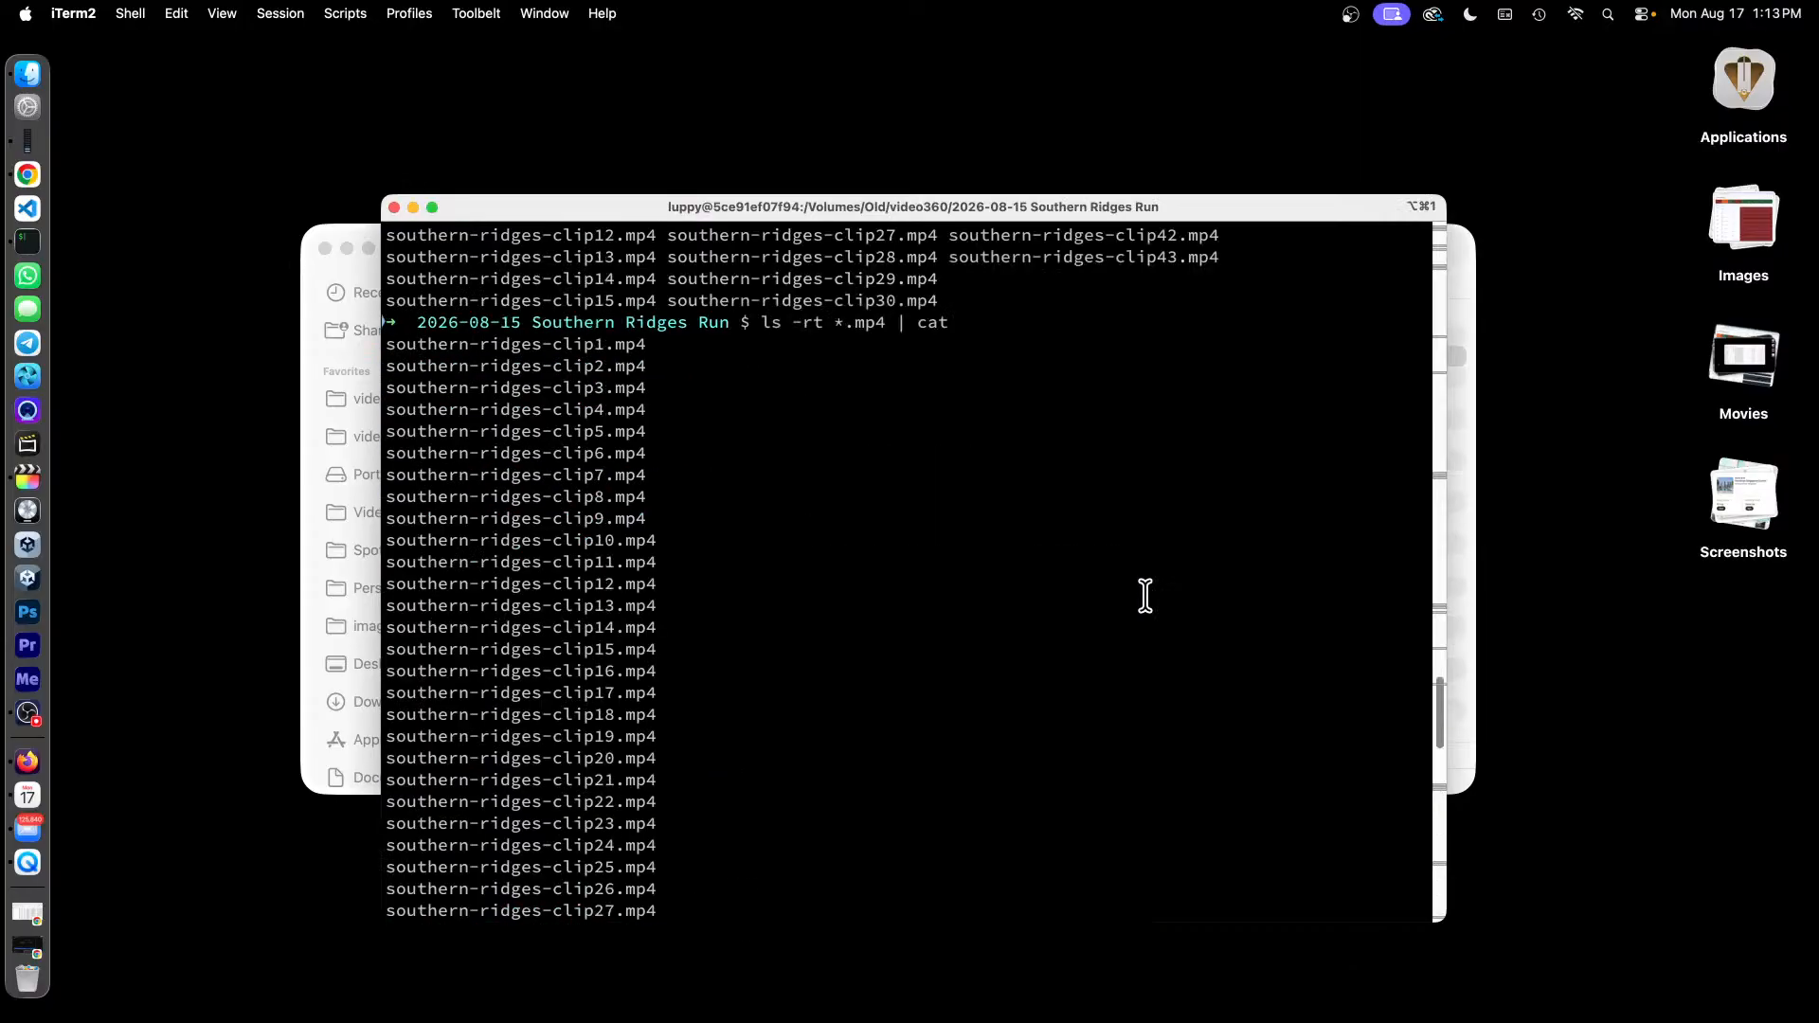
scroll(1146, 595, "down", 2)
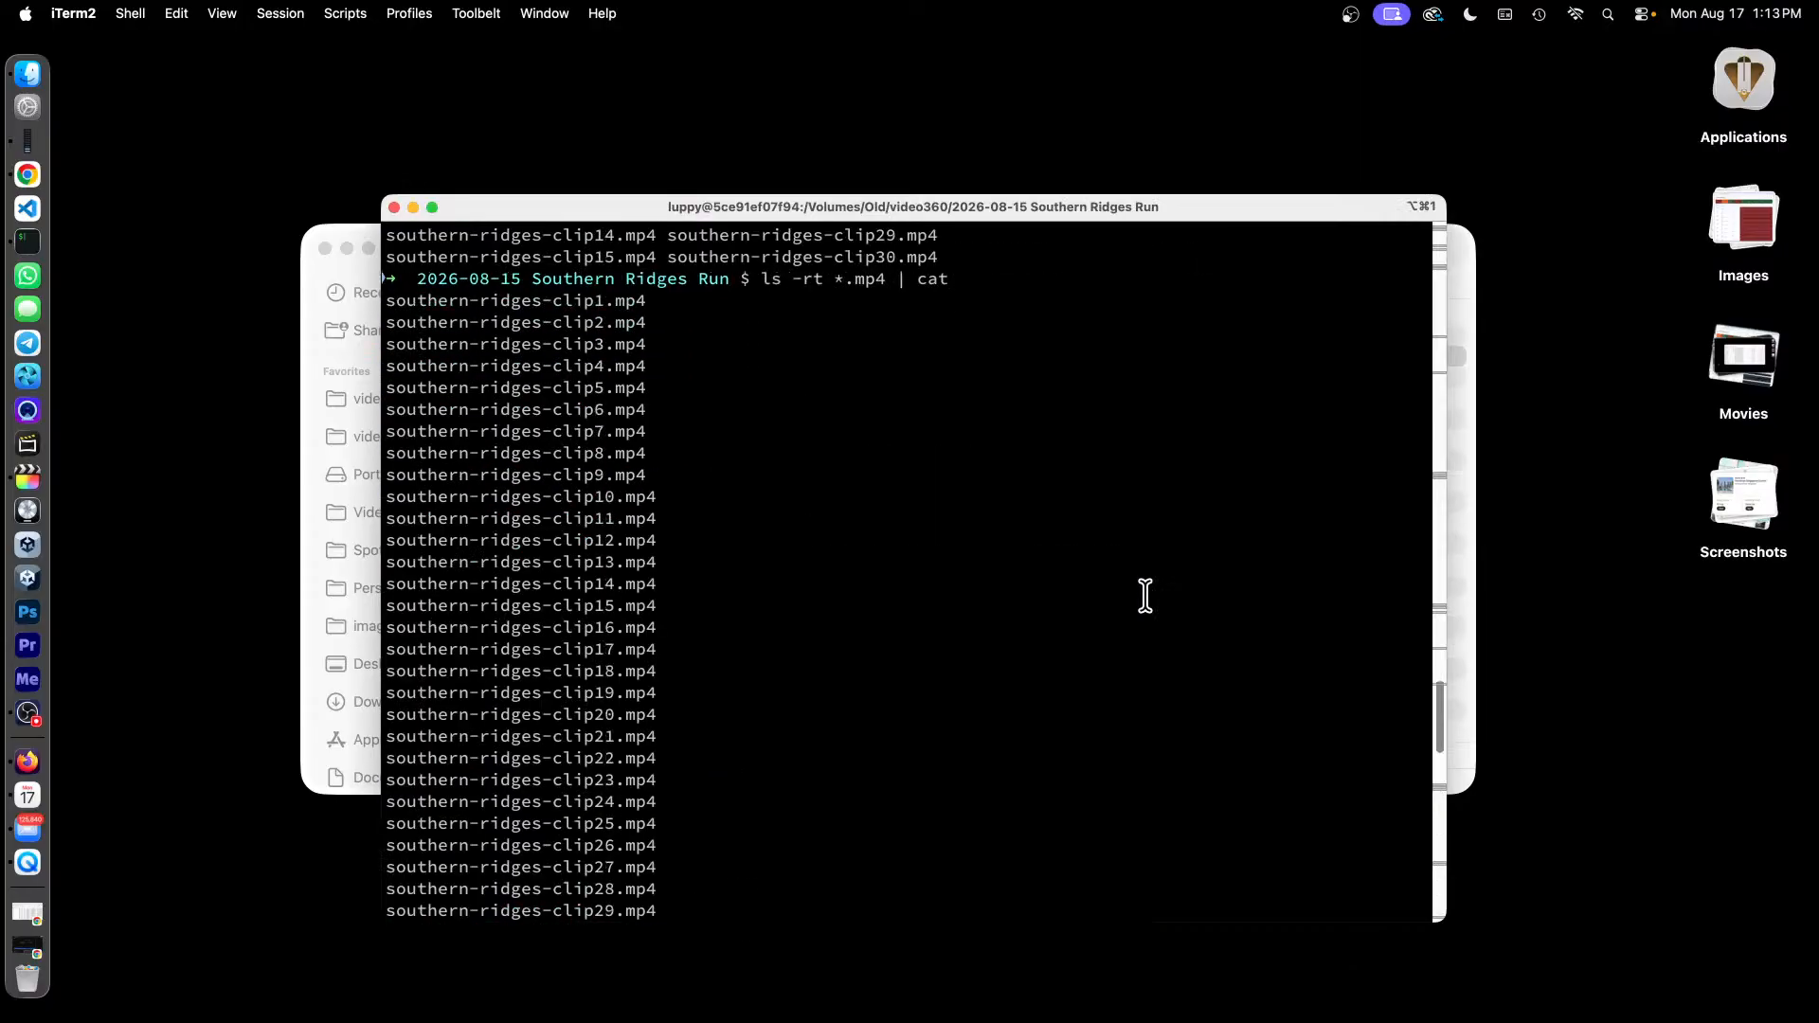
scroll(1146, 588, "down", 2)
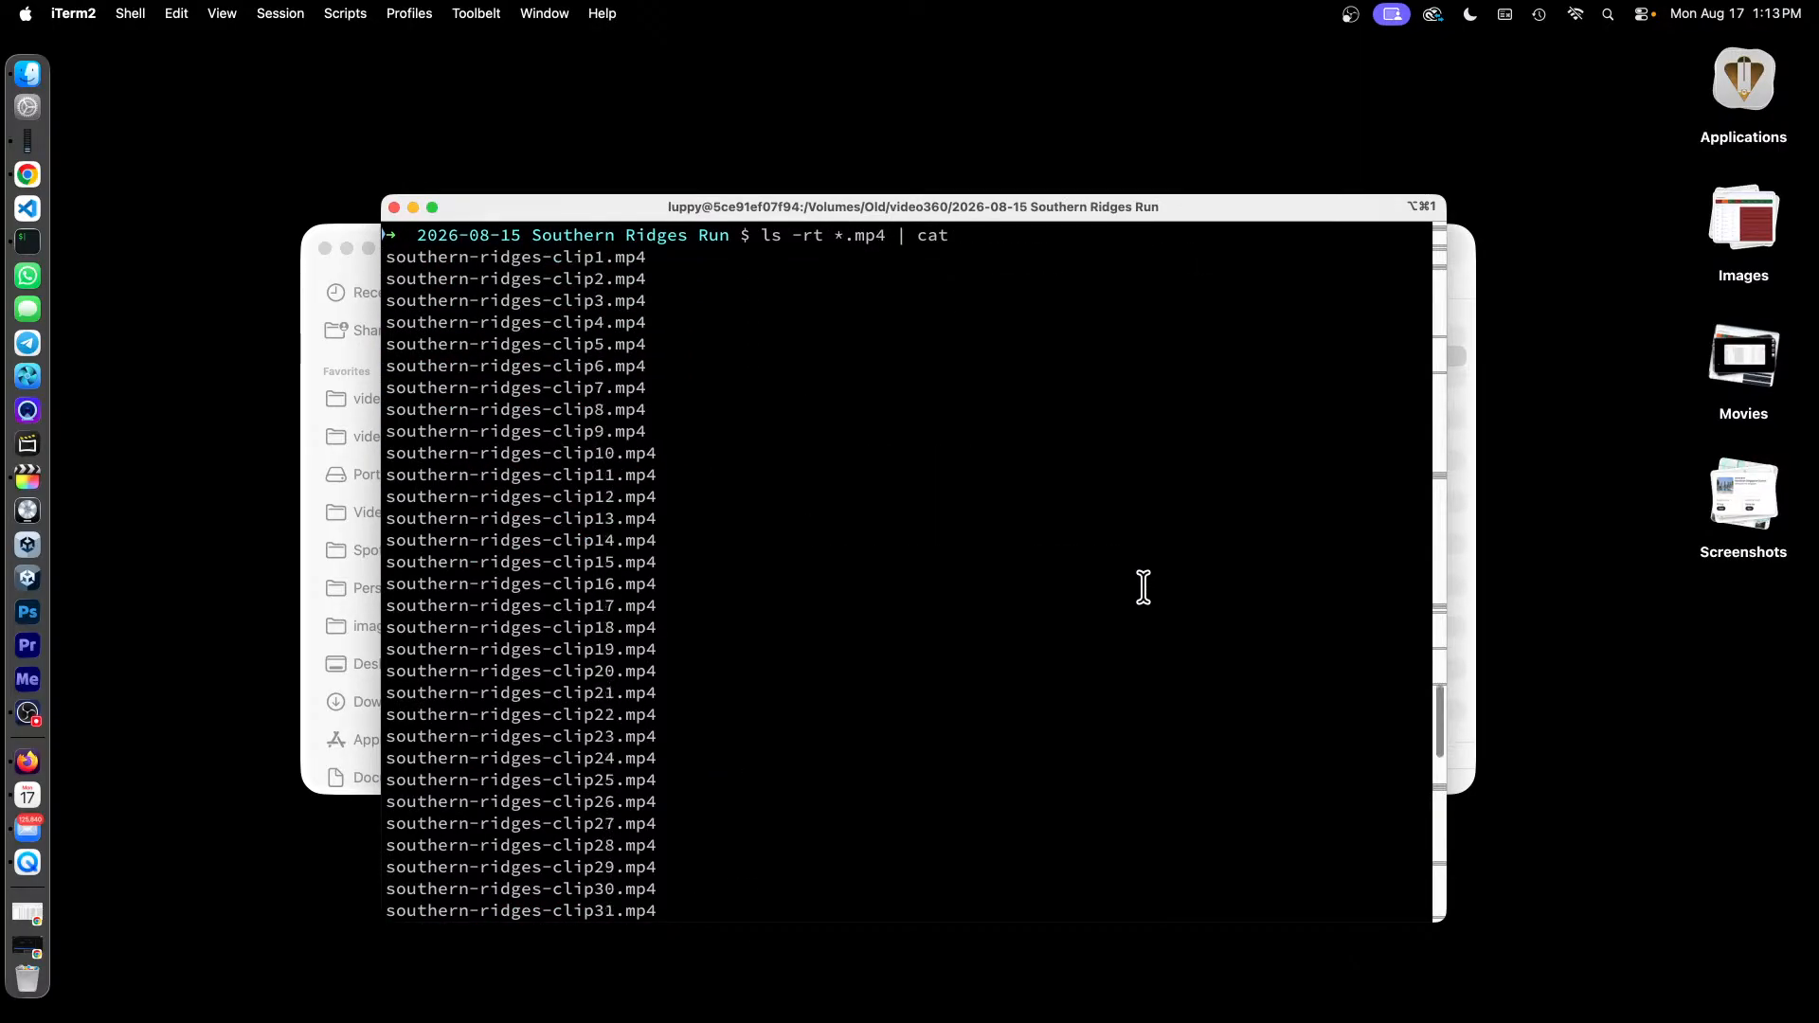
scroll(664, 322, "down", 2)
scroll(616, 305, "down", 10)
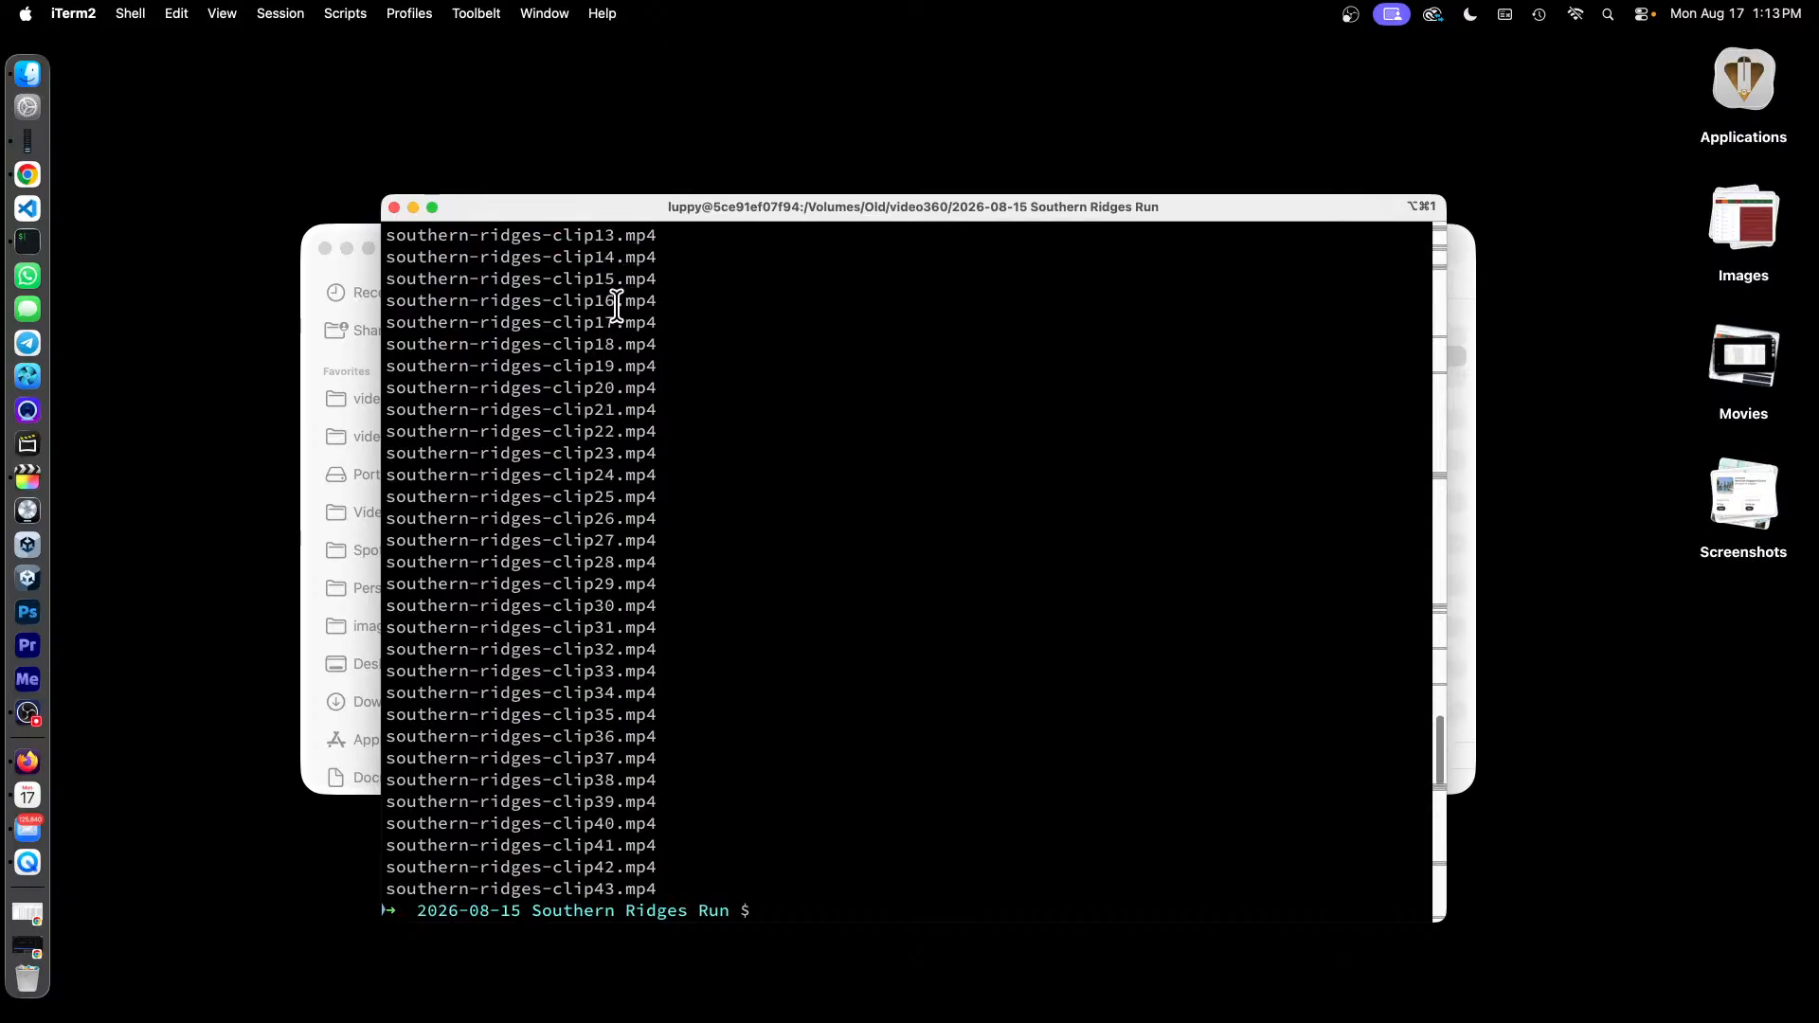
scroll(692, 644, "up", 15)
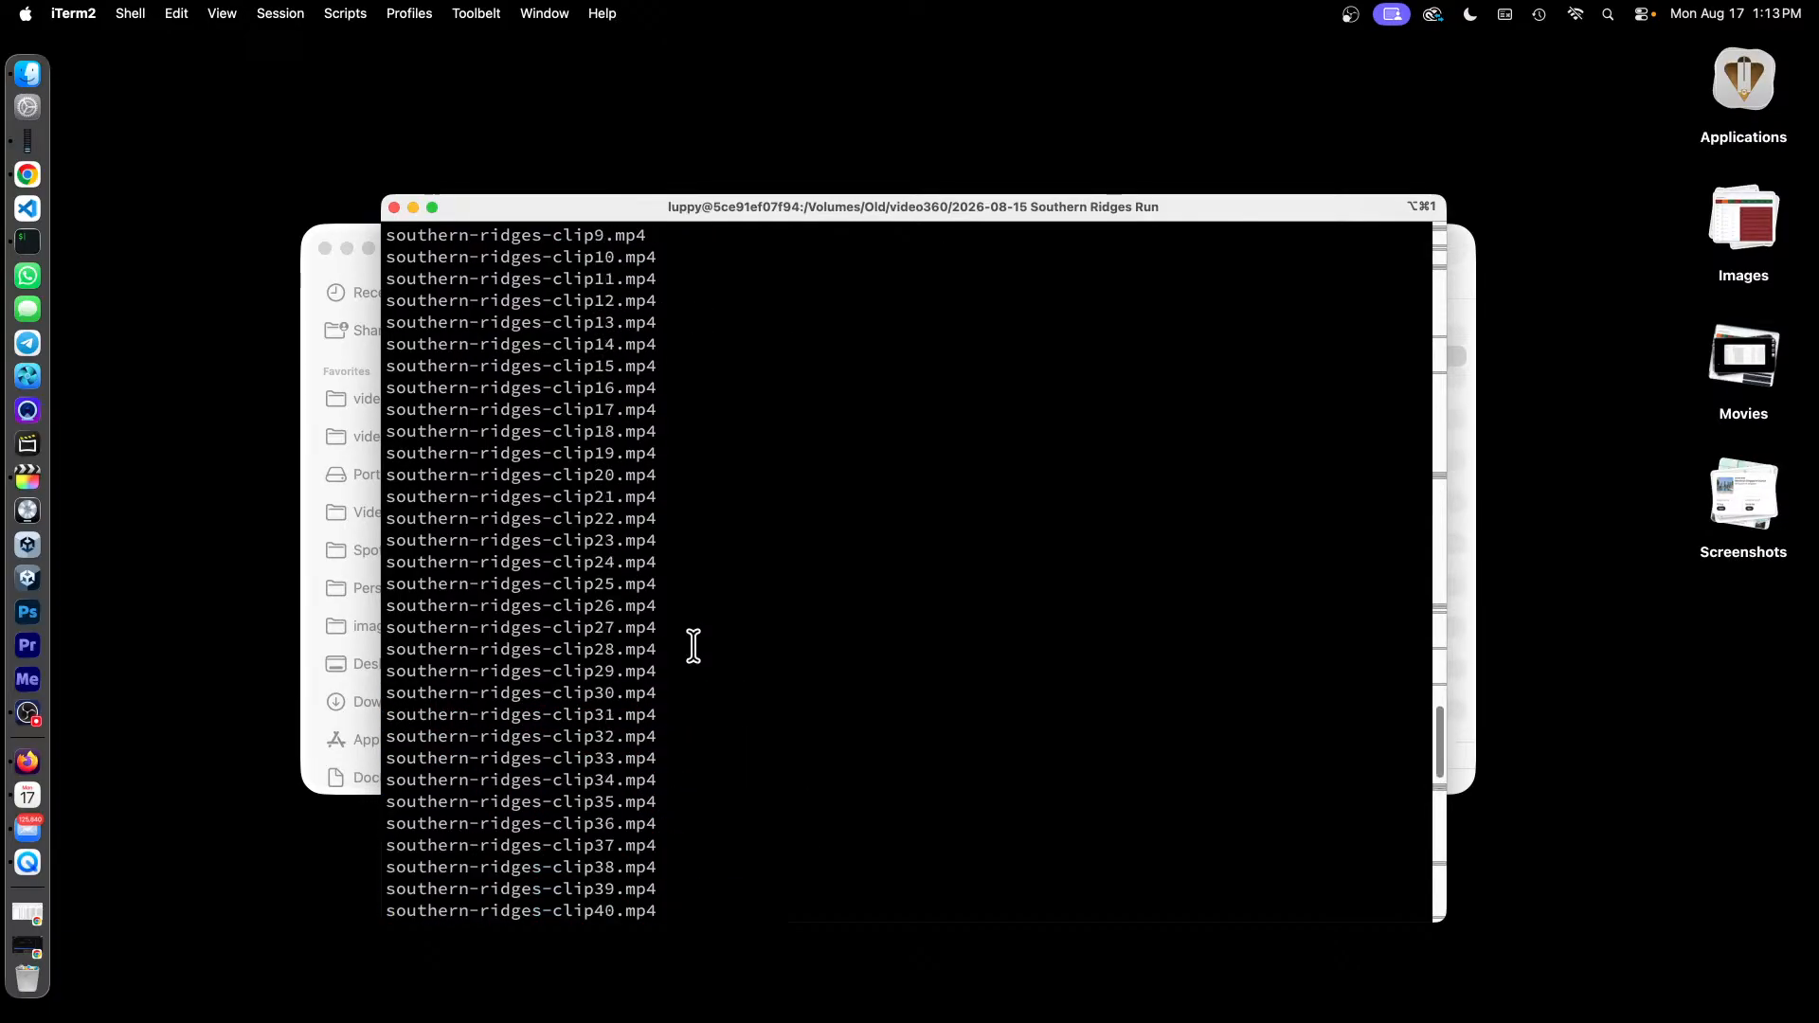
scroll(644, 666, "down", 7)
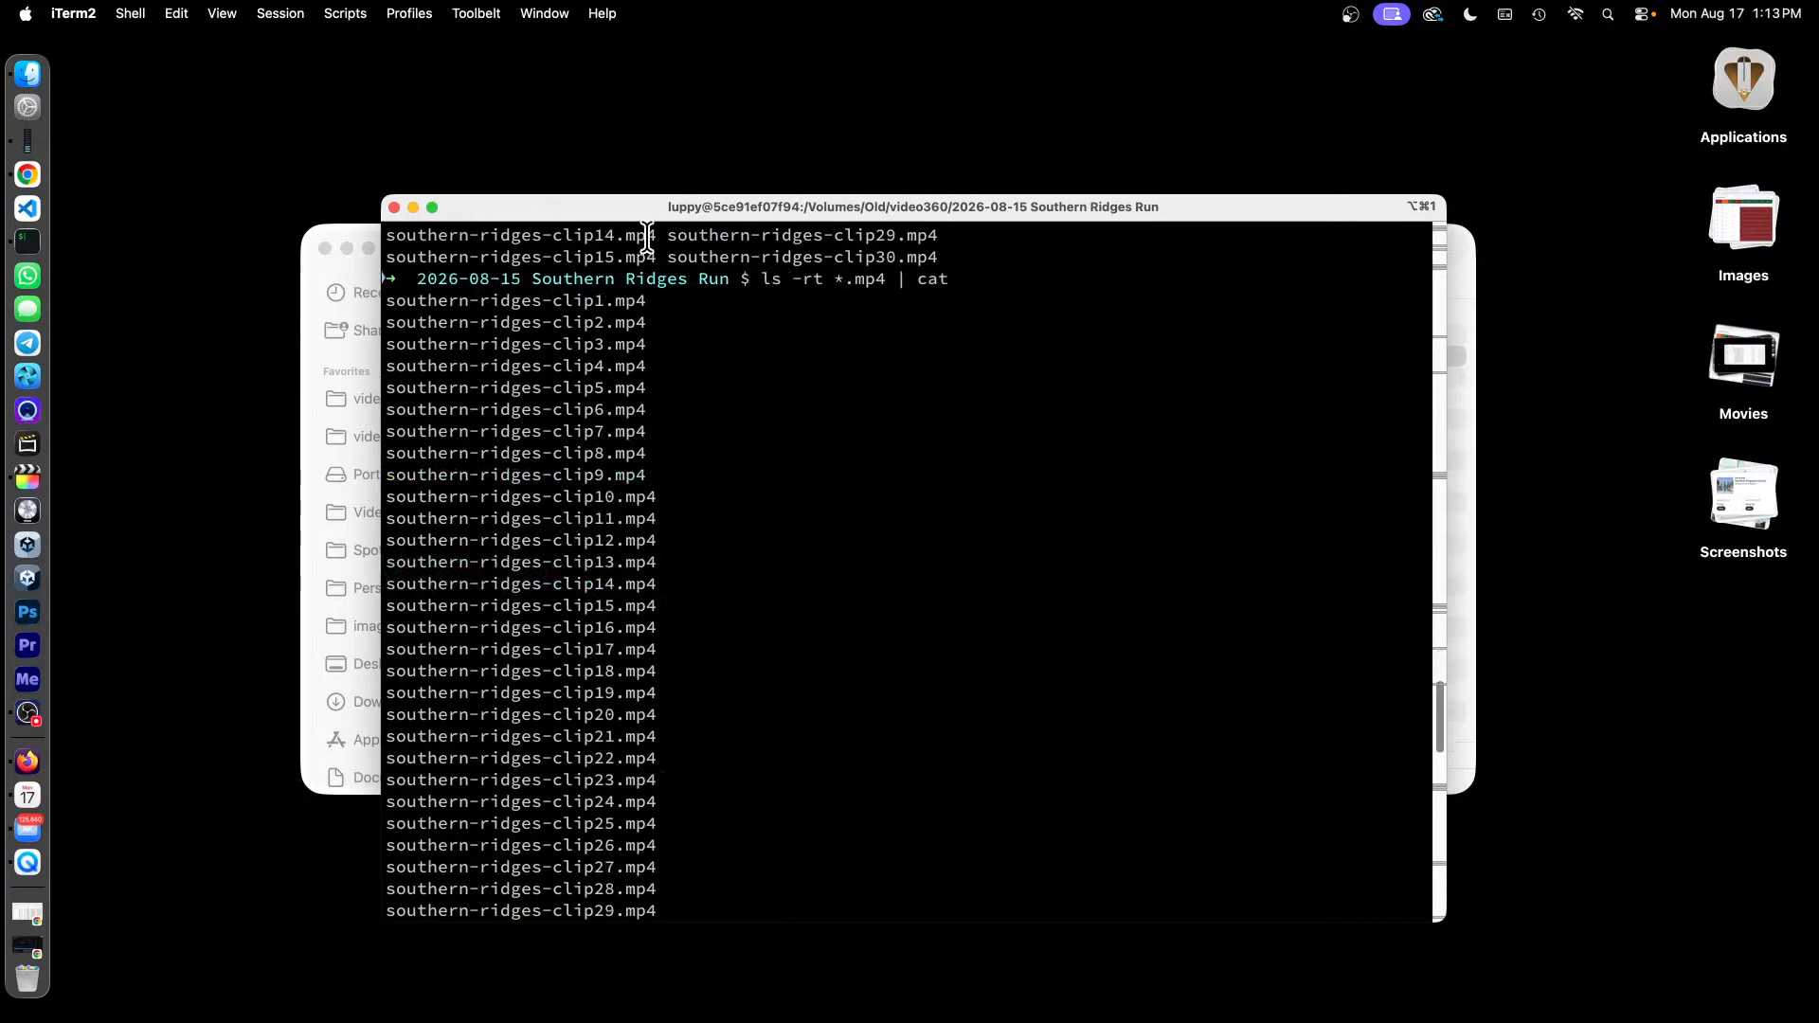
Switch to Finder, open the 2026-08-15 Southern Ridges Run folder on PortableSSD and examine the original VID .insv file names.
left_click(27, 73)
left_click(400, 474)
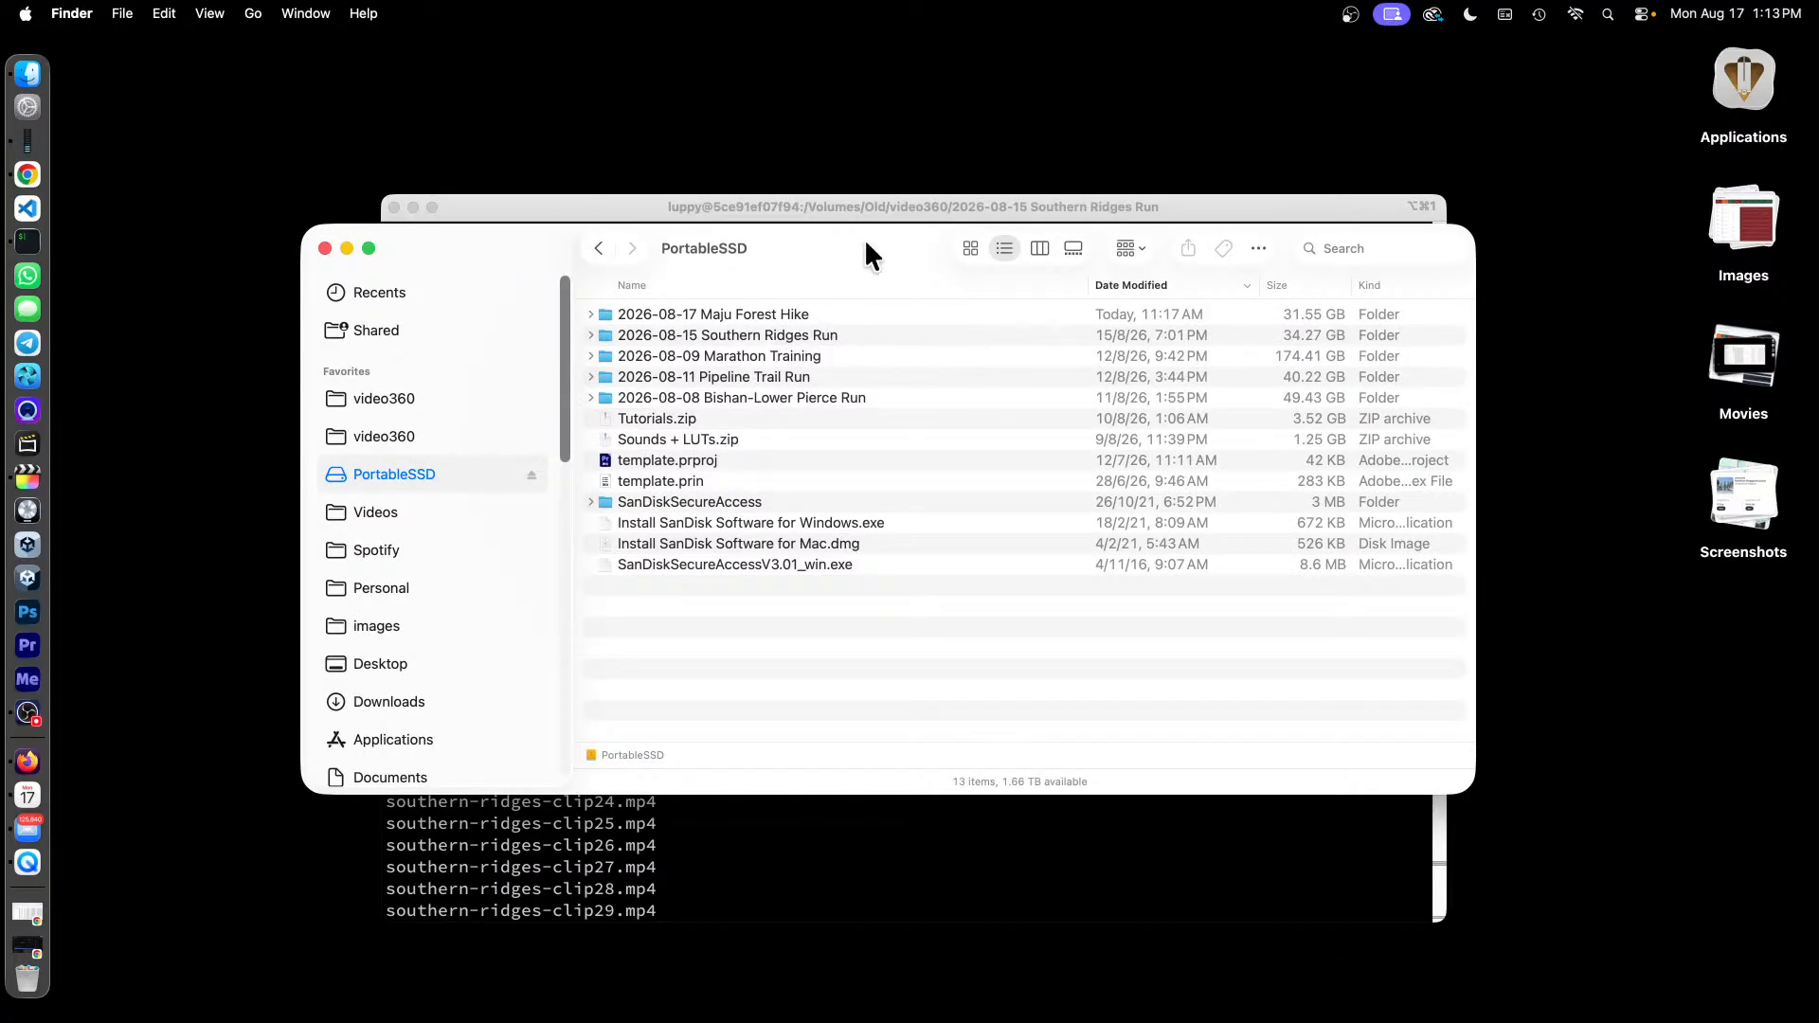
left_click_drag(866, 244, 685, 274)
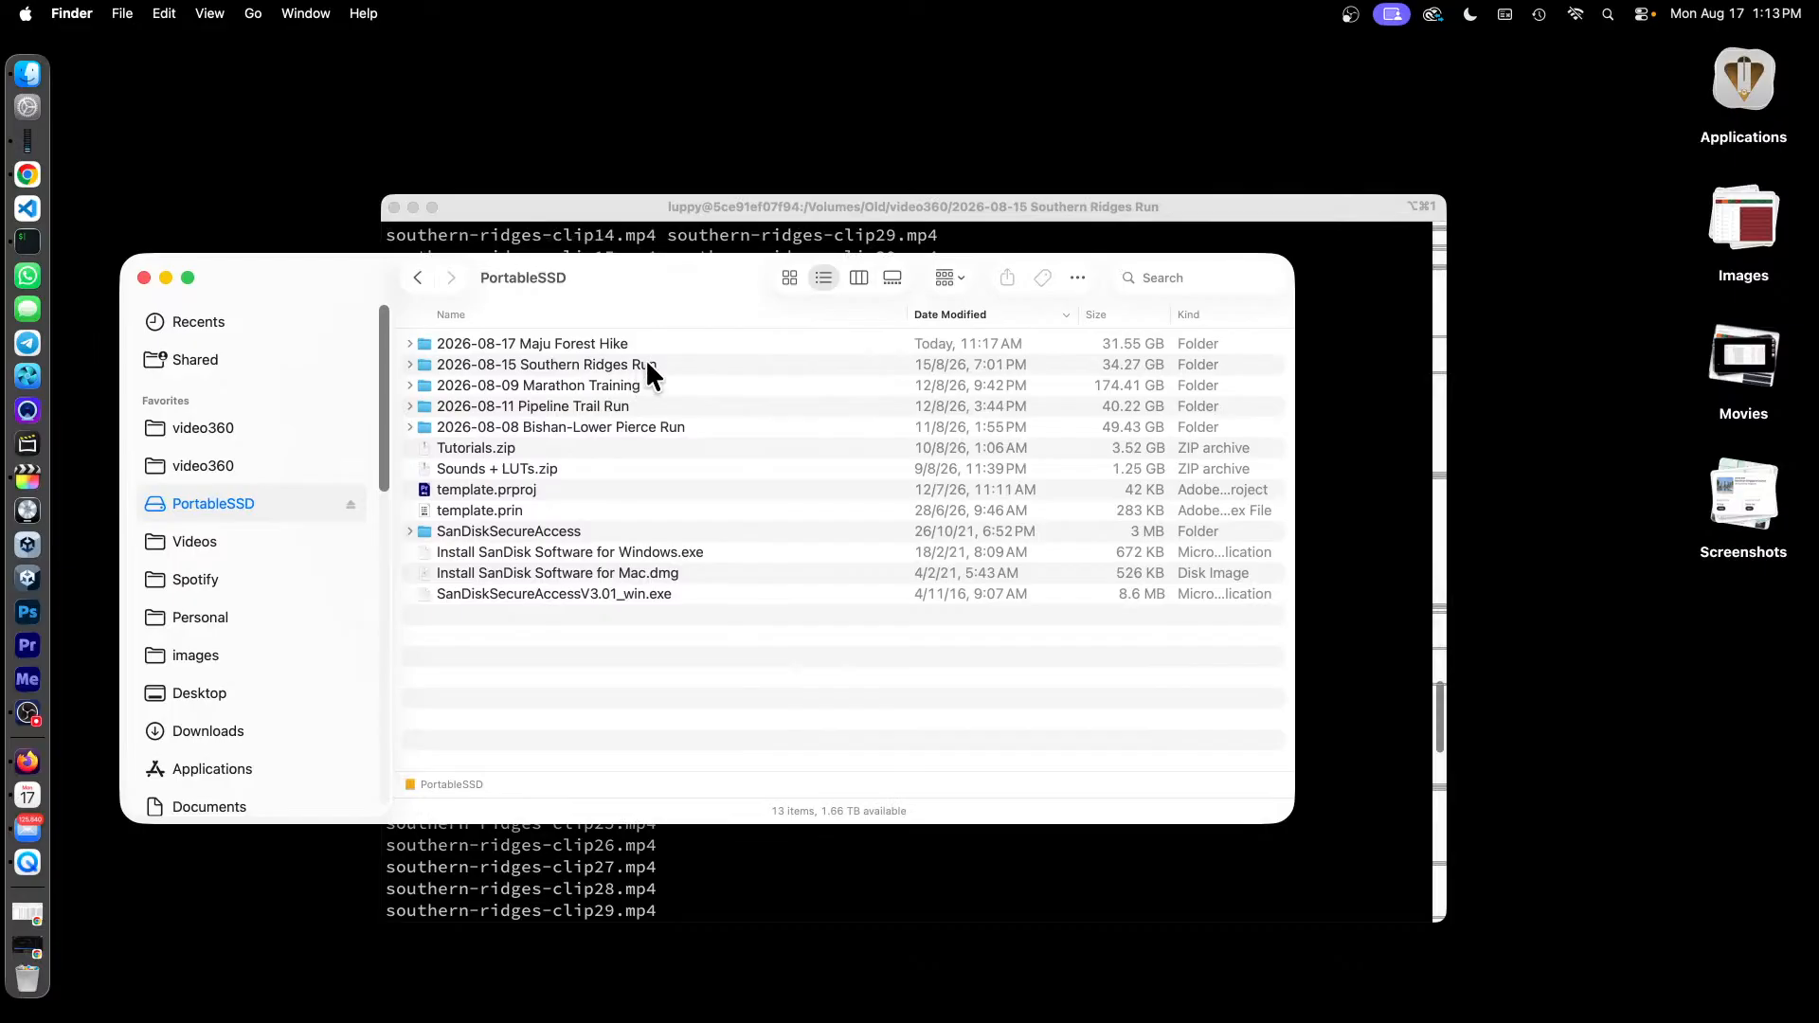
double_click(591, 363)
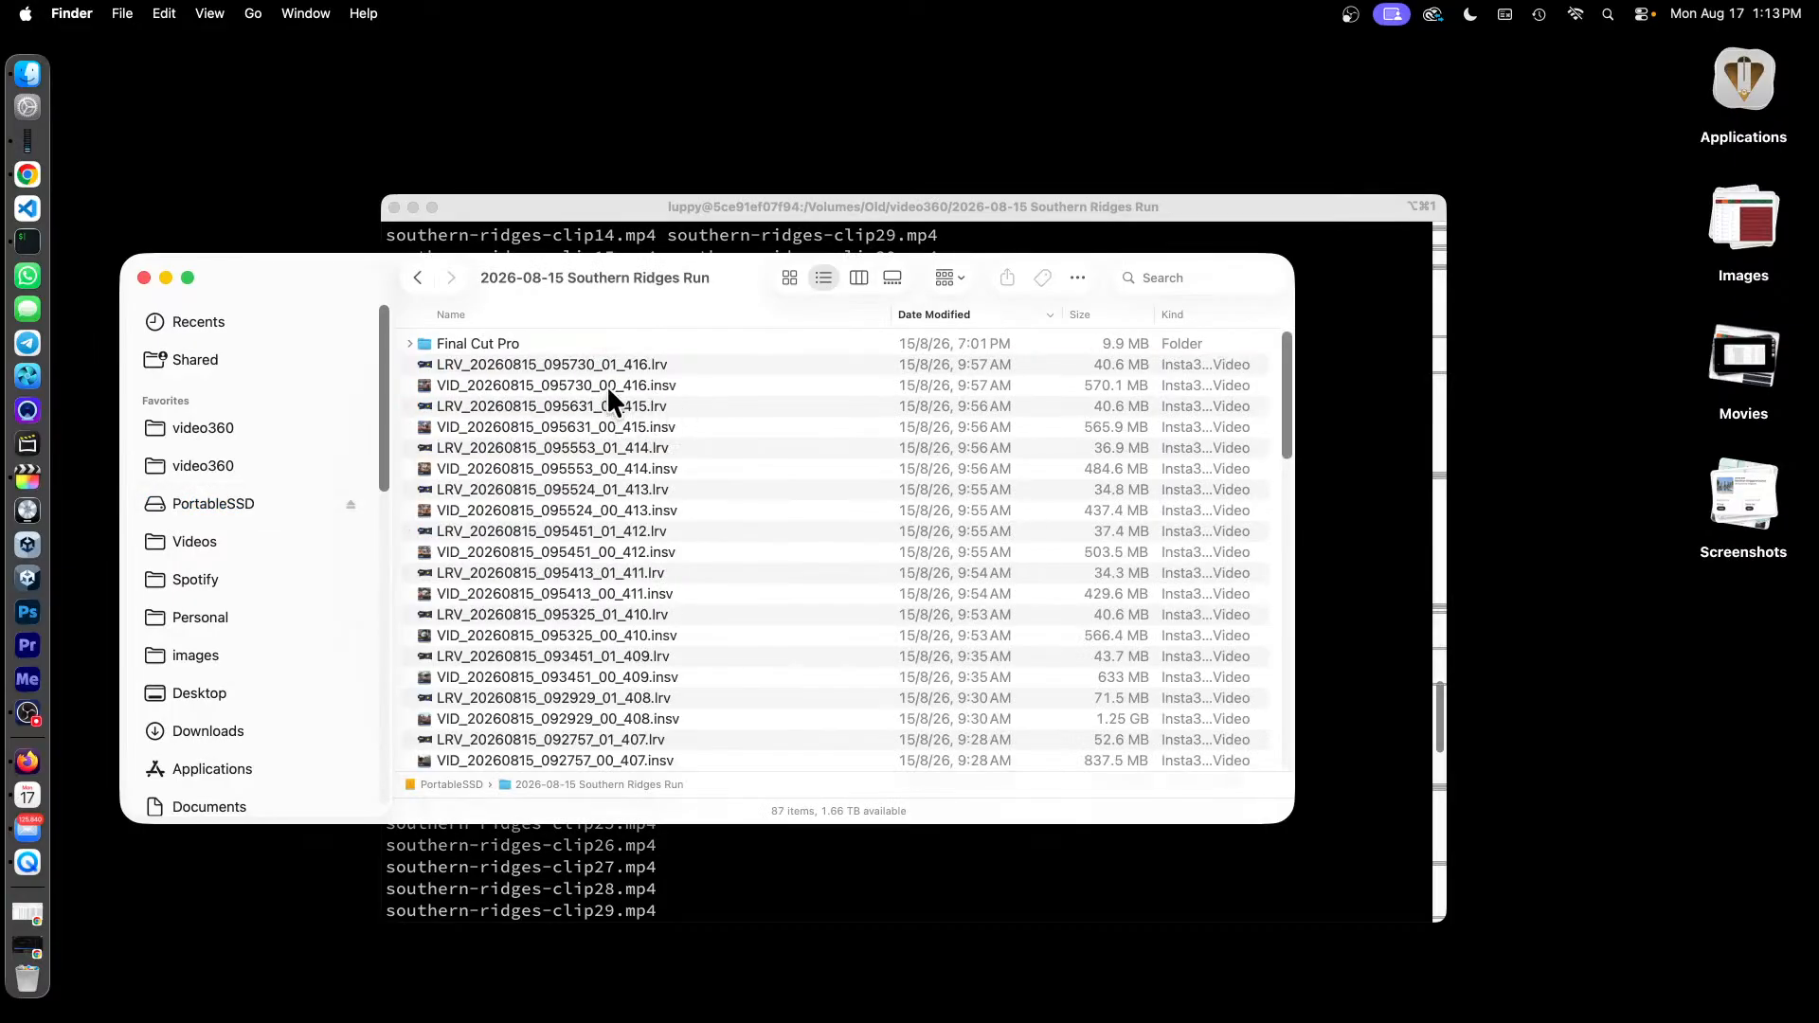
left_click(575, 384)
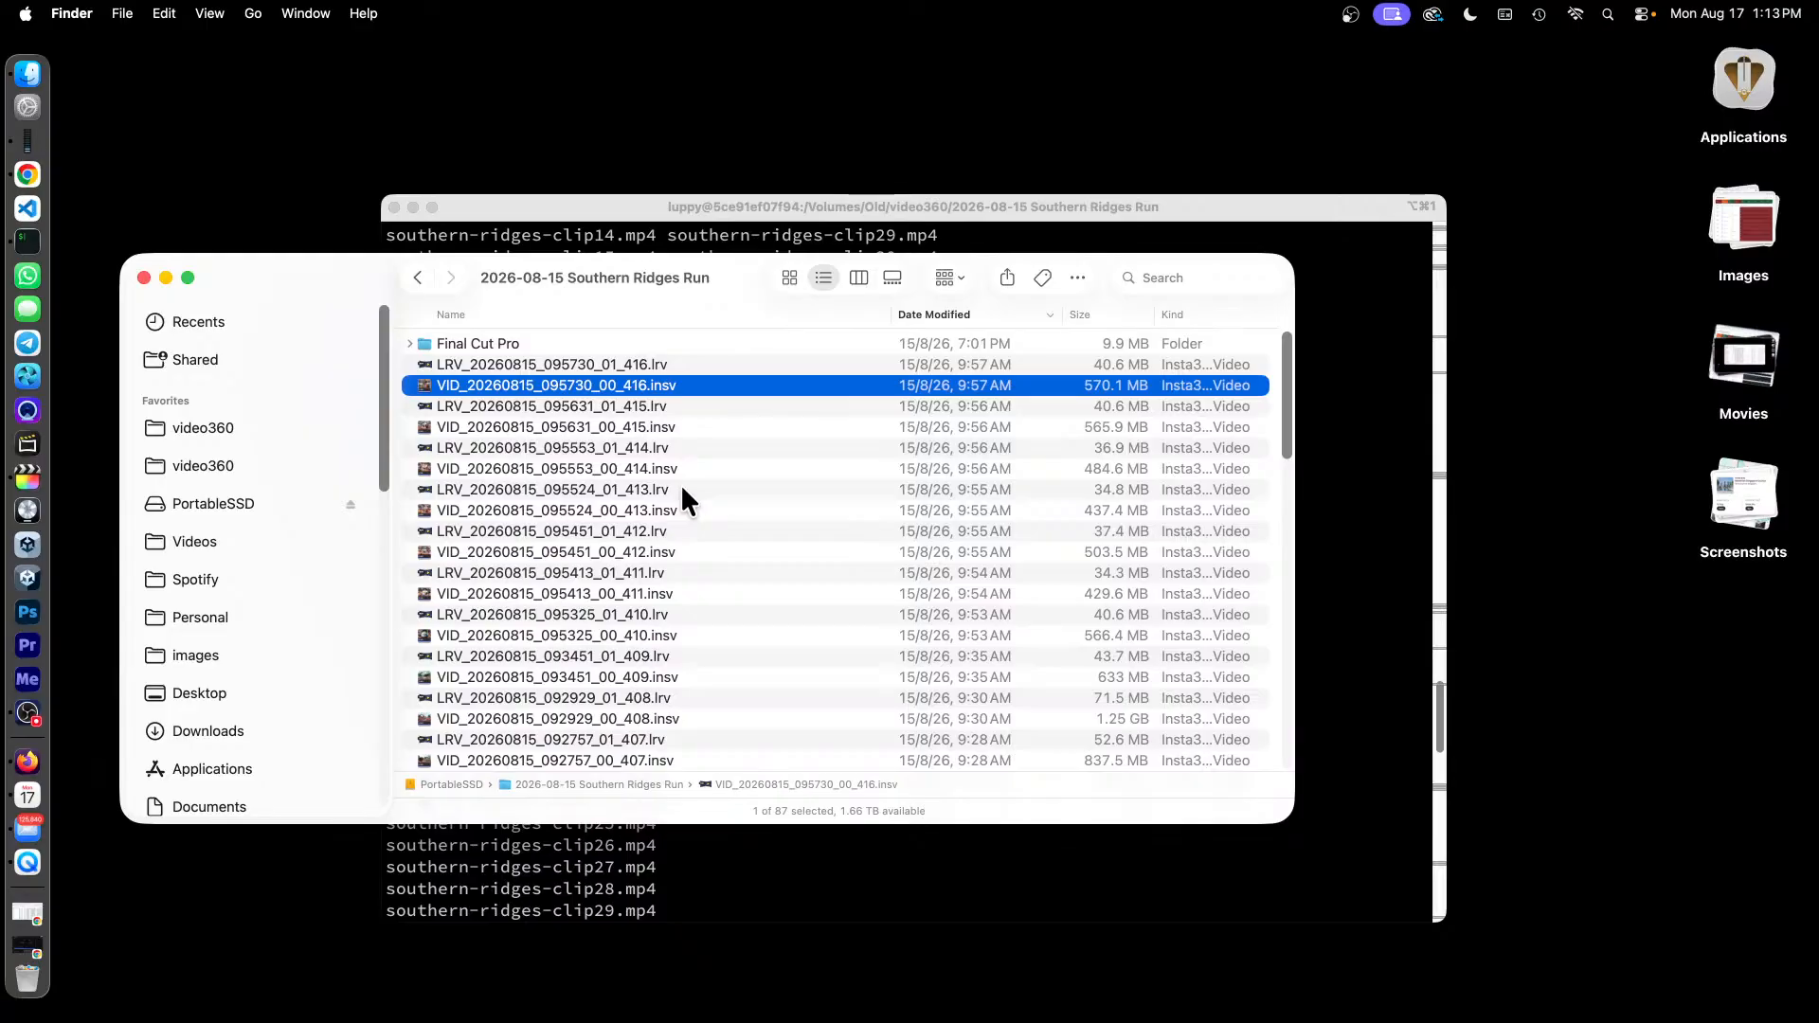
scroll(632, 474, "down", 20)
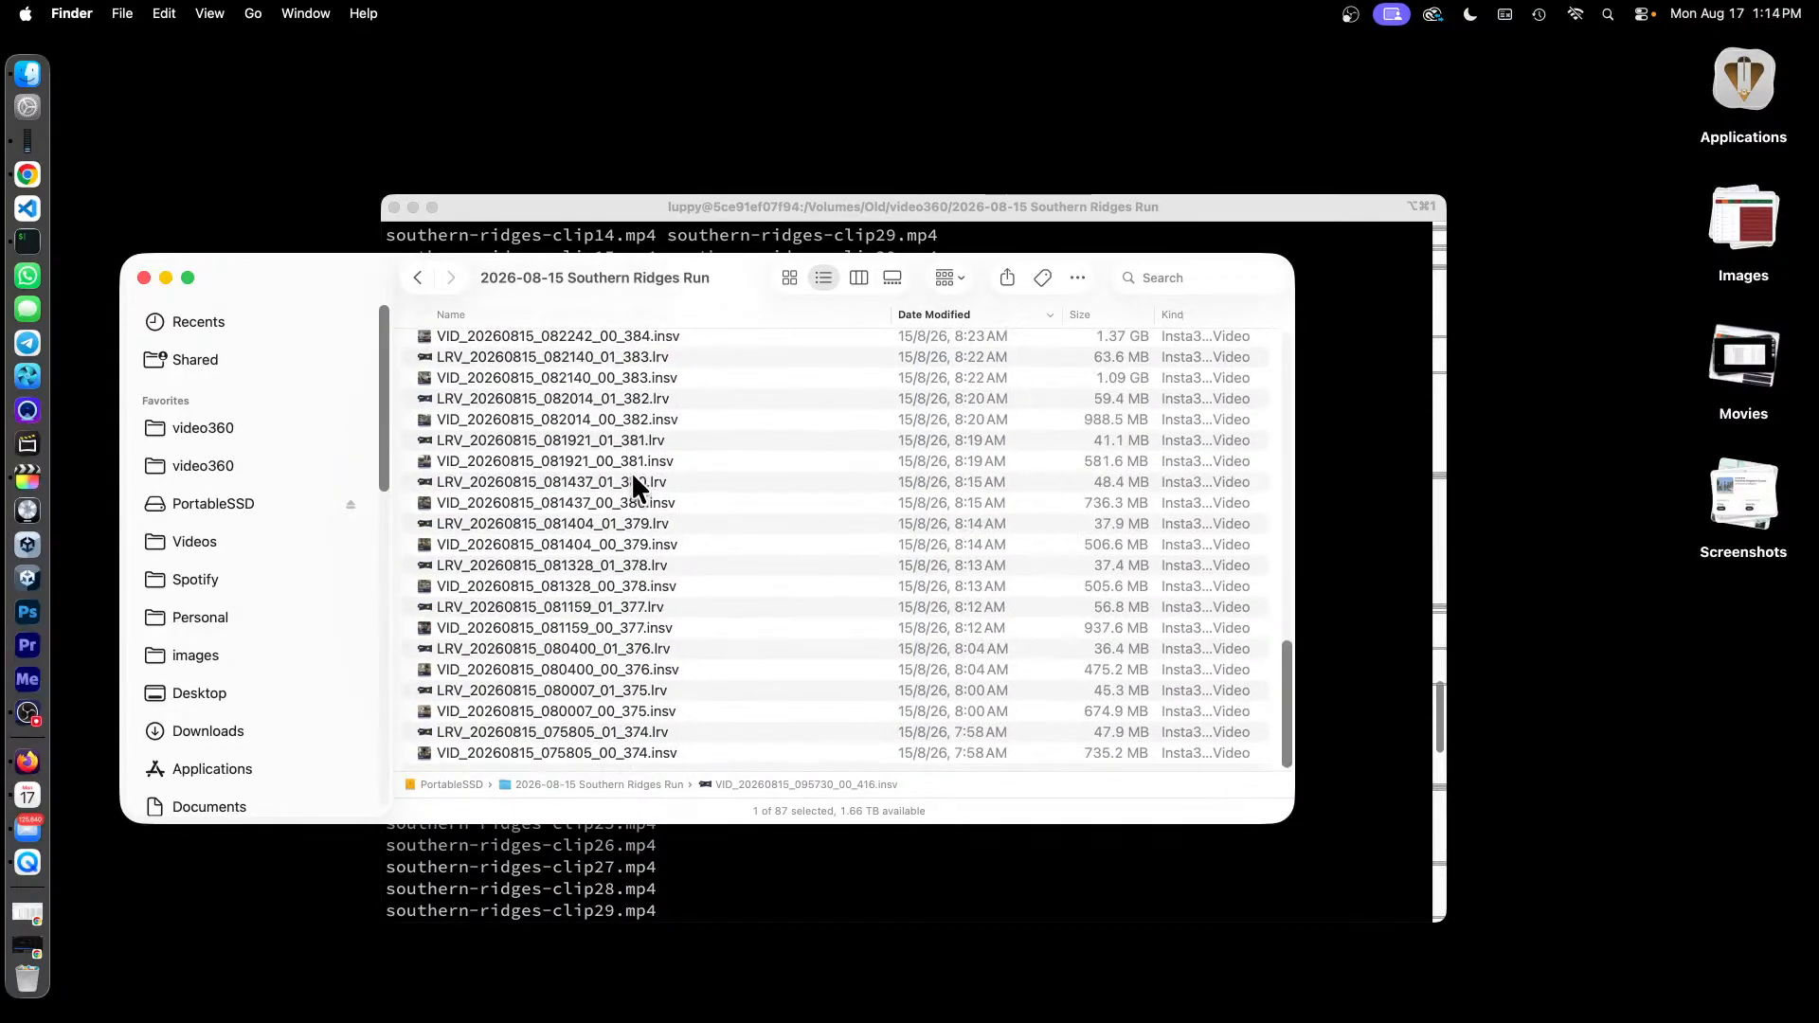
scroll(631, 474, "up", 20)
Open the 2026-08-15 Southern Ridges Run folder in video360 and look at the timestamped southern-ridges MP4 files.
left_click(190, 428)
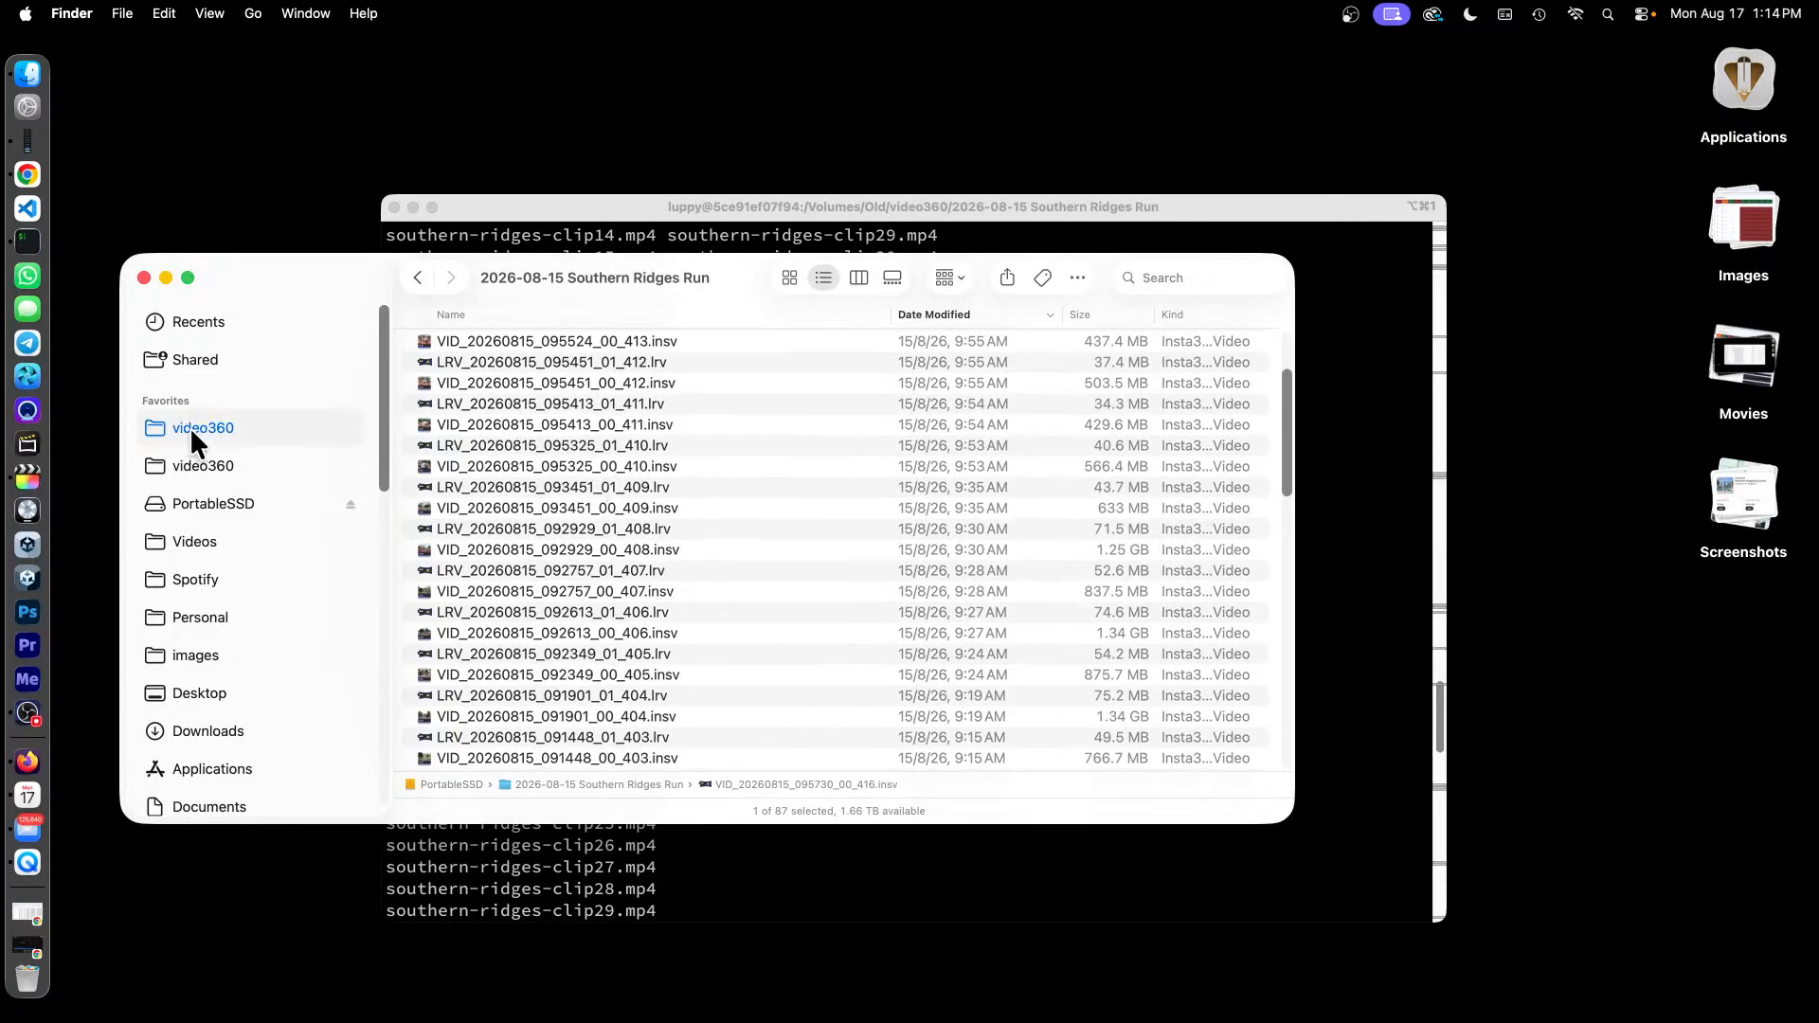
double_click(622, 362)
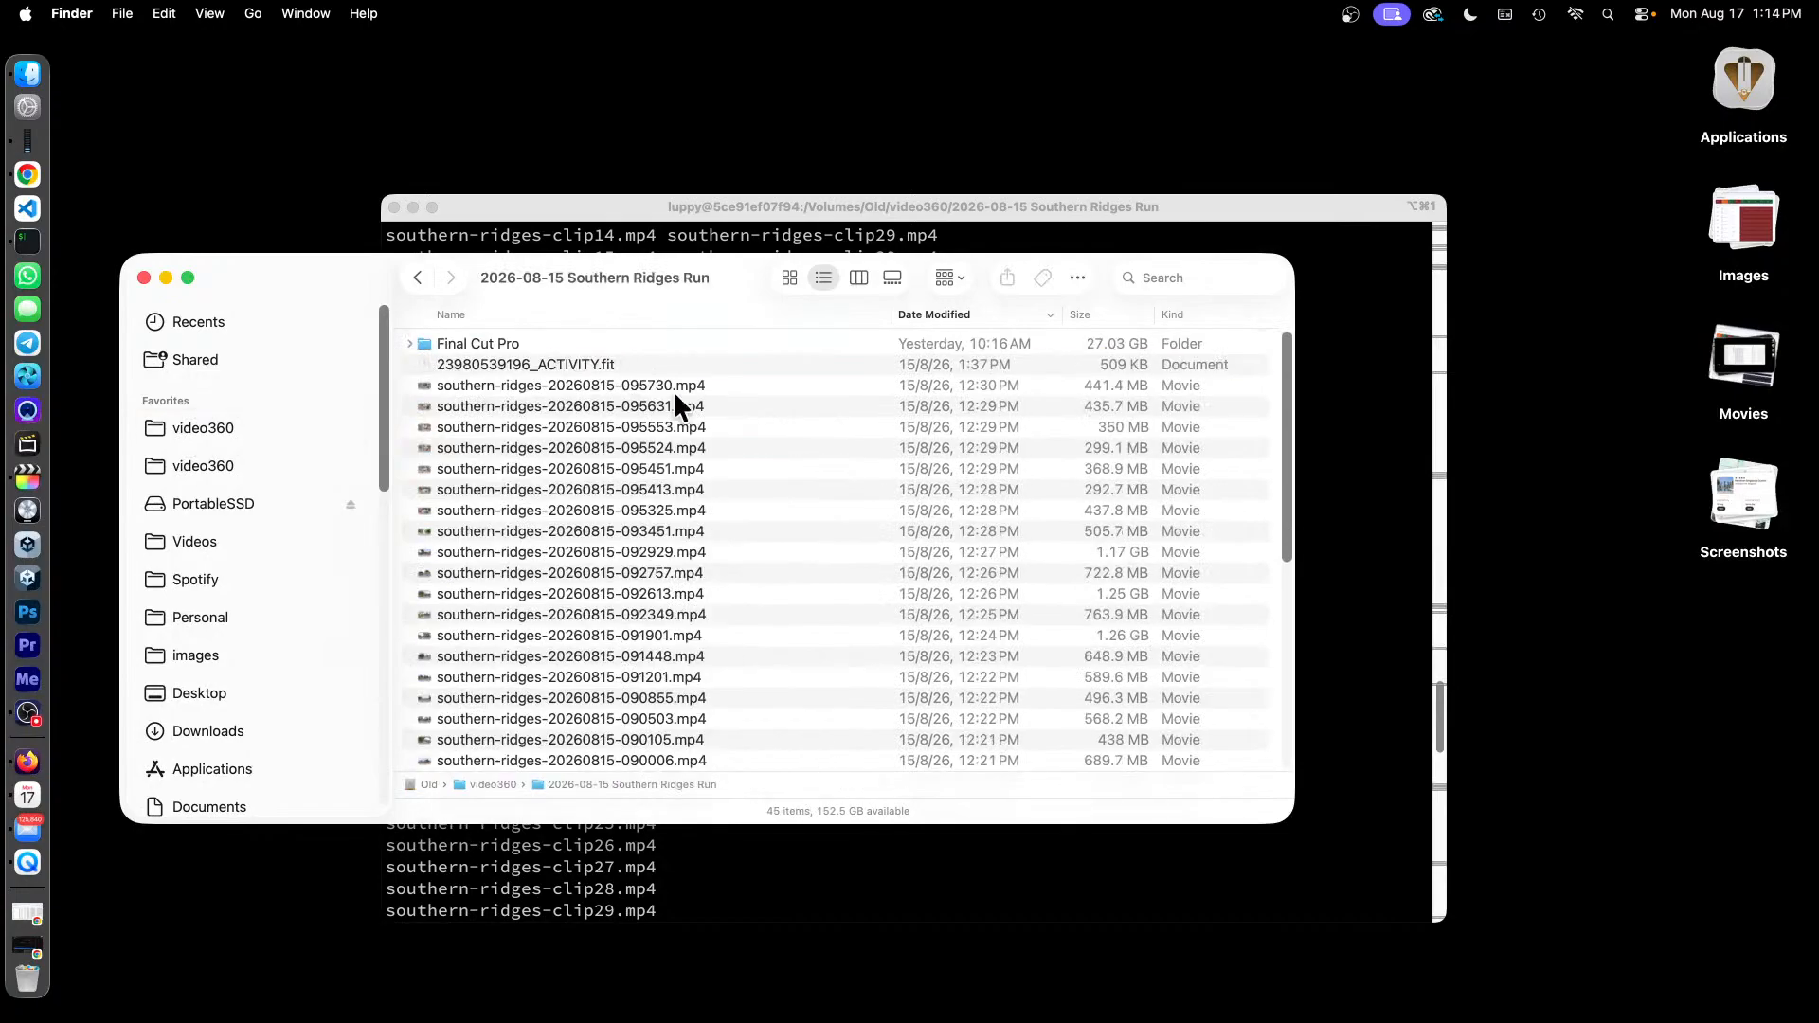
left_click(563, 362)
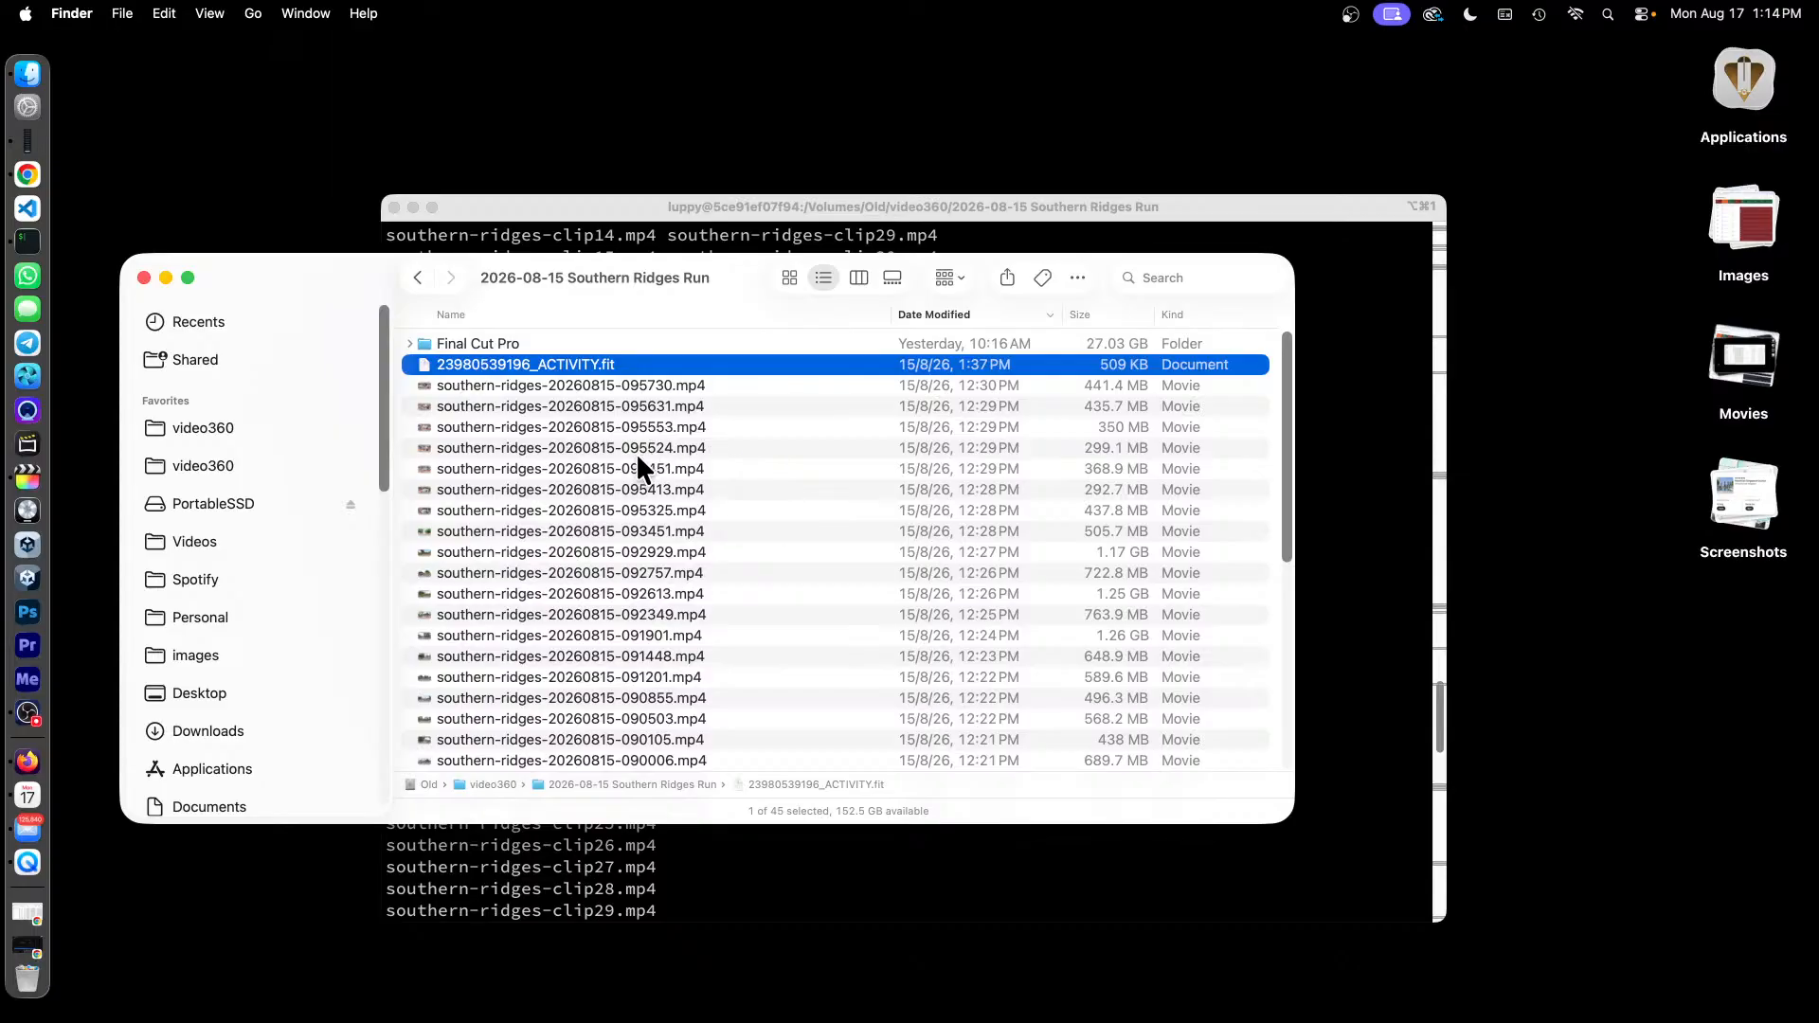
Return to iTerm2 and check the rest of the time-sorted clip listing down to southern-ridges-clip43.mp4.
left_click(652, 218)
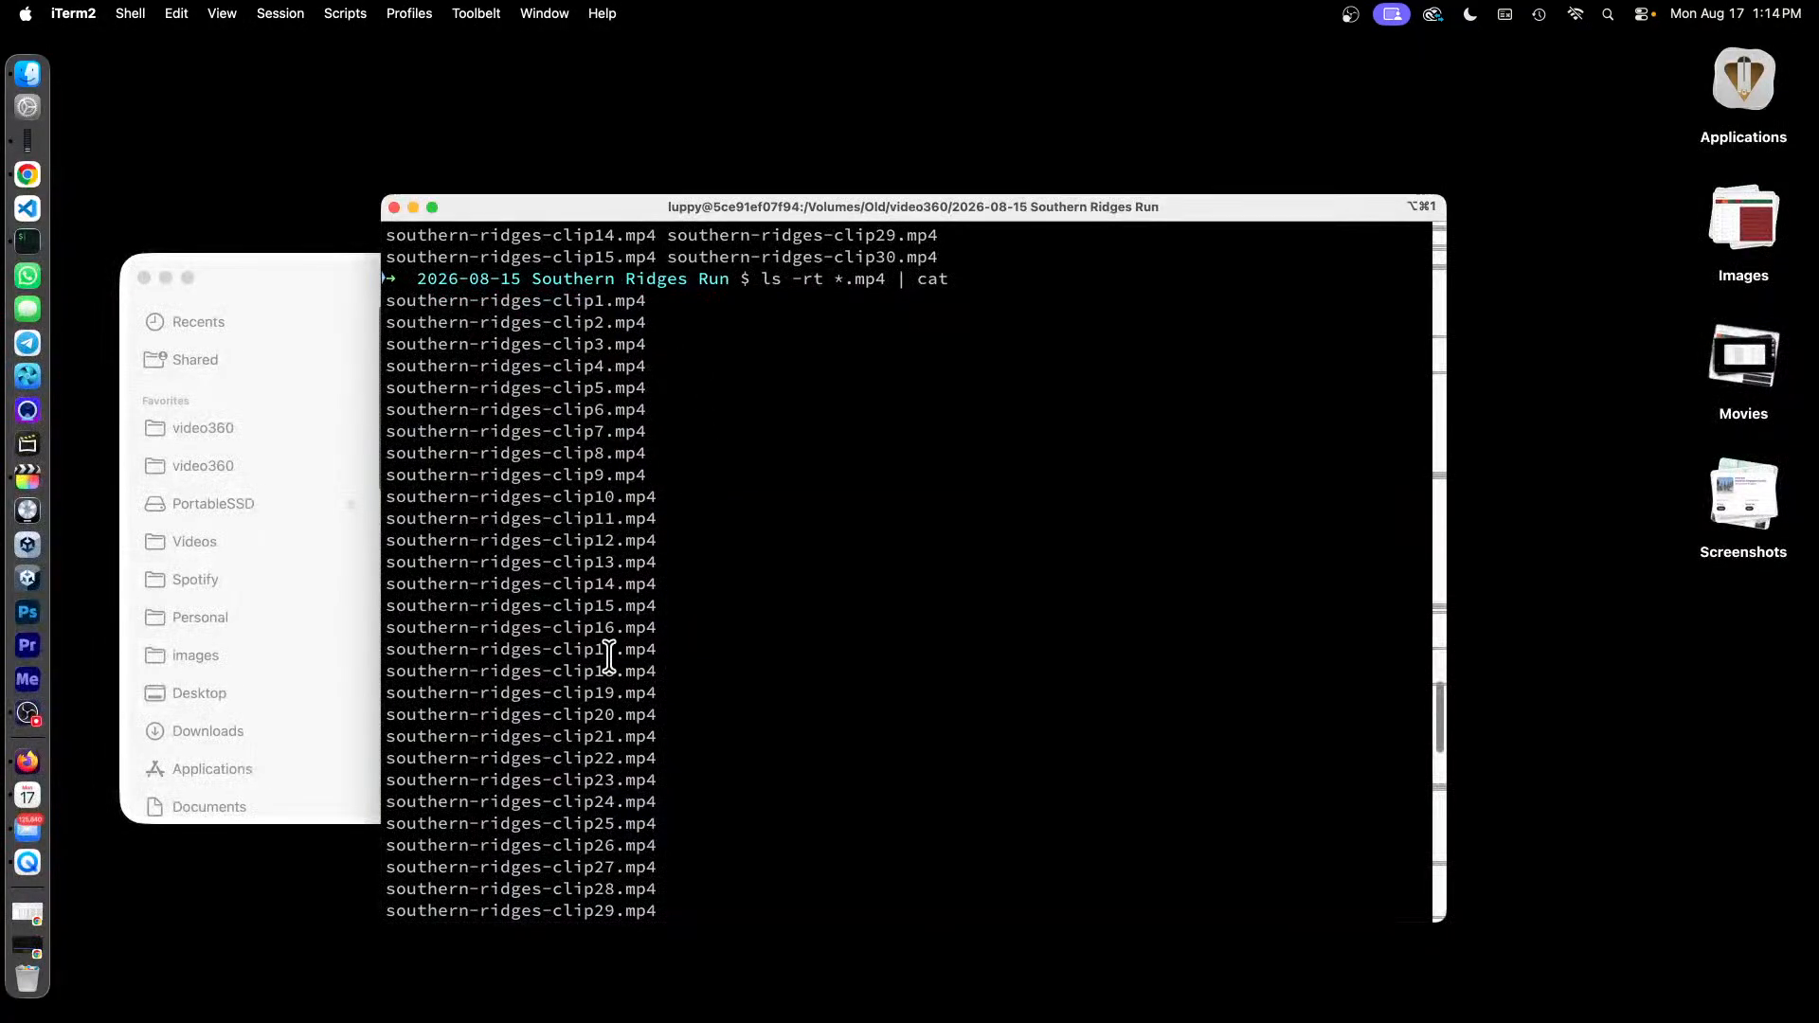
scroll(622, 774, "down", 2)
scroll(621, 773, "down", 6)
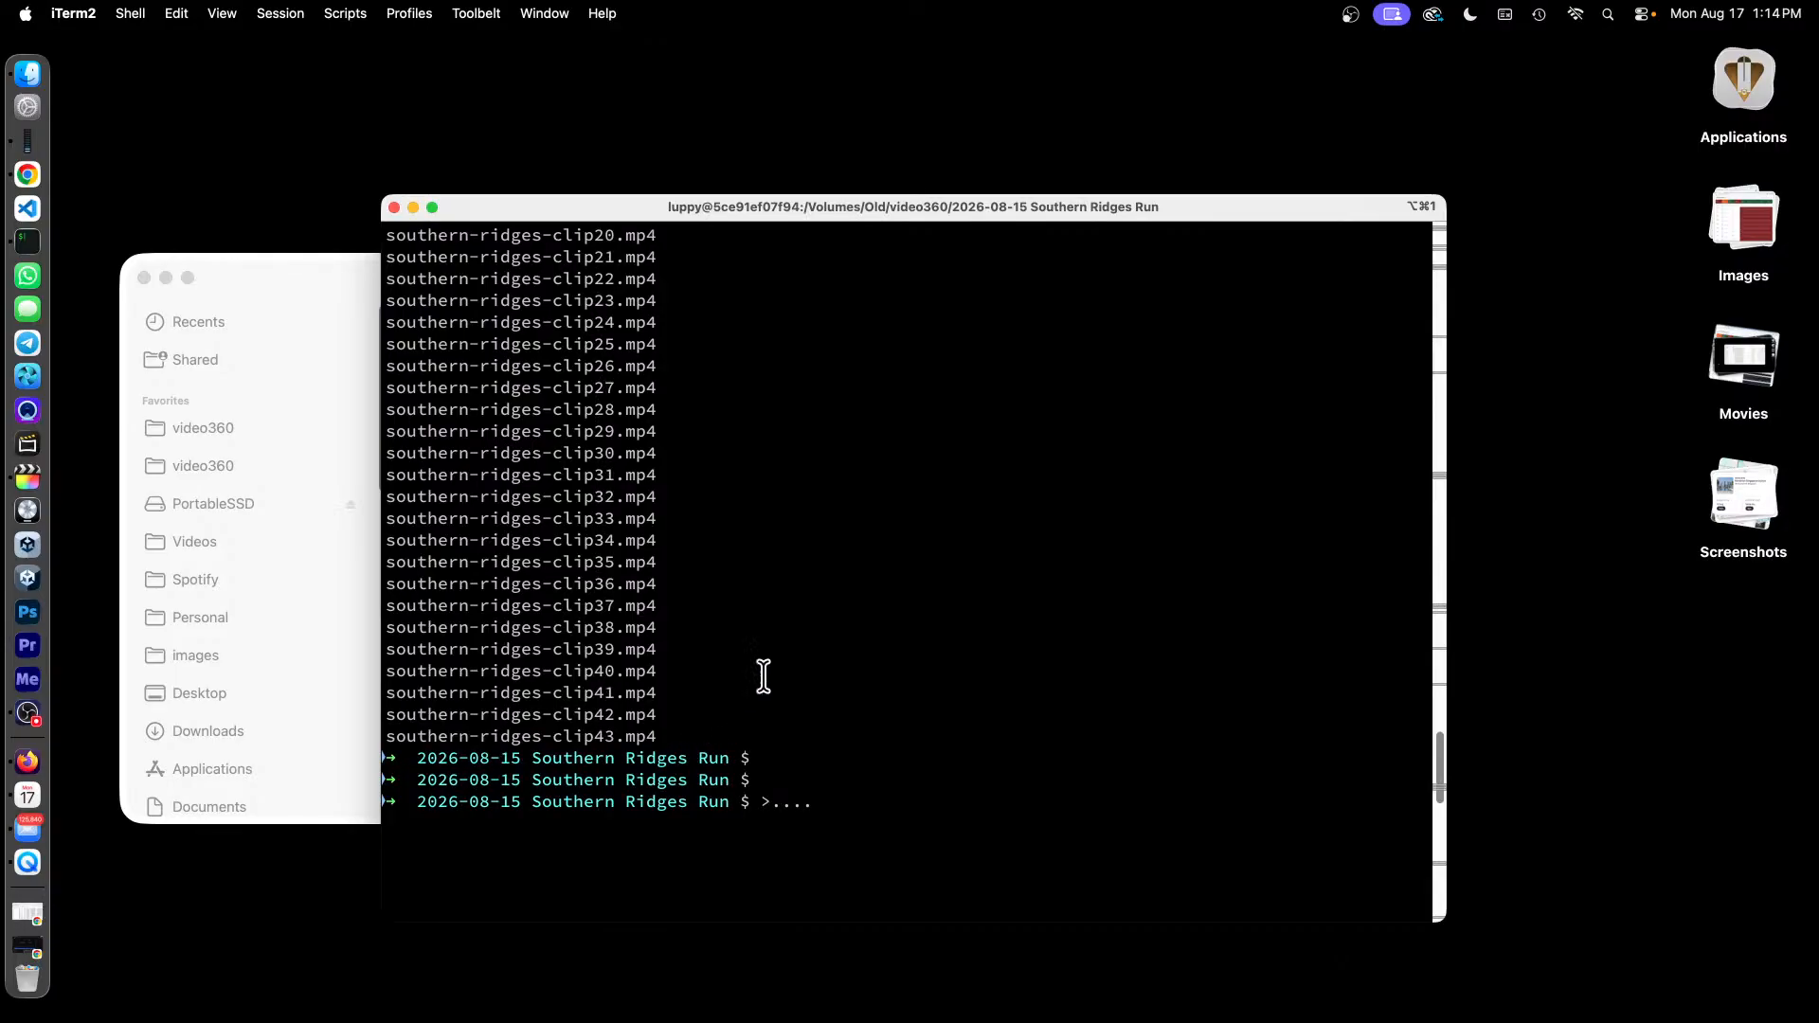
Switch to the Rename Insta360 files spreadsheet and split cell A1 of the Southern Ridges sheet into columns with the custom separator _.
left_click(27, 913)
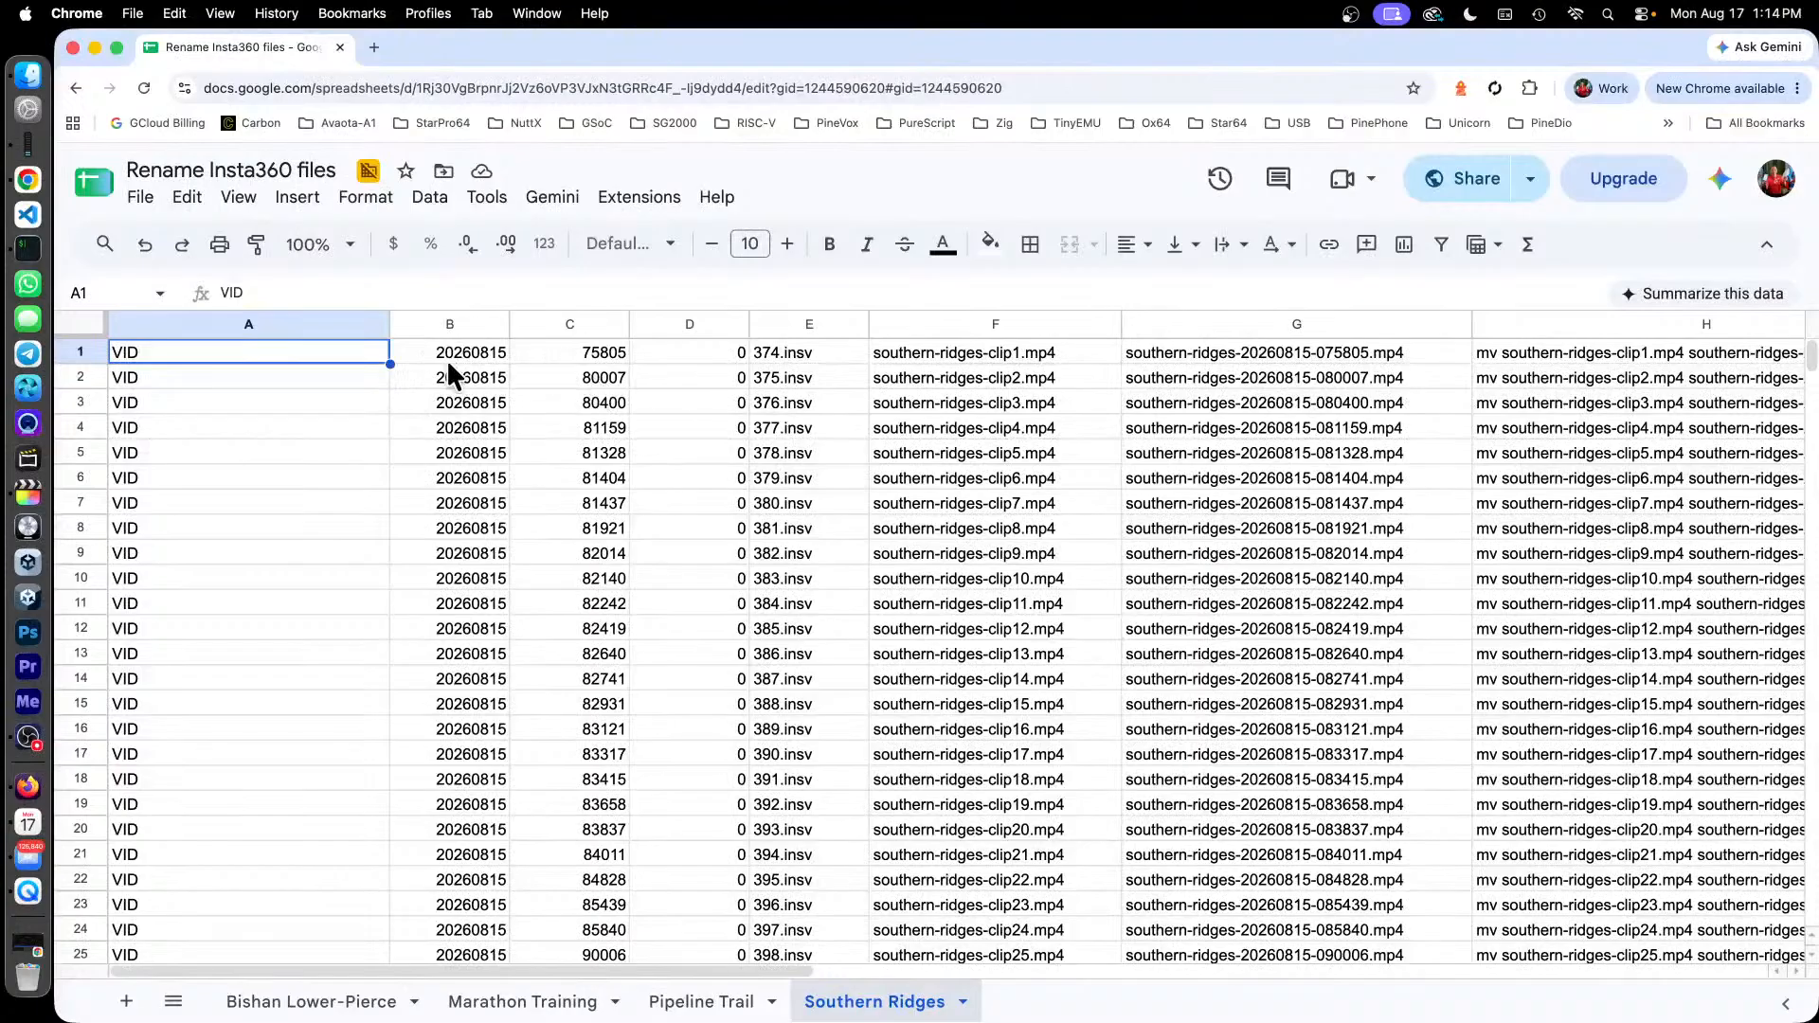
left_click(487, 196)
mouse_move(430, 196)
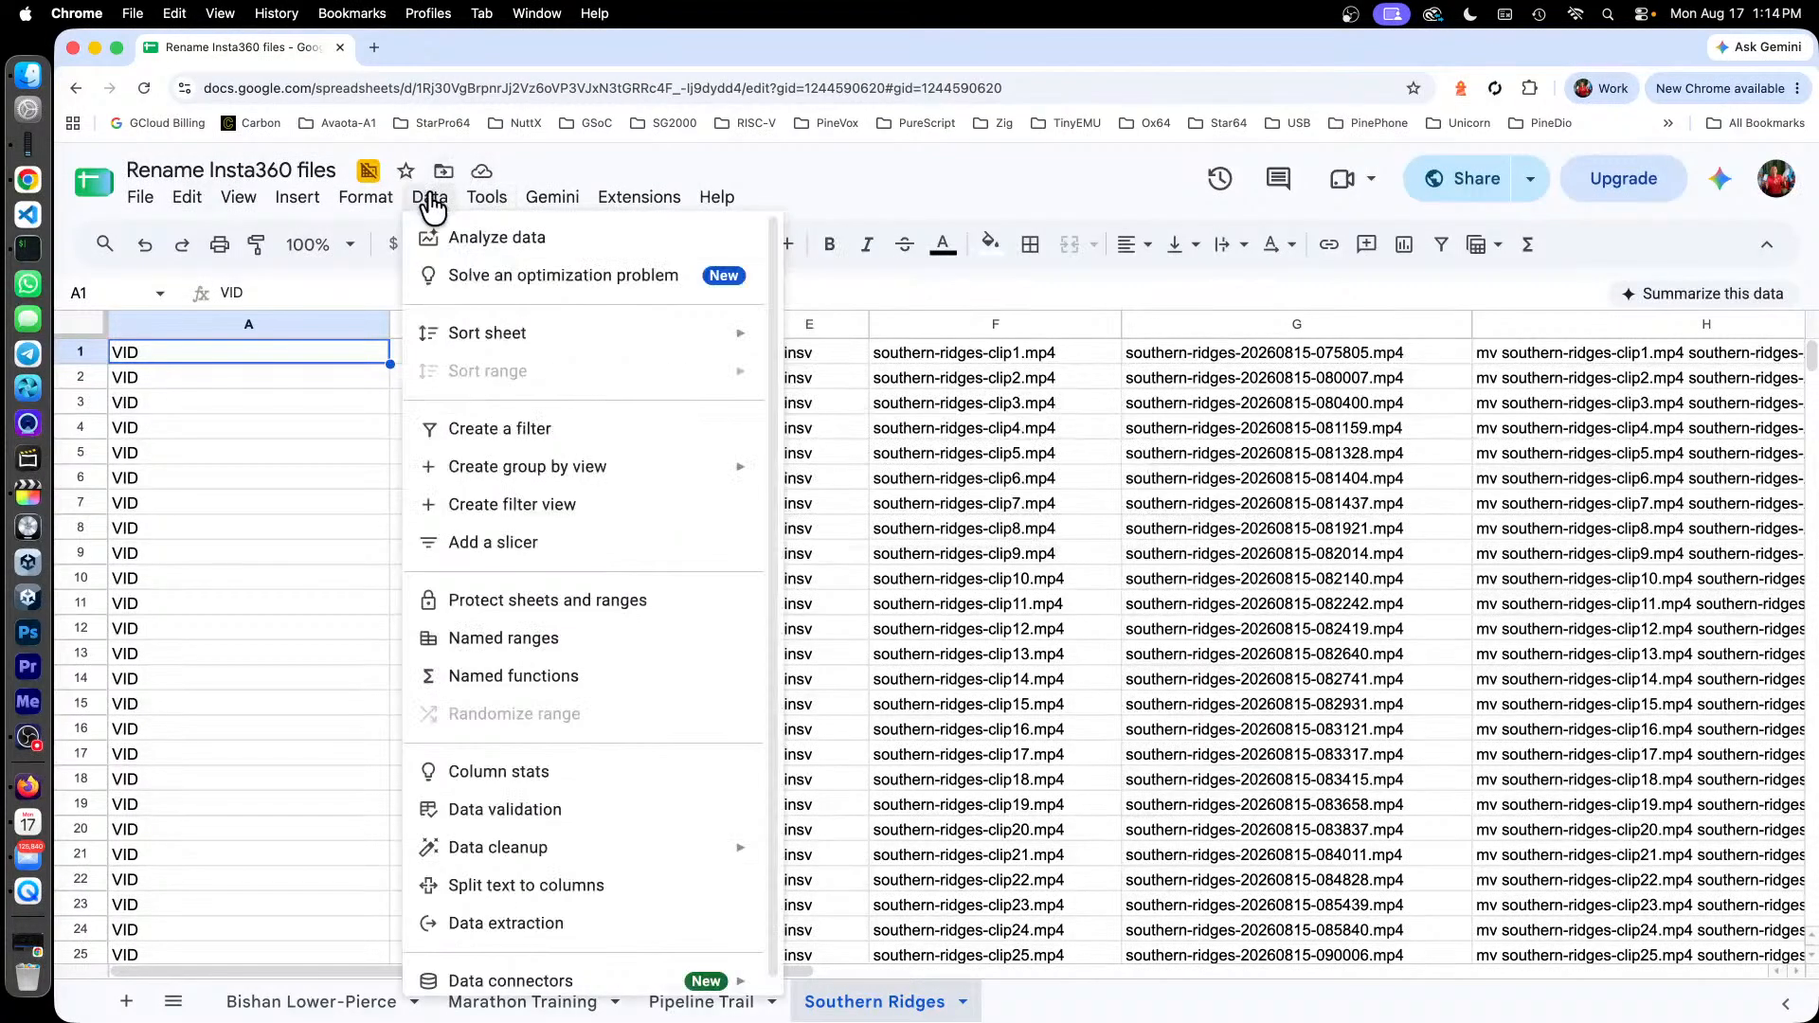
left_click(558, 881)
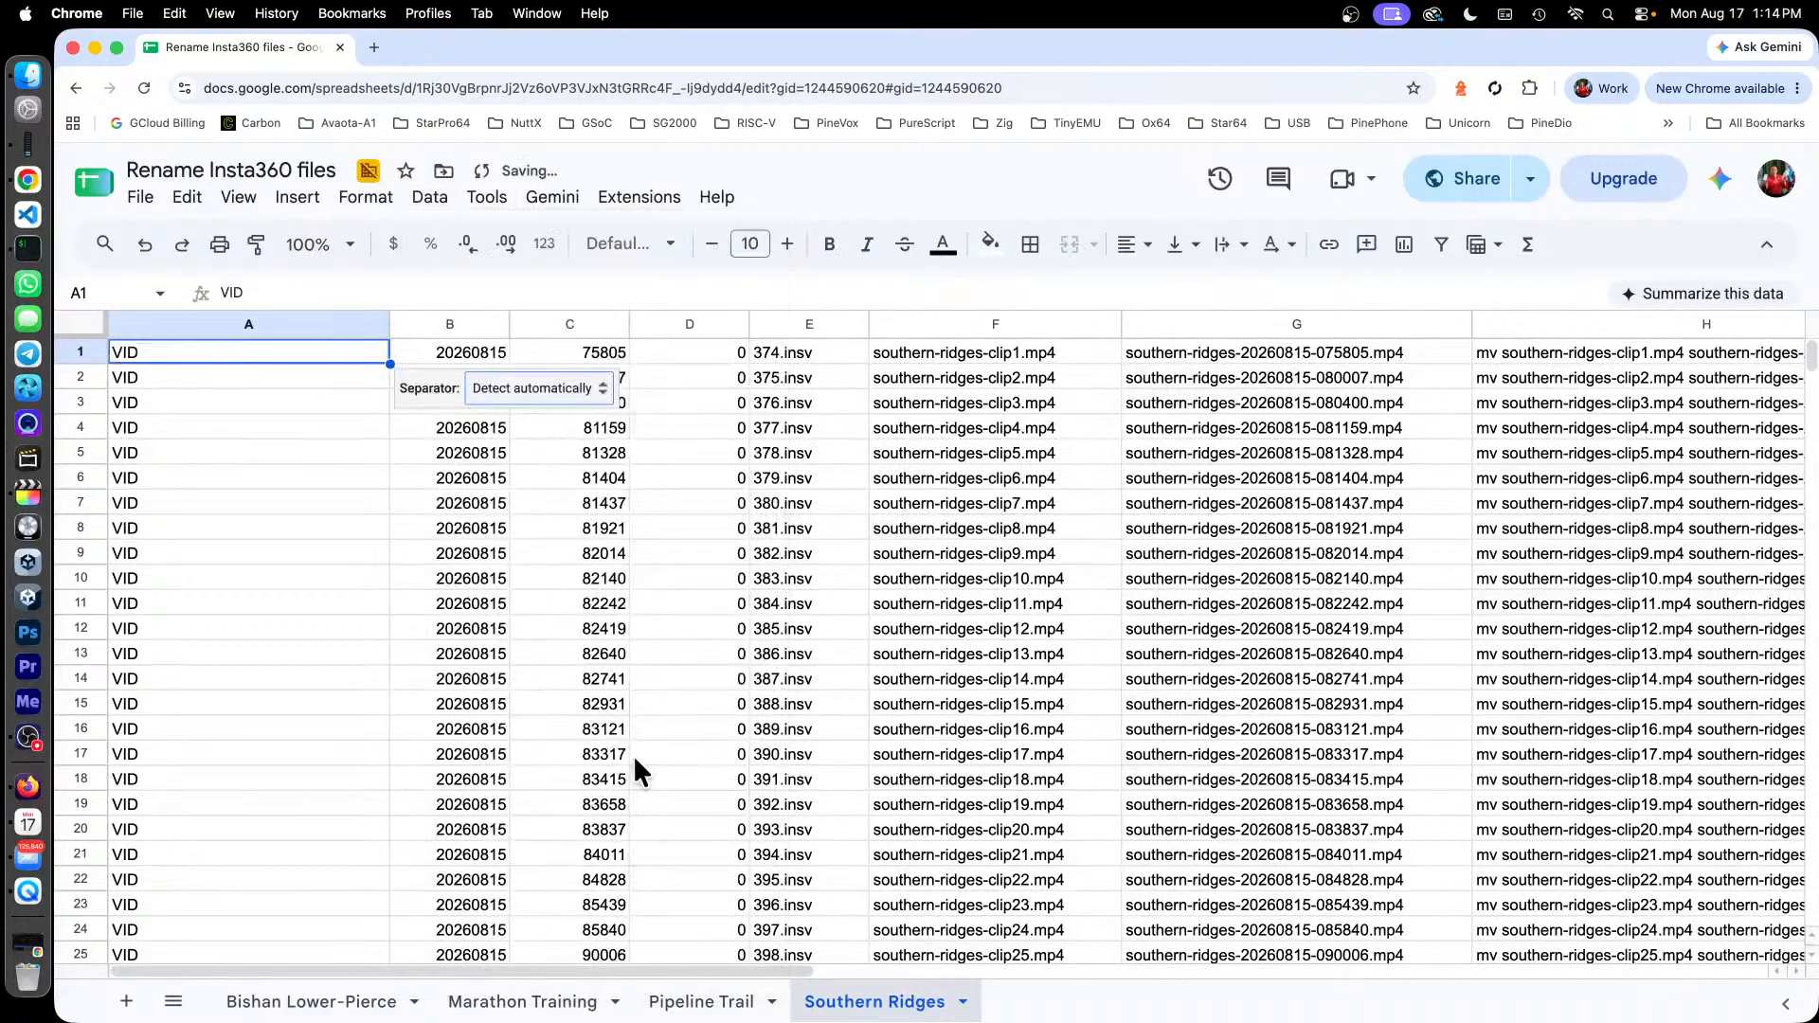
left_click(588, 384)
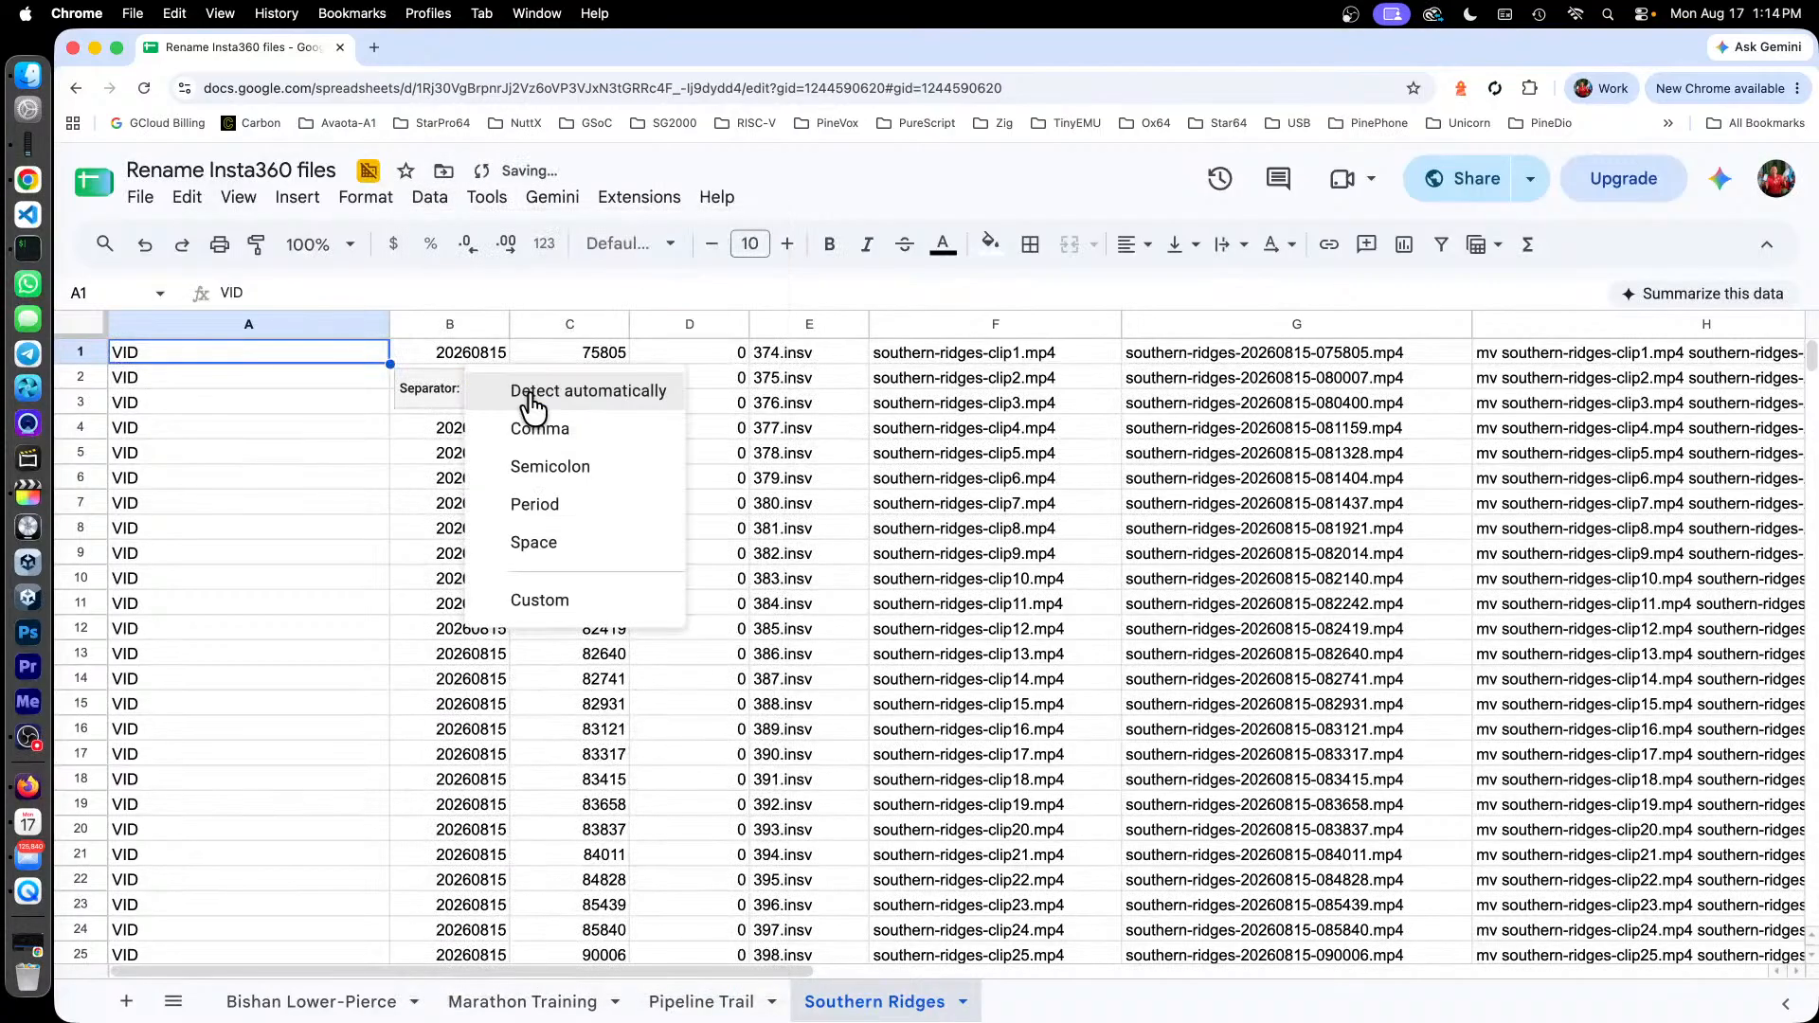
left_click(559, 595)
type("_")
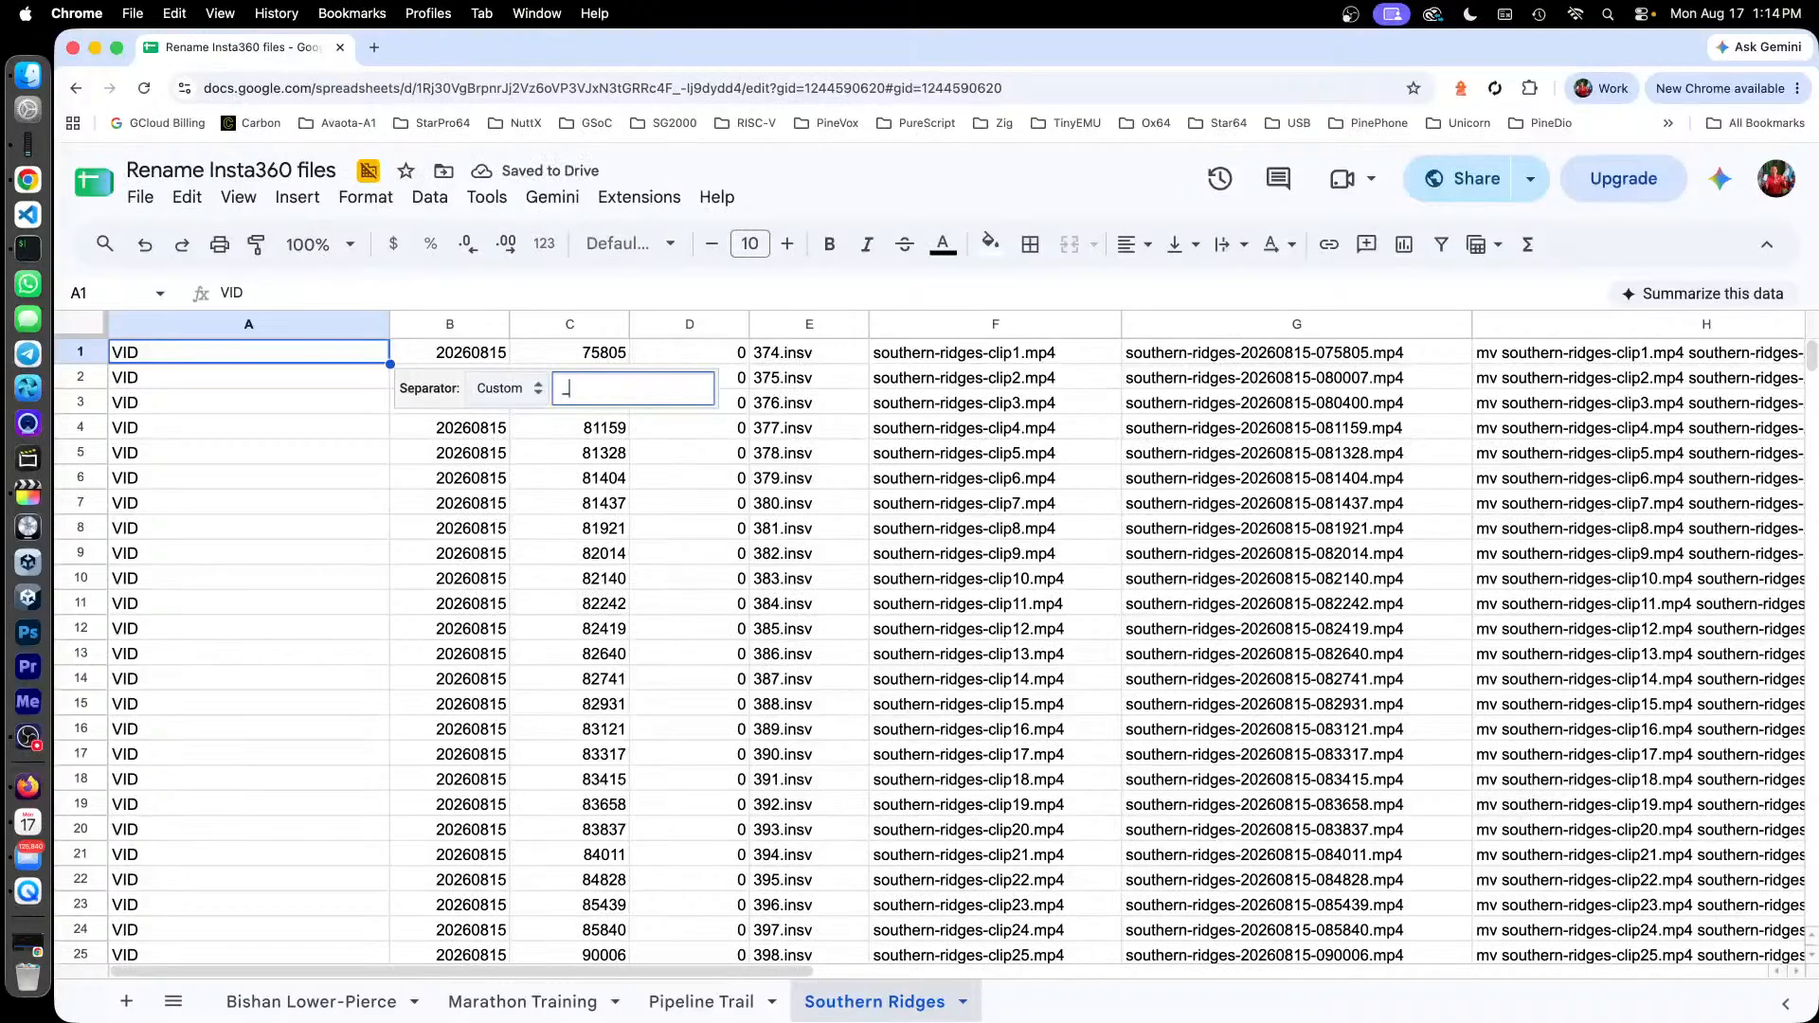
key("Return")
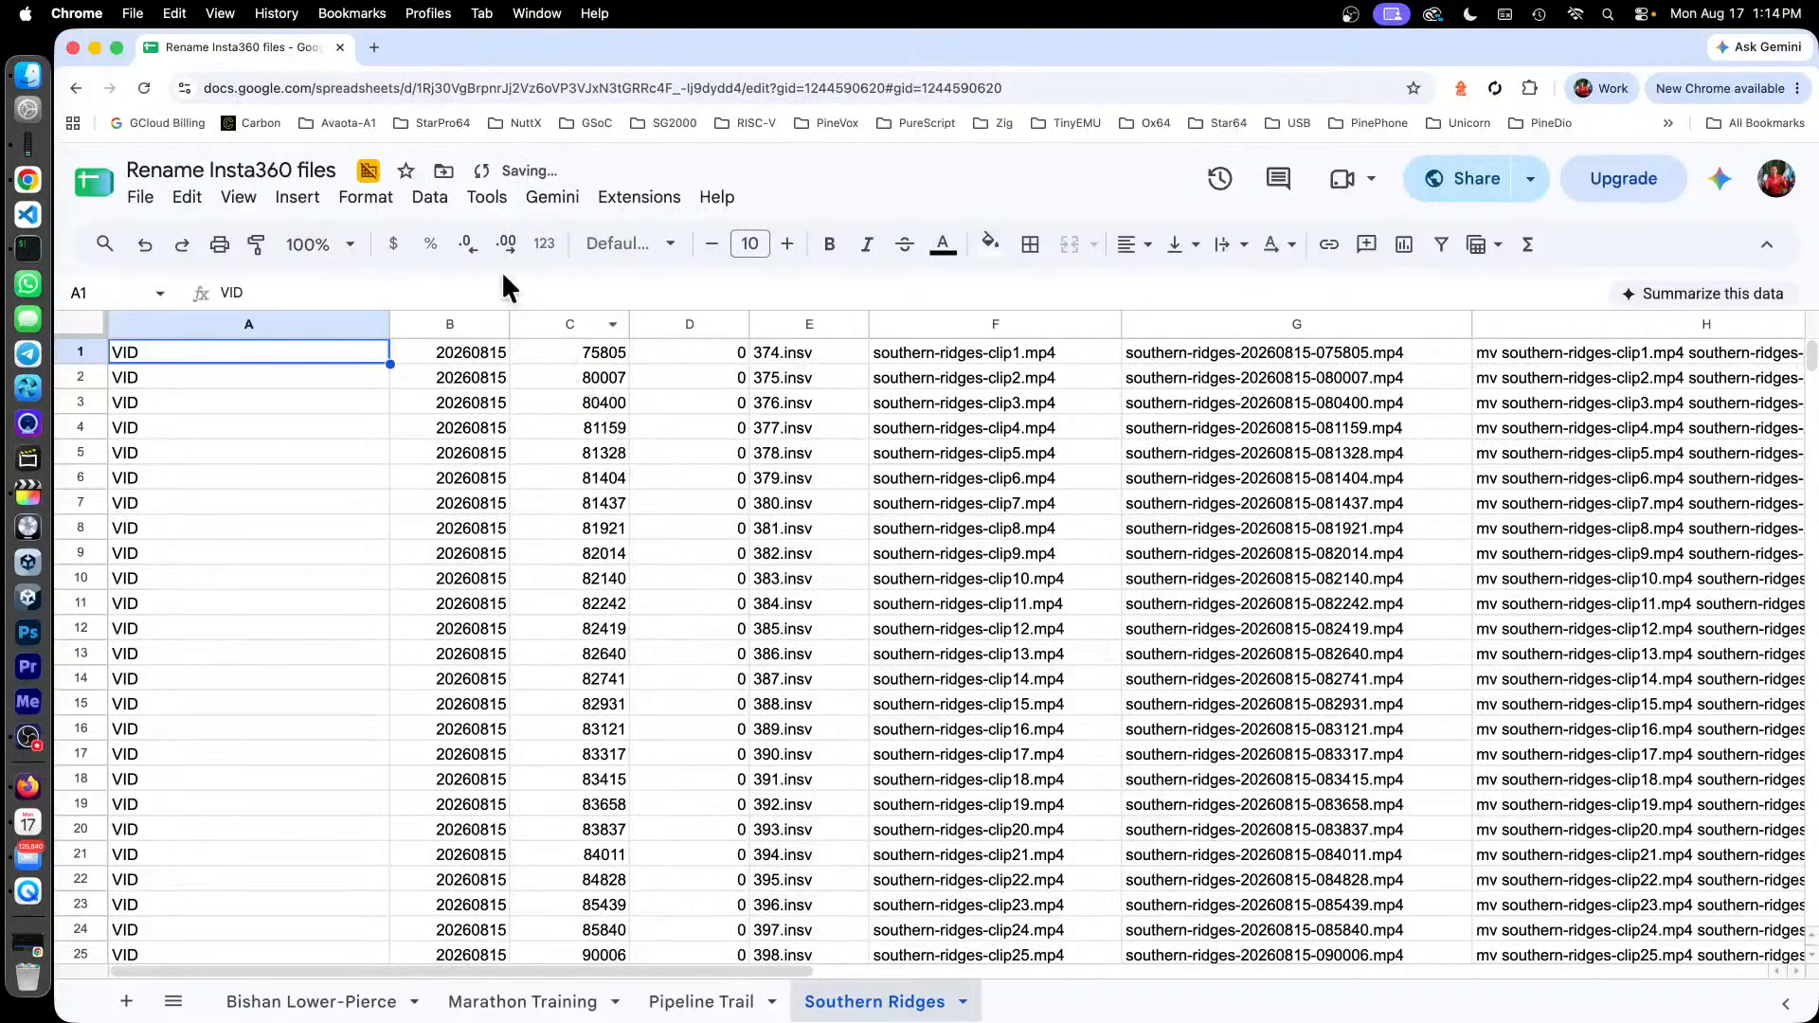
Switch back to Finder and reopen the 2026-08-15 Southern Ridges Run folder on PortableSSD to view the original clips.
left_click(28, 74)
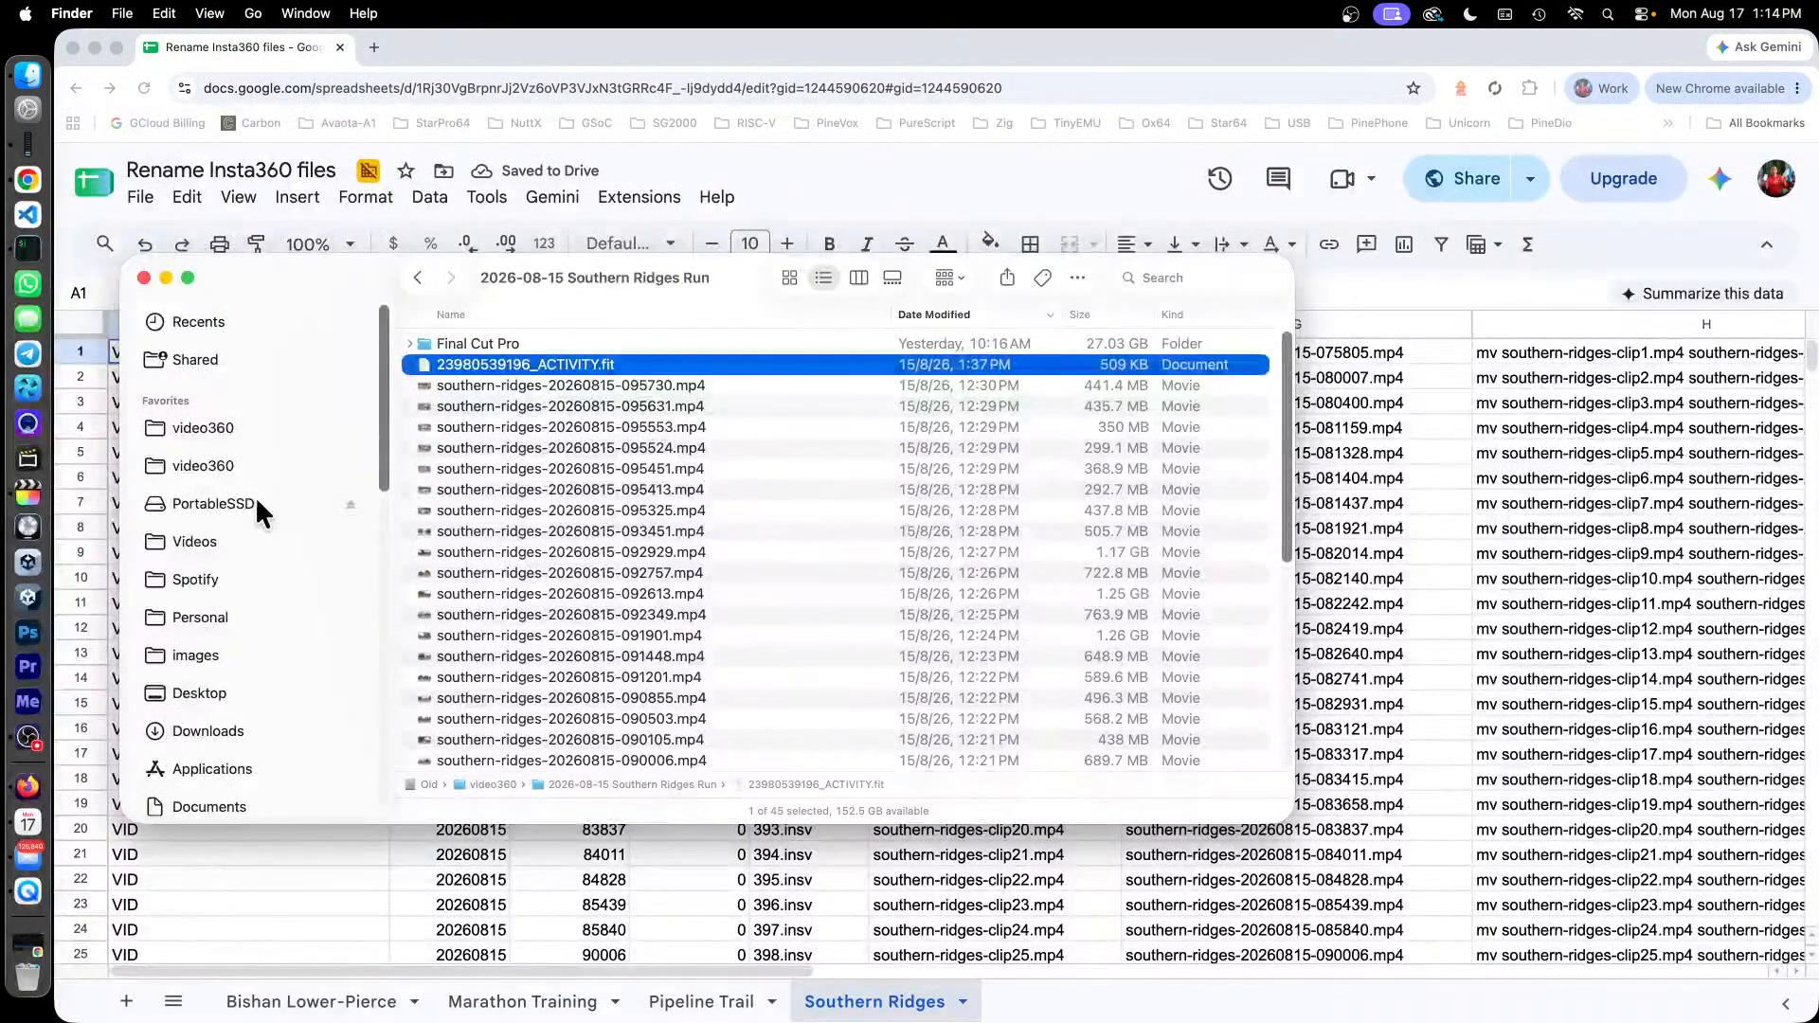
left_click(225, 496)
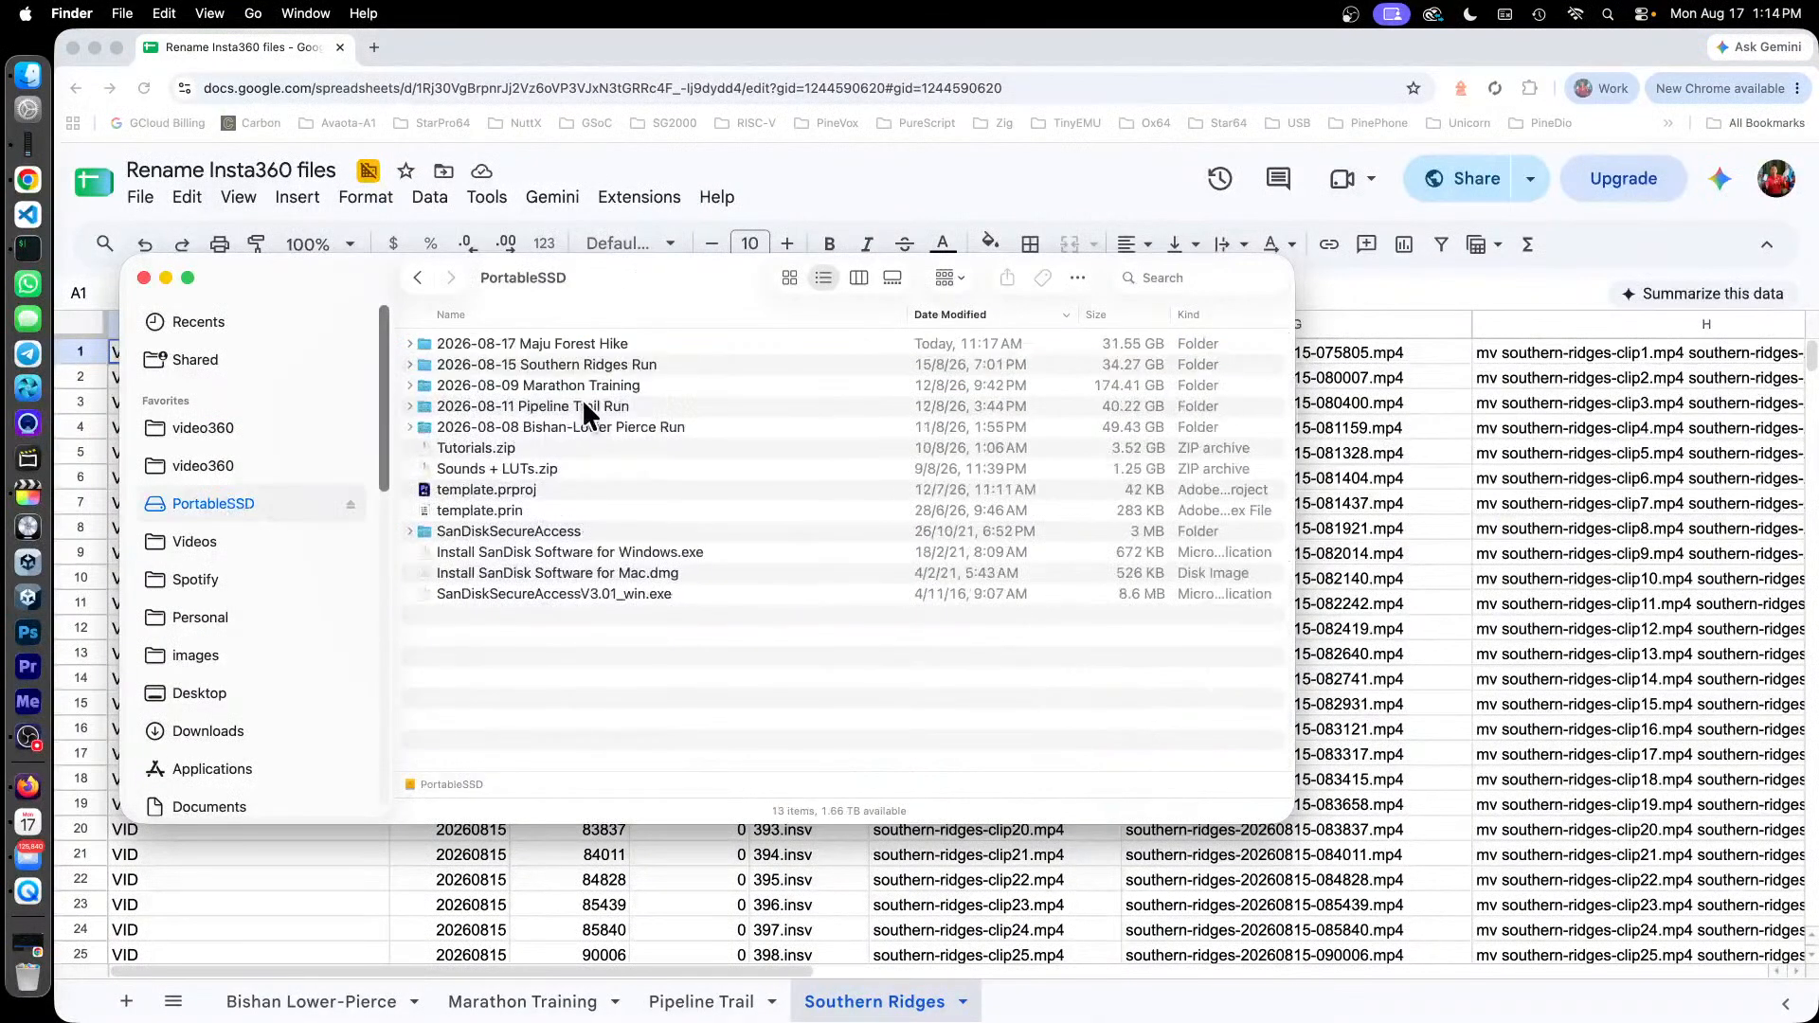
double_click(610, 364)
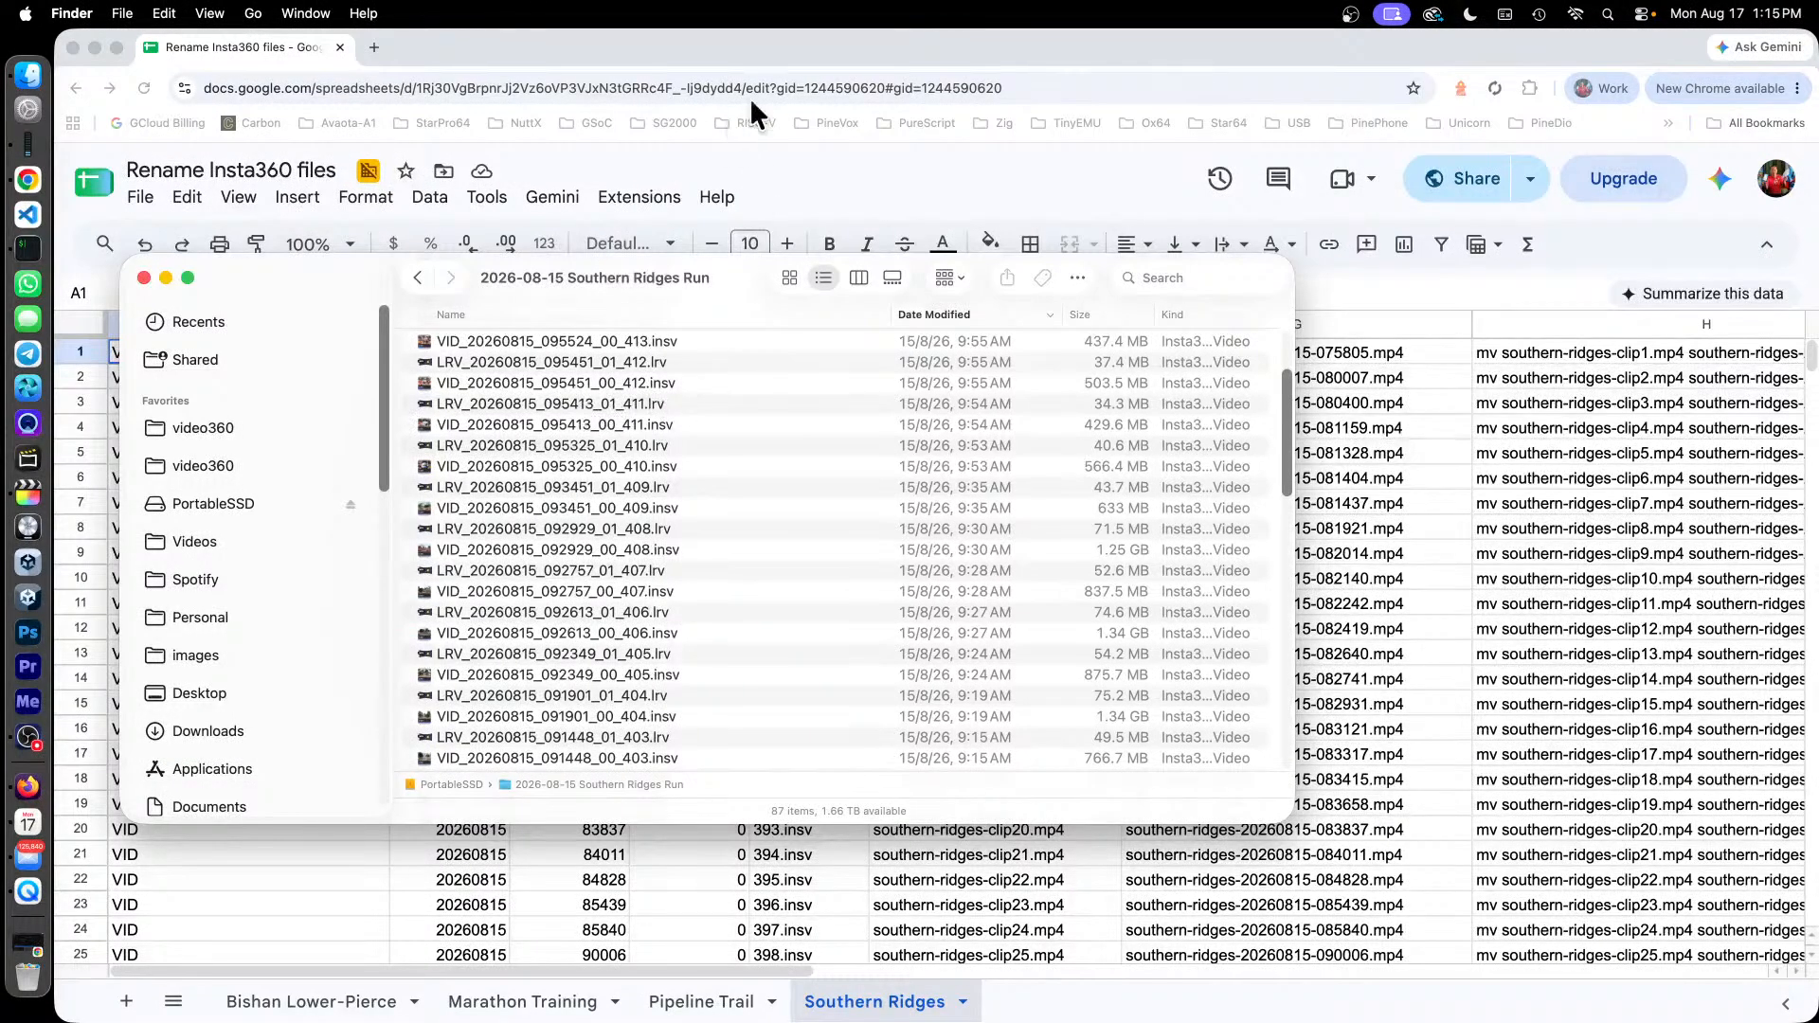
Return to iTerm2, review the ls -rt *.mp4 | cat listing, and open the copy options for southern-ridges-clip22.mp4 through southern-ridges-clip43.mp4.
left_click(794, 55)
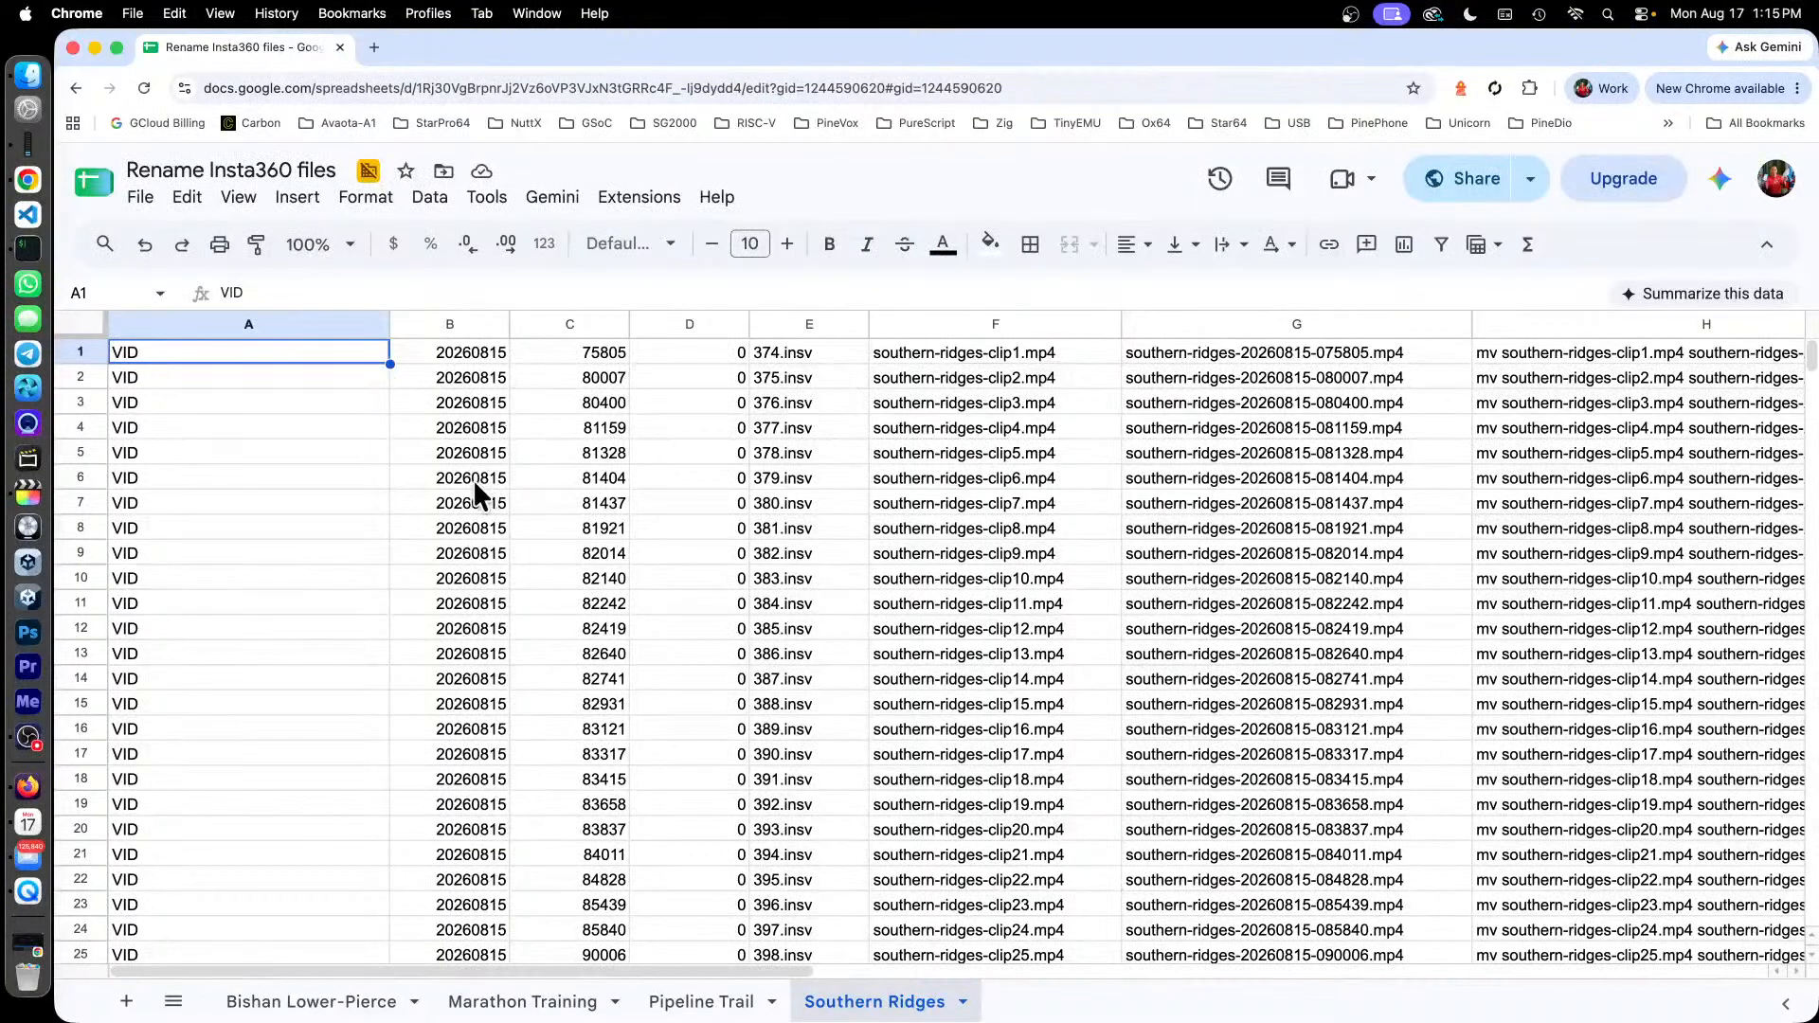
left_click(27, 249)
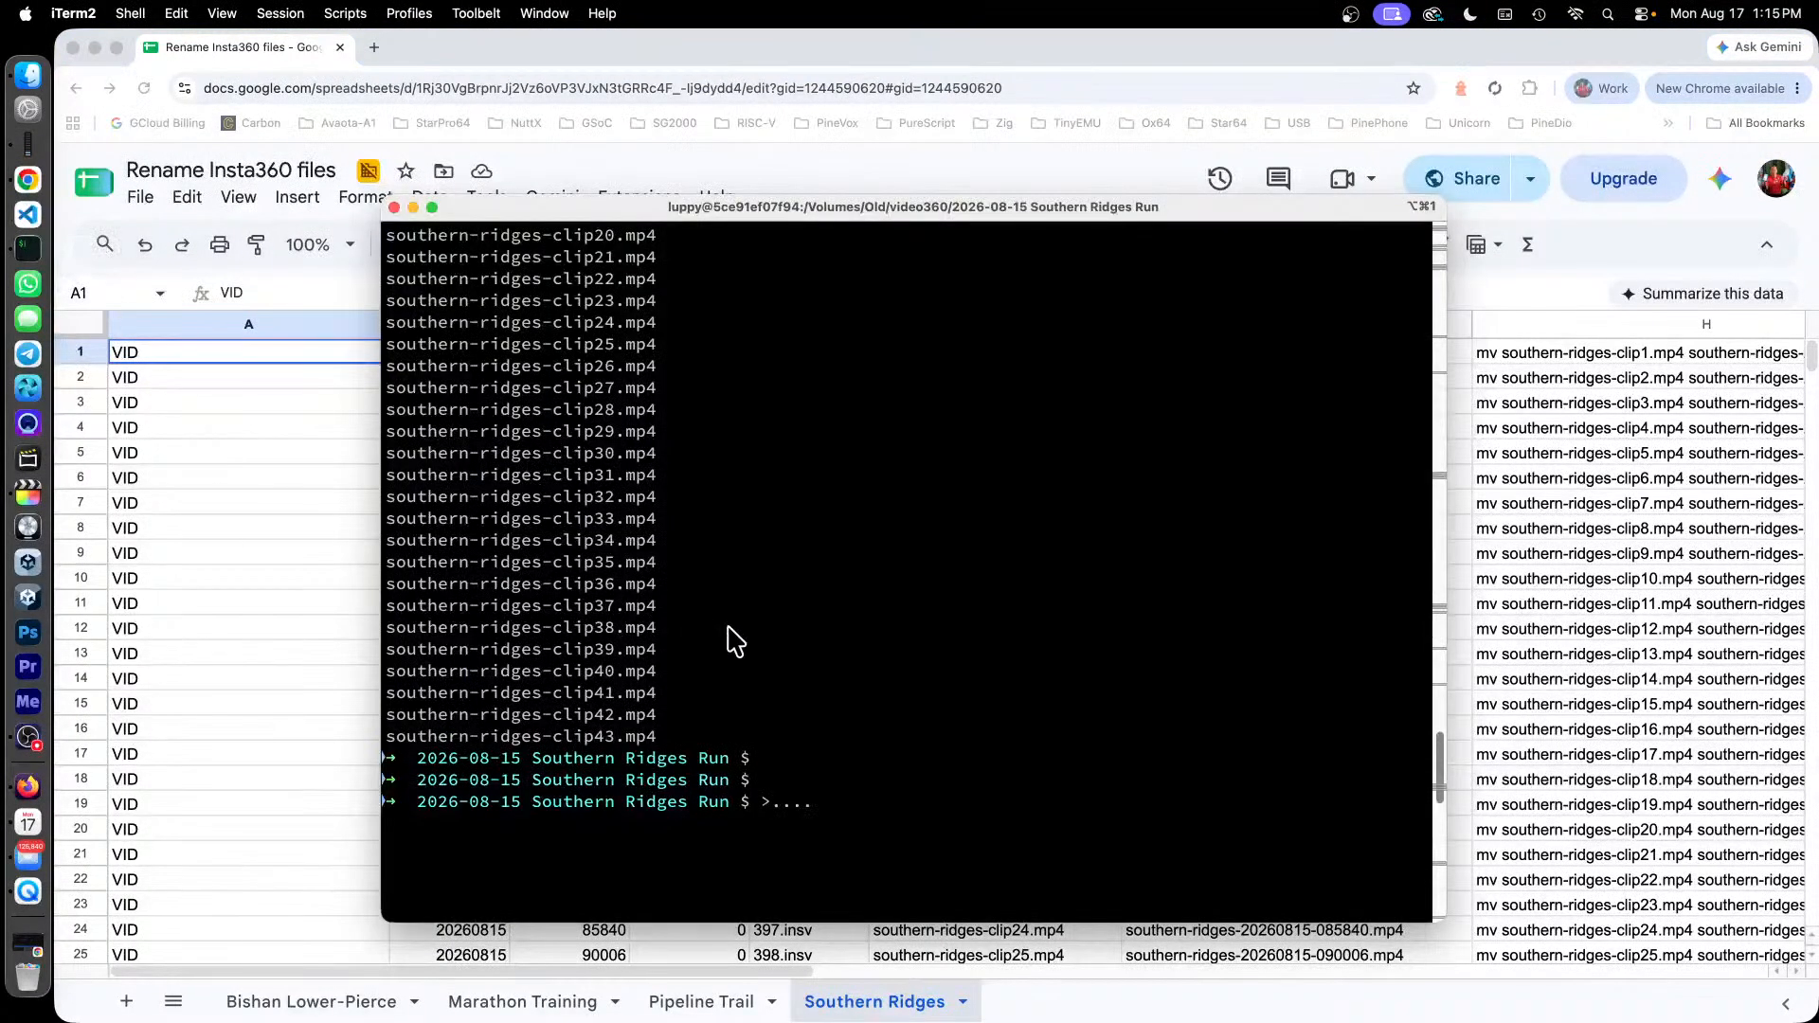
scroll(733, 630, "up", 5)
scroll(732, 630, "down", 5)
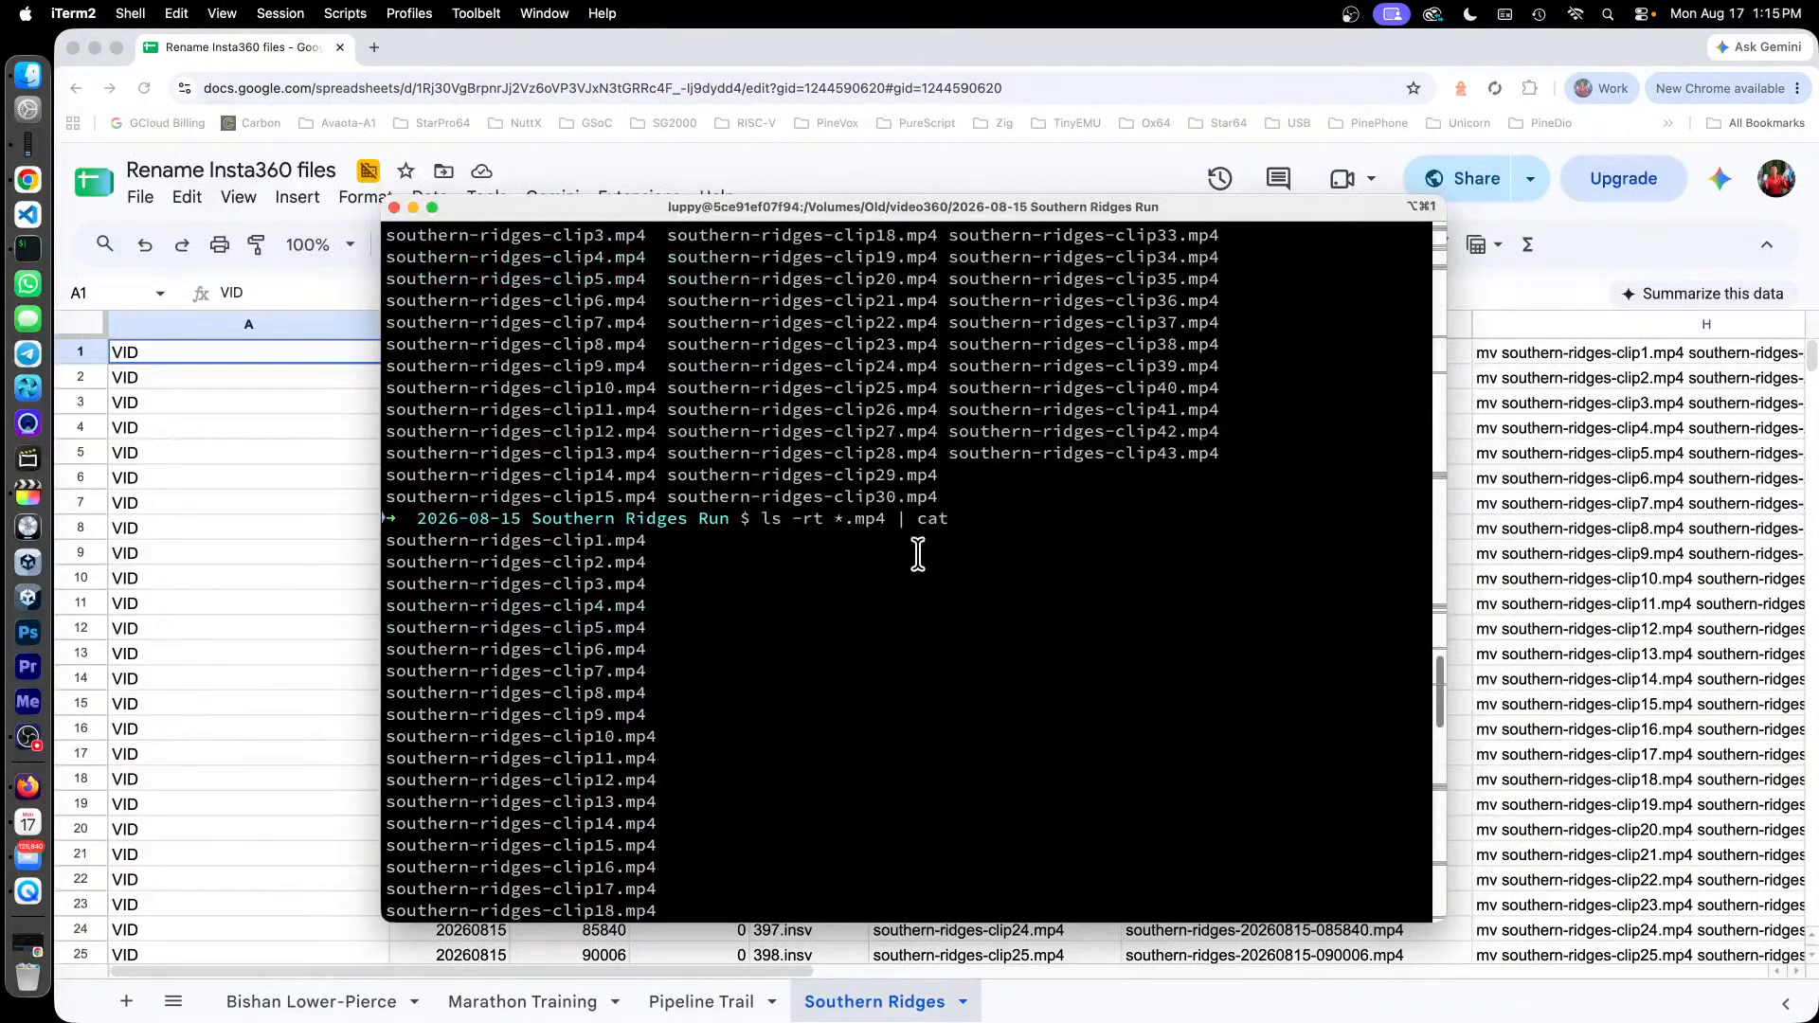
scroll(881, 540, "up", 1)
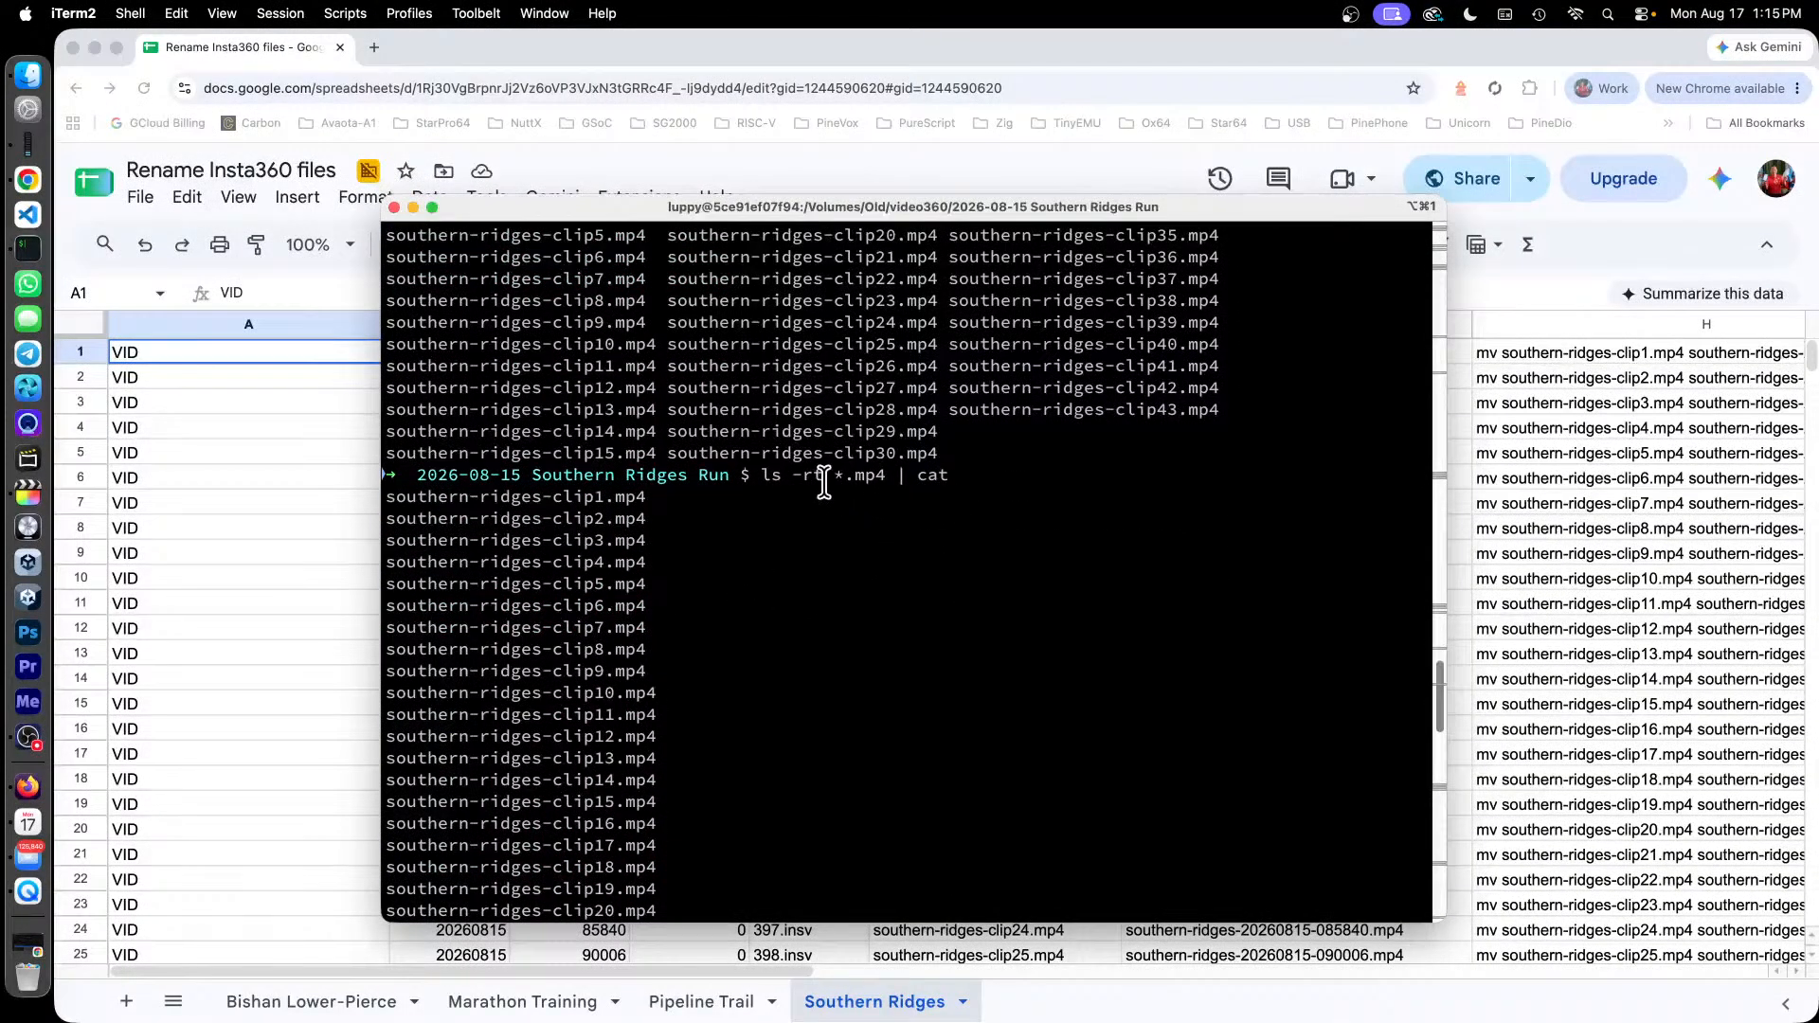
scroll(823, 482, "down", 1)
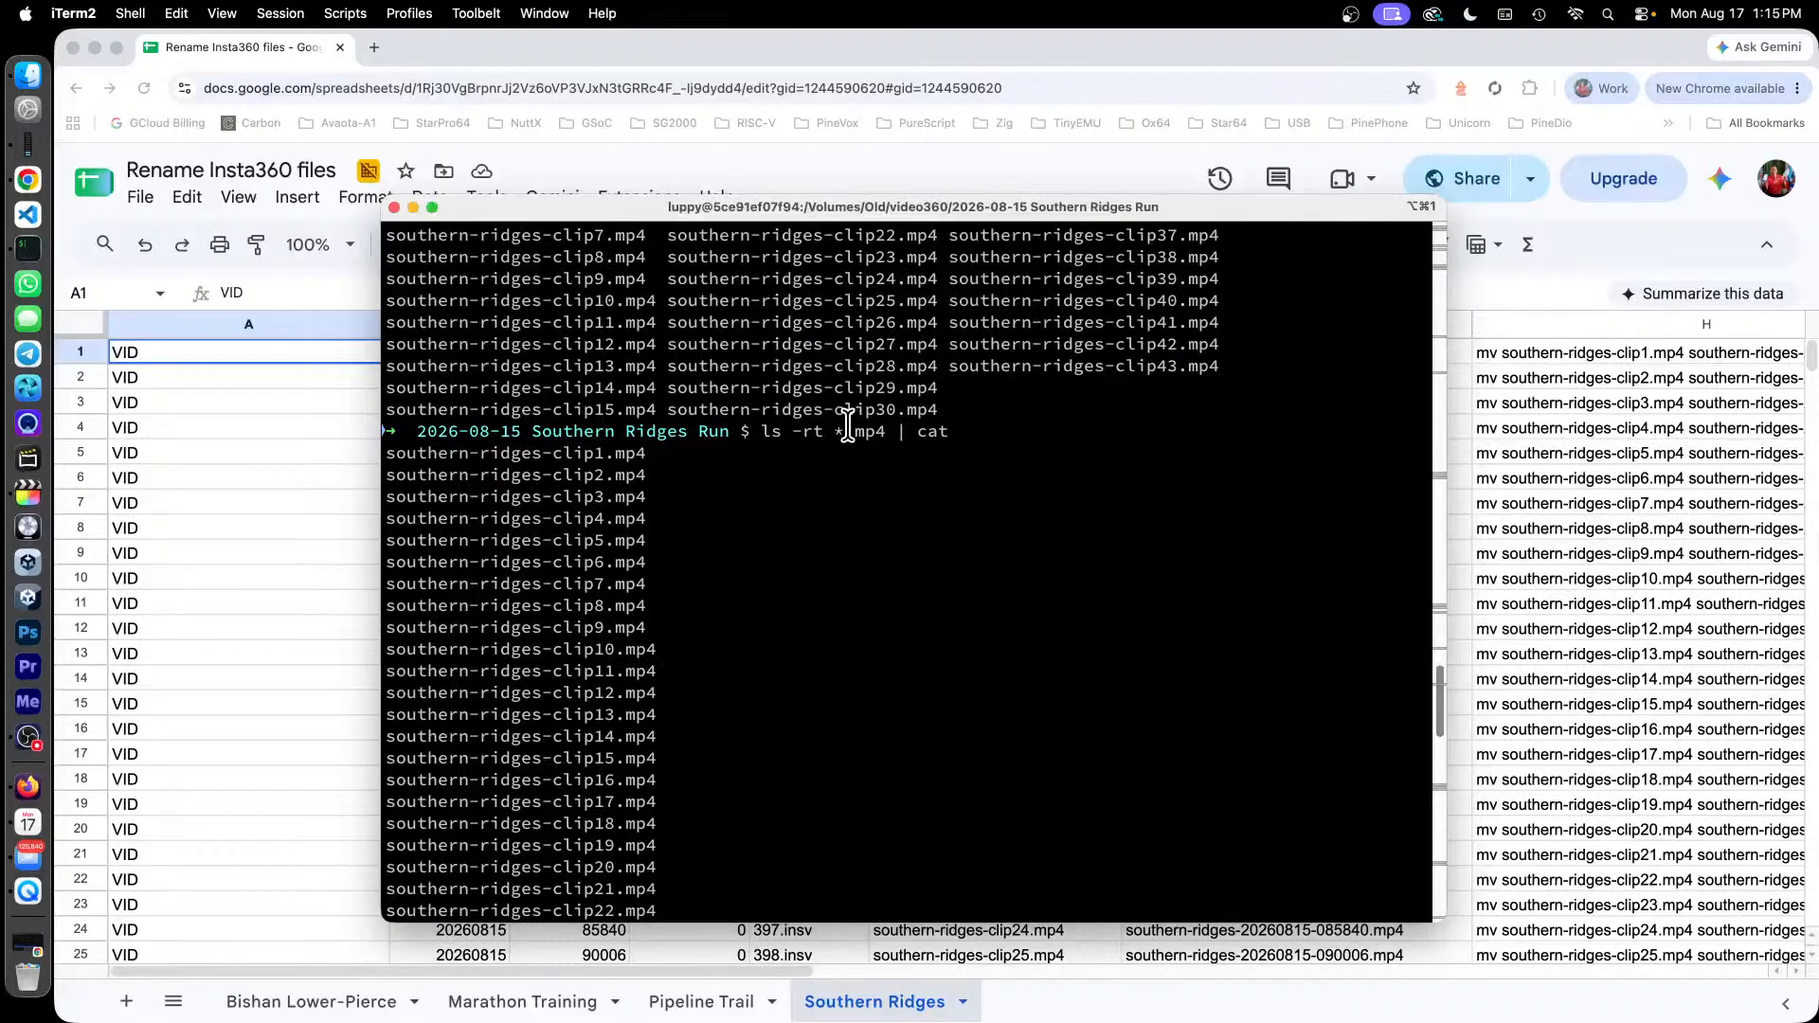
scroll(824, 435, "down", 2)
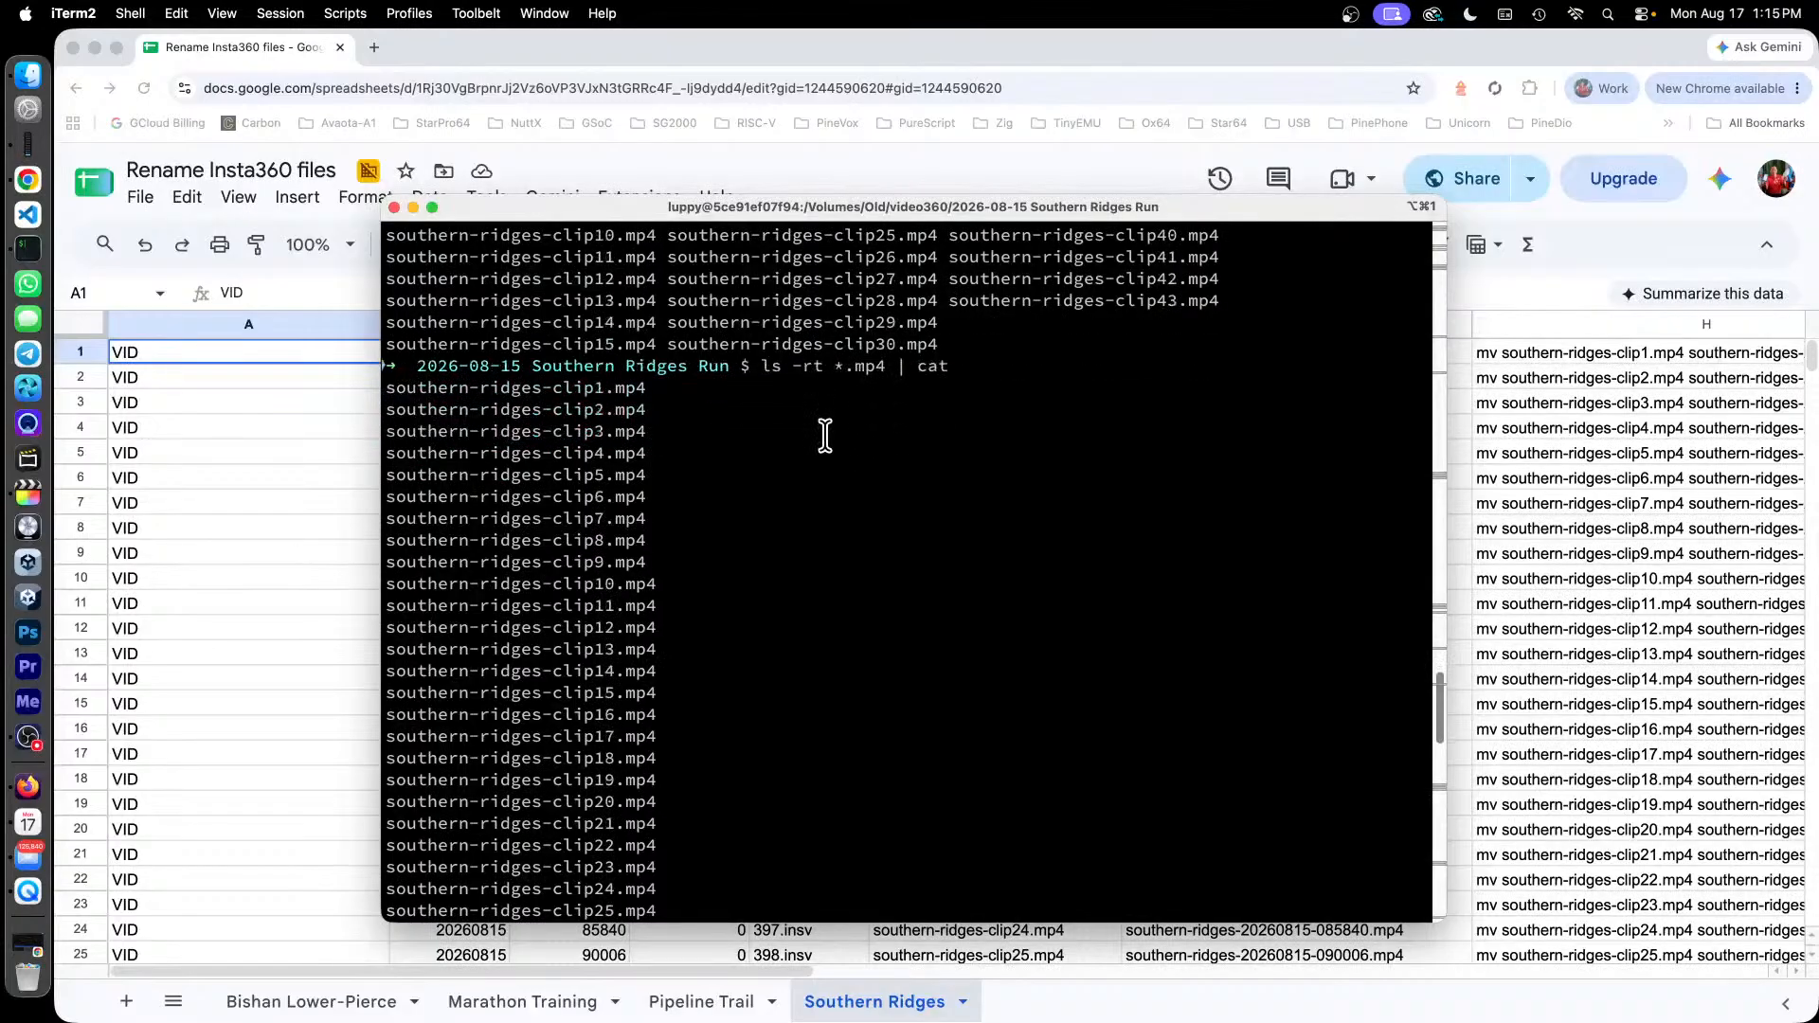
scroll(959, 348, "down", 1)
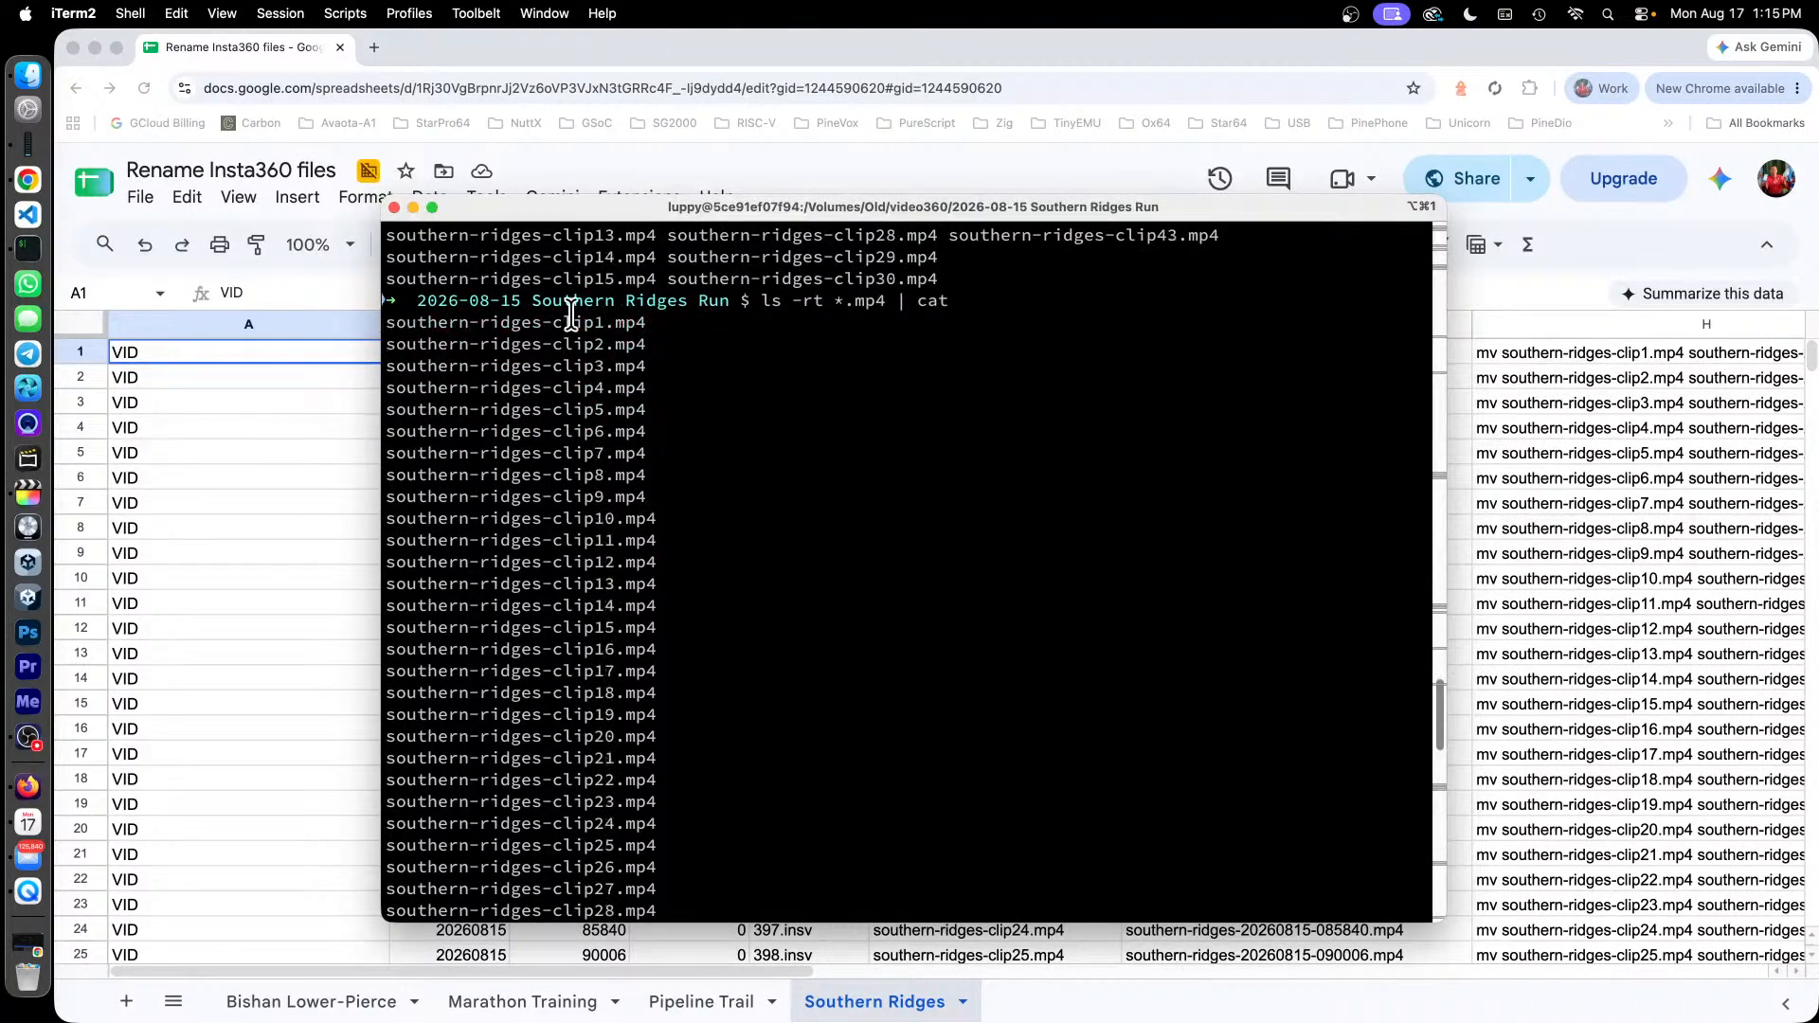
scroll(623, 334, "down", 5)
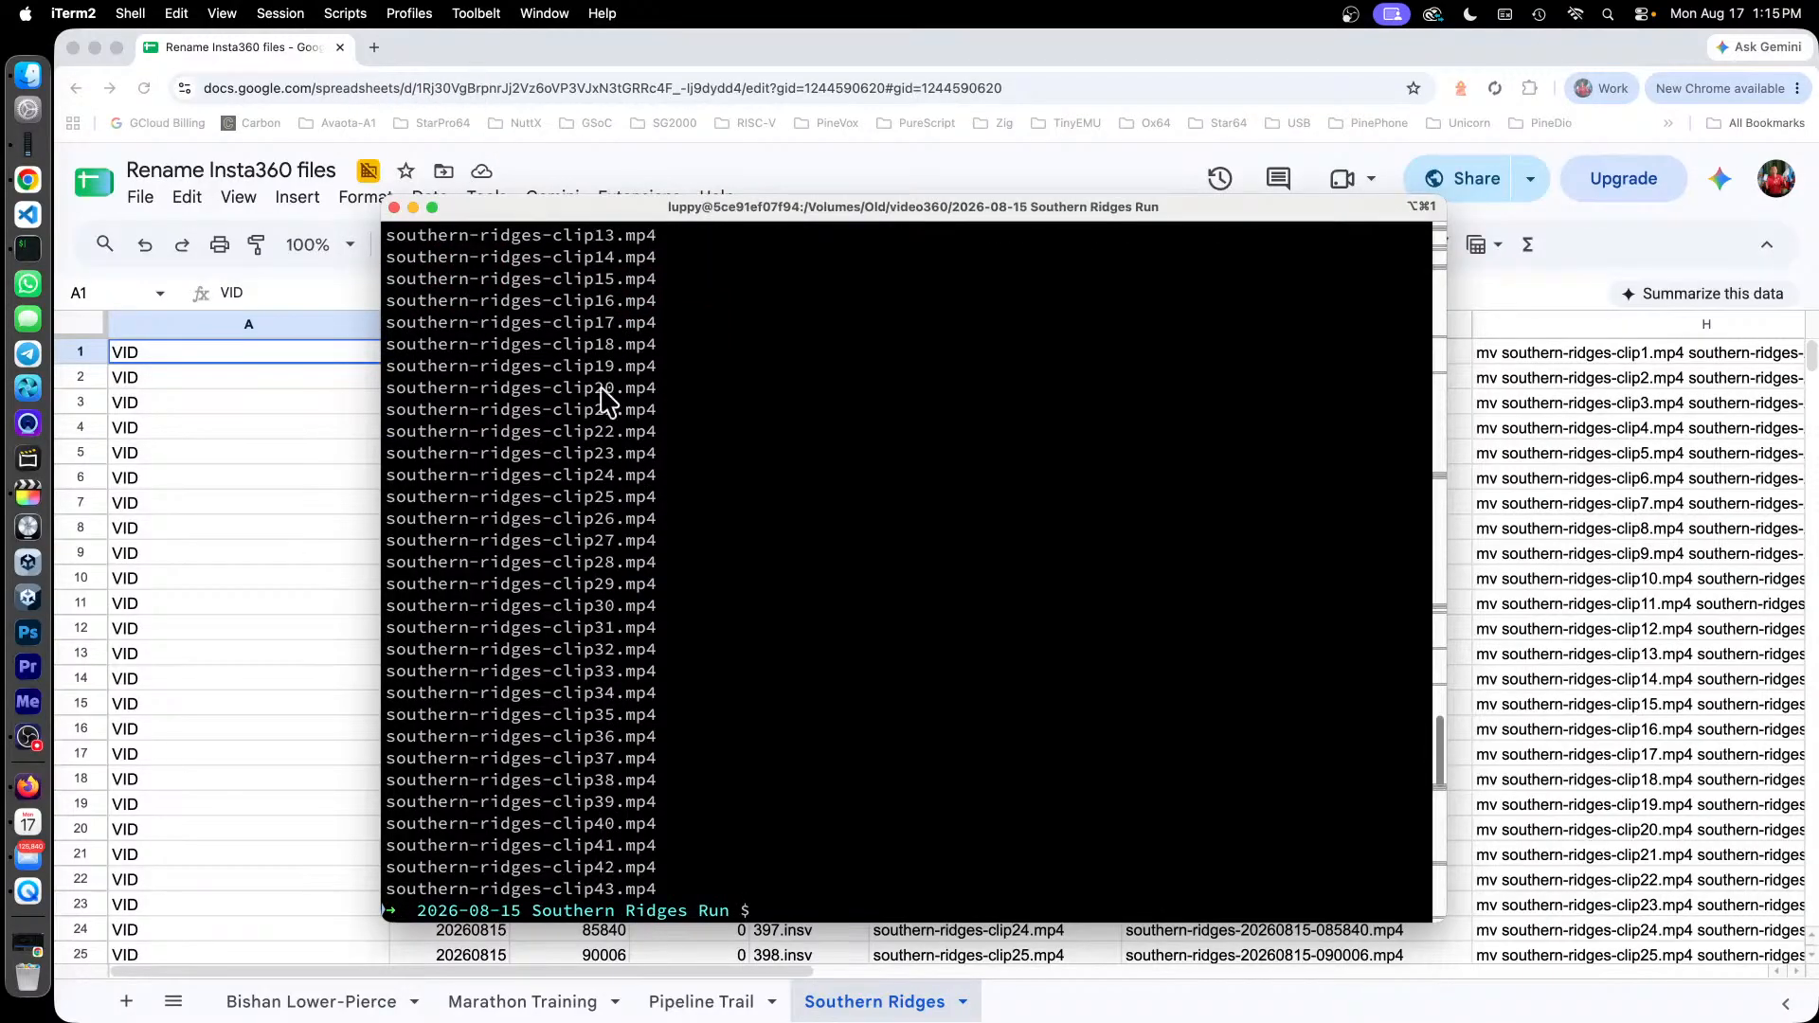
left_click_drag(697, 889, 475, 431)
right_click(542, 474)
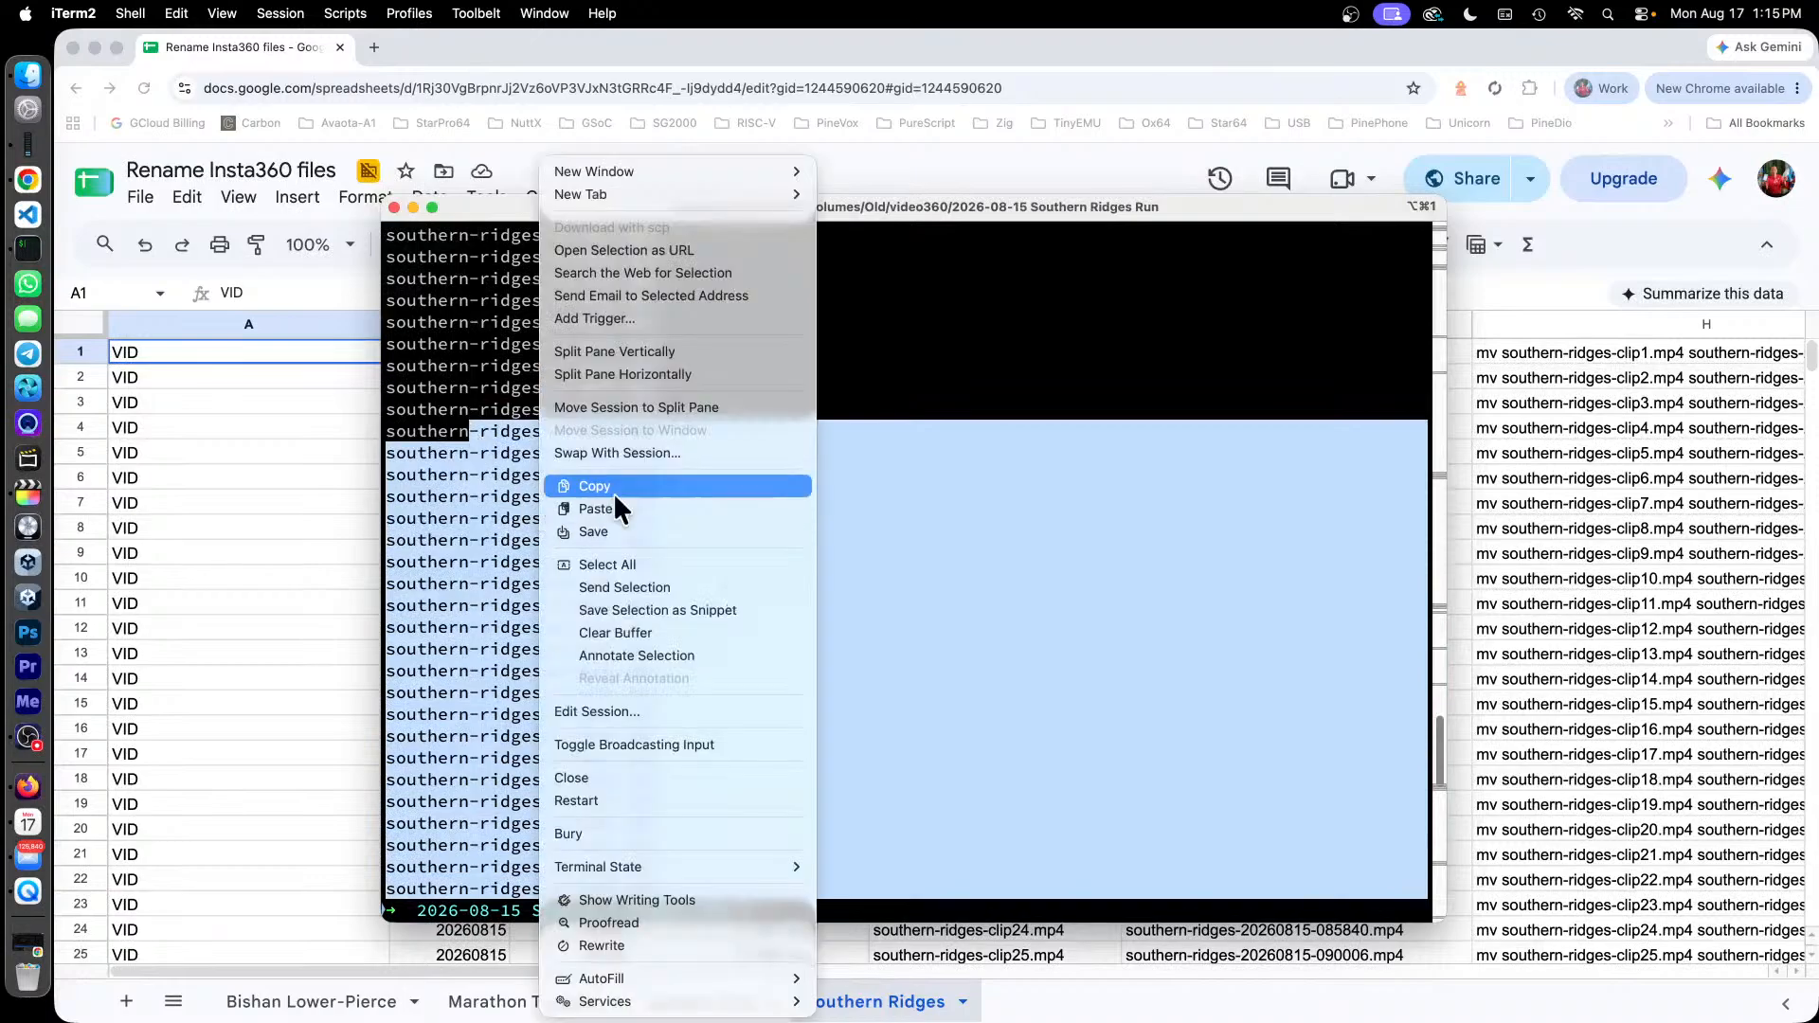
Switch to the Rename Insta360 files spreadsheet and check the clip name in F1 against the date in B1 and time in C1.
left_click(780, 26)
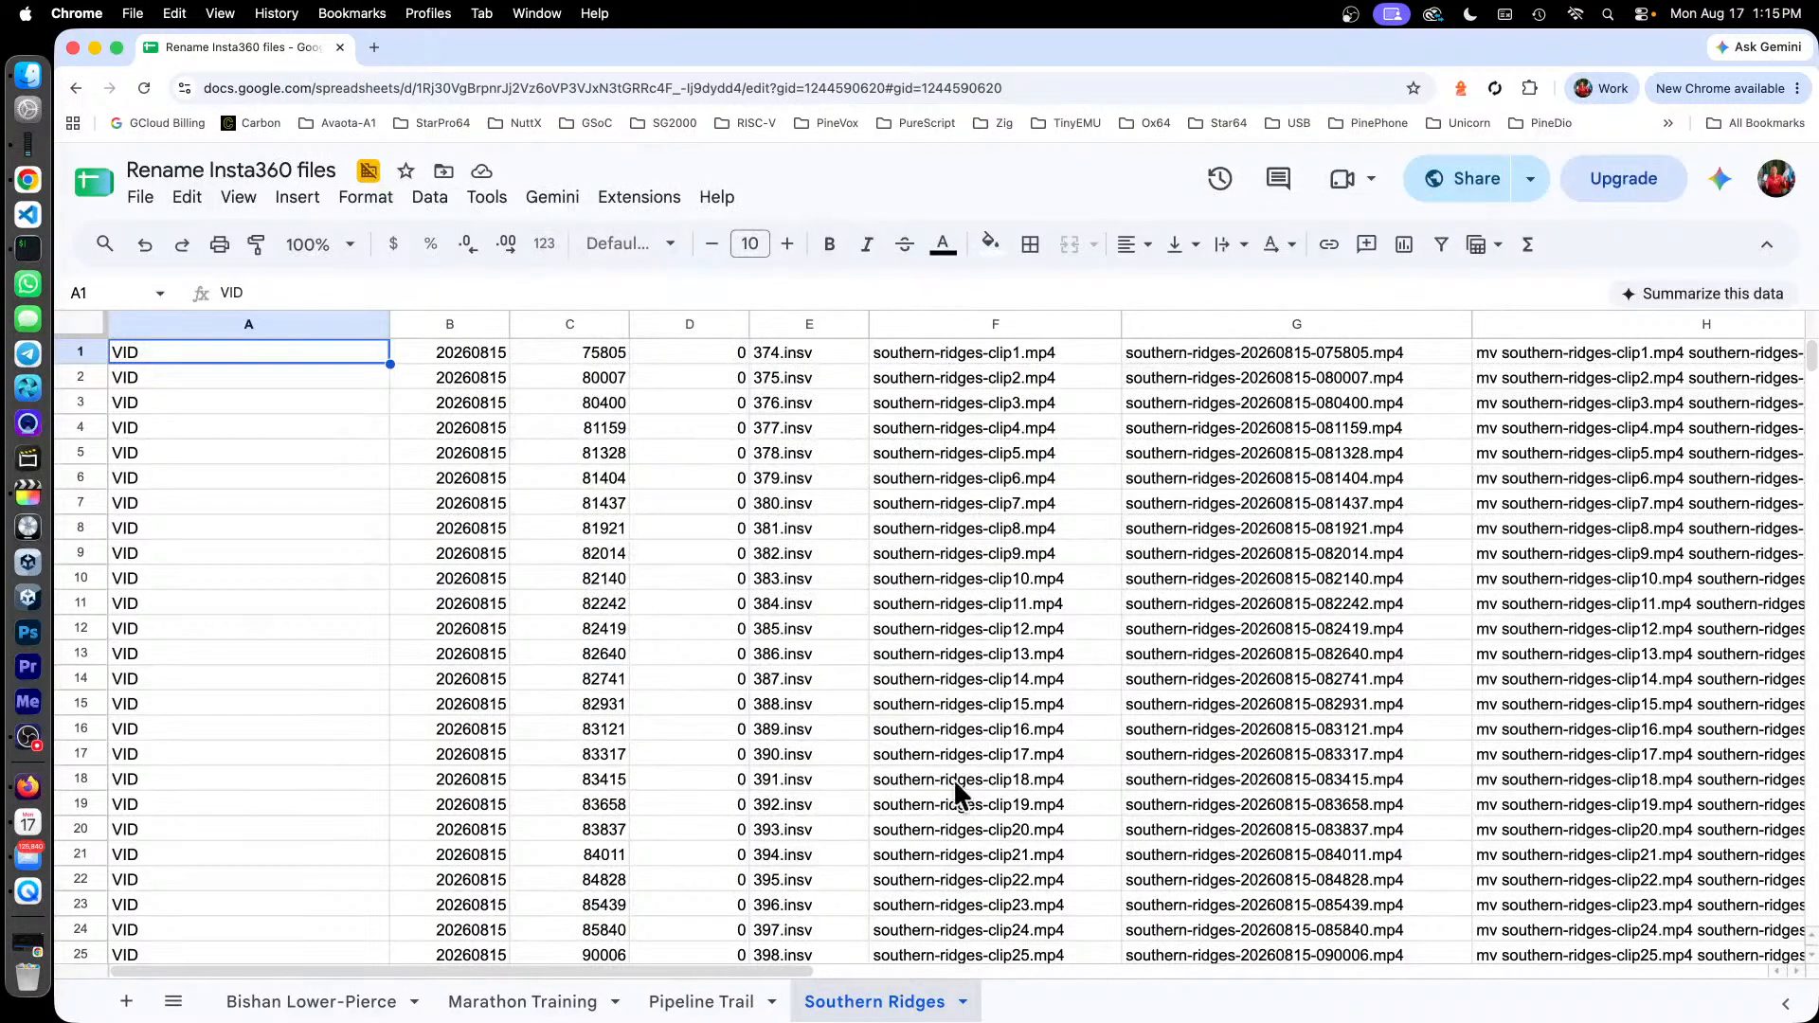
scroll(953, 777, "down", 7)
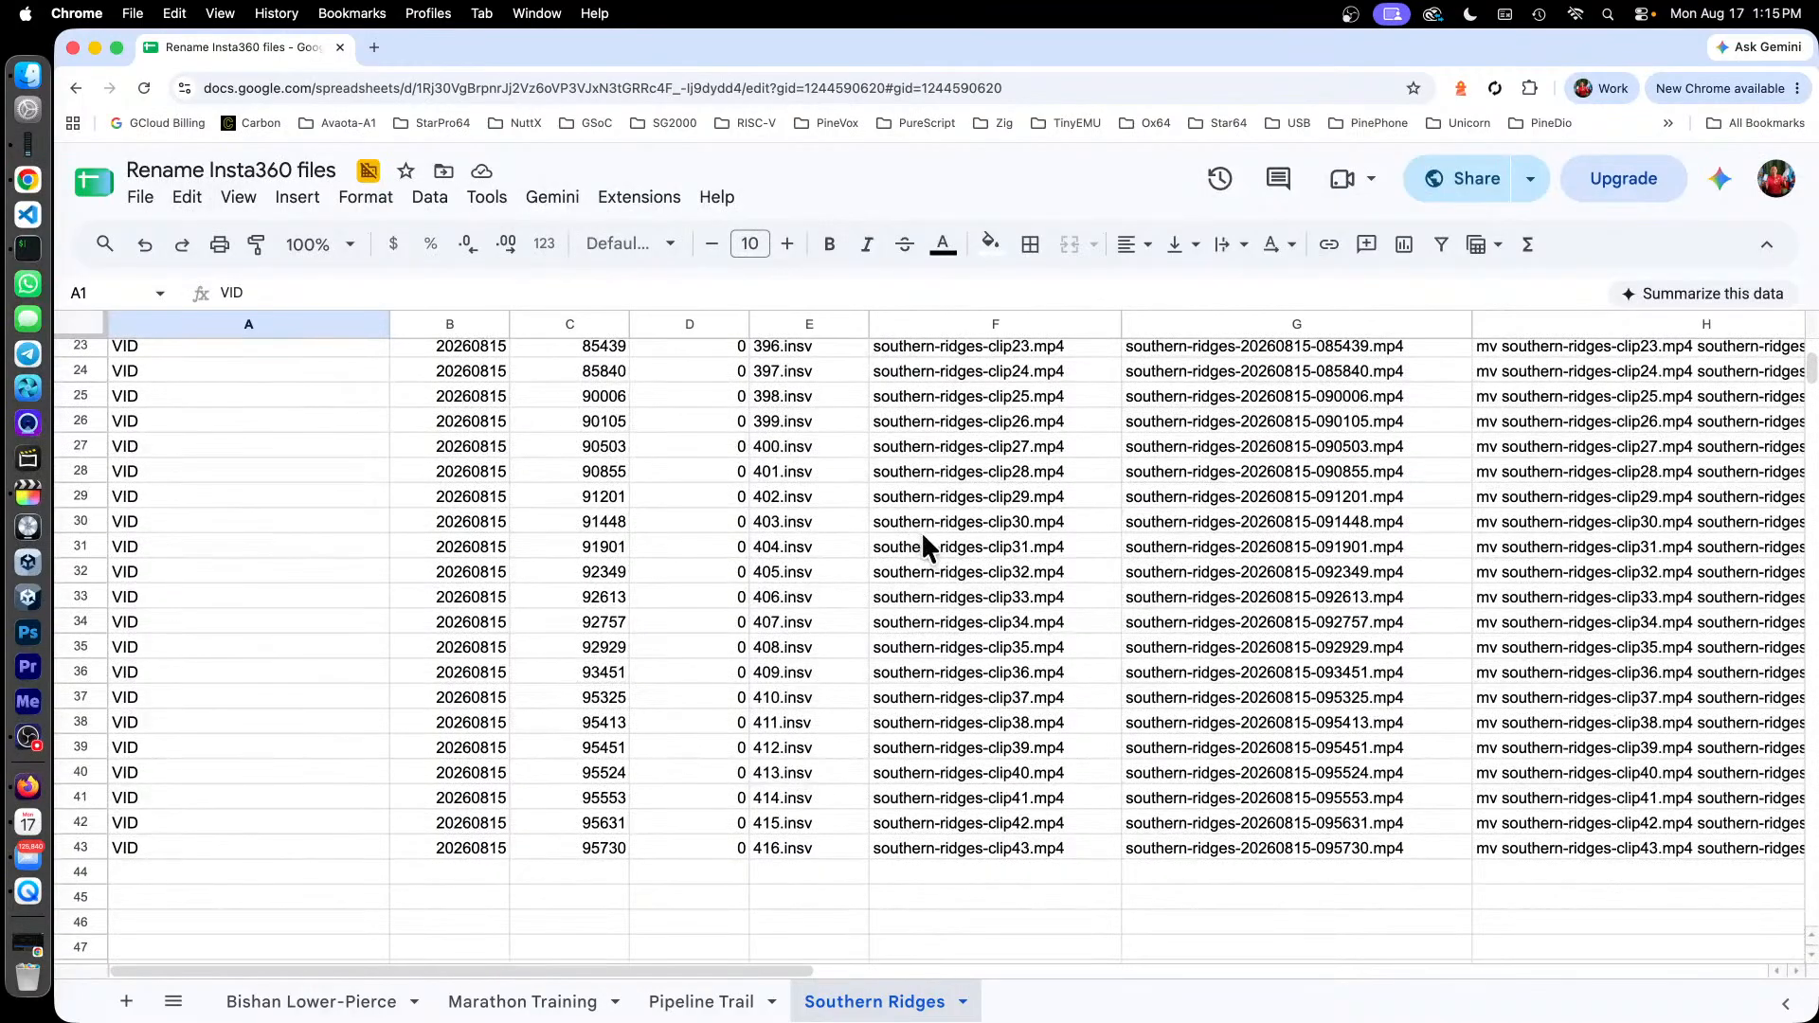
scroll(926, 530, "up", 7)
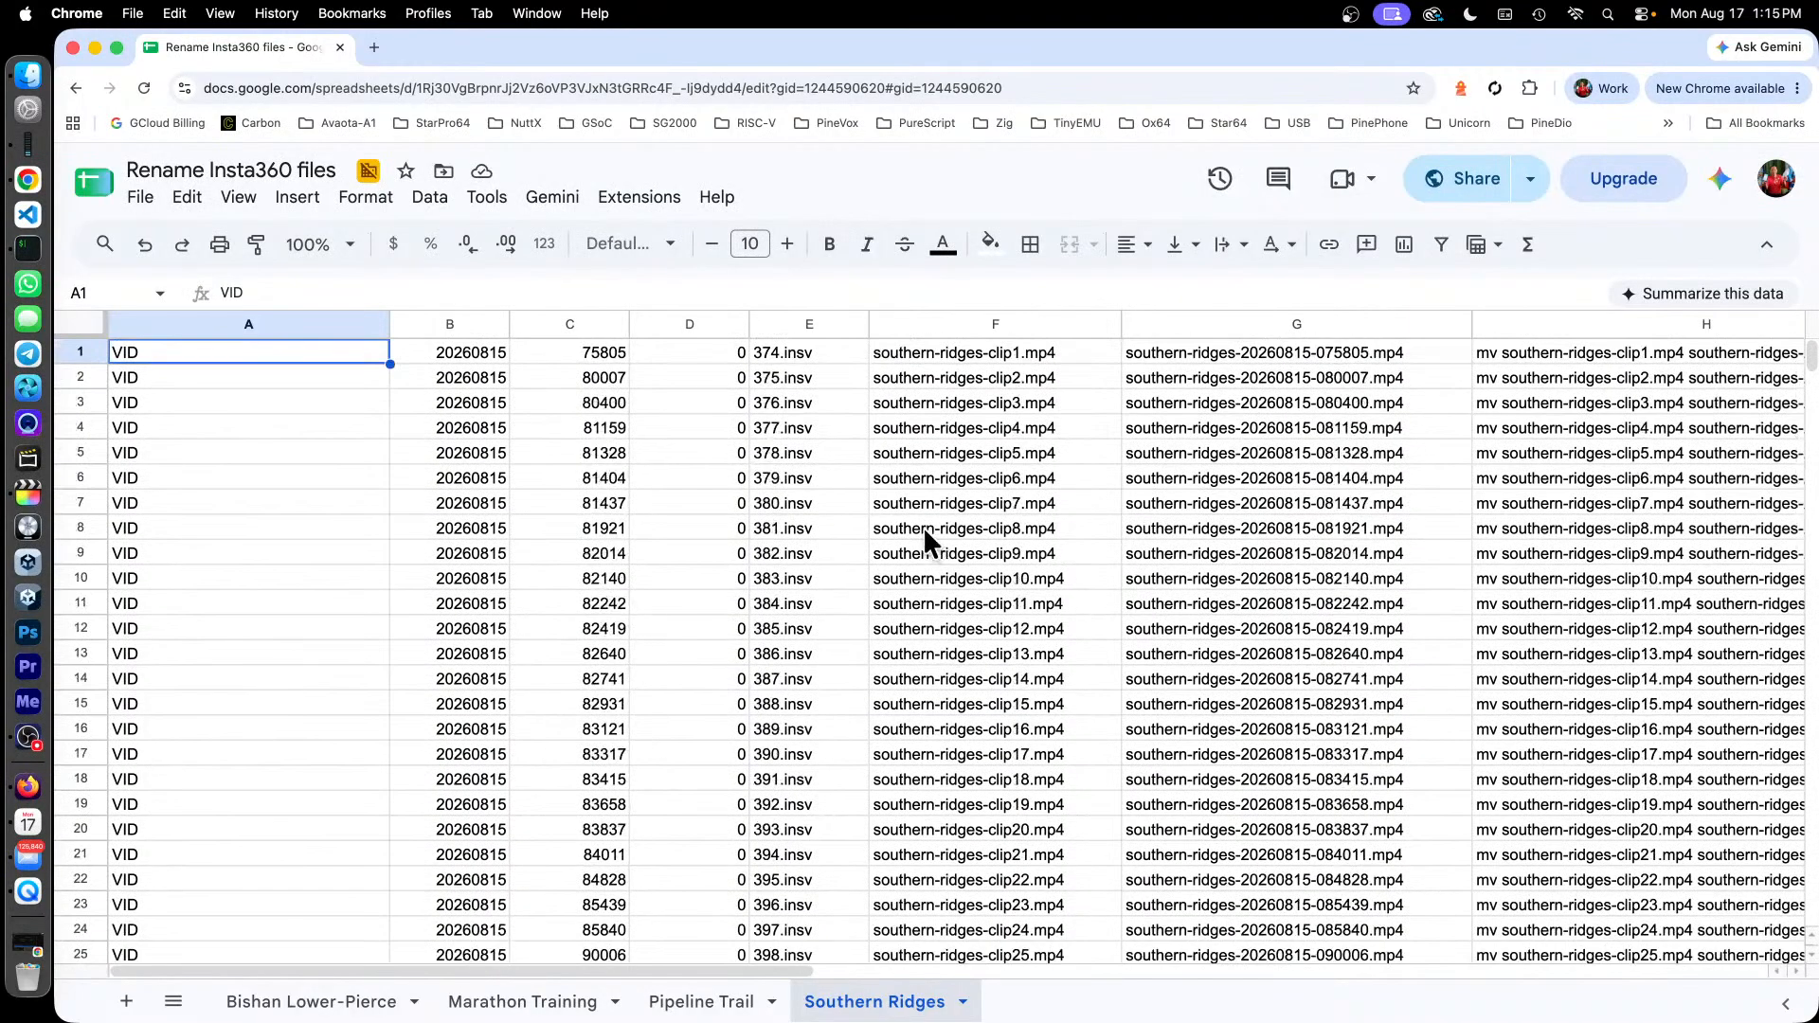
left_click(944, 352)
left_click(479, 347)
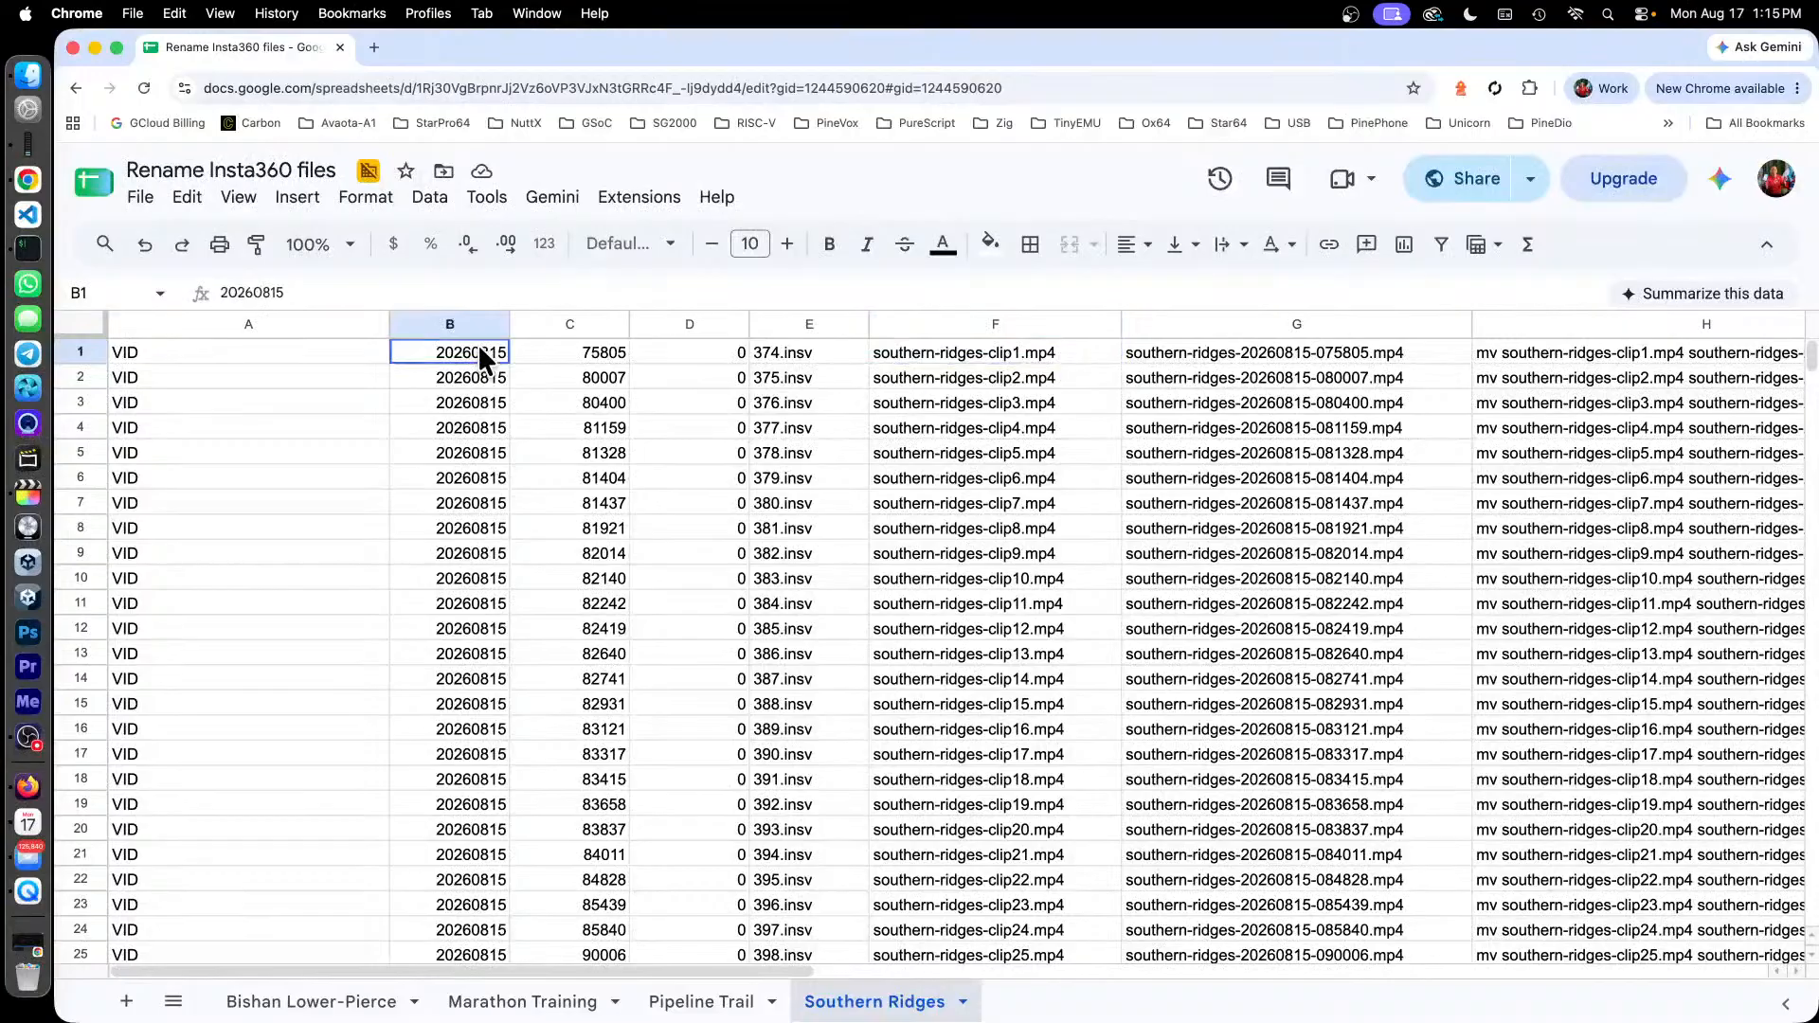
left_click(564, 347)
Check the last clip name in F43 against its date in B43 and time in C43.
scroll(895, 473, "down", 15)
scroll(958, 497, "up", 11)
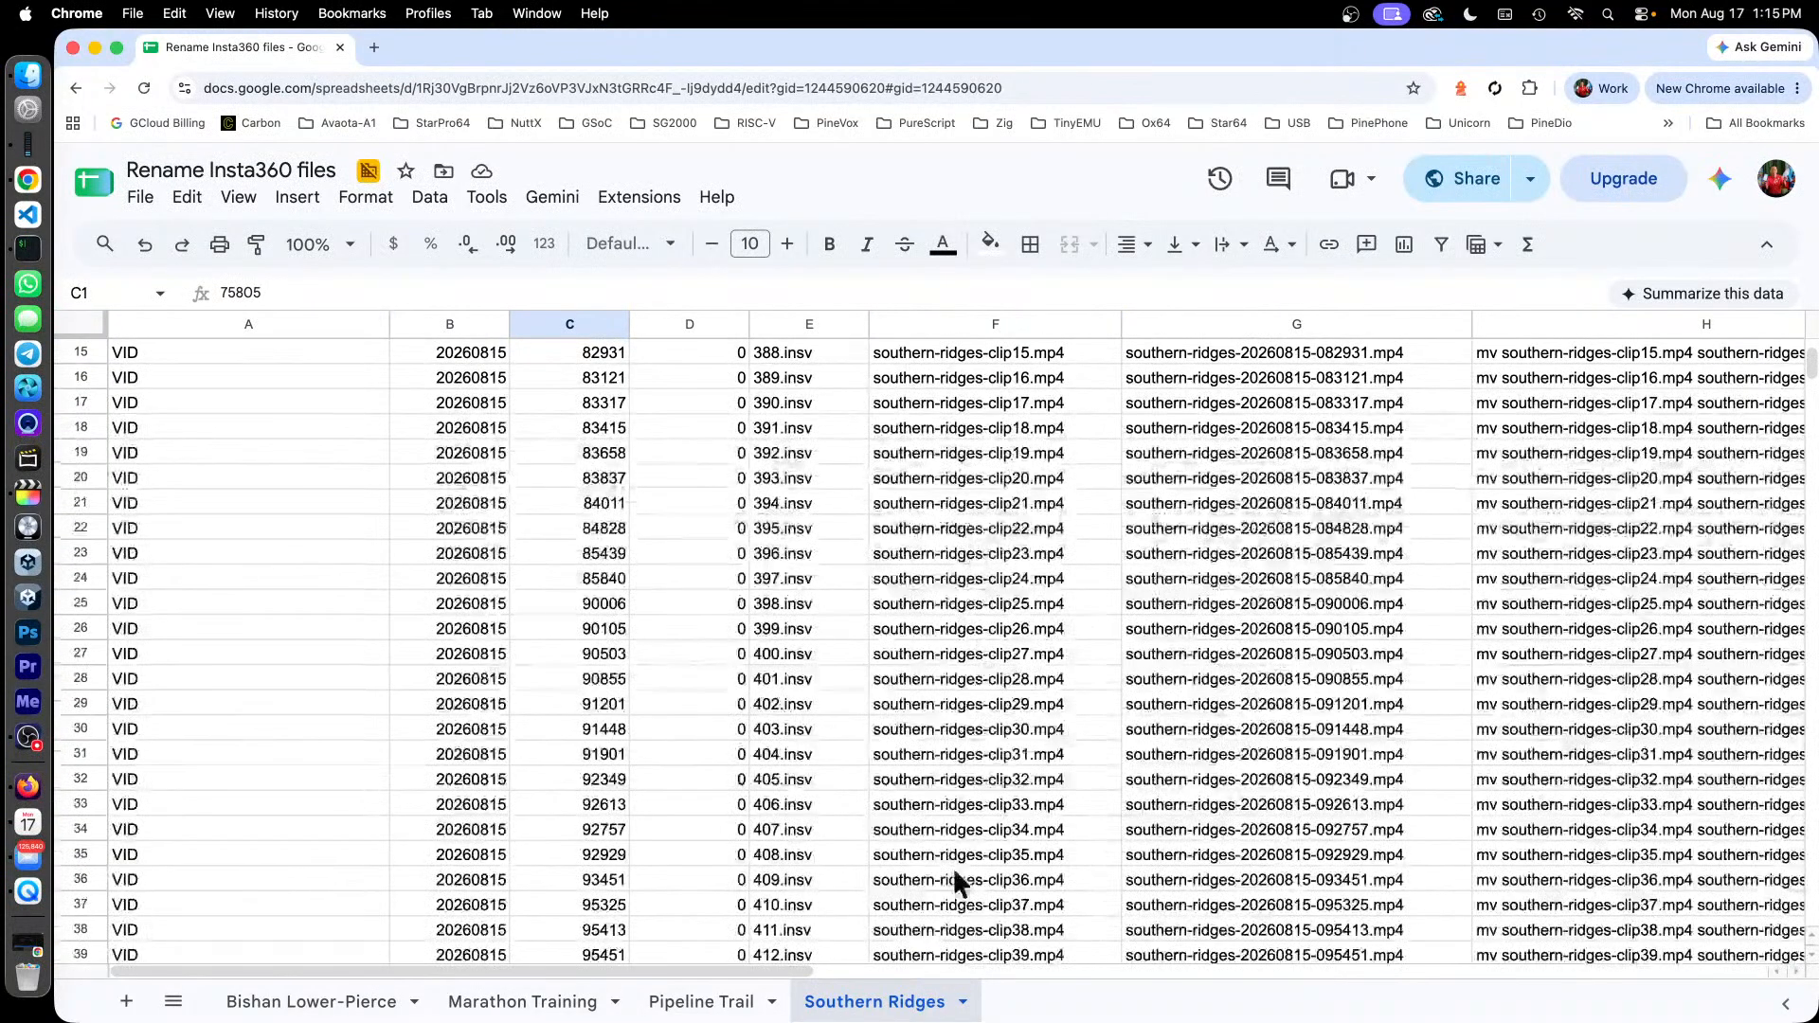
scroll(952, 852, "down", 7)
left_click(991, 464)
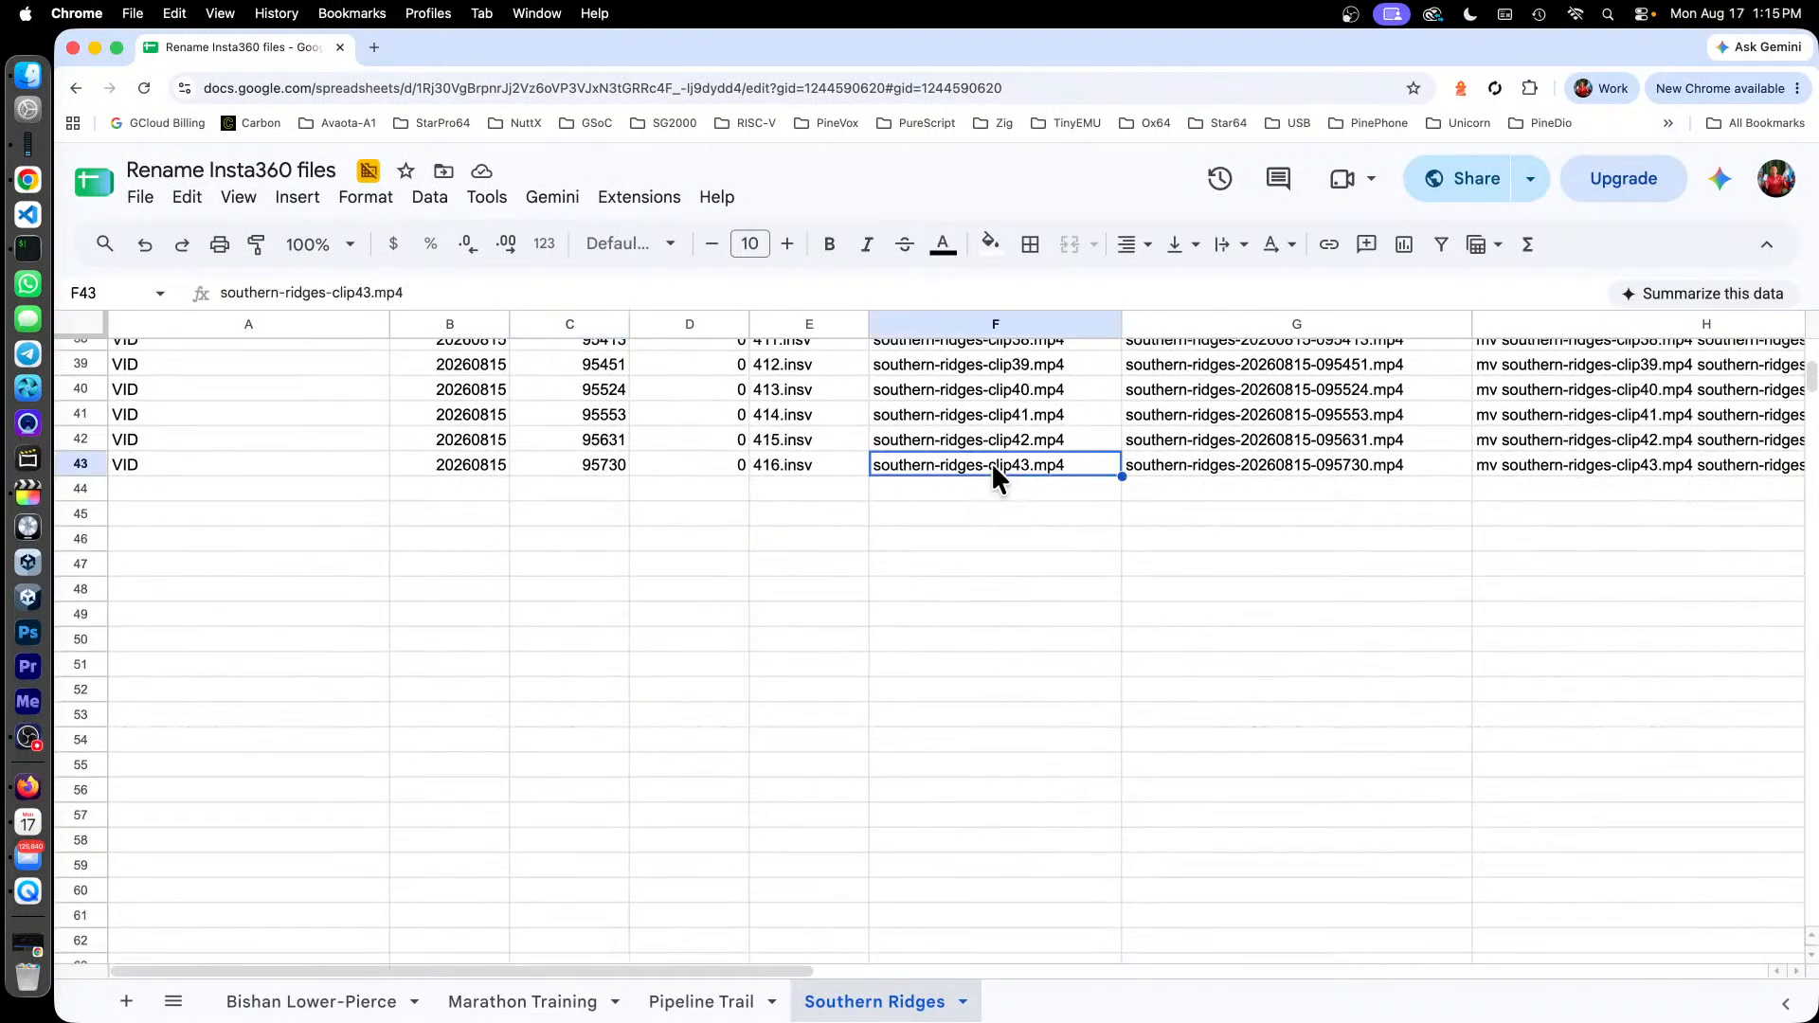
left_click(445, 465)
left_click(566, 465)
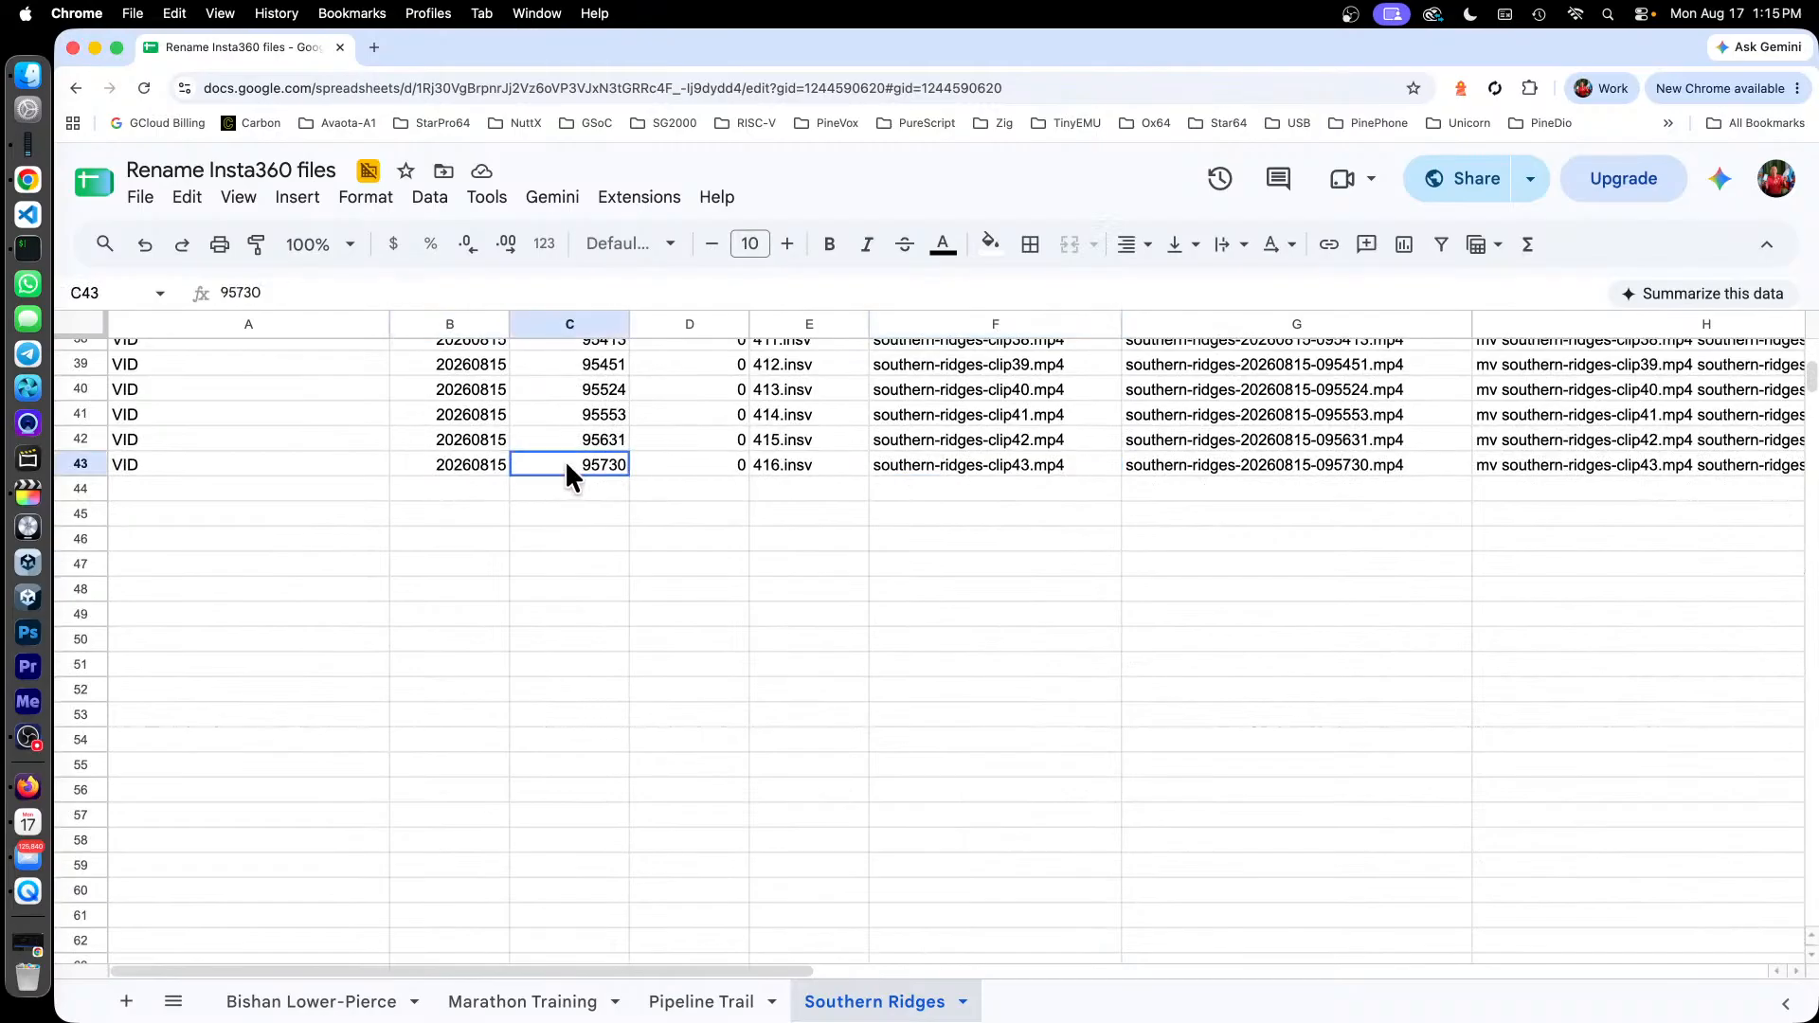
Examine the formula in G1 that builds the timestamped filename from the date and time cells.
scroll(980, 696, "up", 5)
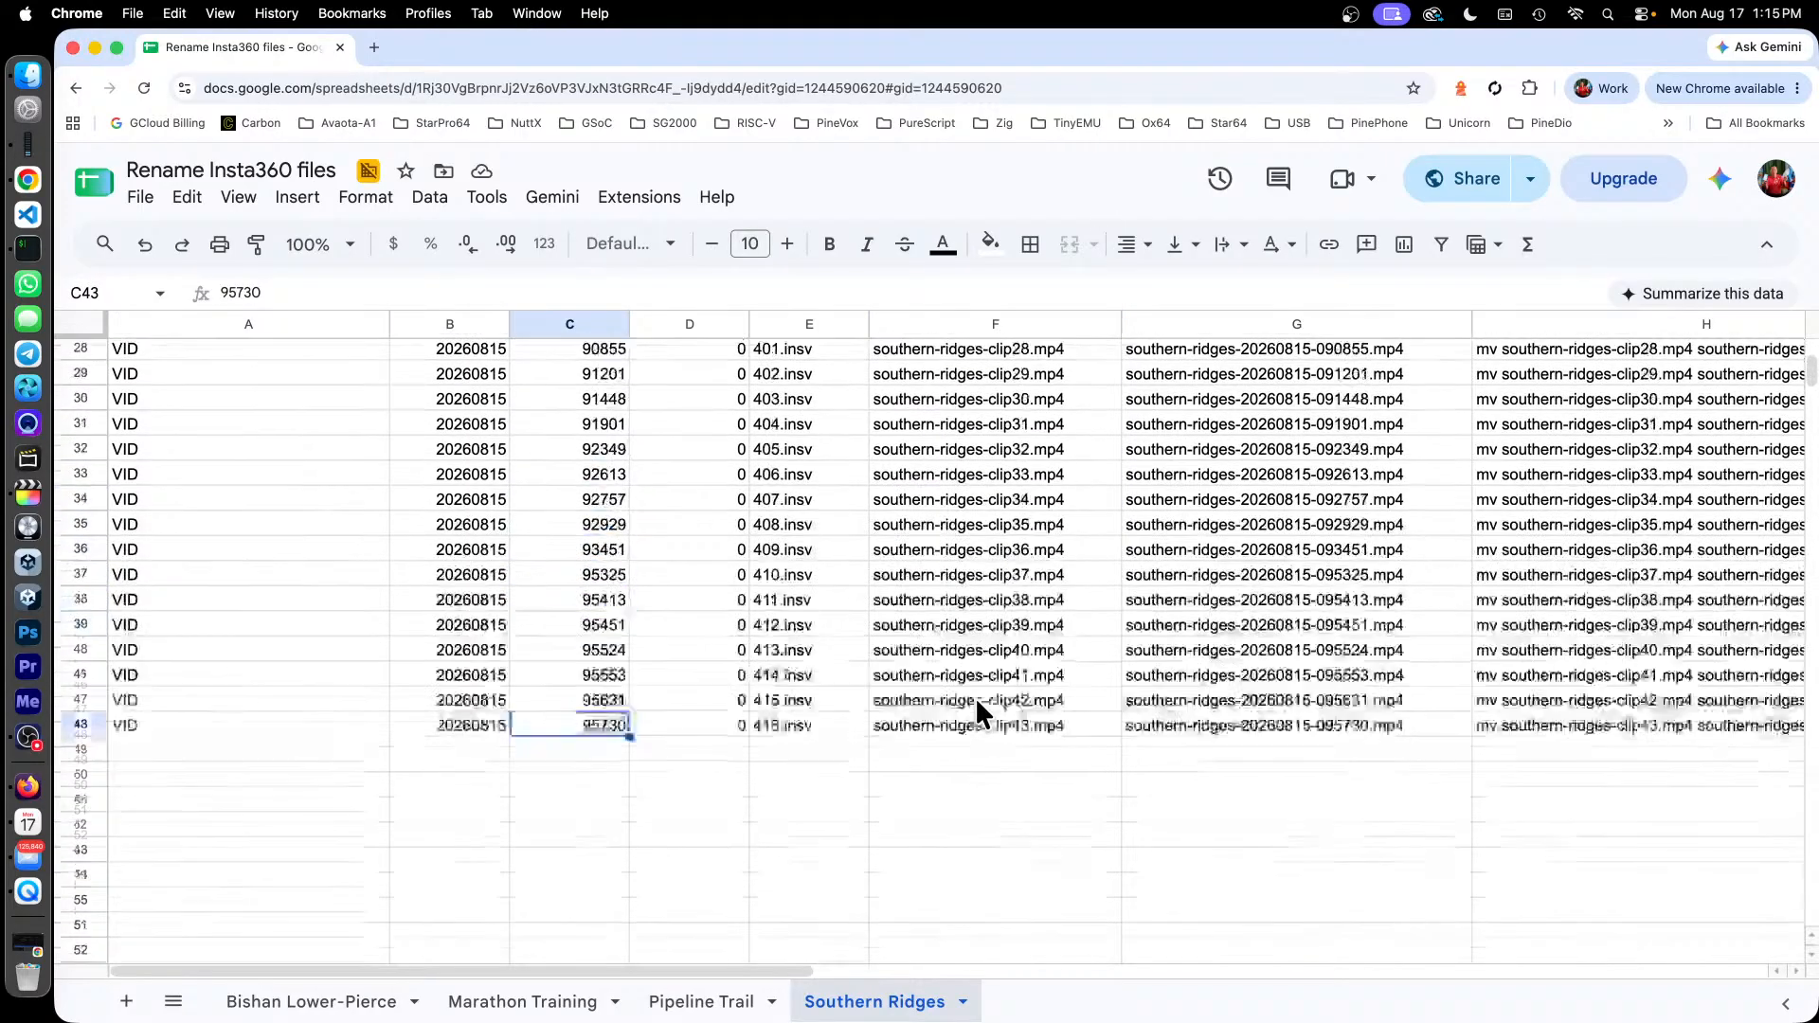
scroll(980, 692, "up", 7)
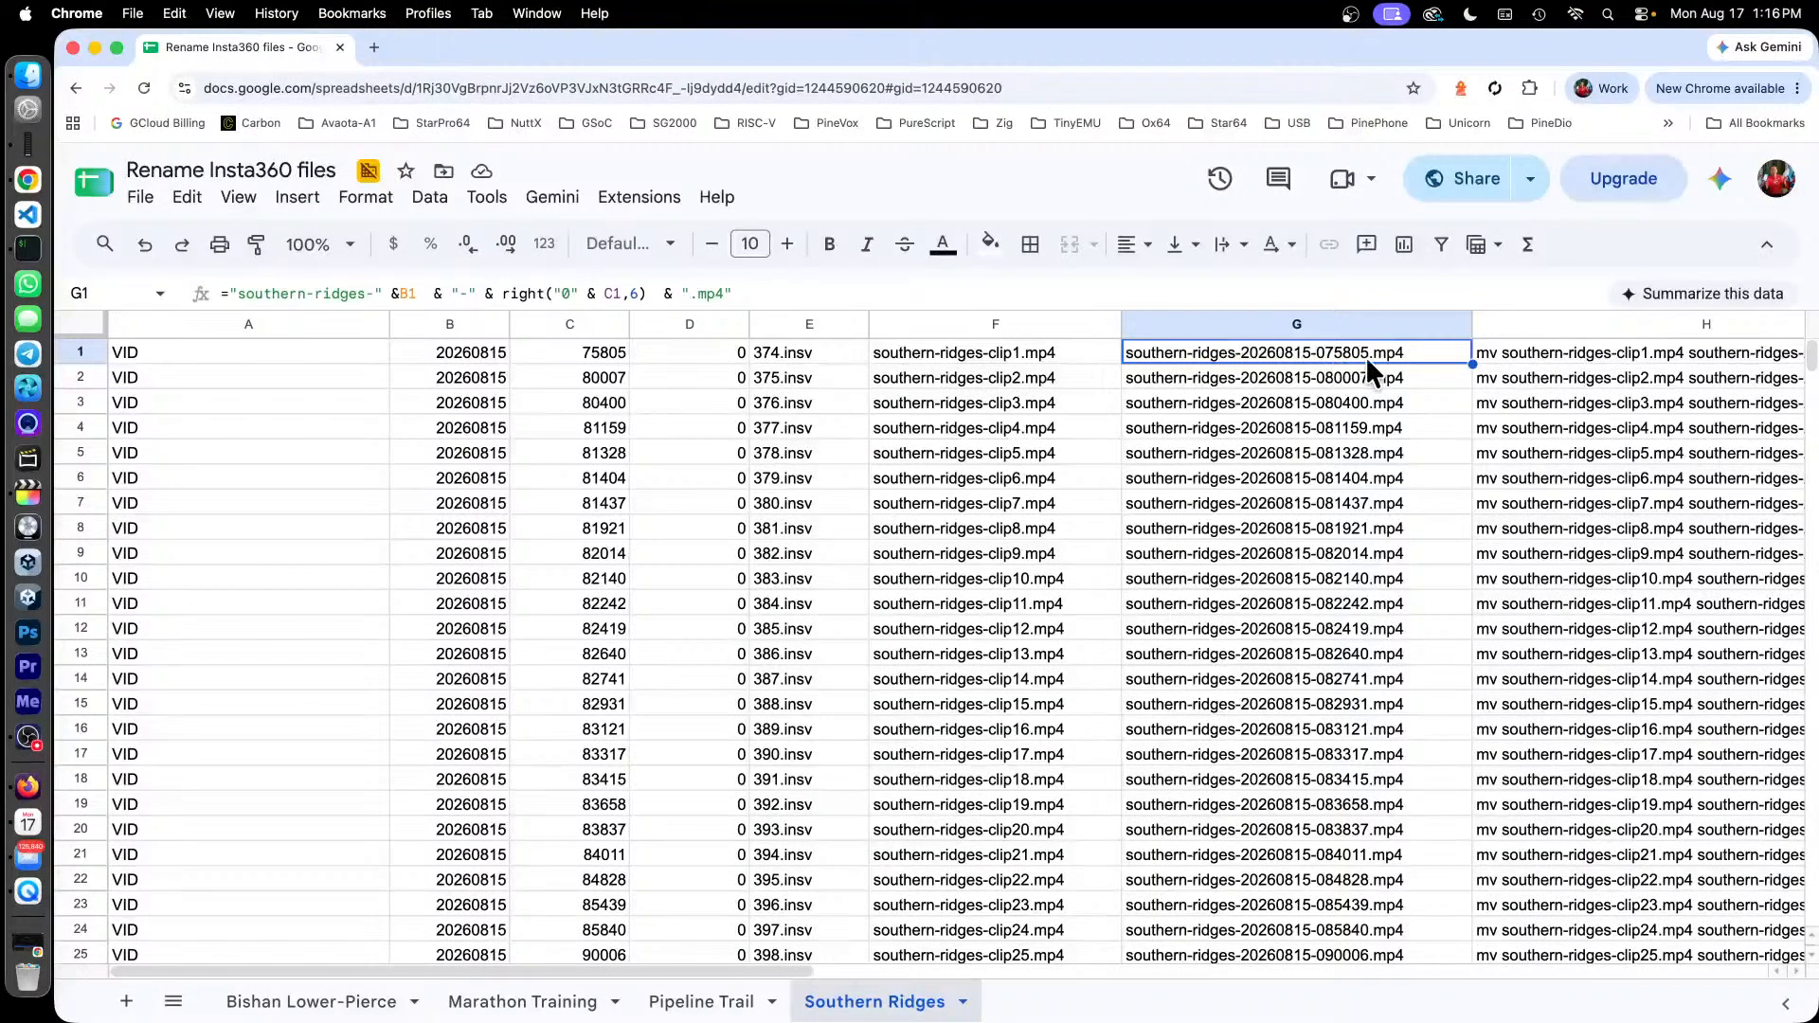
left_click(787, 286)
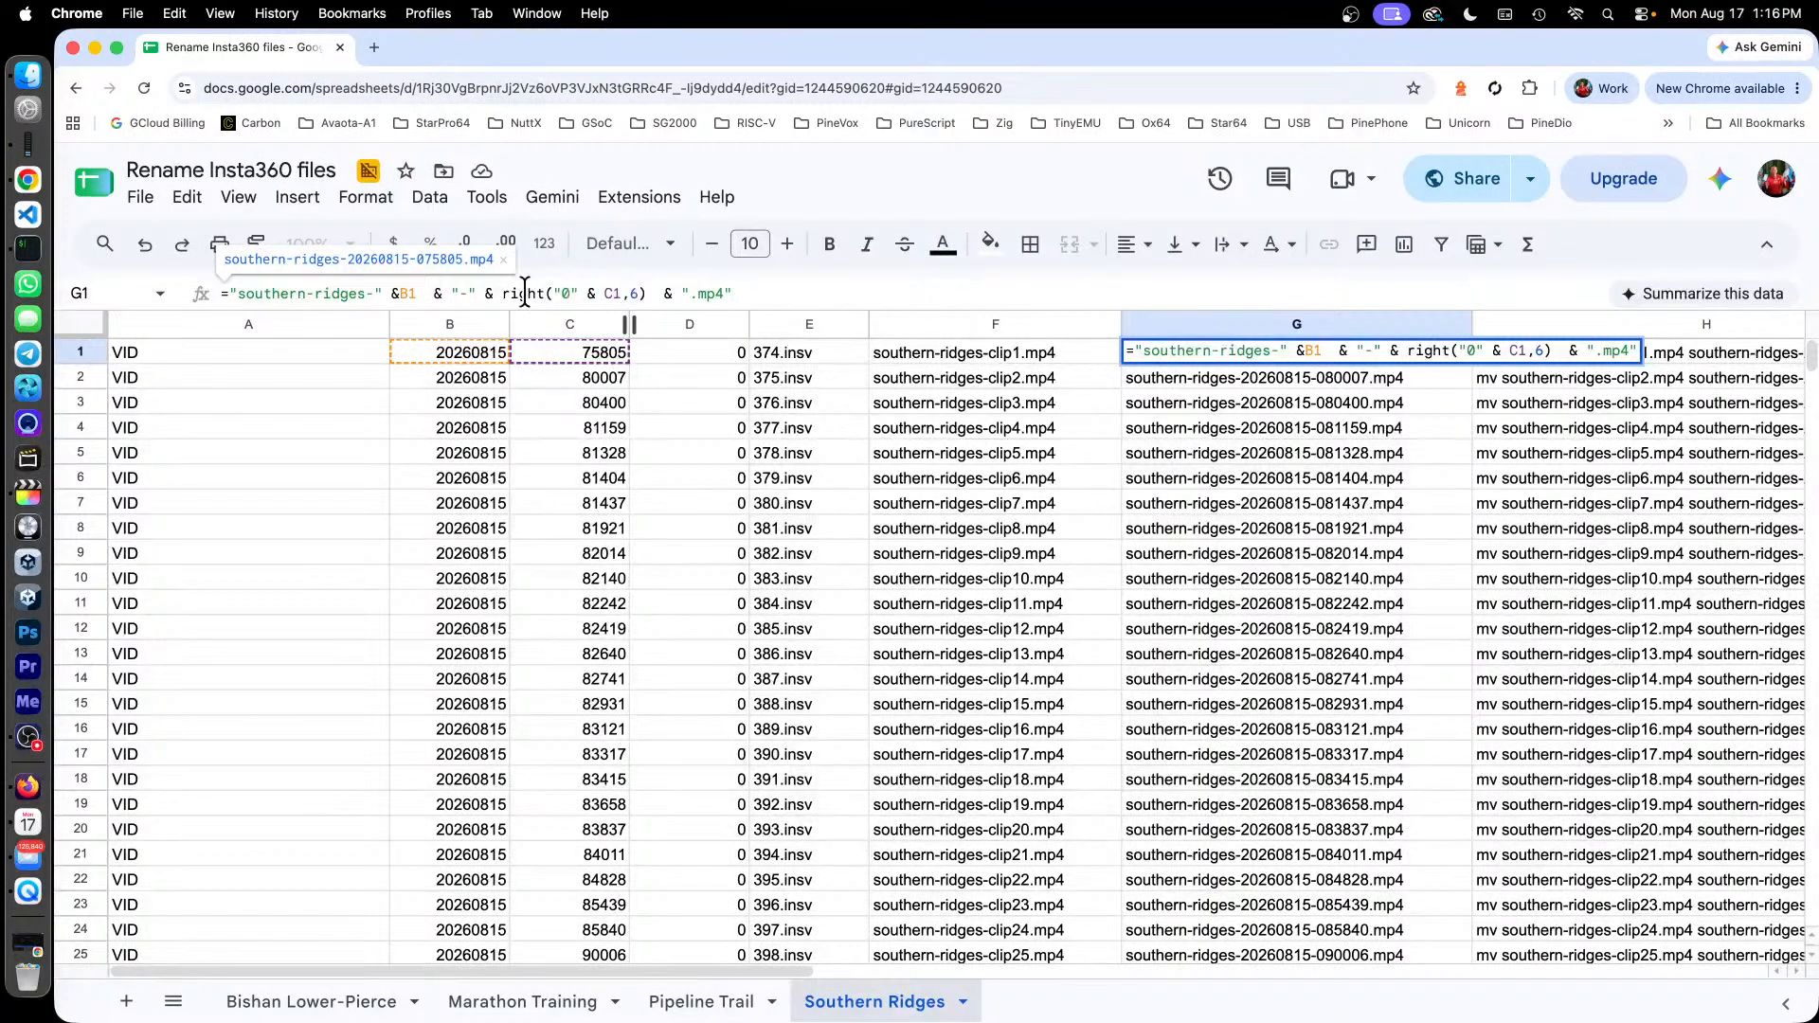
key("Escape")
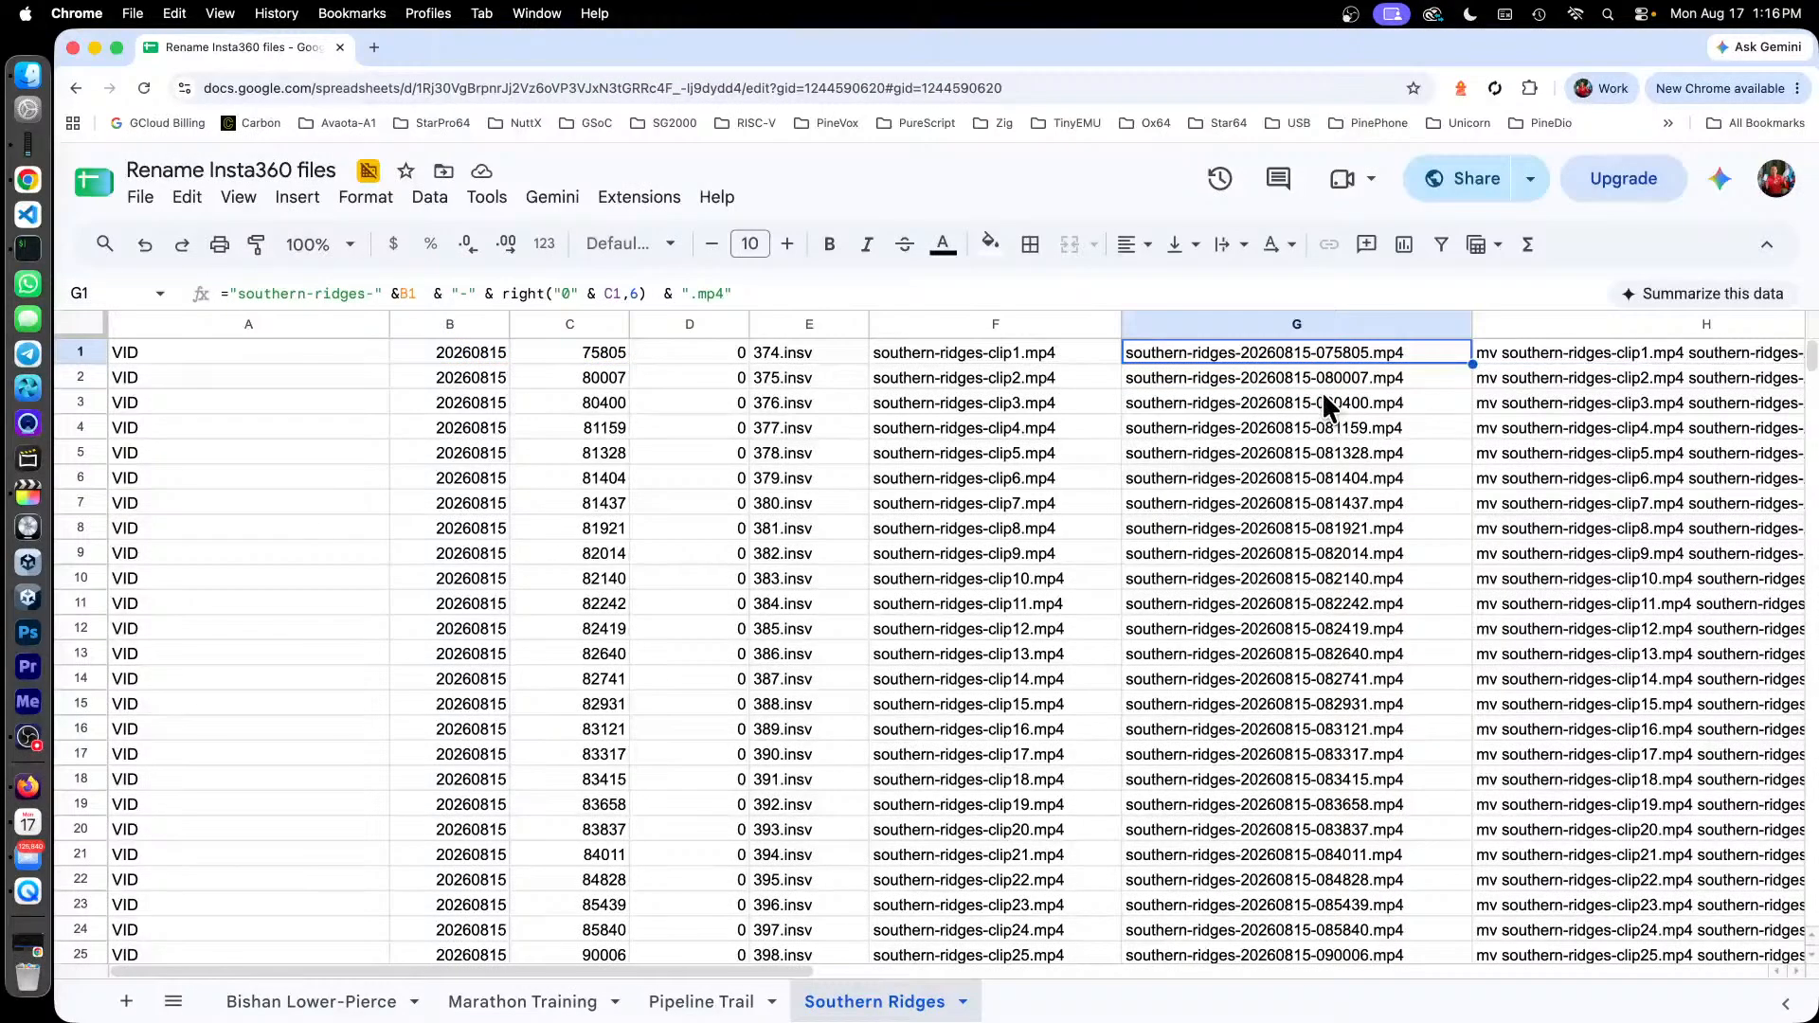
Compare the original clip names in column F with the timestamped filenames in column G for rows 1 and 43.
left_click(1012, 359)
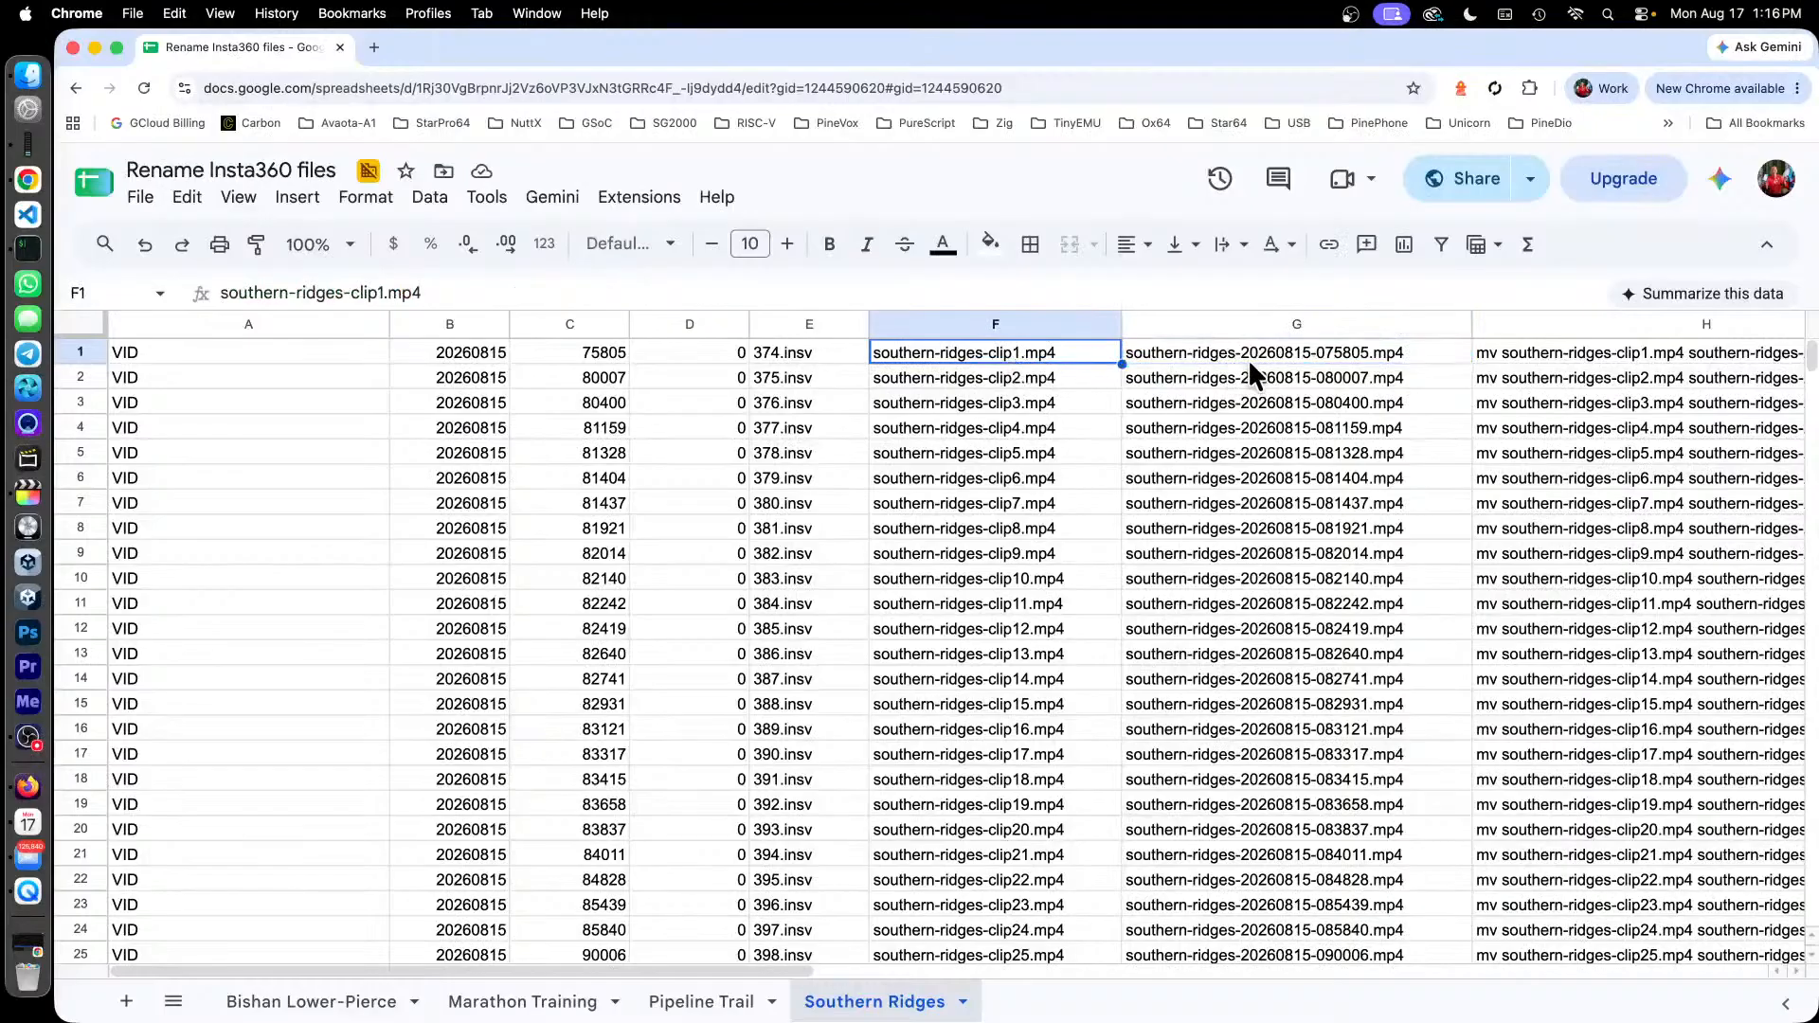
left_click(1276, 352)
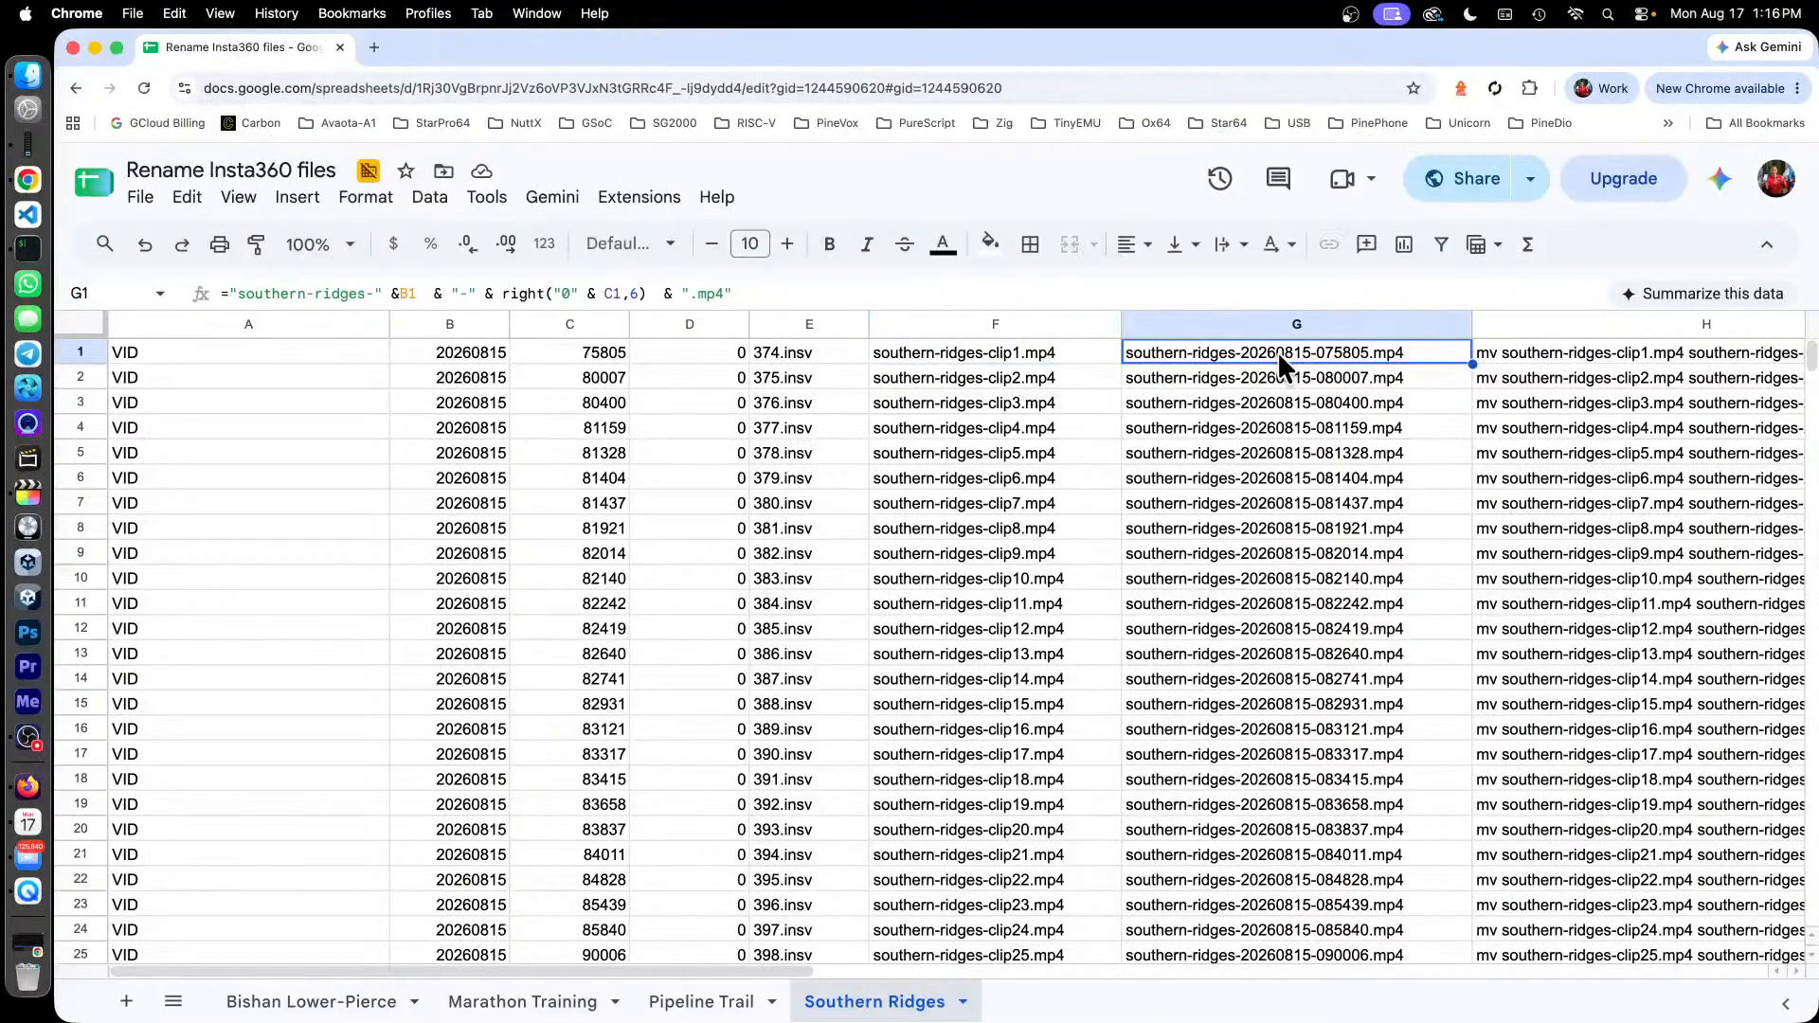
scroll(1278, 351, "down", 6)
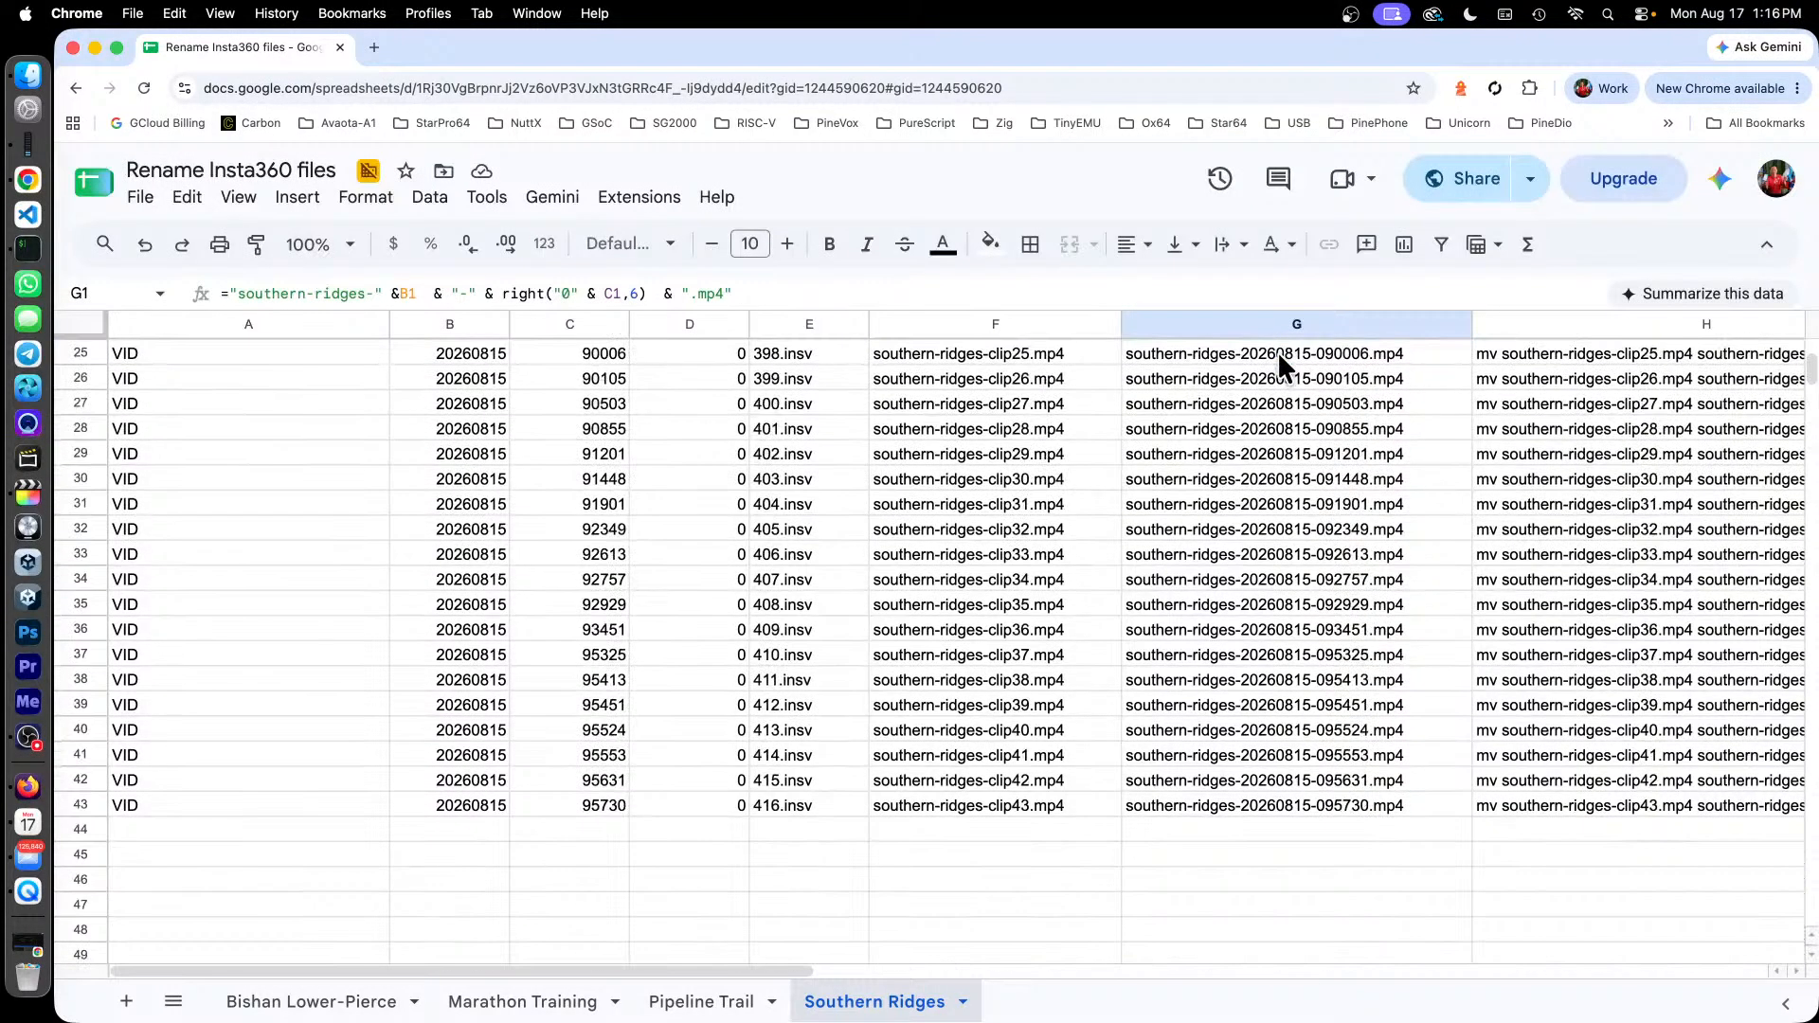
left_click(1012, 803)
left_click(1270, 807)
scroll(1275, 809, "up", 6)
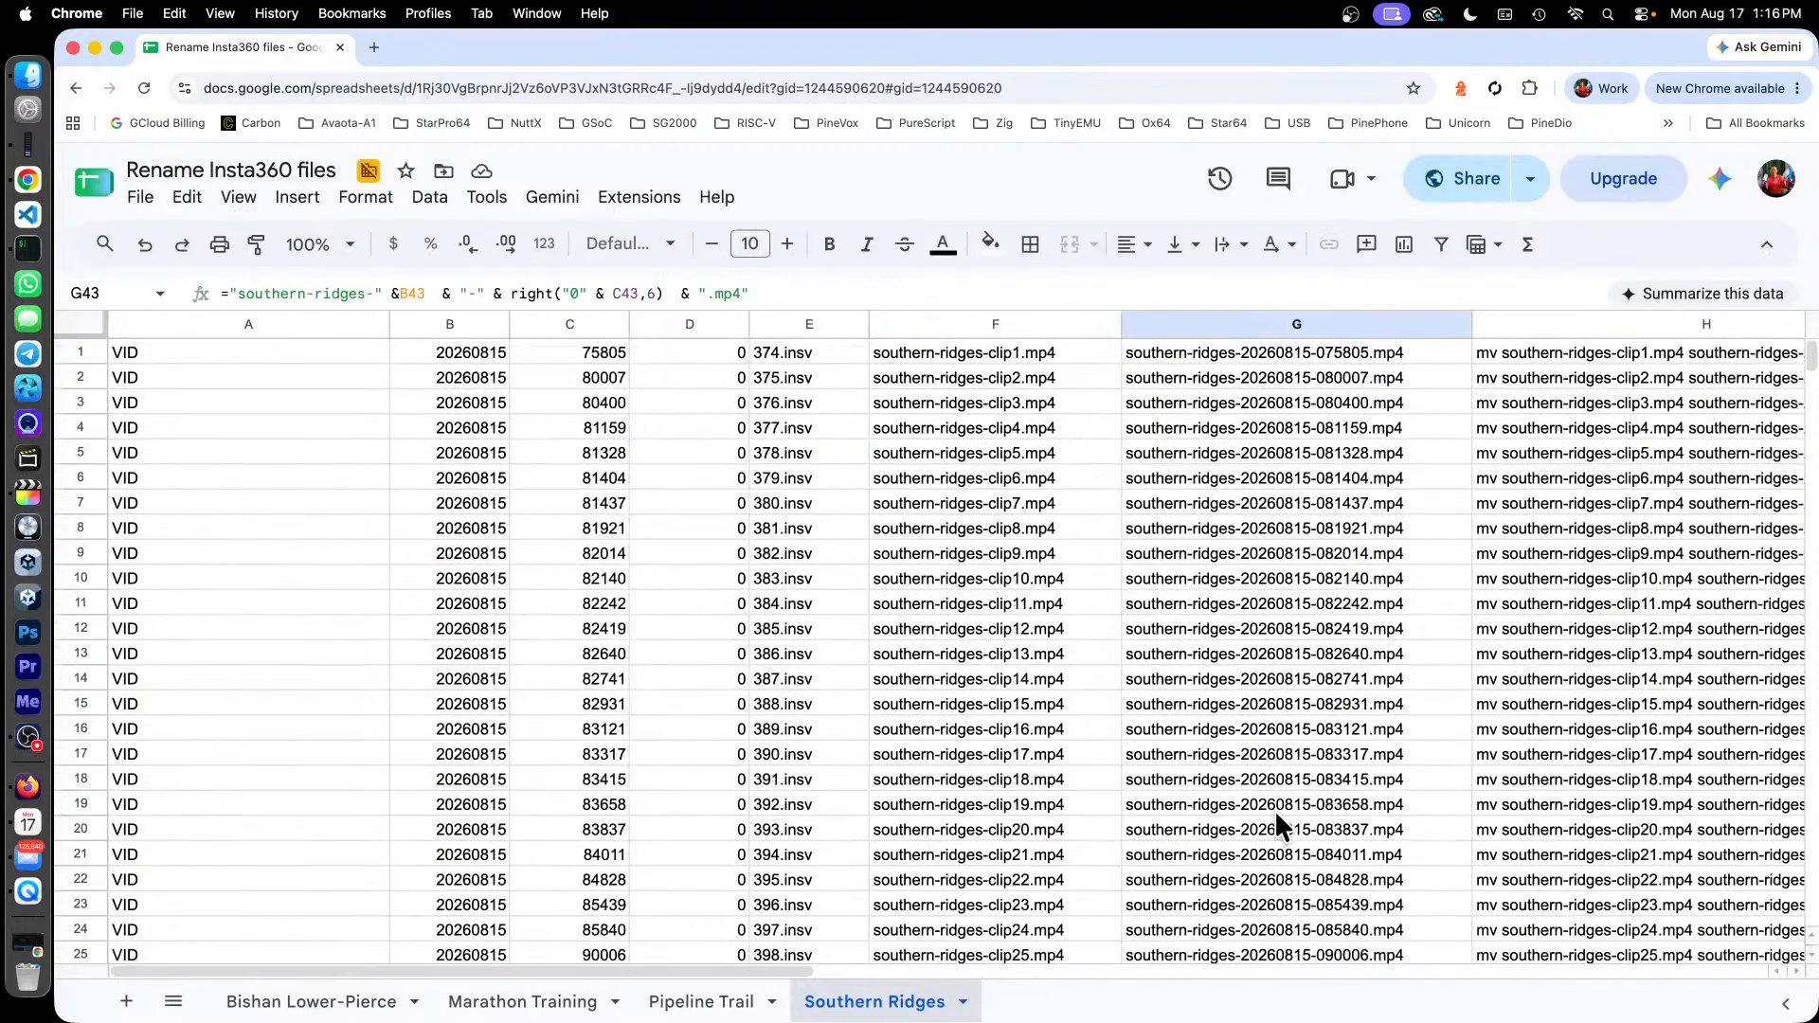
Examine the formula in H1 that joins F1 and G1 into an mv rename command.
left_click(1564, 351)
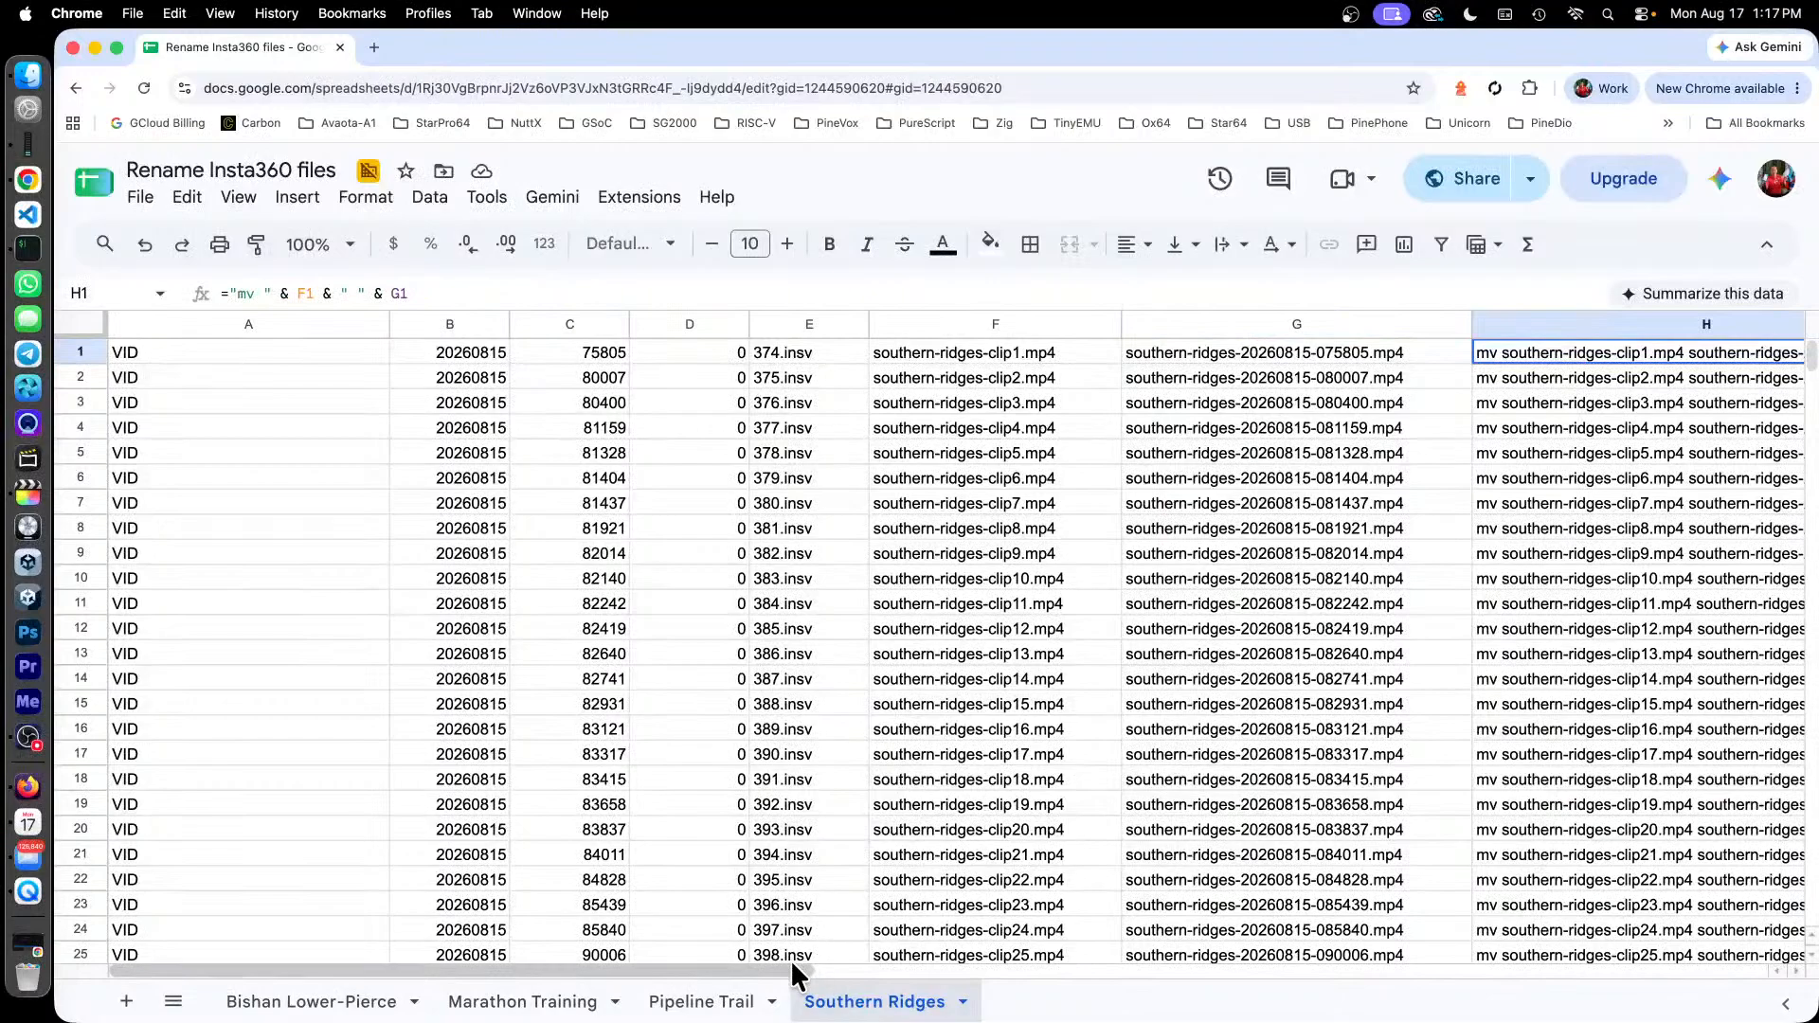
left_click_drag(813, 969, 1014, 970)
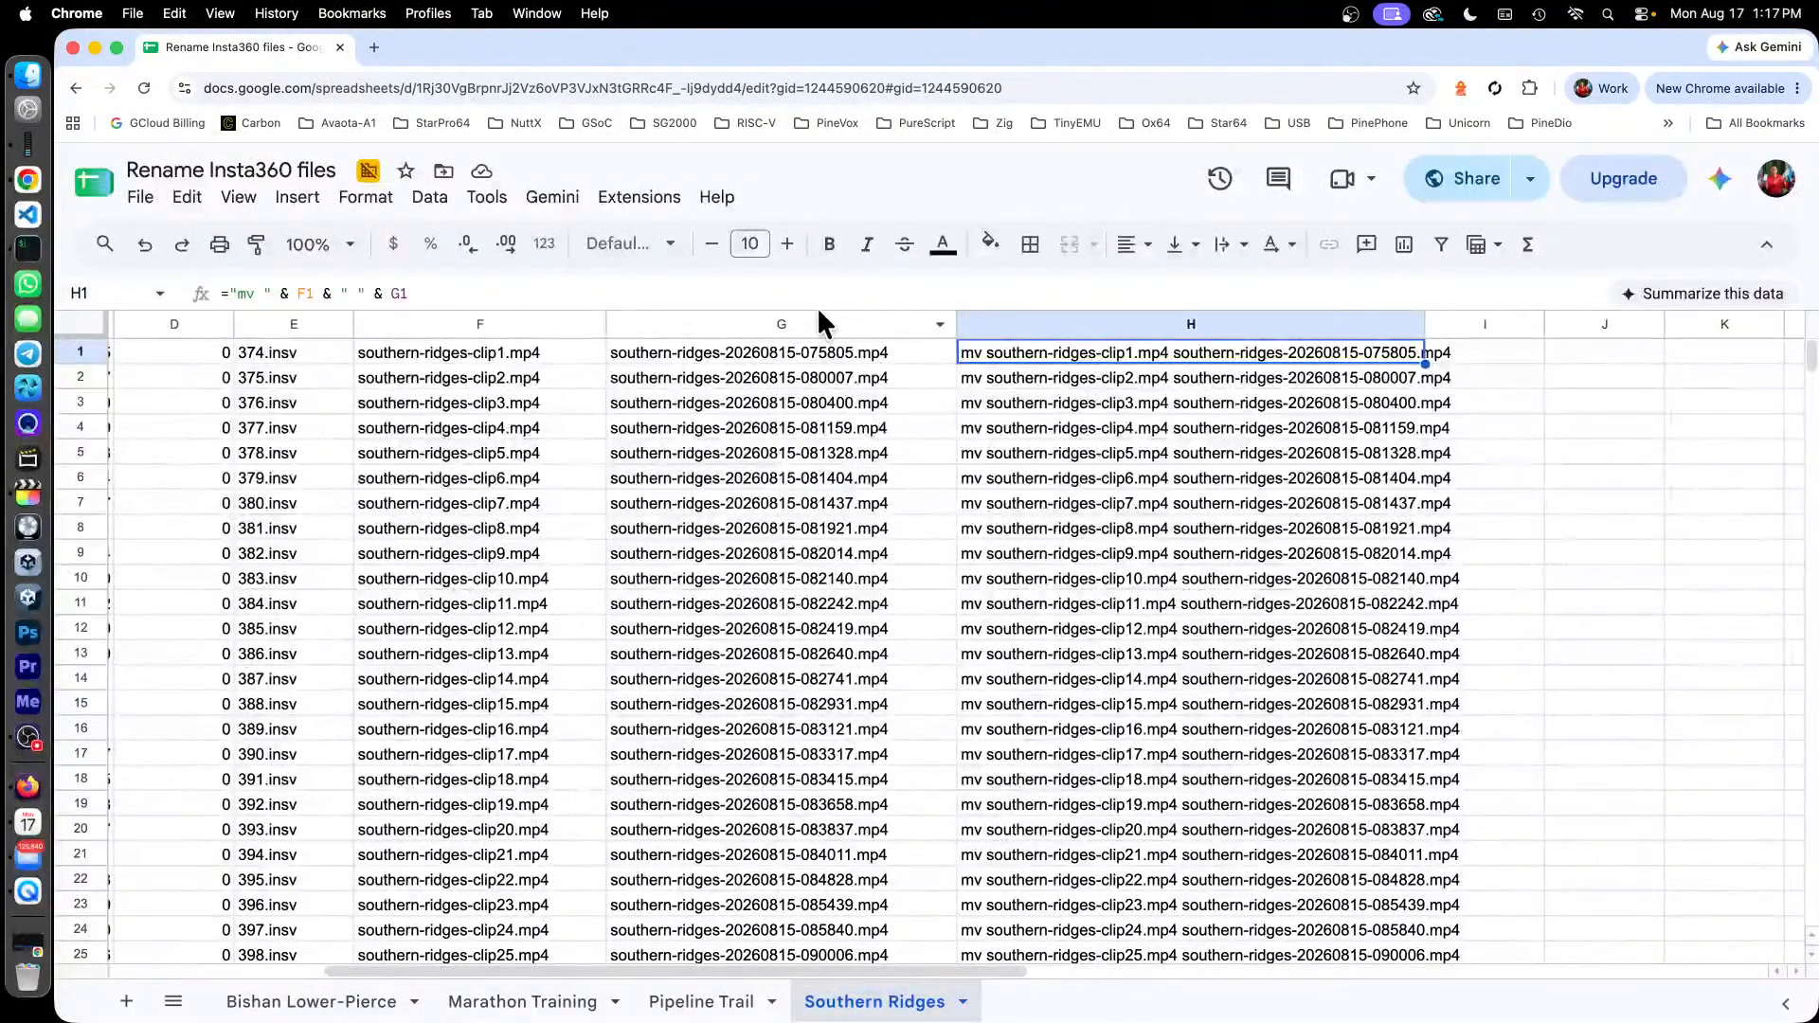
left_click(863, 294)
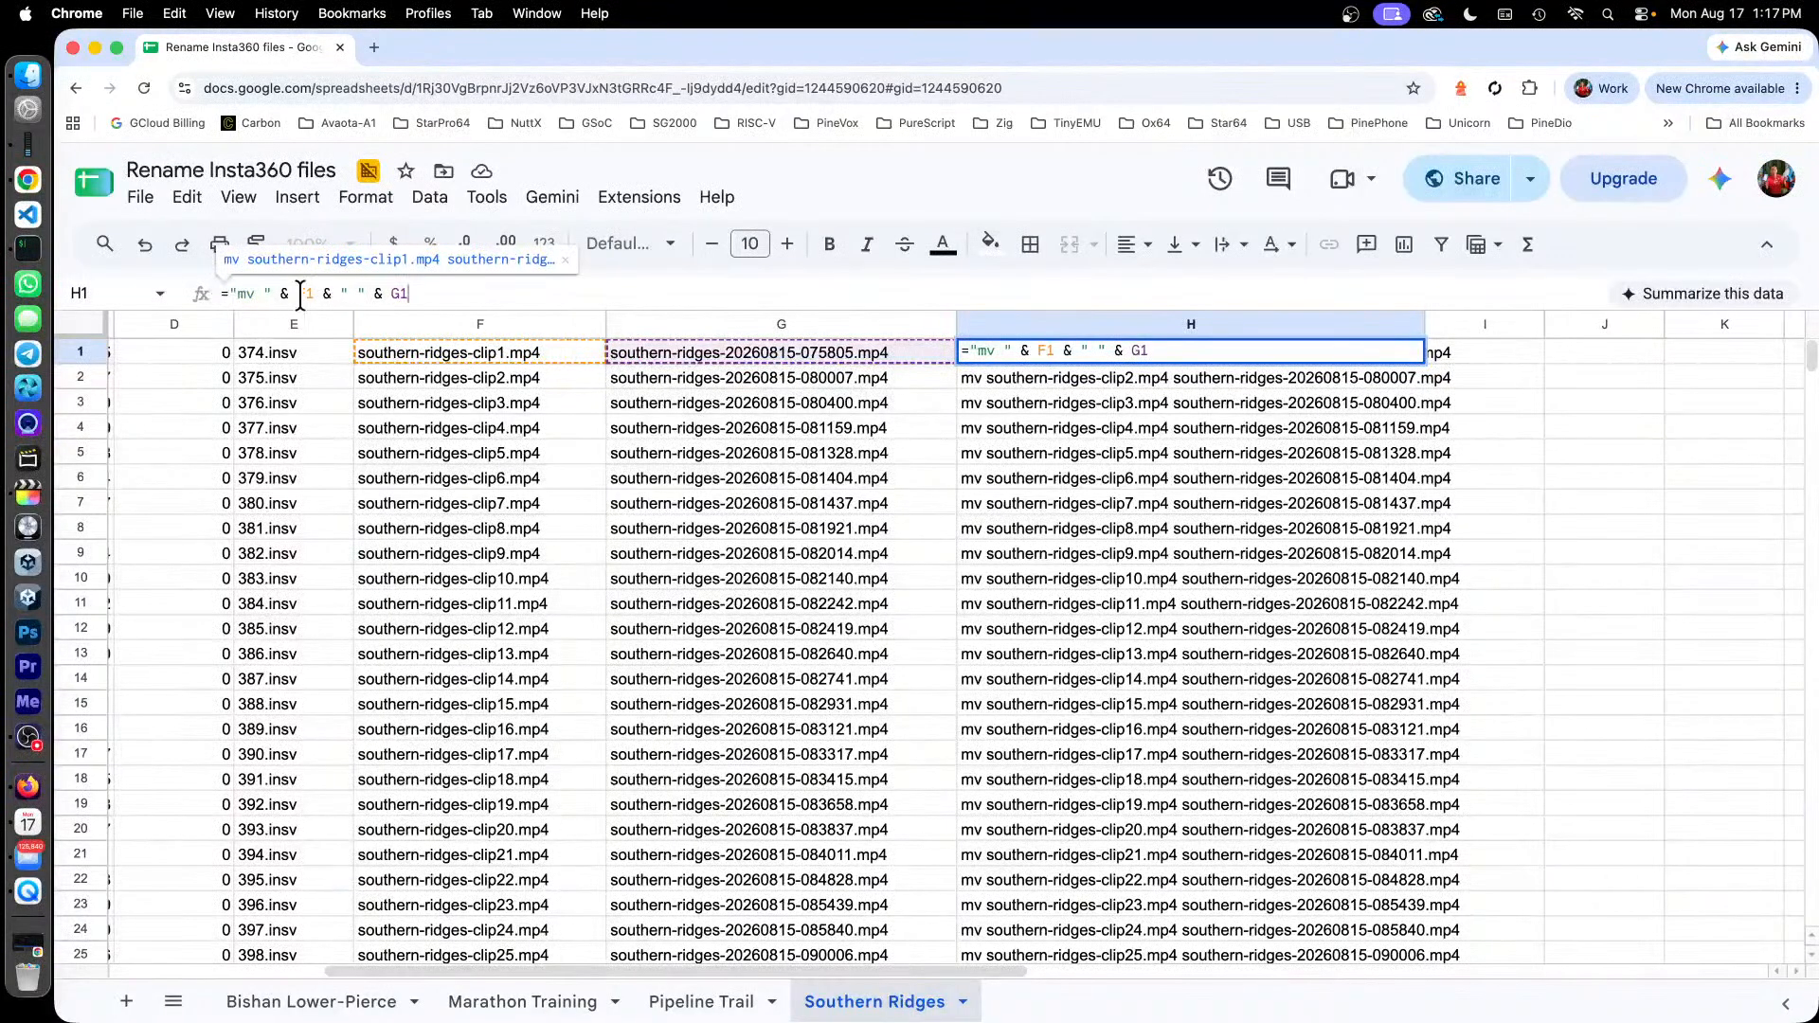
key("Return")
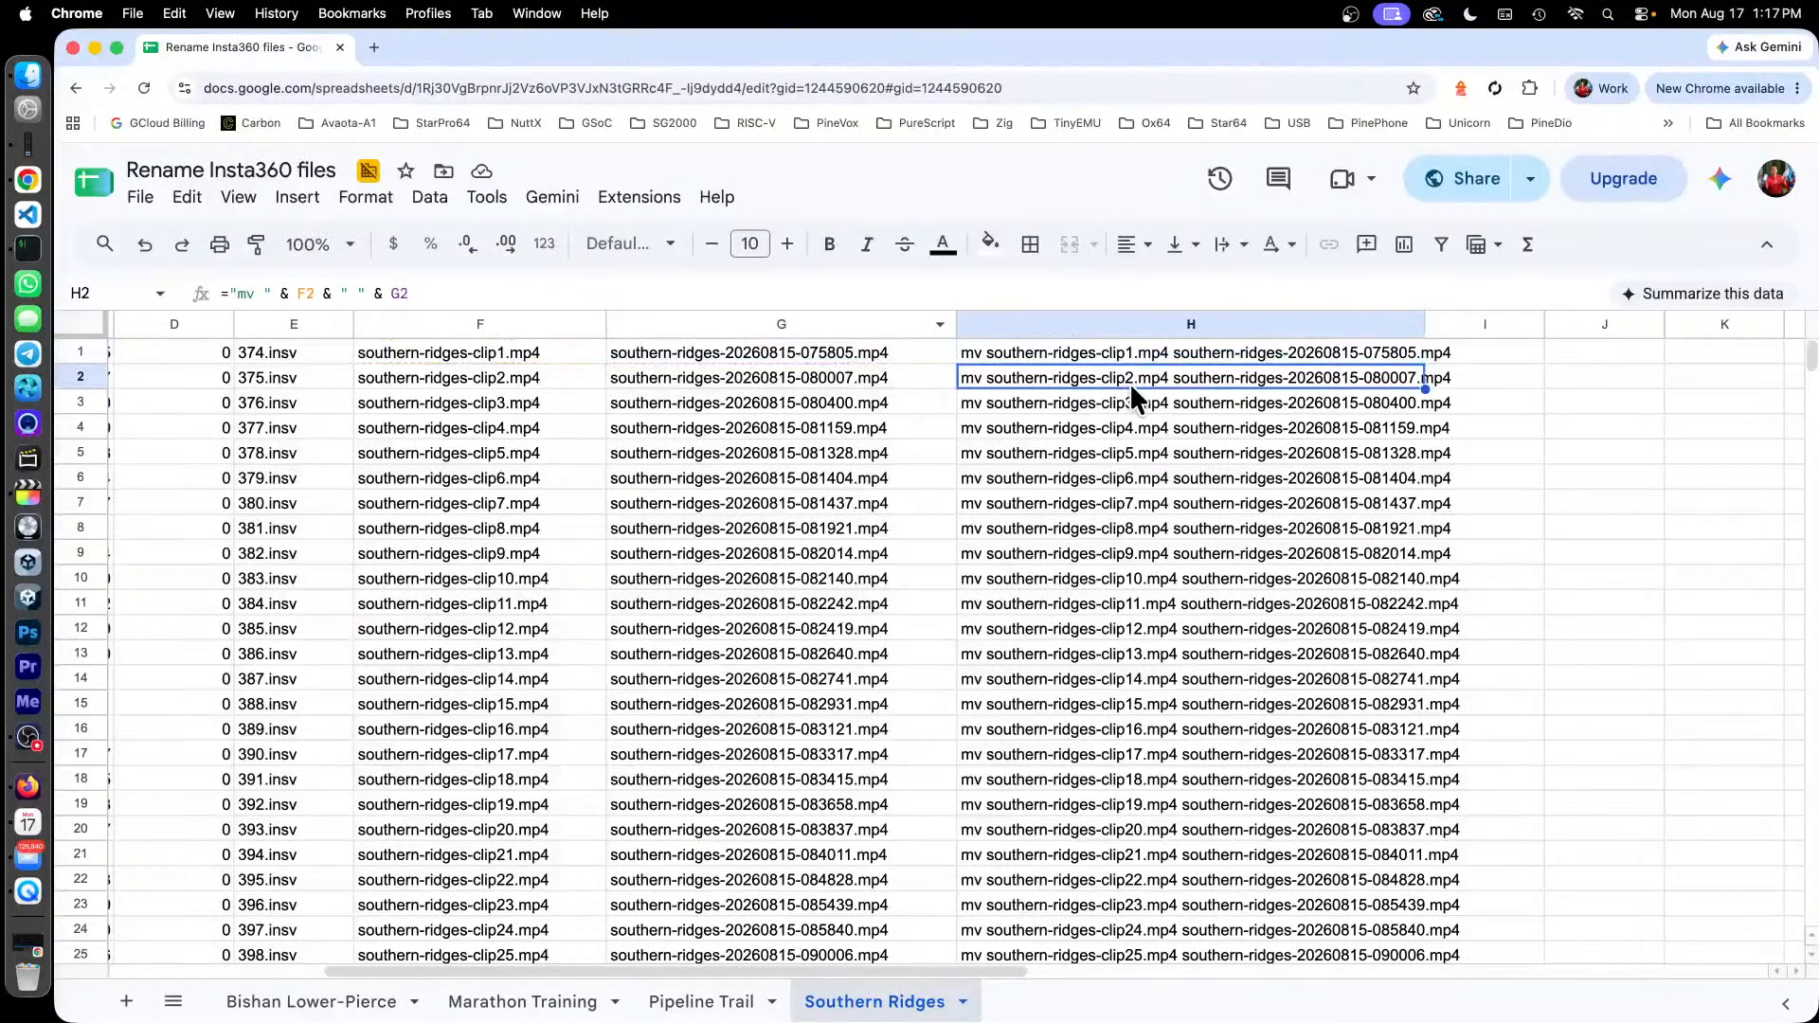
left_click(1185, 347)
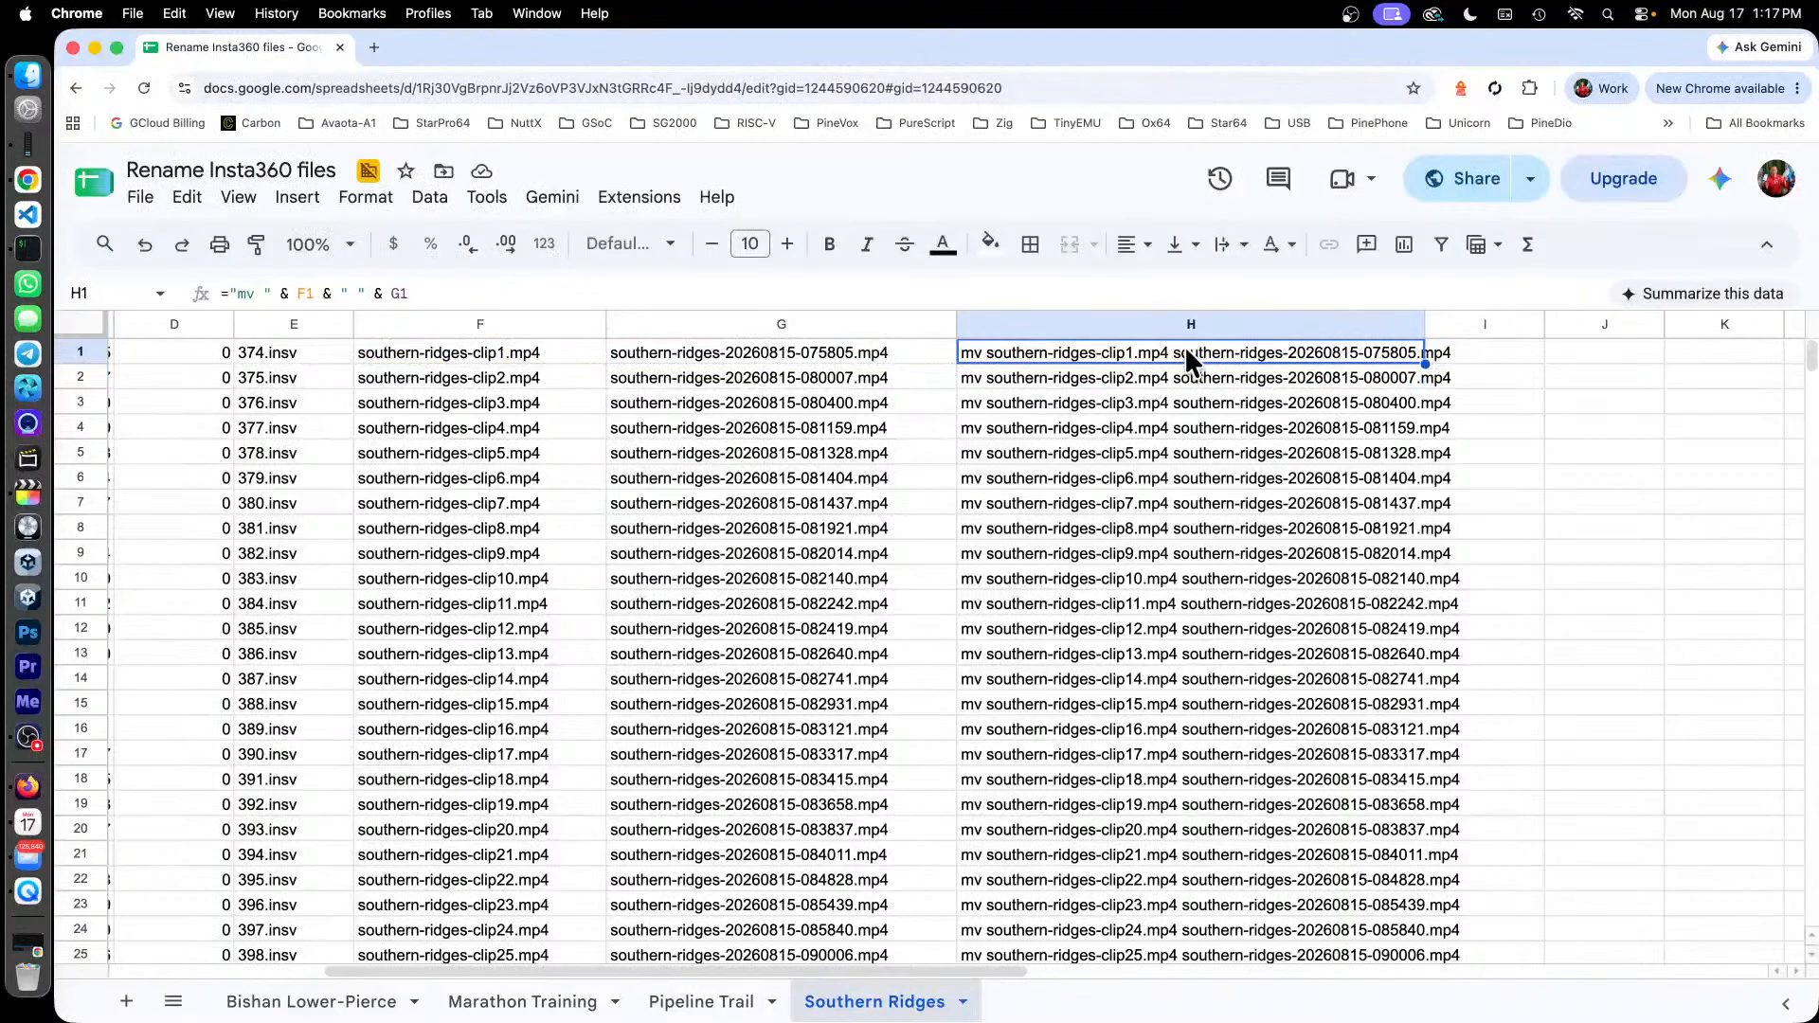
Select column H with the mv commands and open its copy options.
left_click(1126, 327)
right_click(1125, 327)
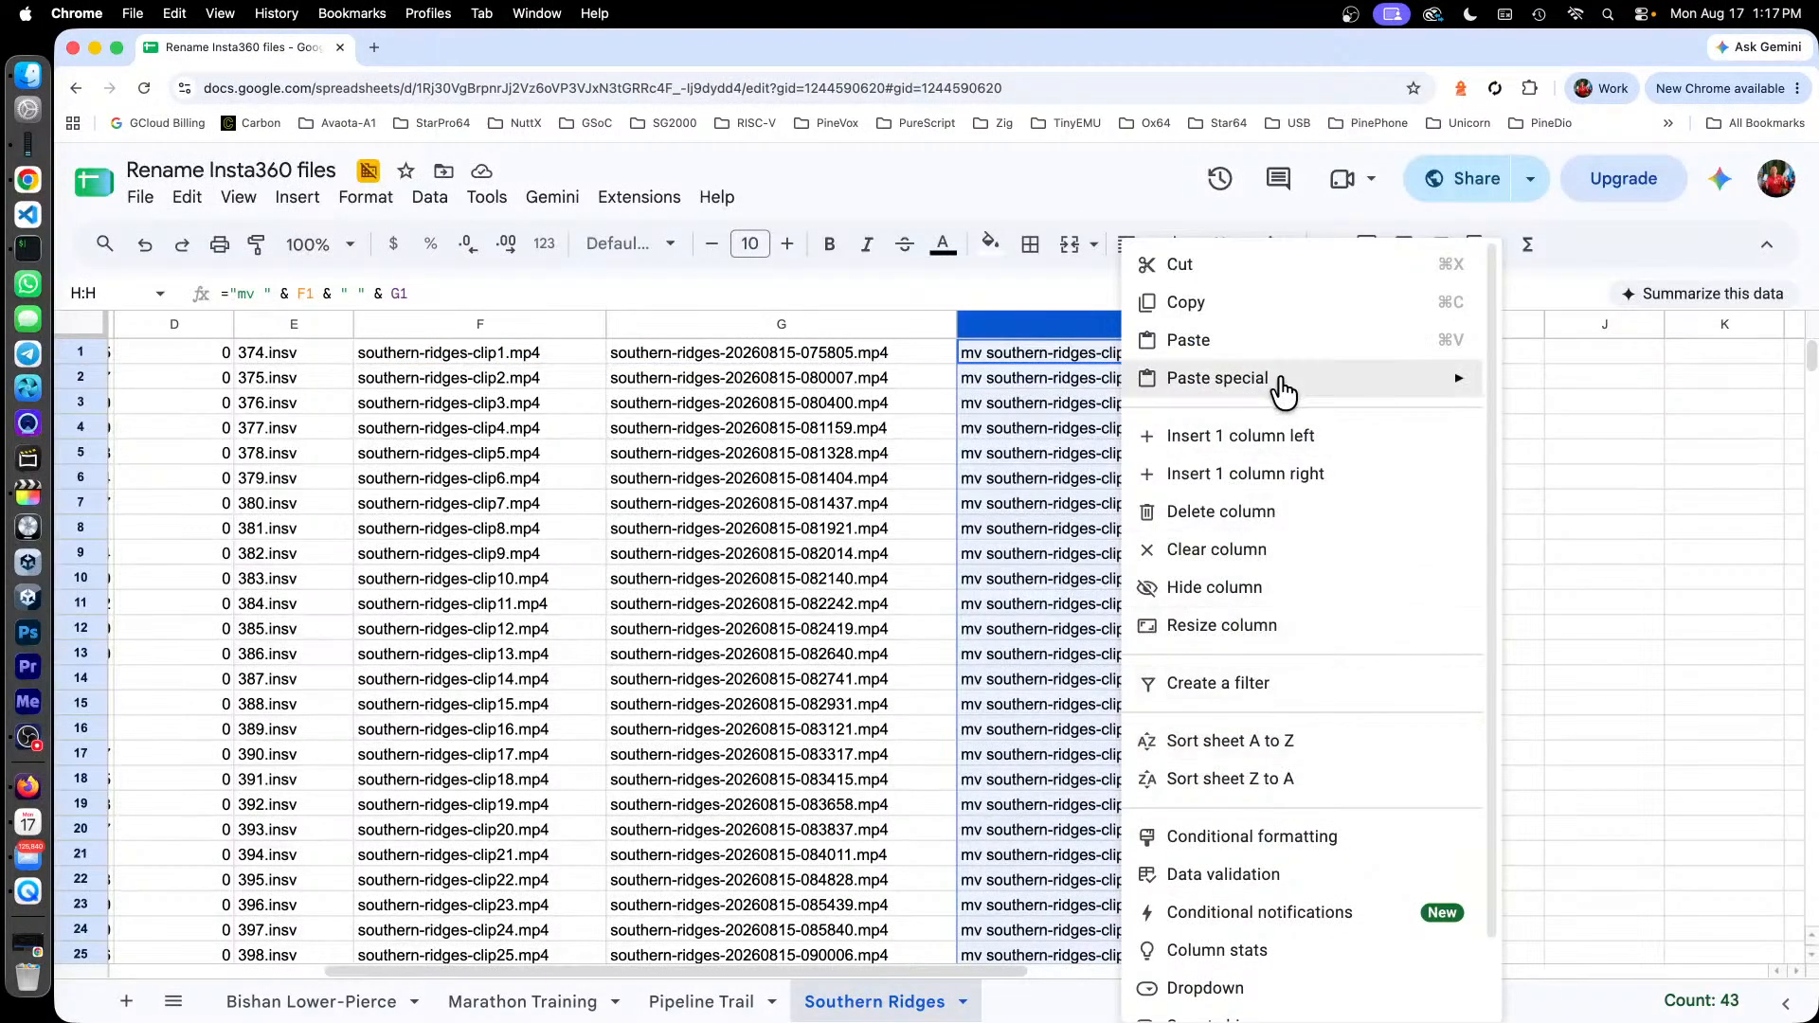
left_click(1080, 434)
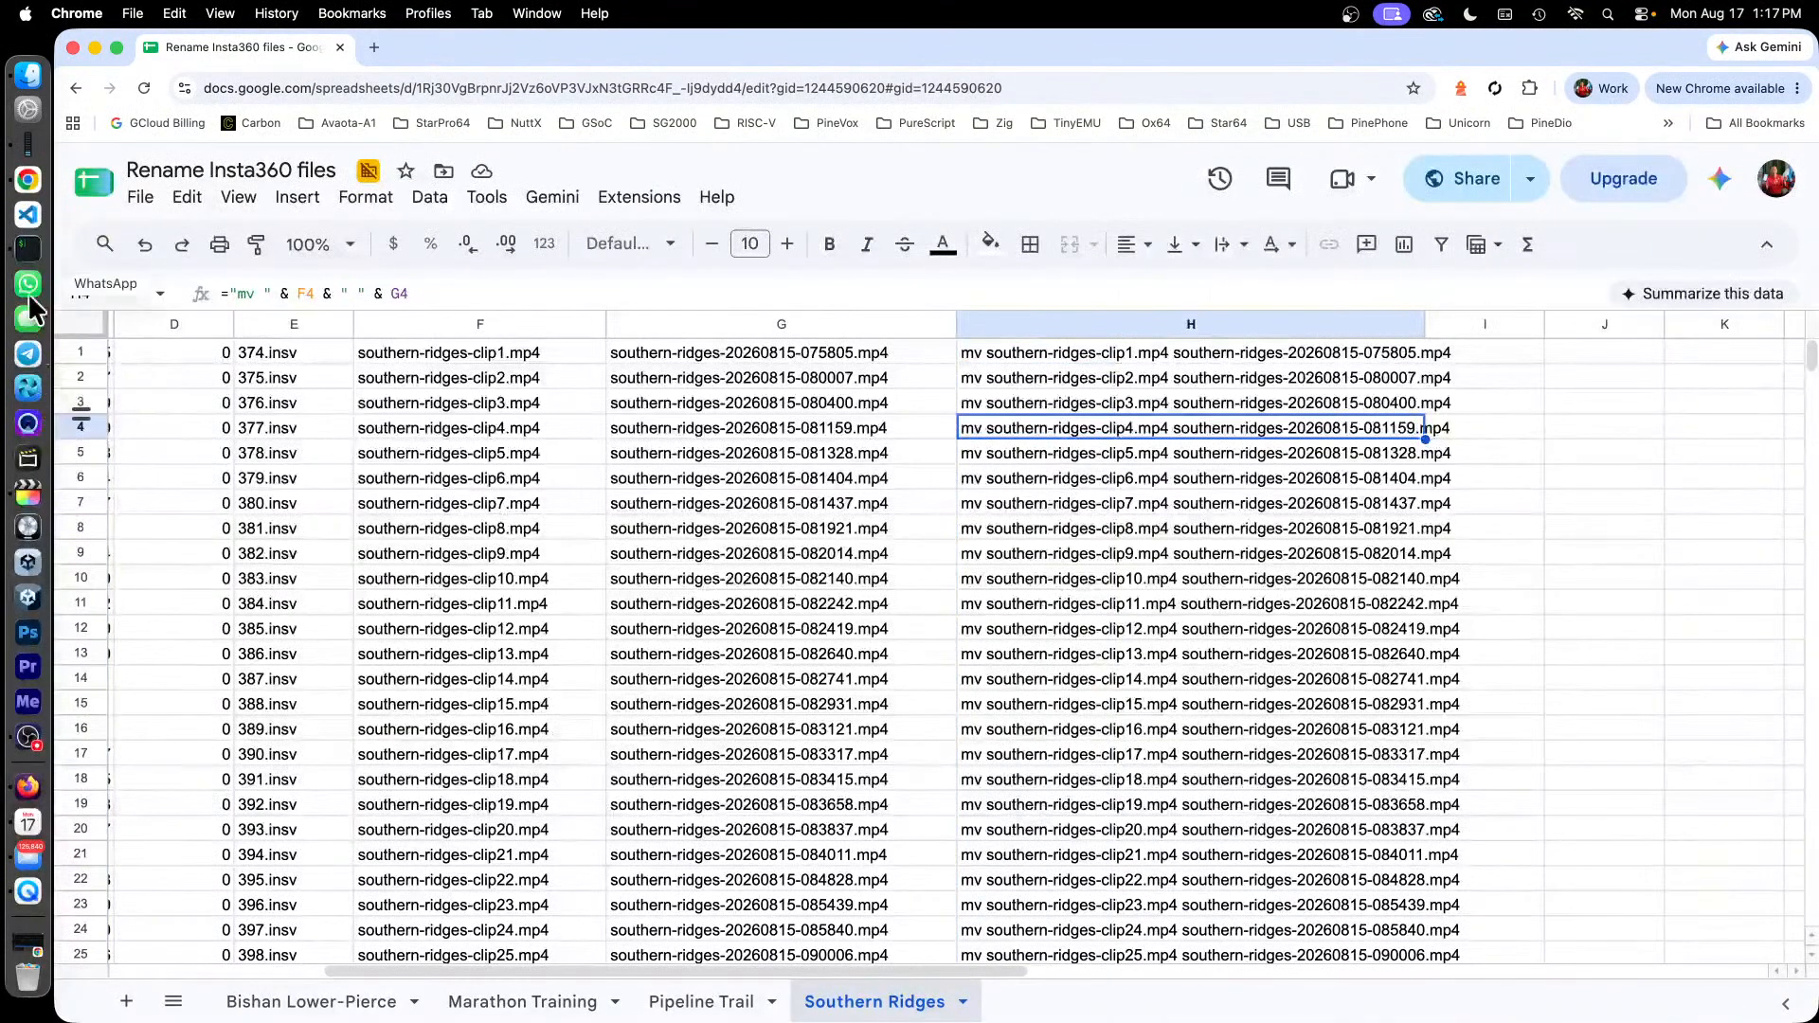
Switch to iTerm2, list the 2026-08-15 Southern Ridges Run folder with ls to check the renamed clips, and return to the spreadsheet.
left_click(30, 260)
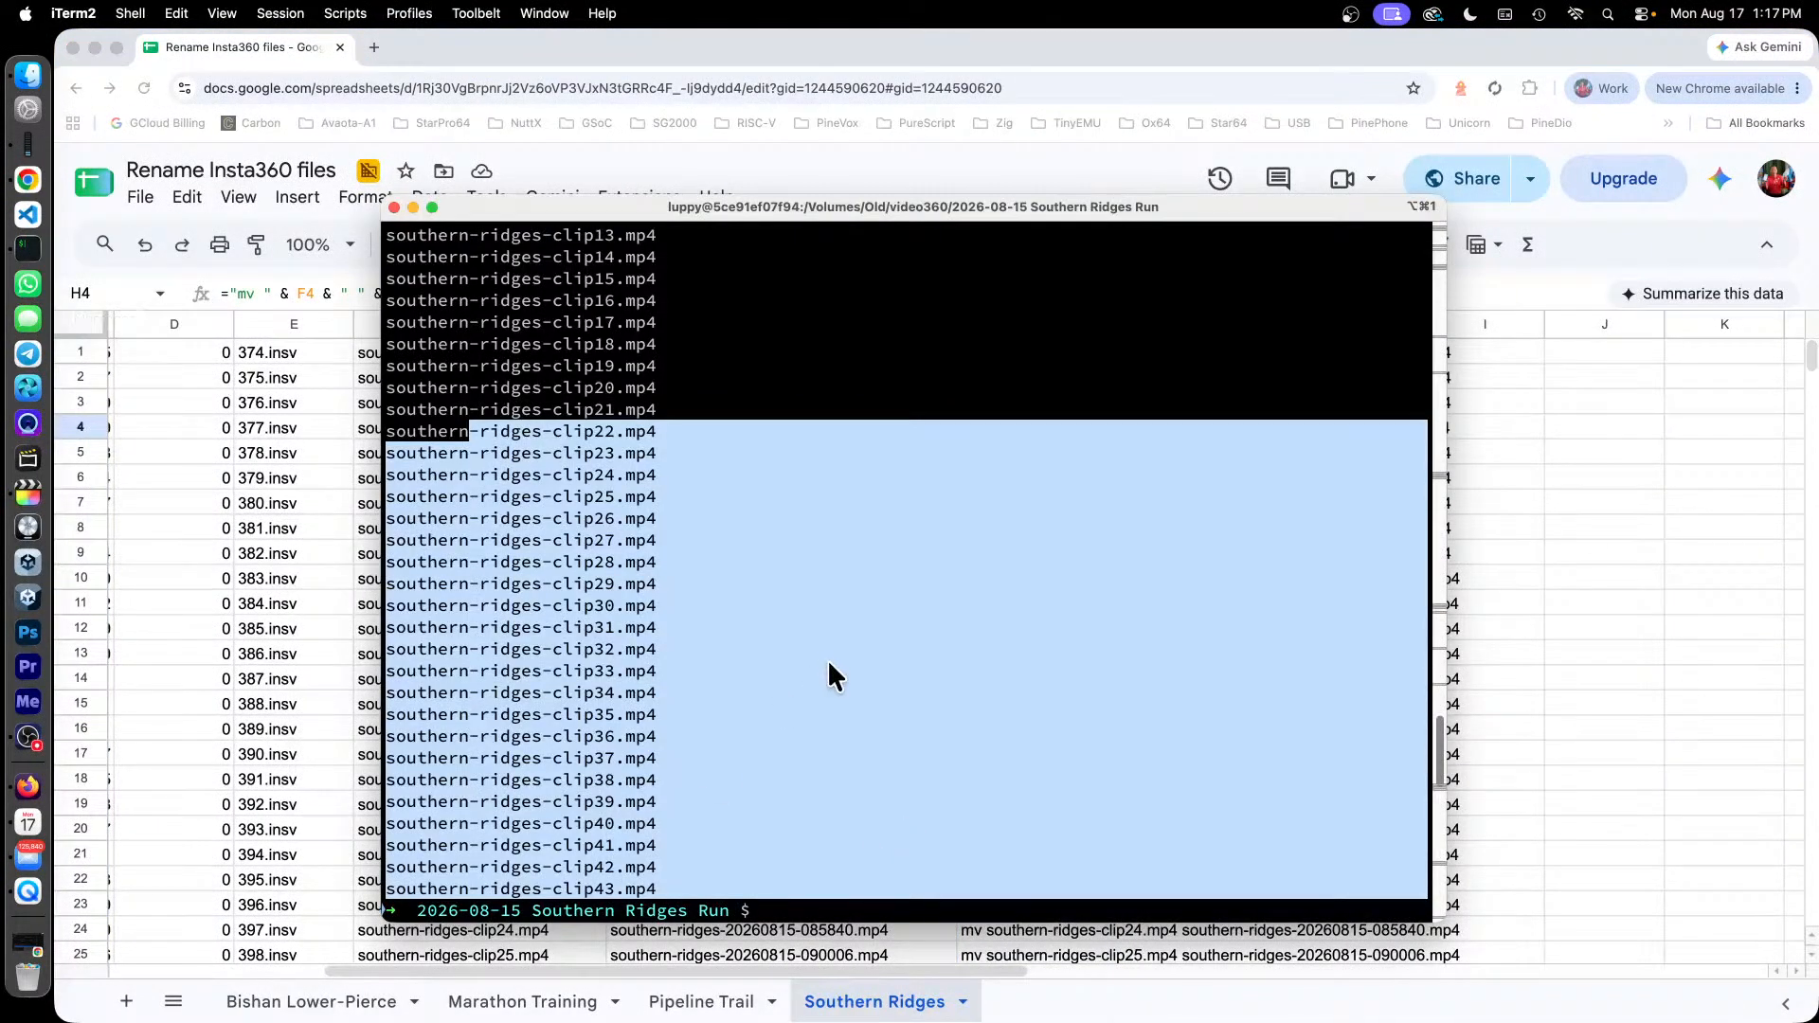
key("Return")
type("ls")
key("Return")
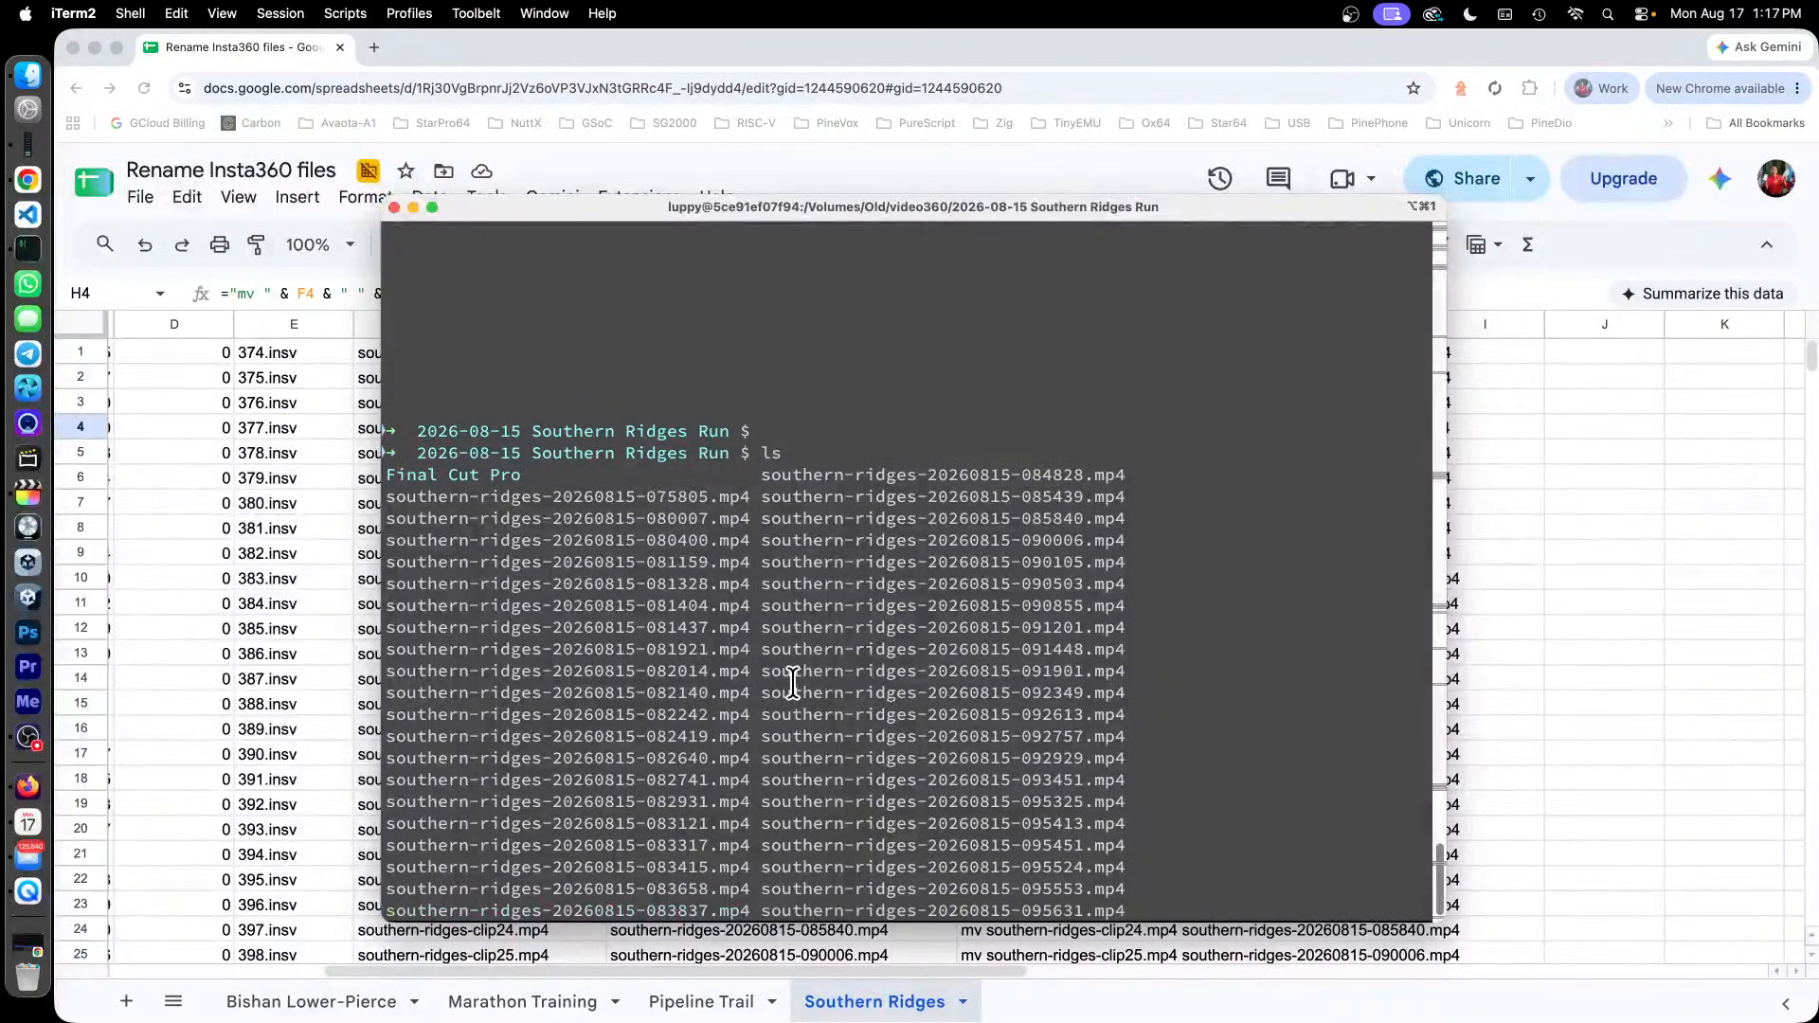
scroll(801, 675, "up", 10)
scroll(785, 681, "down", 10)
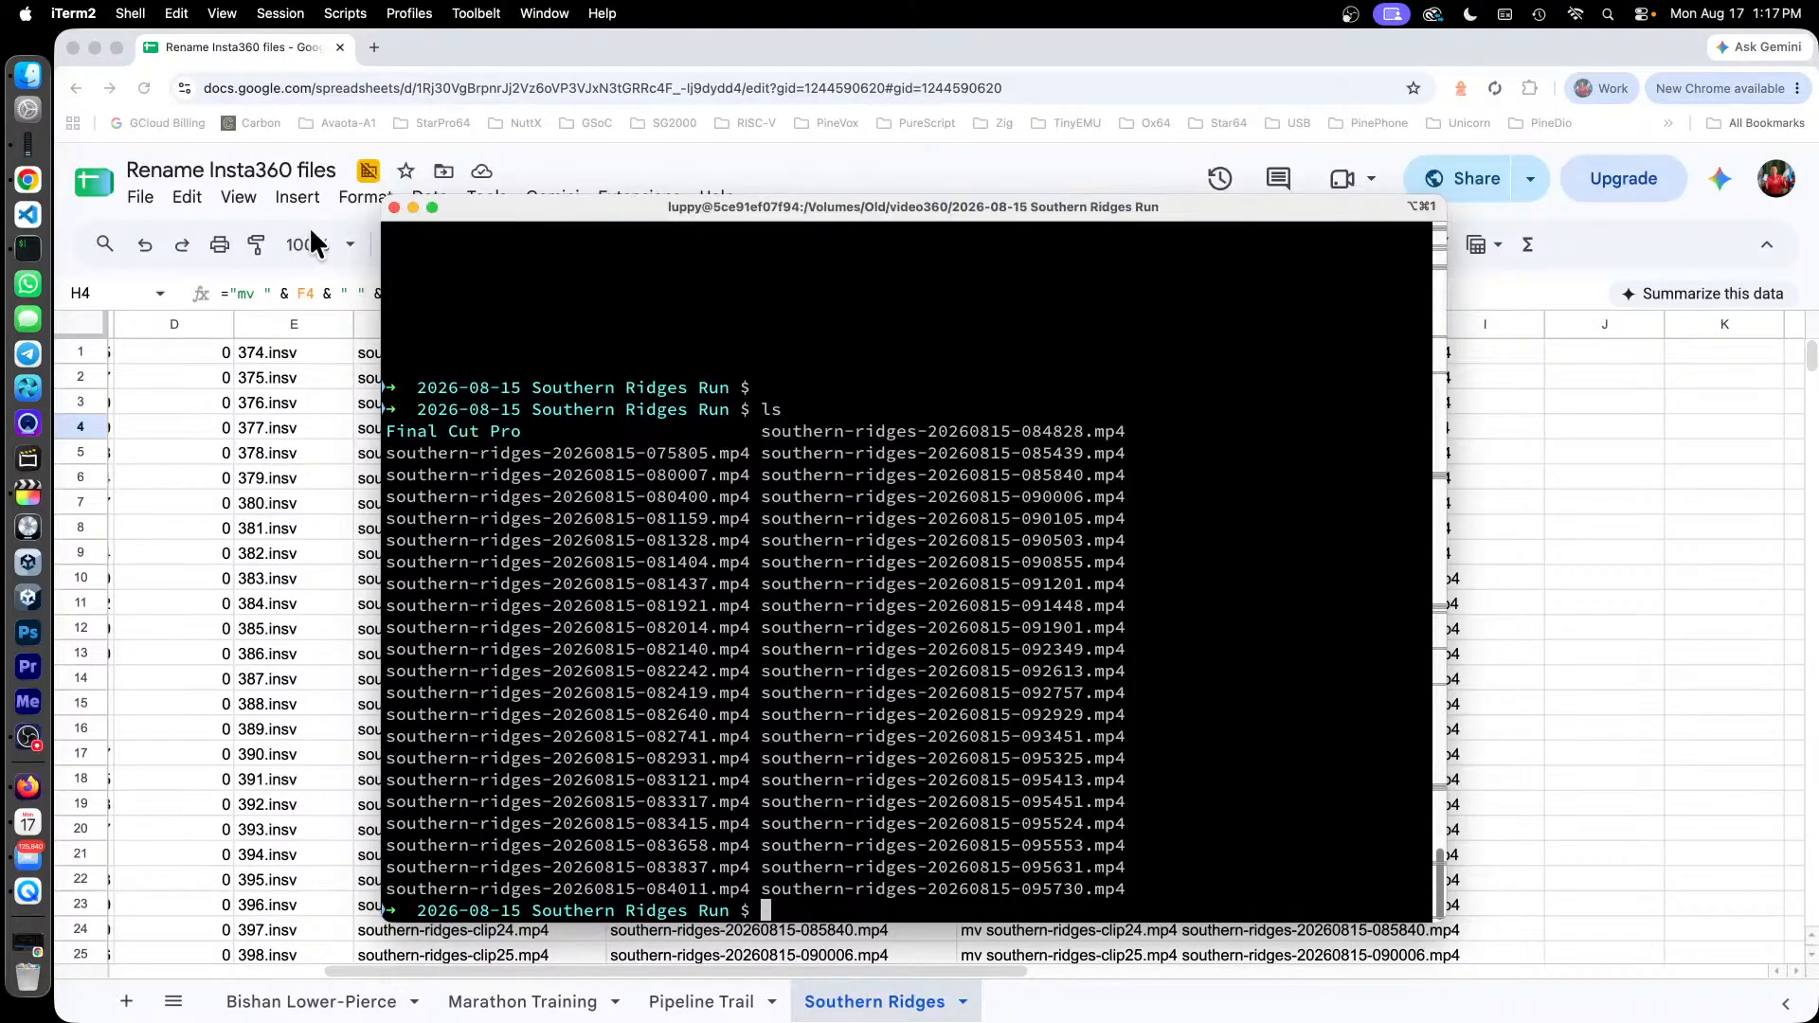
left_click(99, 45)
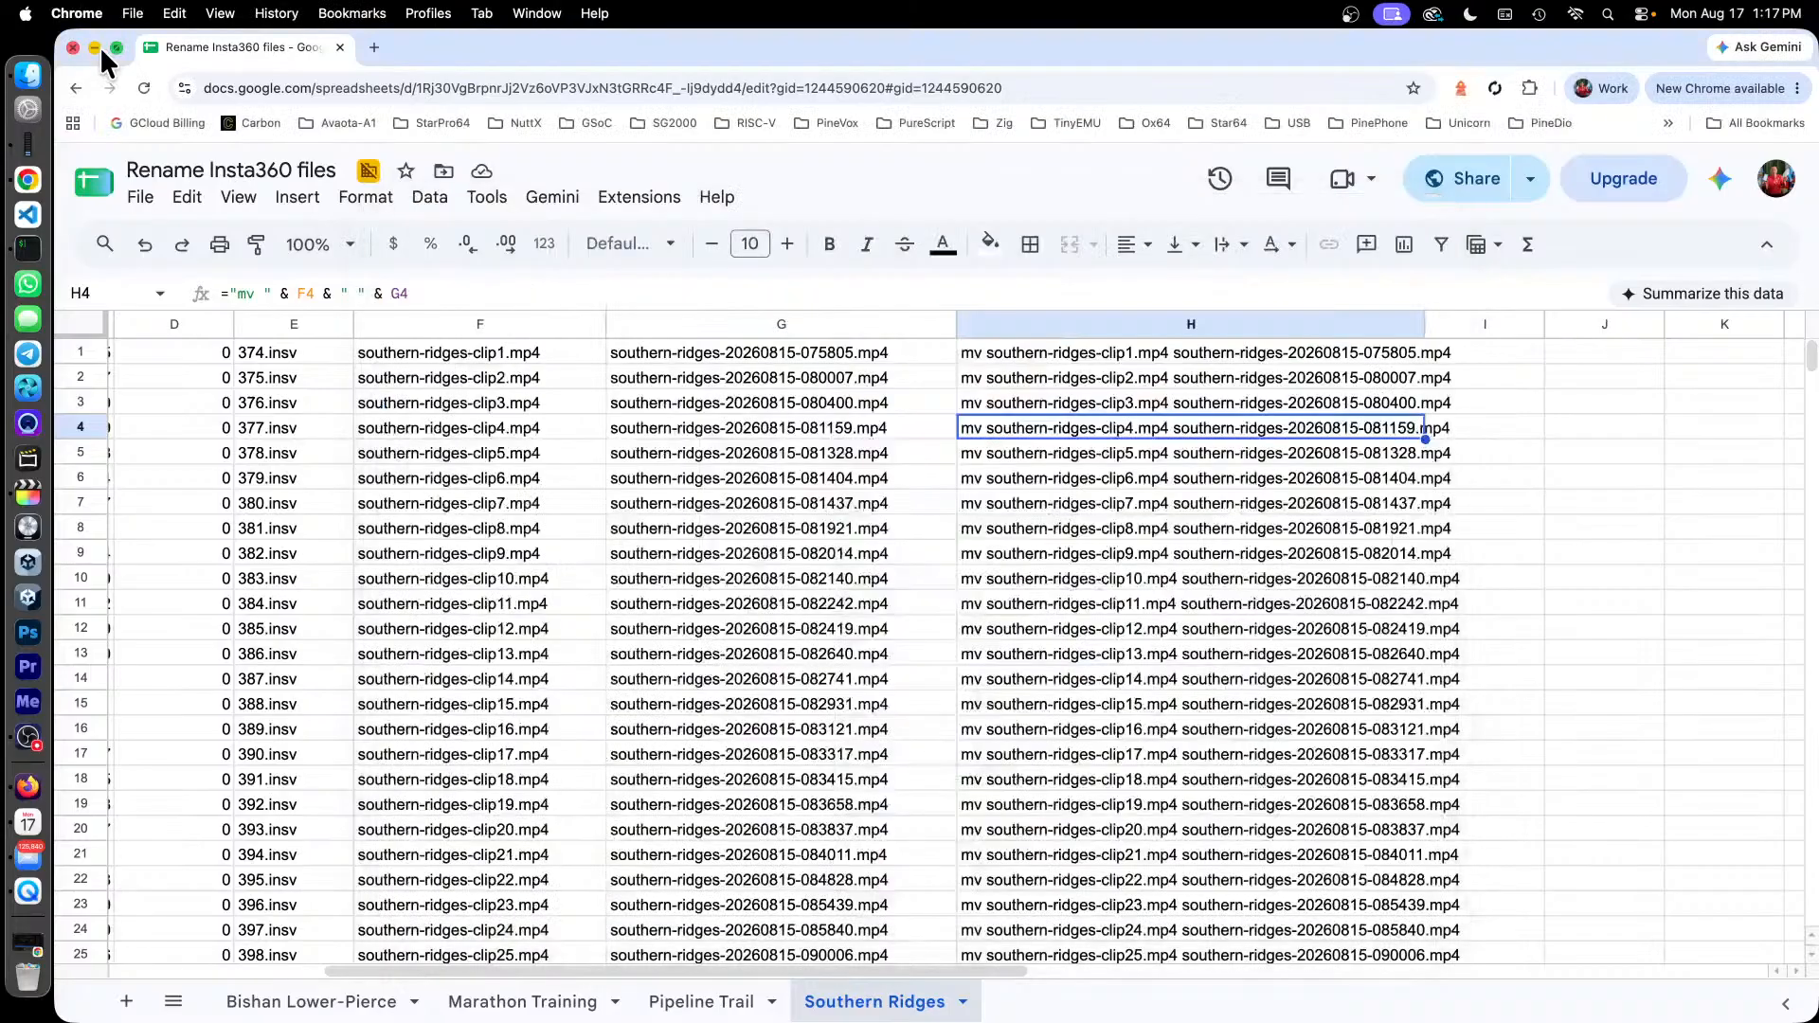
Minimize the browser and terminal windows and open the video360 folder's 2026-08-15 Southern Ridges Run subfolder in Finder.
left_click(94, 46)
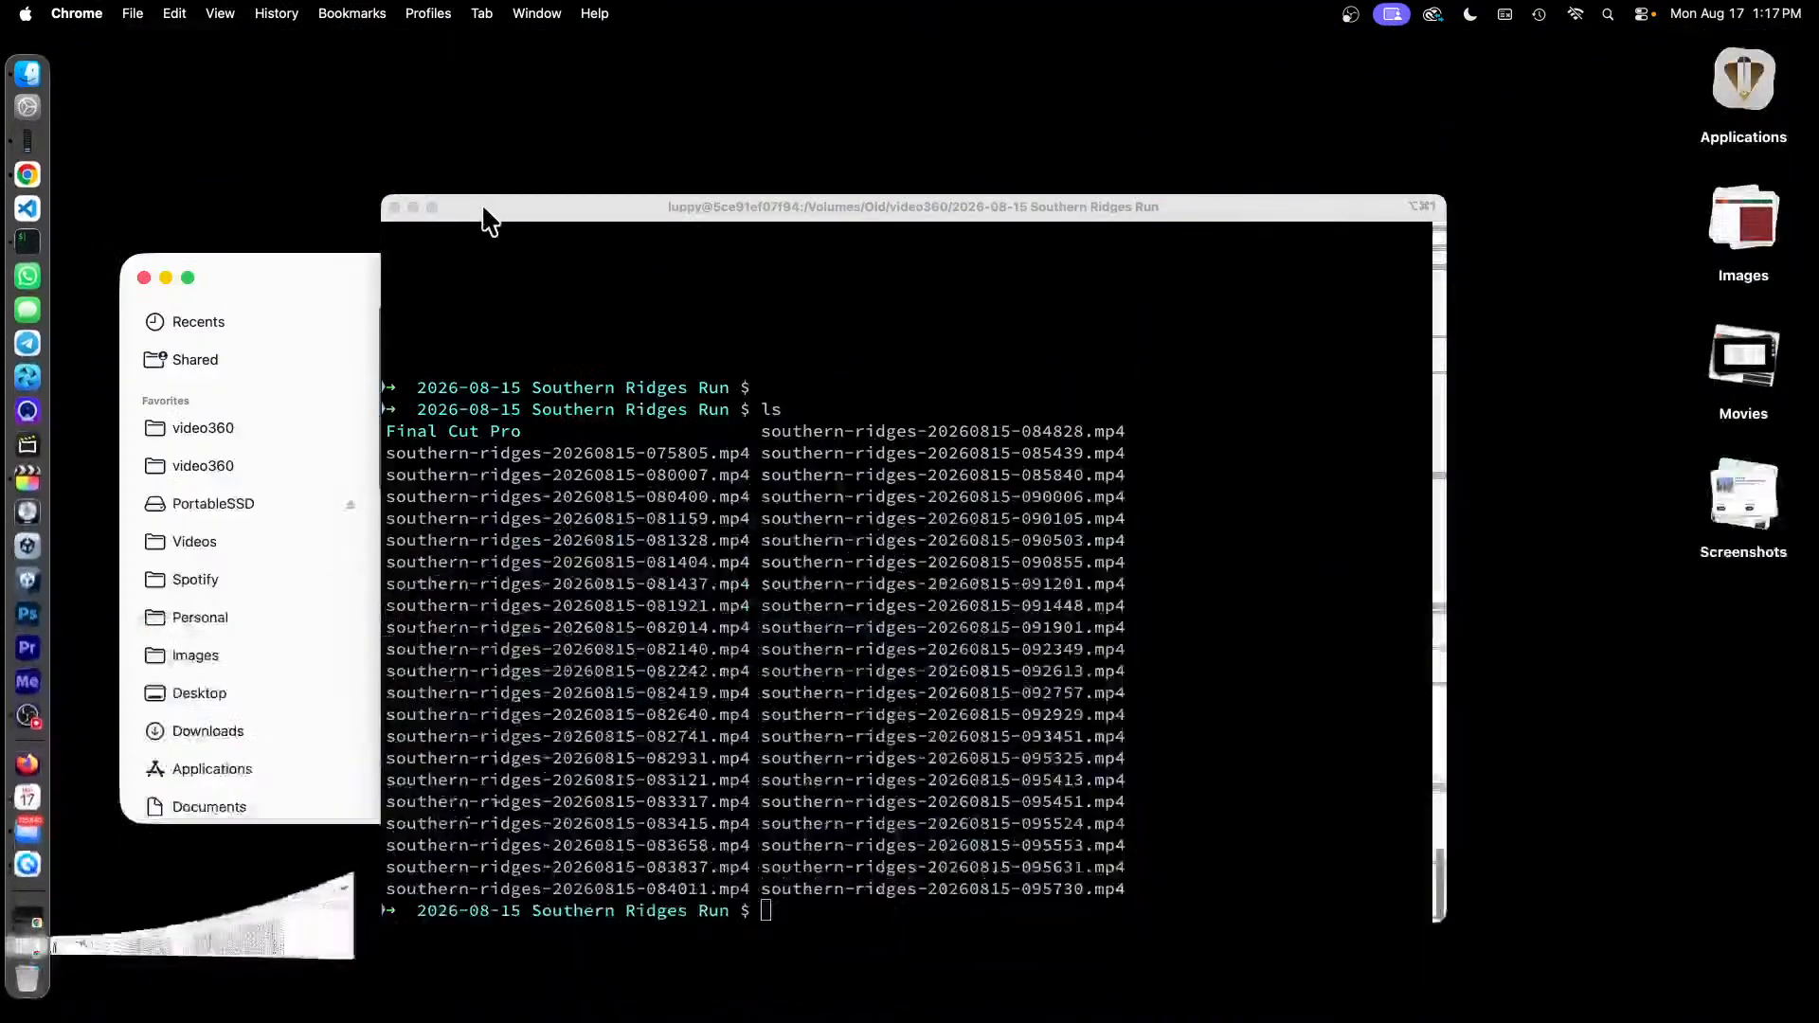
left_click(414, 208)
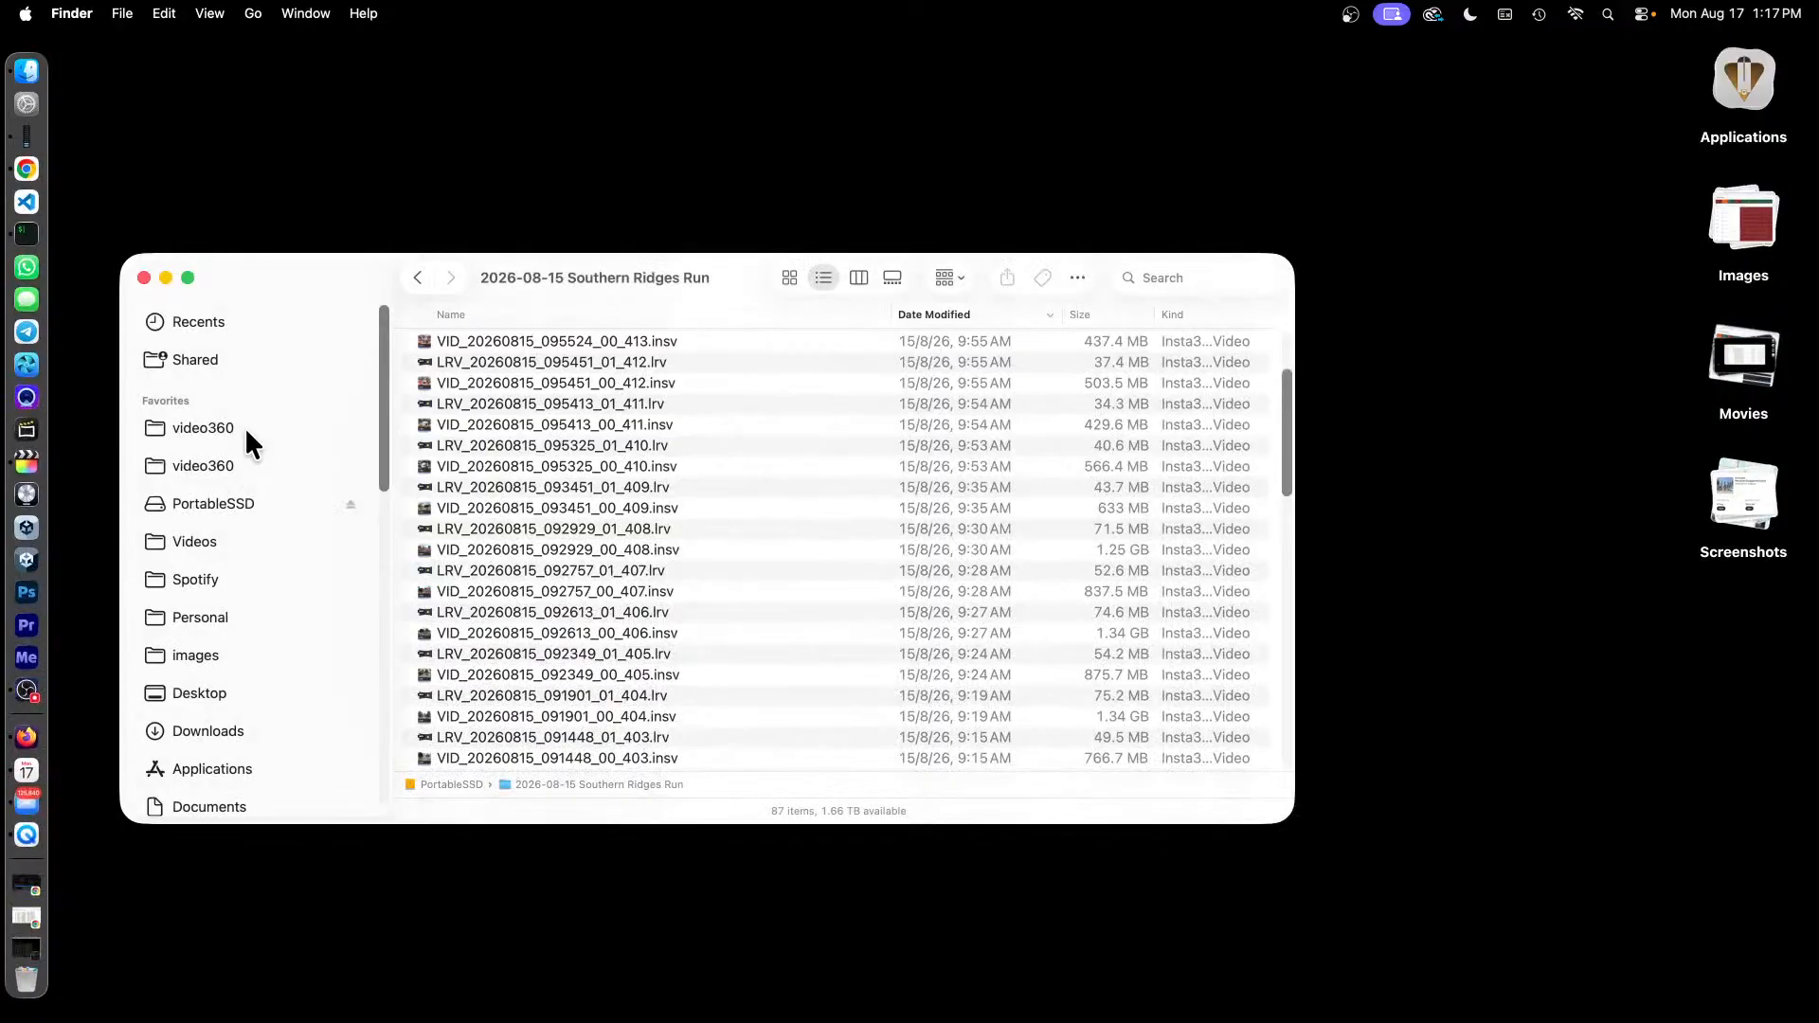
left_click(219, 431)
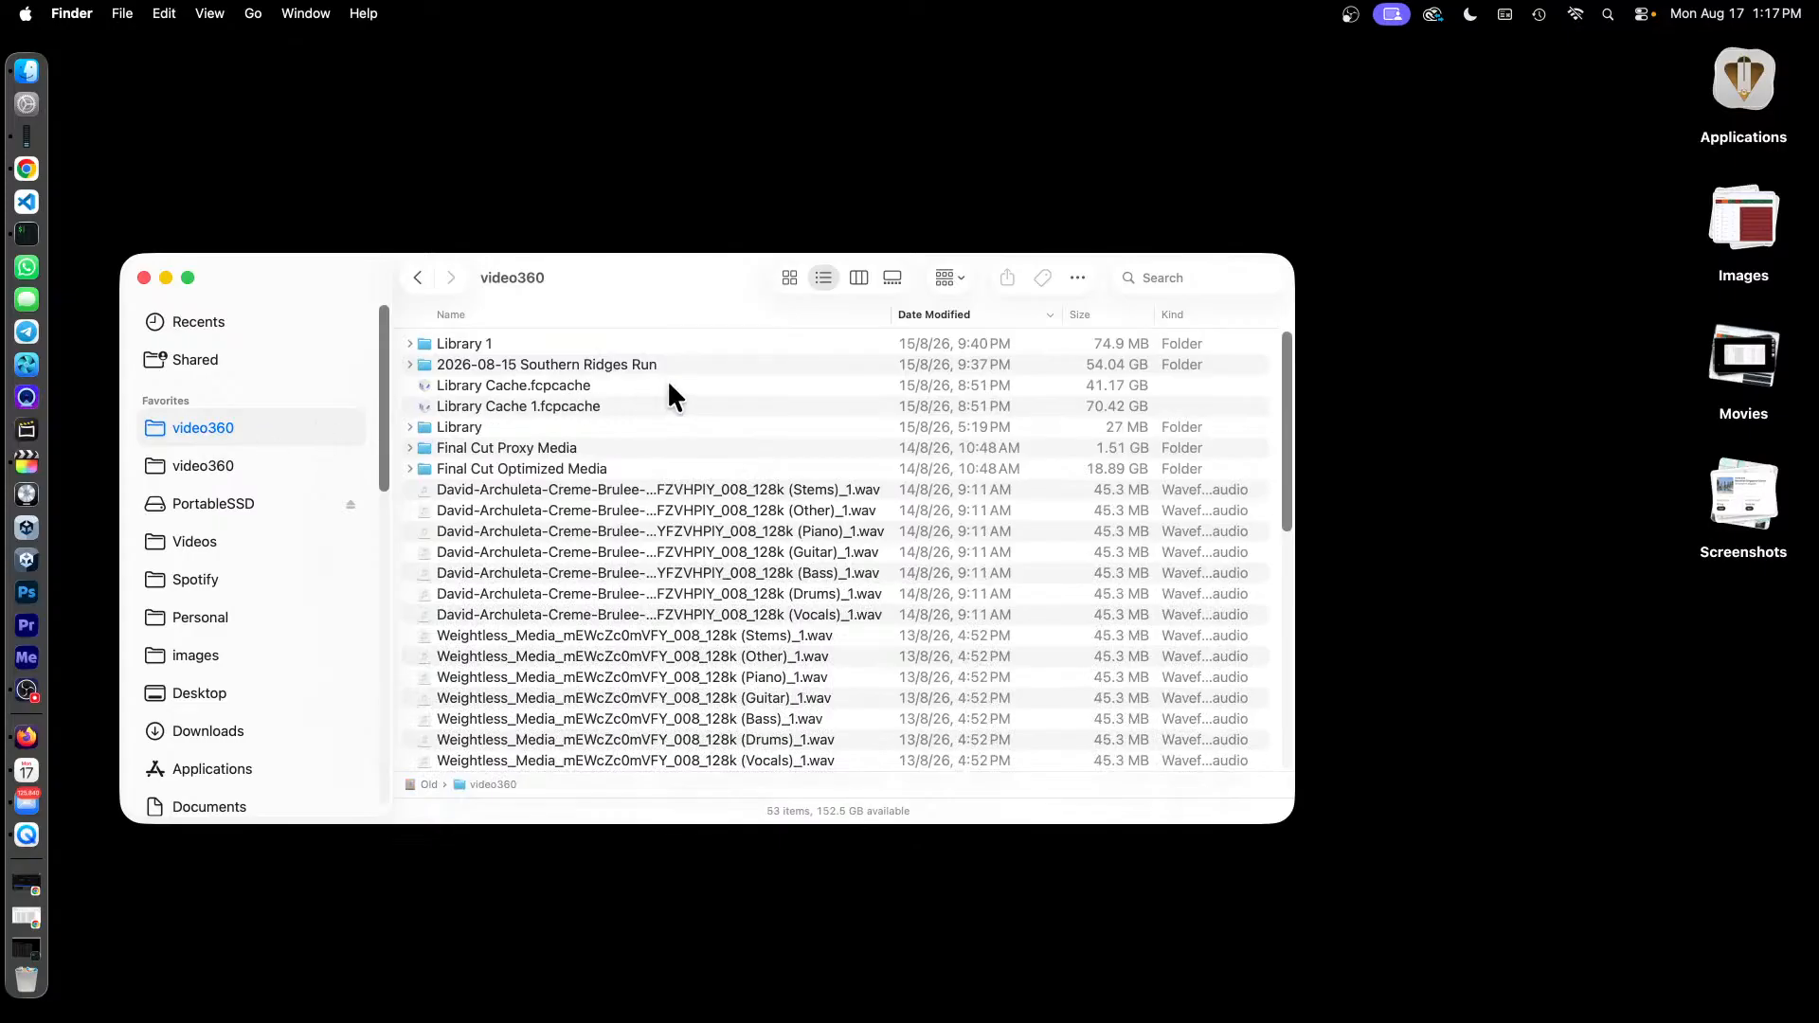
double_click(644, 364)
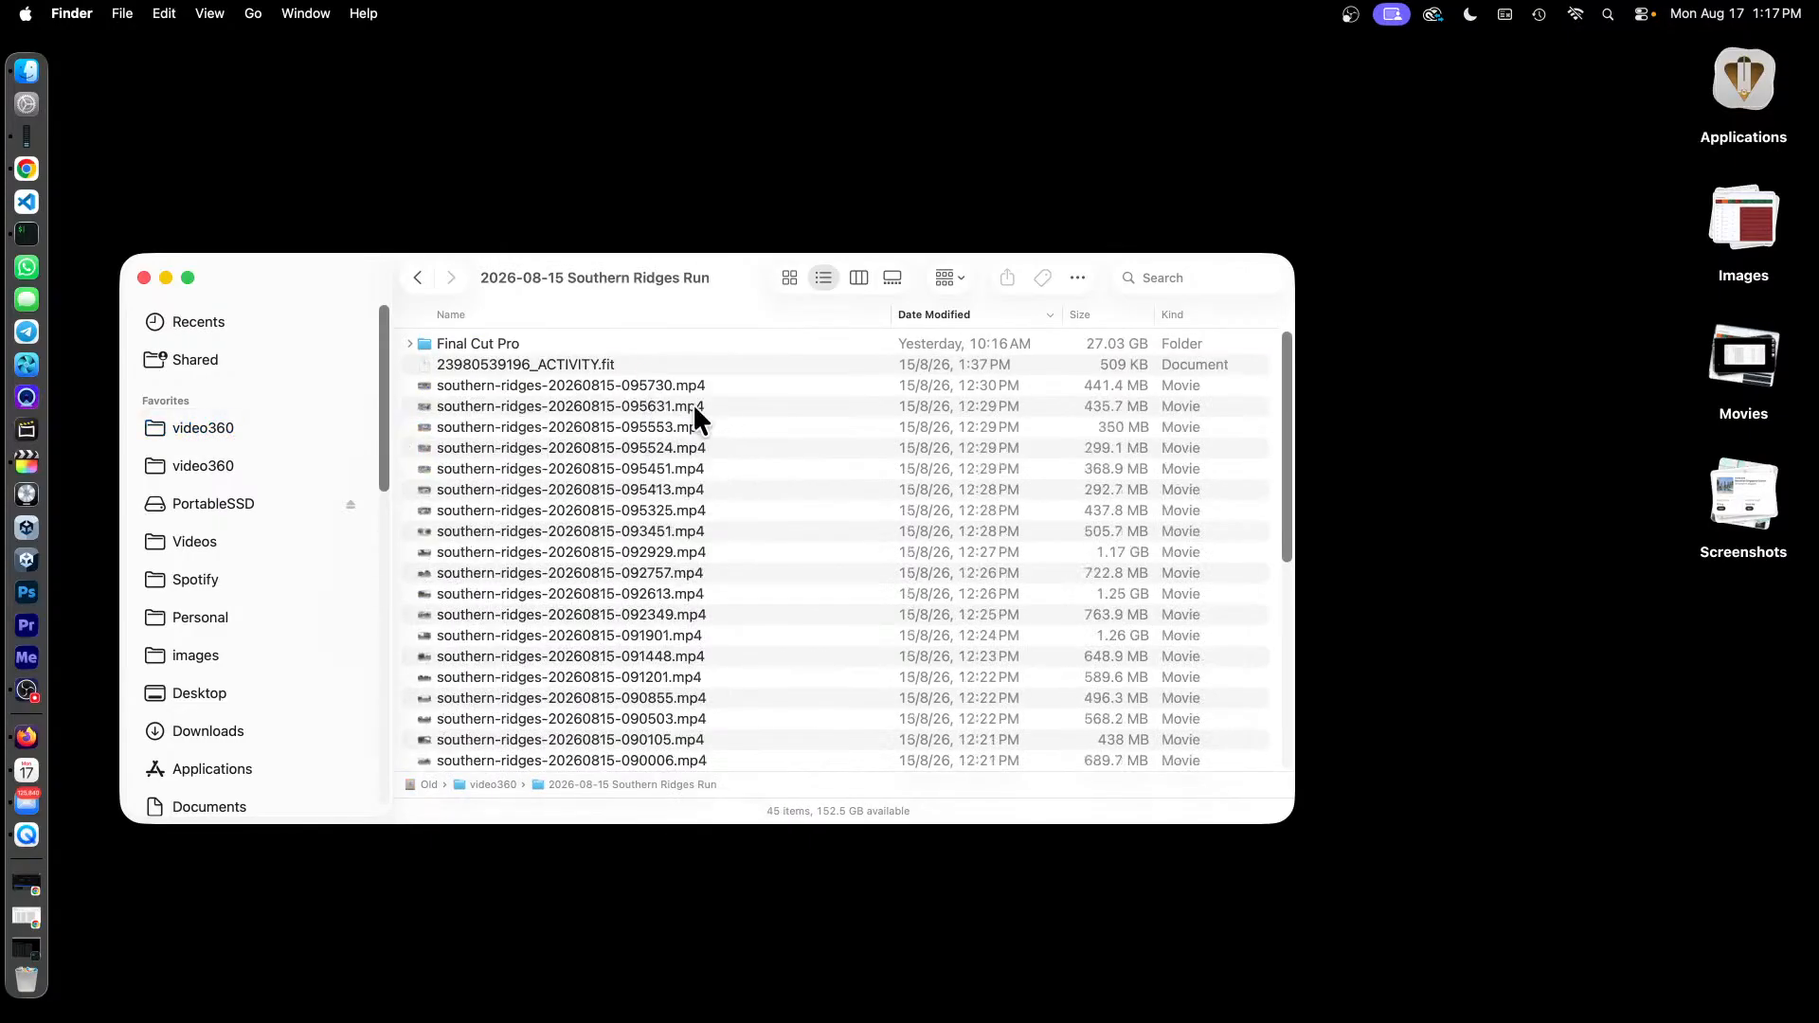
Examine the timestamped names of the renamed MP4 clips and the activity .fit file in the Southern Ridges Run folder.
left_click(690, 386)
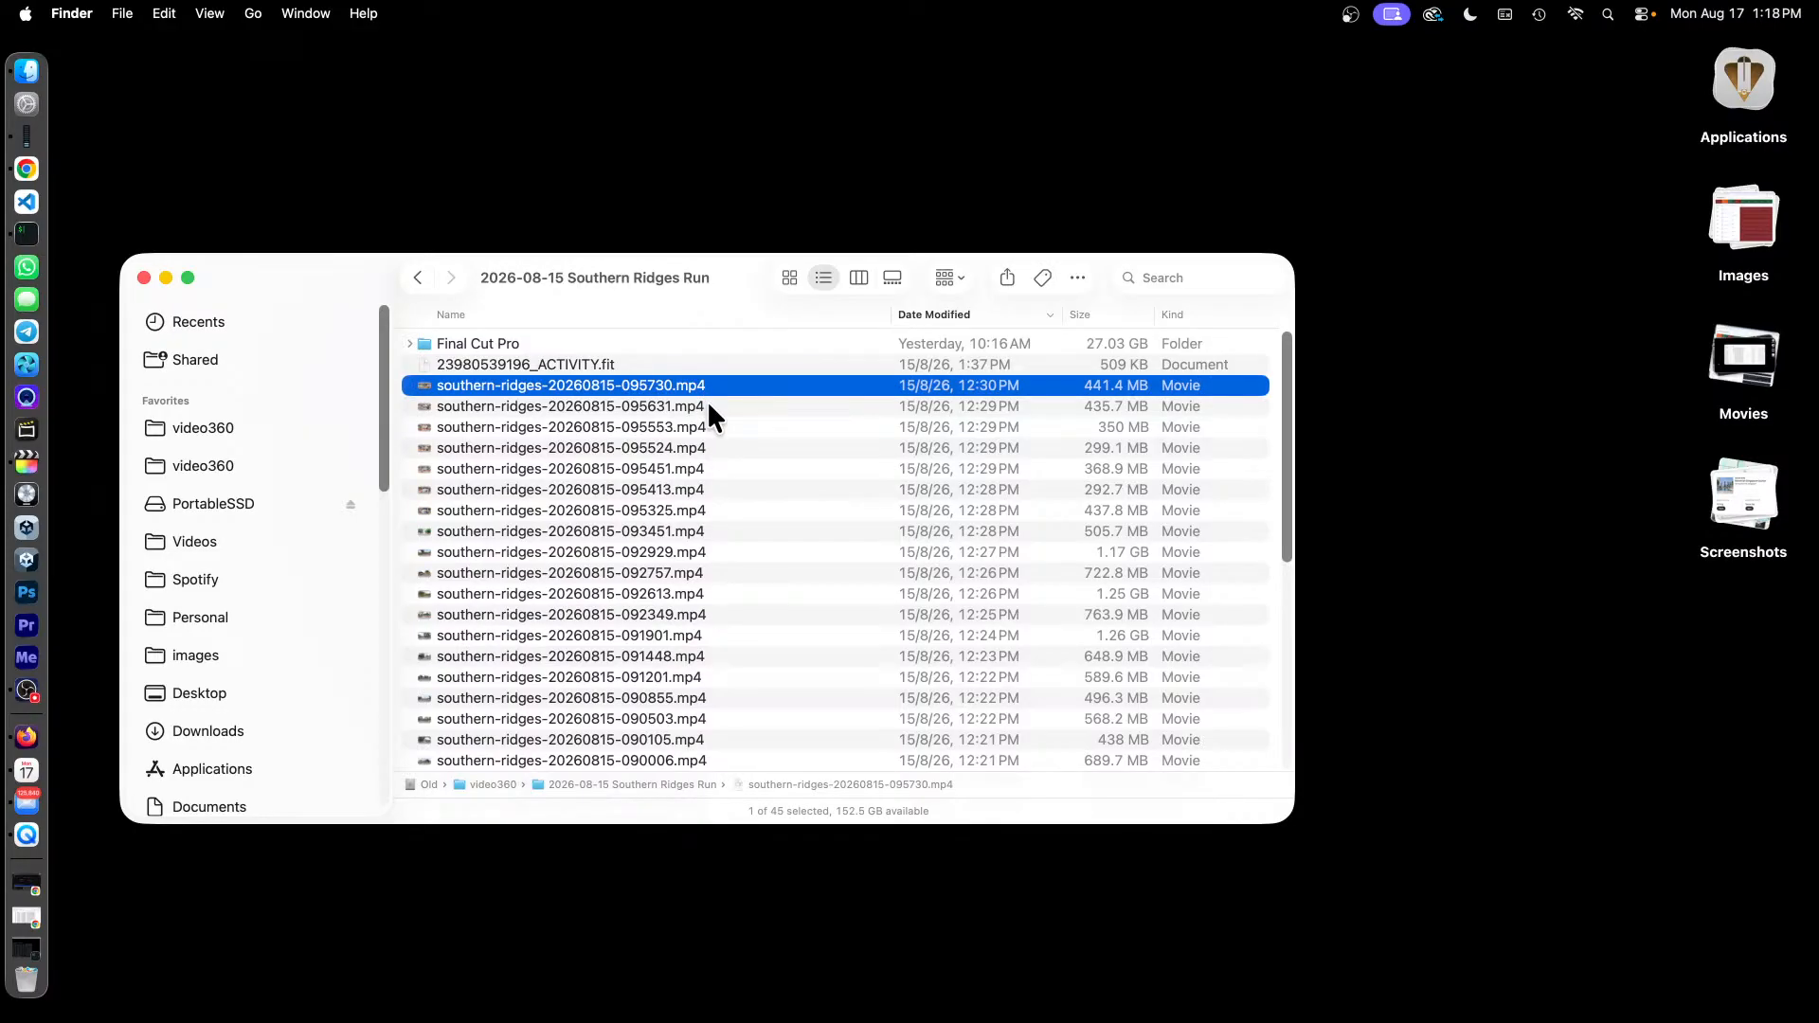
scroll(707, 400, "down", 5)
scroll(707, 400, "up", 5)
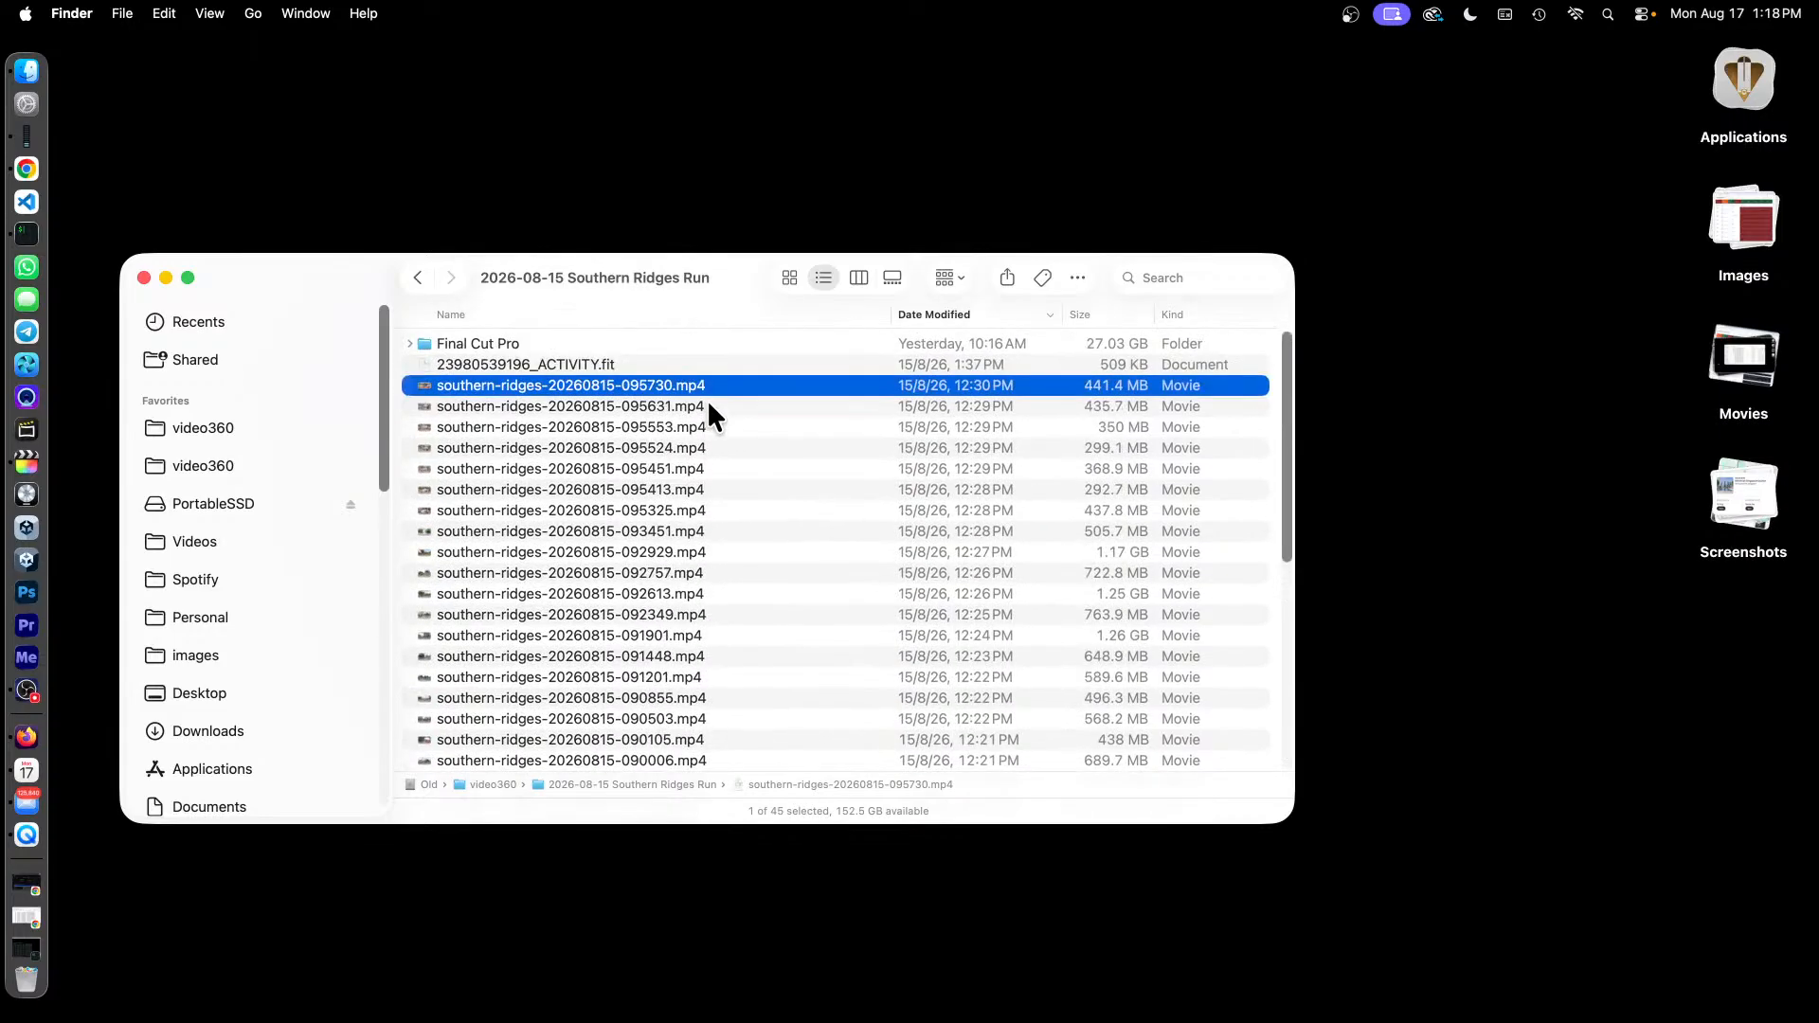
scroll(707, 400, "down", 10)
scroll(706, 400, "up", 10)
scroll(691, 489, "down", 5)
scroll(684, 512, "up", 5)
left_click(608, 367)
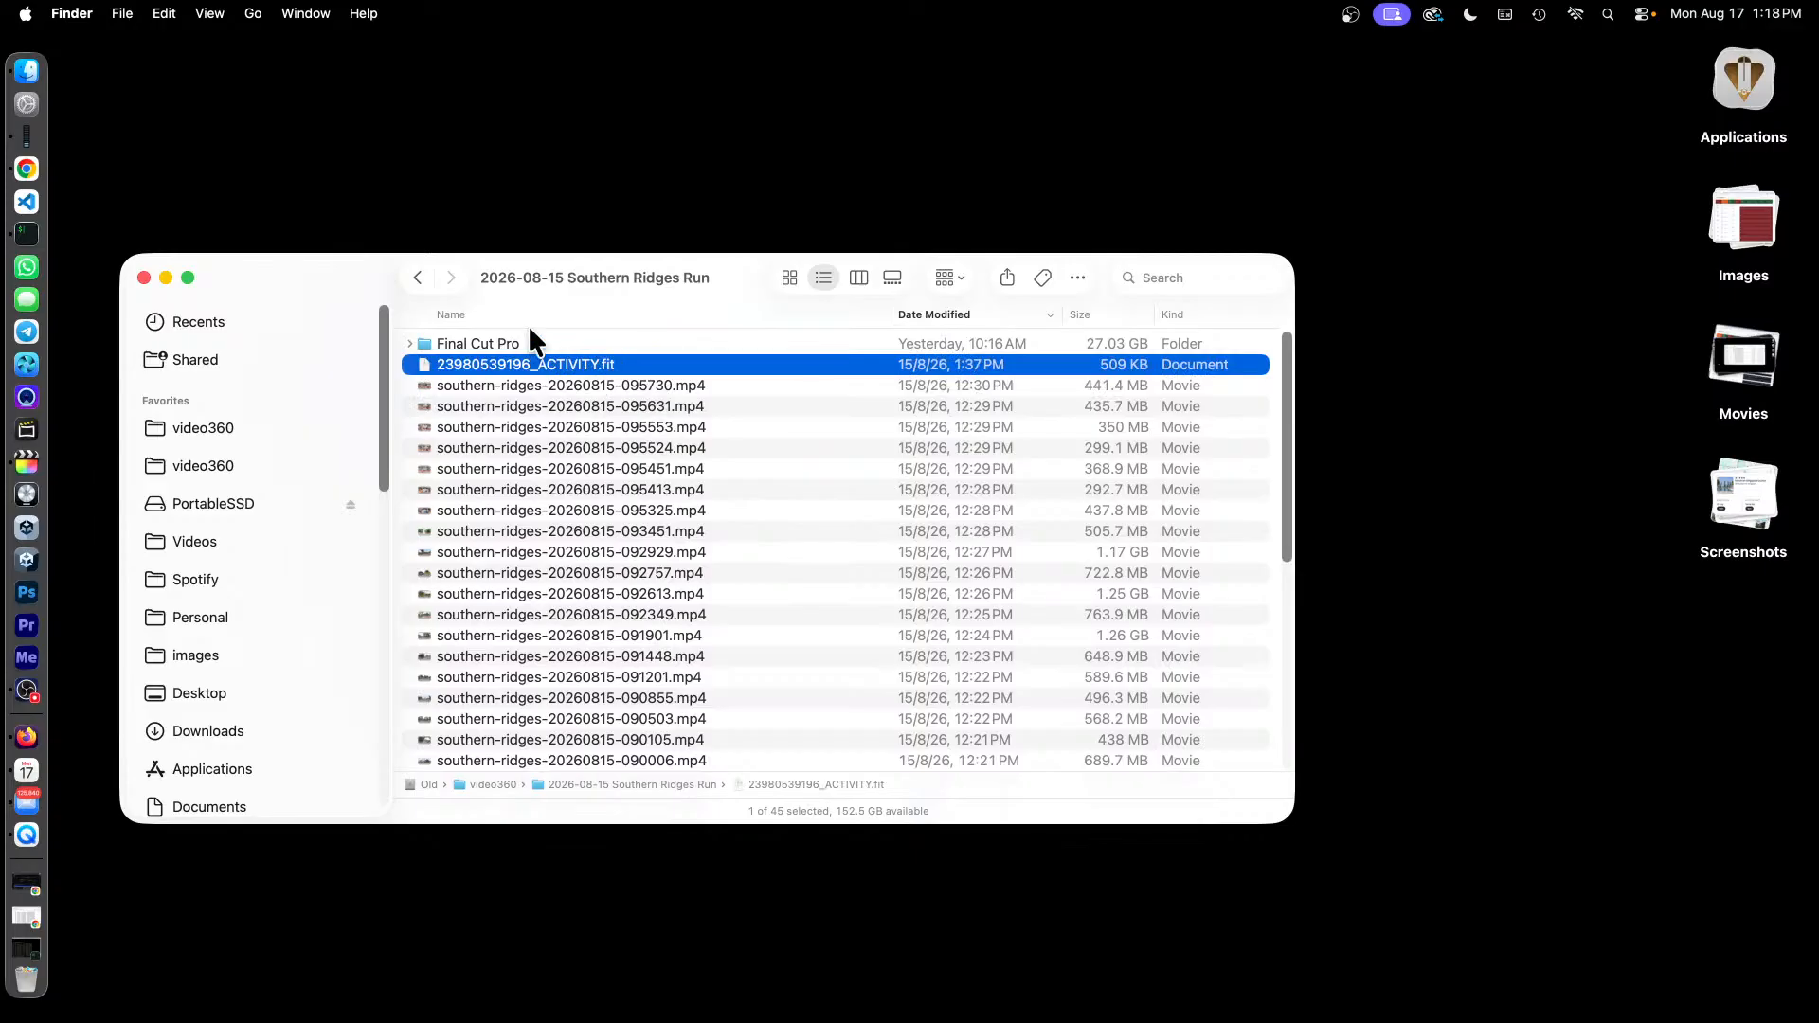
left_click(641, 384)
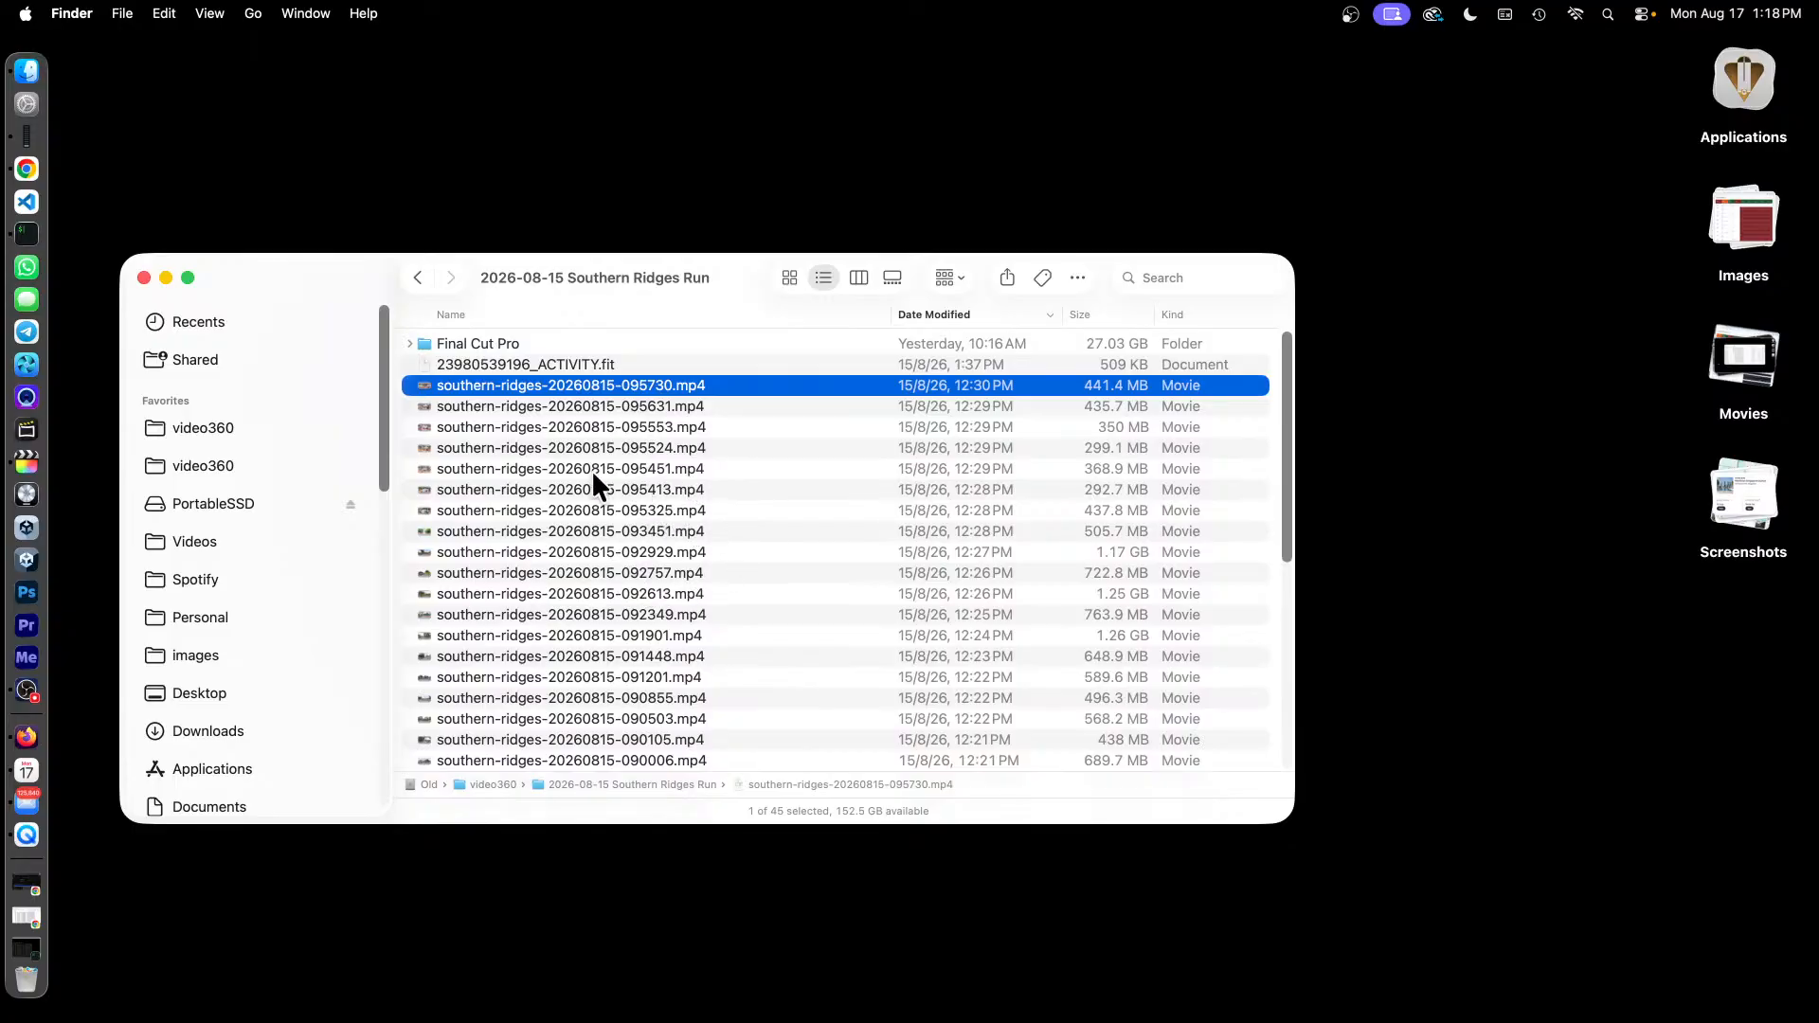
Switch to Final Cut Pro and open the Media Import window.
left_click(27, 462)
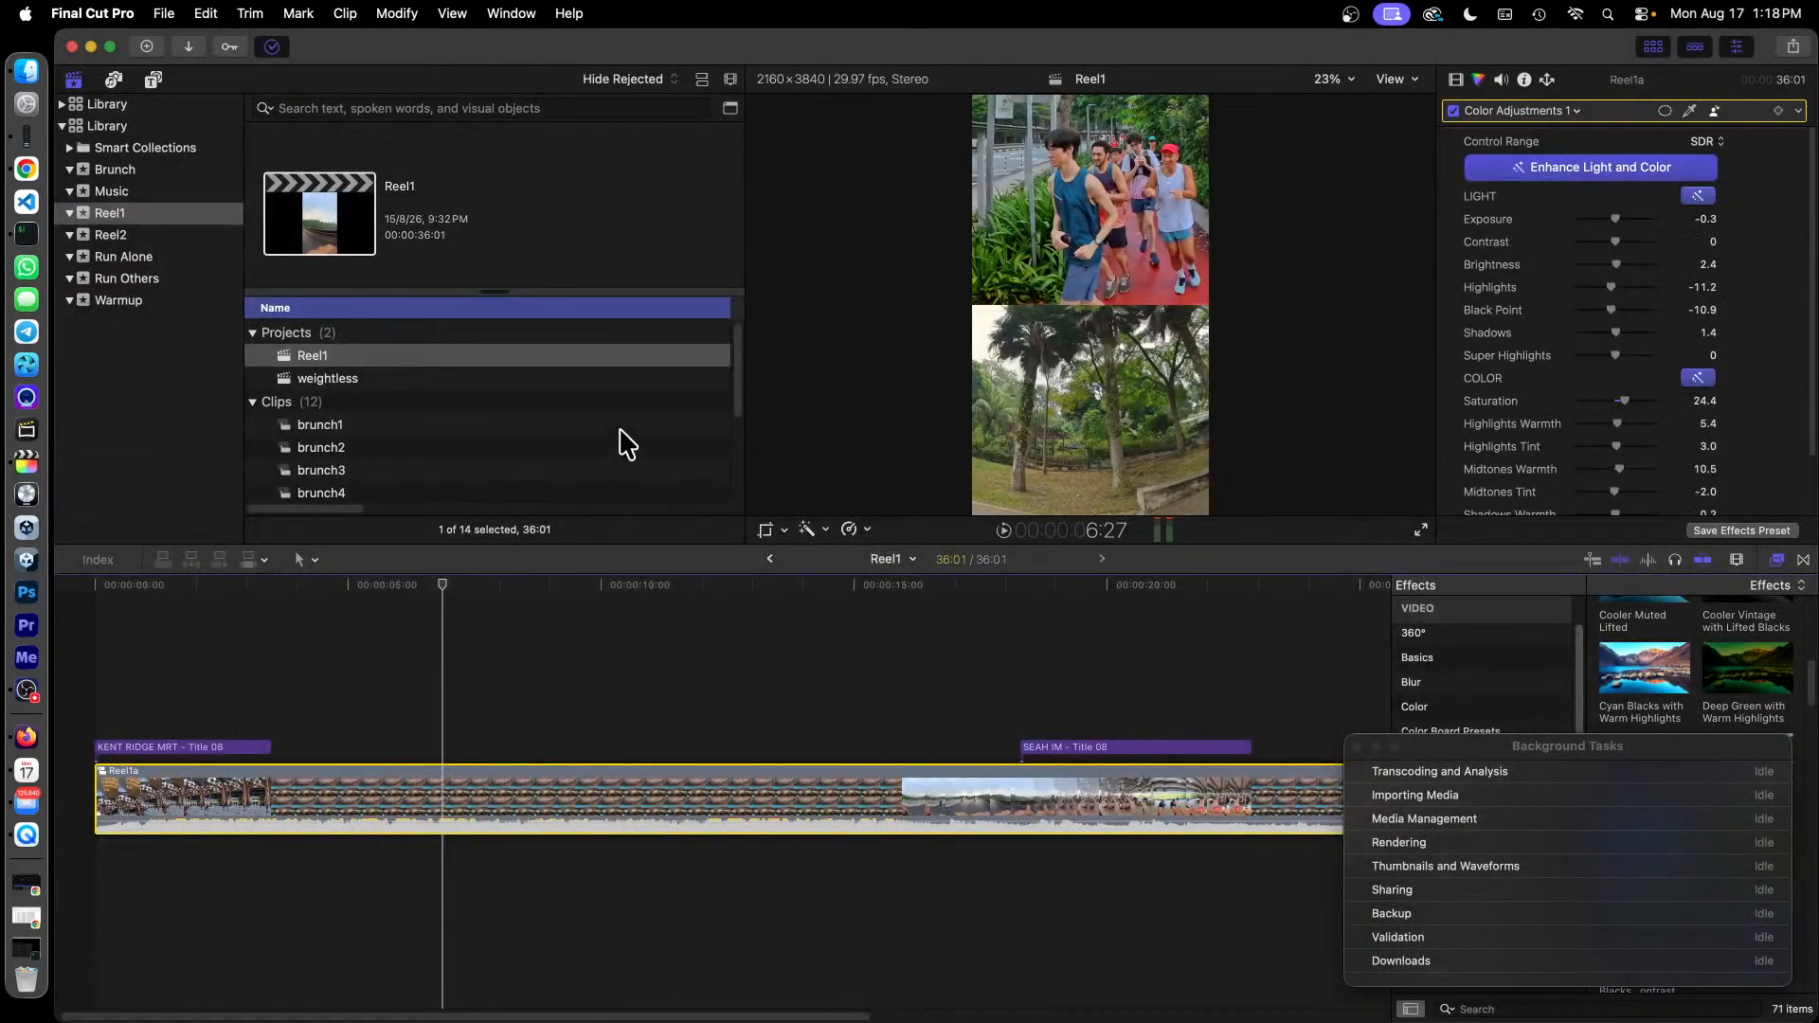
left_click(192, 53)
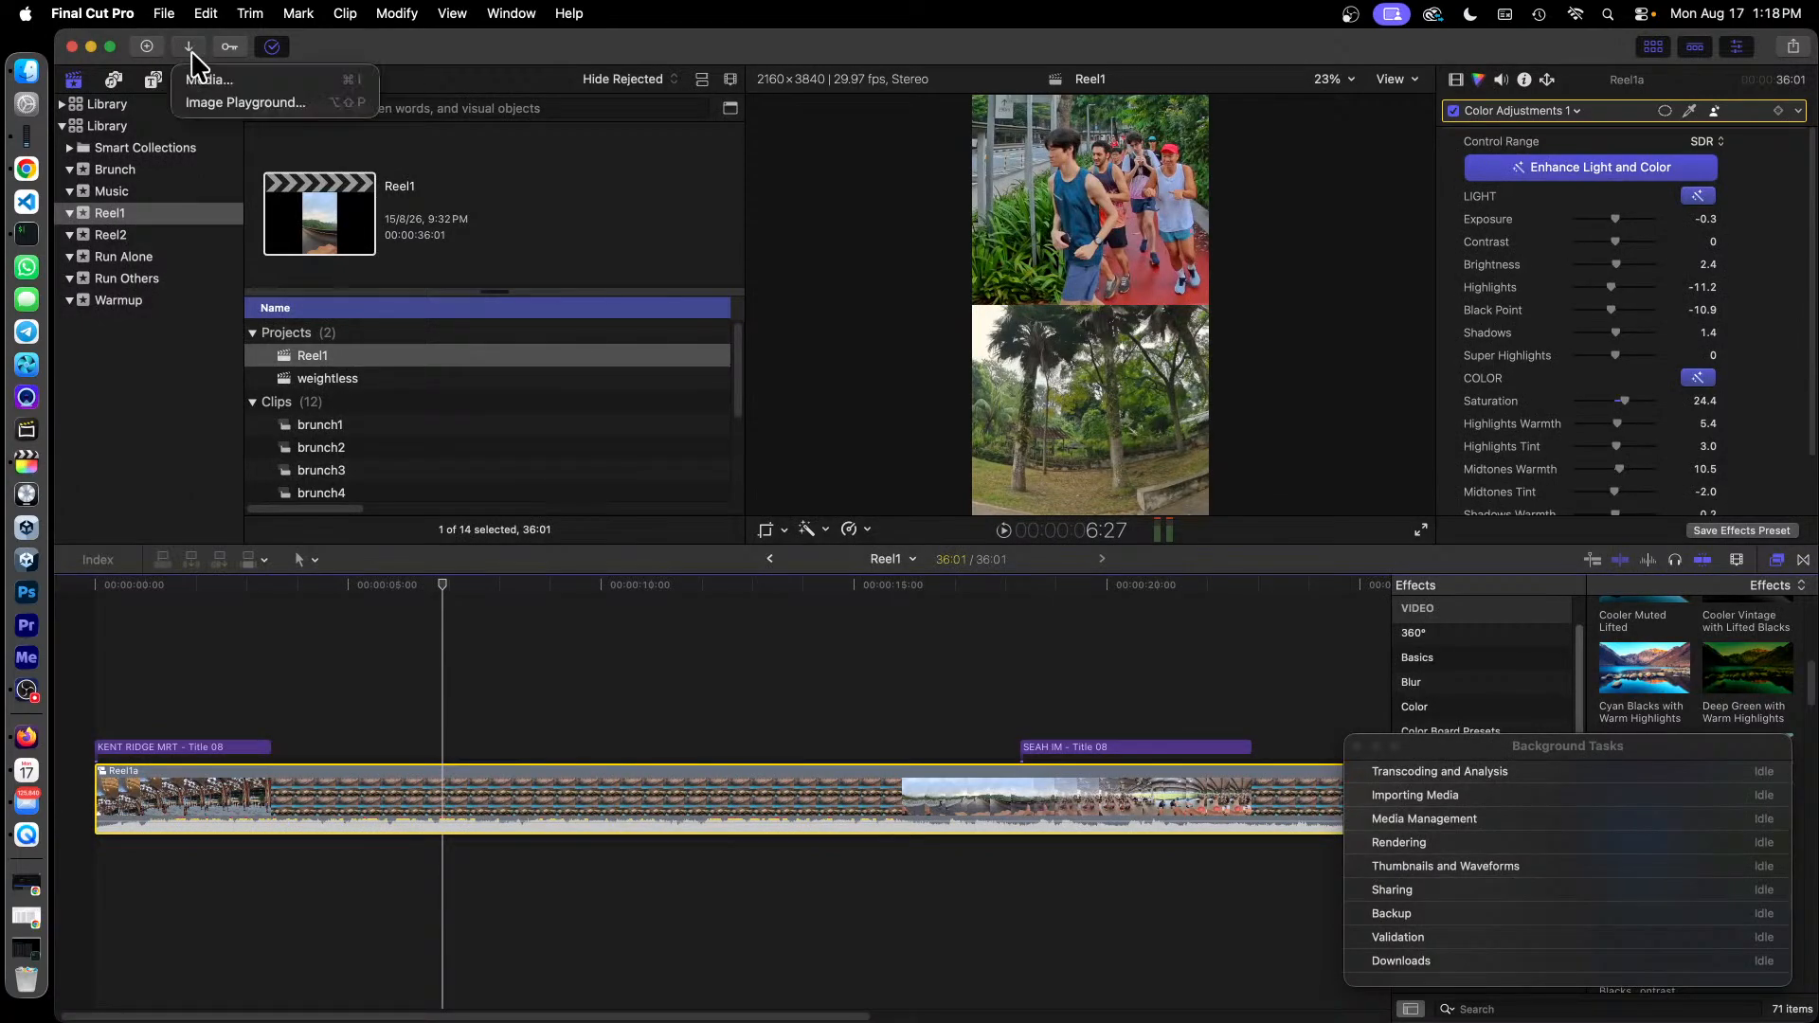
left_click(239, 80)
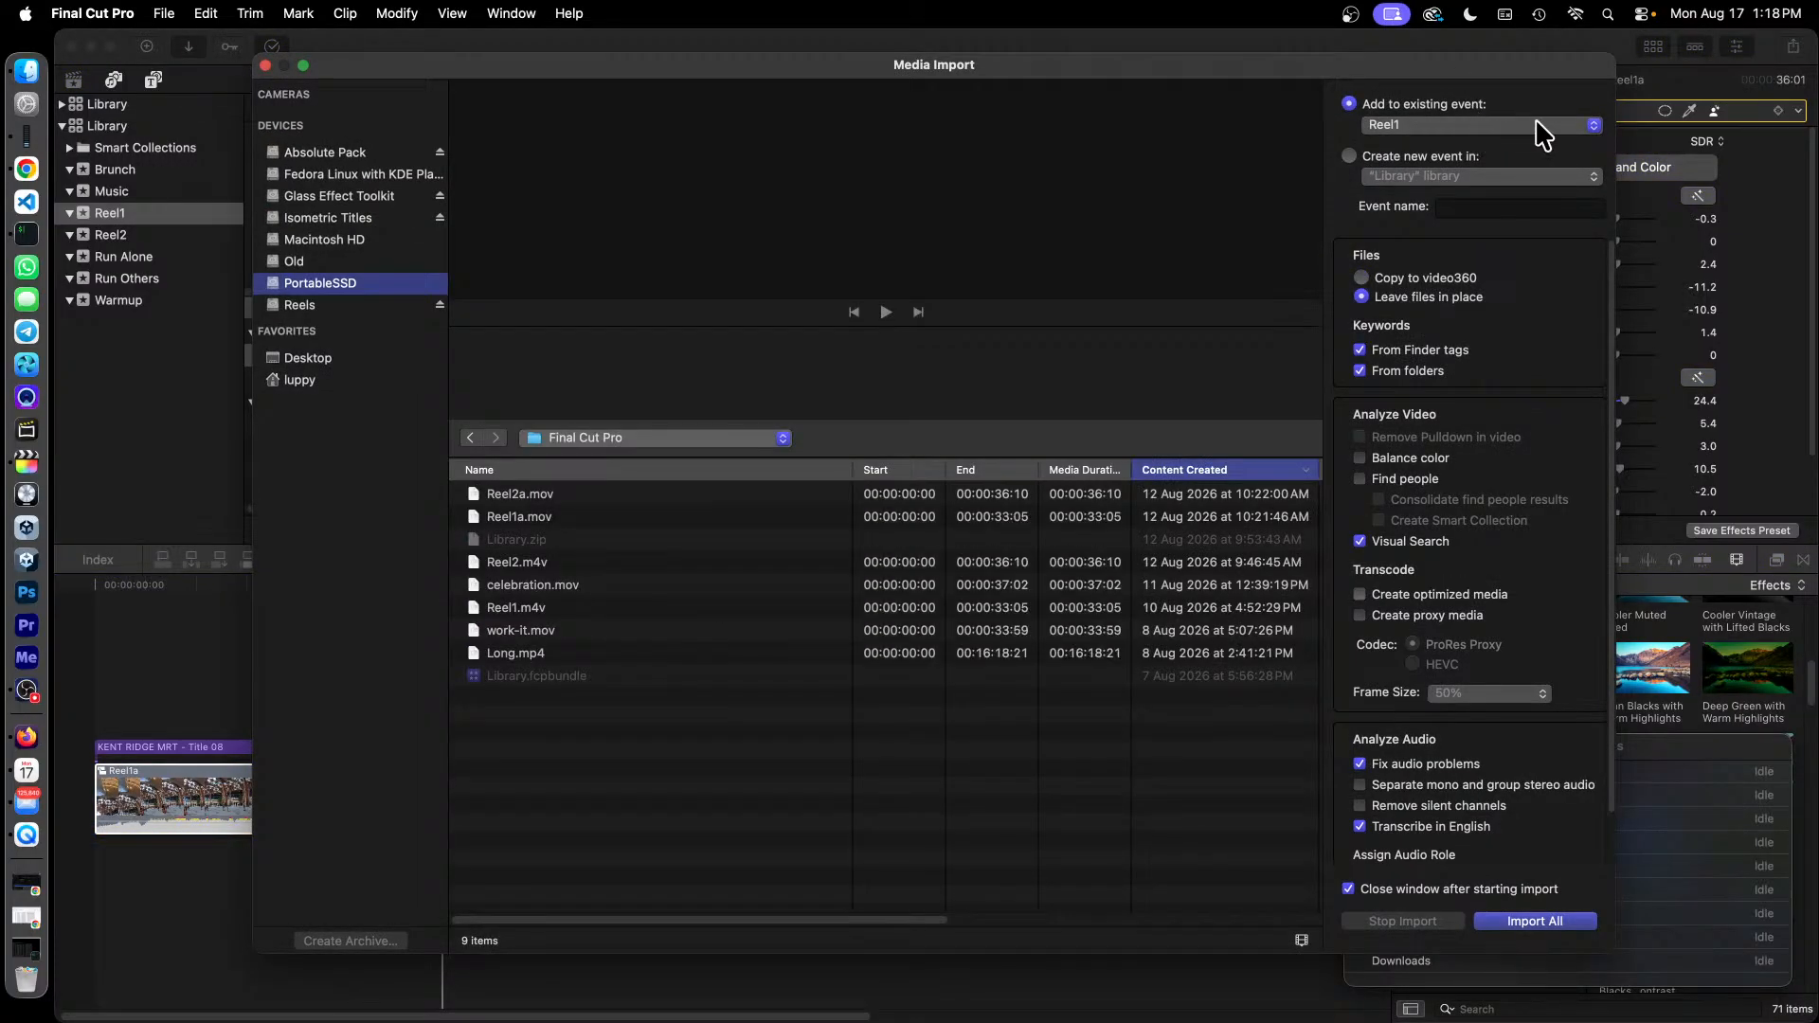
Set the existing event that receives the imported media to Warmup.
left_click(1514, 124)
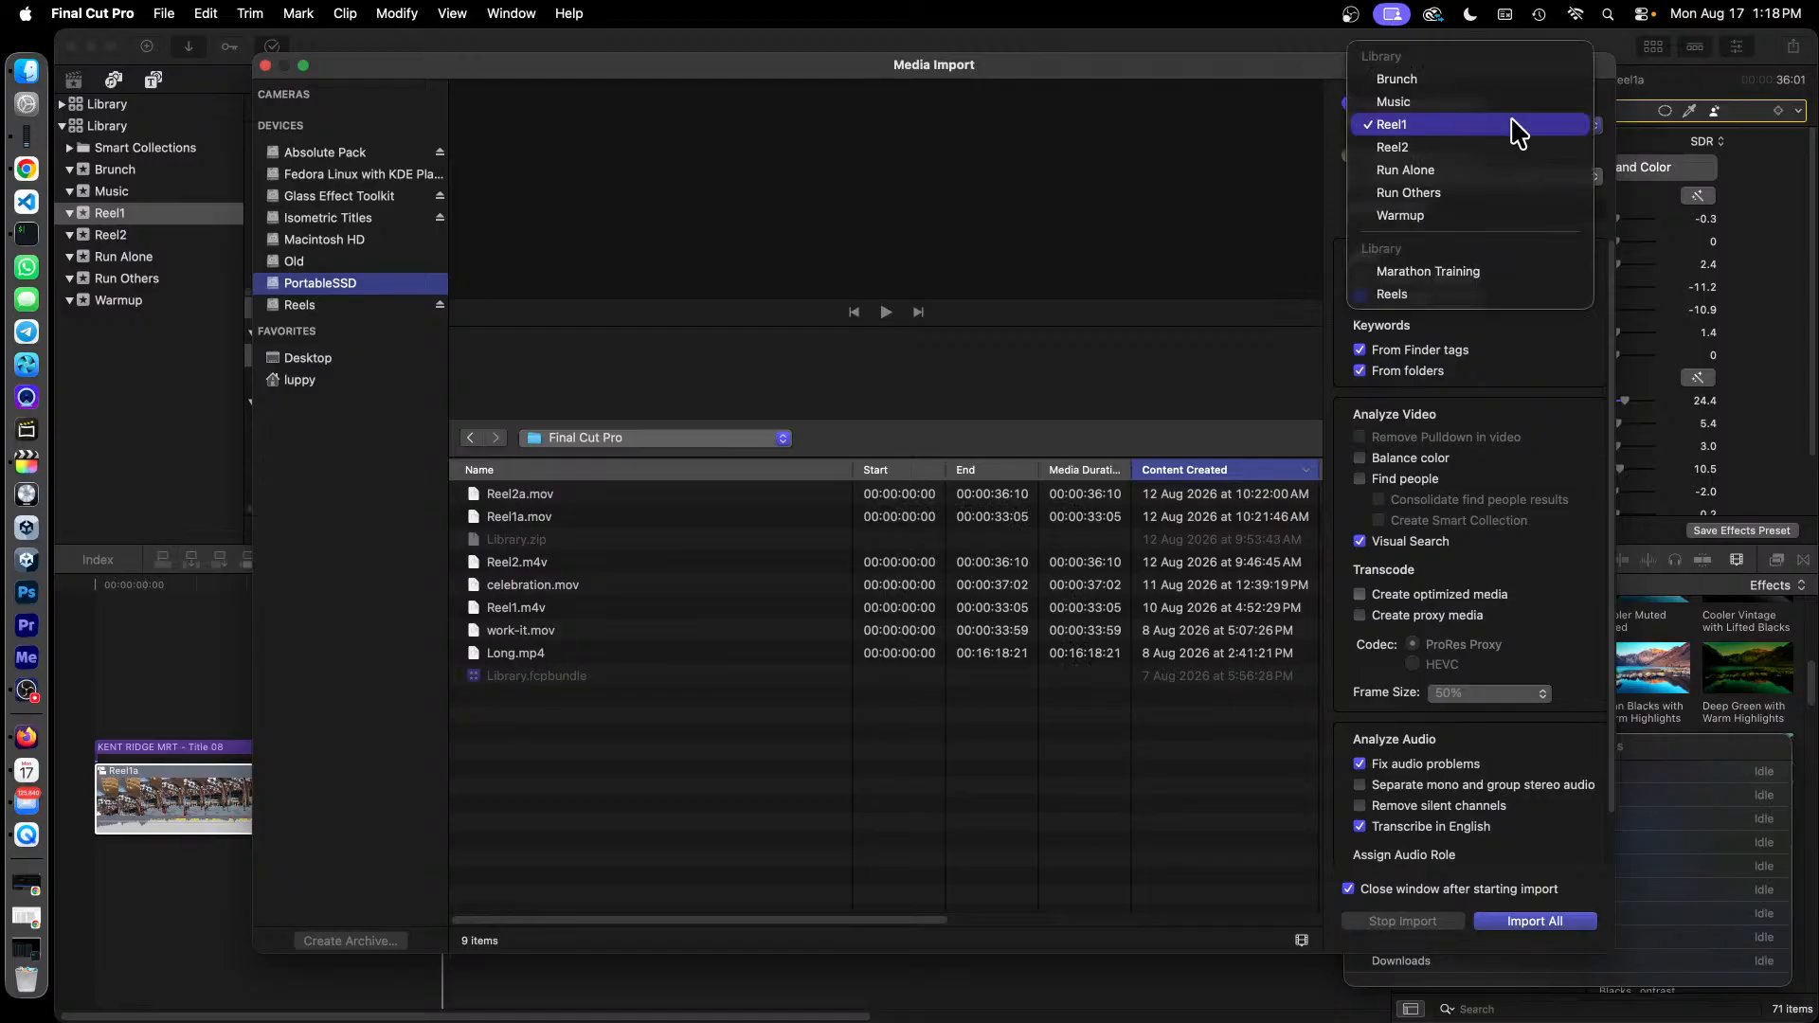
left_click(1470, 126)
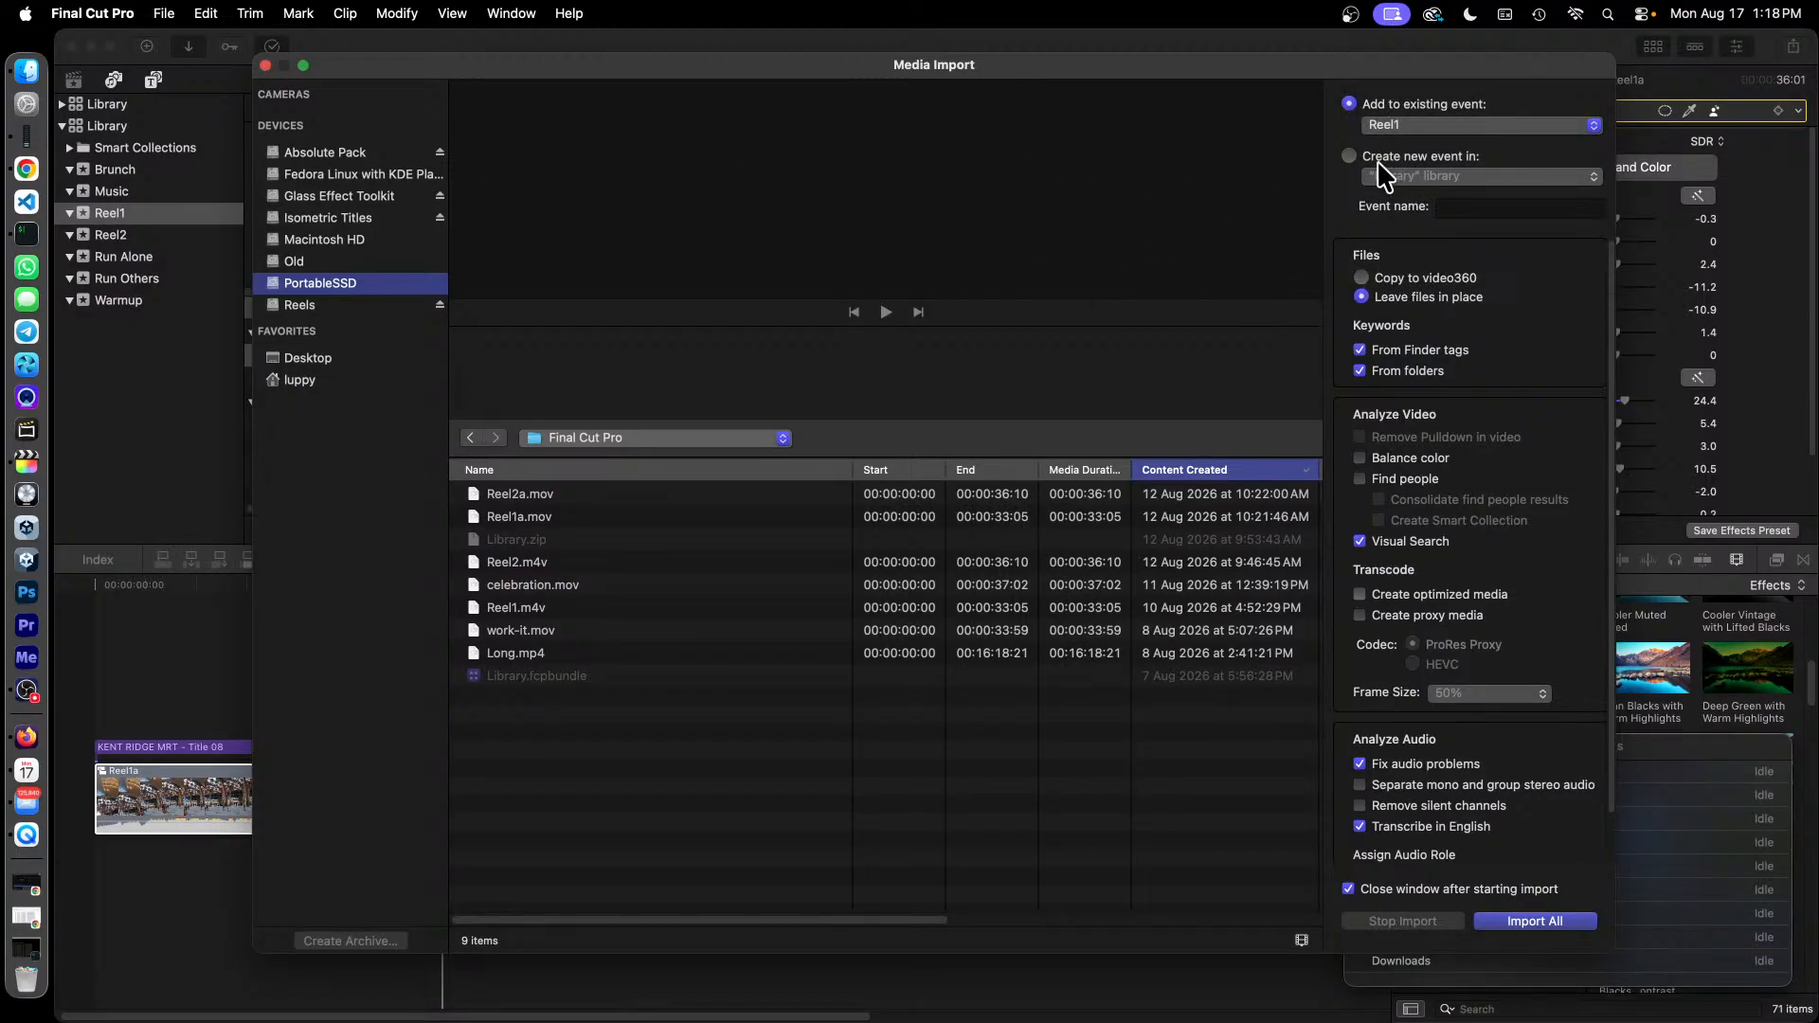
left_click(1452, 125)
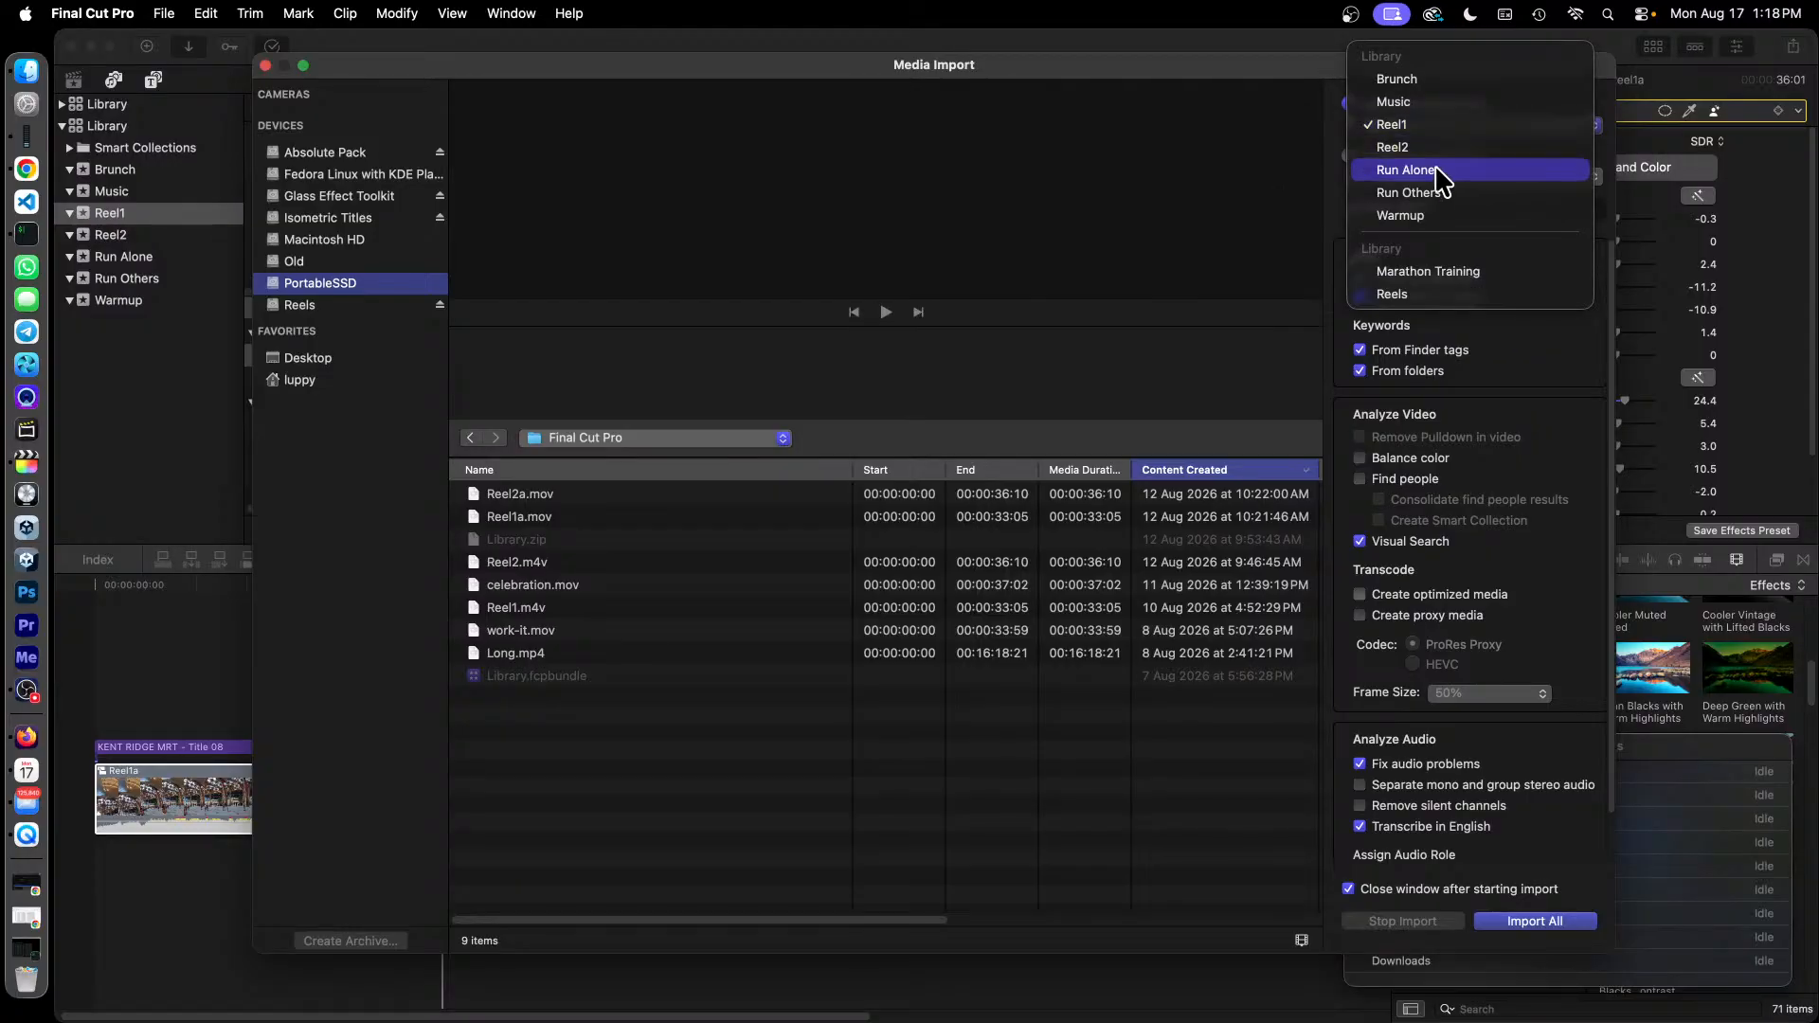
left_click(1440, 216)
left_click(1459, 128)
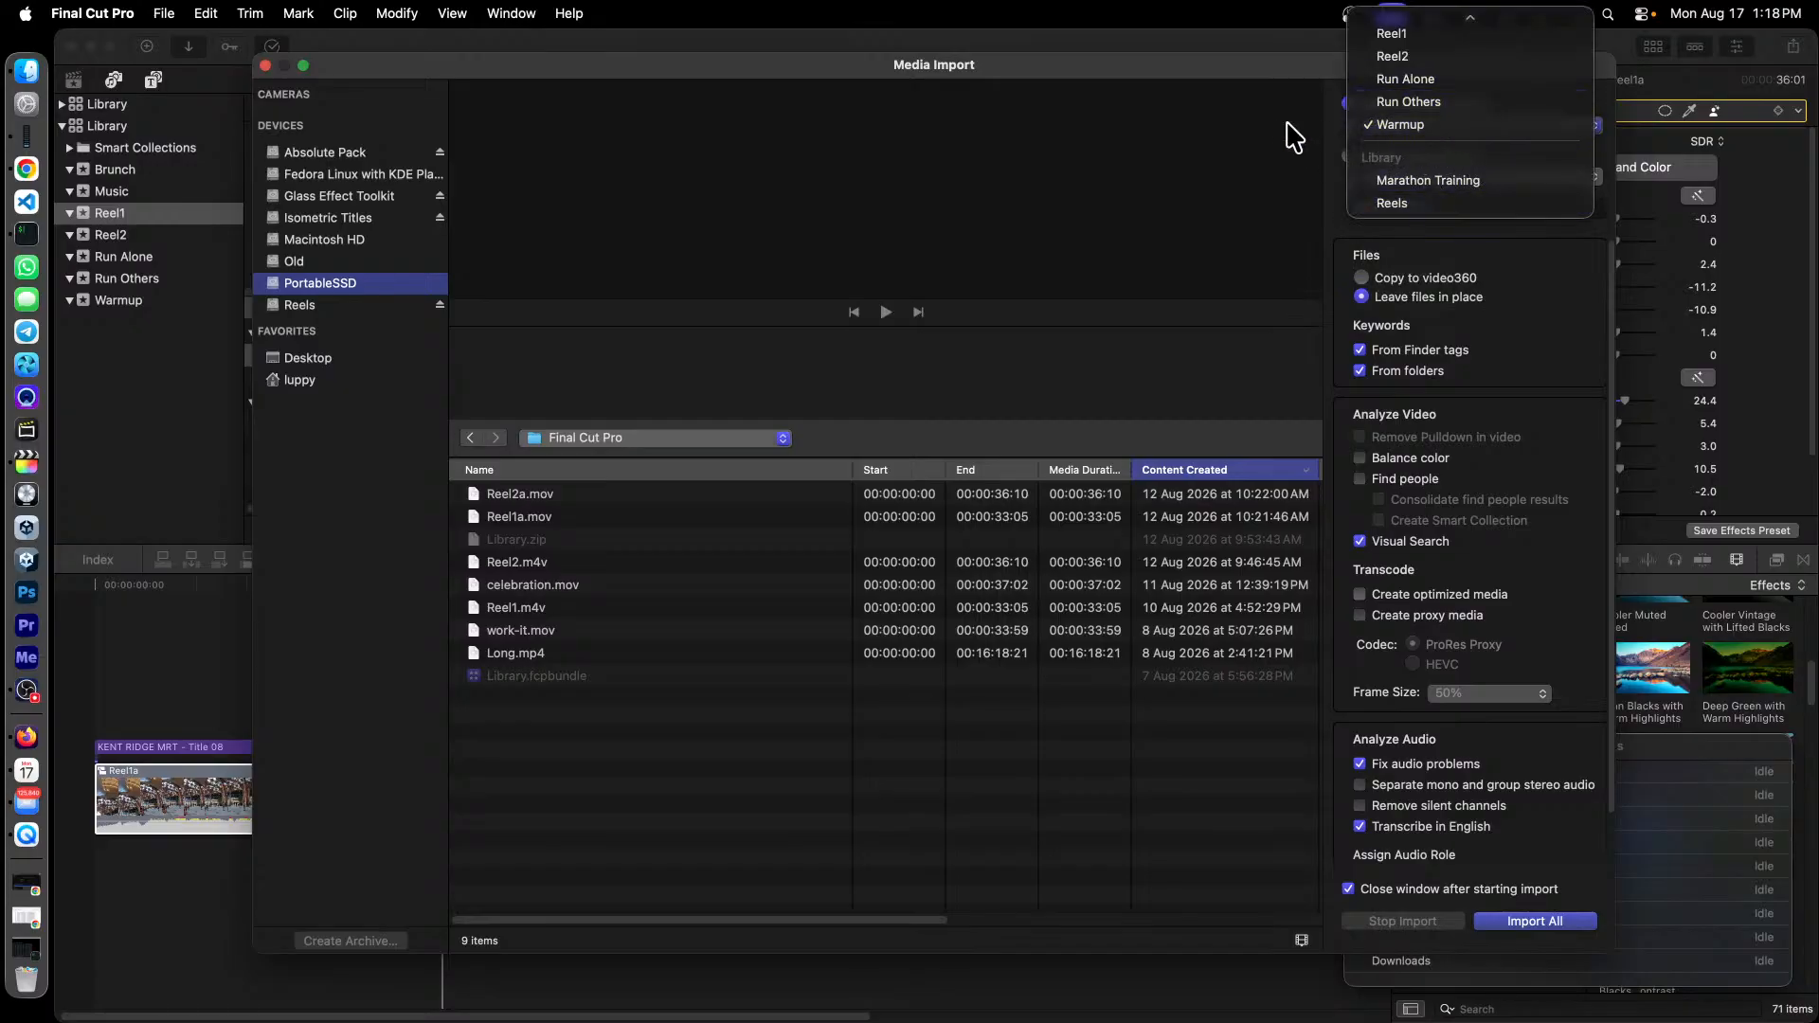
left_click(1253, 168)
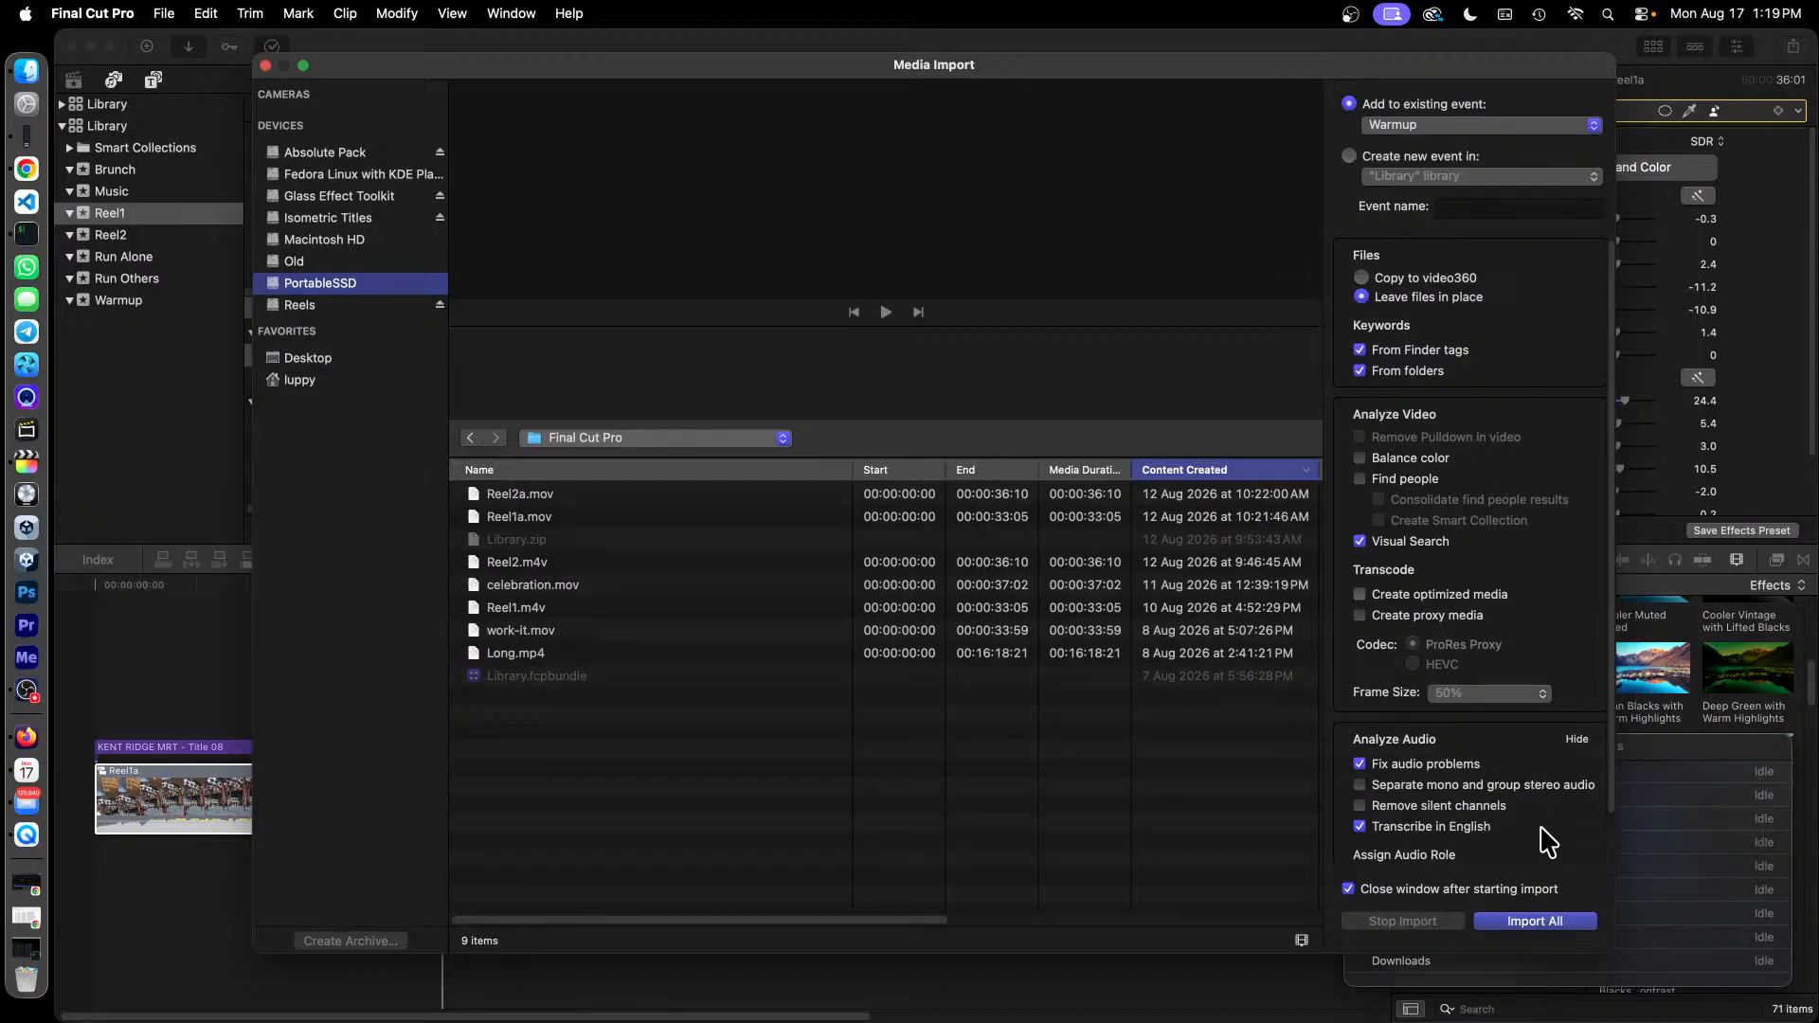
Browse up to the PortableSSD drive and open its 2026-08-15 Southern Ridges Run folder in the import window.
left_click(681, 437)
left_click(679, 462)
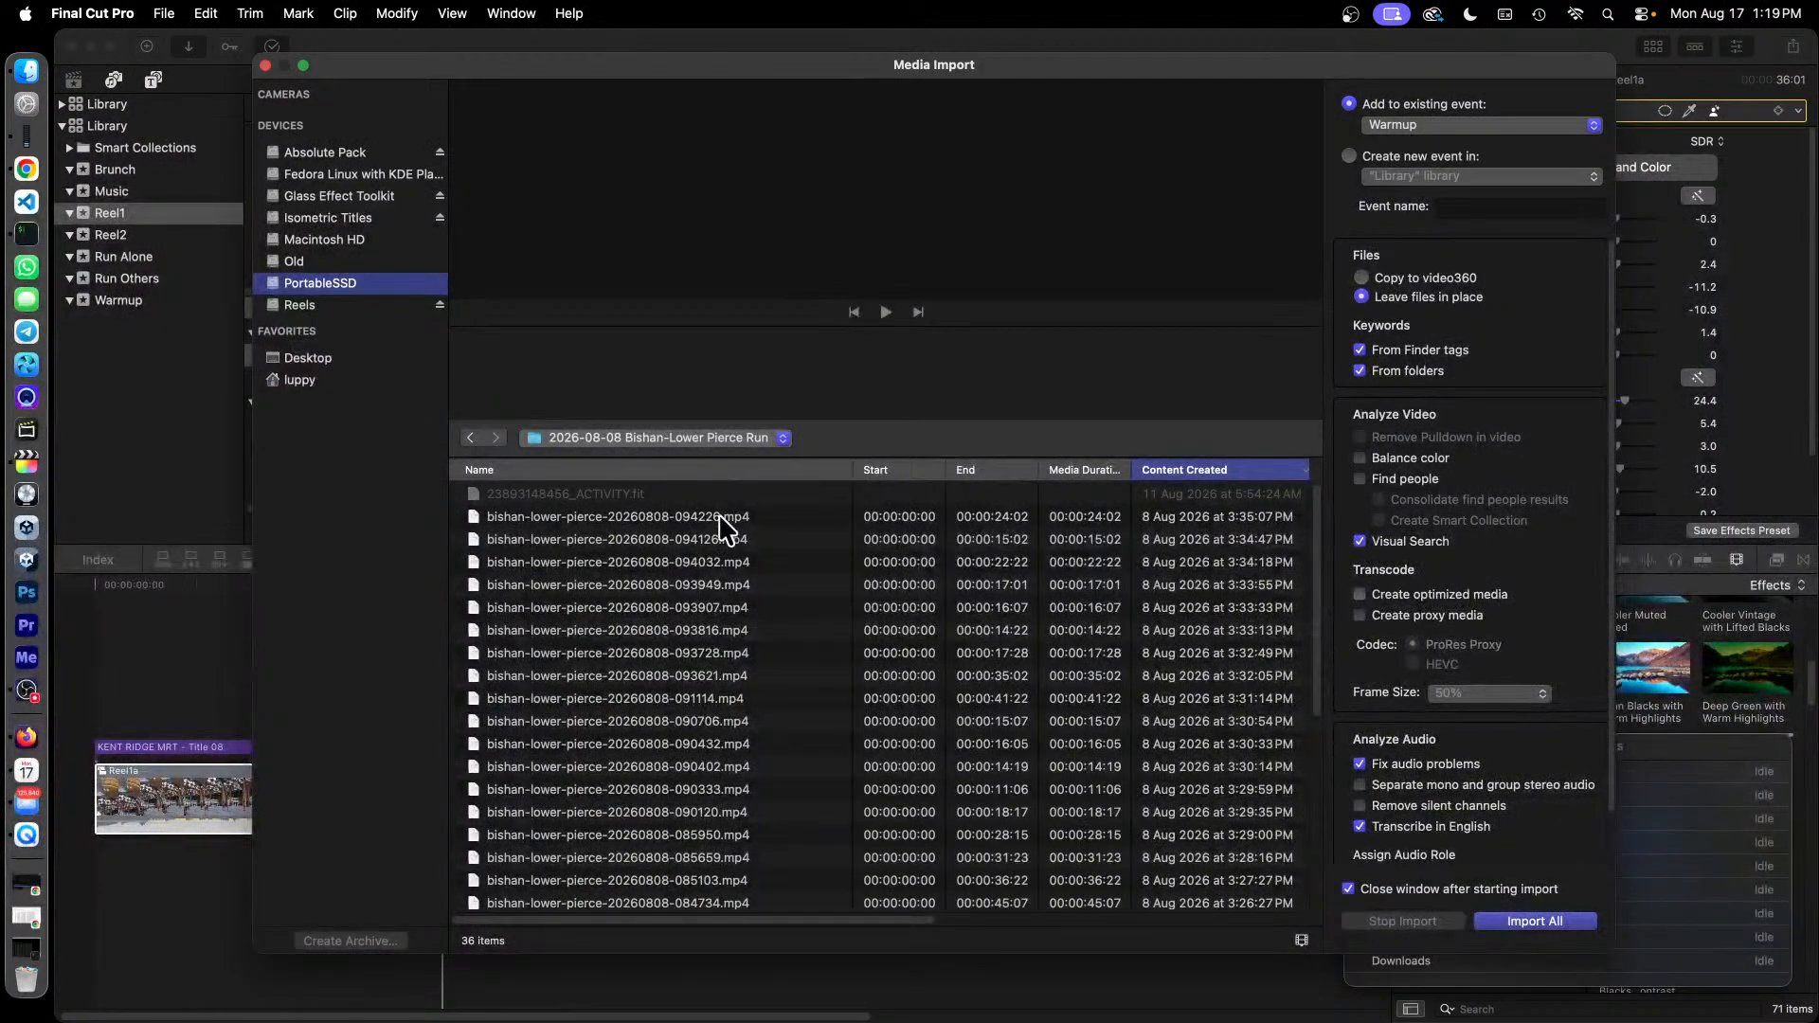
left_click(696, 439)
left_click(668, 462)
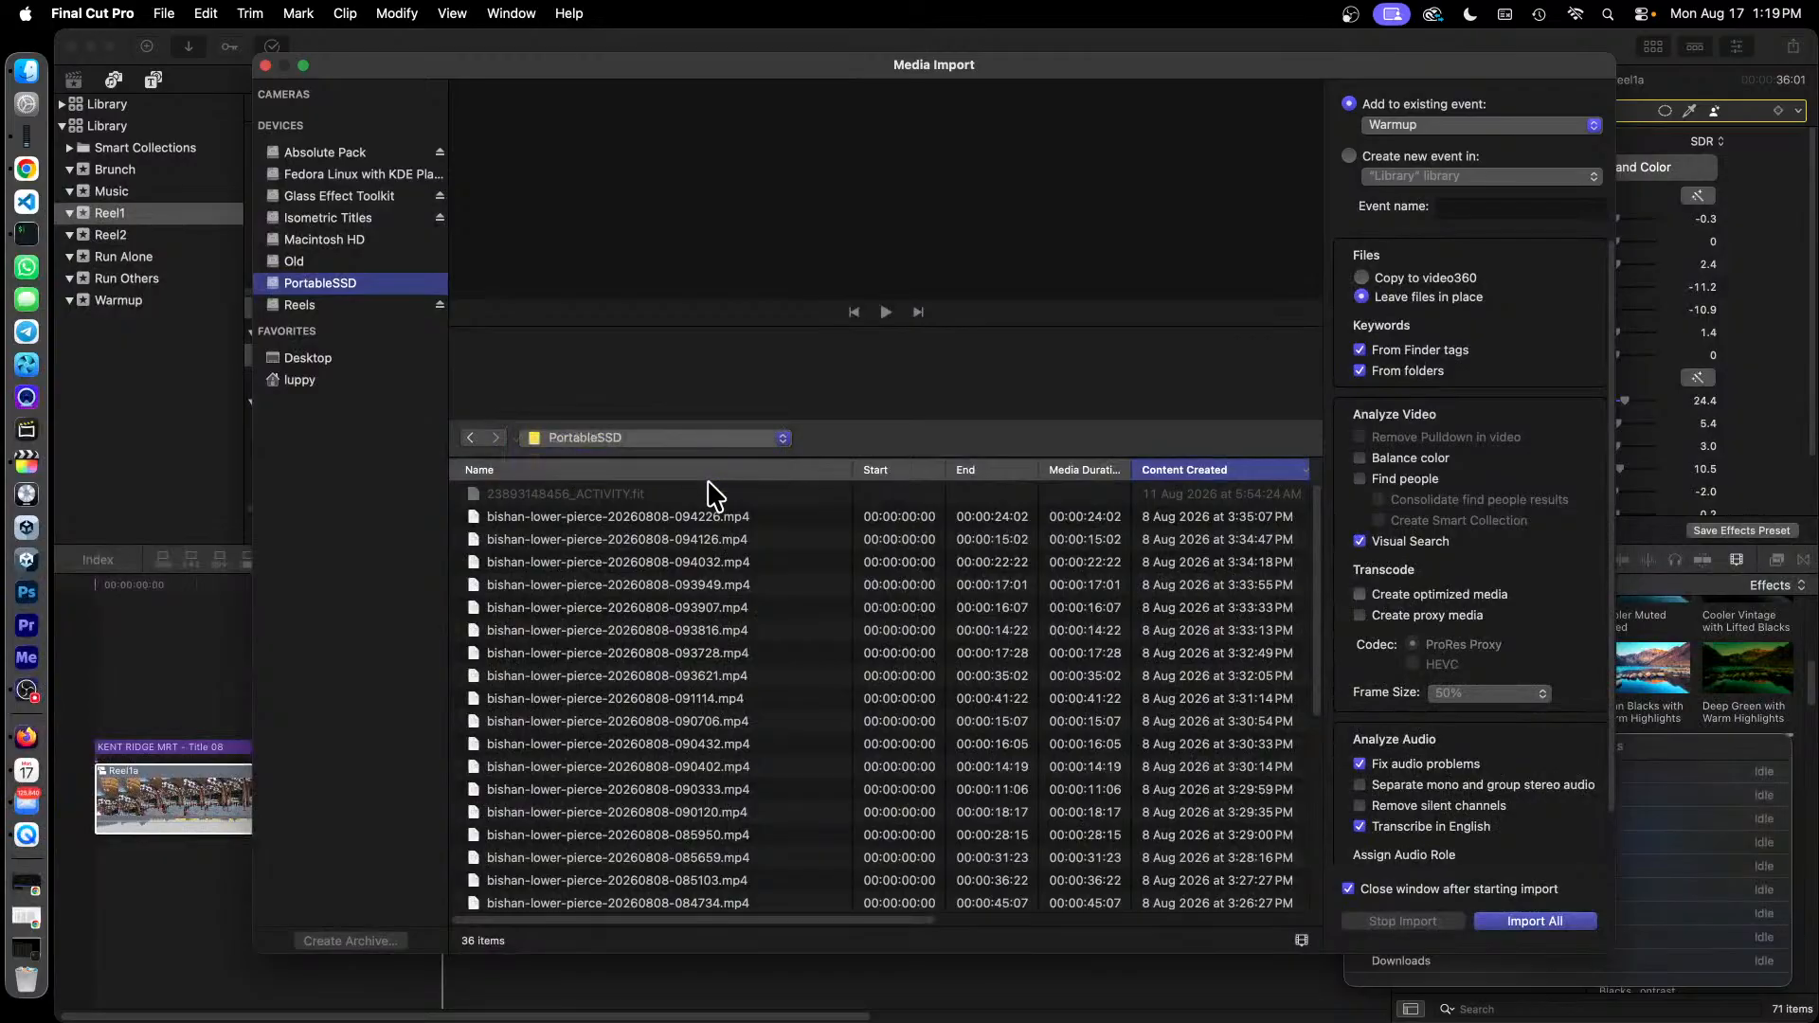
double_click(654, 516)
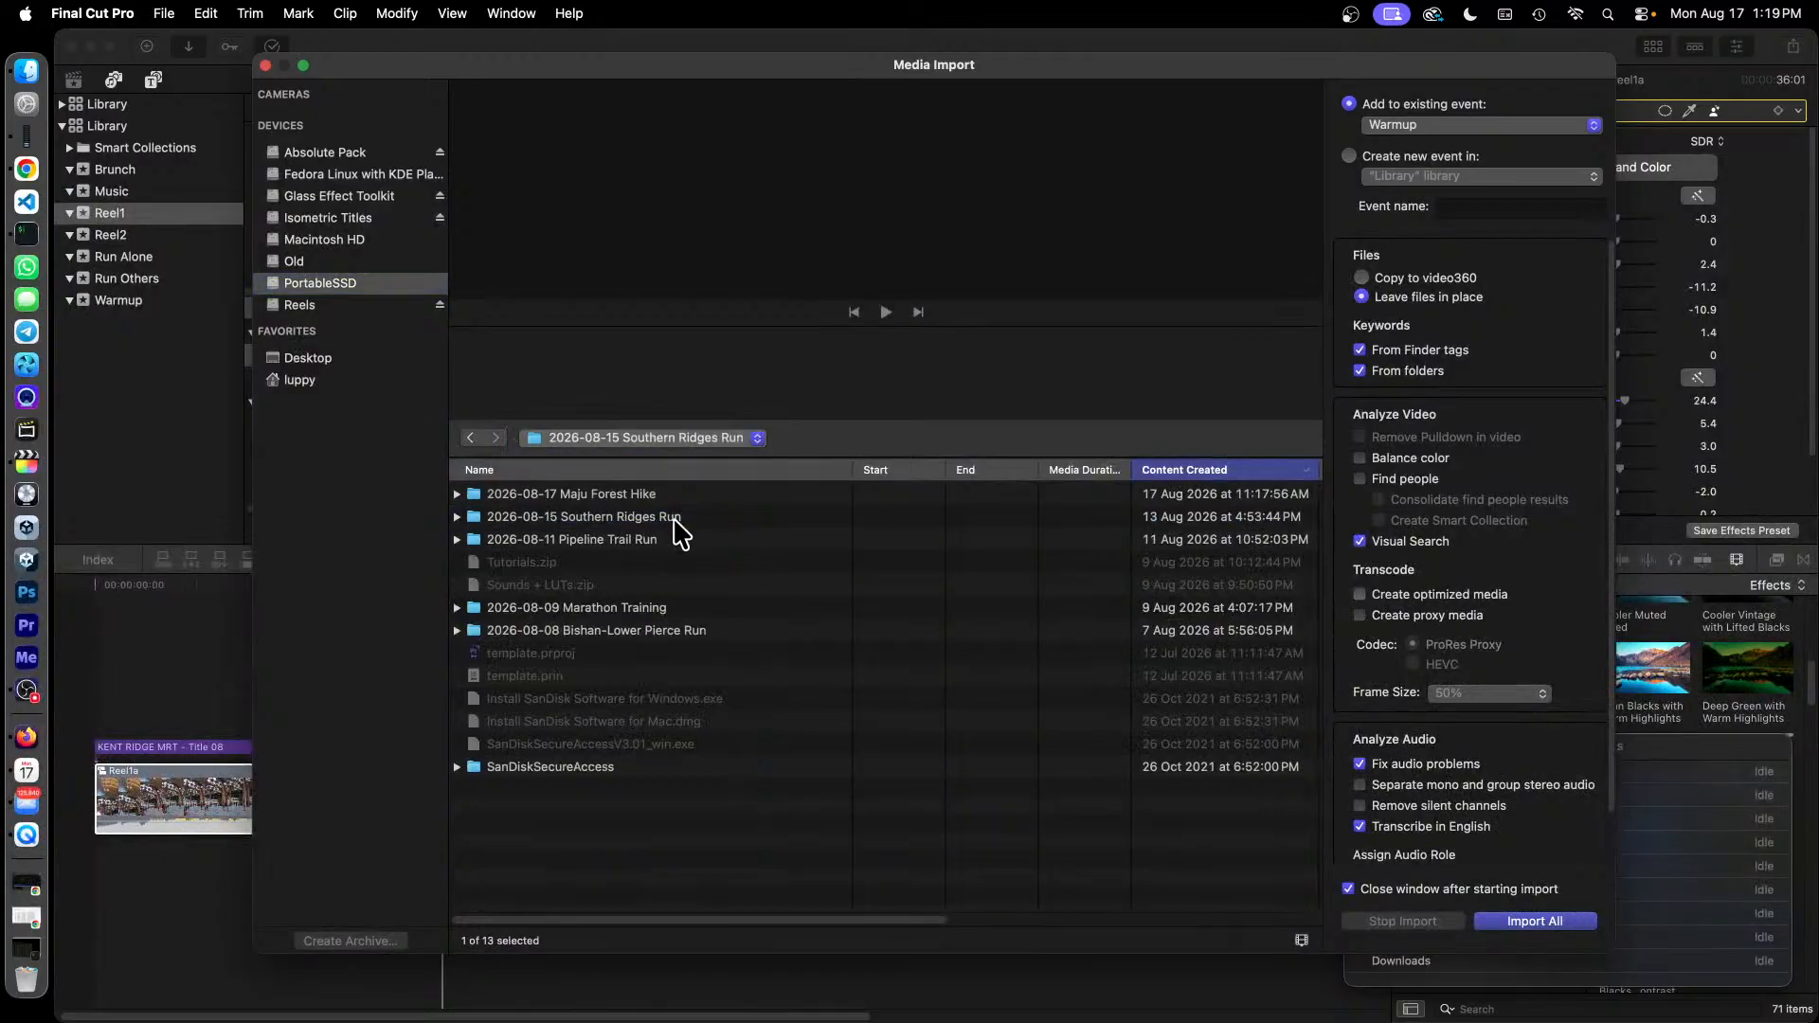
left_click(707, 441)
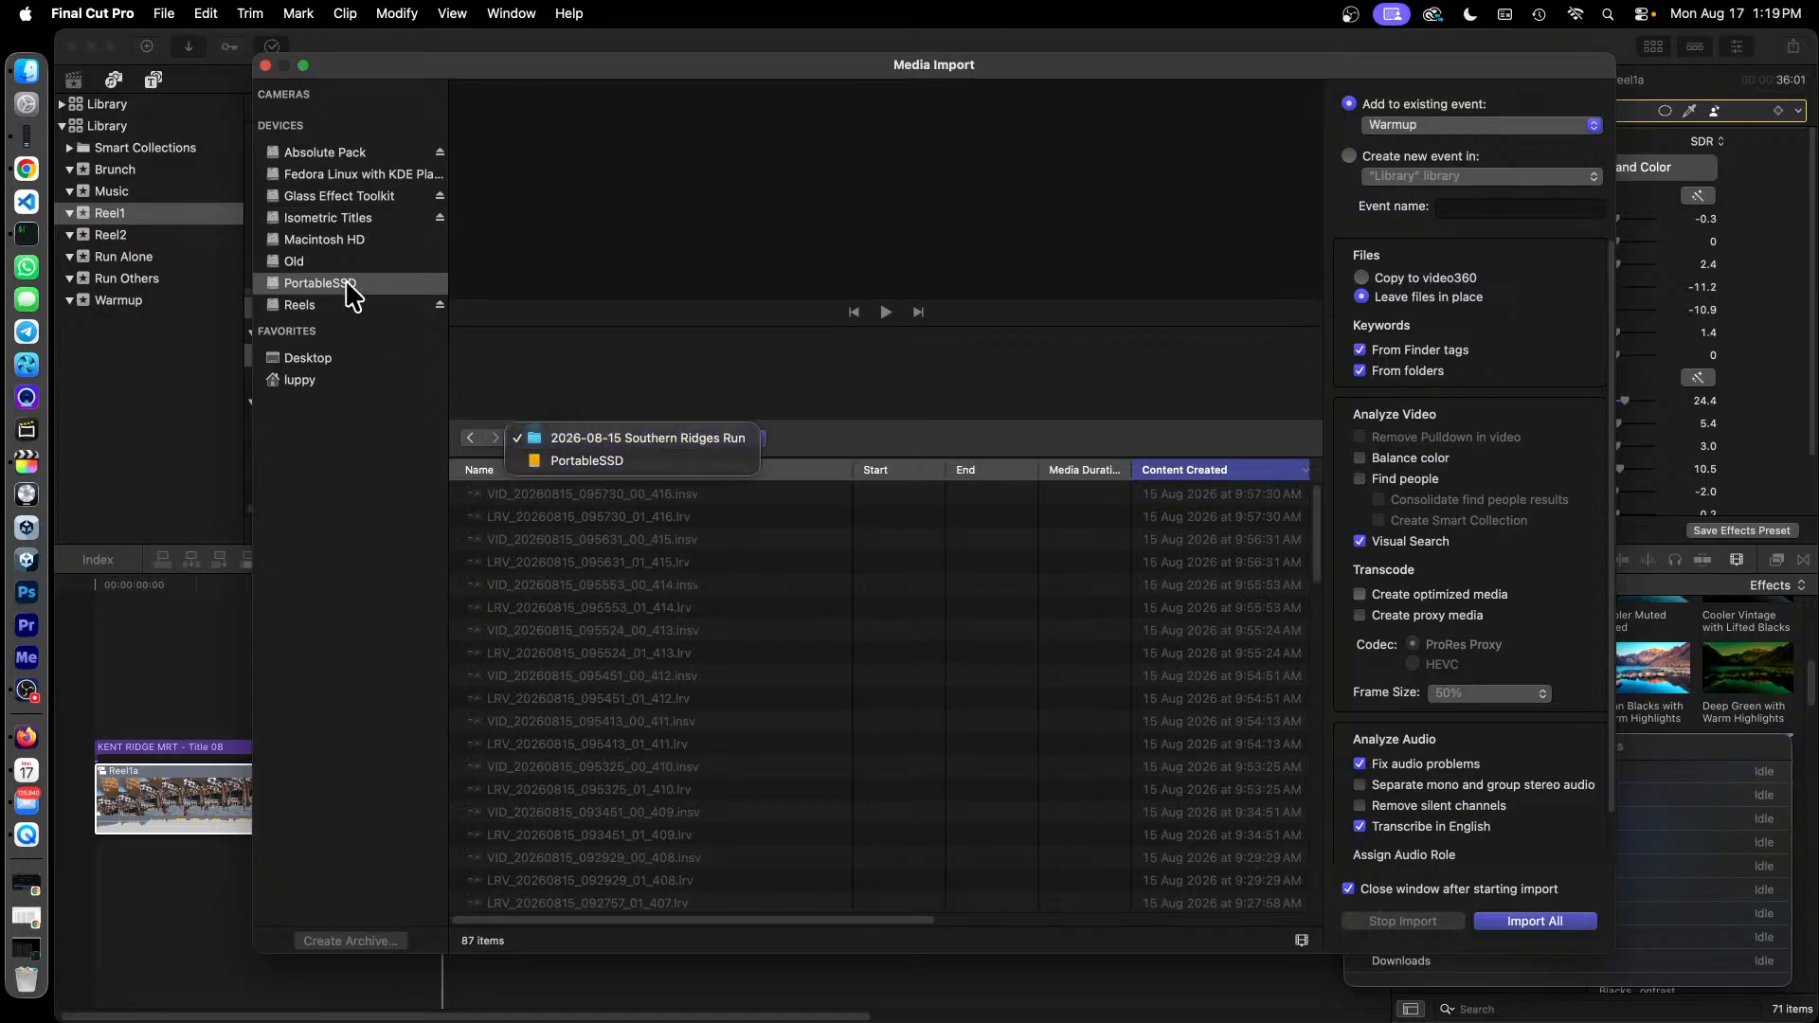
Browse the Old drive to video360 and open its 2026-08-15 Southern Ridges Run folder for import.
left_click(311, 264)
left_click(296, 262)
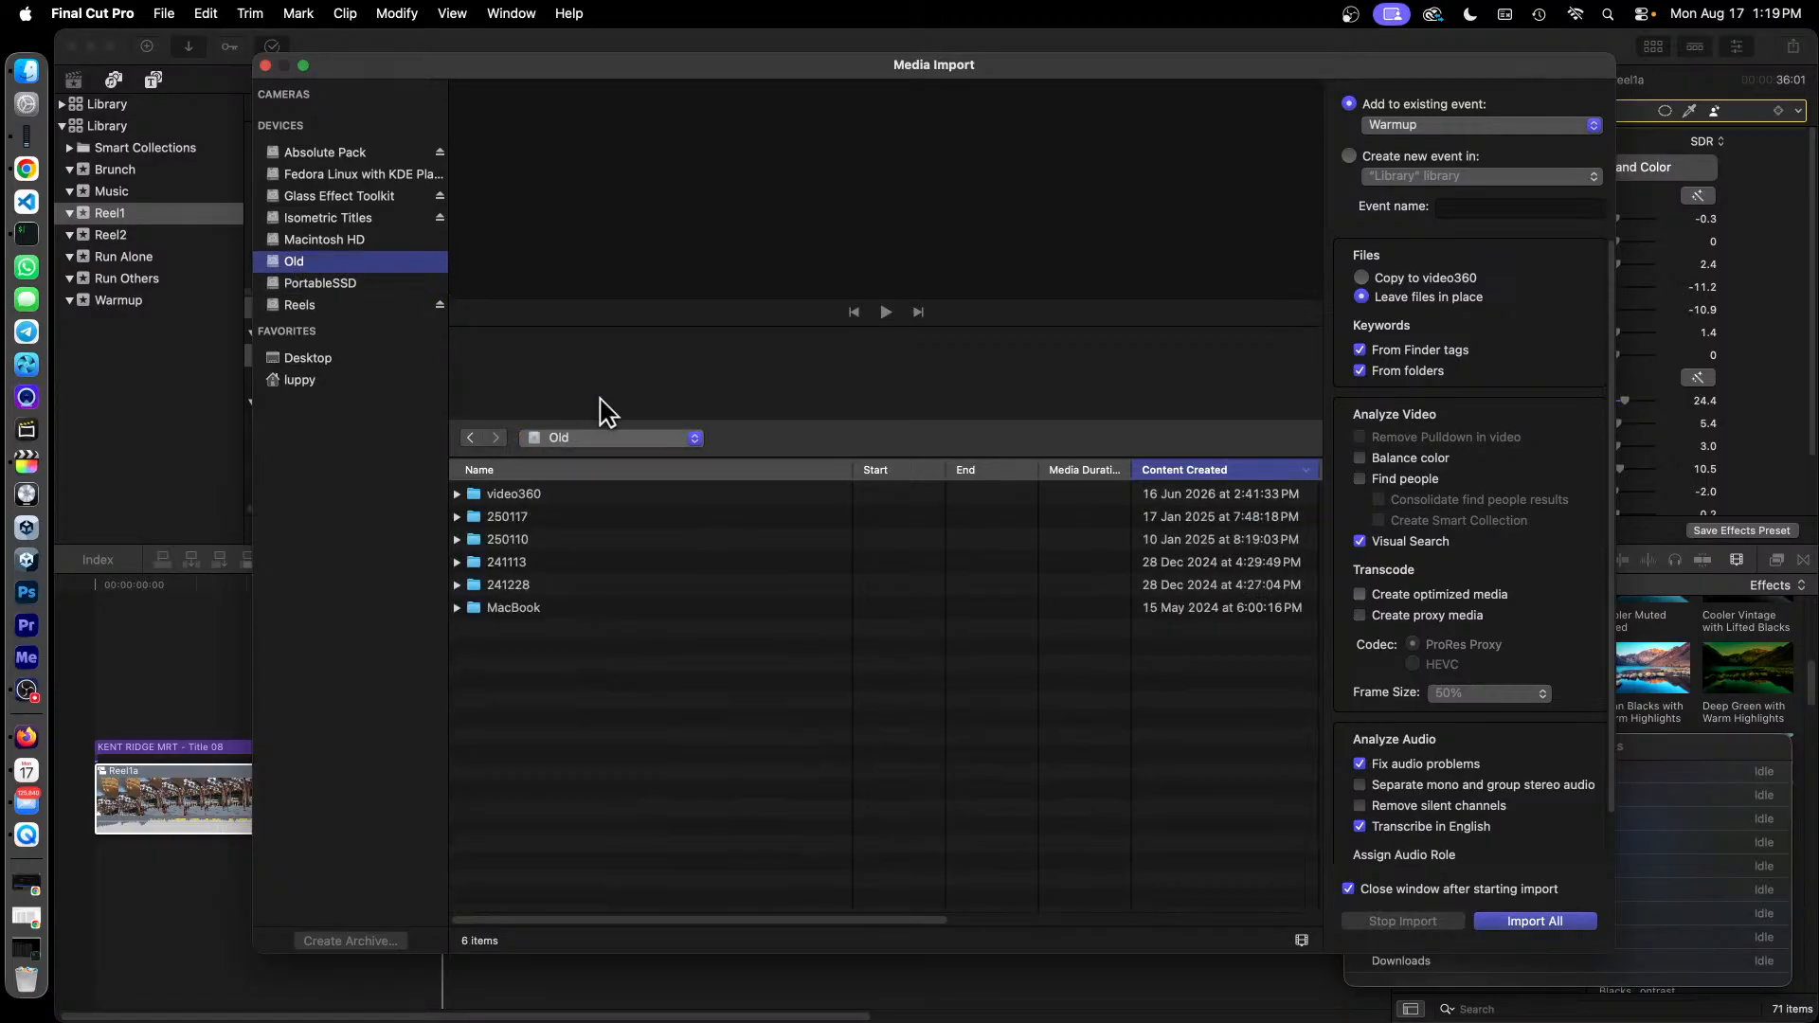
left_click(545, 493)
double_click(546, 493)
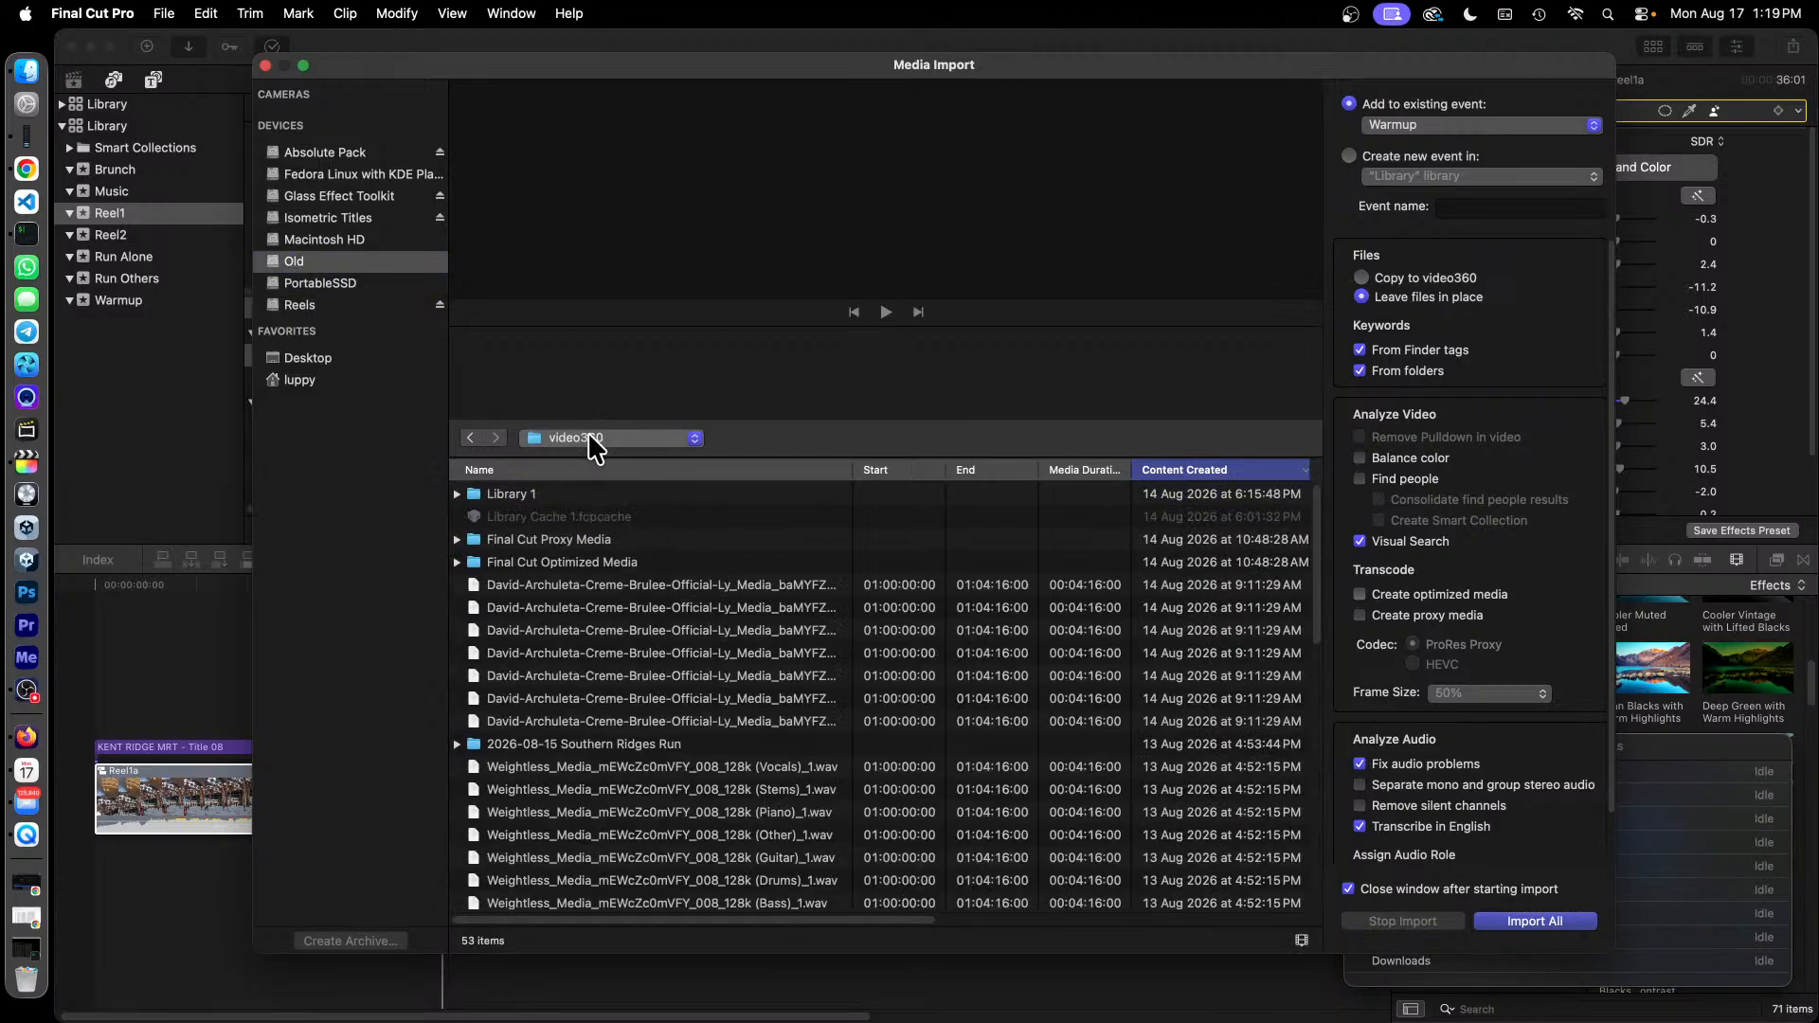
double_click(666, 744)
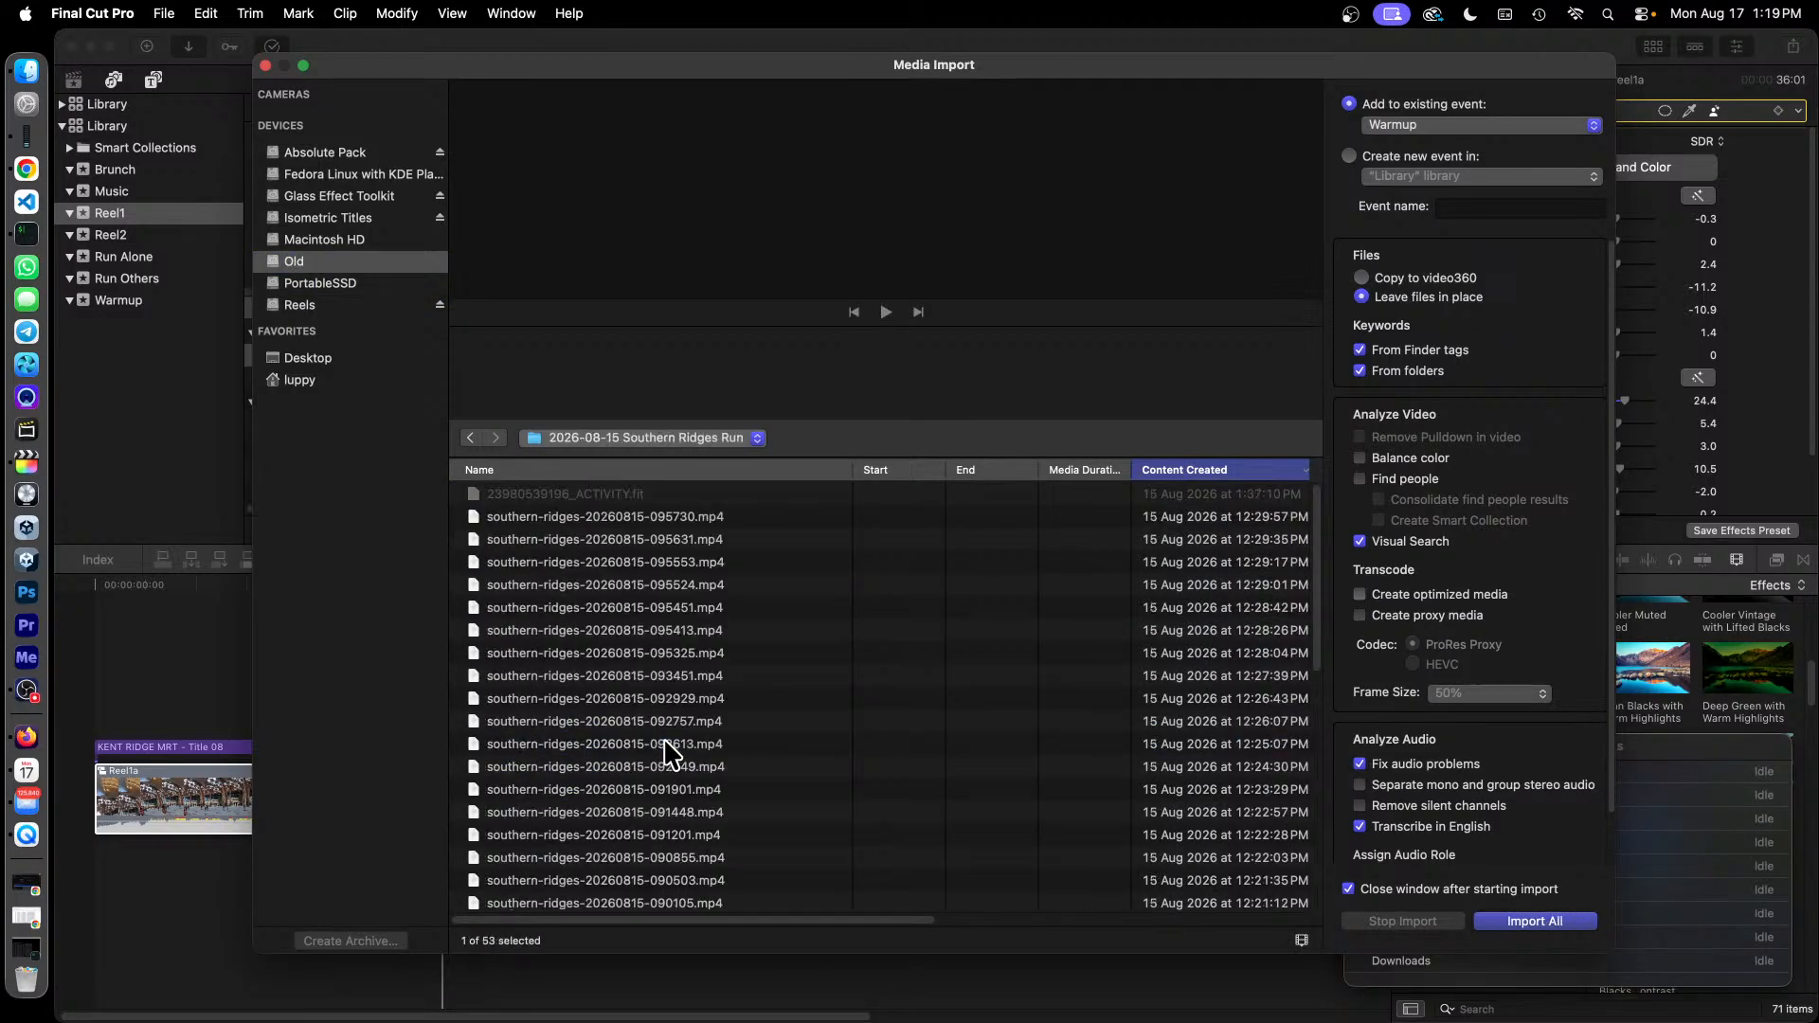
Select the clips from southern-ridges-20260815-095730.mp4 through southern-ridges-20260815-092757.mp4, and close the import window without importing.
left_click(659, 517)
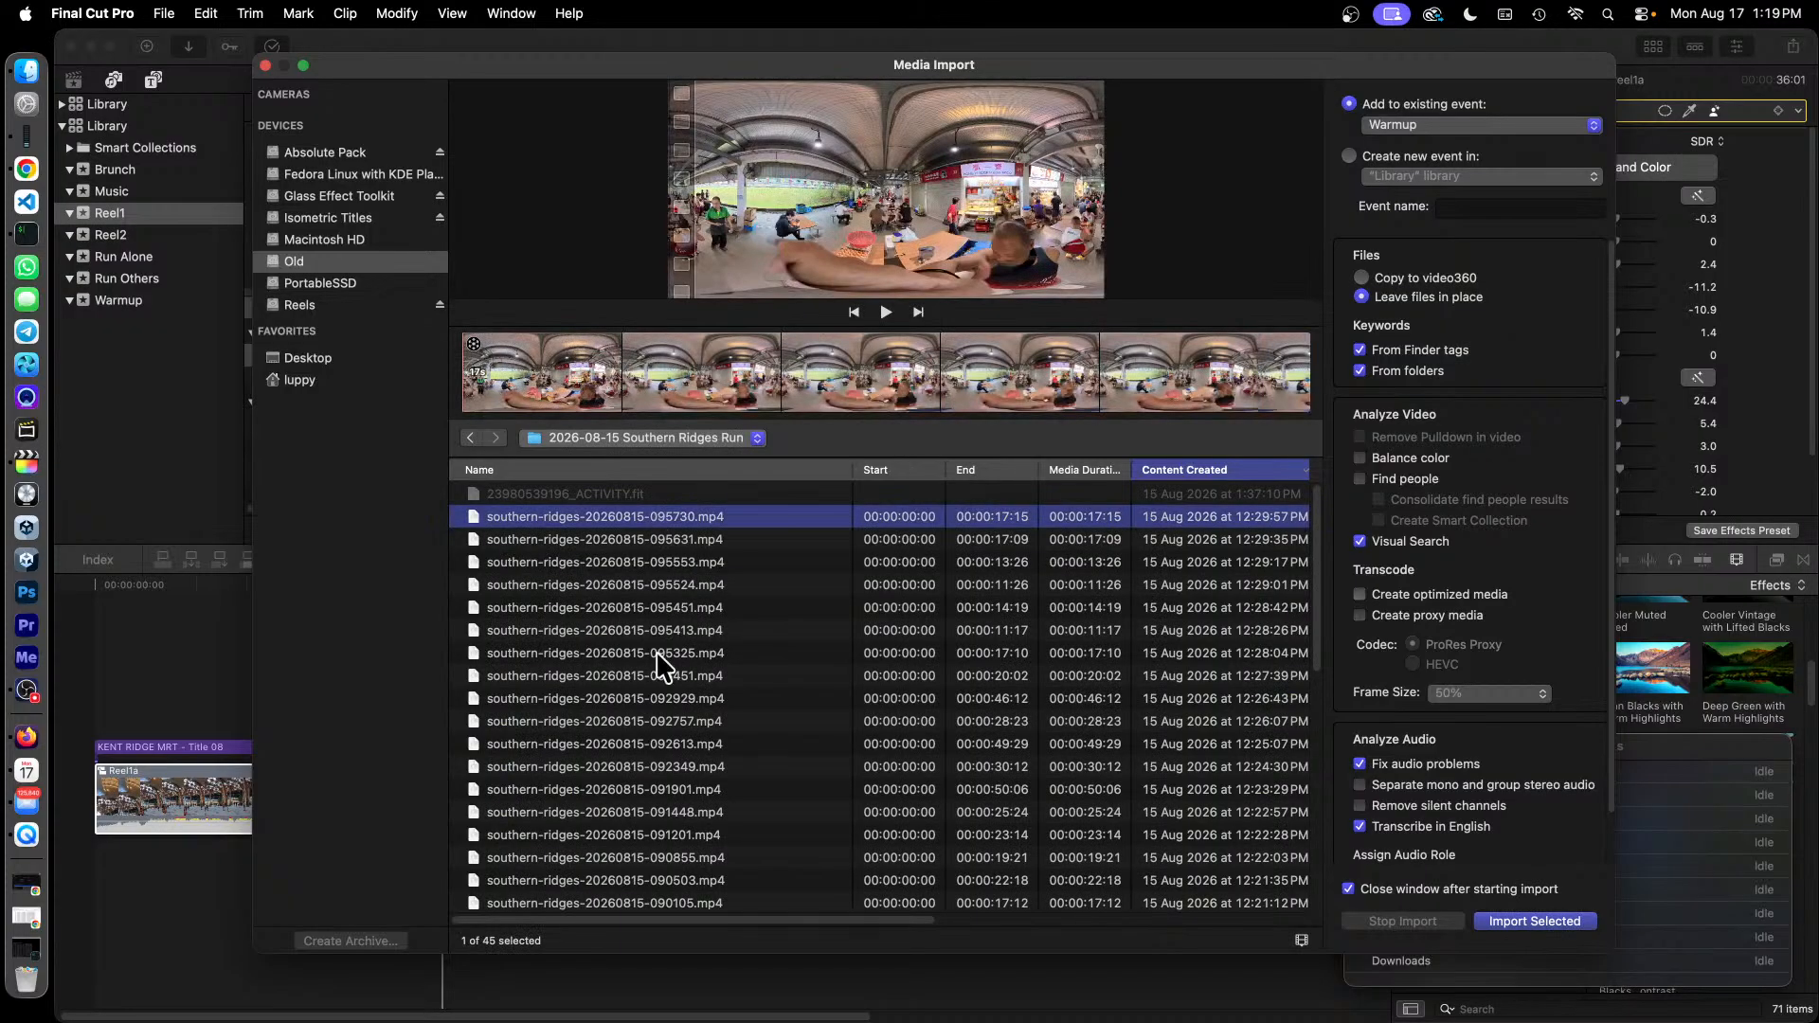
left_click(664, 724, "shift")
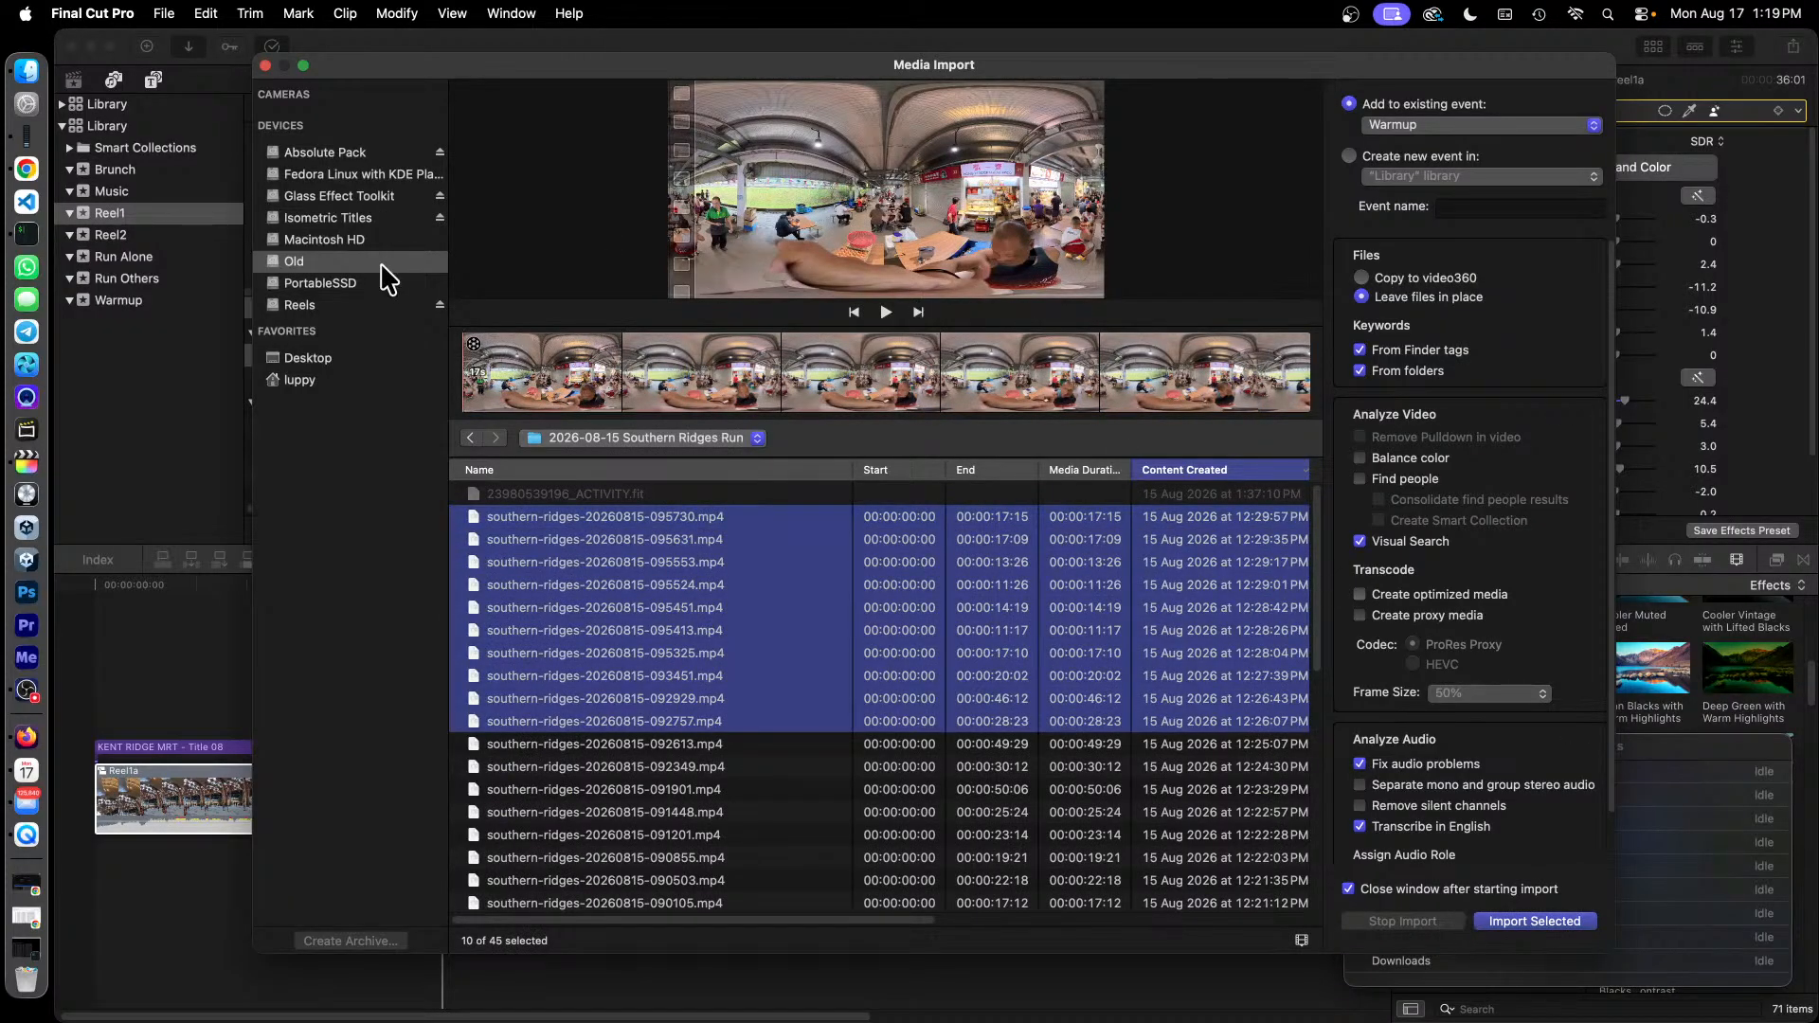
left_click(266, 66)
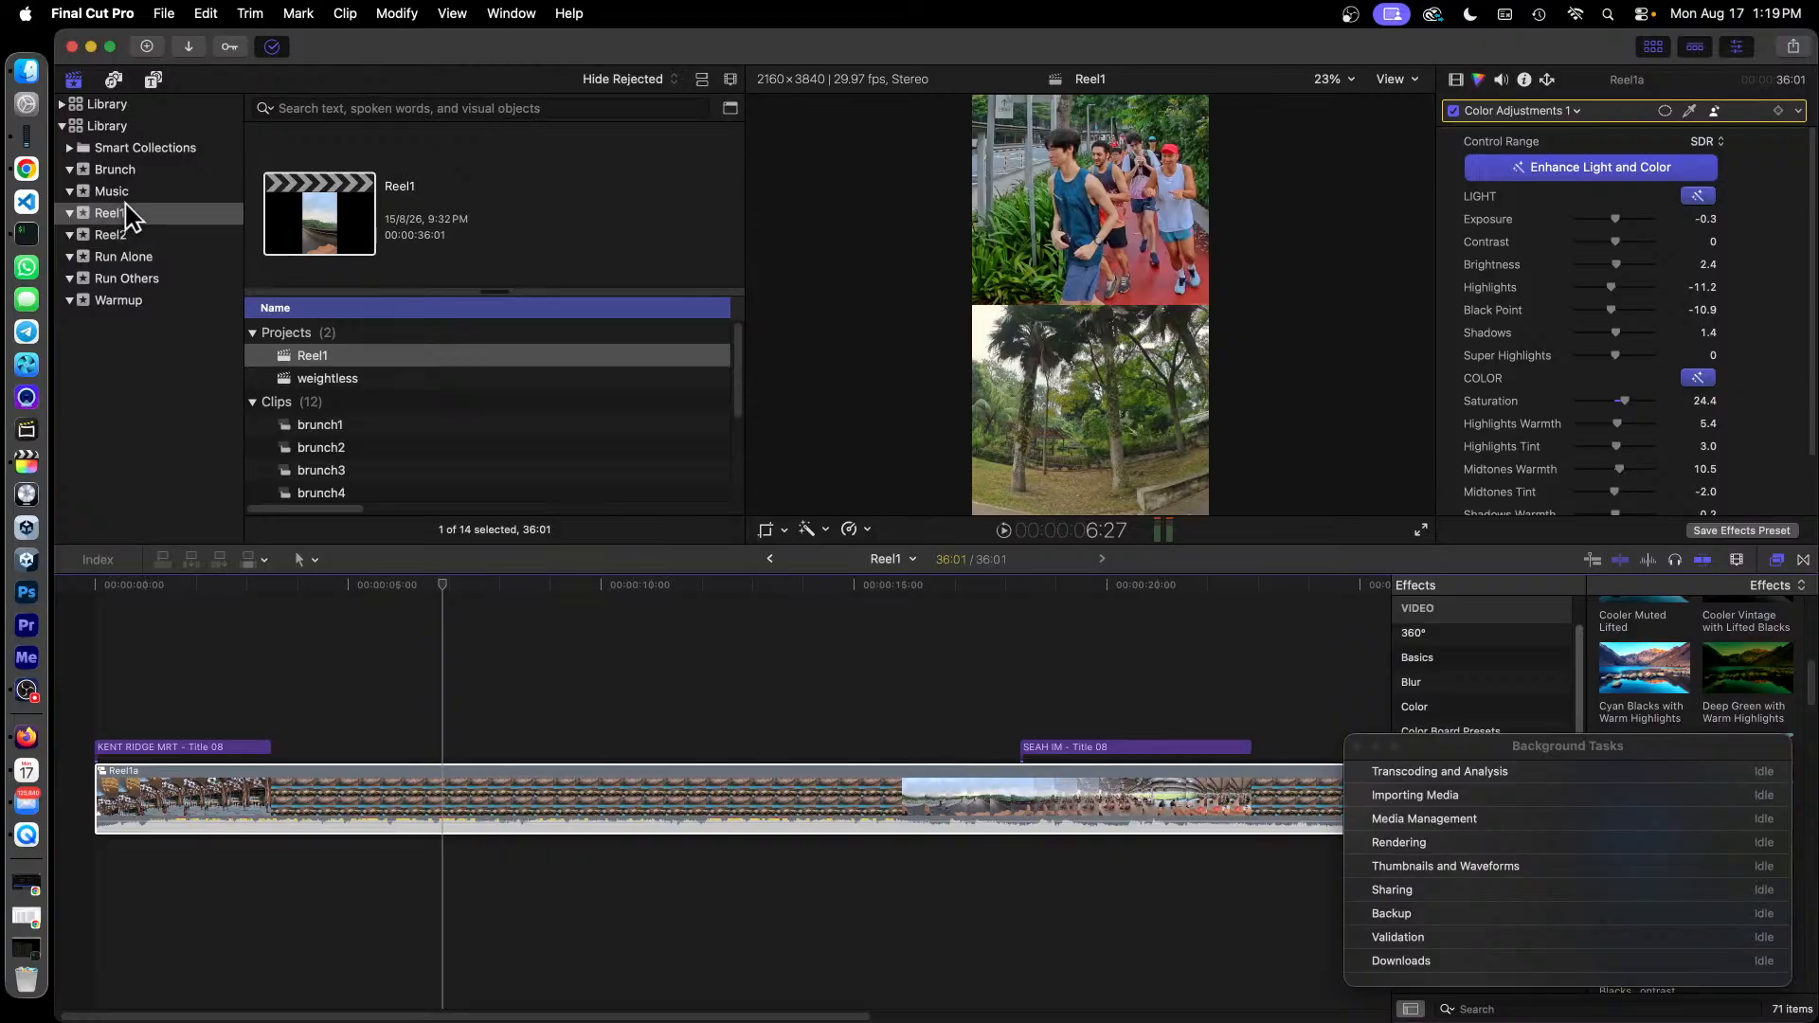
right_click(107, 131)
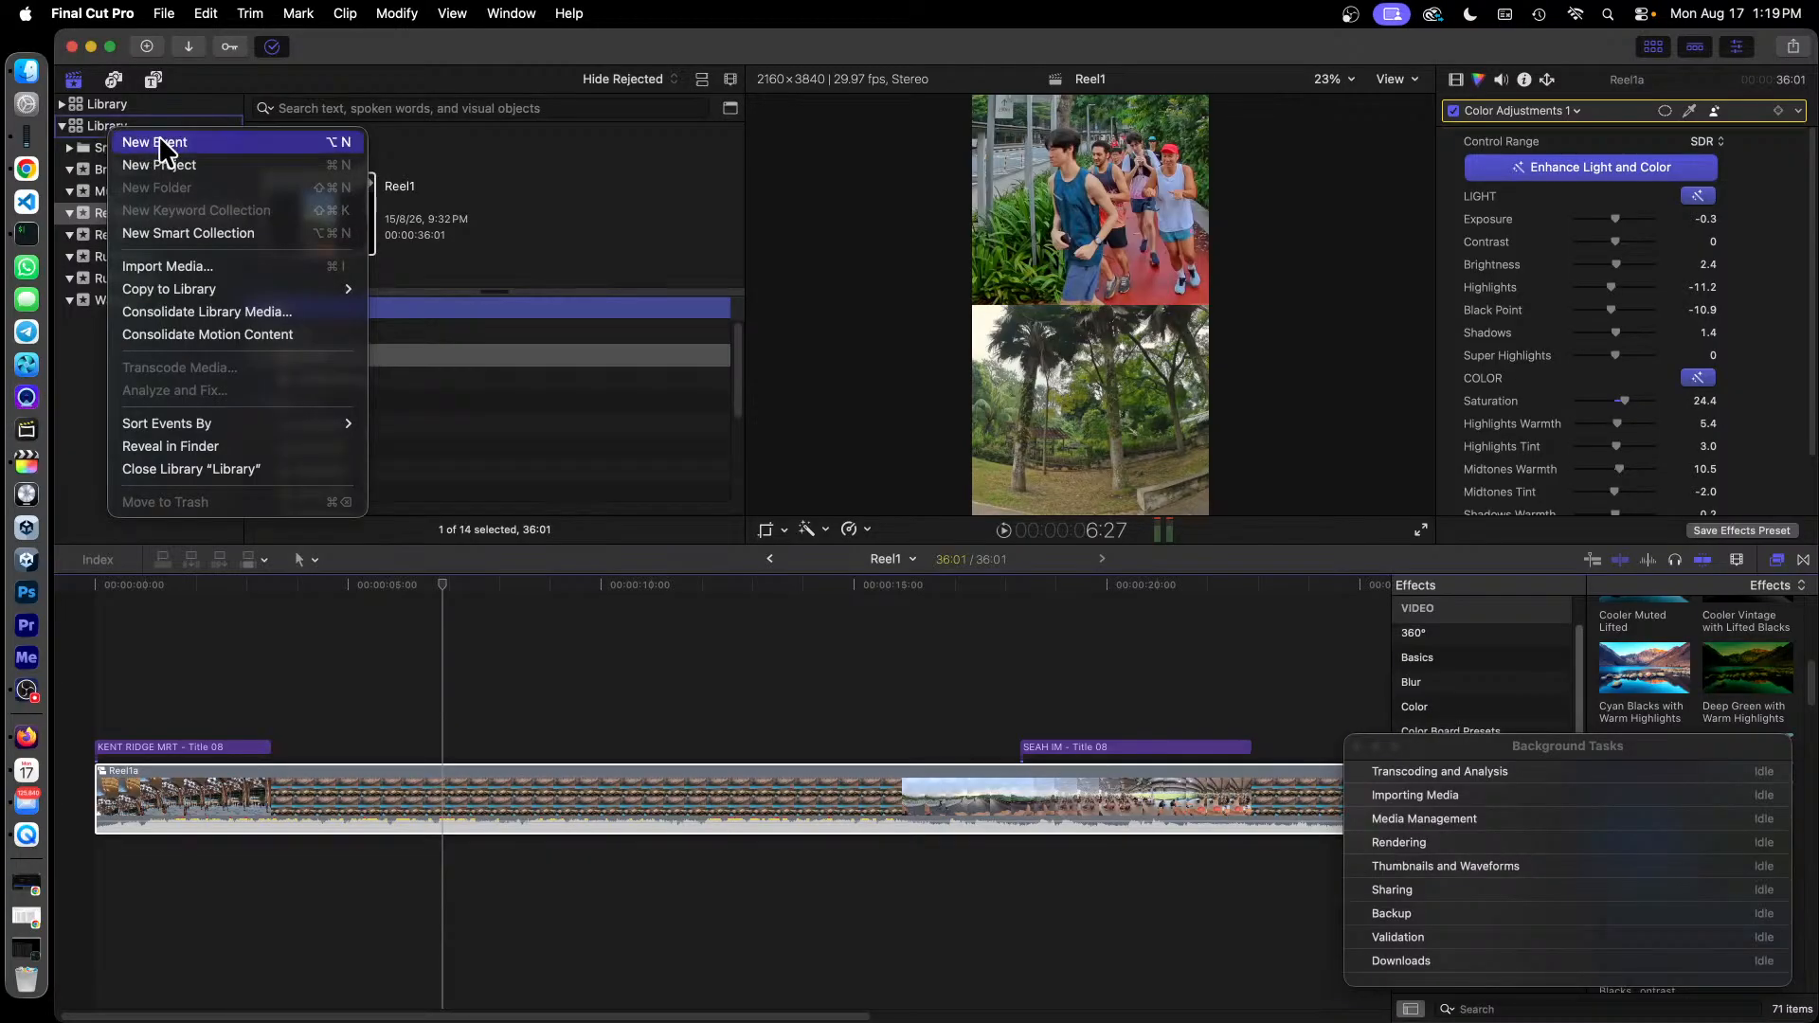
left_click(393, 52)
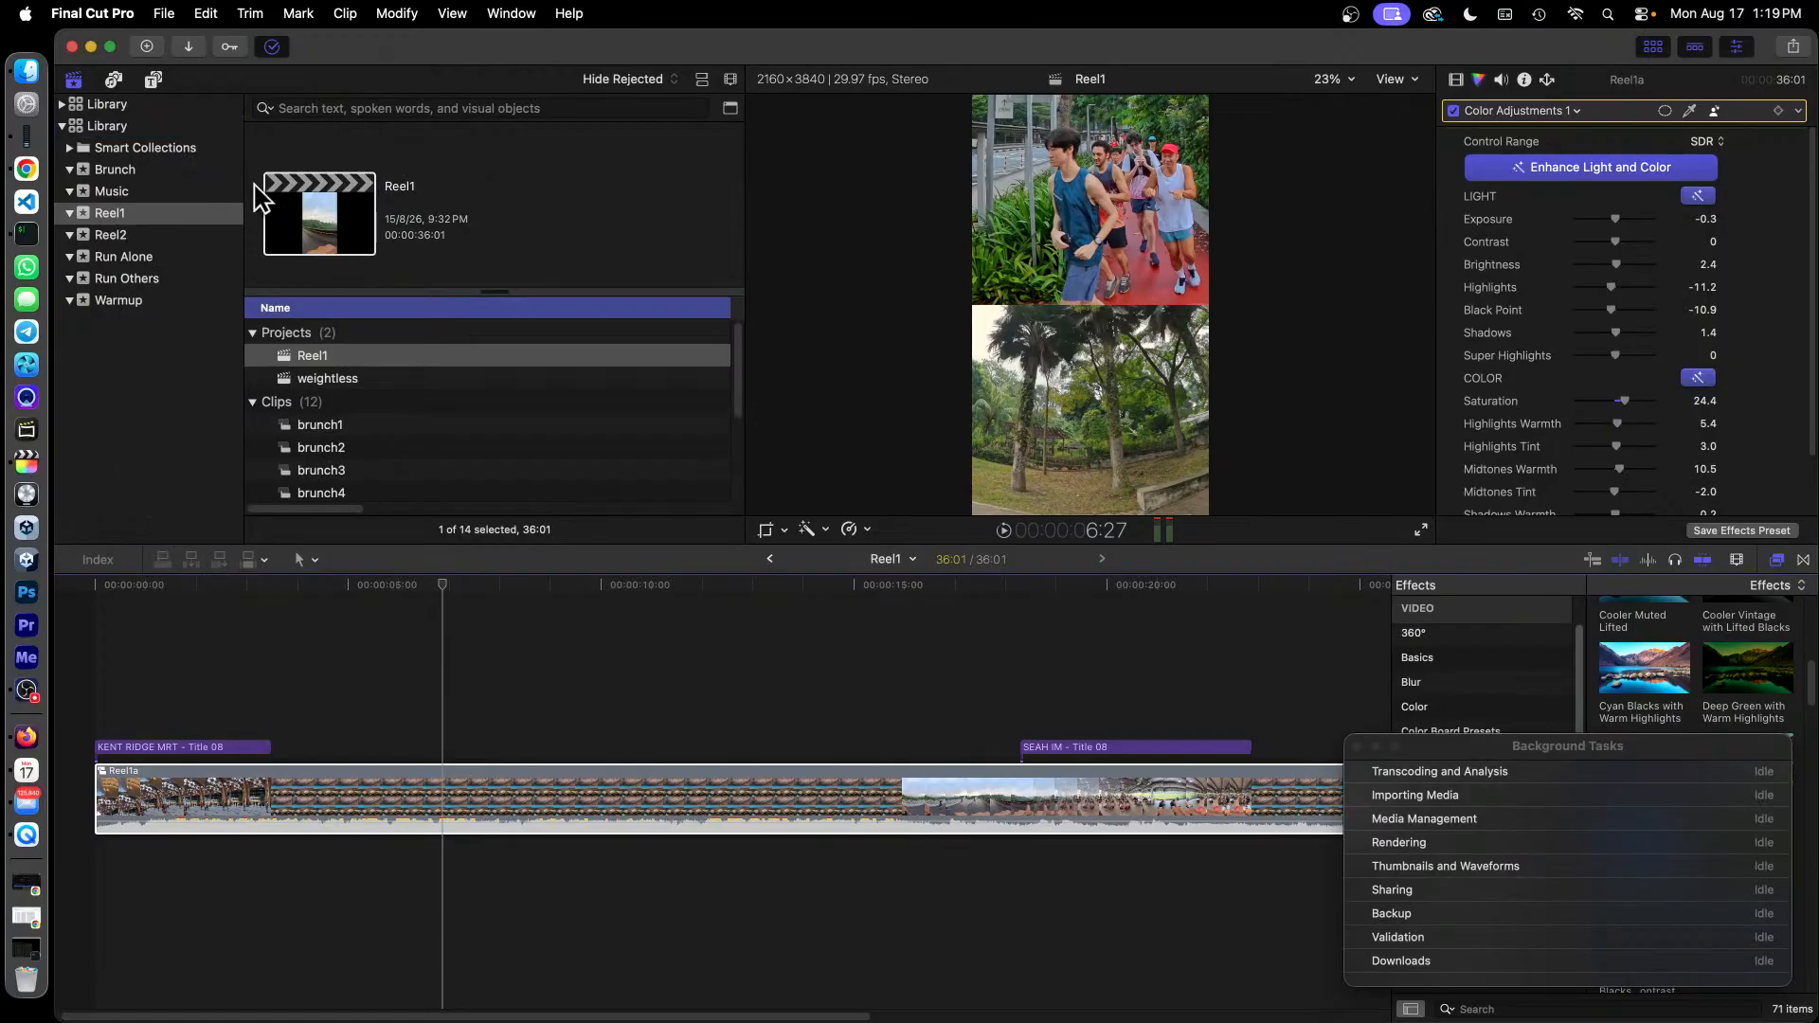
left_click(110, 171)
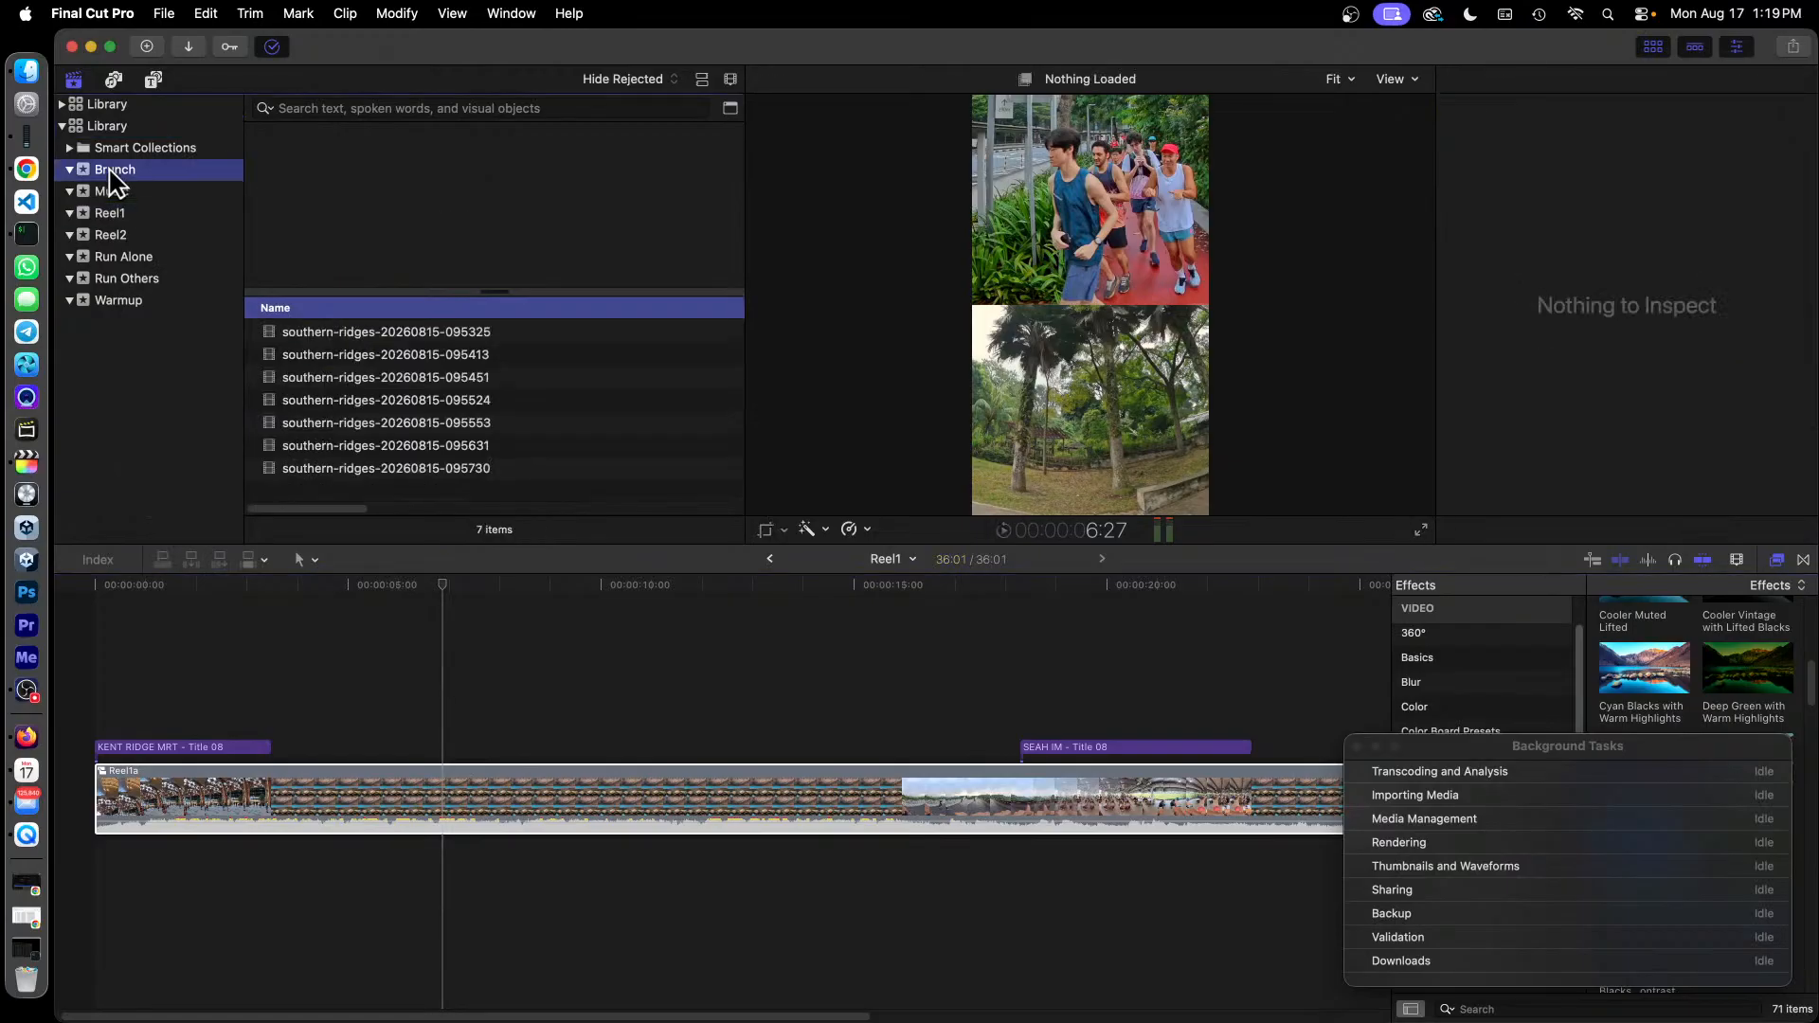
left_click(448, 334)
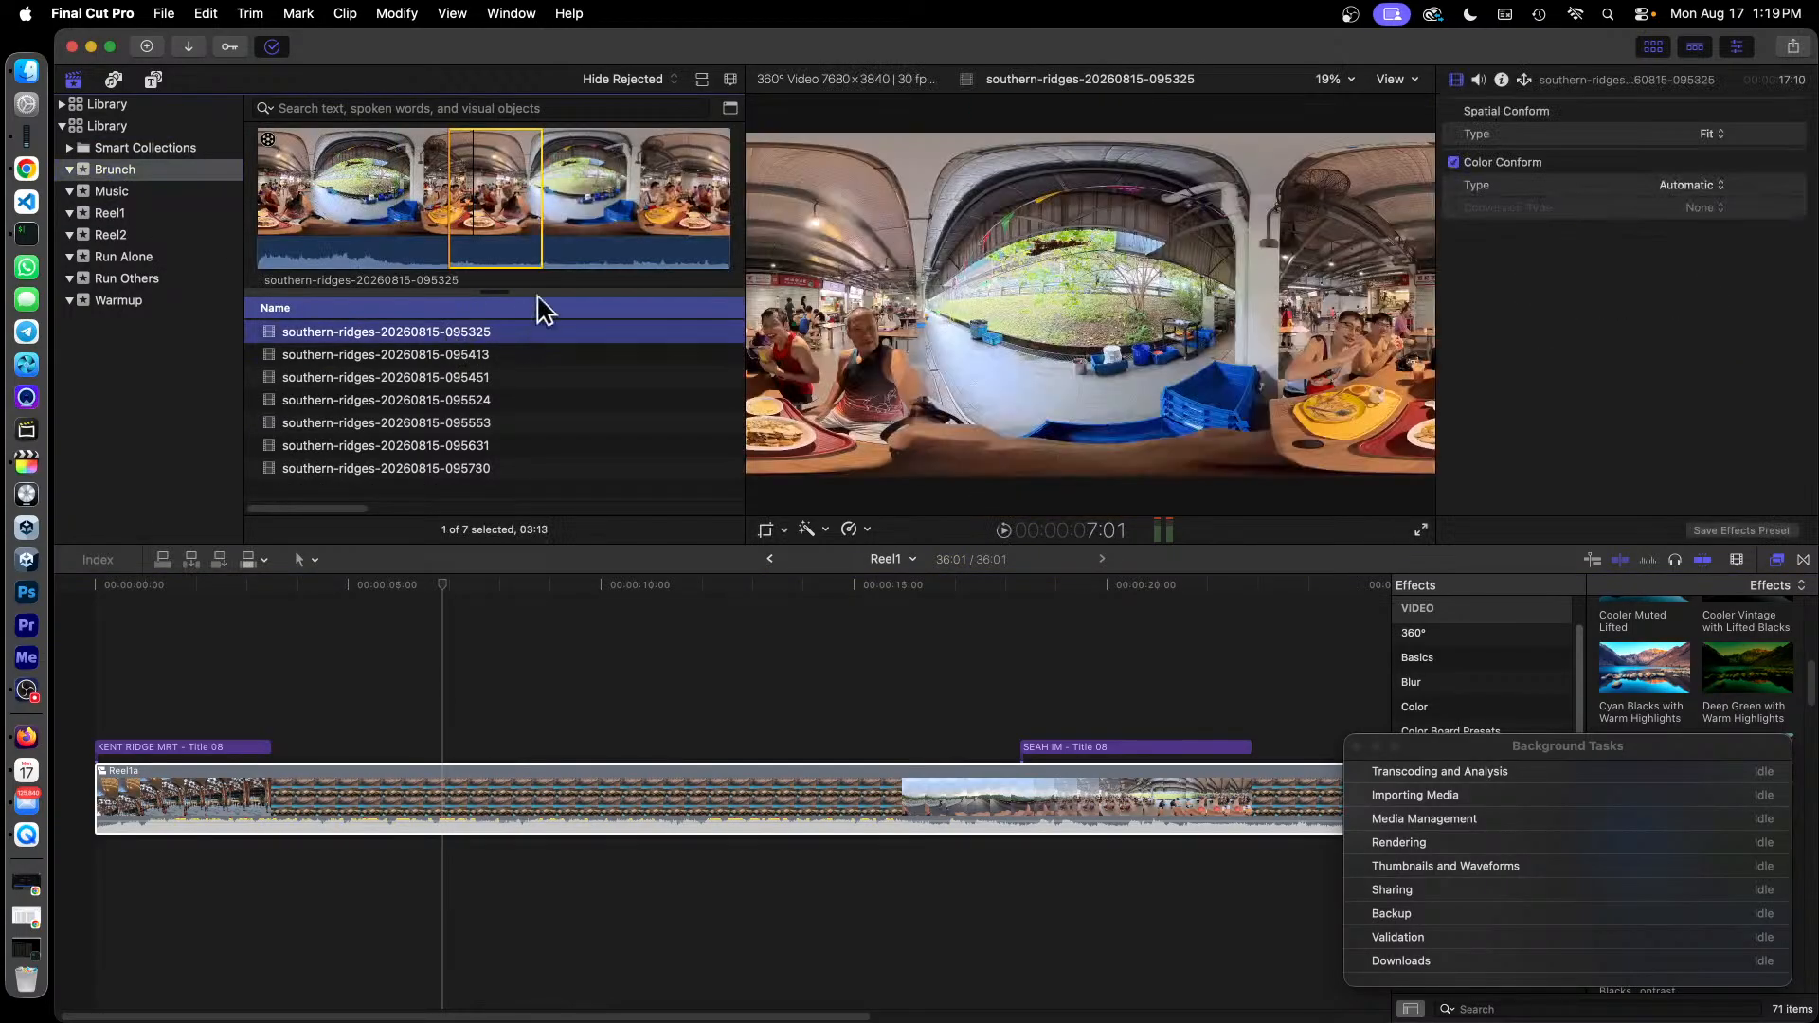
left_click(541, 266)
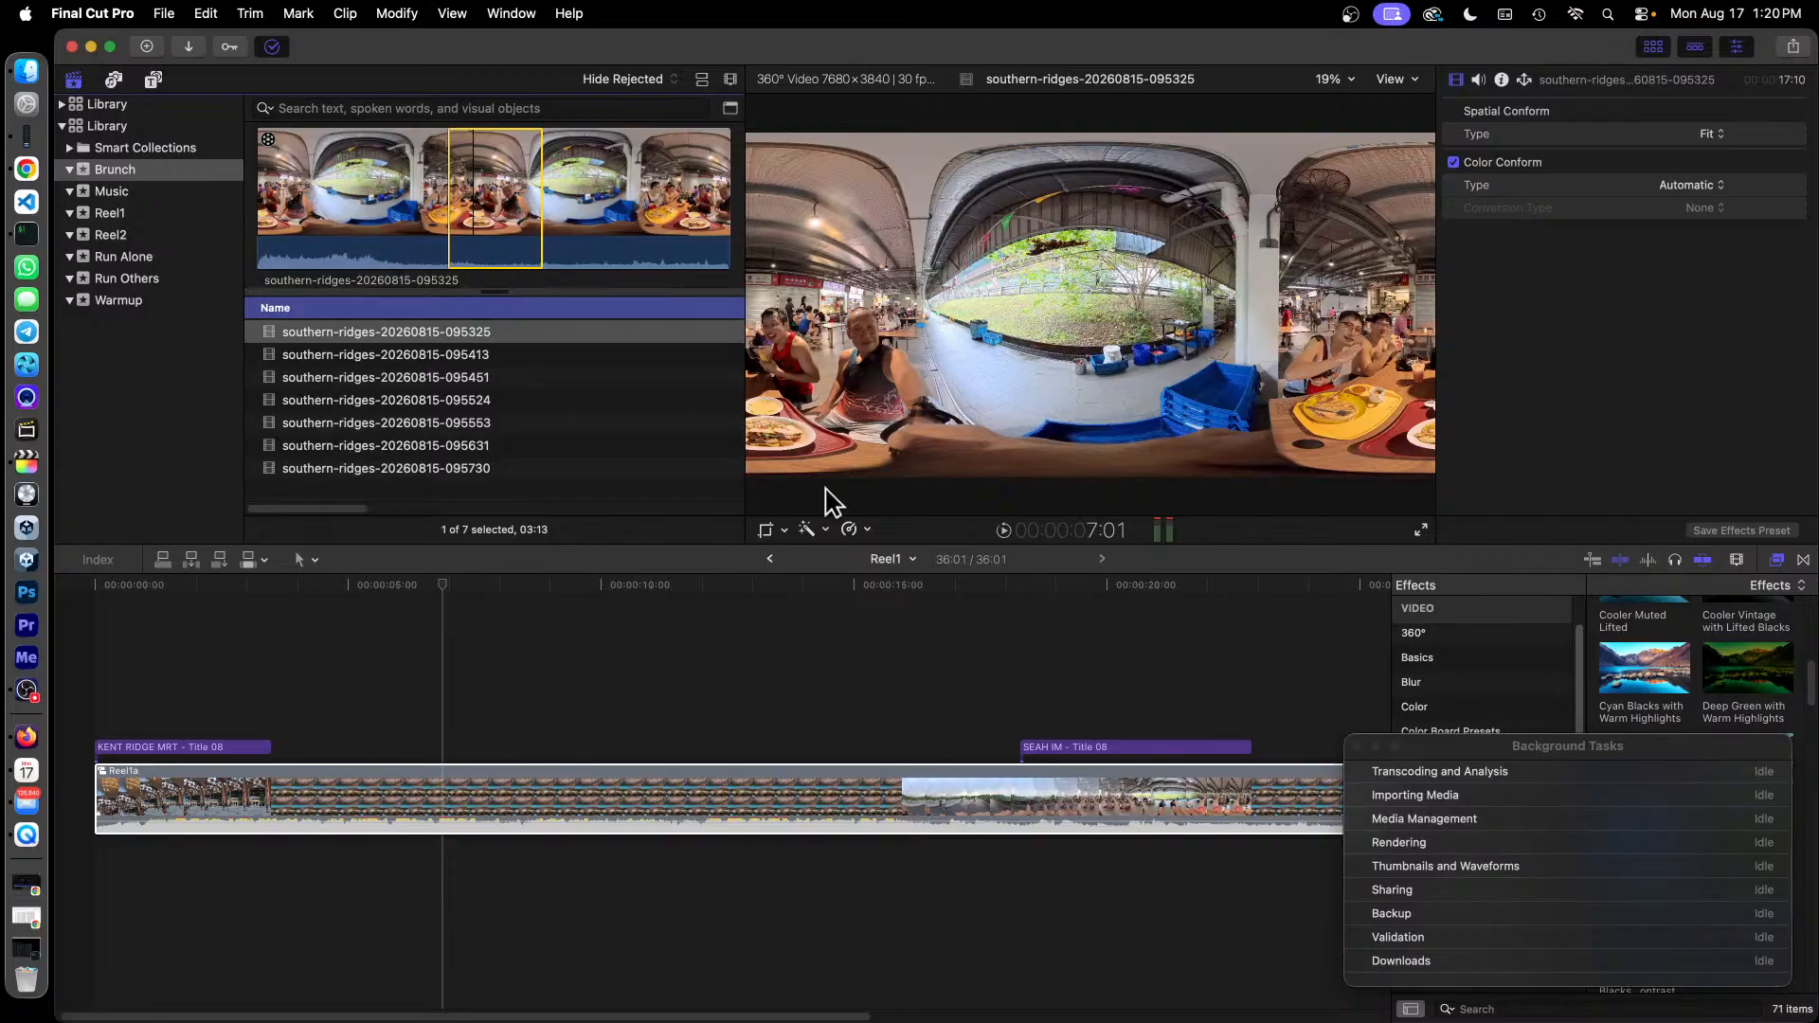
left_click(28, 693)
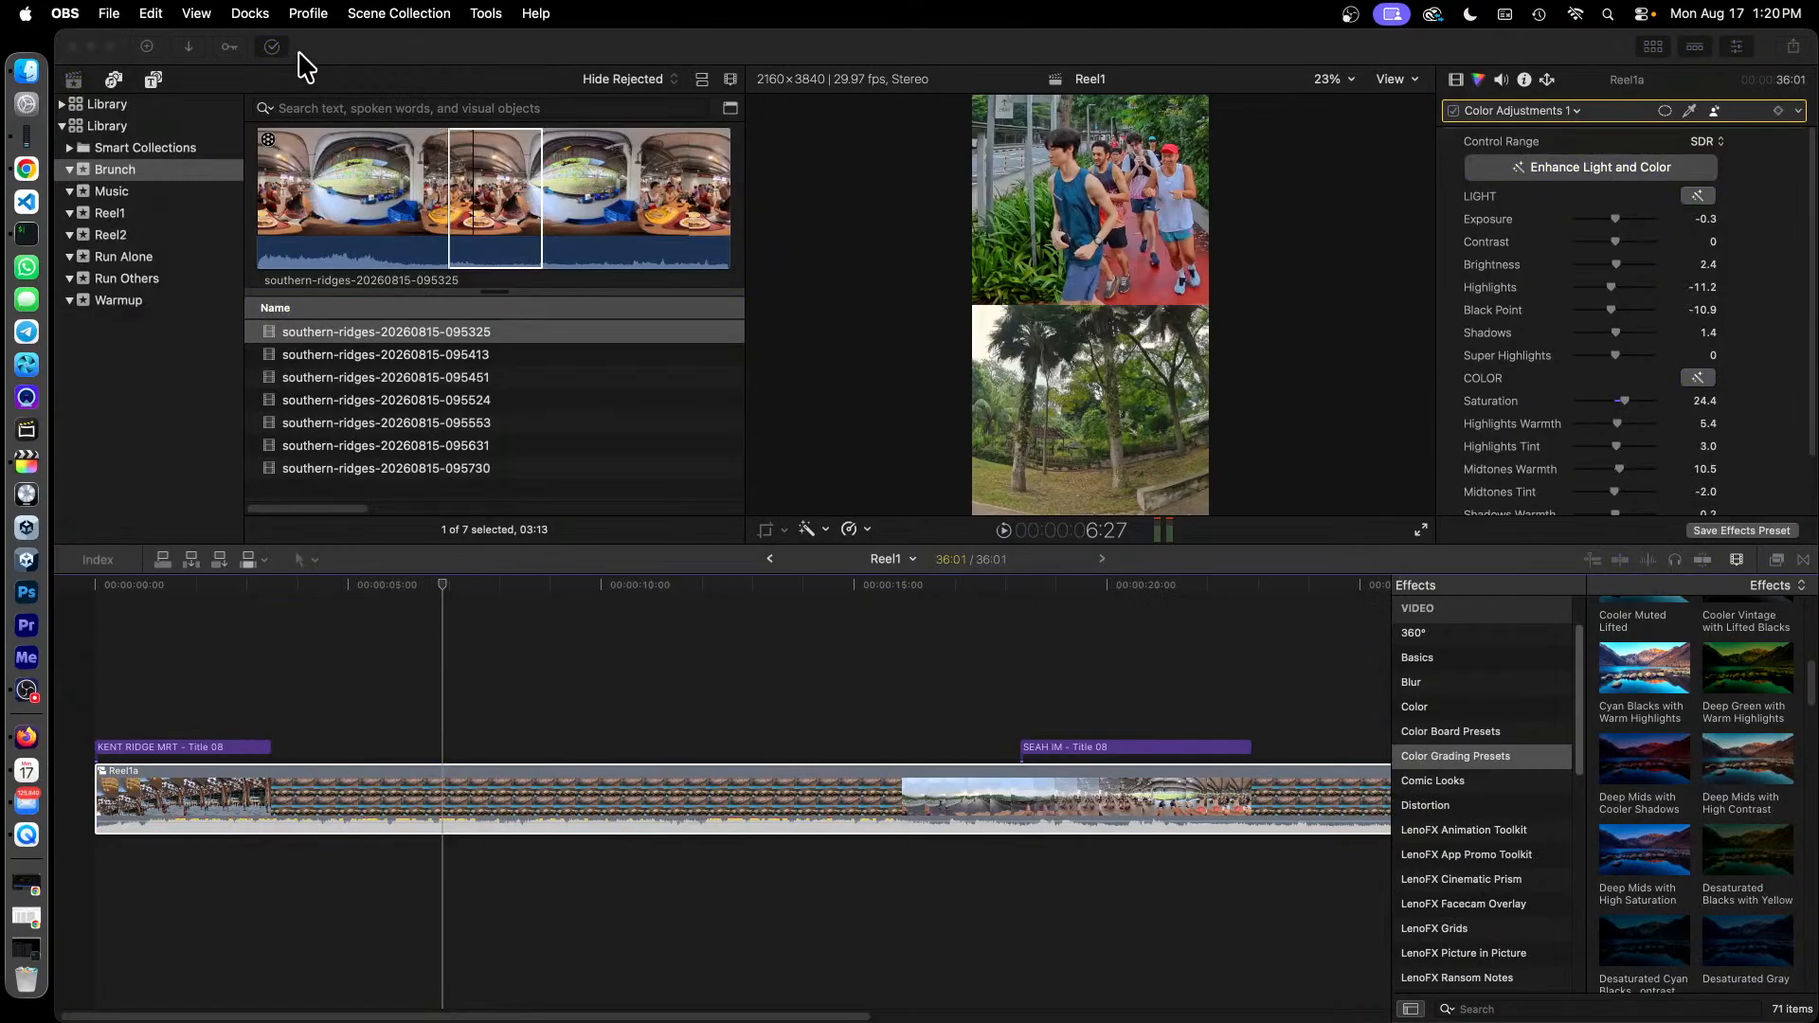
left_click(349, 47)
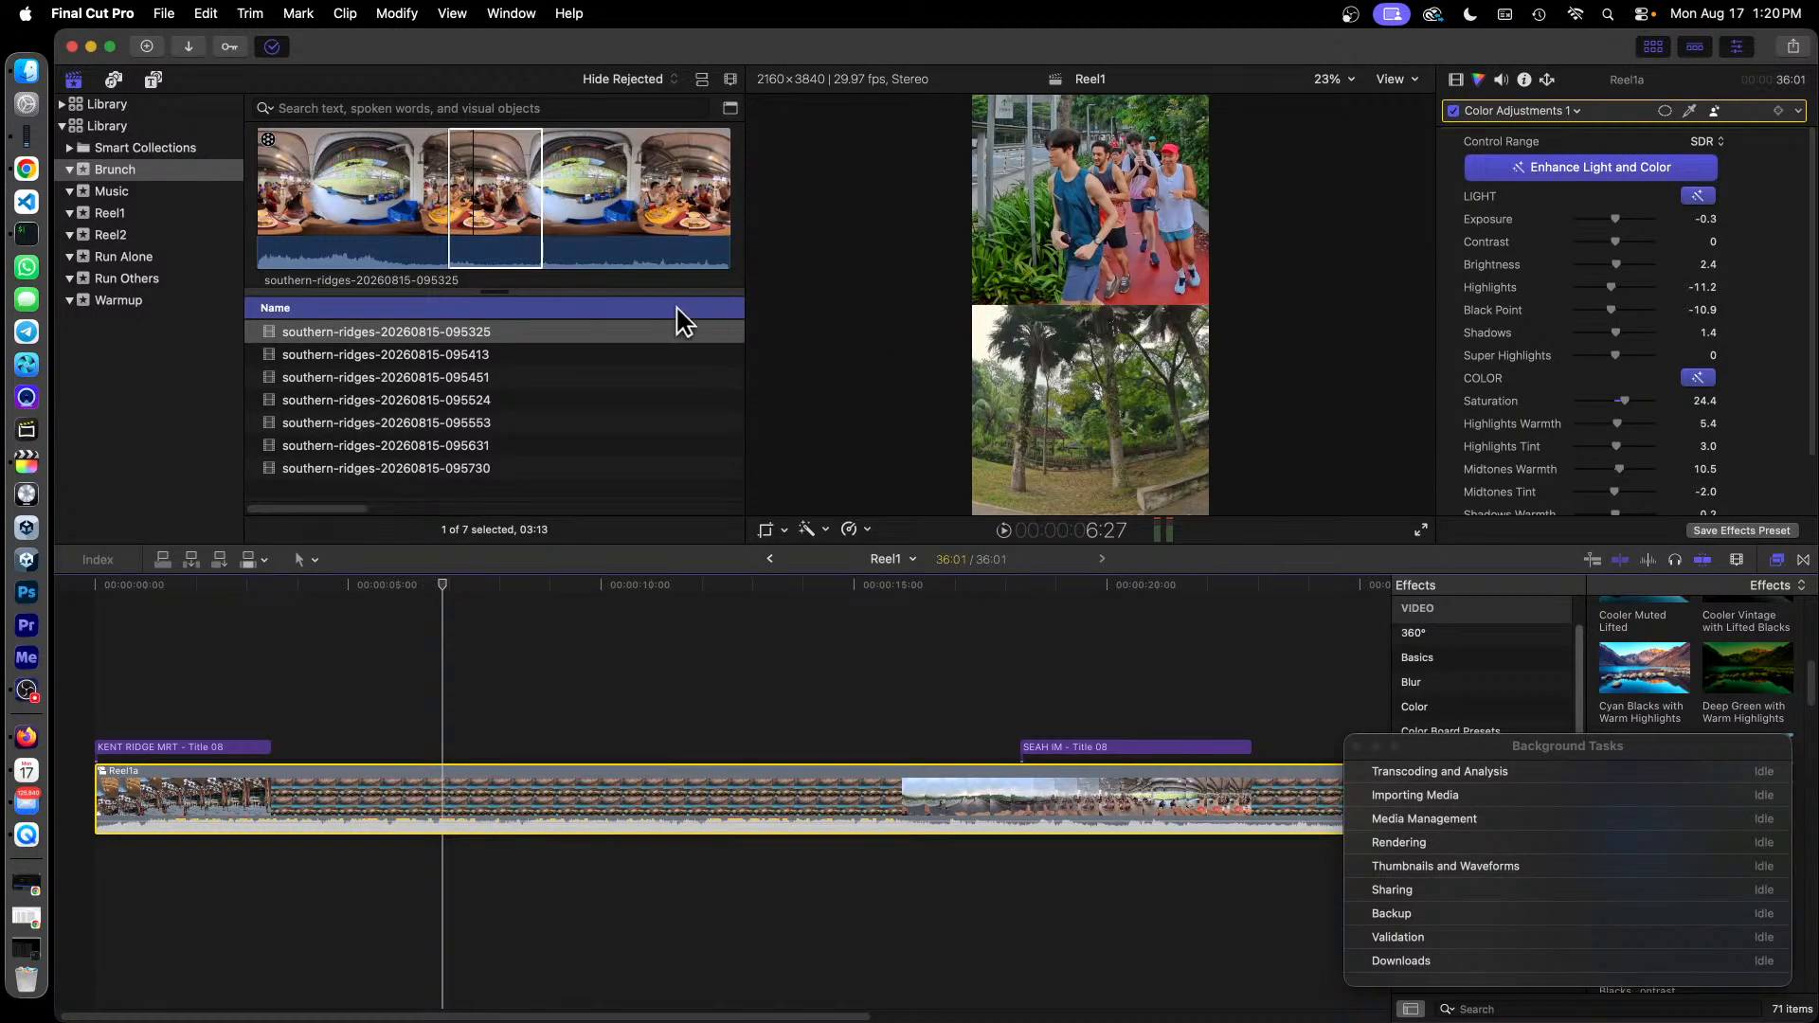
left_click(140, 259)
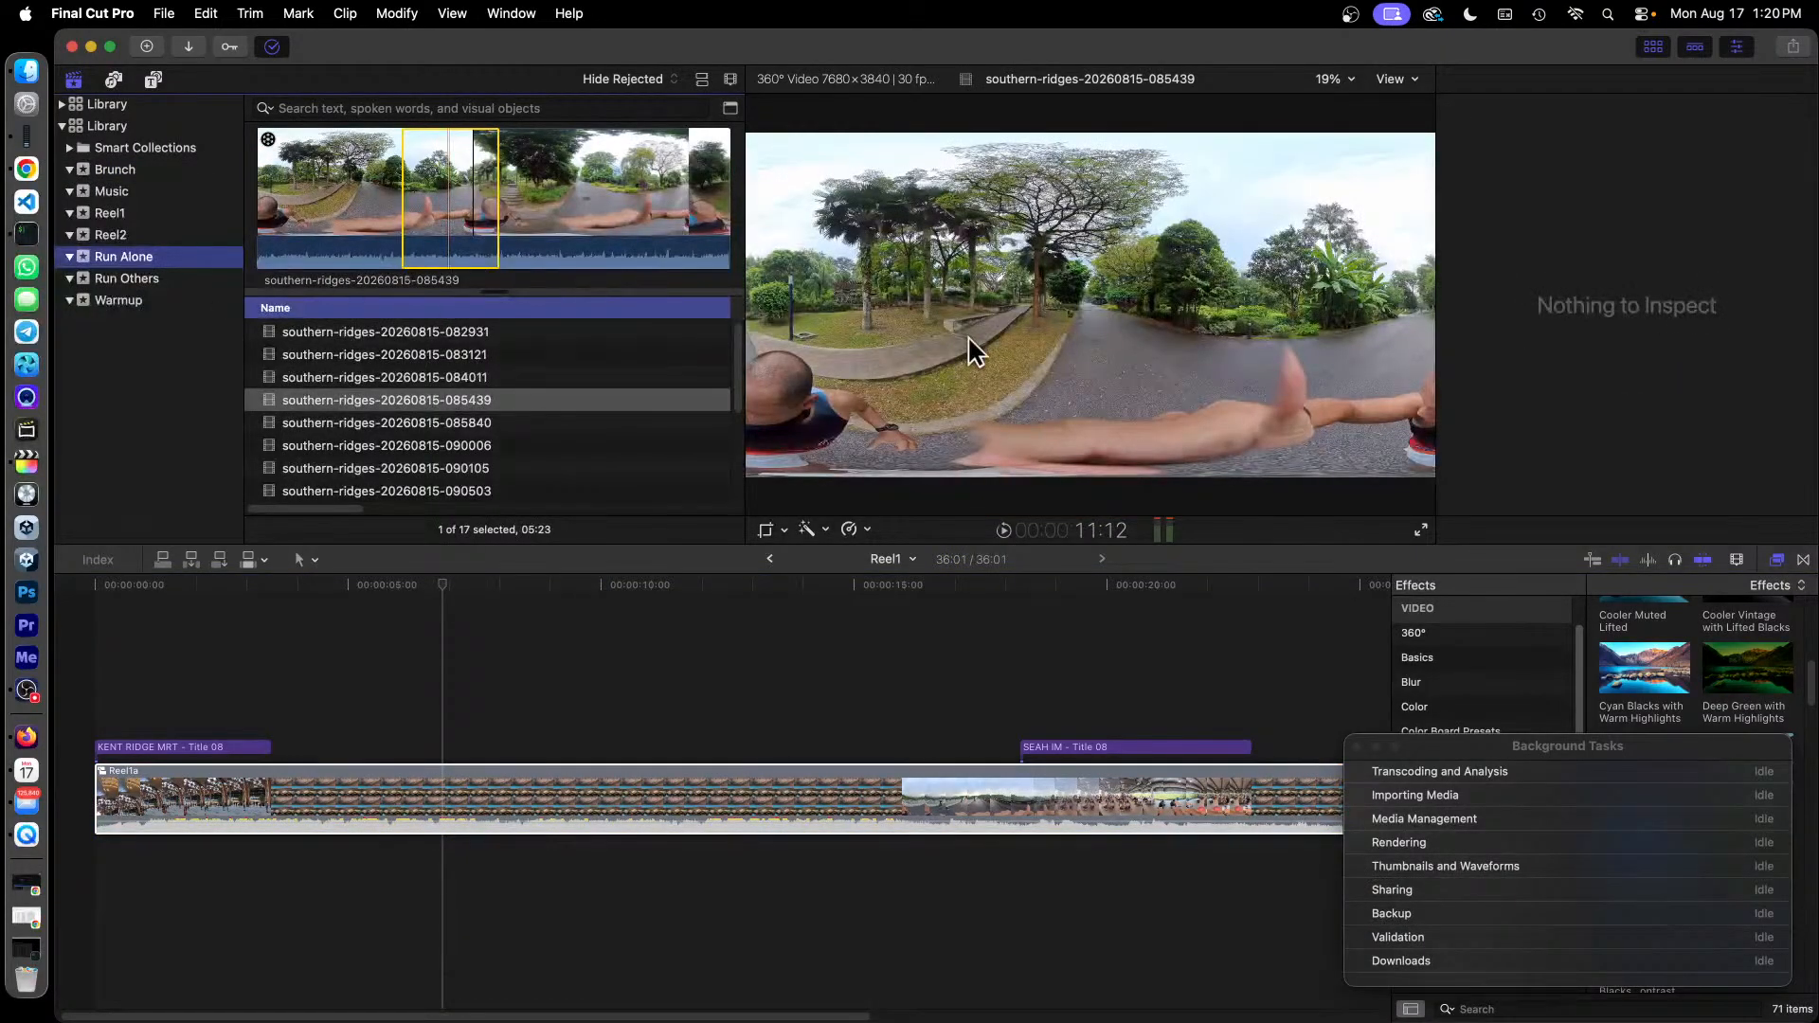
left_click(517, 218)
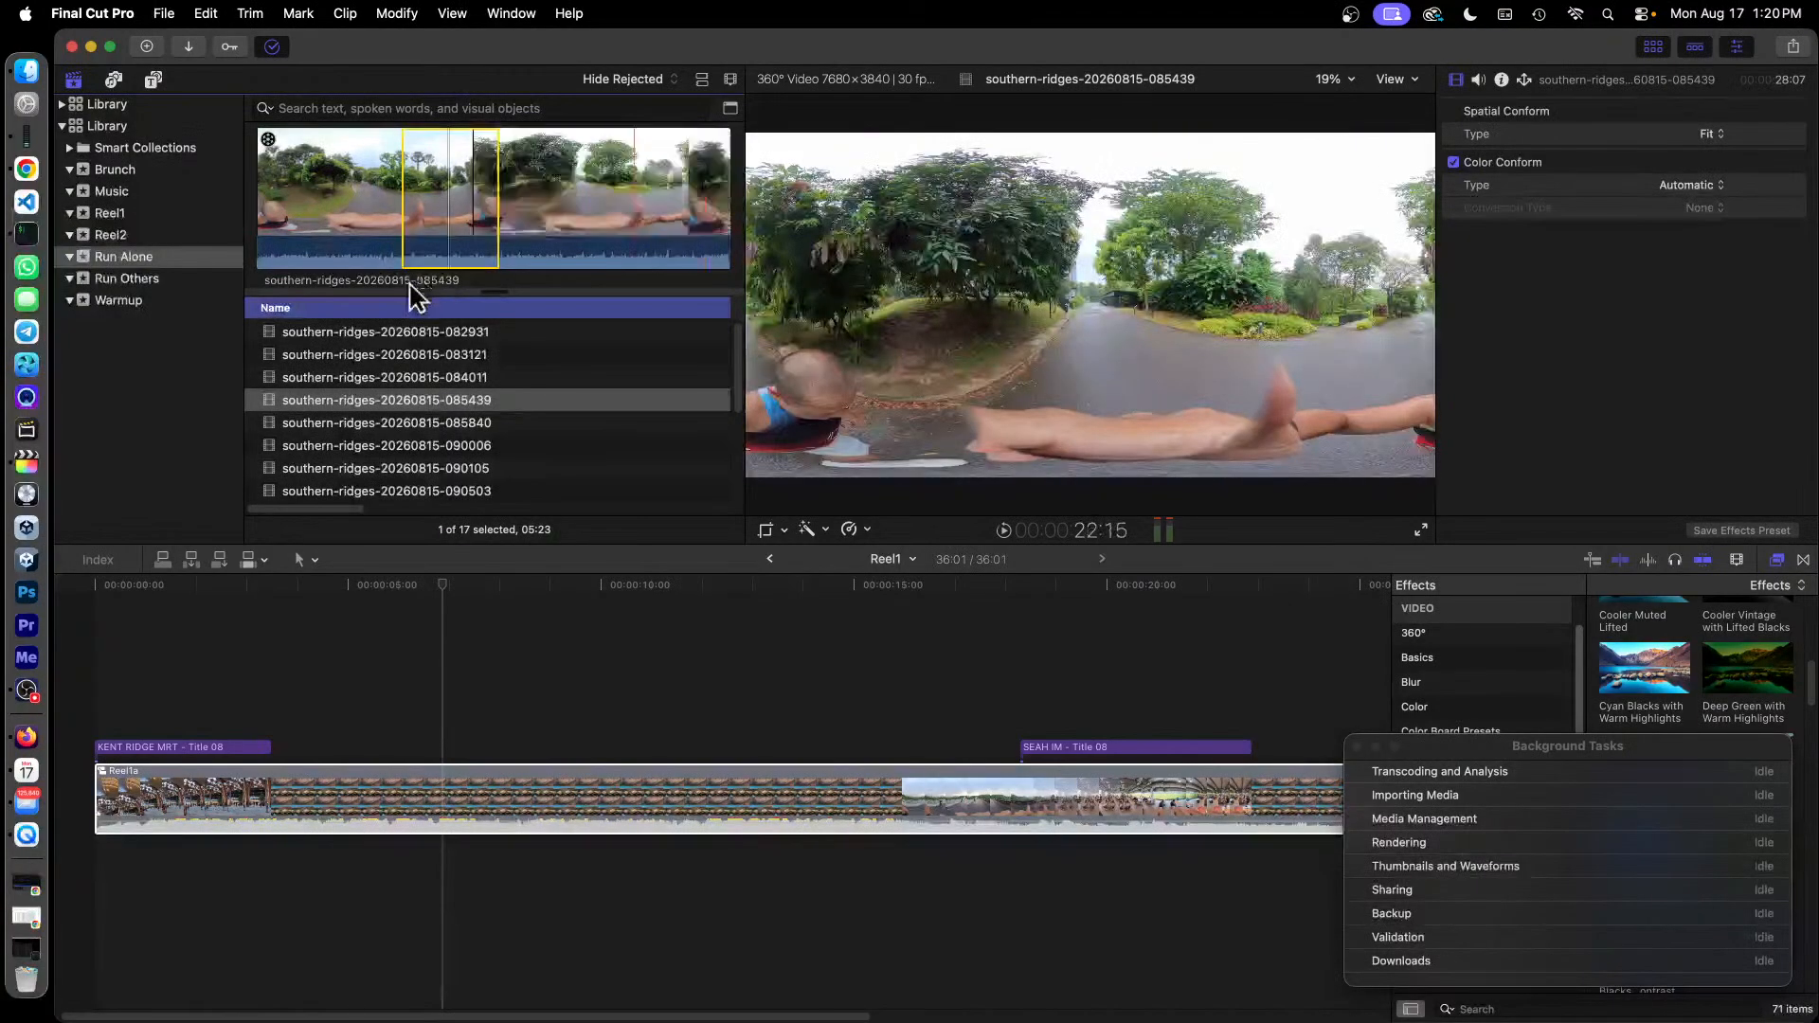
left_click(154, 282)
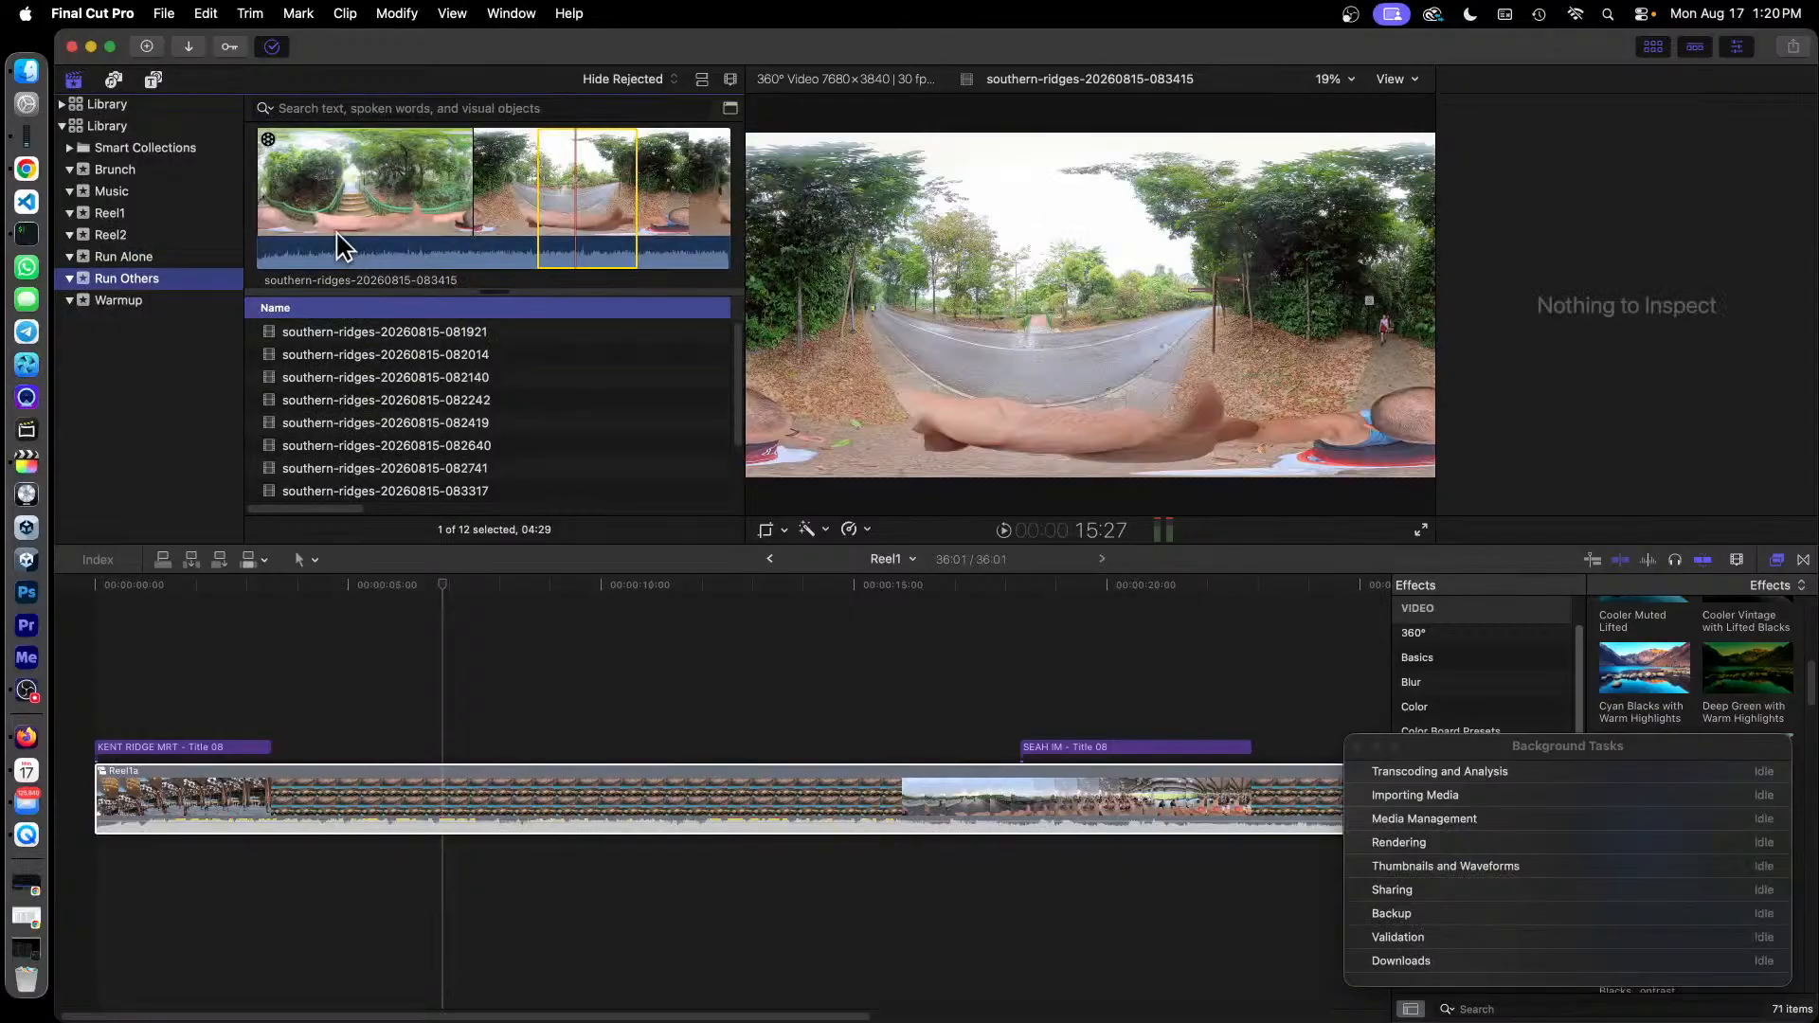
left_click(435, 332)
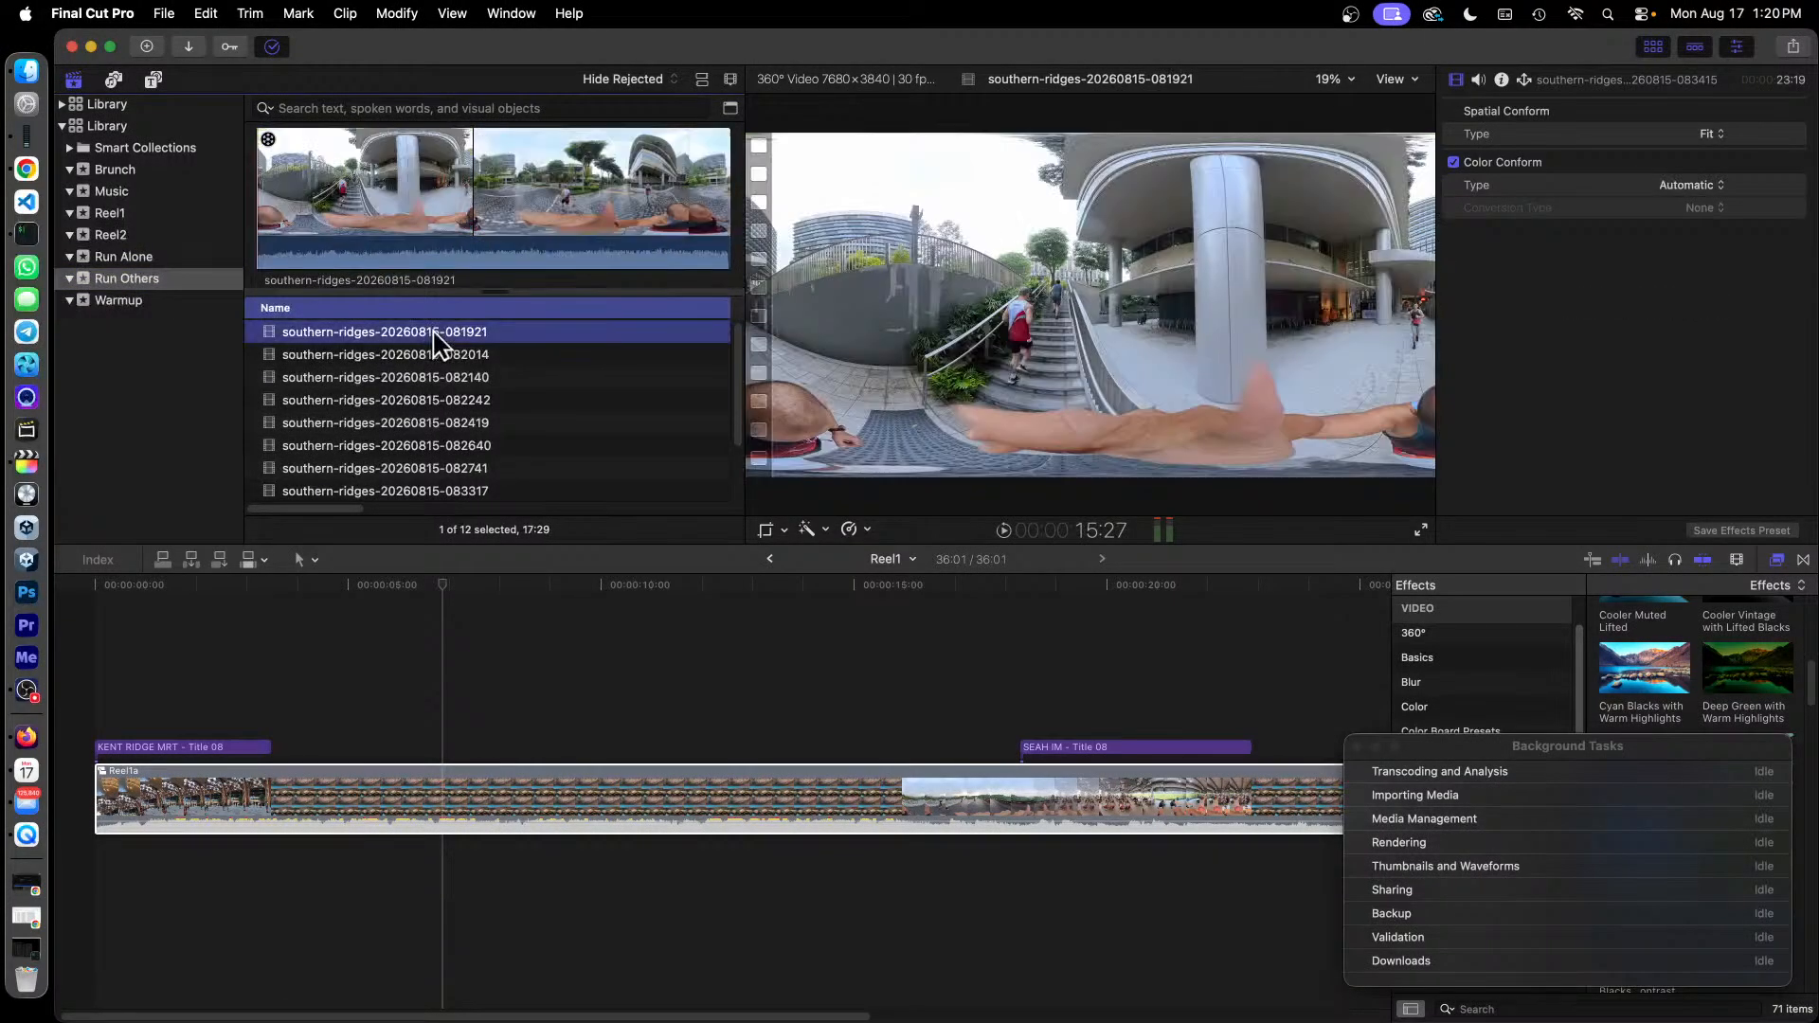
left_click(445, 355)
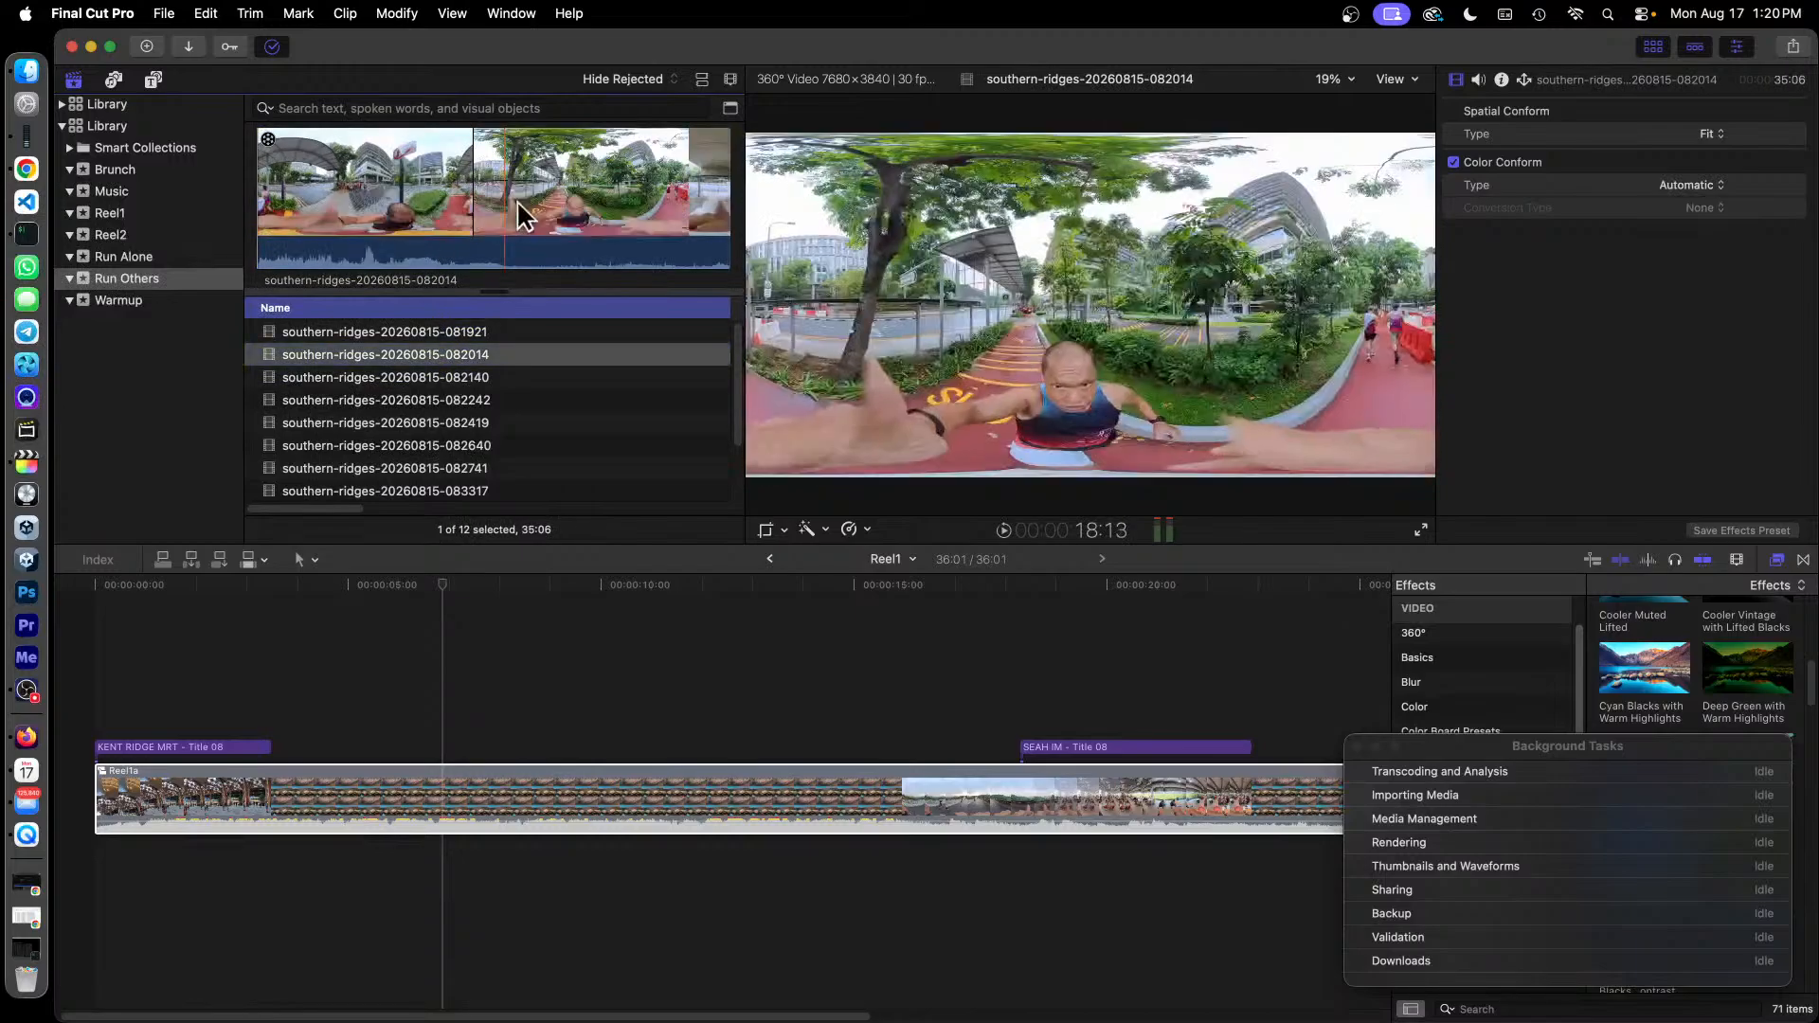
left_click(464, 377)
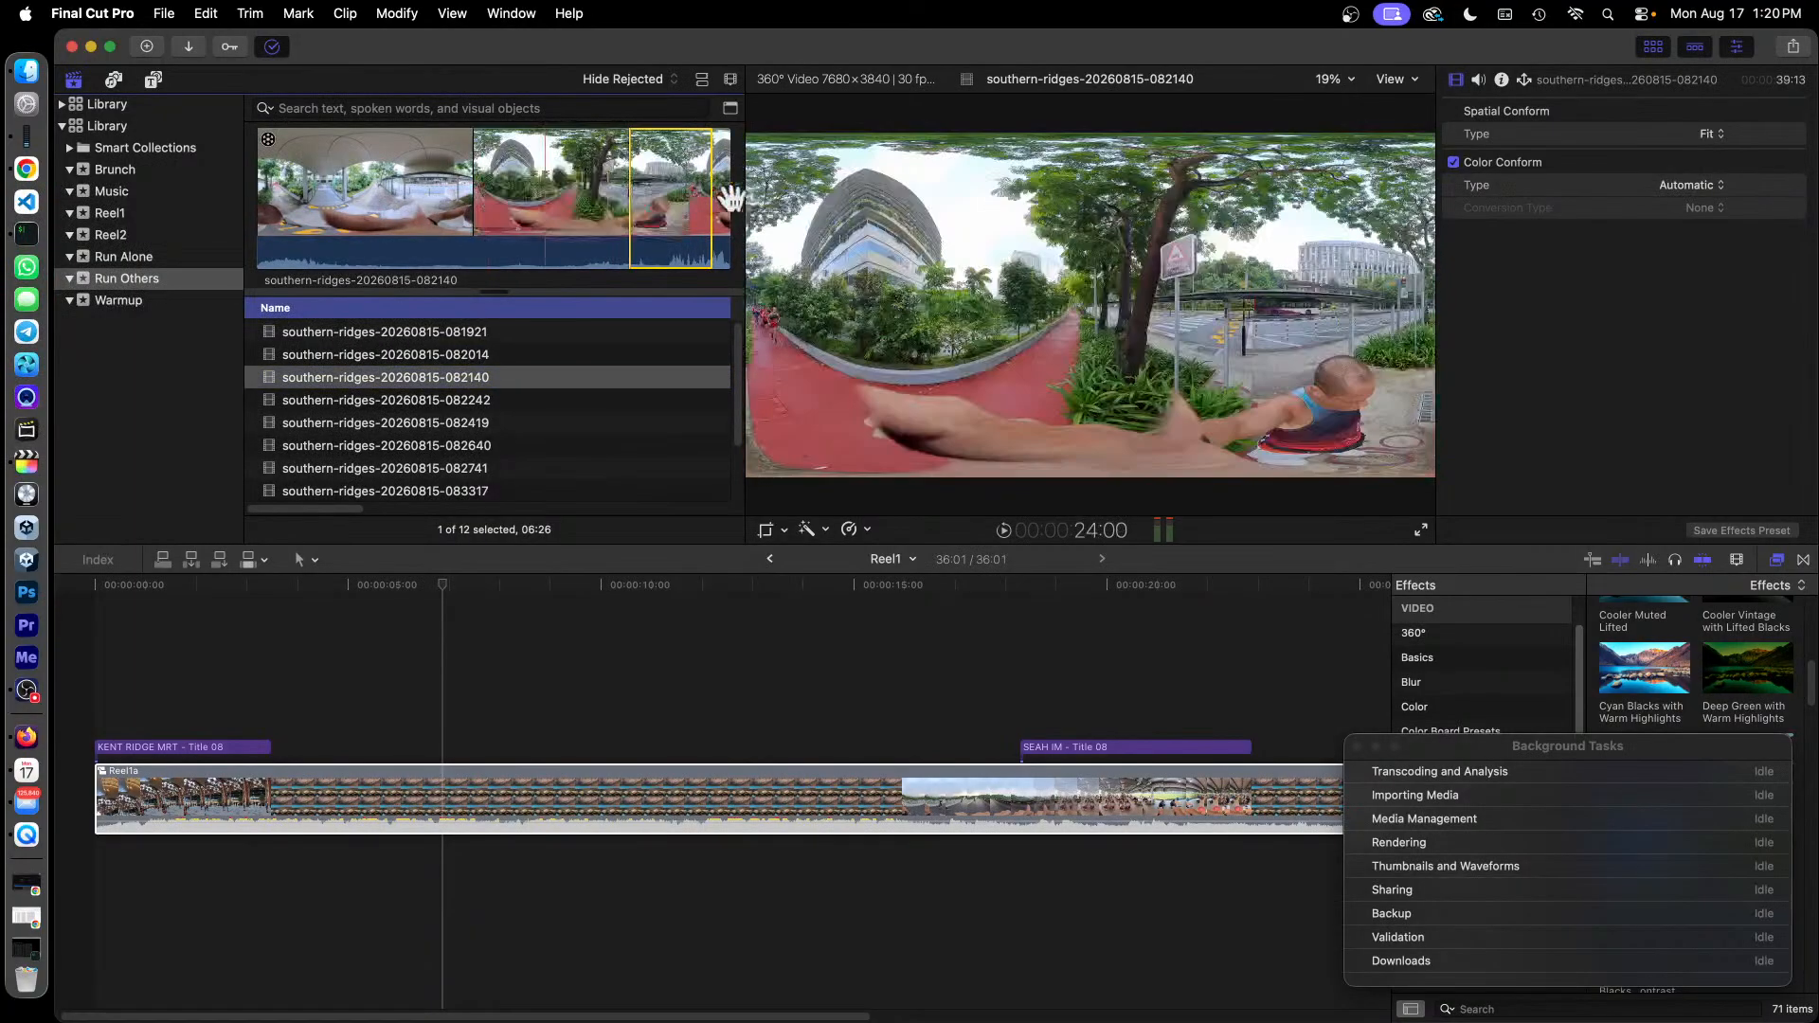
left_click(131, 307)
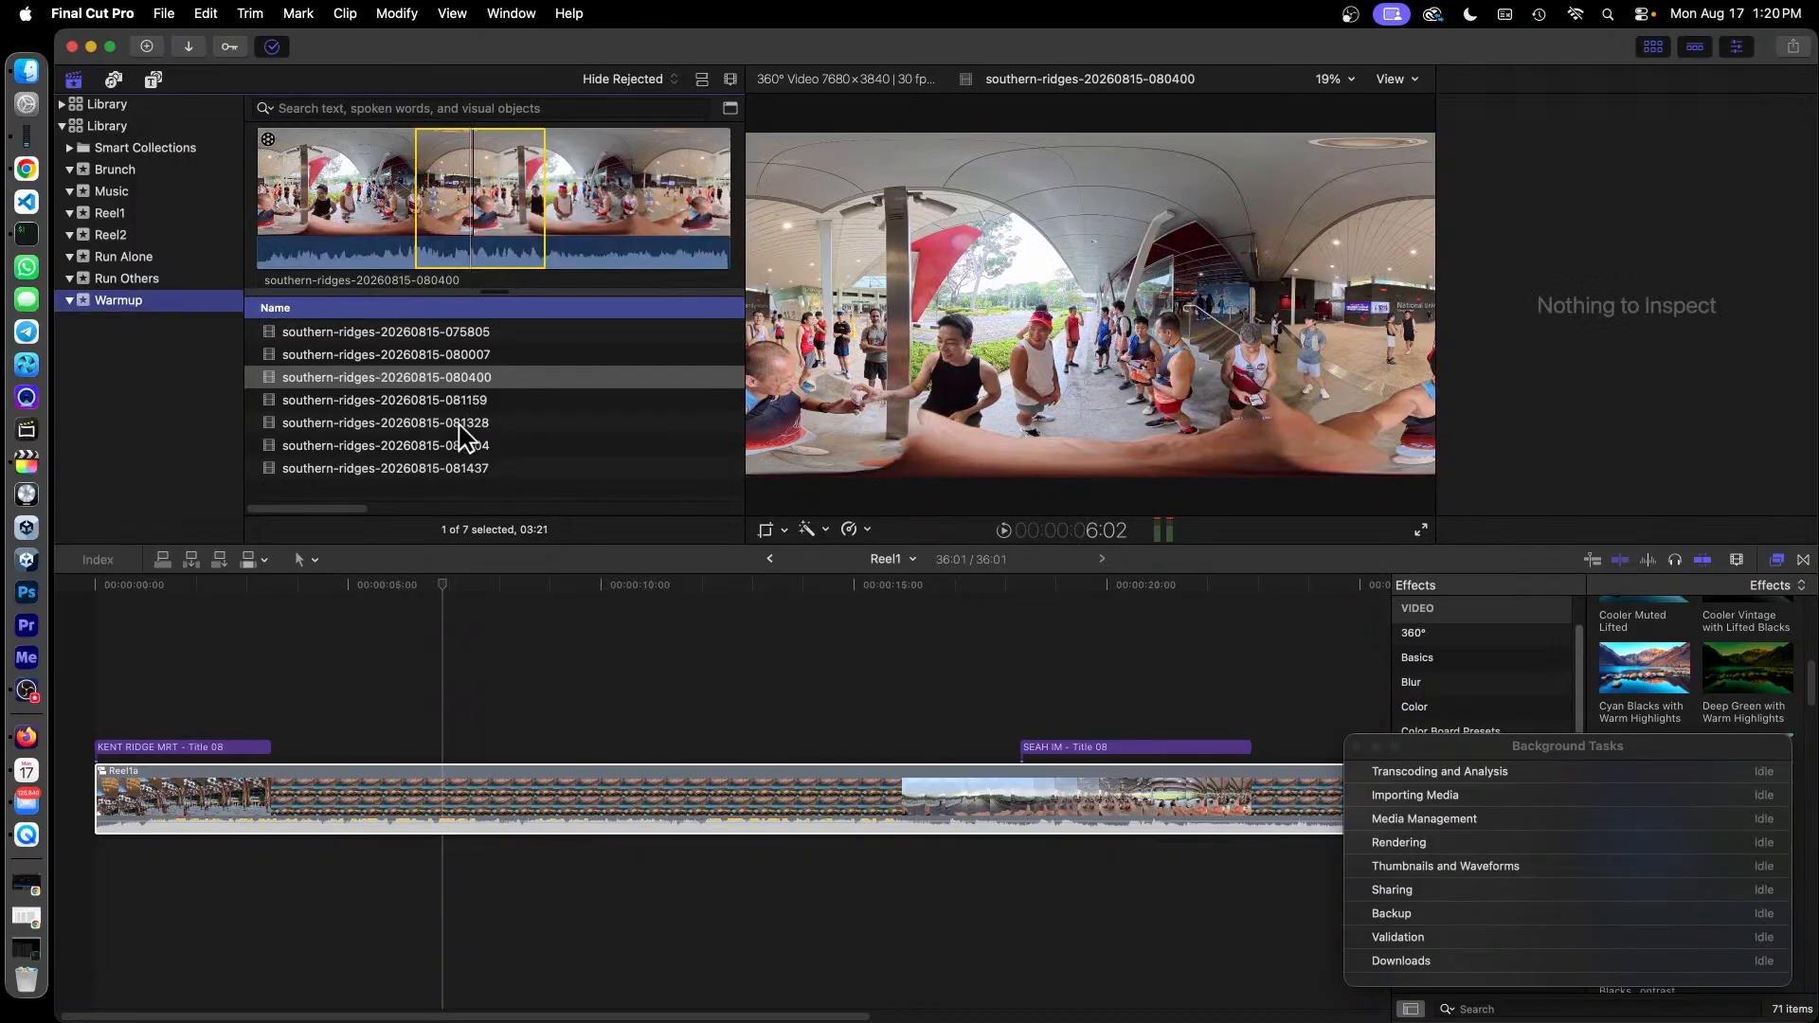
left_click(456, 422)
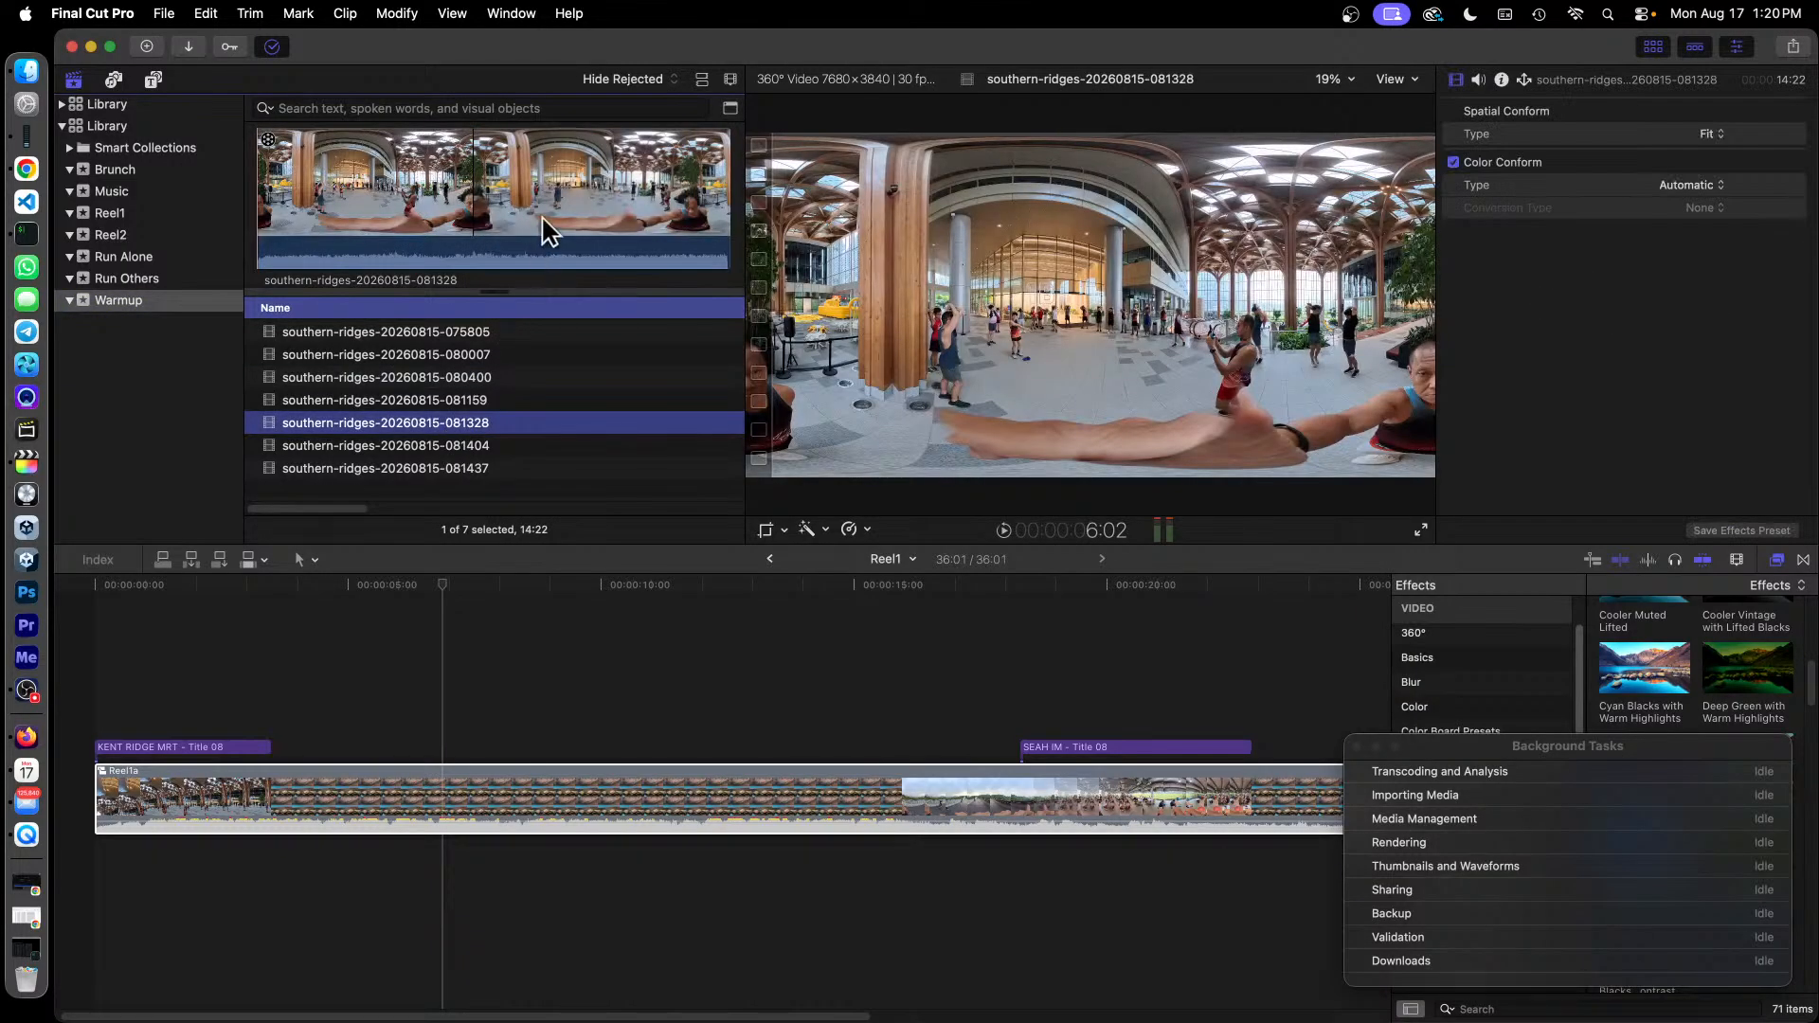
left_click(508, 197)
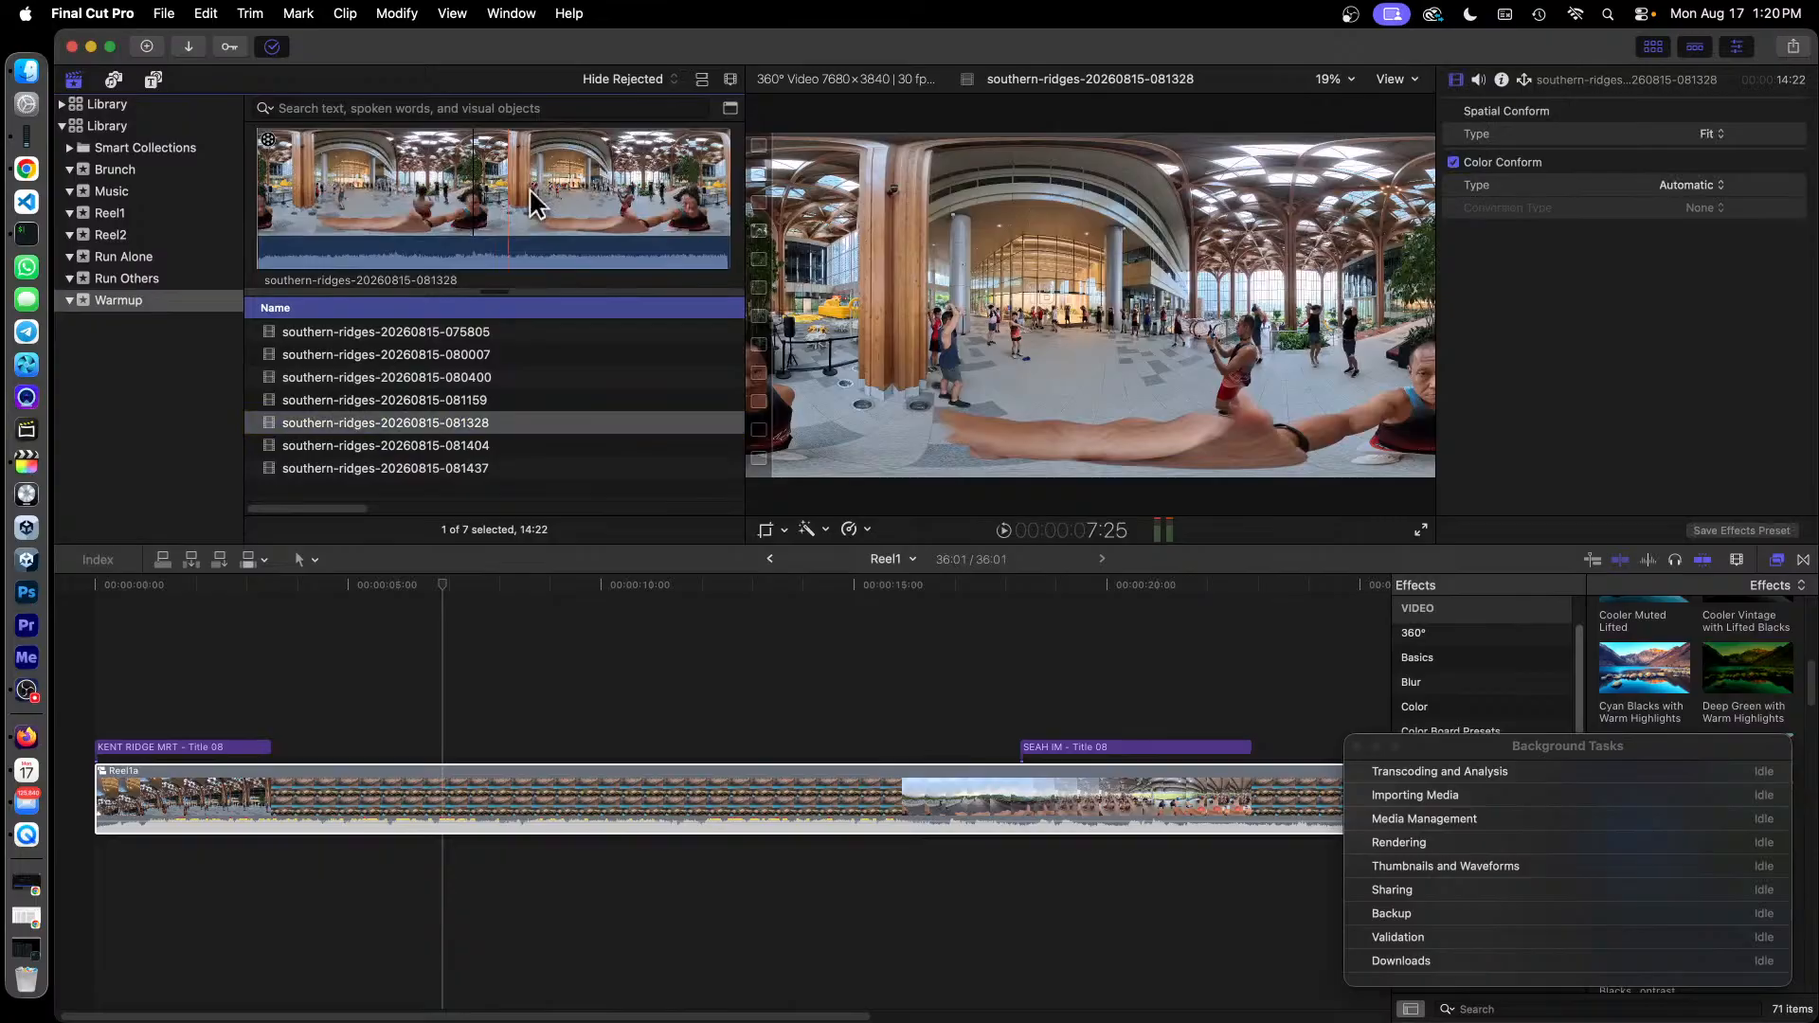
left_click(465, 402)
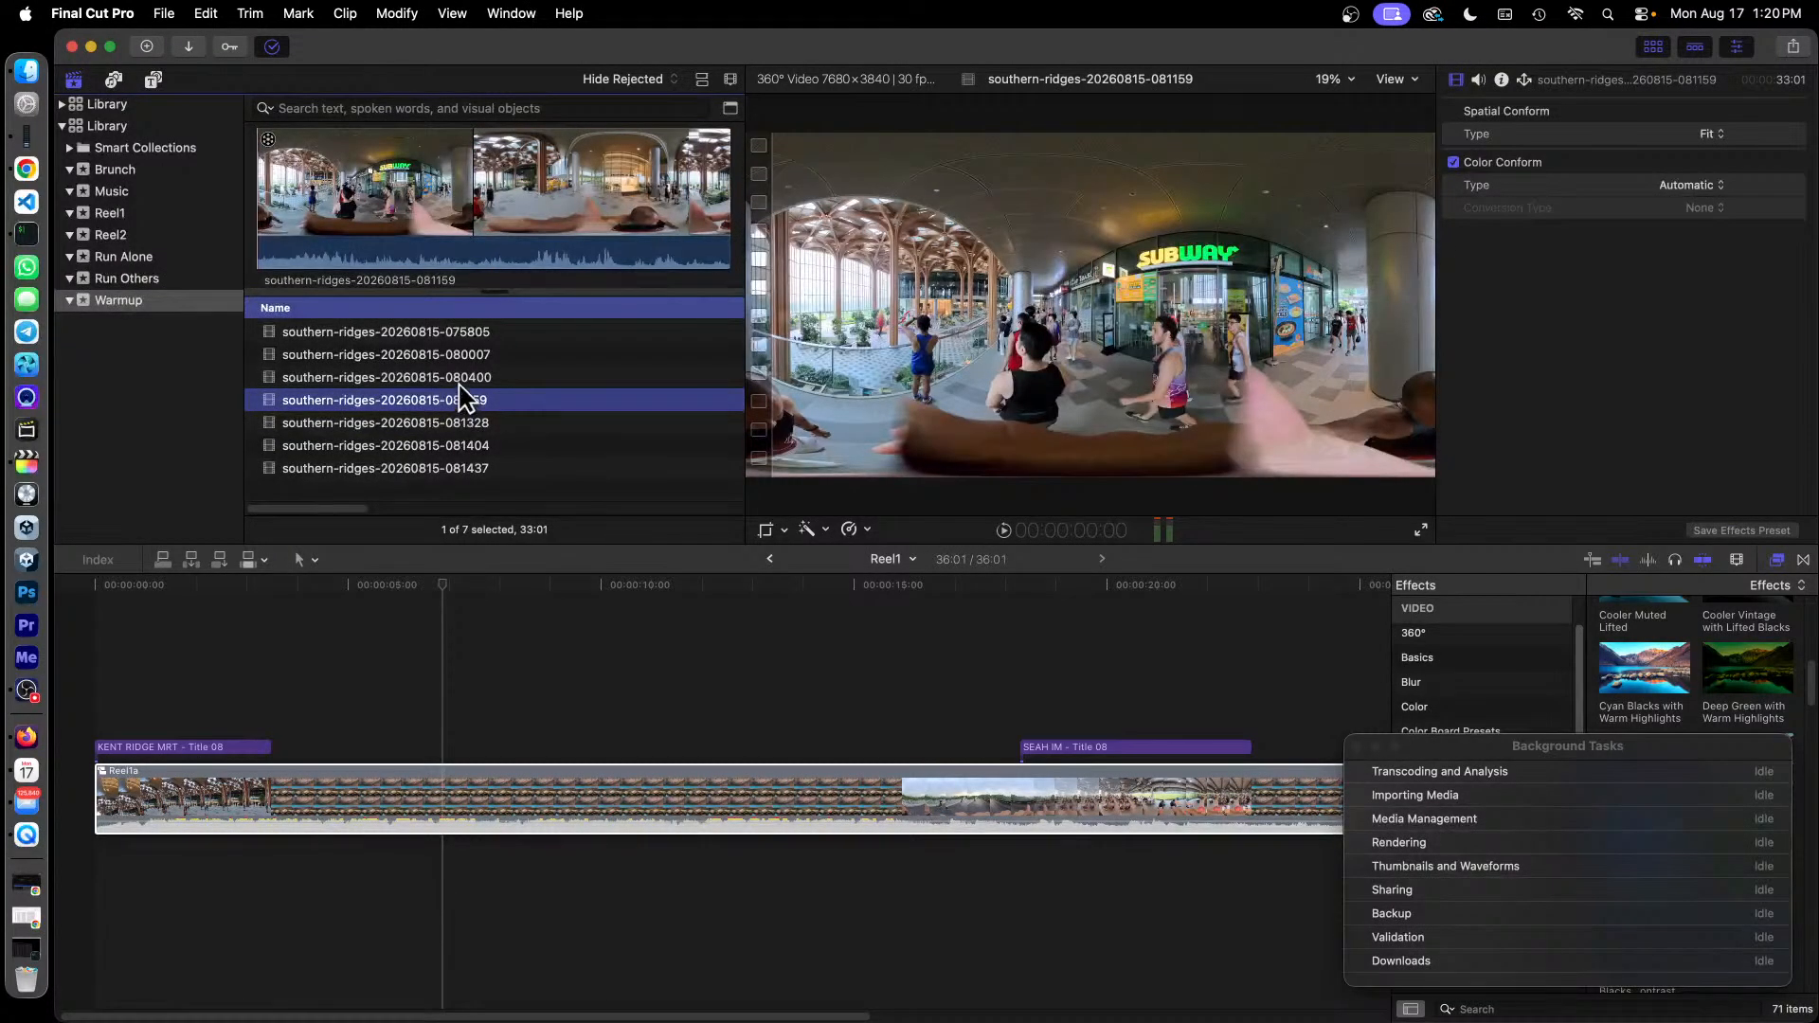
left_click(462, 429)
left_click(293, 202)
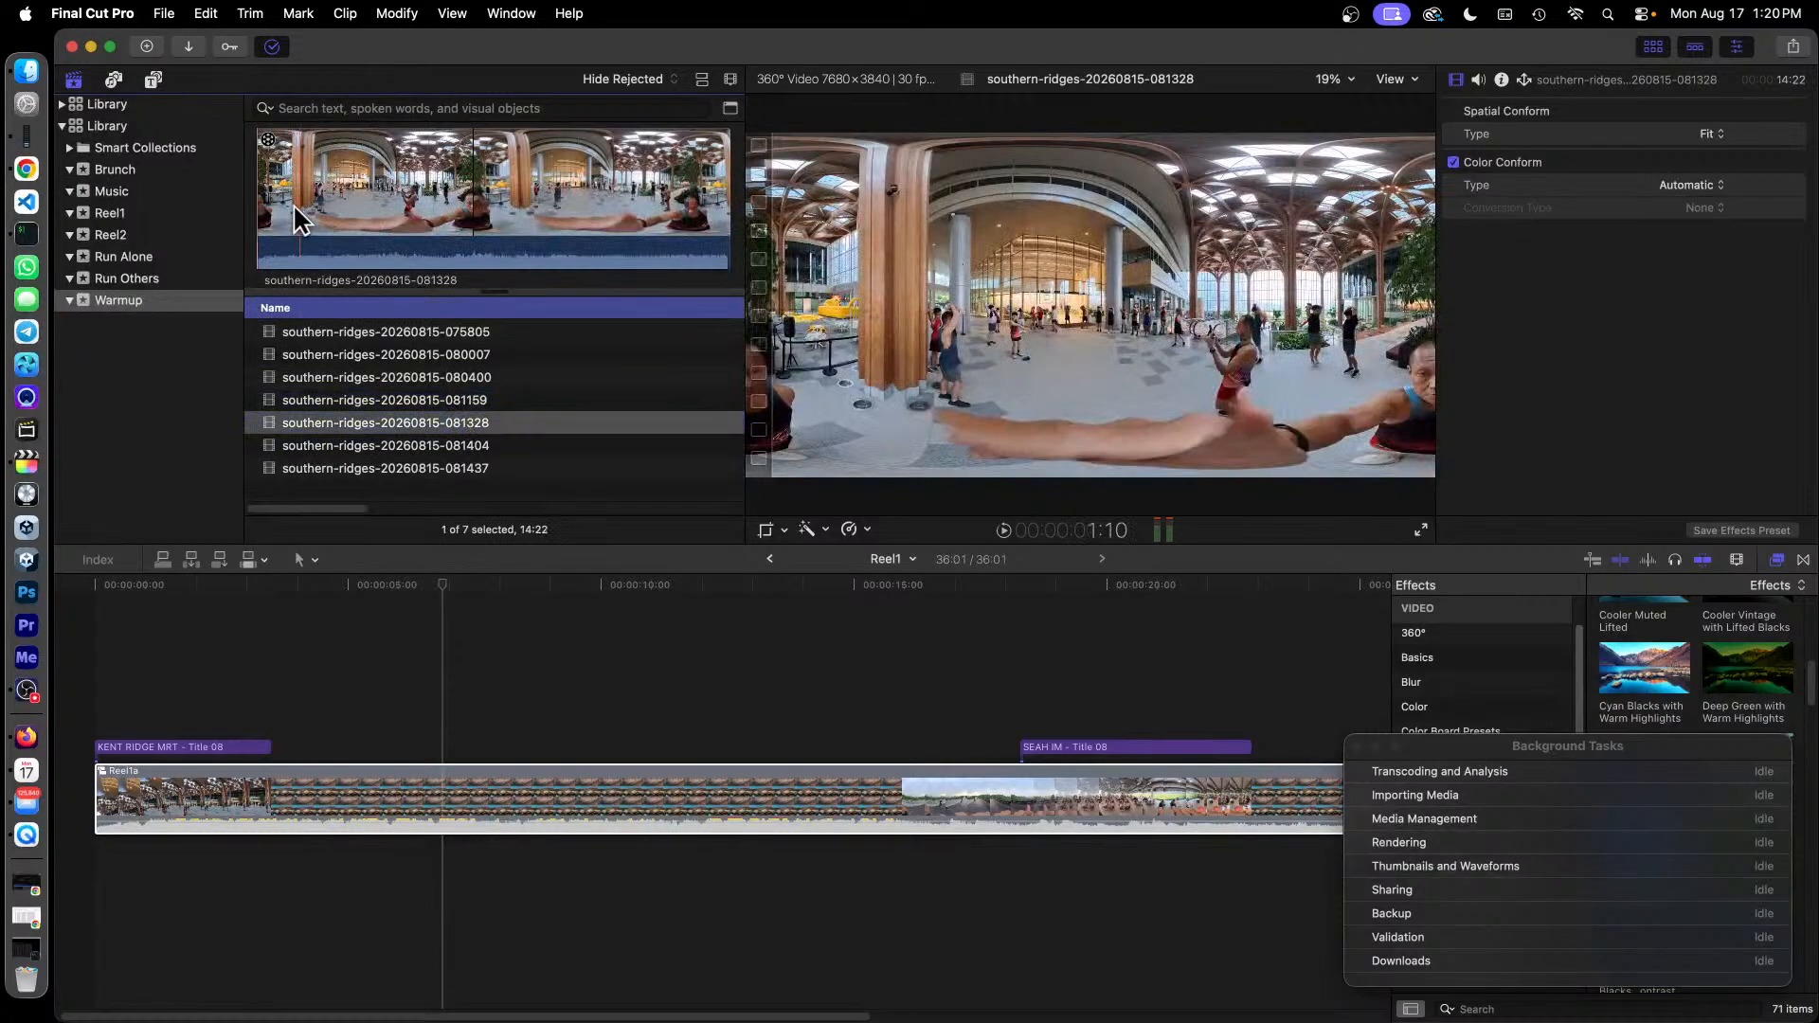
left_click(455, 378)
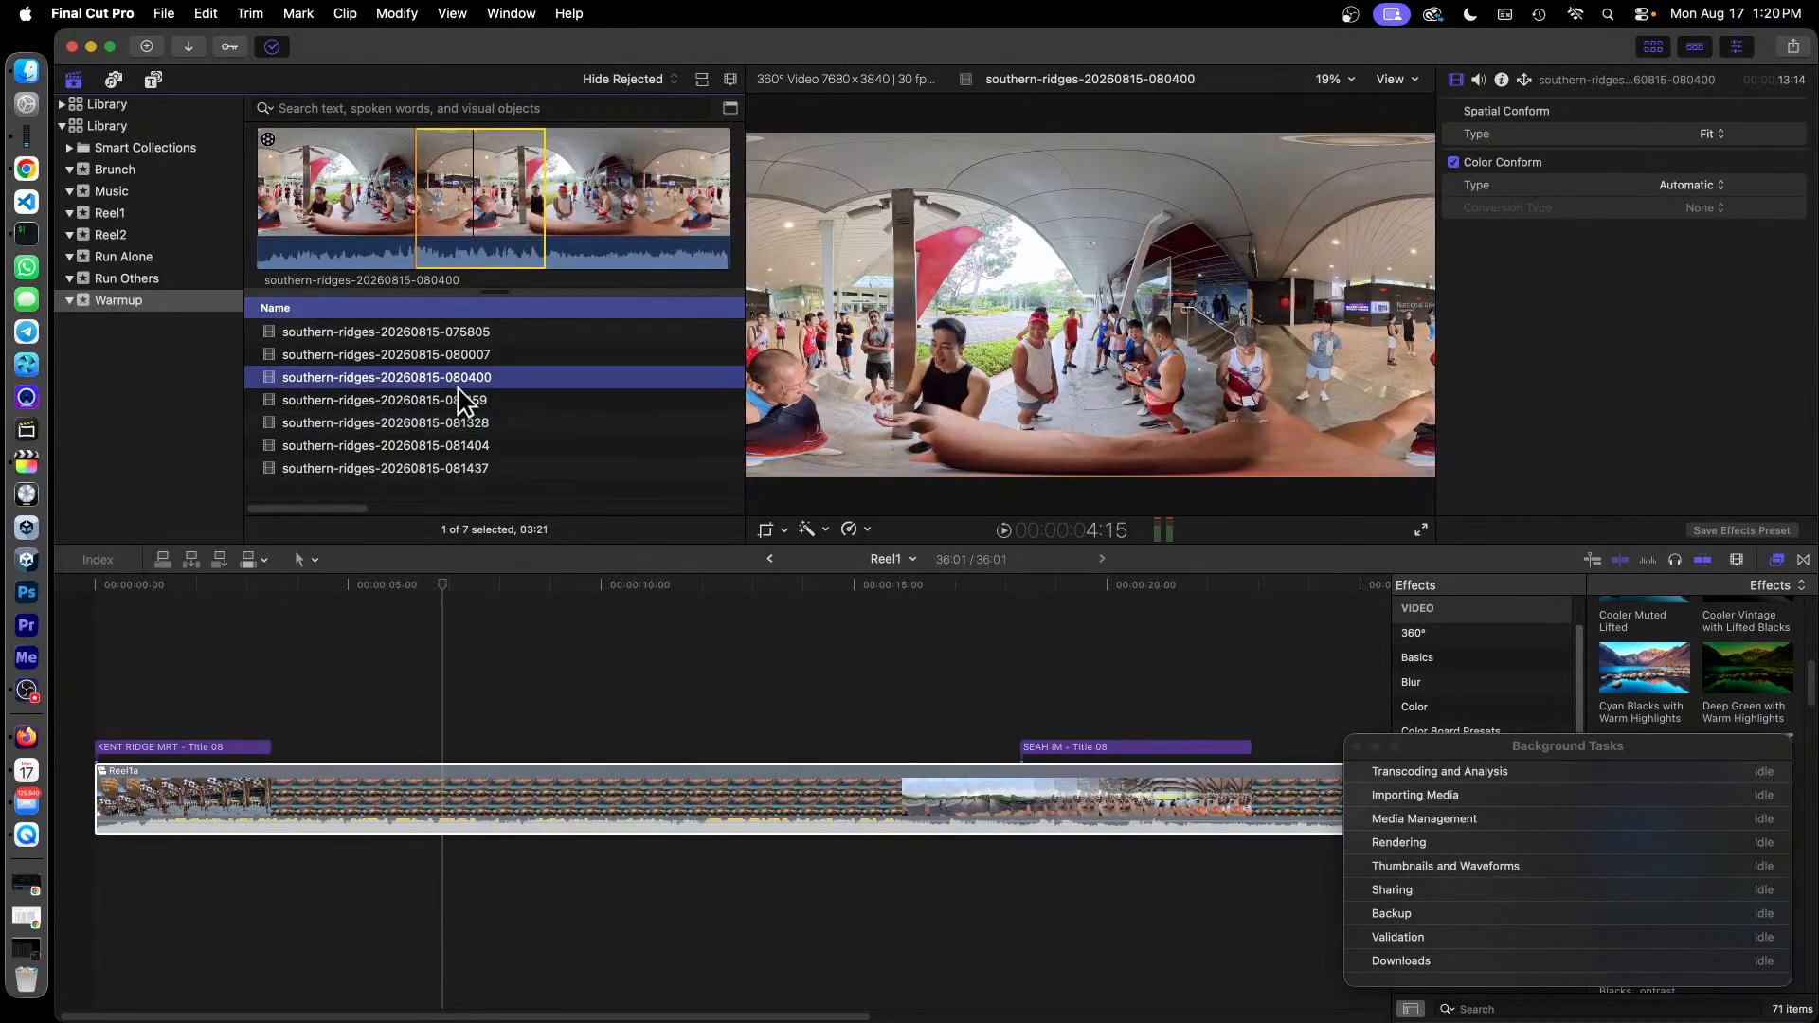
left_click(462, 400)
left_click(576, 144)
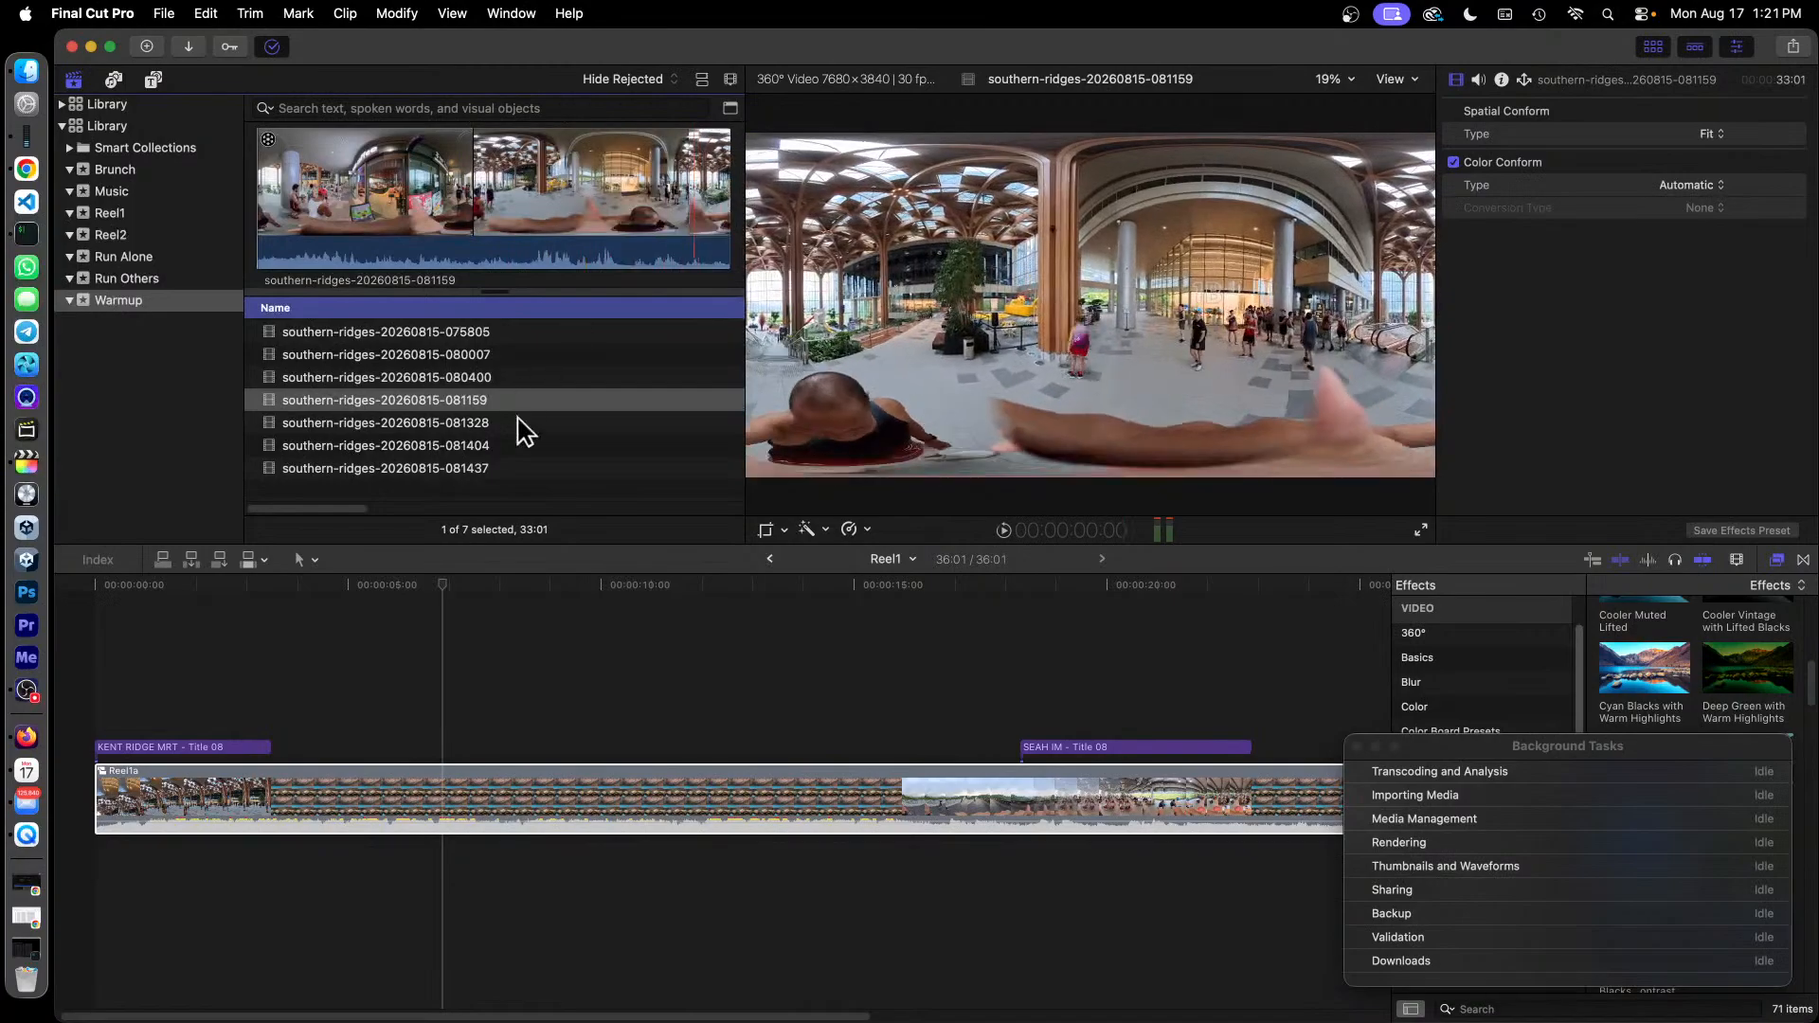
left_click(483, 446)
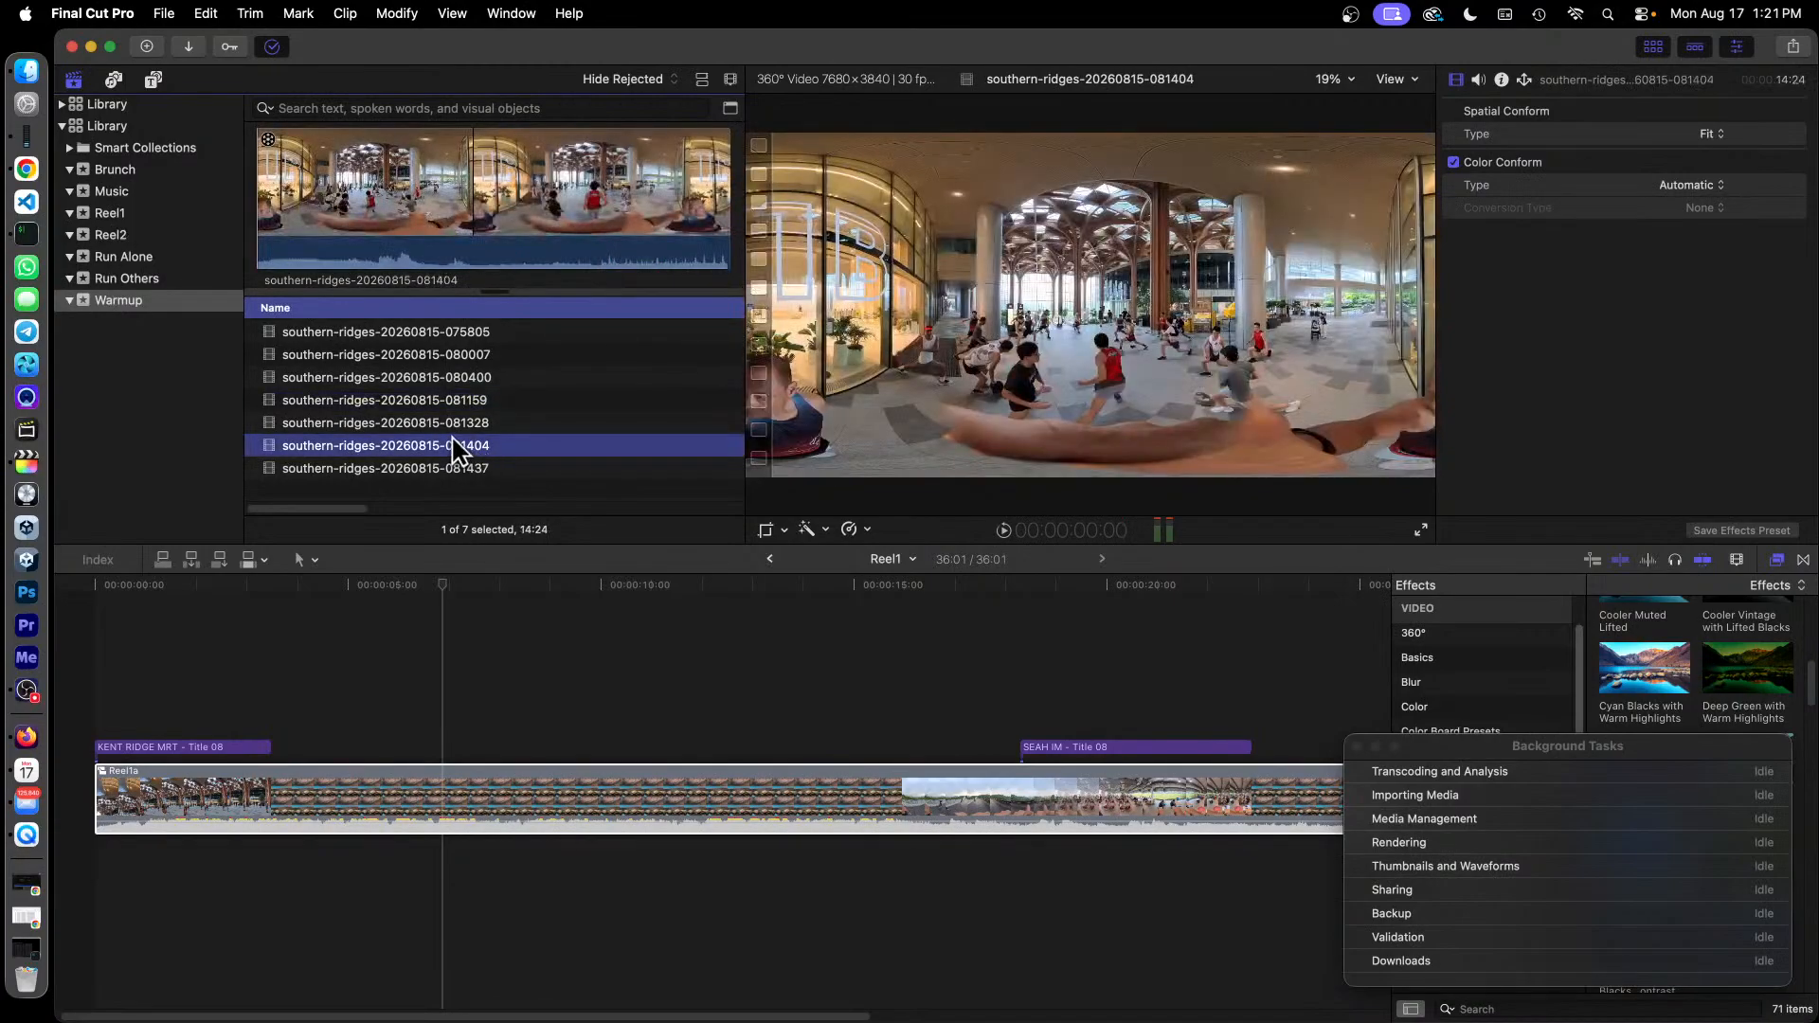
left_click(458, 469)
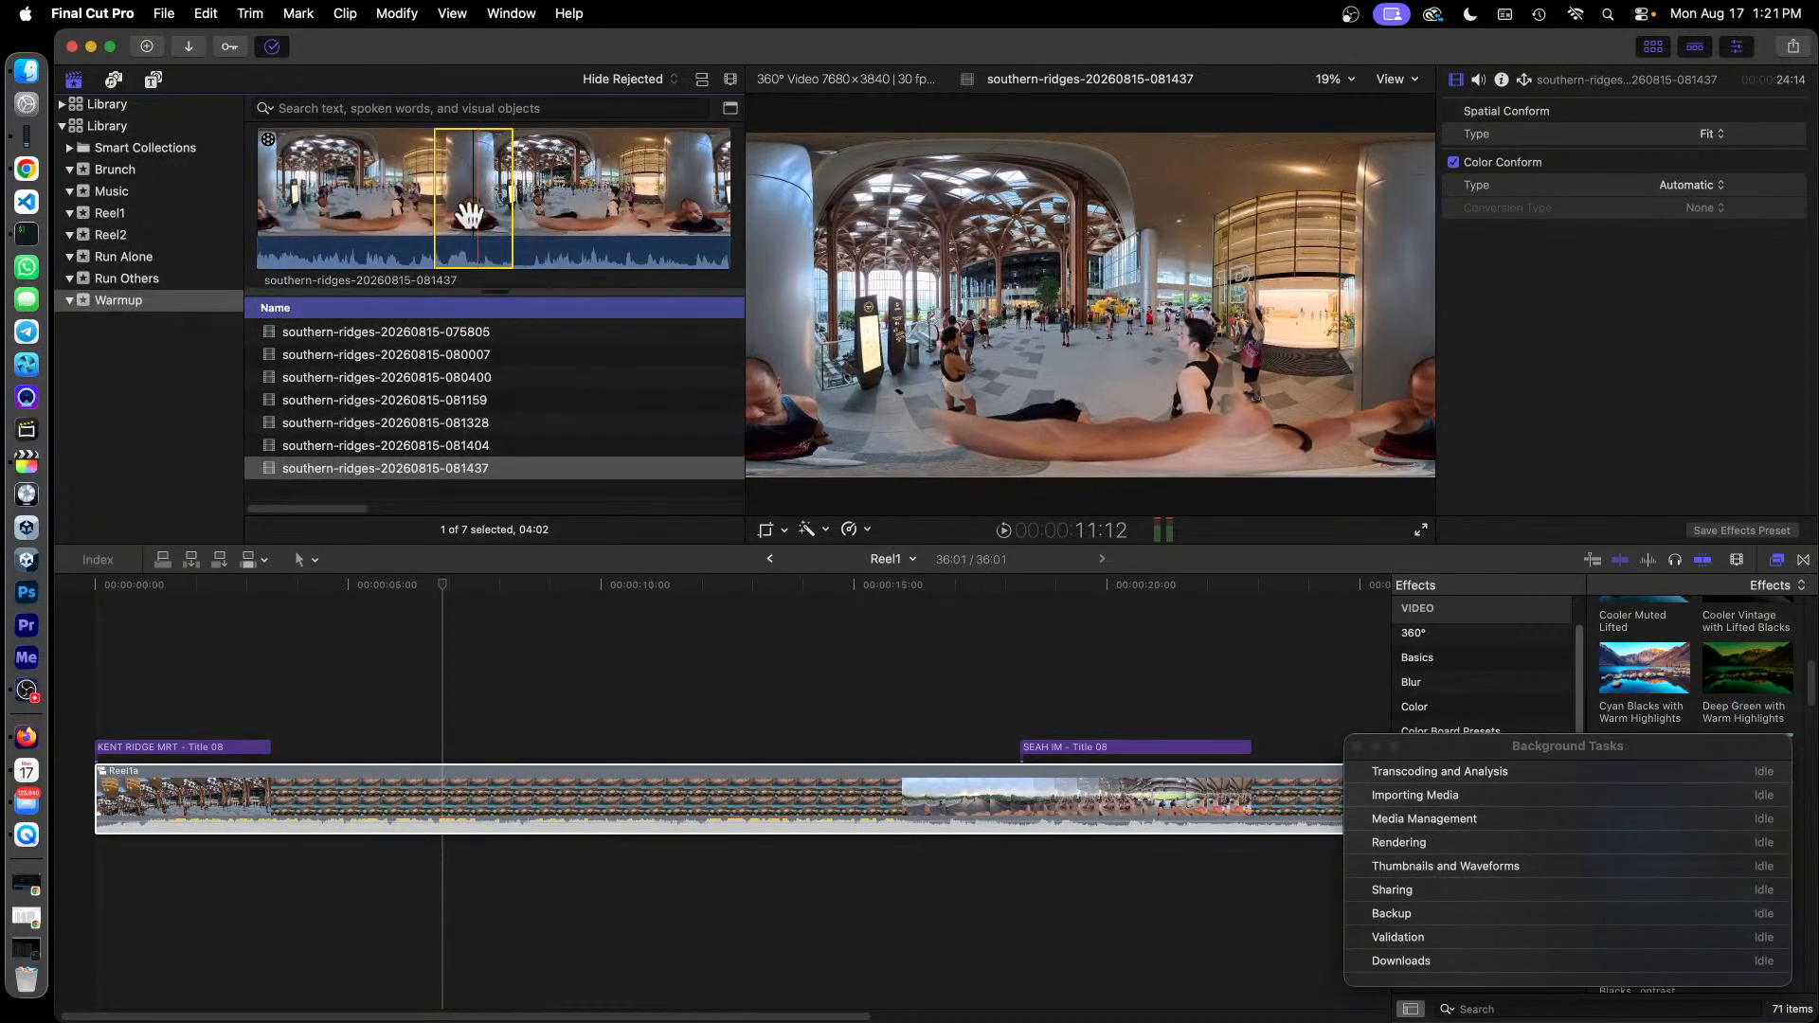
left_click(579, 801)
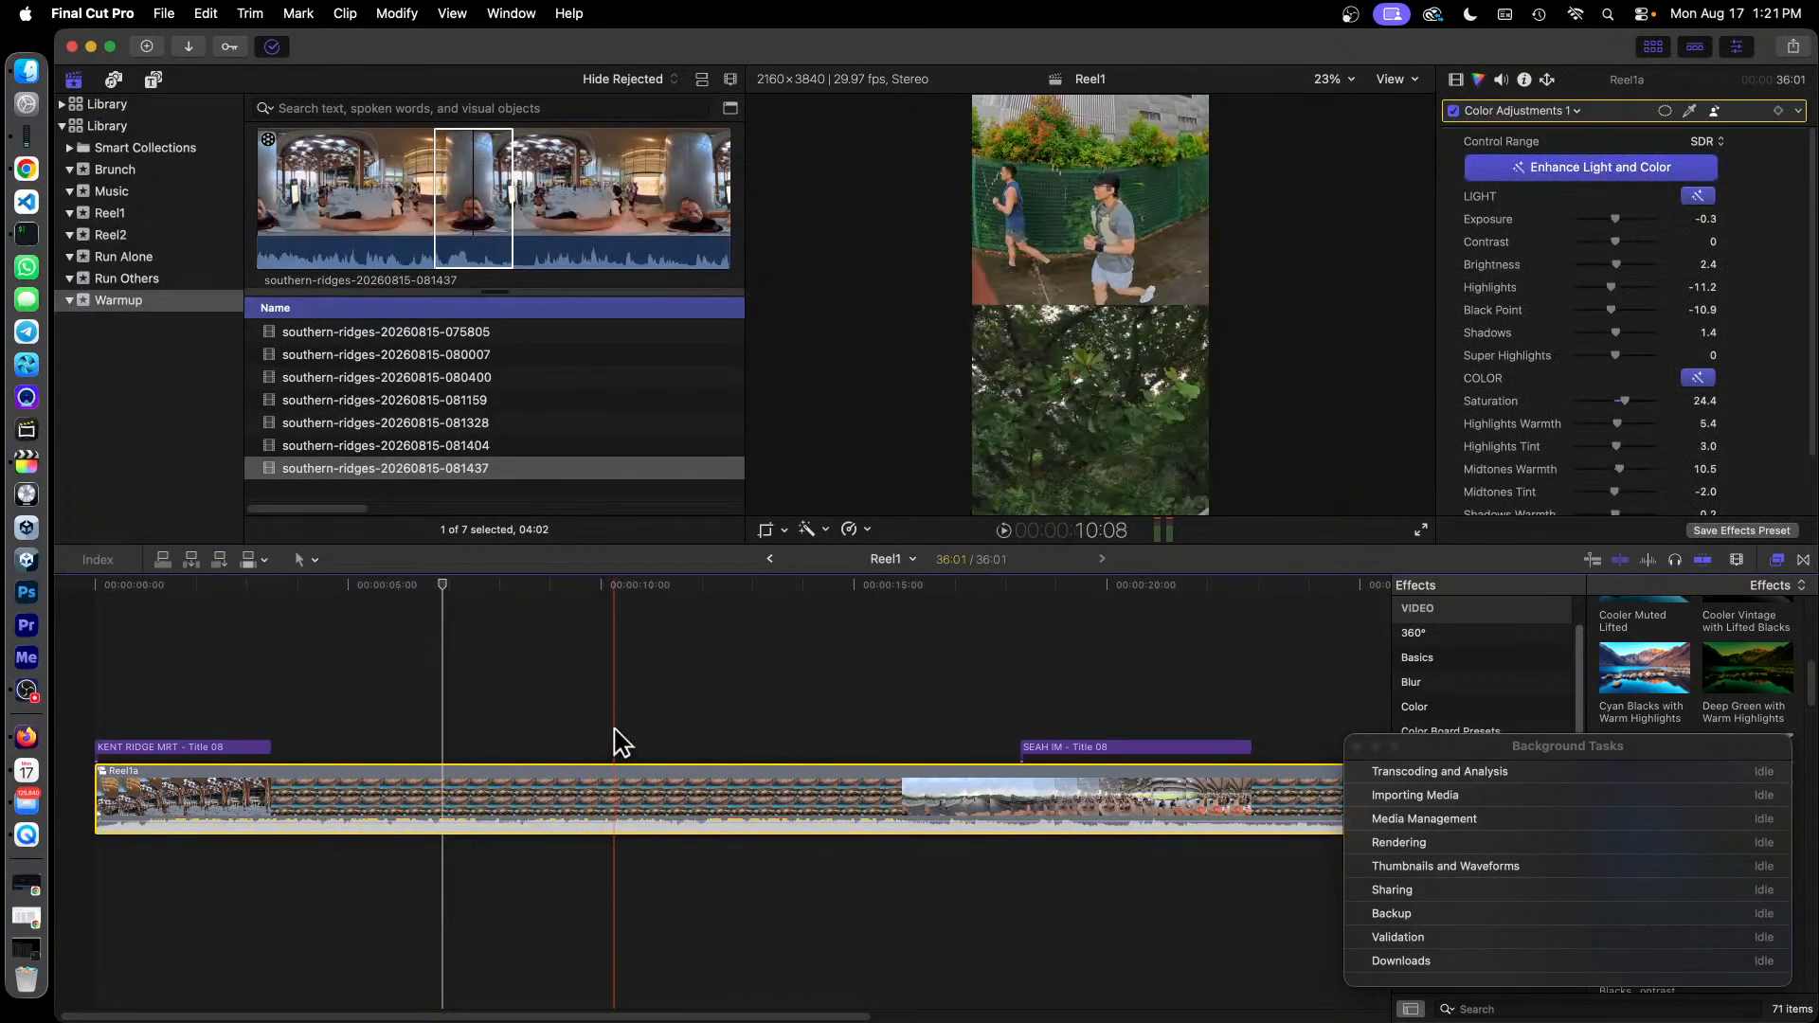
left_click(493, 268)
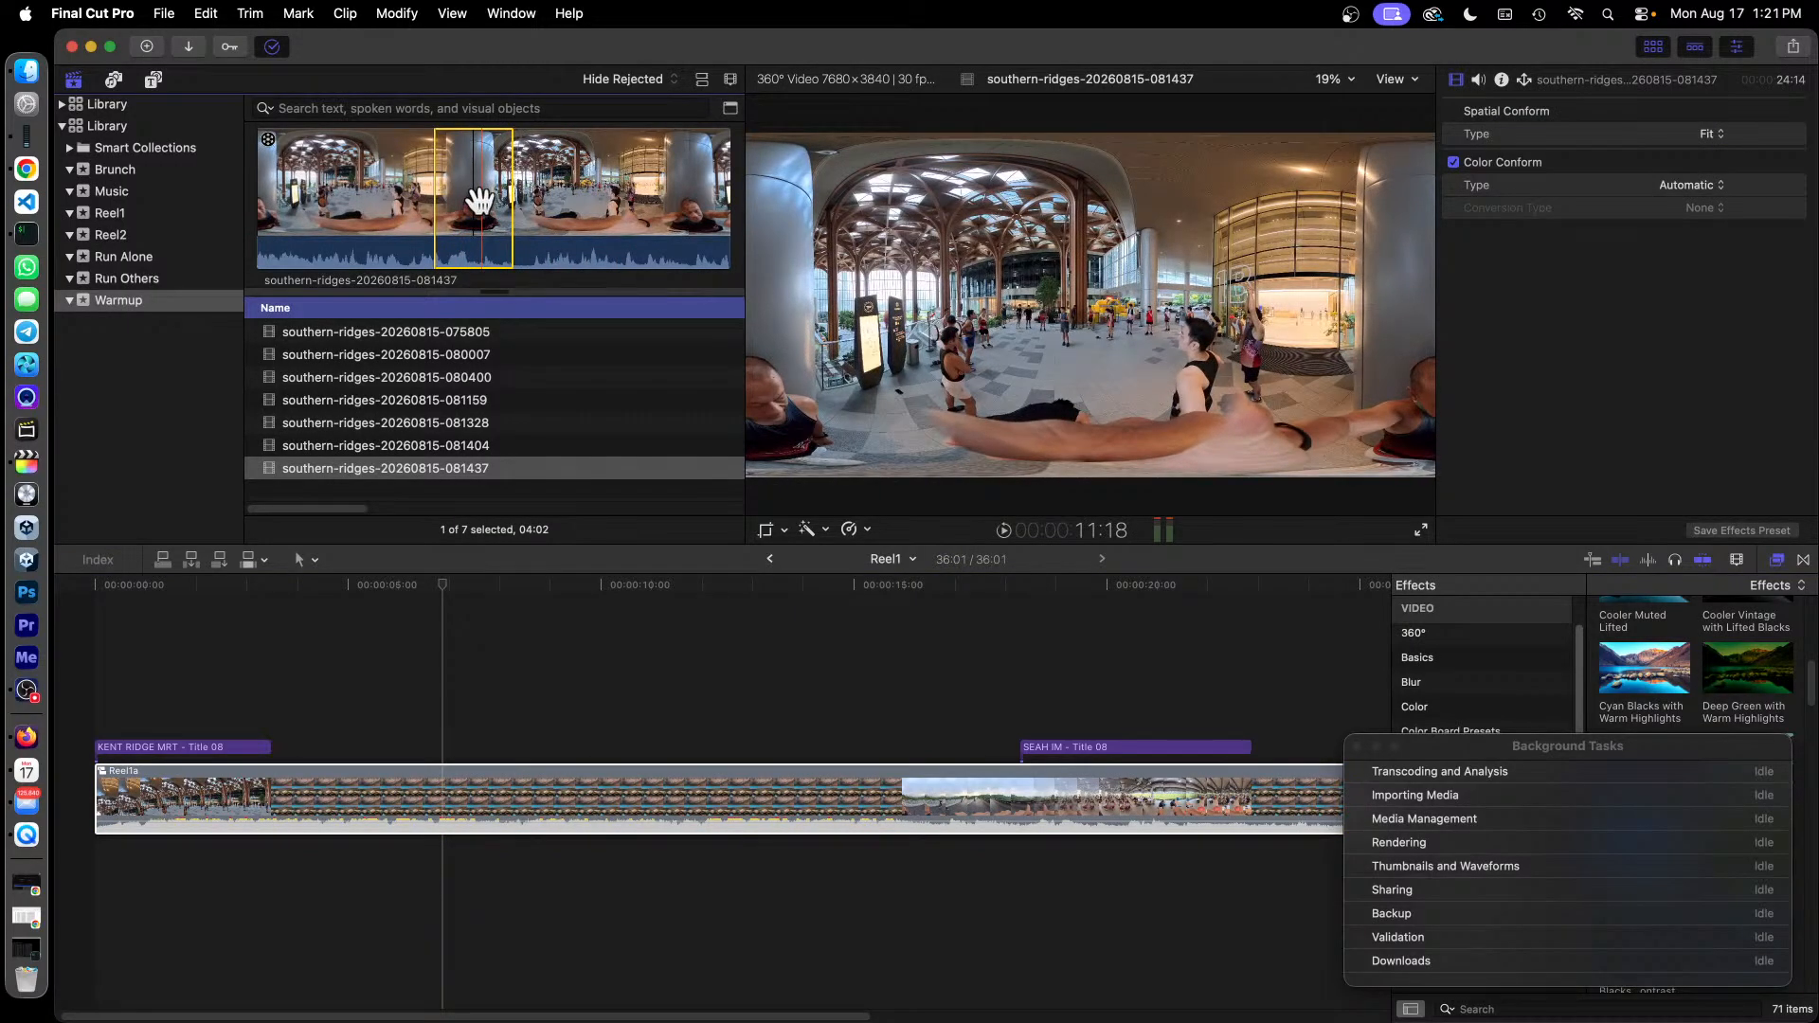
left_click(695, 819)
double_click(532, 794)
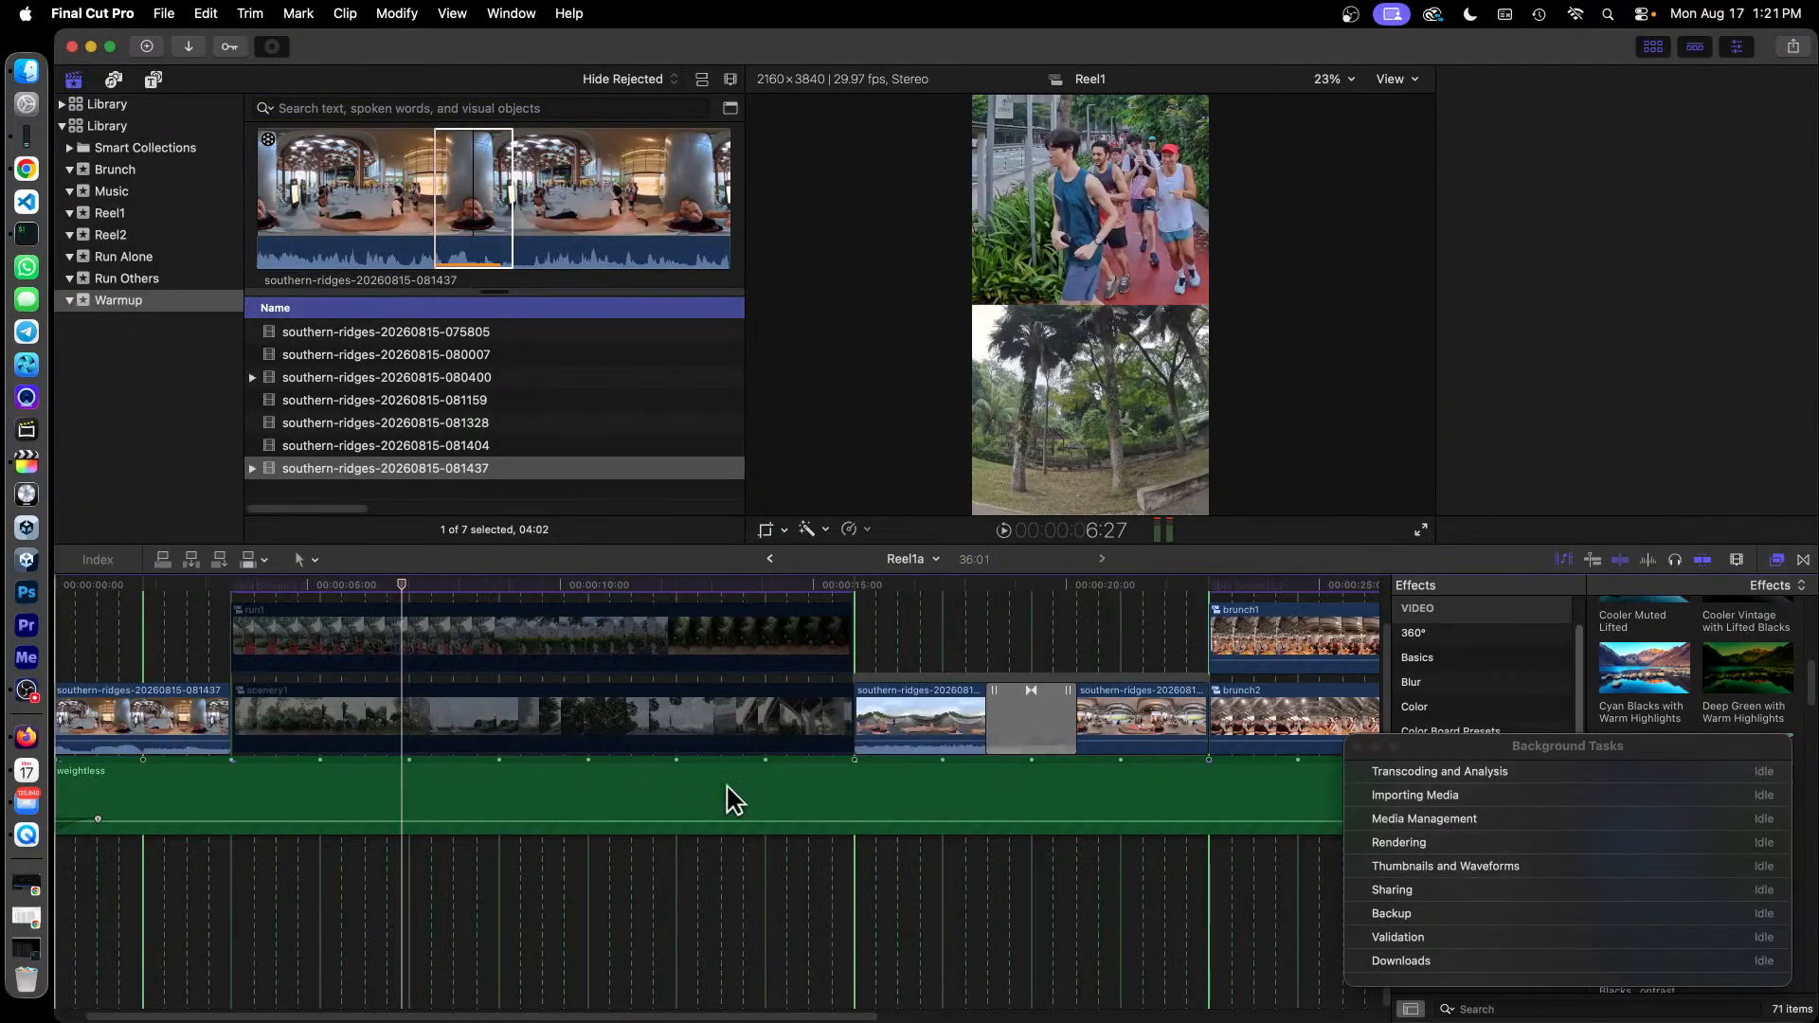
left_click(510, 208)
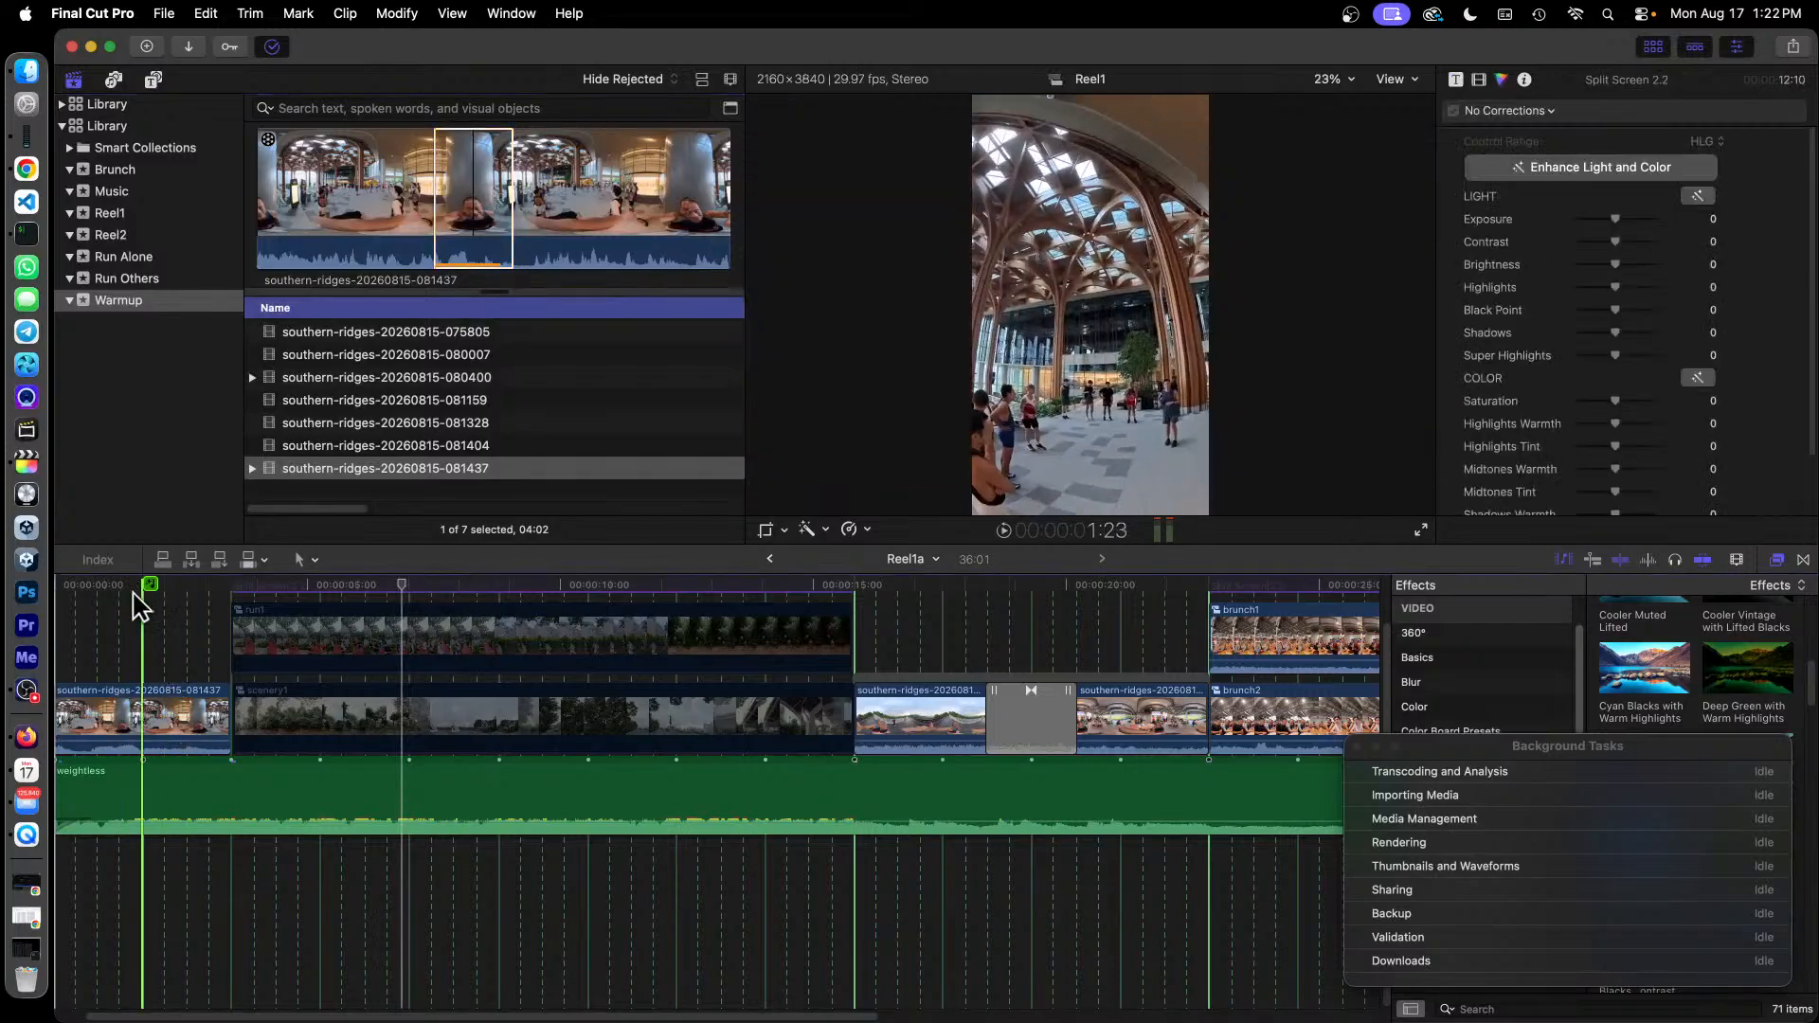
left_click(178, 707)
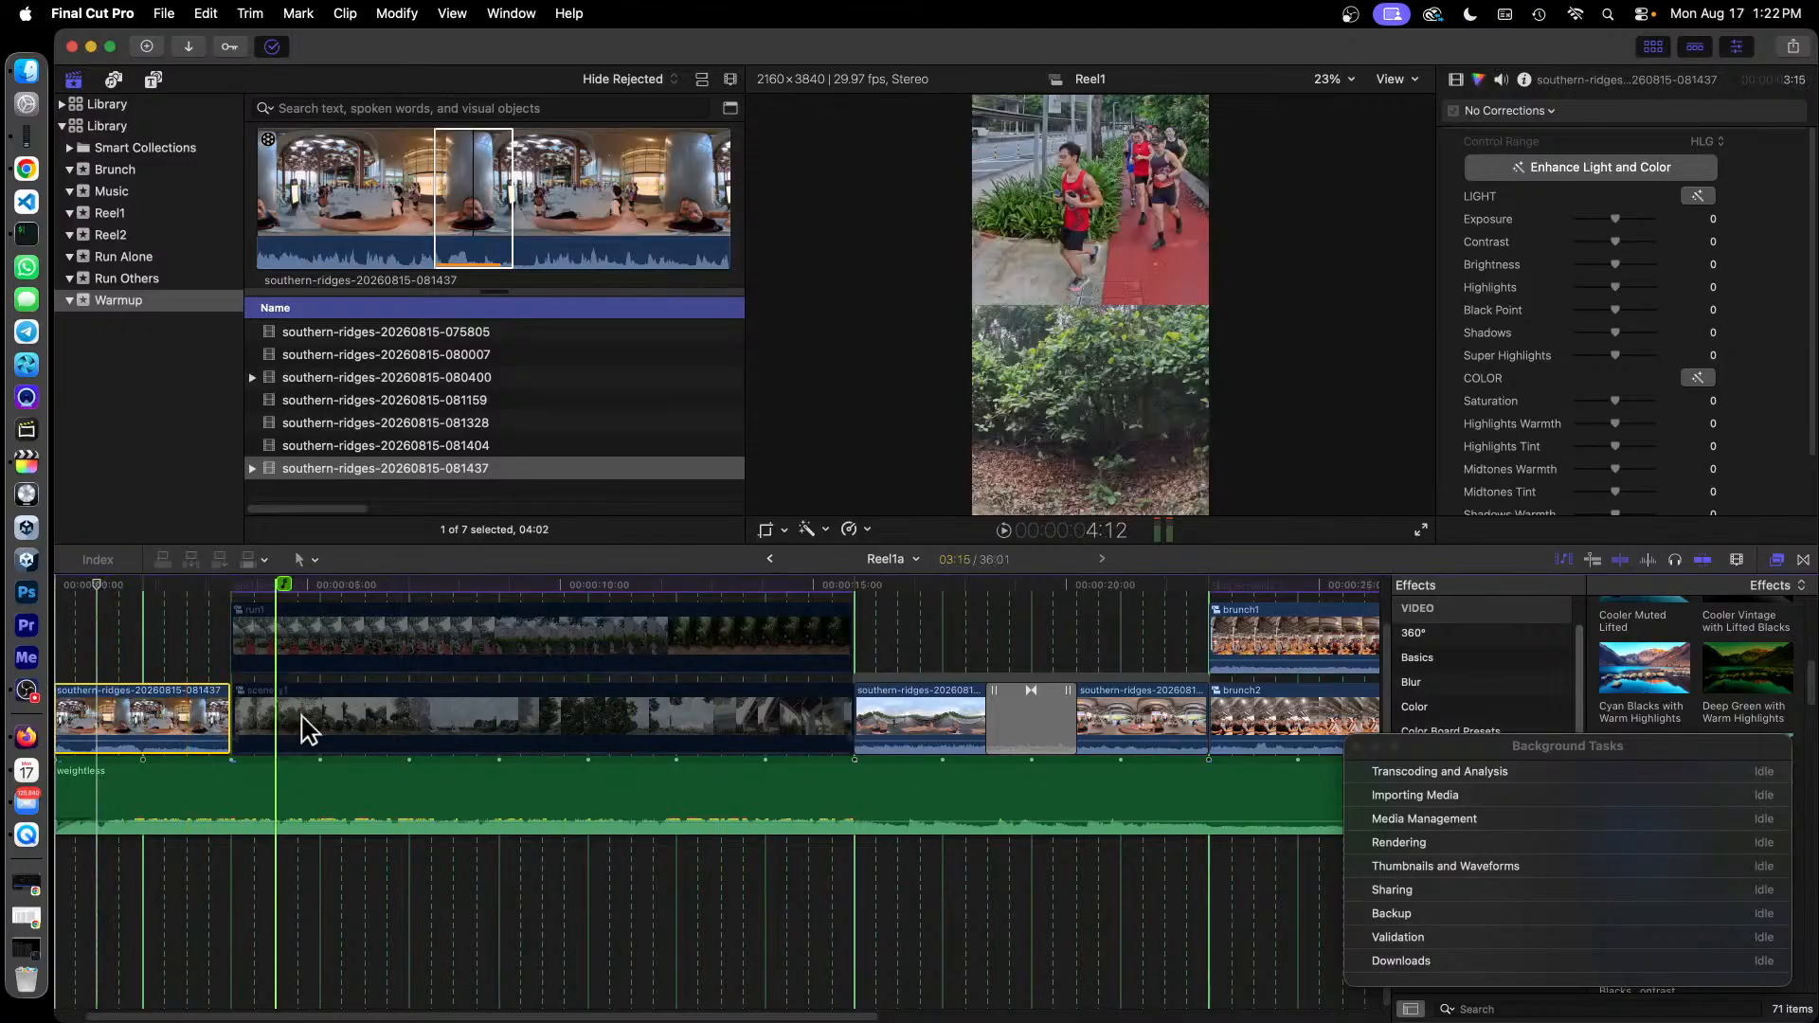
left_click(153, 595)
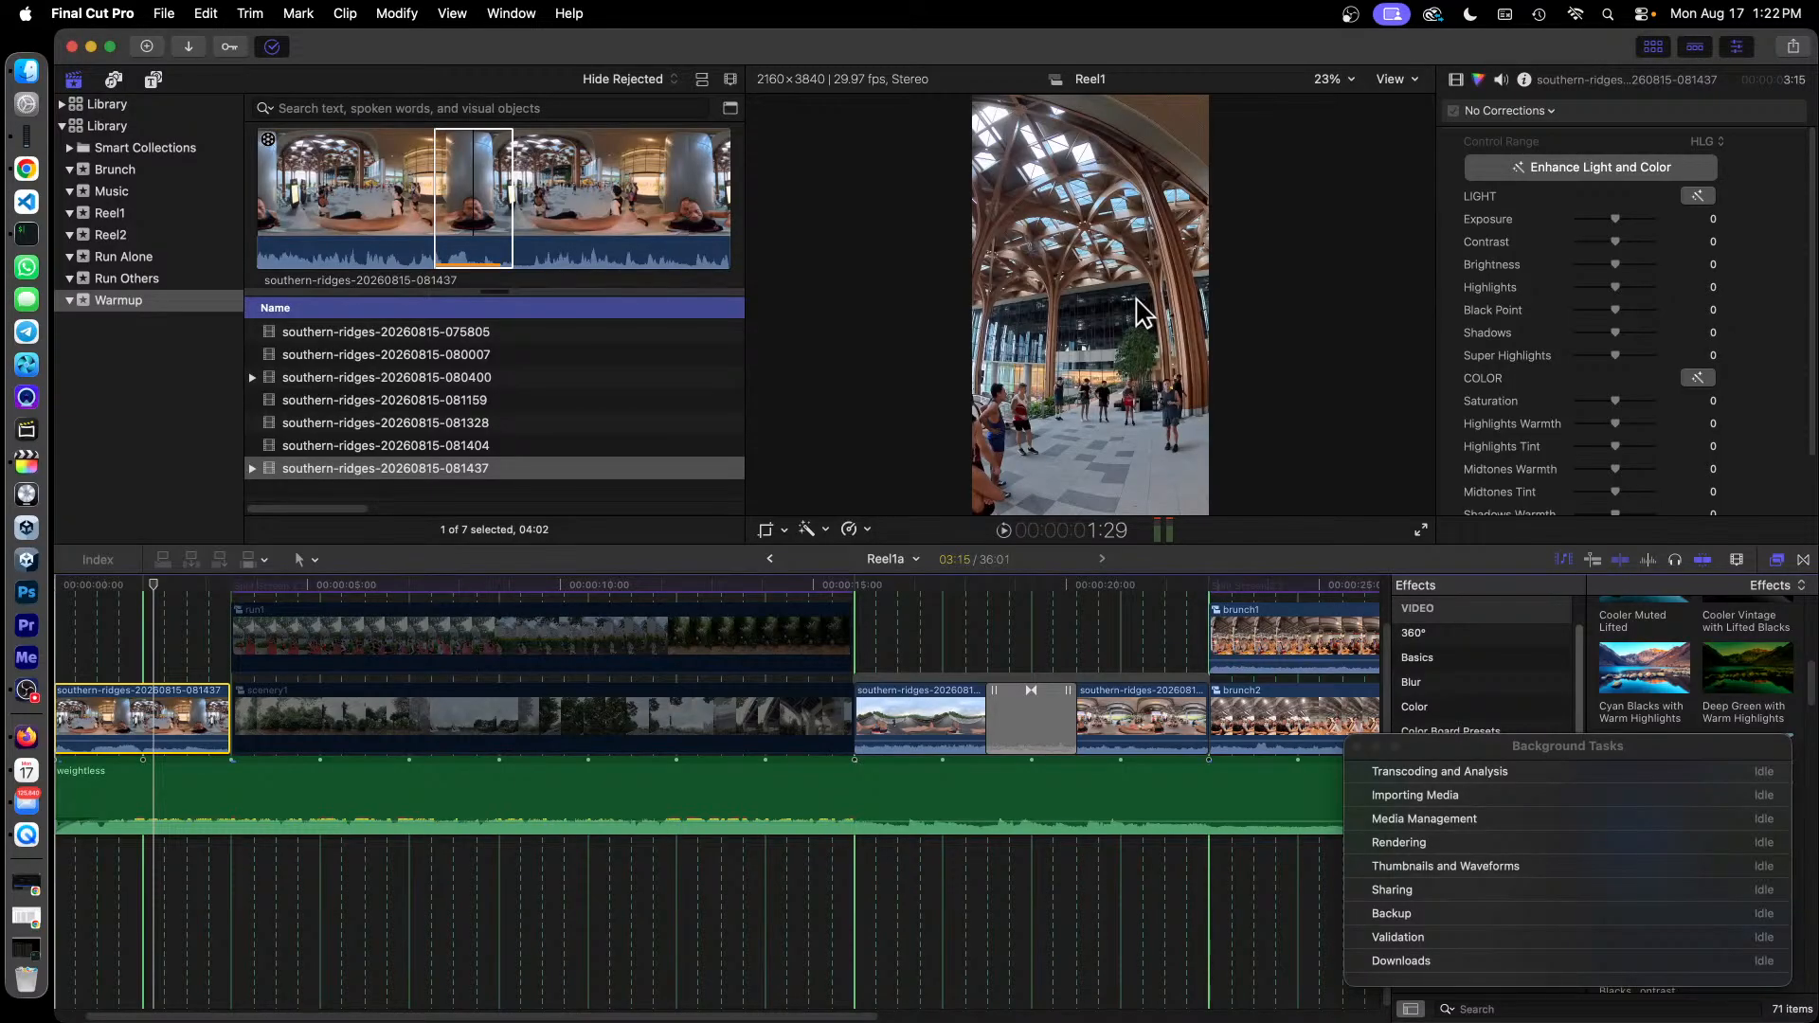
left_click(1457, 80)
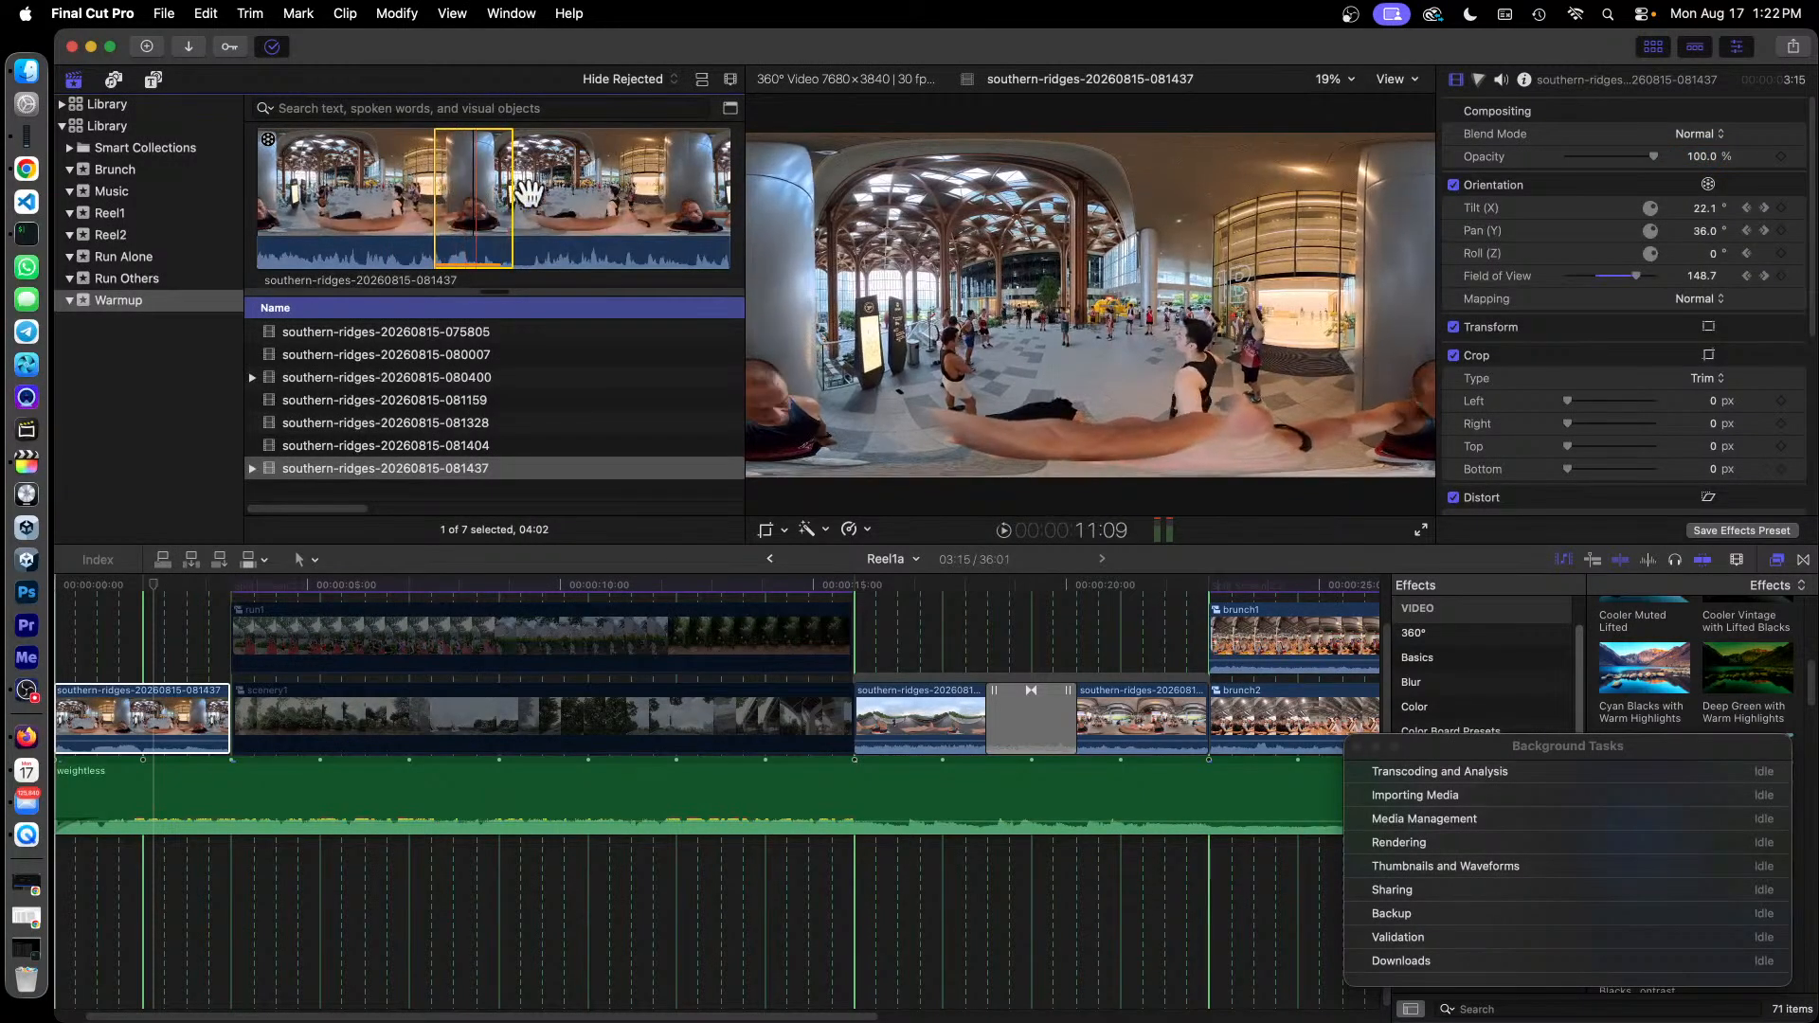
right_click(465, 176)
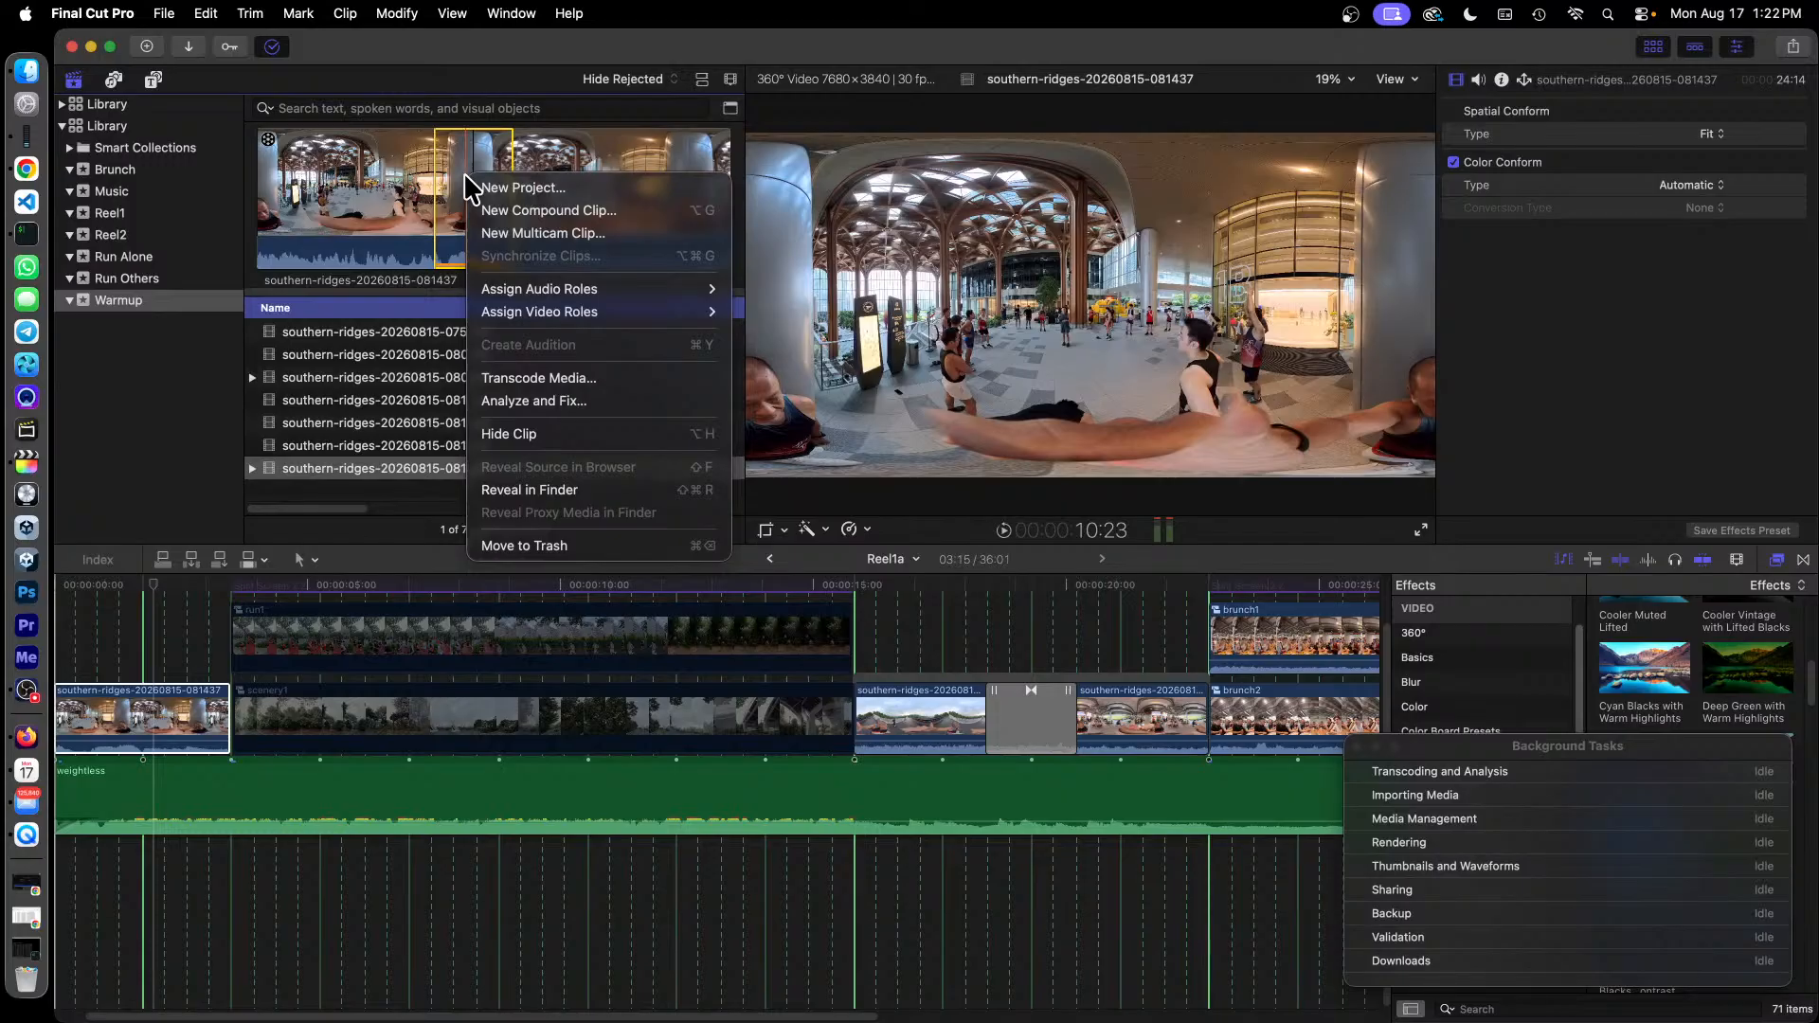
left_click(458, 57)
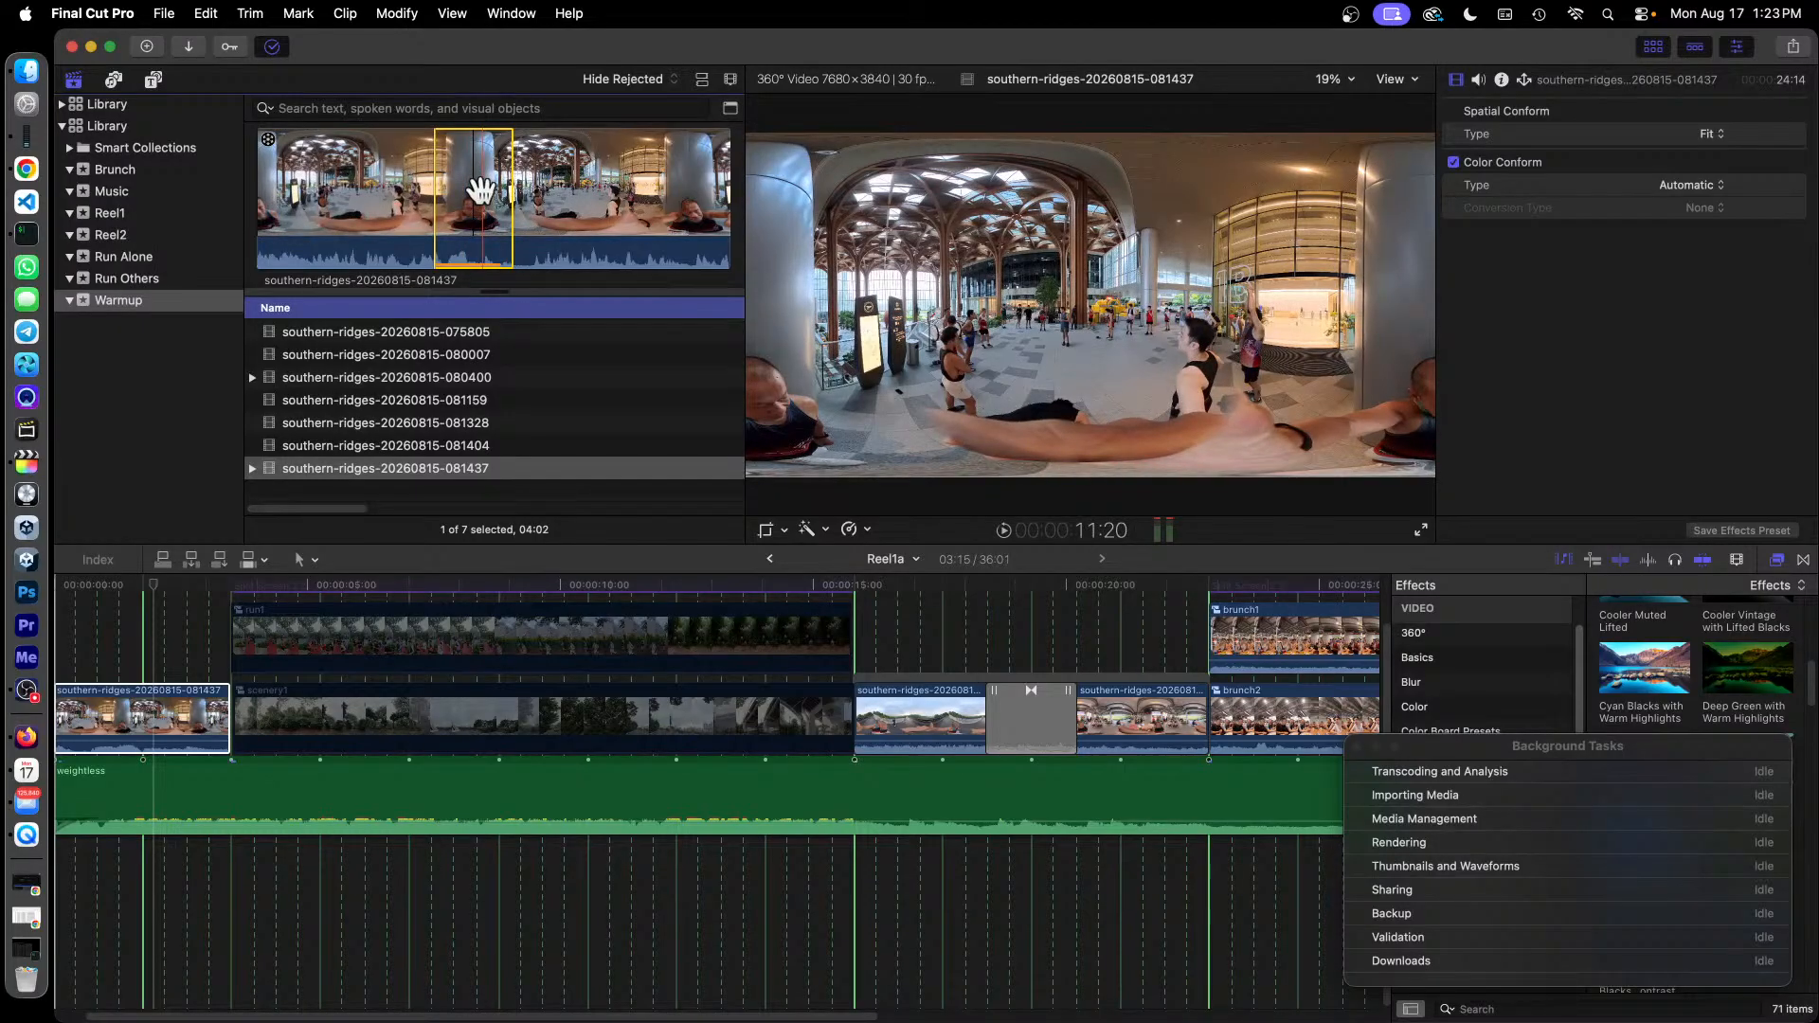
Create a new event named Demo in the library.
right_click(112, 142)
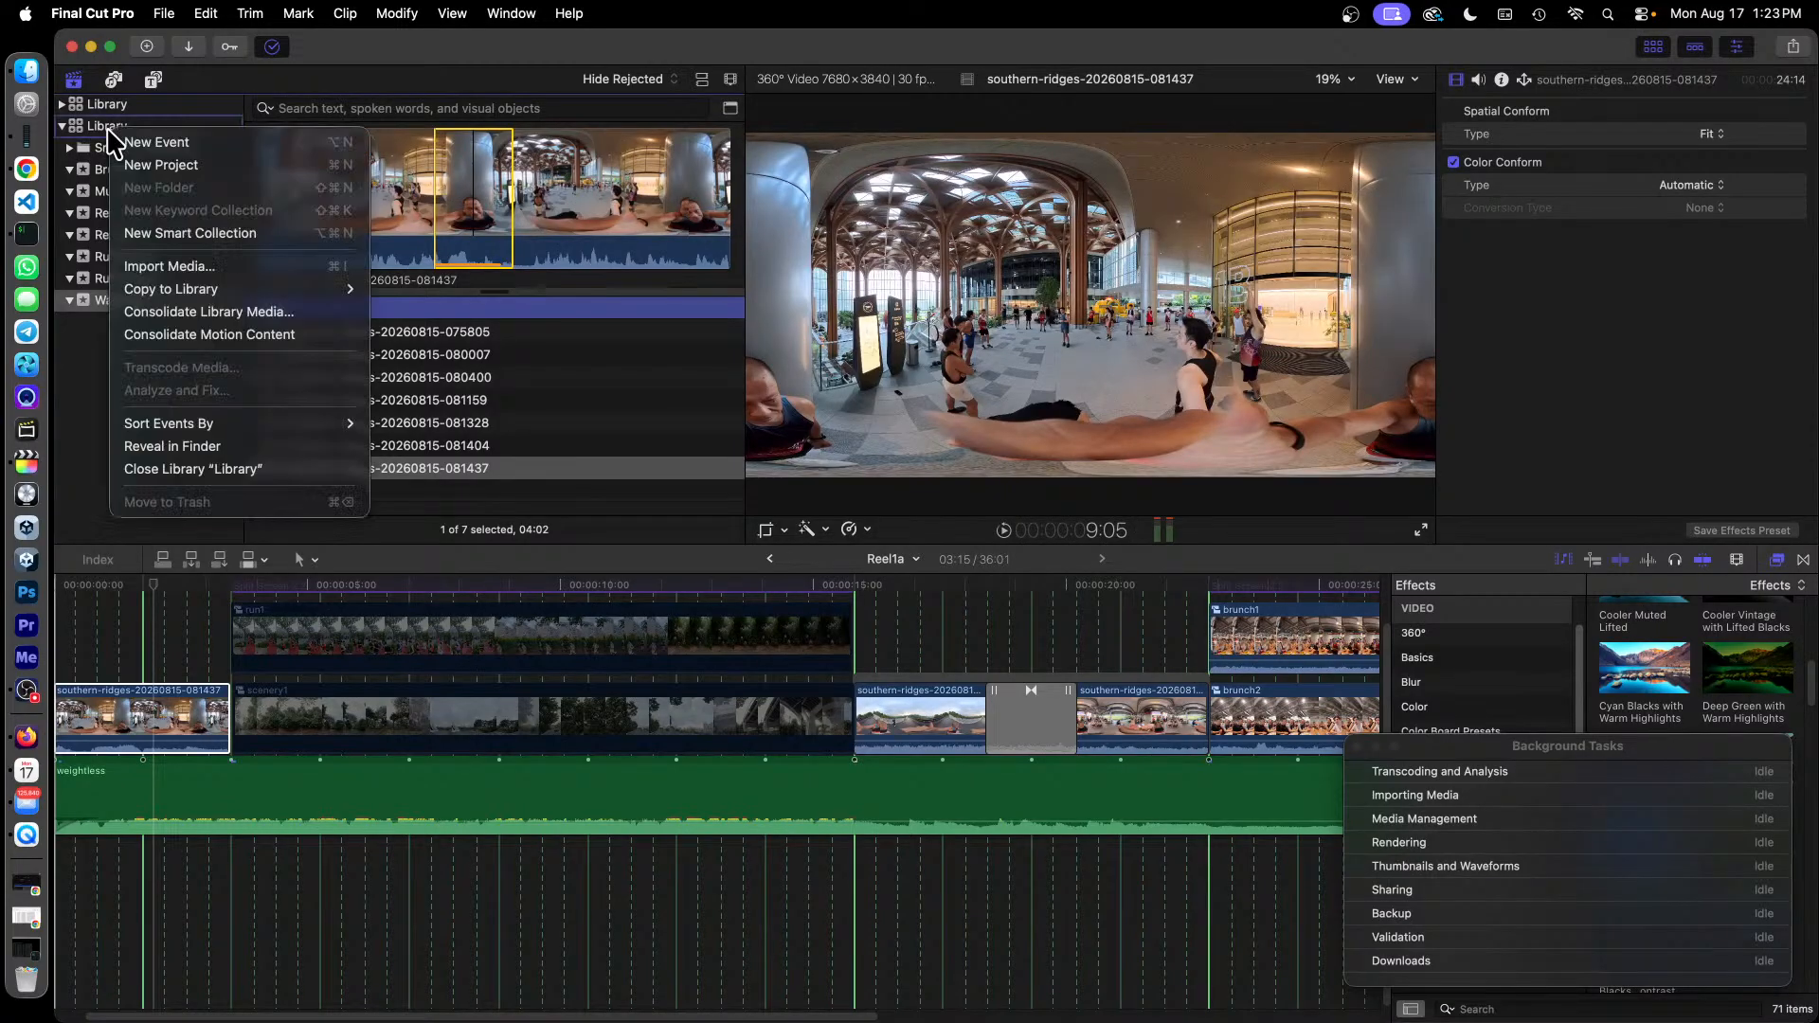
left_click(230, 147)
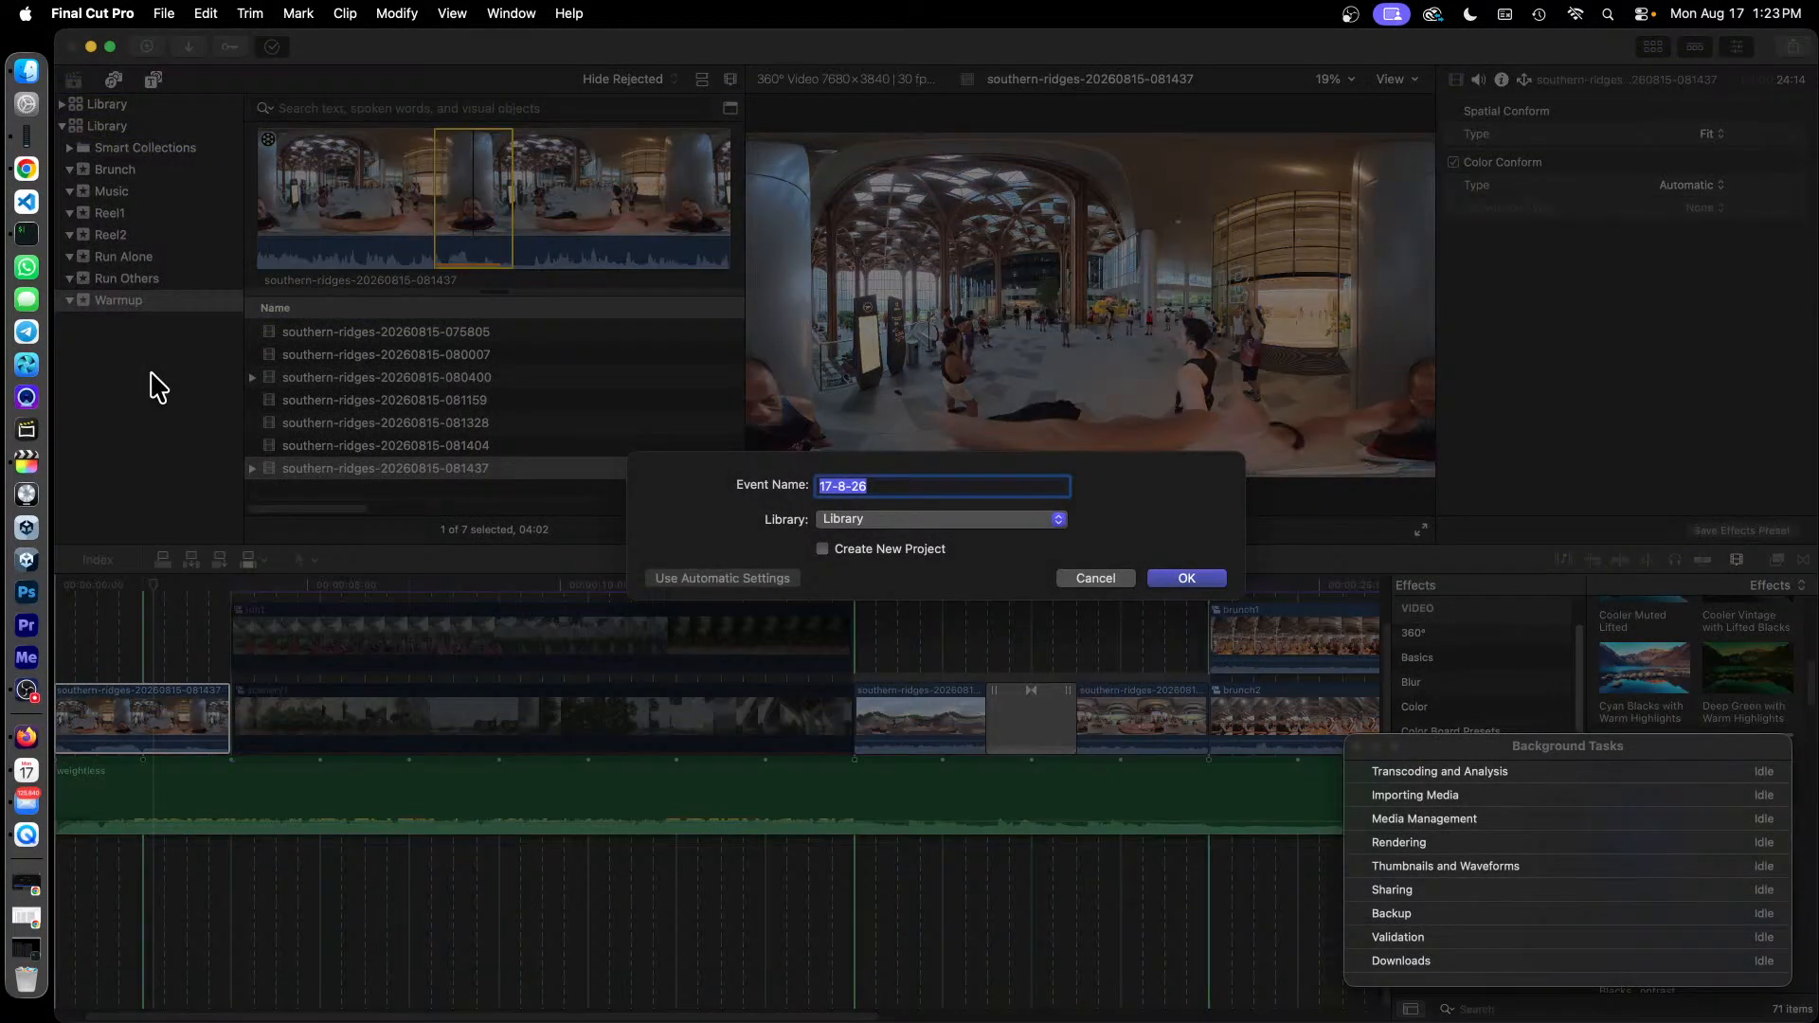
type("Te")
key("Return")
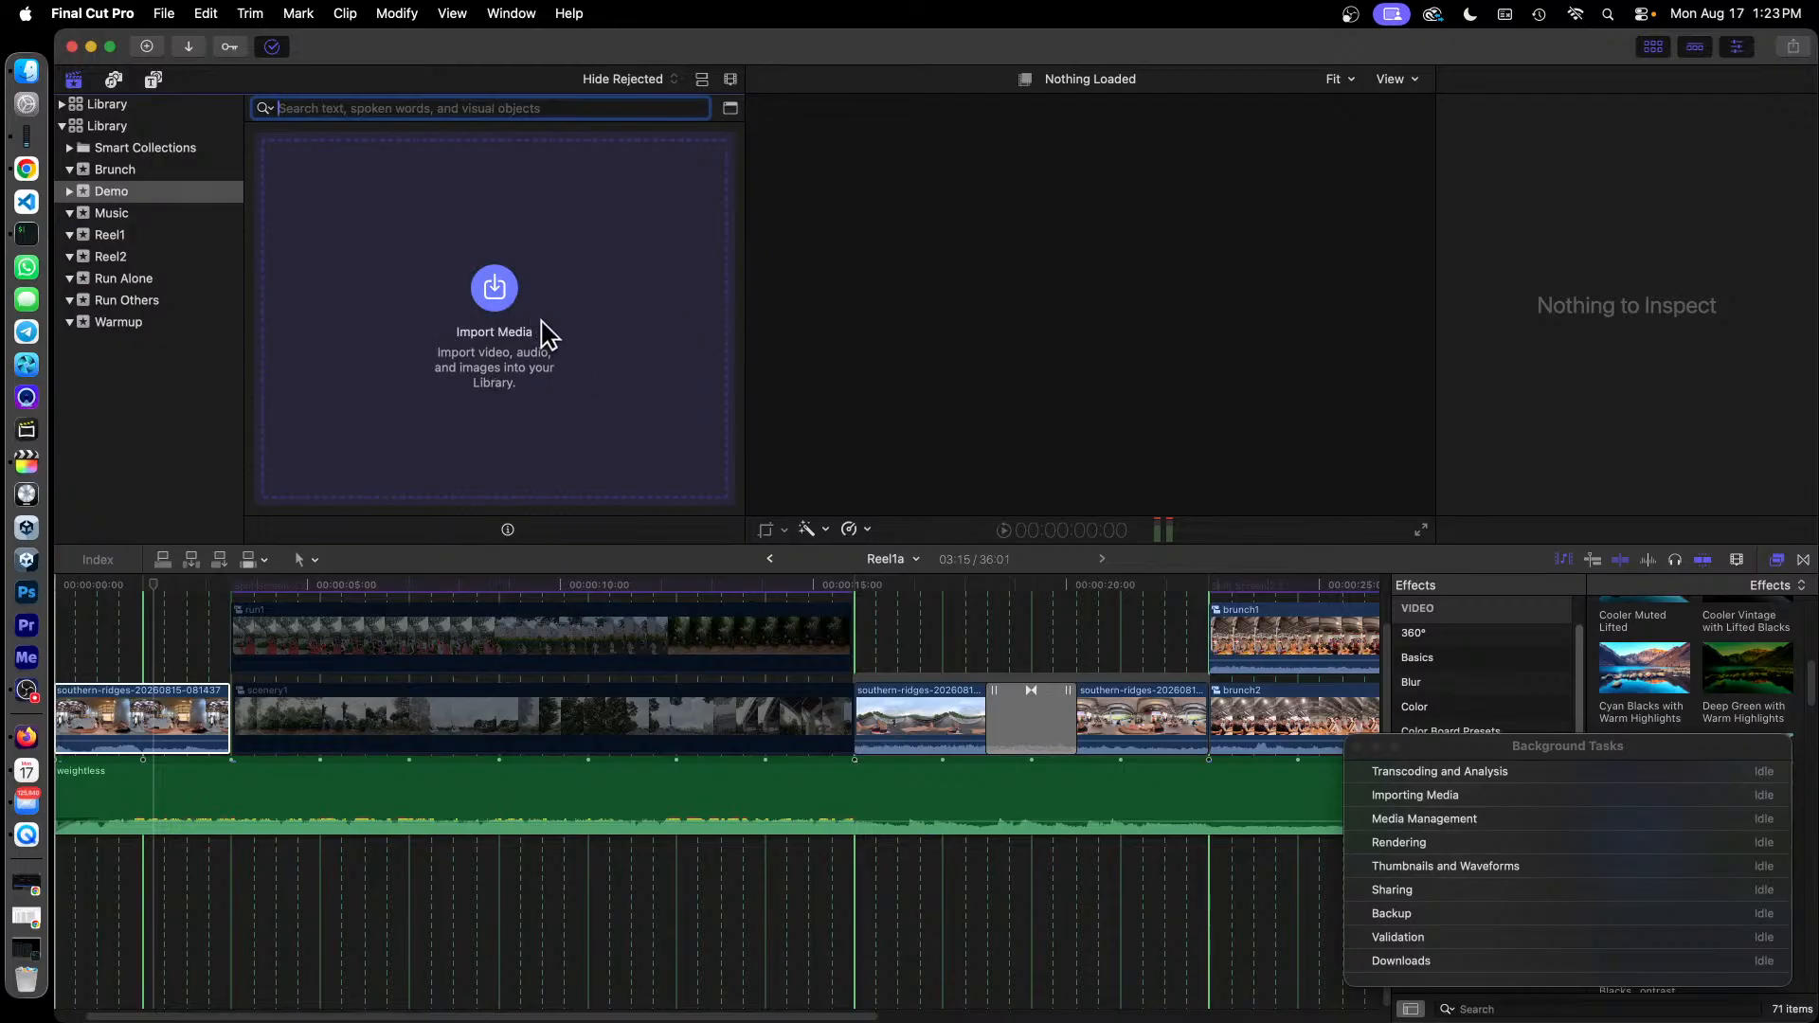
Open media import for the Demo event and browse the Old drive's video360 folder.
left_click(494, 289)
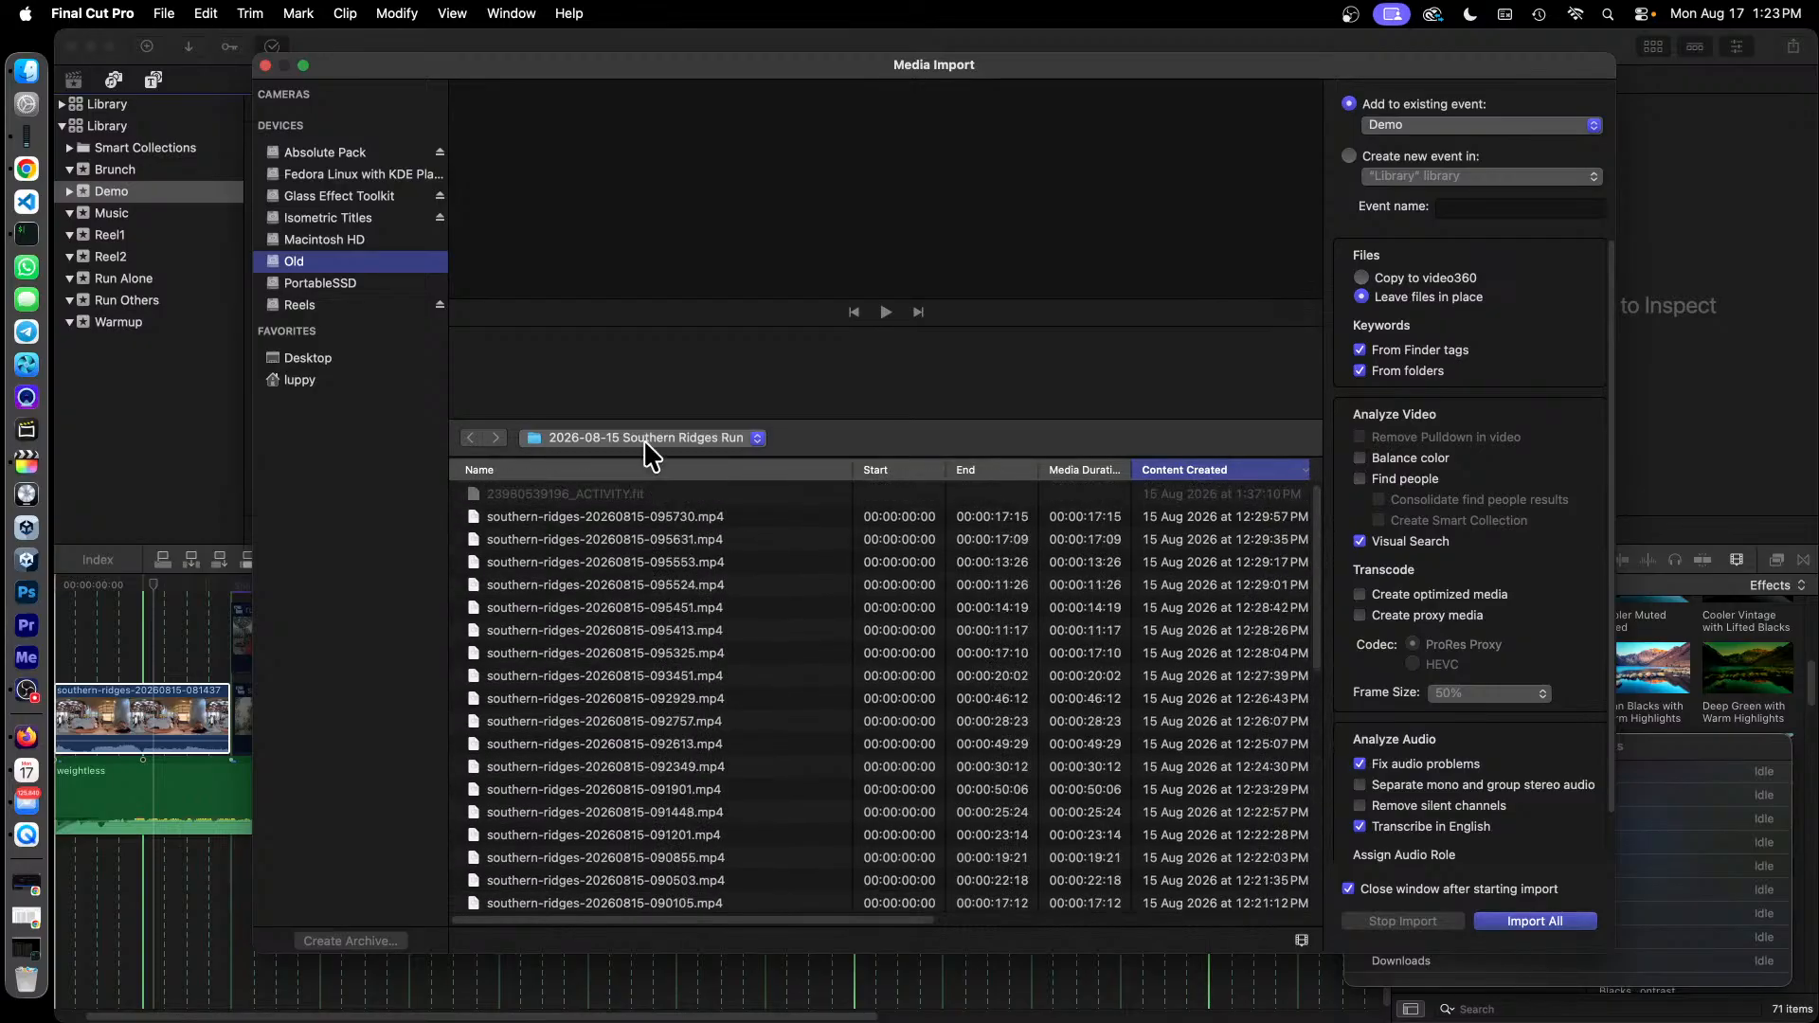
left_click(646, 438)
left_click(656, 460)
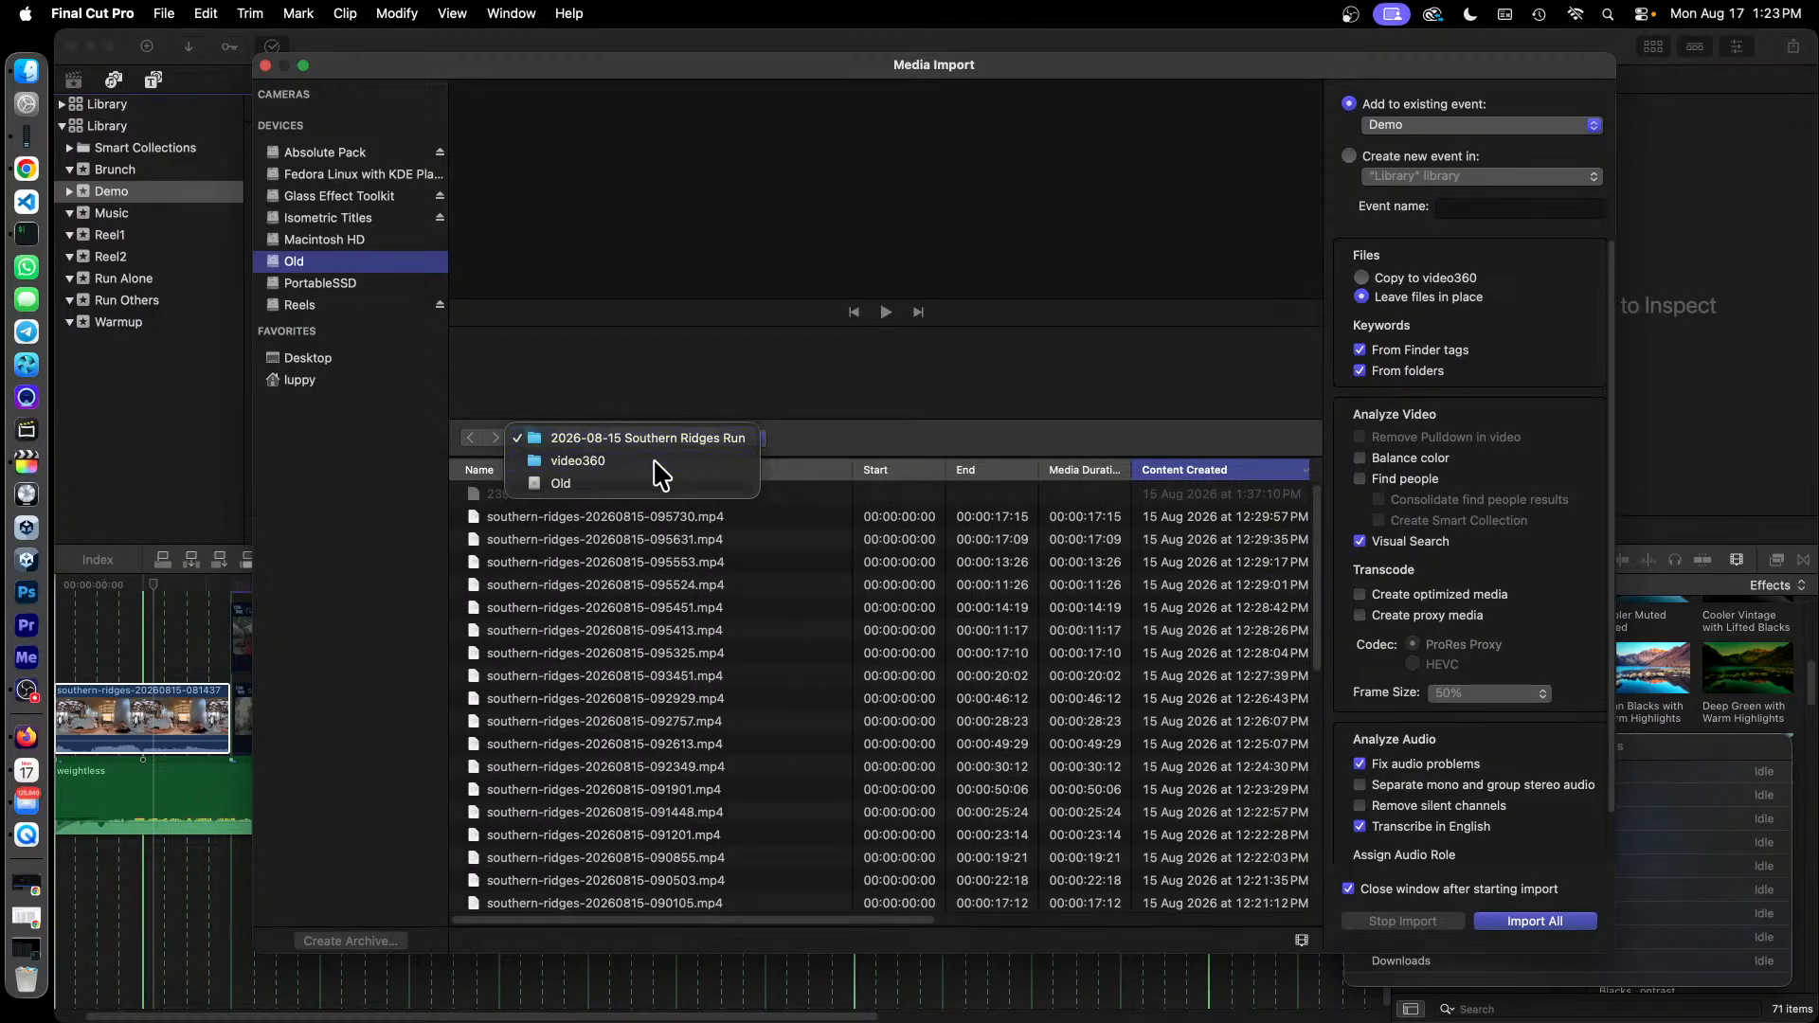
scroll(720, 559, "down", 5)
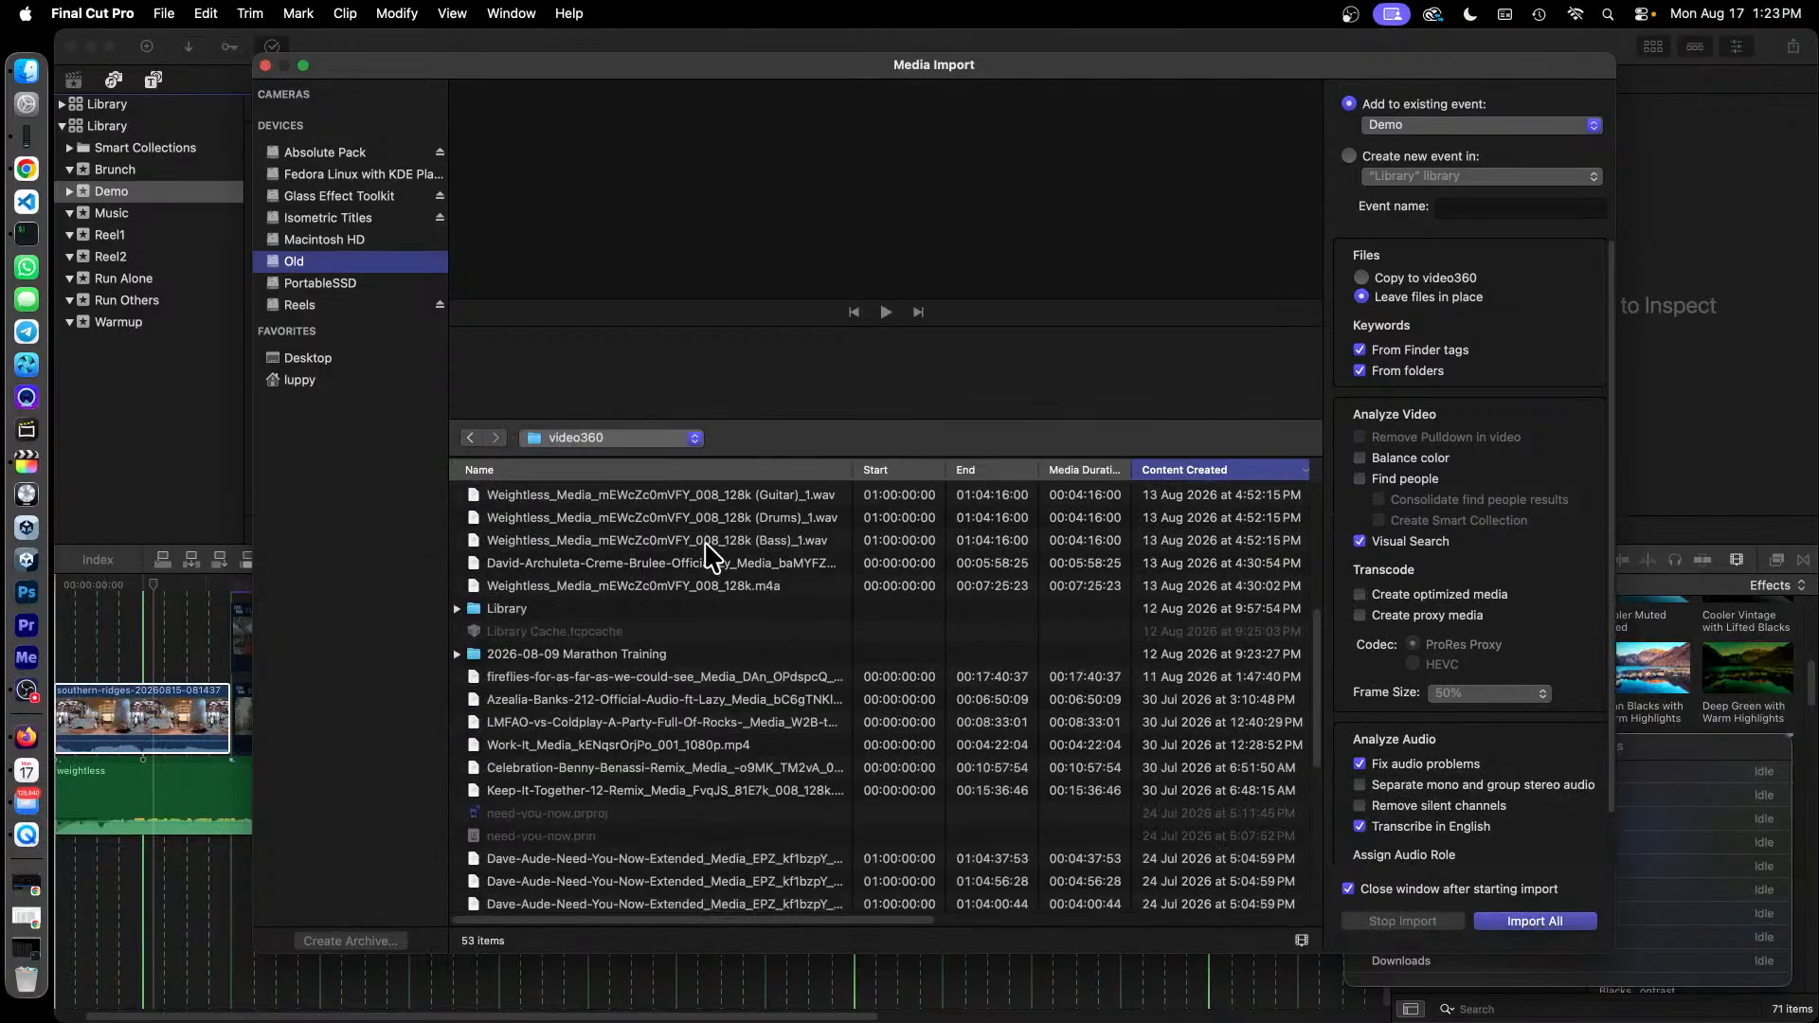
scroll(709, 556, "up", 5)
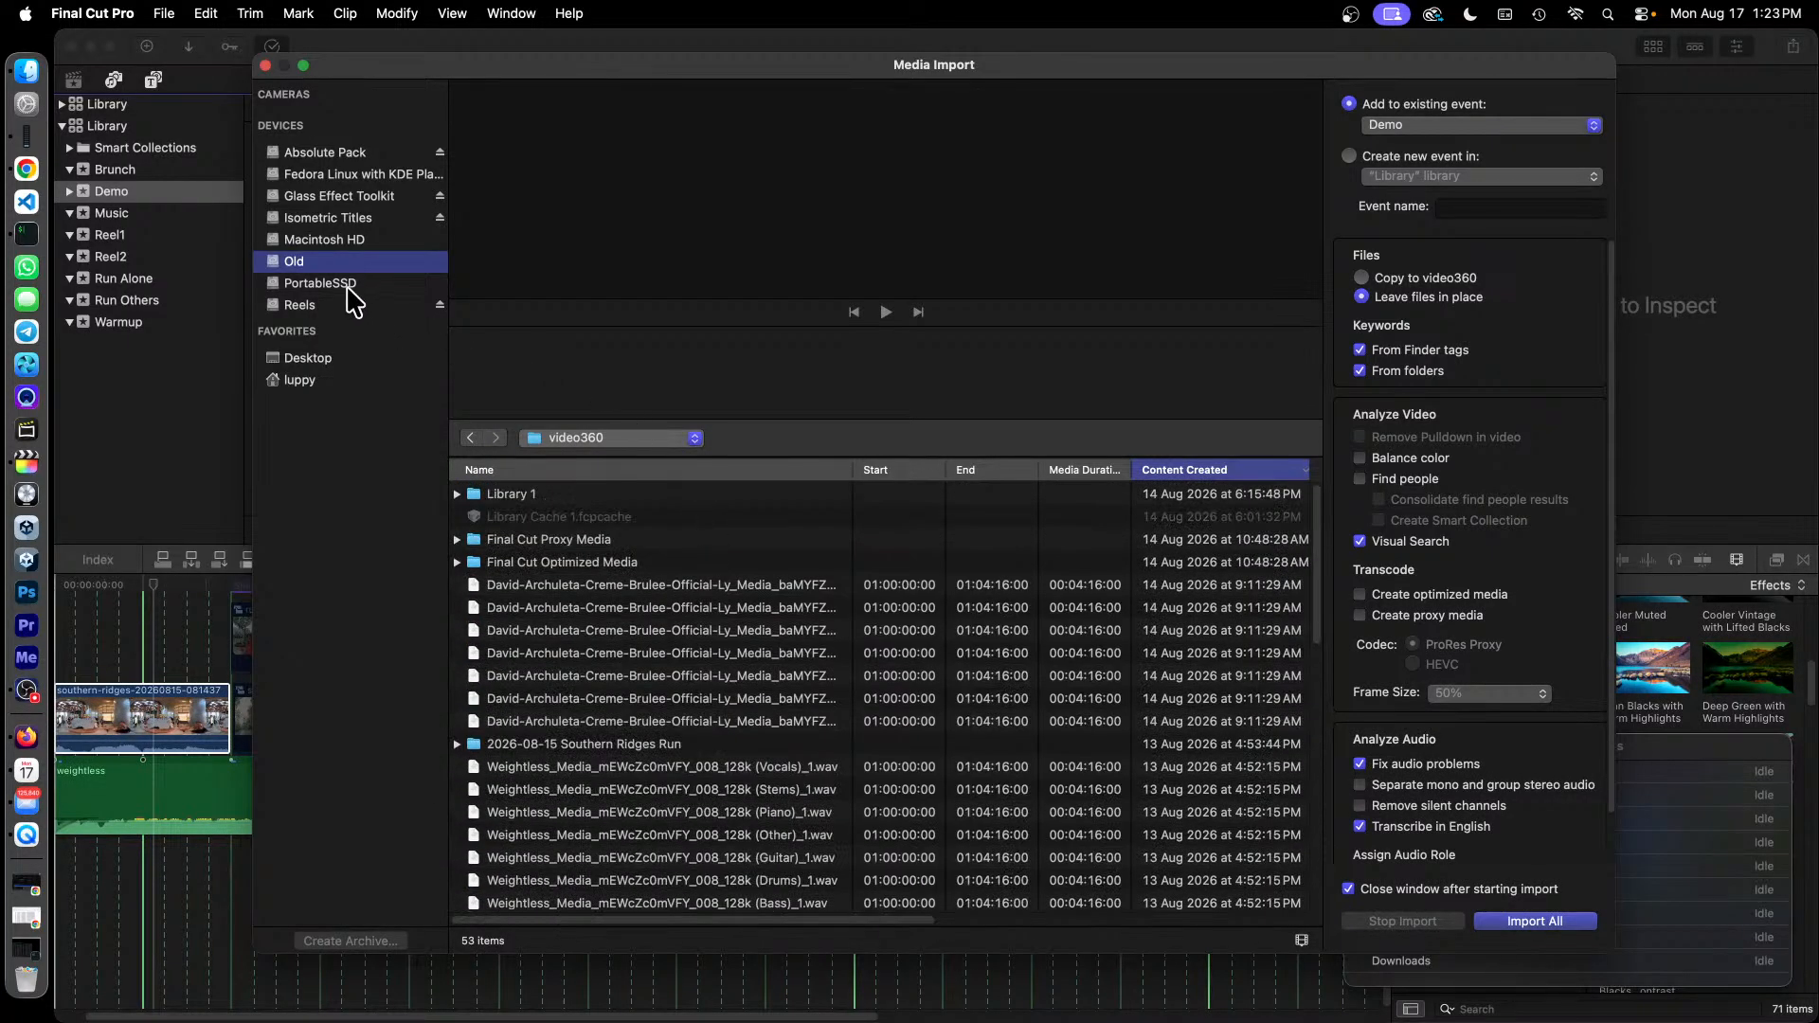
Import Reel1.m4v into the Demo event from PortableSSD's 2026-08-08 Bishan-Lower Pierce Run folder, Final Cut Pro subfolder.
left_click(347, 284)
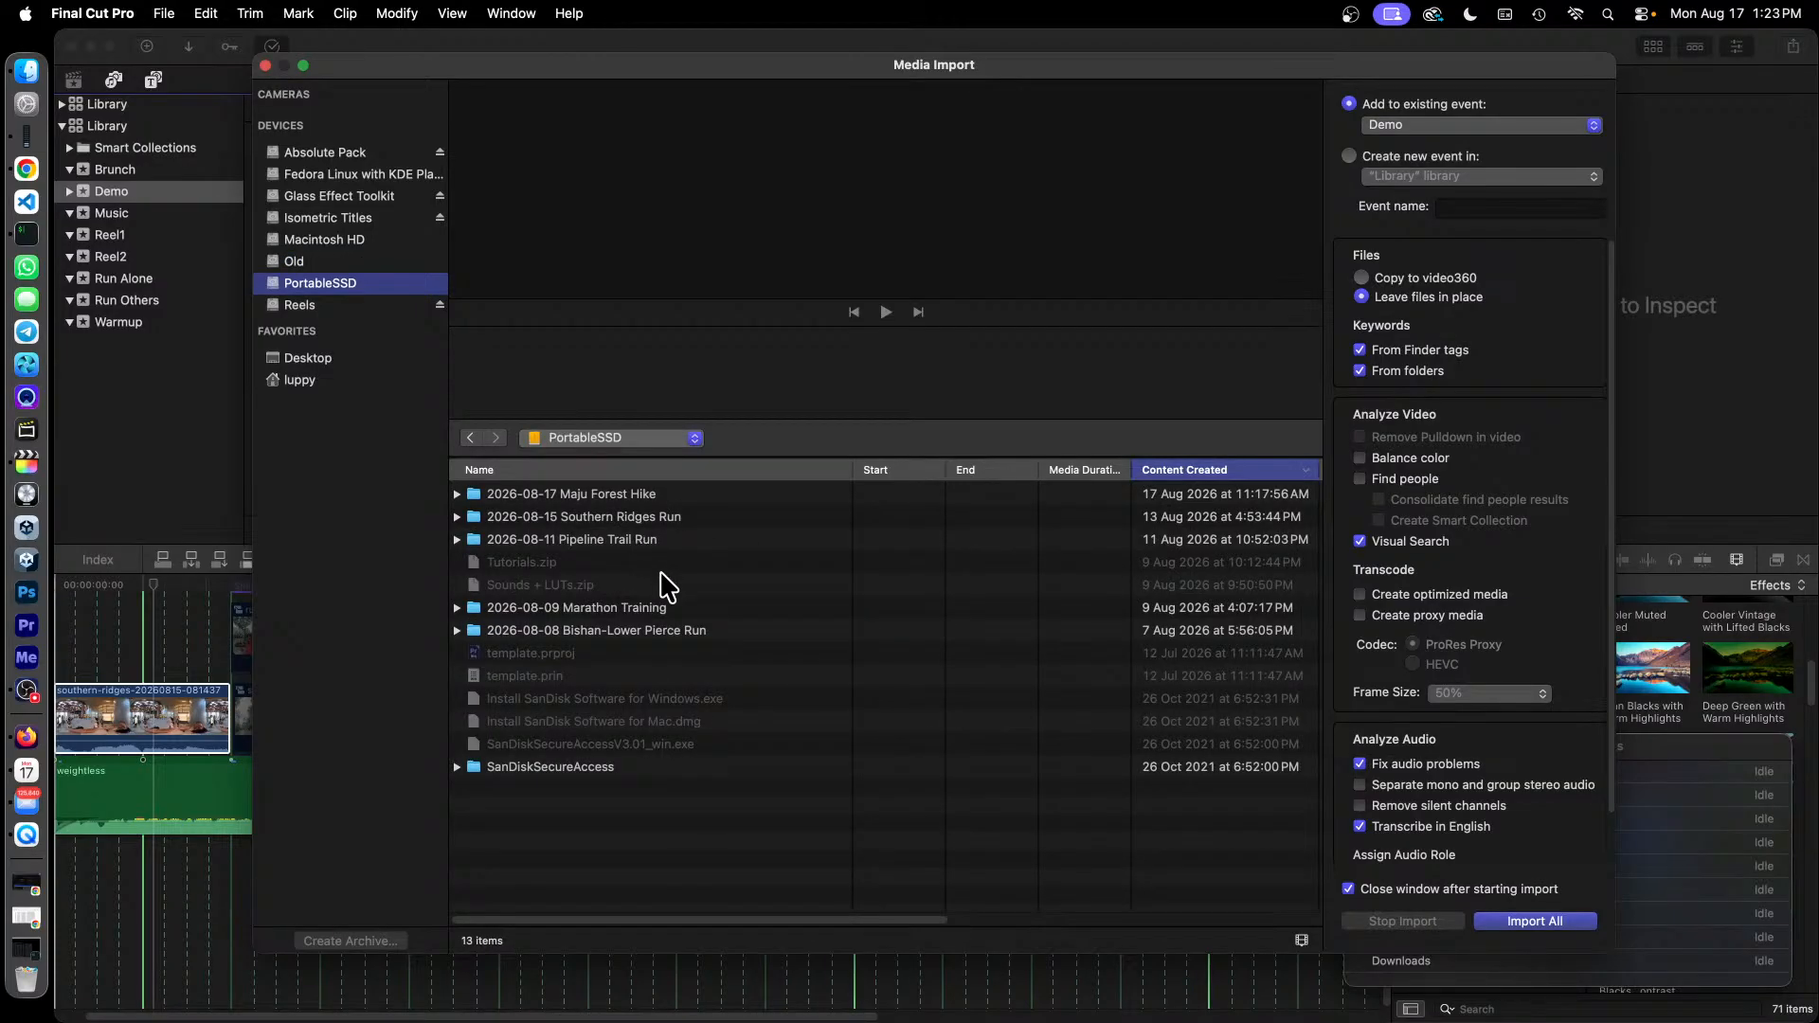
left_click(674, 633)
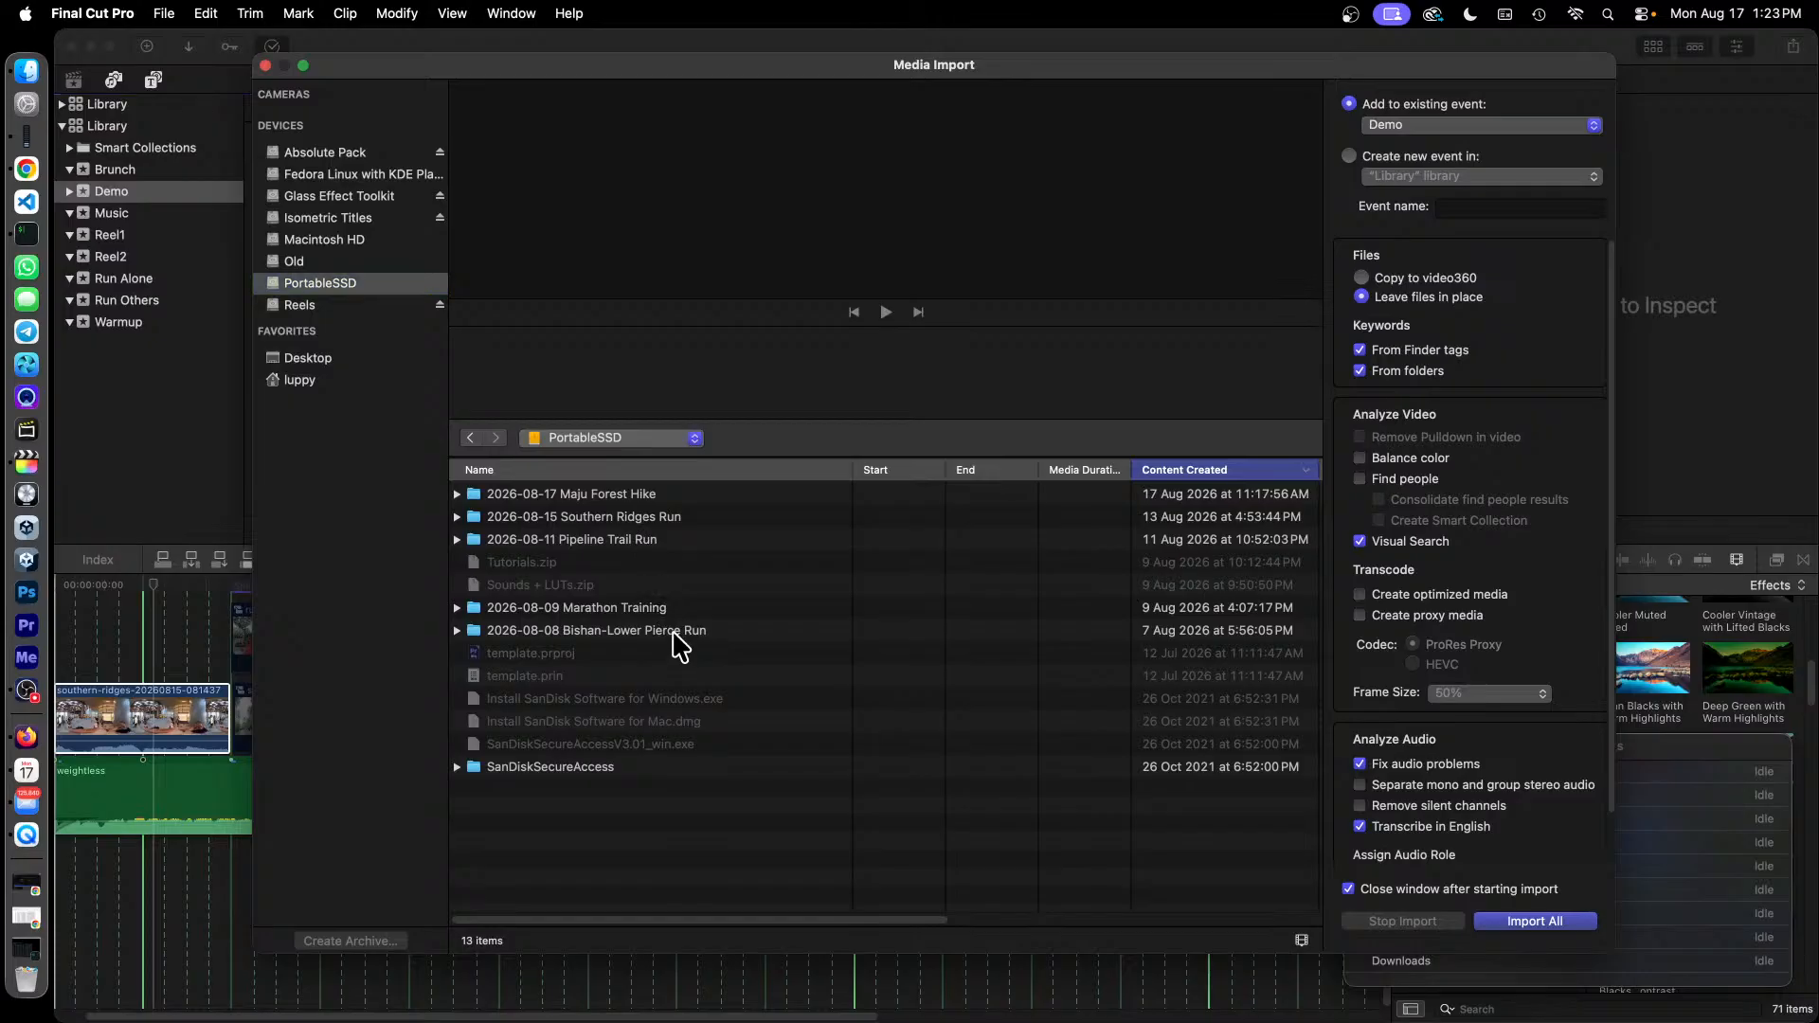
double_click(673, 633)
scroll(720, 588, "down", 5)
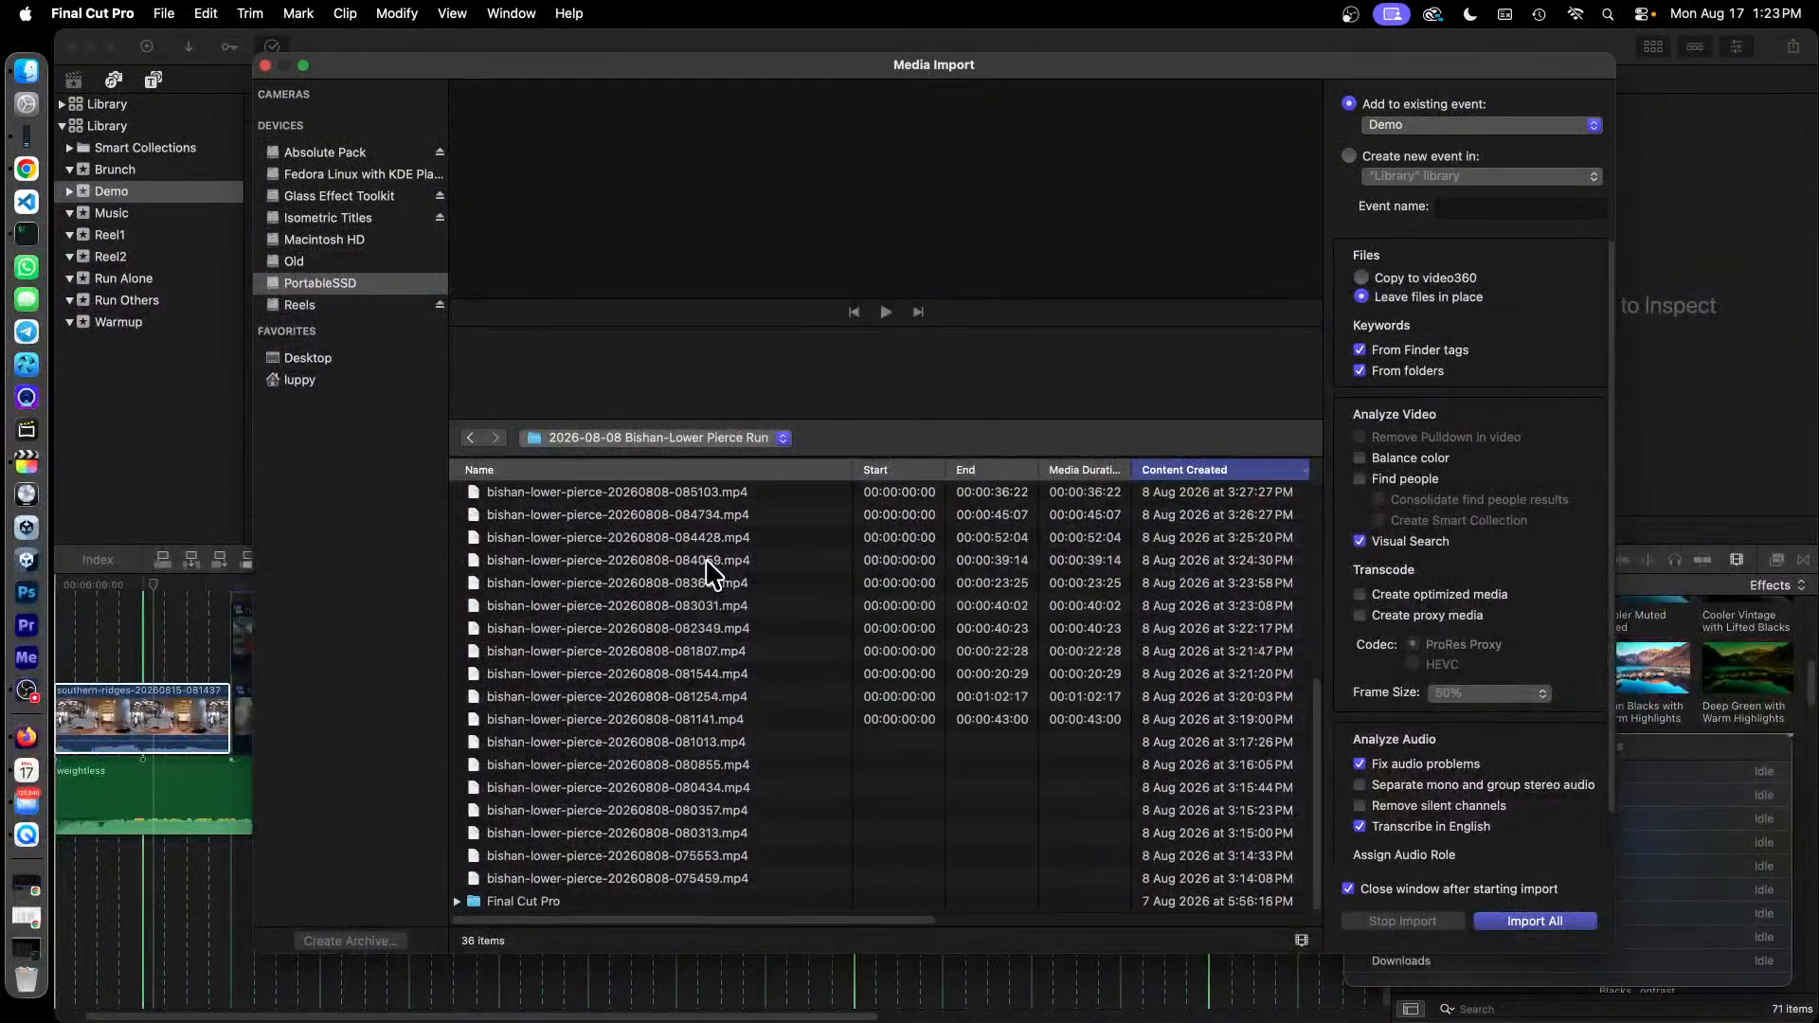
double_click(572, 903)
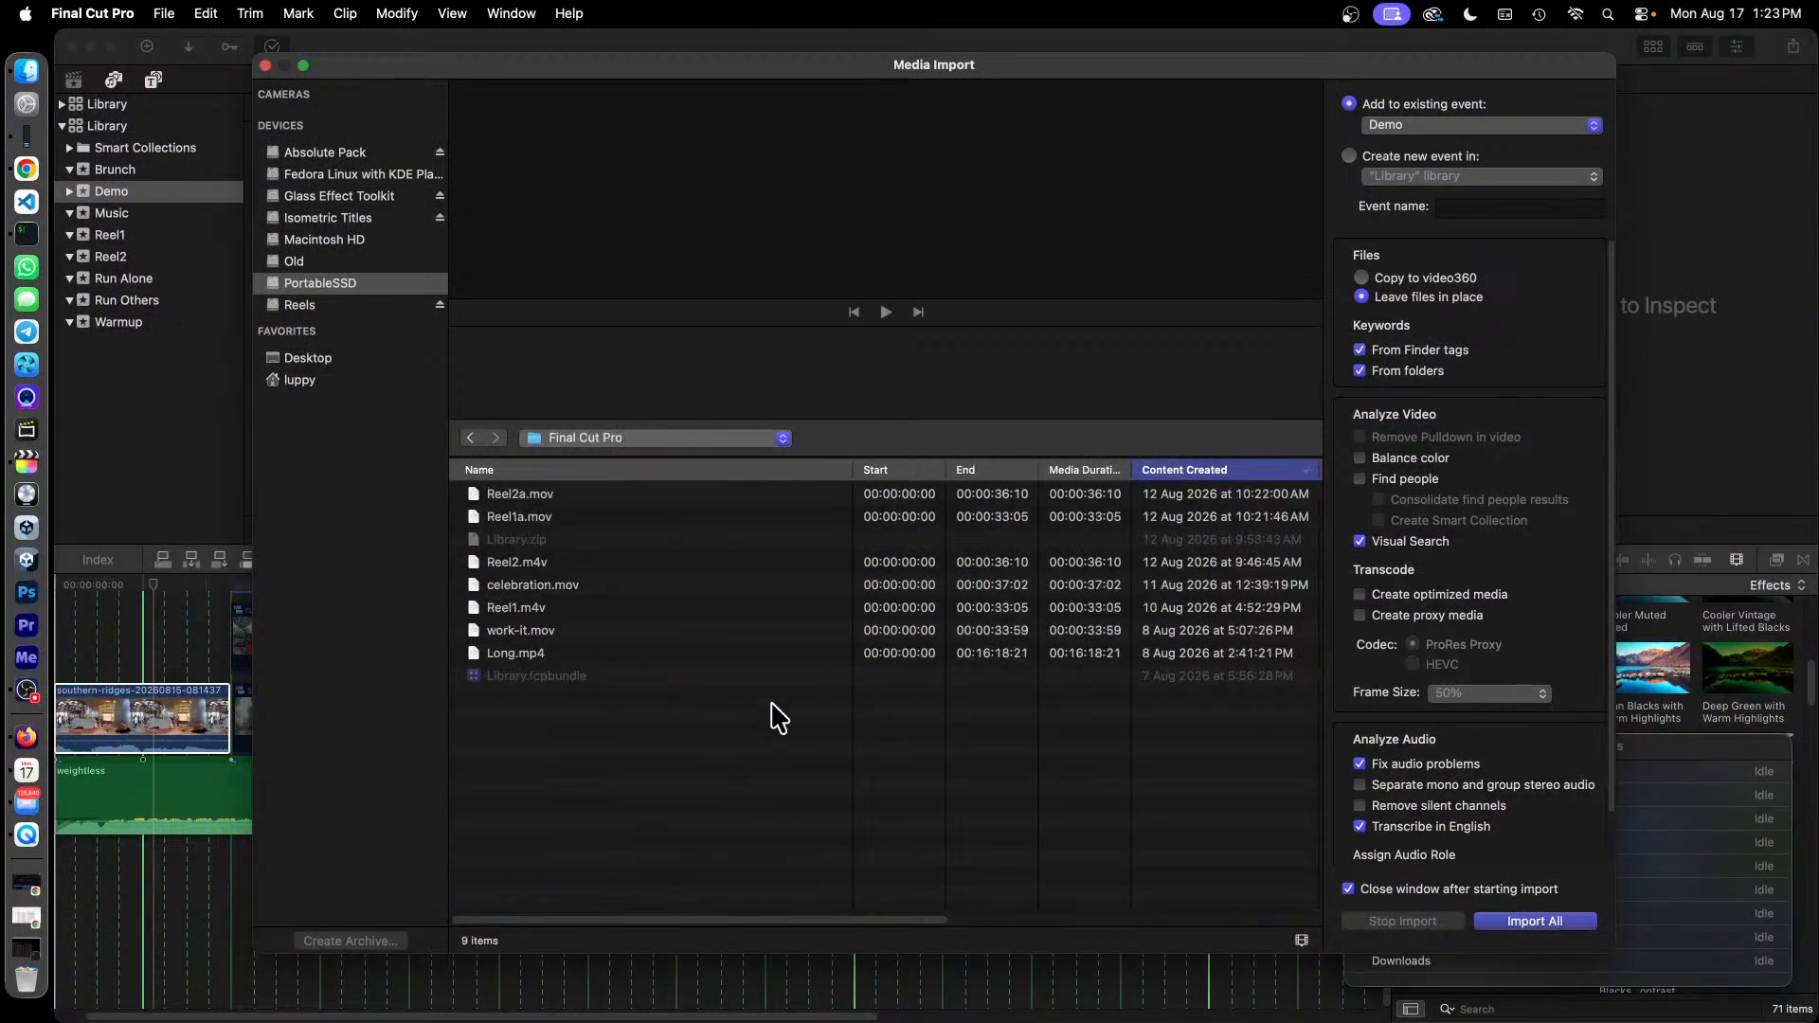
left_click(551, 610)
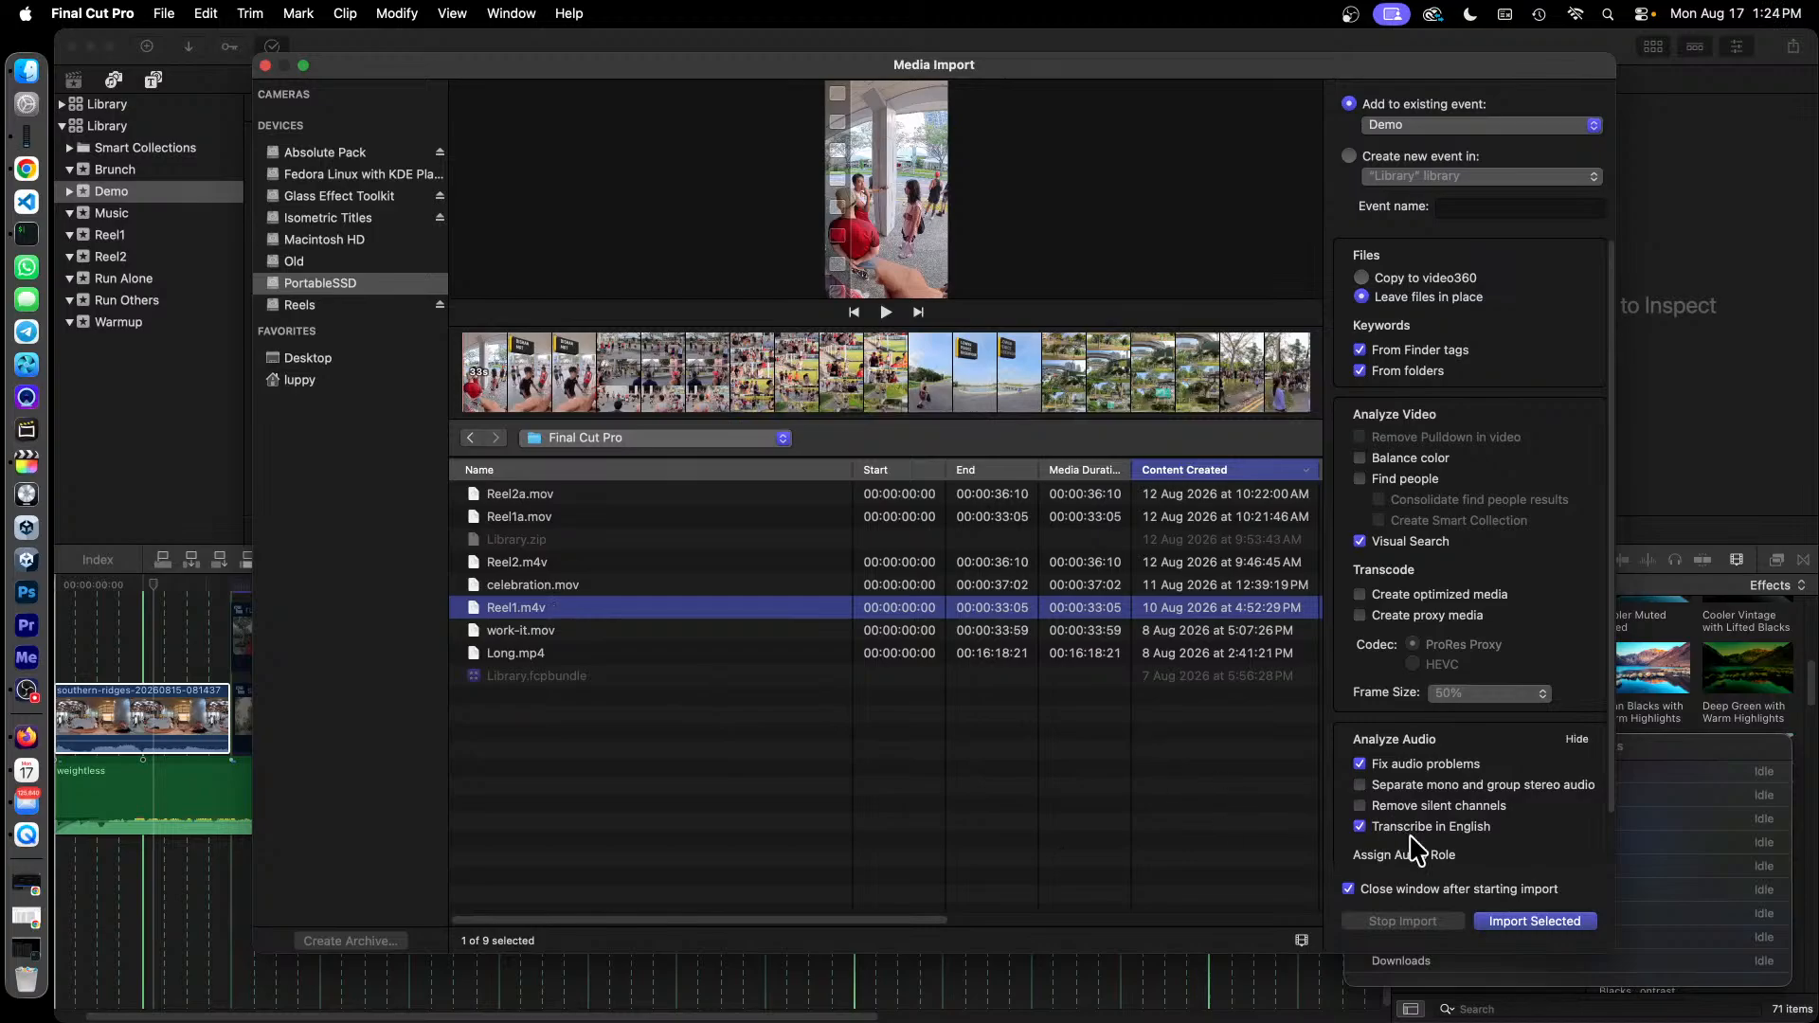
left_click(1519, 921)
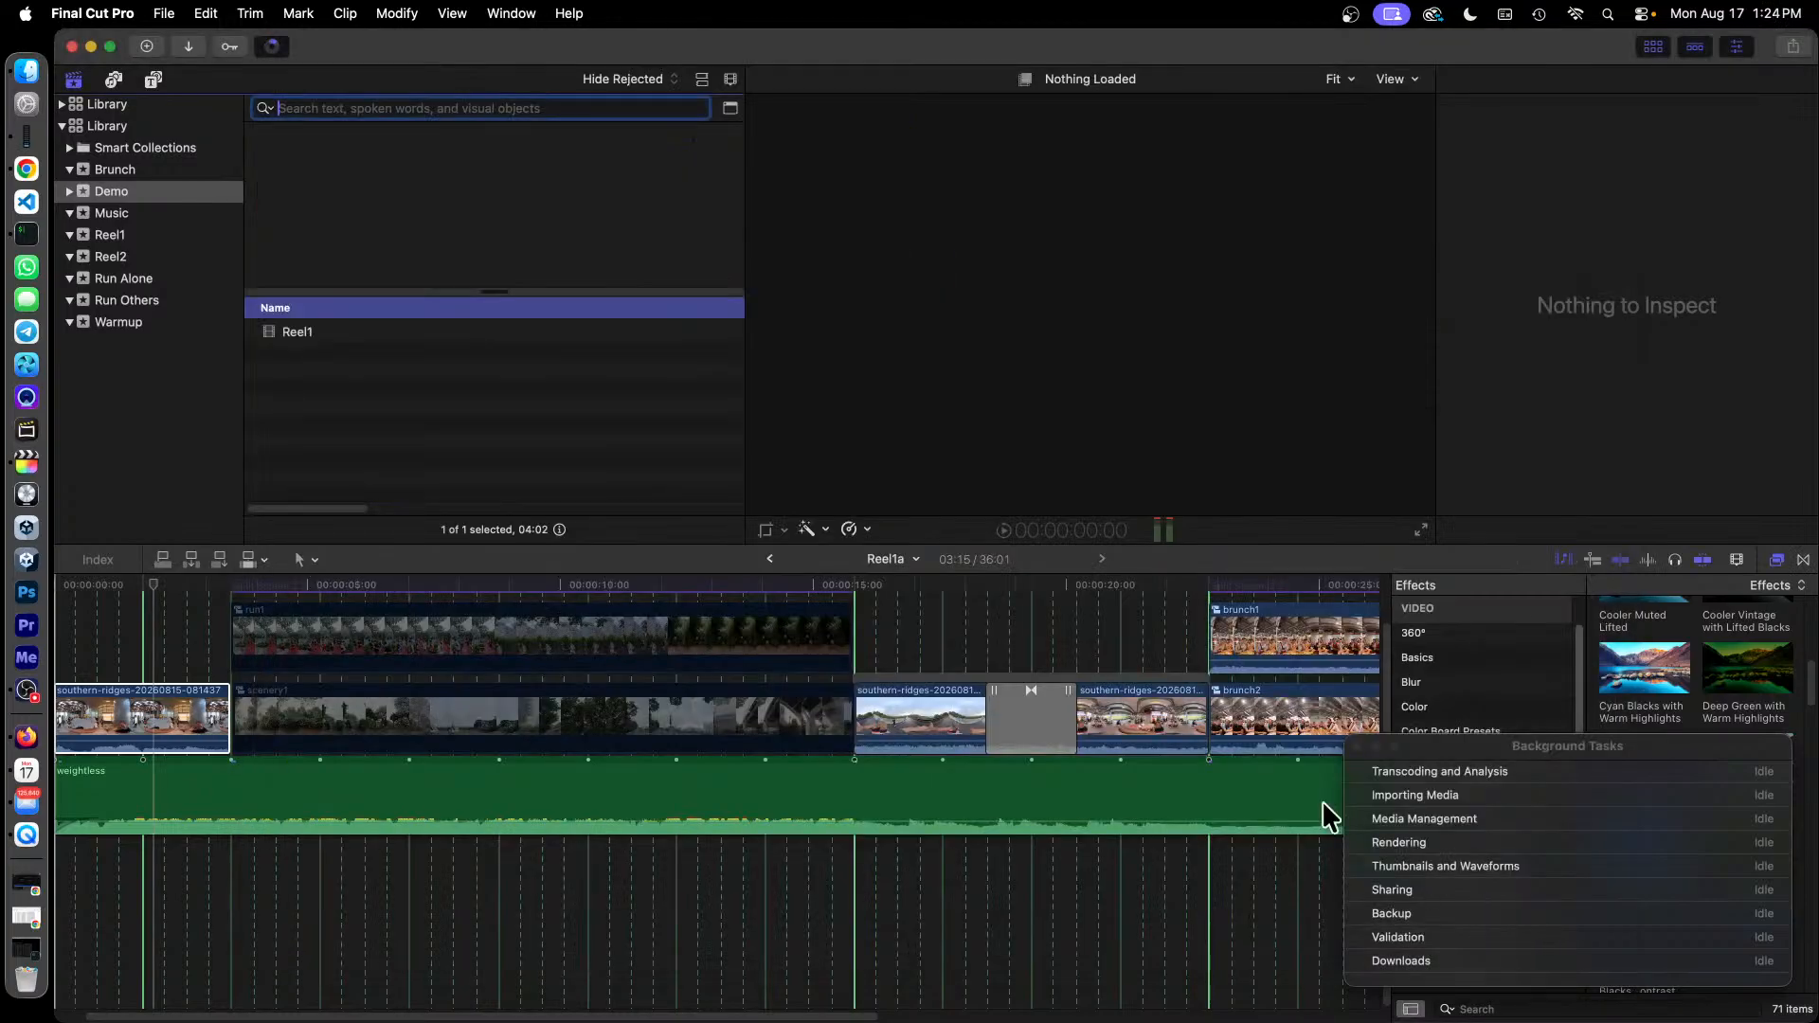
Create a new project named Demo in the Demo event from the imported Reel1 clip, keeping the vertical 2160x3840, 29.97p settings.
left_click(306, 335)
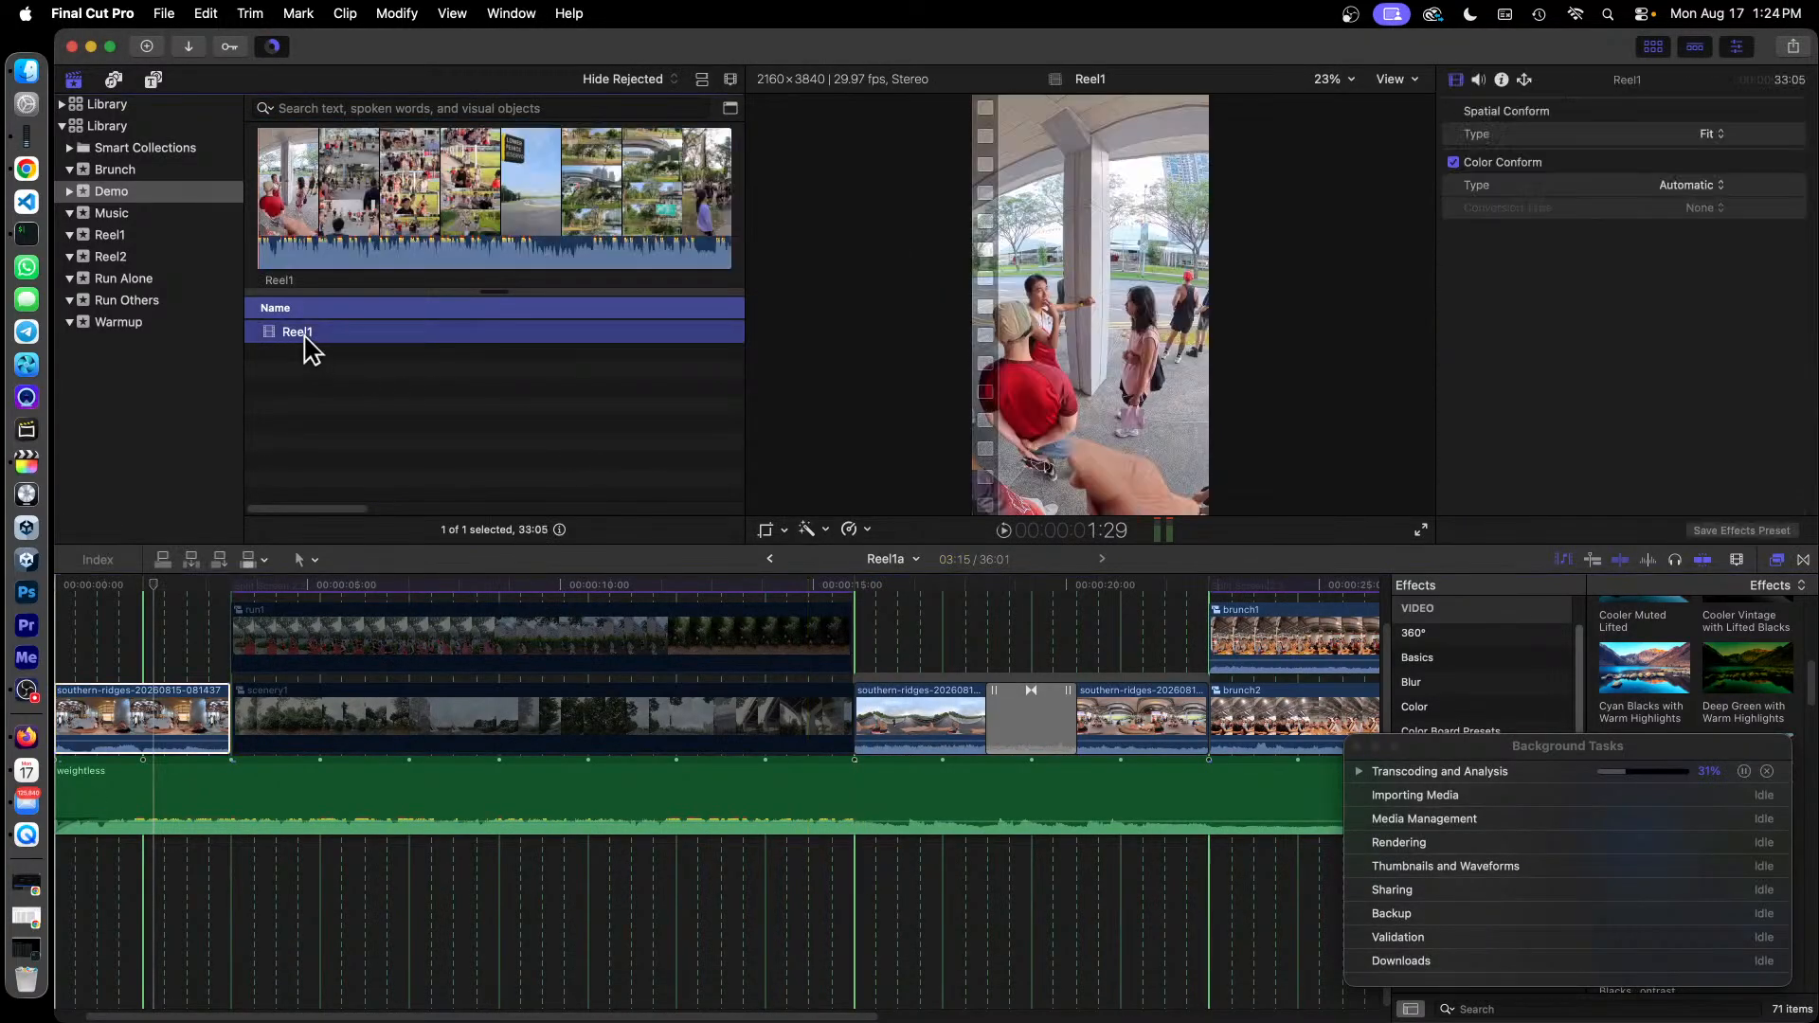
right_click(305, 346)
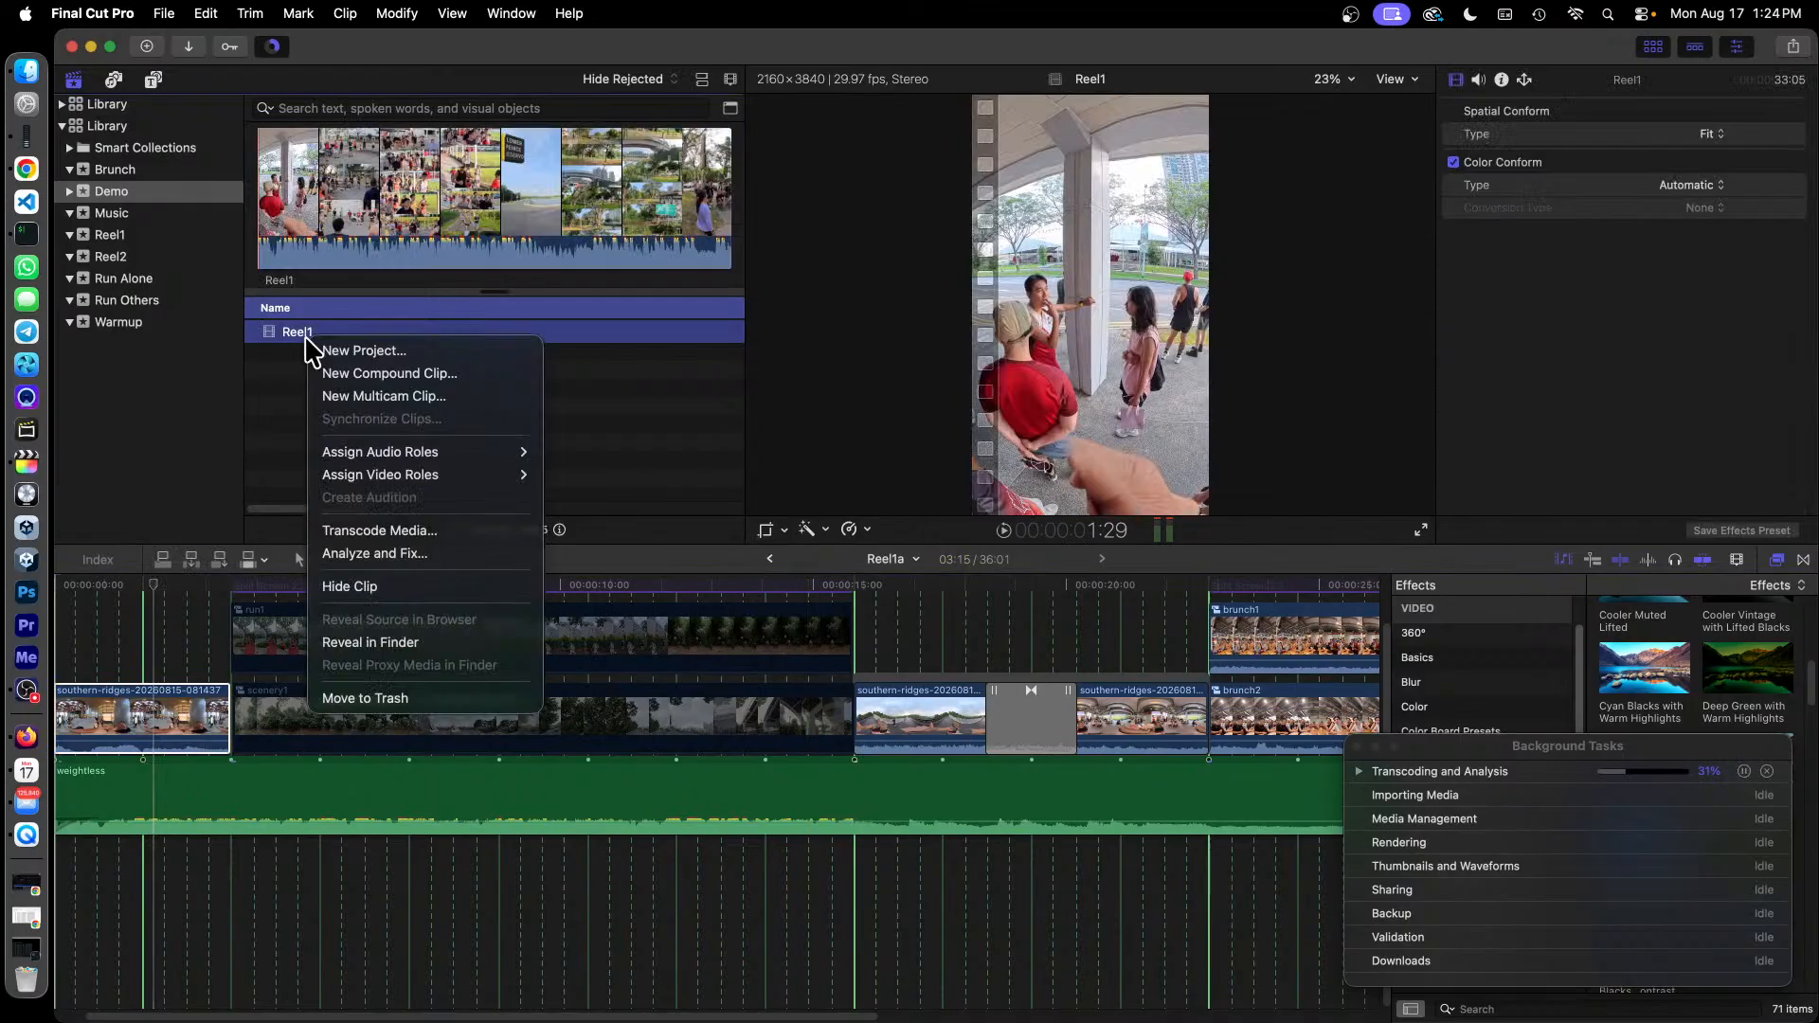
left_click(411, 352)
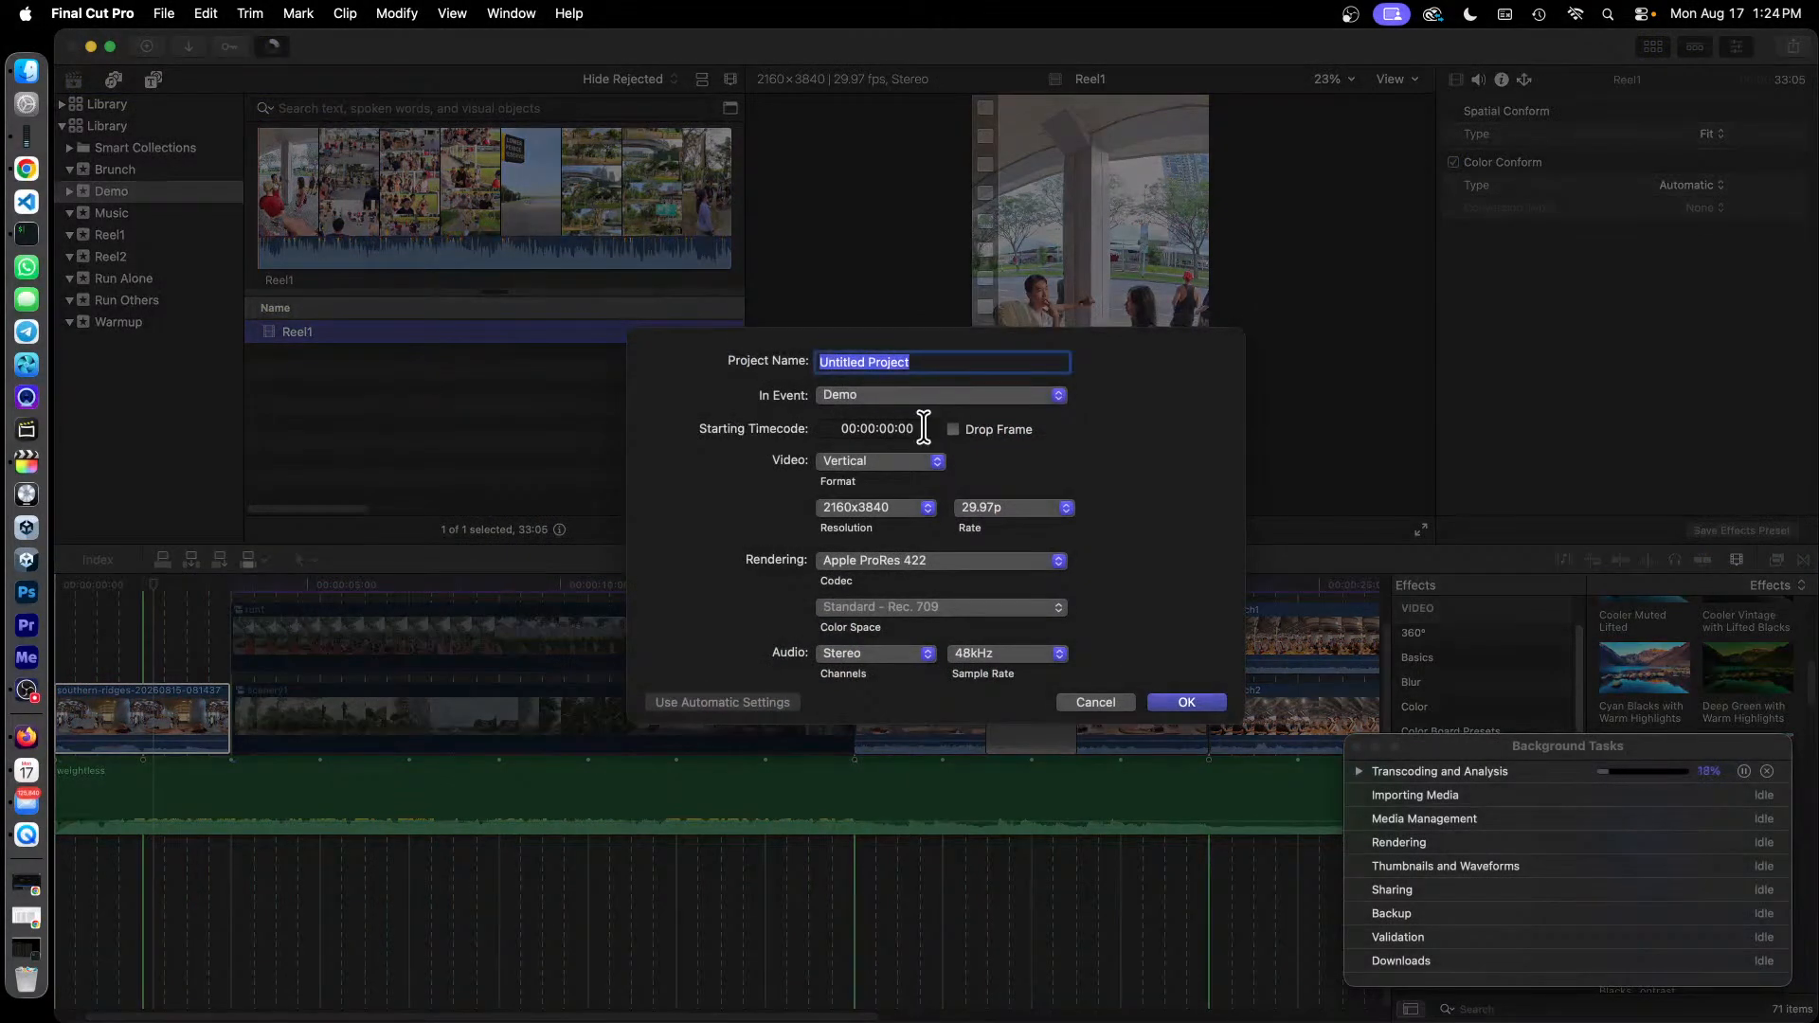
type("Demo")
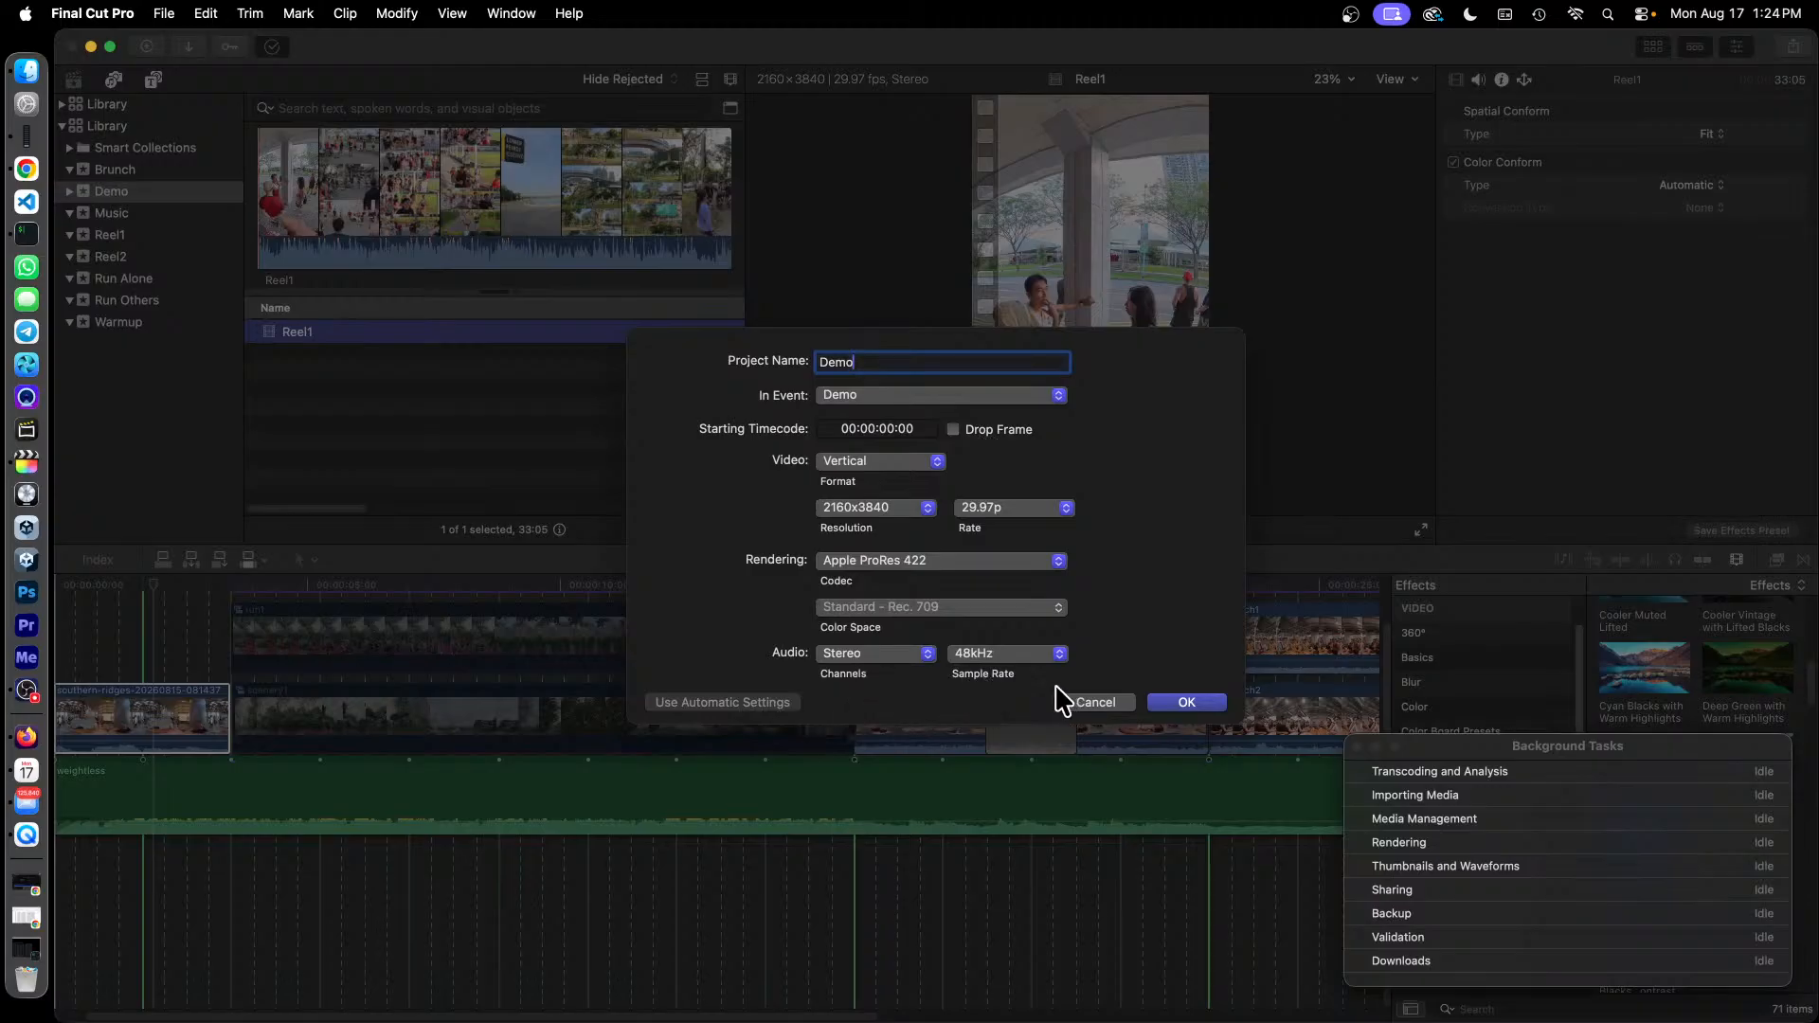
left_click(1192, 703)
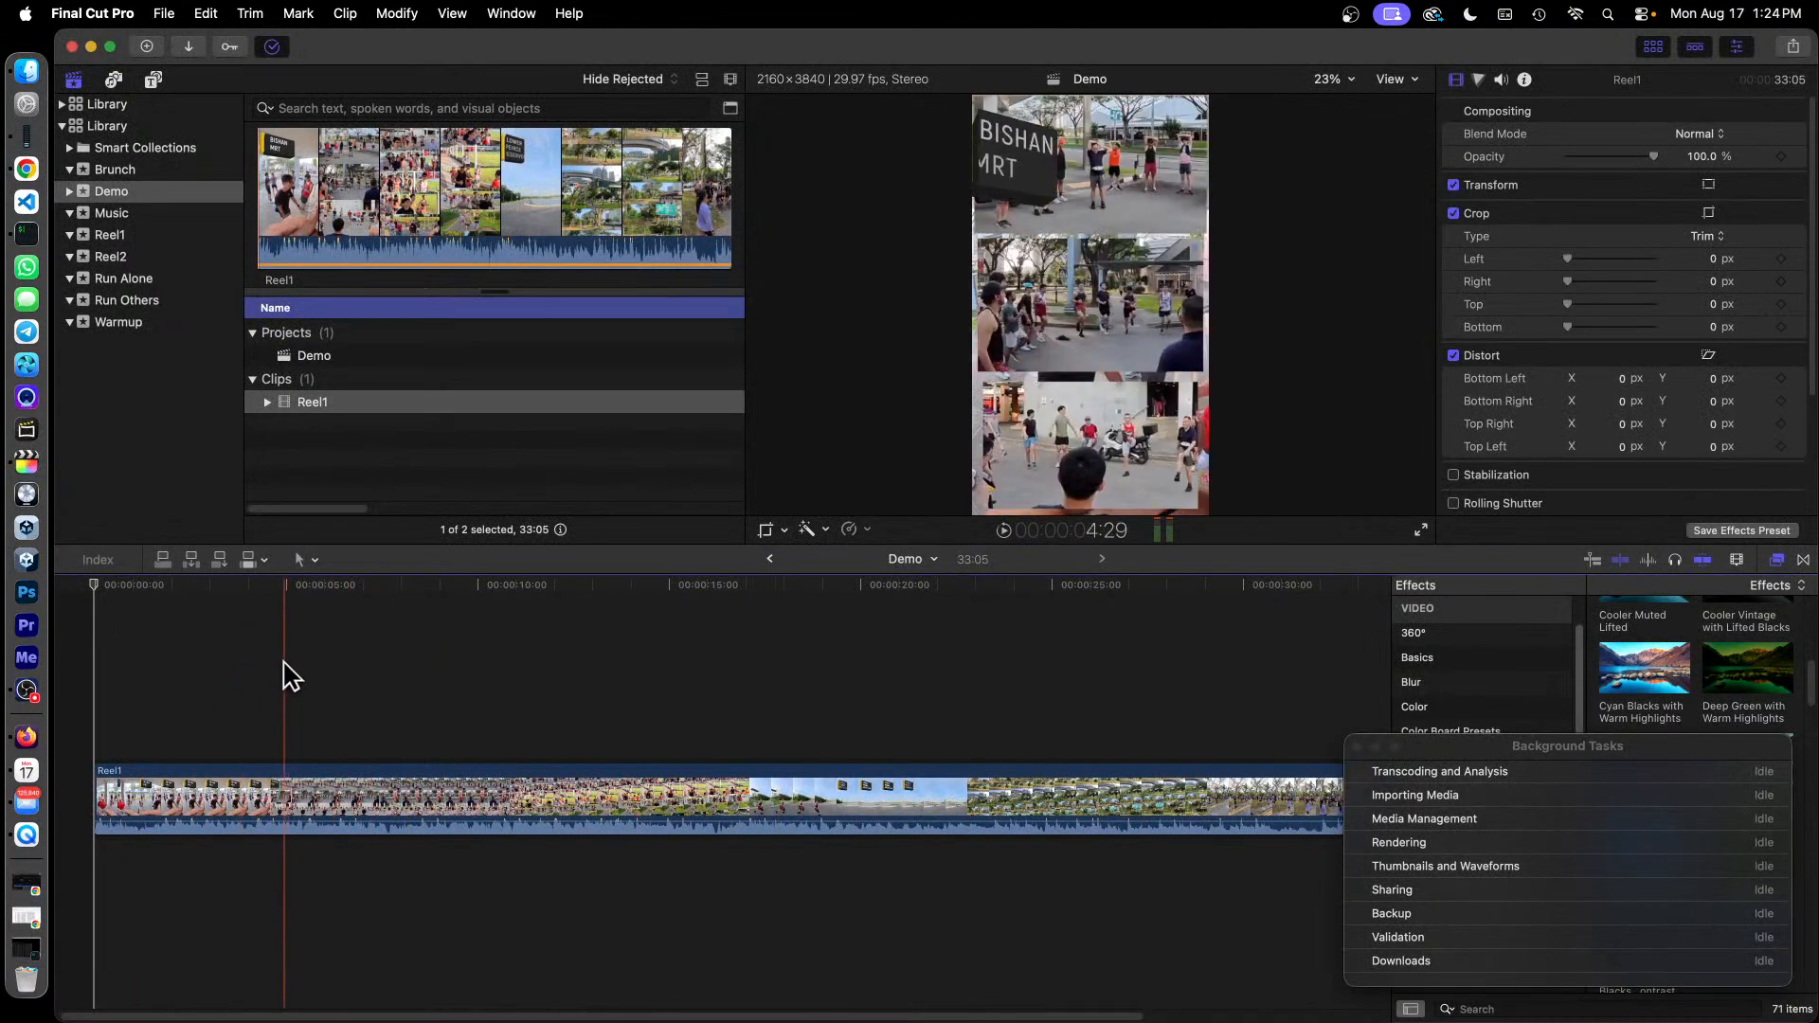
Replace the Reel1 clip in the Demo project's timeline with a gap.
left_click(243, 784)
right_click(244, 785)
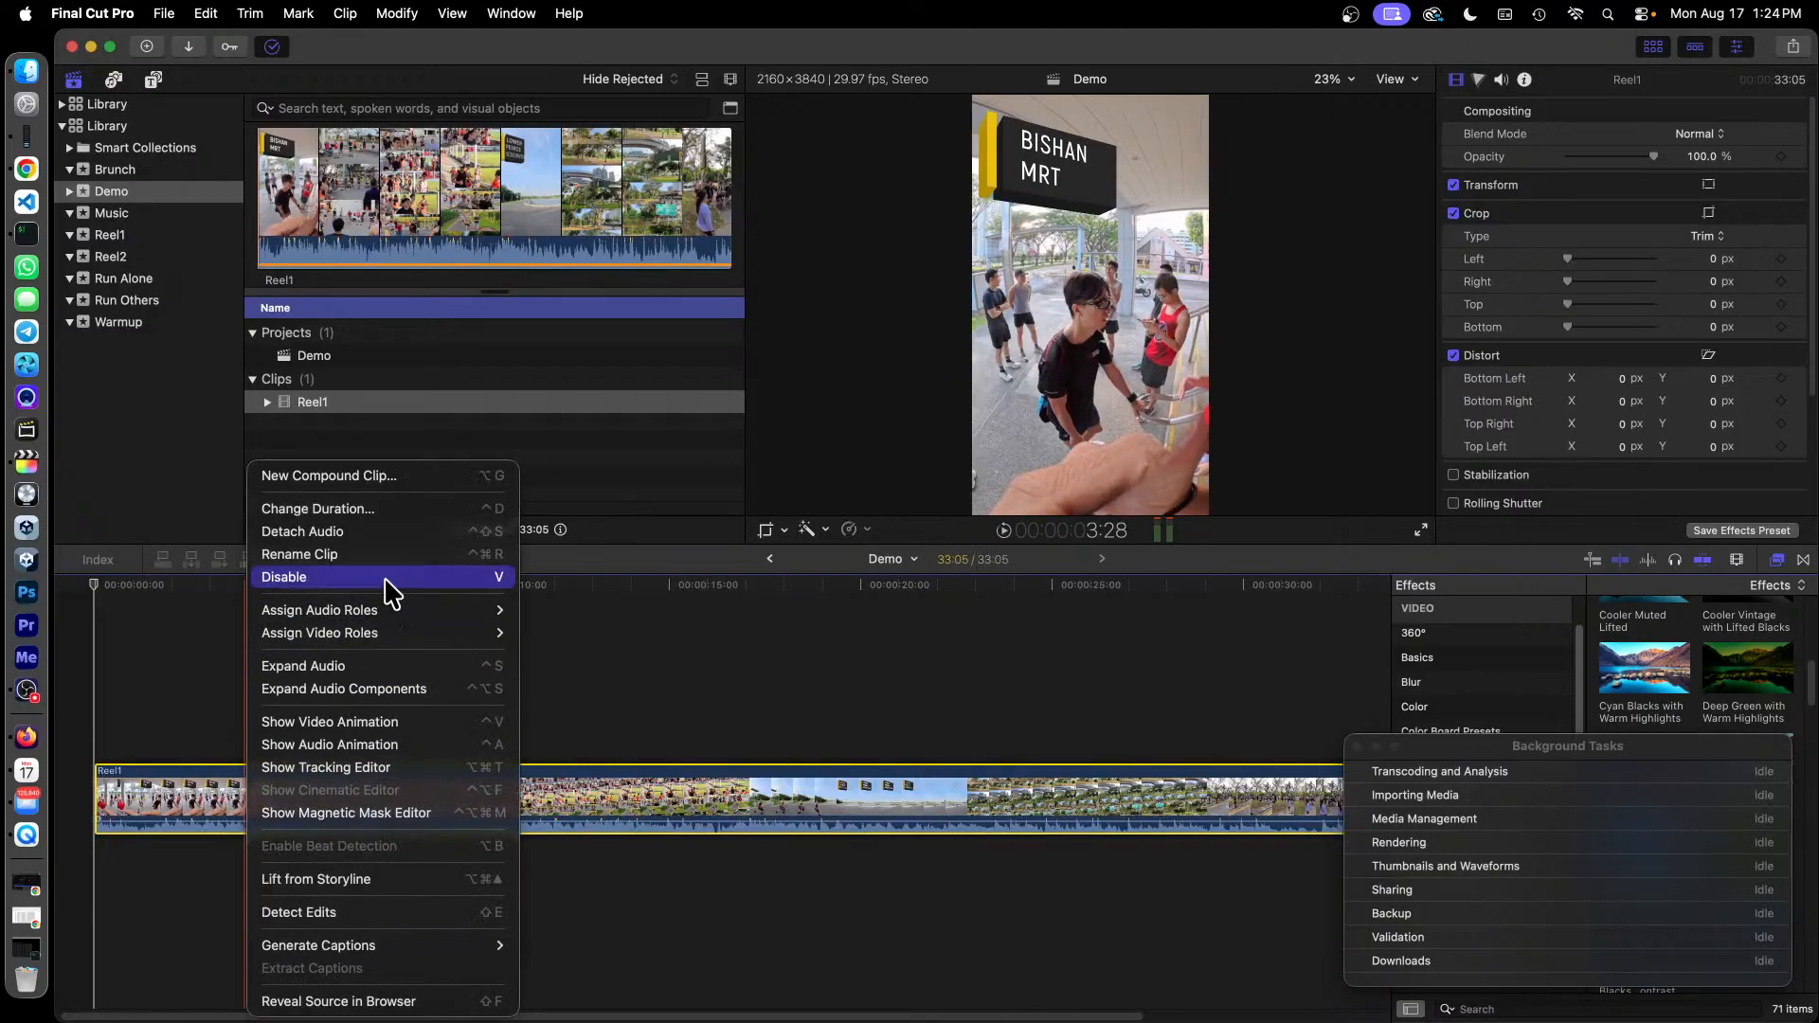
key("Escape")
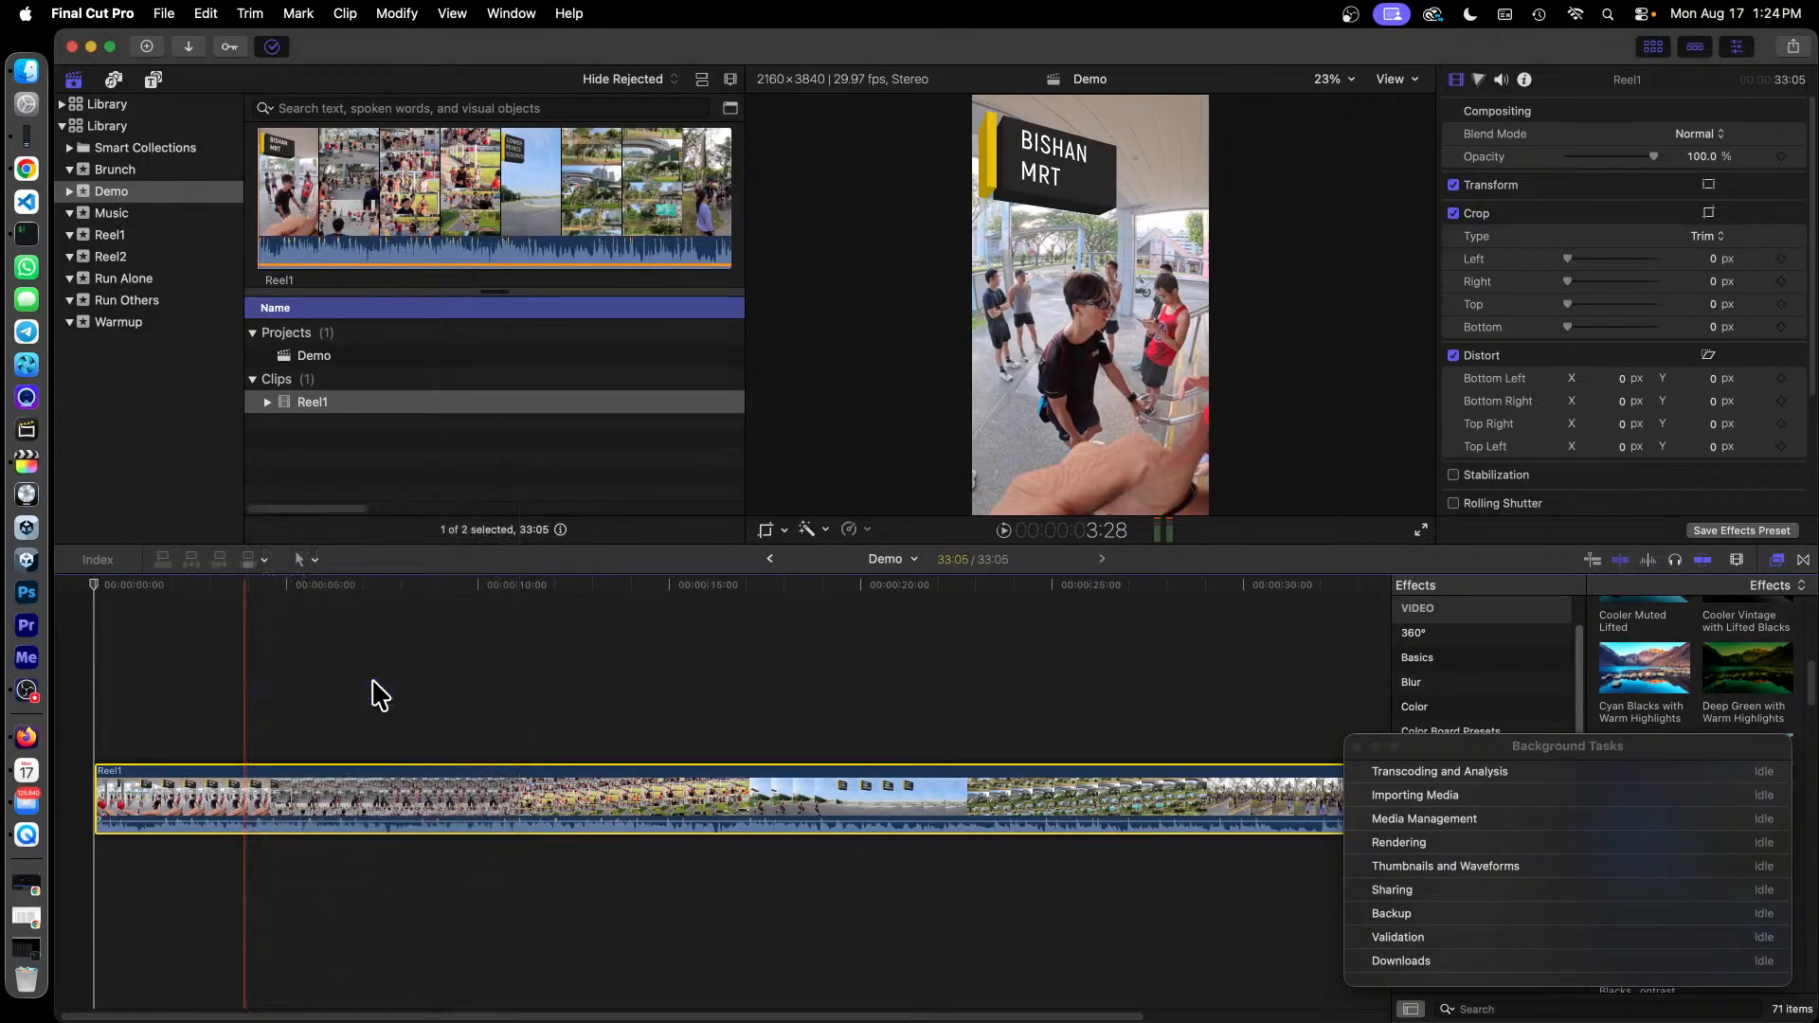
key("shift+Delete")
Remove the gap clip from the Demo timeline by changing its duration to 0.
right_click(305, 791)
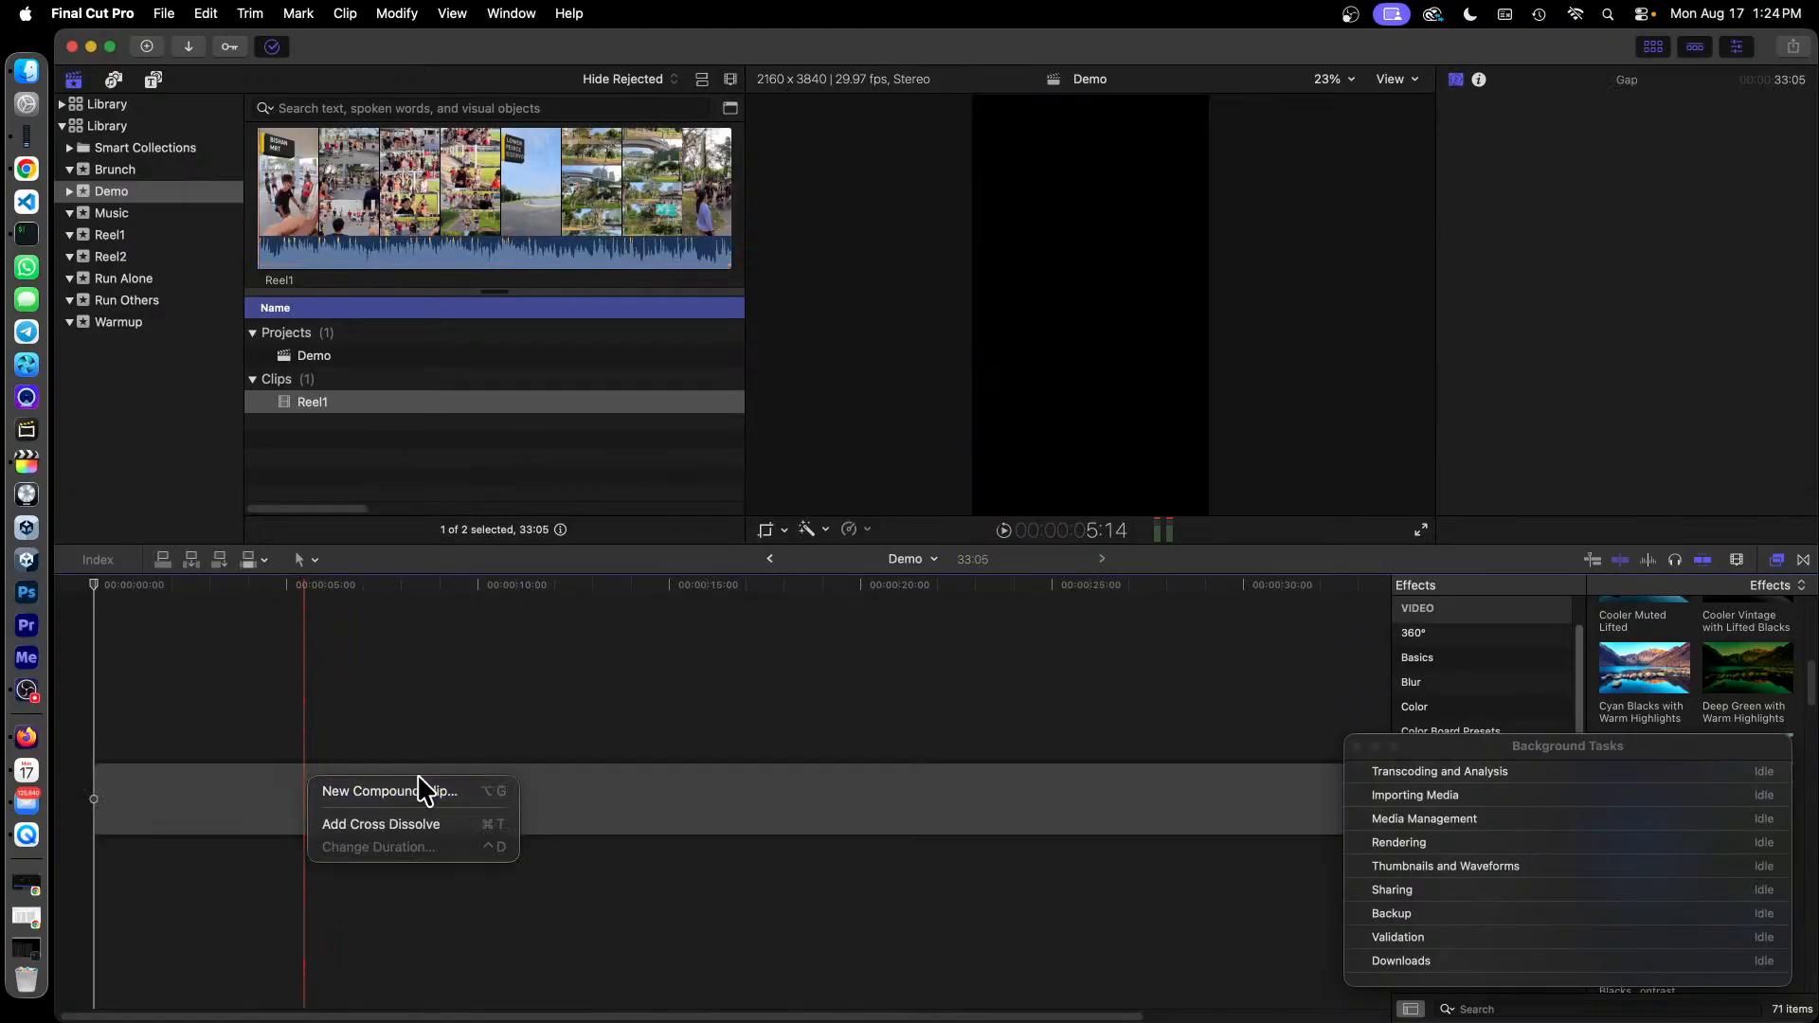
left_click(238, 803)
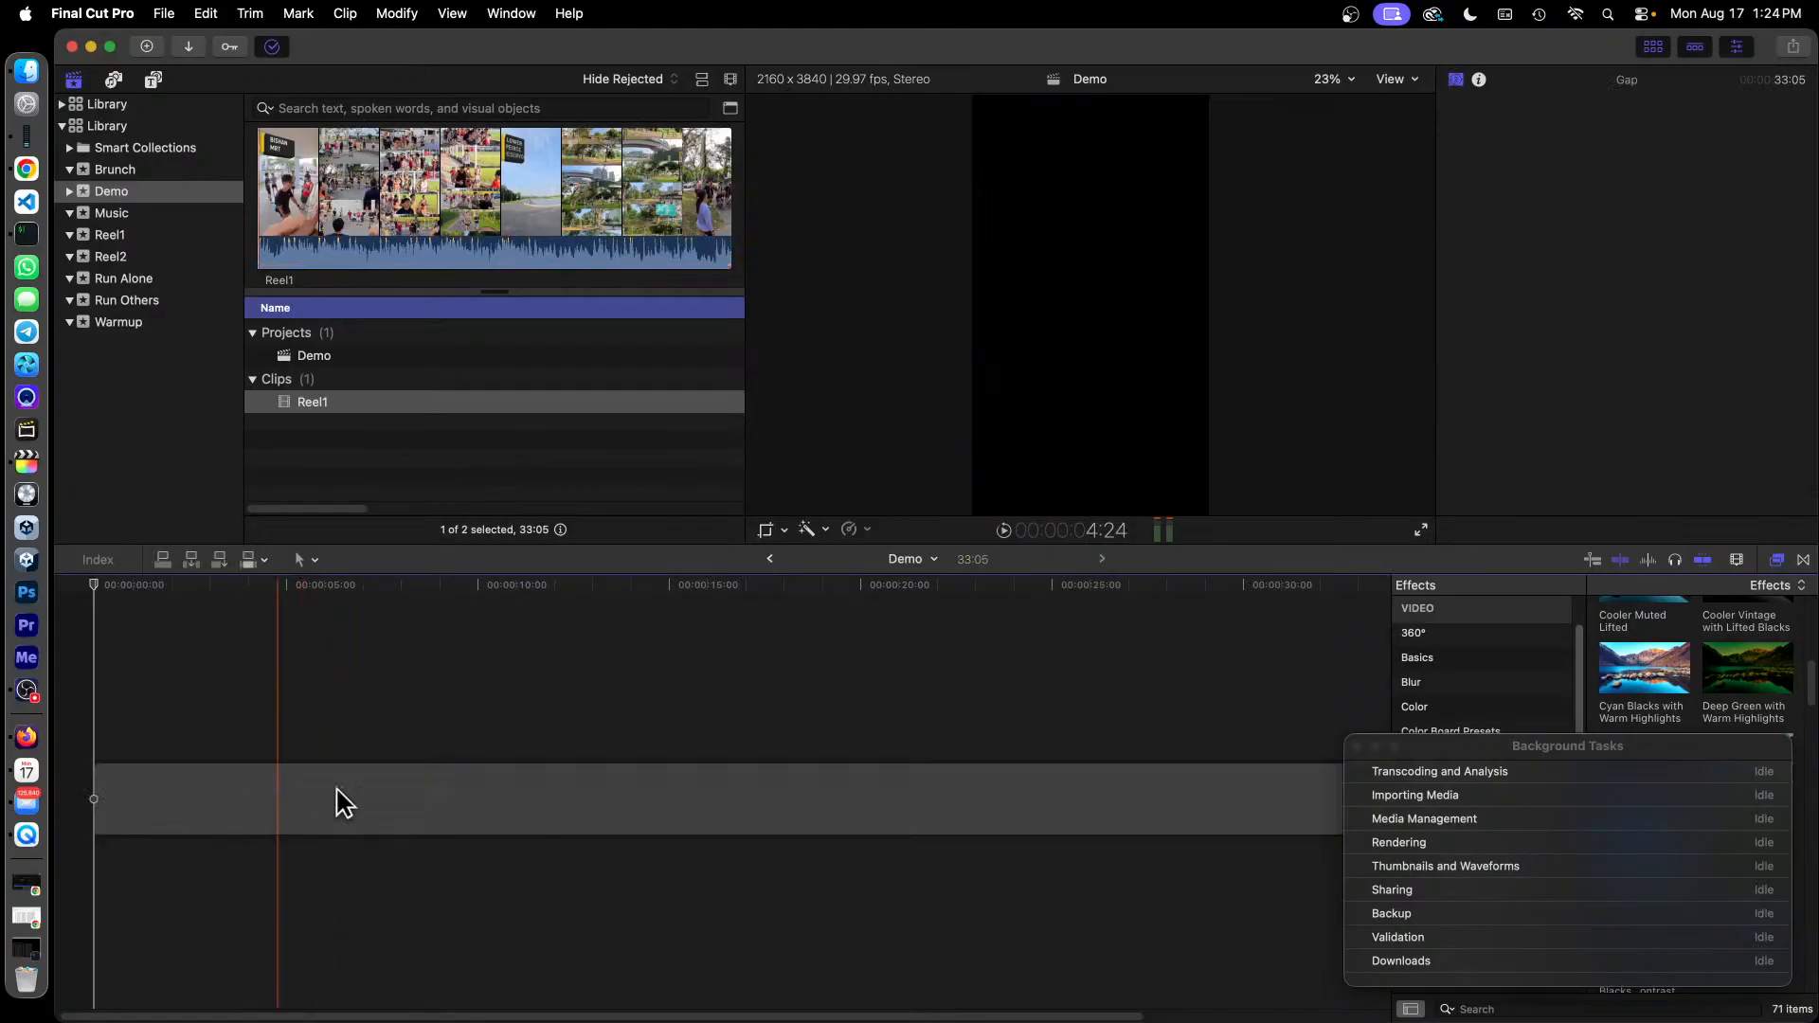
left_click(382, 796)
right_click(382, 794)
left_click(449, 855)
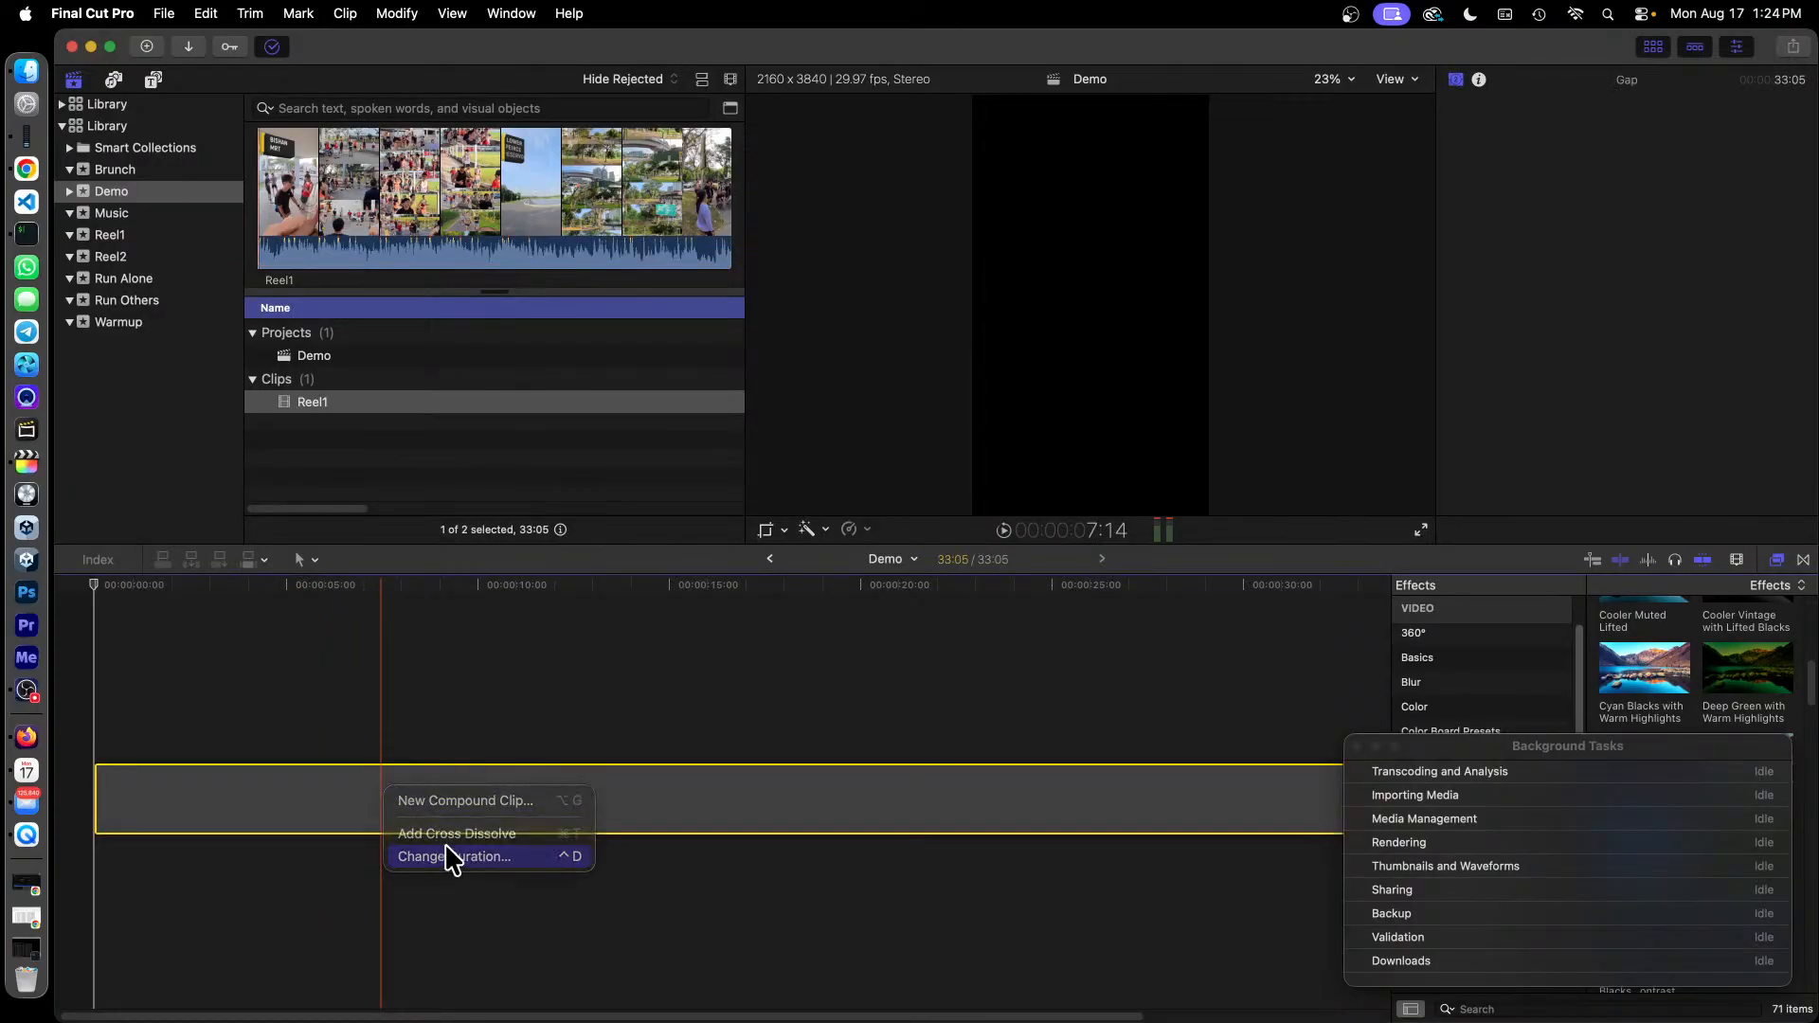
type("0")
key("Return")
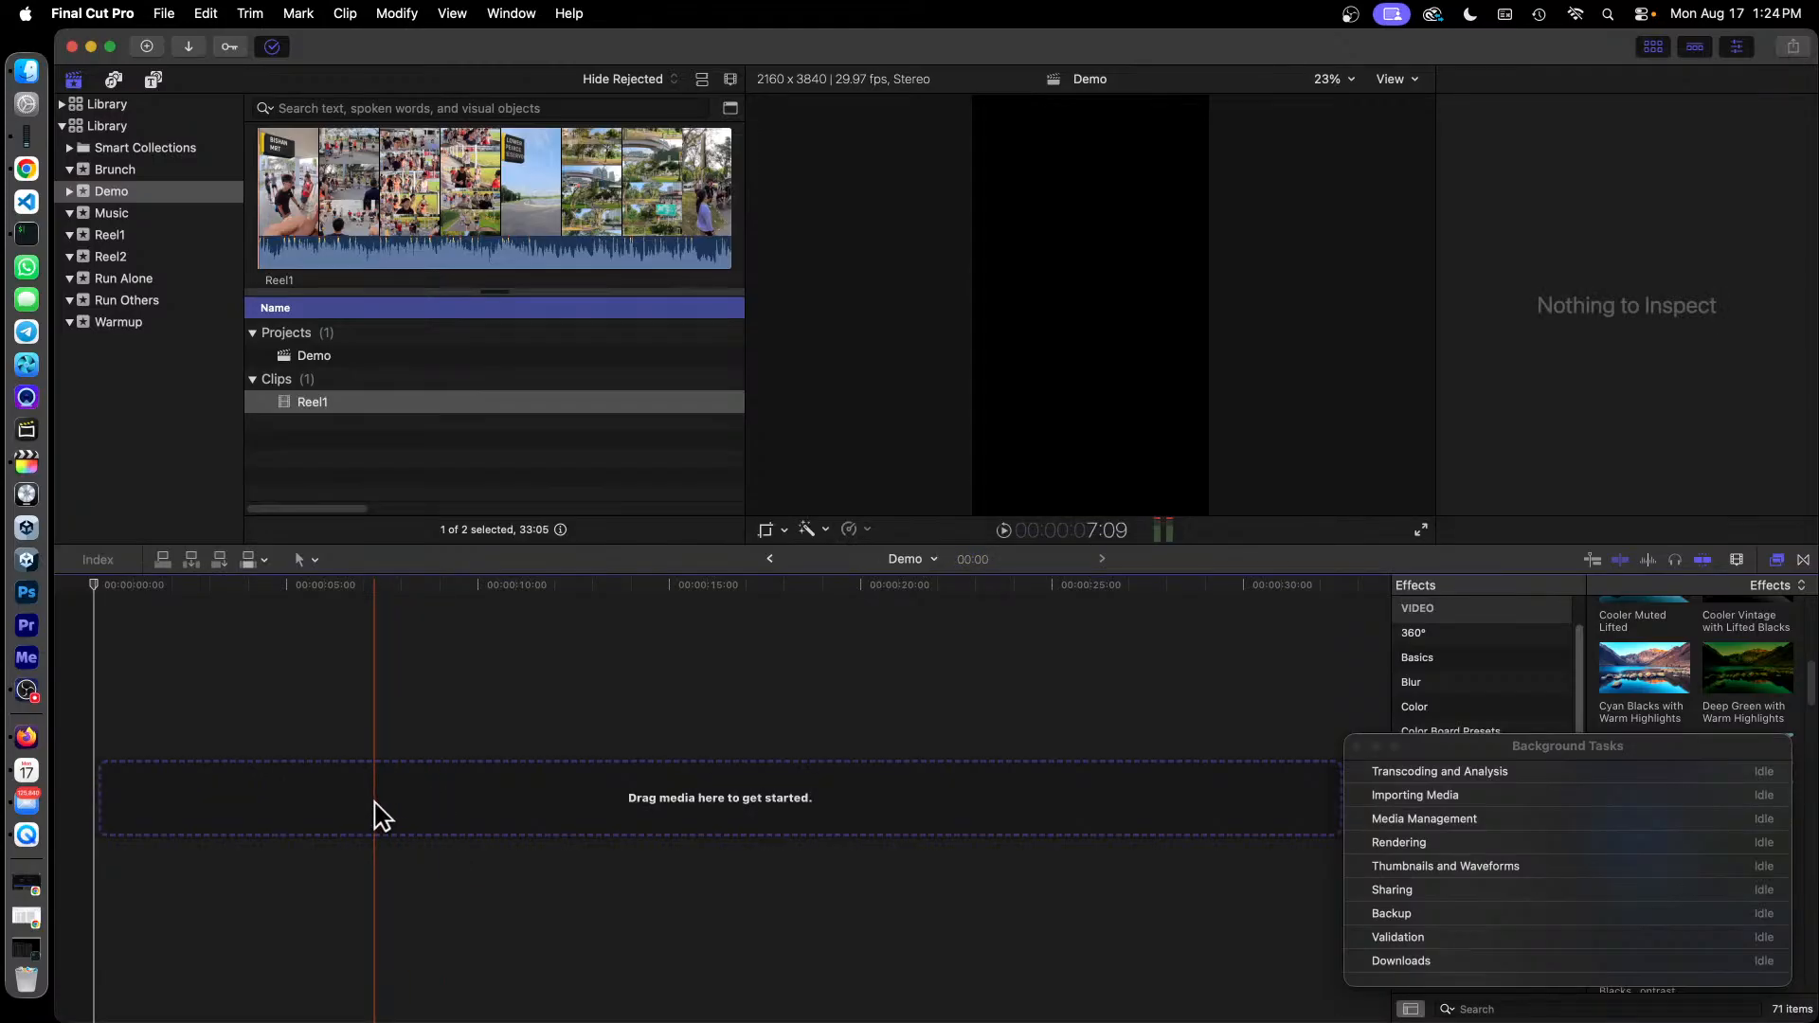
Move the Reel1 clip in the Demo event to the trash and accept the removal of its media.
right_click(319, 414)
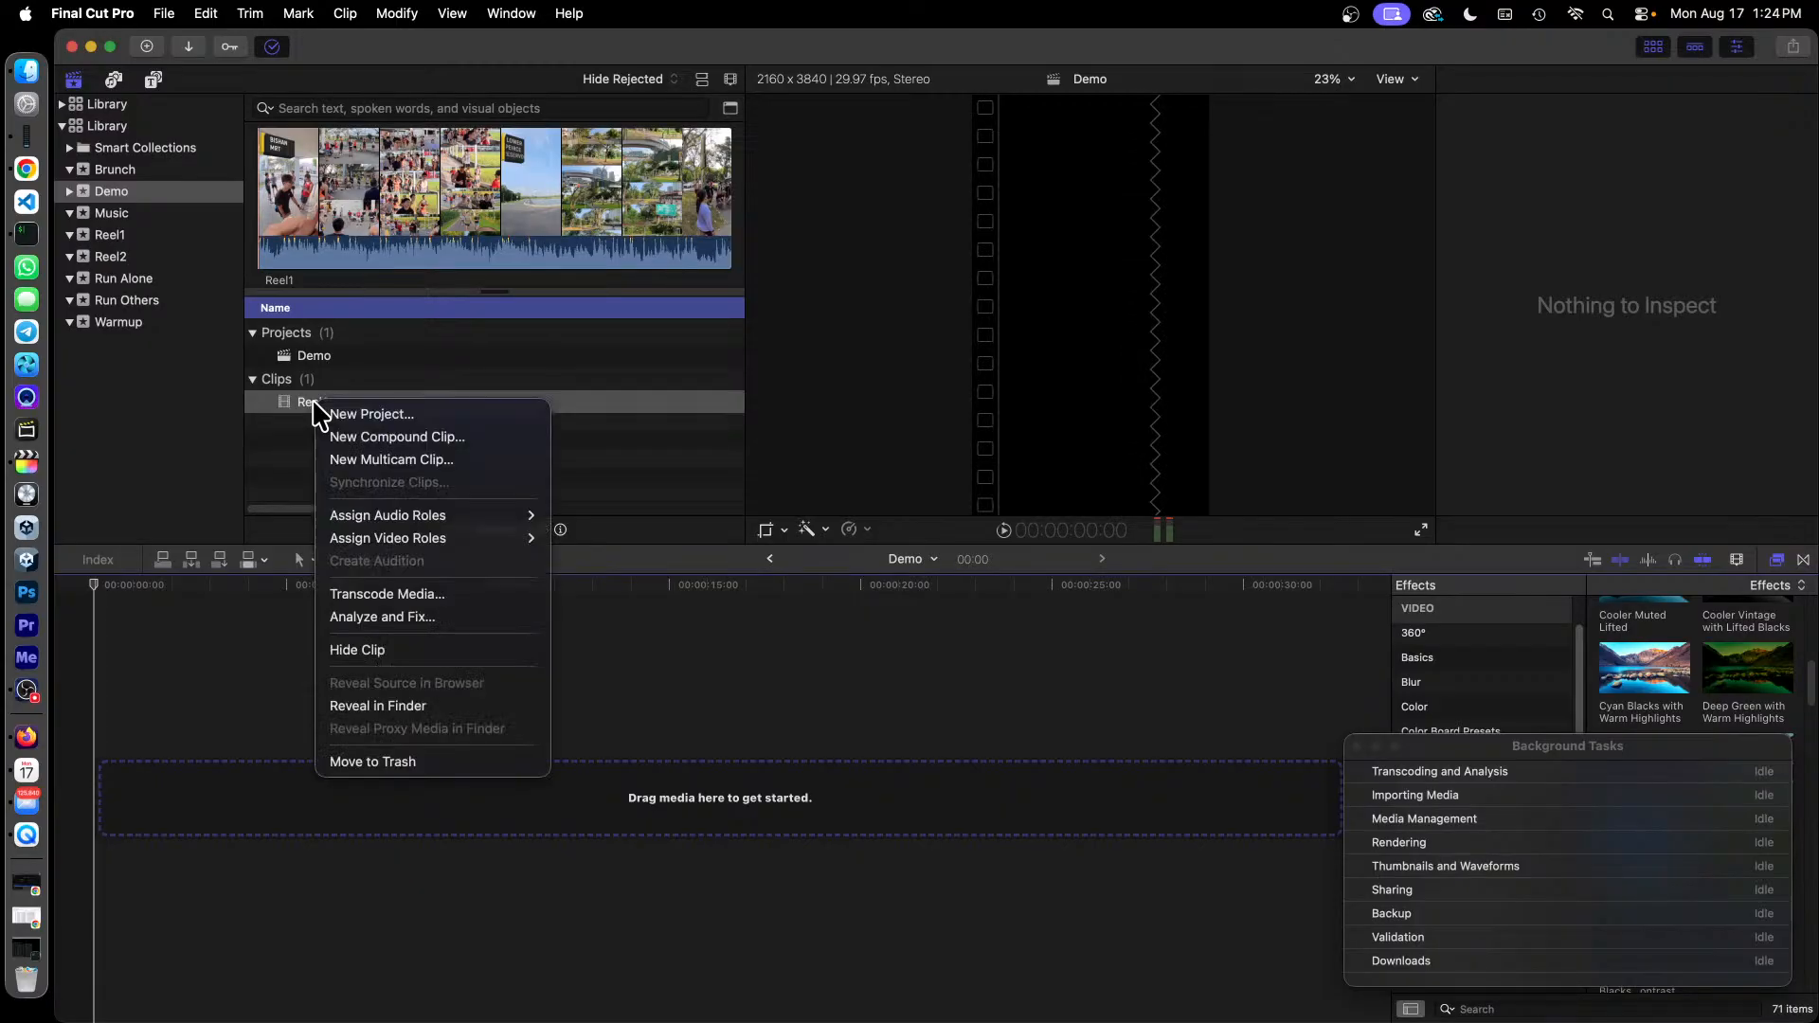
left_click(426, 761)
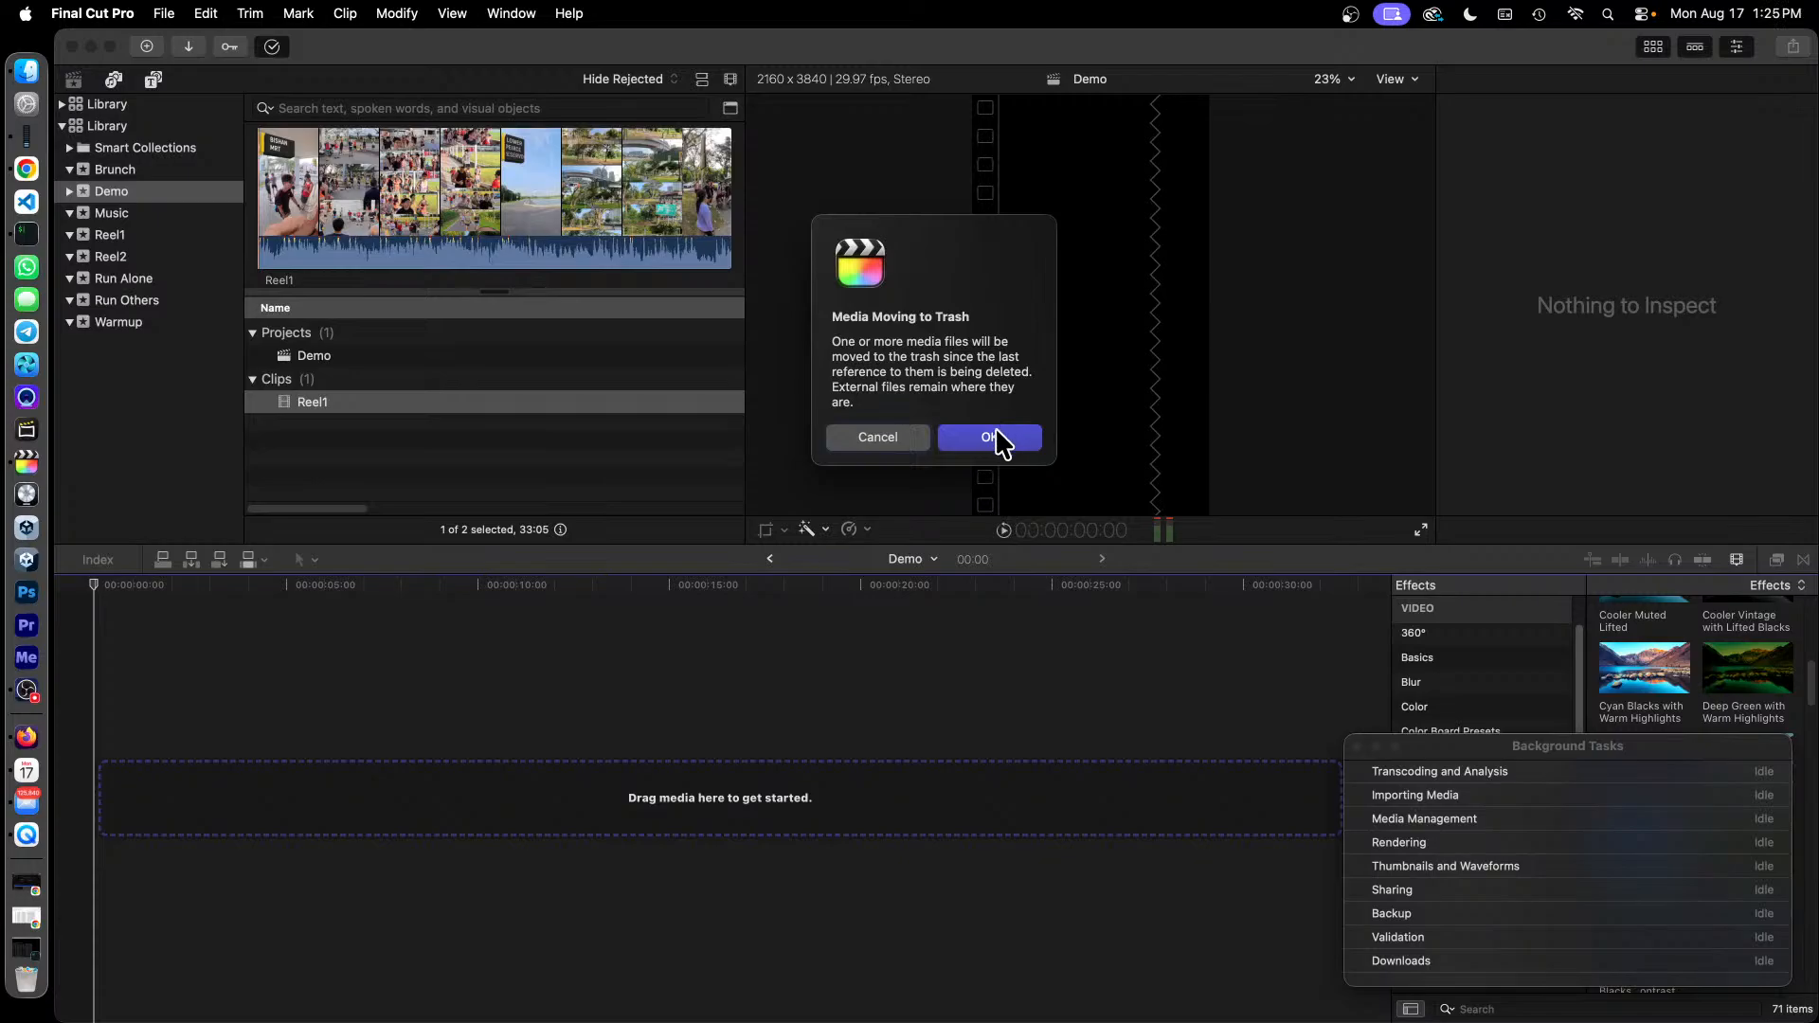
left_click(993, 441)
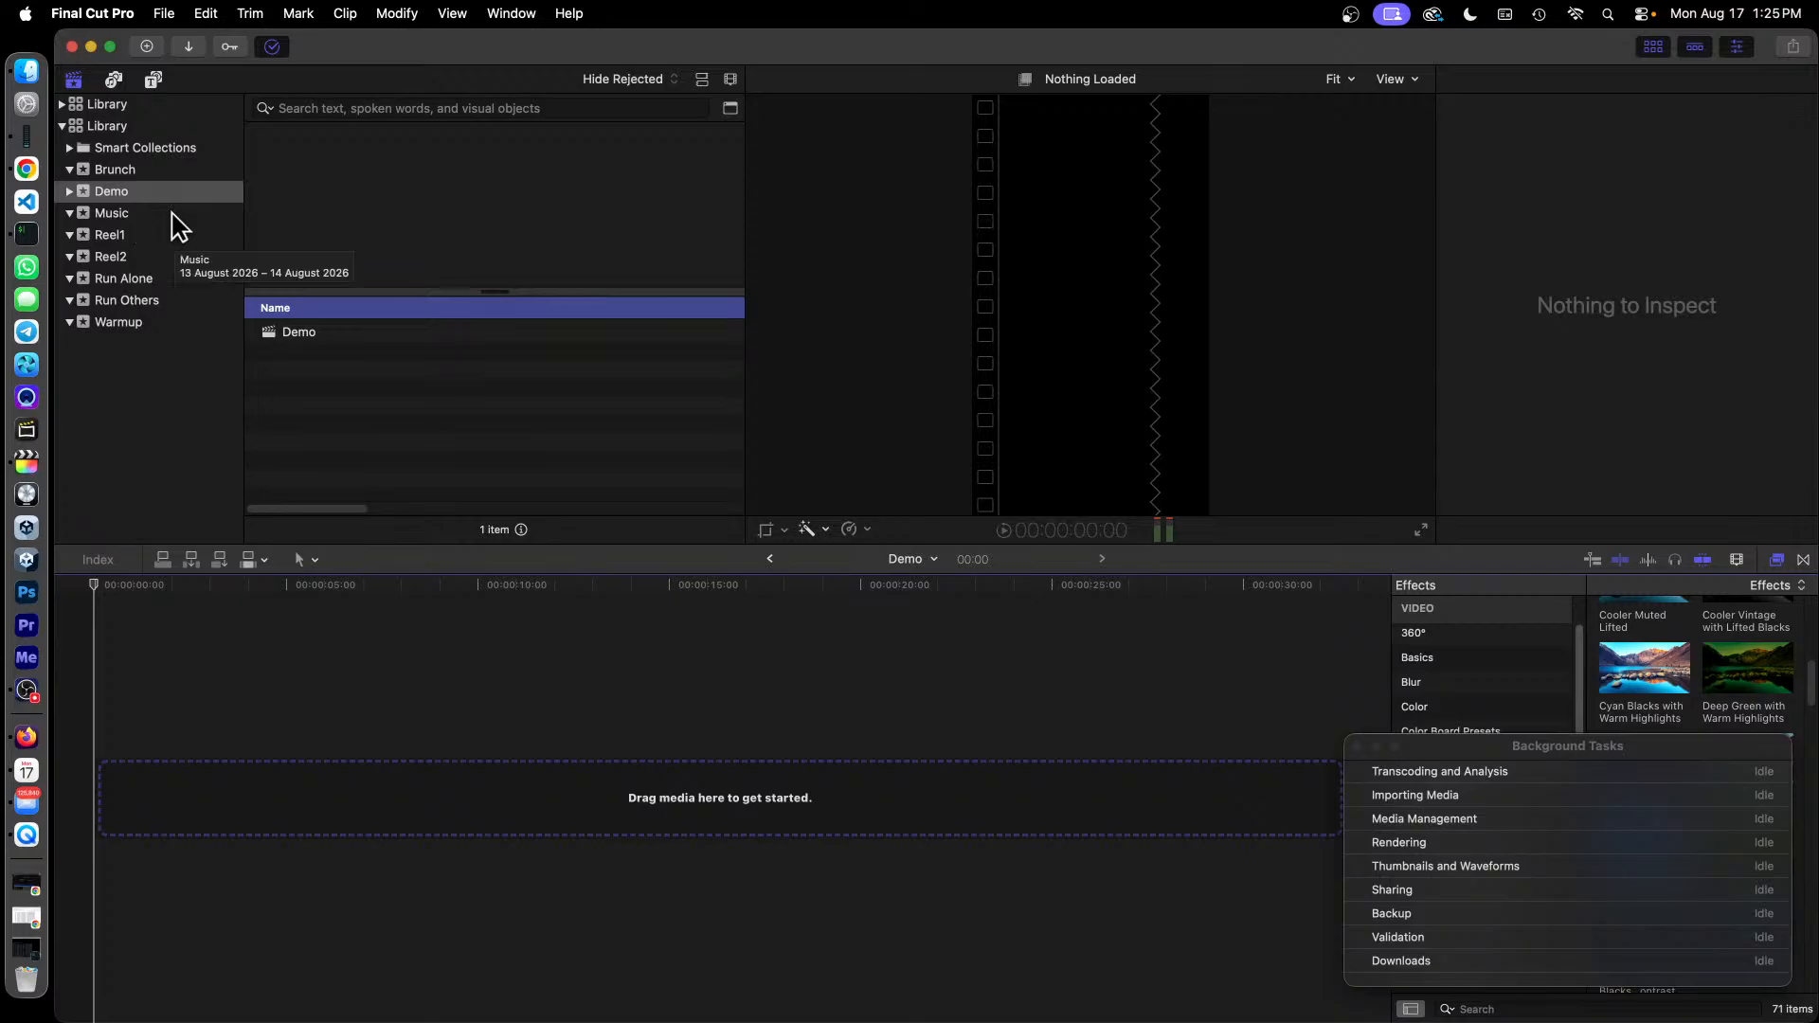
Open the Reel1 event to view its projects and clips.
left_click(117, 236)
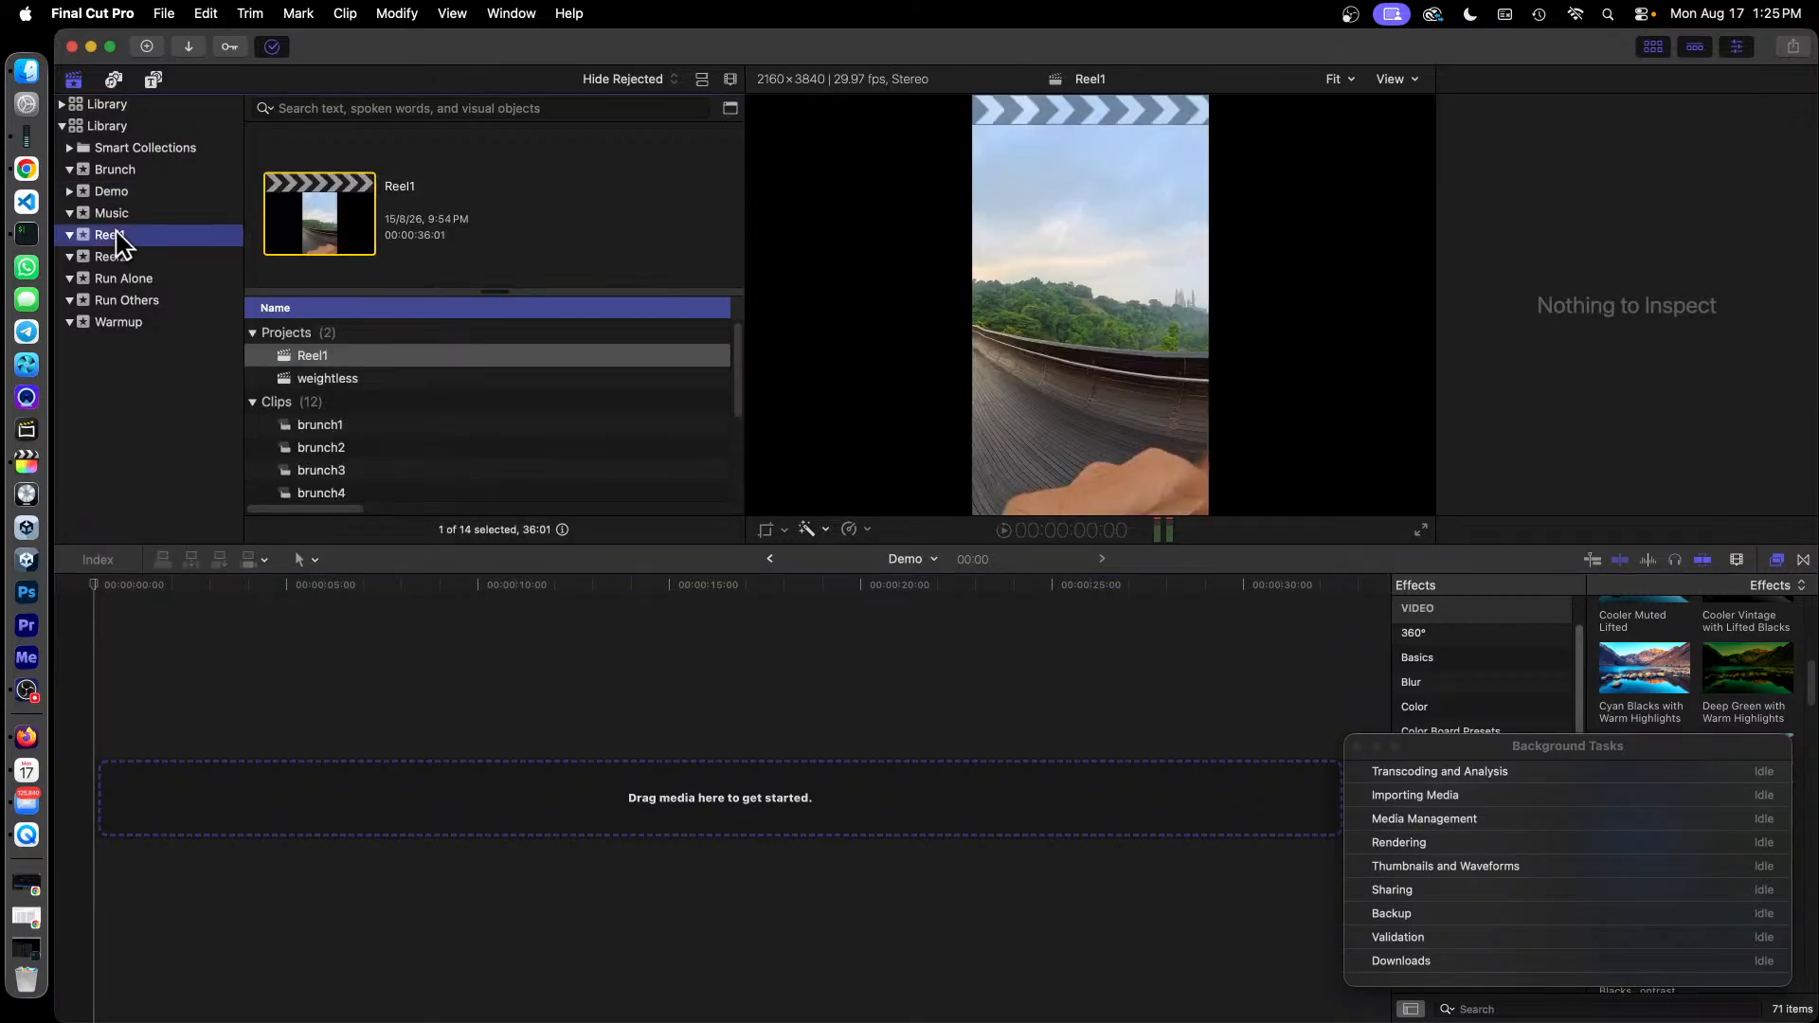
Add the weightless audio clip from the Reel1 event to the start of the Demo timeline.
scroll(556, 447, "down", 5)
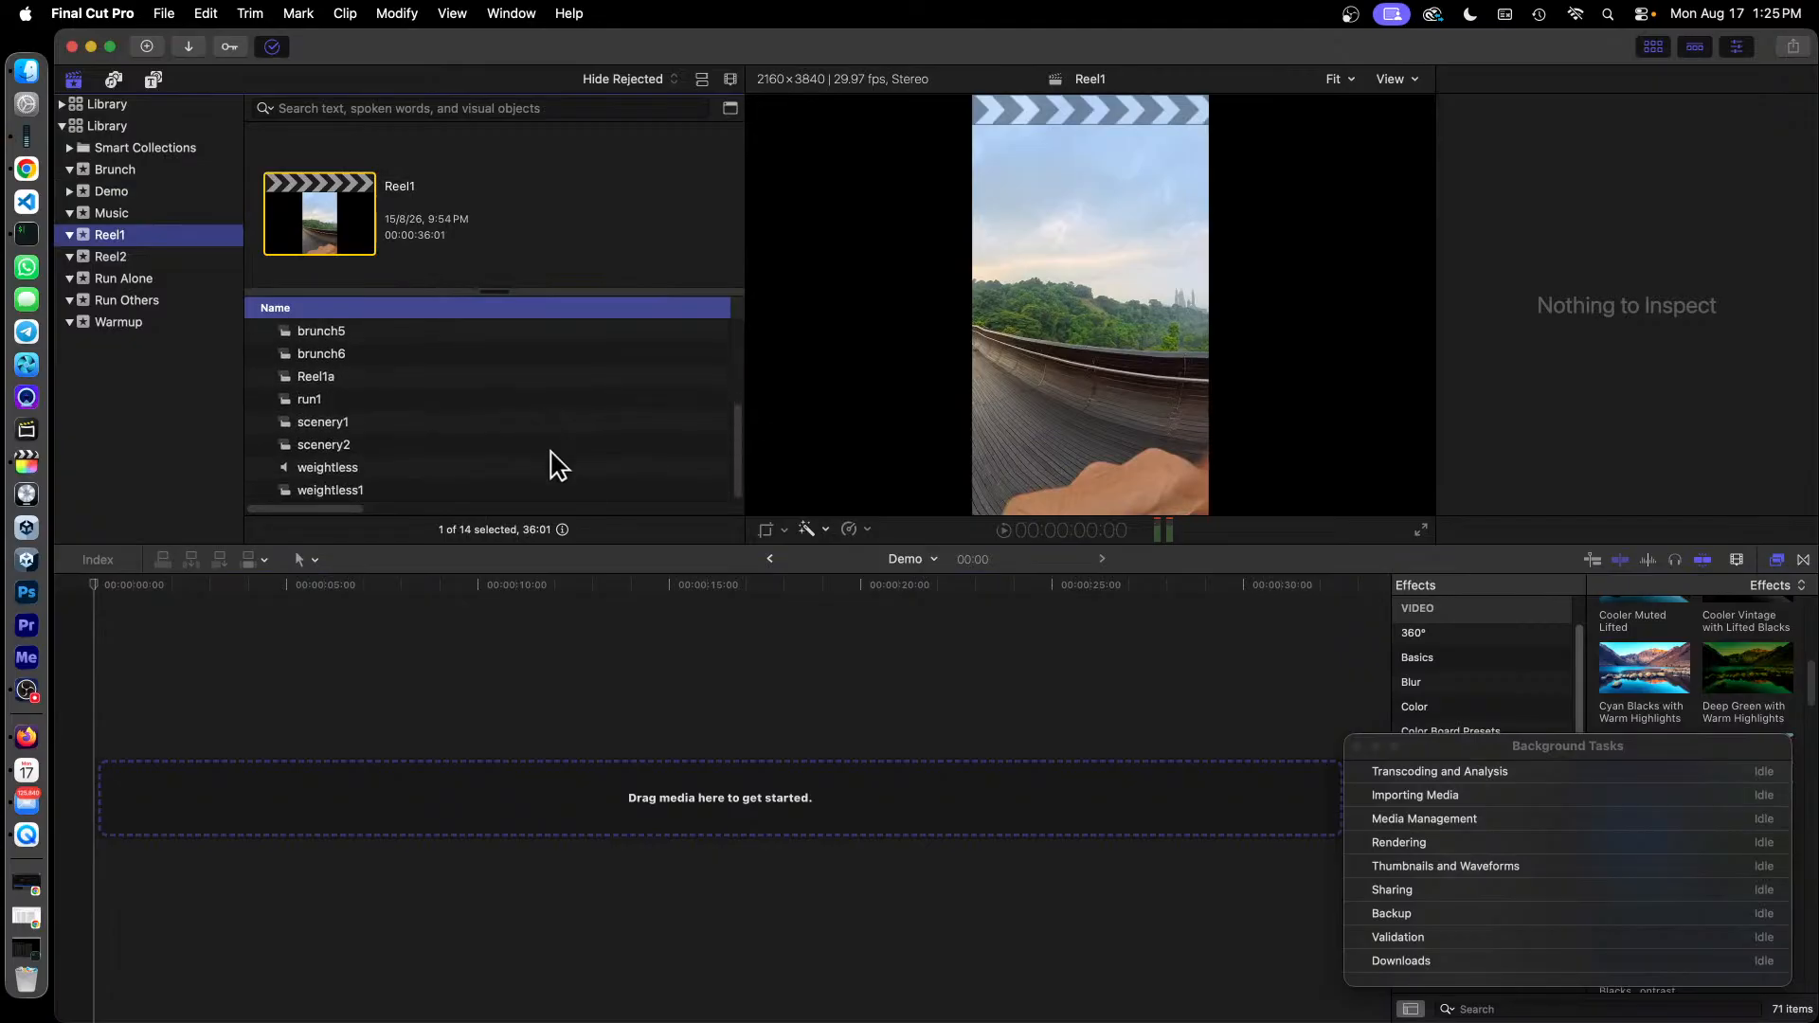
left_click(357, 470)
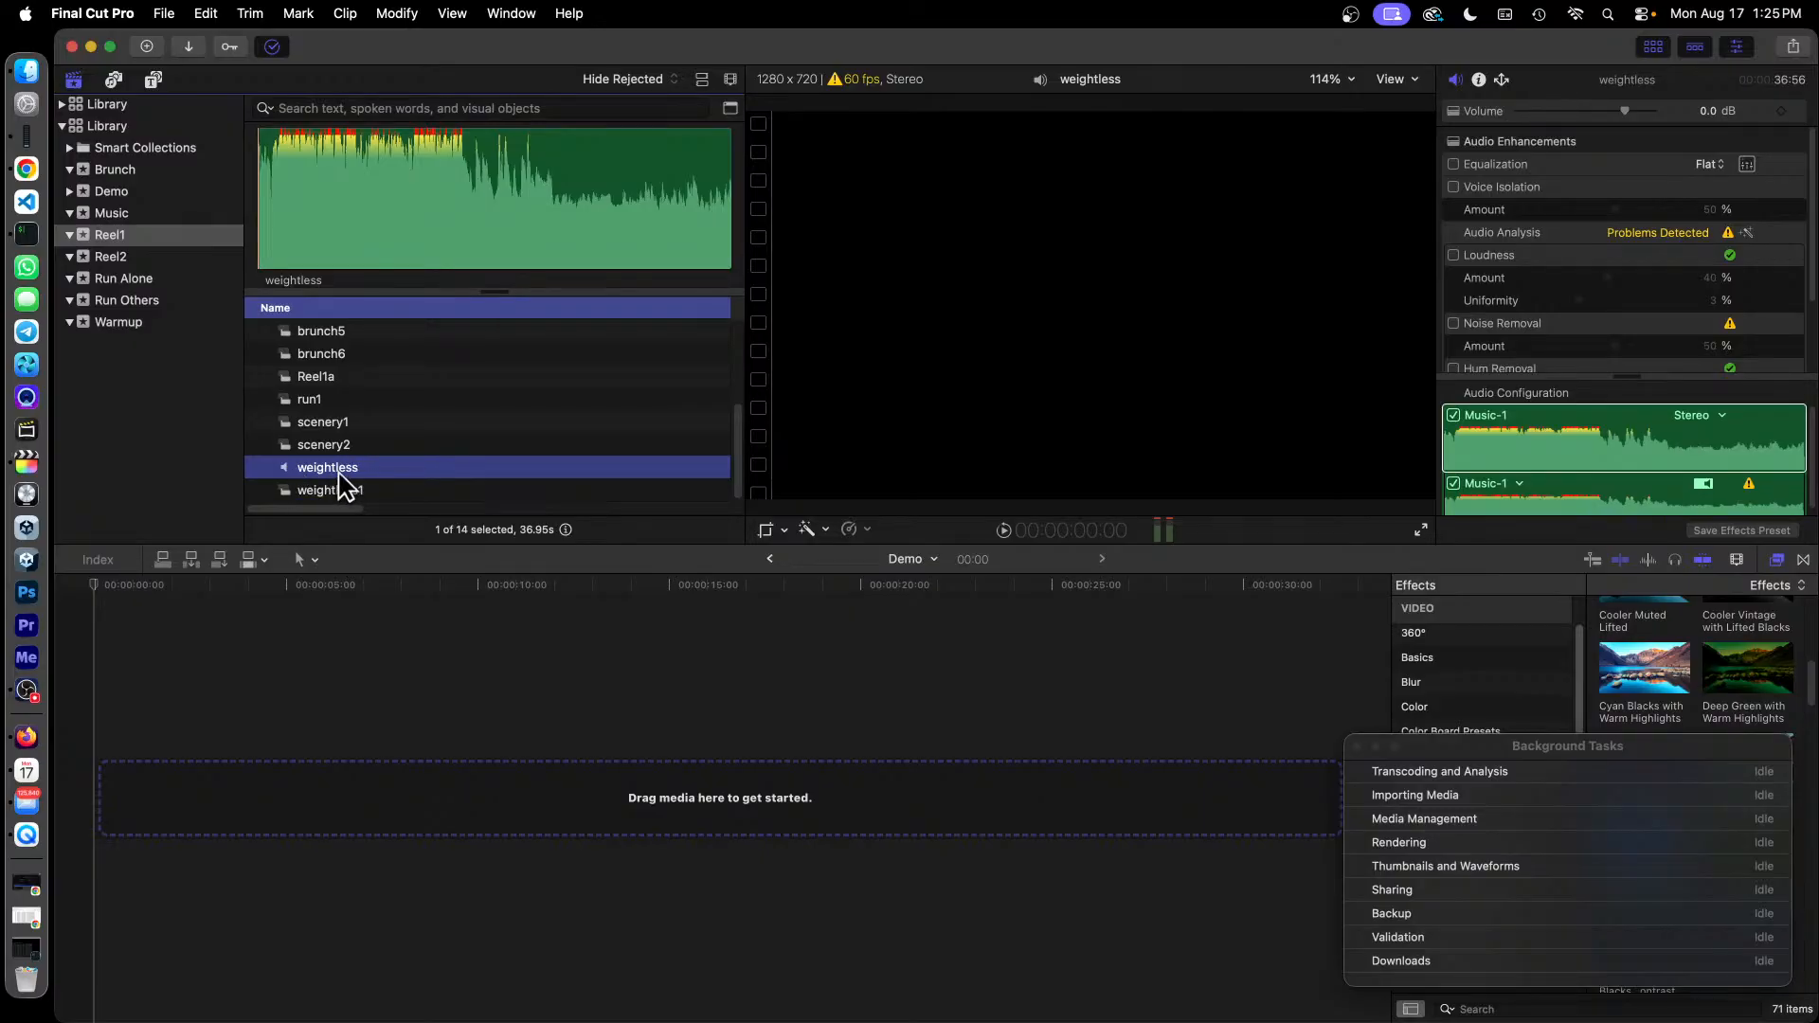
left_click_drag(346, 478, 90, 805)
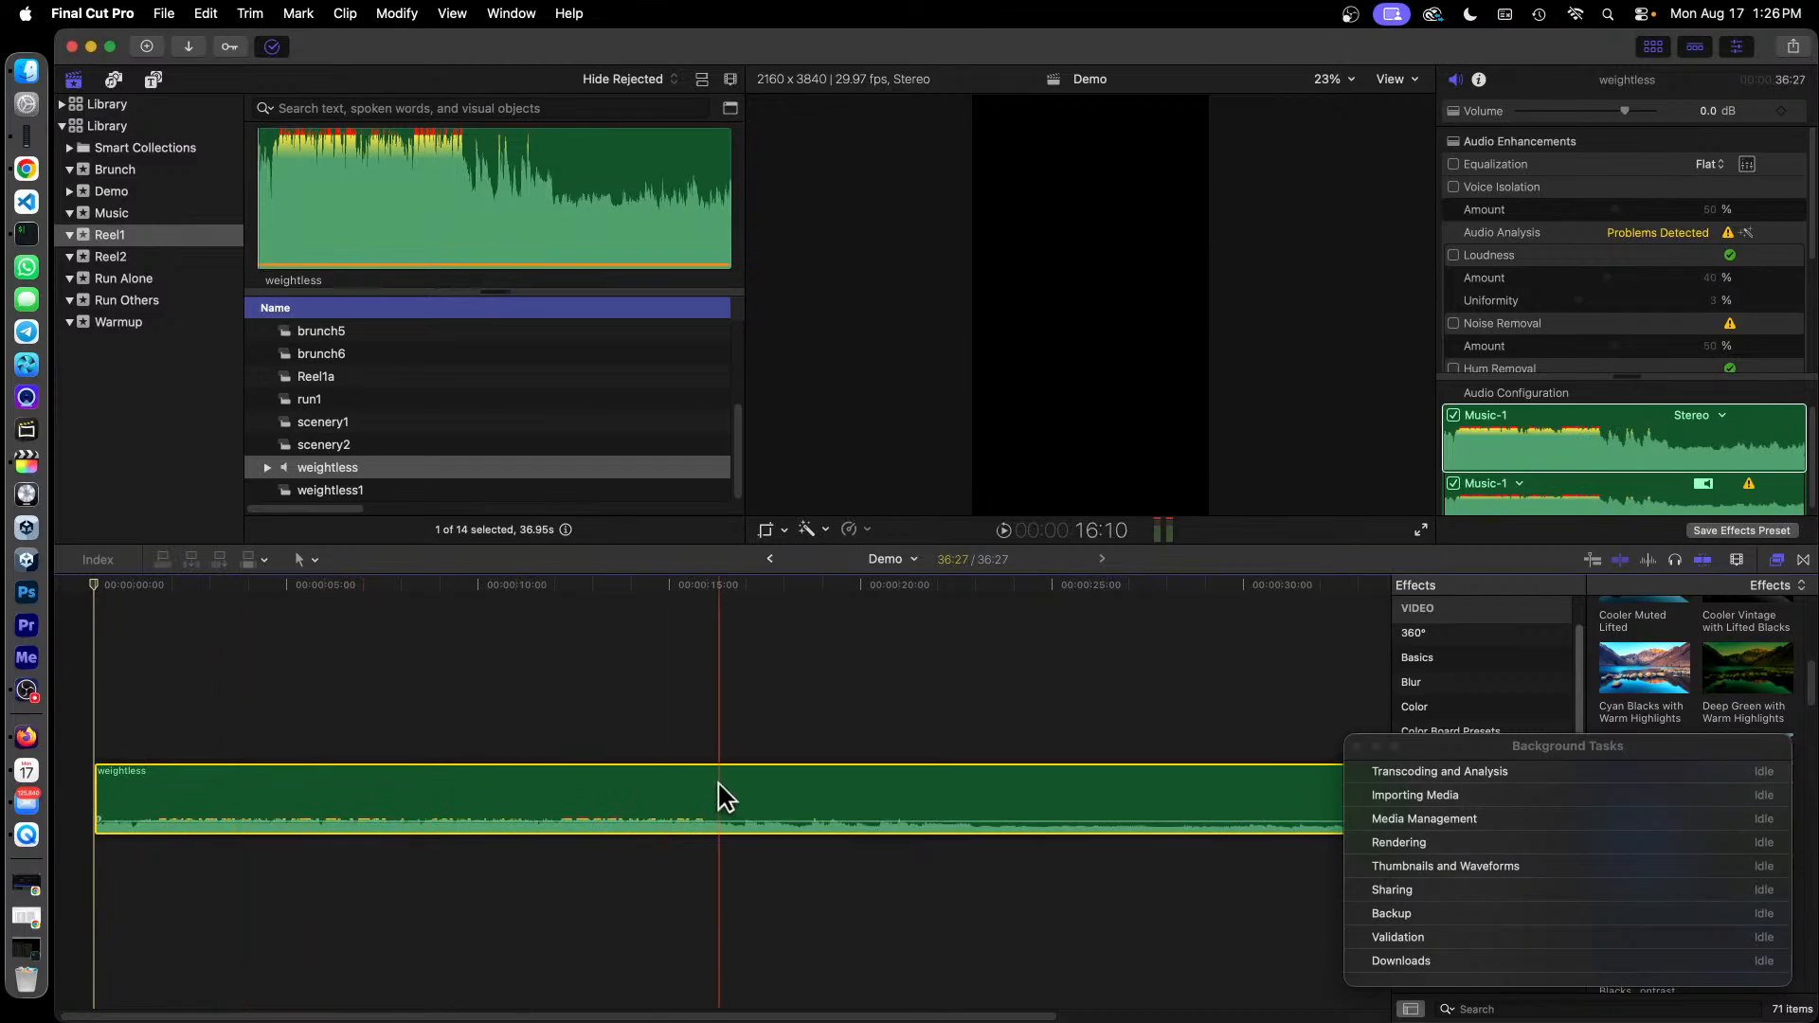
Enable Beat Detection for the weightless audio clip on the timeline.
left_click(1544, 342)
scroll(1545, 240, "down", 2)
scroll(1546, 251, "down", 6)
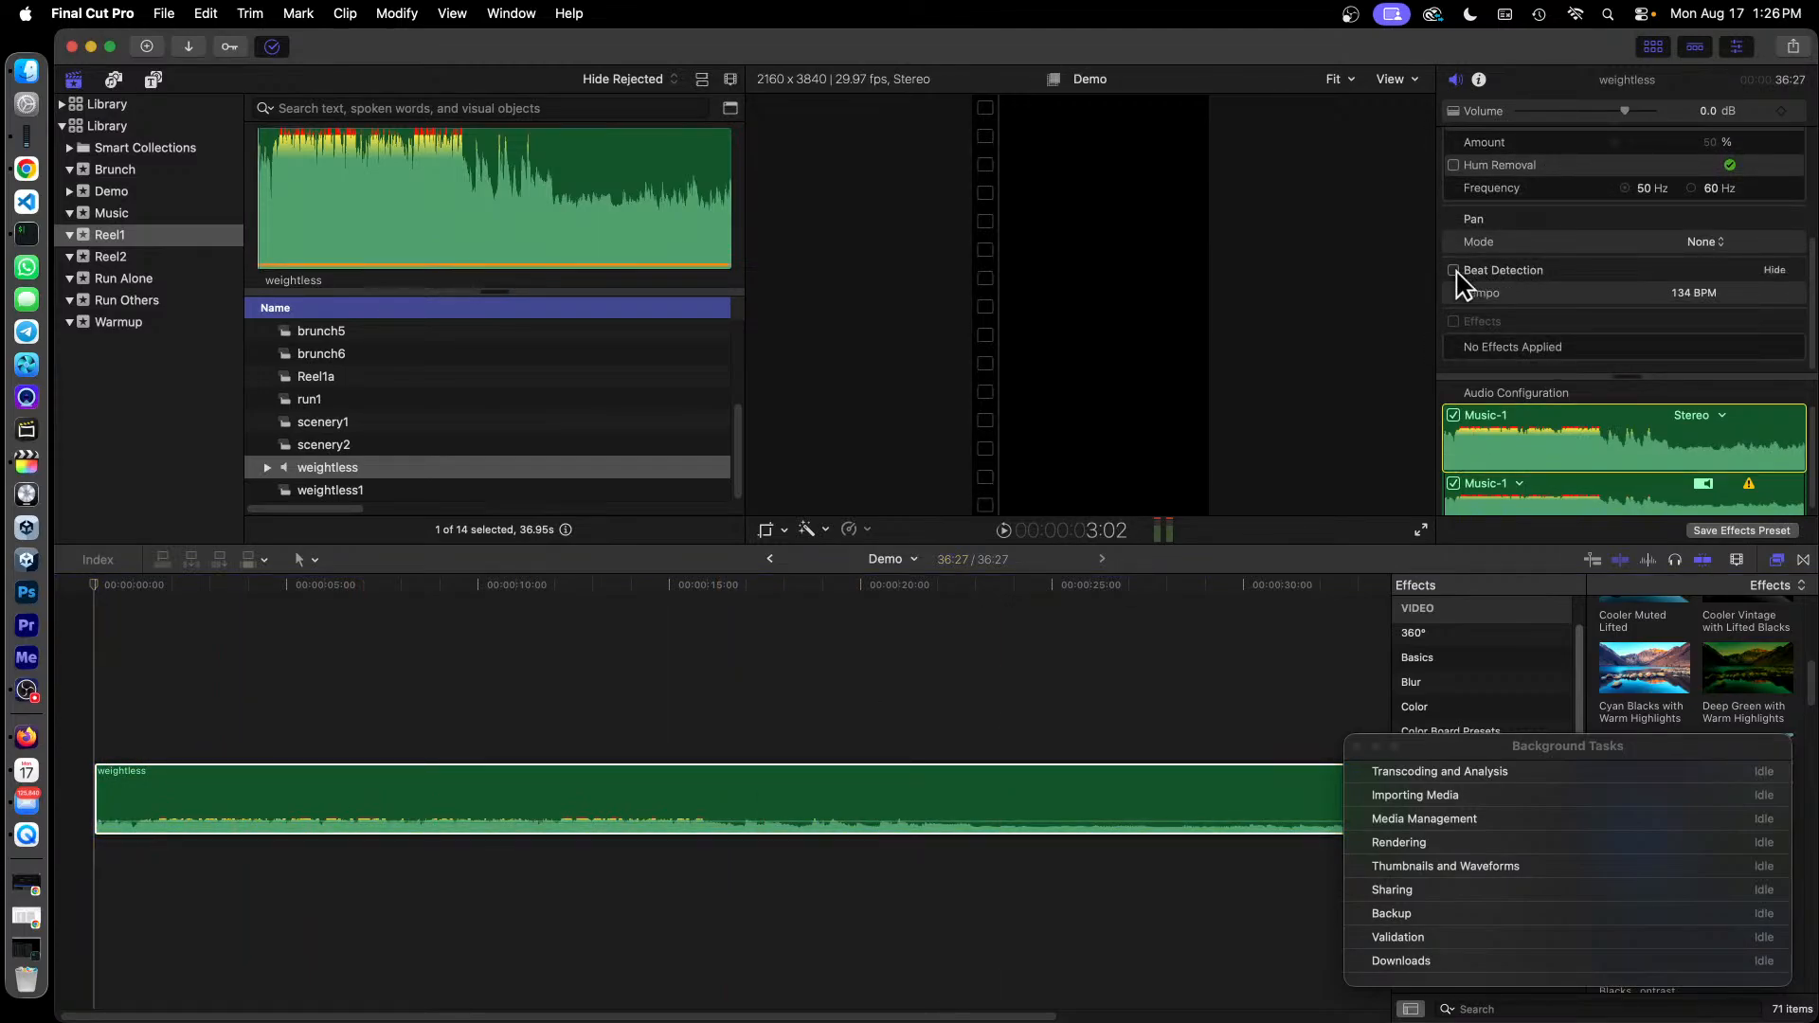
left_click(1453, 271)
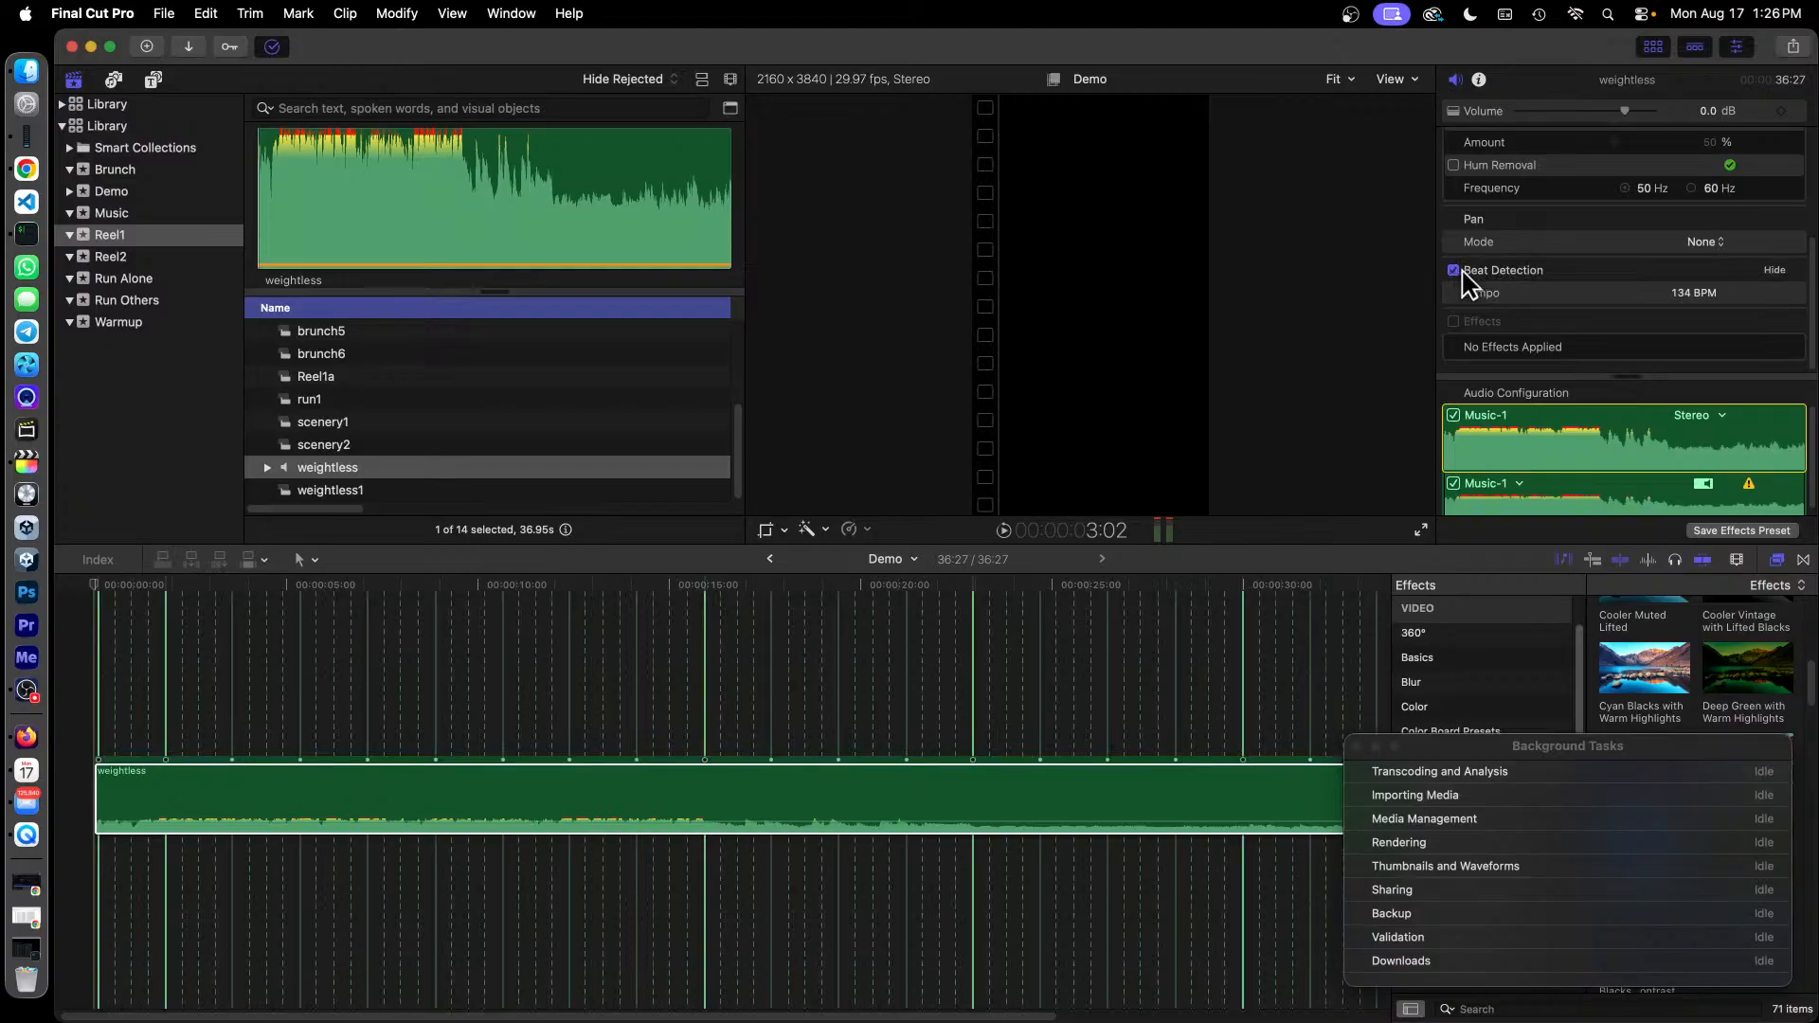
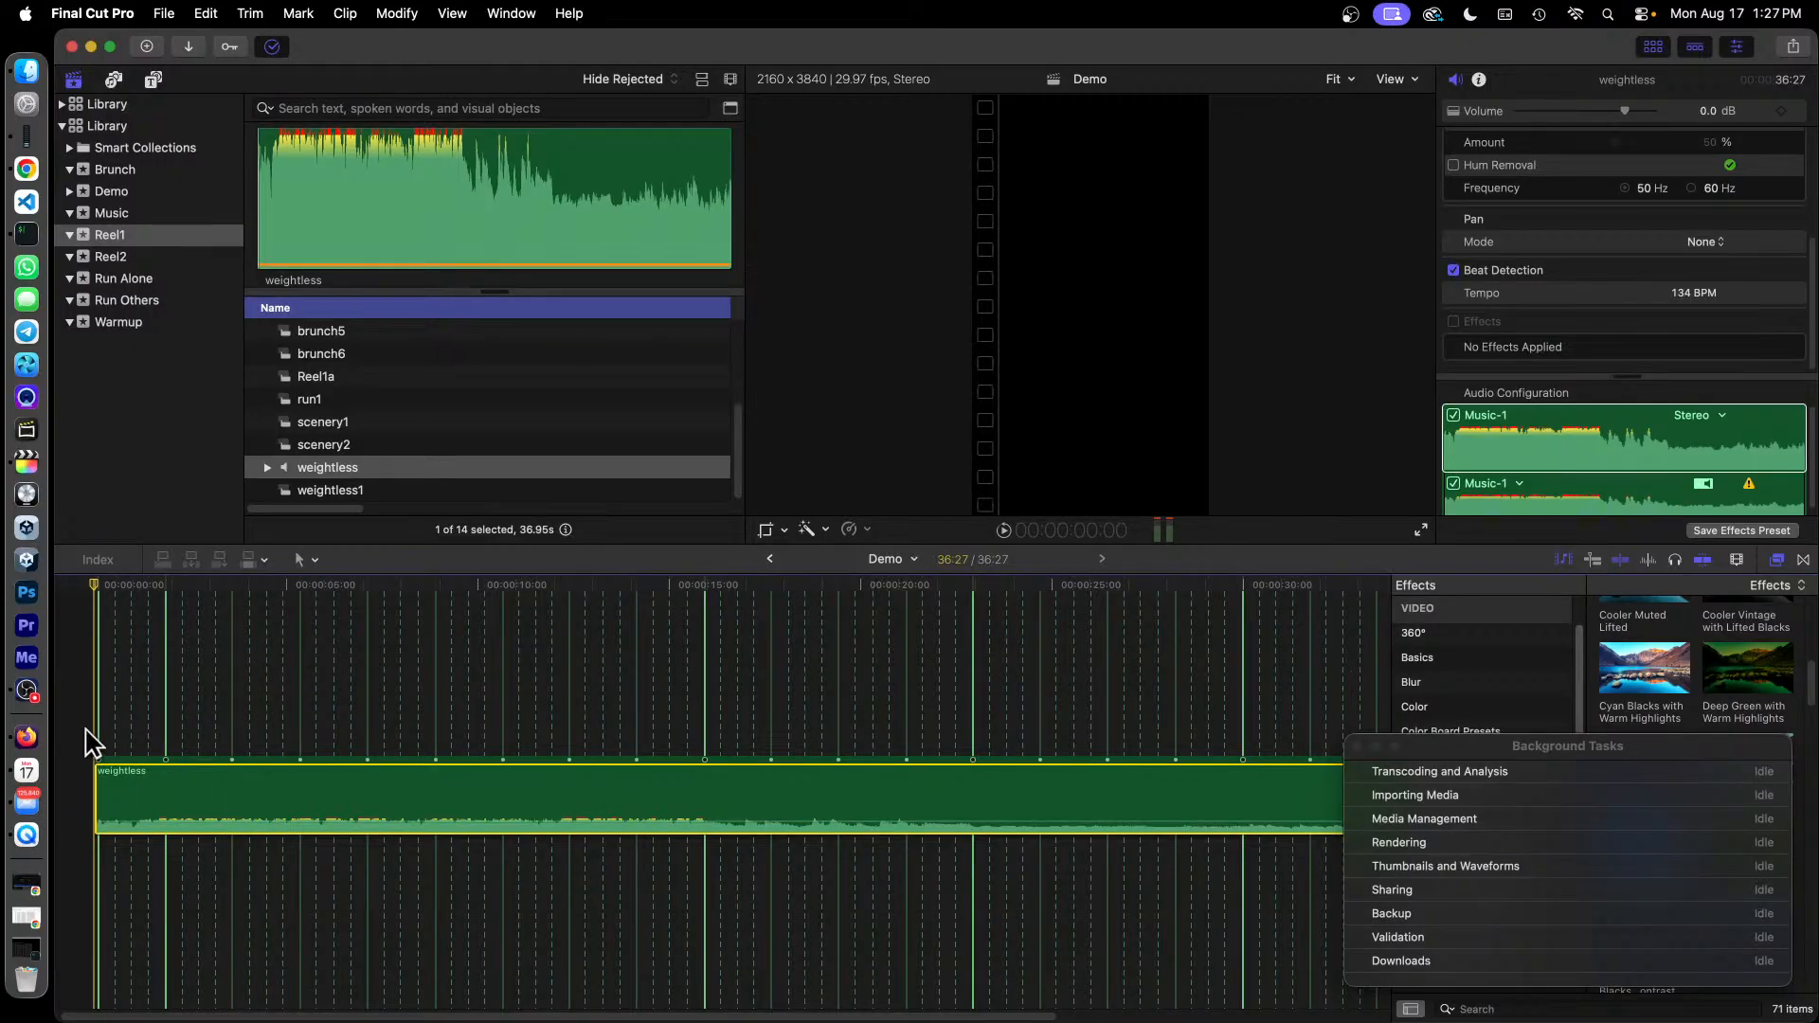
Trim the start of the weightless audio clip by 3 frames so it begins on the first beat line.
key("super+equal")
key("super+equal")
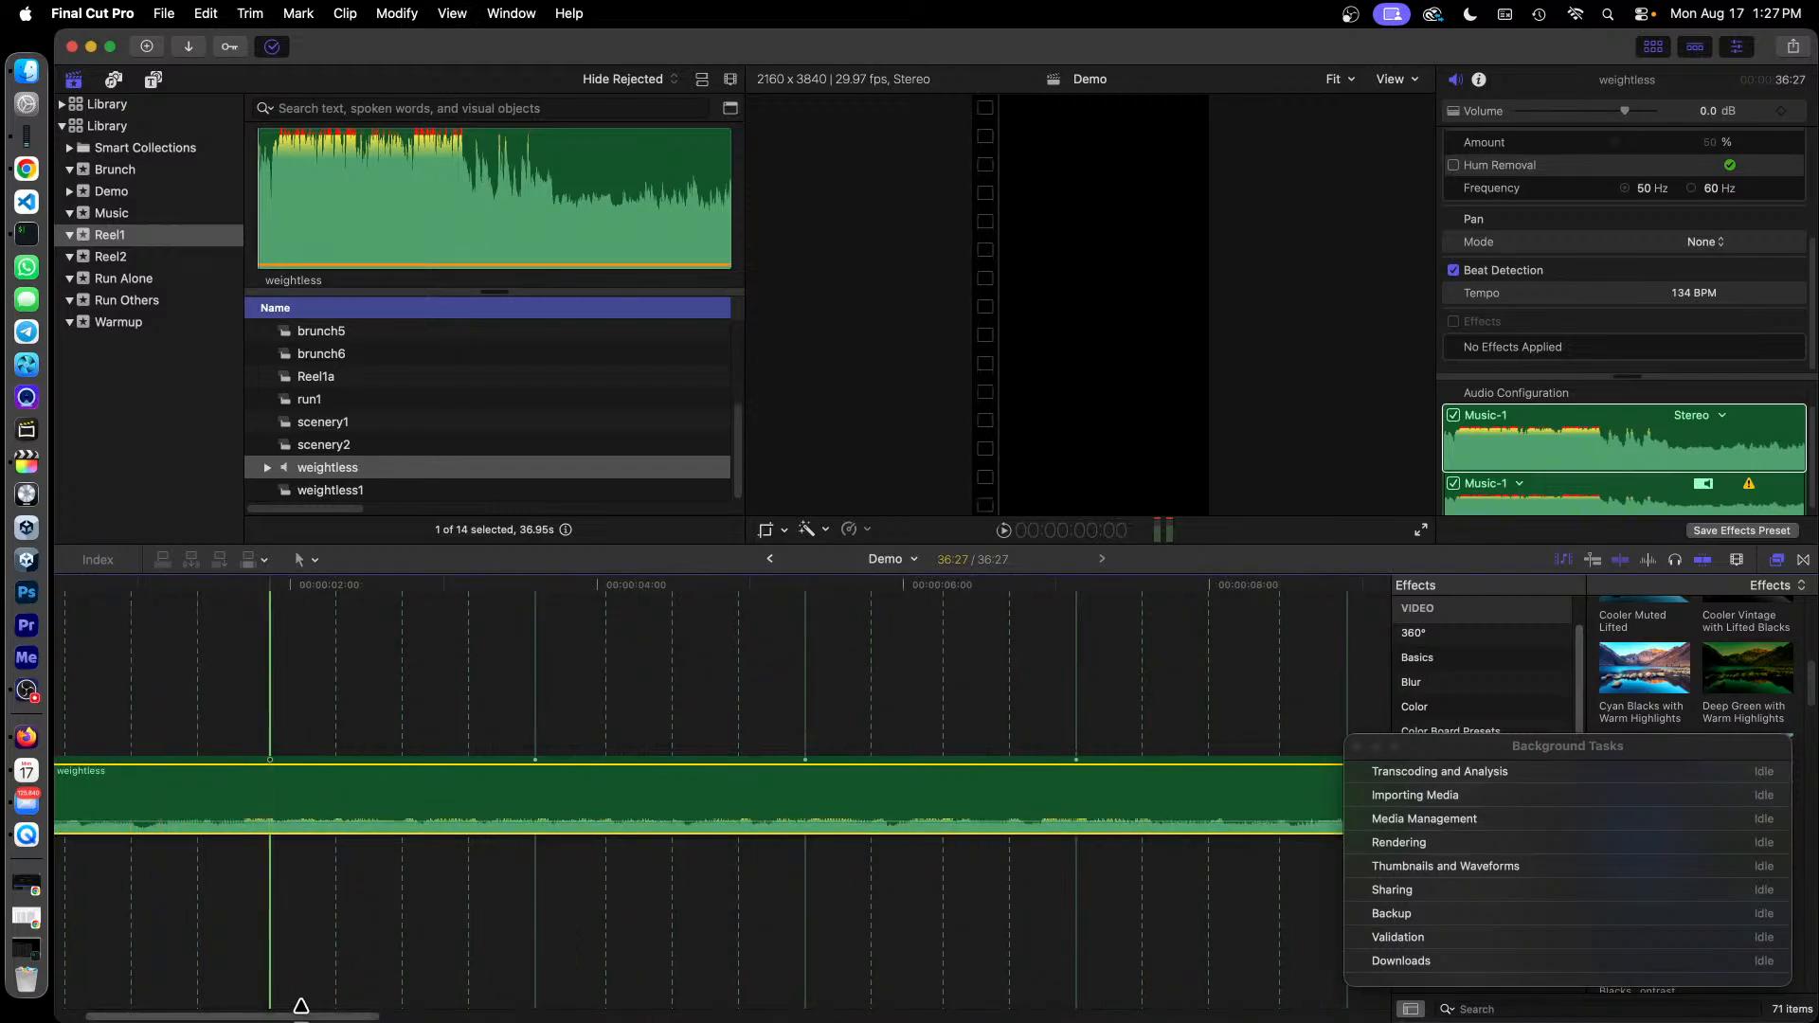
left_click_drag(301, 1018, 156, 1019)
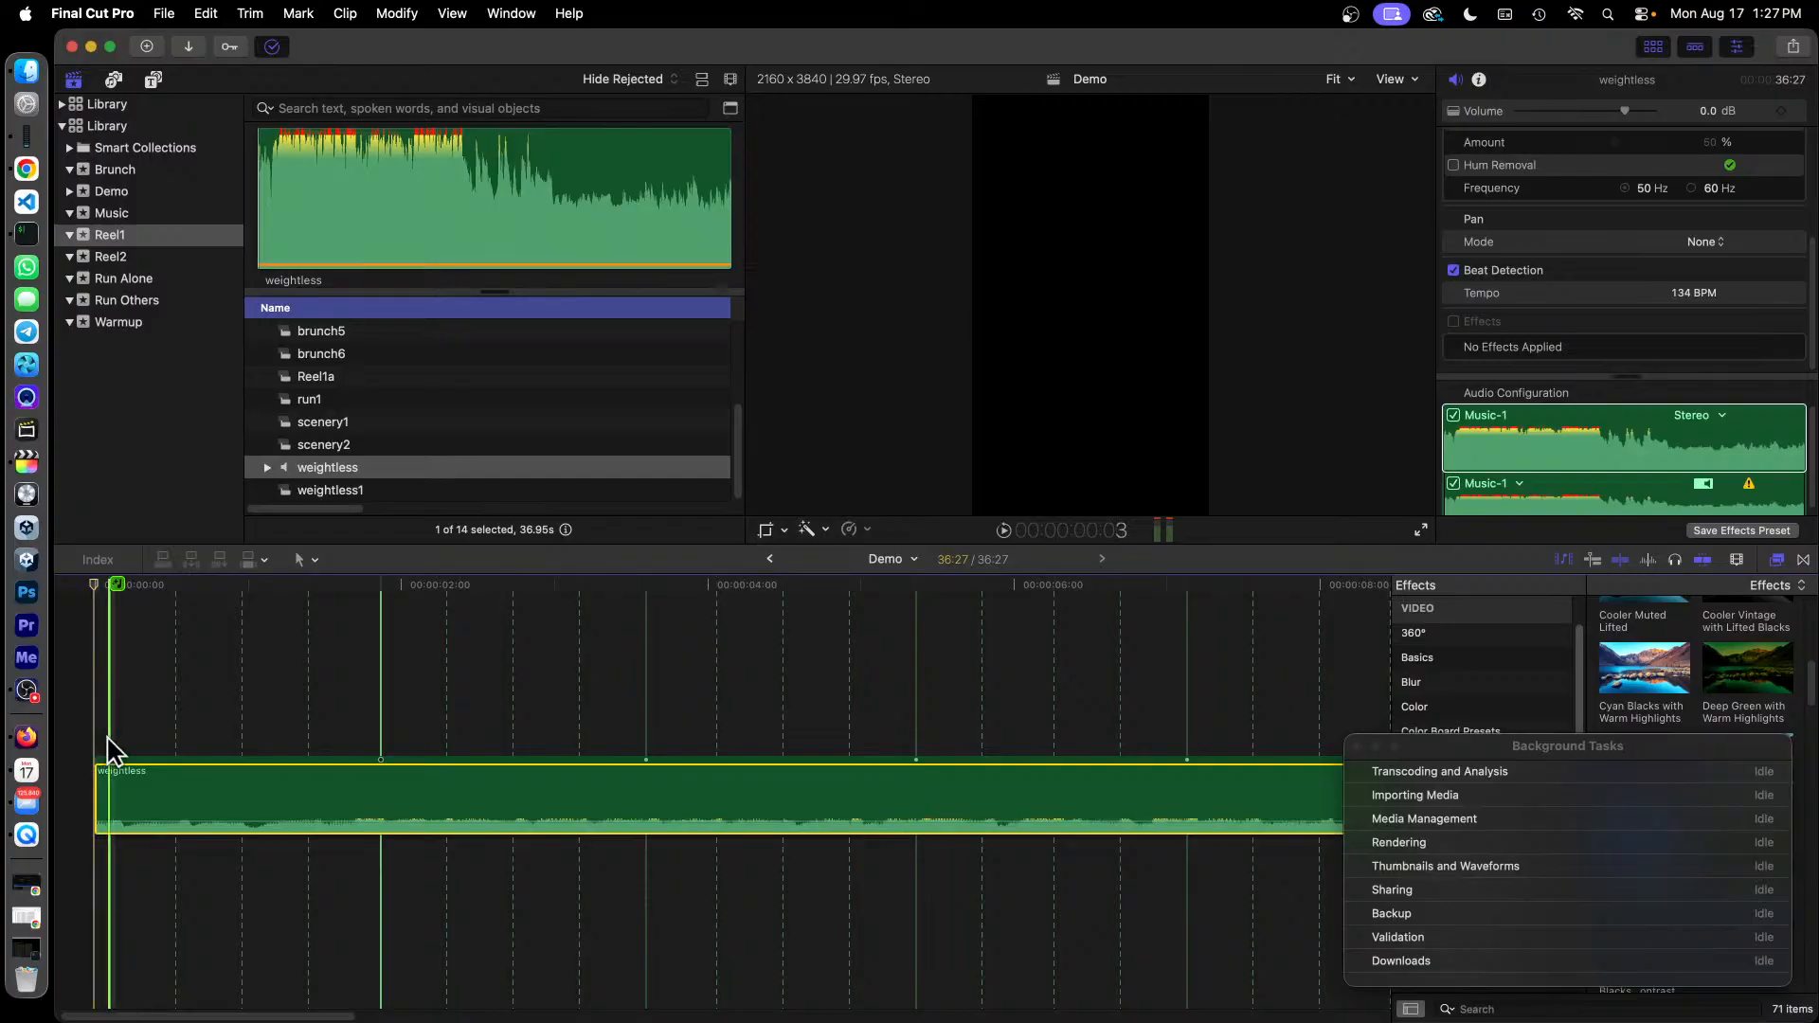
left_click_drag(106, 809, 113, 813)
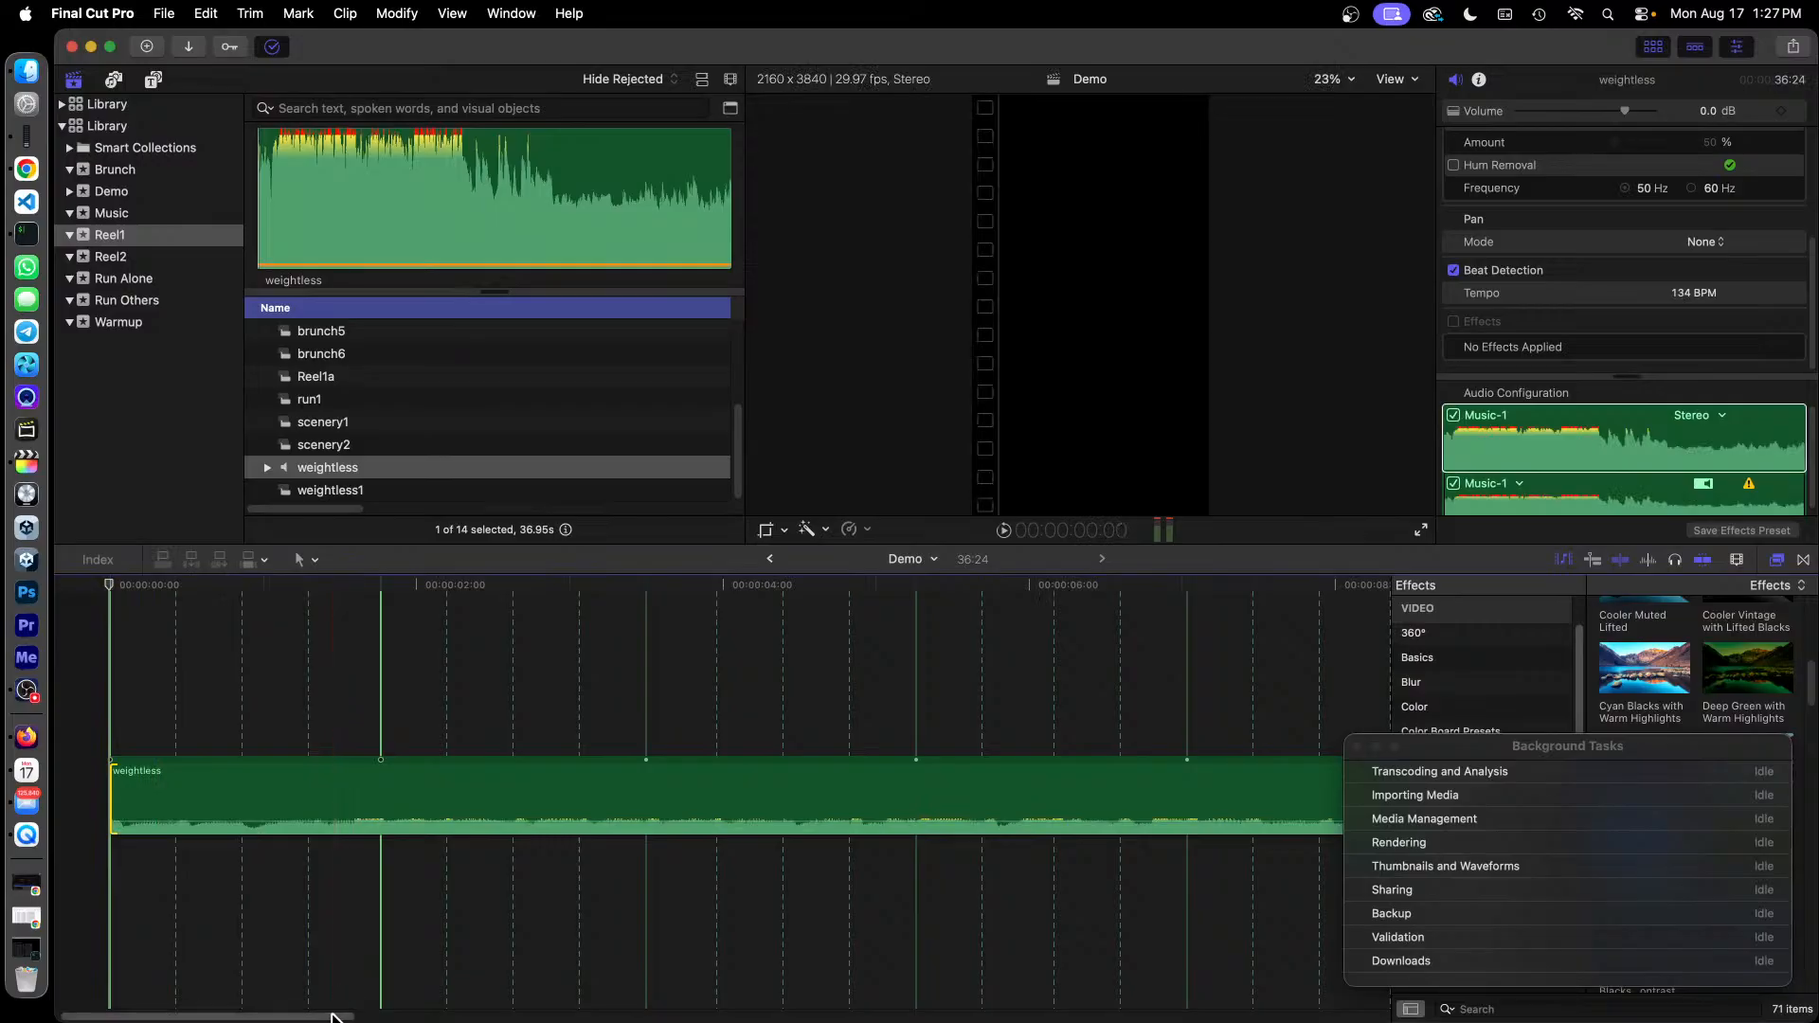
Trim the end of the weightless audio clip back to the beat line at 36:01.
left_click_drag(332, 1018, 1376, 1018)
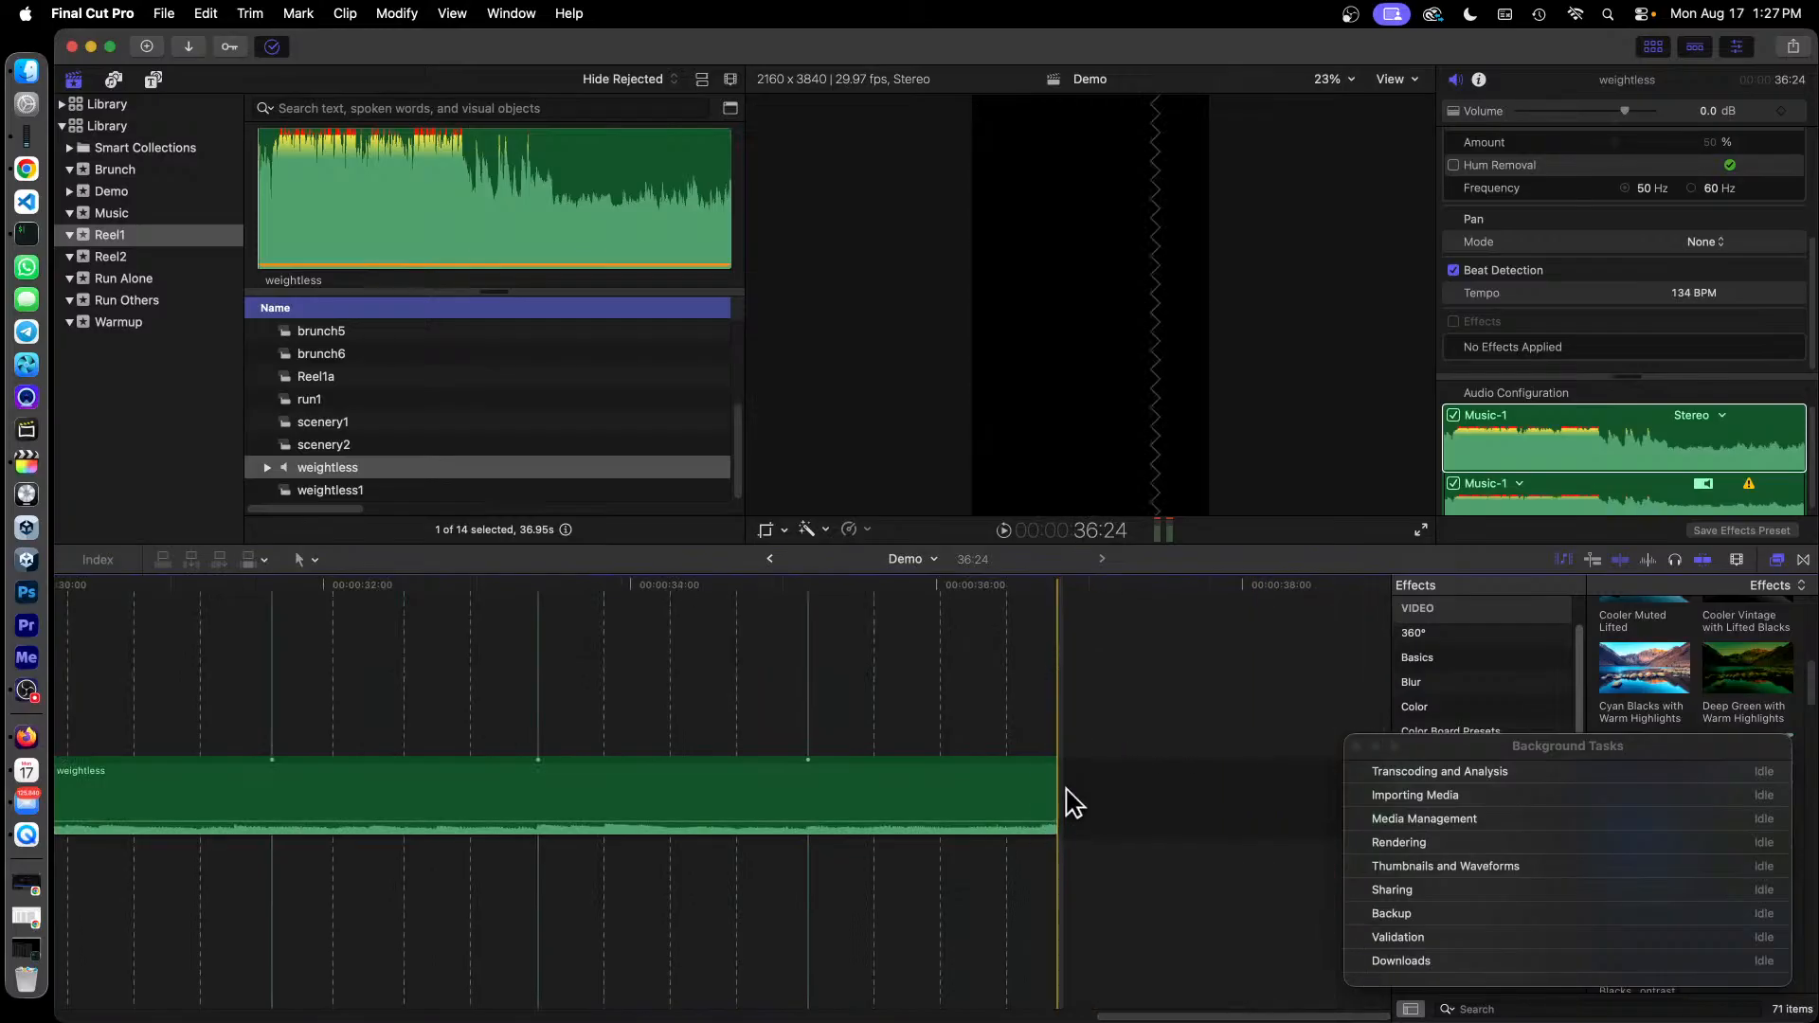
left_click_drag(1050, 783, 941, 794)
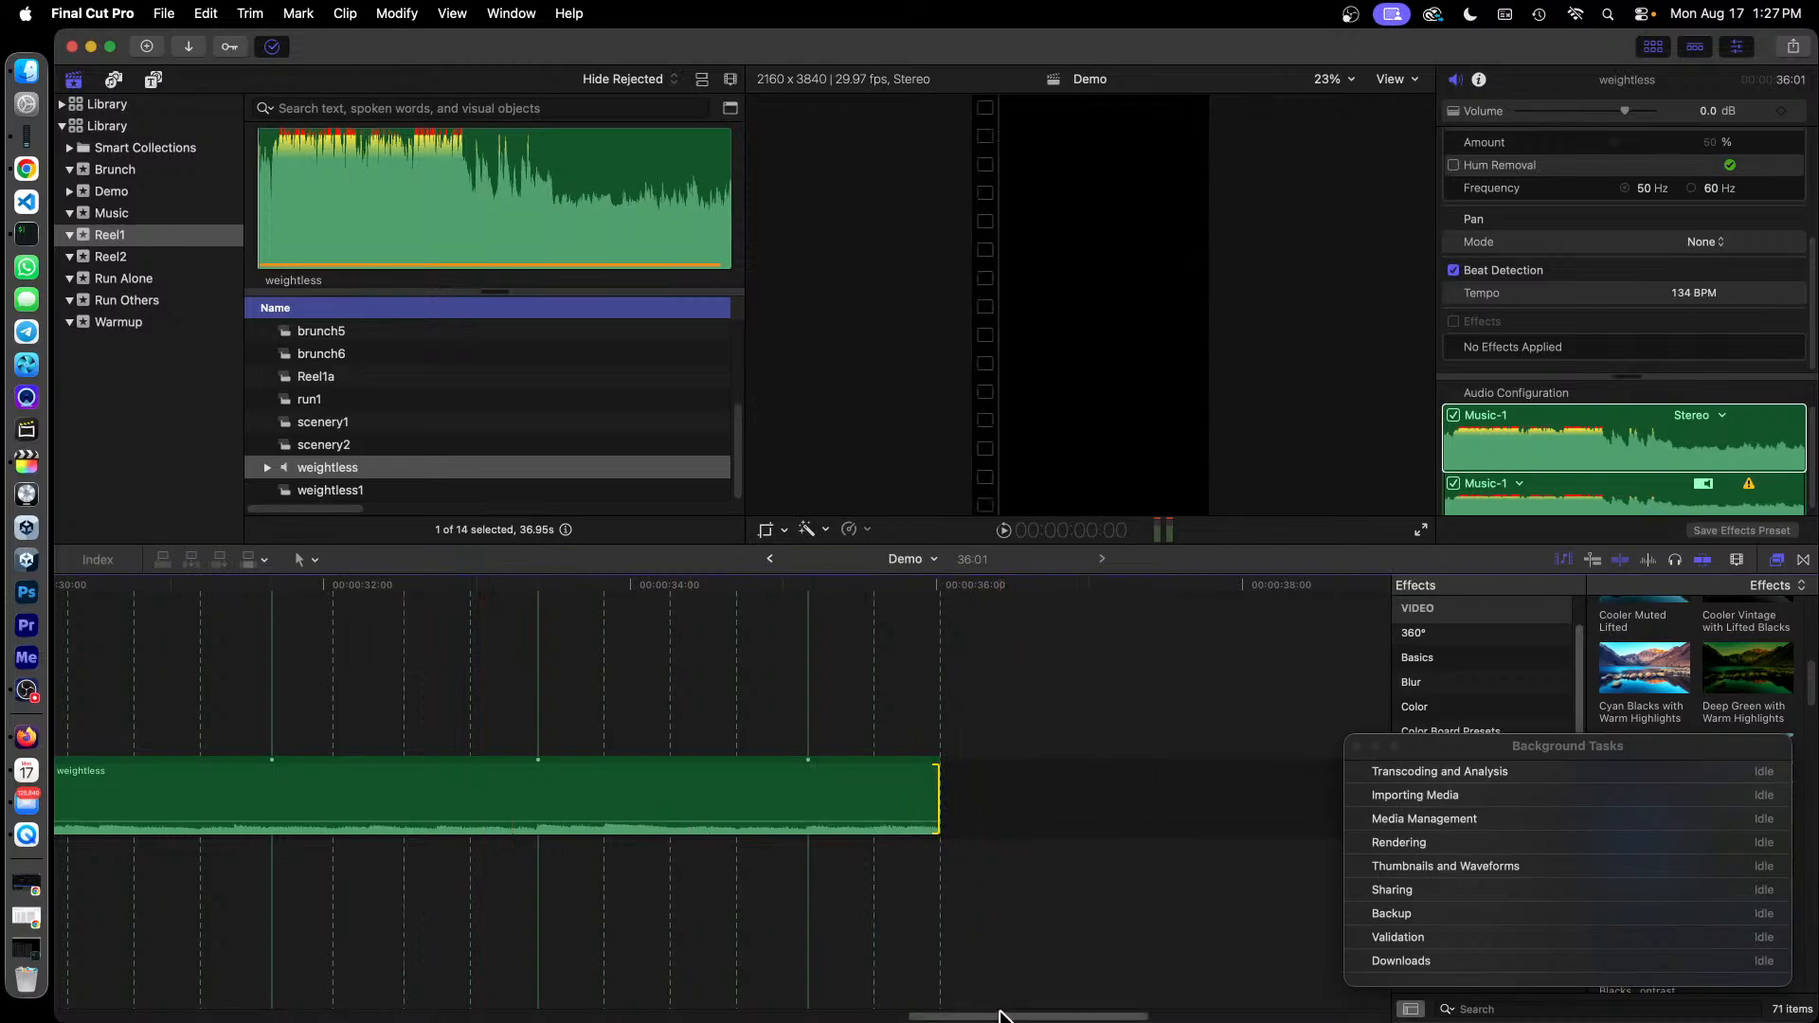
left_click_drag(1001, 1016, 153, 1015)
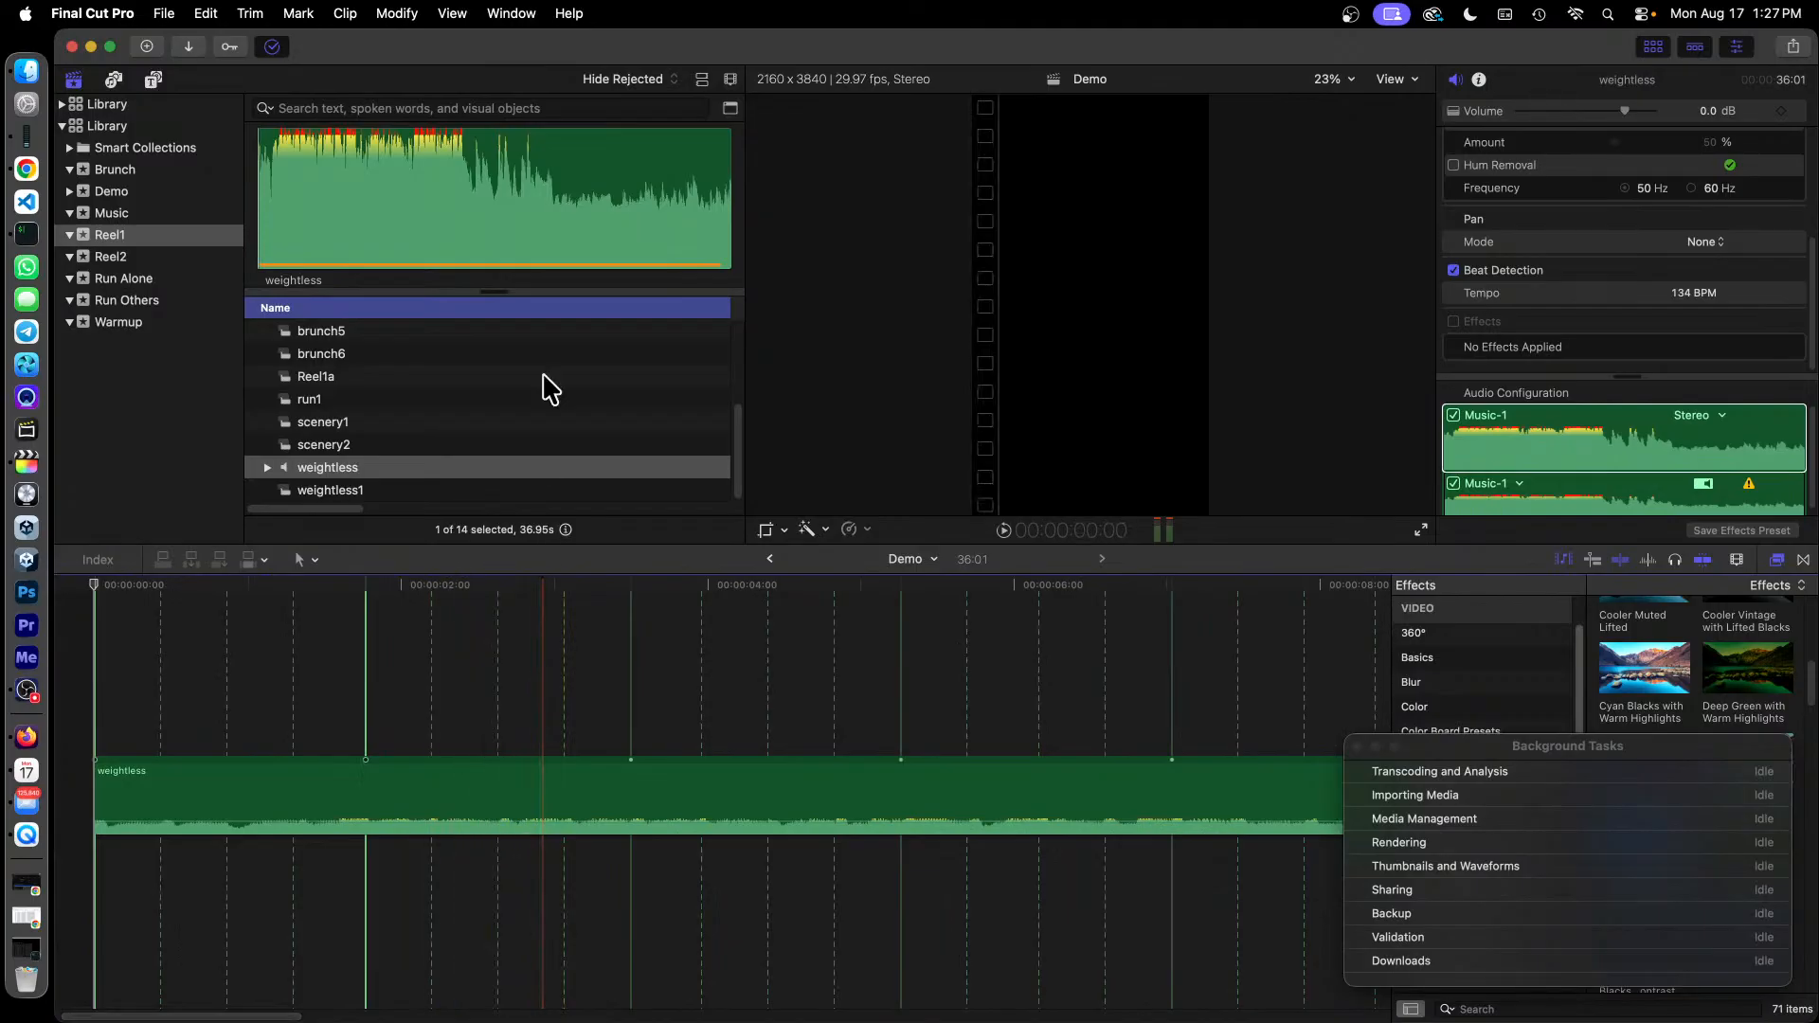
left_click(522, 278)
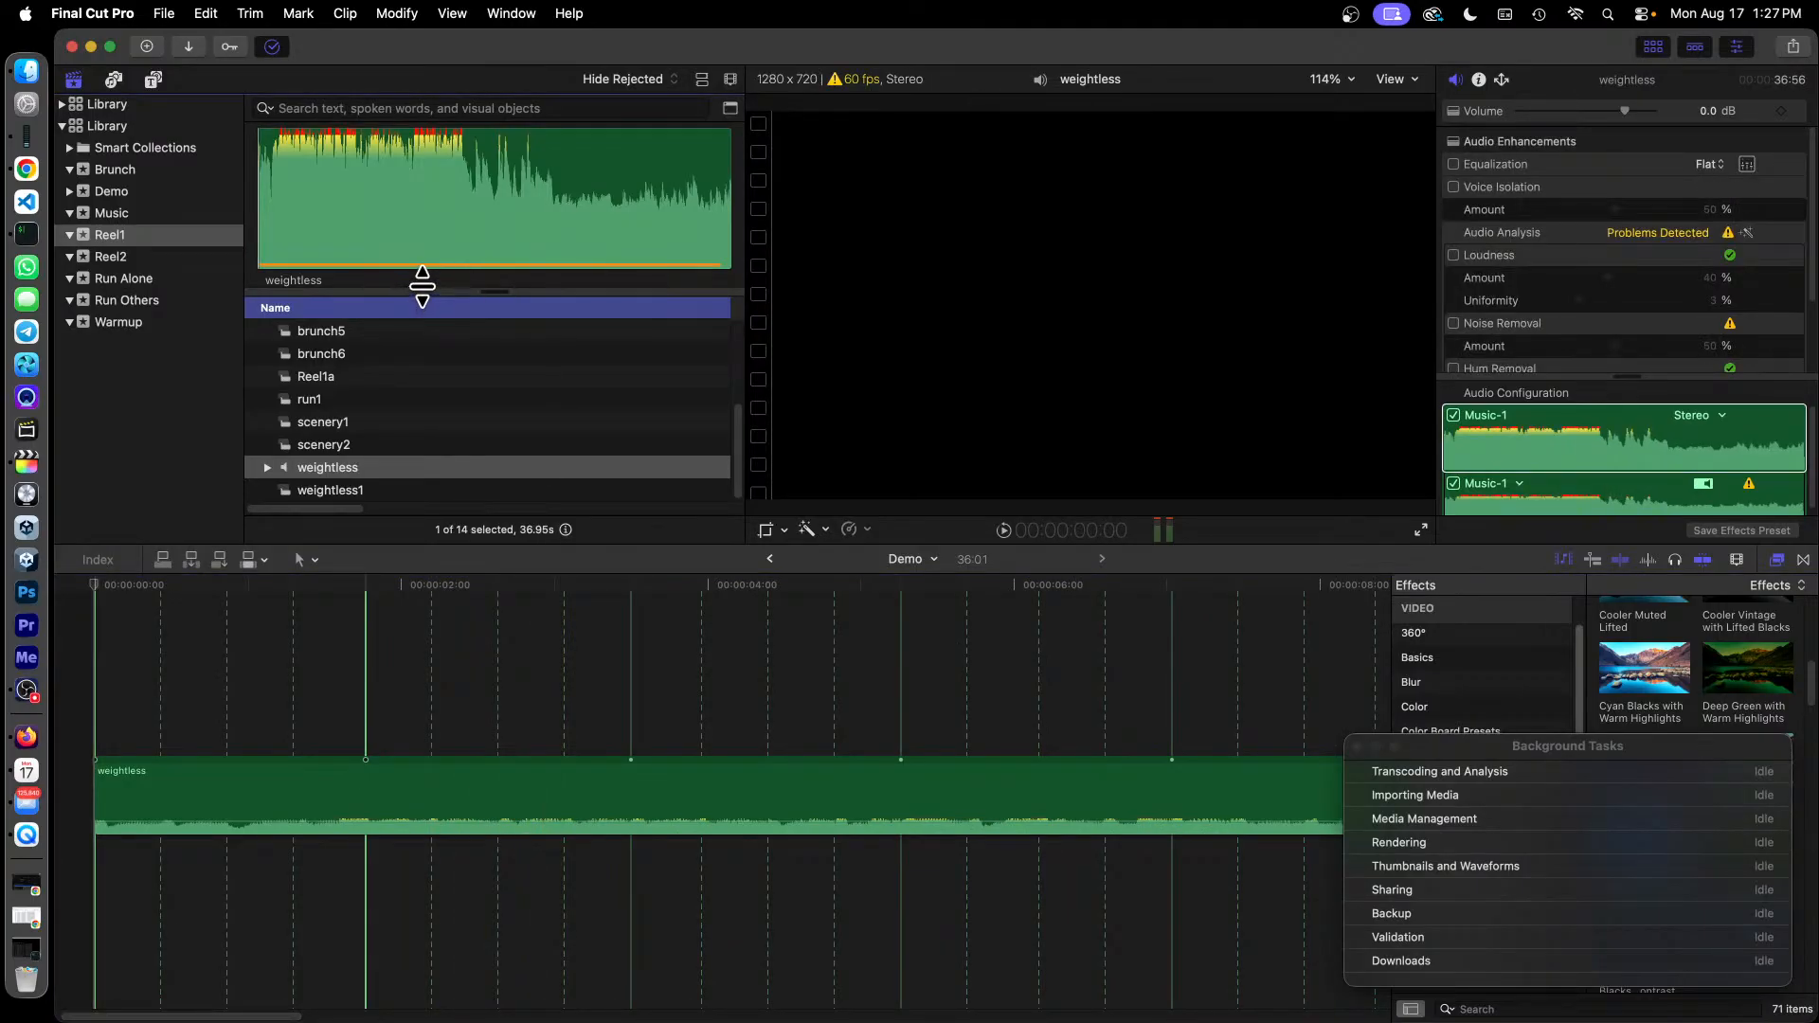
left_click(135, 326)
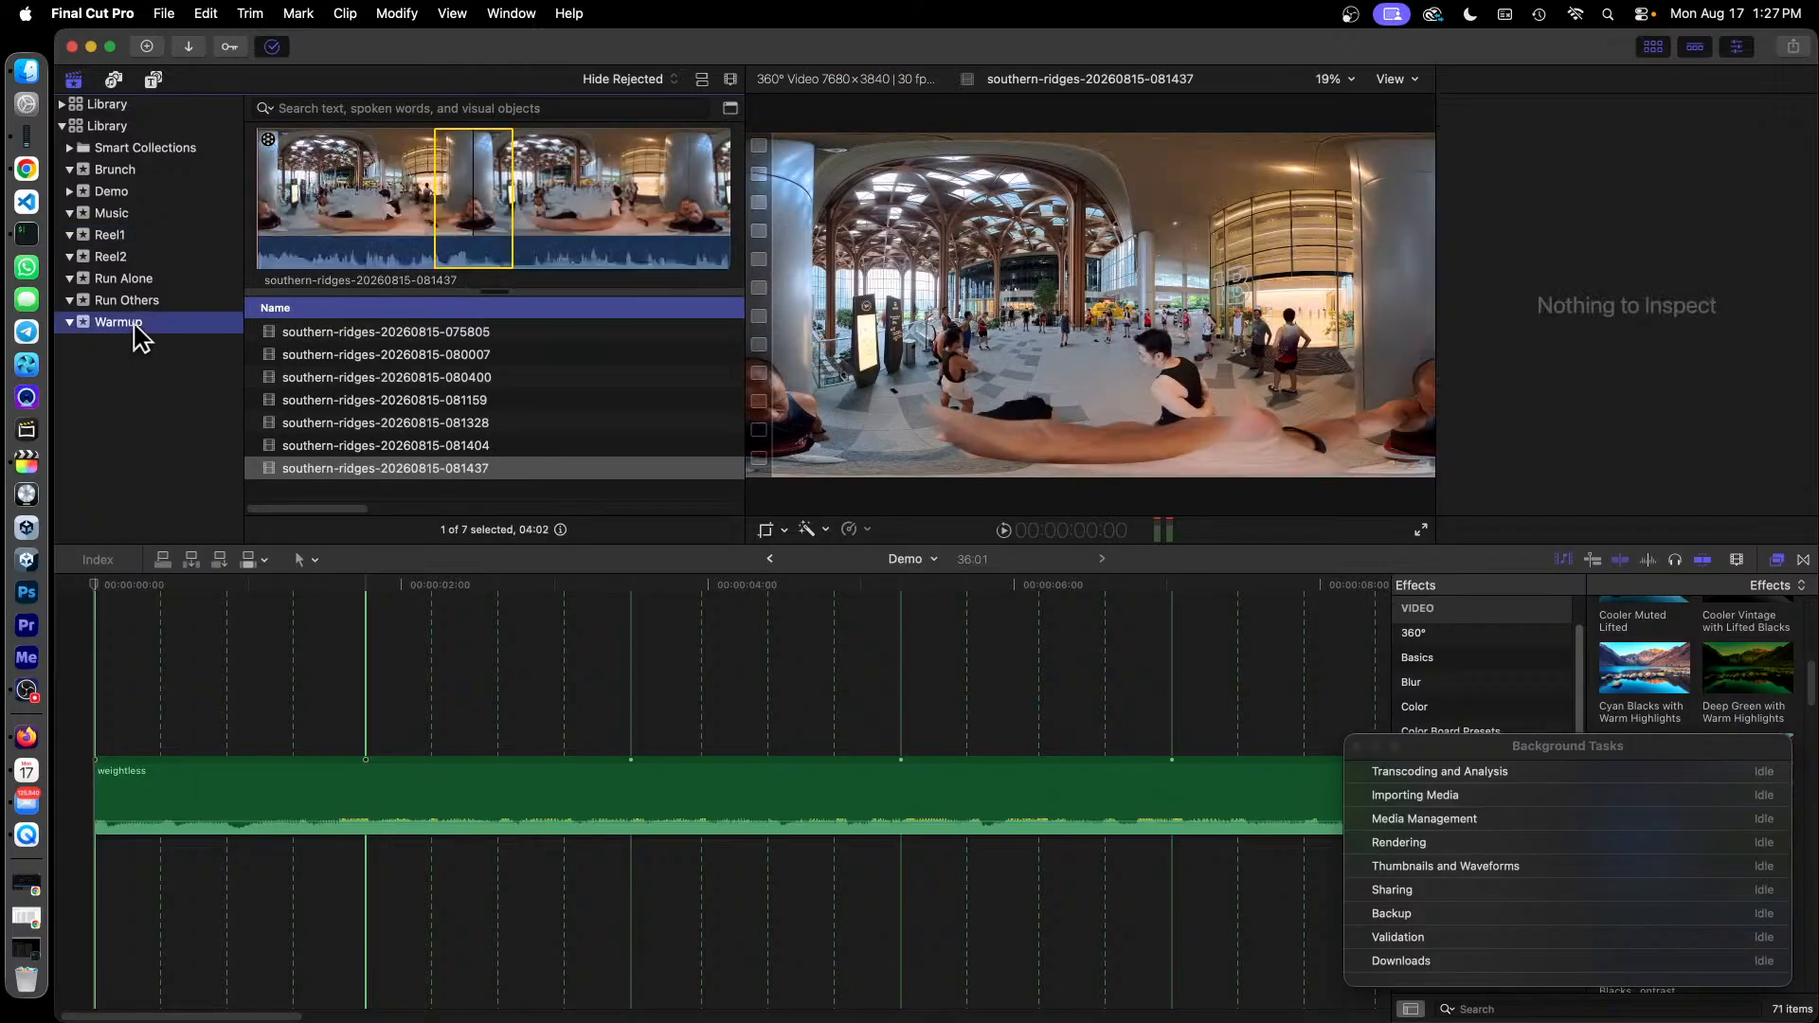
left_click(456, 188)
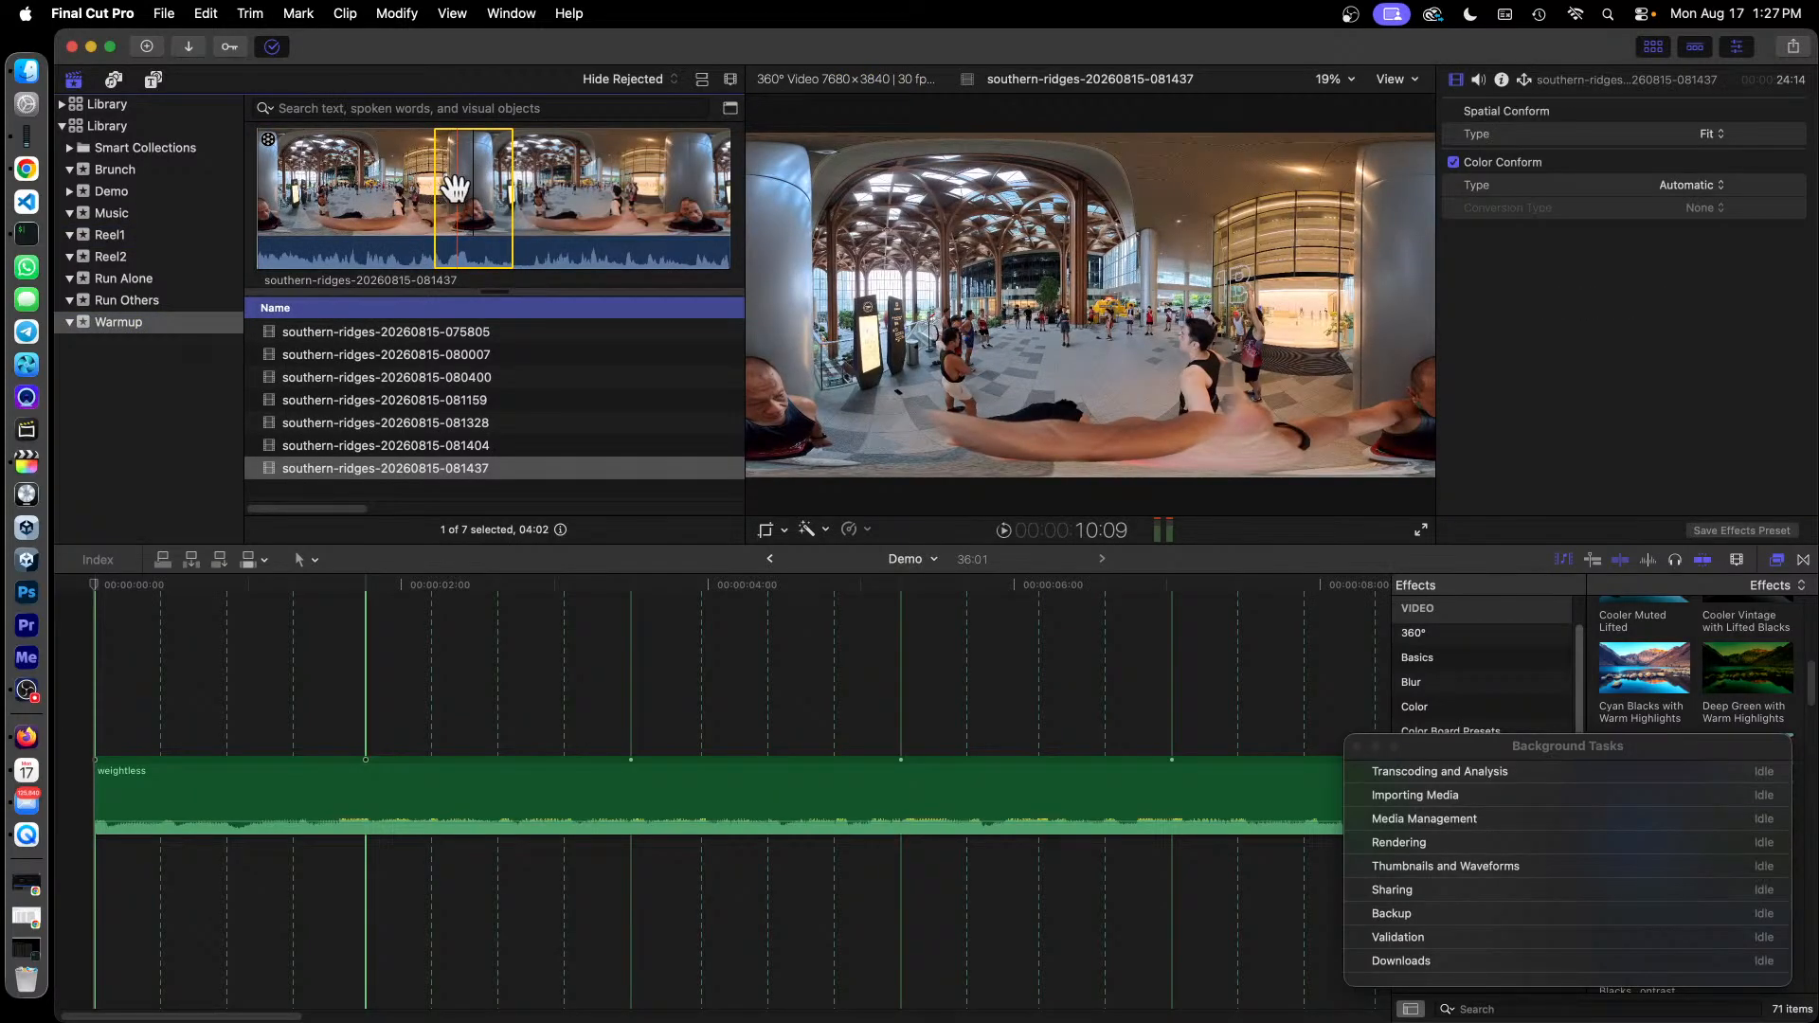
left_click_drag(455, 189, 95, 711)
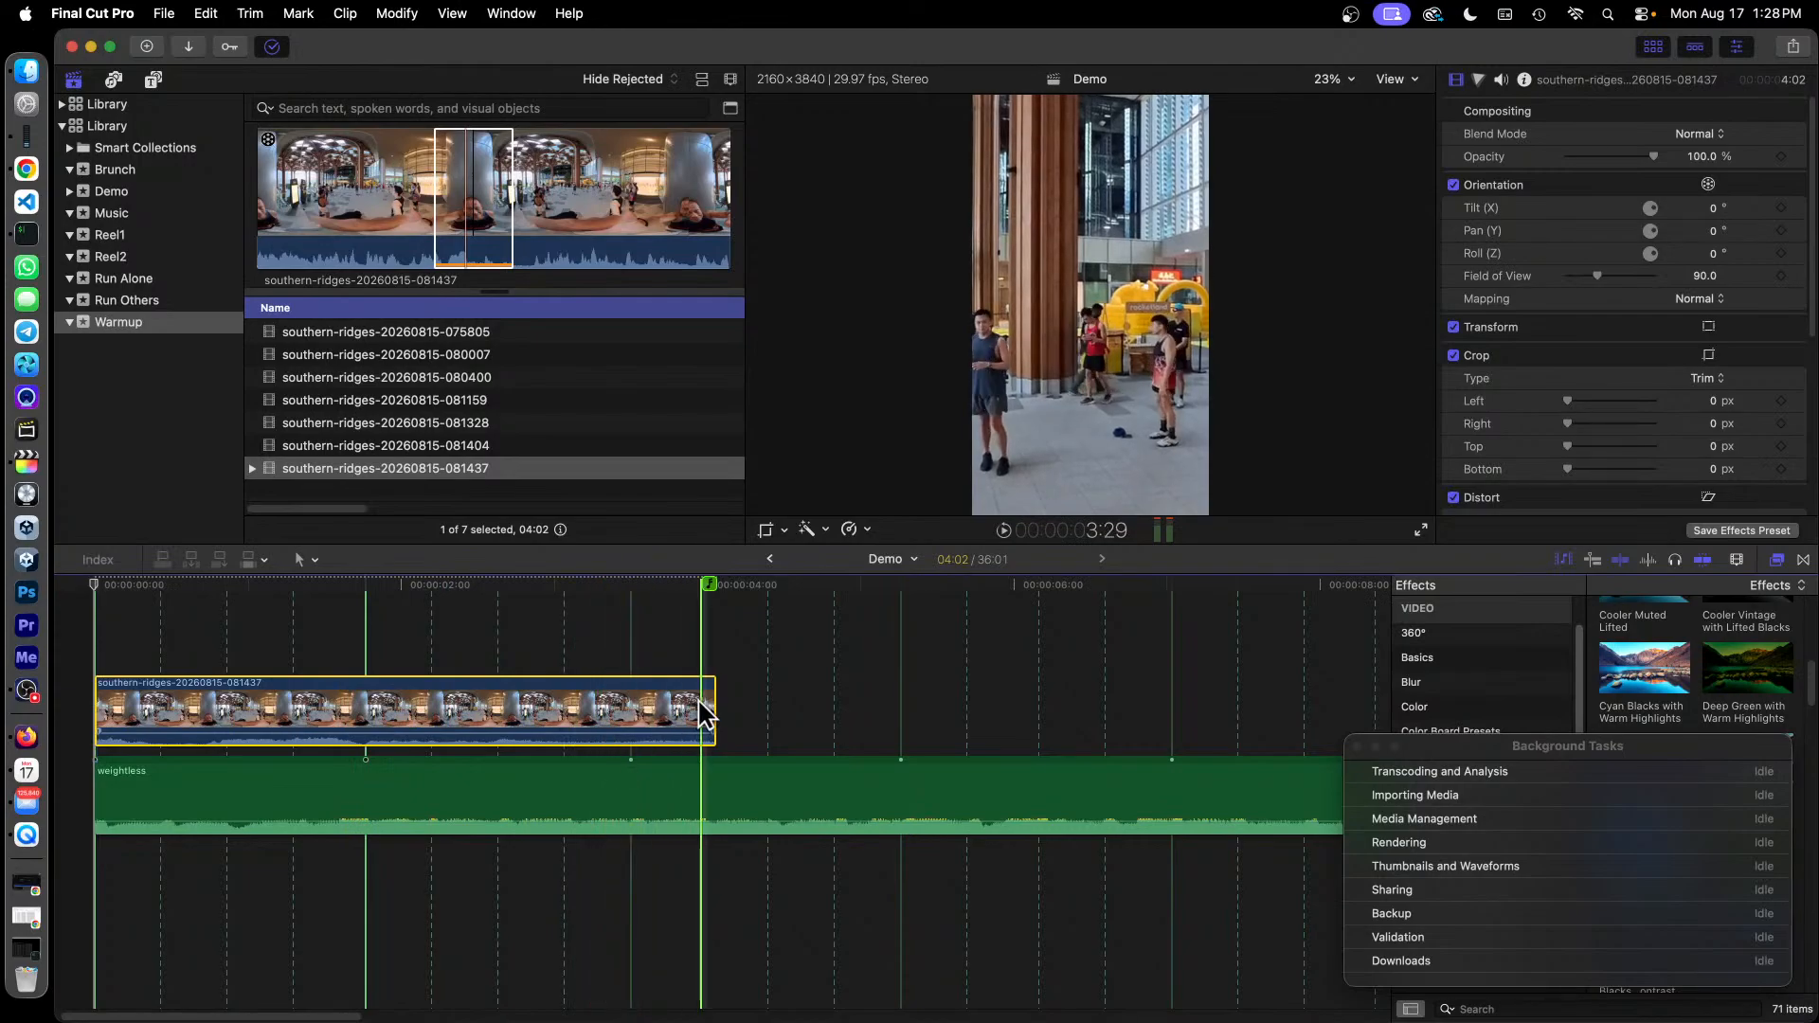
left_click_drag(715, 706, 631, 706)
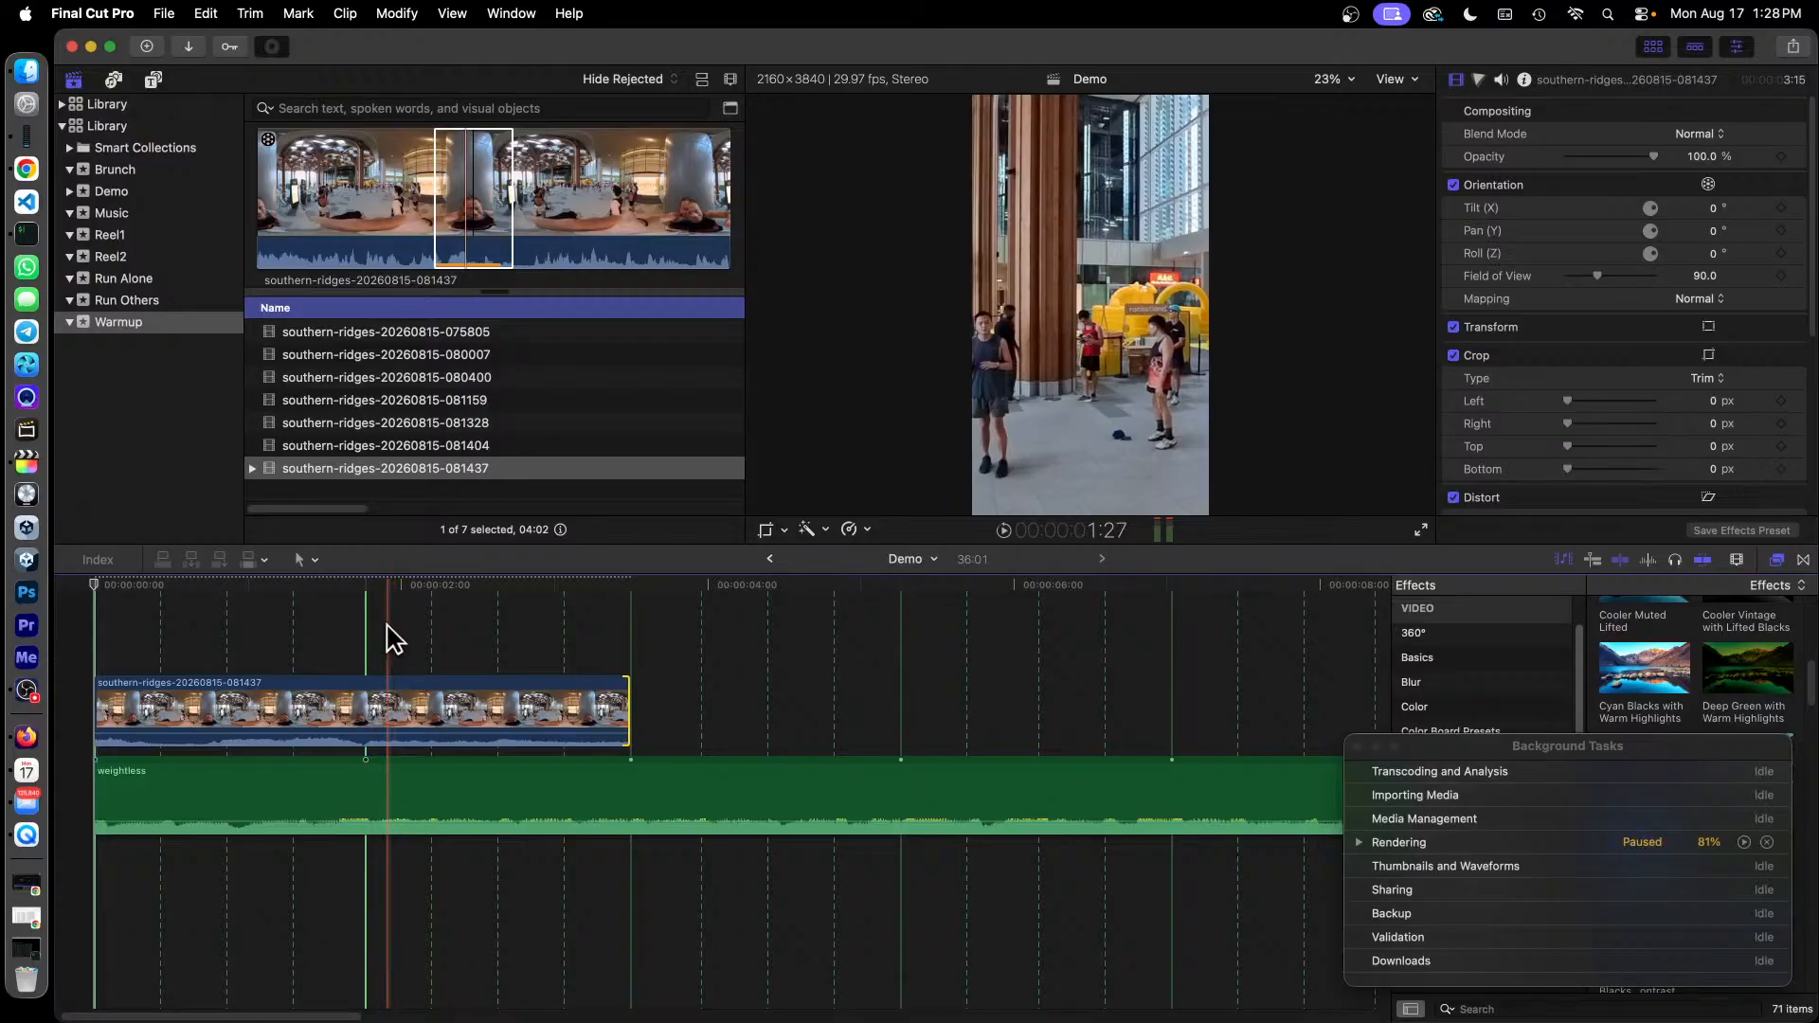
Set the warmup clip's orientation to a Tilt (X) of 25° and a Field of View of 150.
left_click(338, 712)
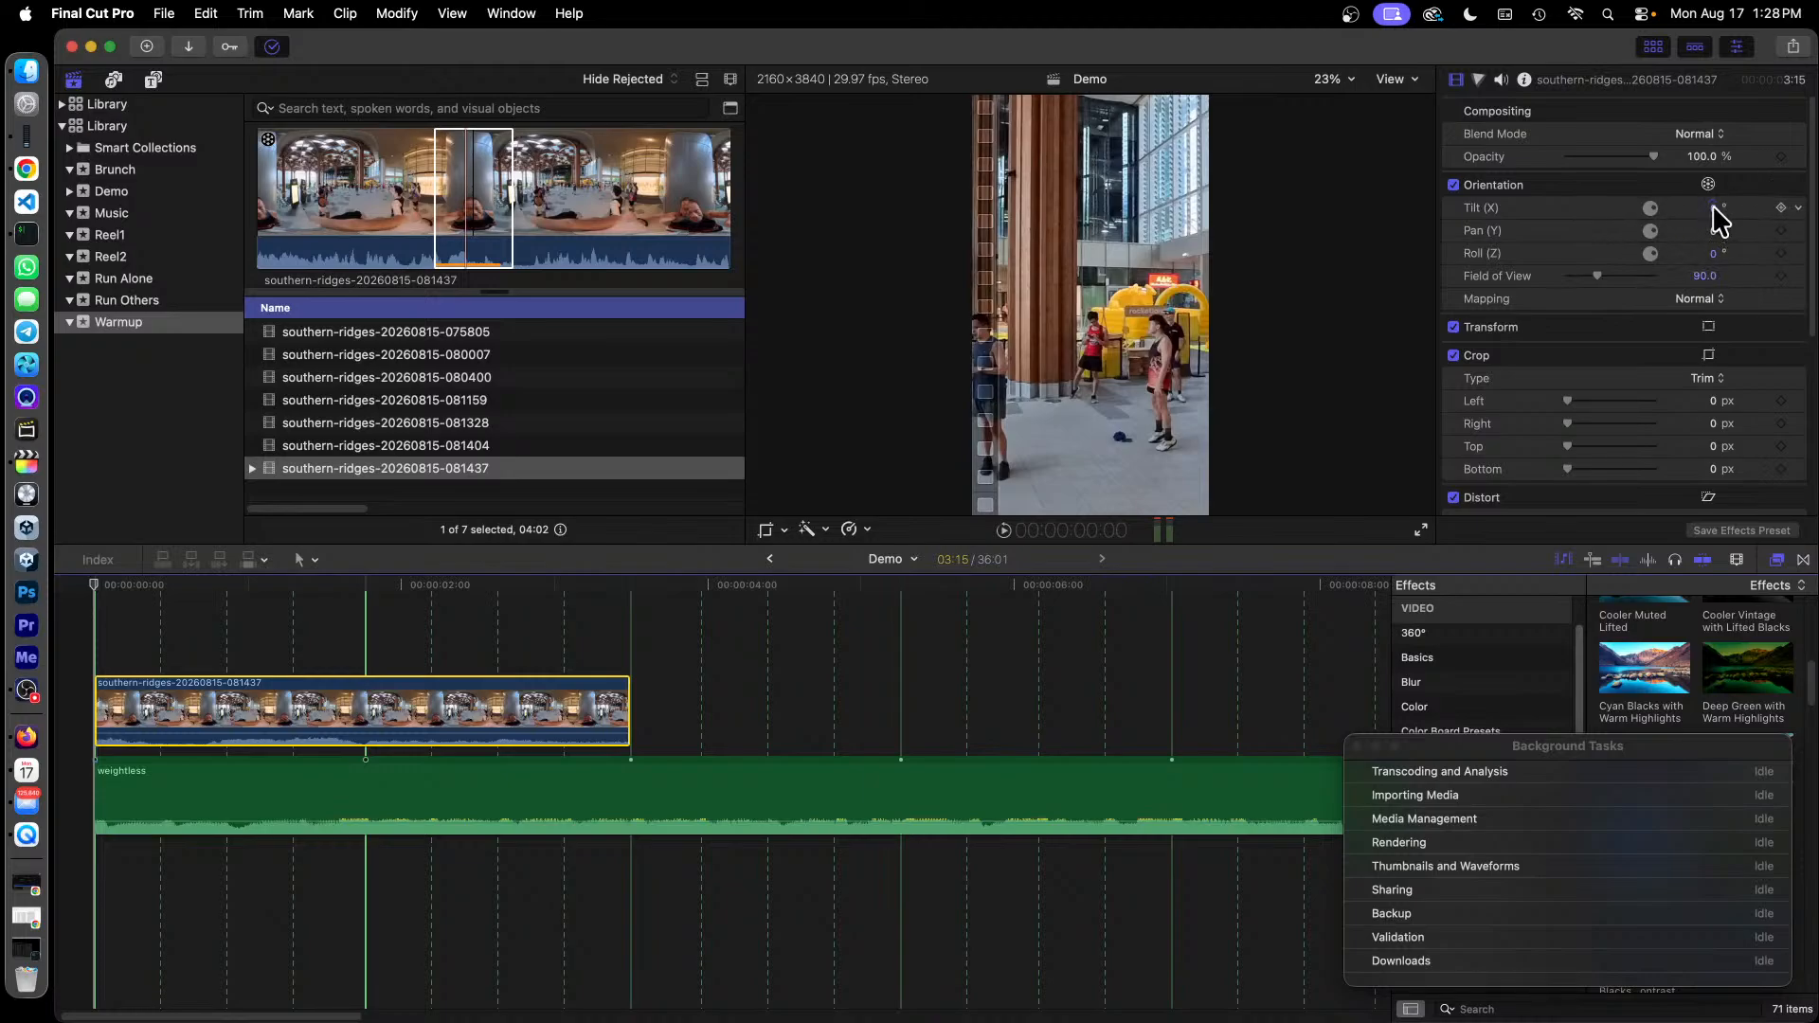
left_click_drag(1712, 207, 1708, 212)
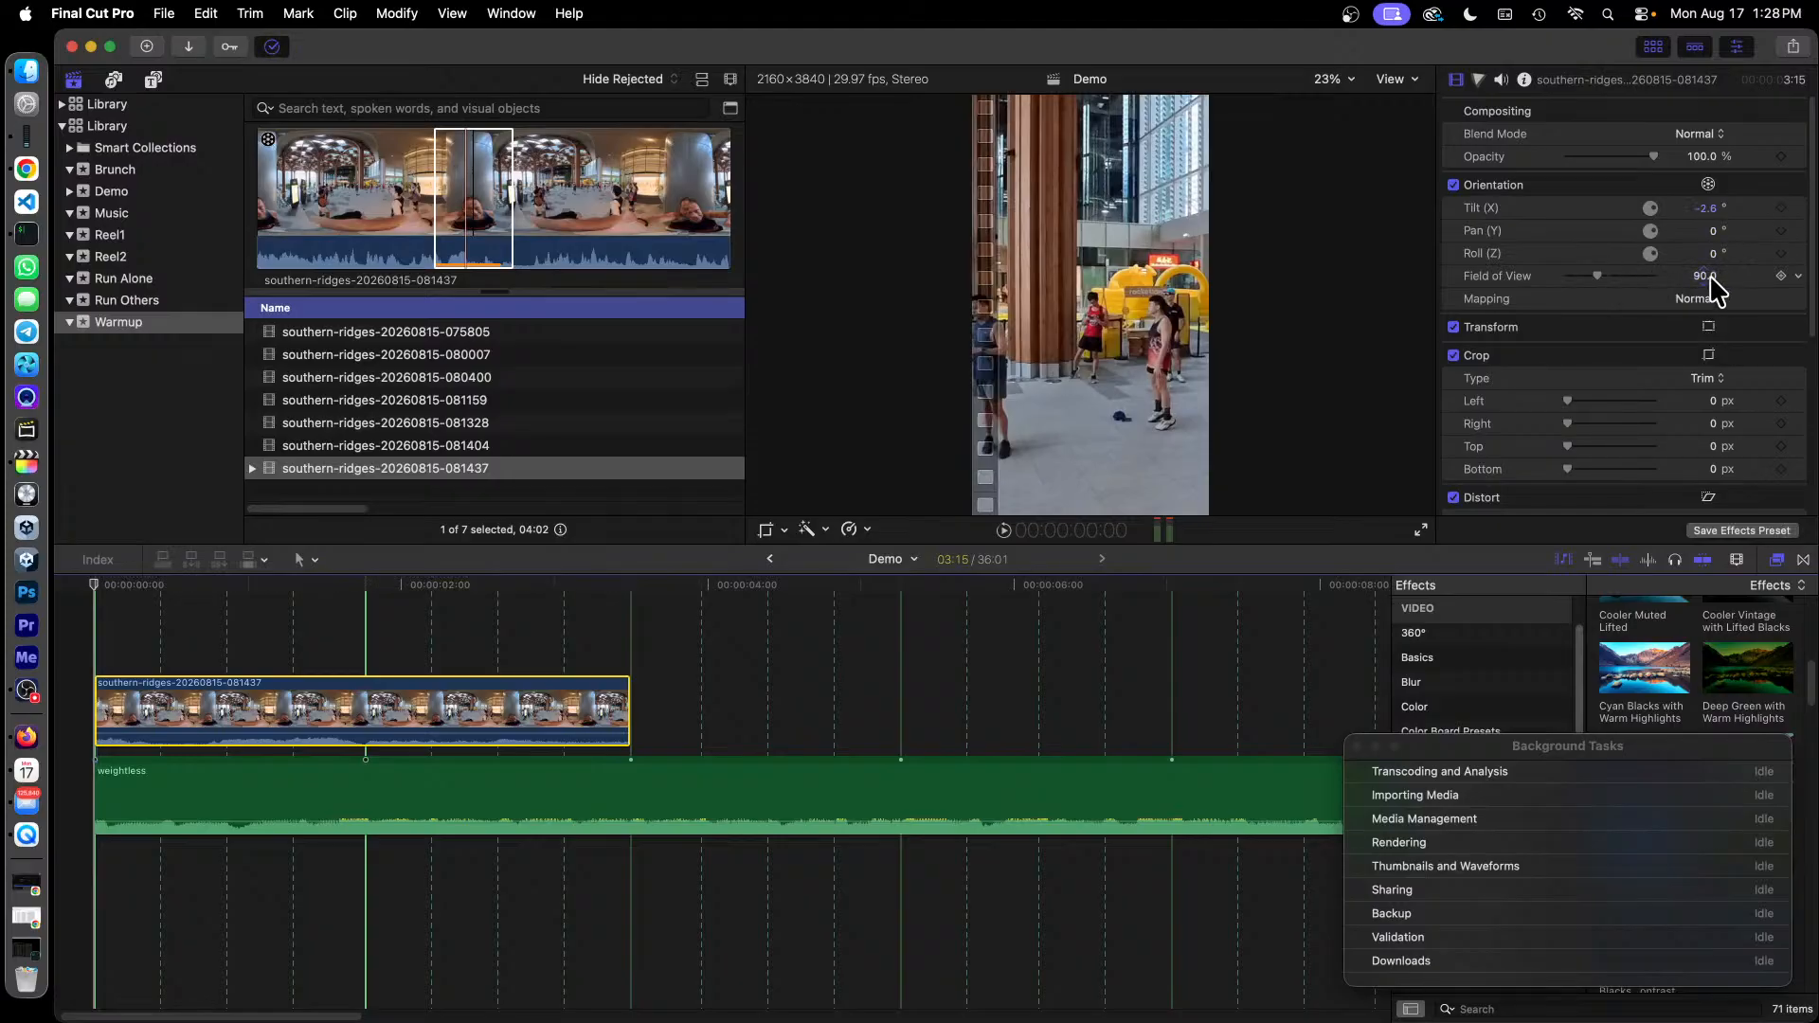
left_click(1708, 210)
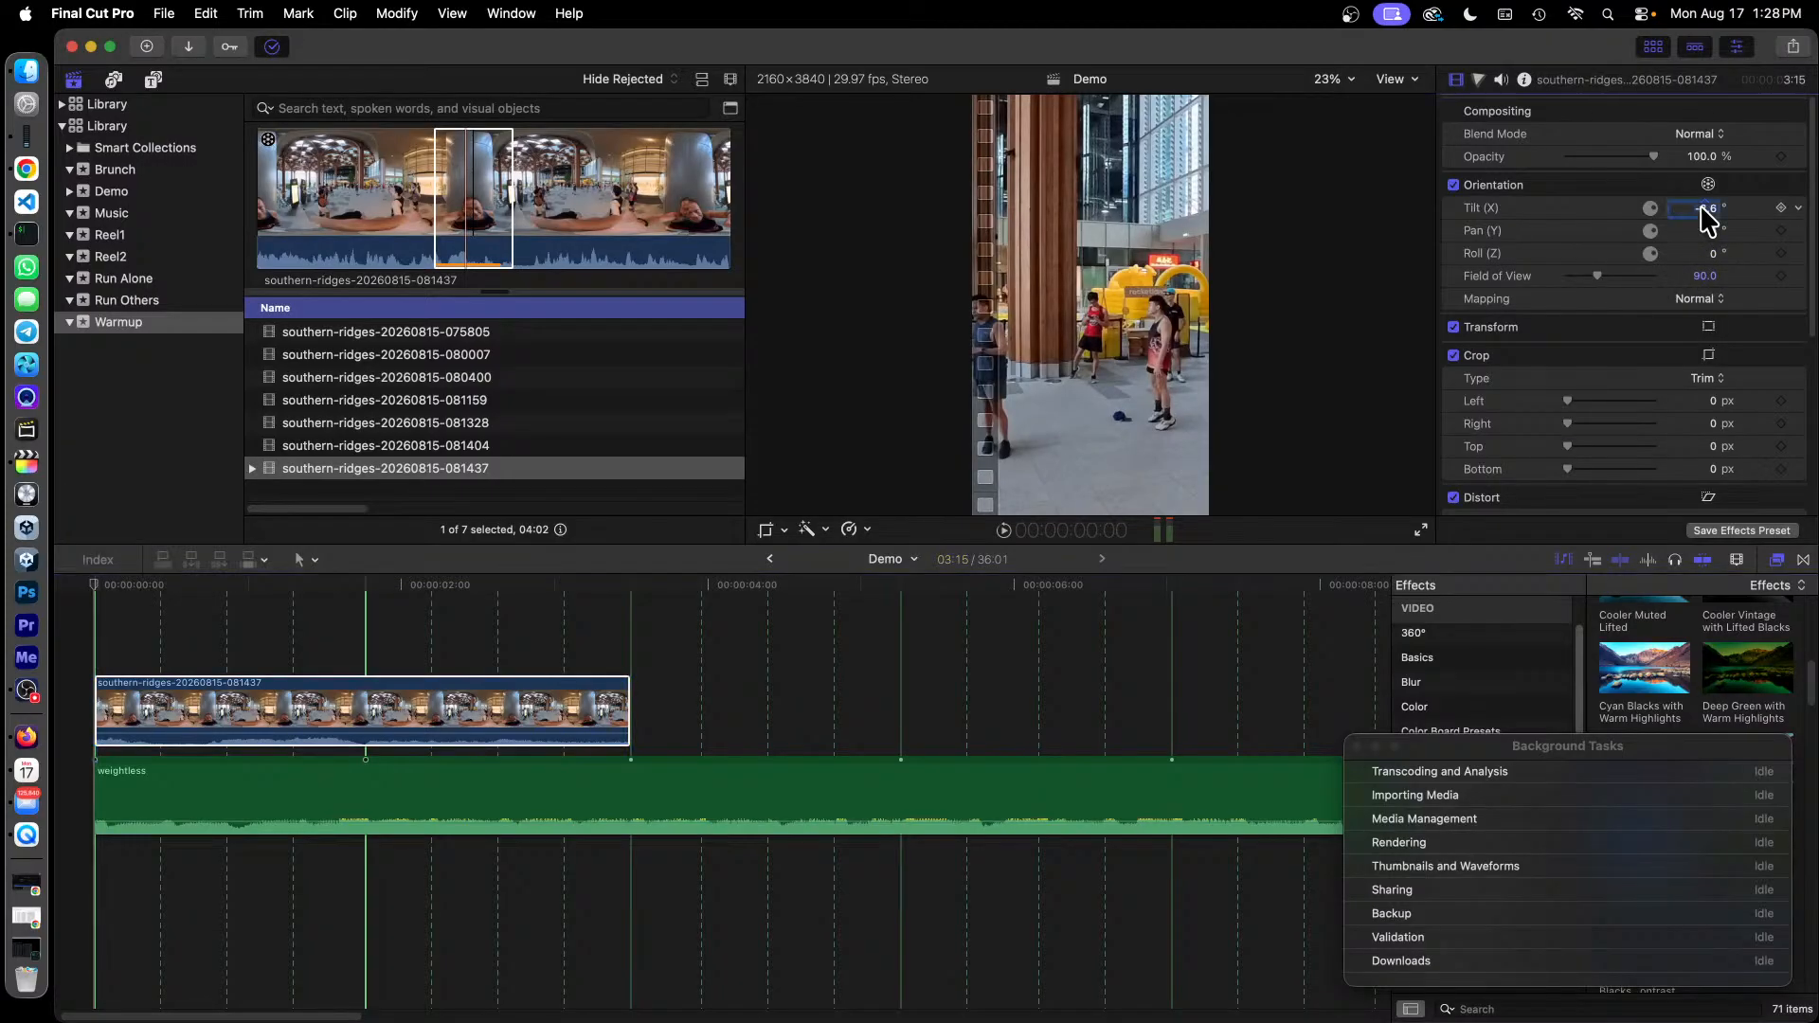
type("25")
key("Return")
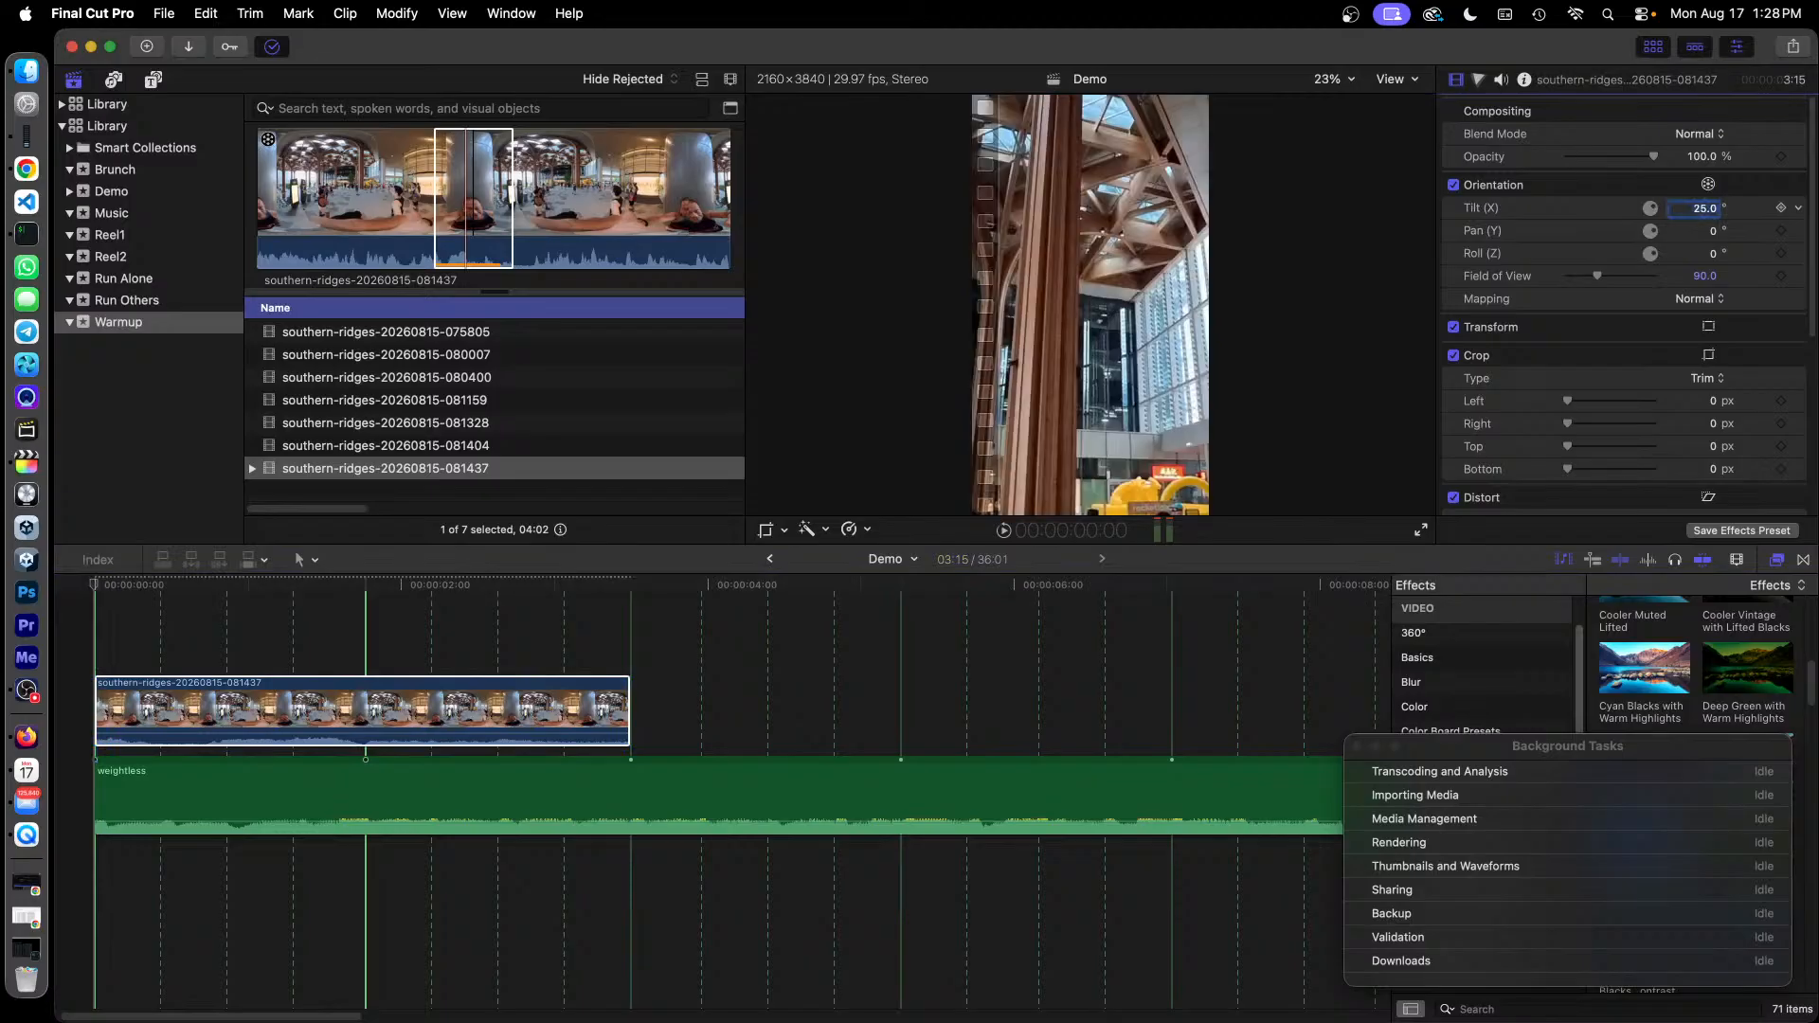
left_click(1704, 275)
type("150")
key("Return")
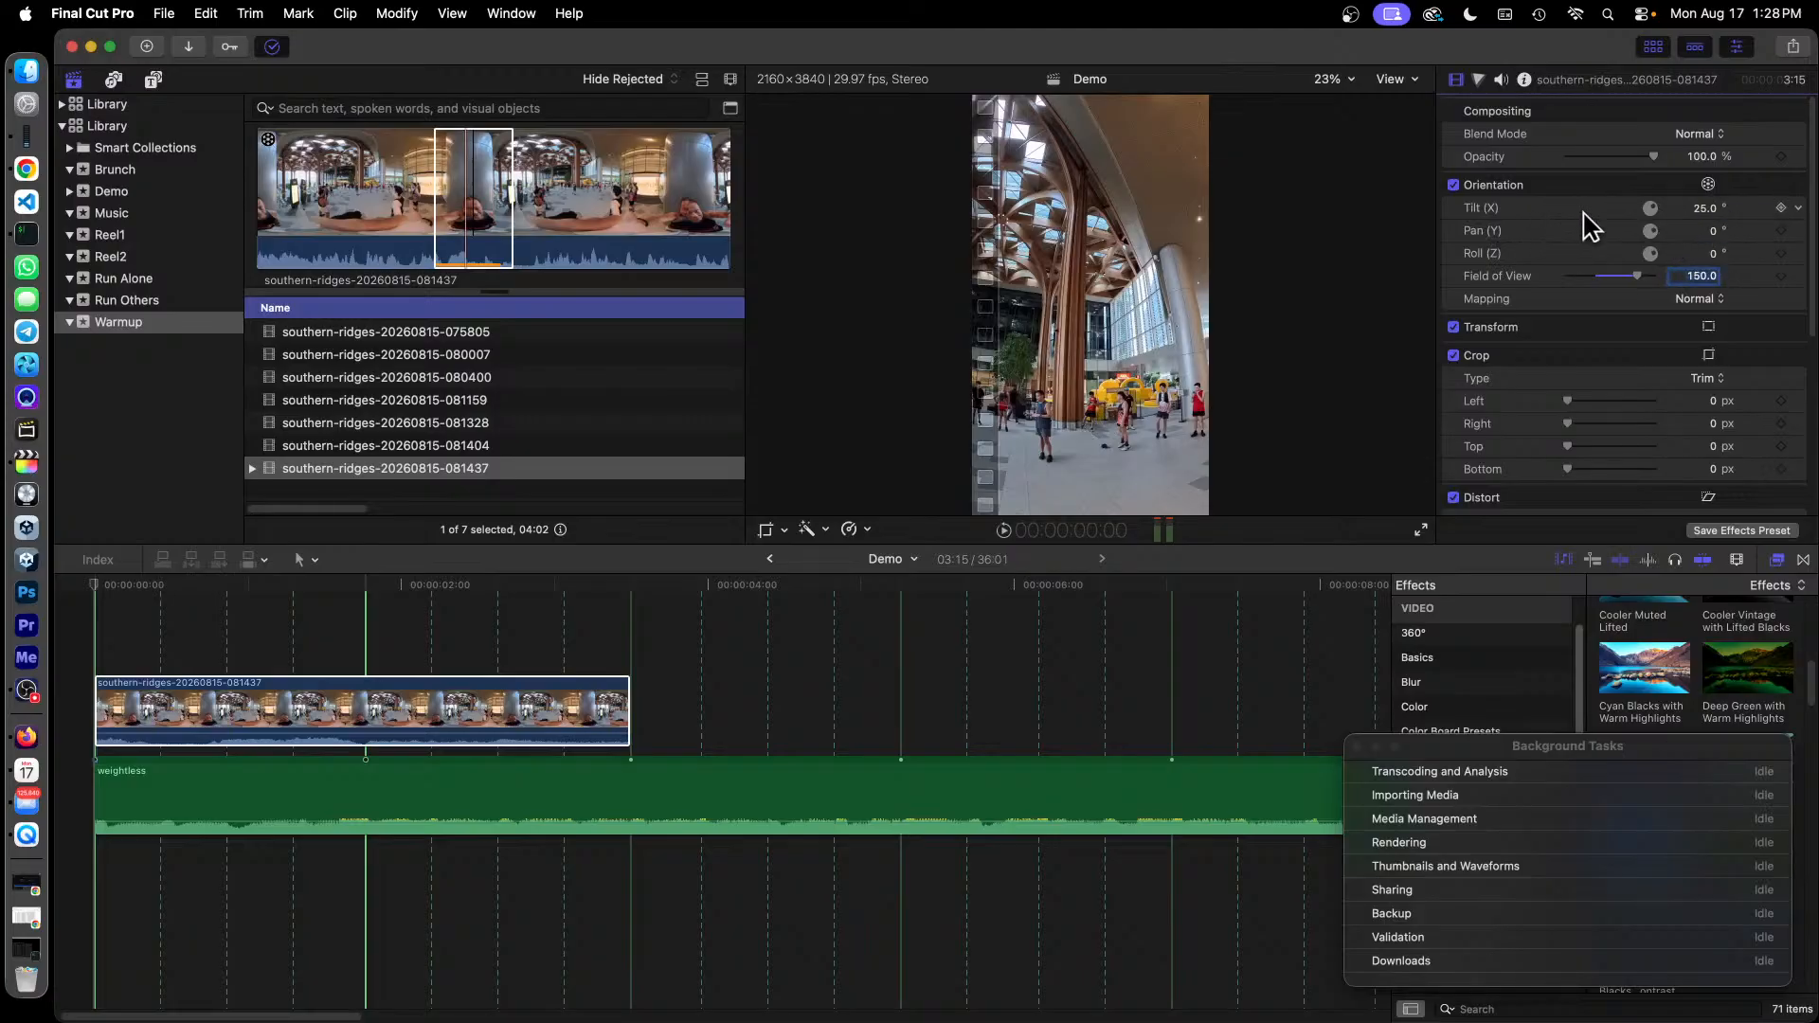
Reframe the warmup clip with Pan (Y) at 39.2° and Tilt (X) at 32.7°.
mouse_move(1714, 232)
left_mouse_down()
mouse_move(1751, 231)
mouse_move(1714, 231)
left_mouse_up()
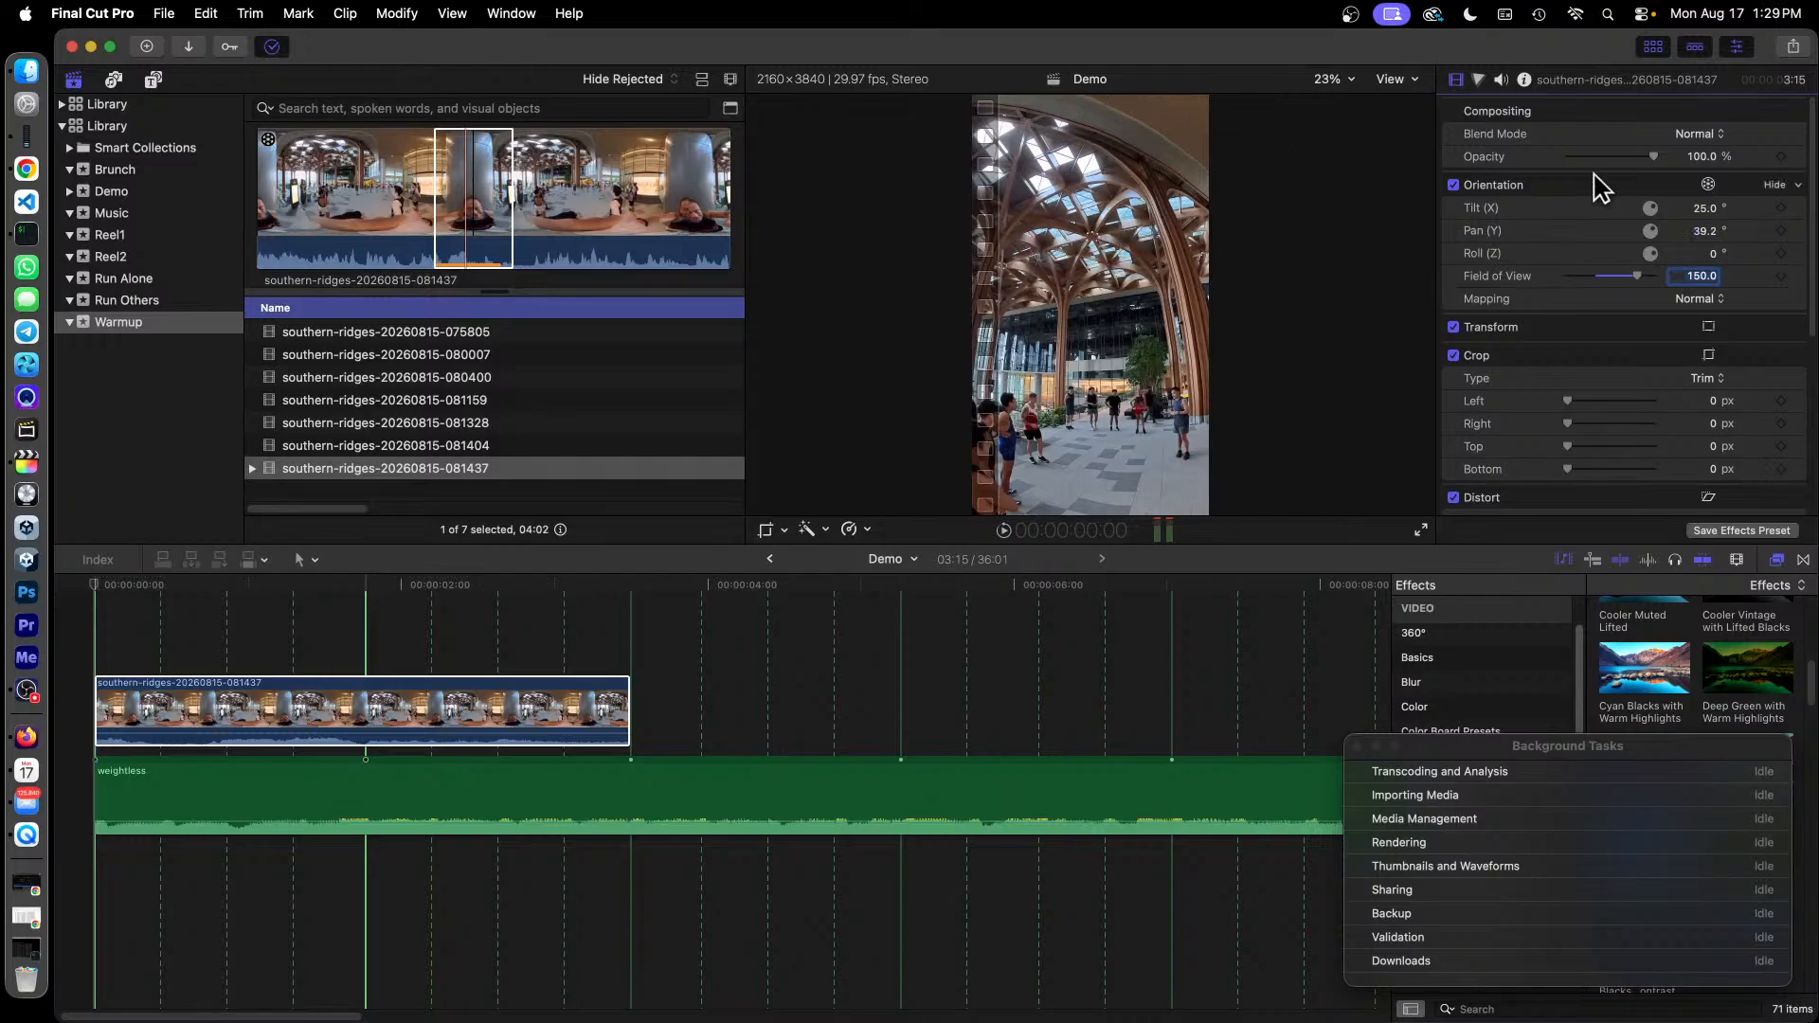
left_click_drag(1703, 207, 1701, 207)
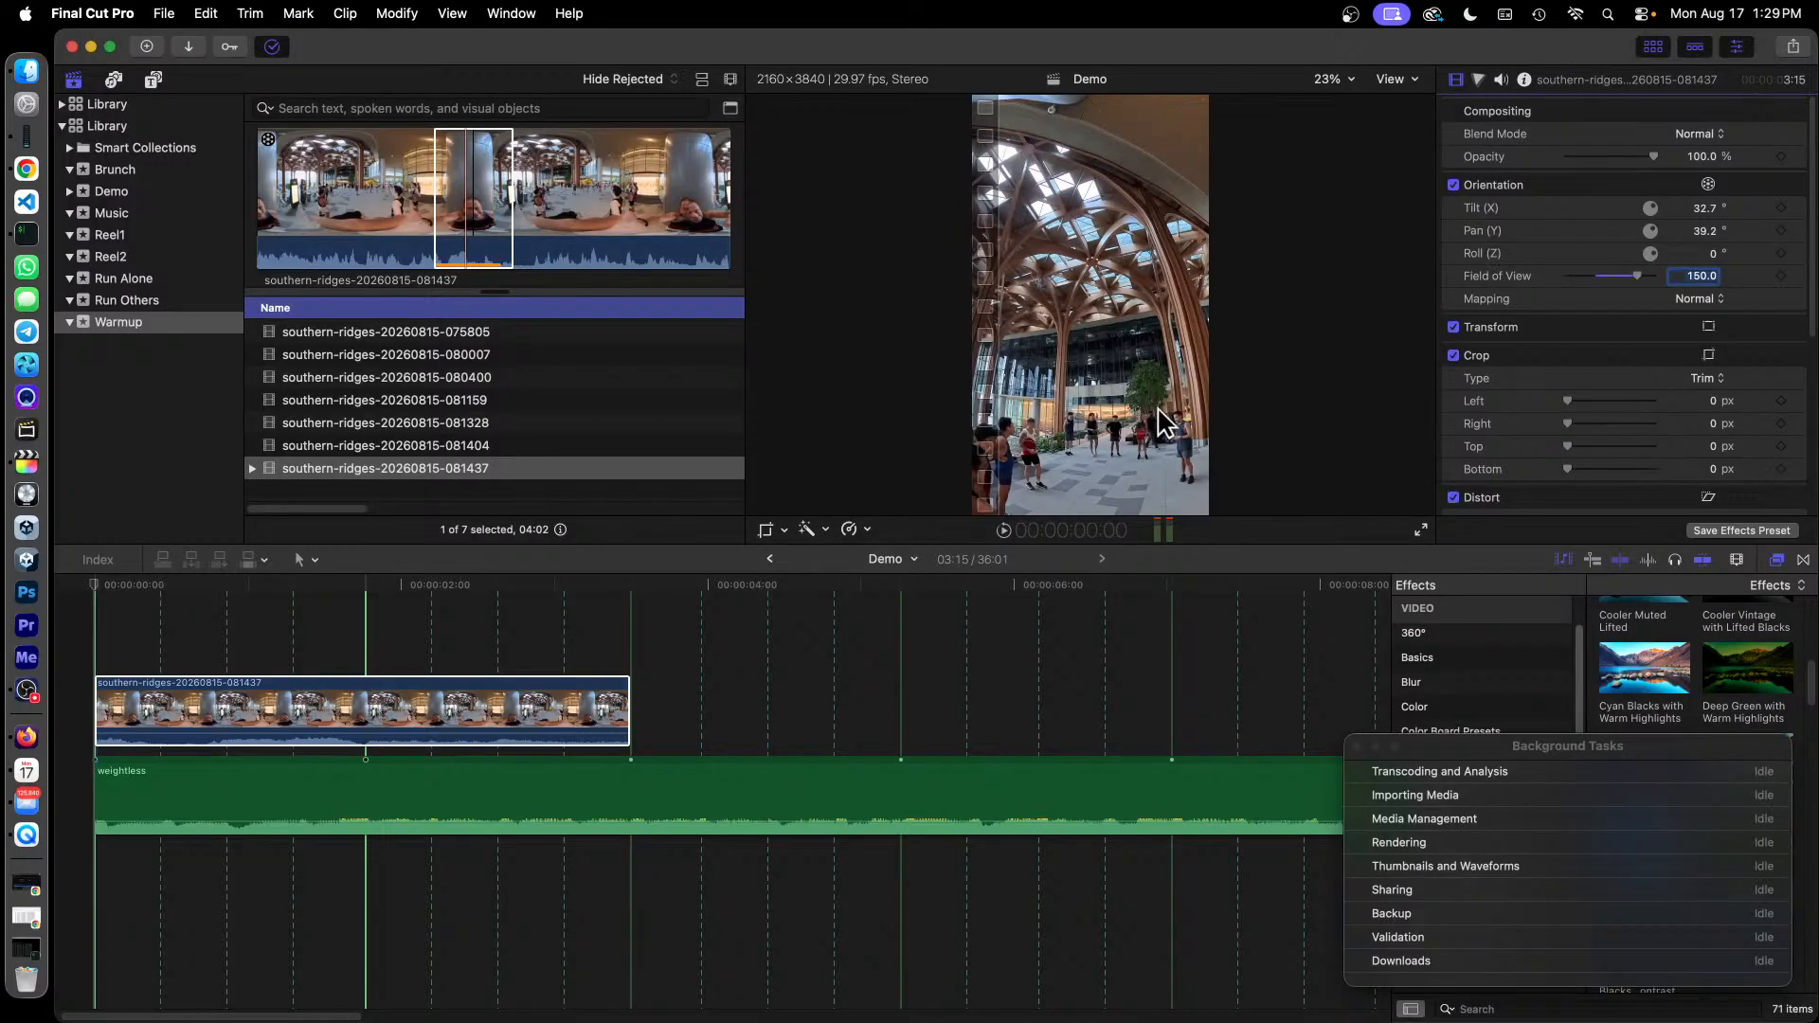
Add Tilt (X) keyframes to the warmup clip on the beat at 1:23 and at the clip's start.
left_click(491, 696)
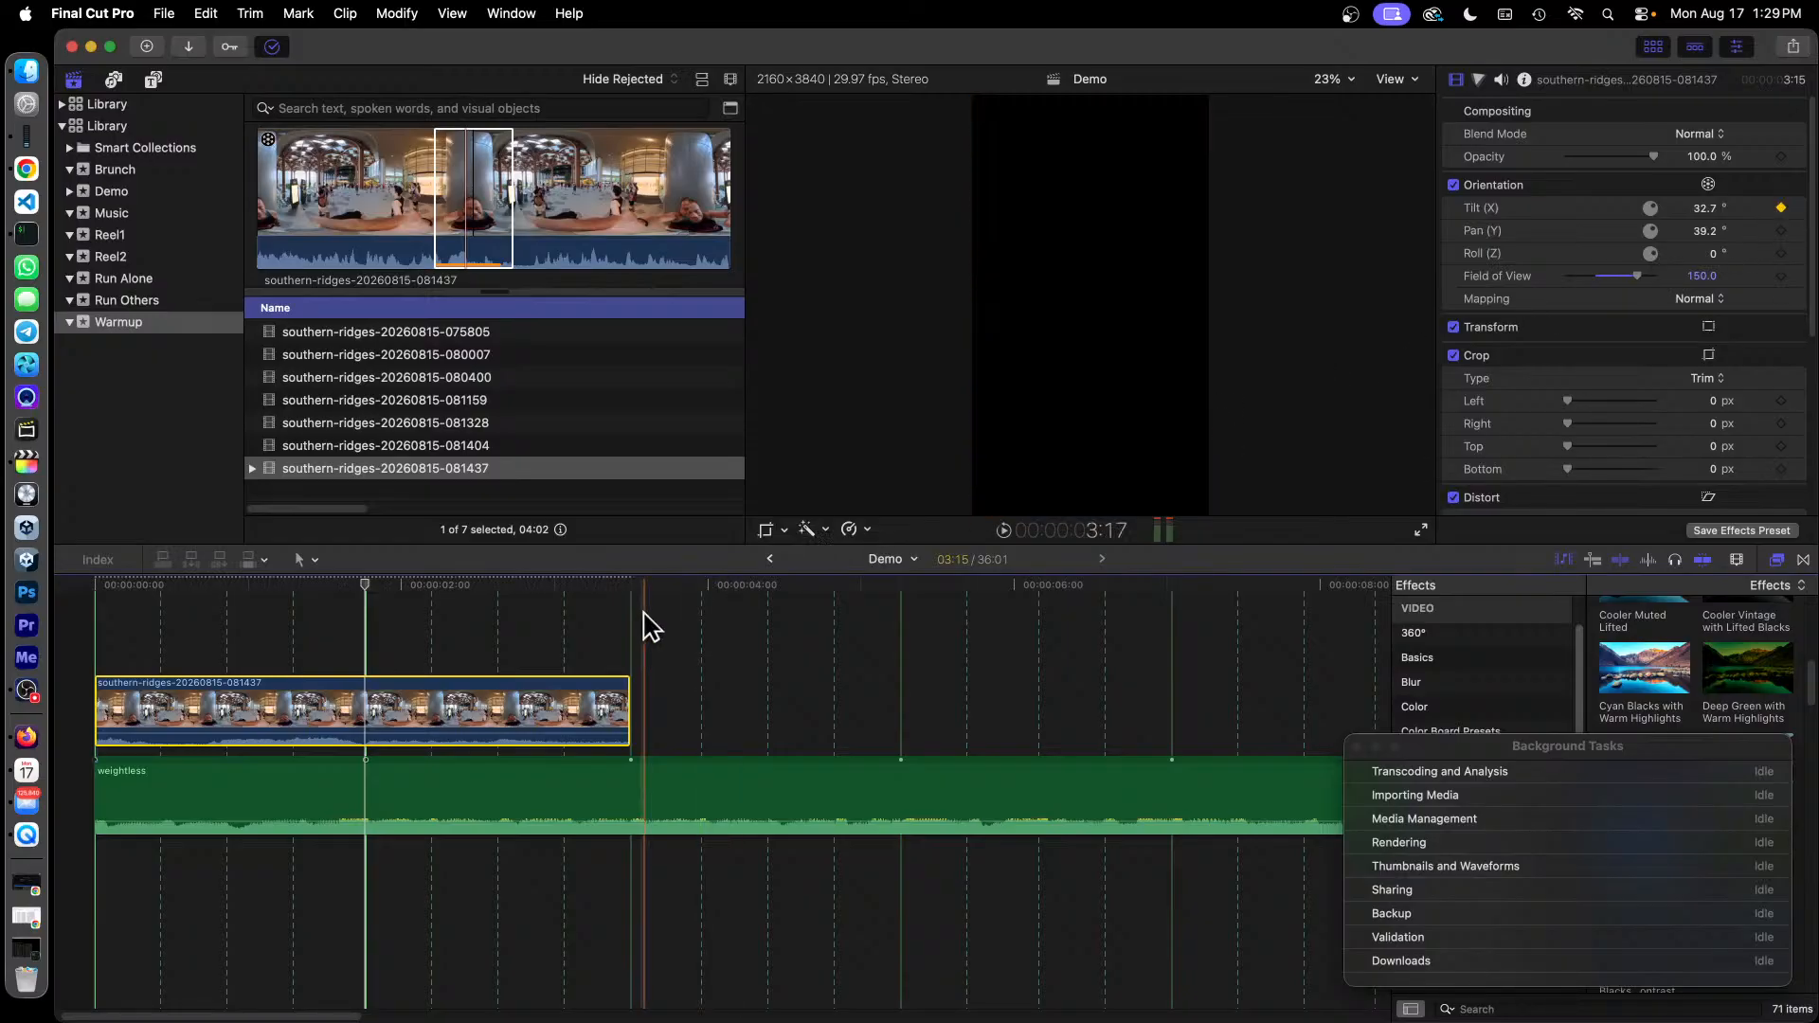
left_click(366, 593)
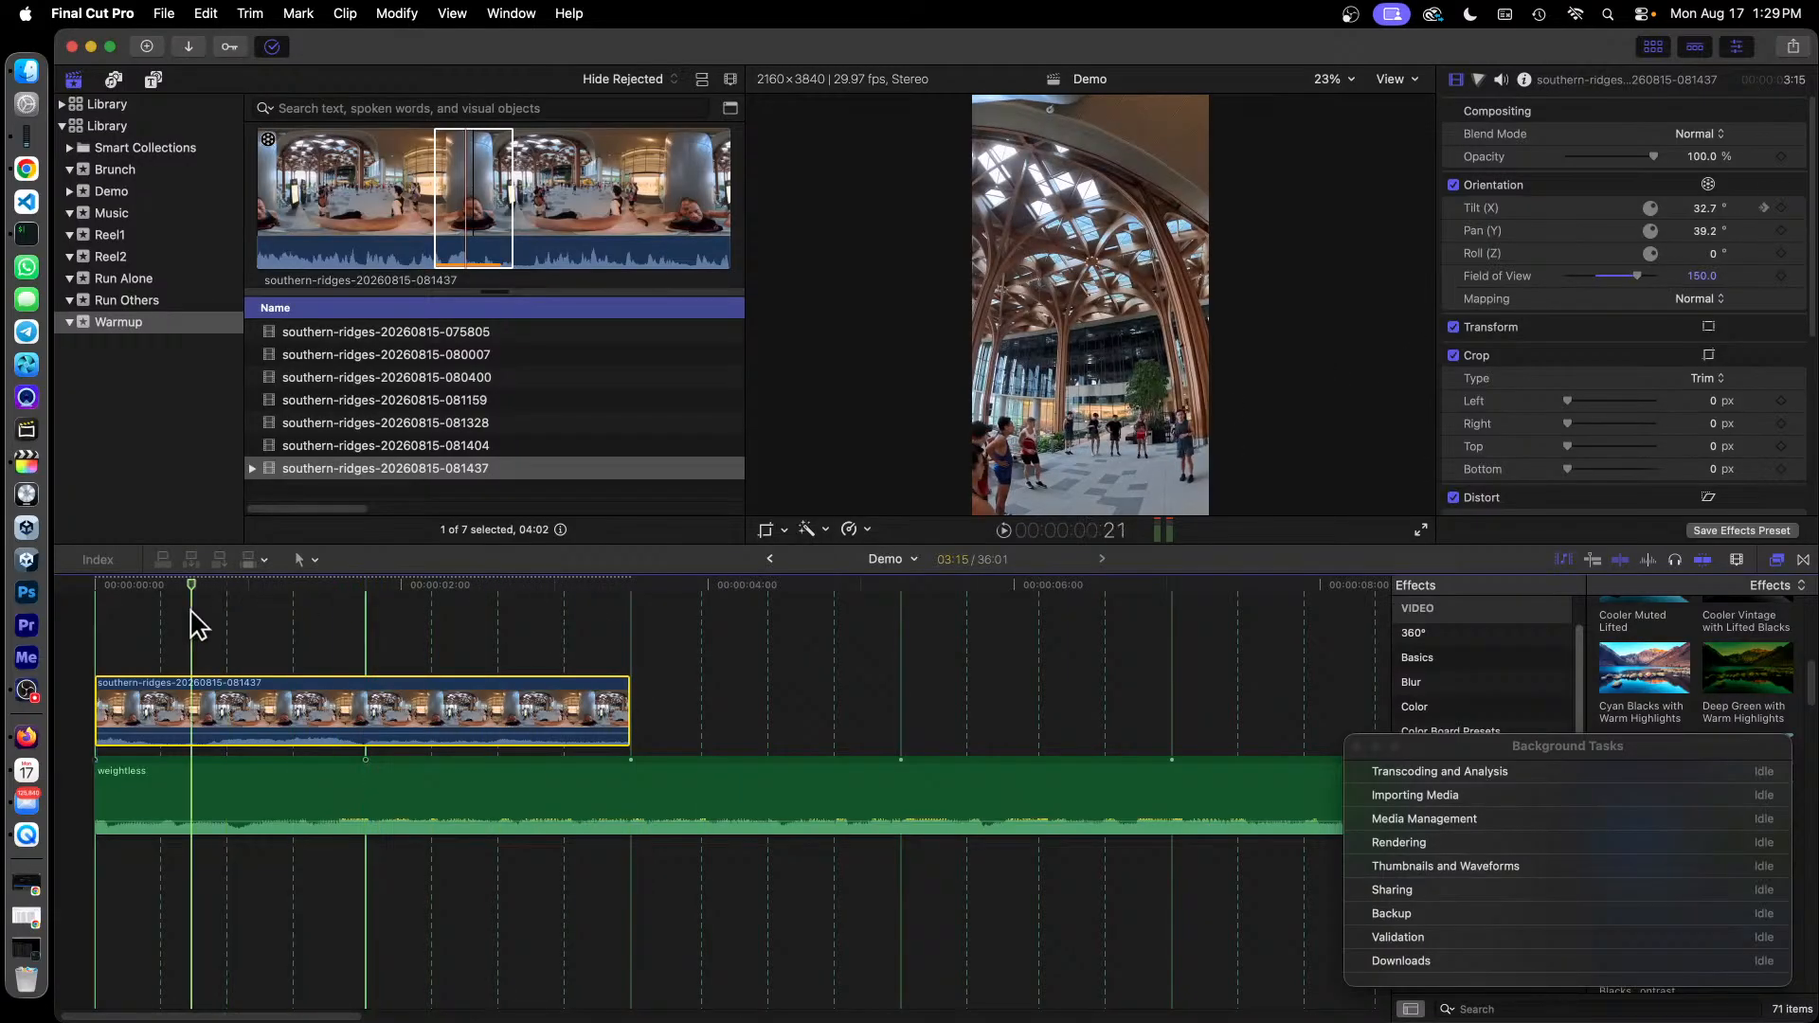
key("Home")
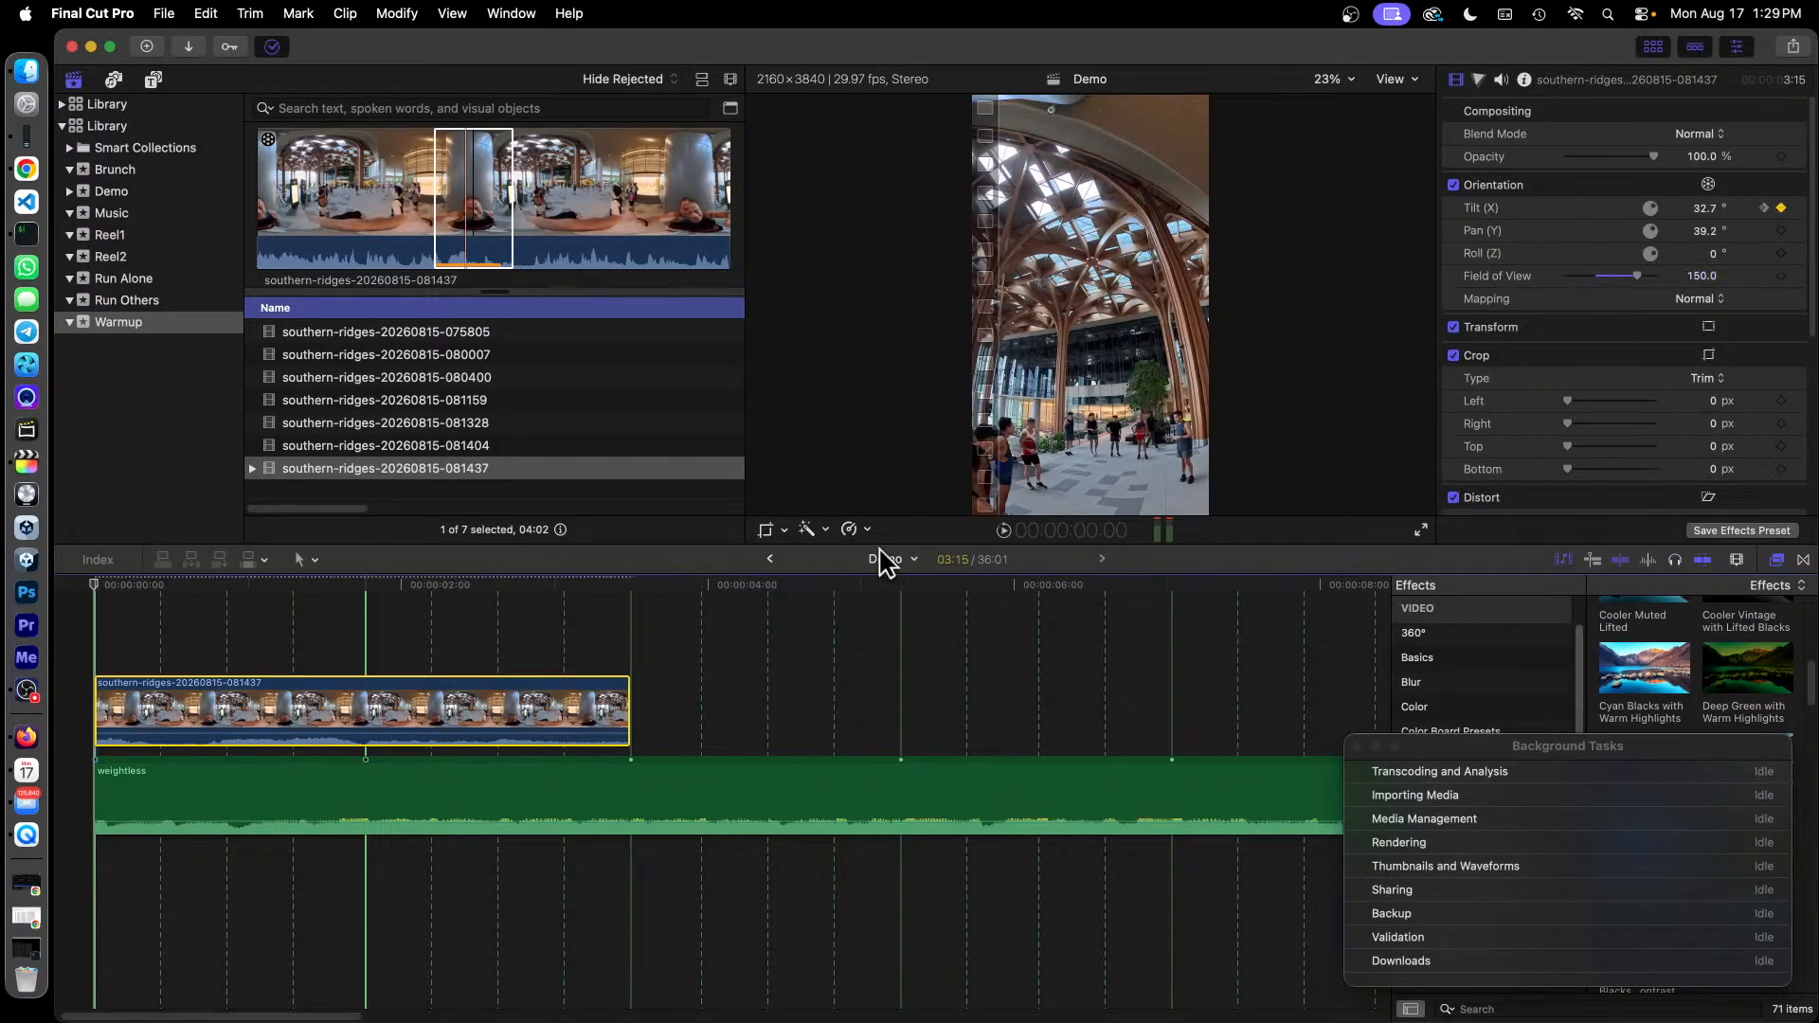
Show the warmup clip's video animation and set Tilt (X) at the start keyframe to 83.3°.
left_click(295, 710)
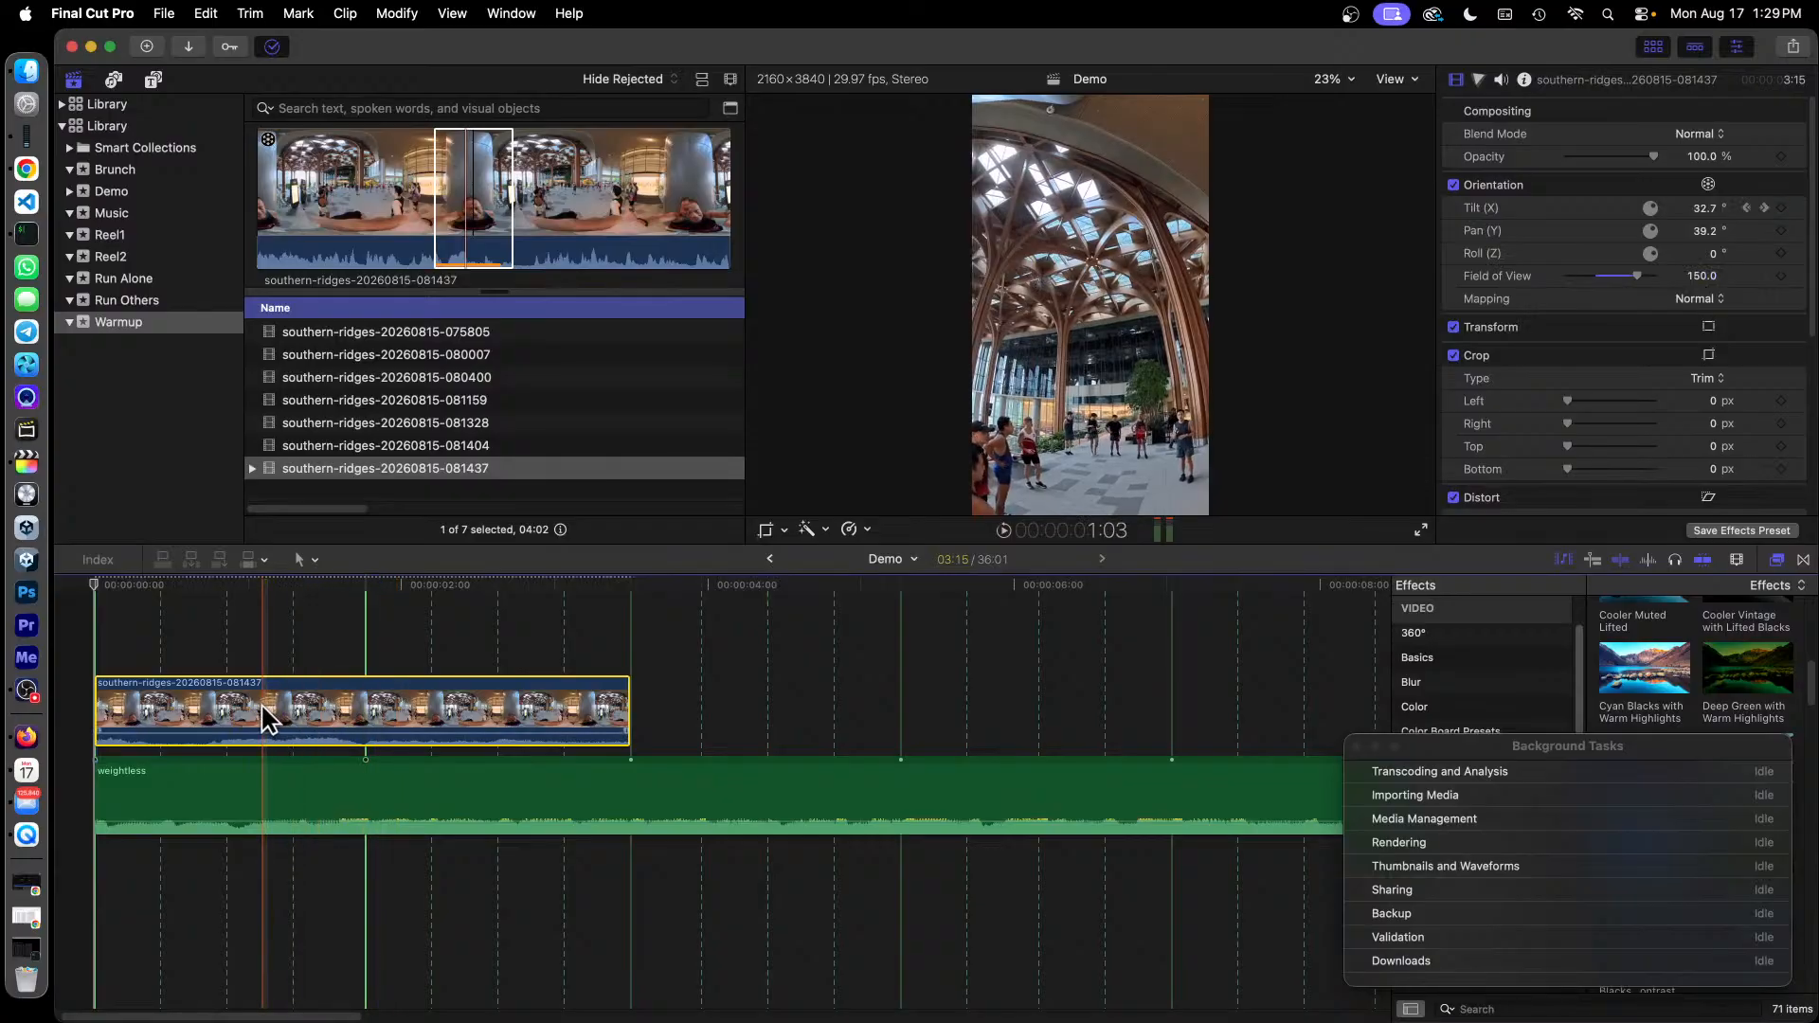
right_click(265, 711)
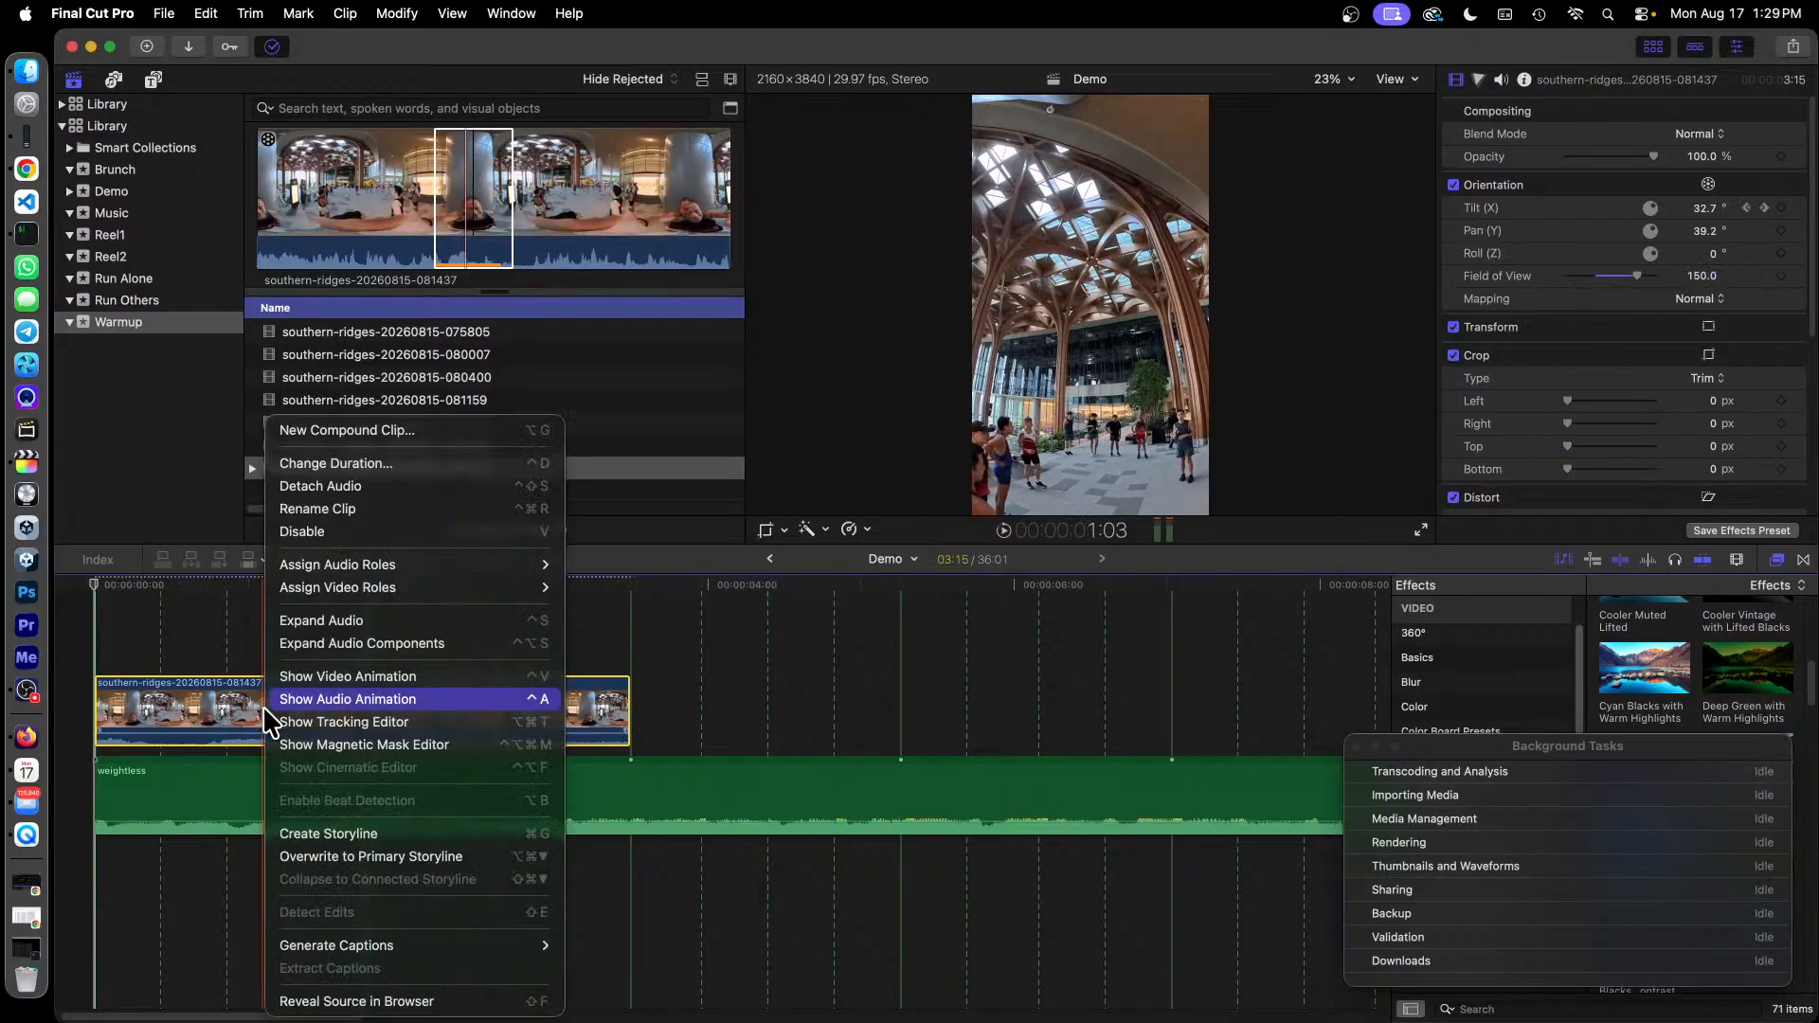
left_click(390, 675)
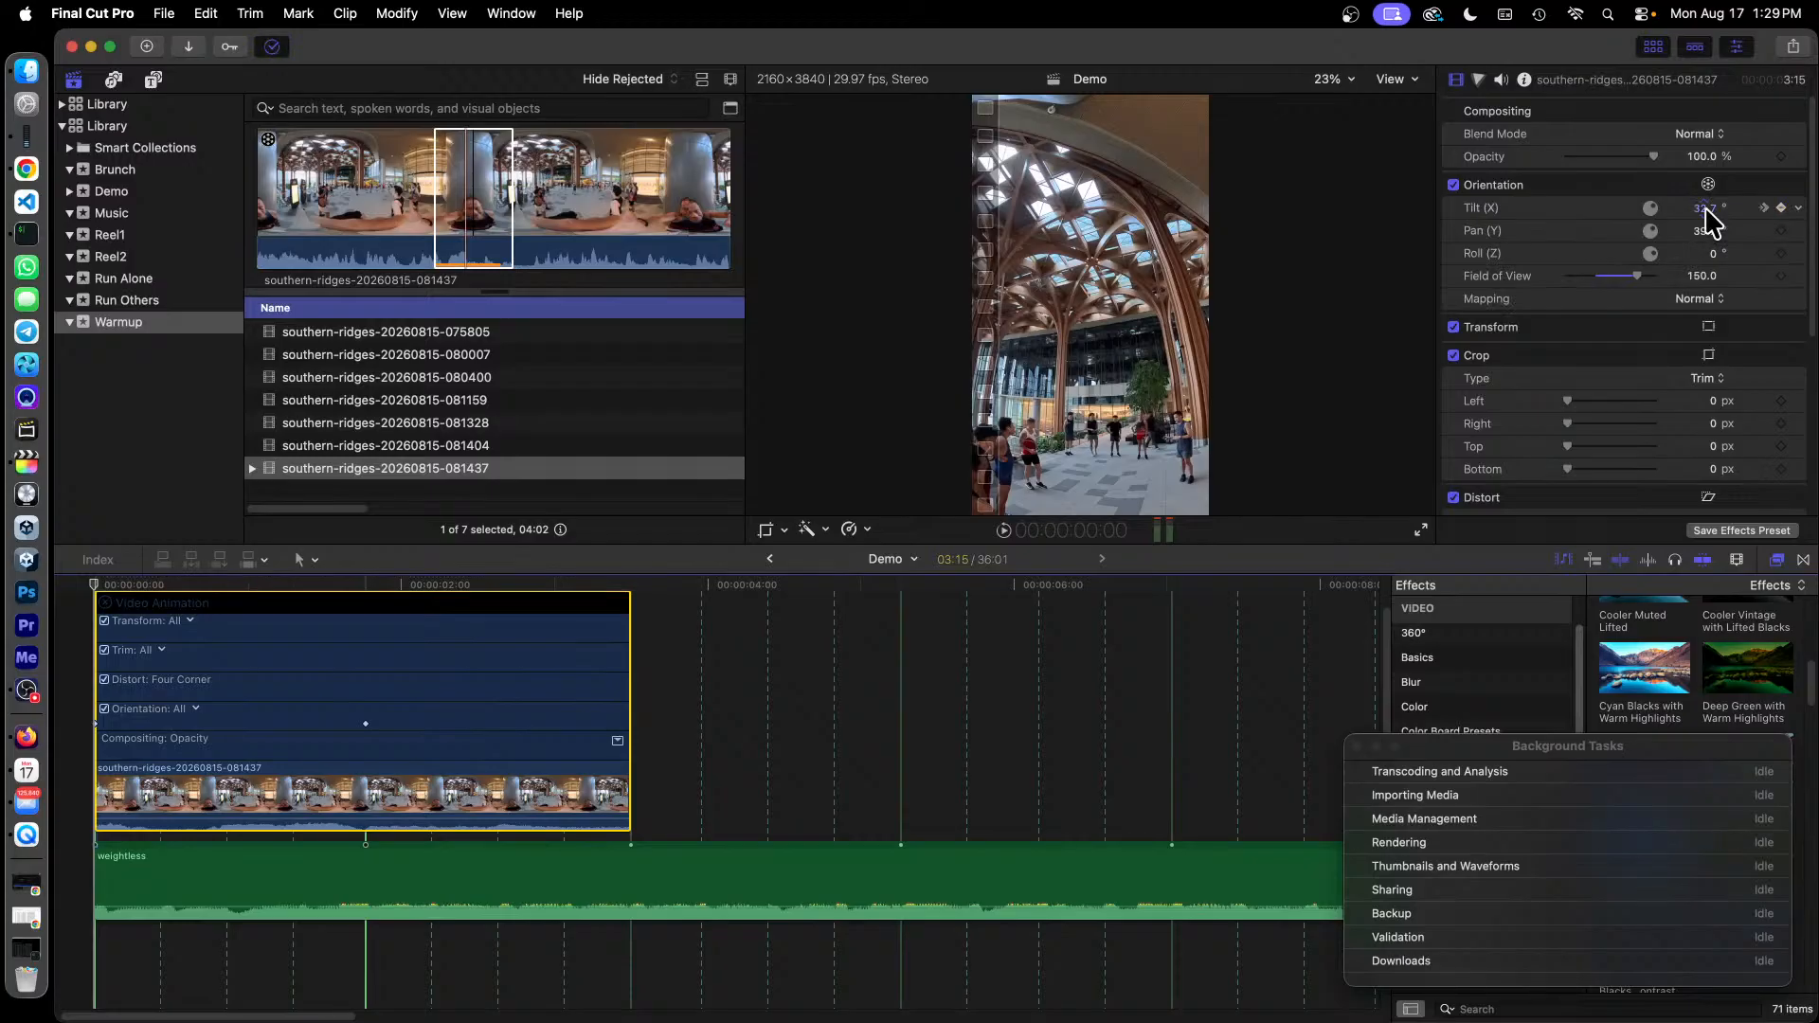
left_click_drag(1708, 223, 1801, 222)
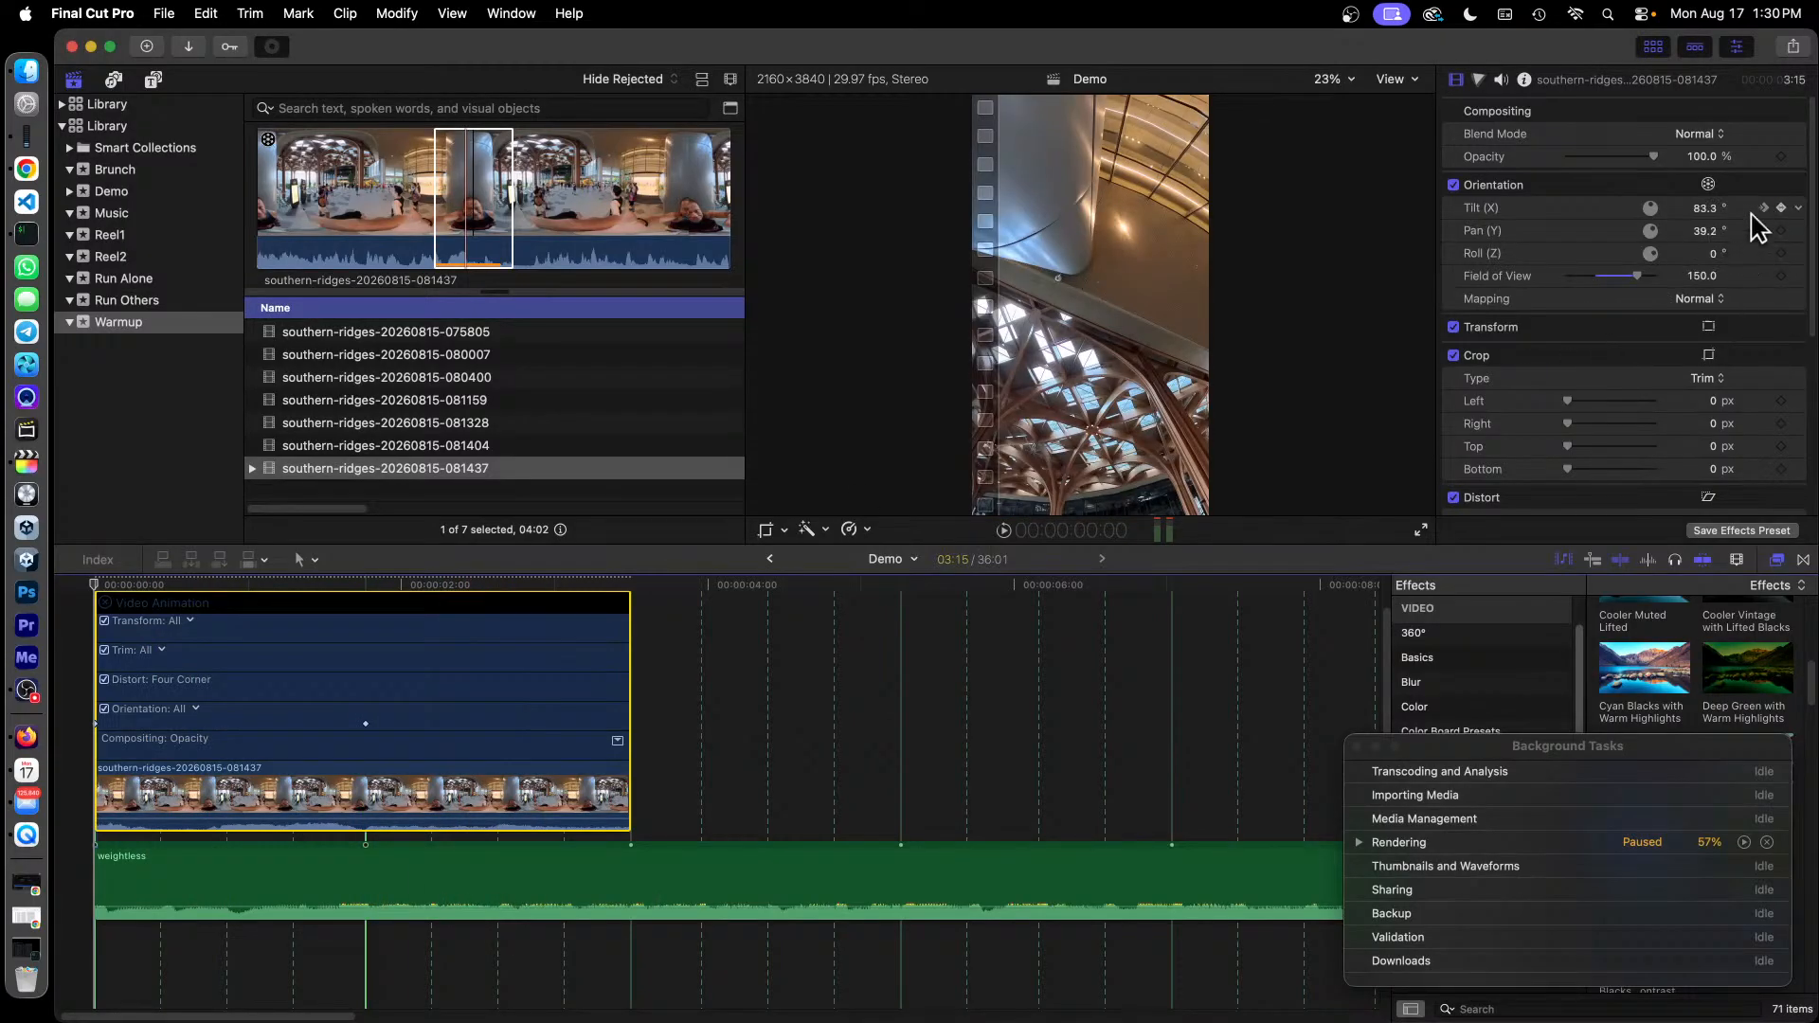
Compare the warmup clip's framing at both Tilt (X) keyframes and return the playhead to the clip's start.
left_click(1764, 209)
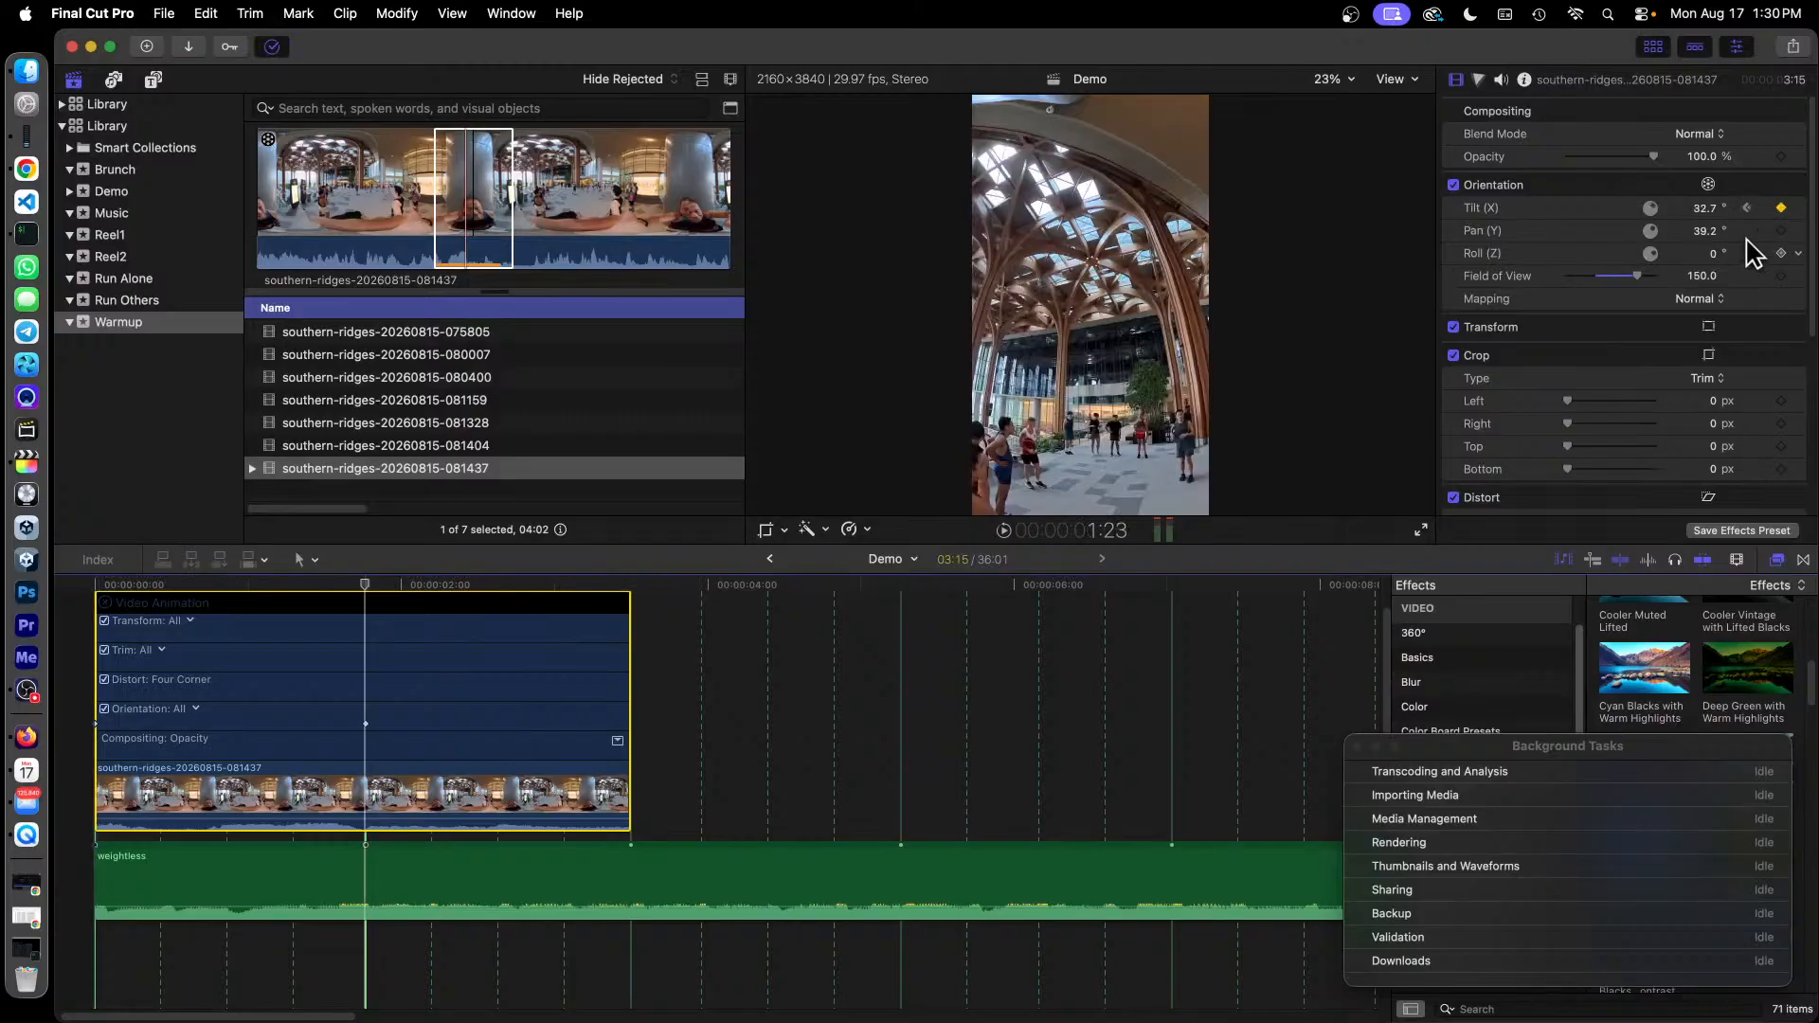
left_click(1746, 207)
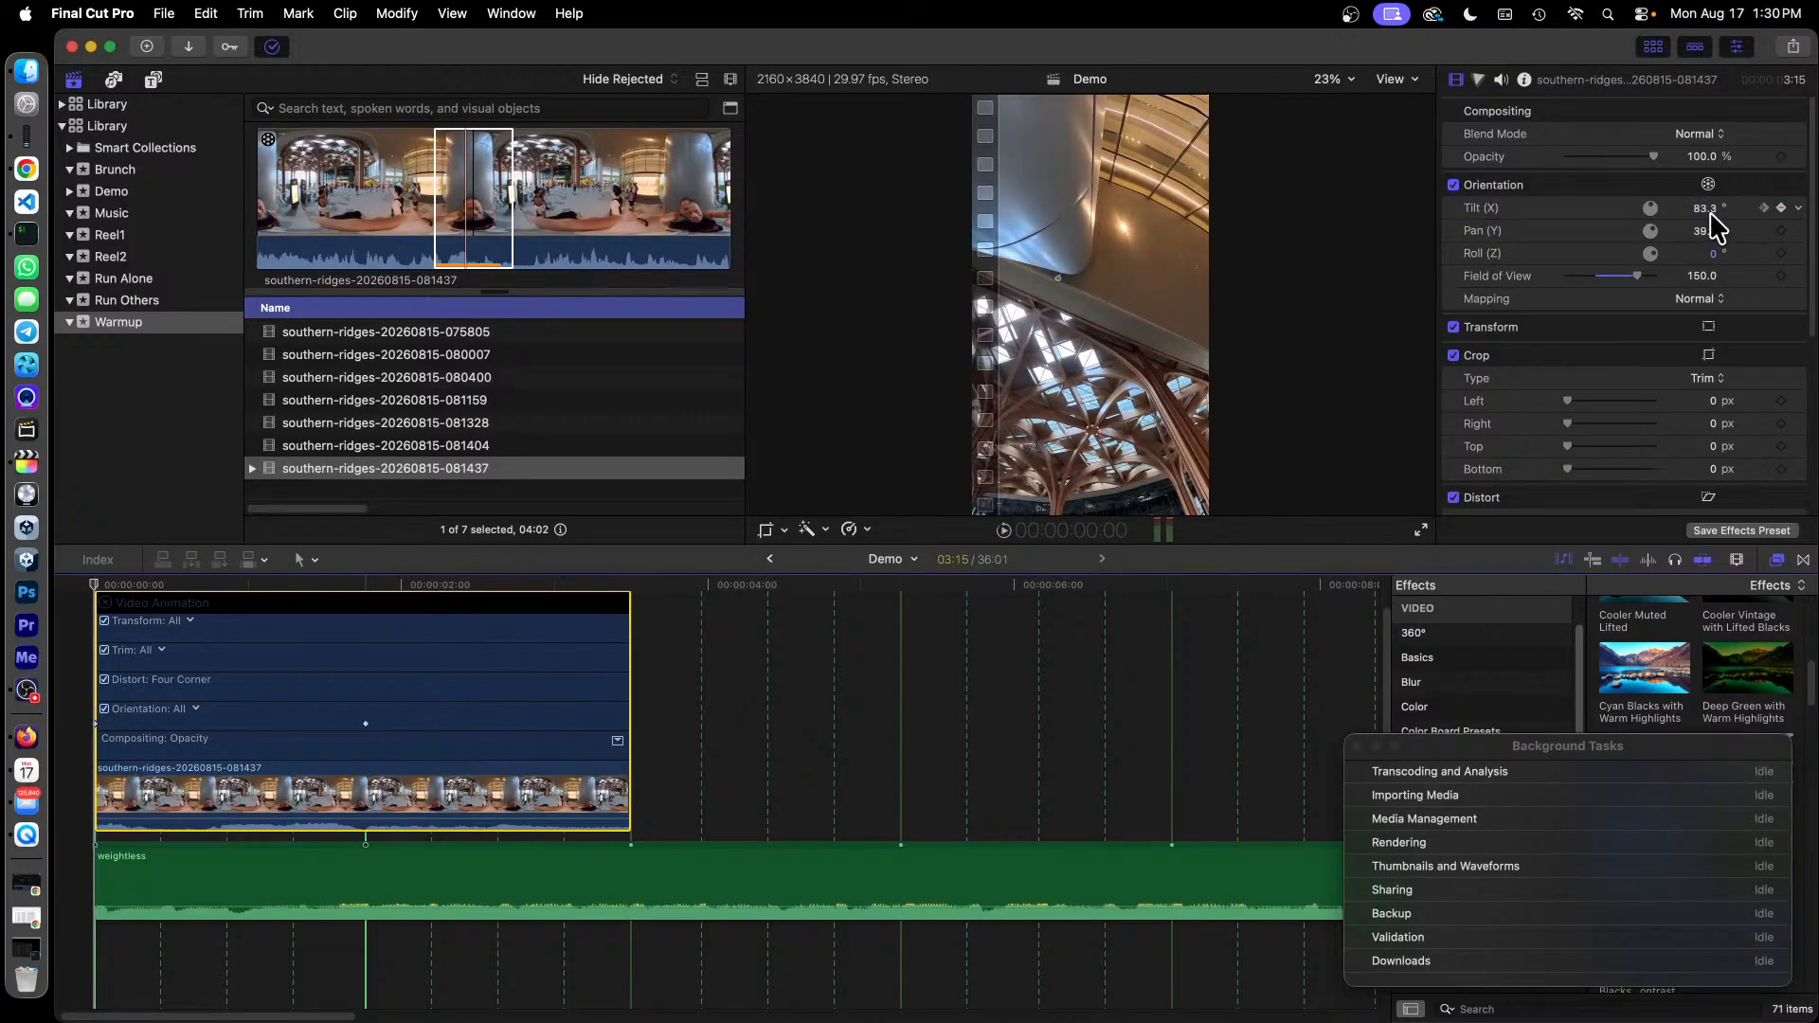
left_click(1765, 209)
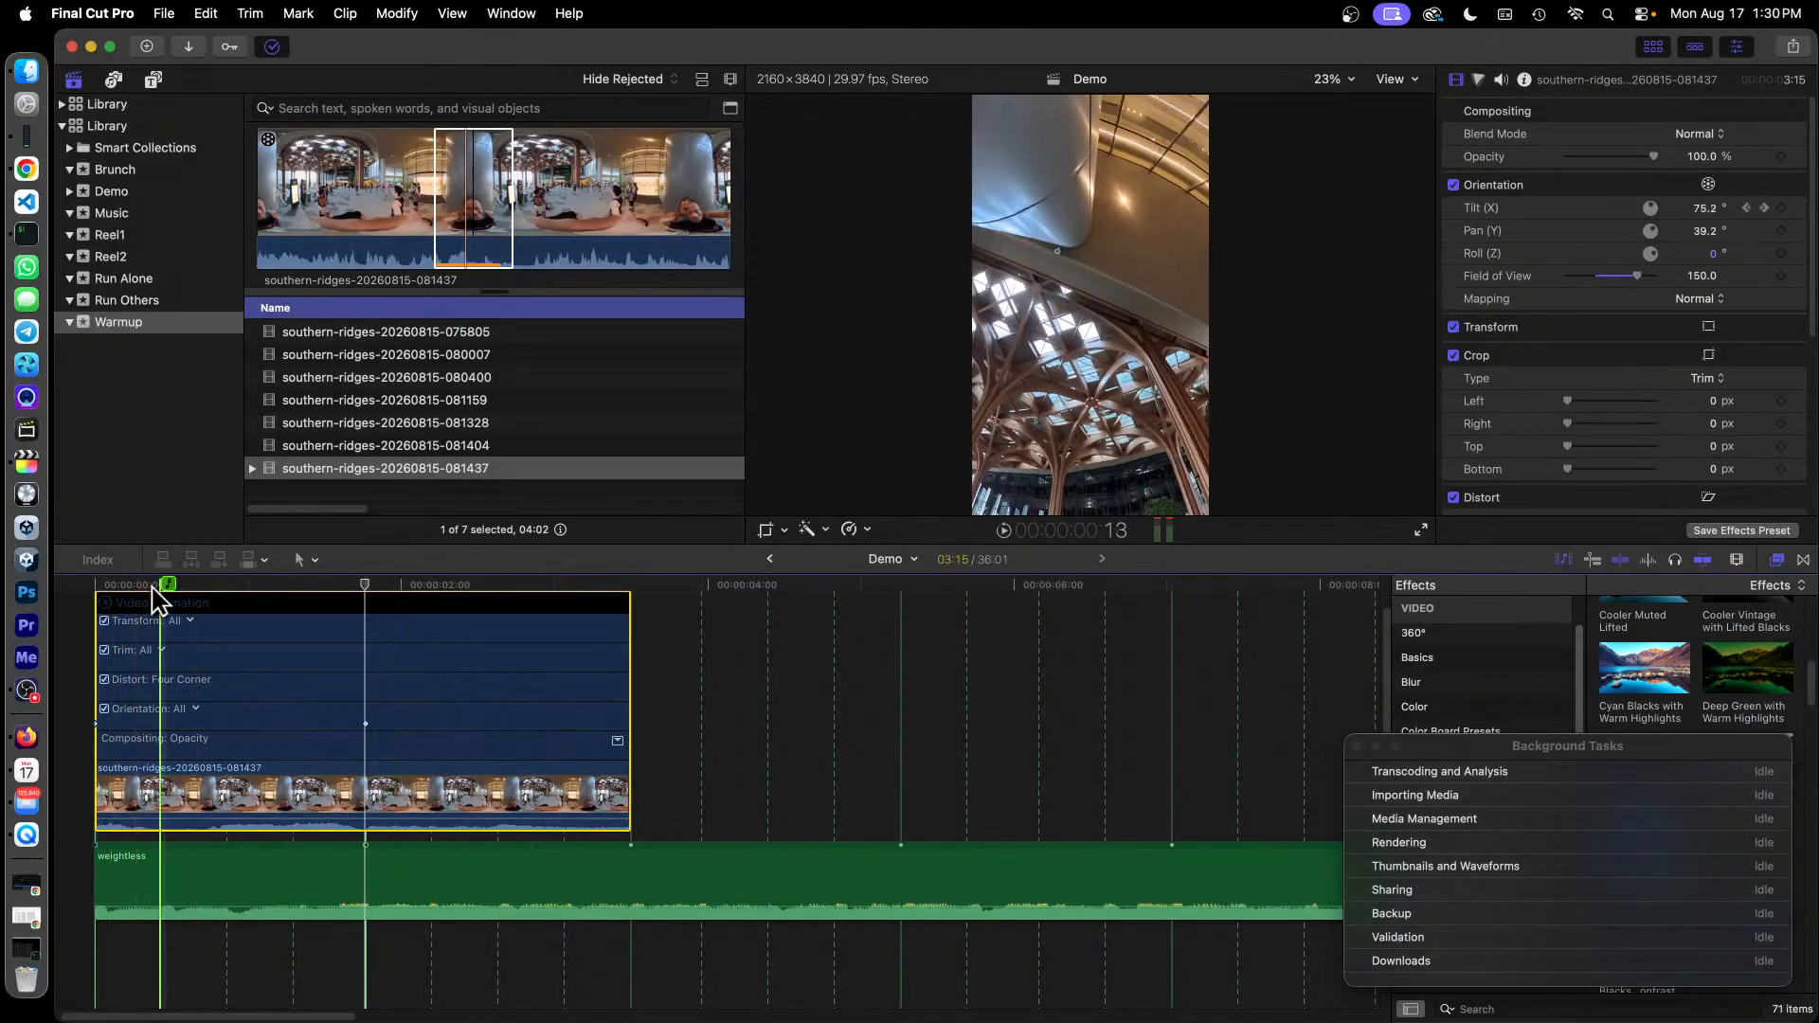
left_click(99, 601)
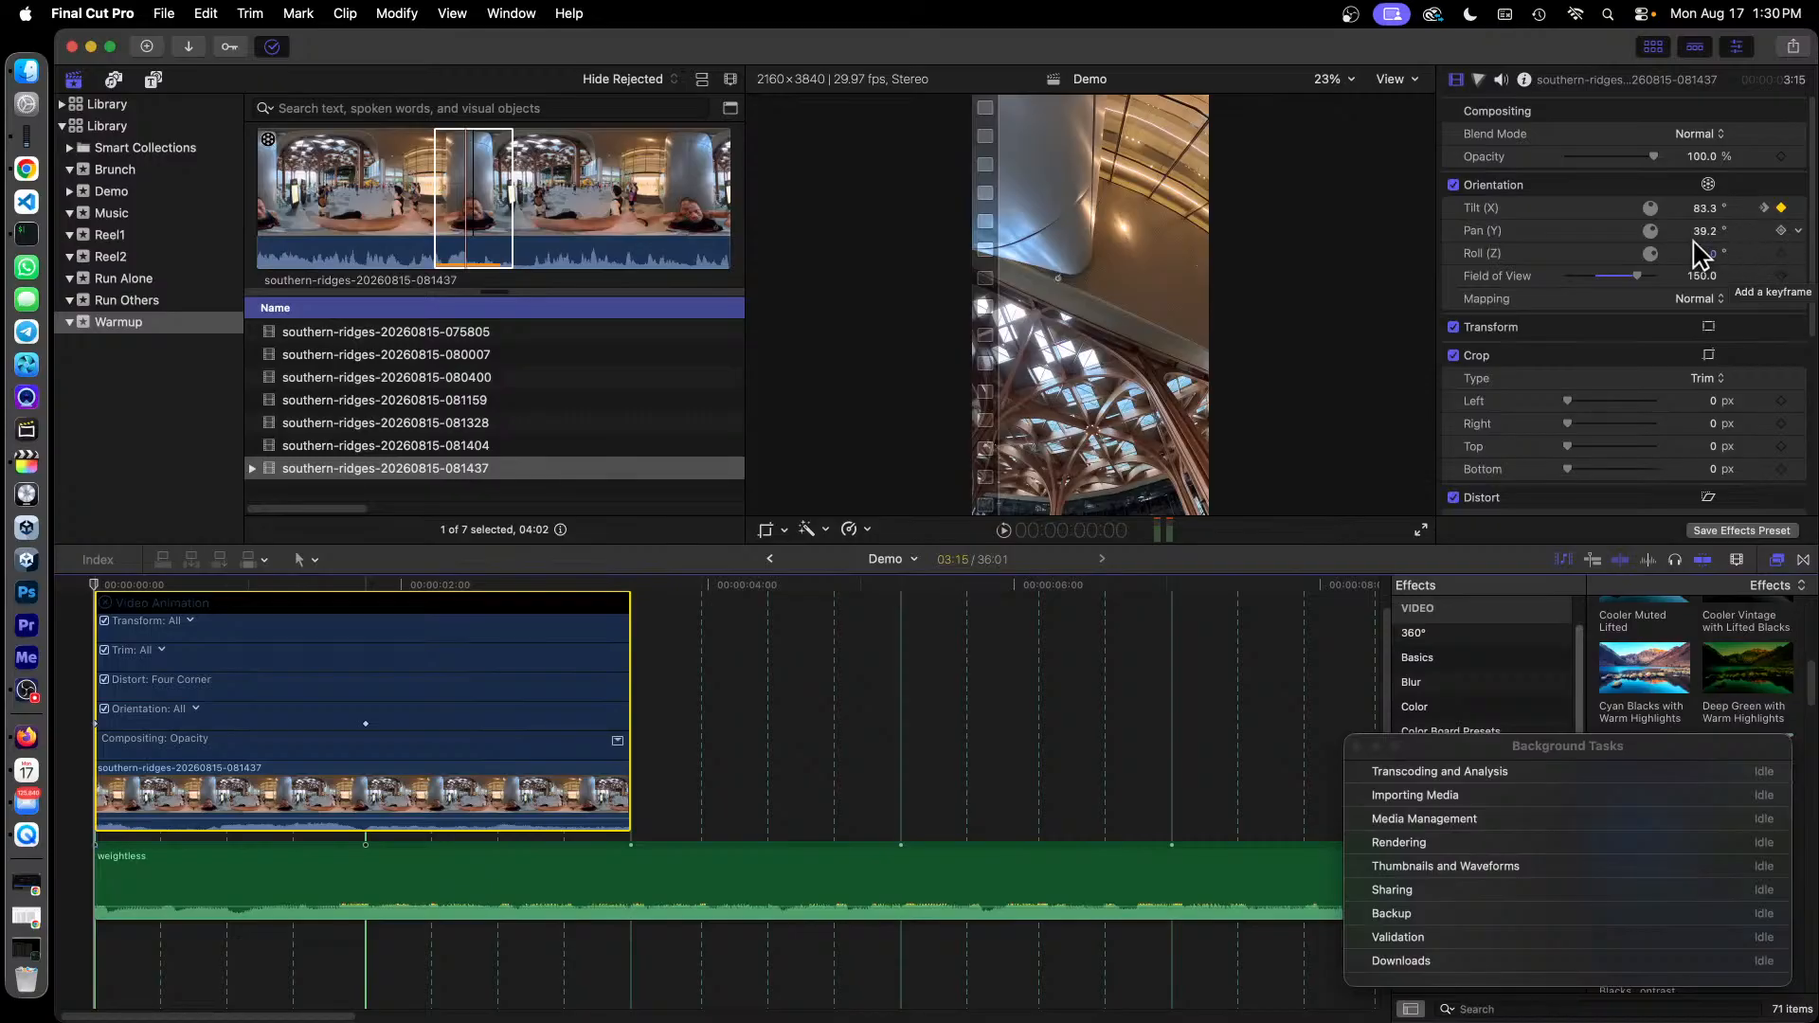
Add Roll (Z) keyframes at the warmup clip's start and on the beat at 1:23, and adjust the roll at the start.
left_click(1783, 254)
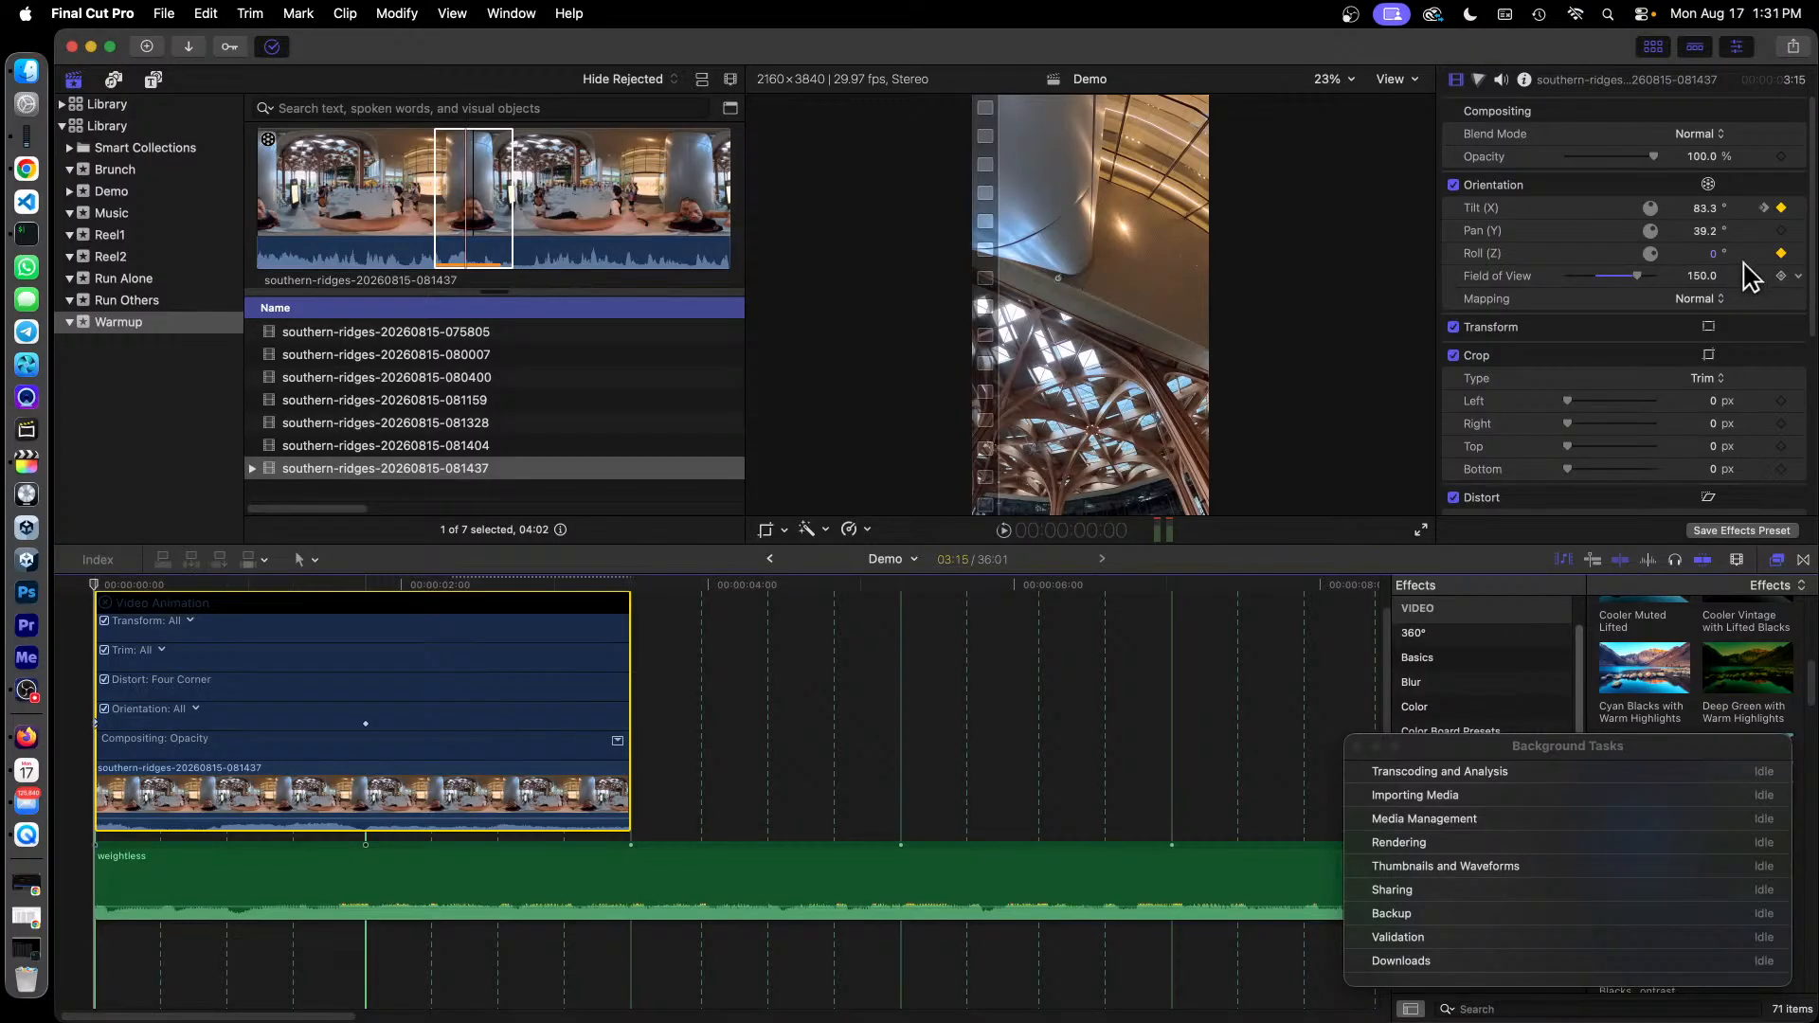
left_click(1766, 206)
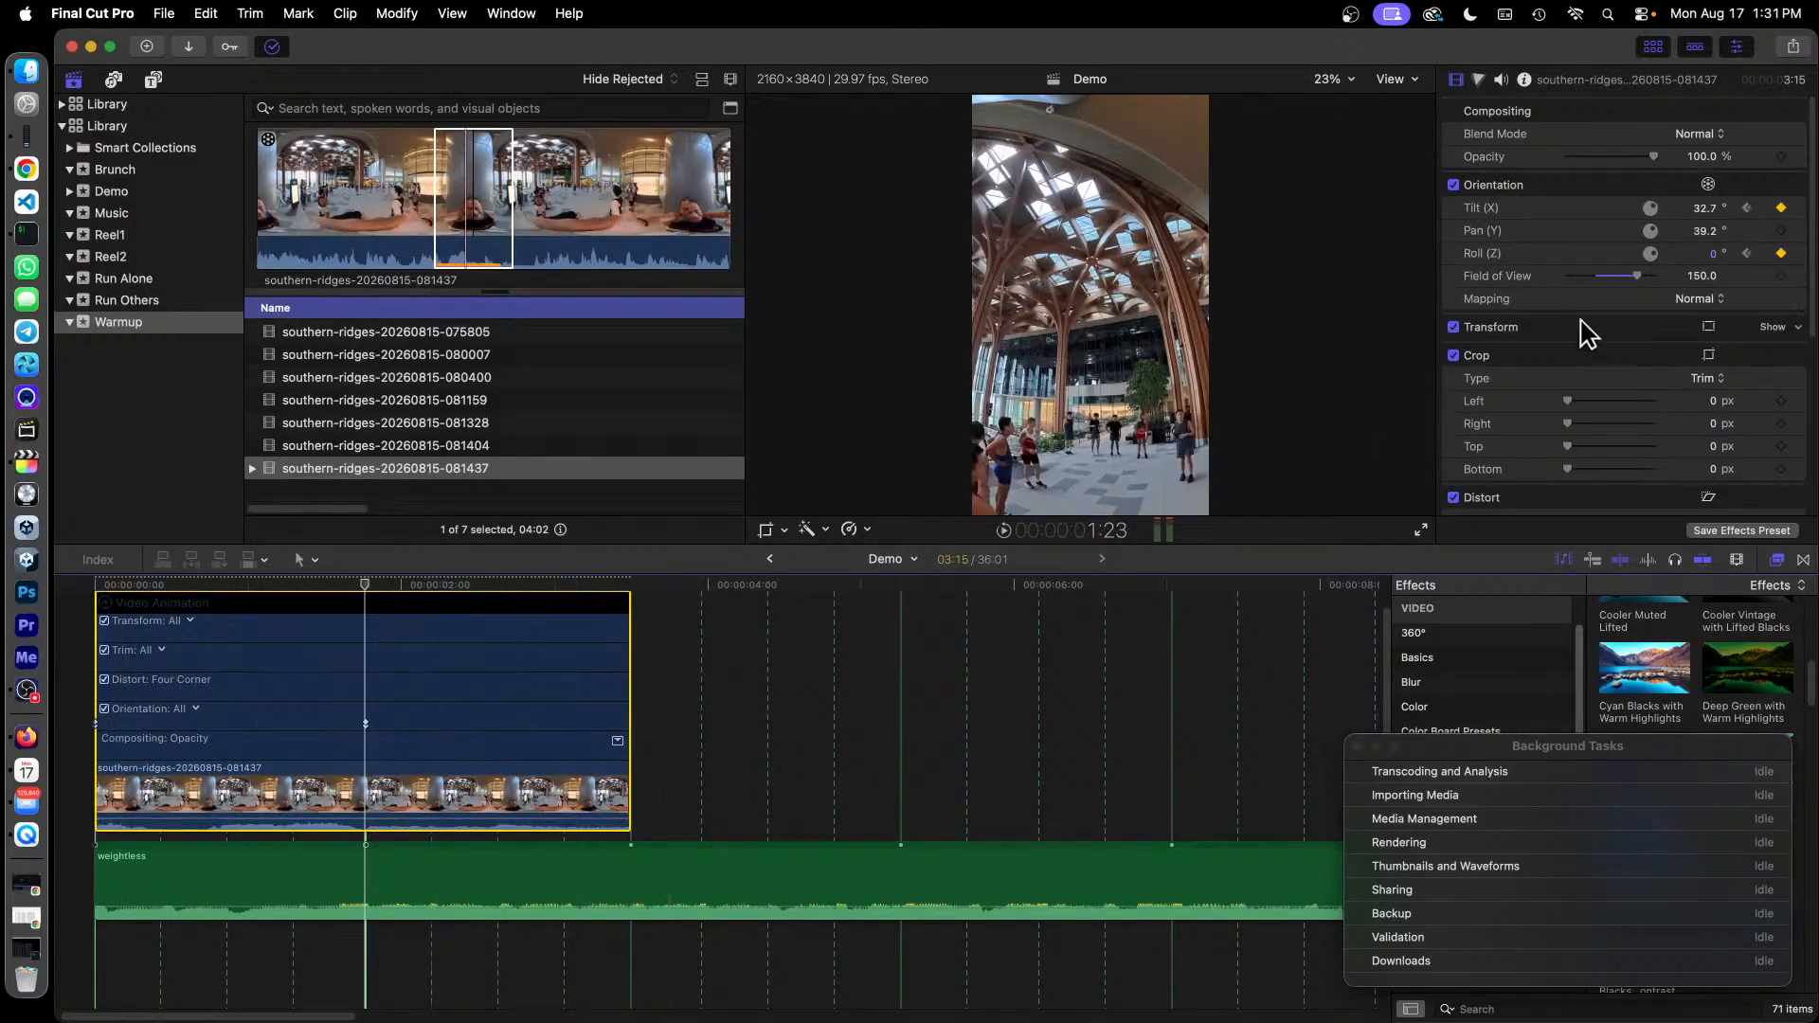
left_click(1746, 207)
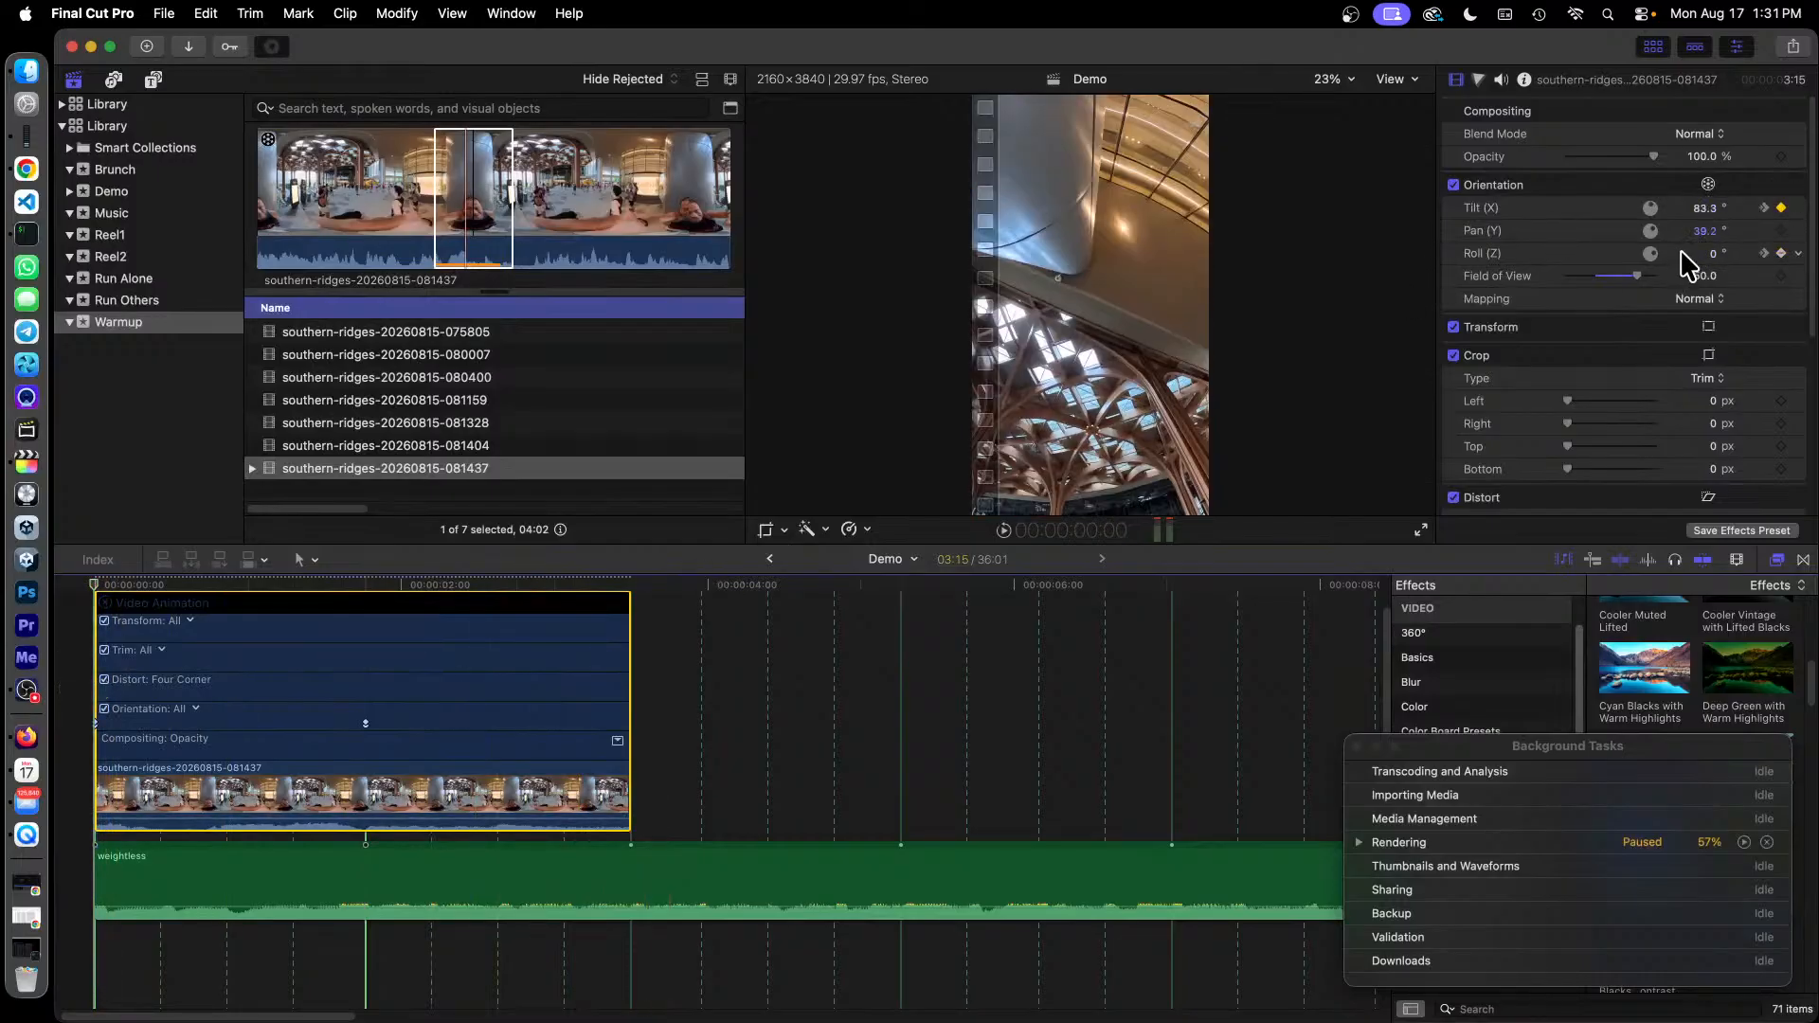
left_click_drag(1712, 254, 1712, 276)
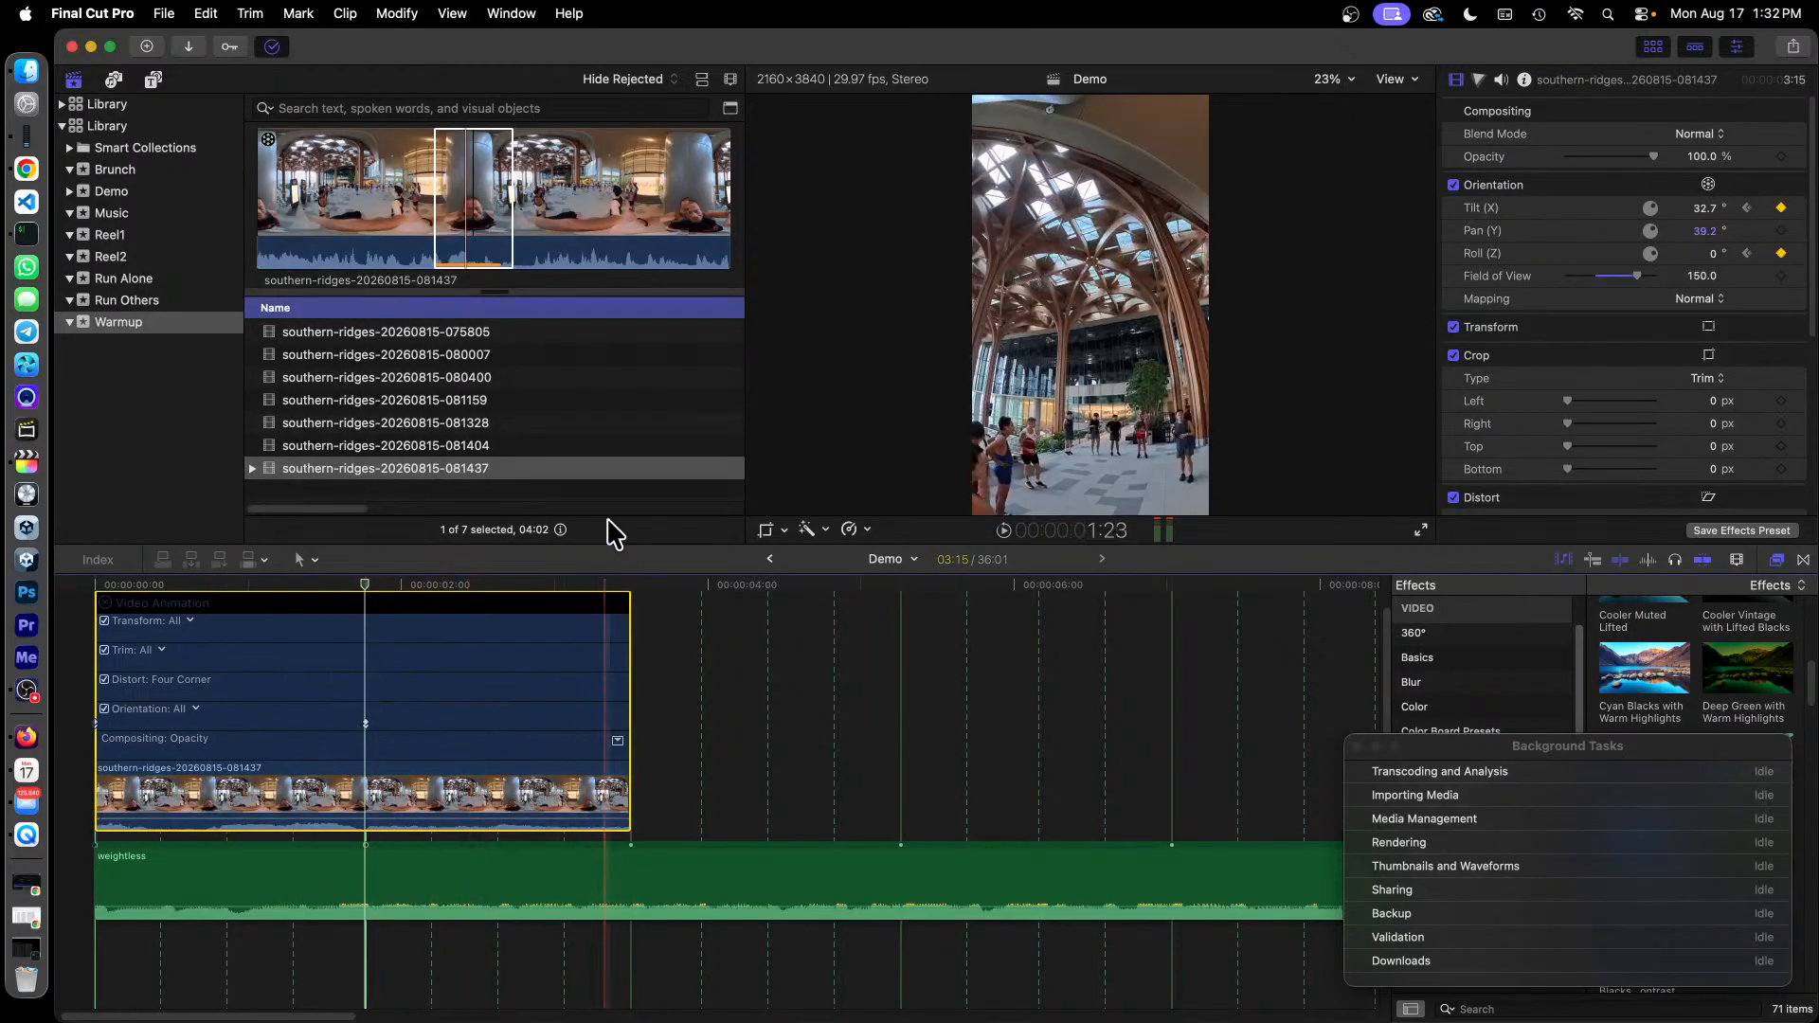
Open the Reel1 project from the Reel1 event and go inside its Reel1a compound clip.
left_click(116, 235)
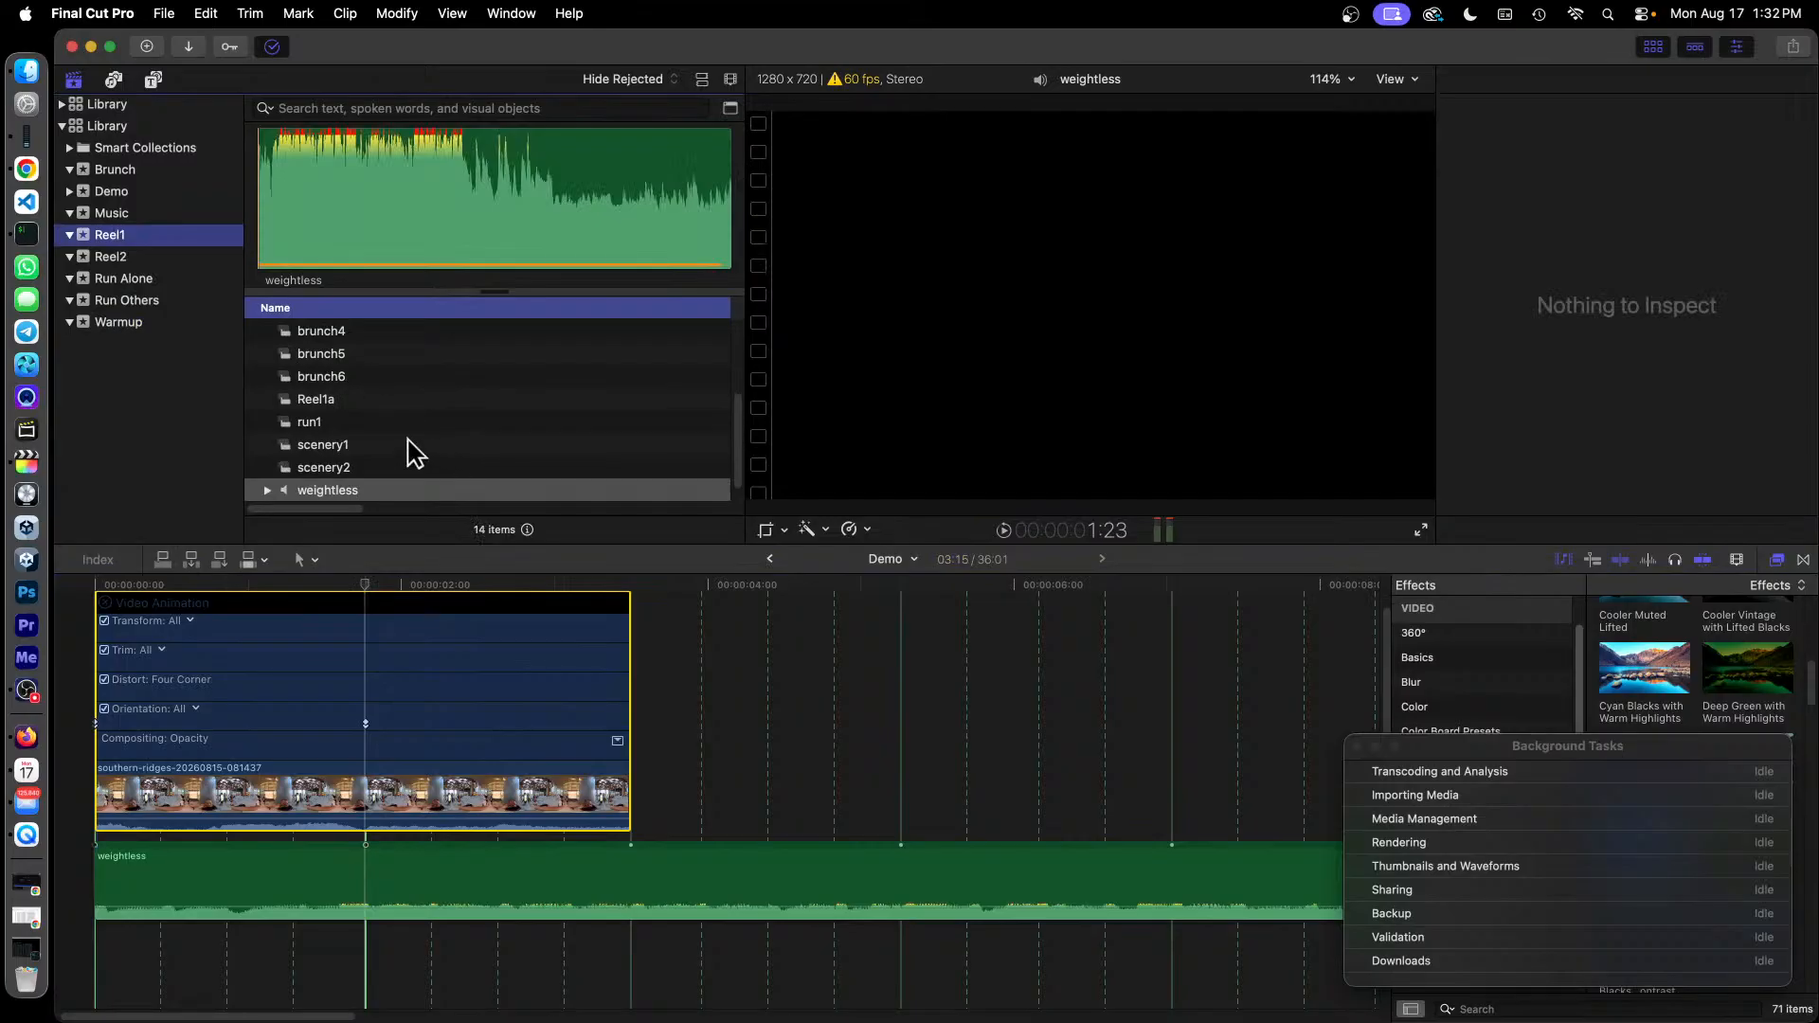
scroll(351, 426, "up", 3)
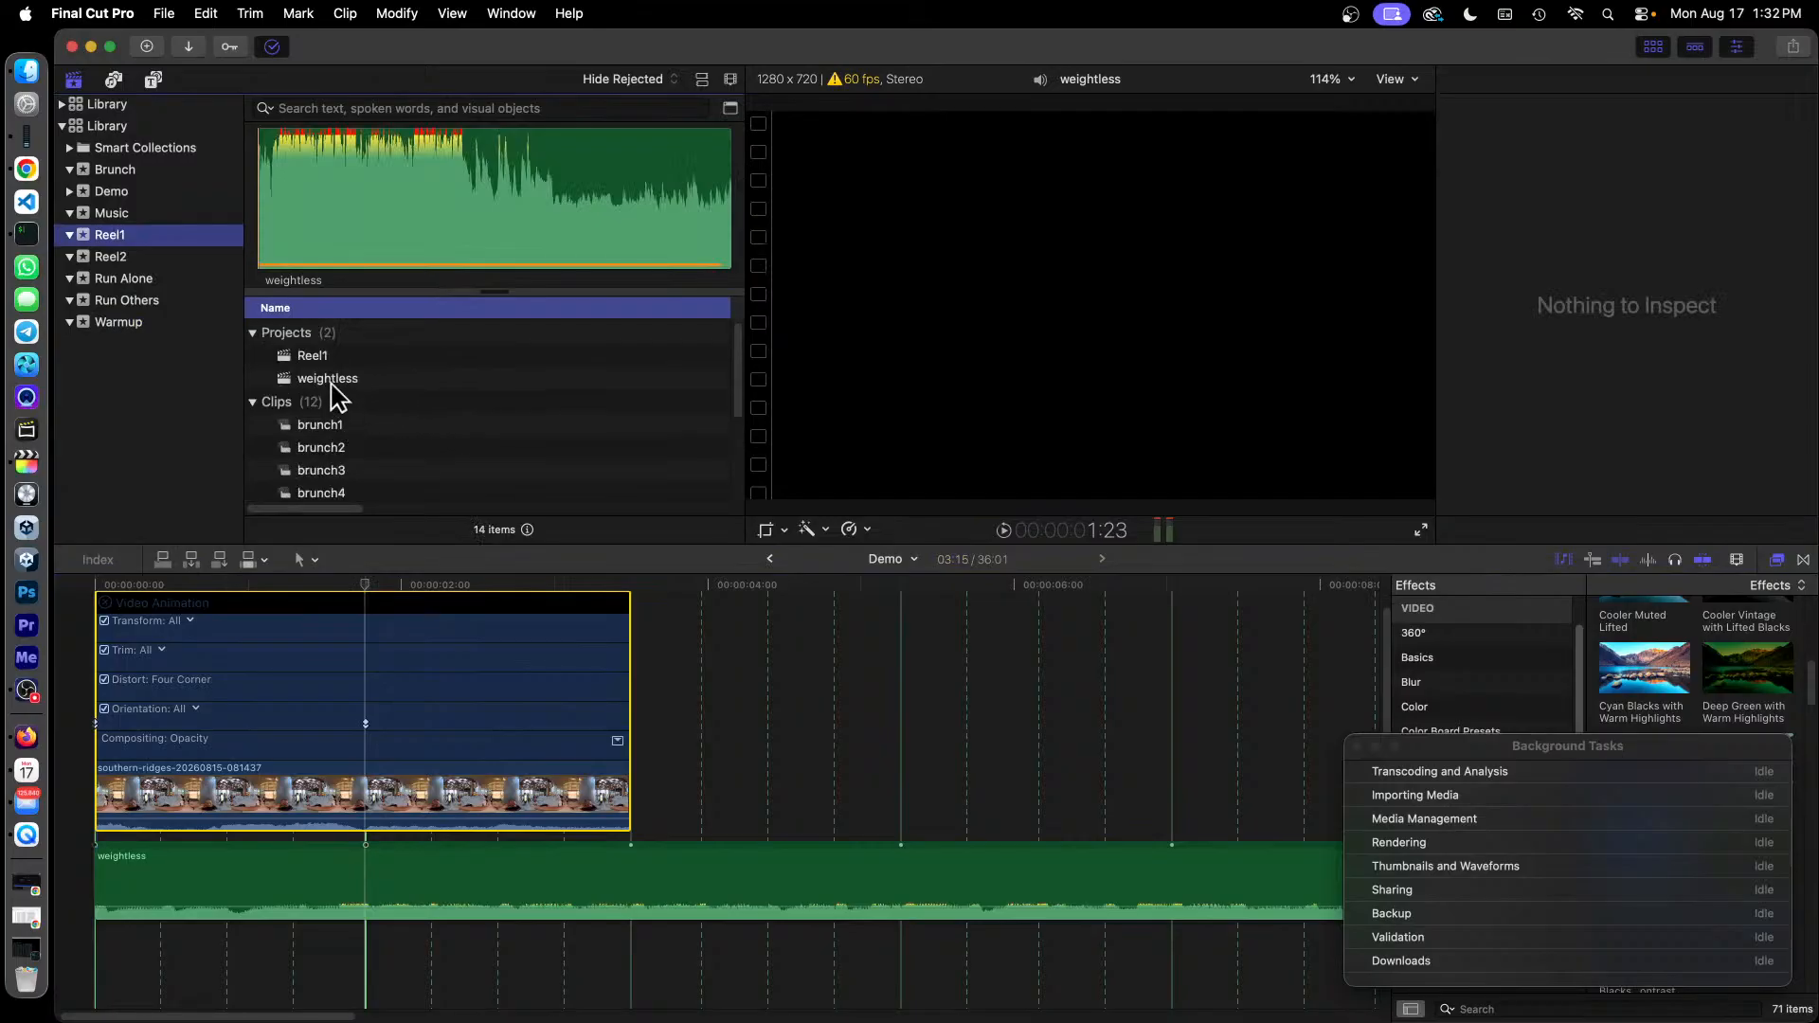
scroll(343, 398, "down", 4)
scroll(369, 403, "up", 4)
double_click(319, 358)
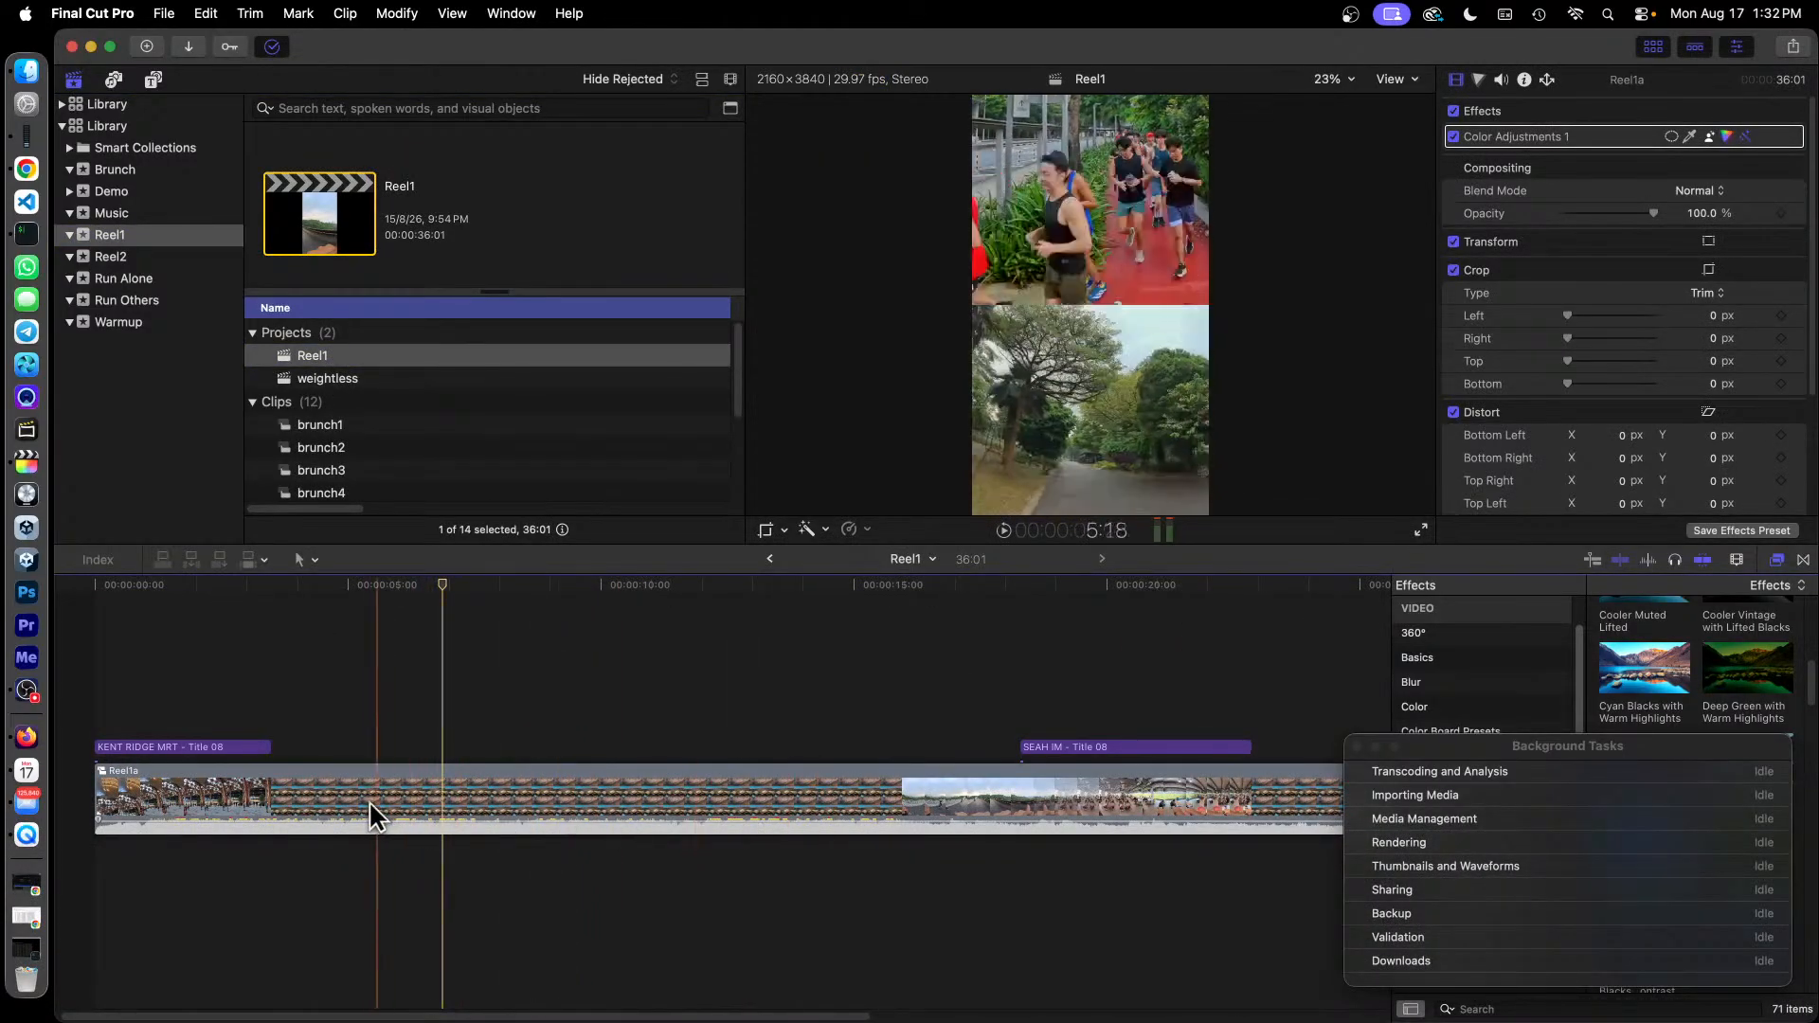
double_click(394, 794)
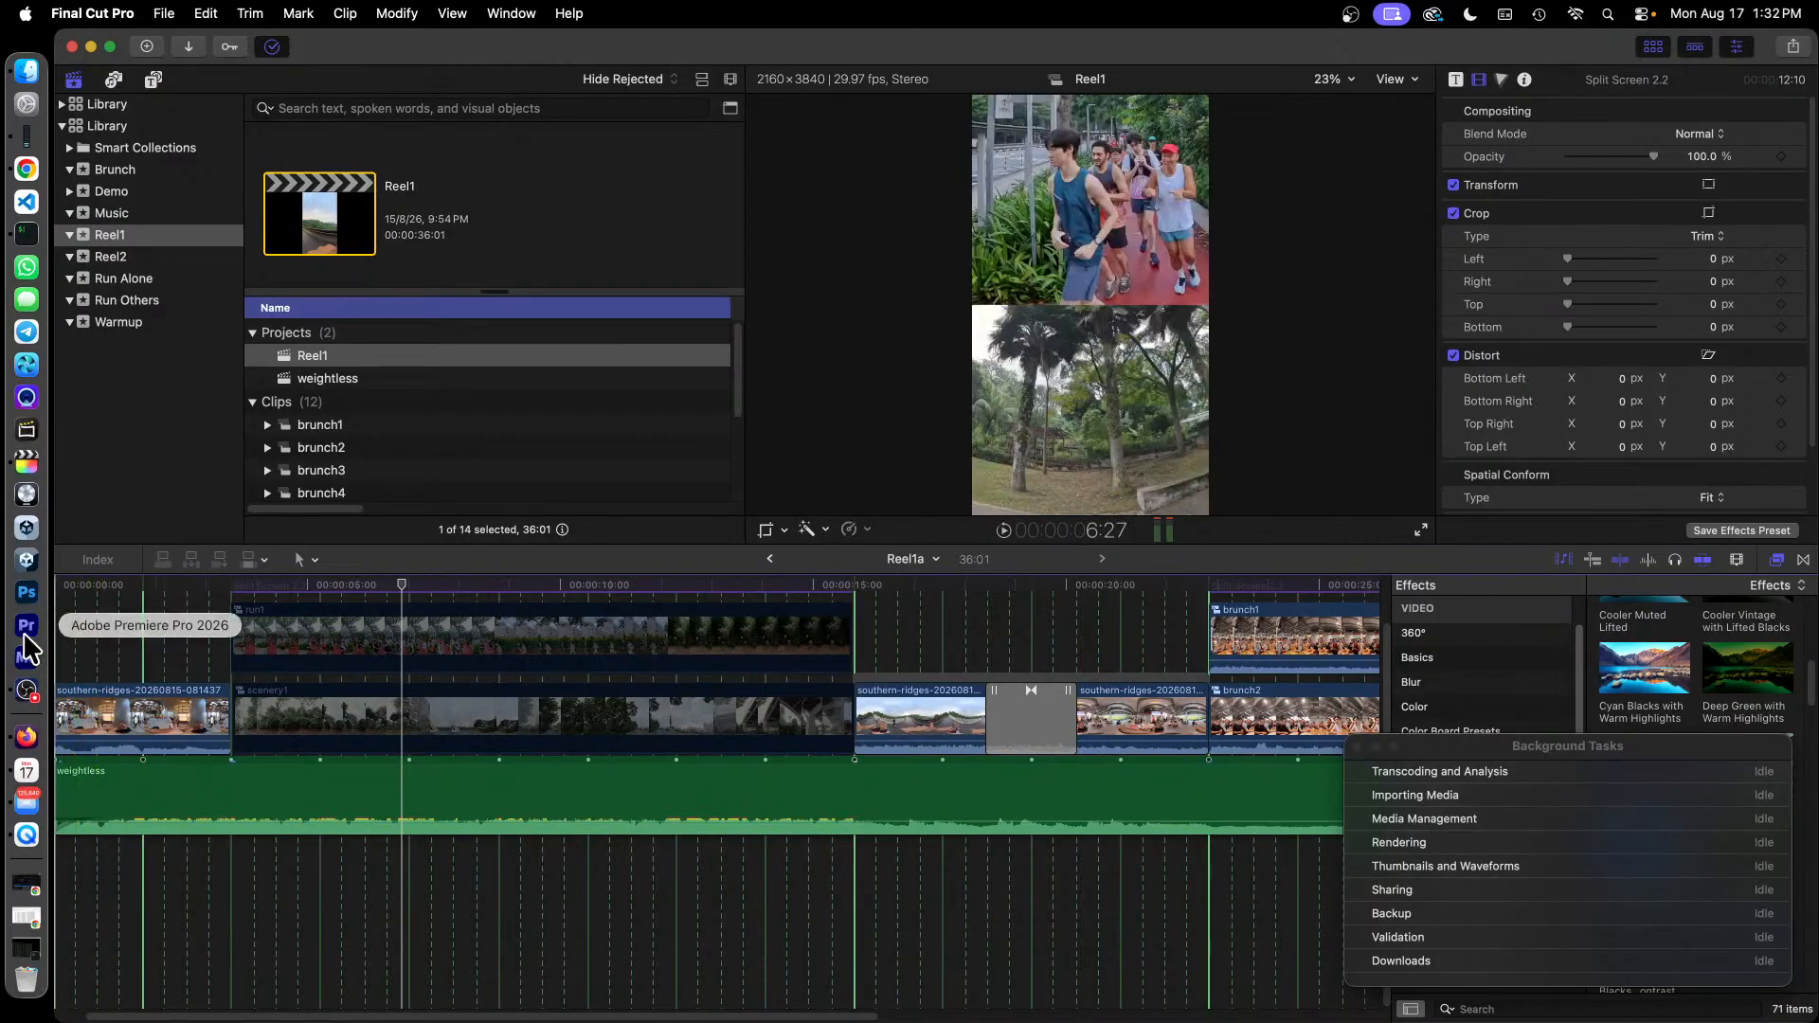
Examine the Reel1a timeline from the warmup clip through the run1 and scenery1 split screen to the brunch split screens.
left_click(70, 585)
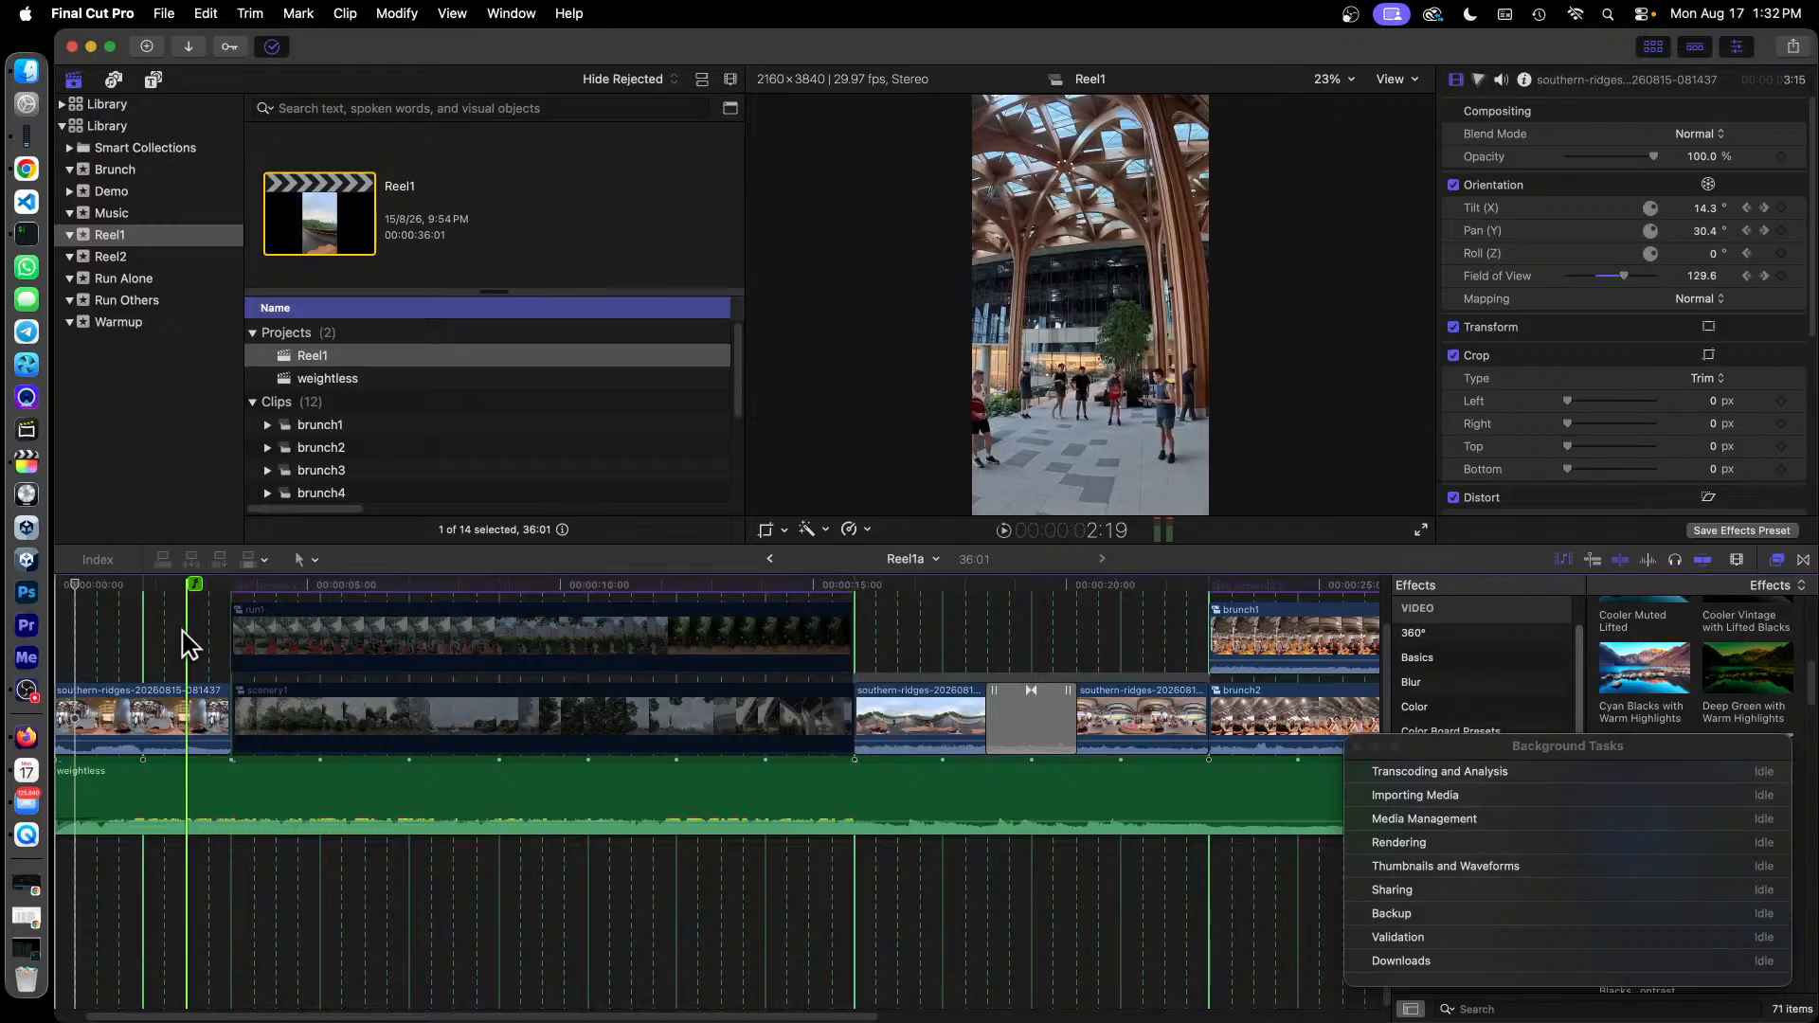
scroll(192, 646, "up", 3)
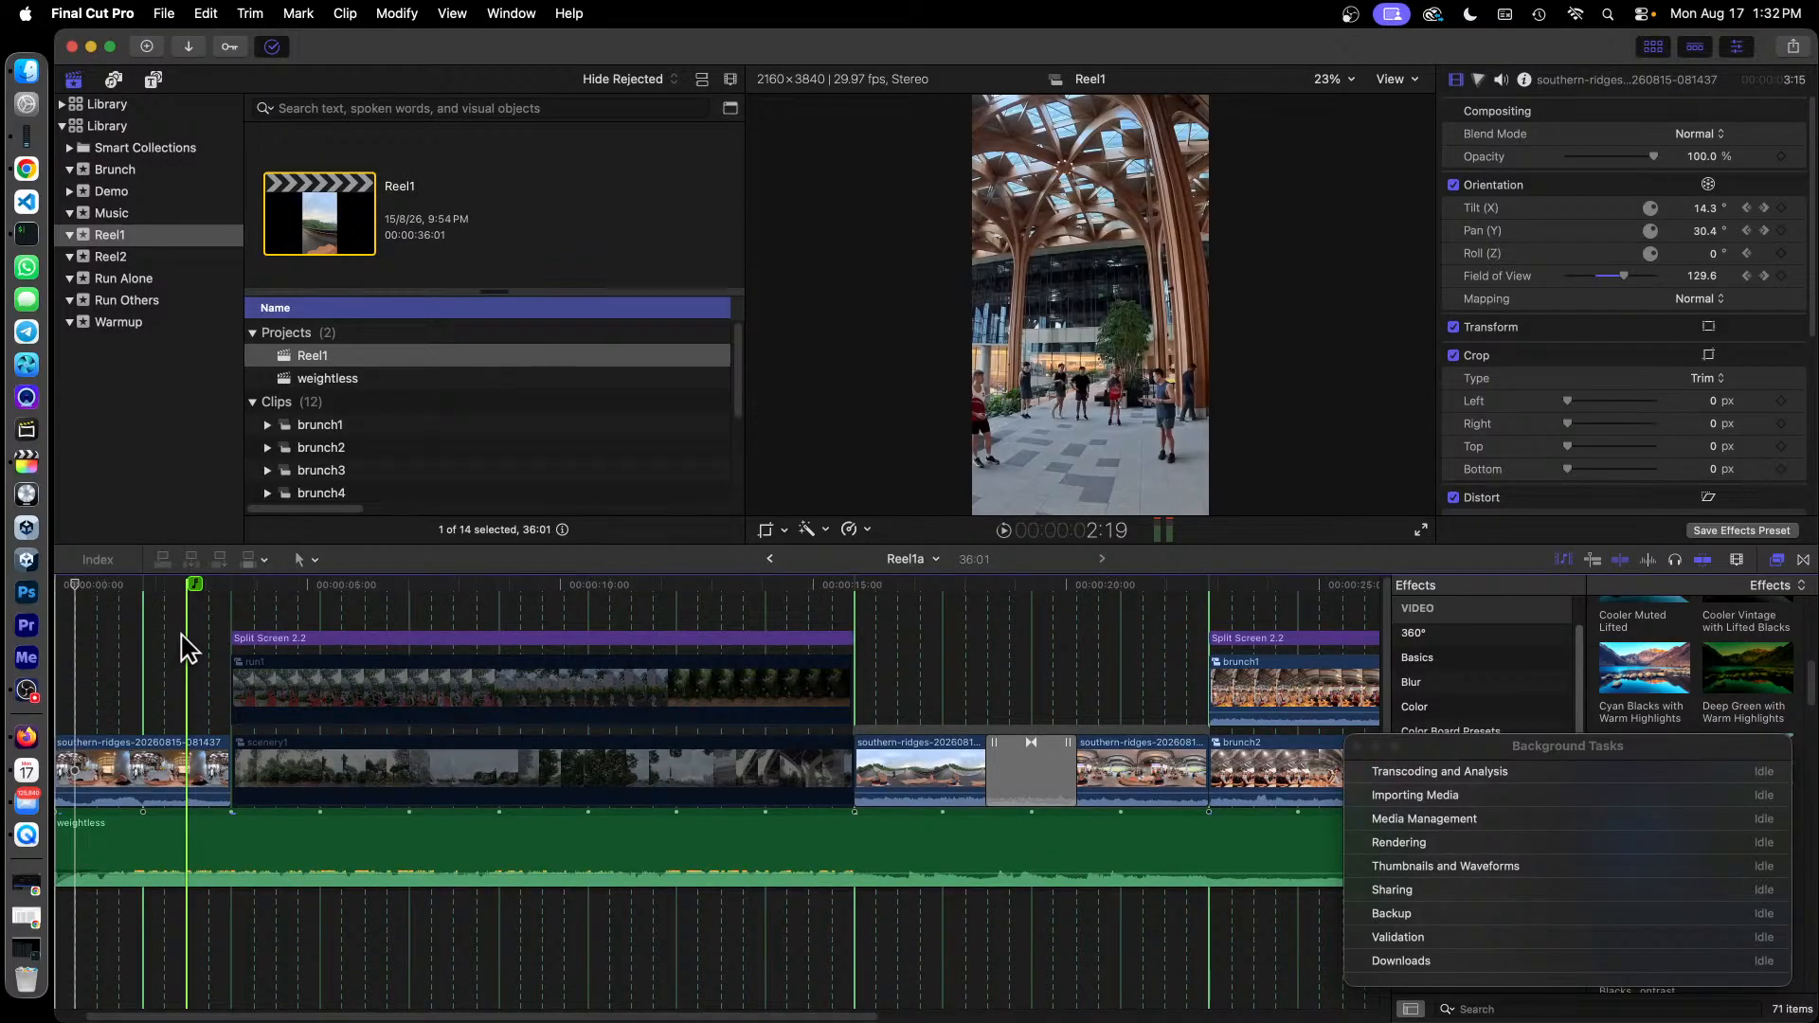
left_click_drag(191, 587, 502, 589)
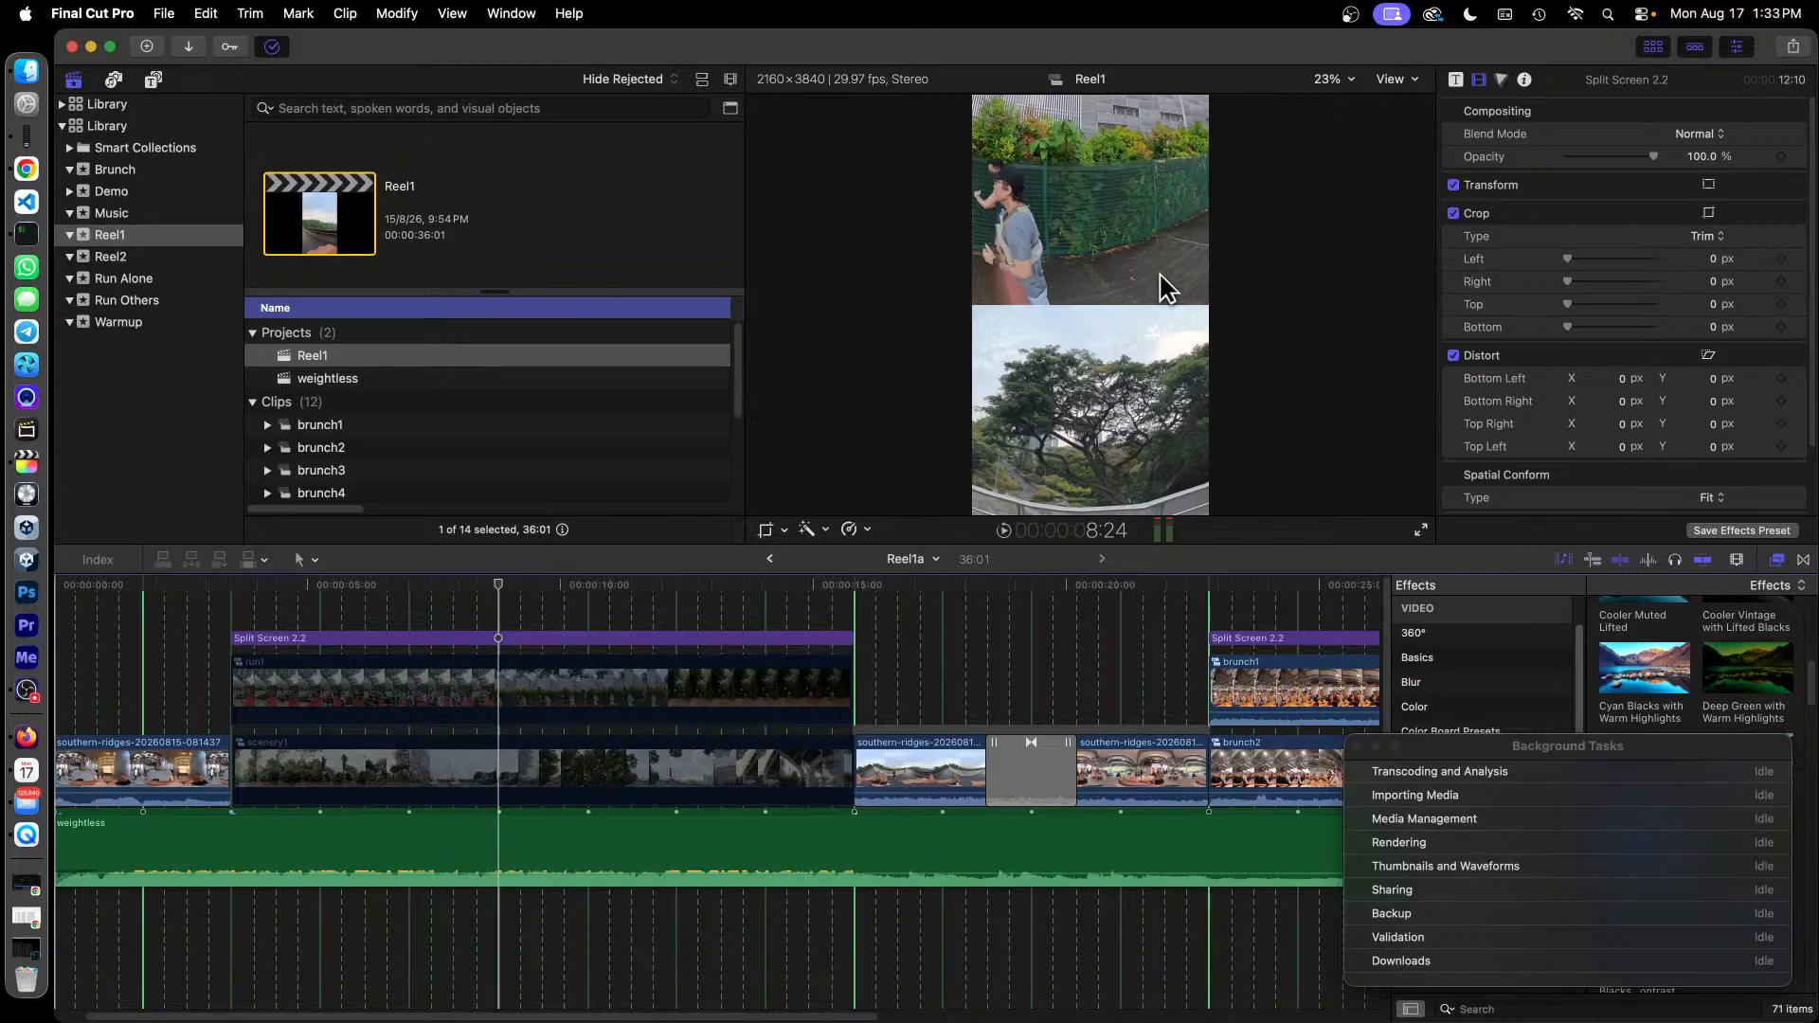
left_click(383, 774)
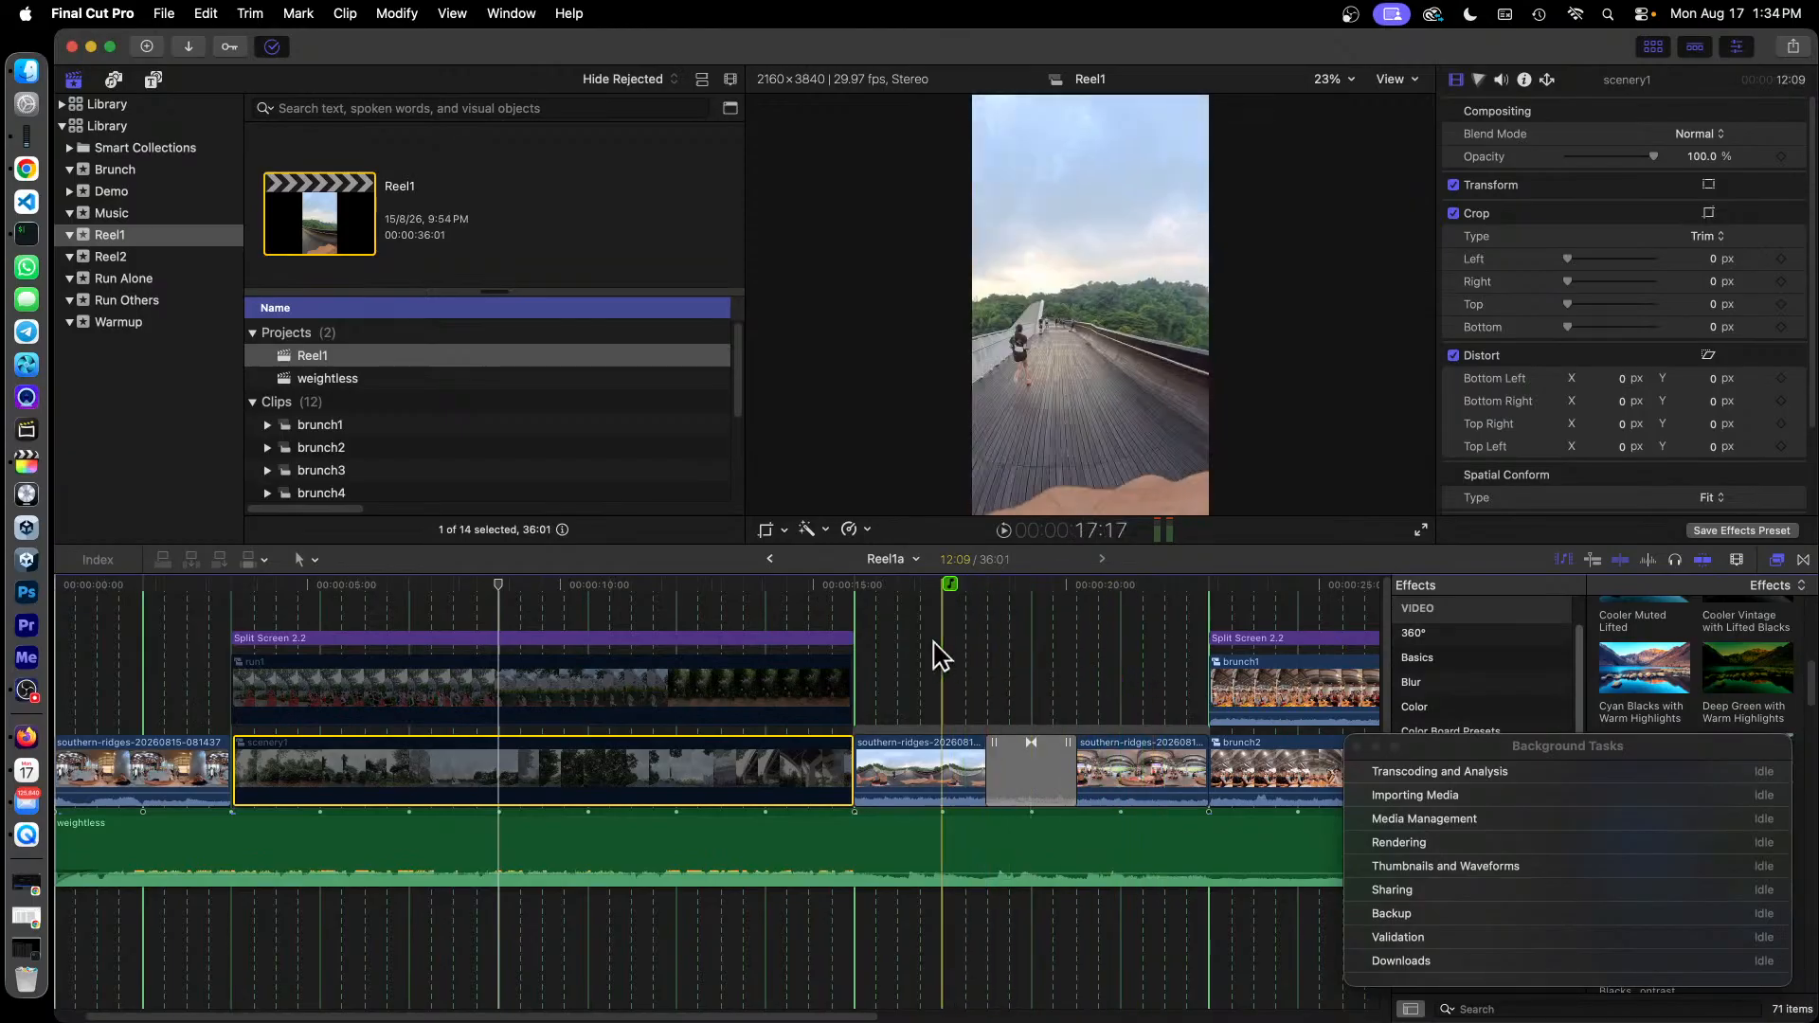
key("space")
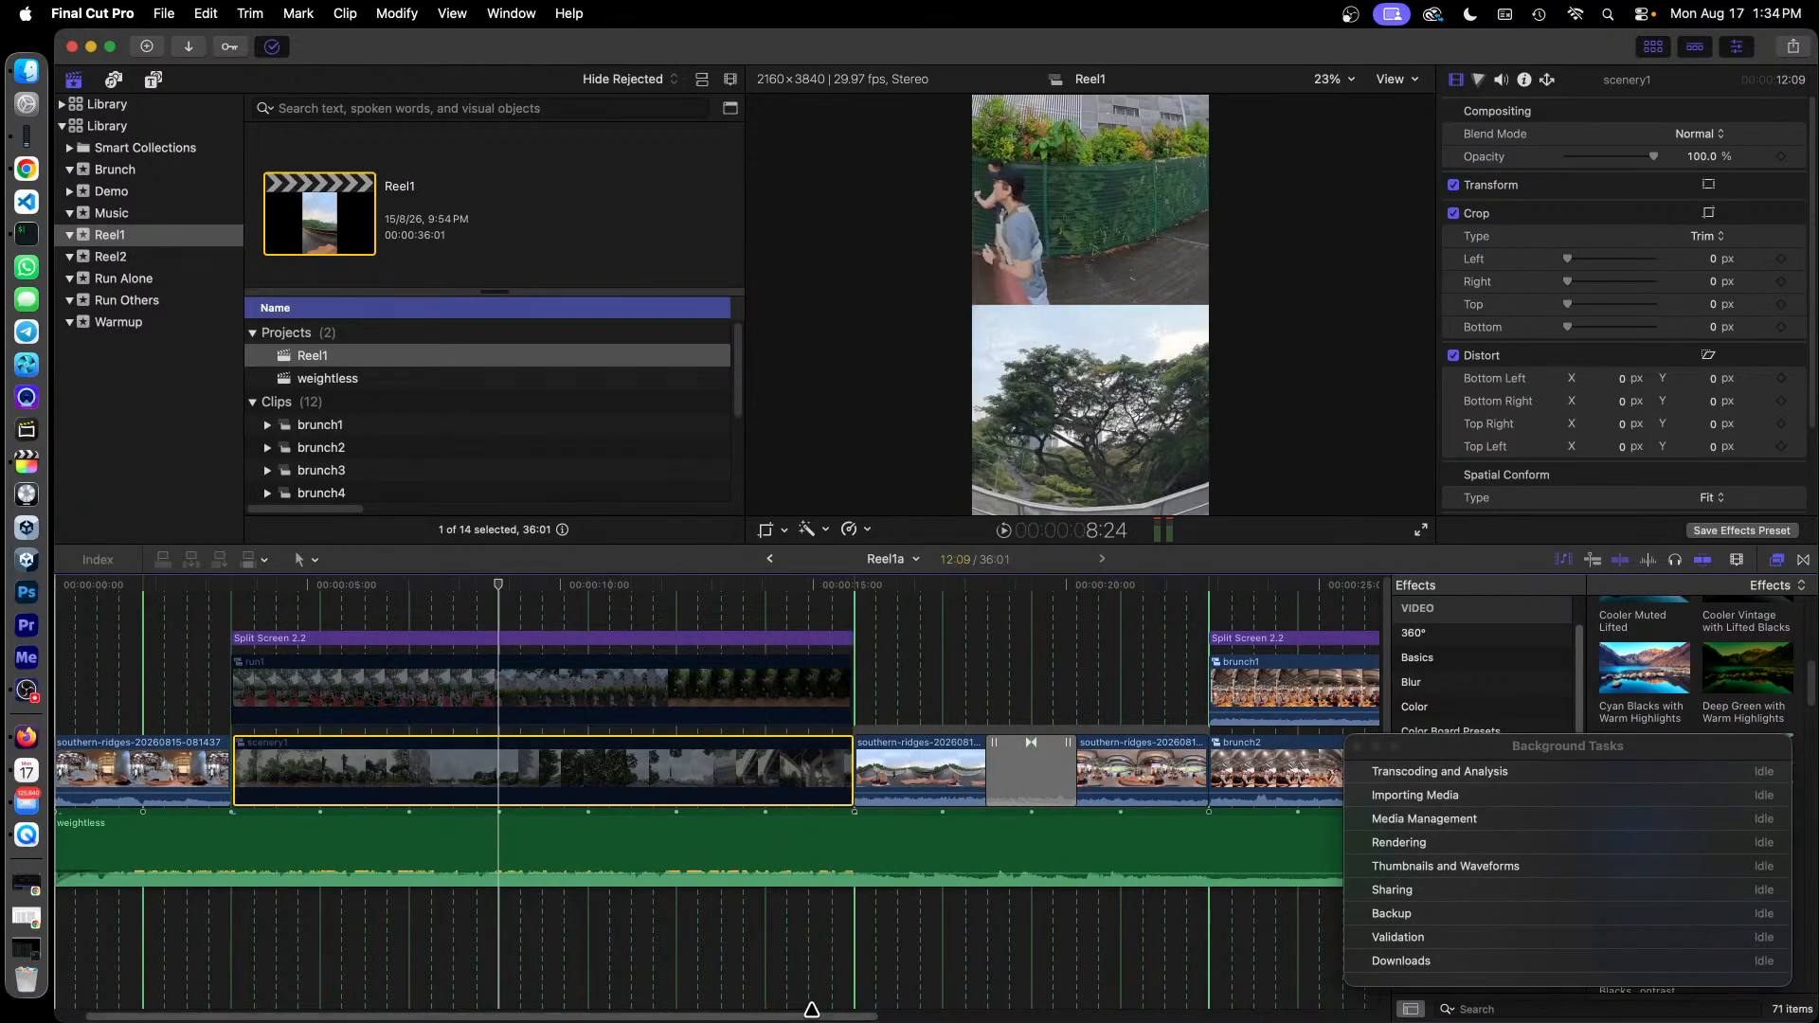
left_click_drag(814, 1018, 1161, 1014)
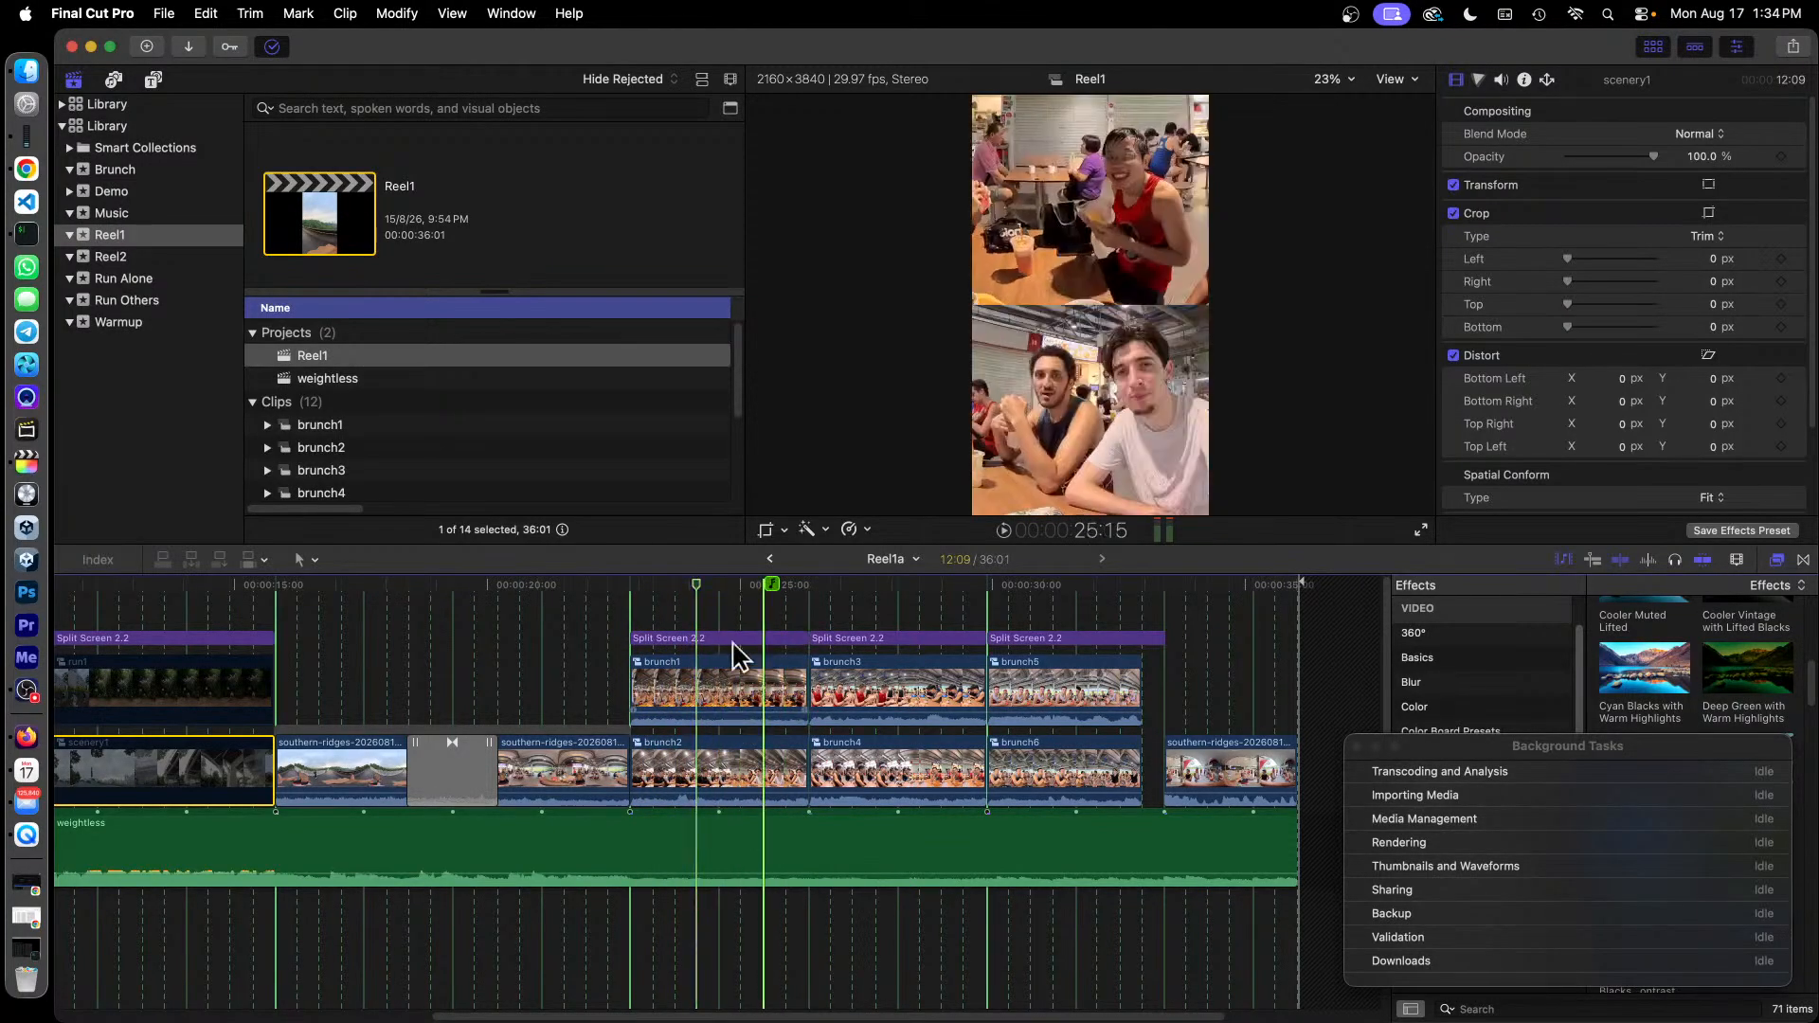
left_click(897, 592)
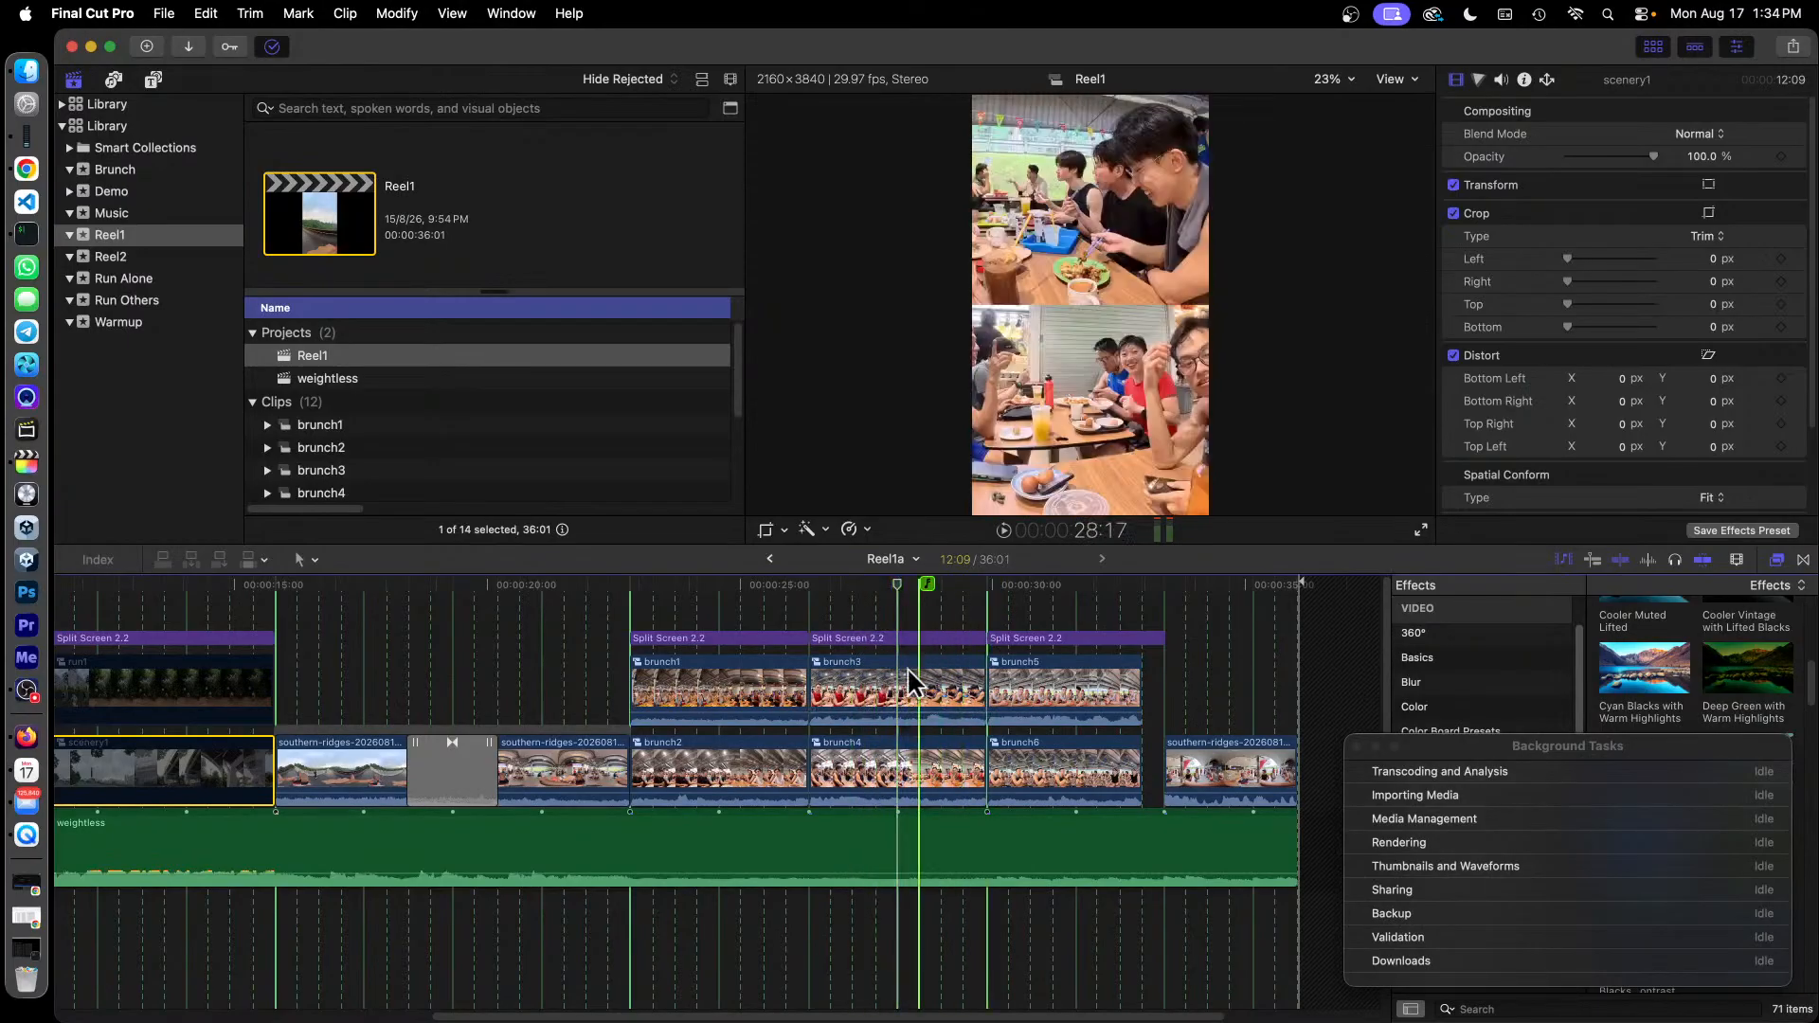
left_click(1008, 597)
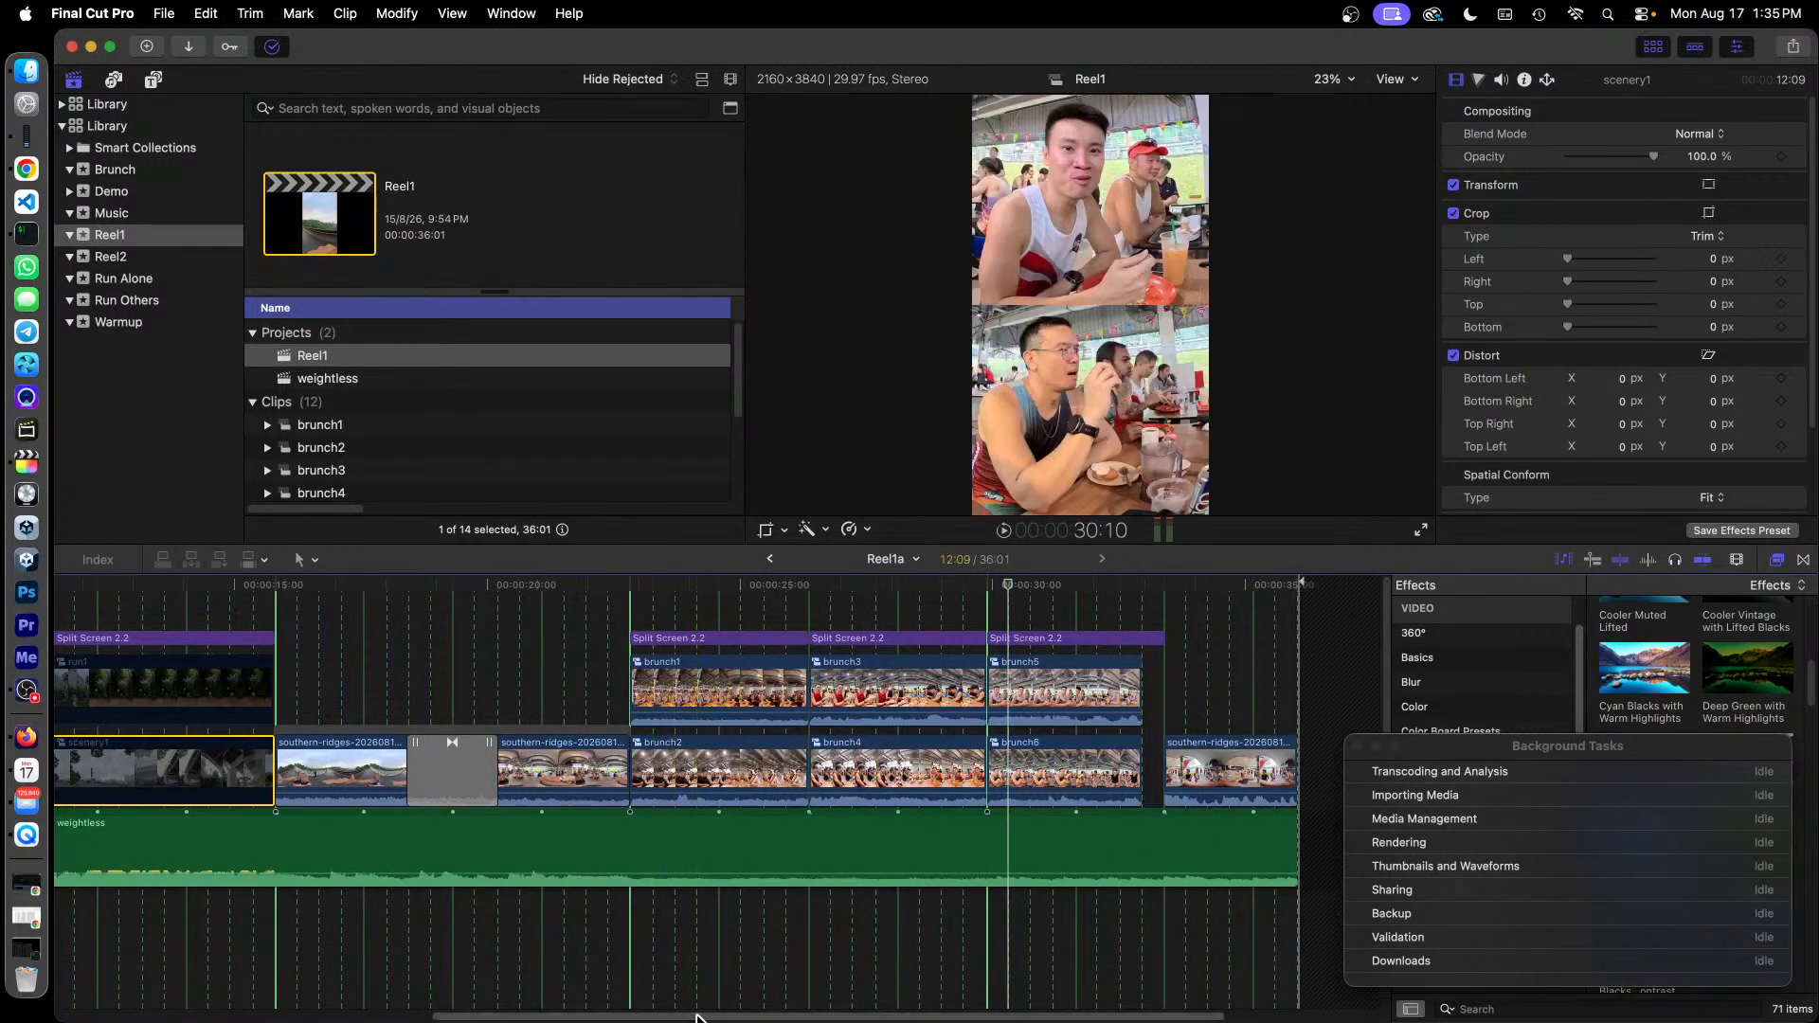
Go through Reel1a again from the warmup clip to the closing clip, checking how each section falls on the beats.
left_click_drag(696, 1014, 370, 1019)
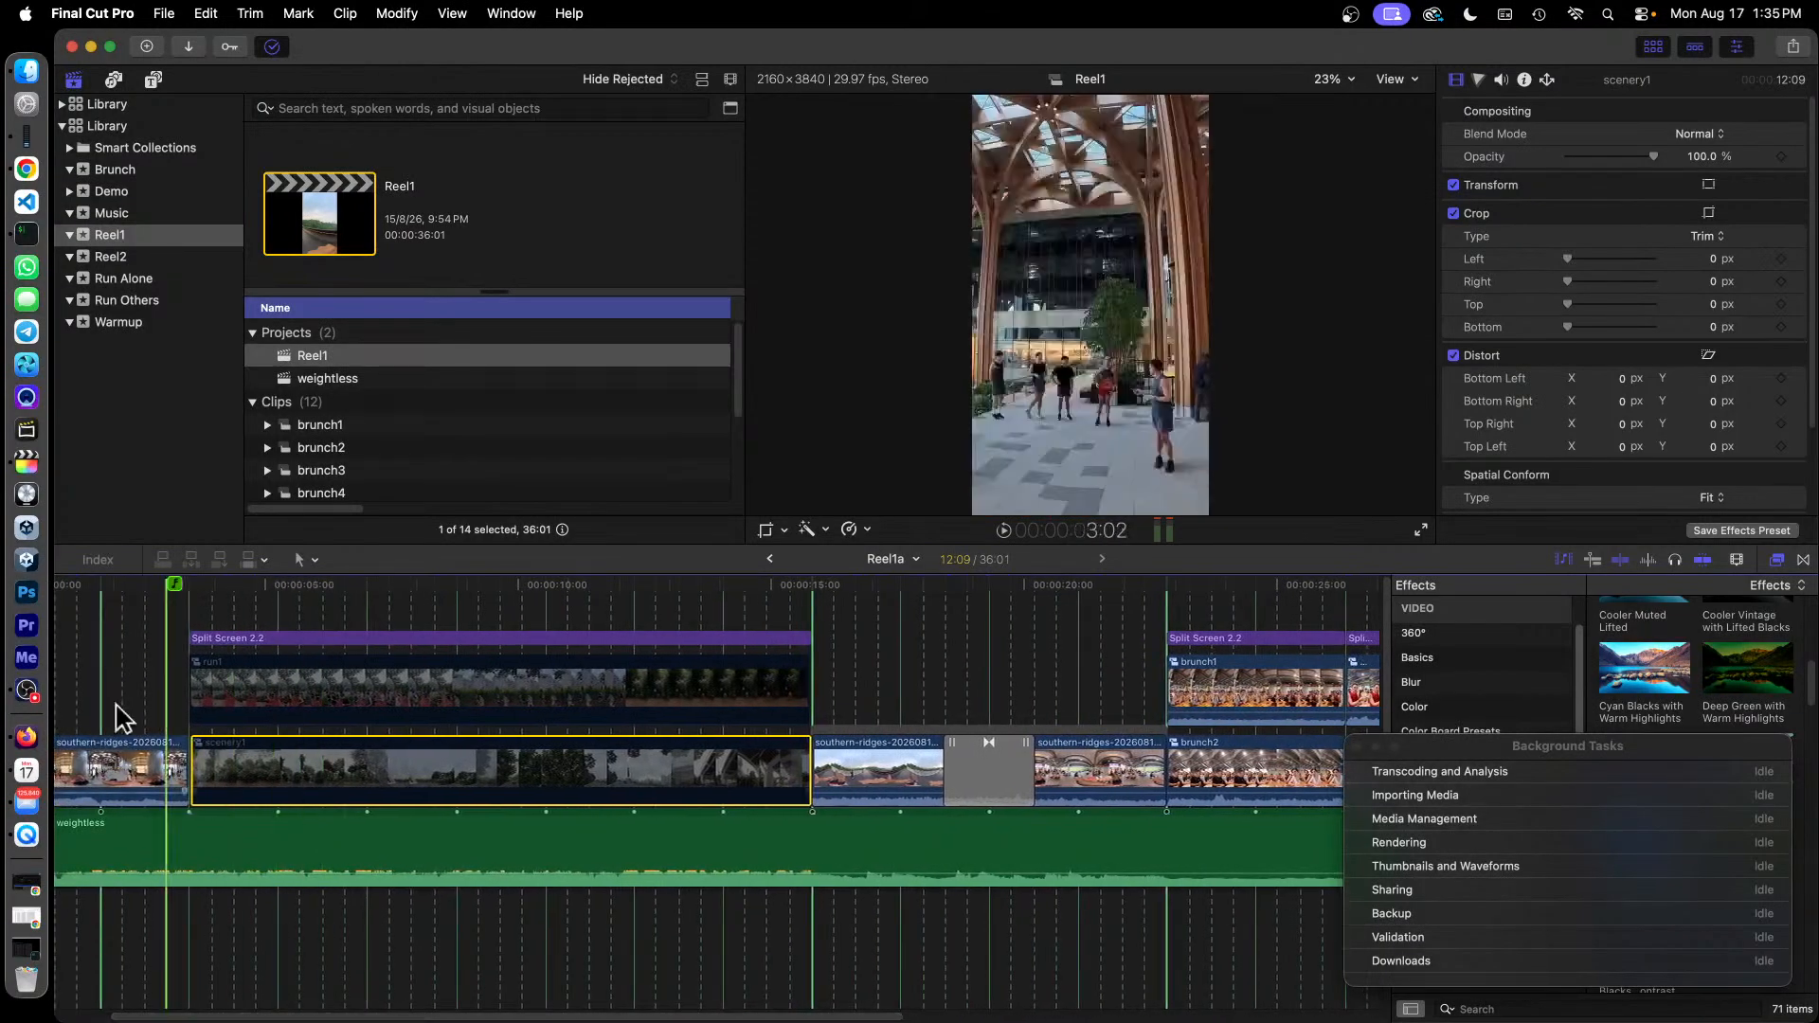
left_click(122, 587)
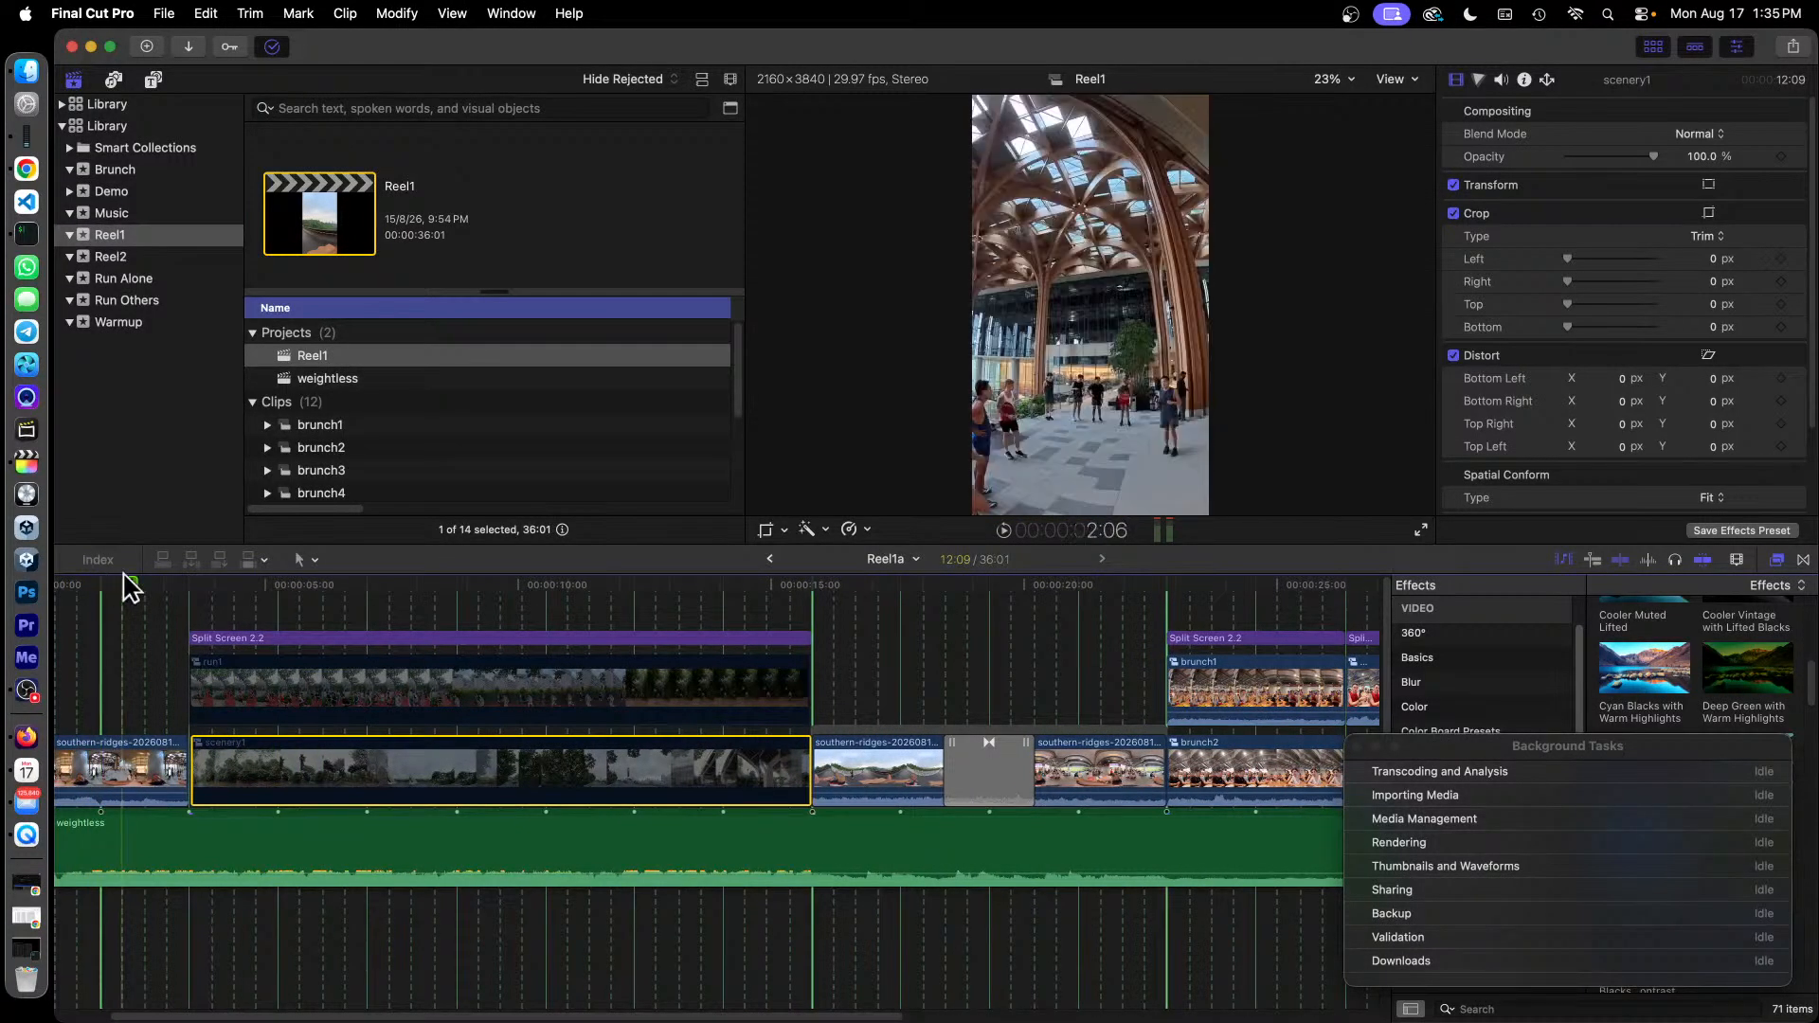
left_click(277, 589)
left_click(458, 589)
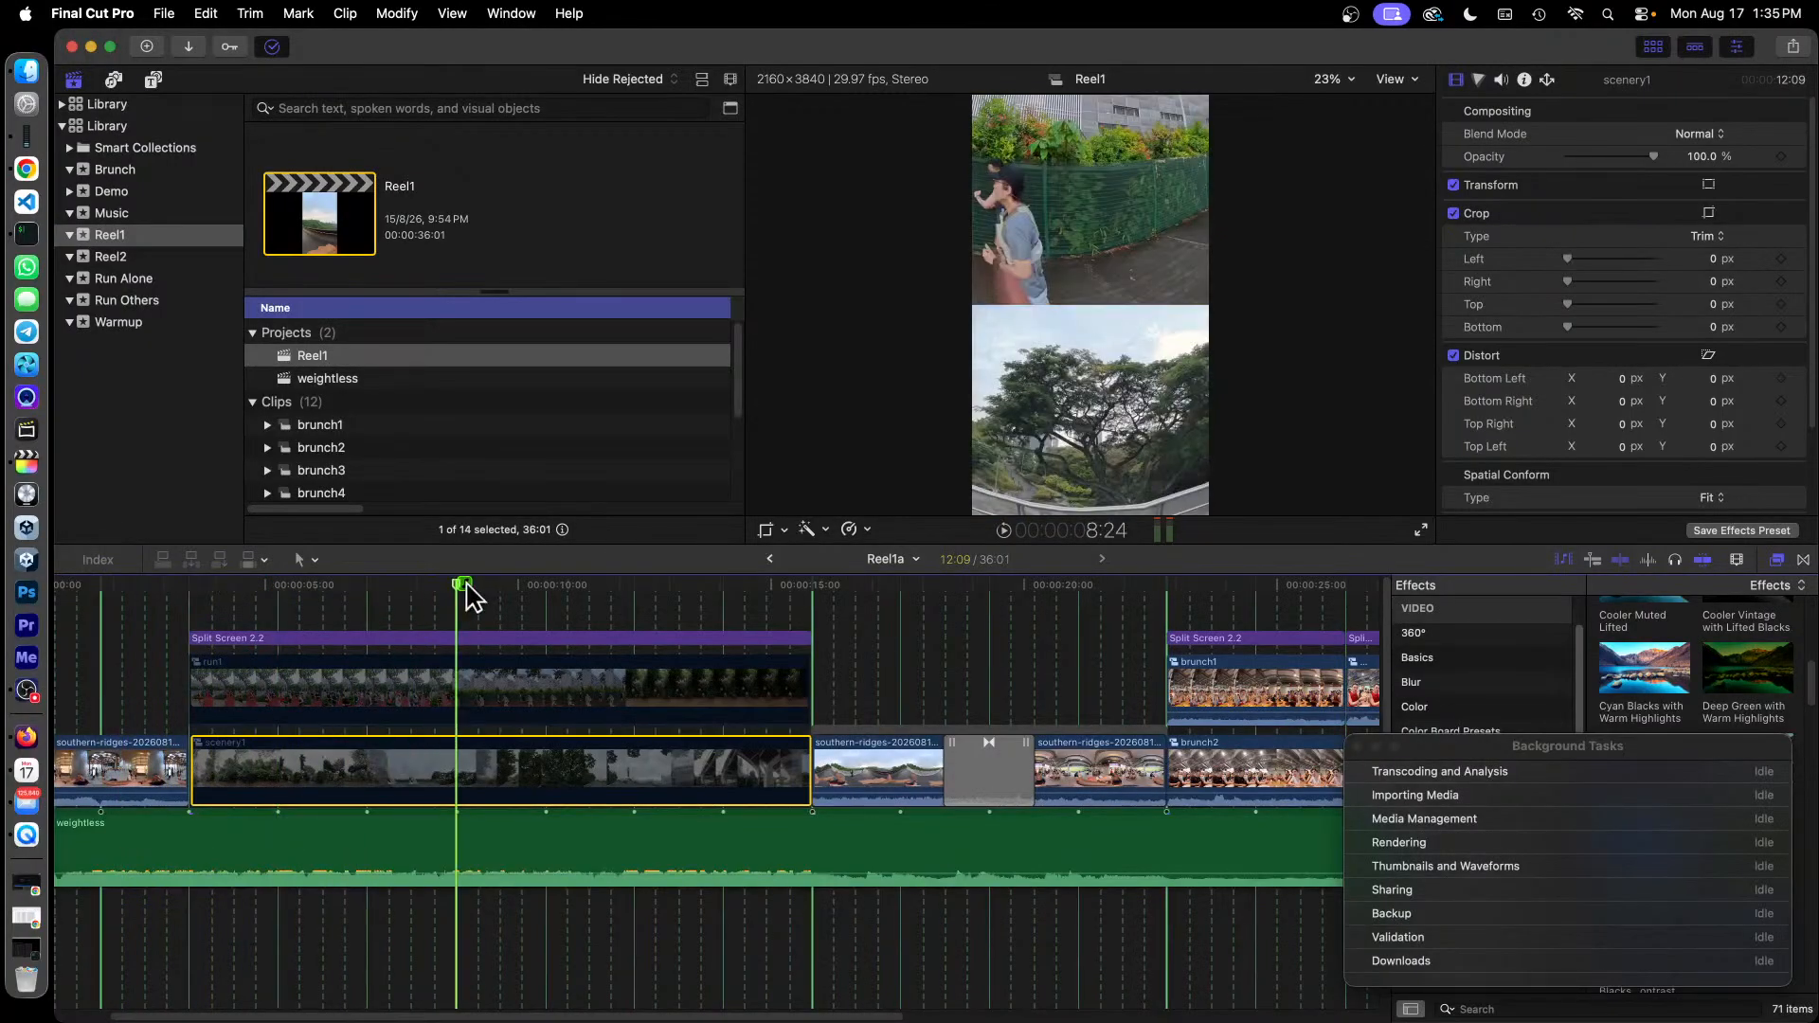
left_click(873, 587)
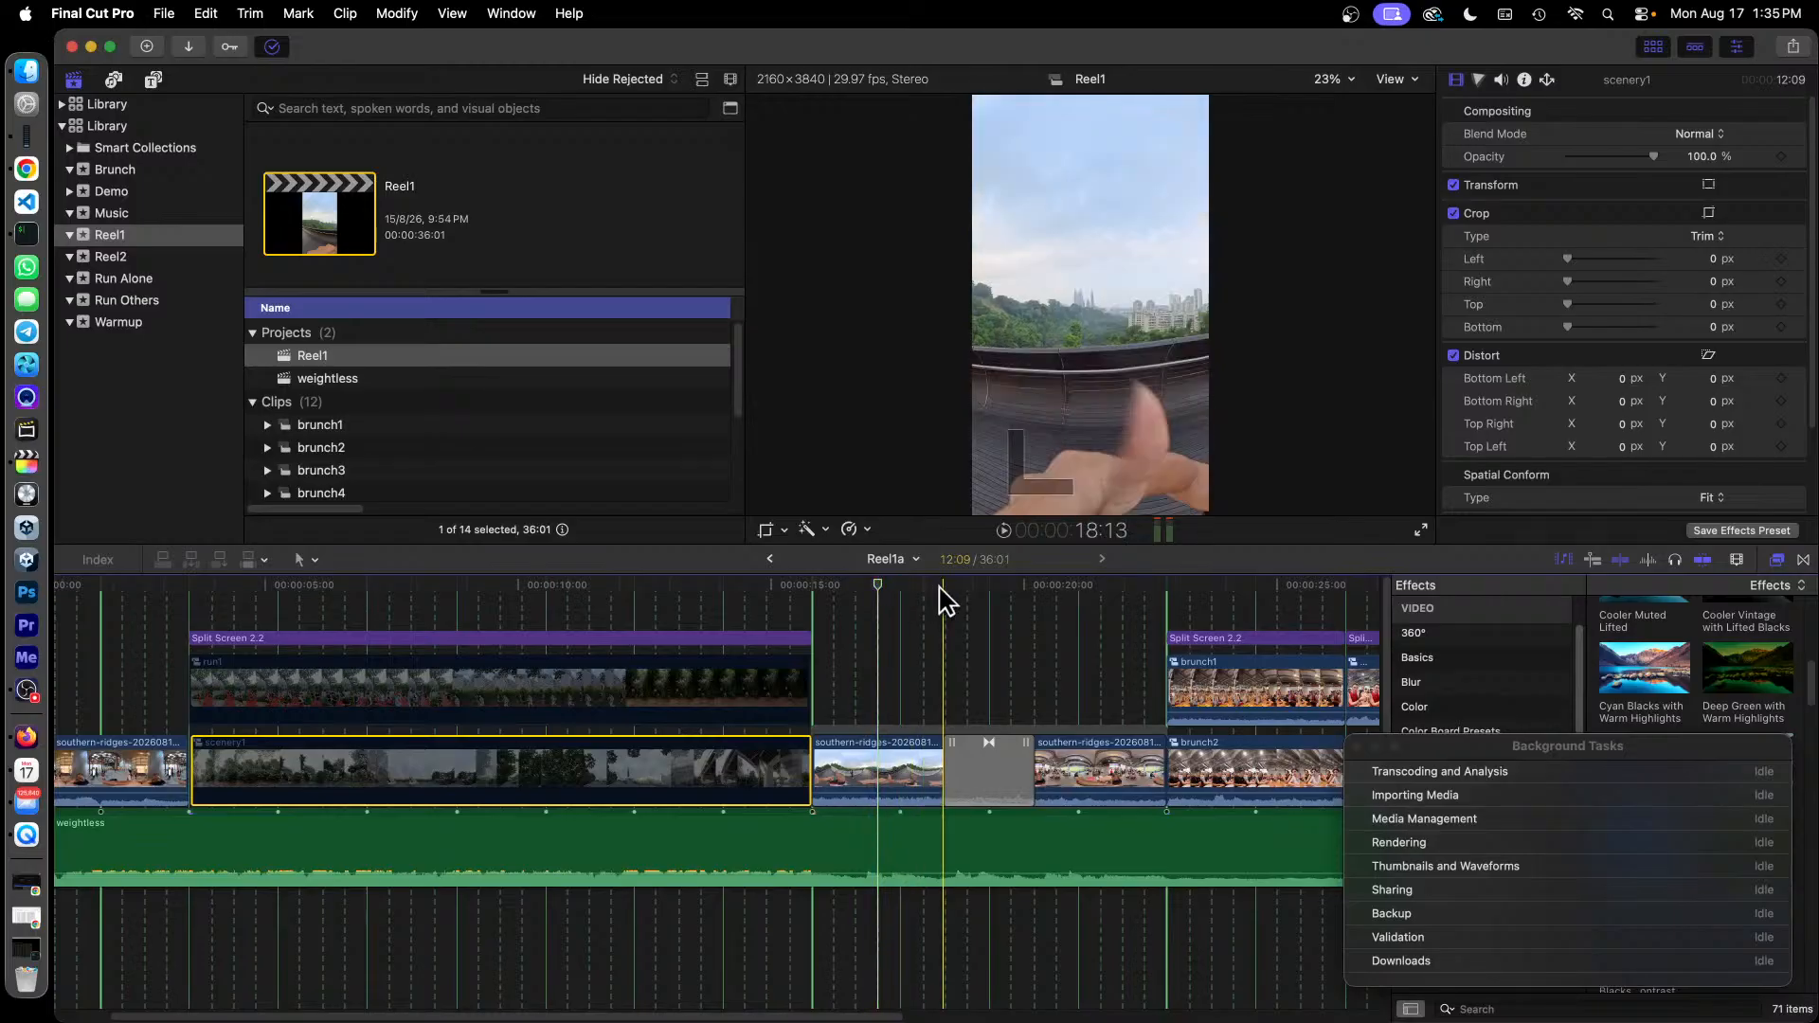
left_click(1099, 588)
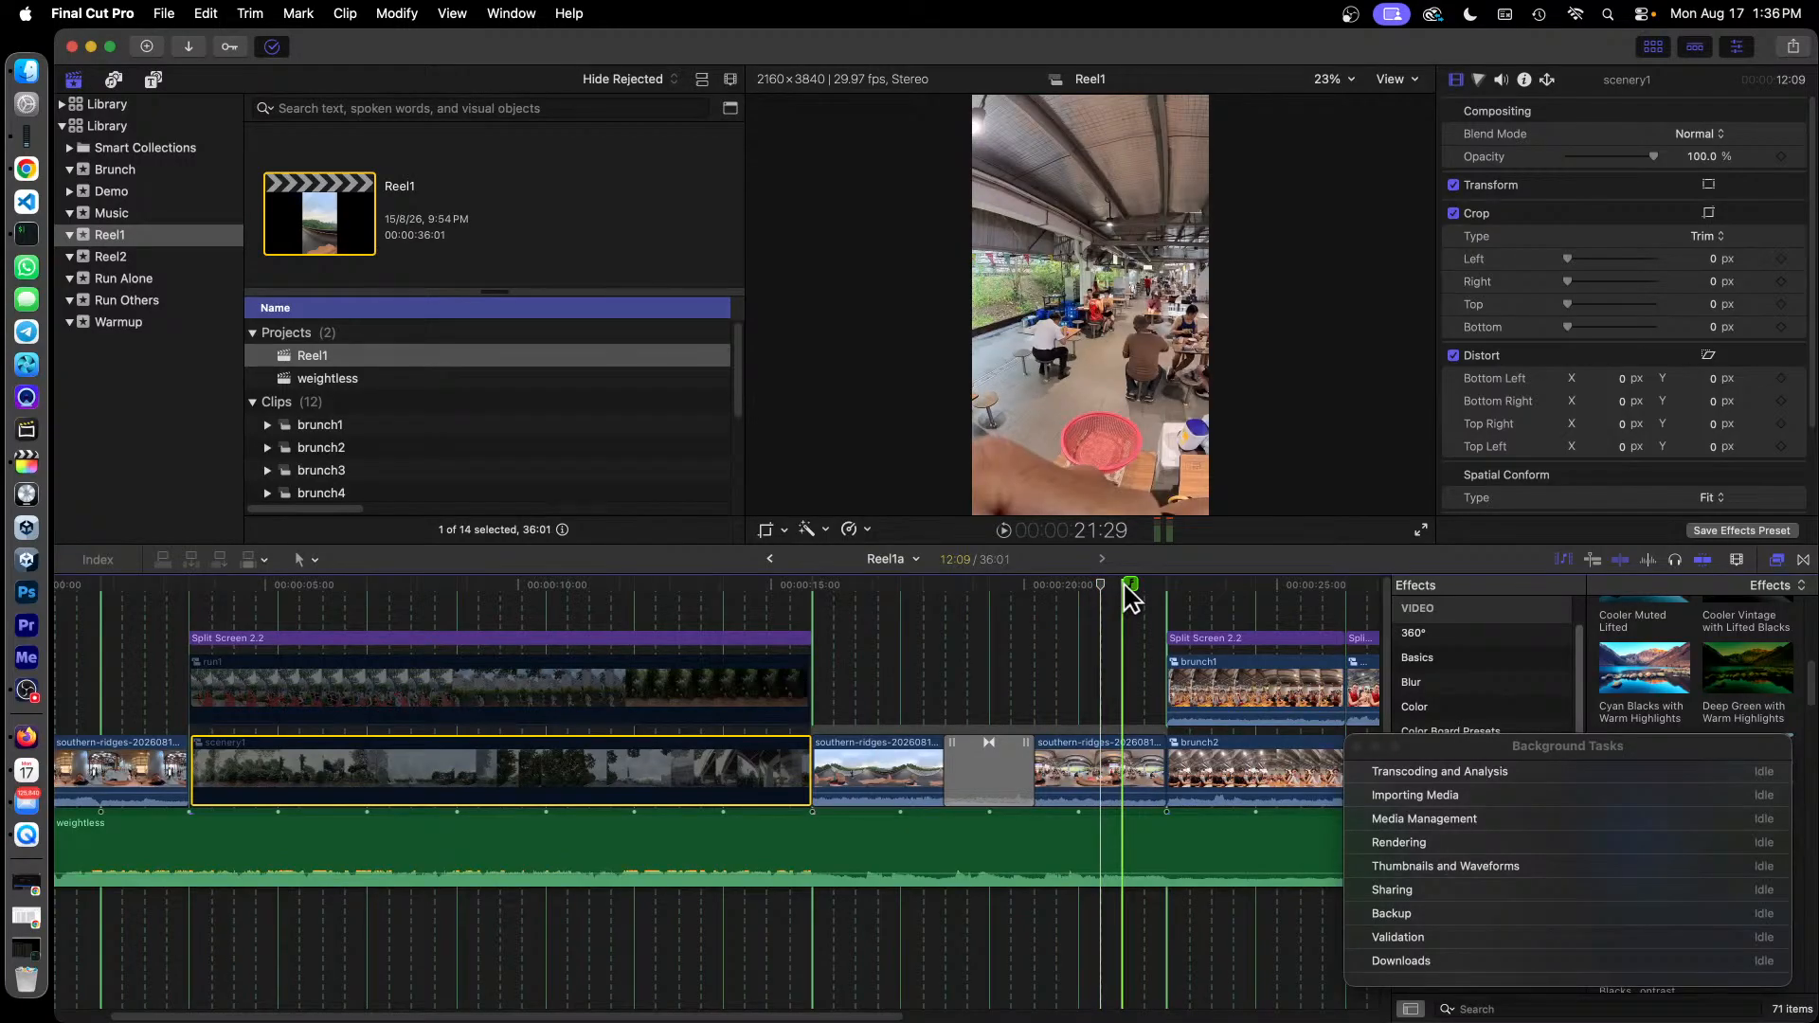
left_click(1126, 592)
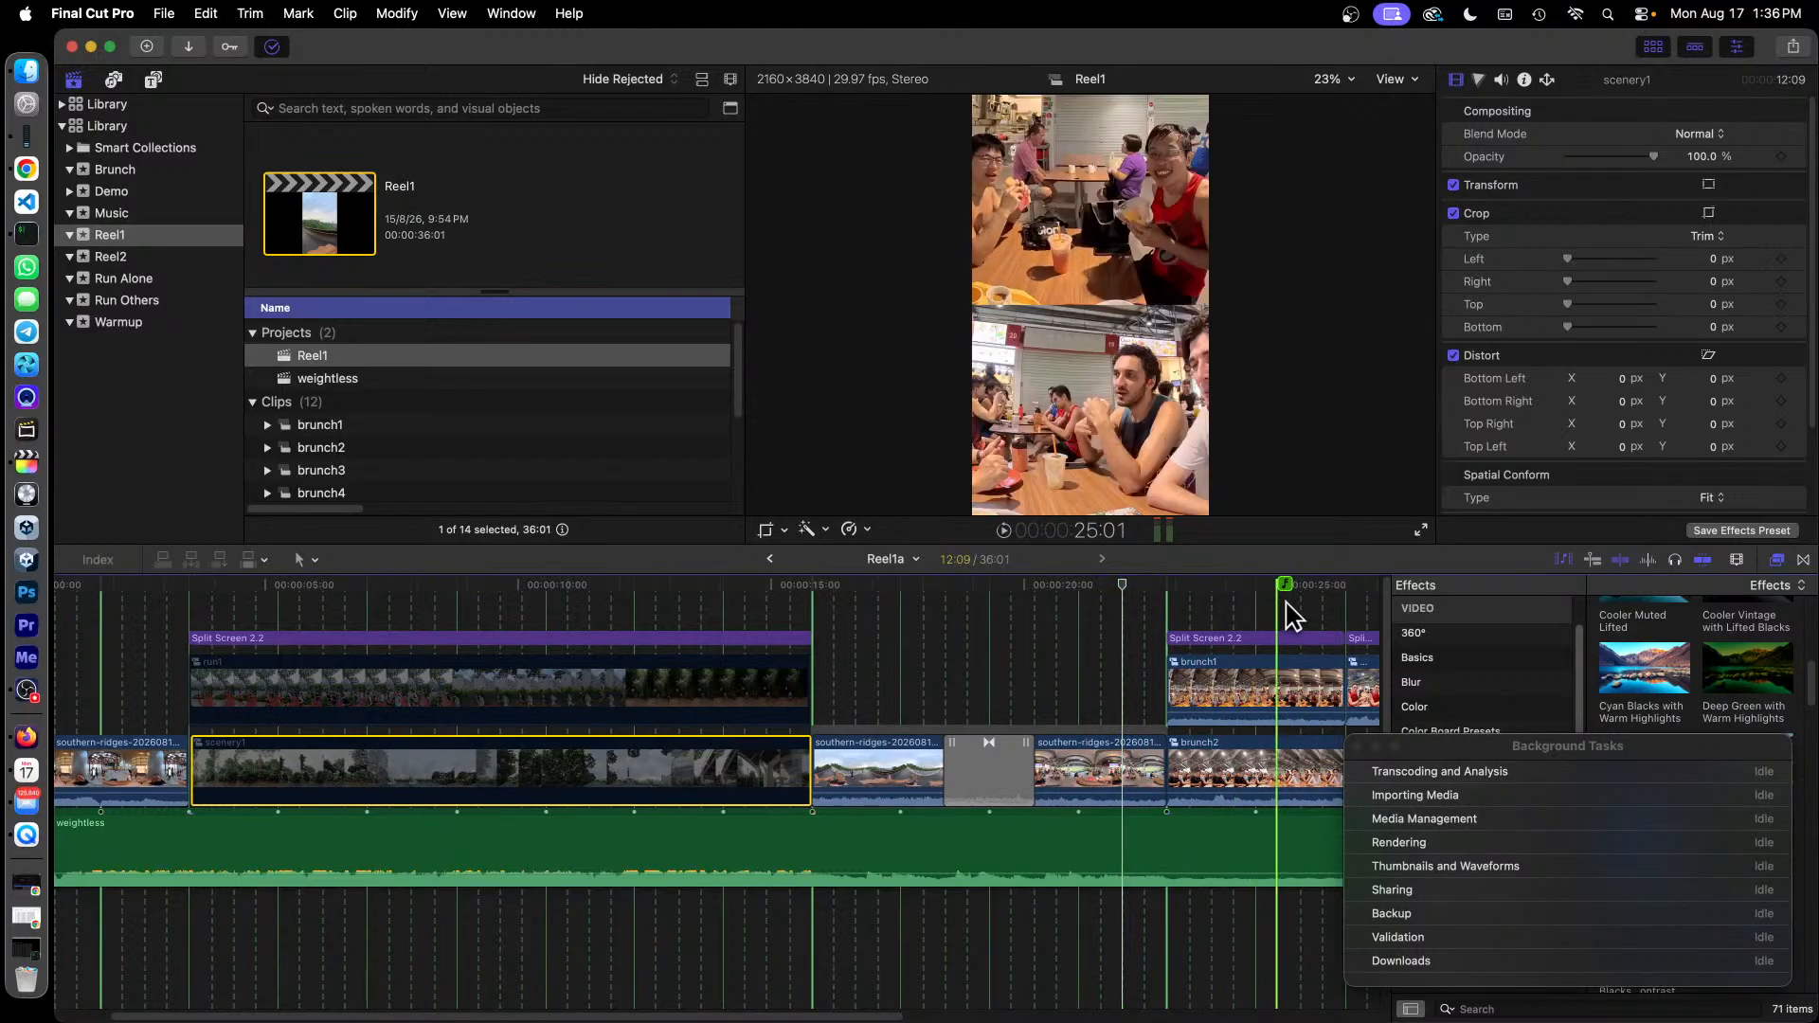
left_click(1232, 592)
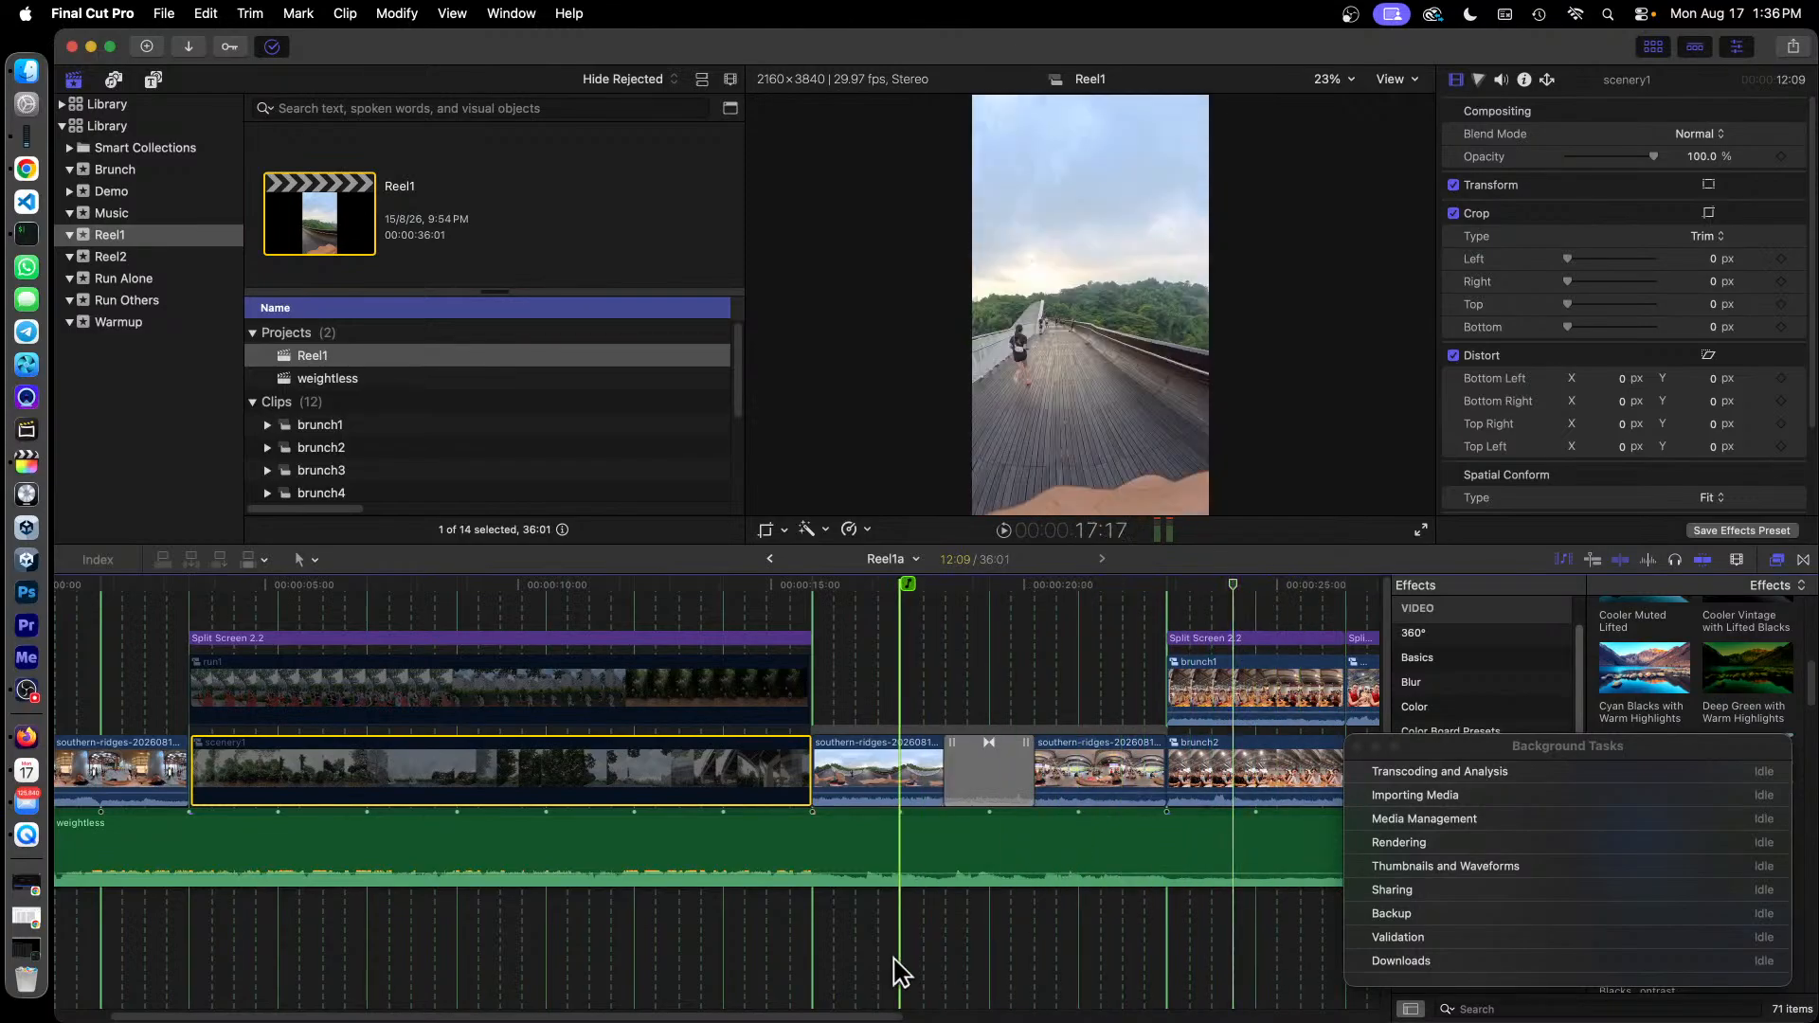
left_click_drag(881, 1018, 1156, 1018)
left_click(980, 587)
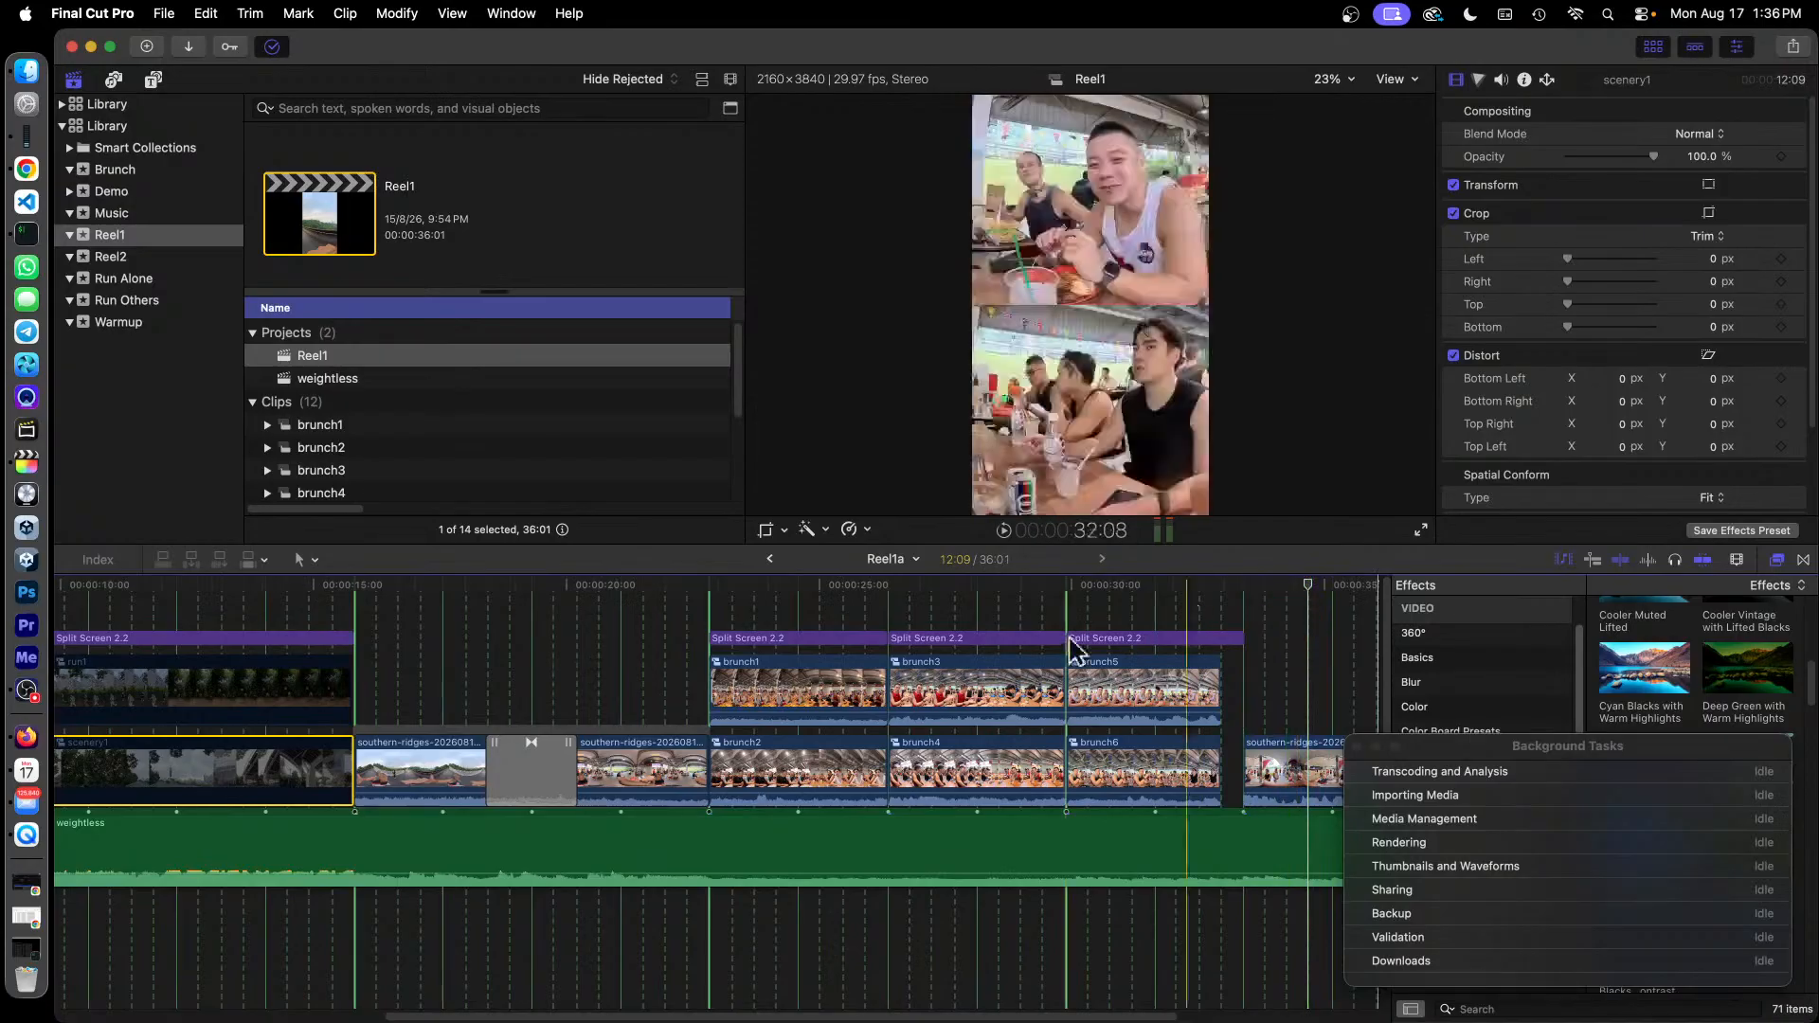
Open the run1 compound clip to examine the clips inside it, and return to the Reel1a timeline.
left_click_drag(800, 1015, 485, 1020)
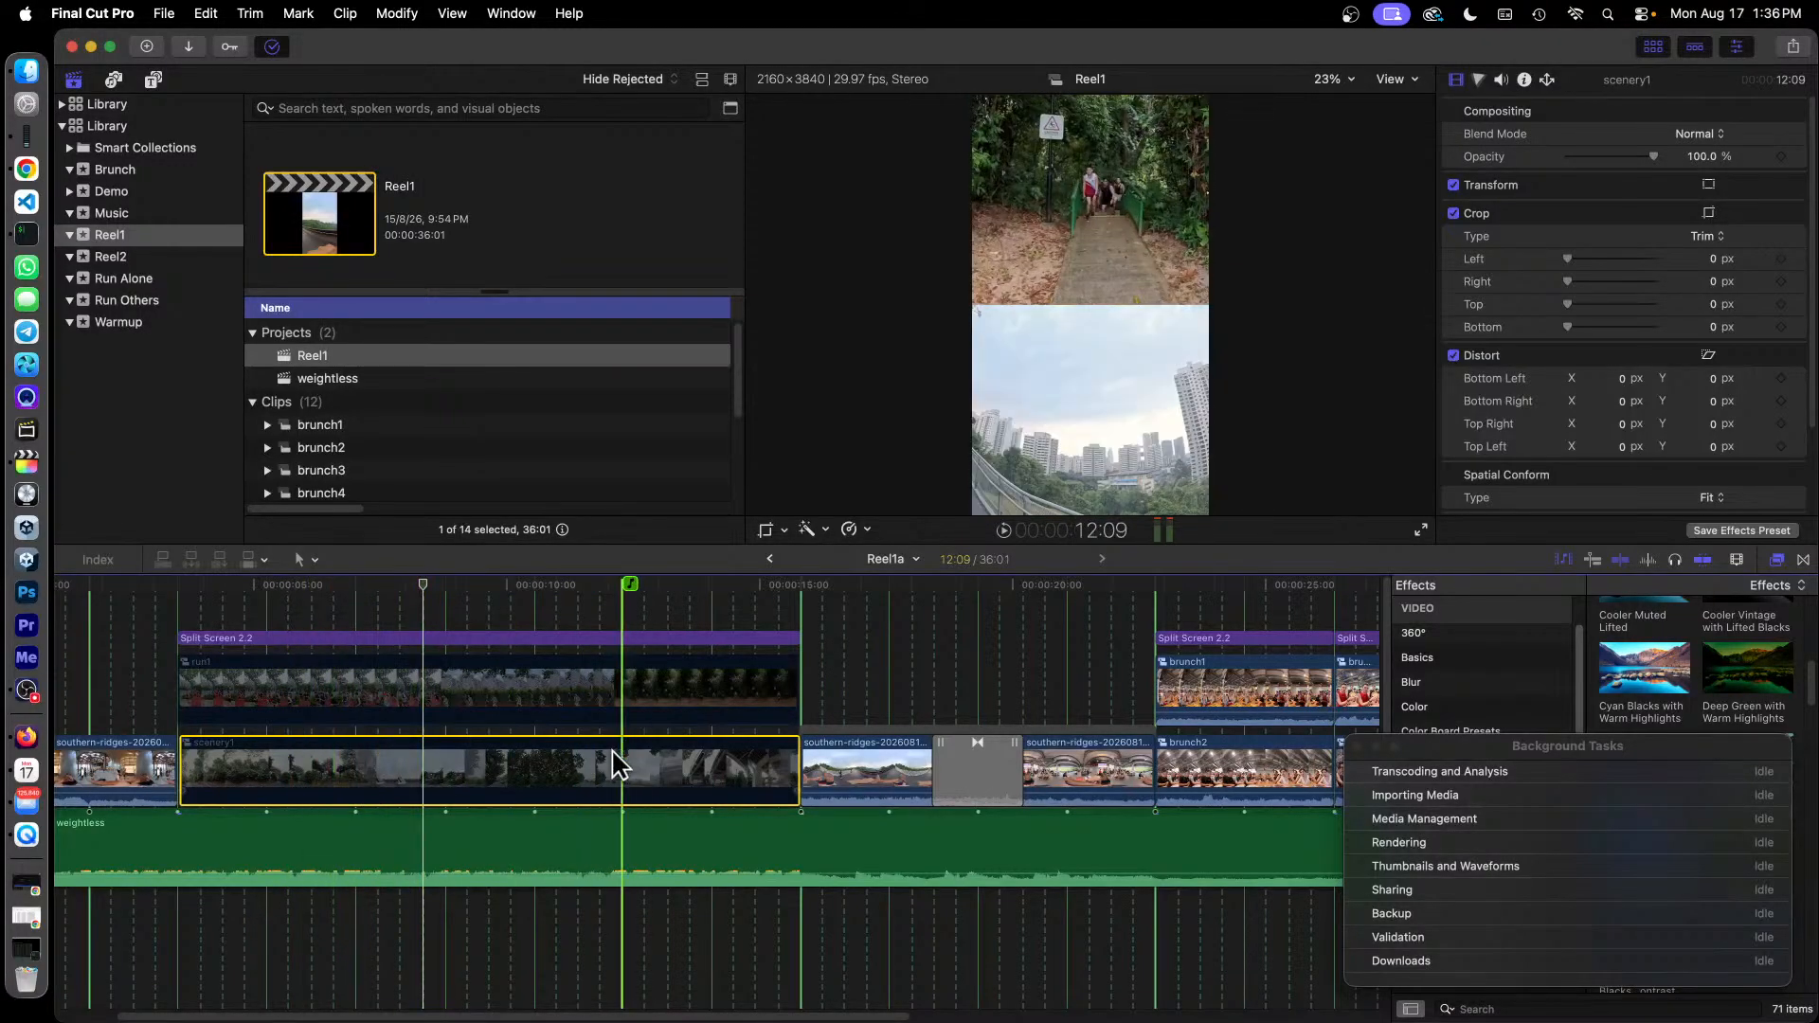
left_click(360, 694)
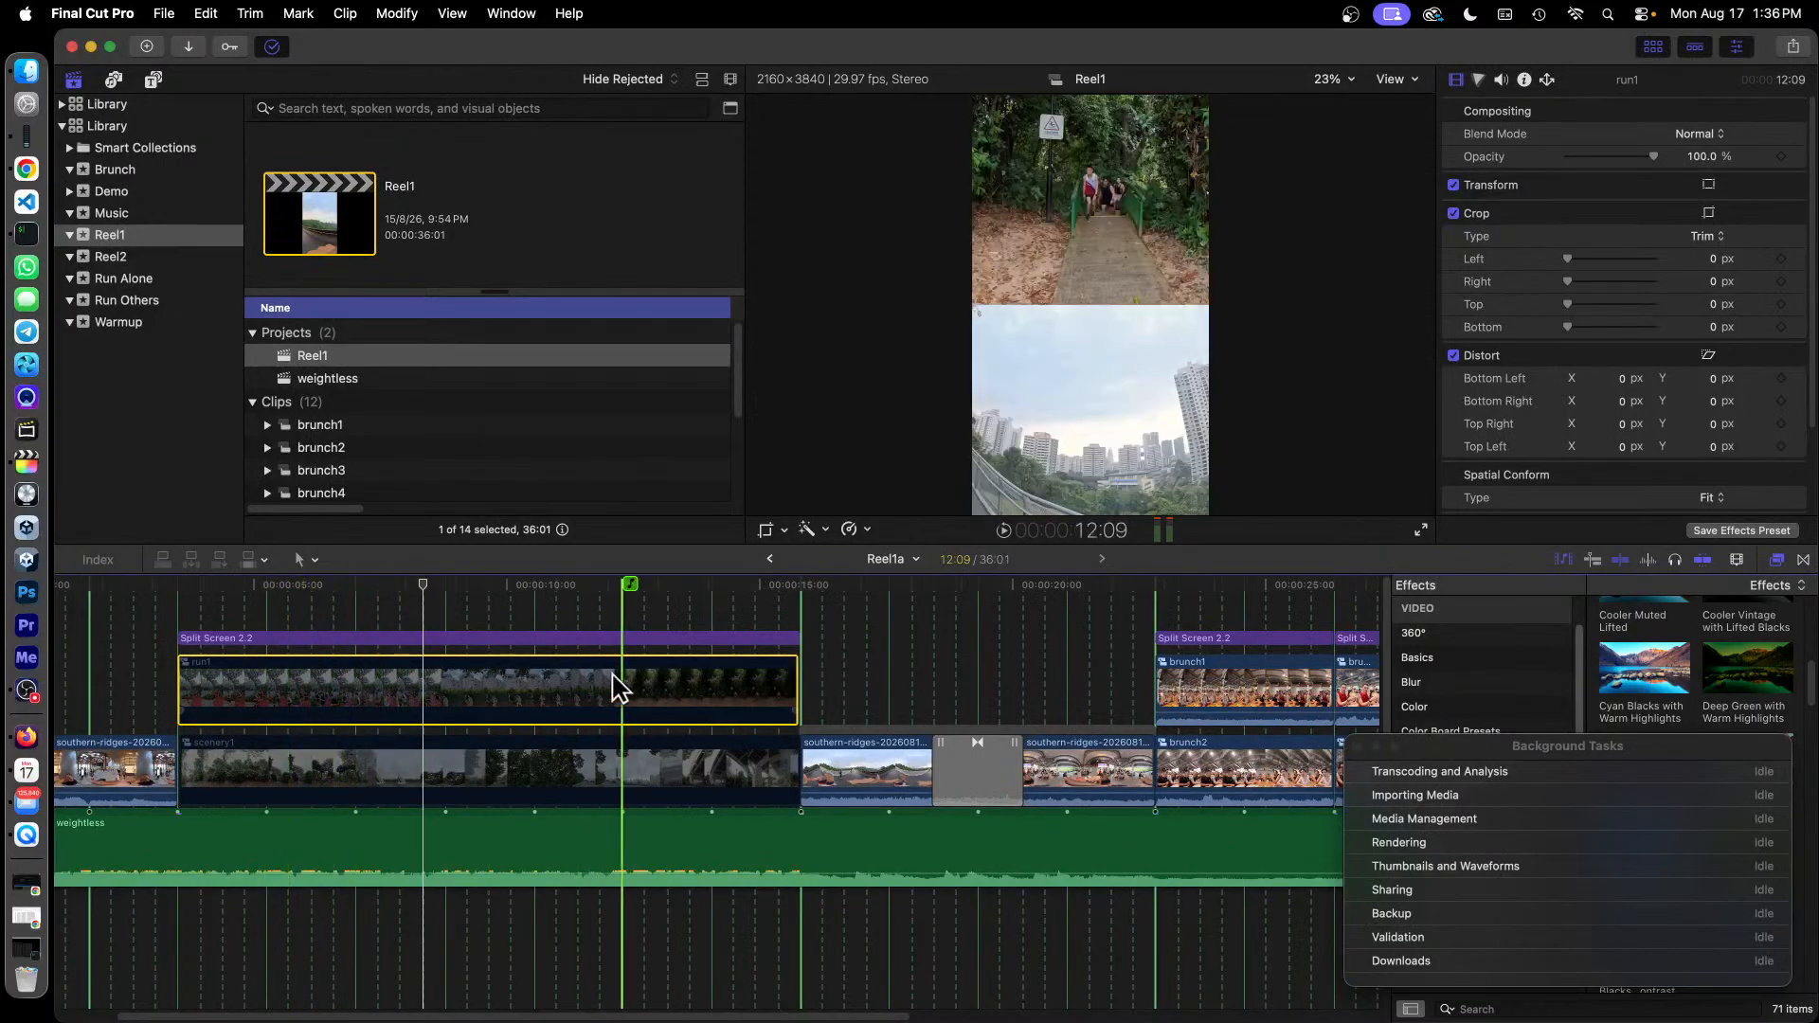
right_click(515, 701)
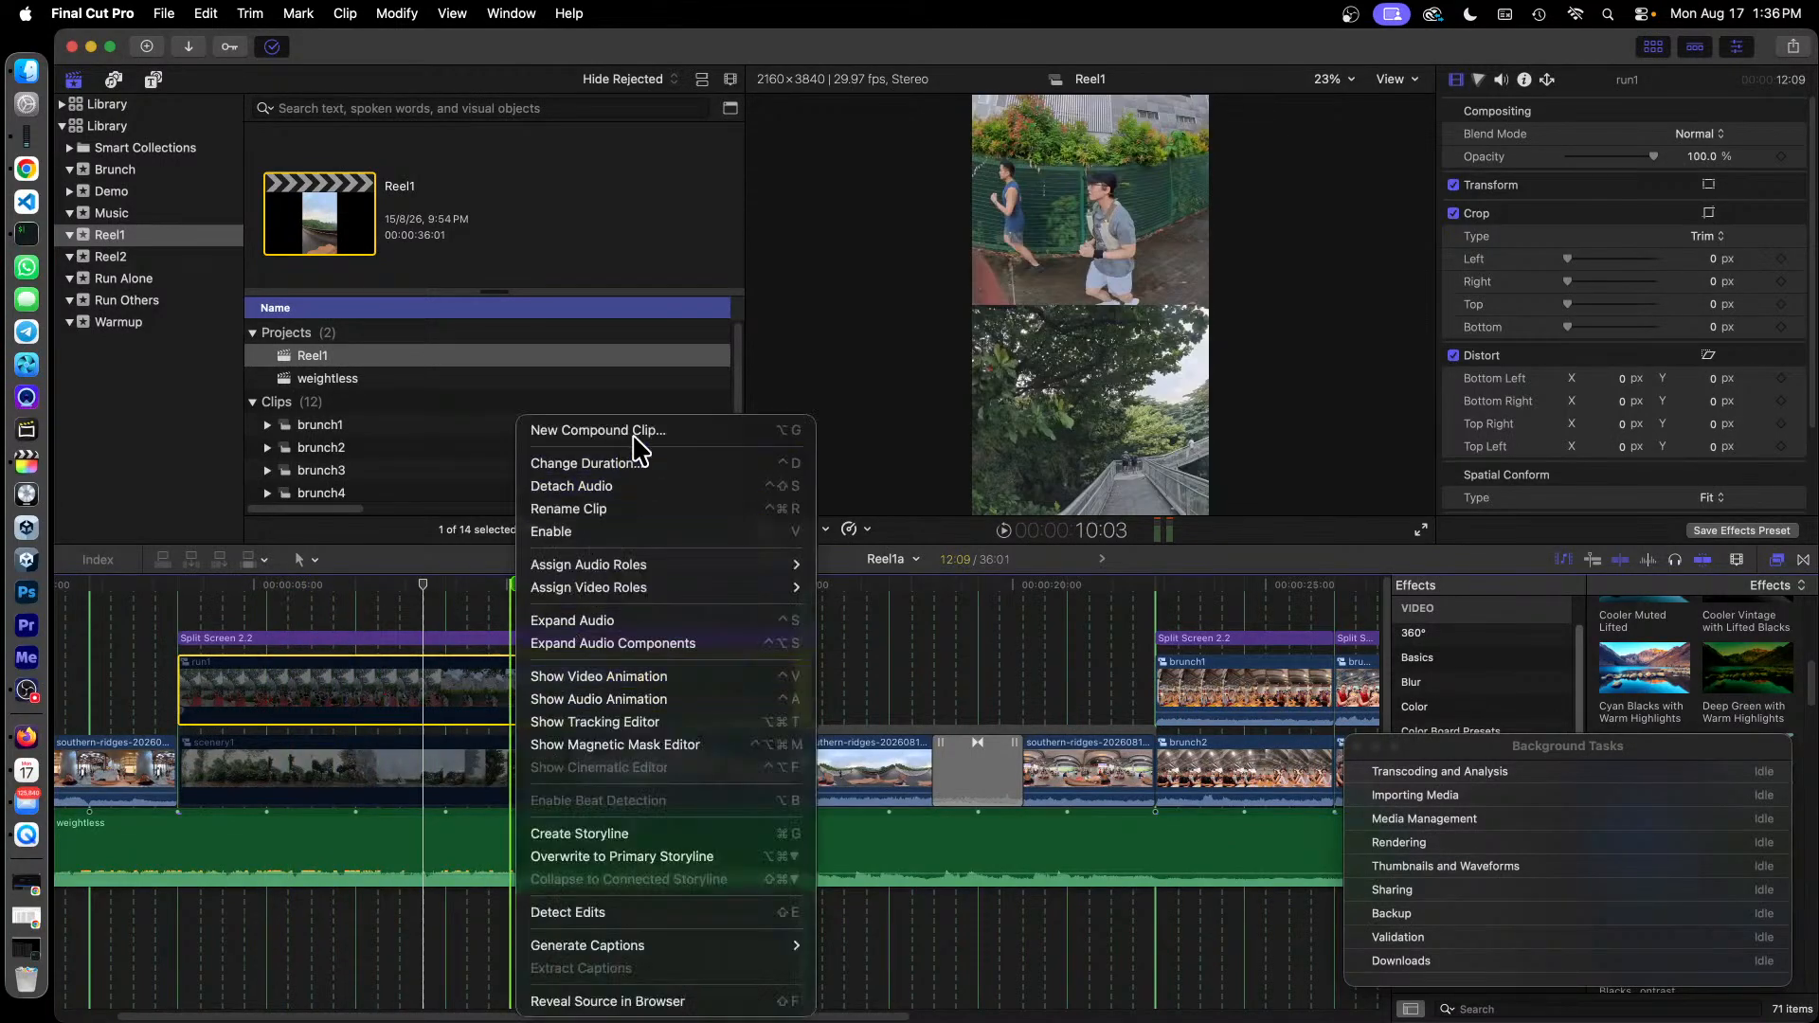
left_click(455, 698)
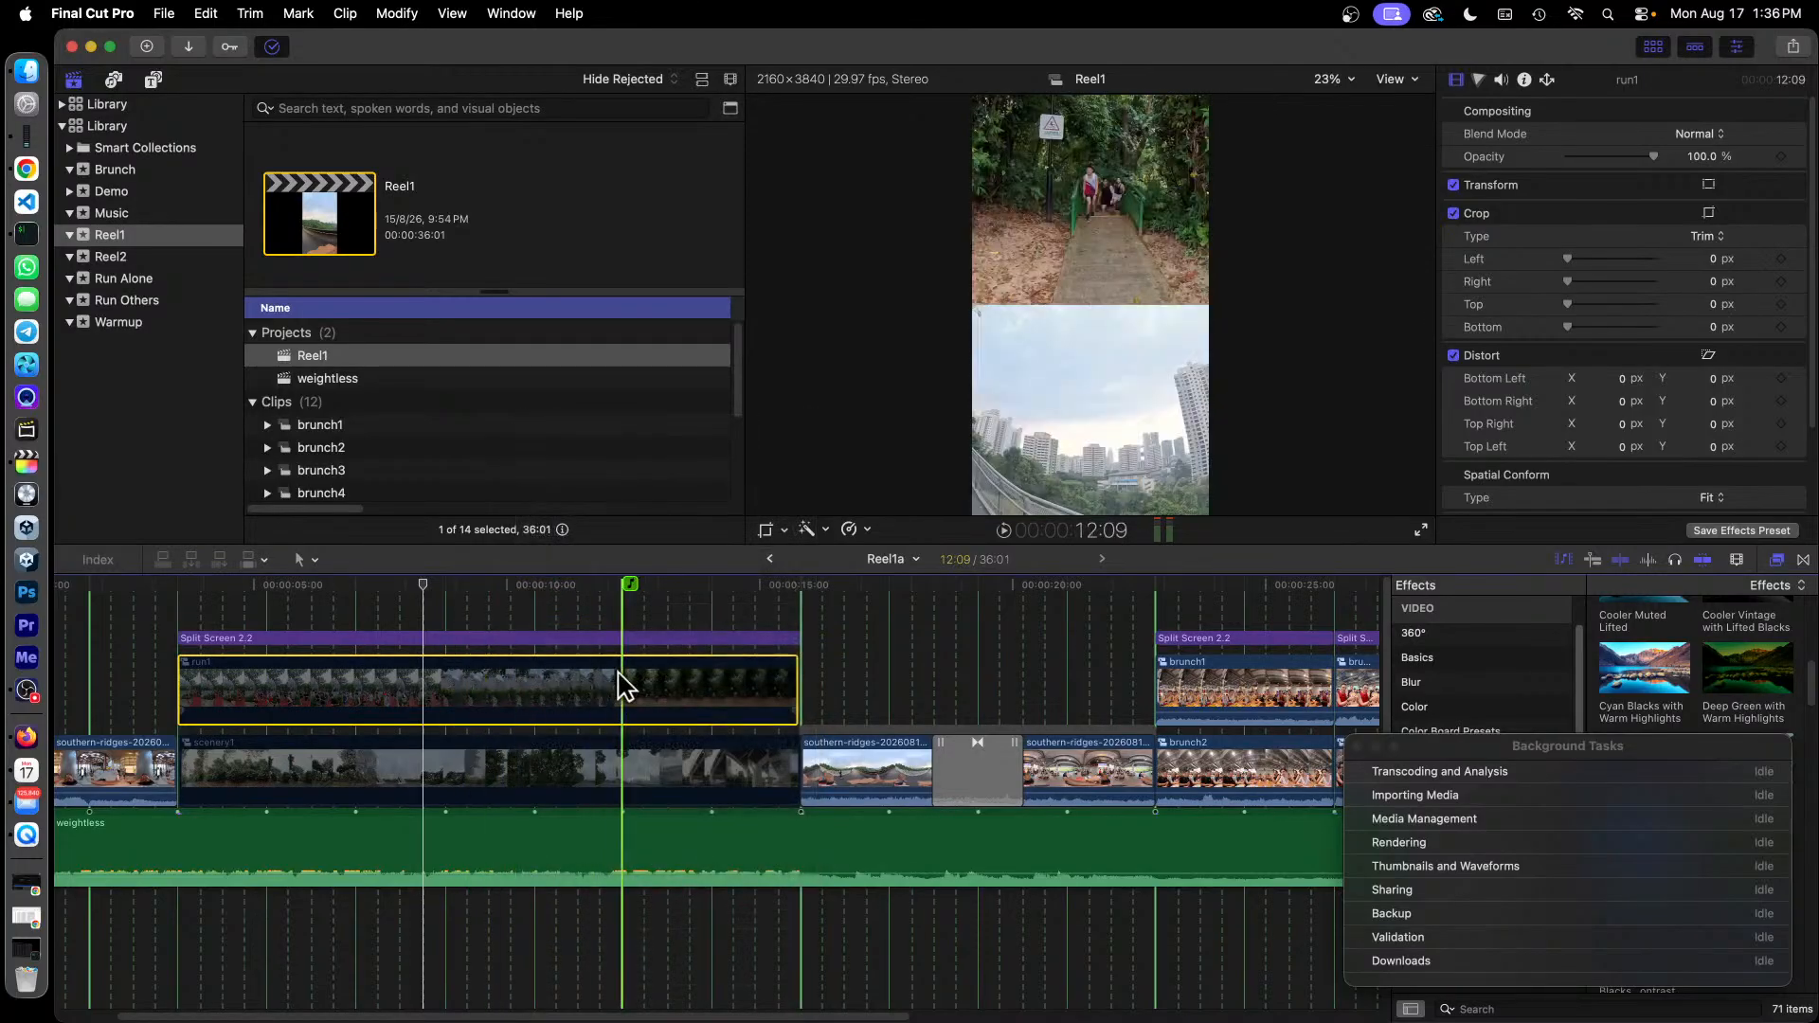
double_click(458, 702)
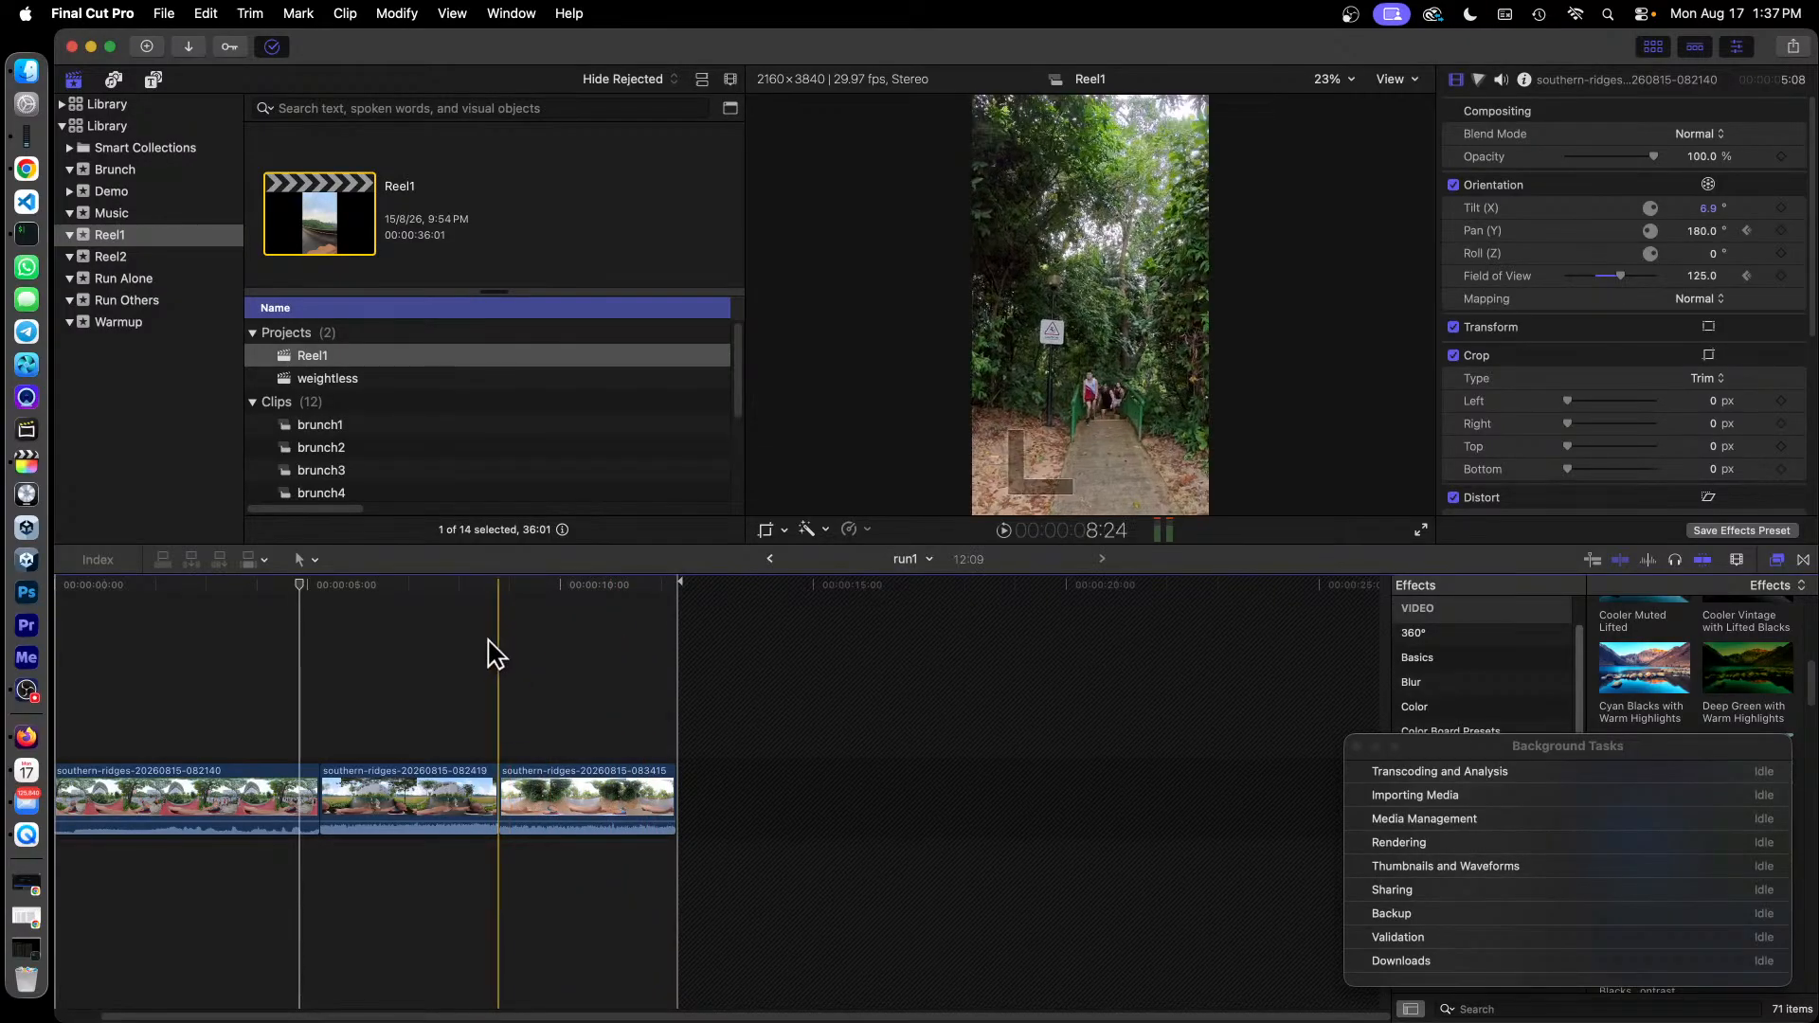
left_click(770, 559)
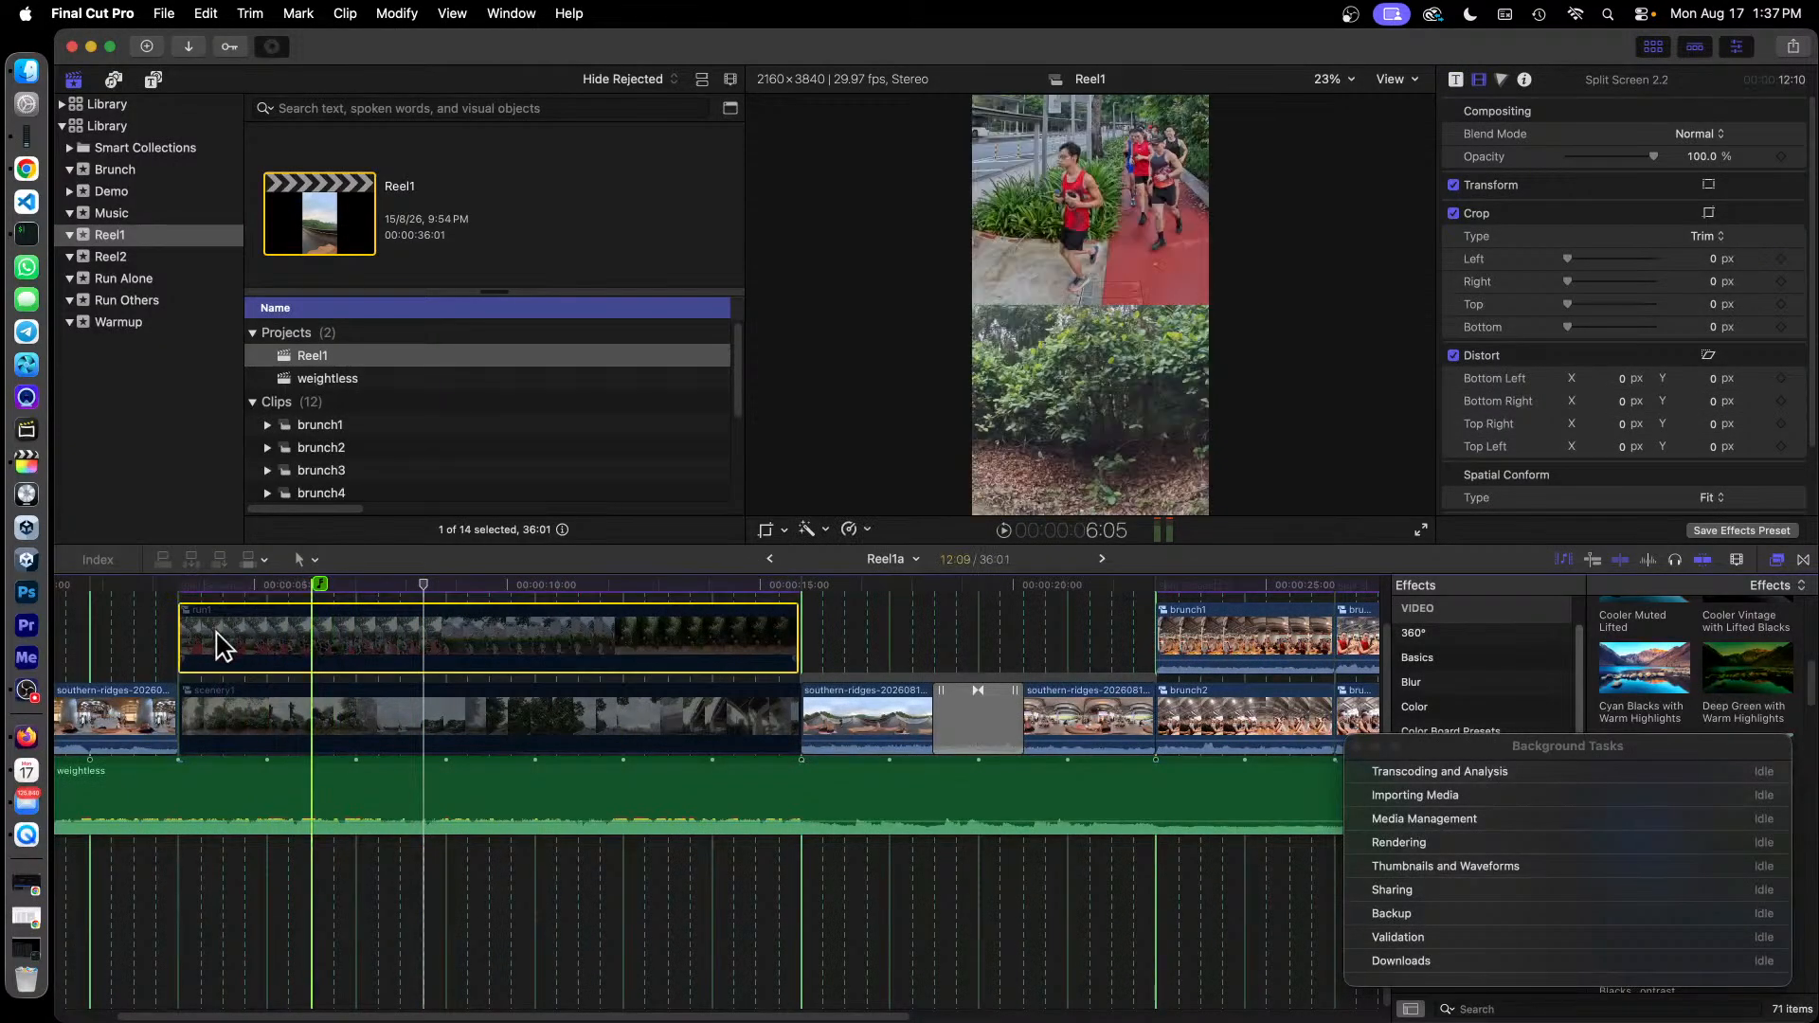
Open the scenery1 compound clip and inspect the color corrections applied to the scenery2 clip inside it.
key("space")
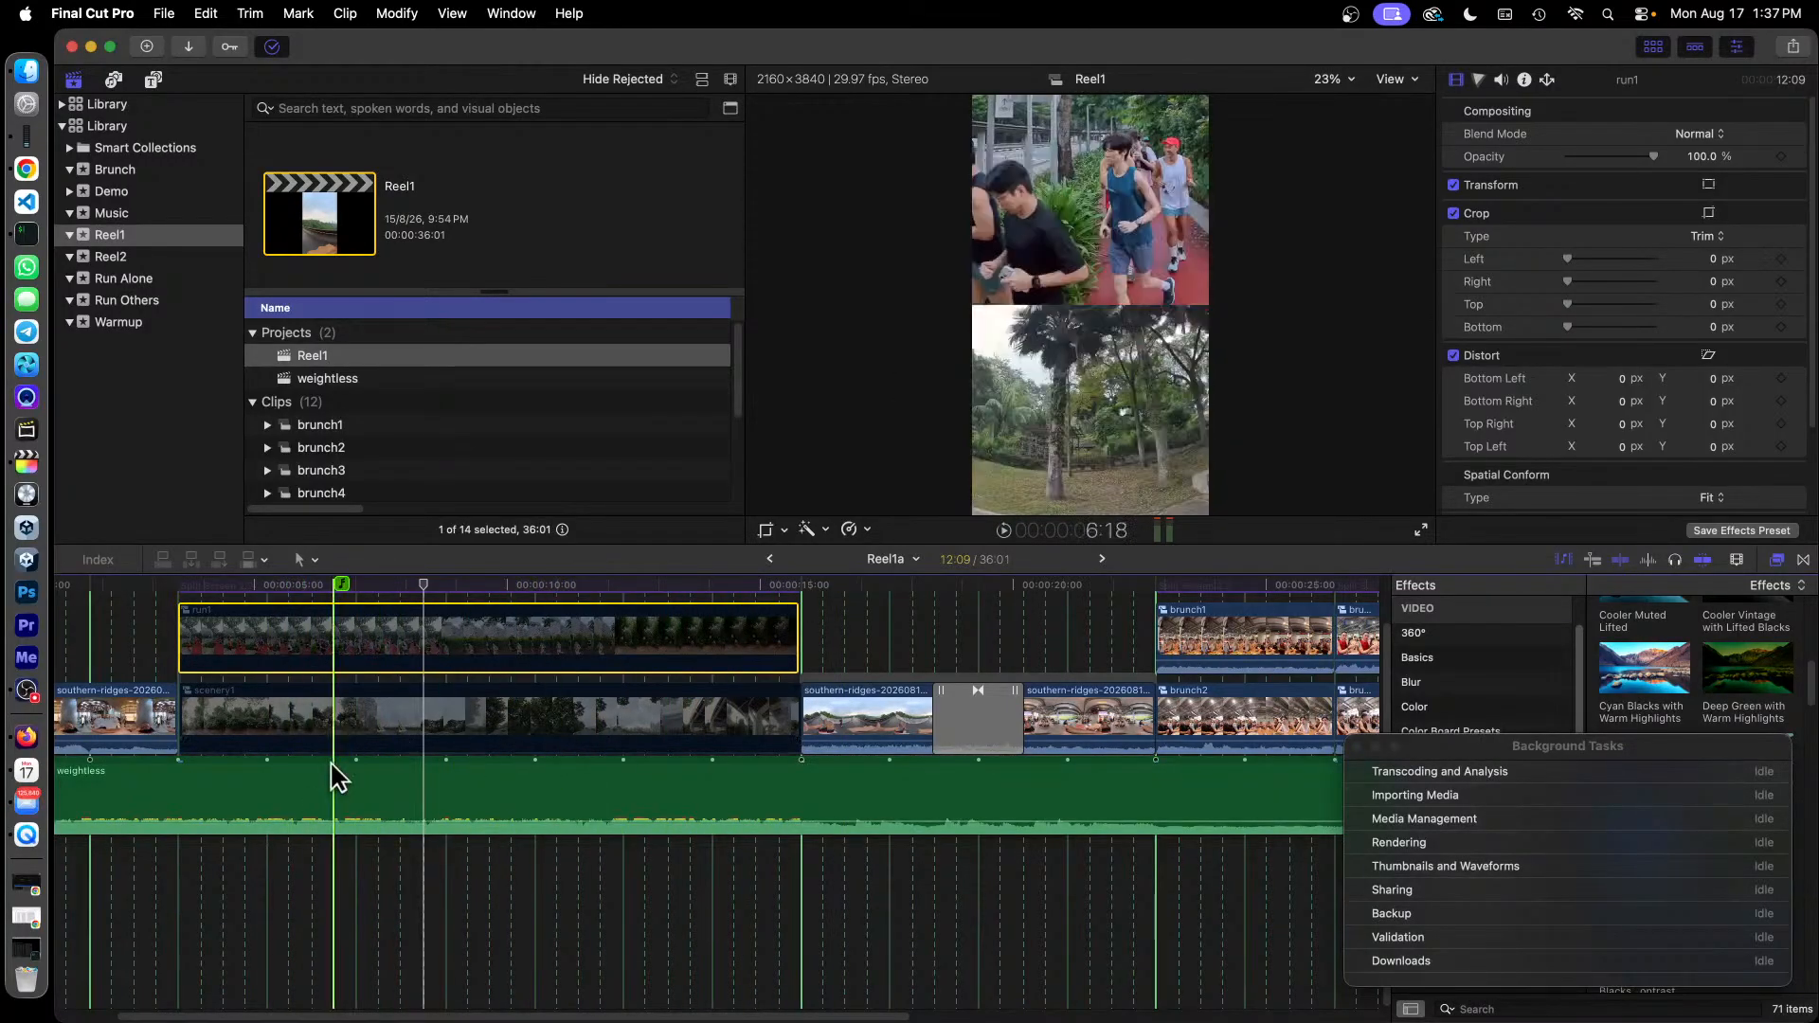
double_click(574, 715)
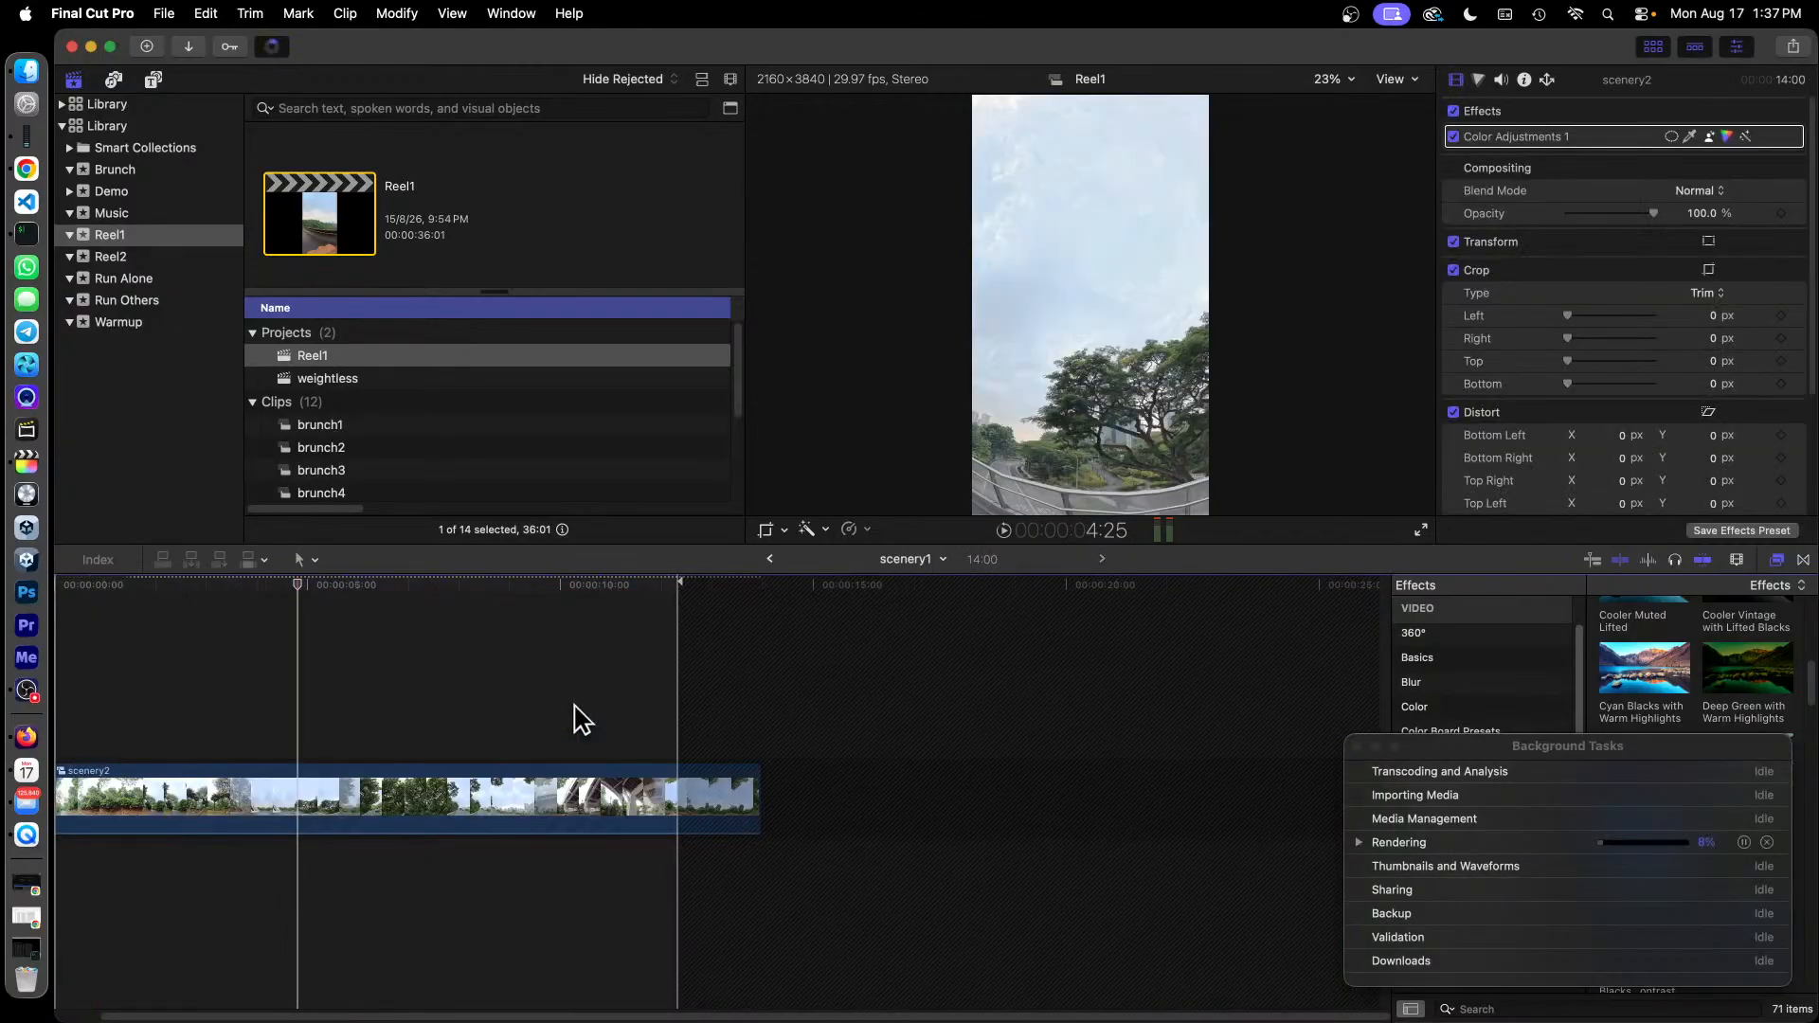
left_click(441, 801)
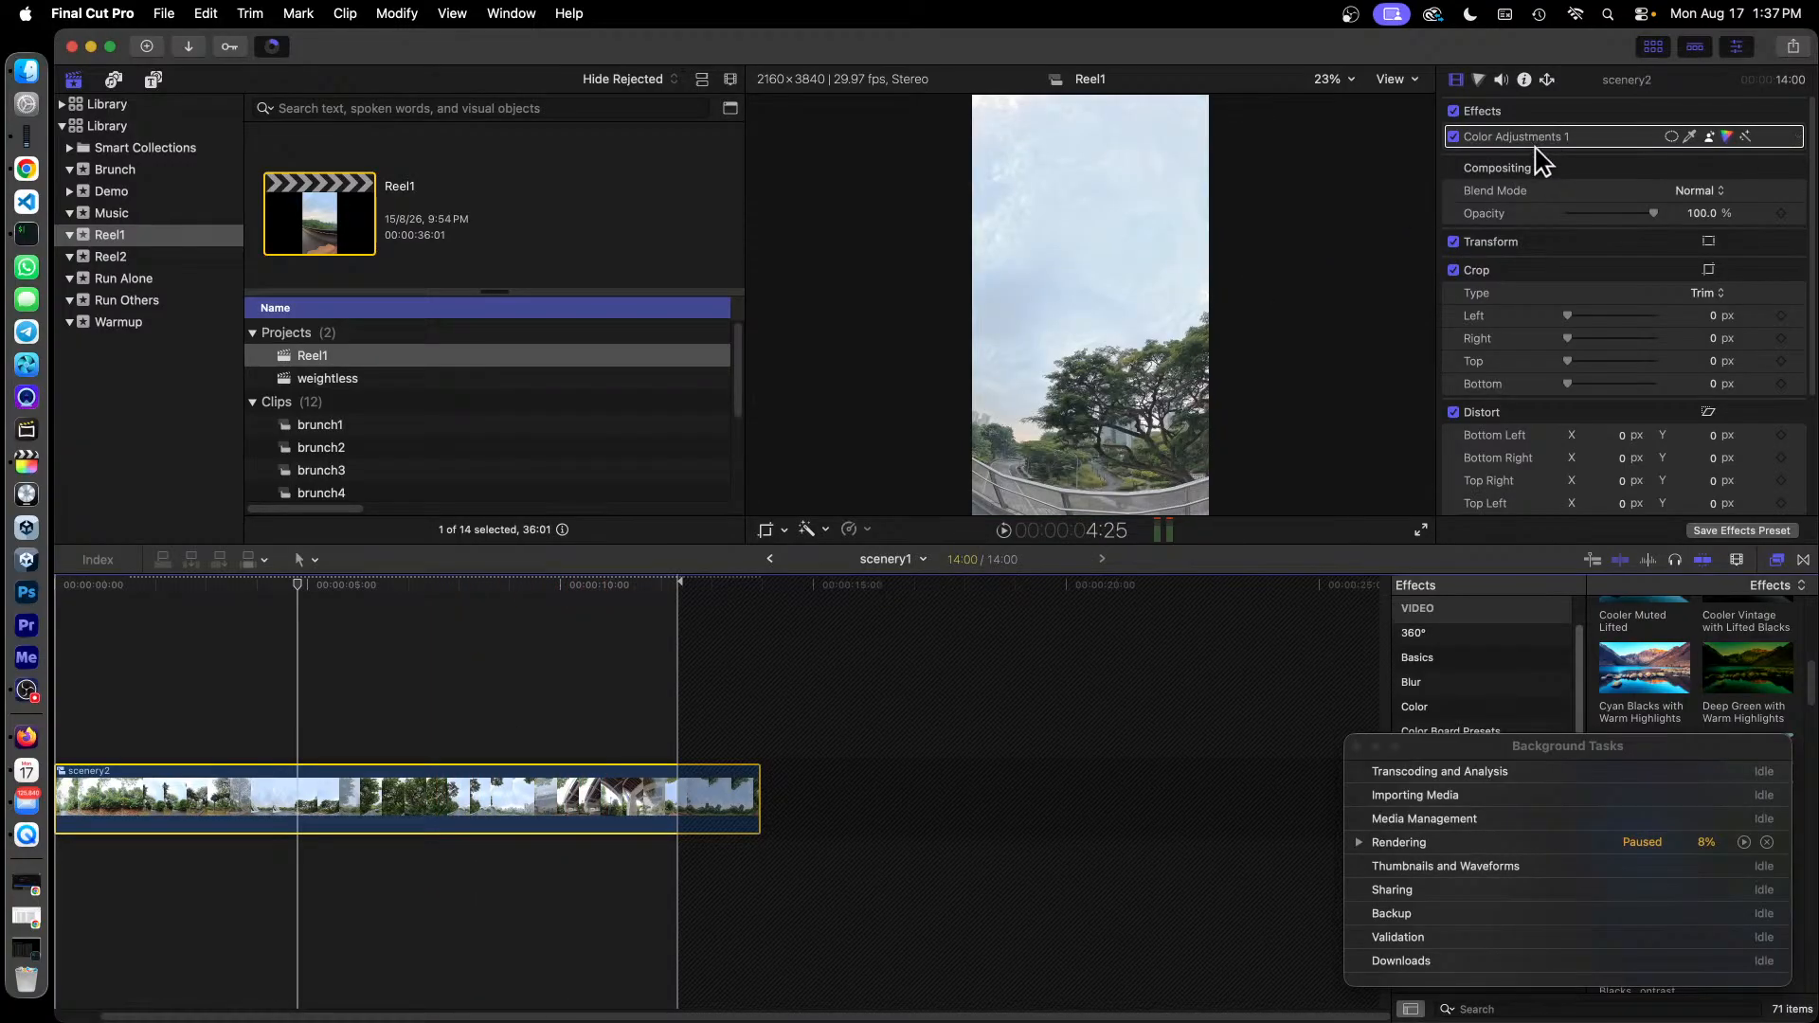
left_click(1479, 79)
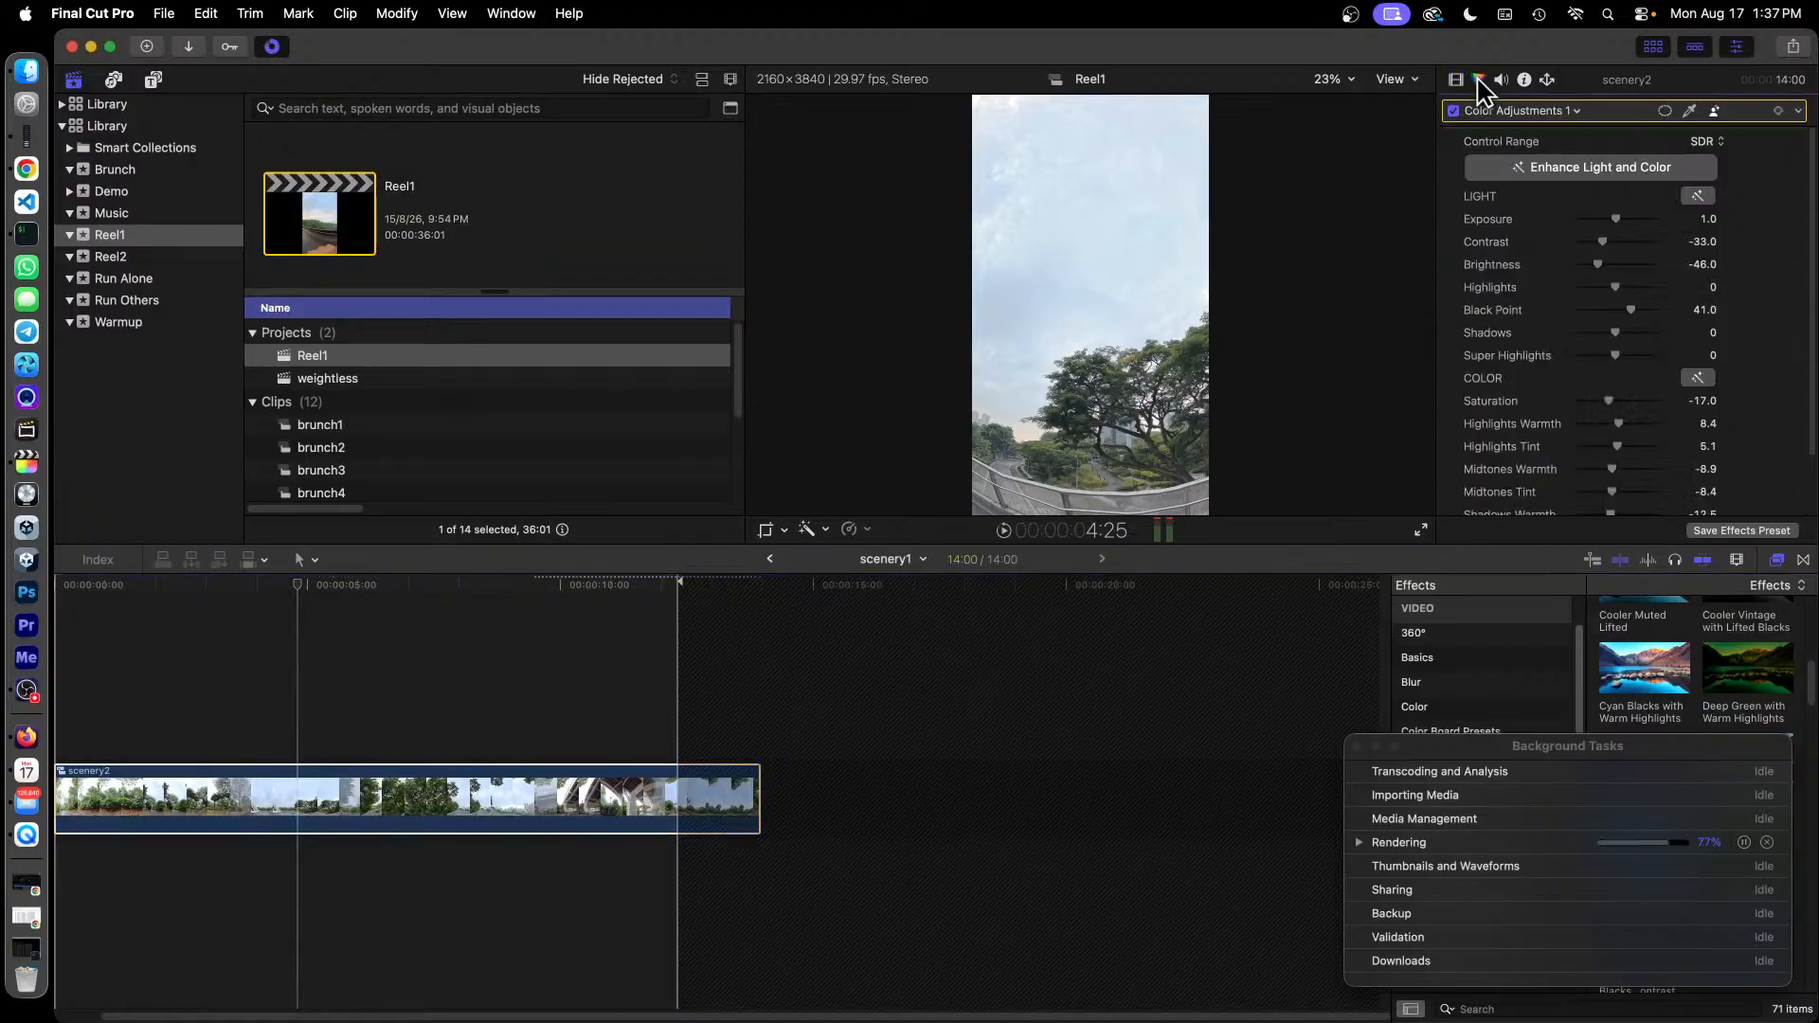
left_click(1578, 112)
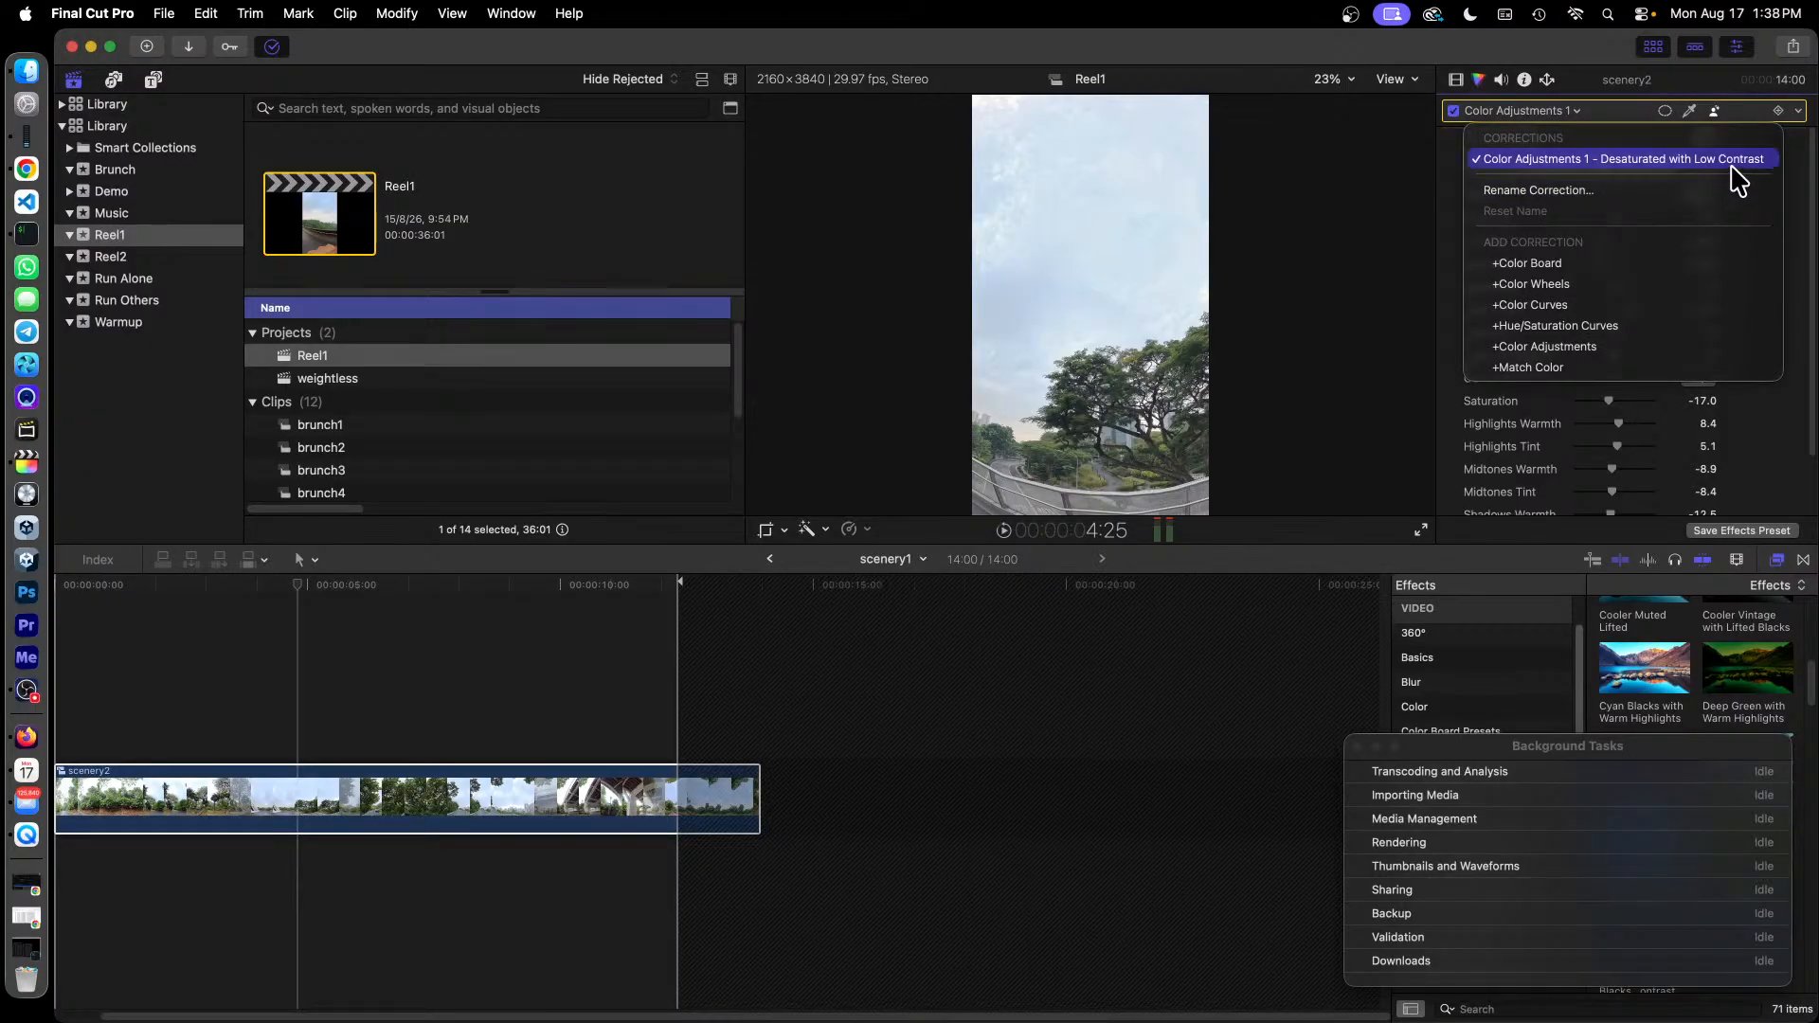
Close the Background Tasks window and look through the Color Grading Presets, previewing the Desaturated Cyan Blacks preset on the scenery2 clip.
left_click(1356, 747)
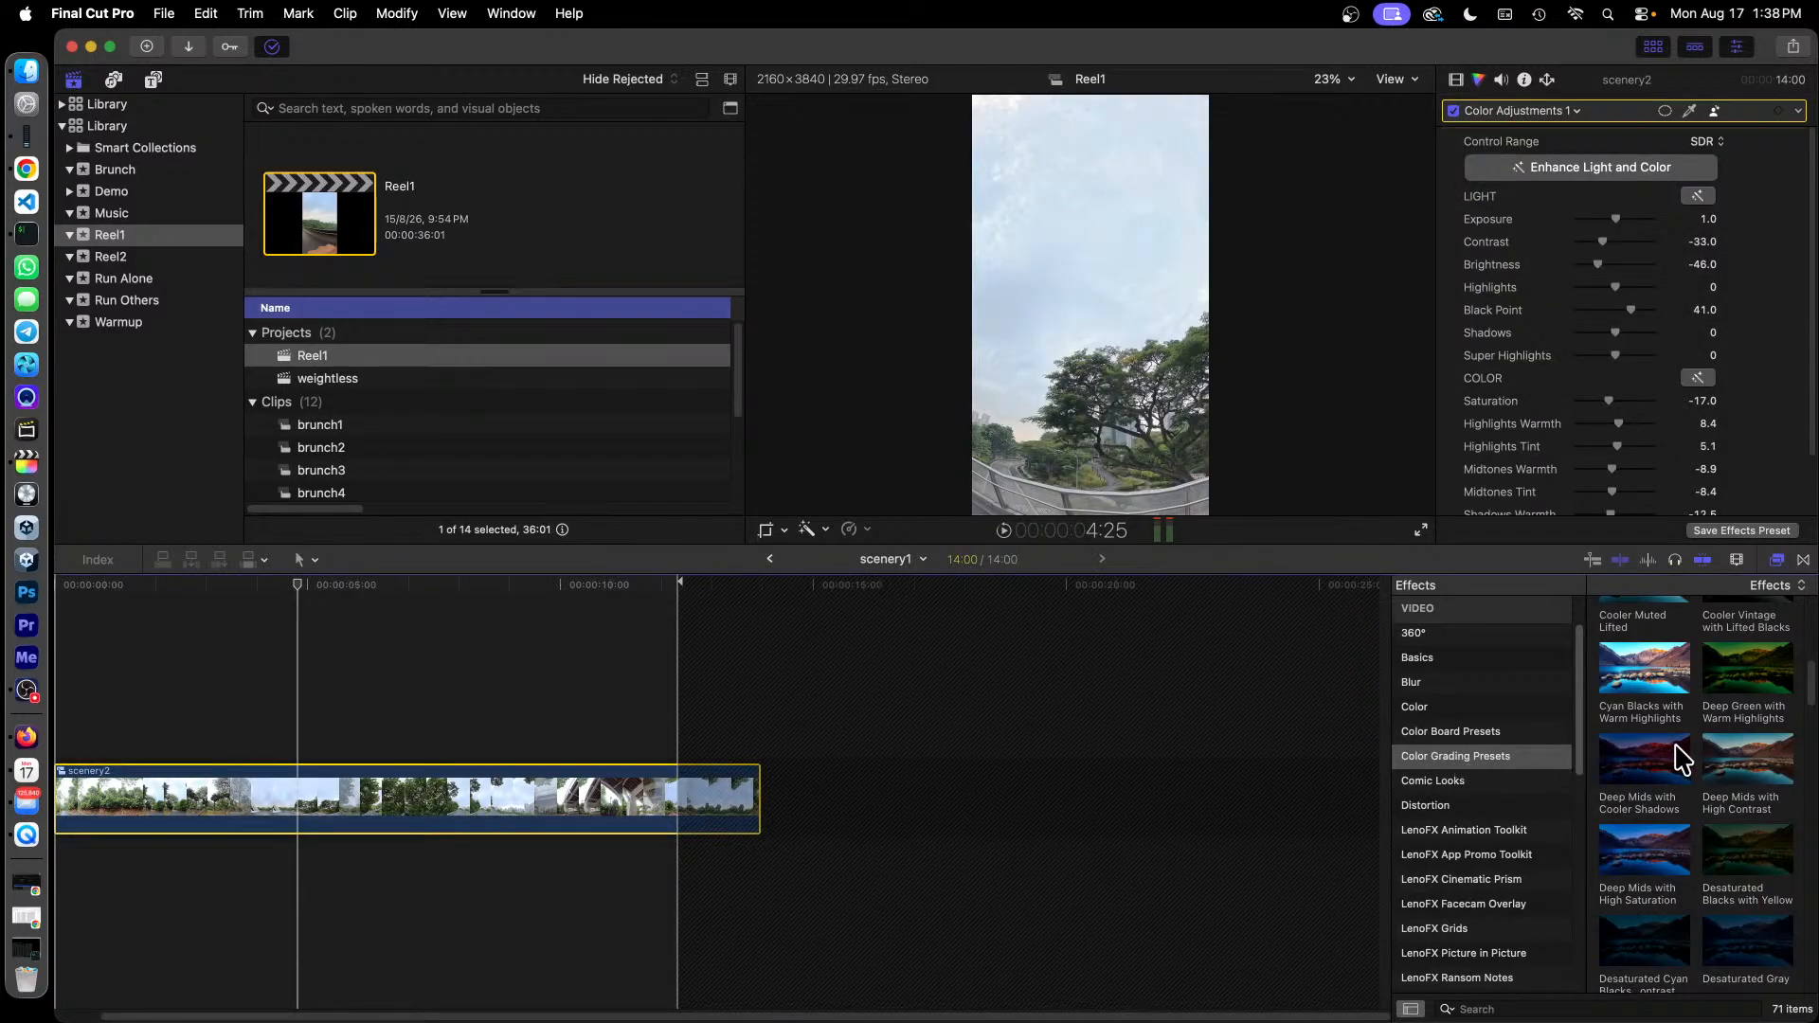
scroll(1680, 758, "down", 3)
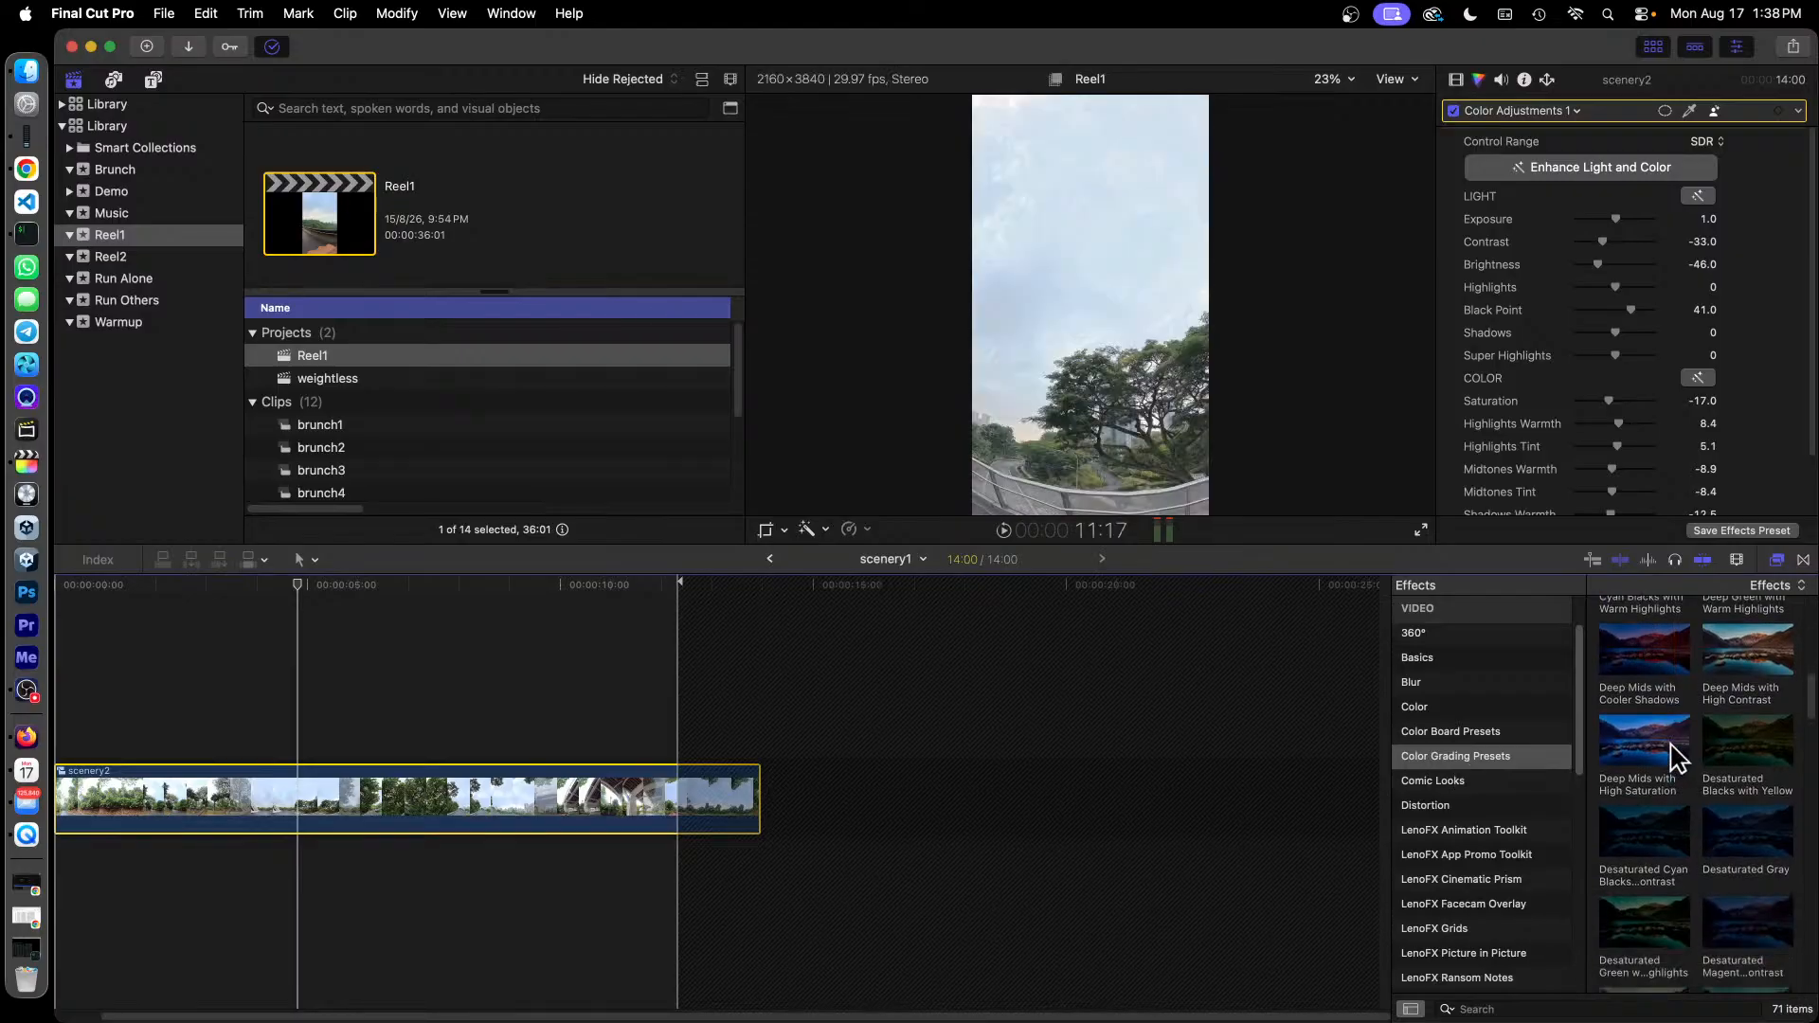
scroll(1675, 758, "down", 2)
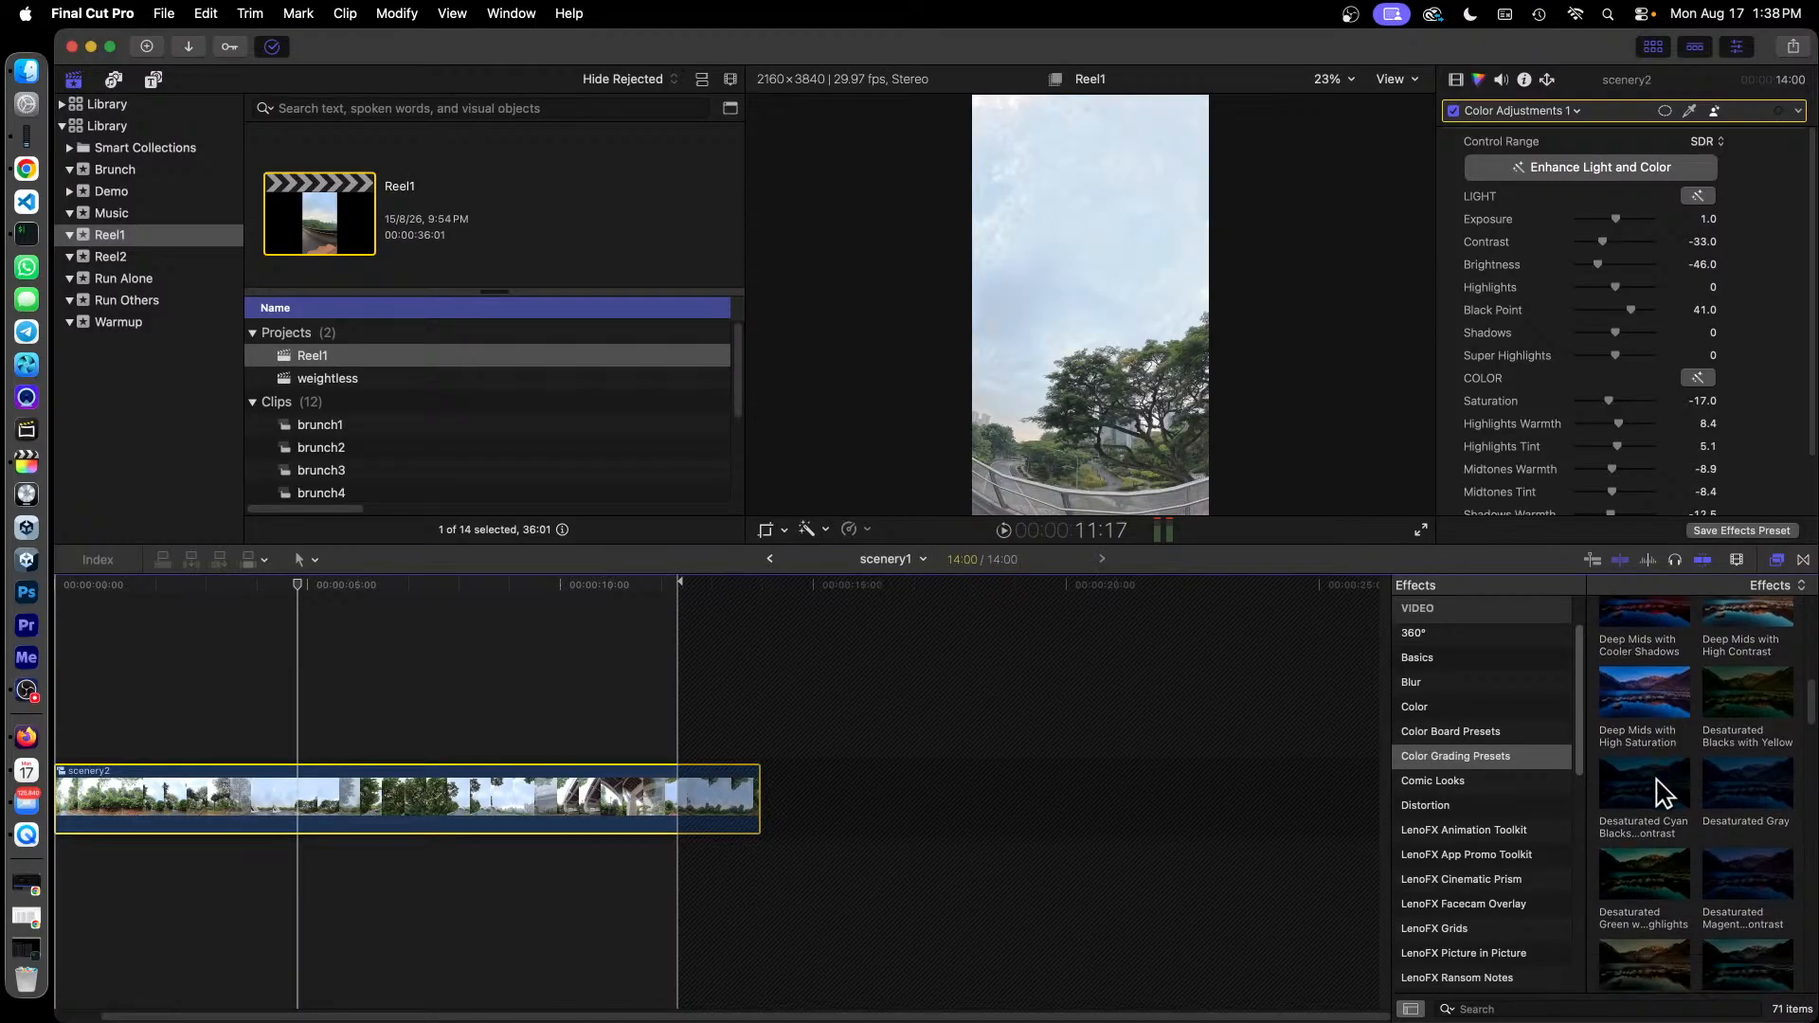
scroll(1677, 815, "down", 1)
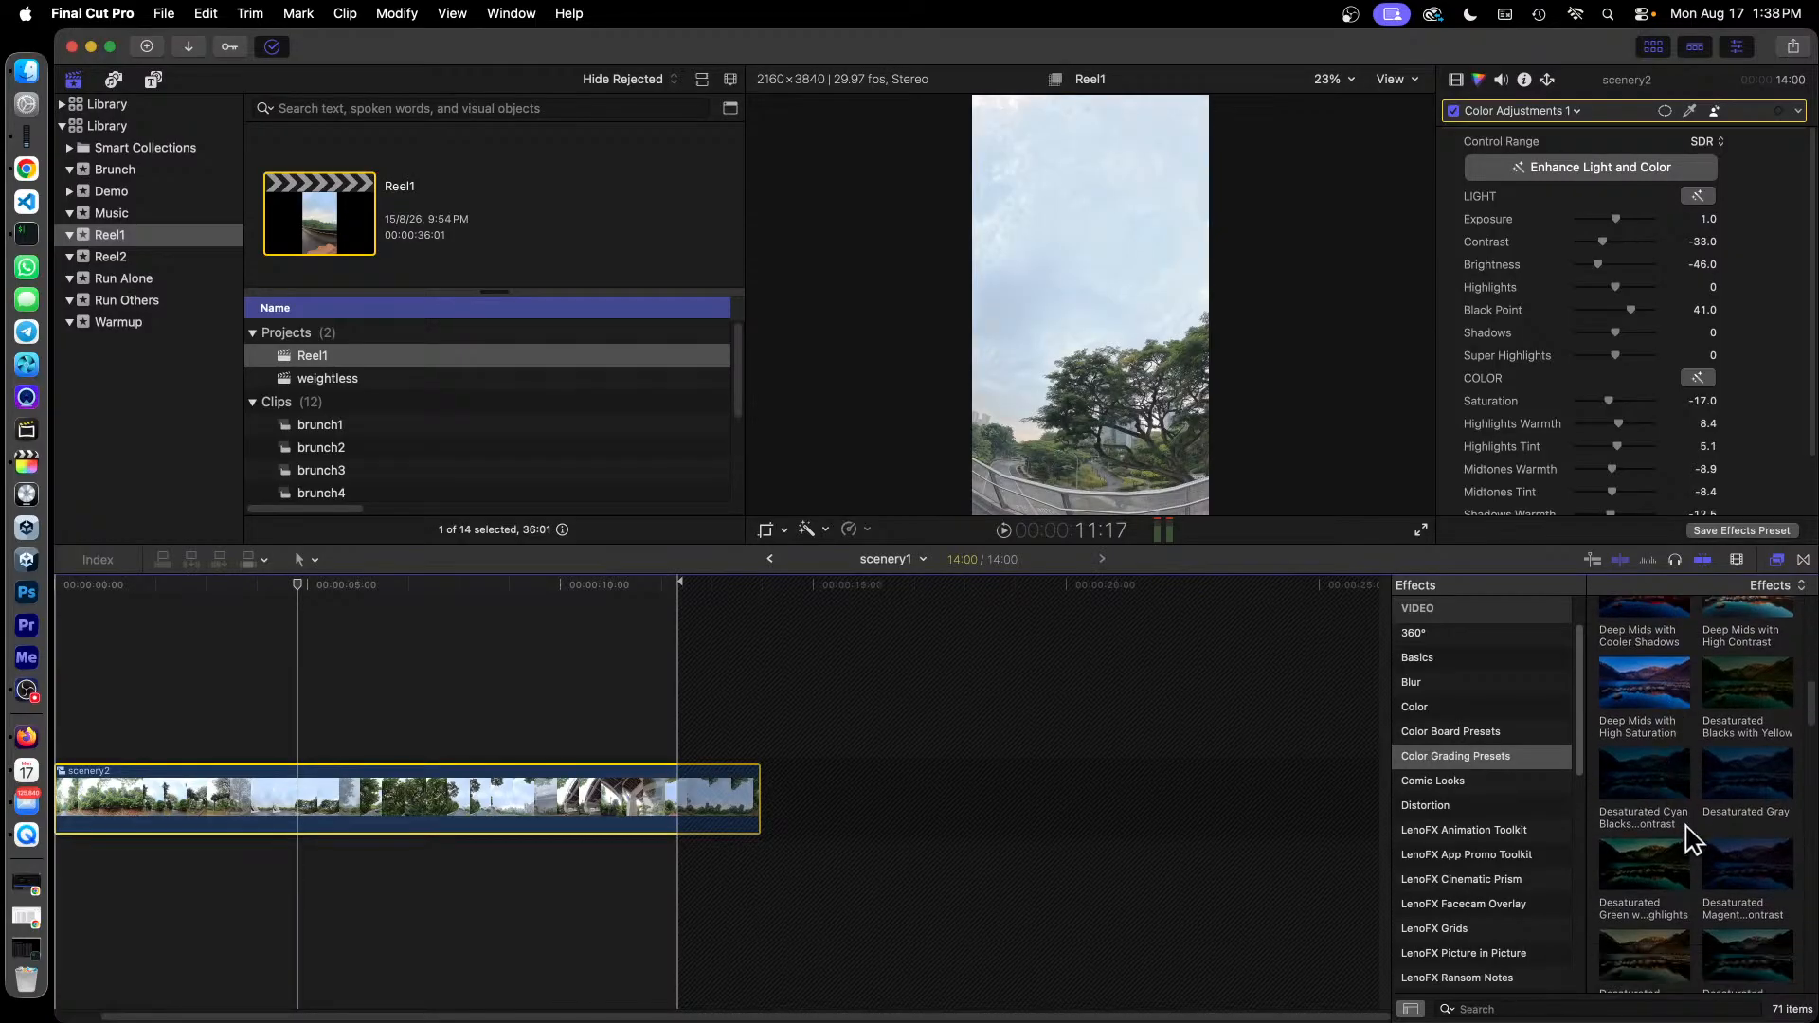
left_click(1654, 770)
scroll(1642, 781, "down", 5)
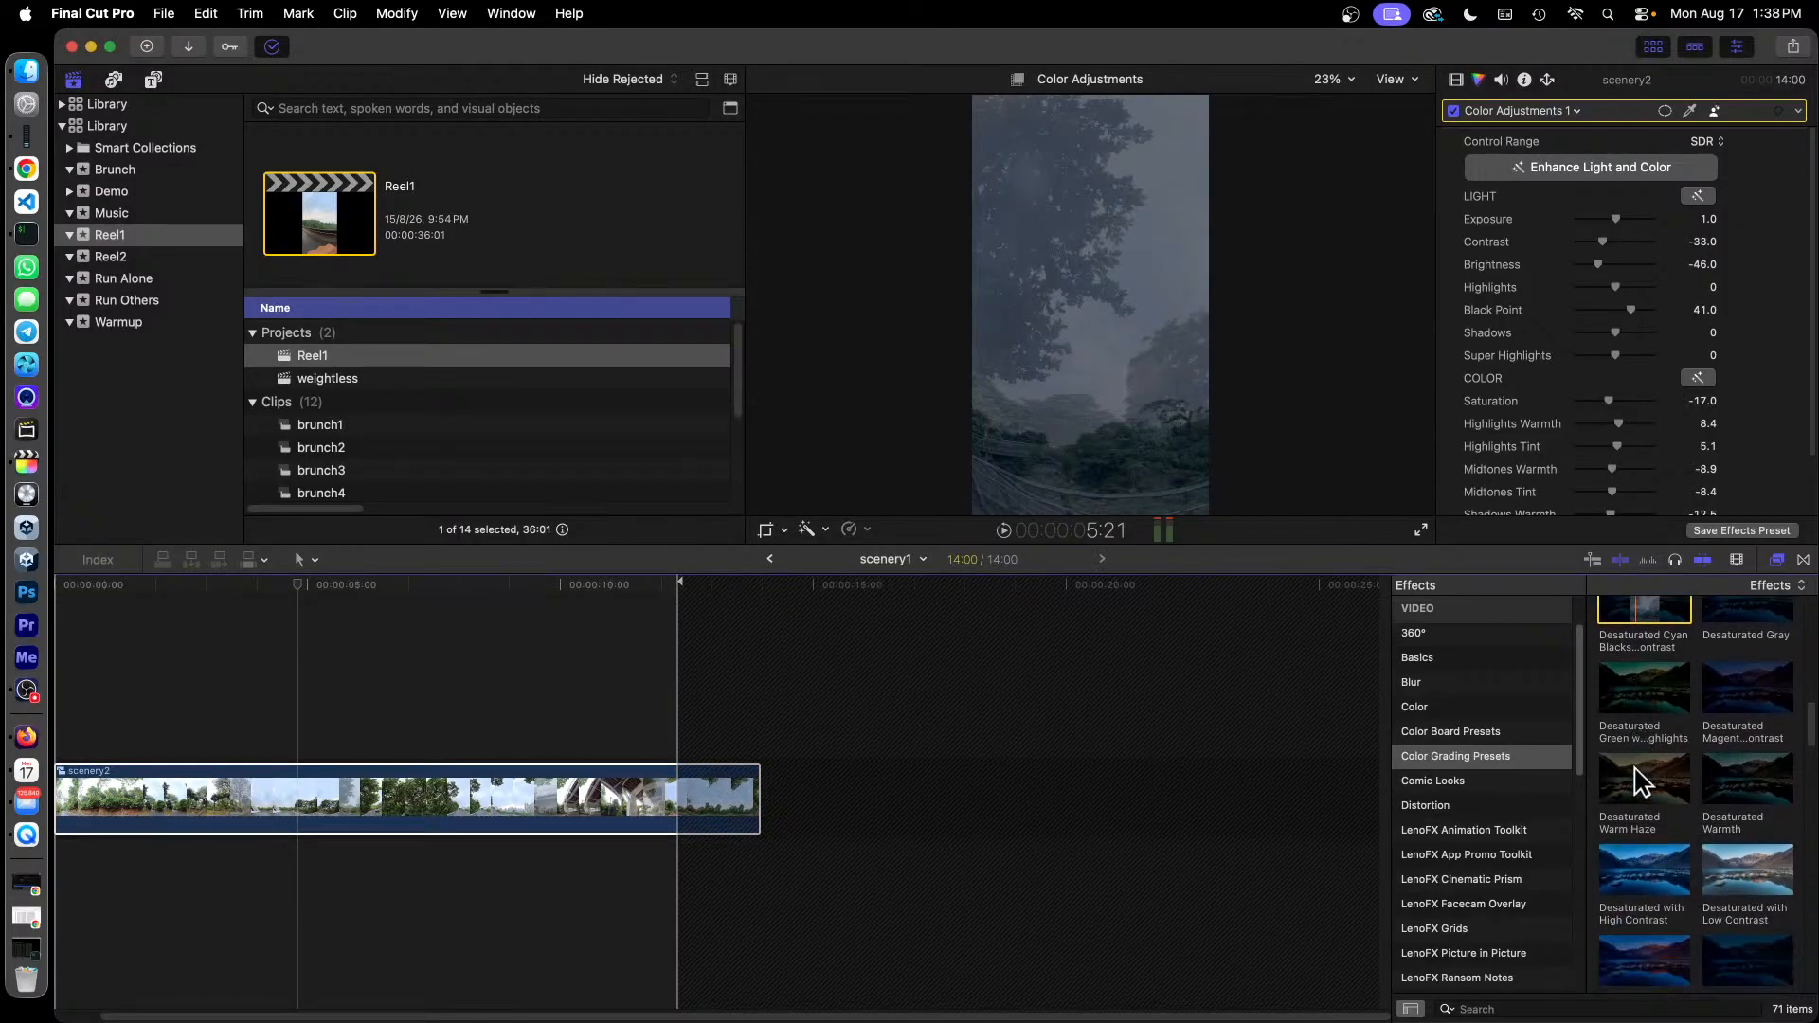
scroll(1636, 771, "down", 1)
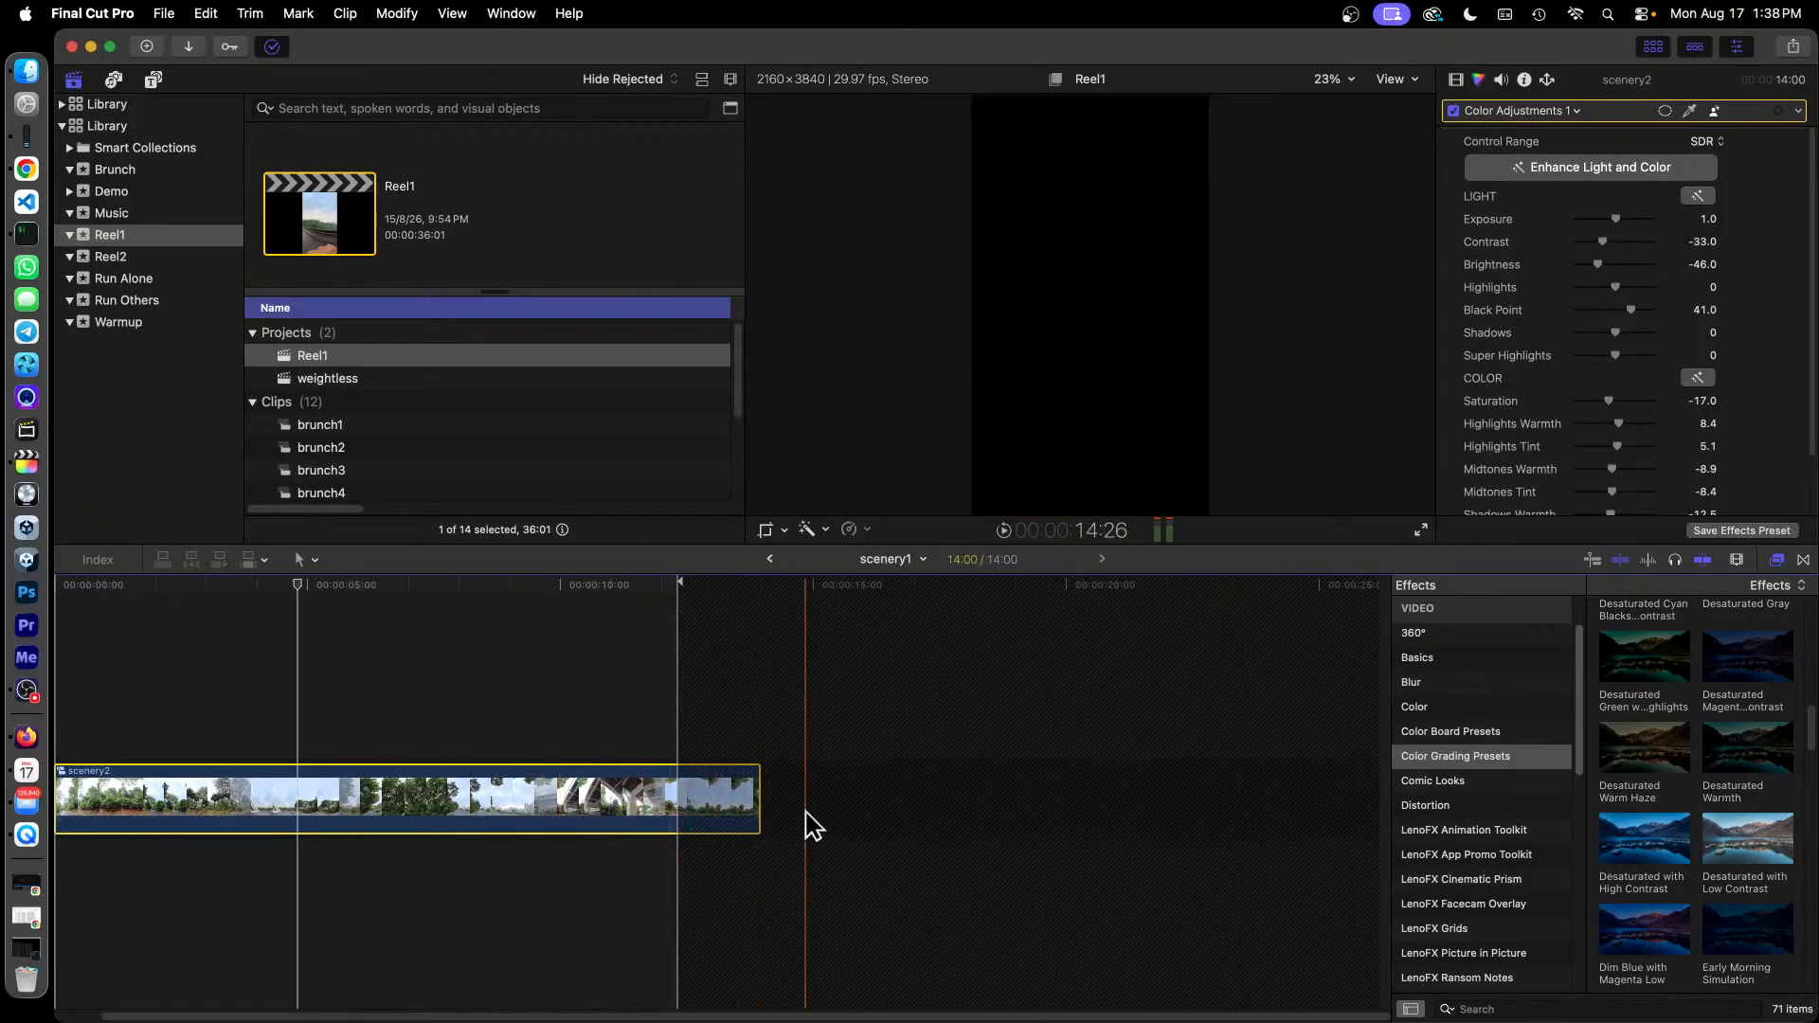
left_click(408, 585)
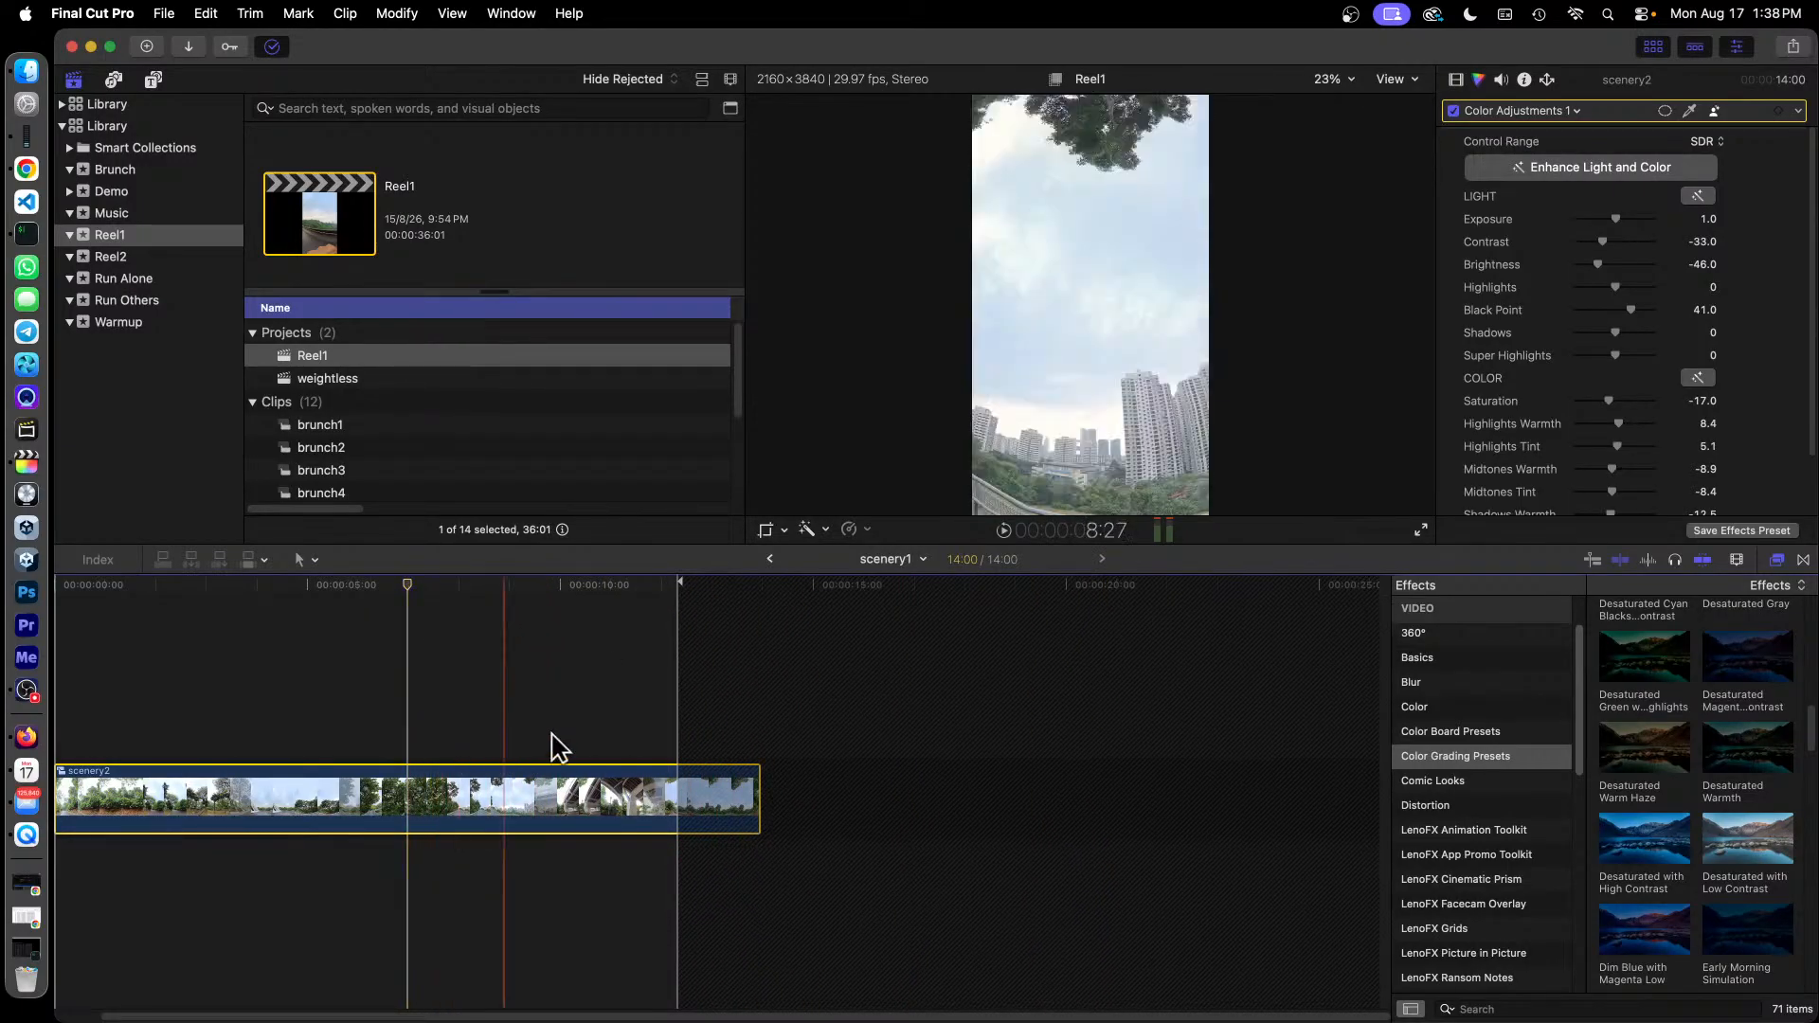
double_click(506, 777)
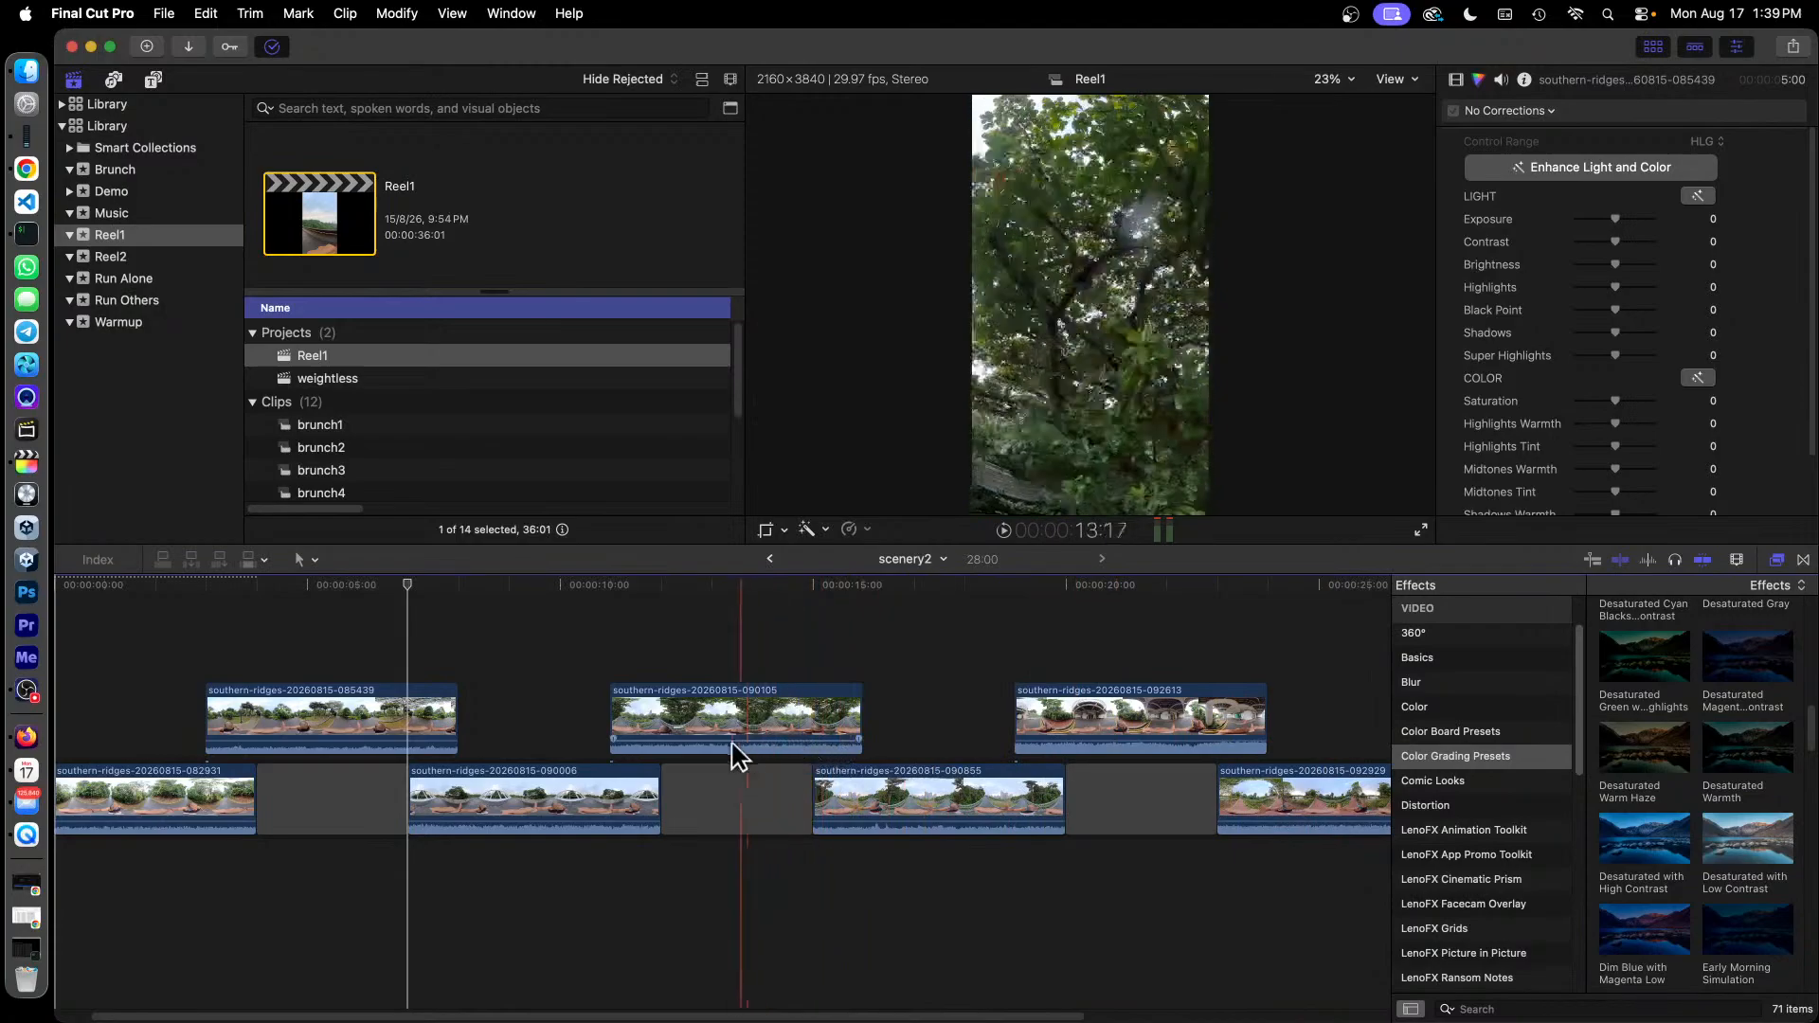
left_click(303, 706)
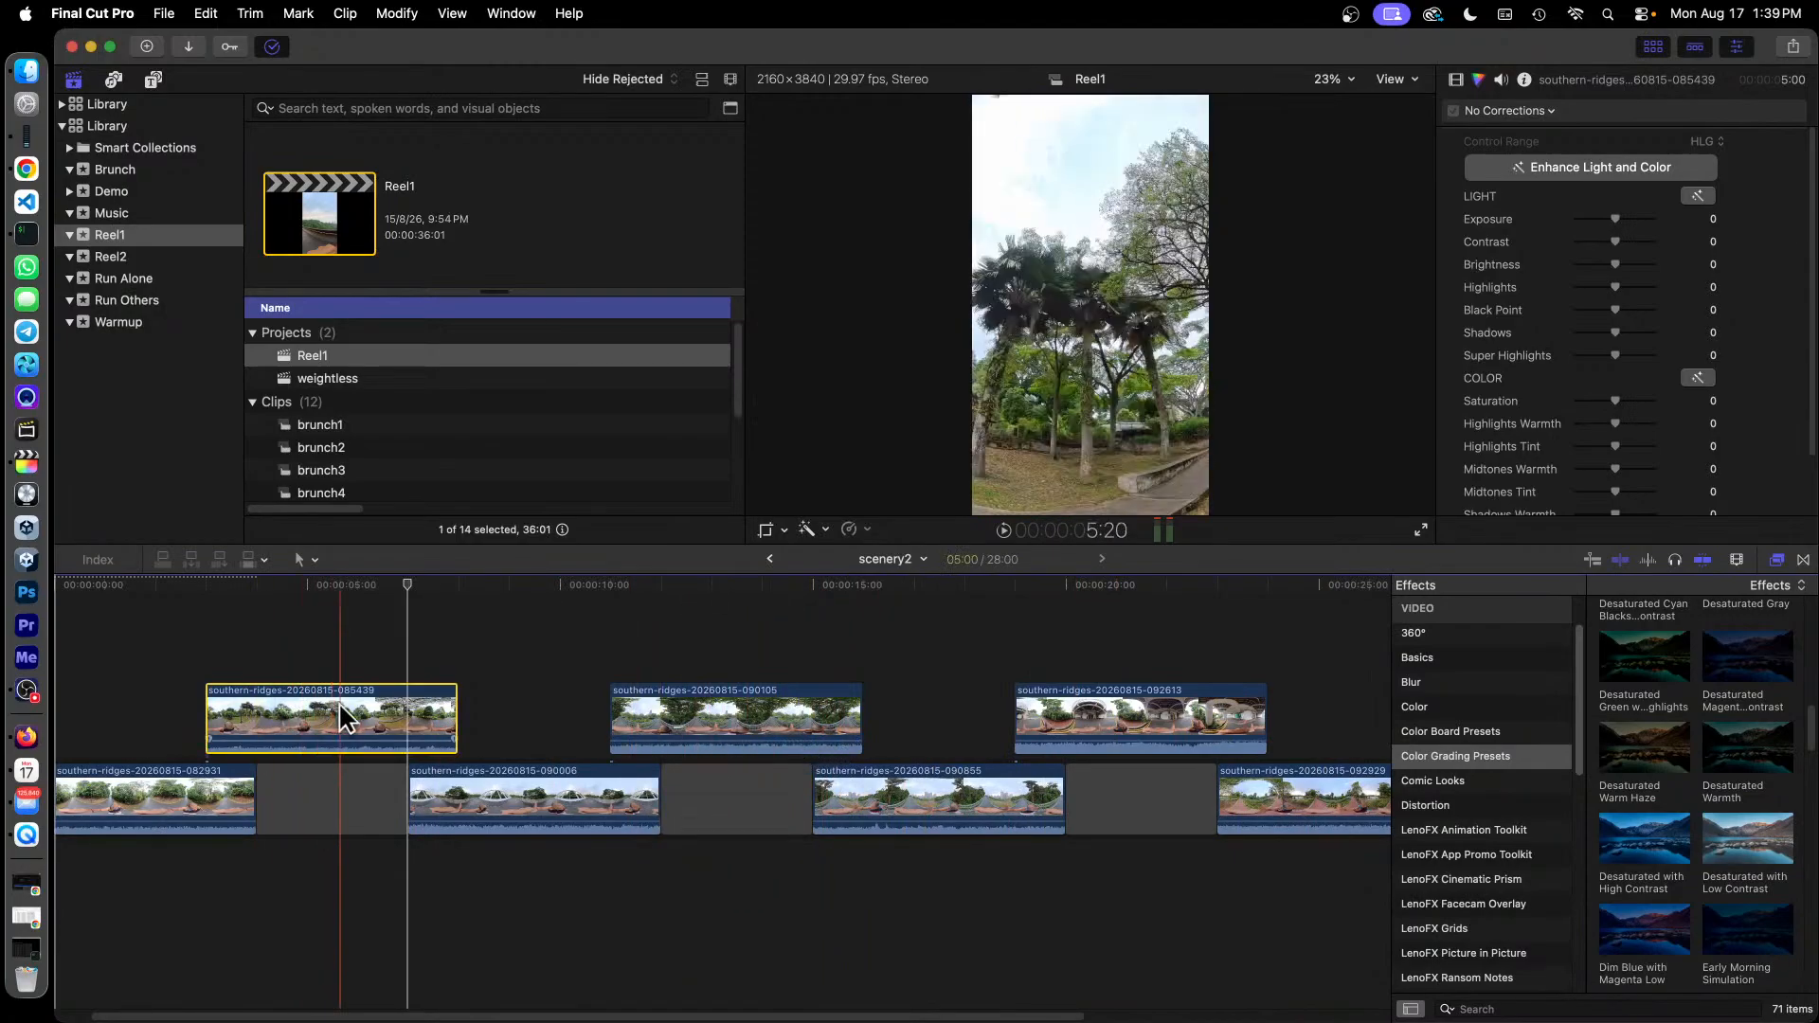
right_click(339, 703)
left_click(462, 676)
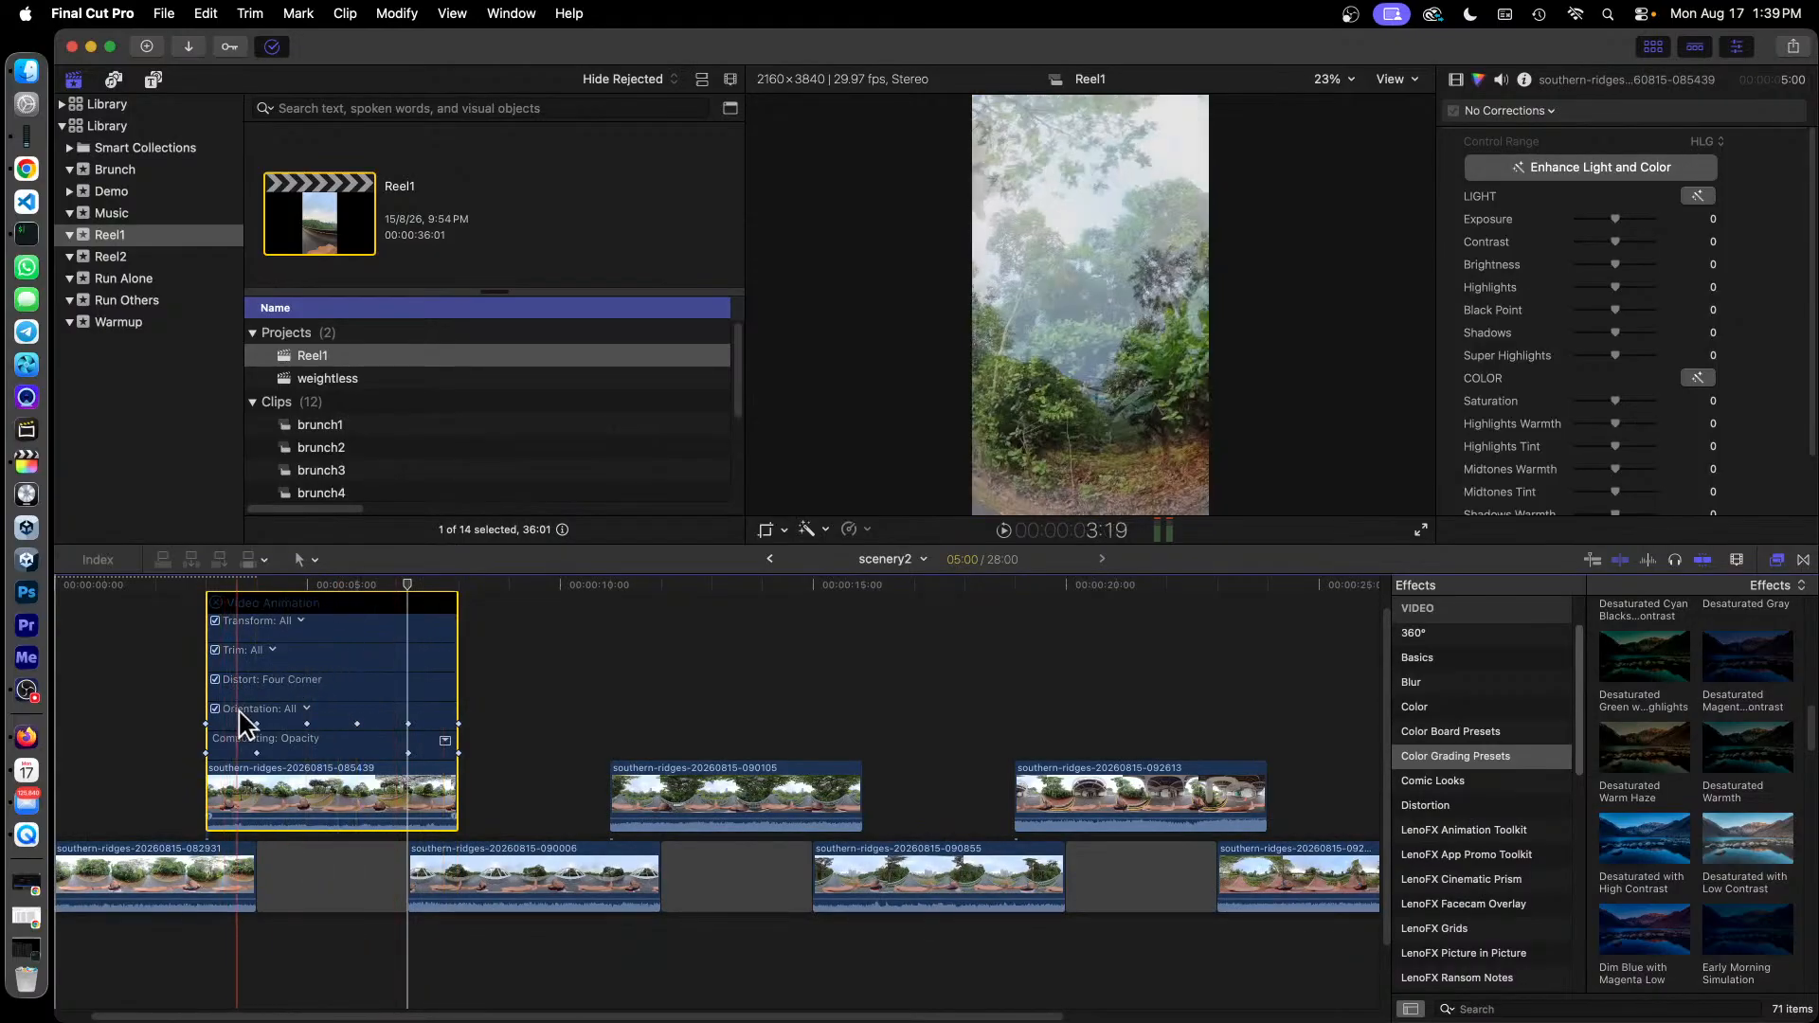
Check the parameters under the 085439 clip's Orientation animation and expand its Compositing: Opacity curve.
left_click(306, 709)
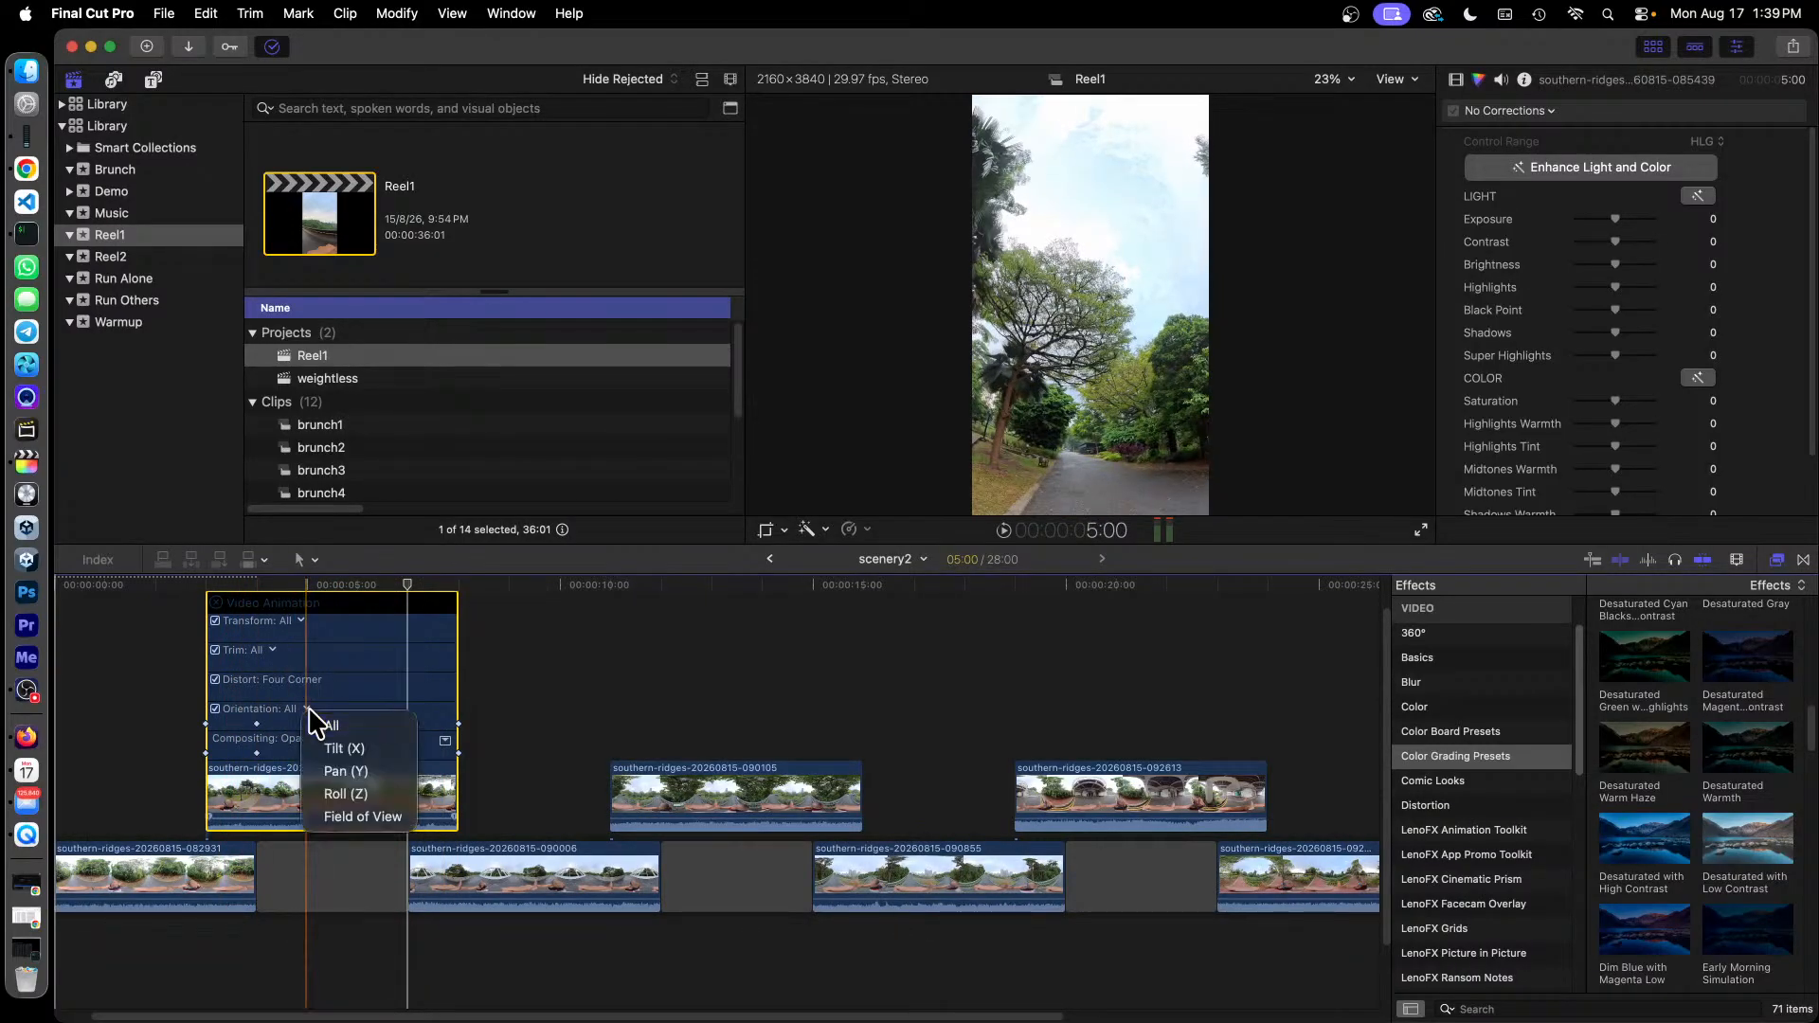
left_click(357, 605)
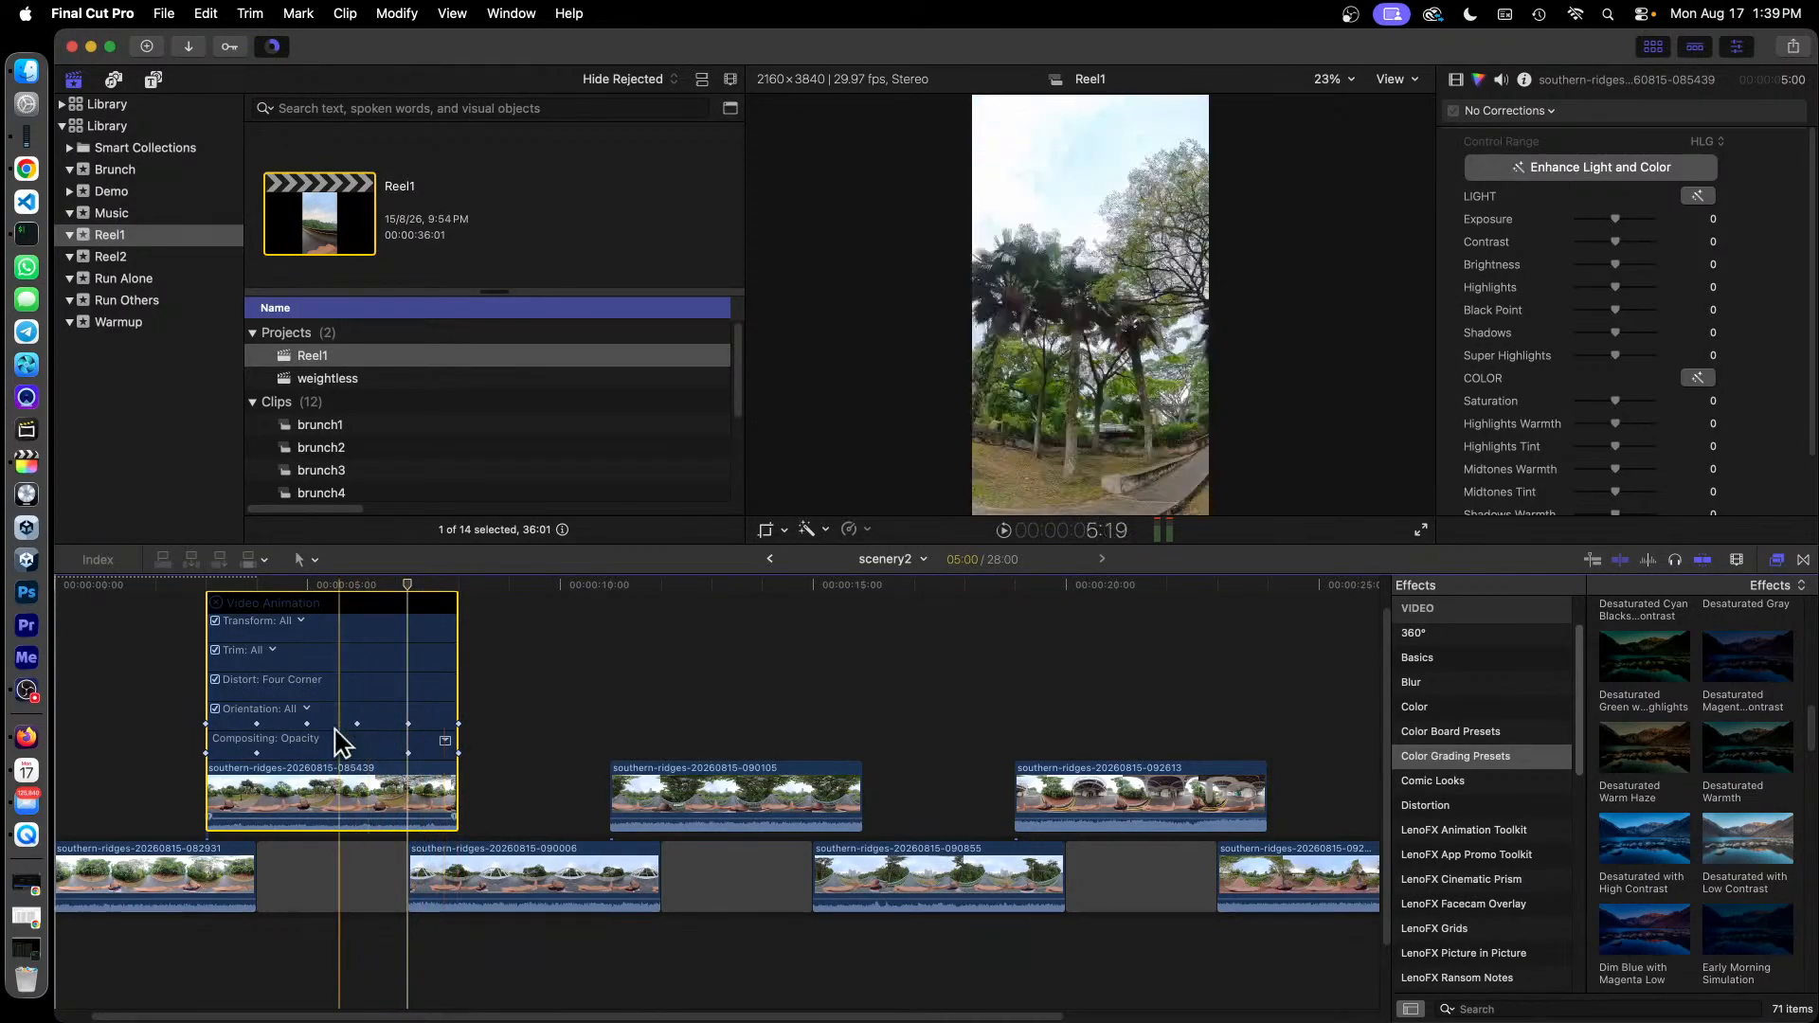
left_click(445, 742)
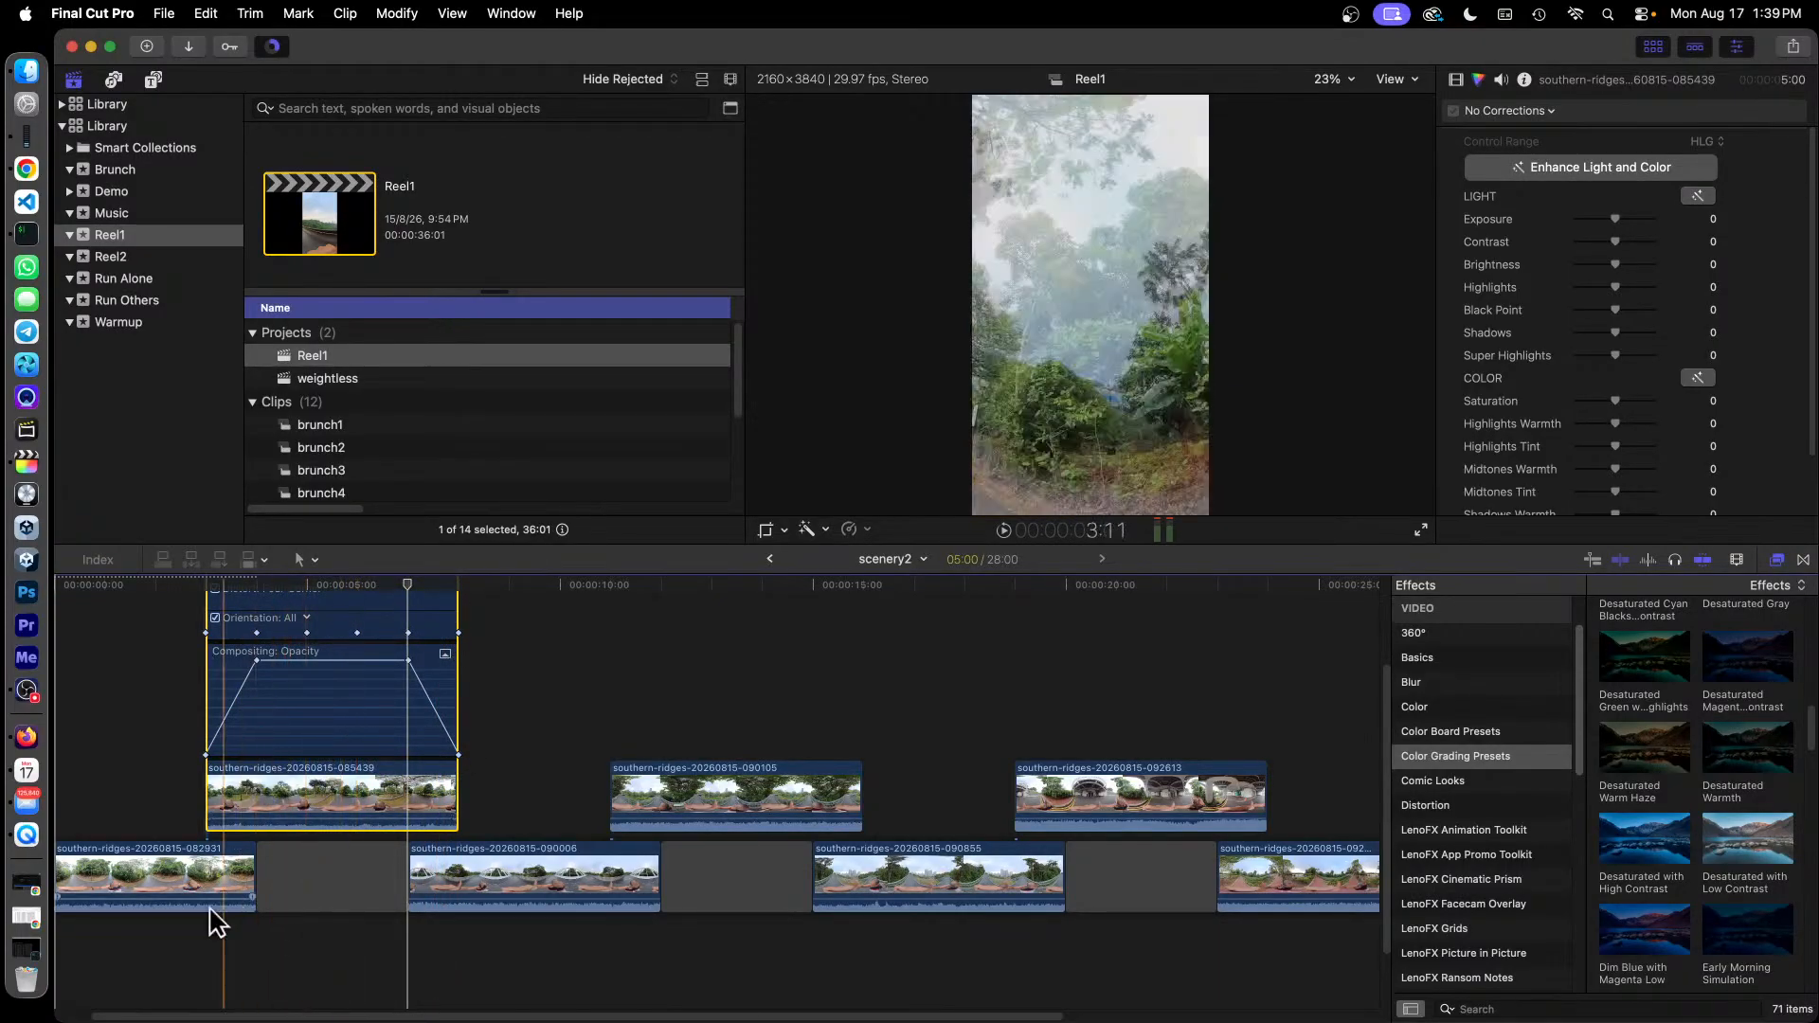
Show the video animation of the 082931 and 090006 clips, expand their opacity curves, and compare the fades with those of the 085439 clip.
right_click(133, 869)
left_click(337, 722)
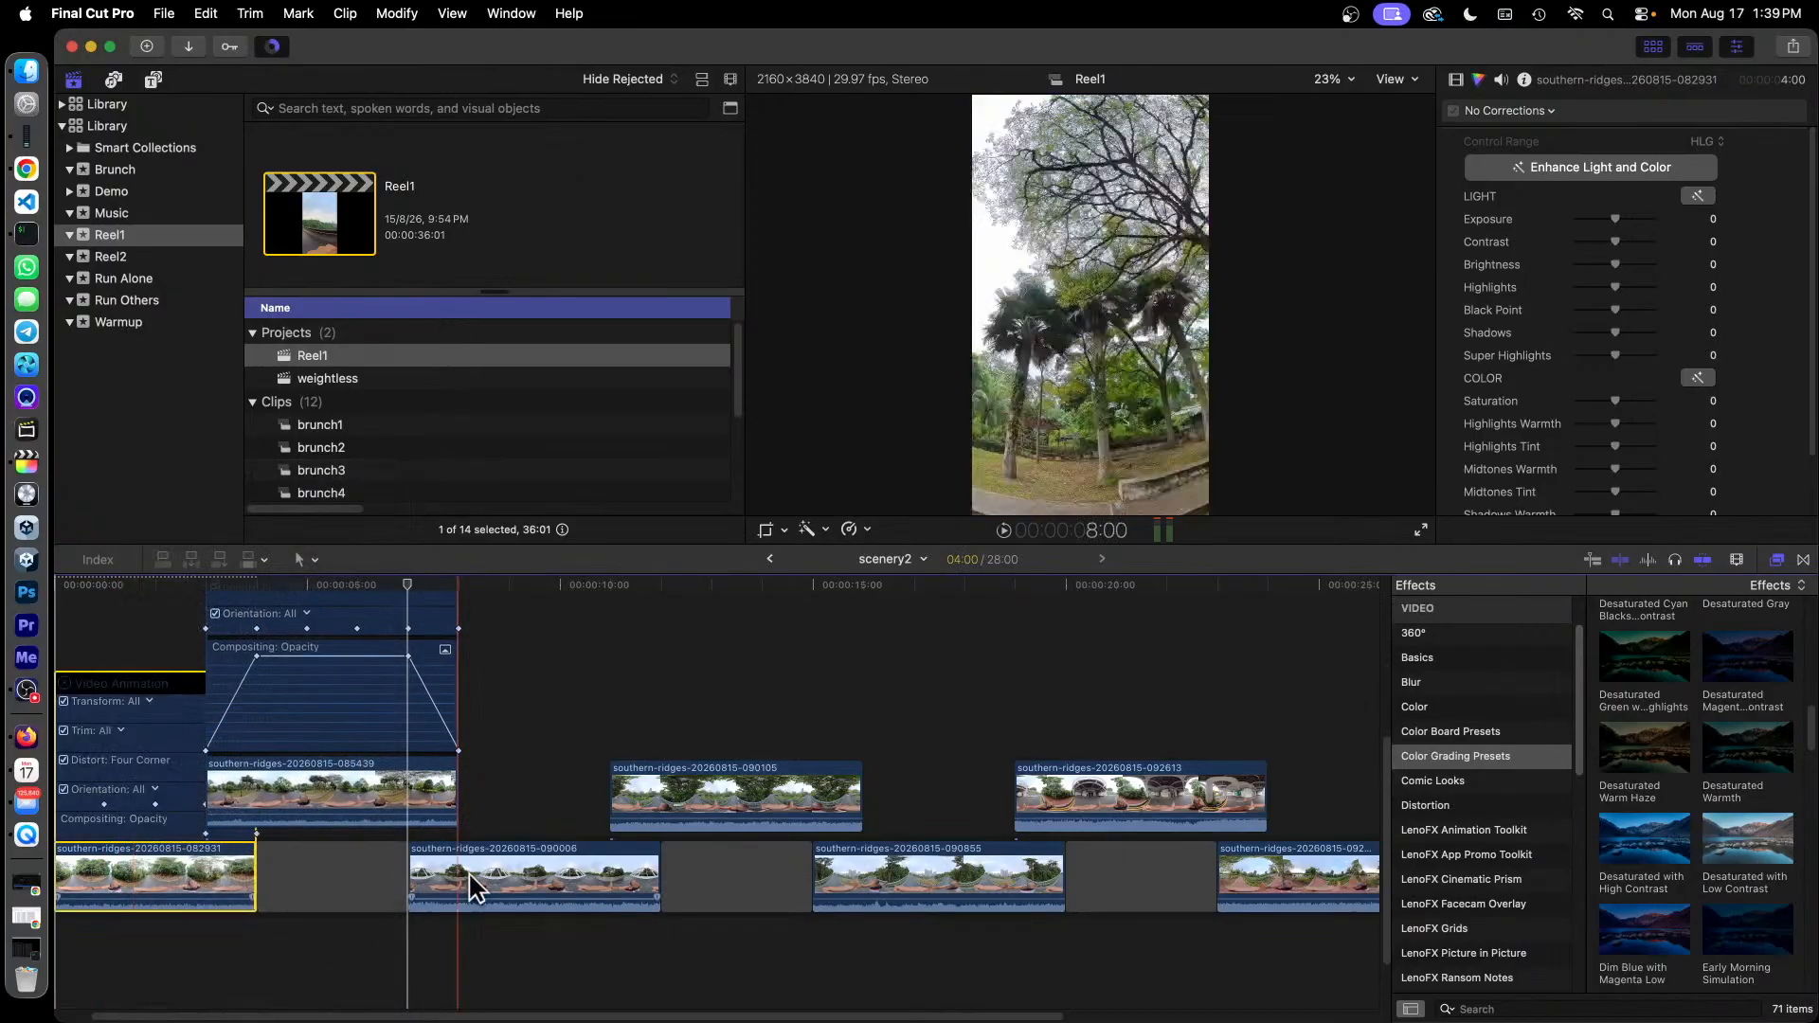
right_click(475, 863)
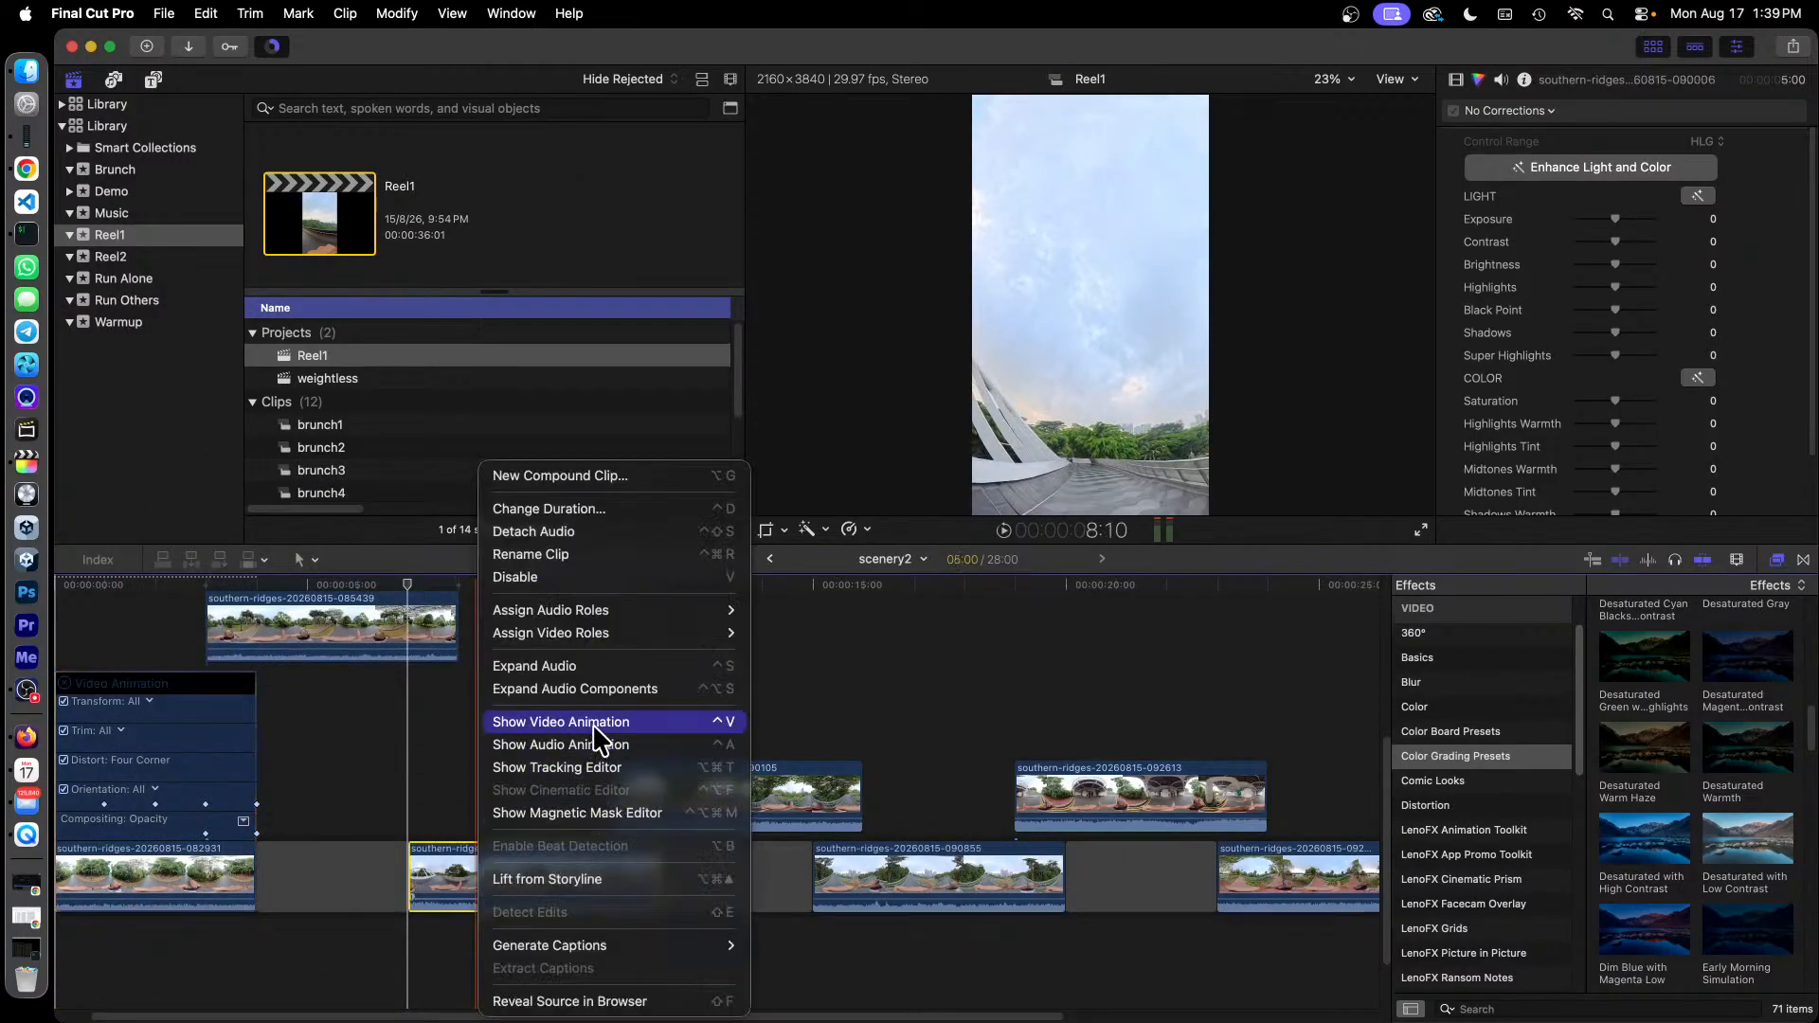
left_click(379, 865)
key("ctrl+v")
left_click(244, 820)
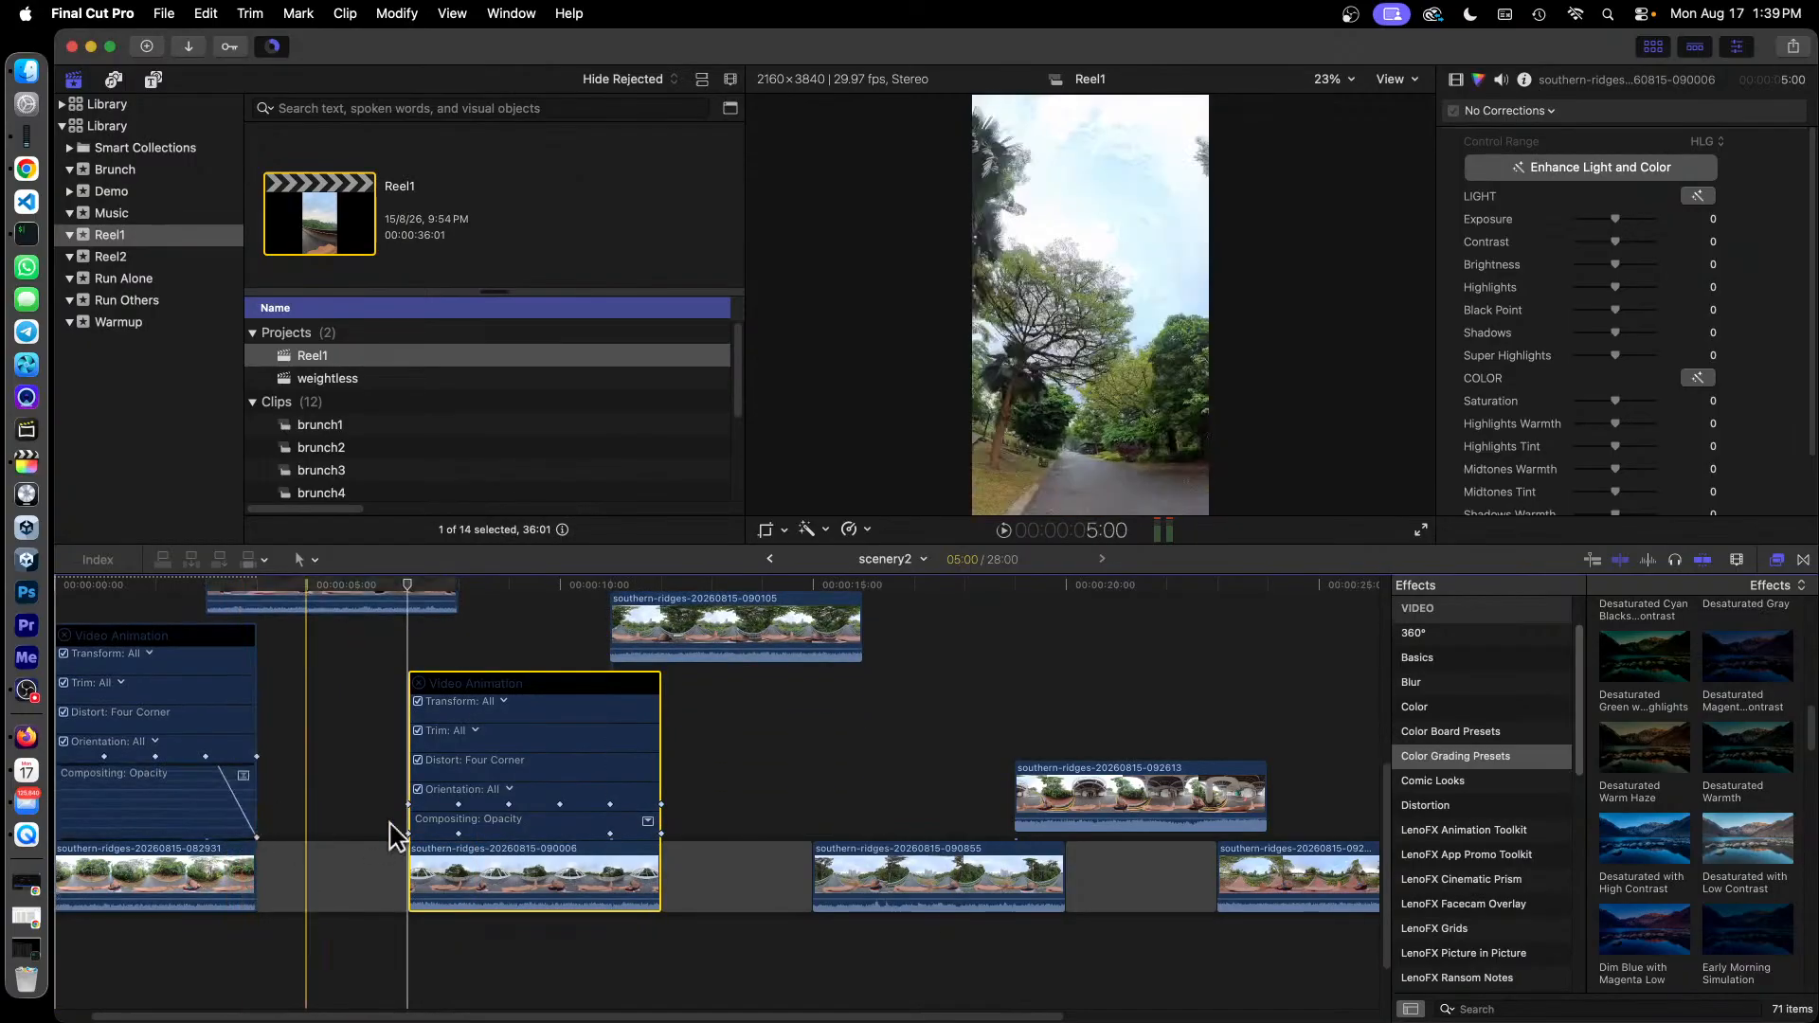
left_click(648, 820)
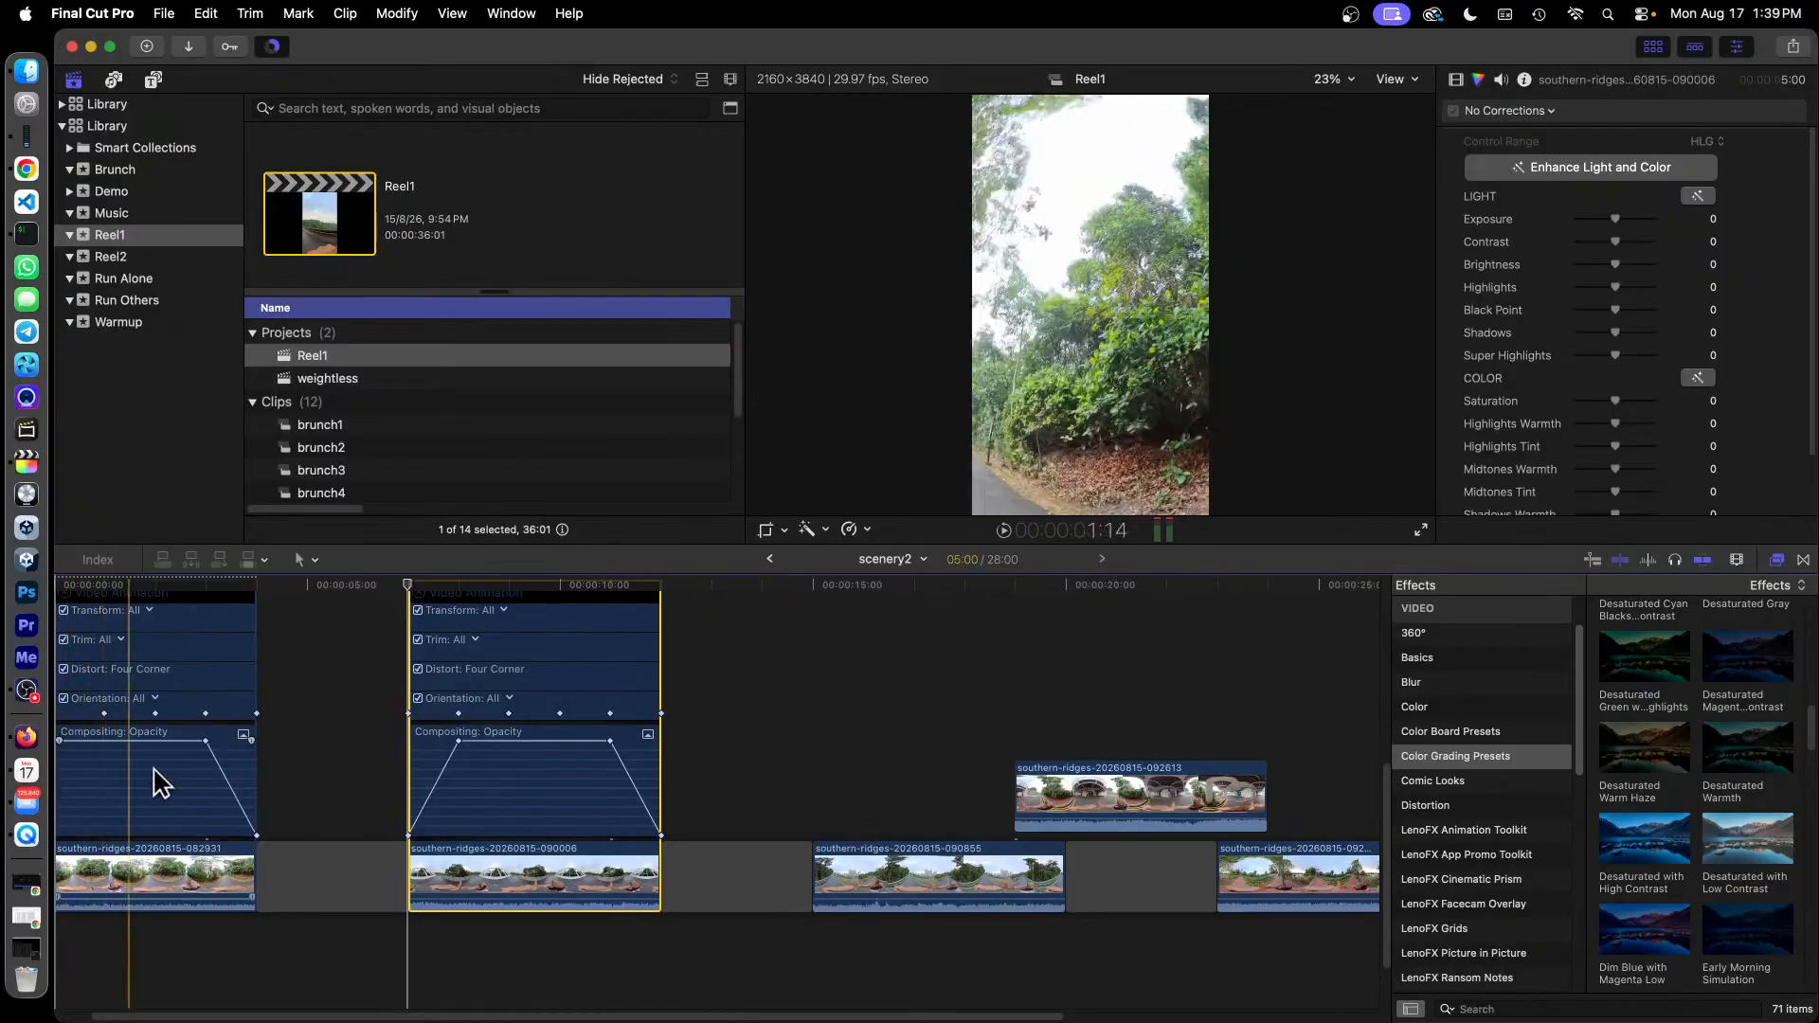
scroll(243, 801, "up", 4)
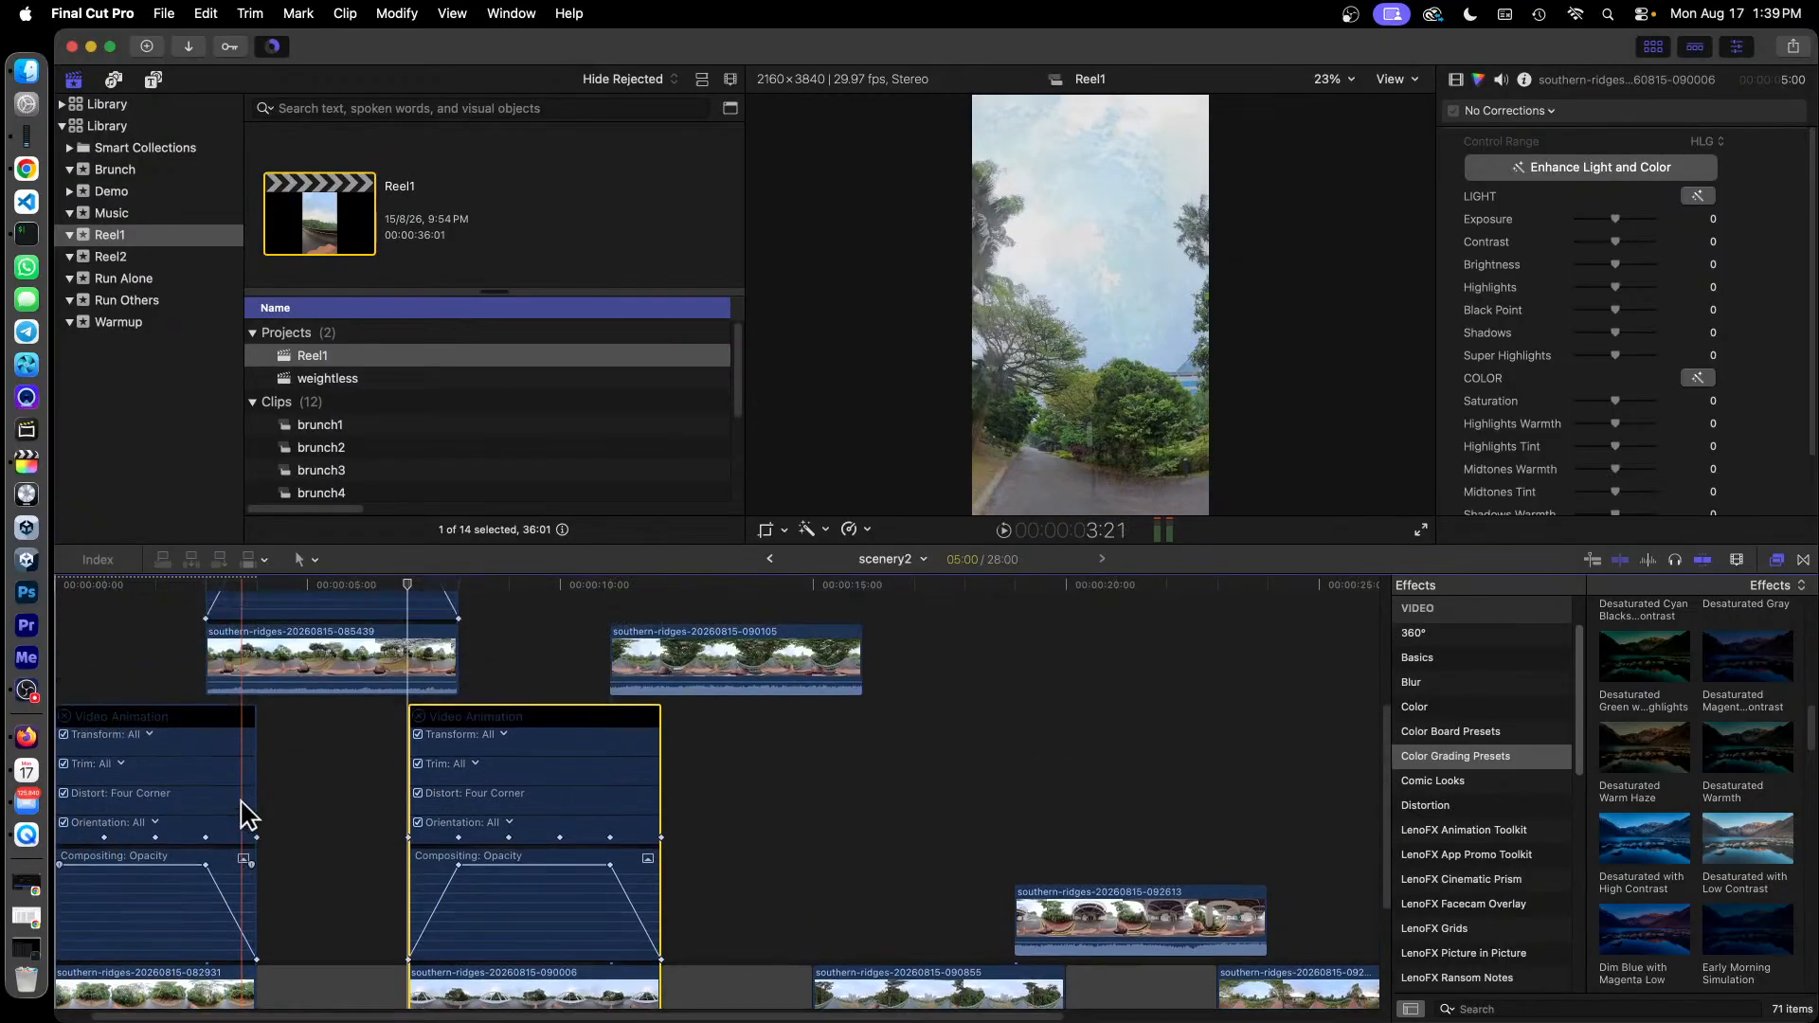
scroll(251, 800, "up", 3)
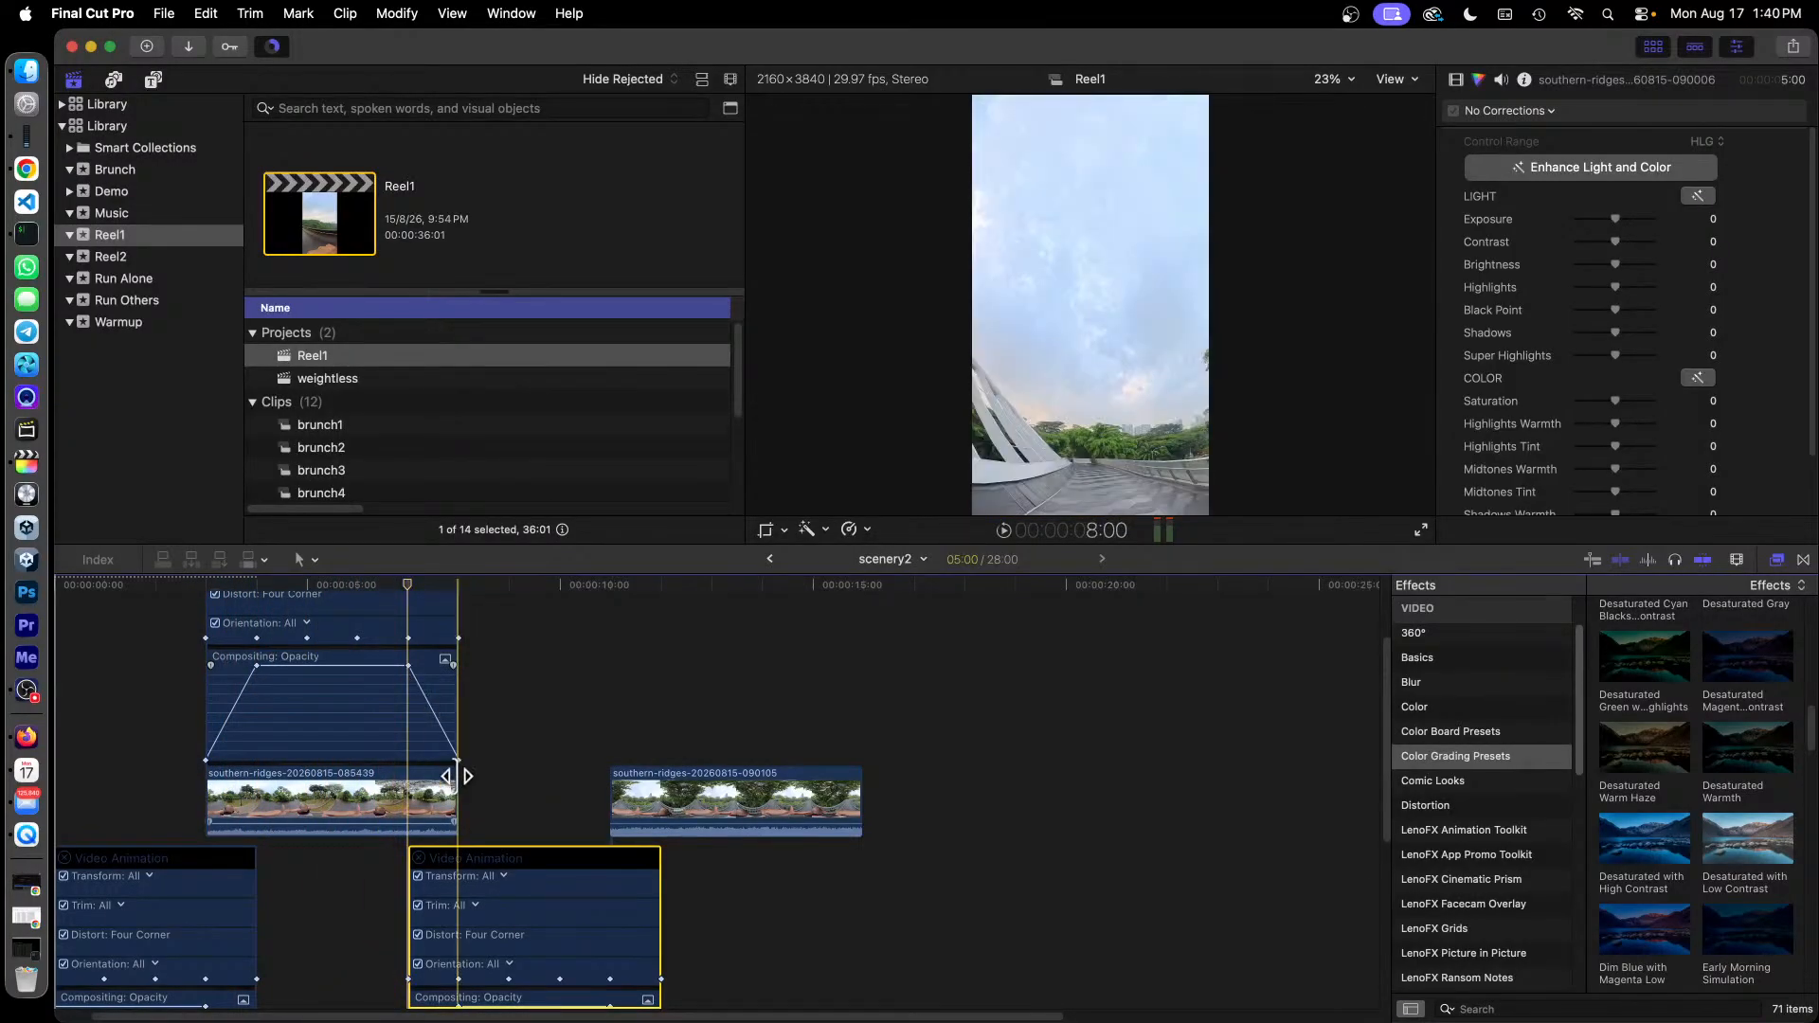
scroll(445, 768, "down", 4)
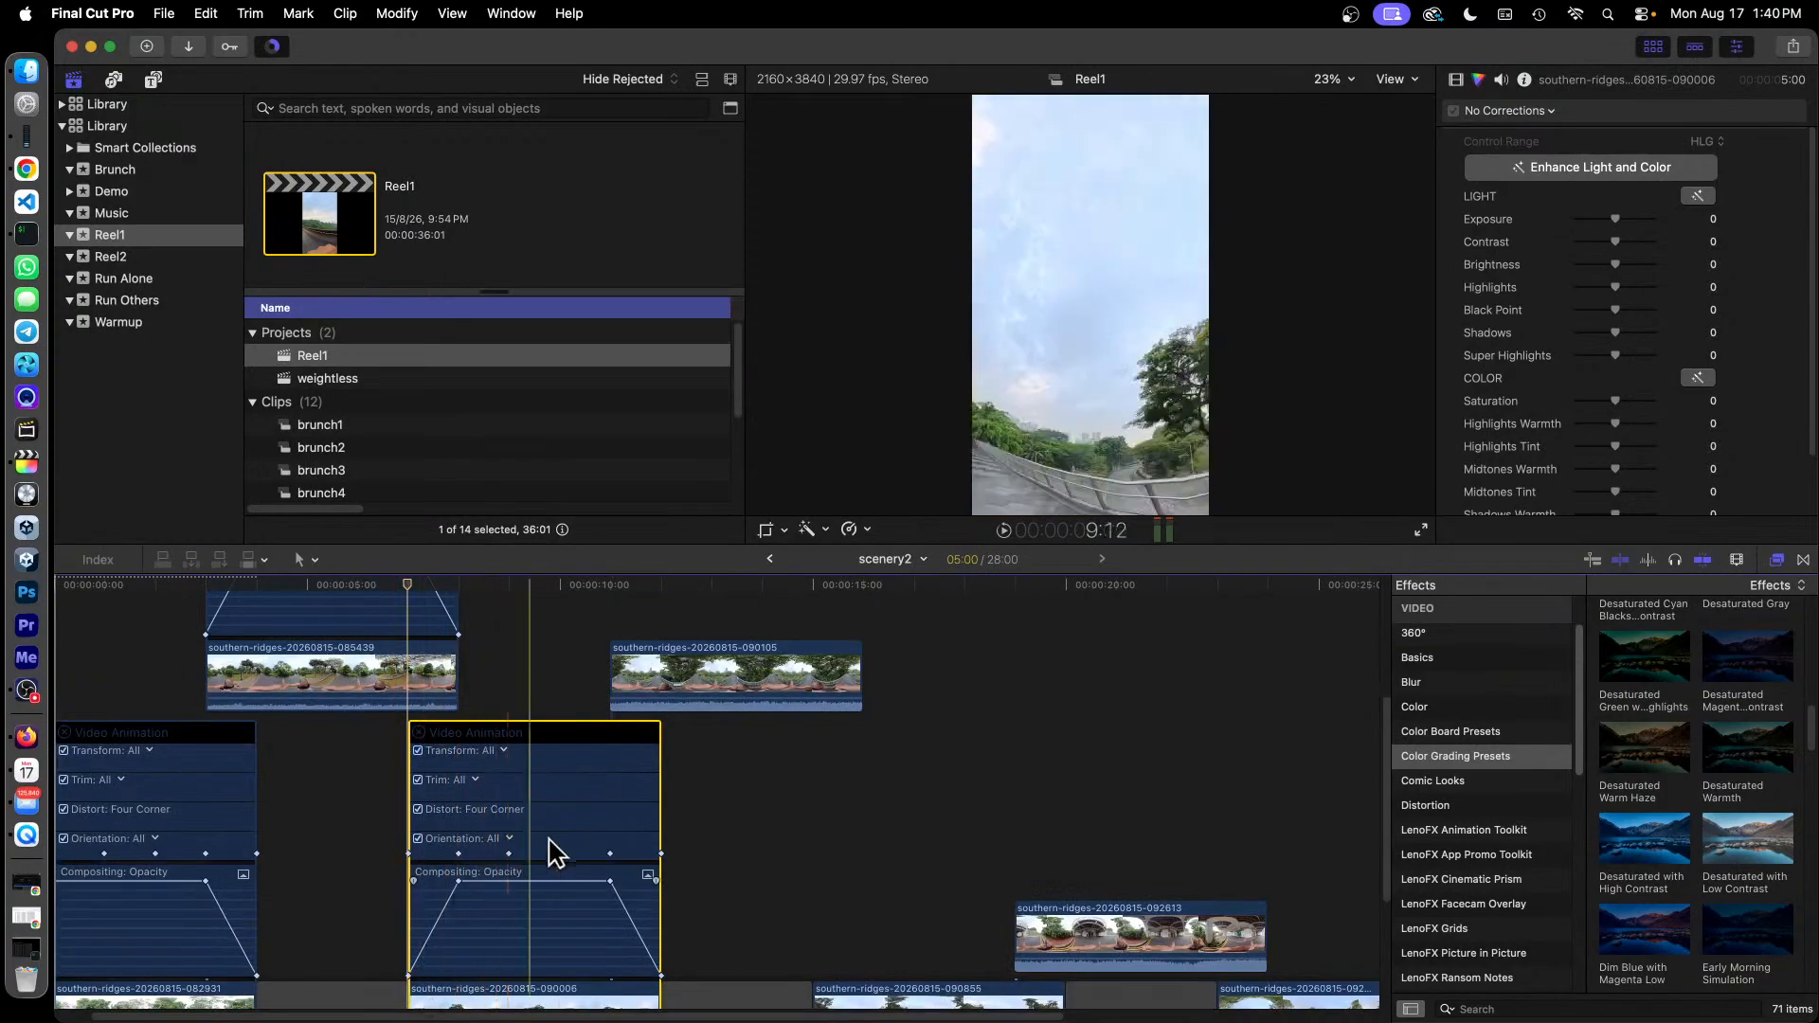
scroll(554, 842, "up", 8)
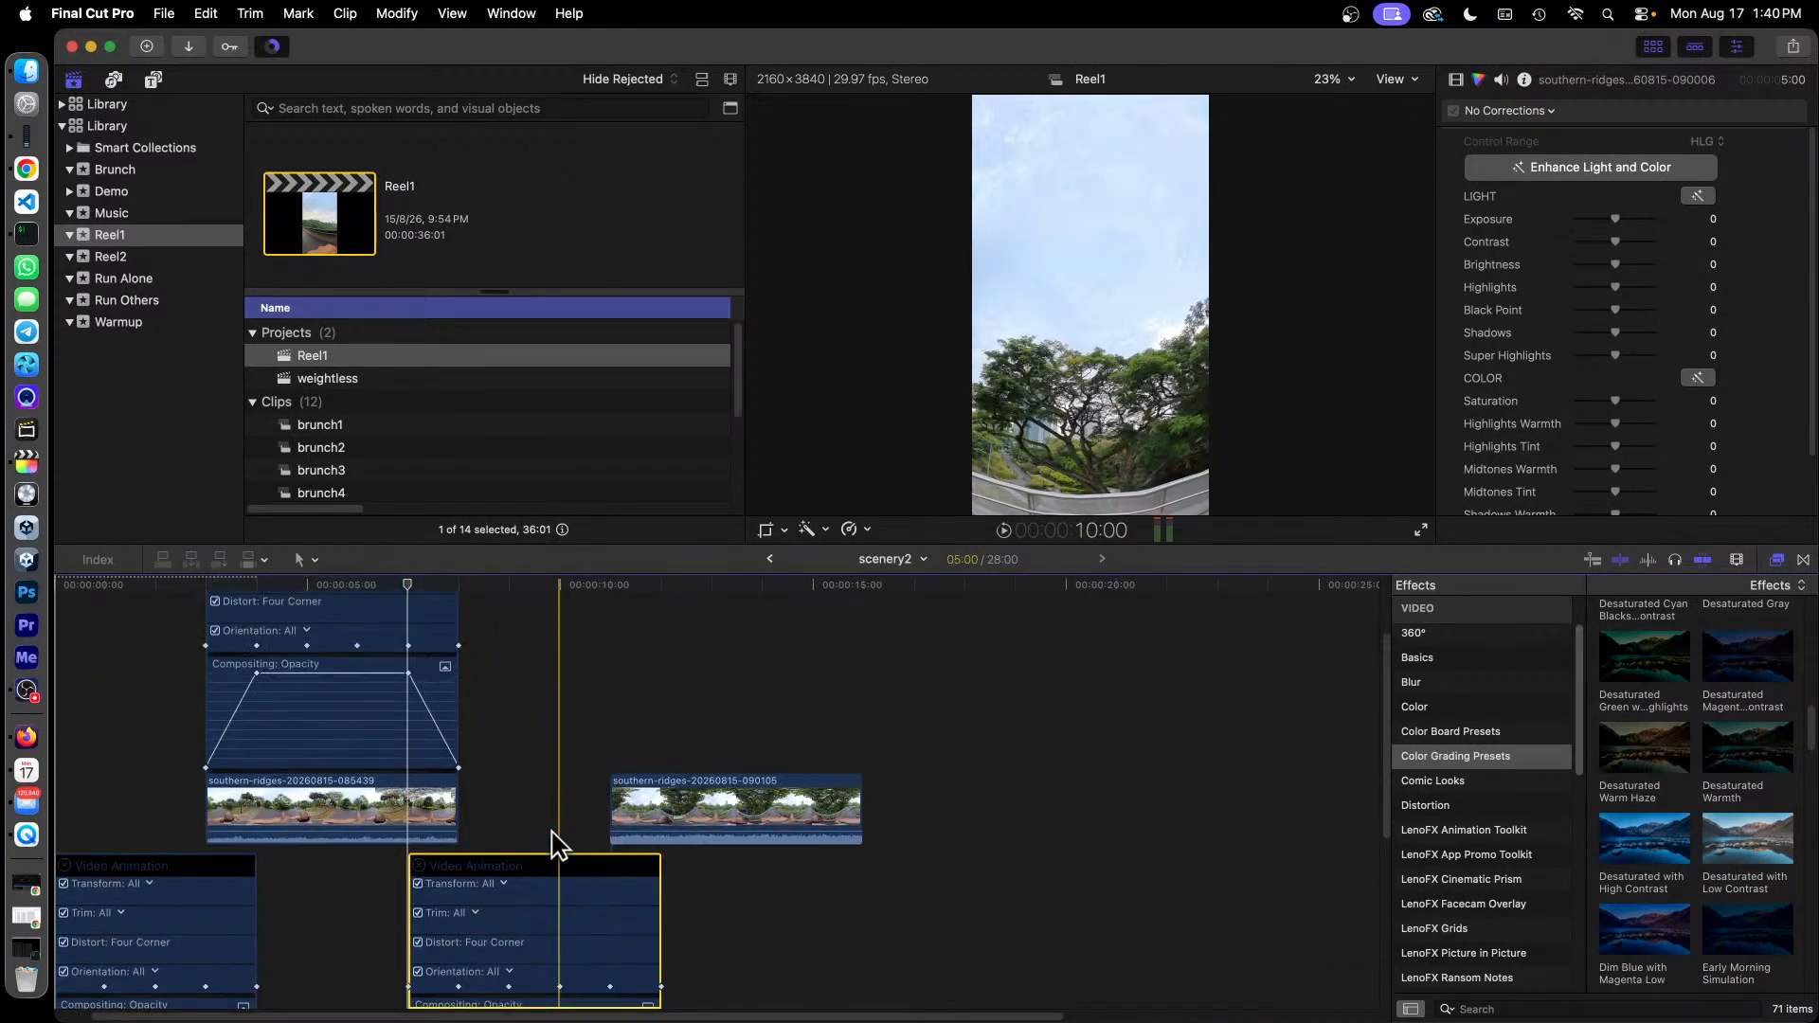
Show the 085439 clip's video properties and step through its Pan (Y) keyframes from 3:00 to 8:00, checking the orientation at each one.
left_click(256, 587)
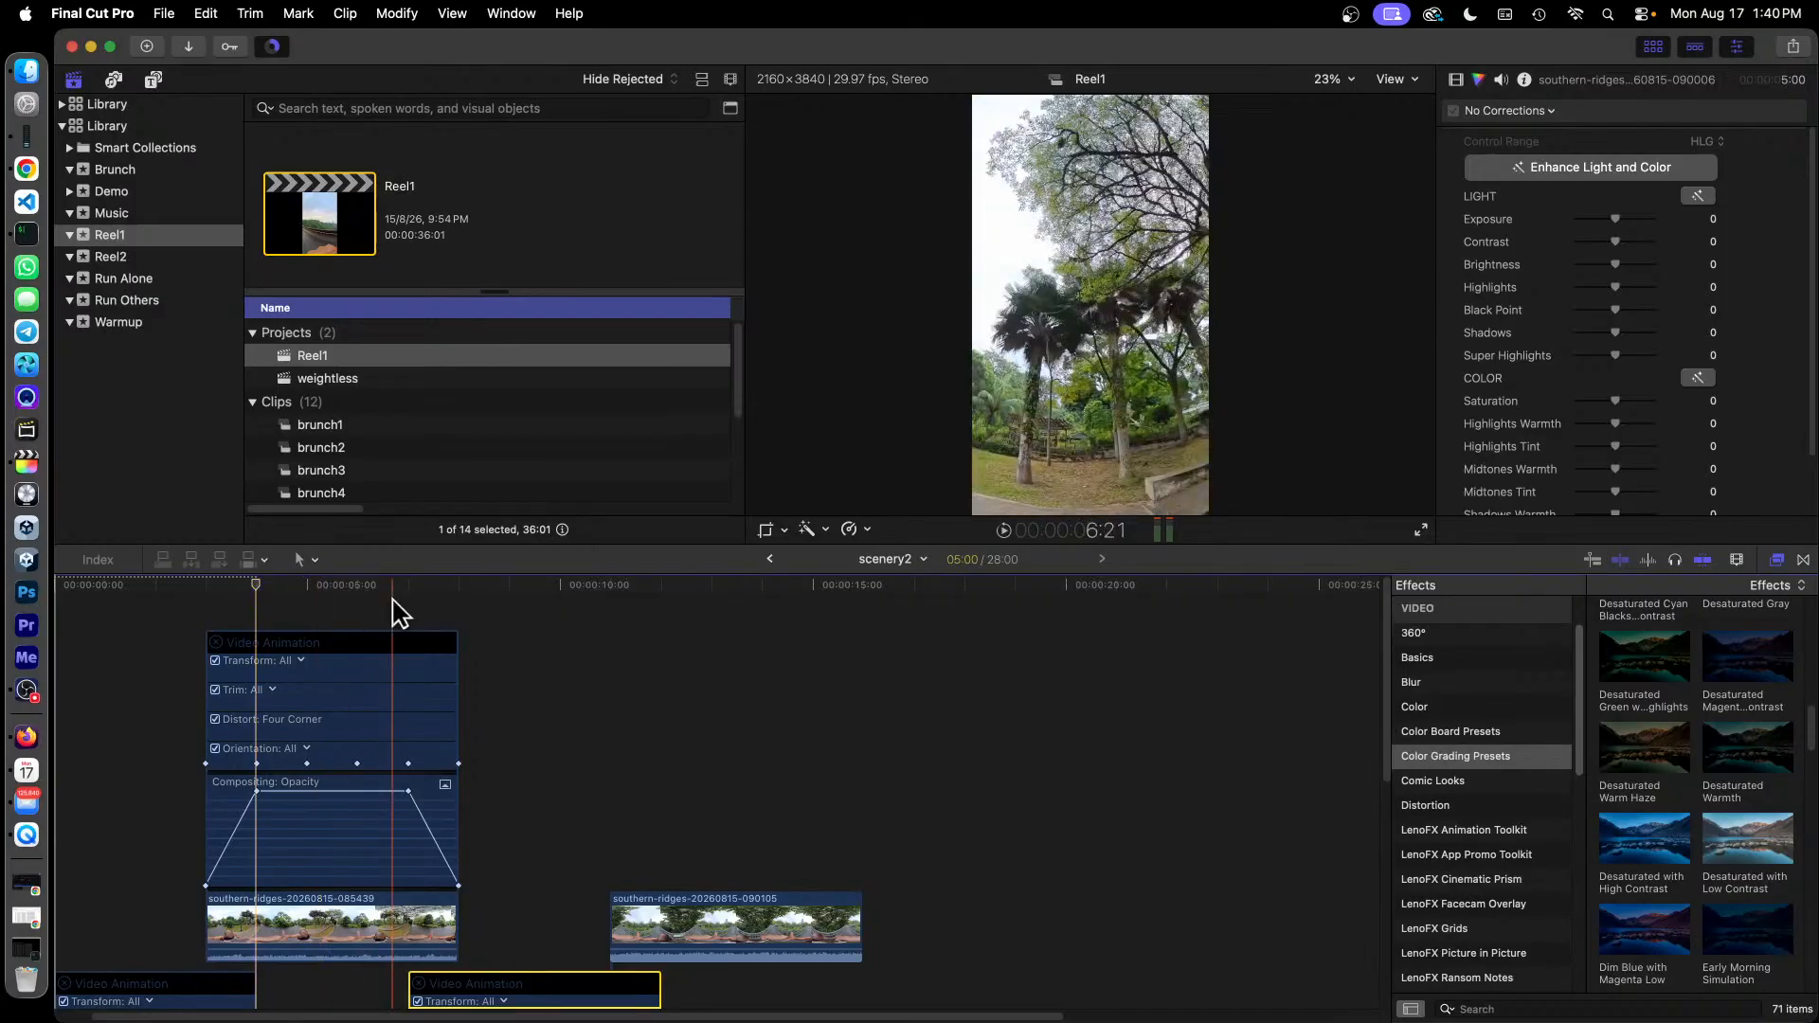
left_click(1455, 80)
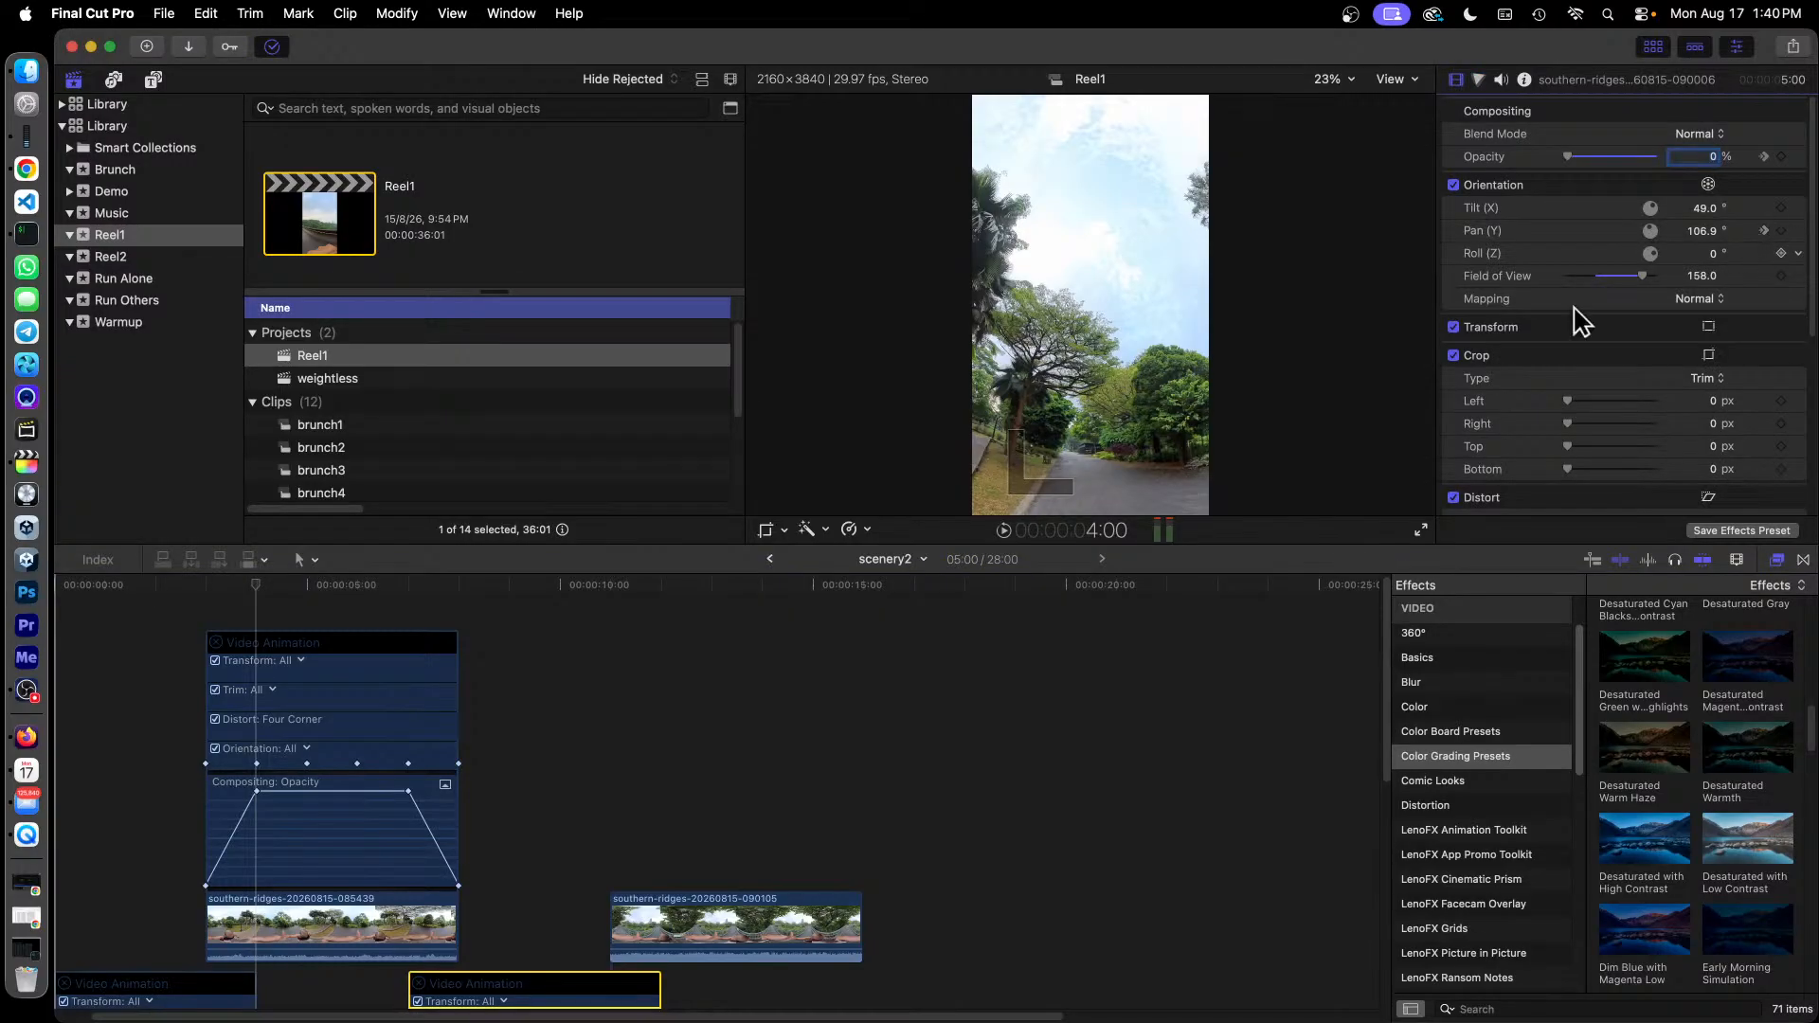
left_click(374, 945)
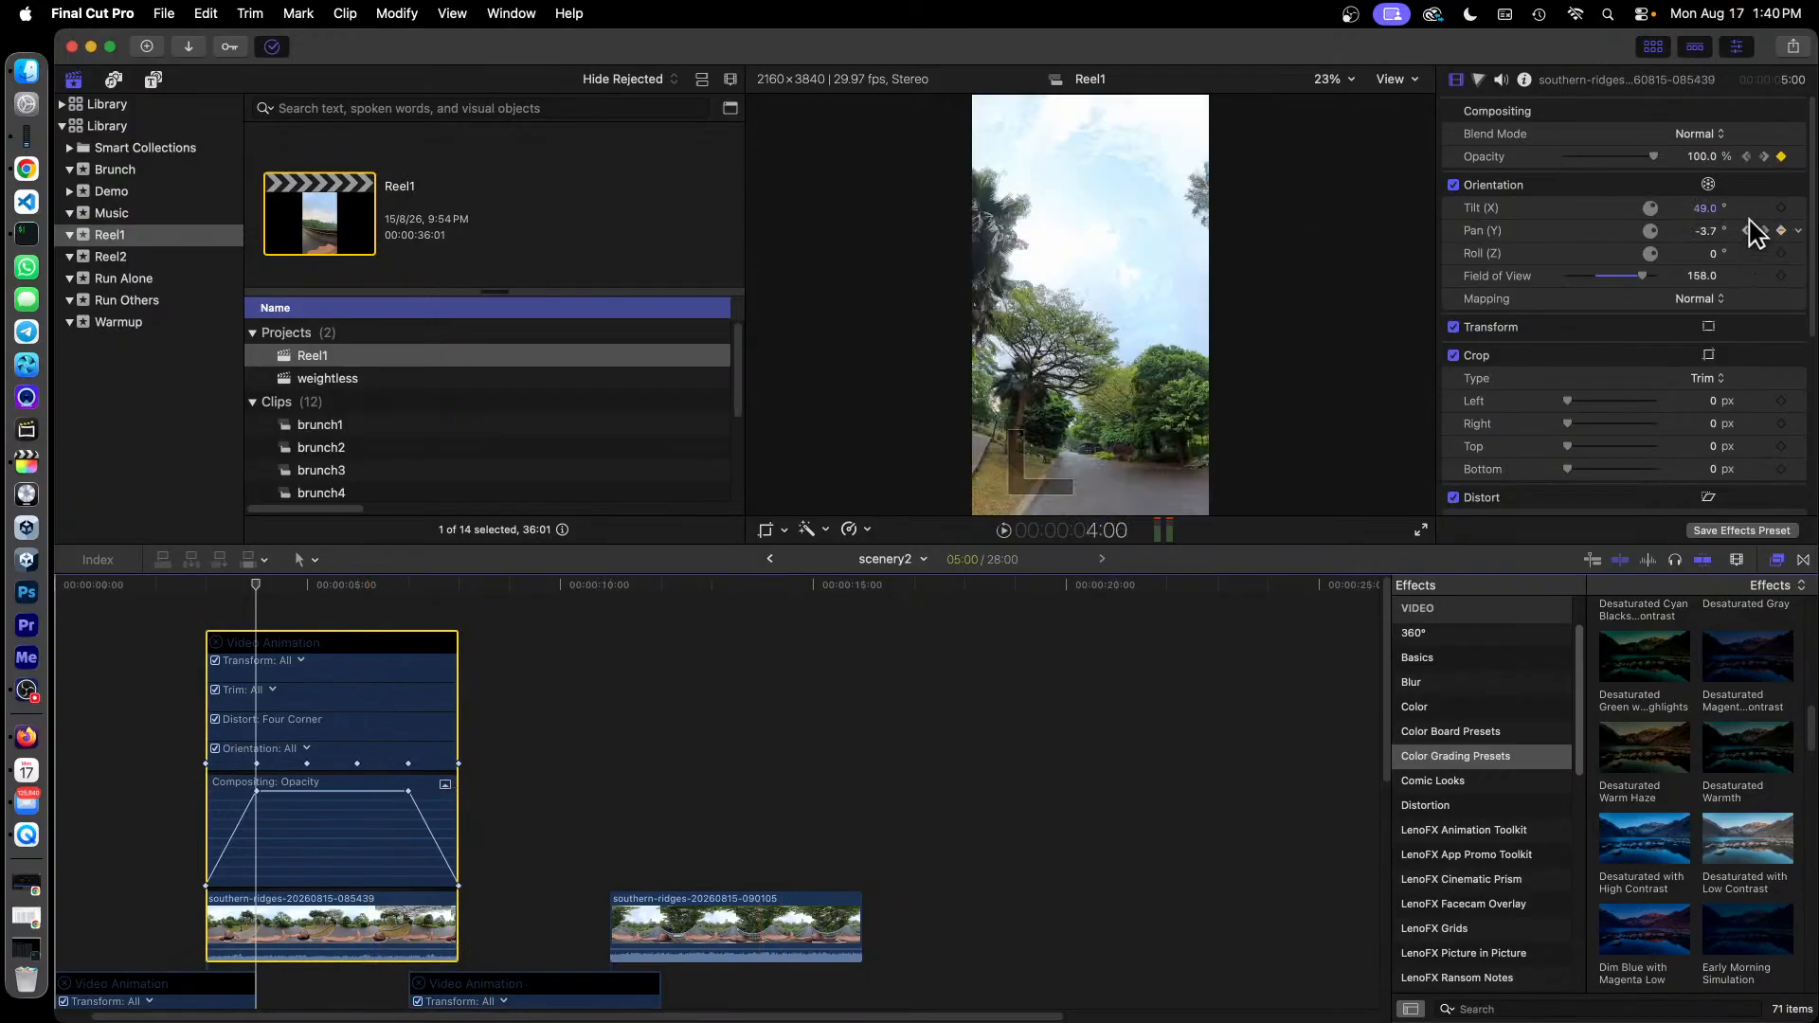
left_click(1748, 230)
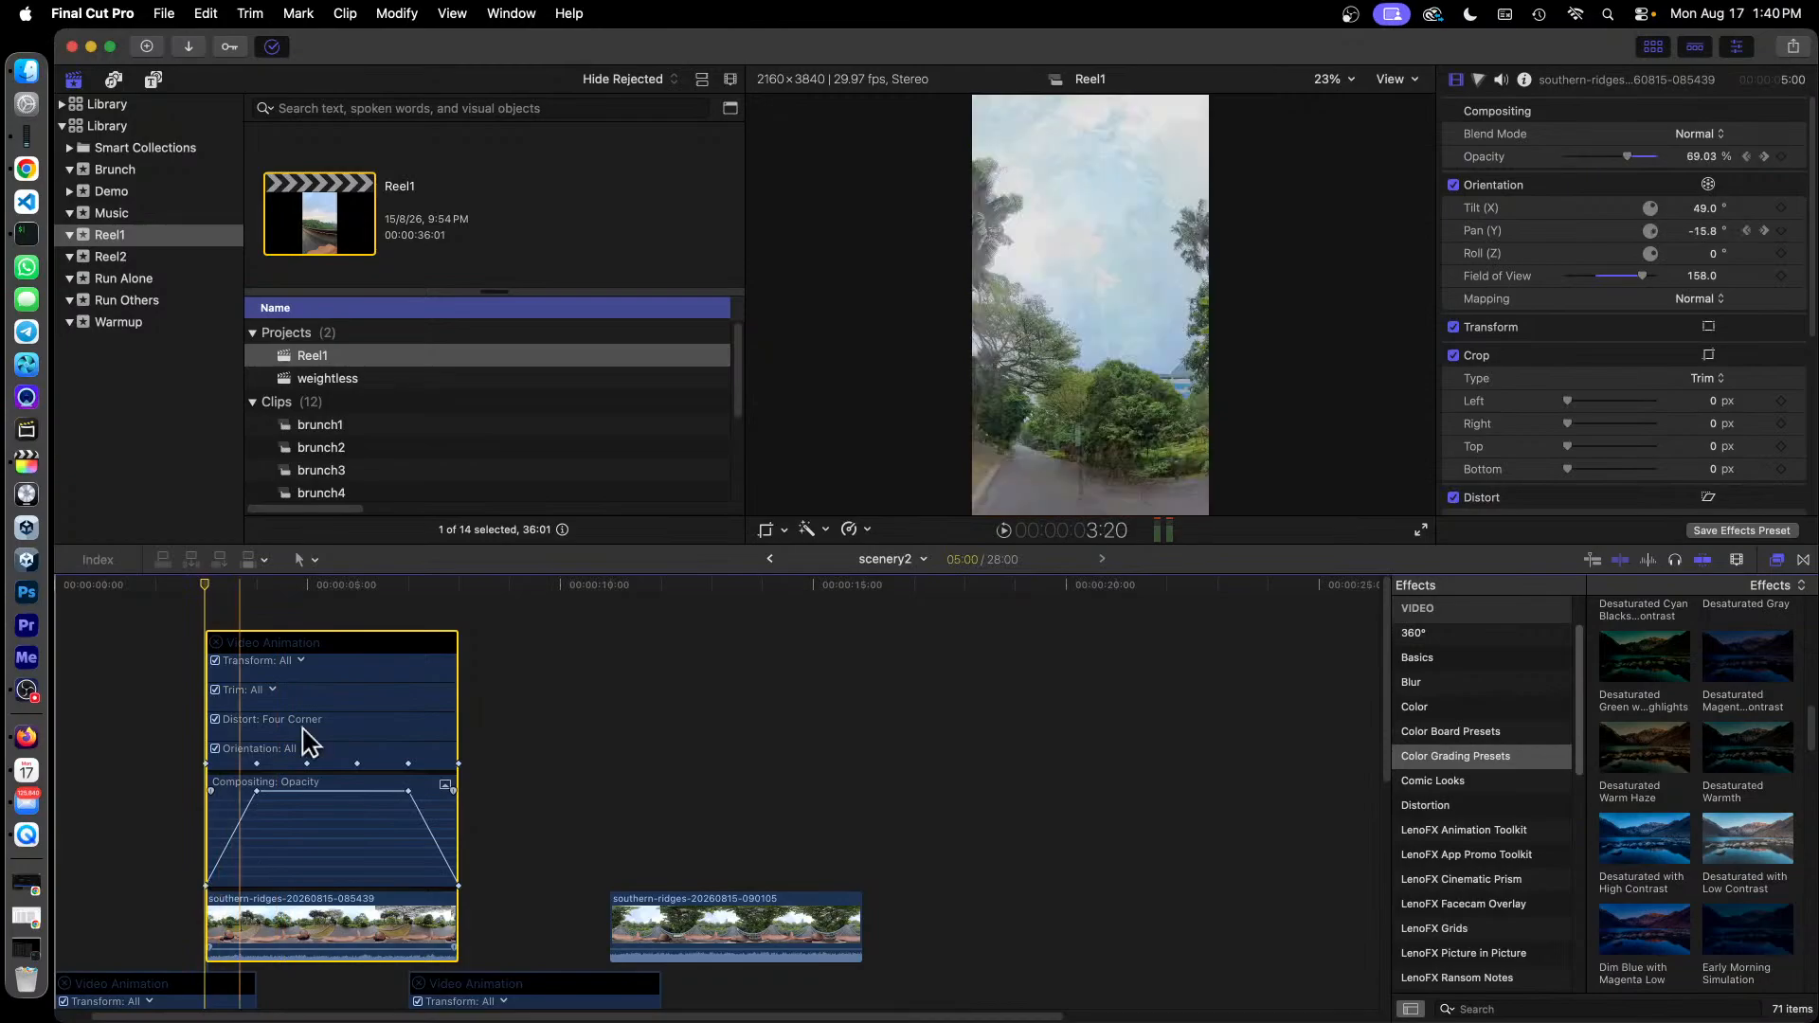
left_click(1763, 233)
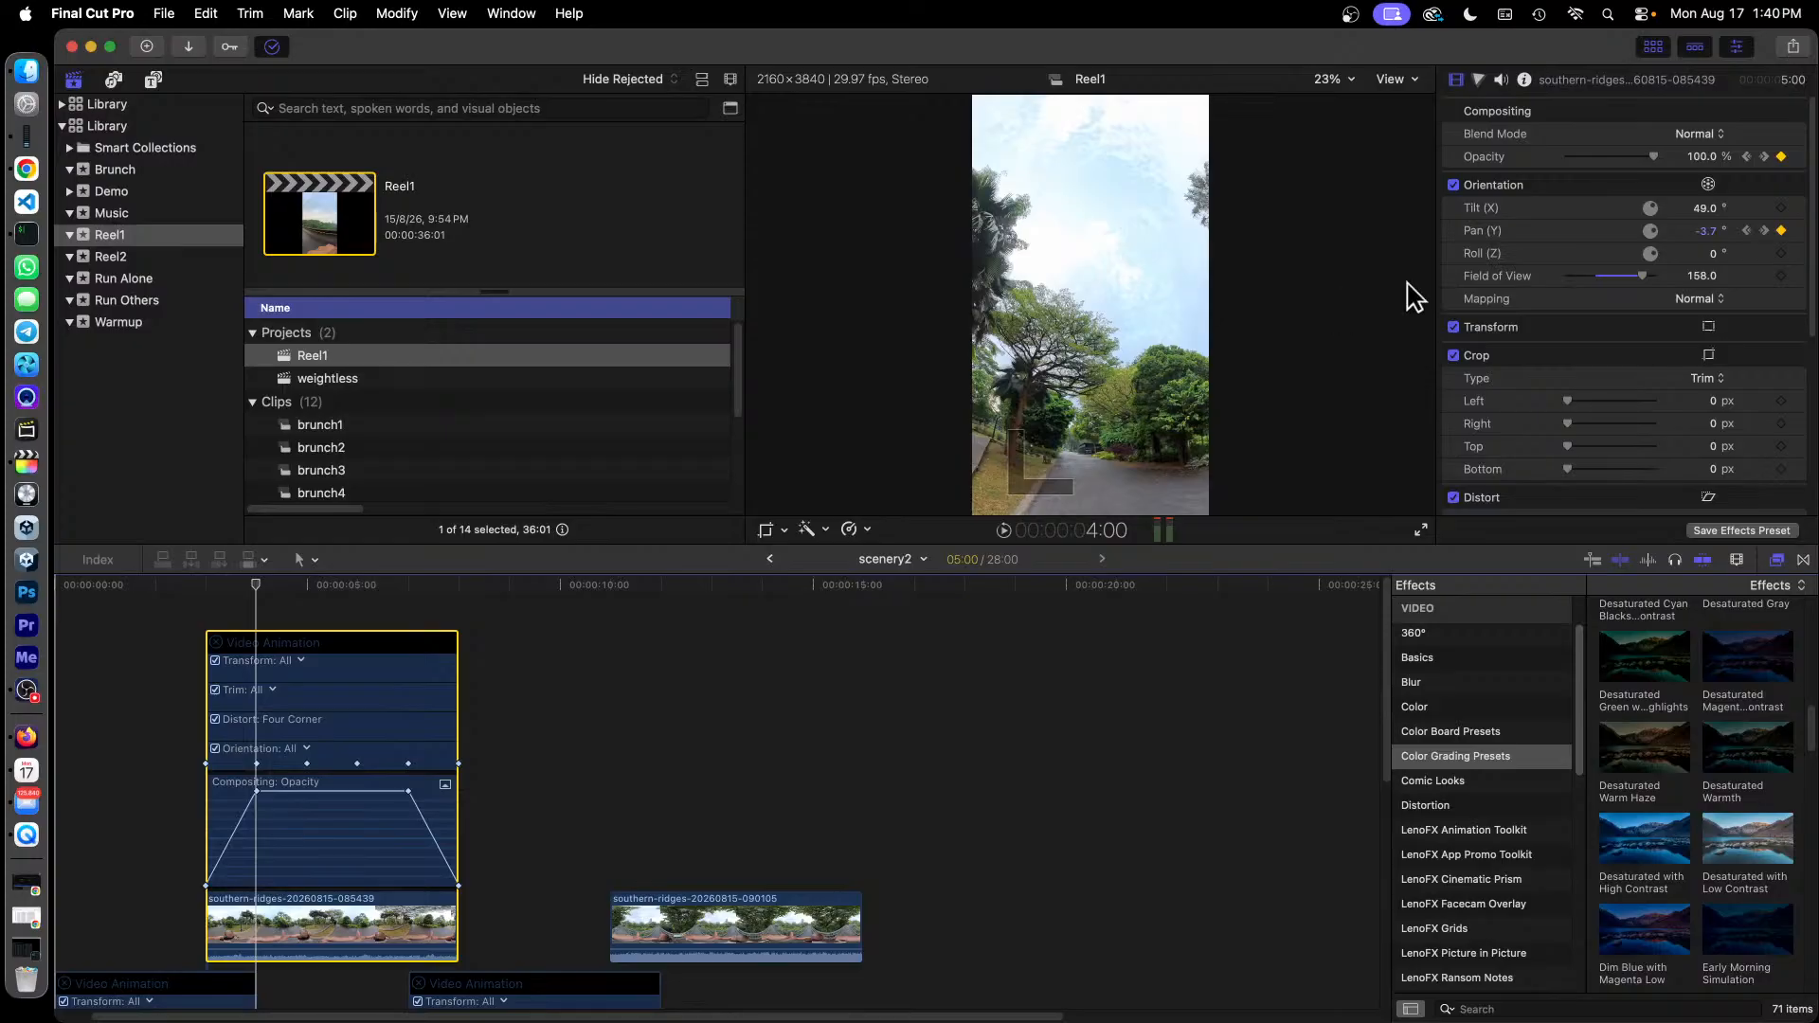
left_click(1764, 232)
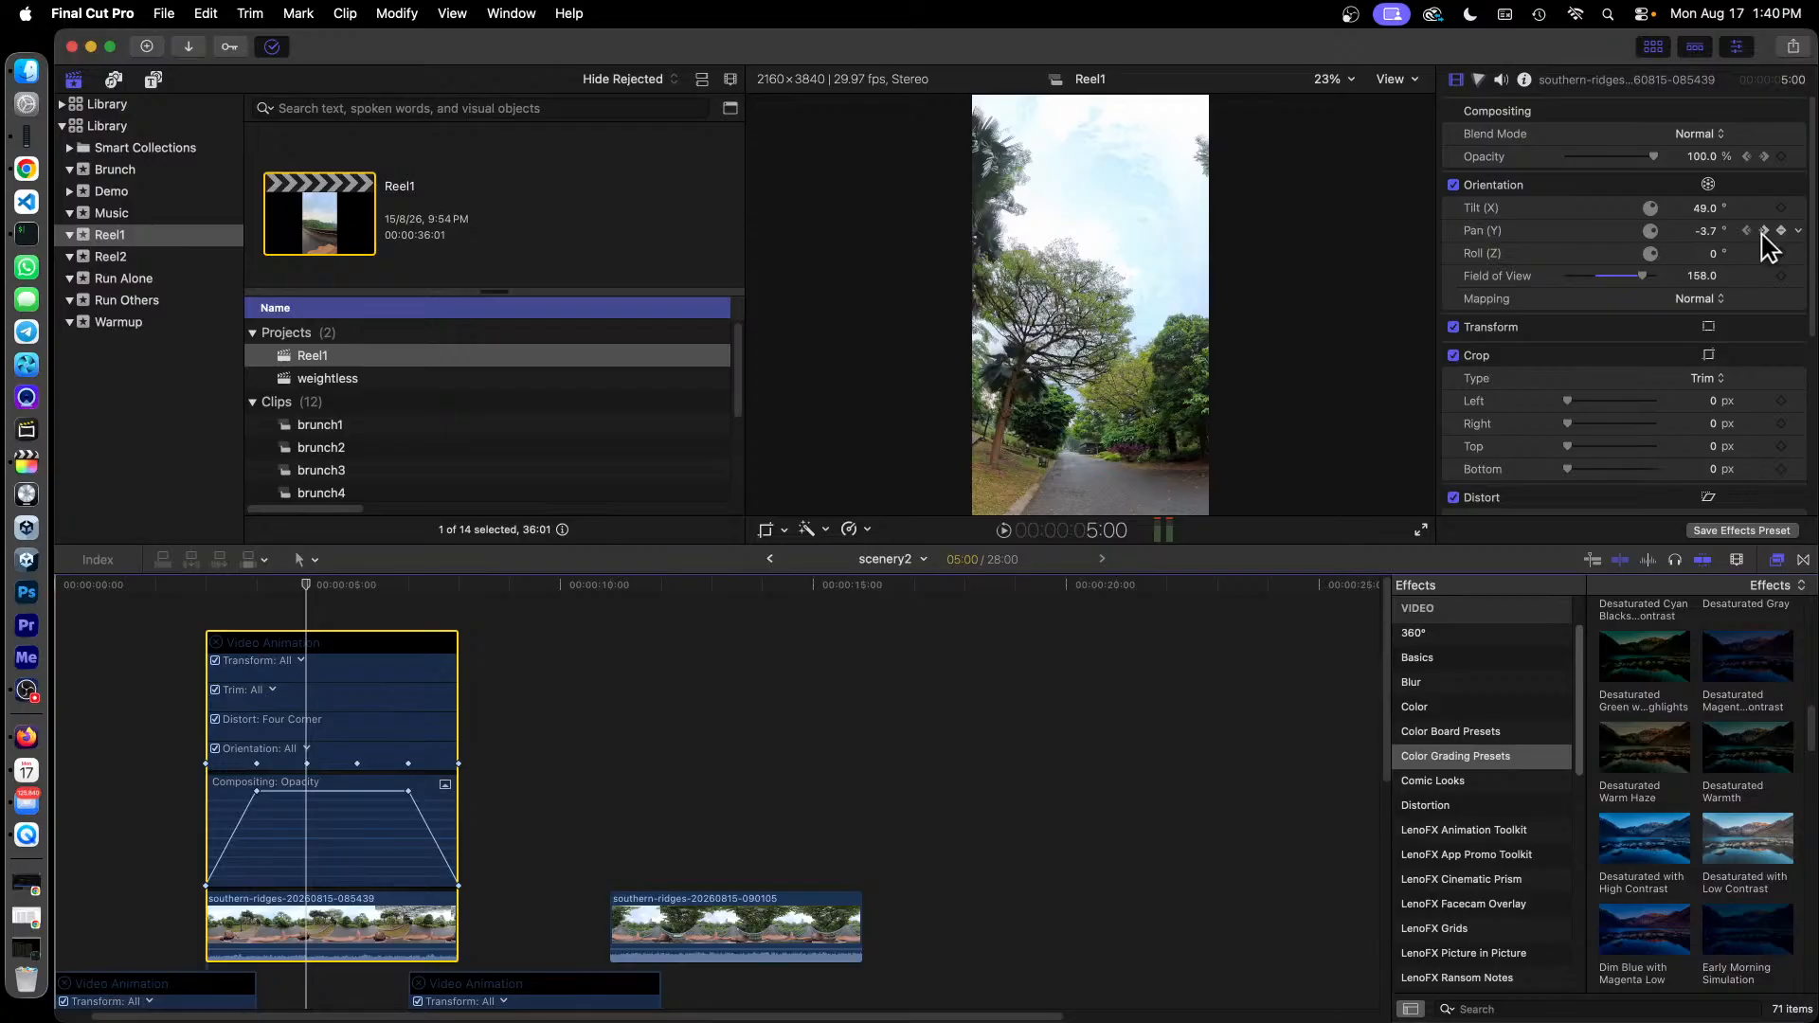
left_click(1765, 231)
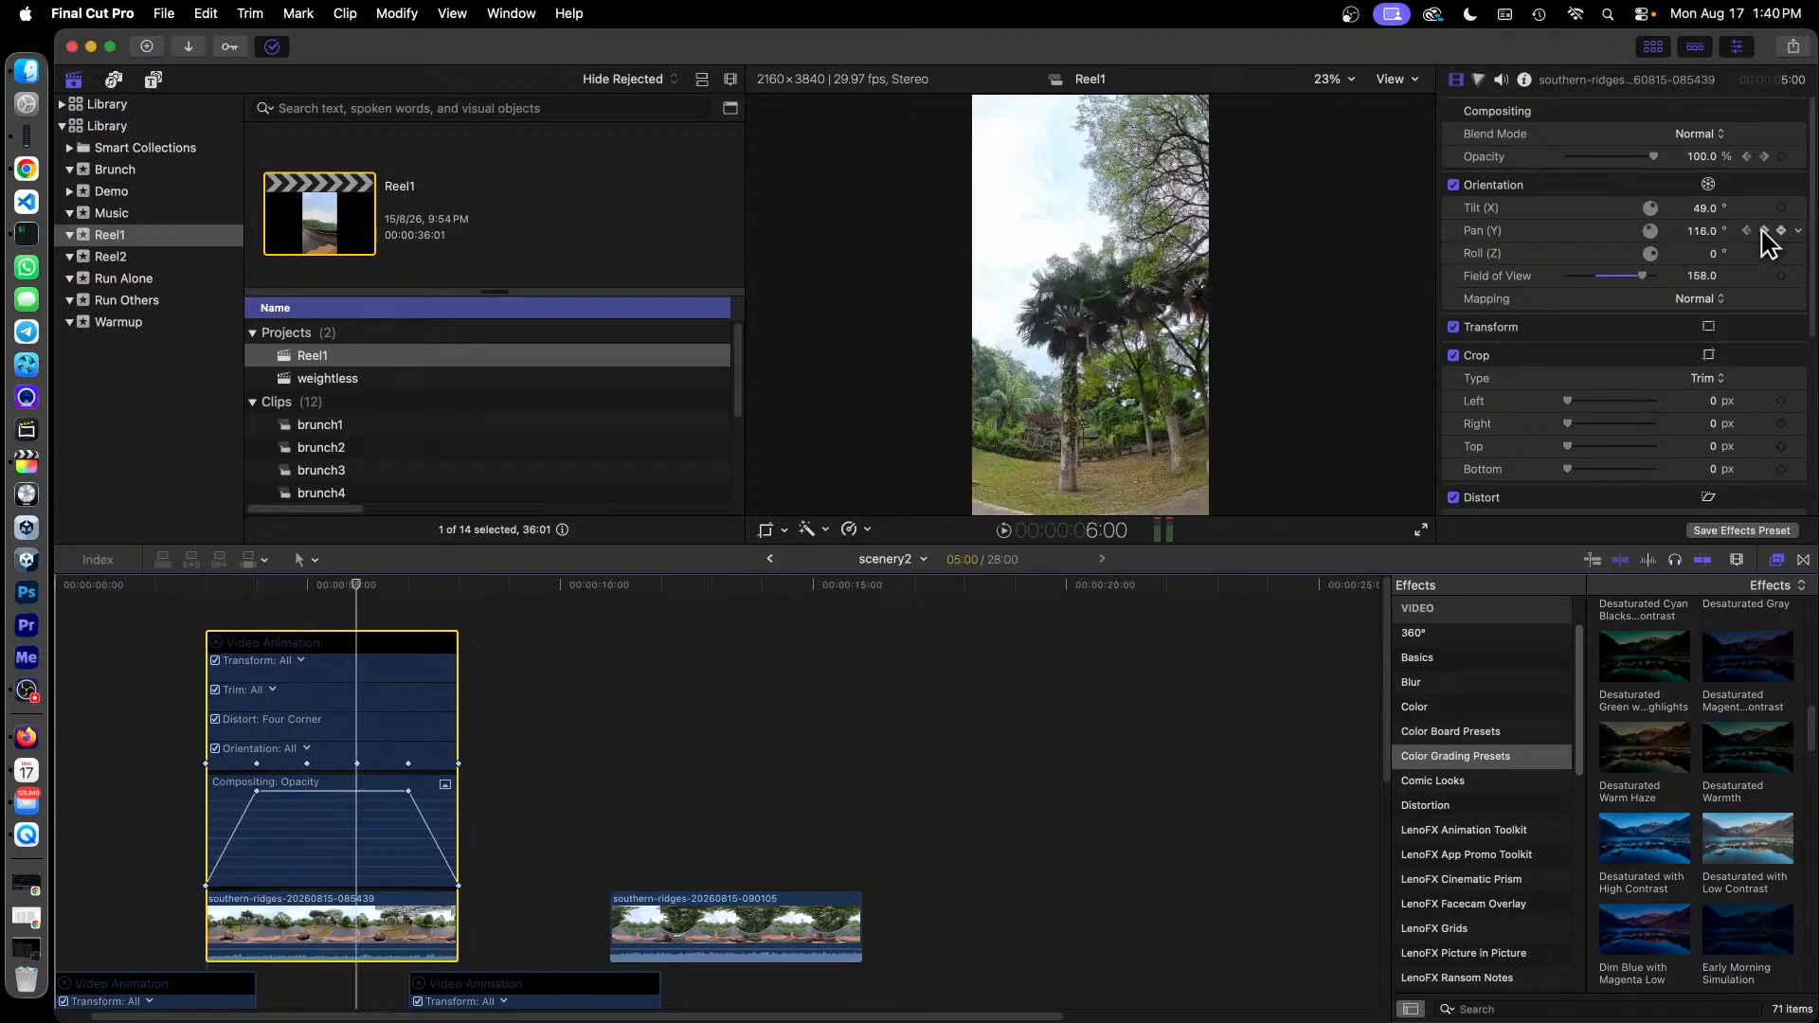
left_click(1716, 209)
left_click(1764, 231)
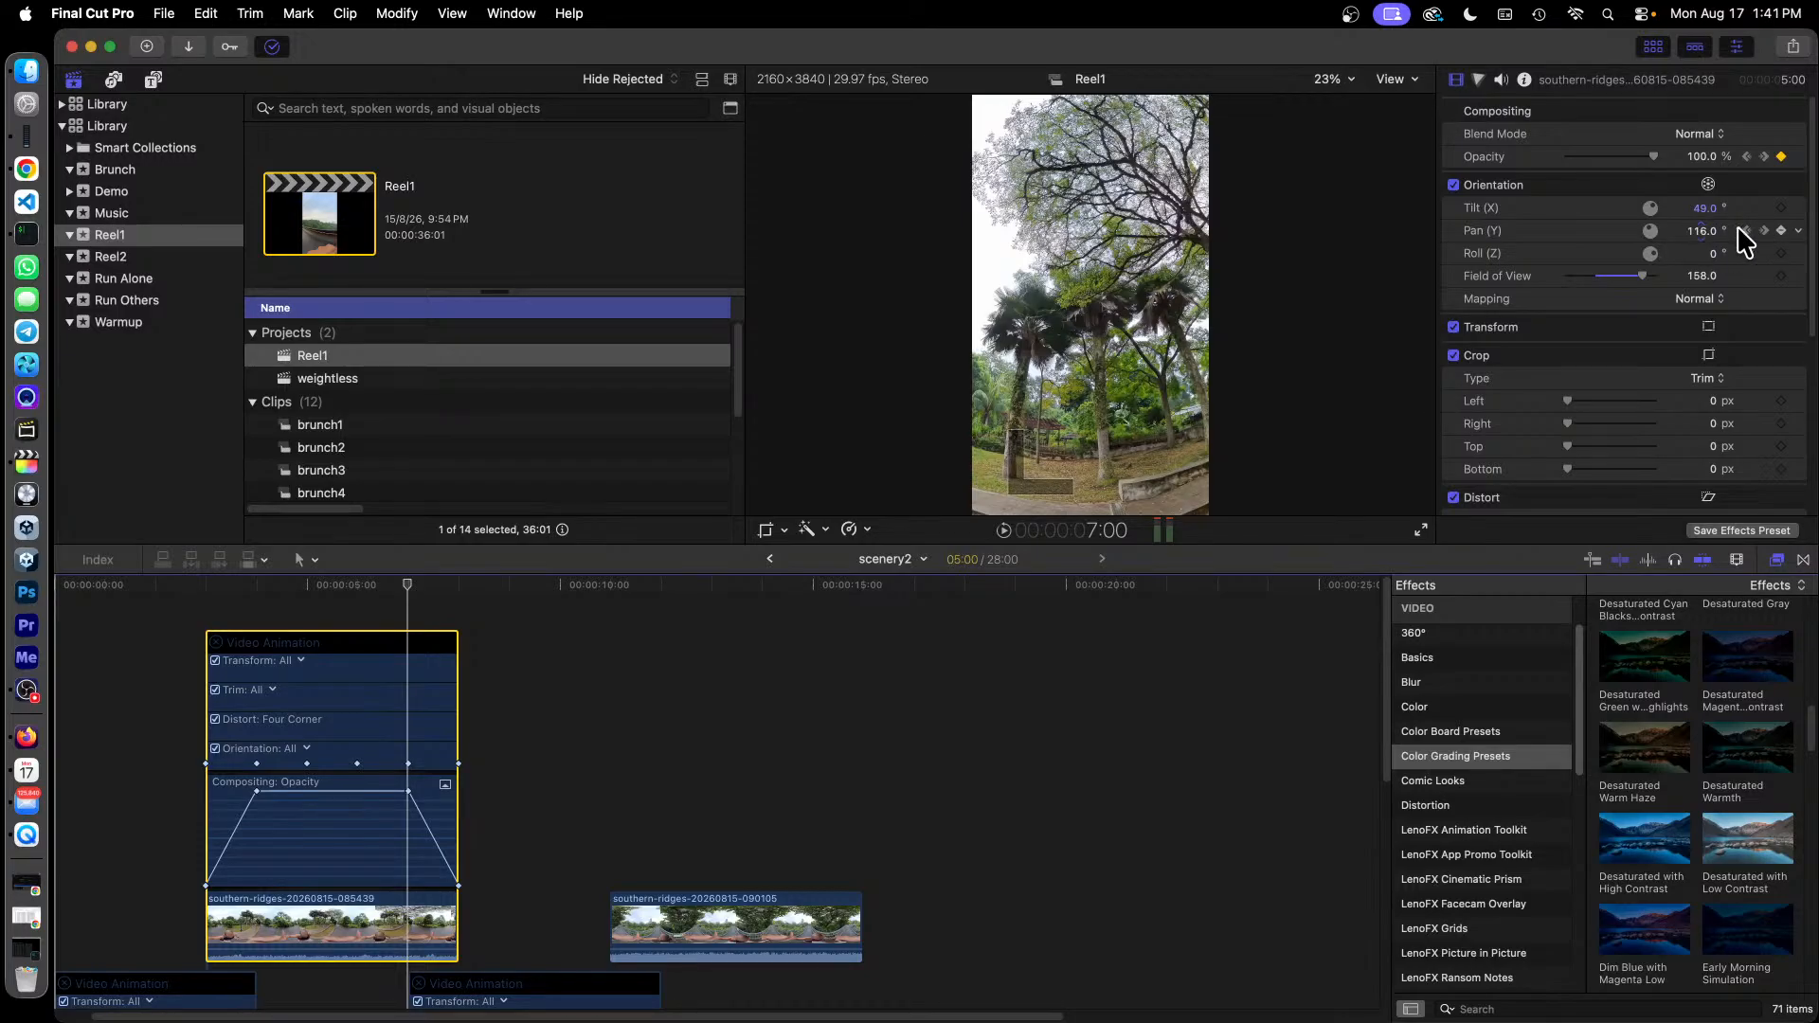
left_click(1765, 232)
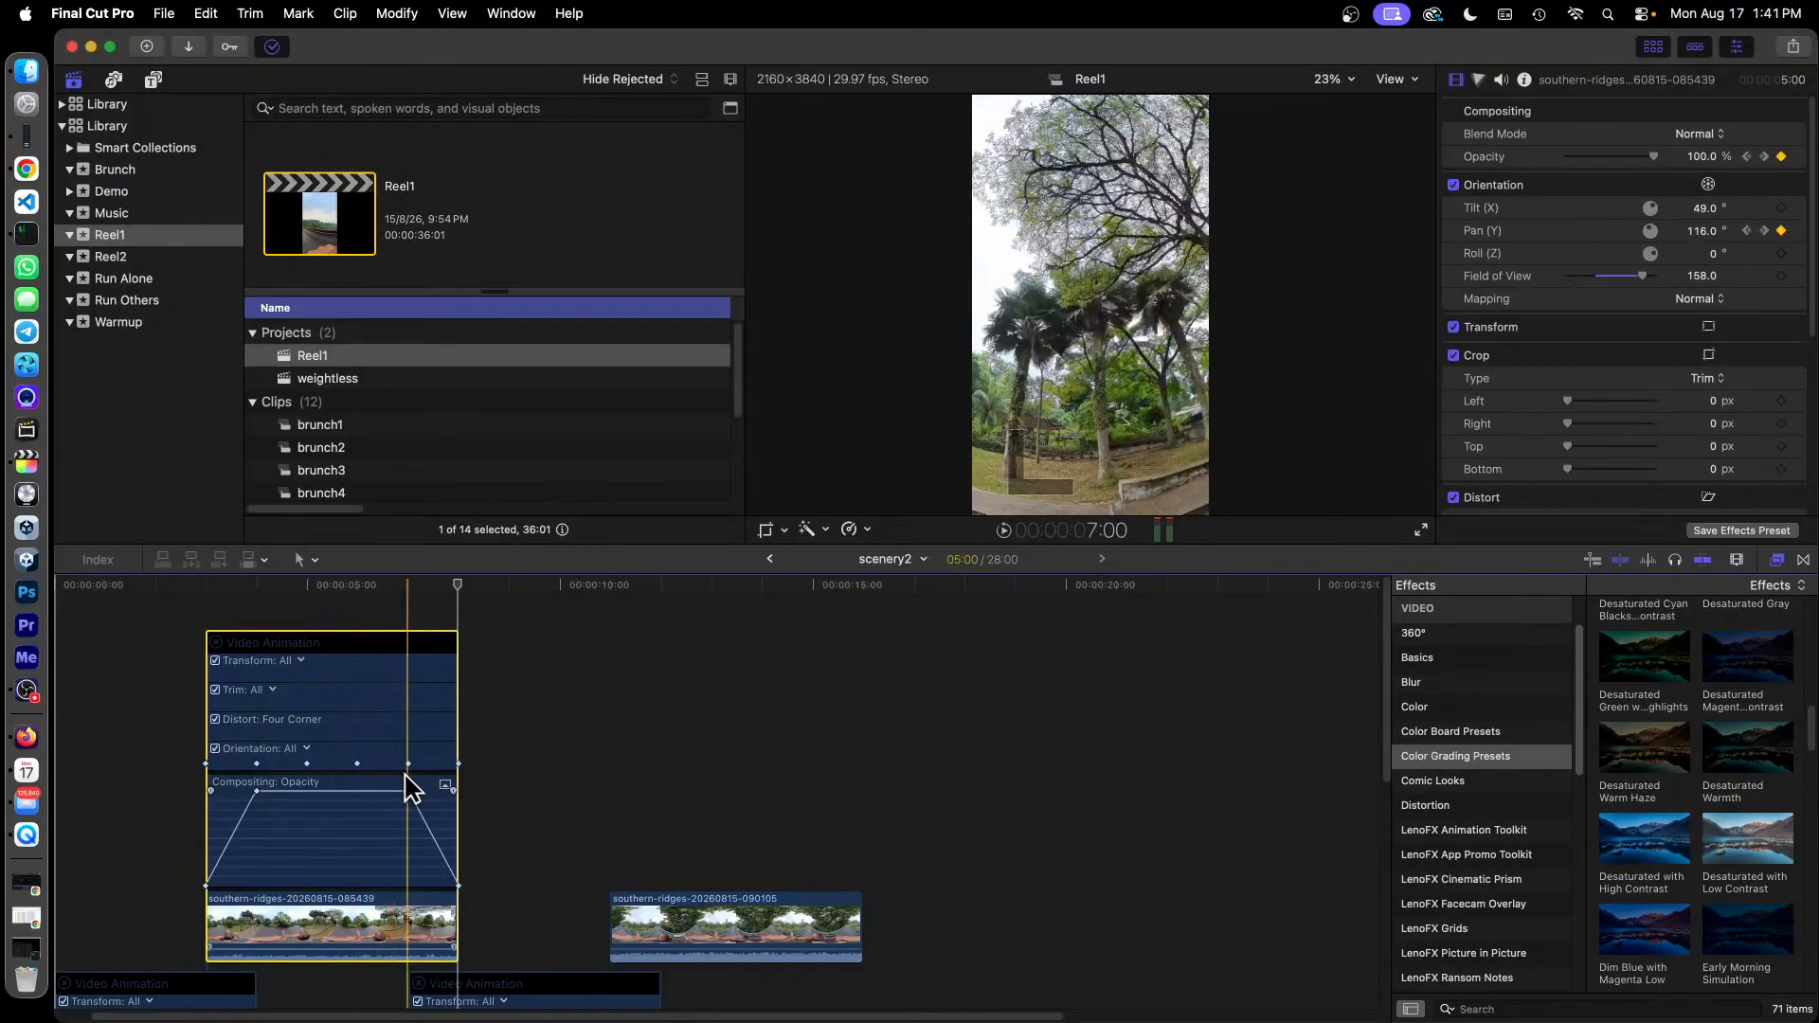
Examine the opacity fades where the 085439 clip overlaps its neighbors, and select the 090006 clip to inspect its opacity and orientation.
scroll(725, 745, "down", 3)
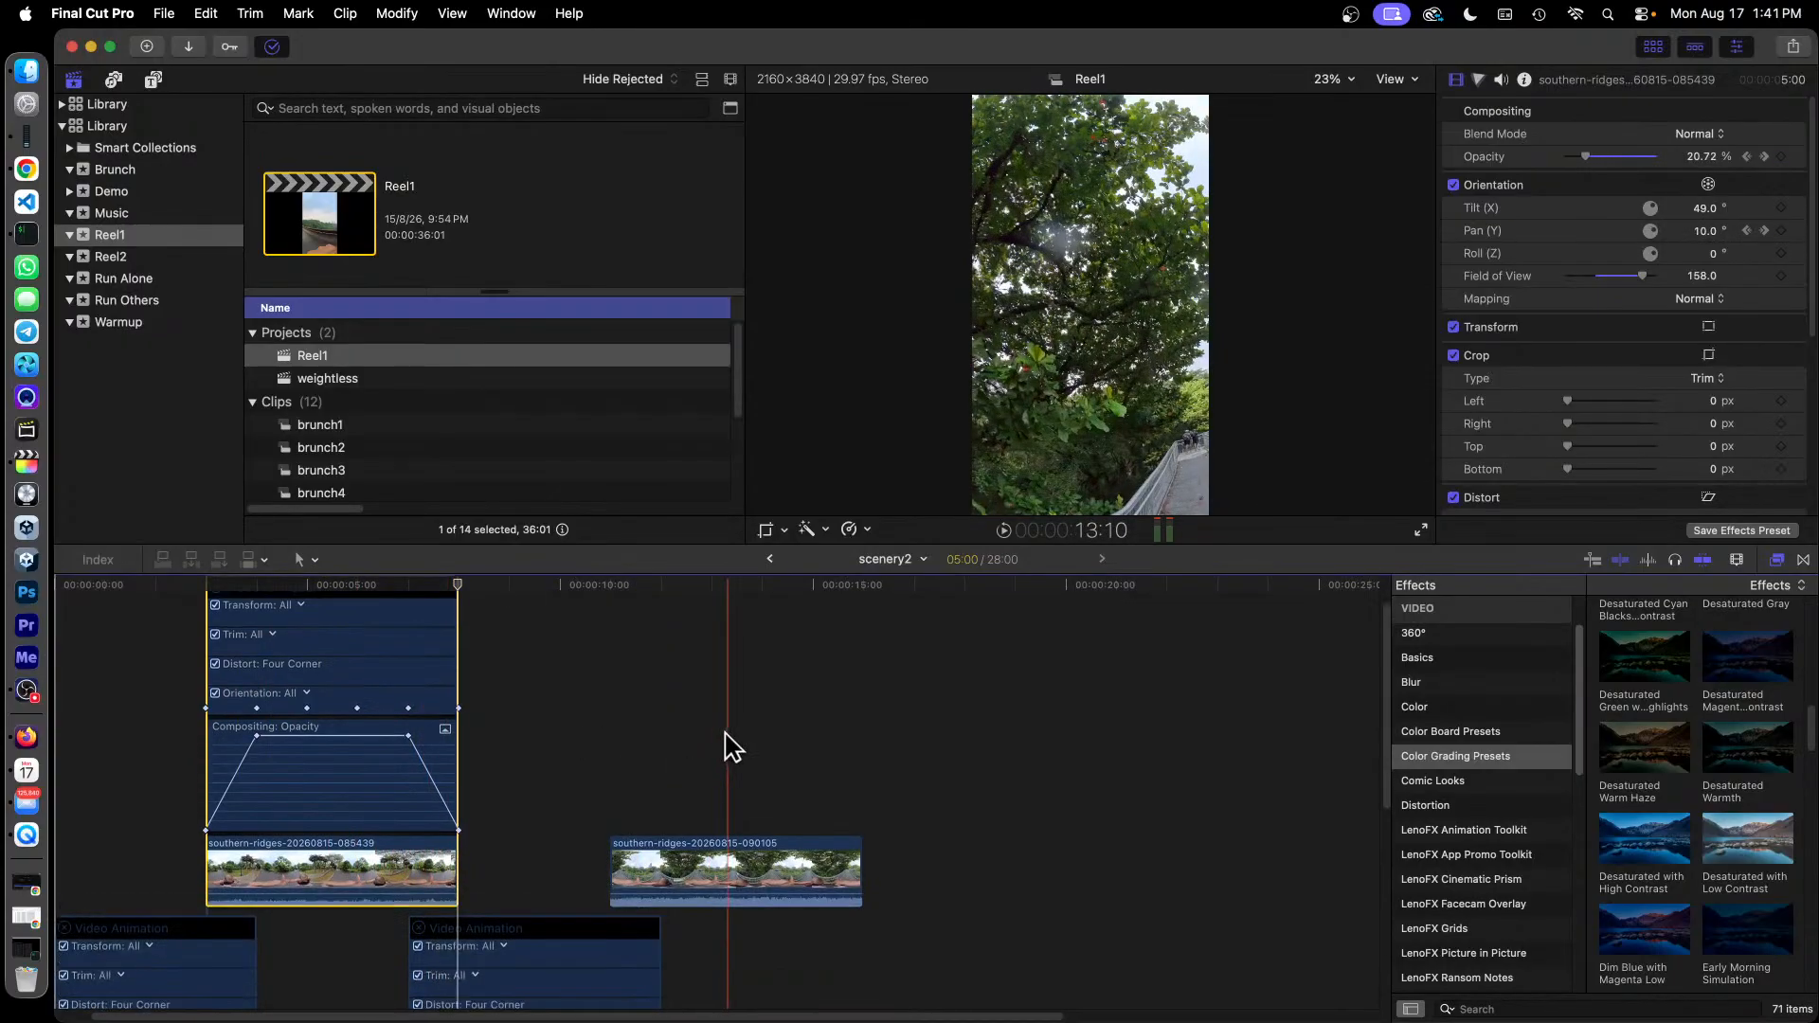
scroll(722, 746, "down", 2)
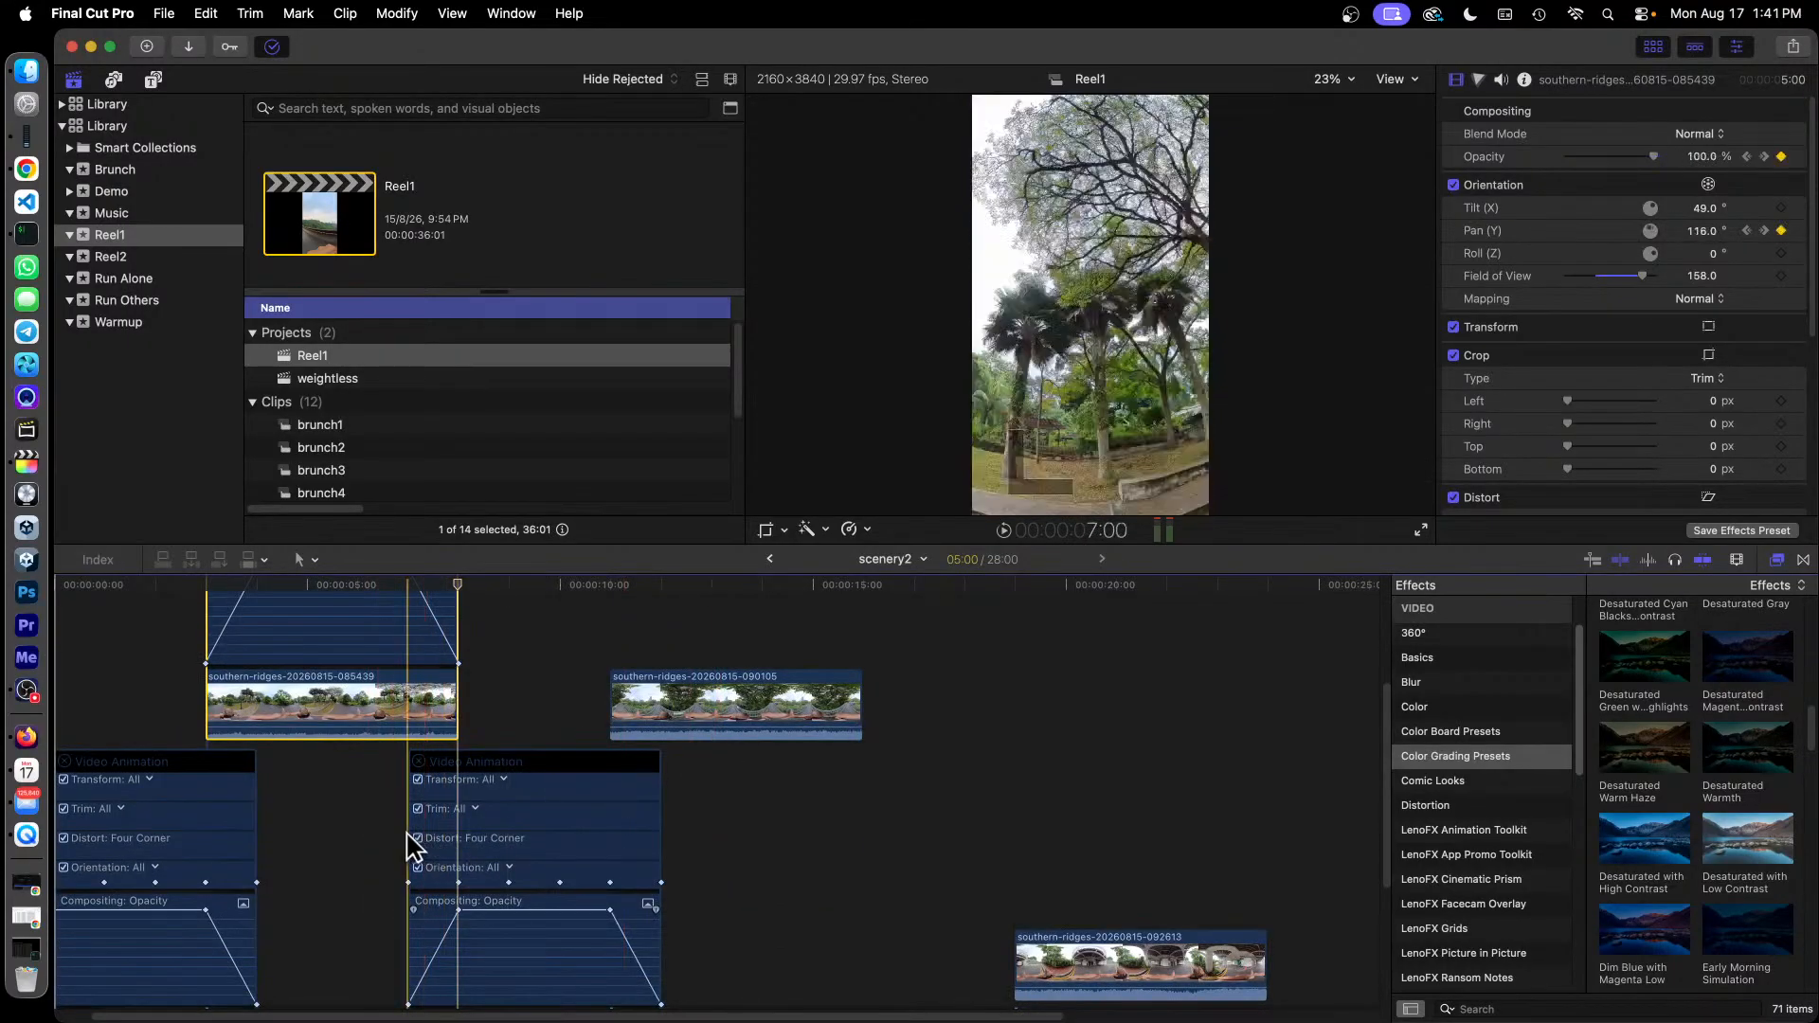
scroll(445, 807, "up", 3)
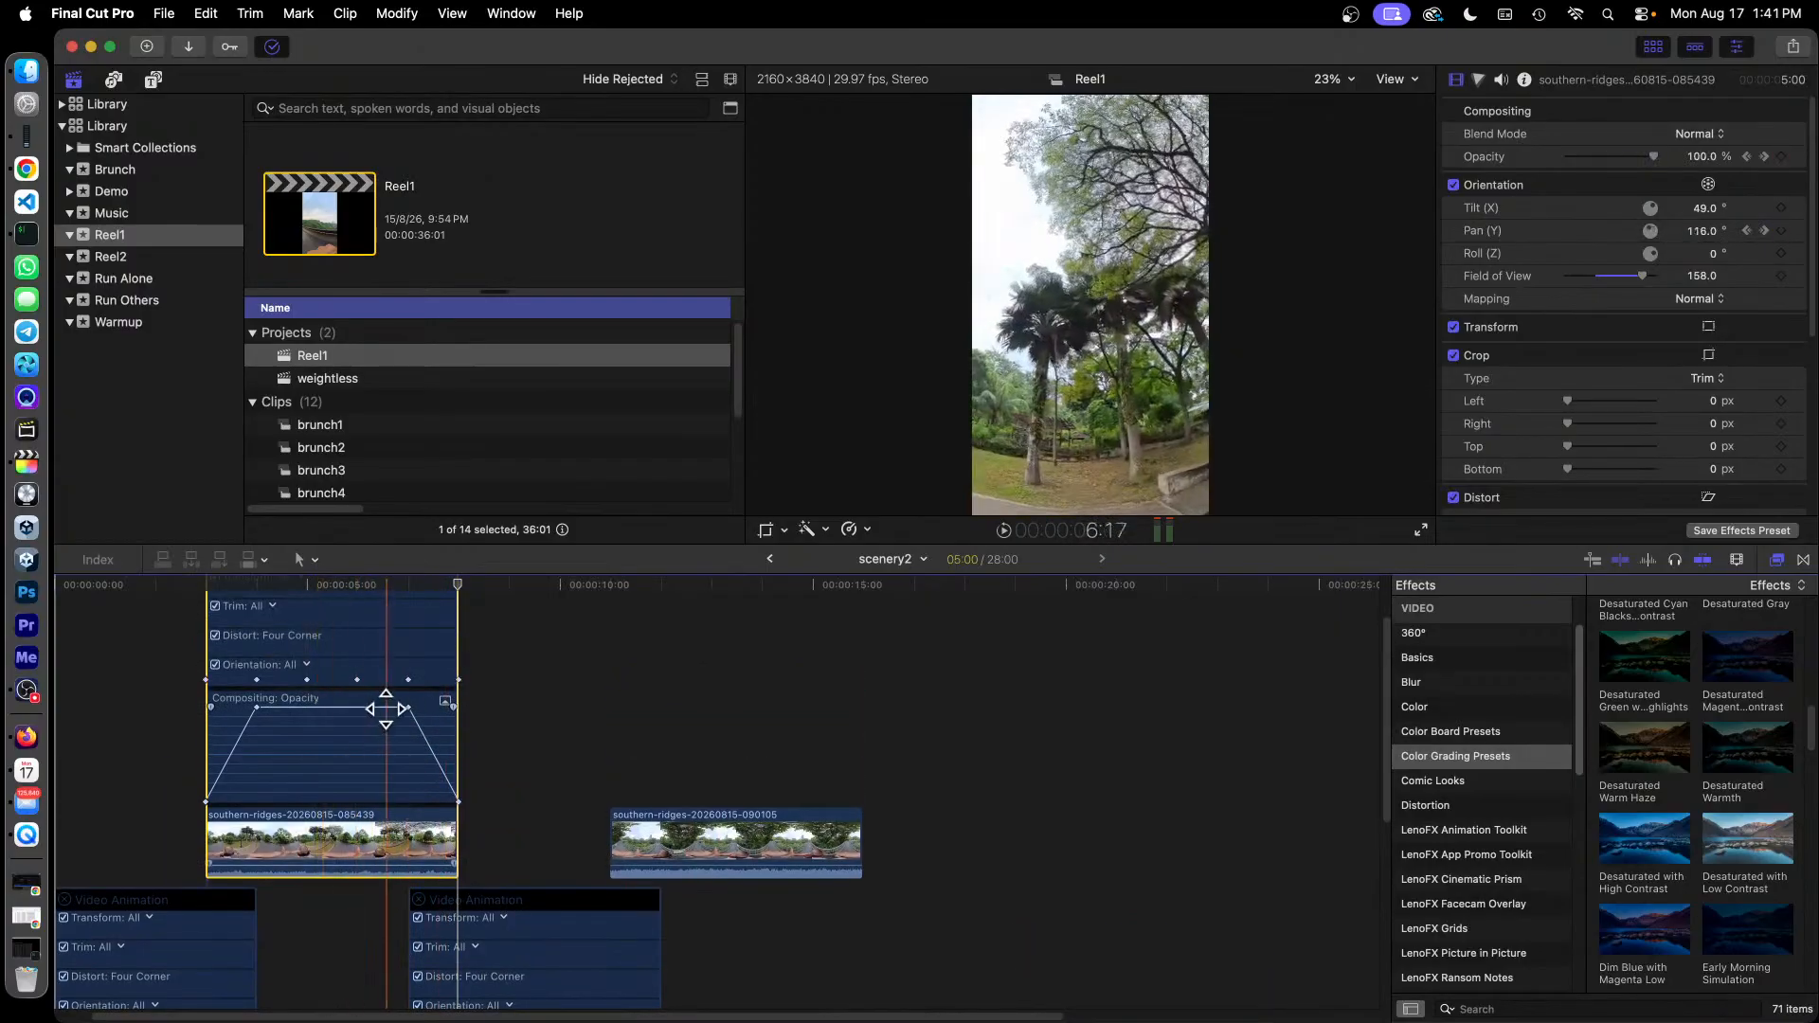
scroll(495, 725, "down", 2)
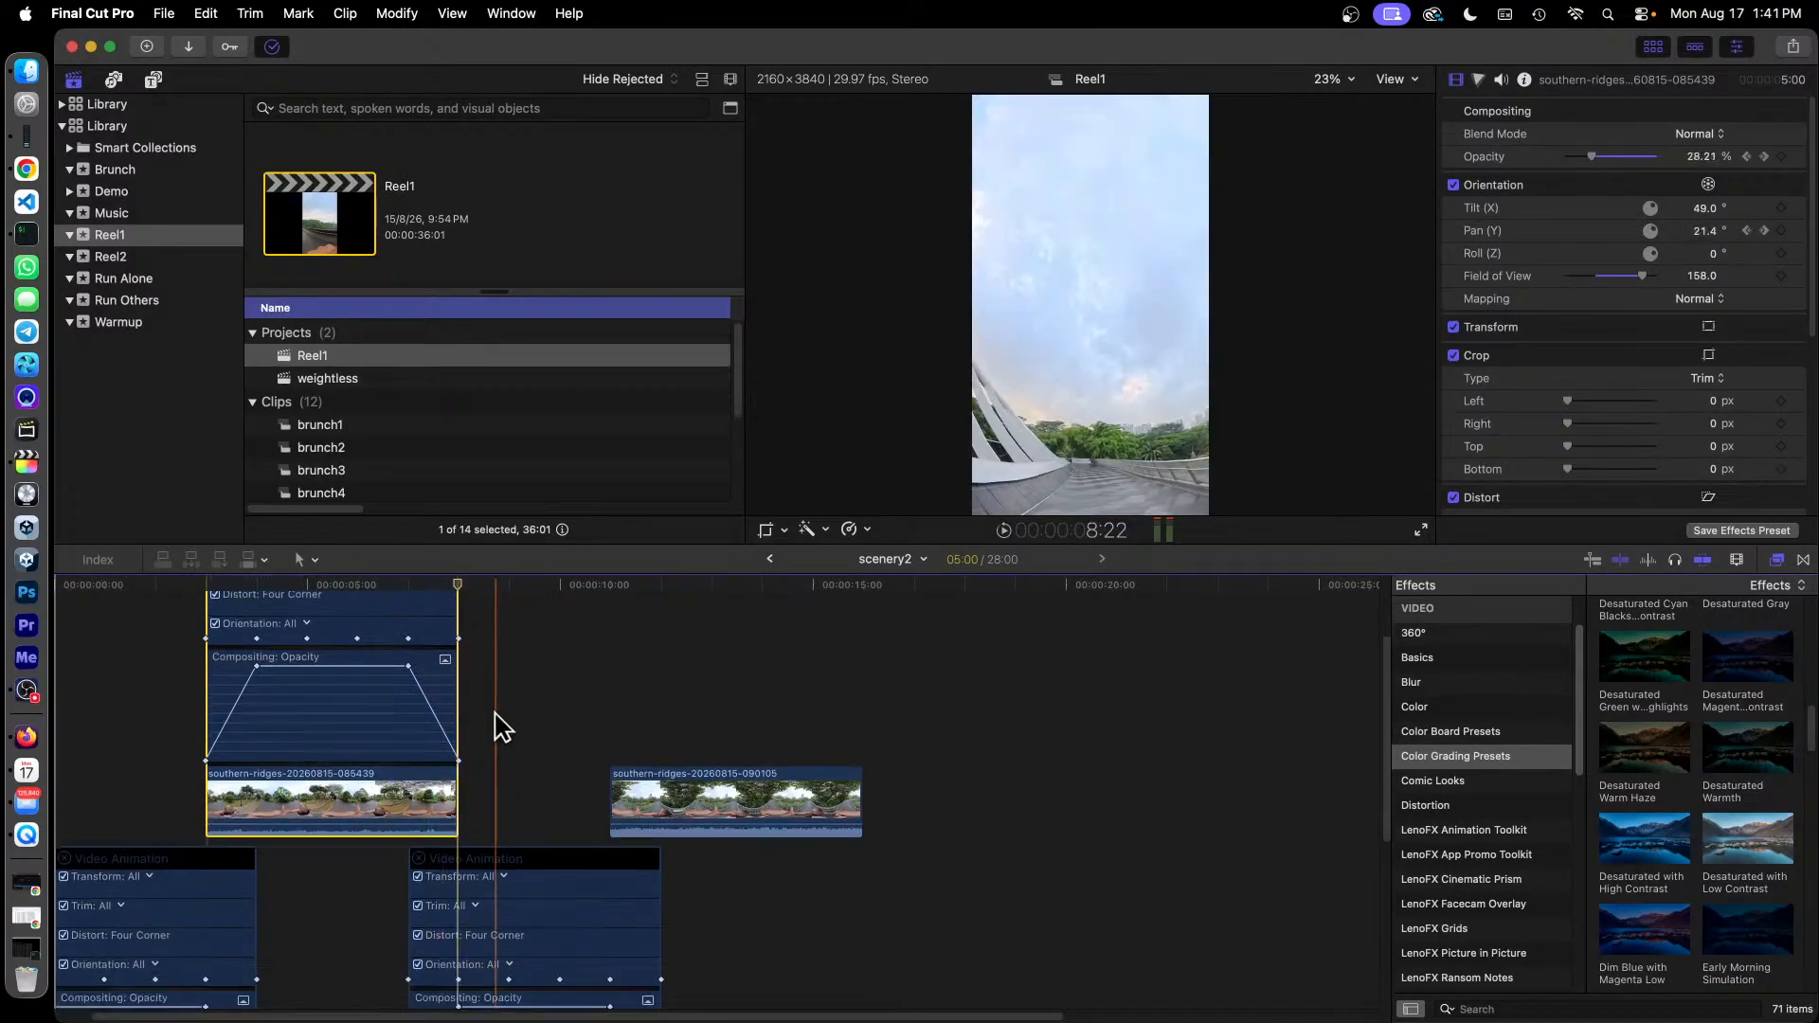
scroll(502, 740, "down", 1)
left_click(493, 981)
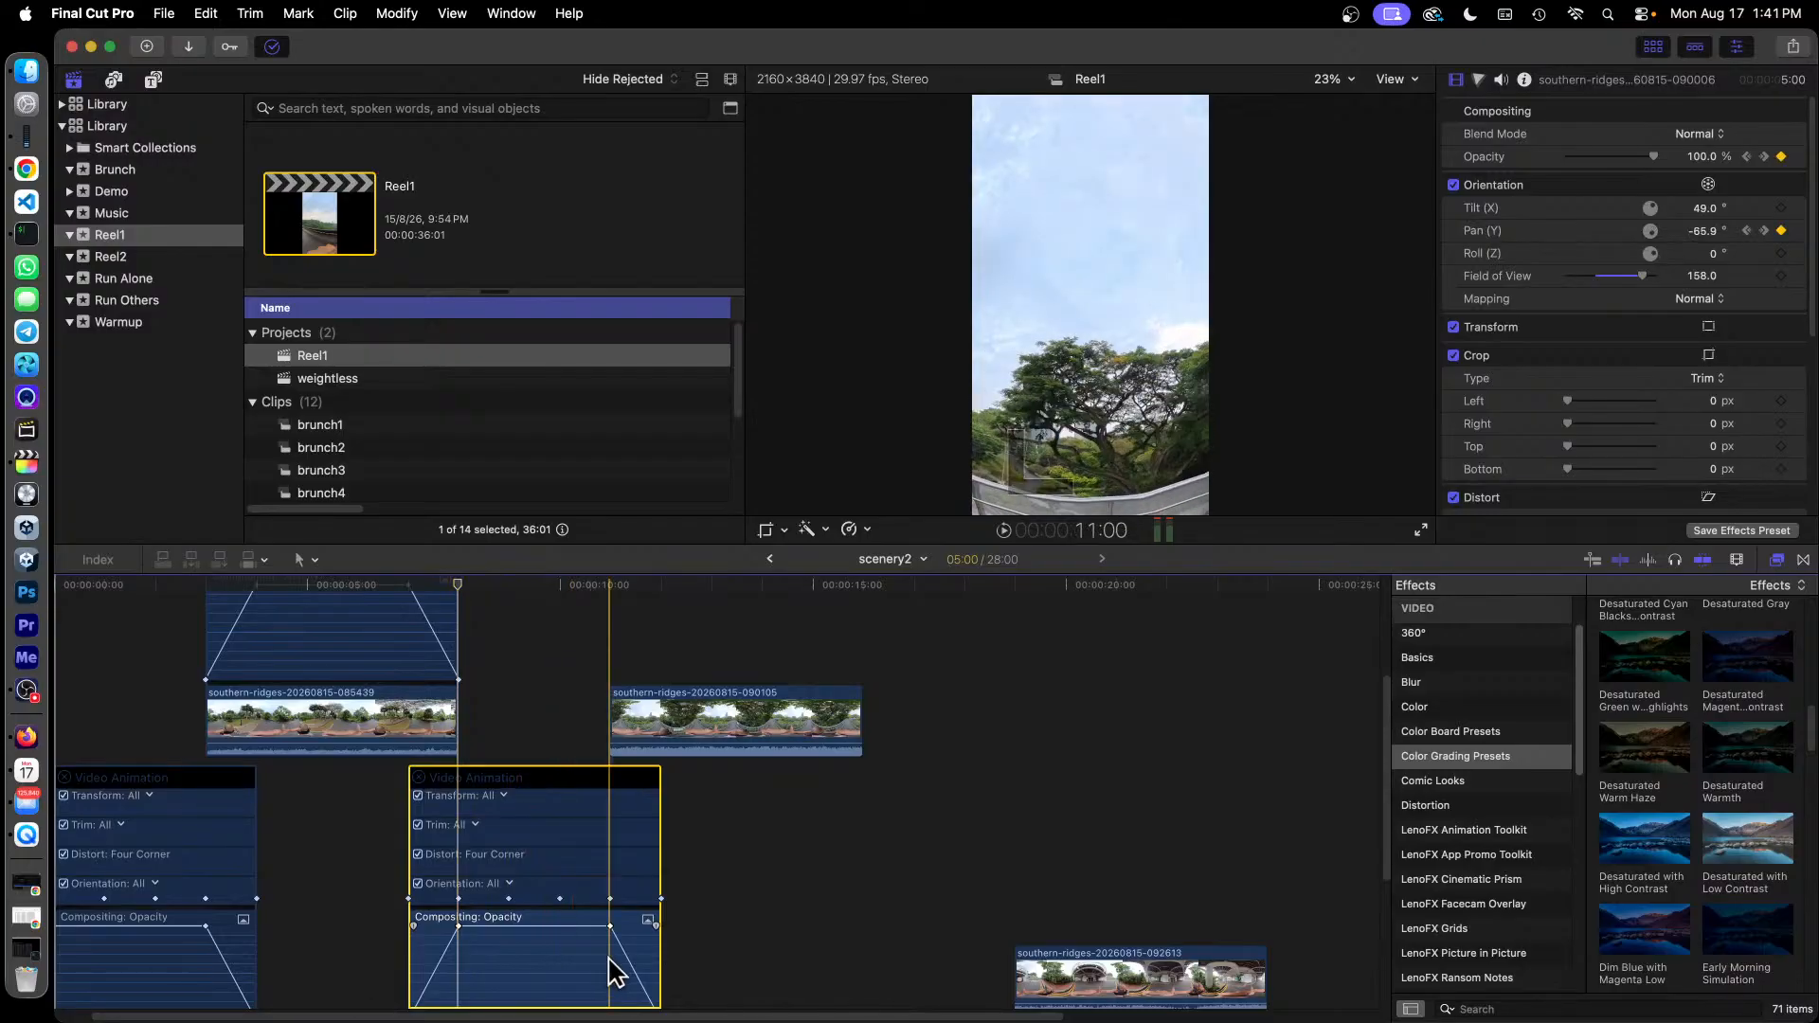
Examine the opacity fades in scenery2 and the arrangement of its remaining overlapping clips up to the end of the timeline.
scroll(637, 974, "up", 4)
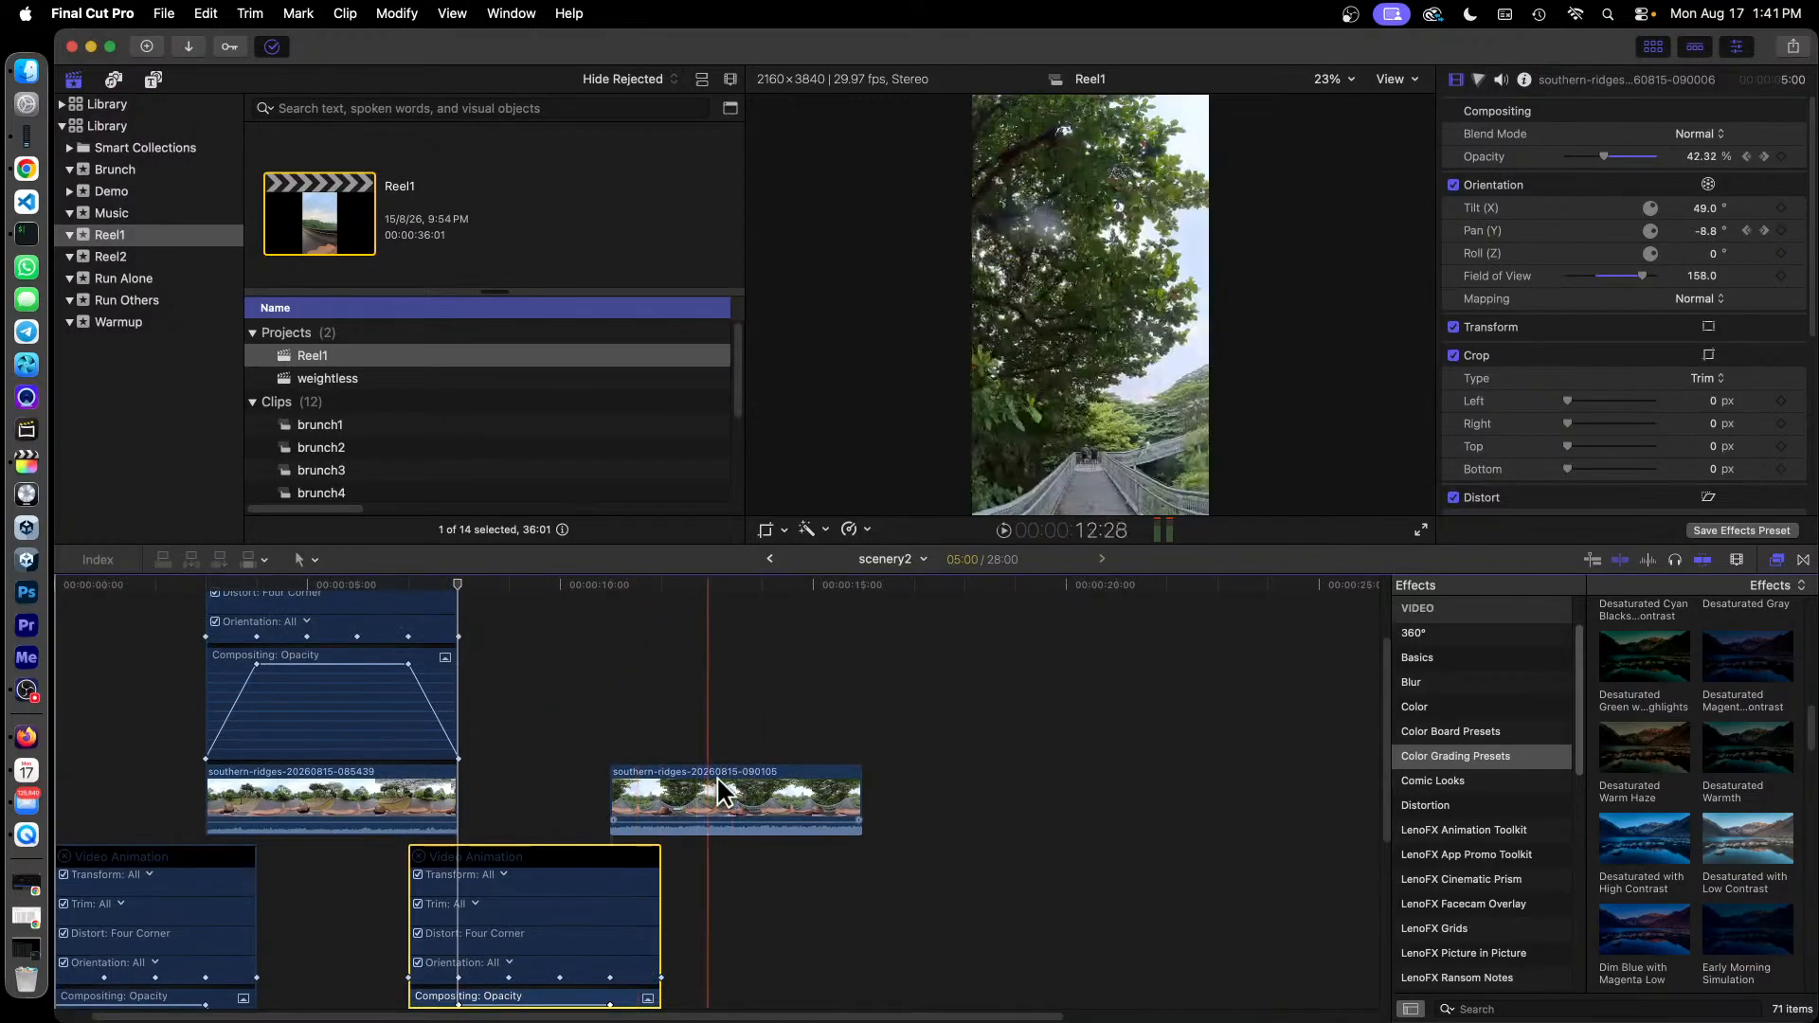
scroll(503, 758, "down", 2)
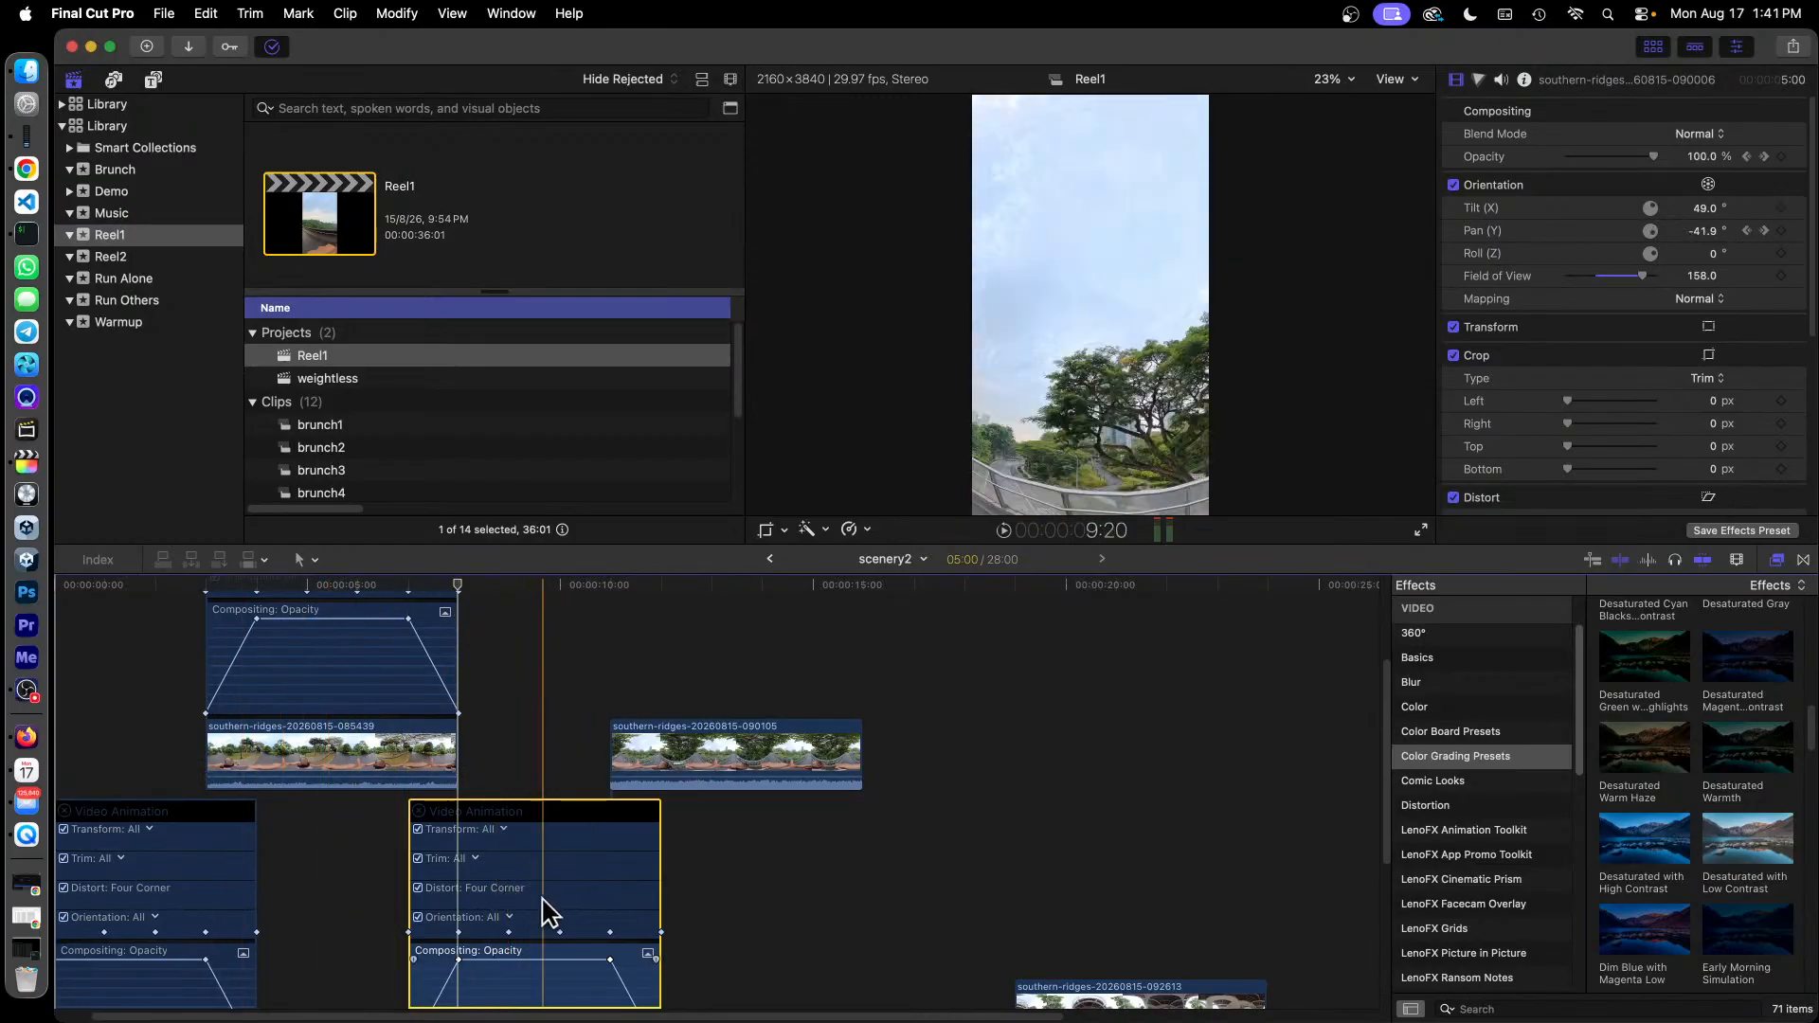
scroll(600, 812, "down", 1)
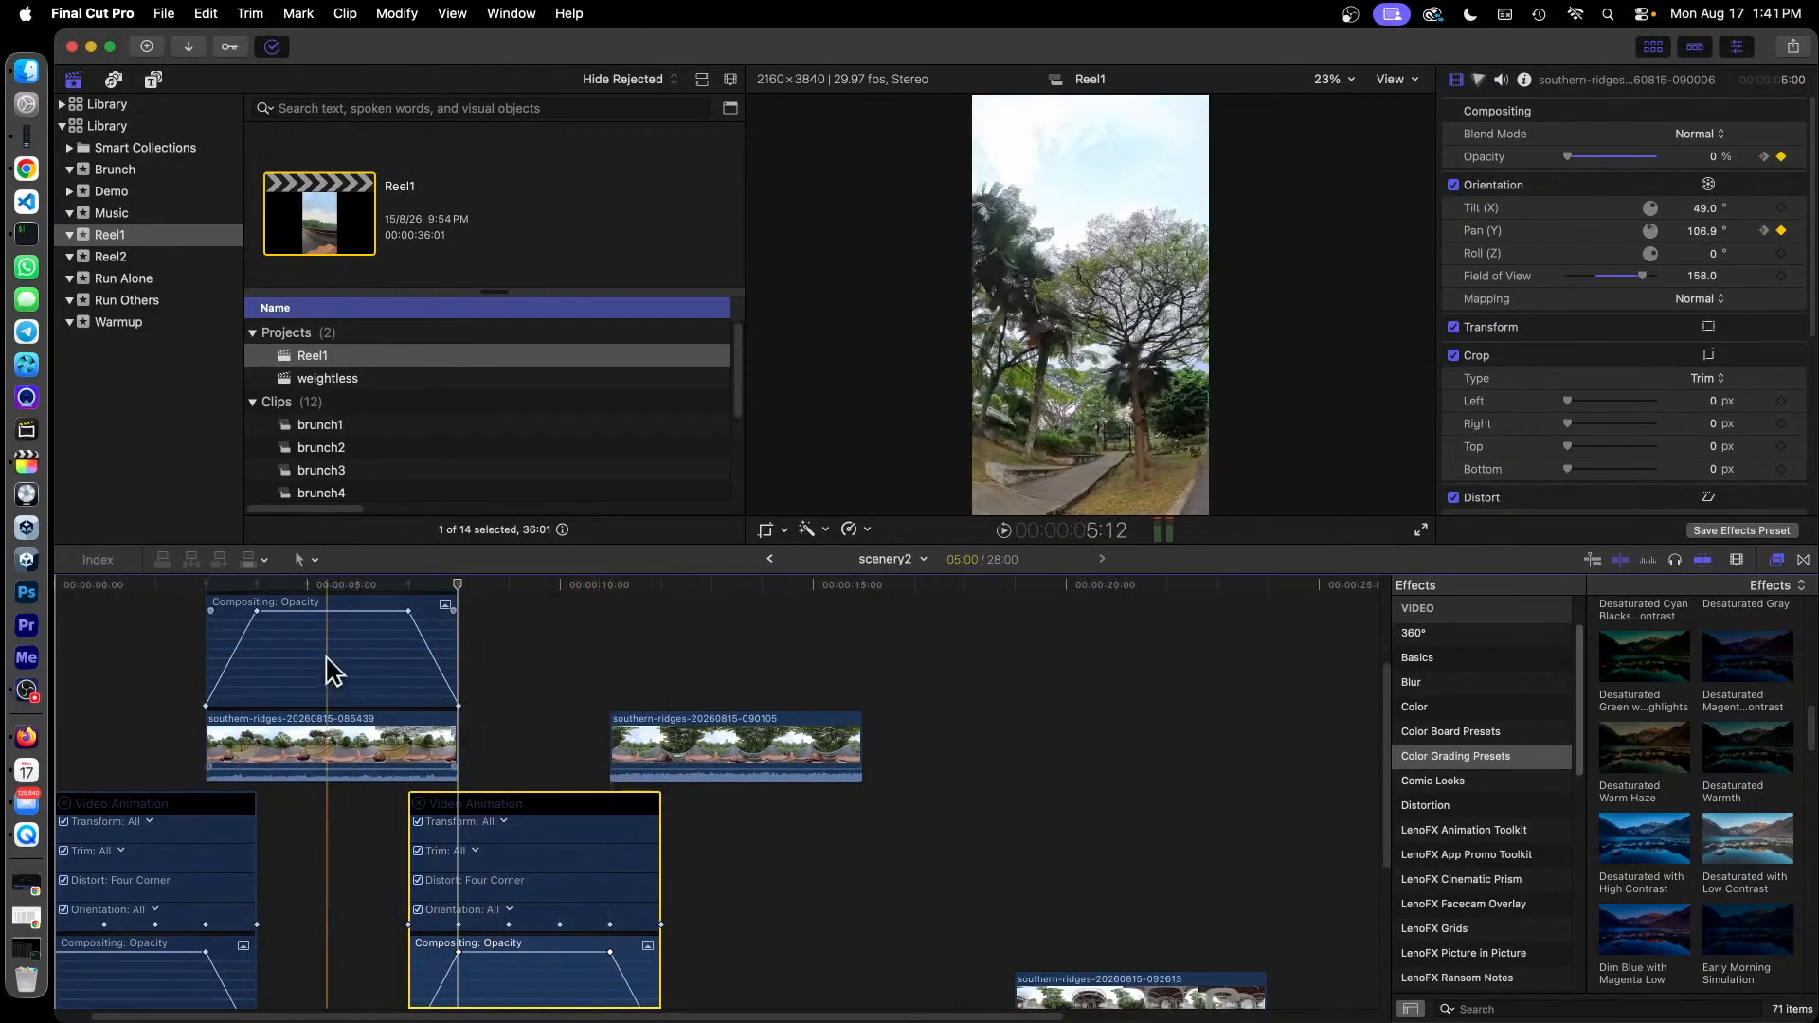
scroll(815, 749, "down", 5)
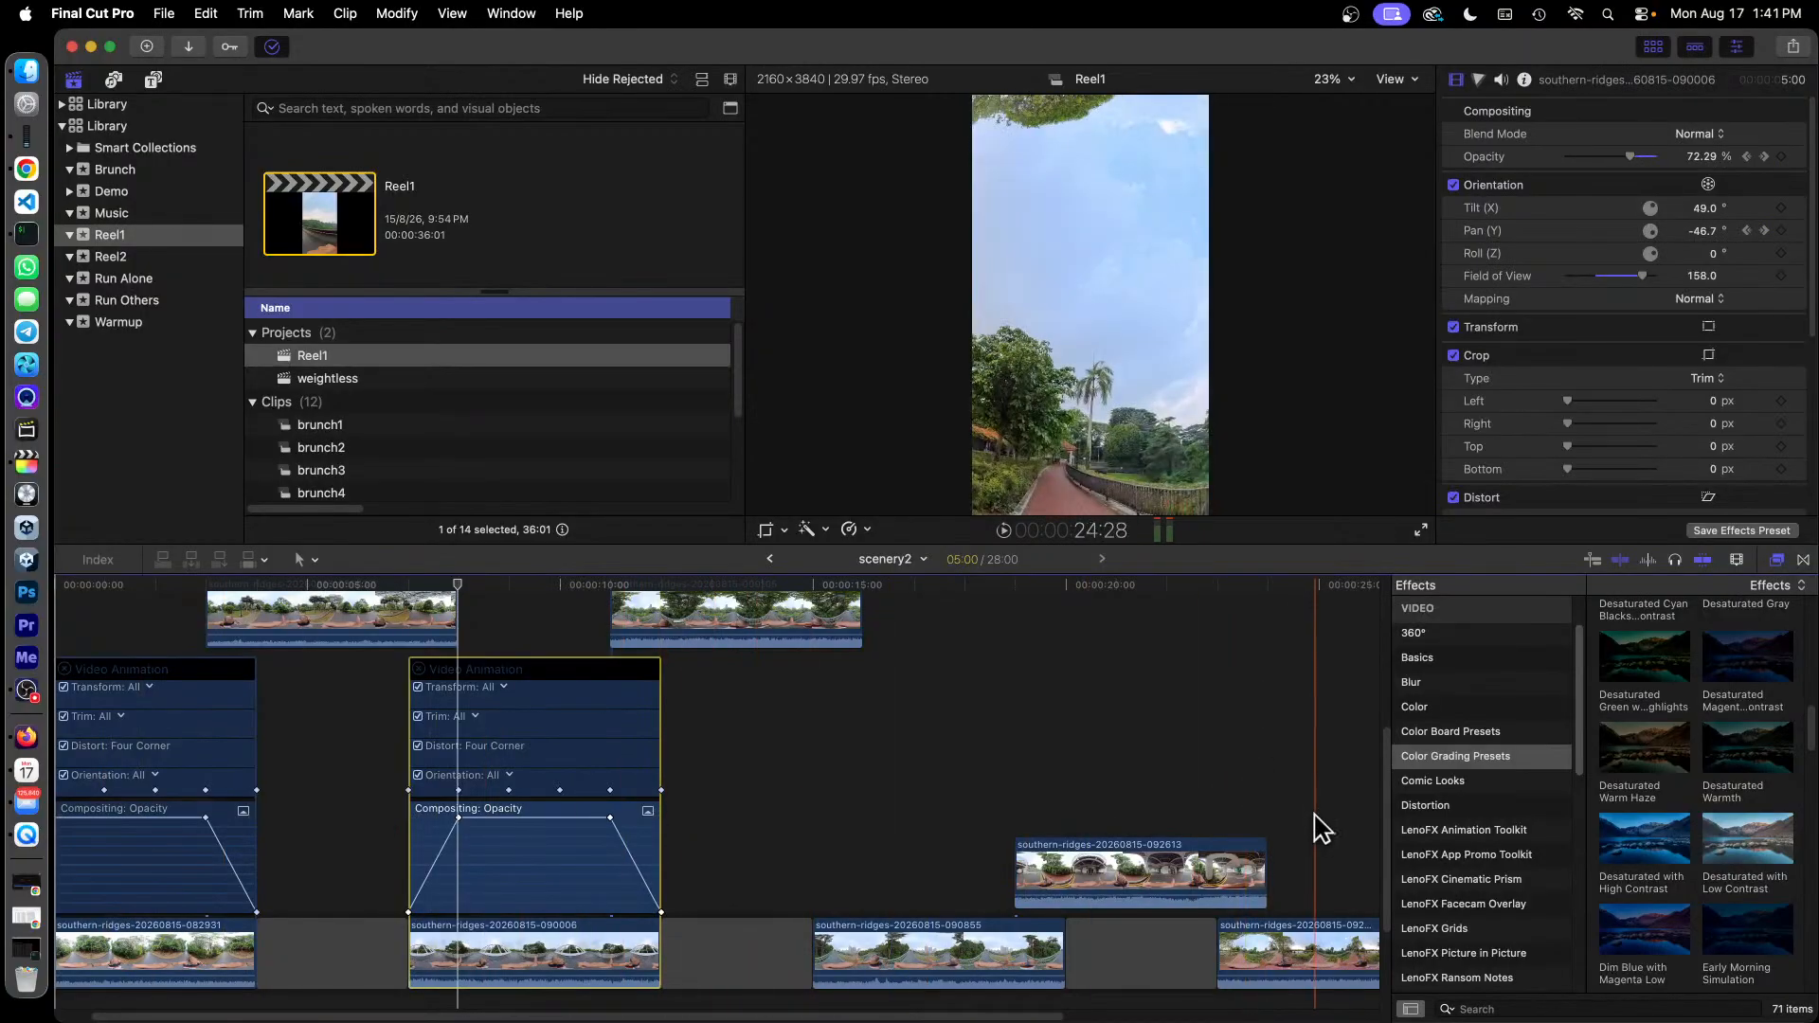
left_click_drag(976, 1015, 1146, 1014)
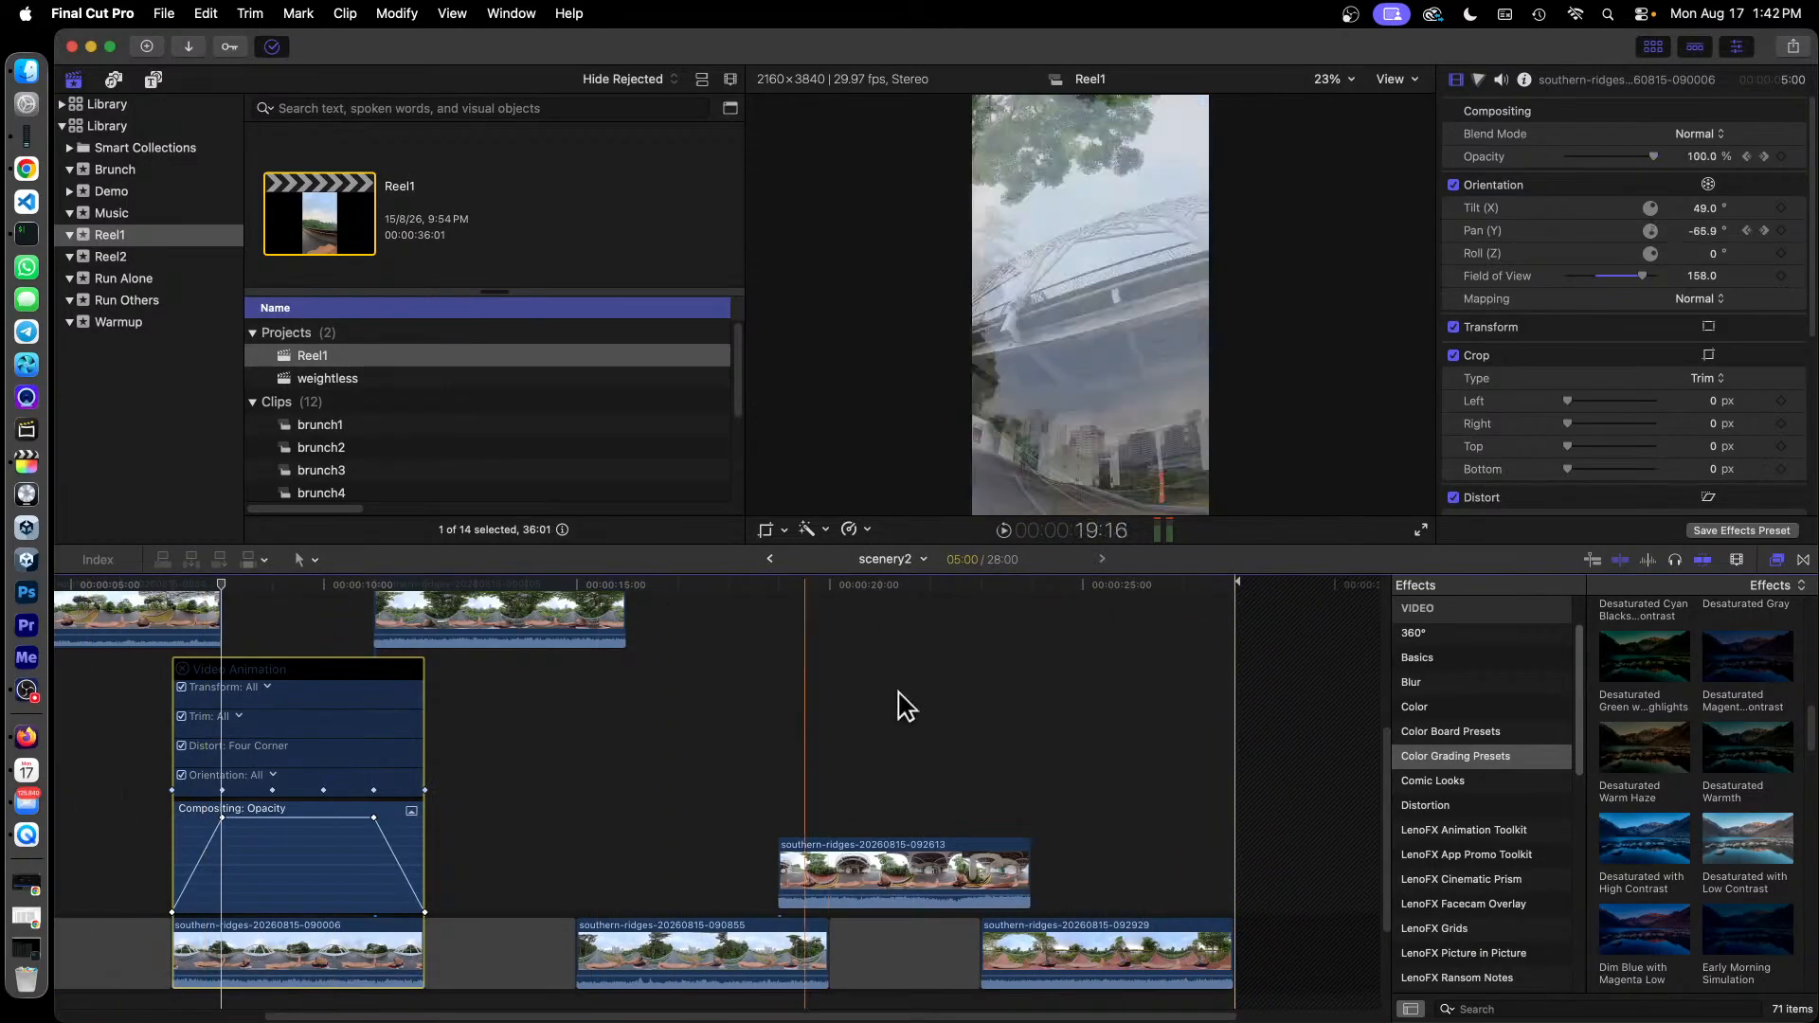
Go back to the scenery1 compound clip and show the retime editor for the scenery2 clip inside it.
left_click(771, 559)
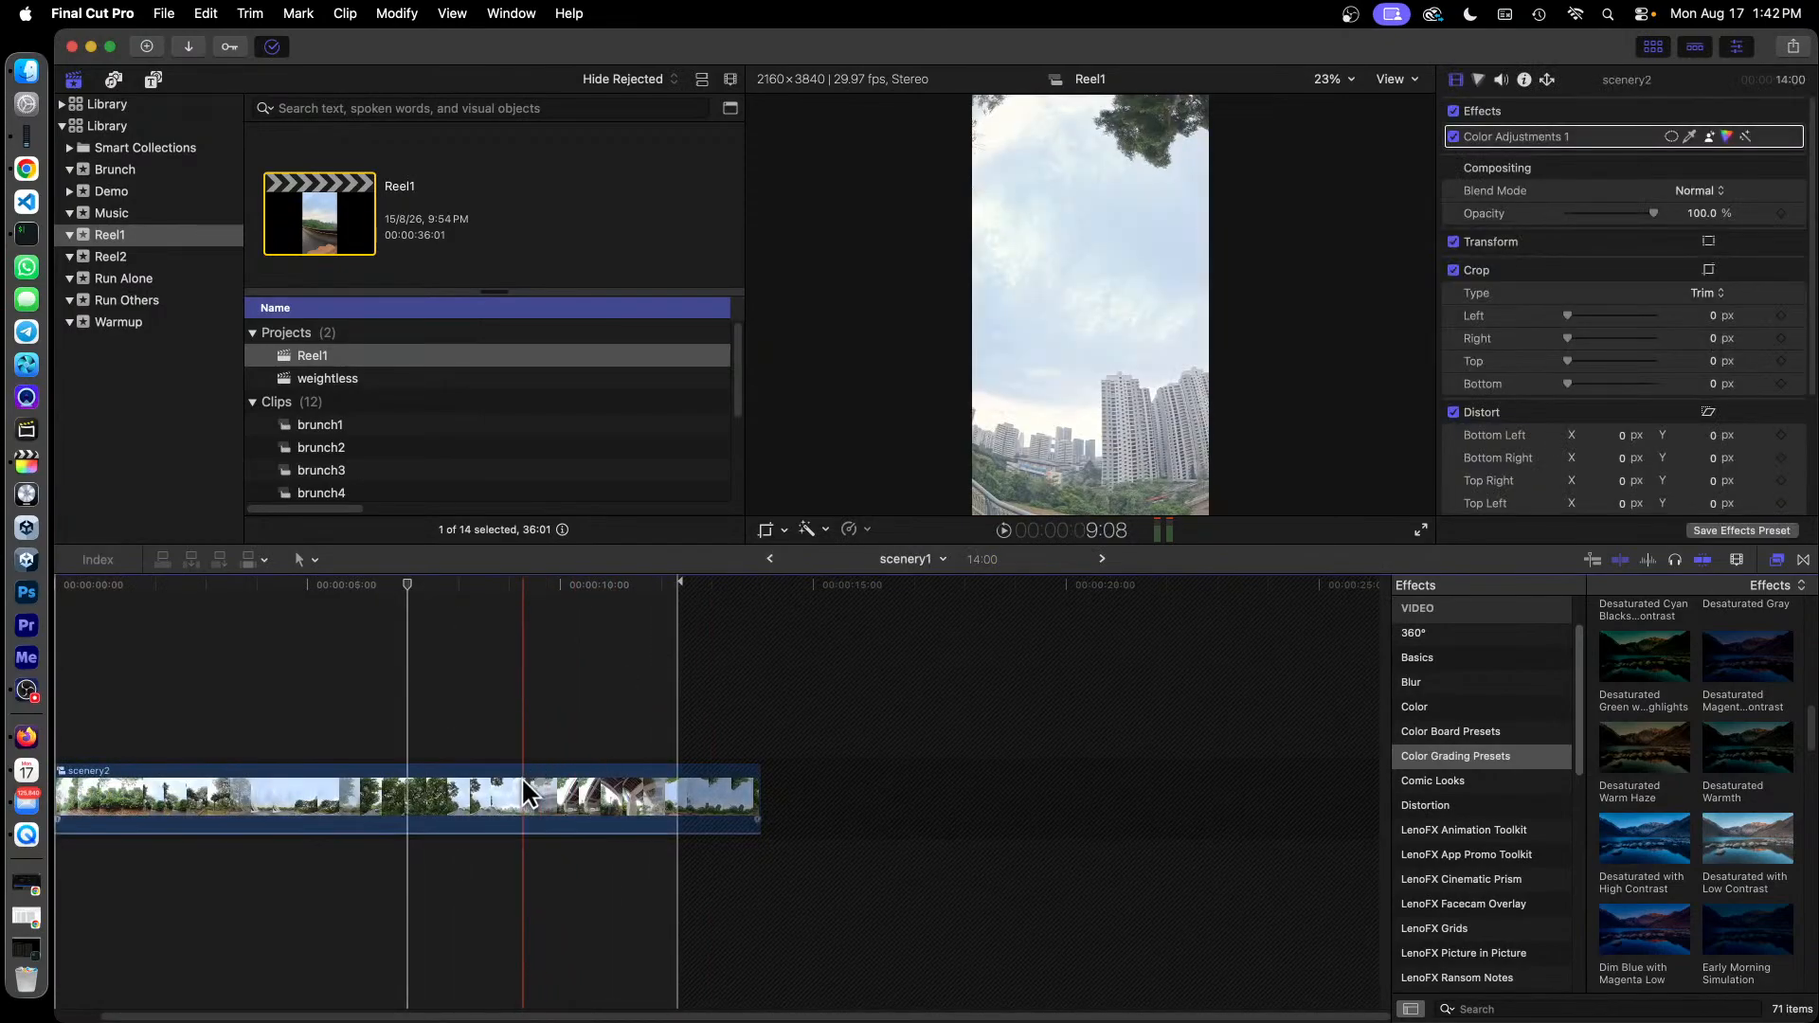
left_click(869, 532)
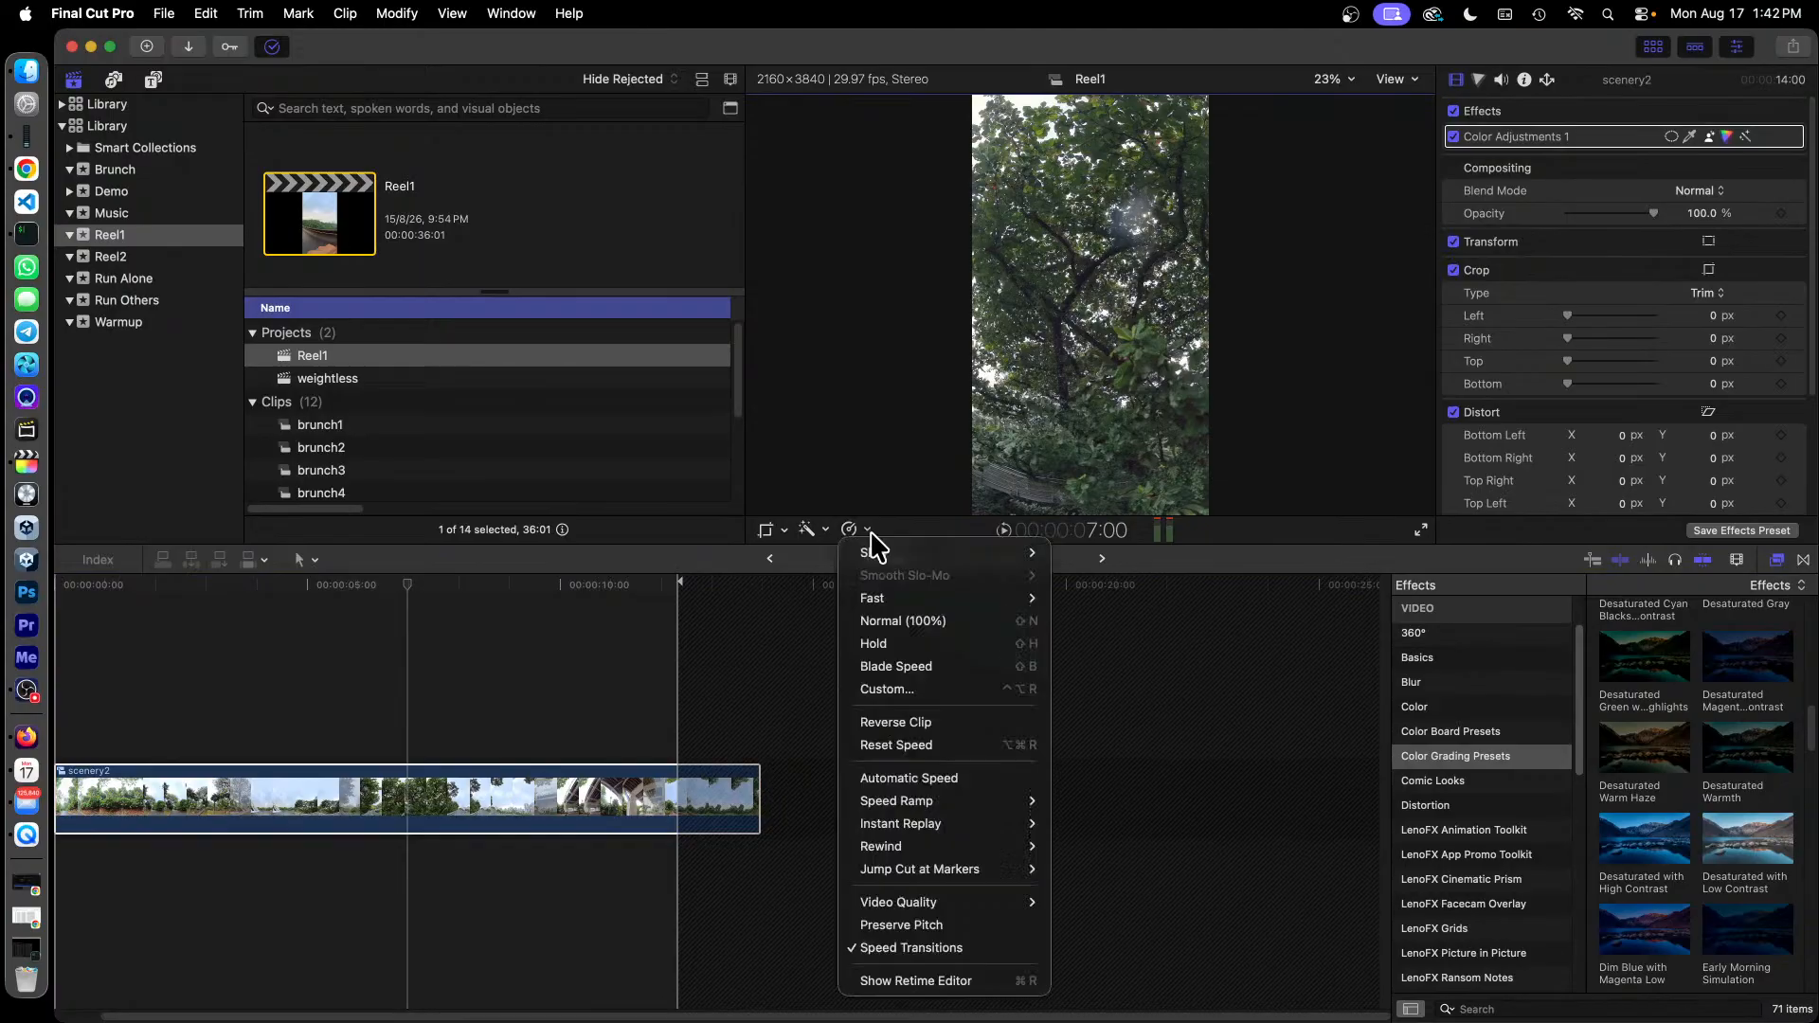
left_click(946, 979)
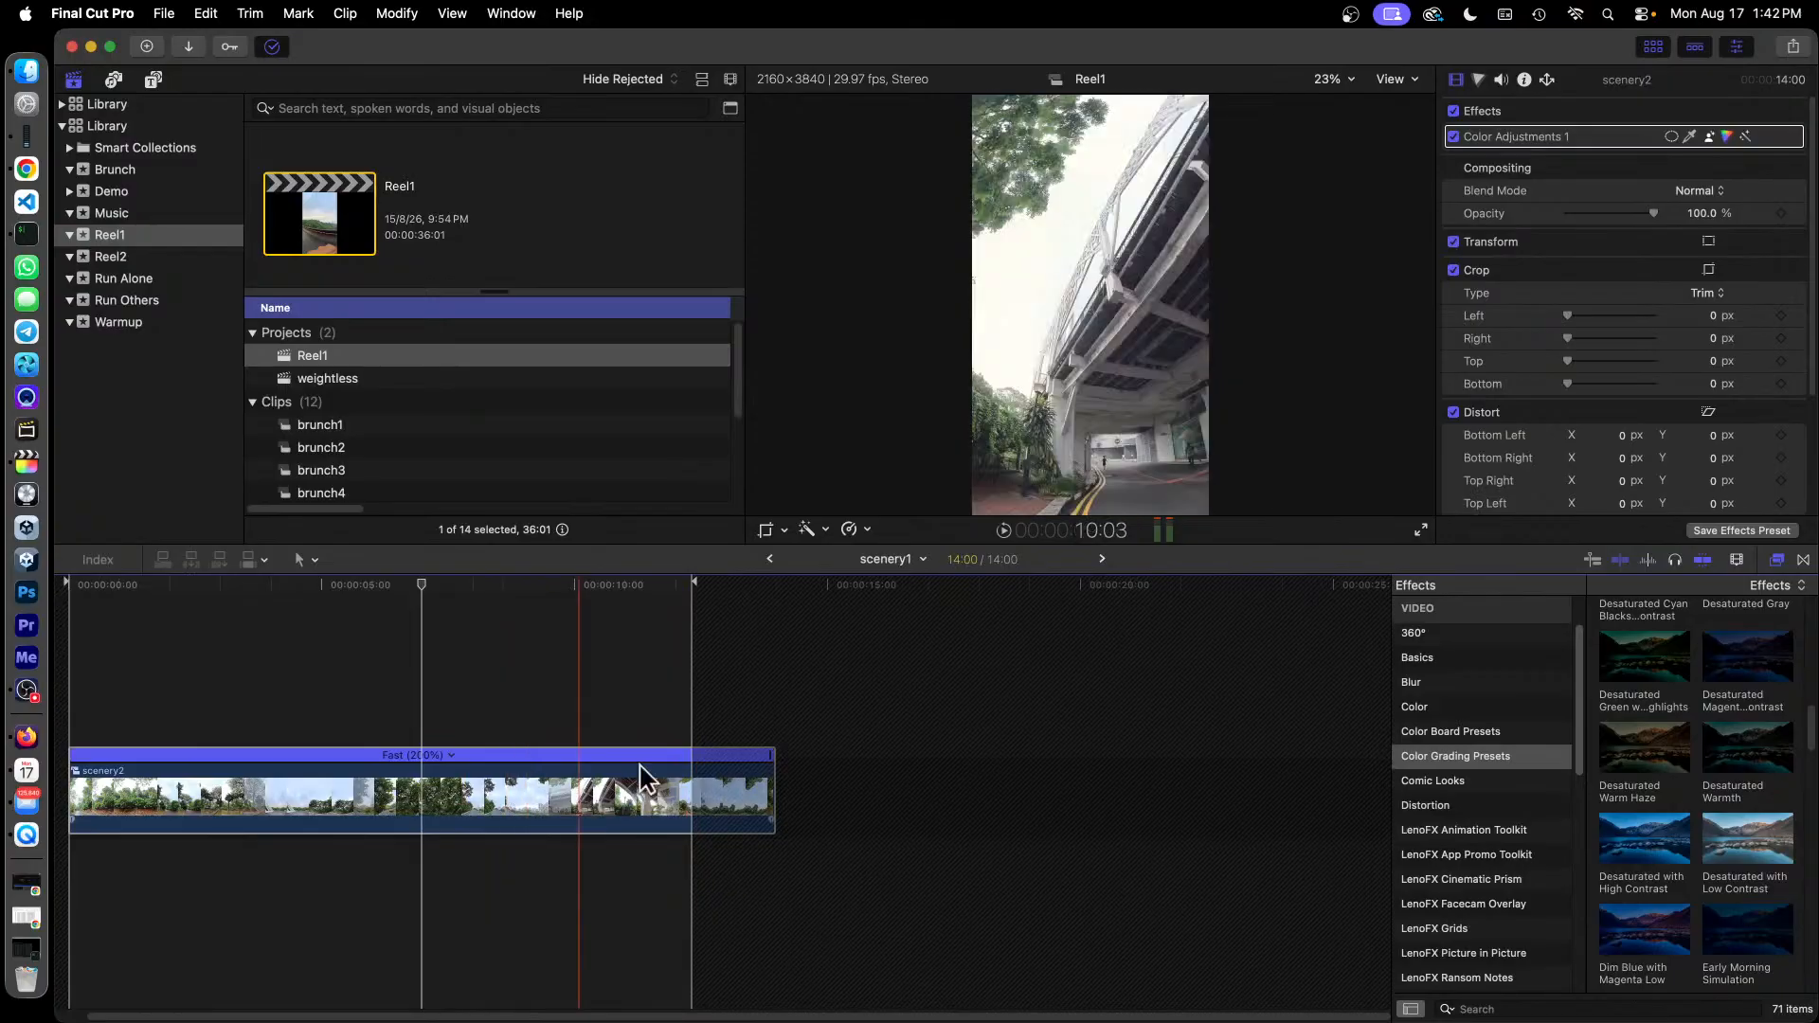
Return to the Reel1a timeline and inspect the run1 and scenery1 compound clips beneath the first Split Screen 2.2 title.
left_click(769, 560)
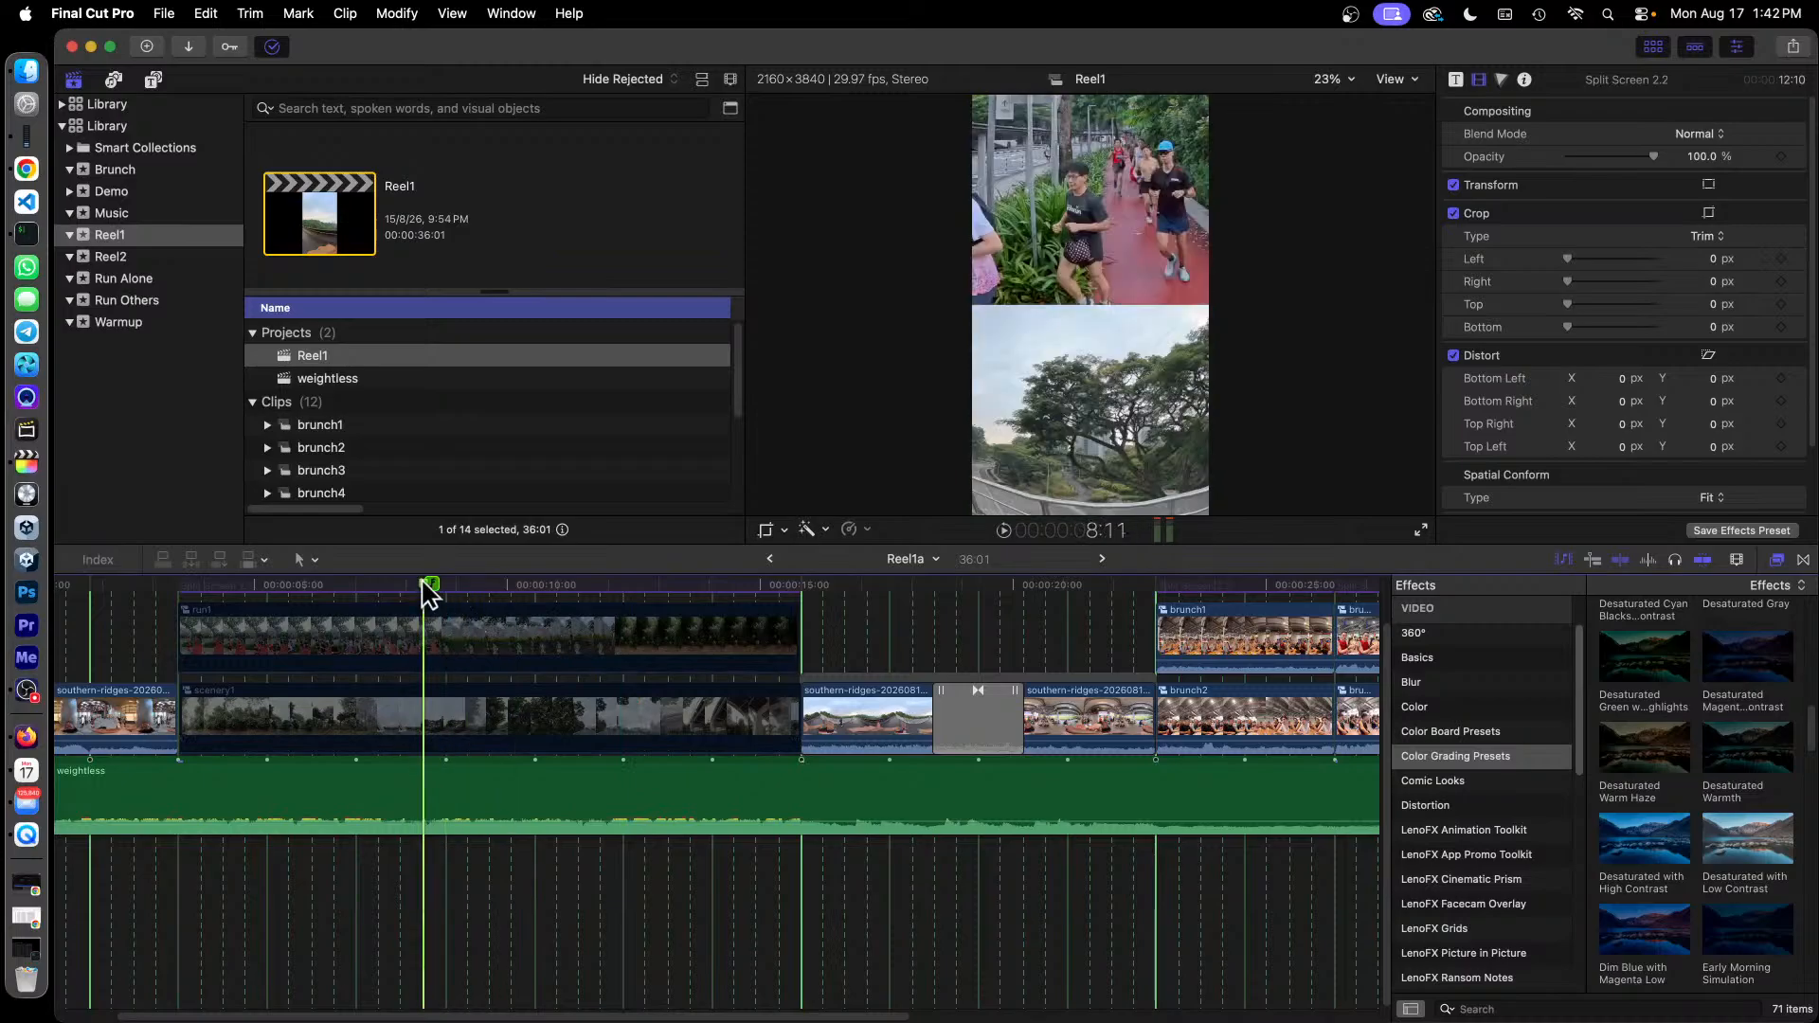
left_click(388, 633)
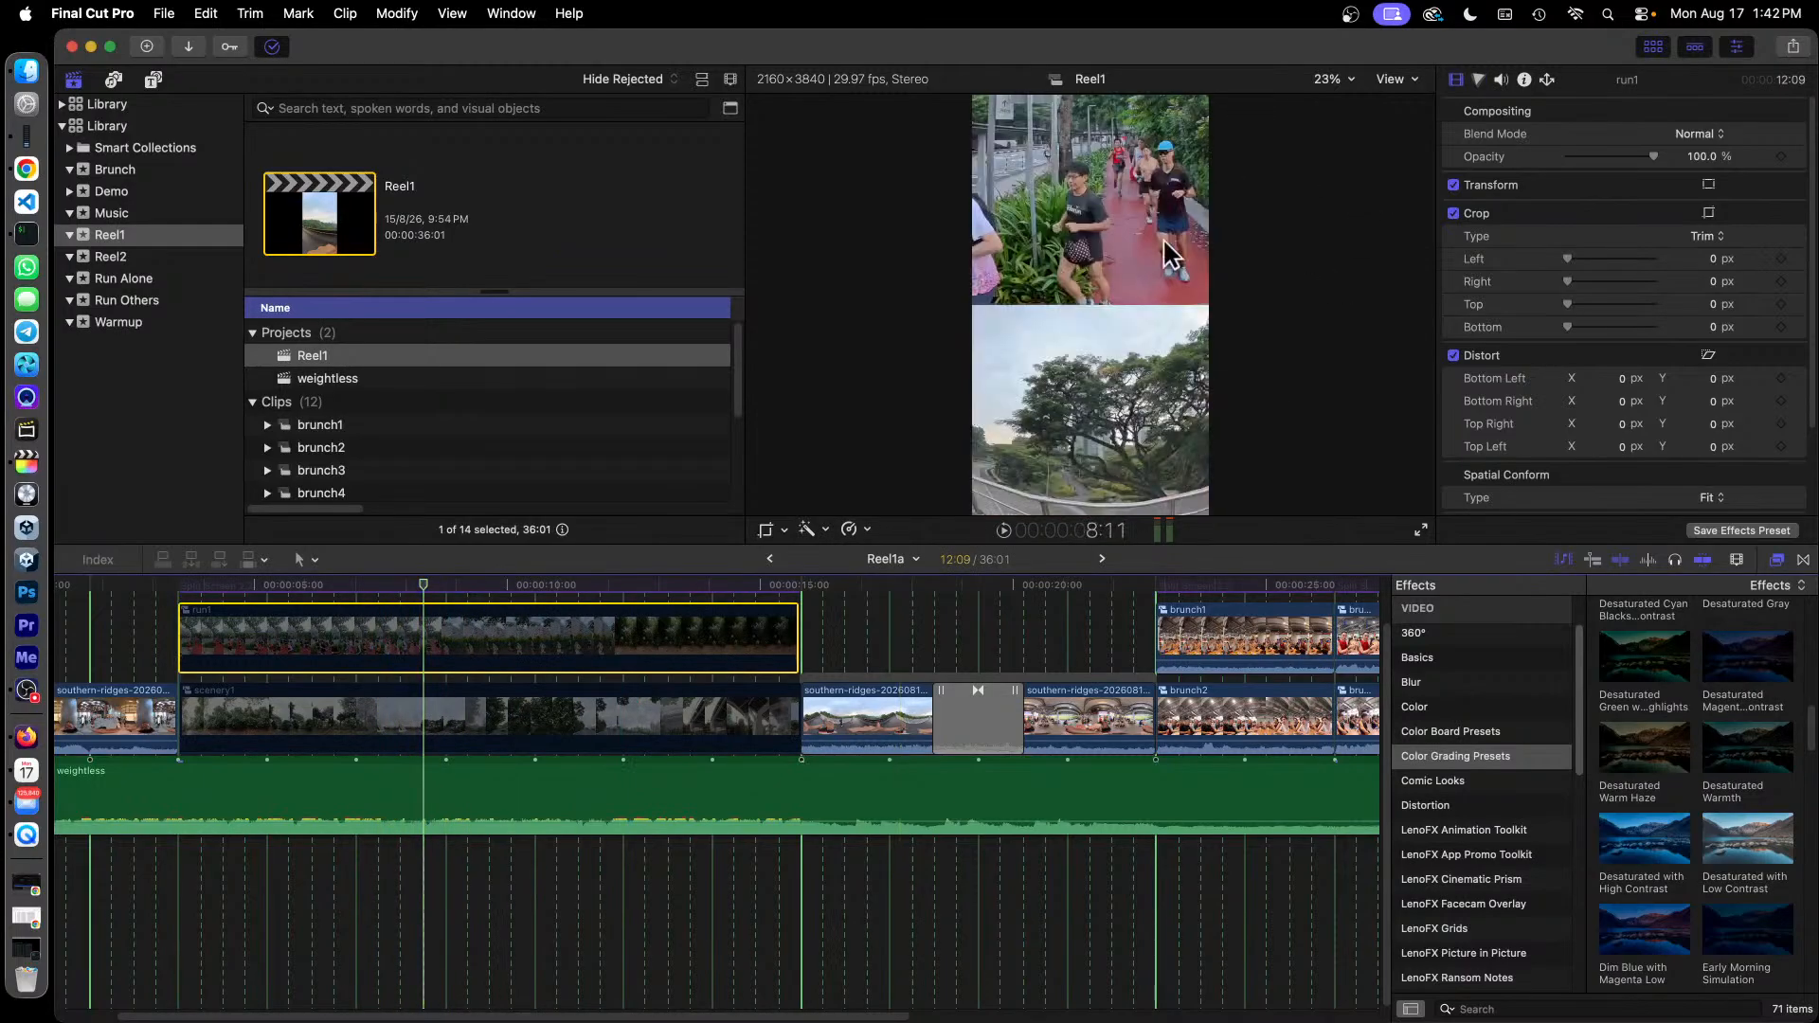
left_click(531, 725)
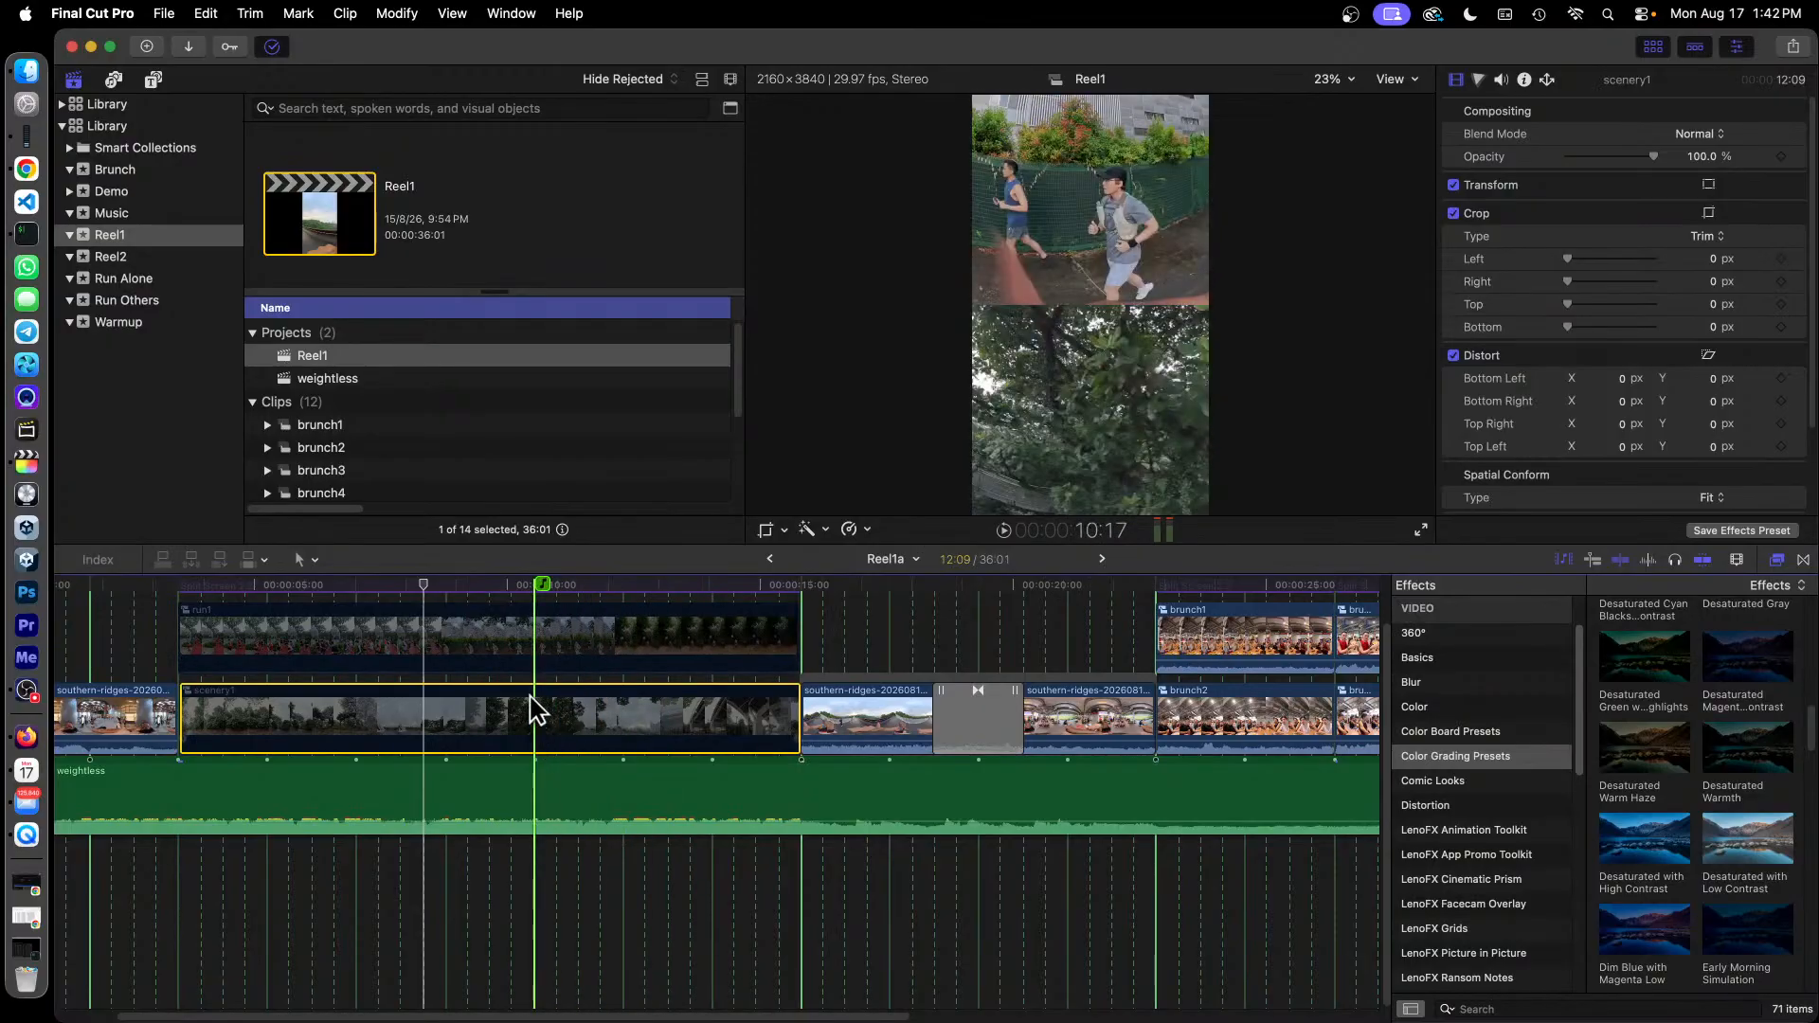
scroll(532, 706, "up", 2)
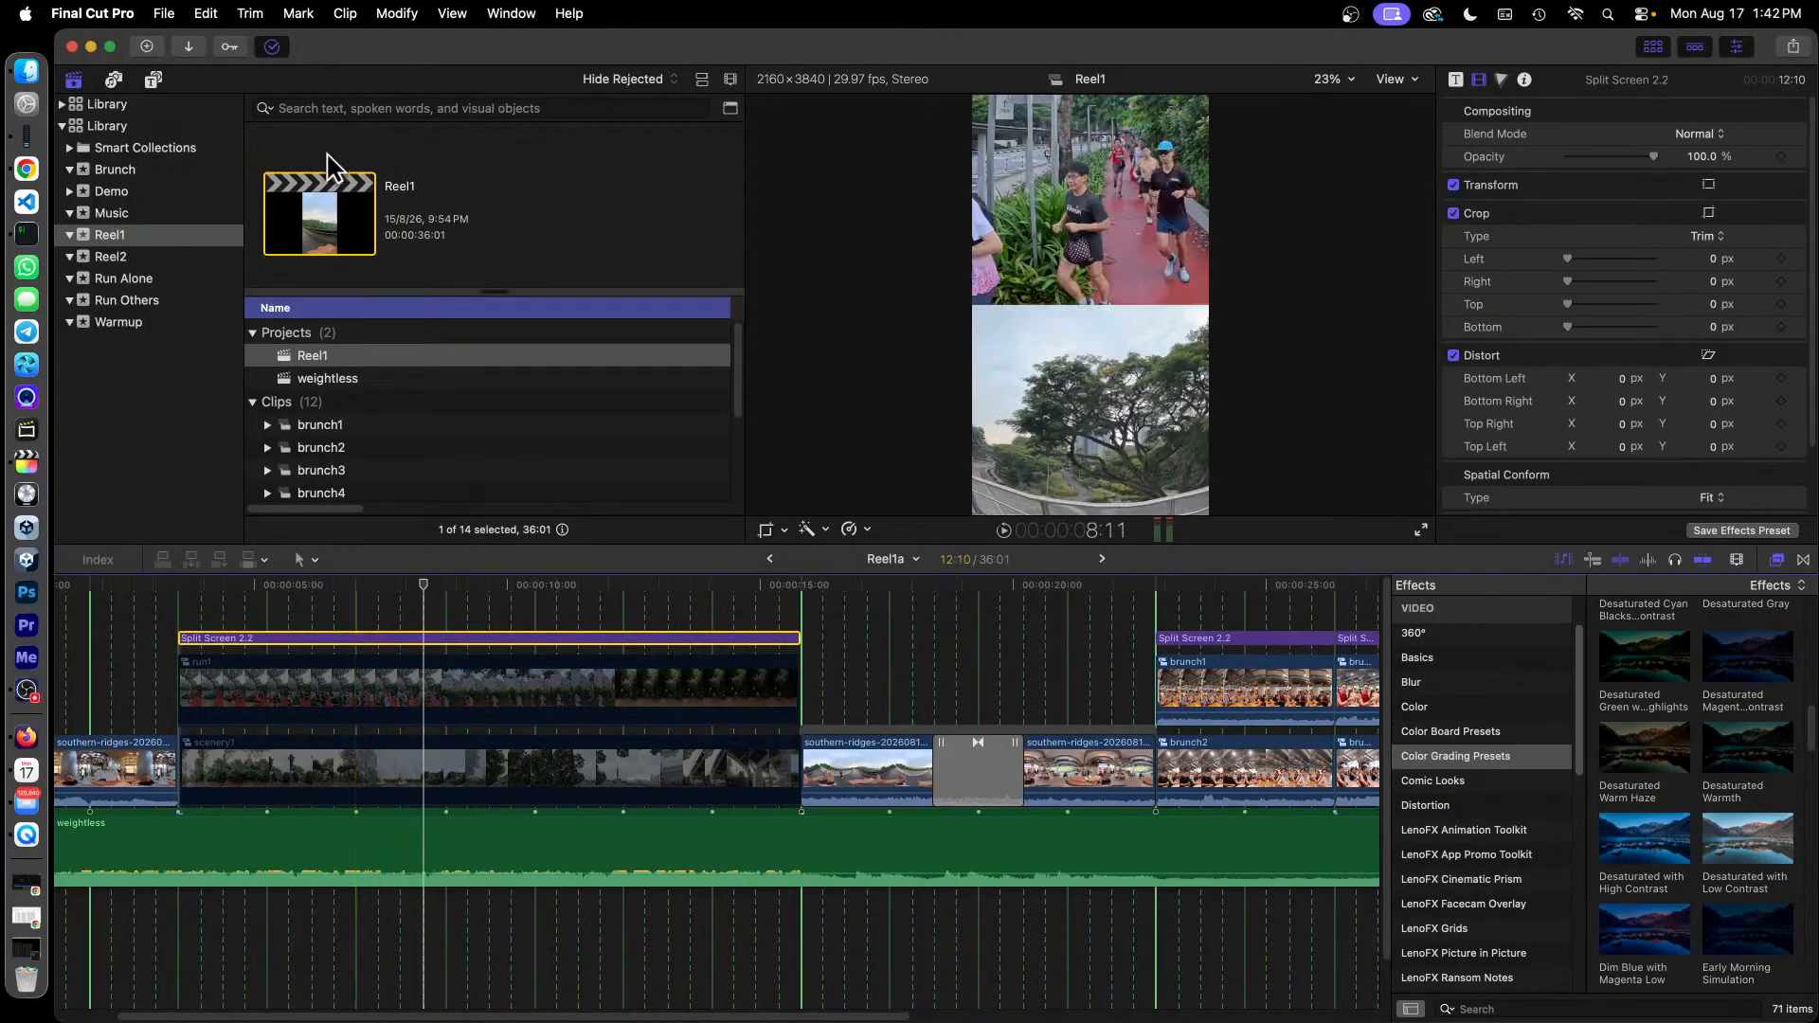
Locate the Split Screen 2.2 template in the LenoFX Reels titles category and return to the library's Reel1 event.
left_click(154, 80)
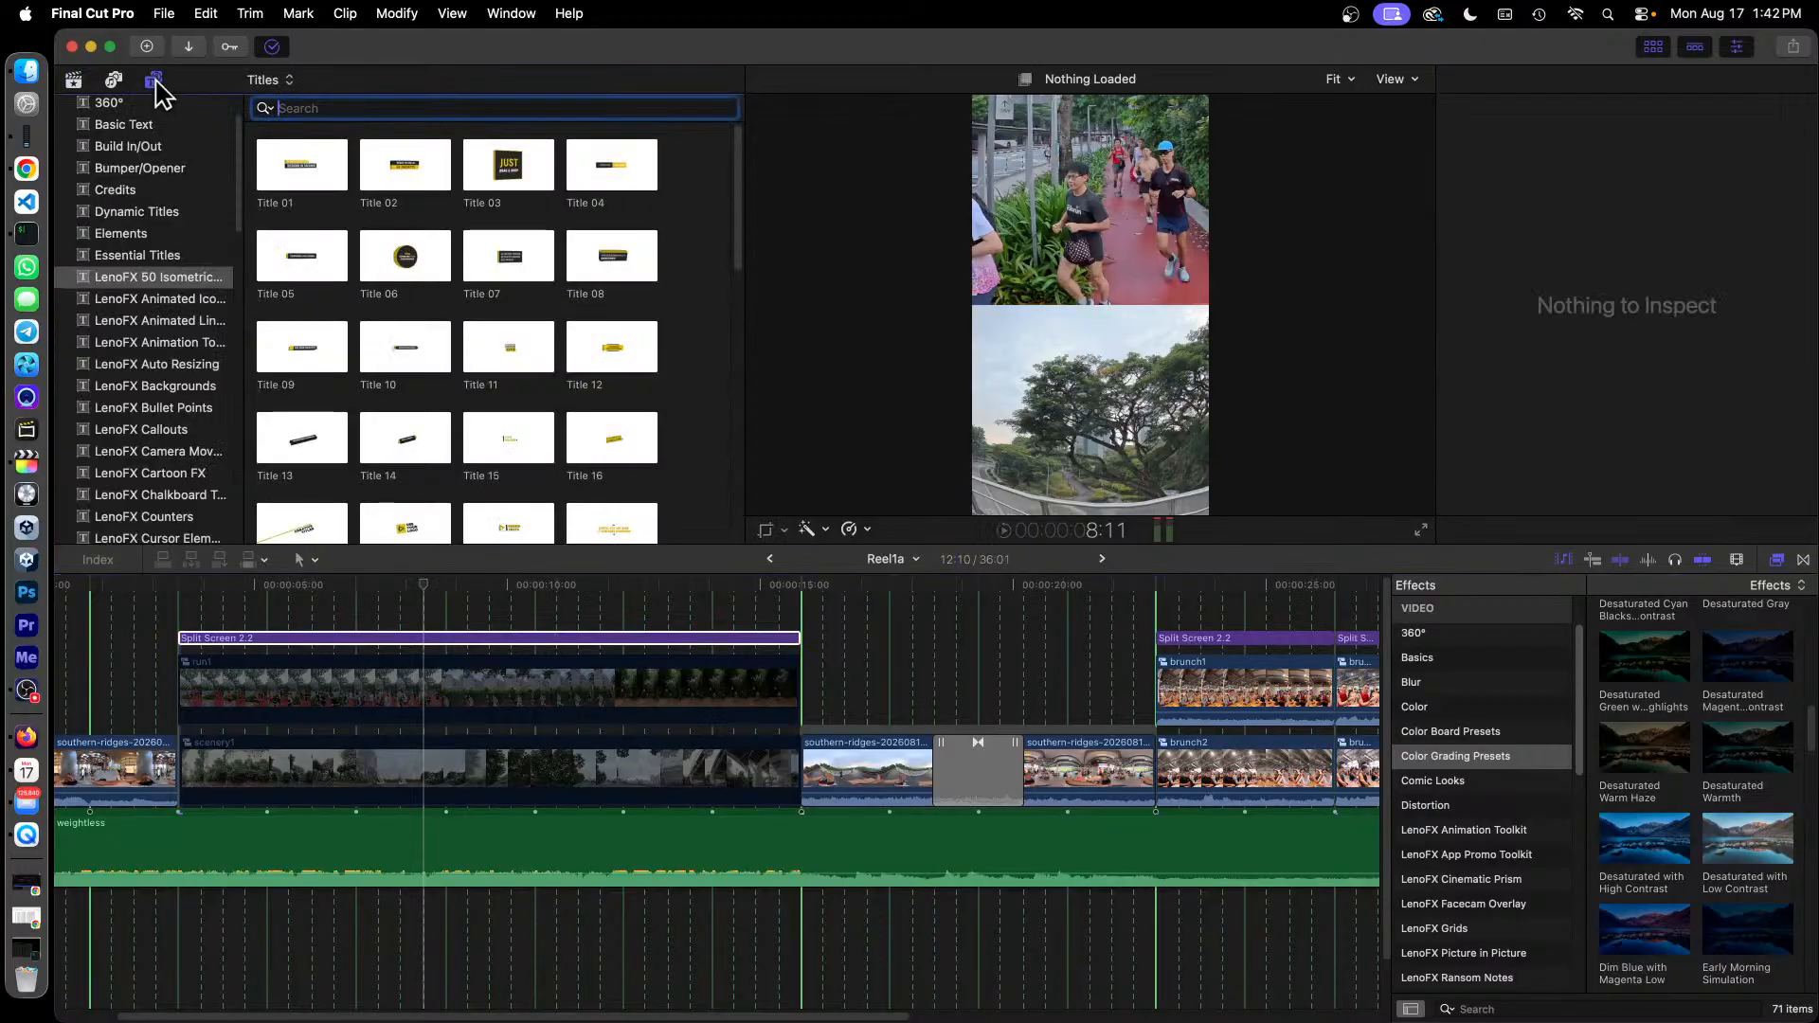
scroll(206, 334, "down", 5)
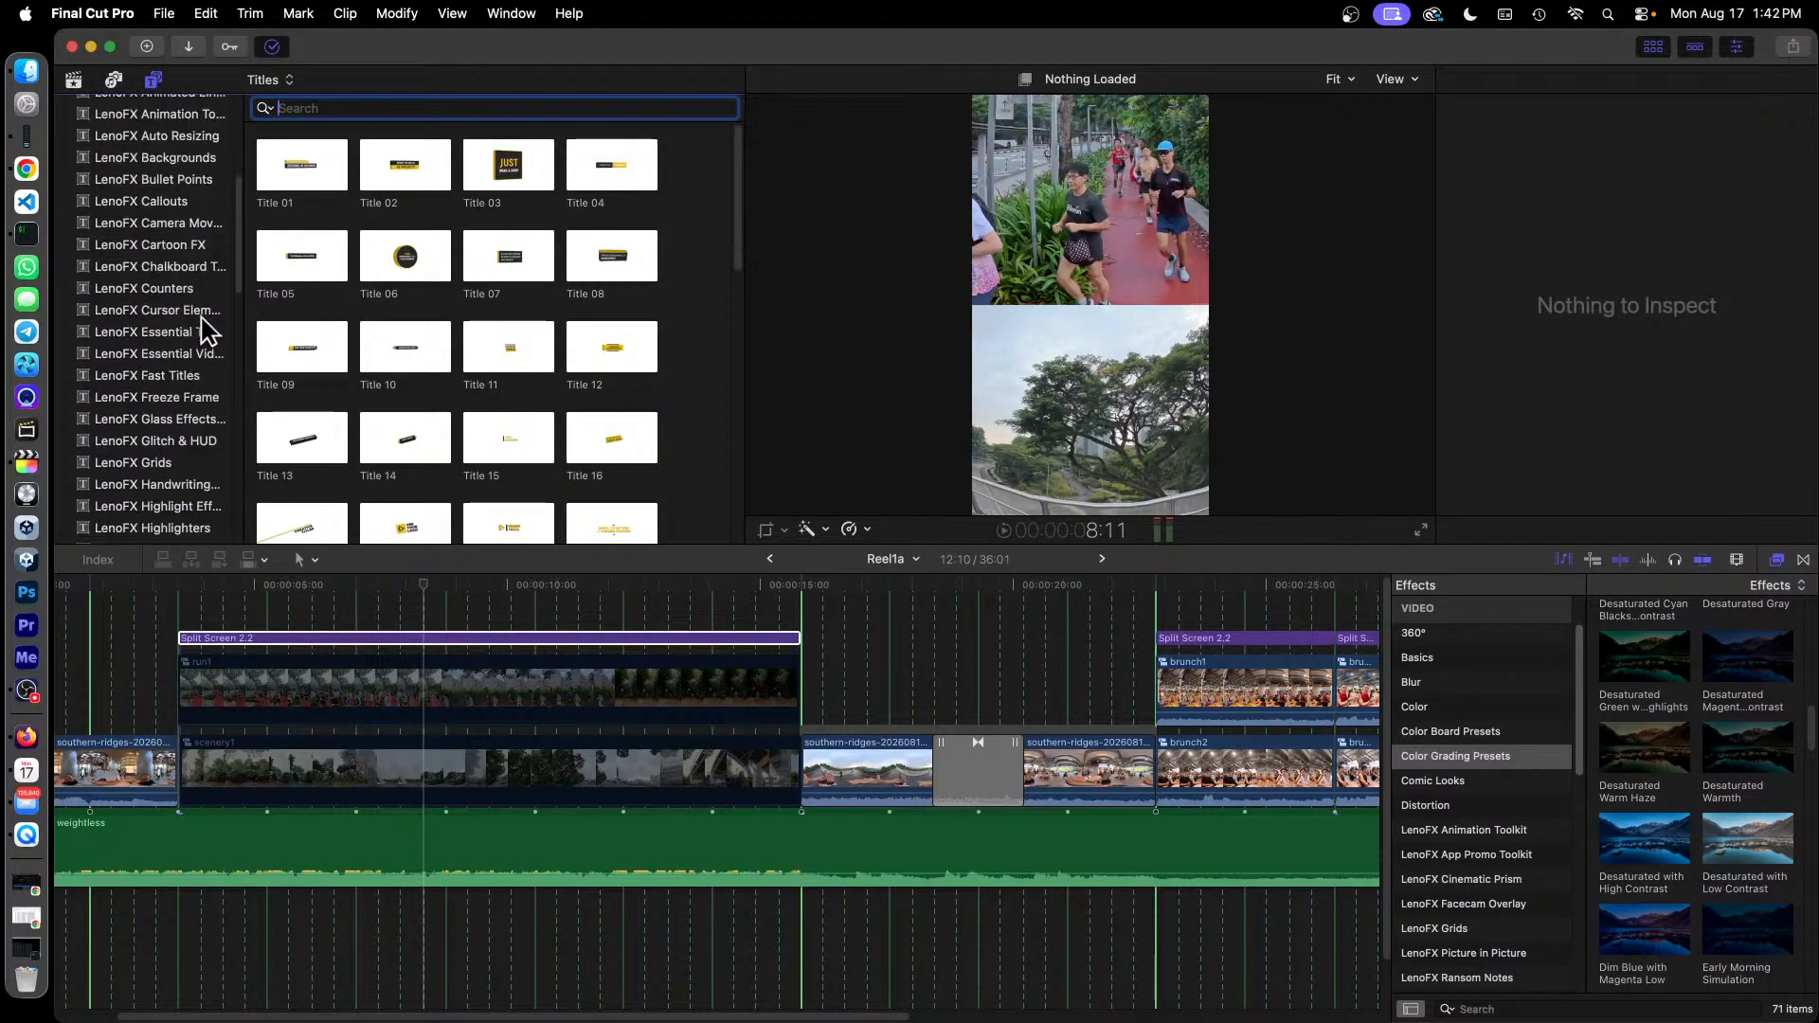
scroll(206, 334, "down", 7)
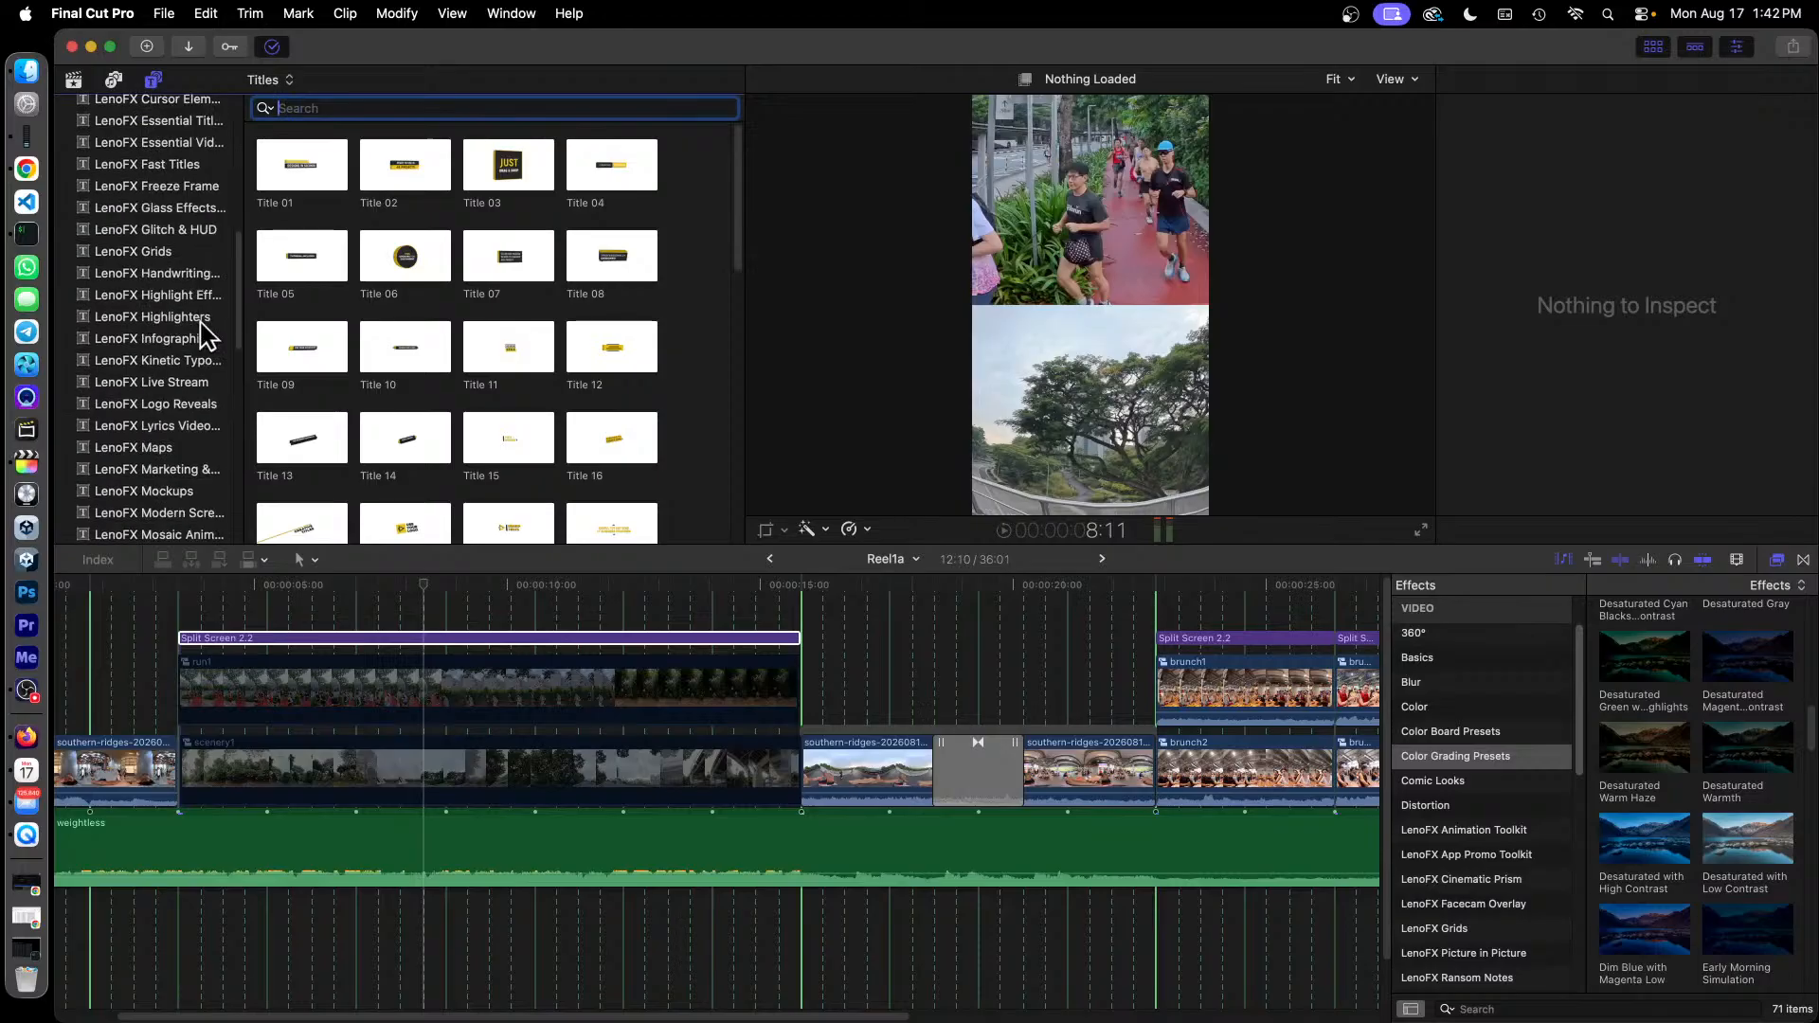
left_click(171, 428)
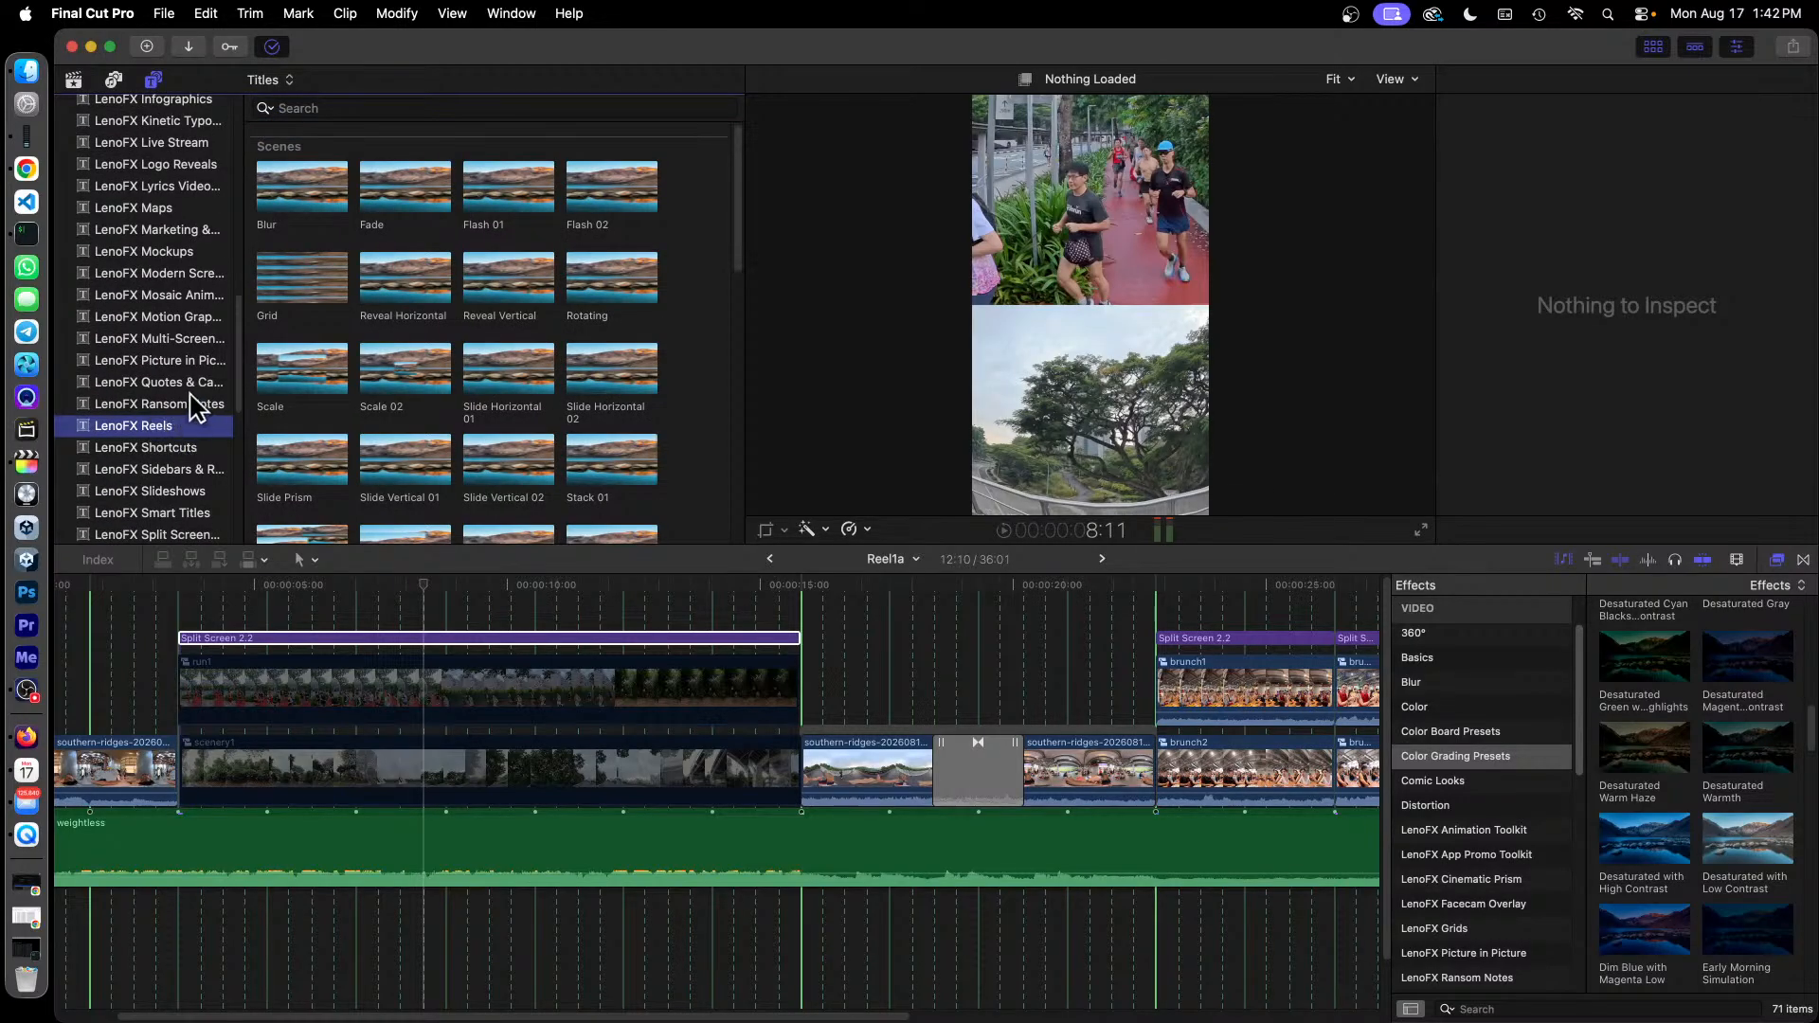
scroll(424, 374, "down", 5)
scroll(423, 374, "down", 5)
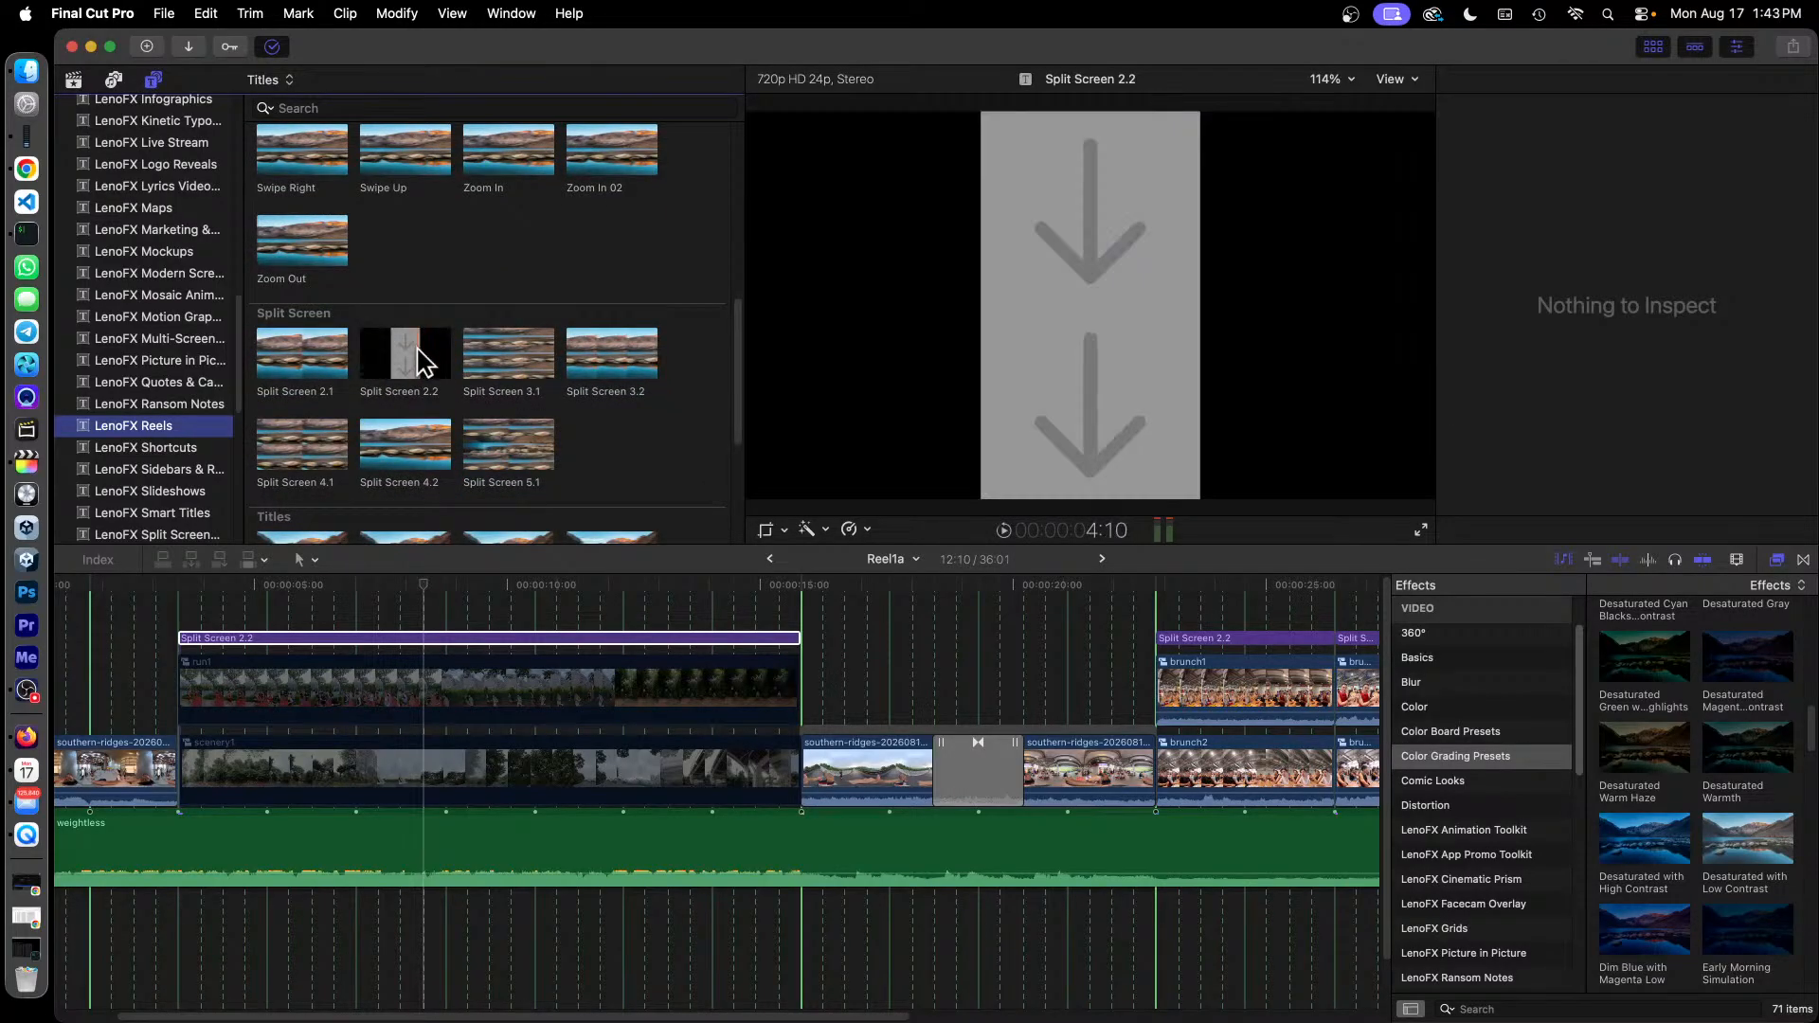
left_click(414, 689)
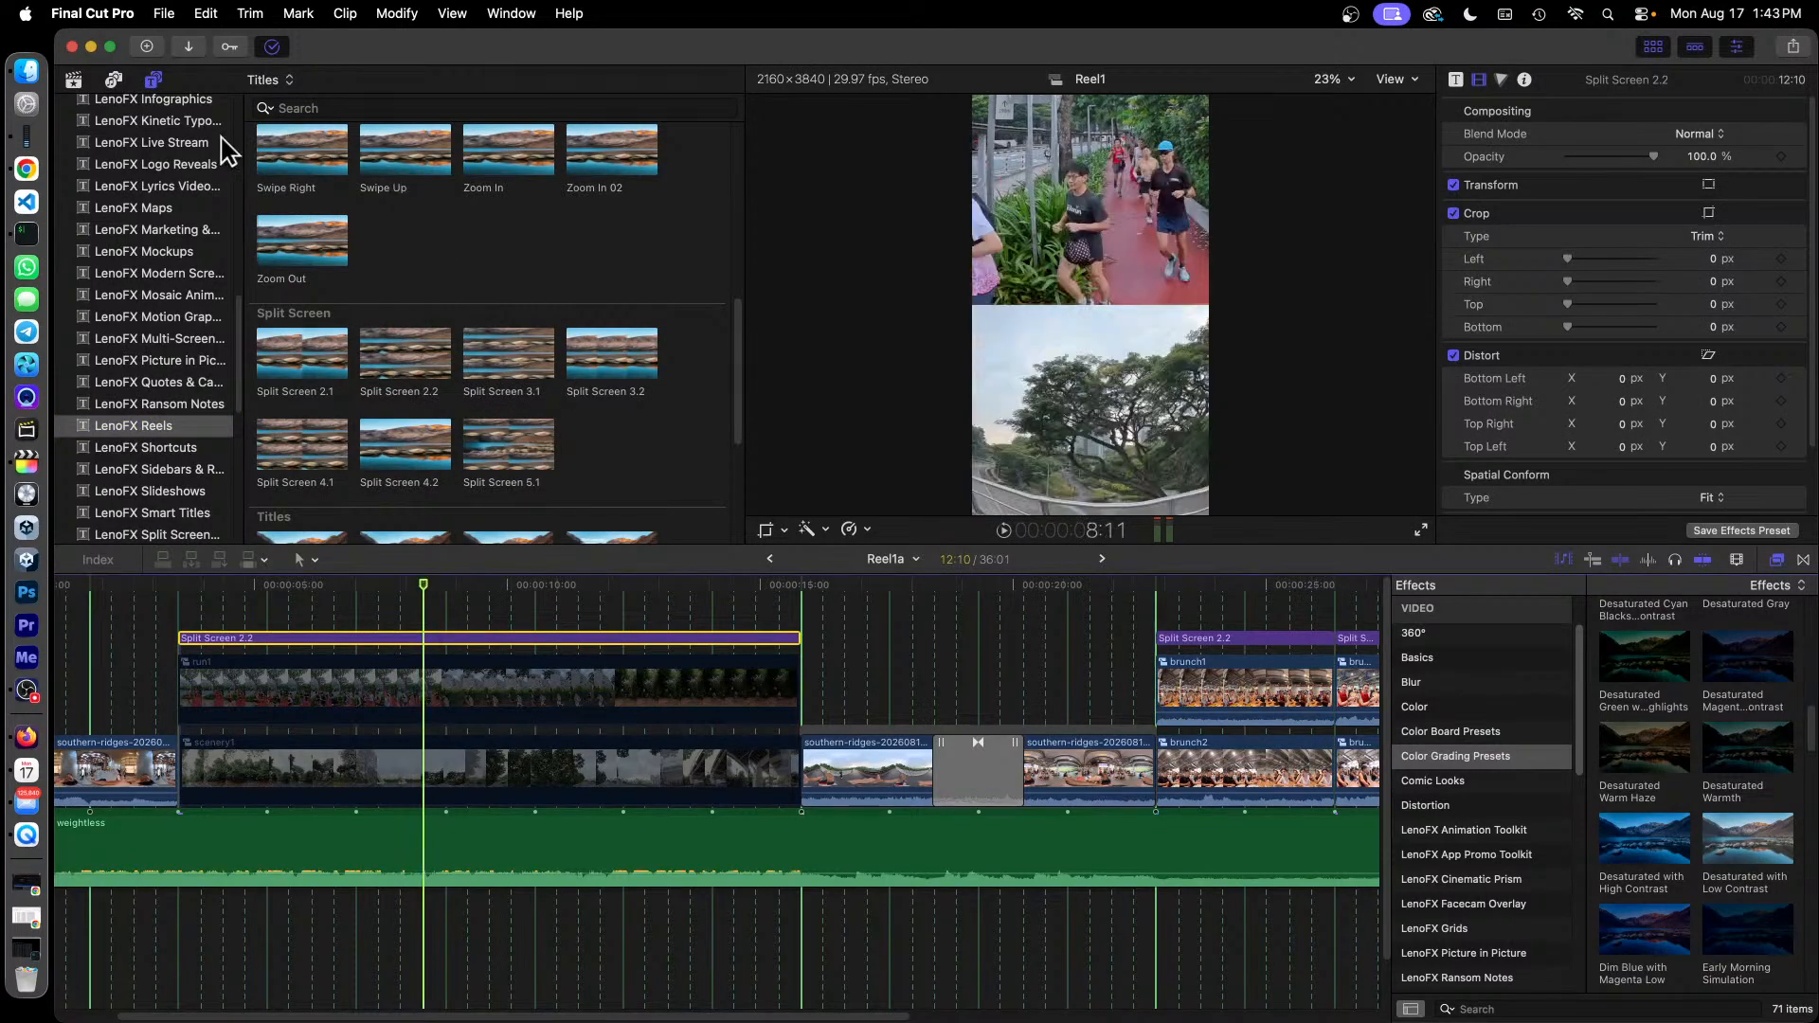
left_click(74, 80)
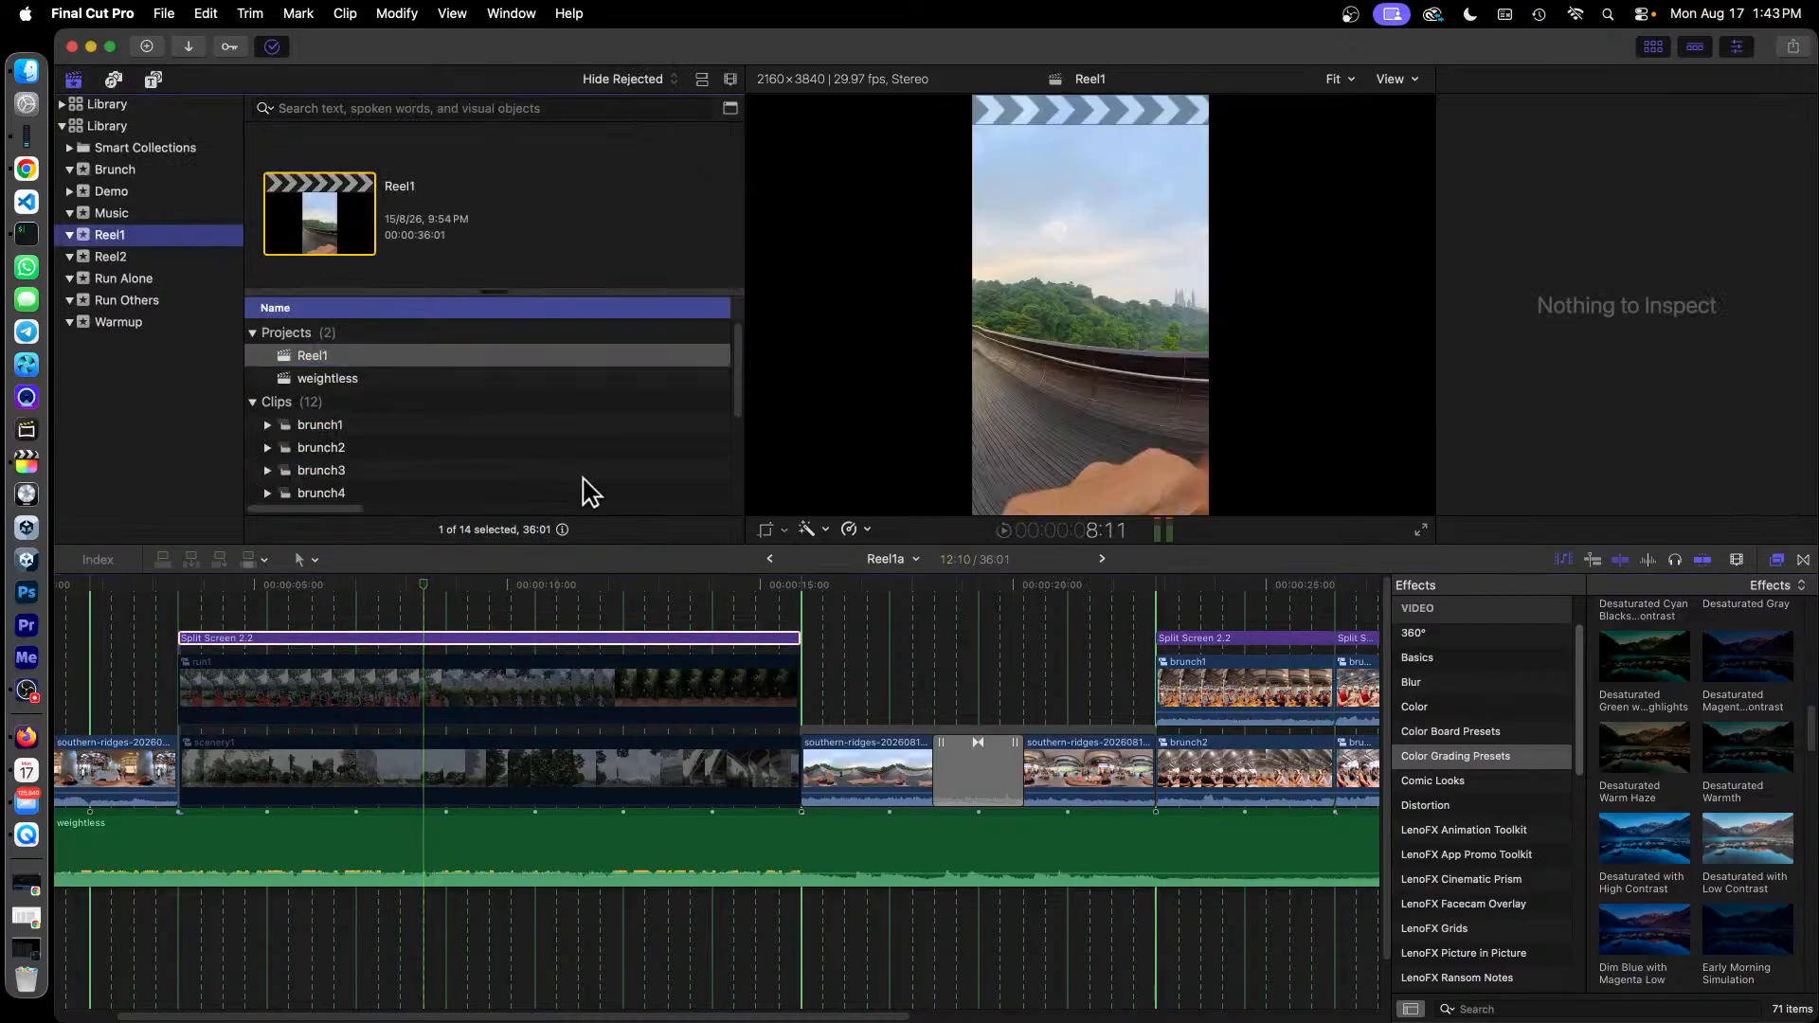
Show the first Split Screen 2.2 title's published parameters and check its two drop zones against the run1 and scenery1 compound clips.
left_click(671, 637)
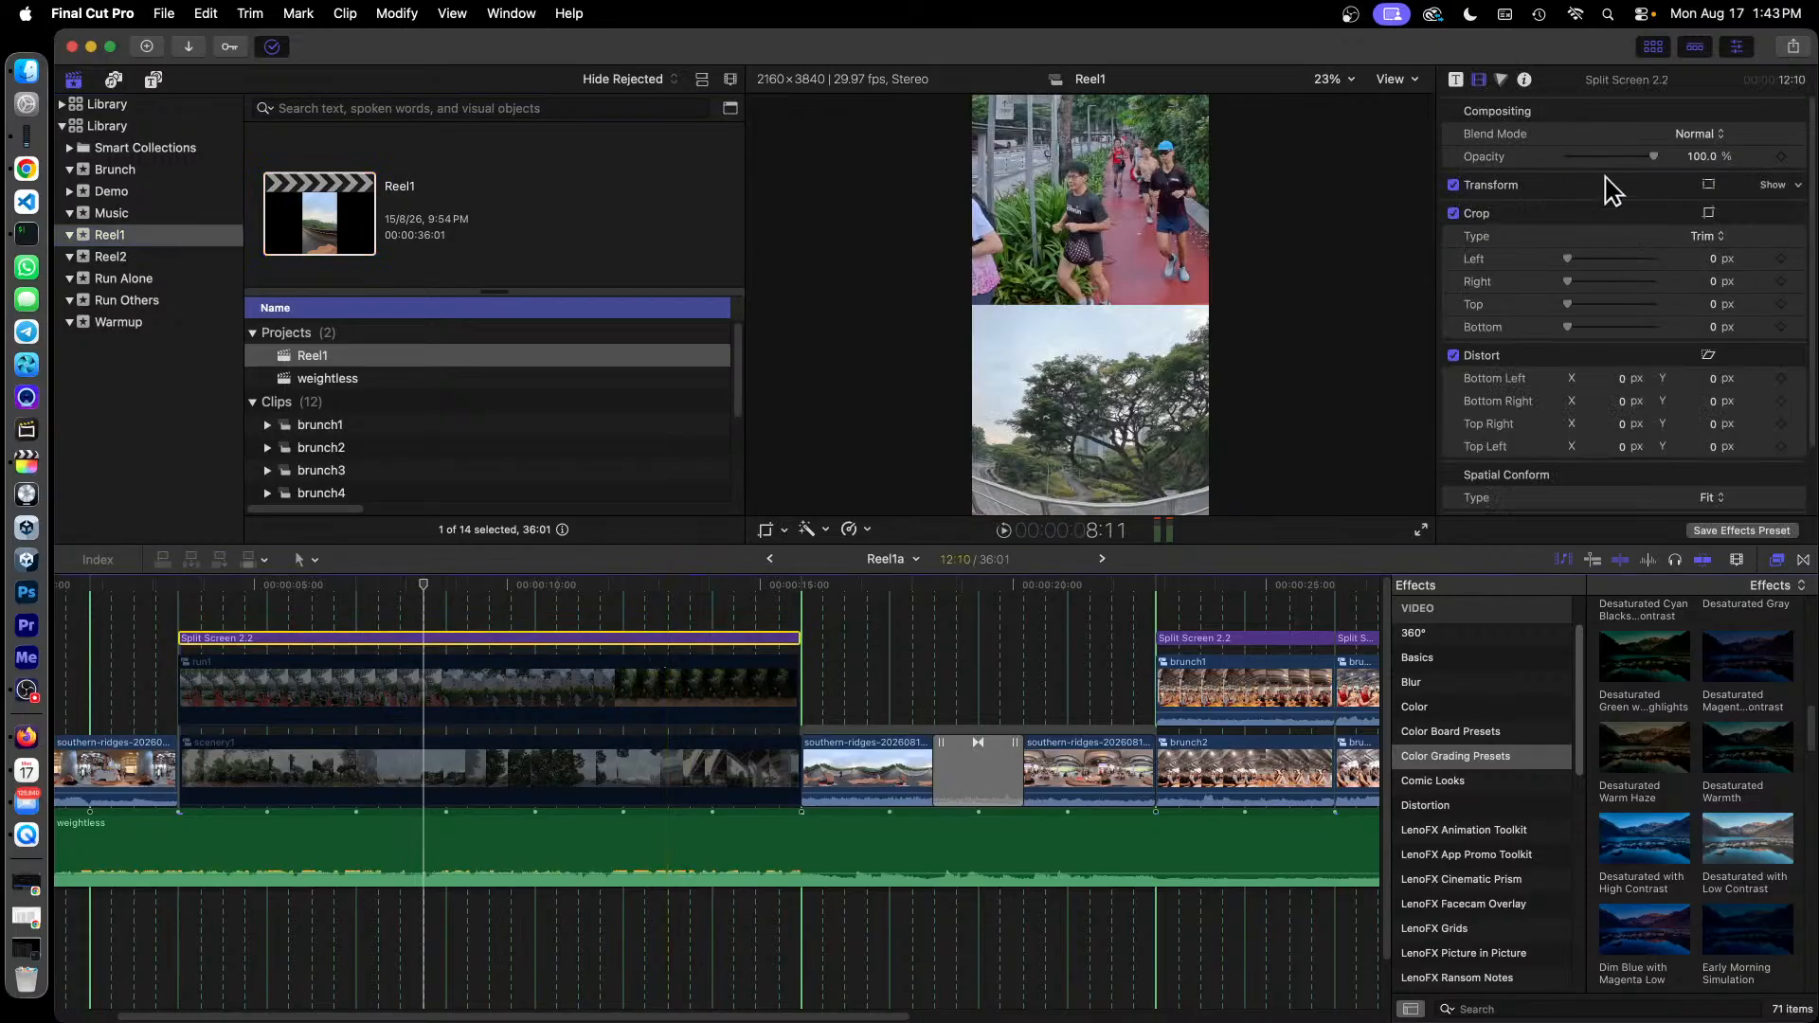
left_click(1456, 80)
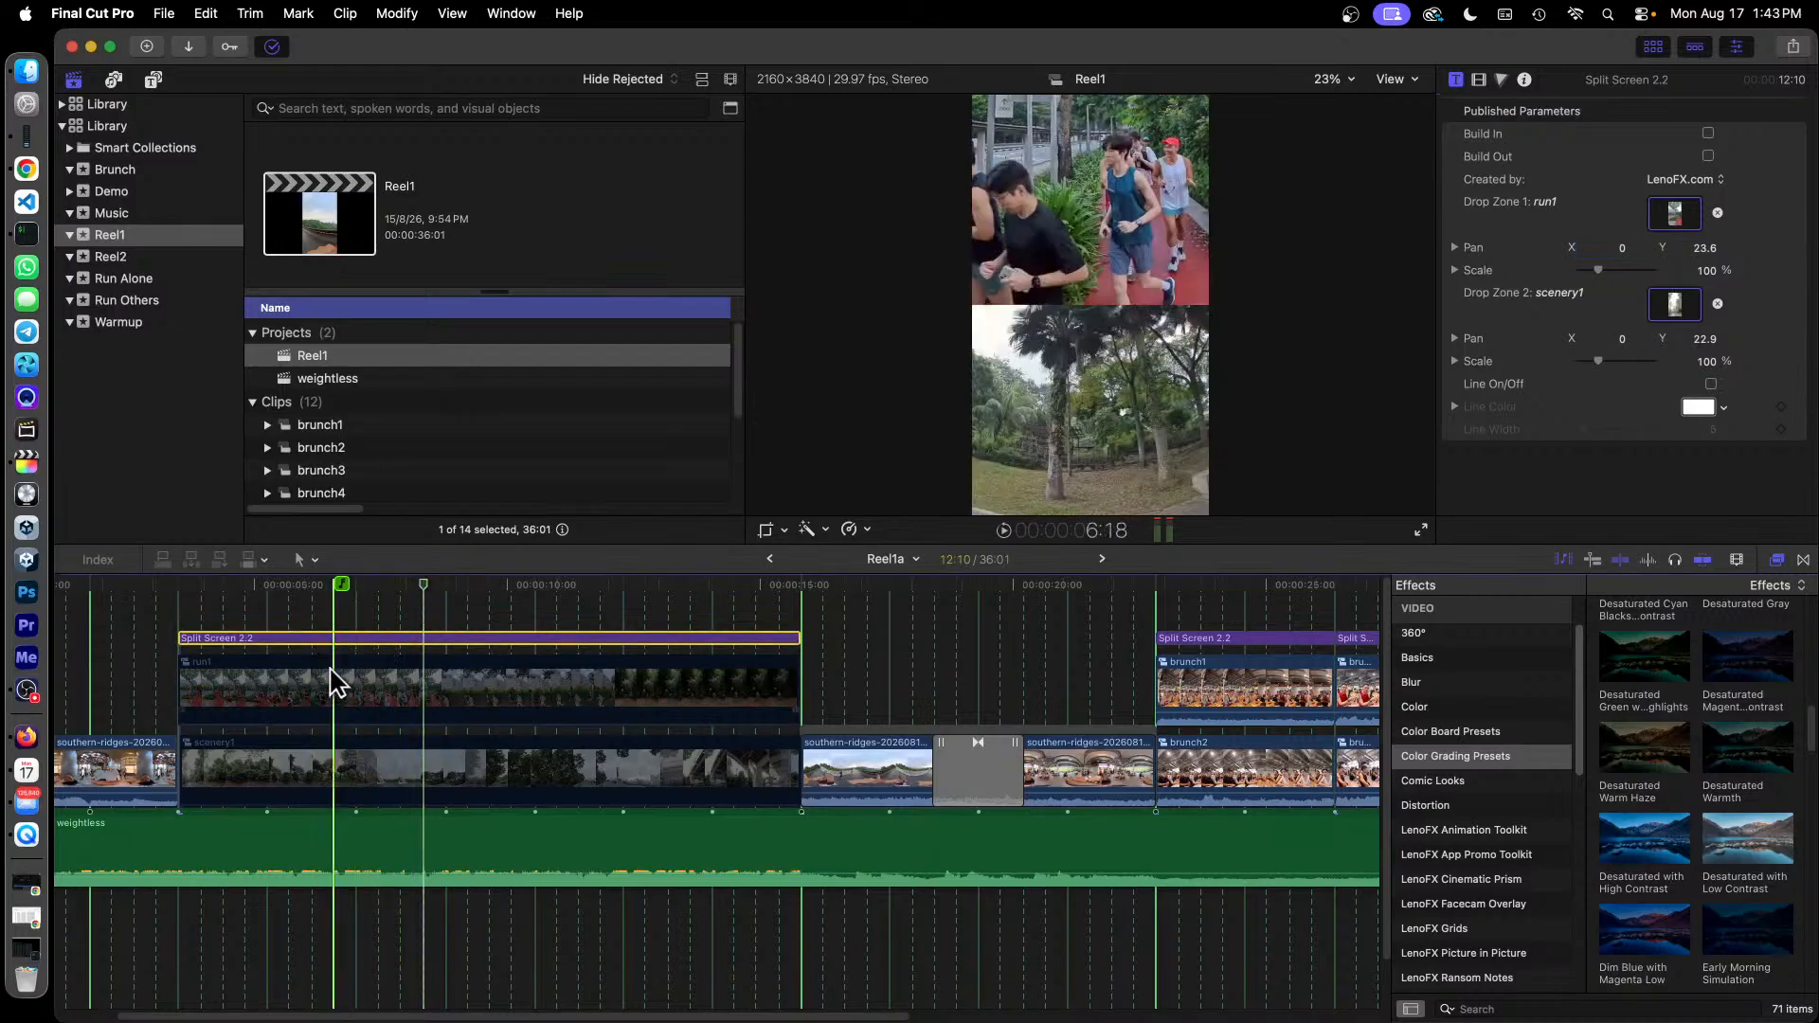
left_click(273, 701)
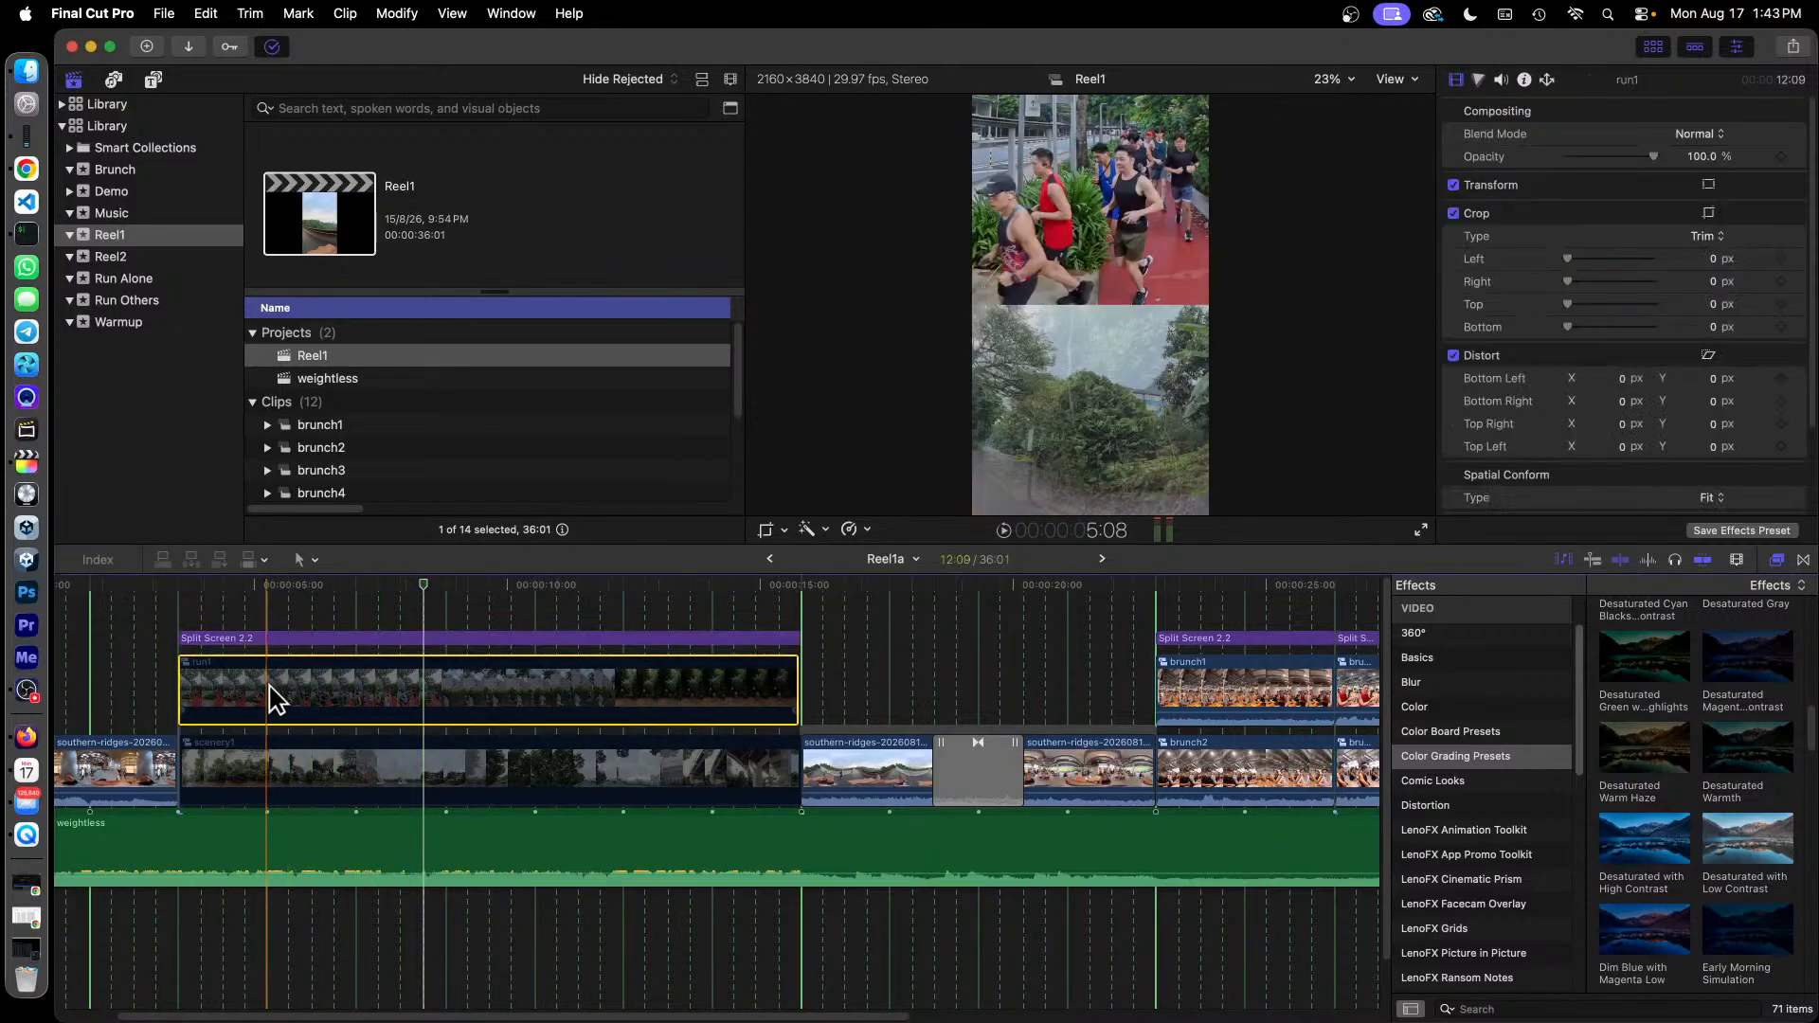
left_click(281, 771)
left_click(380, 639)
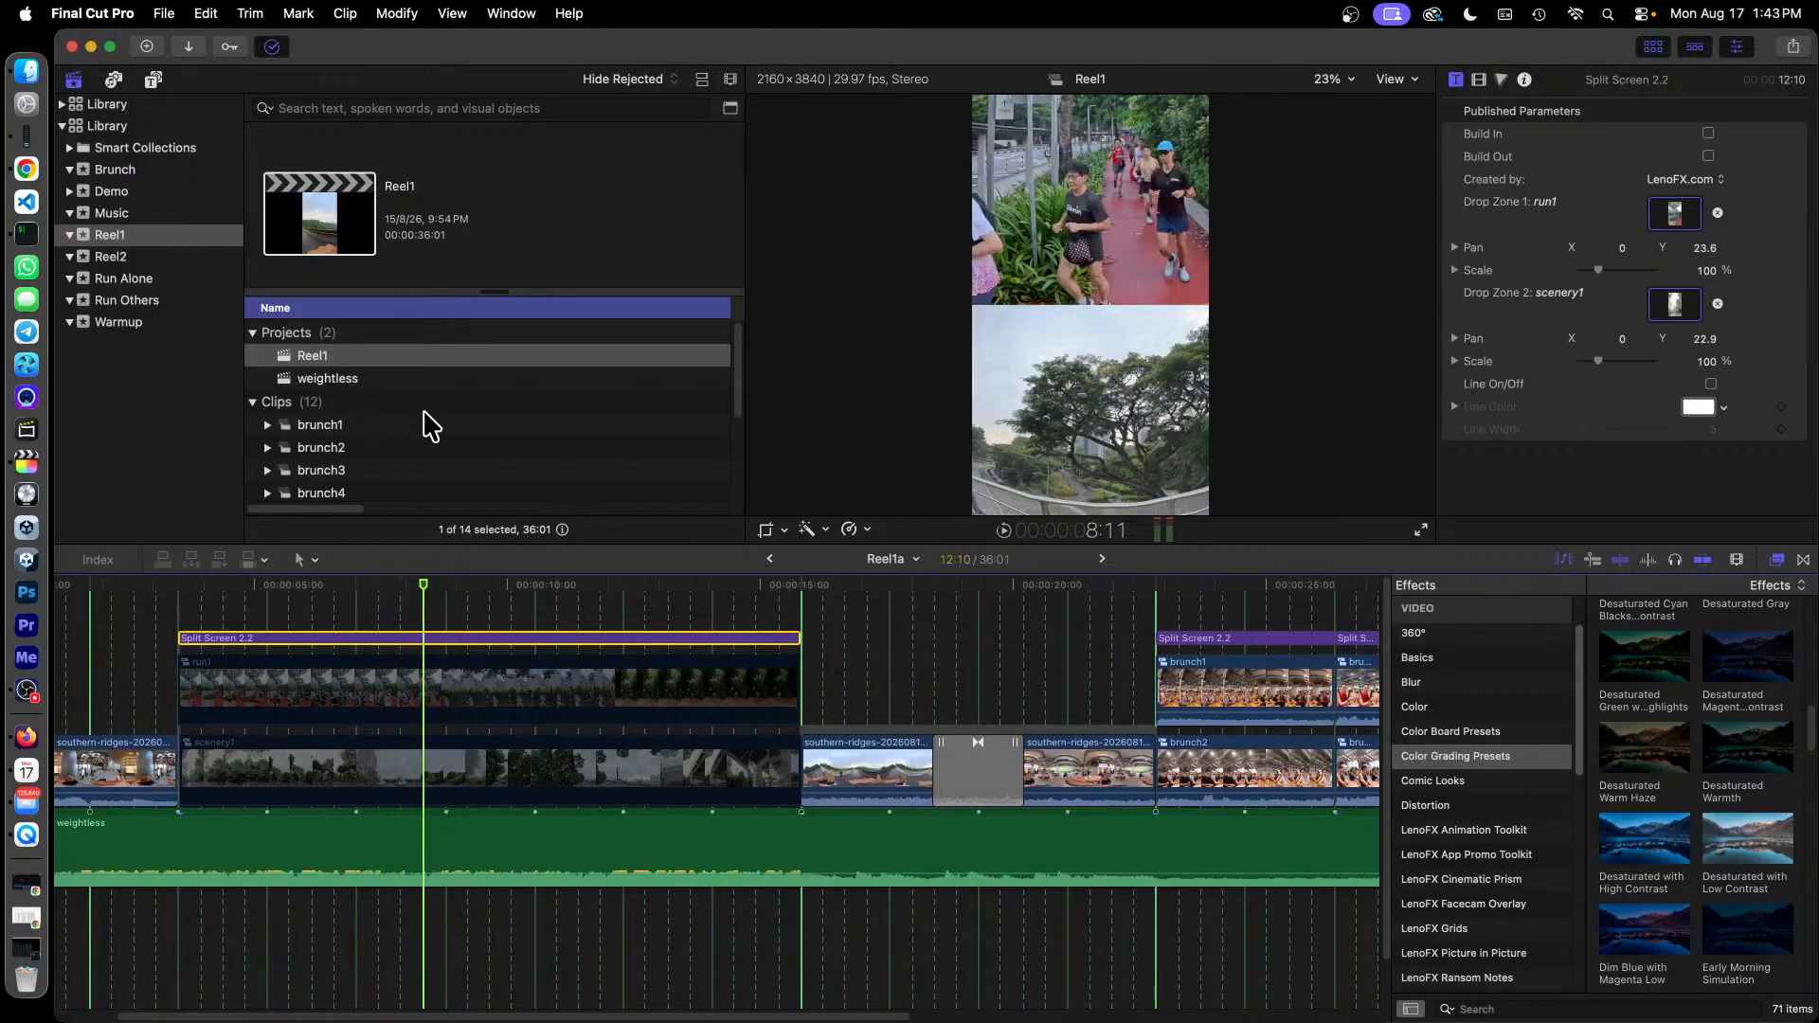
scroll(461, 463, "down", 5)
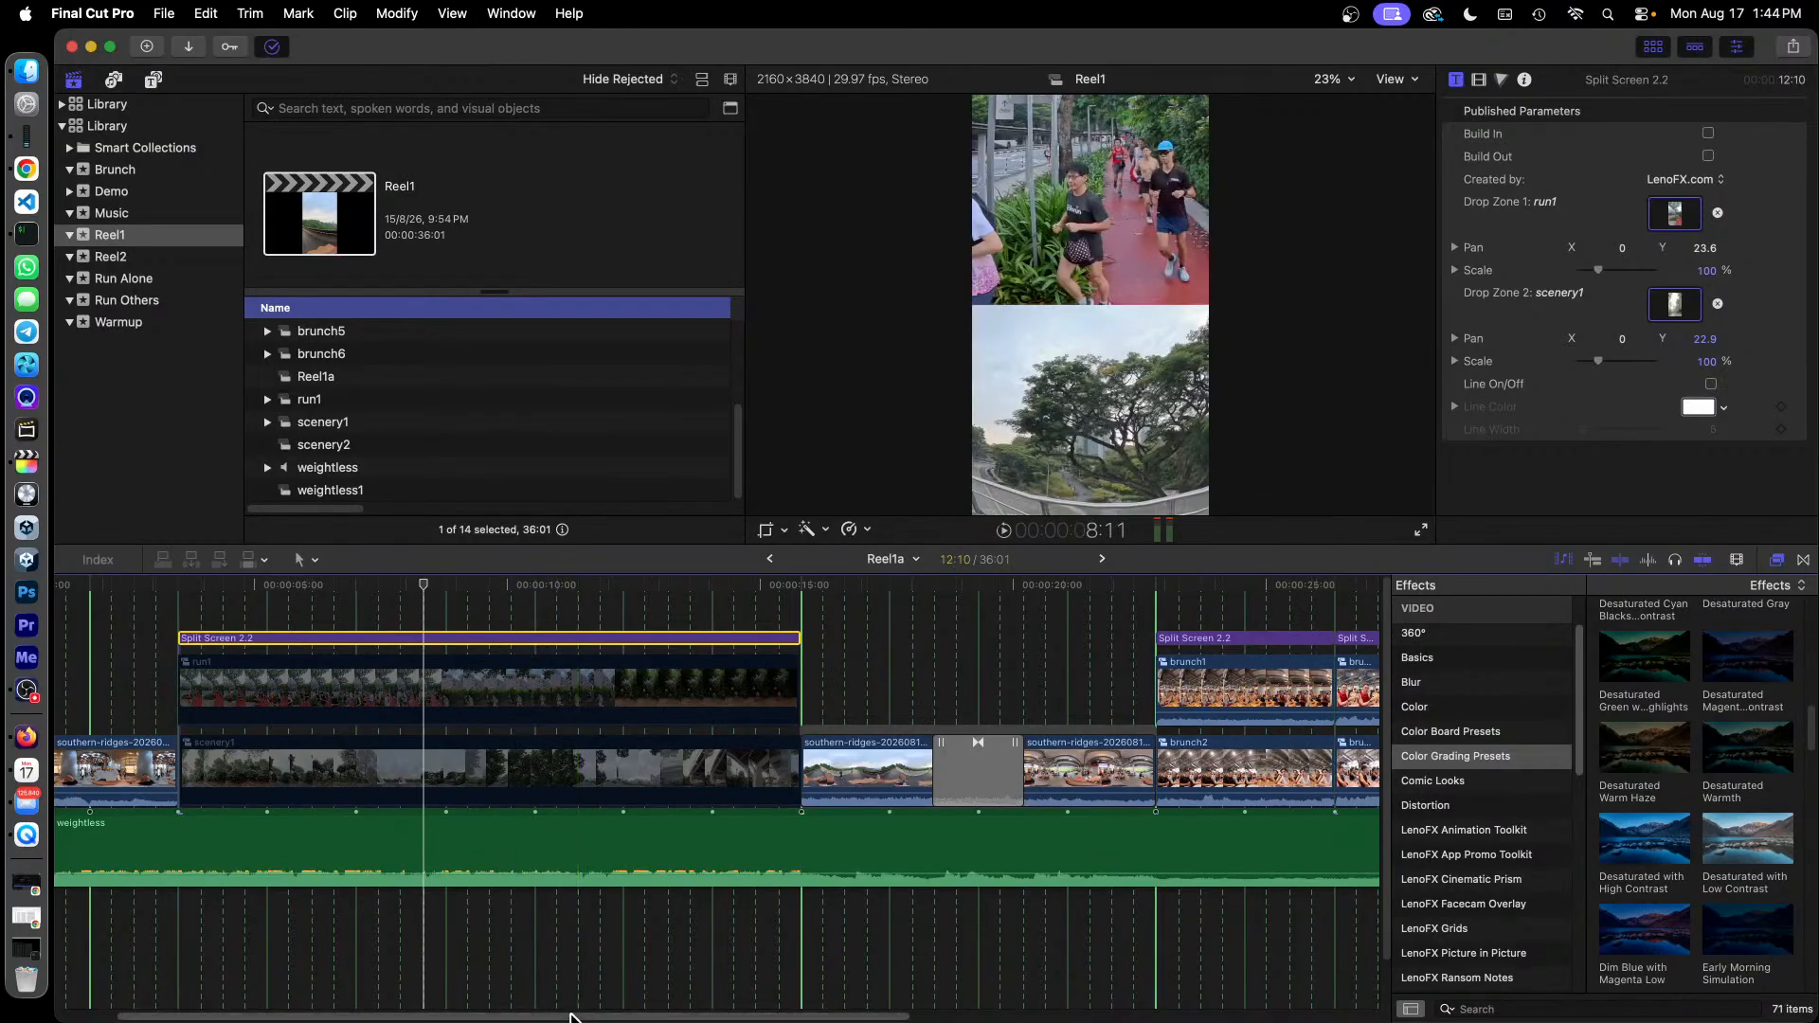
Inspect the Cross Dissolve between the two southern-ridges clips and preview the same transition in the Dissolves category.
left_click_drag(571, 1017, 749, 1017)
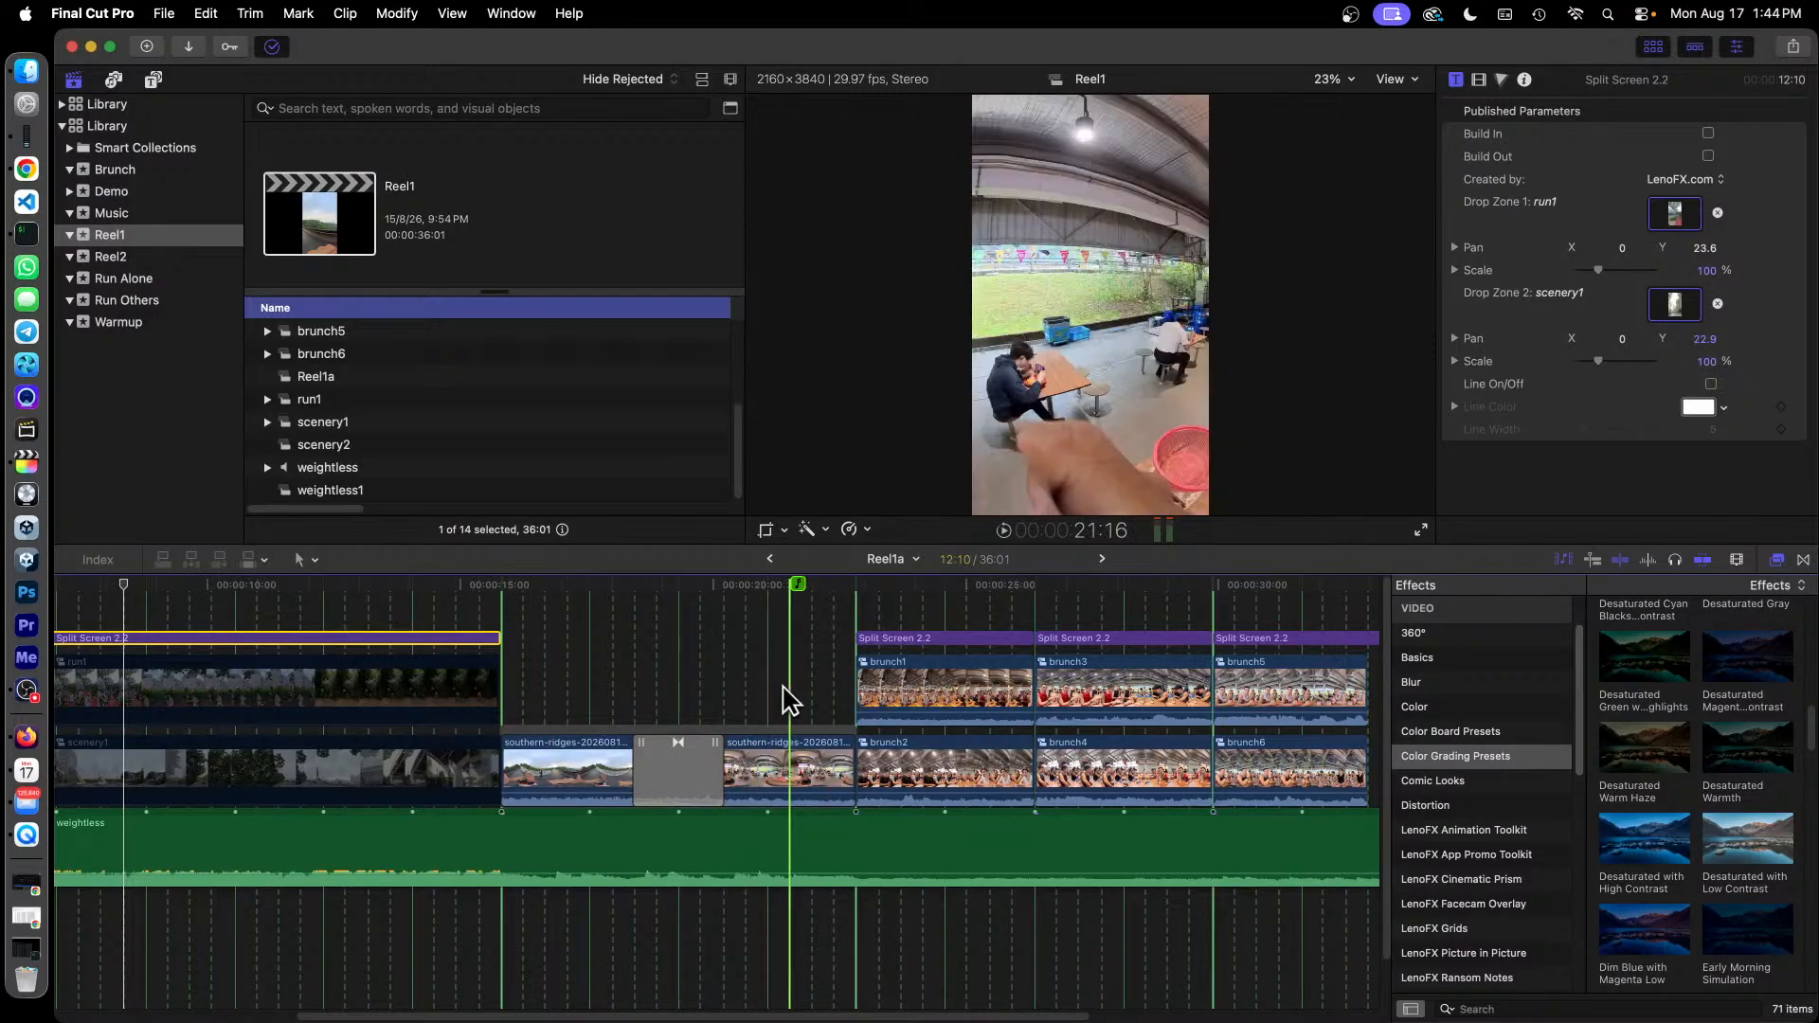
left_click(668, 767)
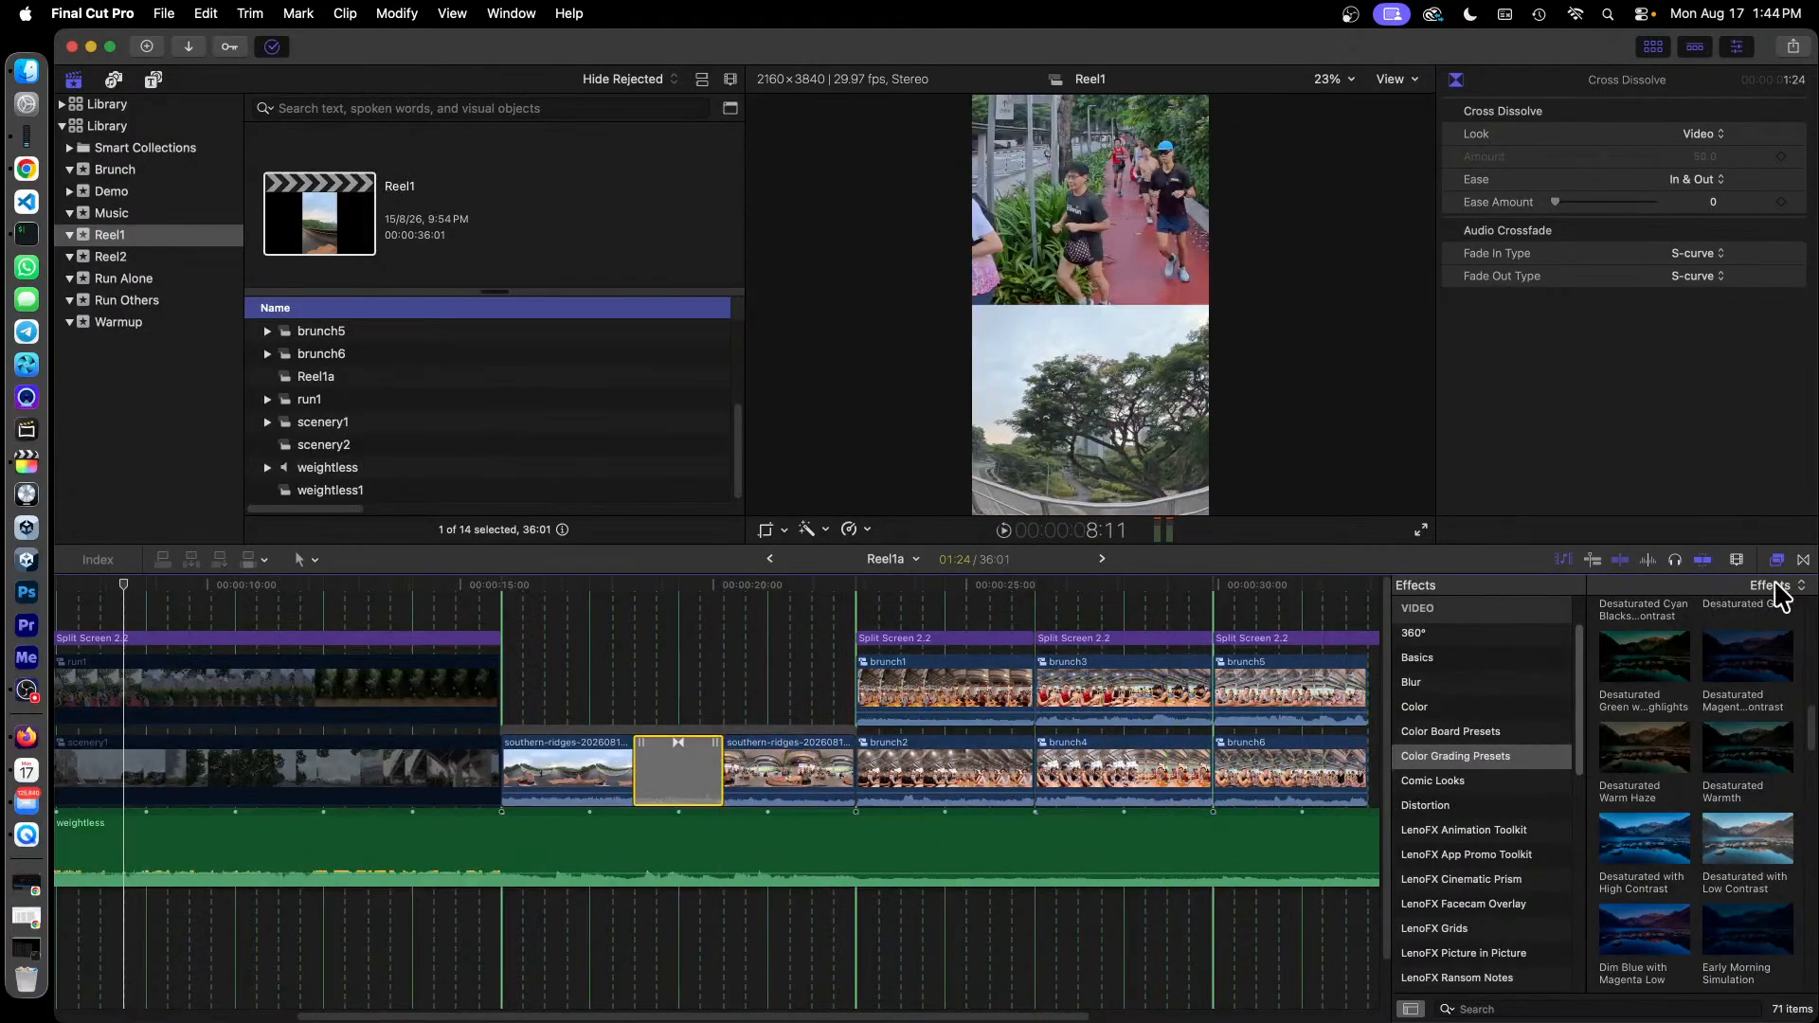
left_click(1804, 559)
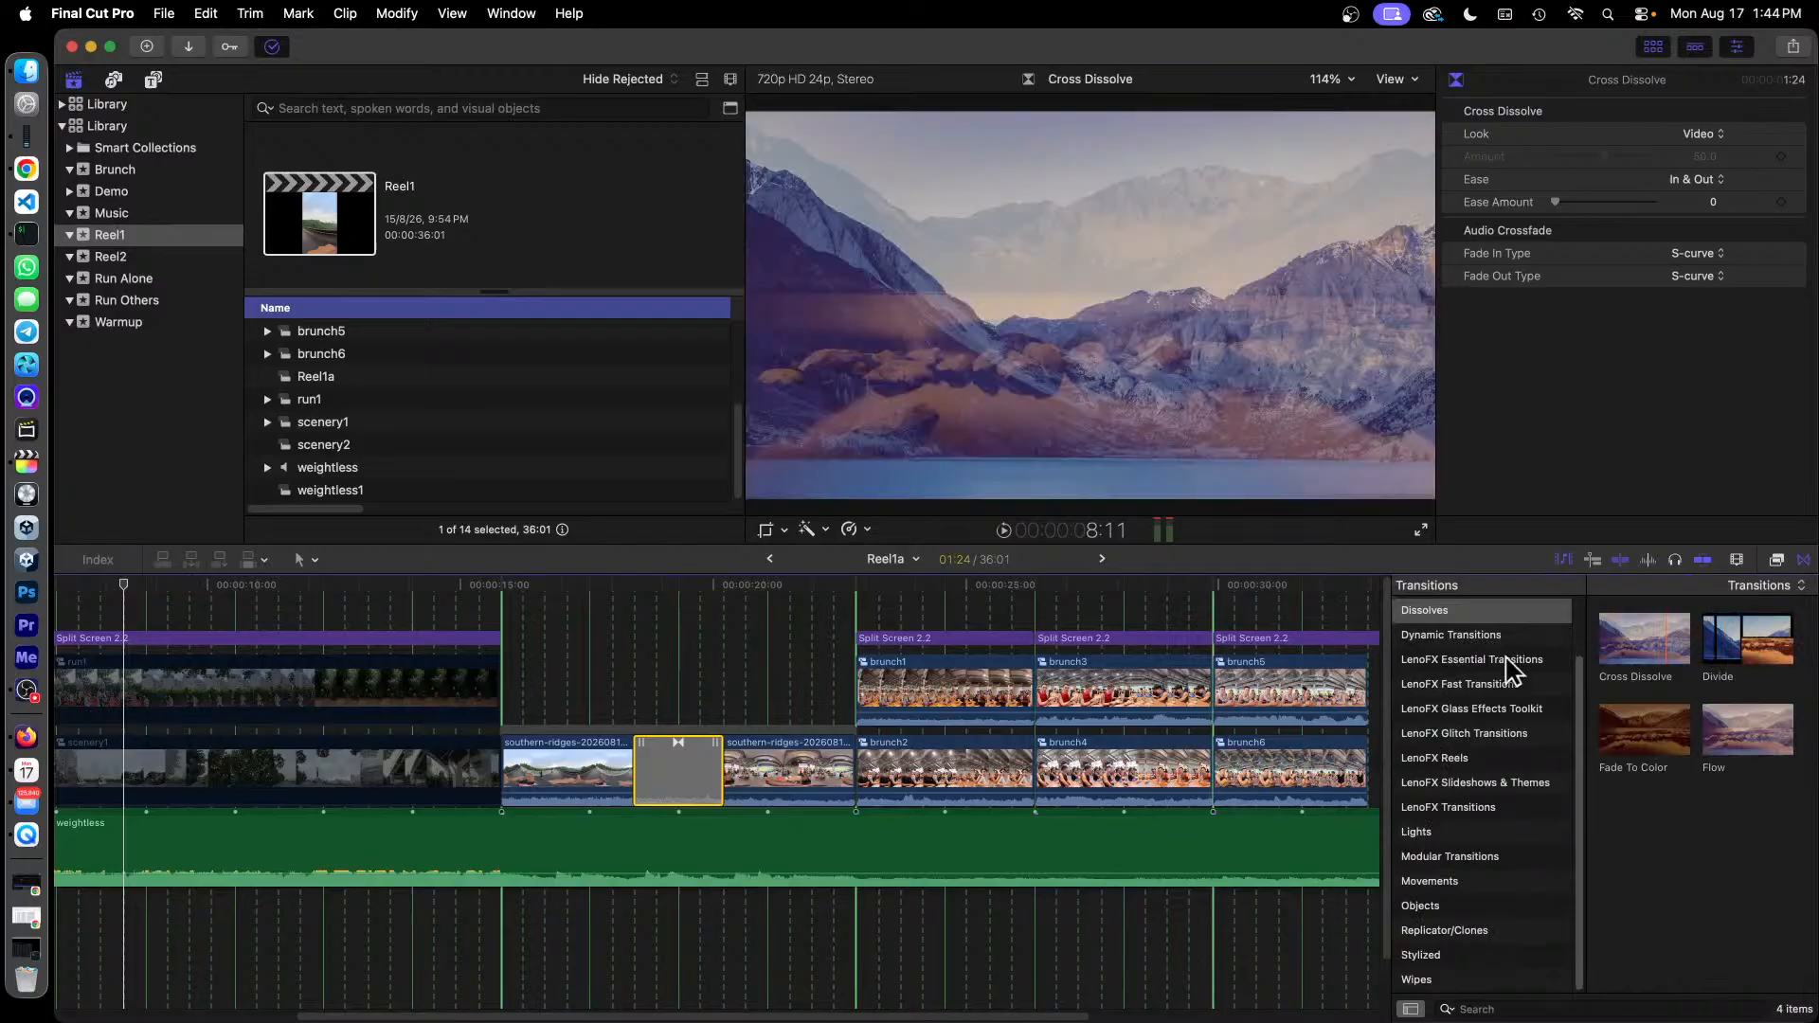
left_click(1636, 664)
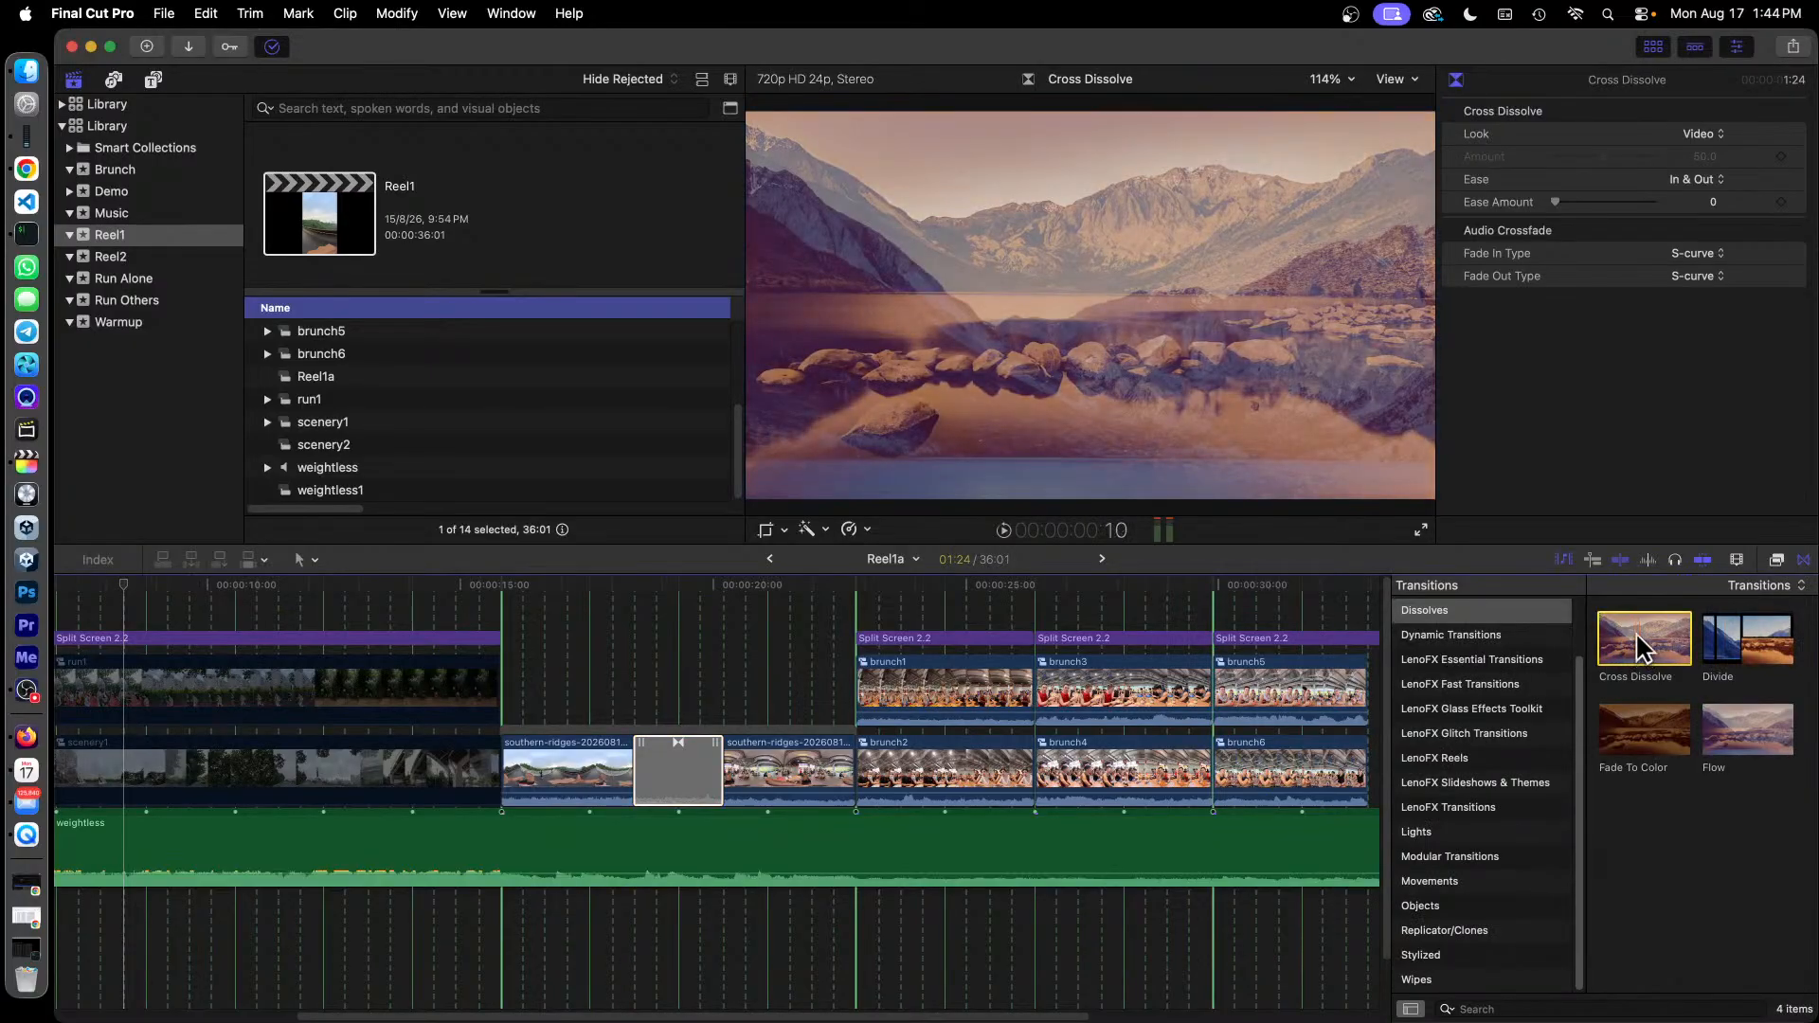
left_click(677, 777)
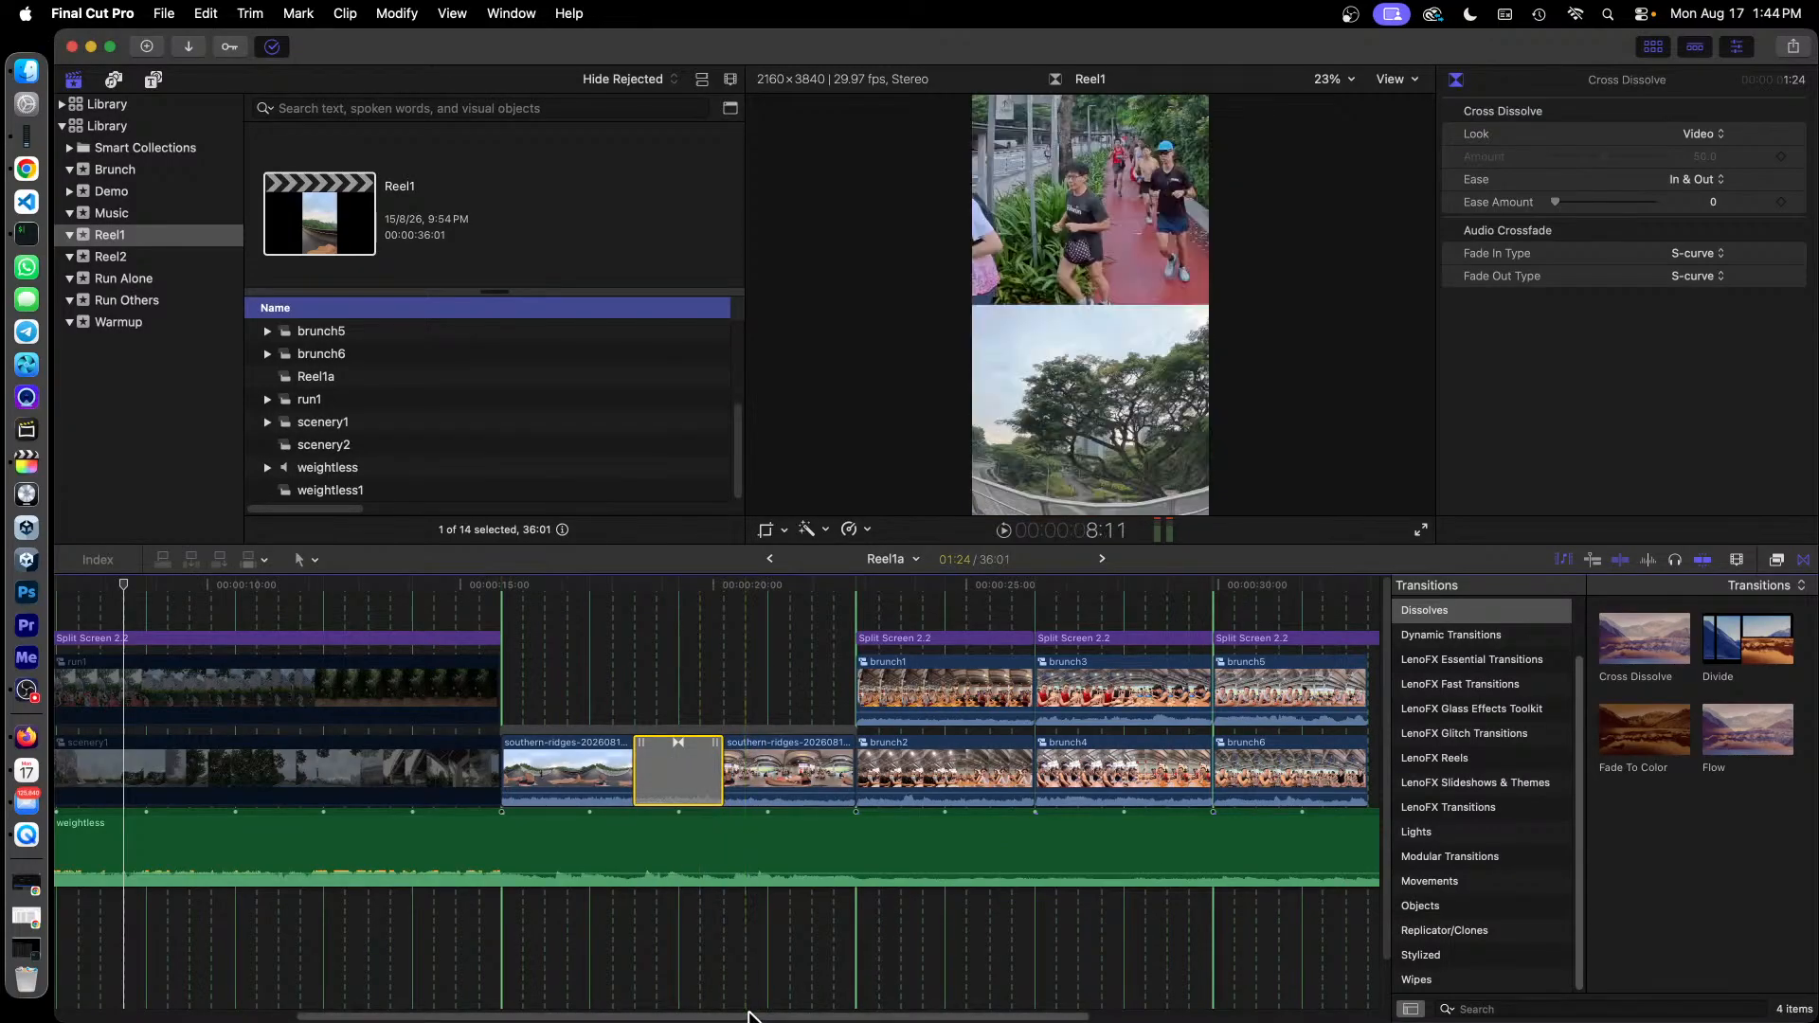
Open the brunch1 compound clip and show the video animation of its 095325 clip to check the orientation keyframes.
left_click_drag(747, 1014, 914, 1010)
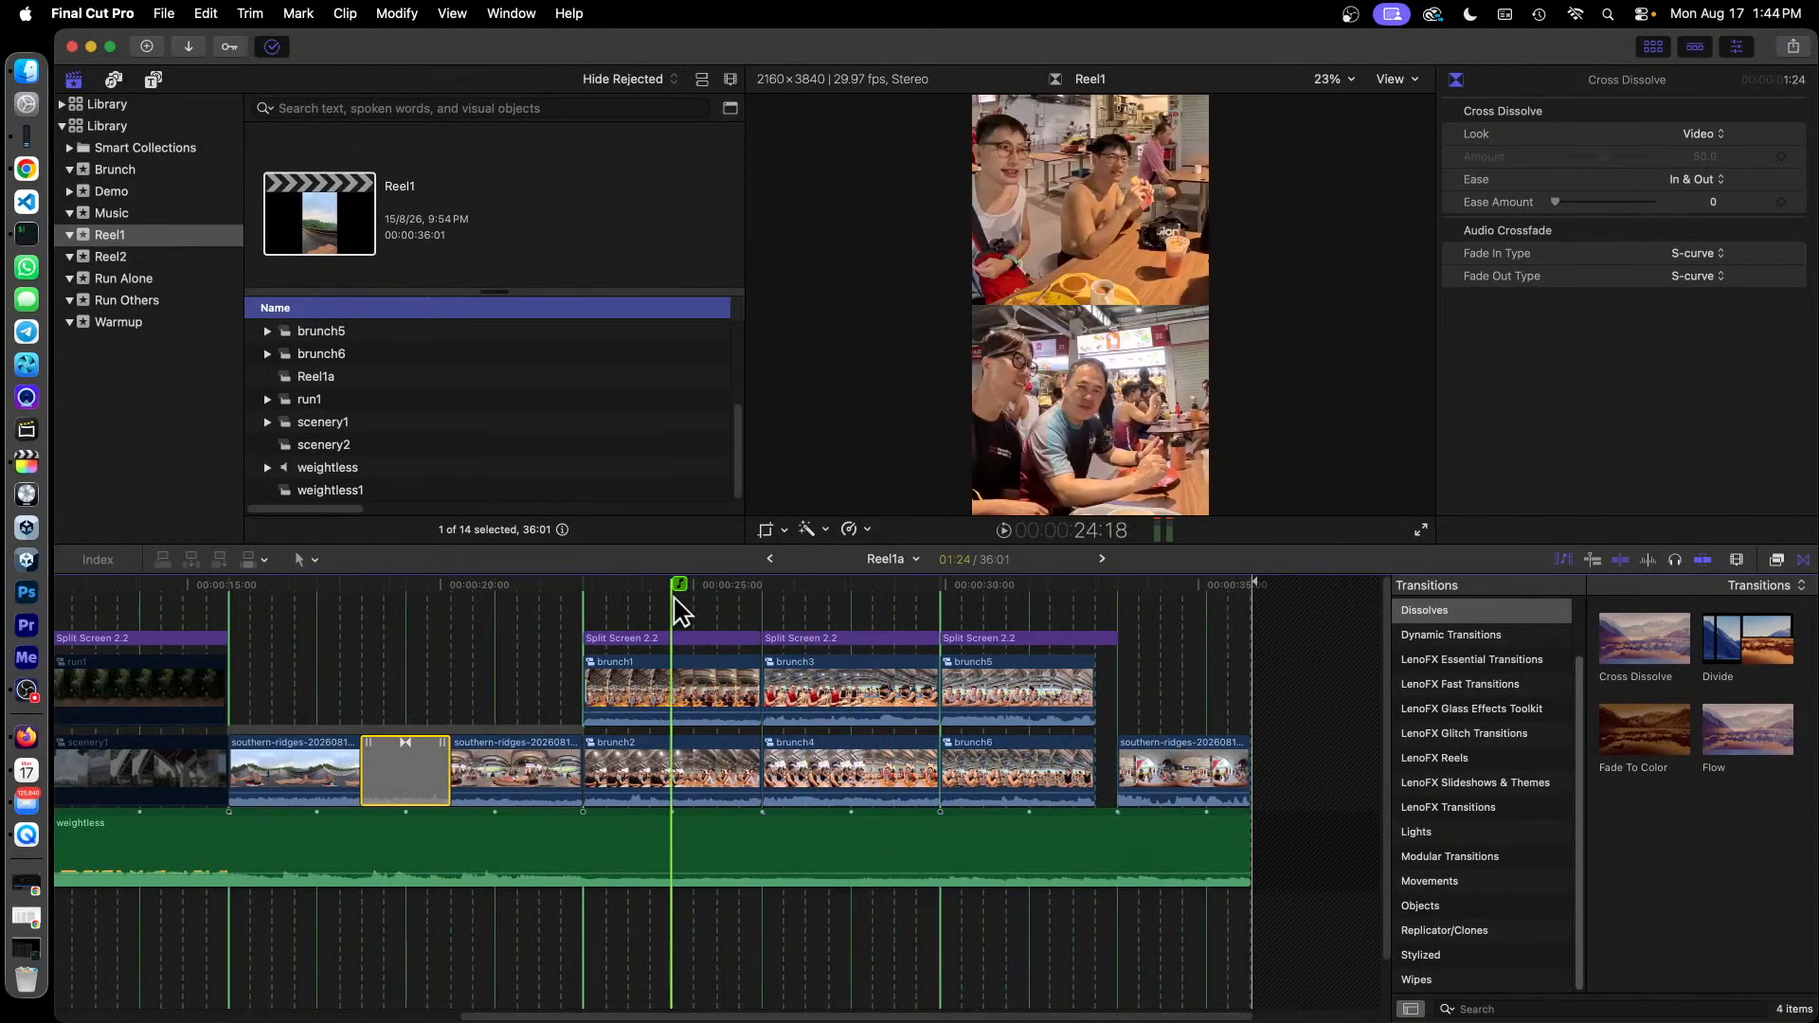
left_click(666, 684)
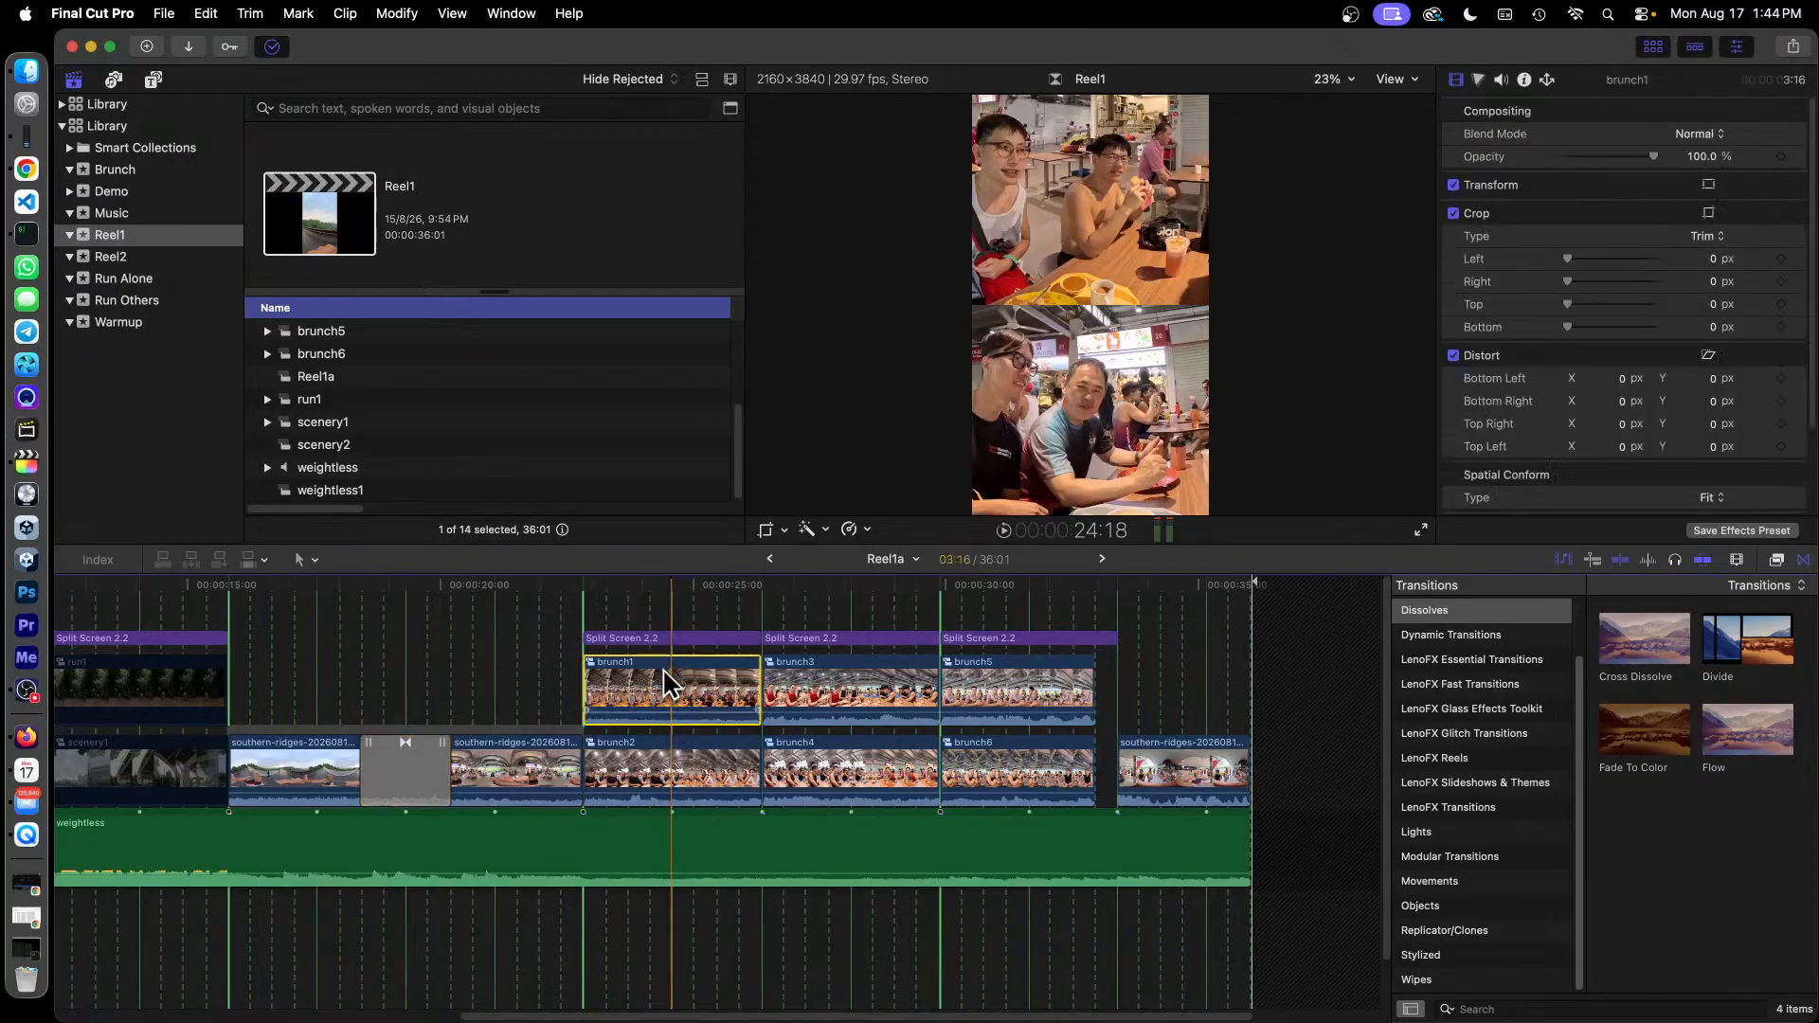
double_click(667, 684)
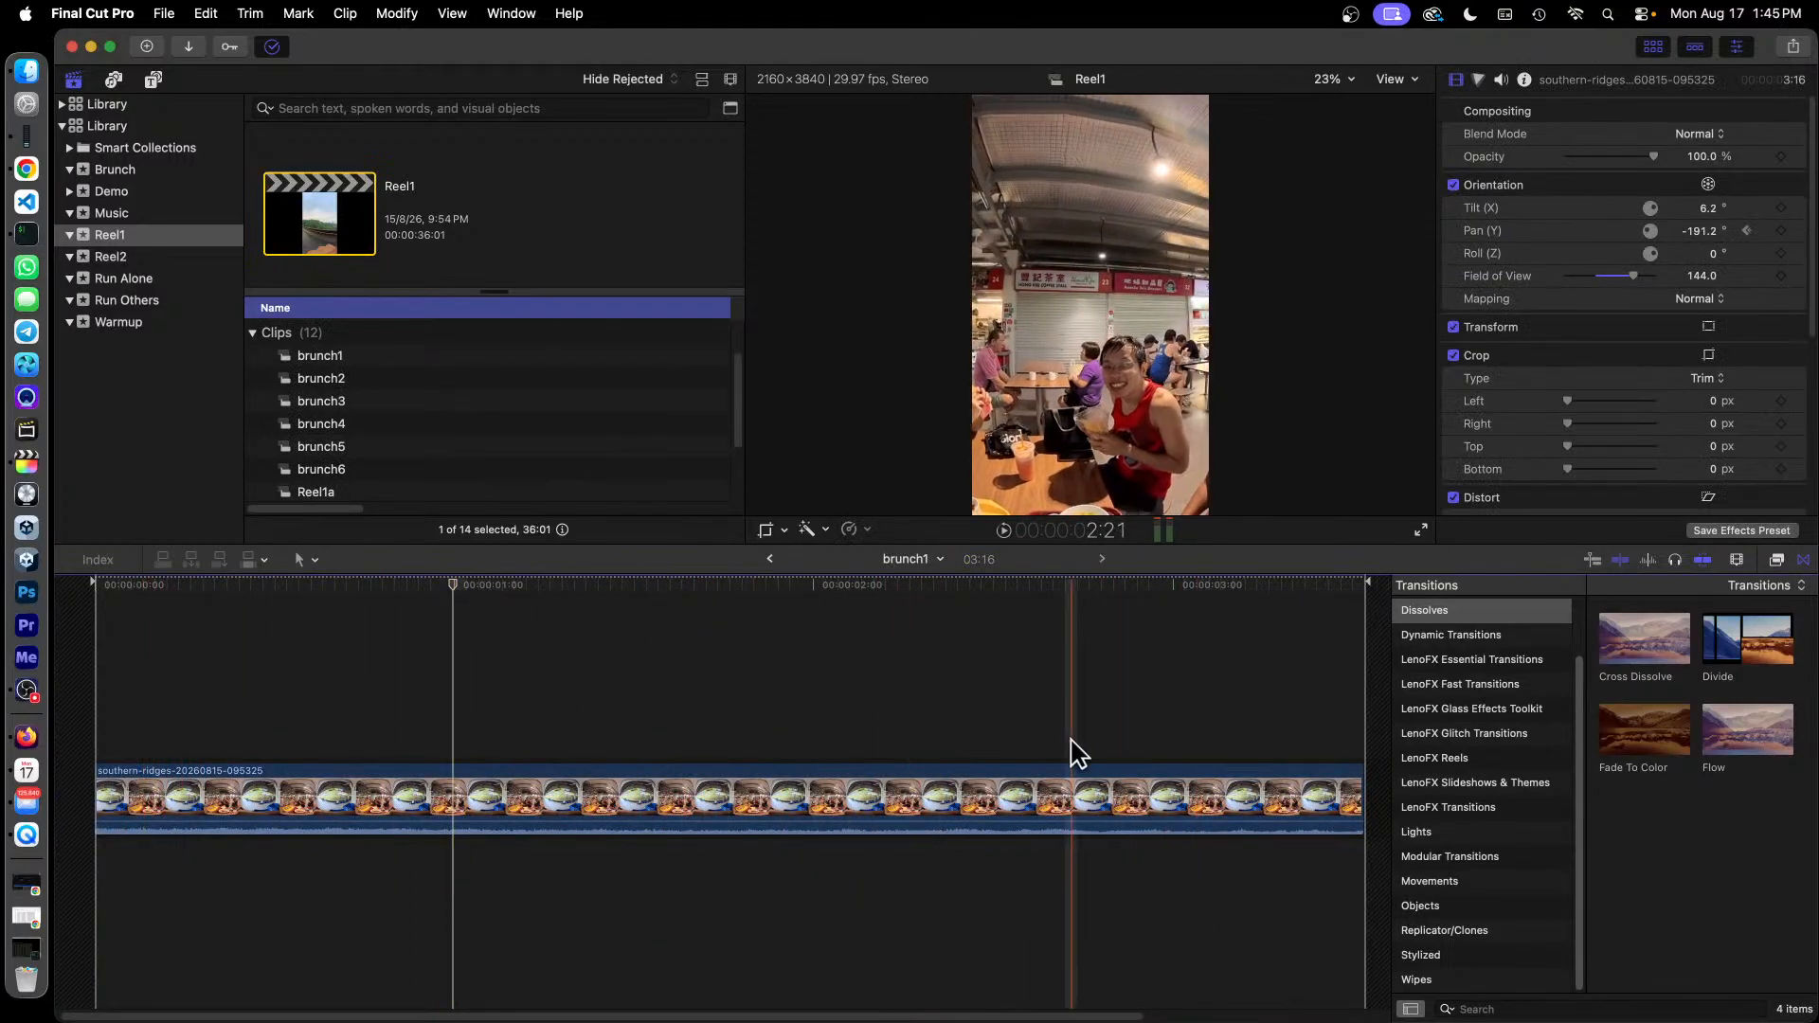
right_click(280, 793)
left_click(467, 726)
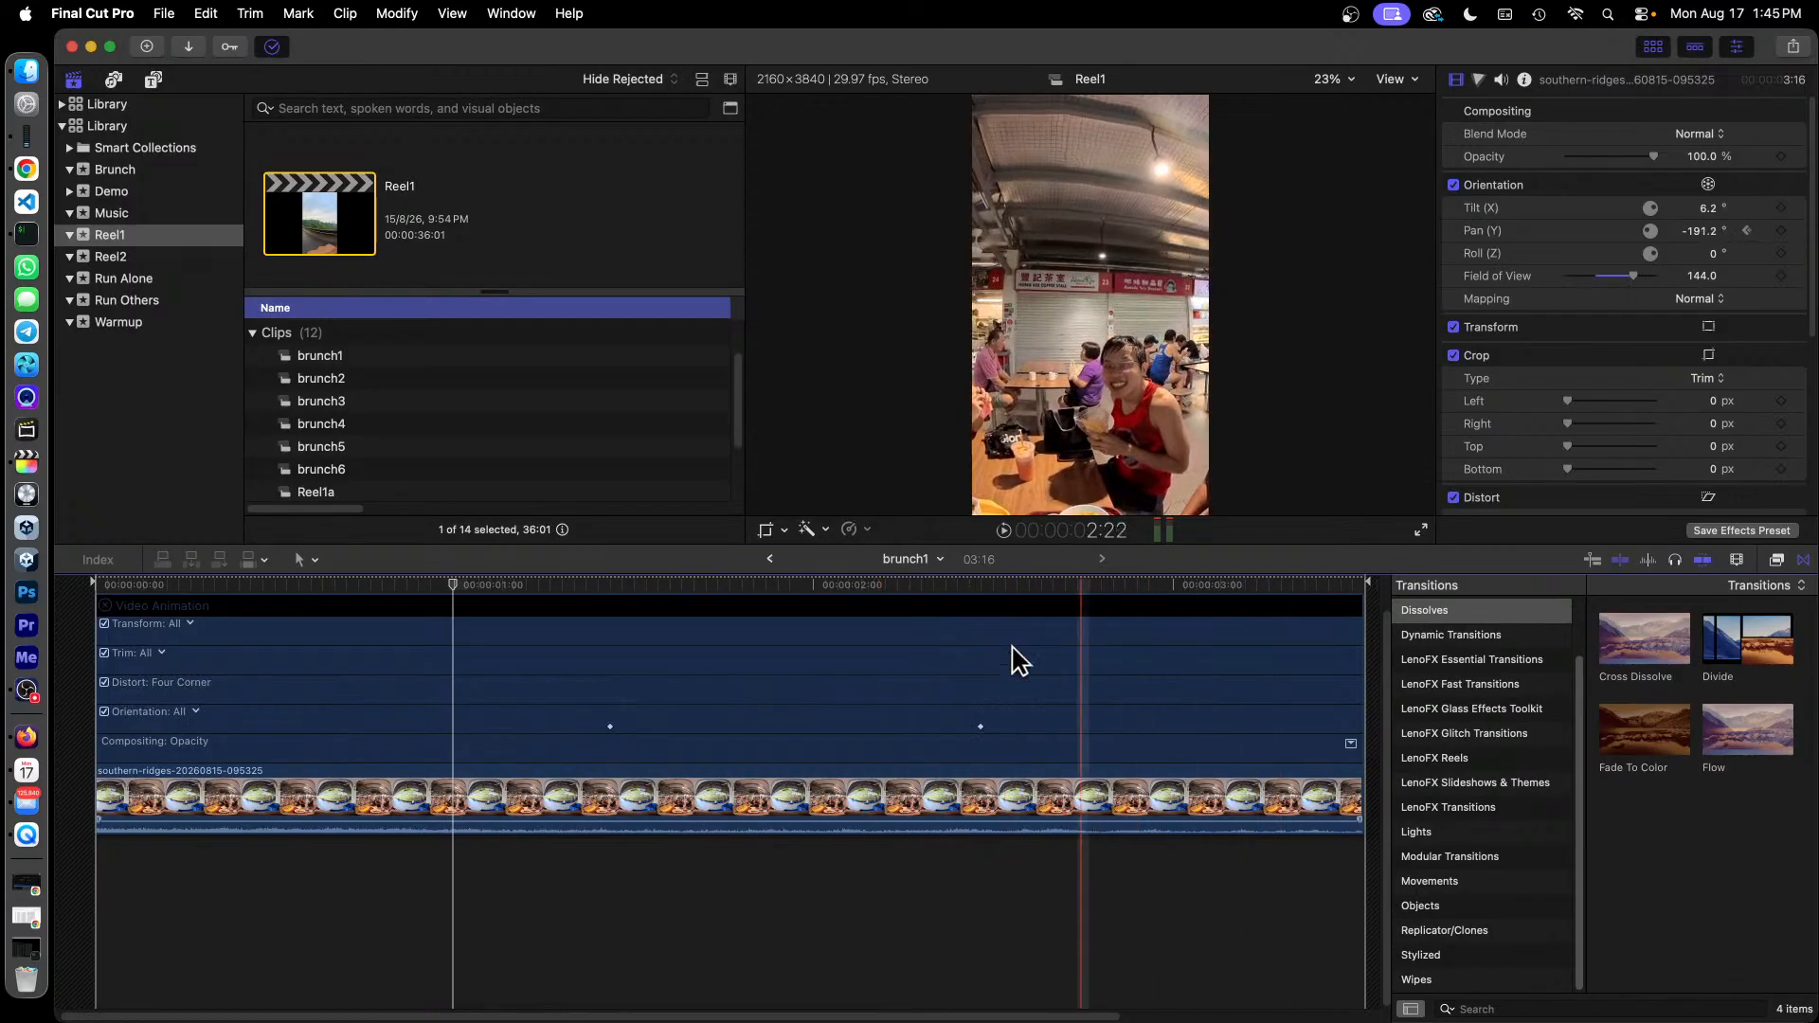
Open the brunch2 compound clip from Reel1a, show its clip's video animation to check the orientation keyframes, and return to Reel1a.
left_click(769, 561)
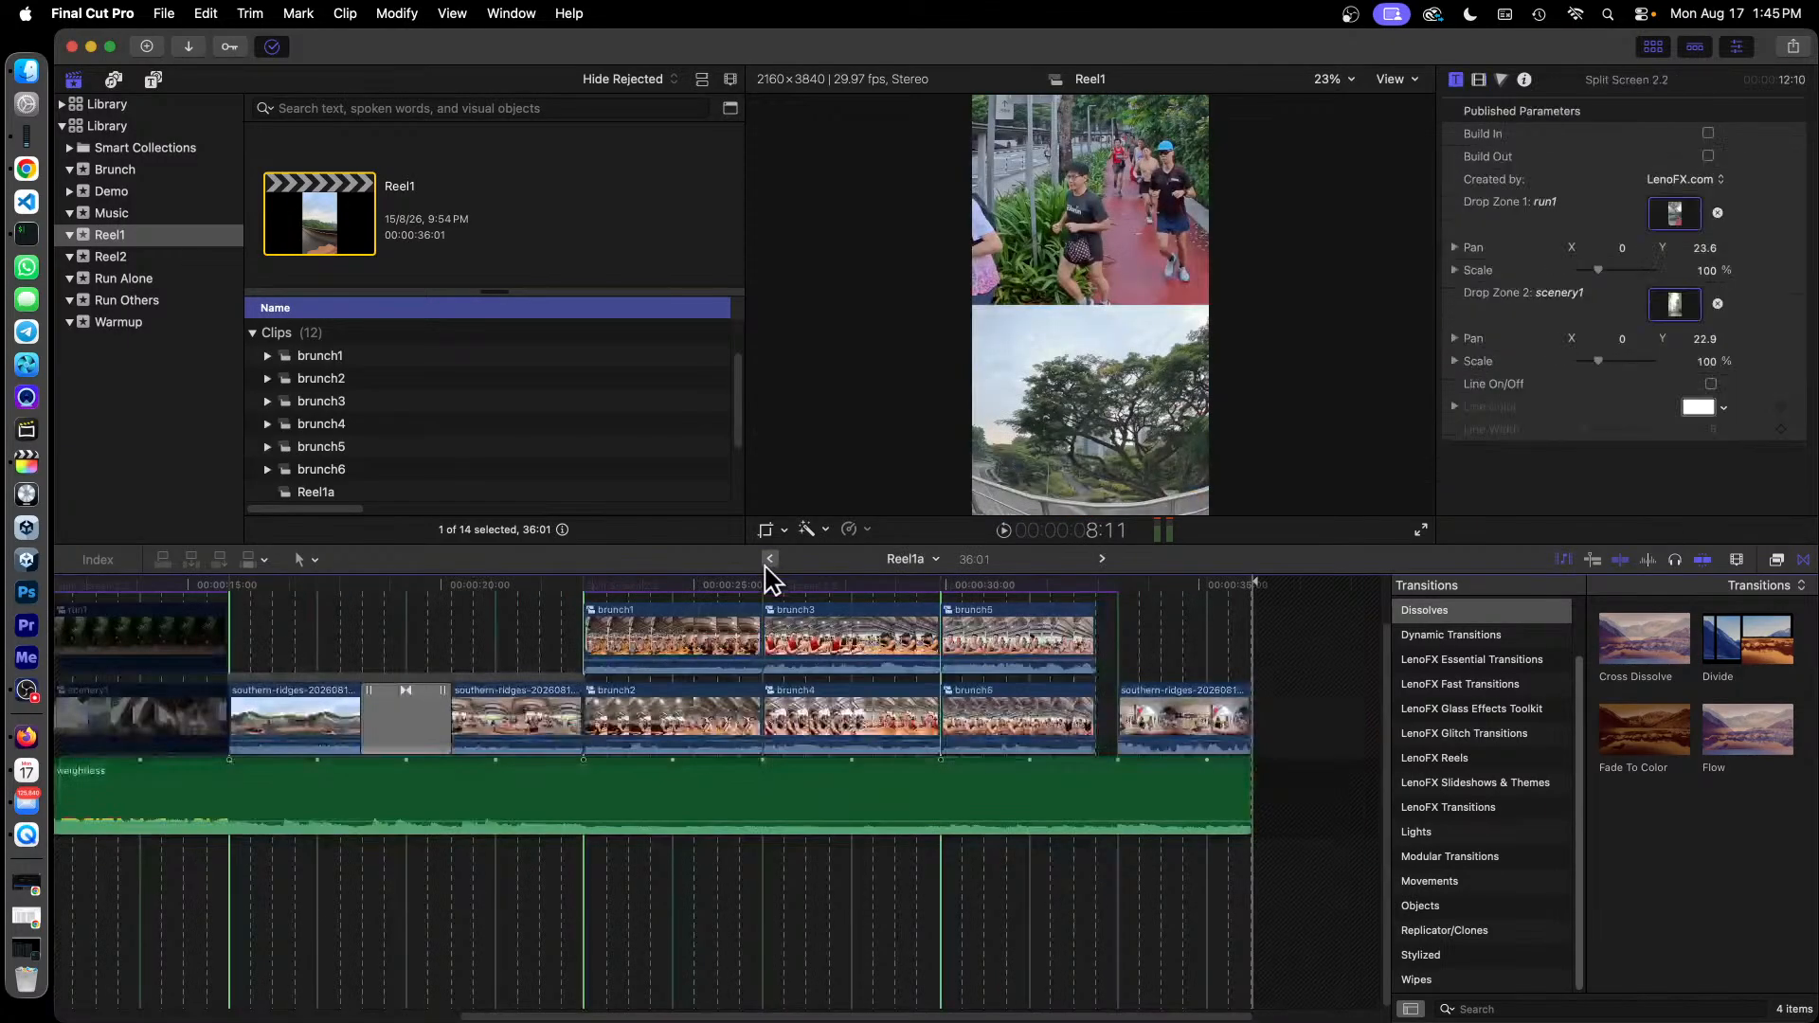
double_click(673, 730)
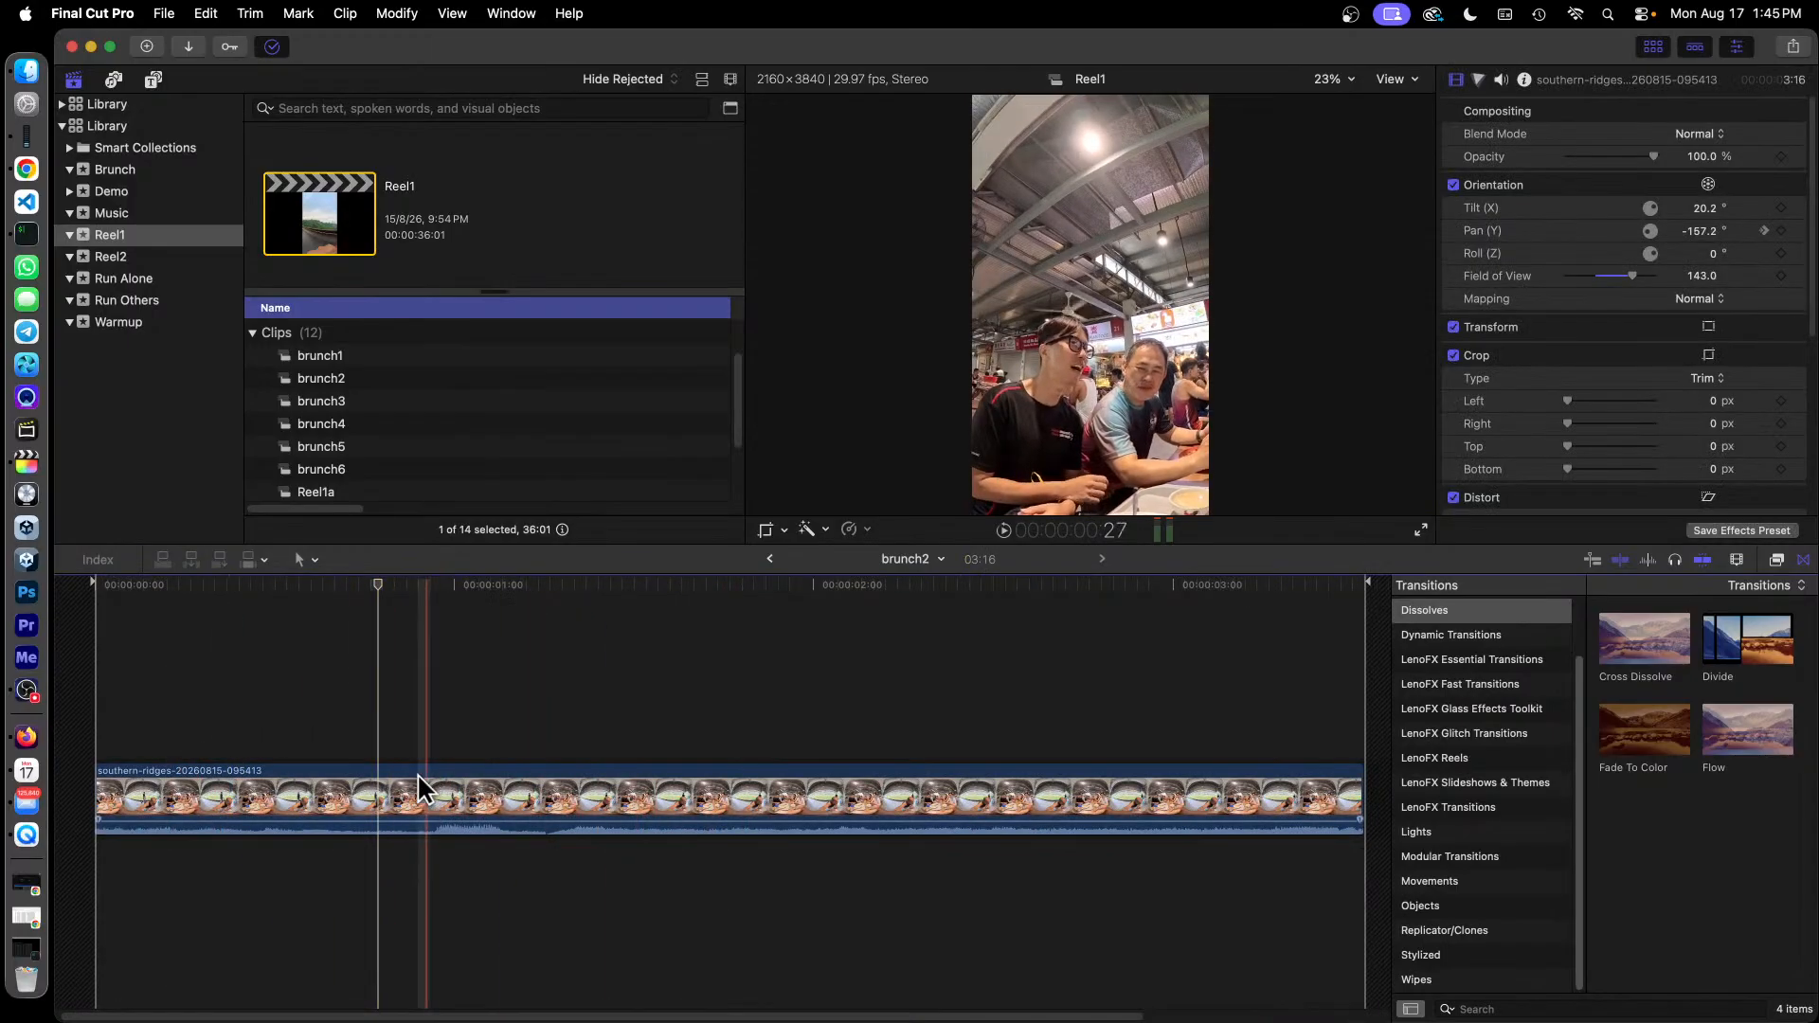
right_click(523, 788)
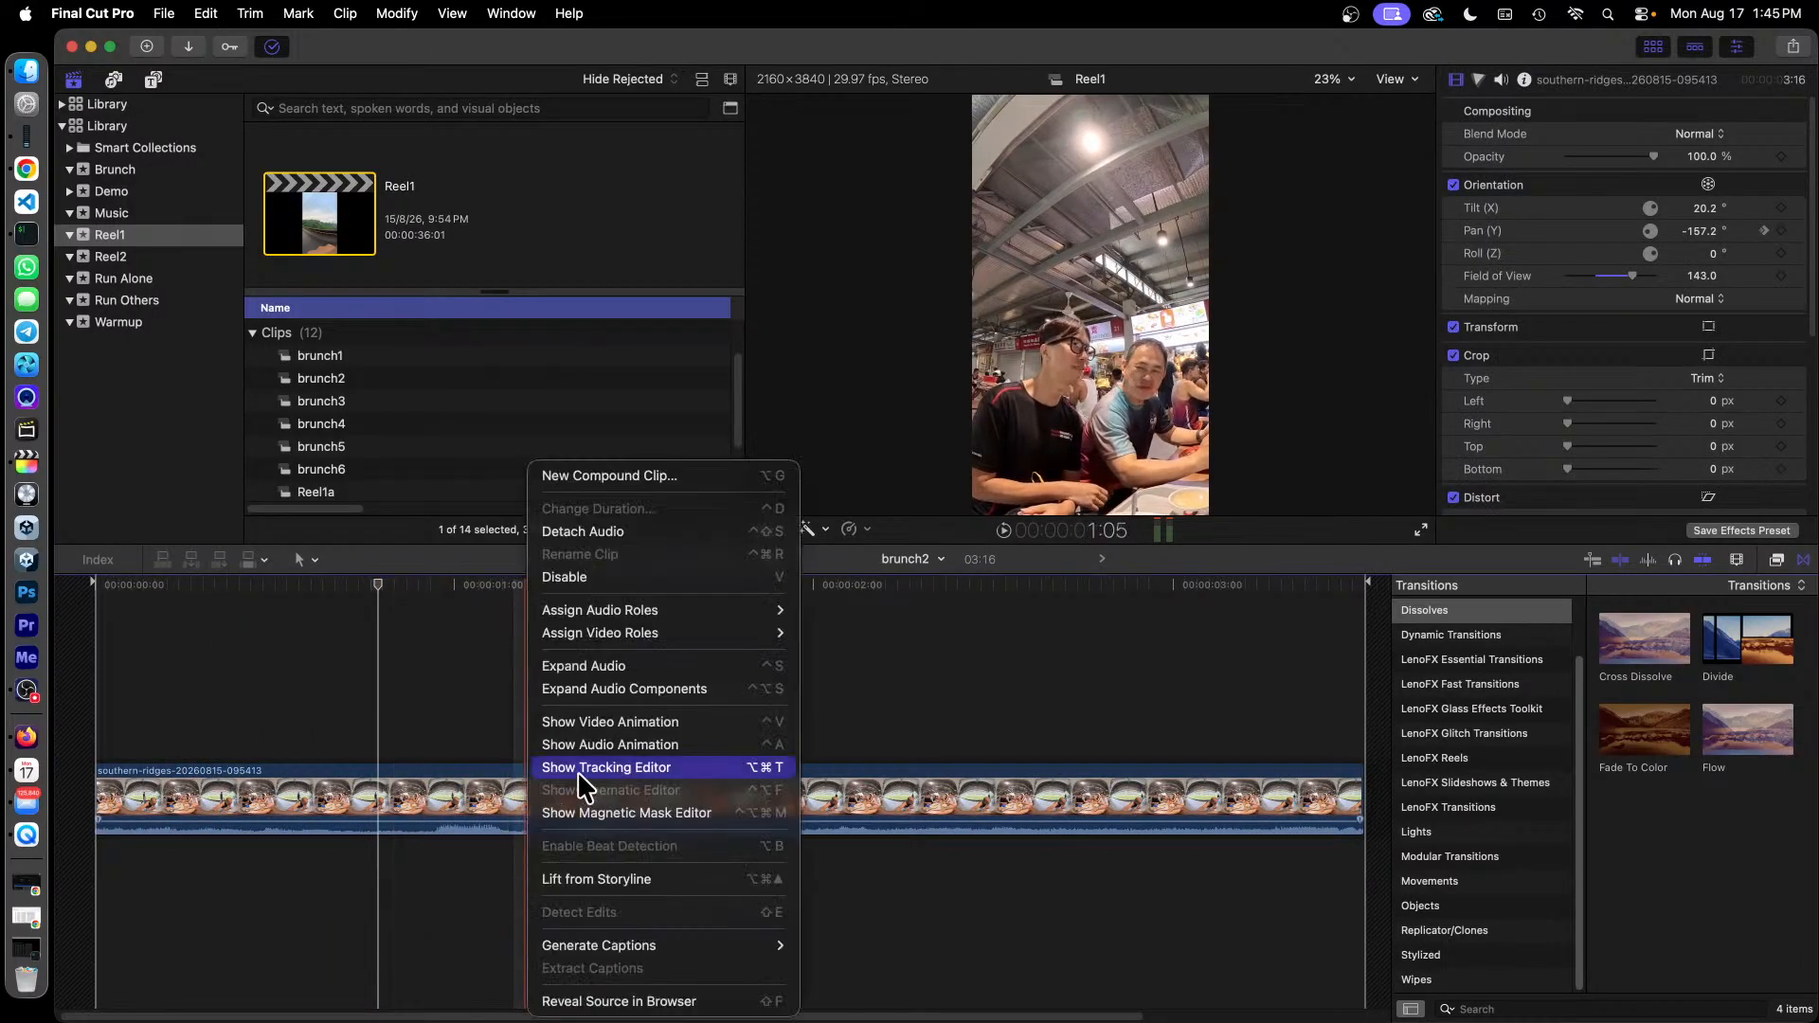
left_click(663, 723)
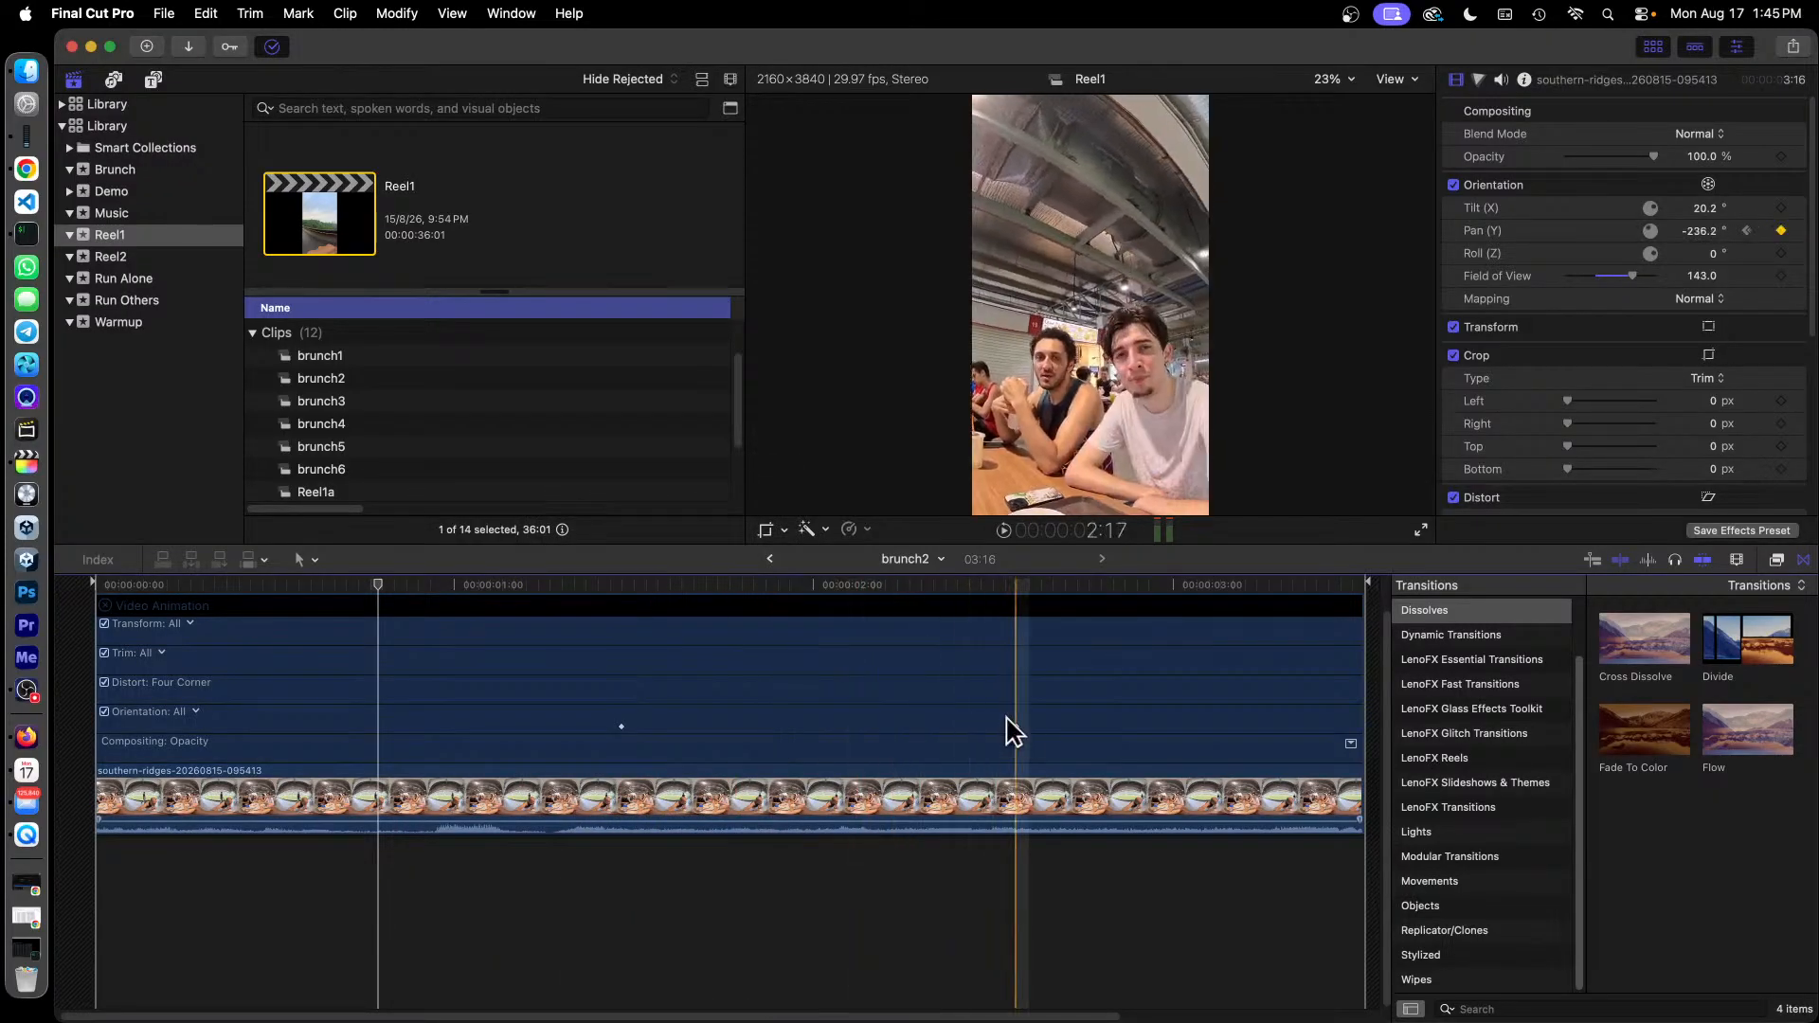
left_click(771, 559)
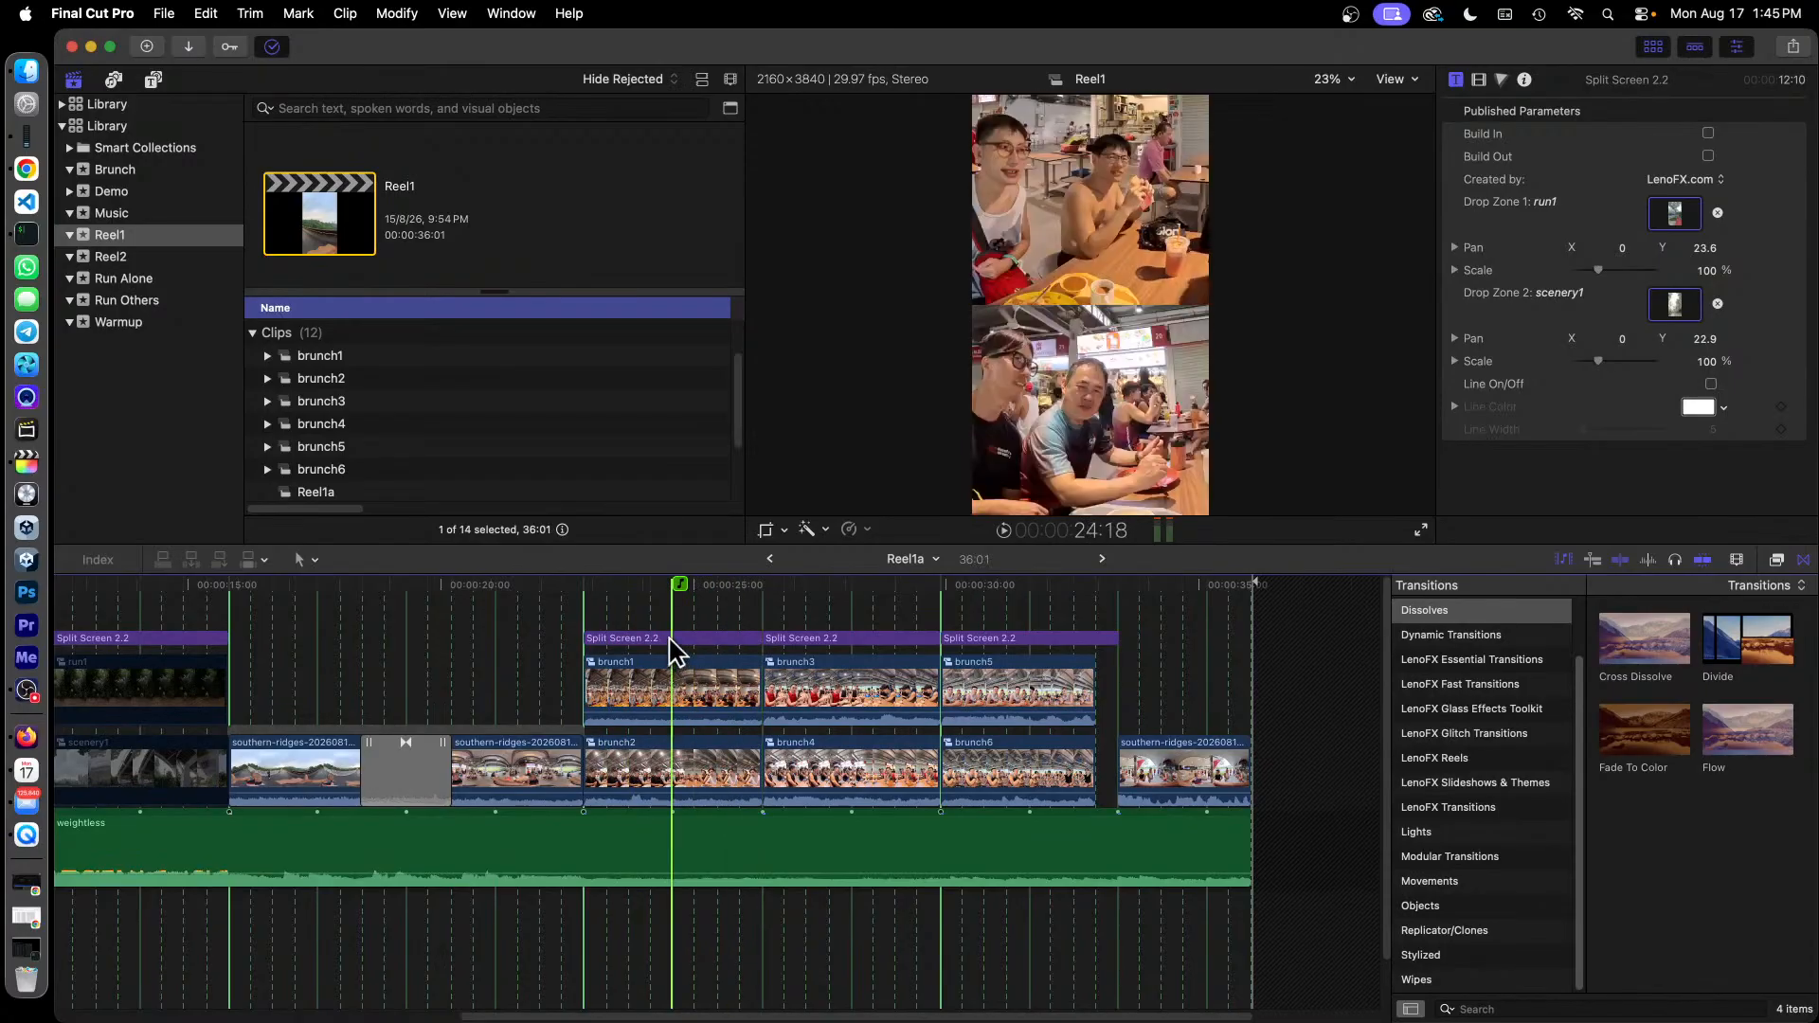
Check the drop zones of the Split Screen 2.2 title above brunch1 and brunch2 against the title template and the Reel1 event's compound clips.
left_click(155, 81)
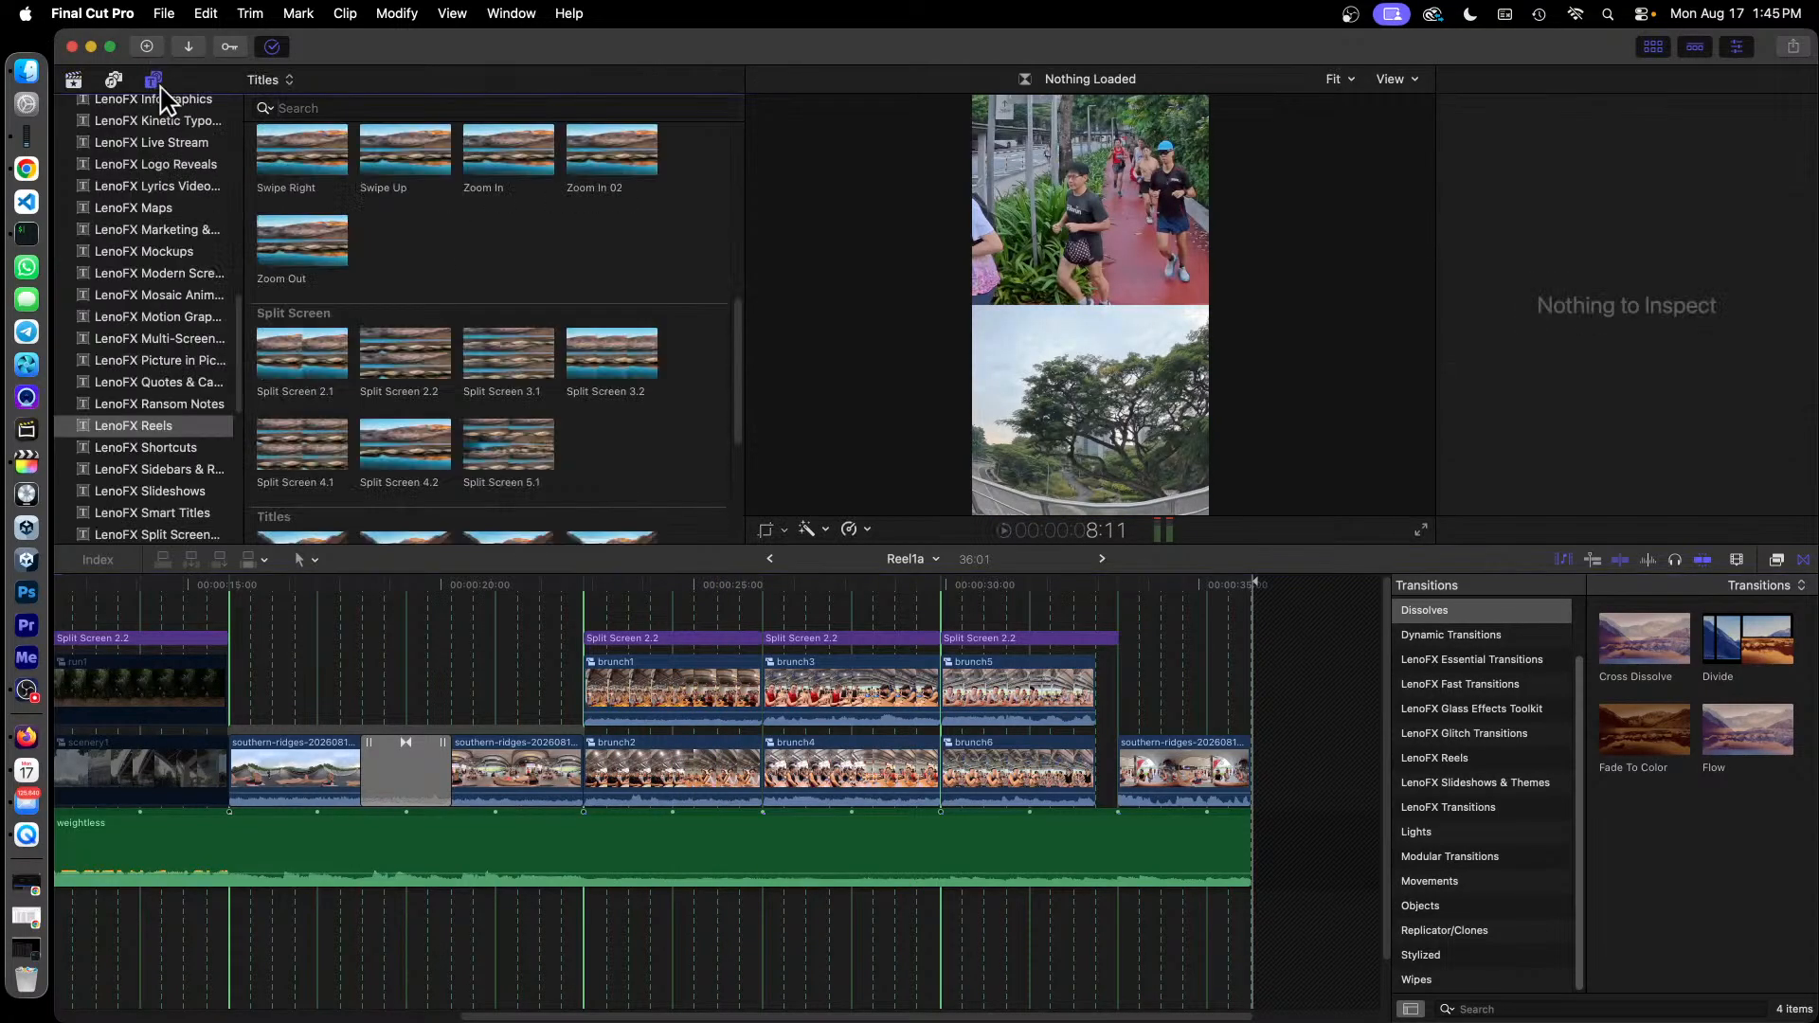
left_click(699, 641)
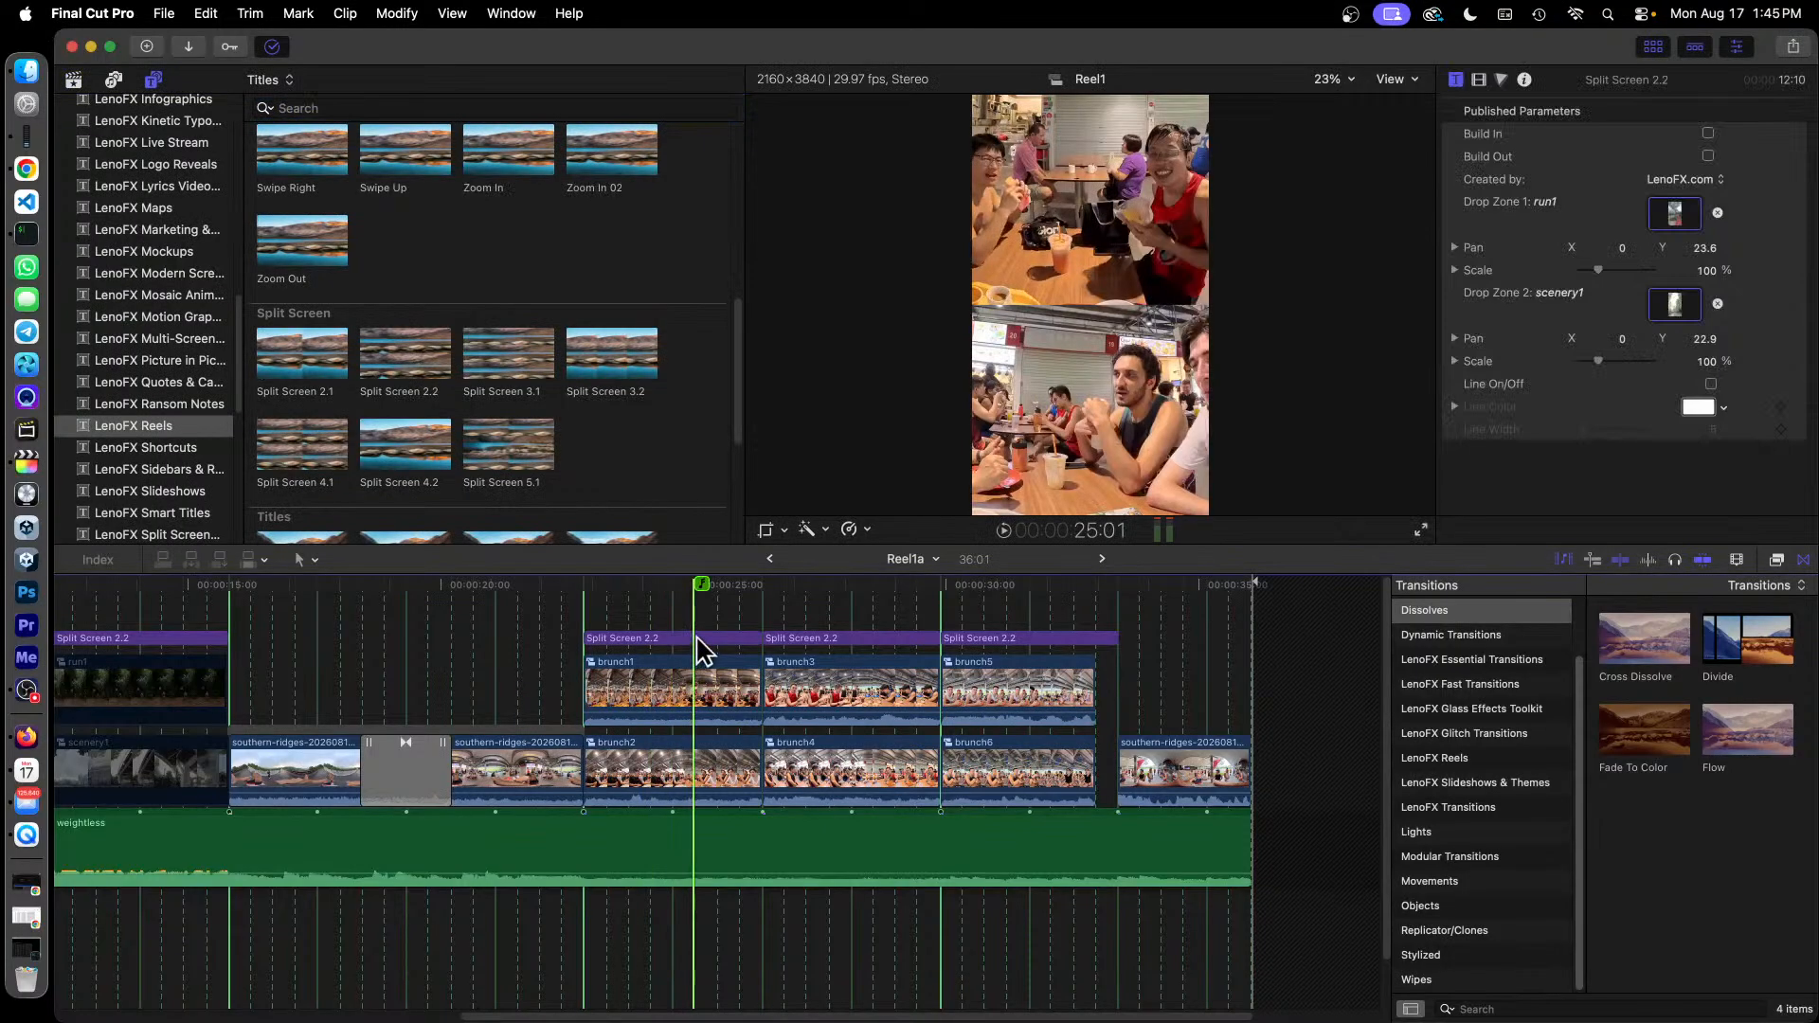
left_click(667, 639)
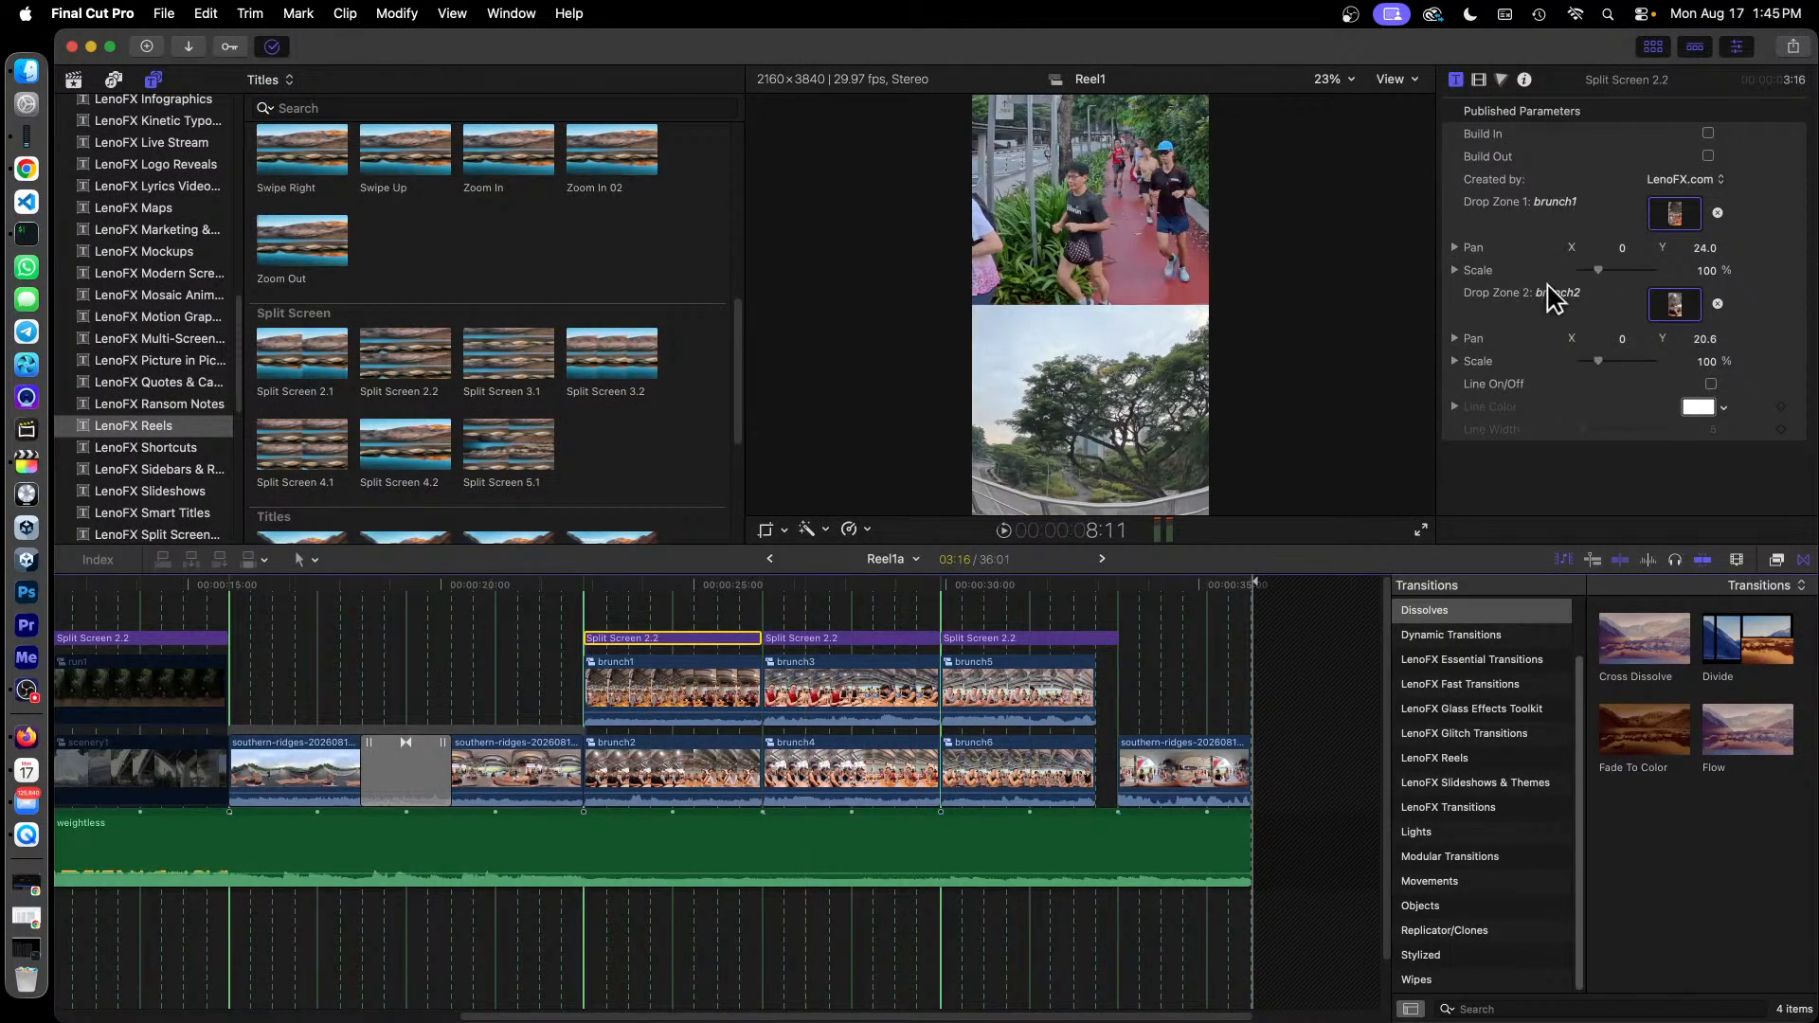
left_click(73, 81)
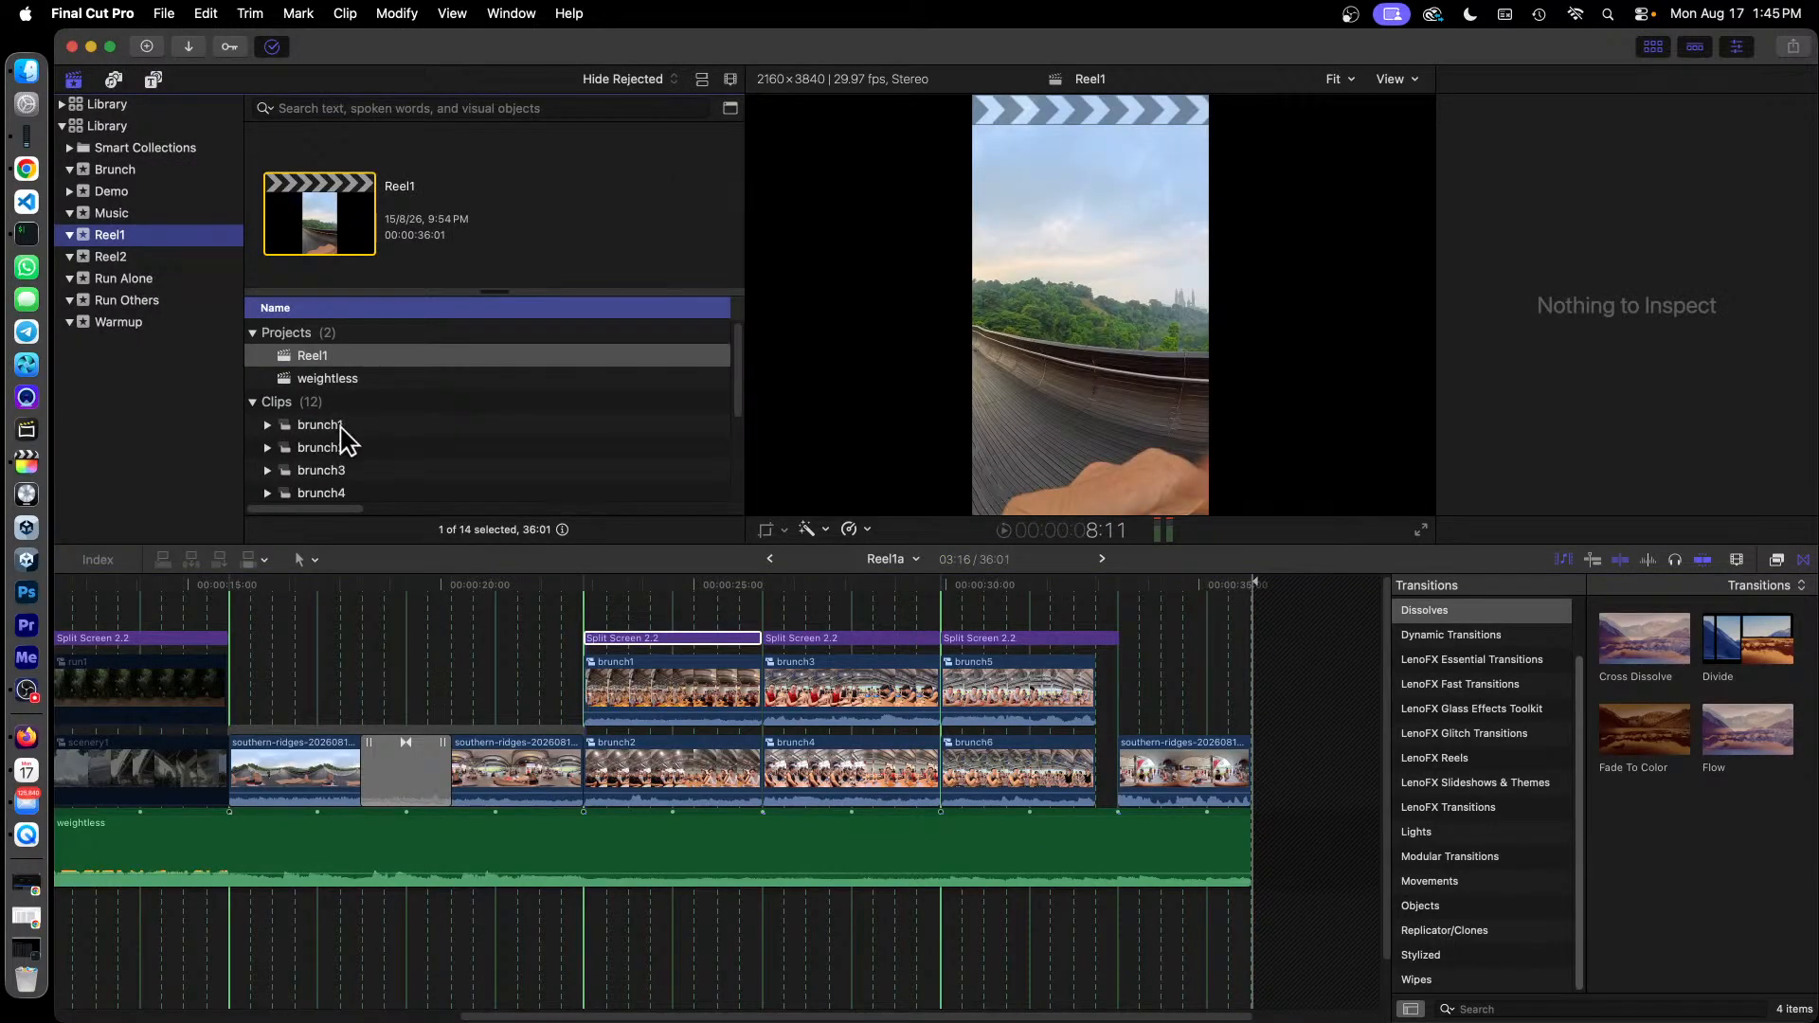
left_click(696, 638)
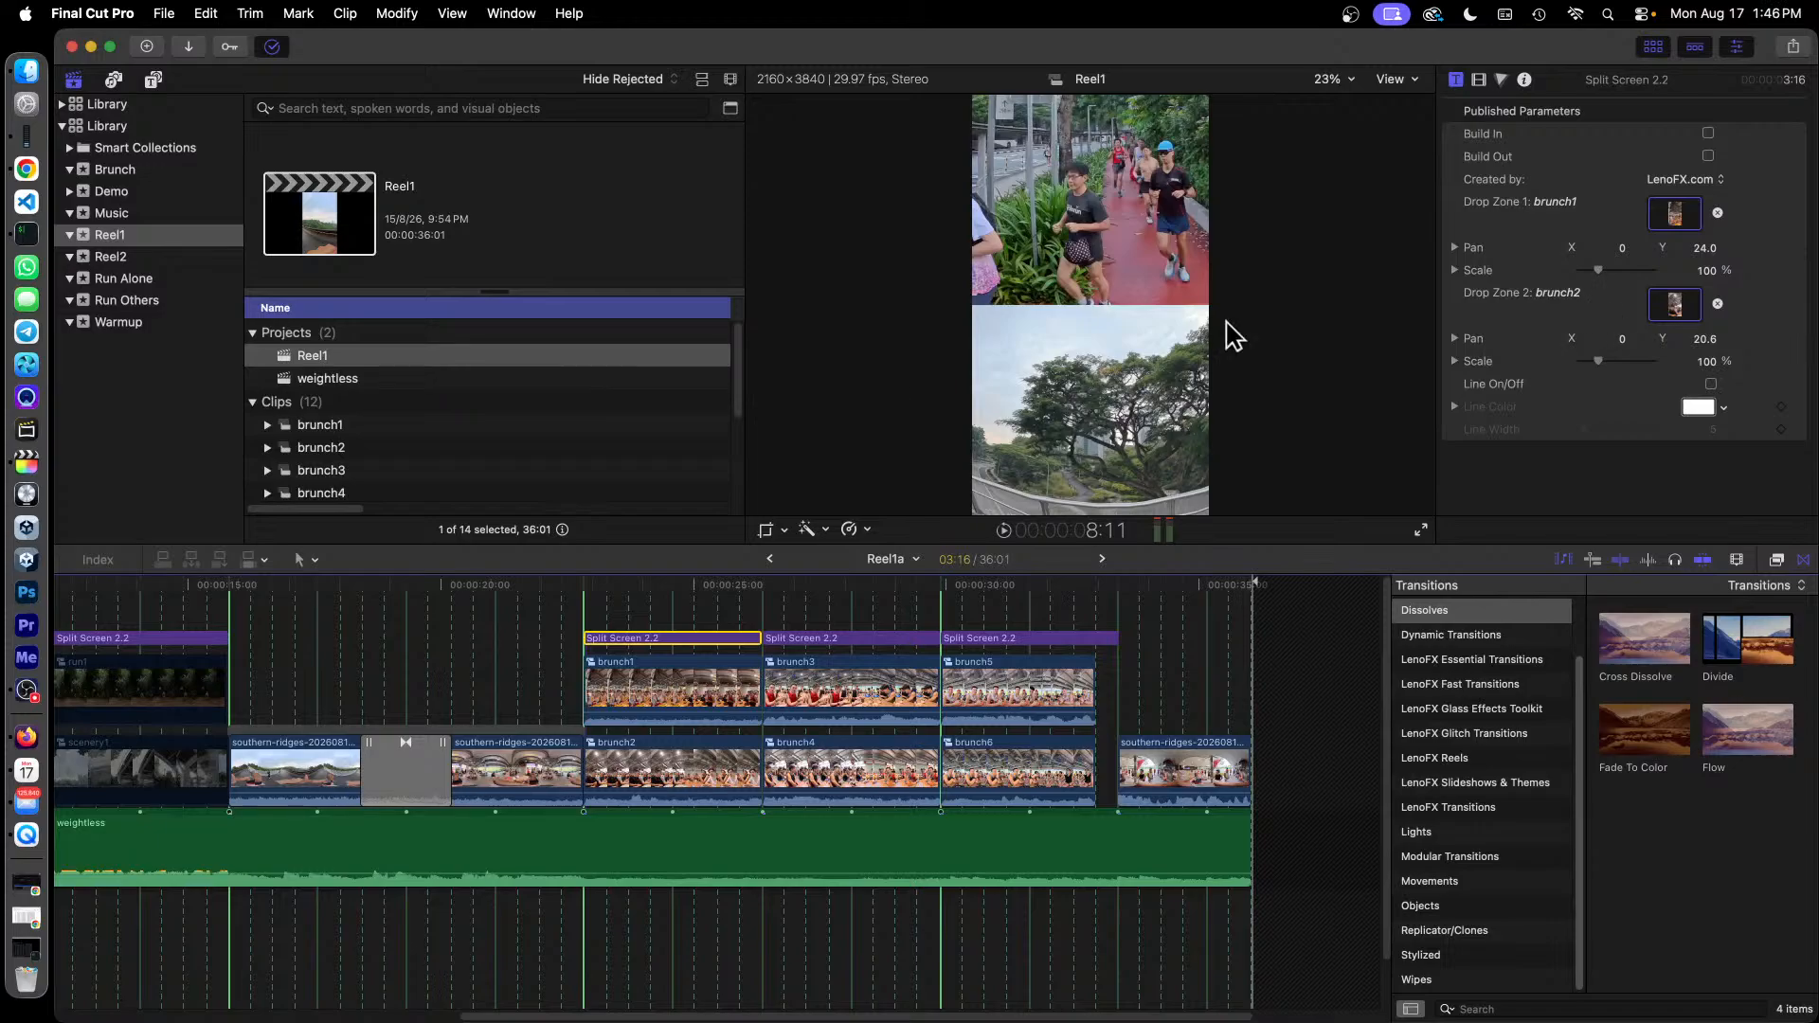
left_click(28, 689)
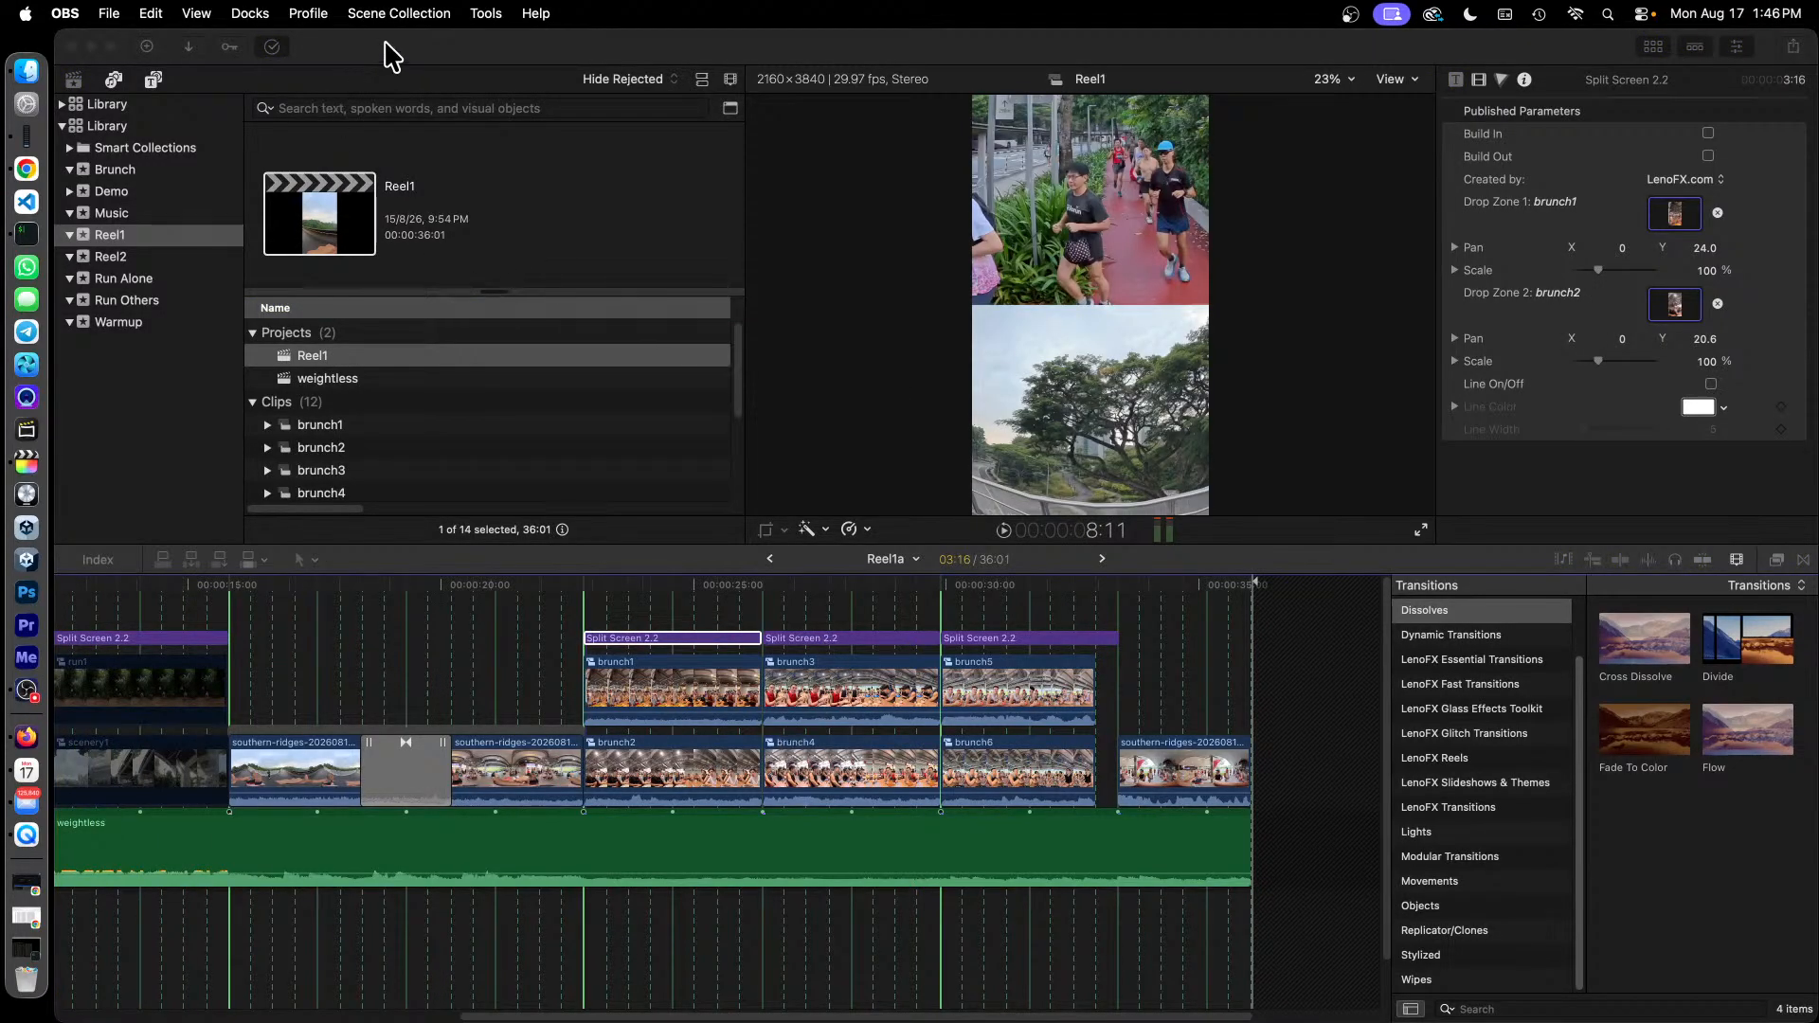
left_click(422, 43)
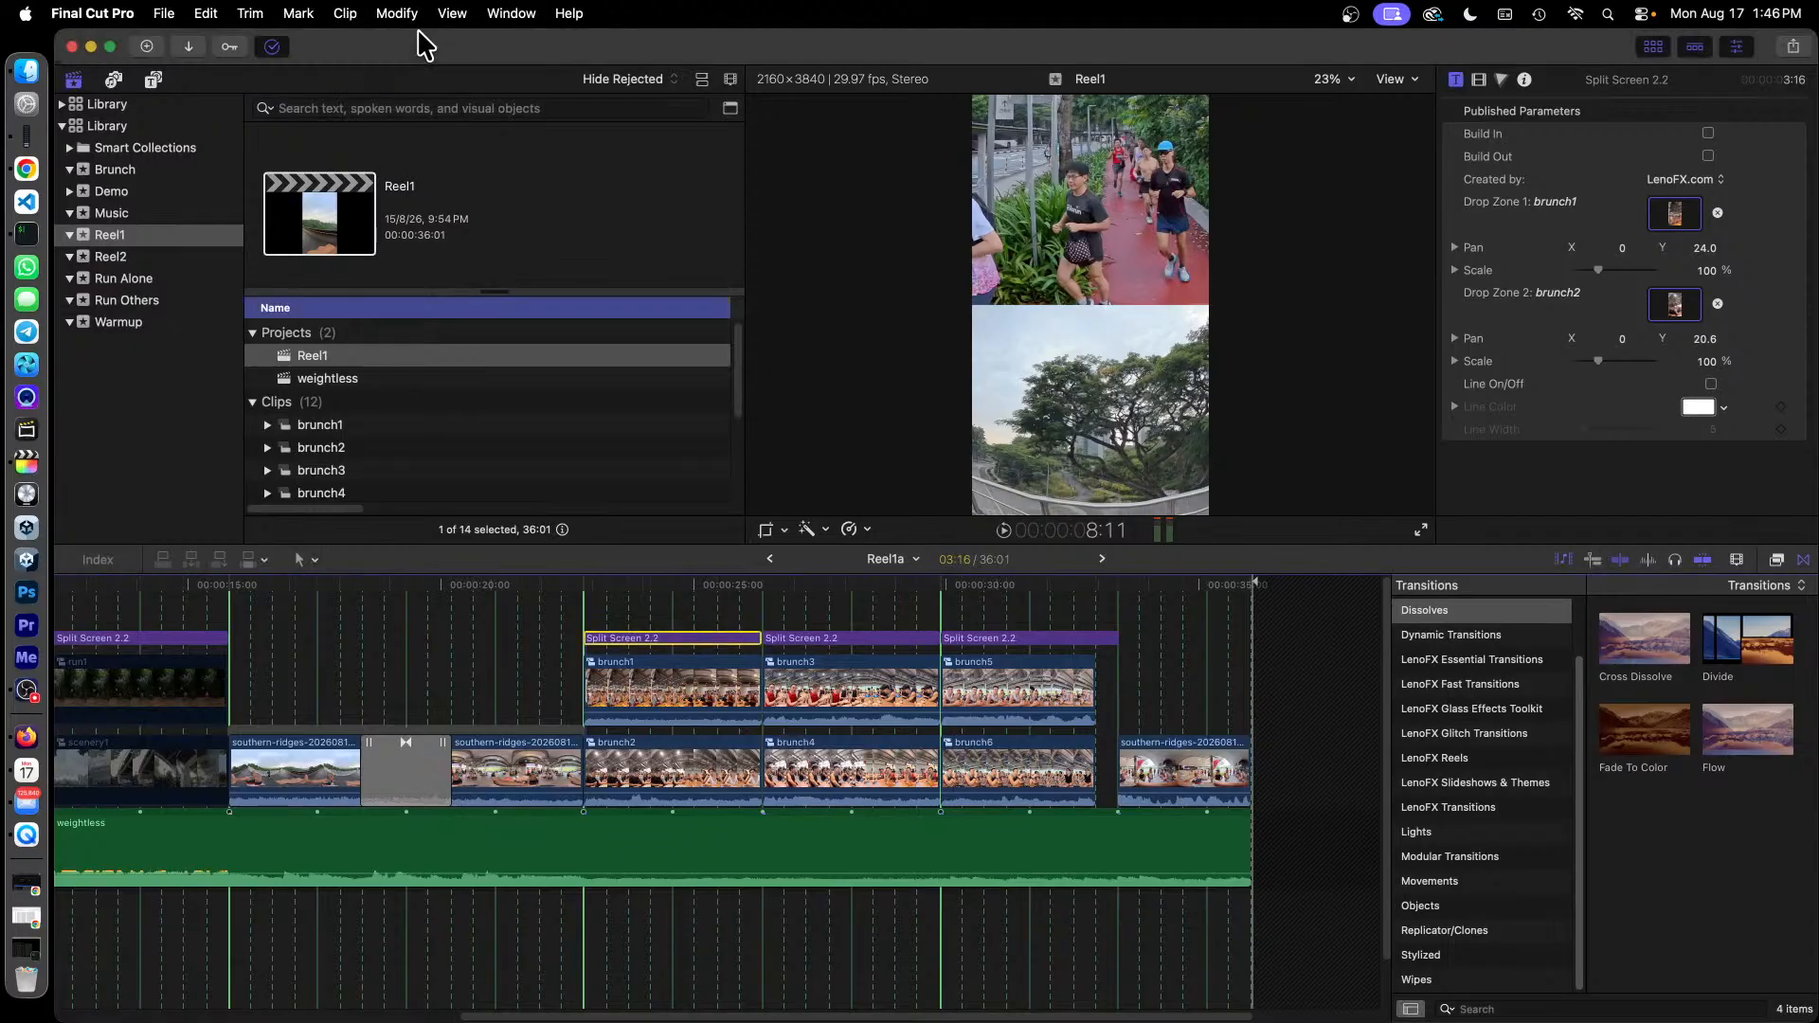
Inspect the brunch3 and brunch4 compound clips and check the drop zones of the Split Screen 2.2 title above them.
double_click(862, 679)
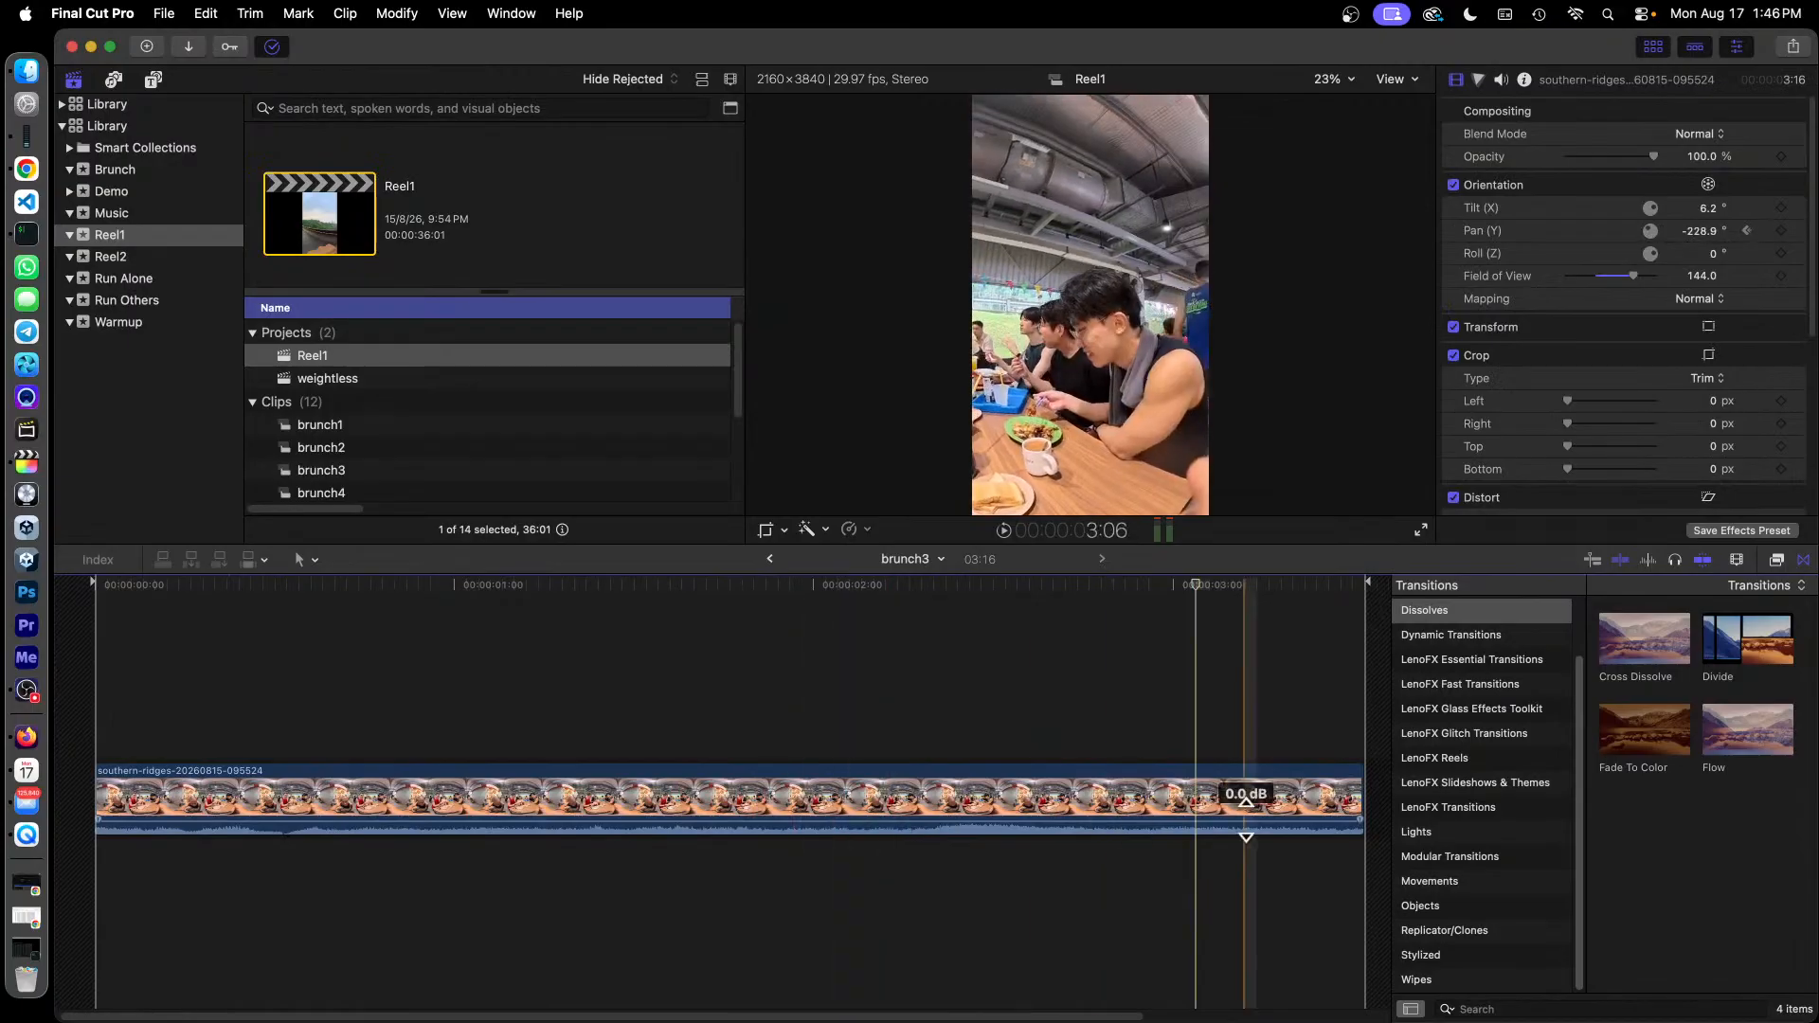
left_click(771, 559)
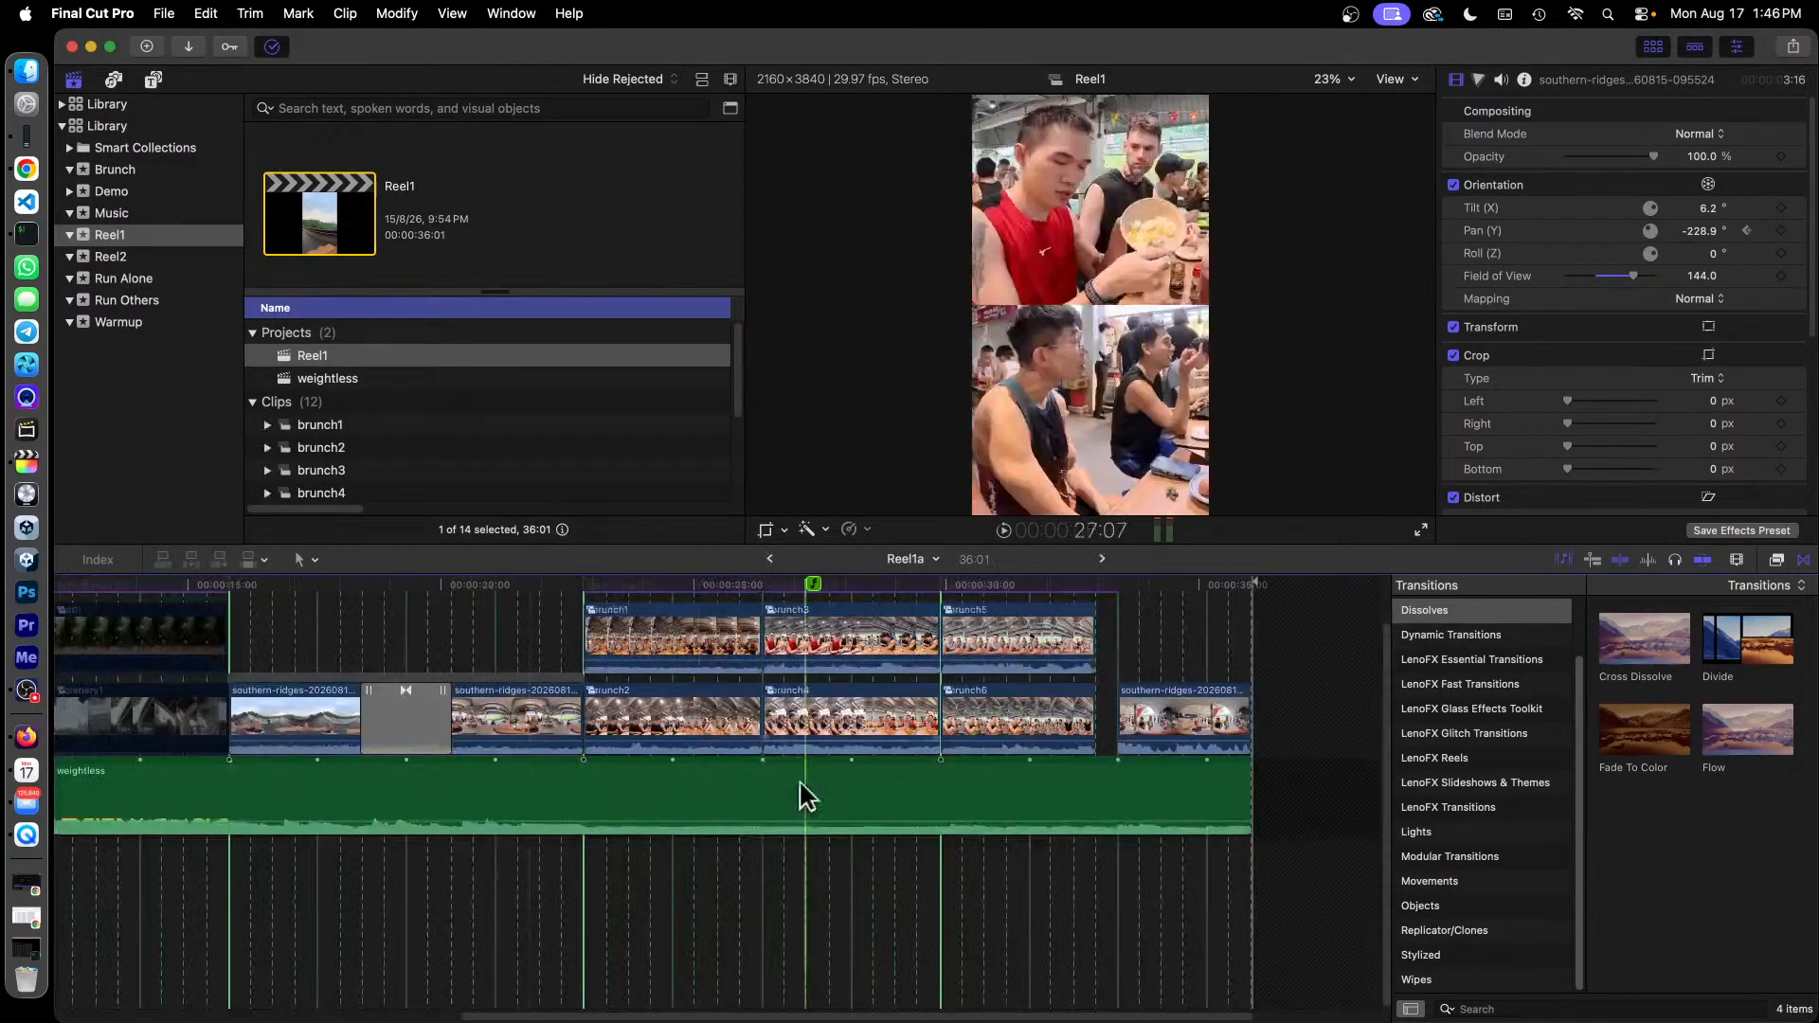
double_click(847, 718)
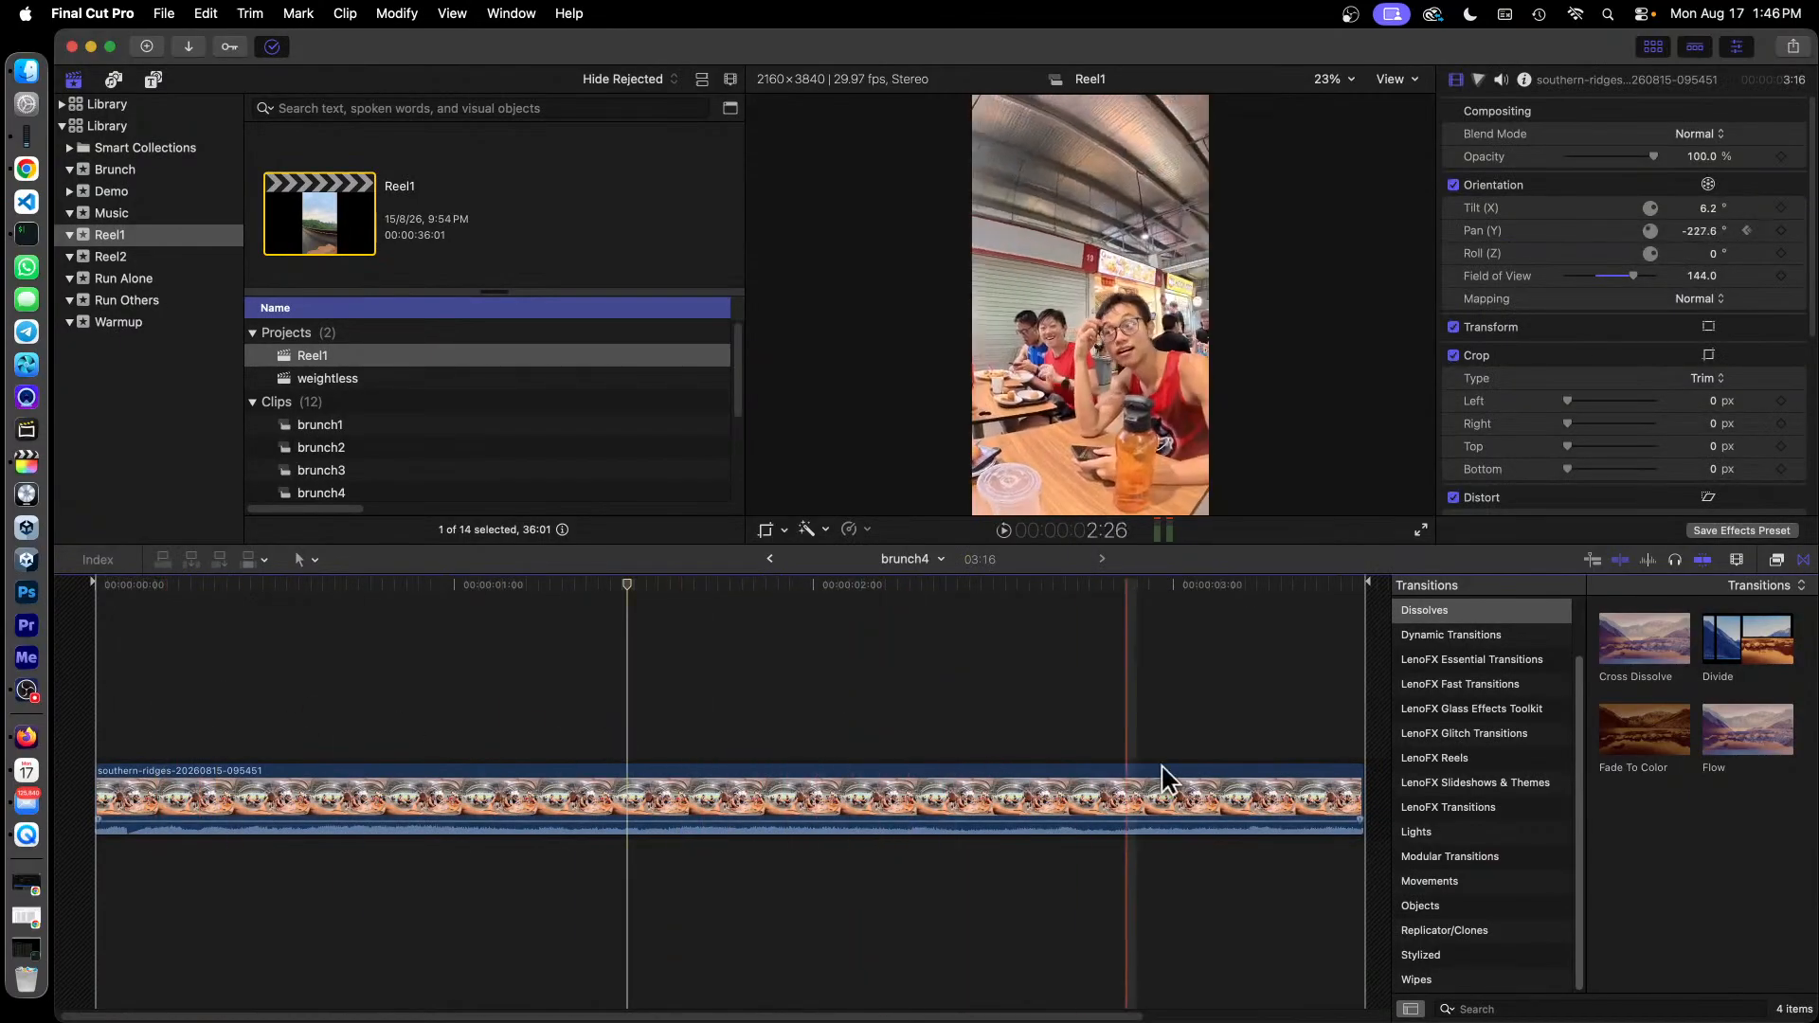
left_click(771, 559)
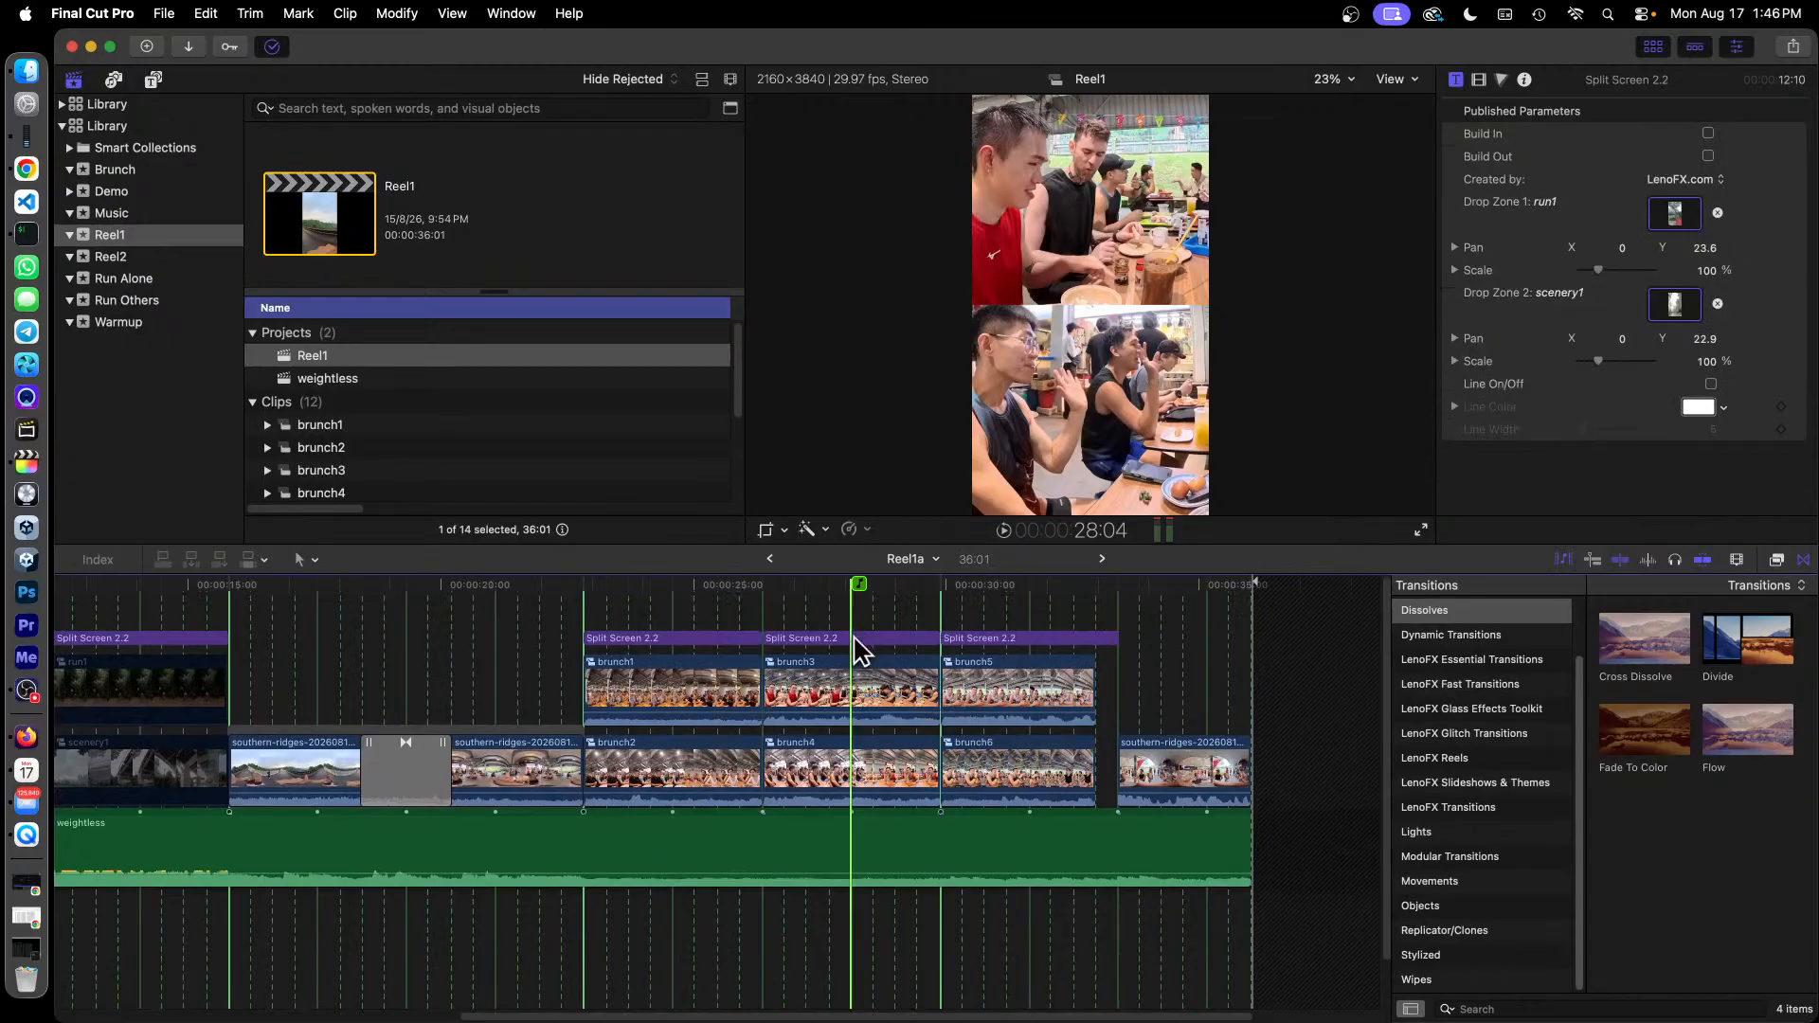
left_click(854, 639)
left_click(915, 633)
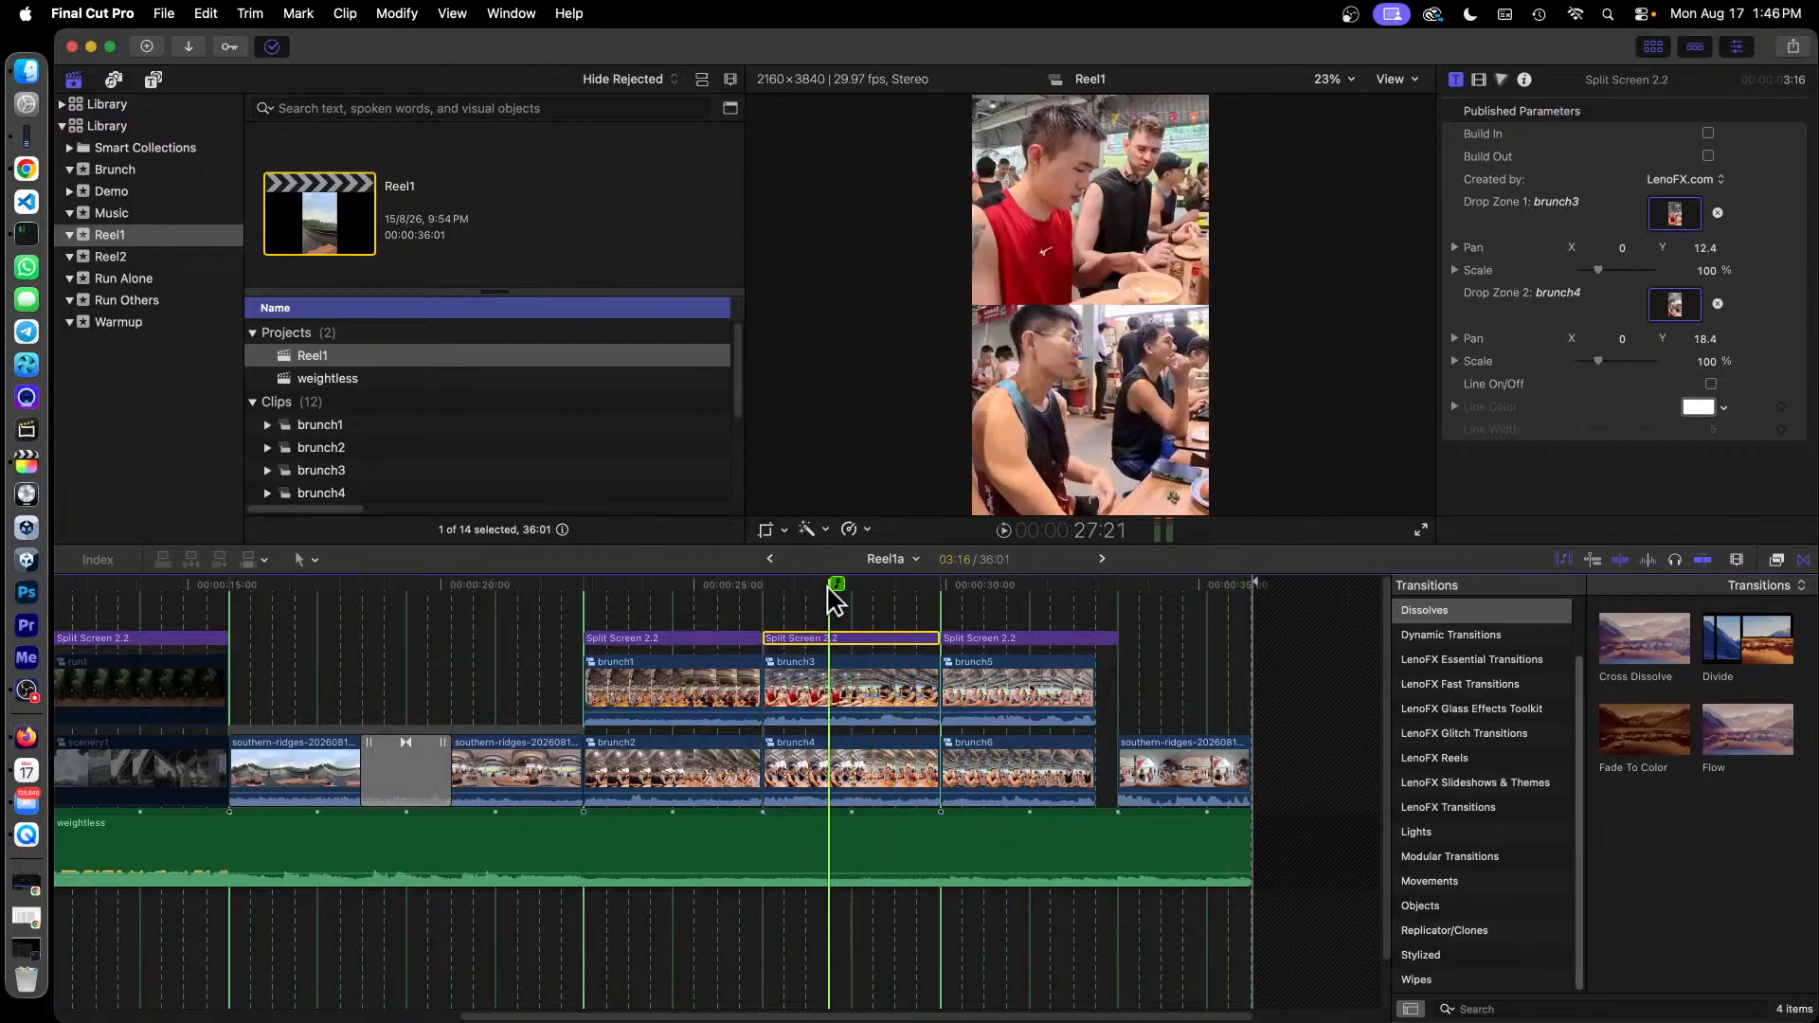
Inspect the brunch5 and brunch6 compound clips and check the drop zones of the Split Screen 2.2 title above them.
left_click(994, 585)
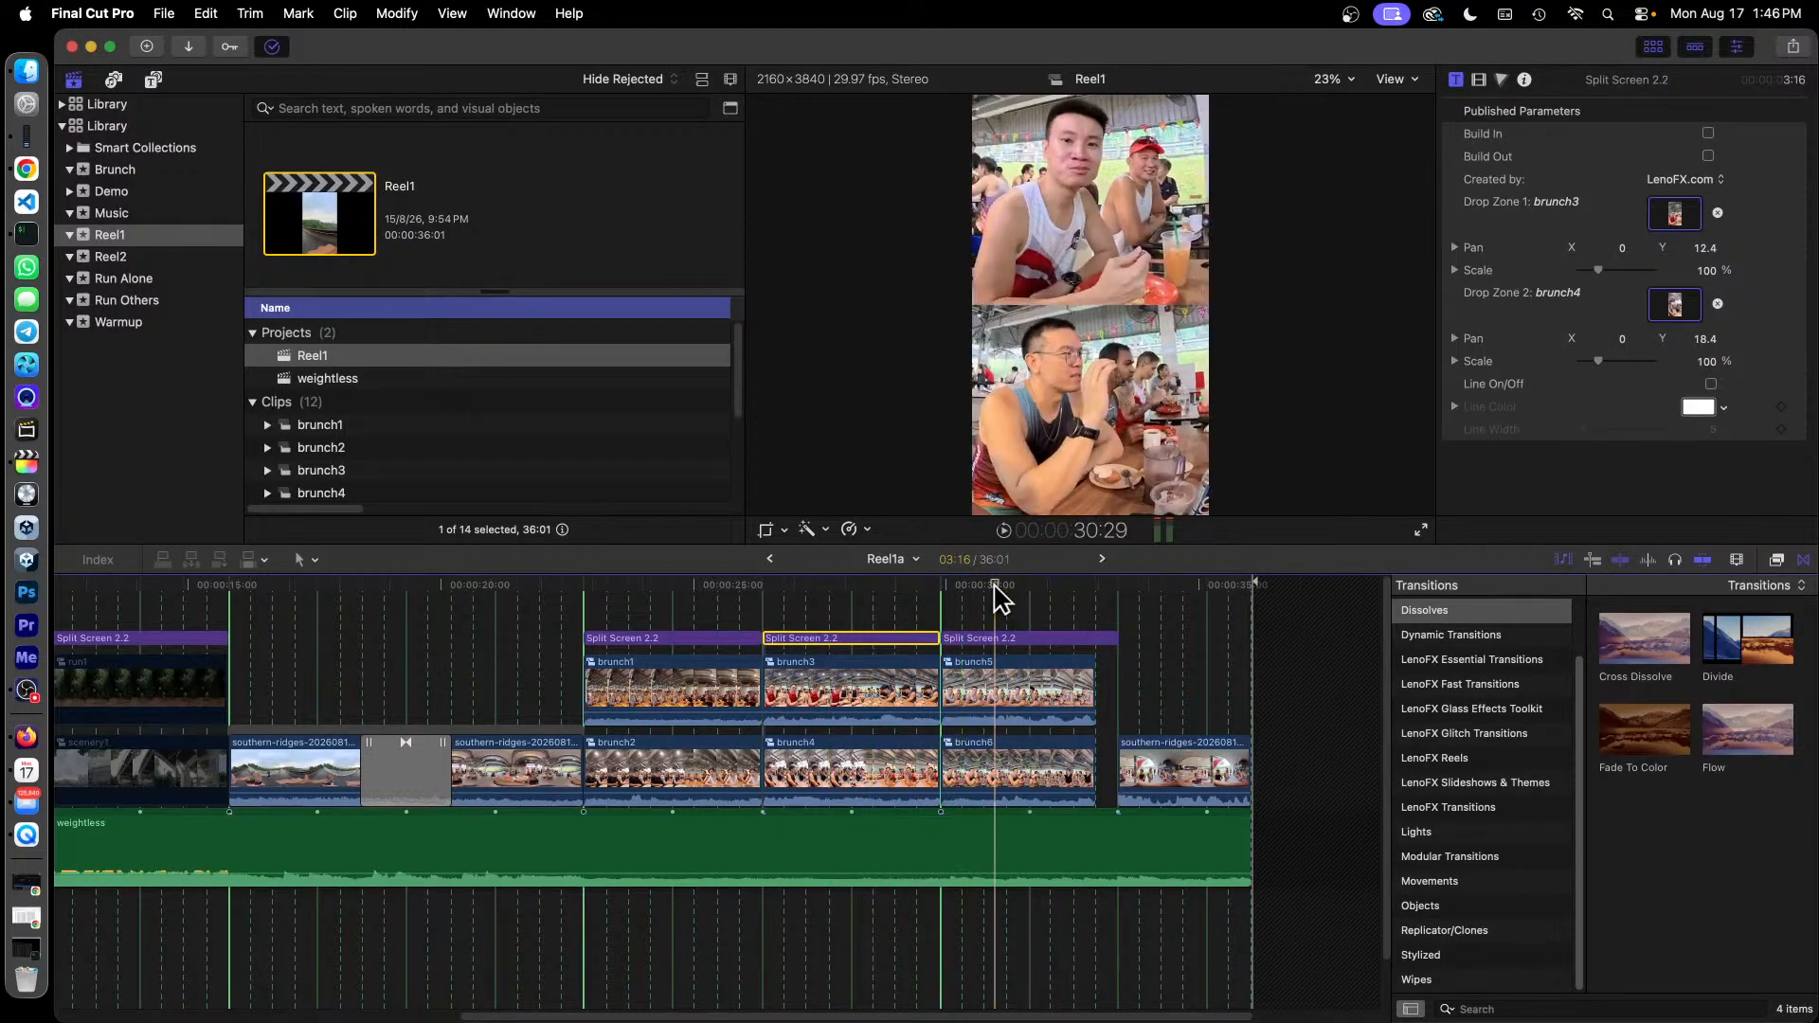
double_click(1009, 675)
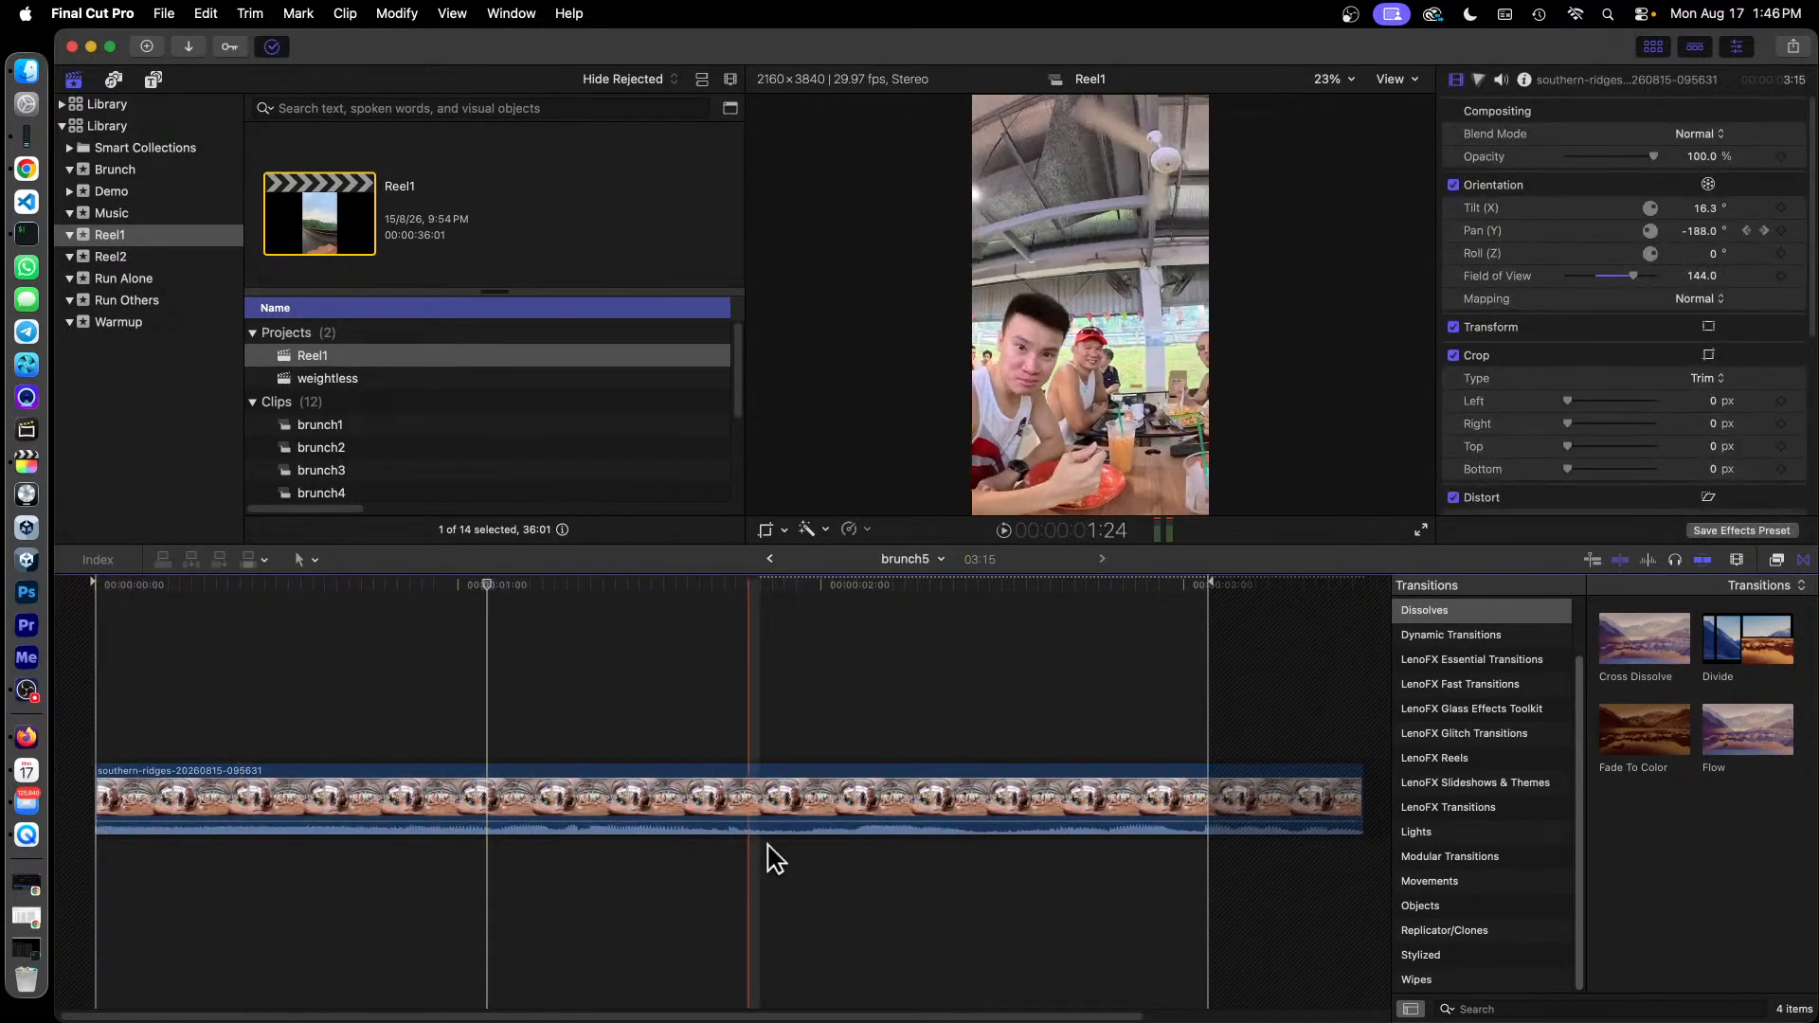
left_click(769, 559)
double_click(1017, 701)
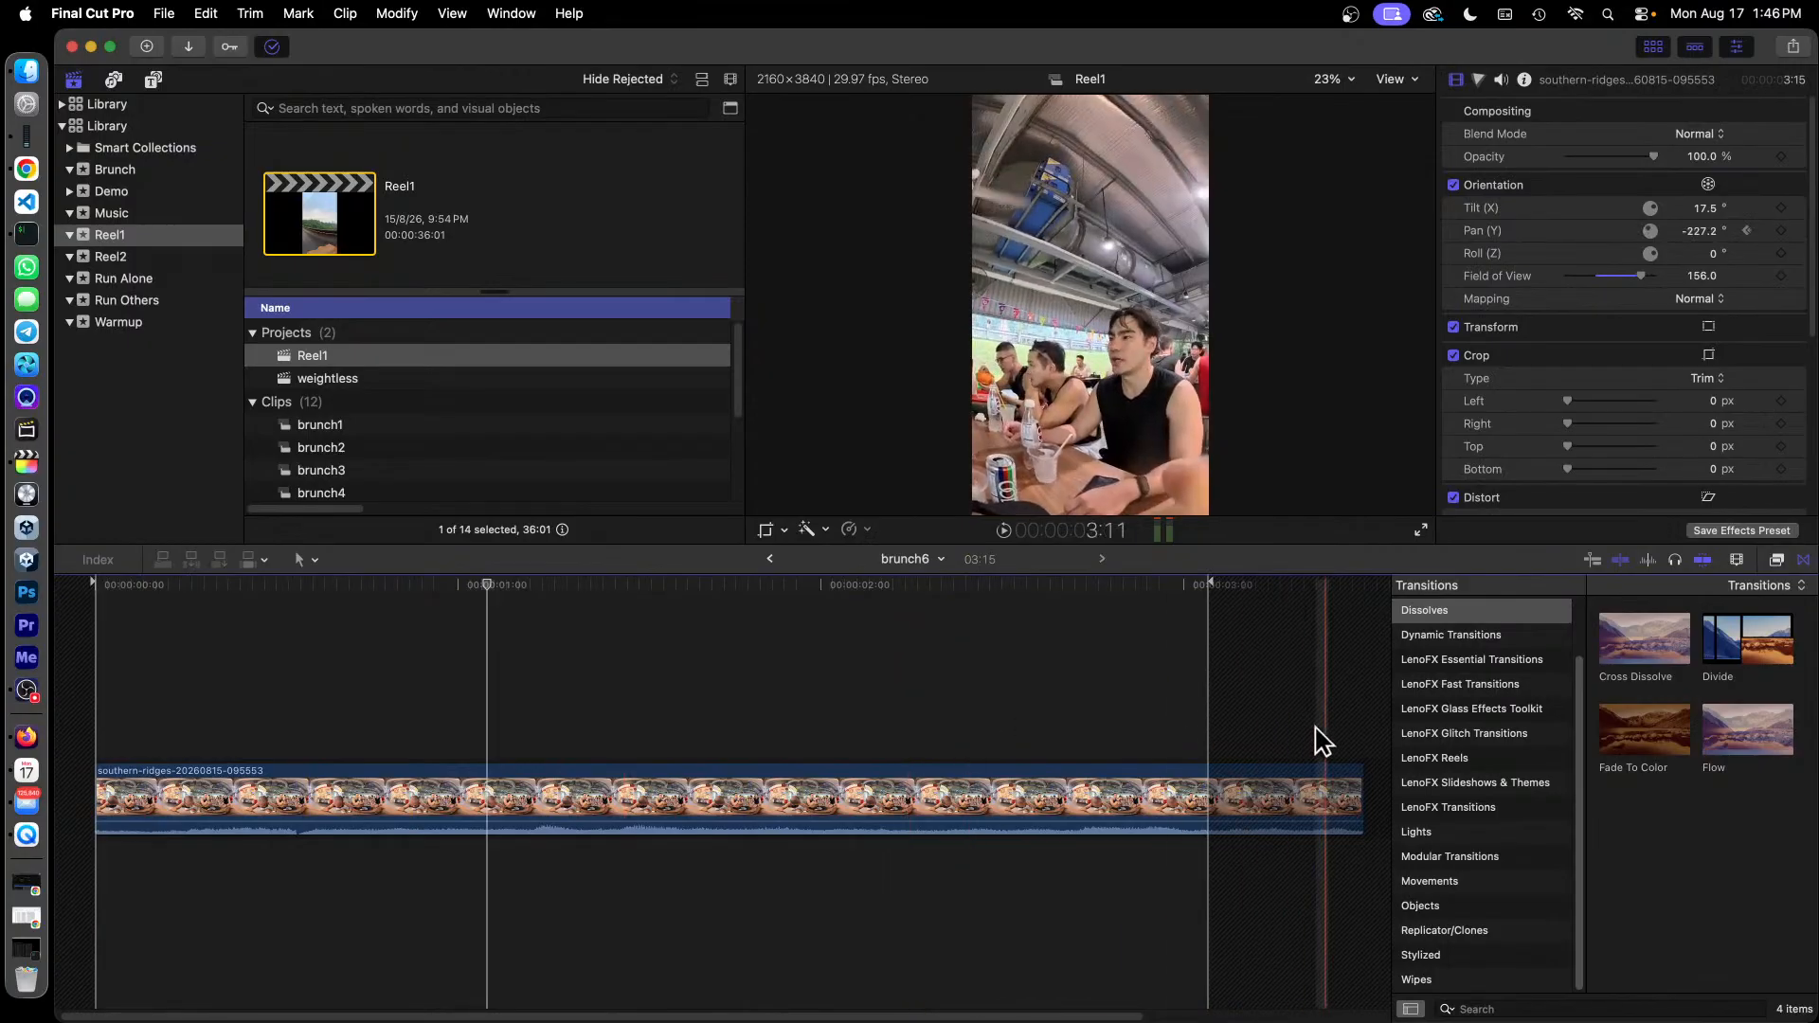
left_click(769, 560)
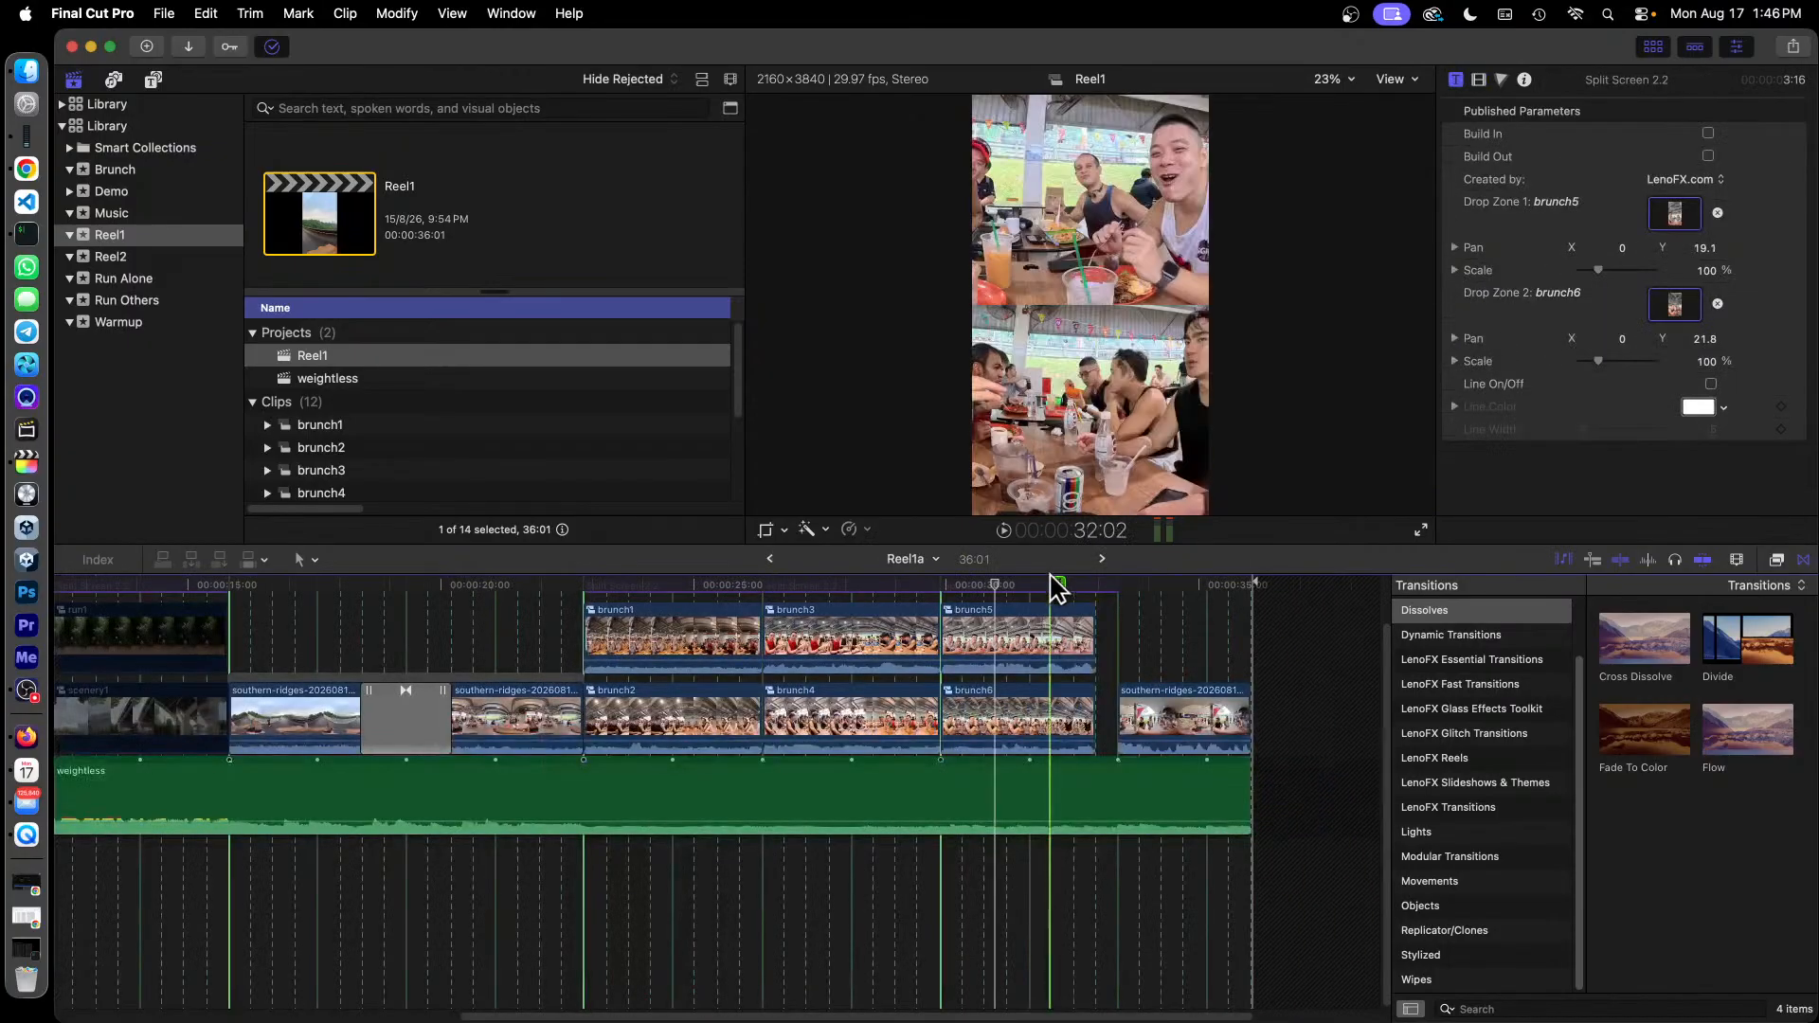
left_click(1033, 638)
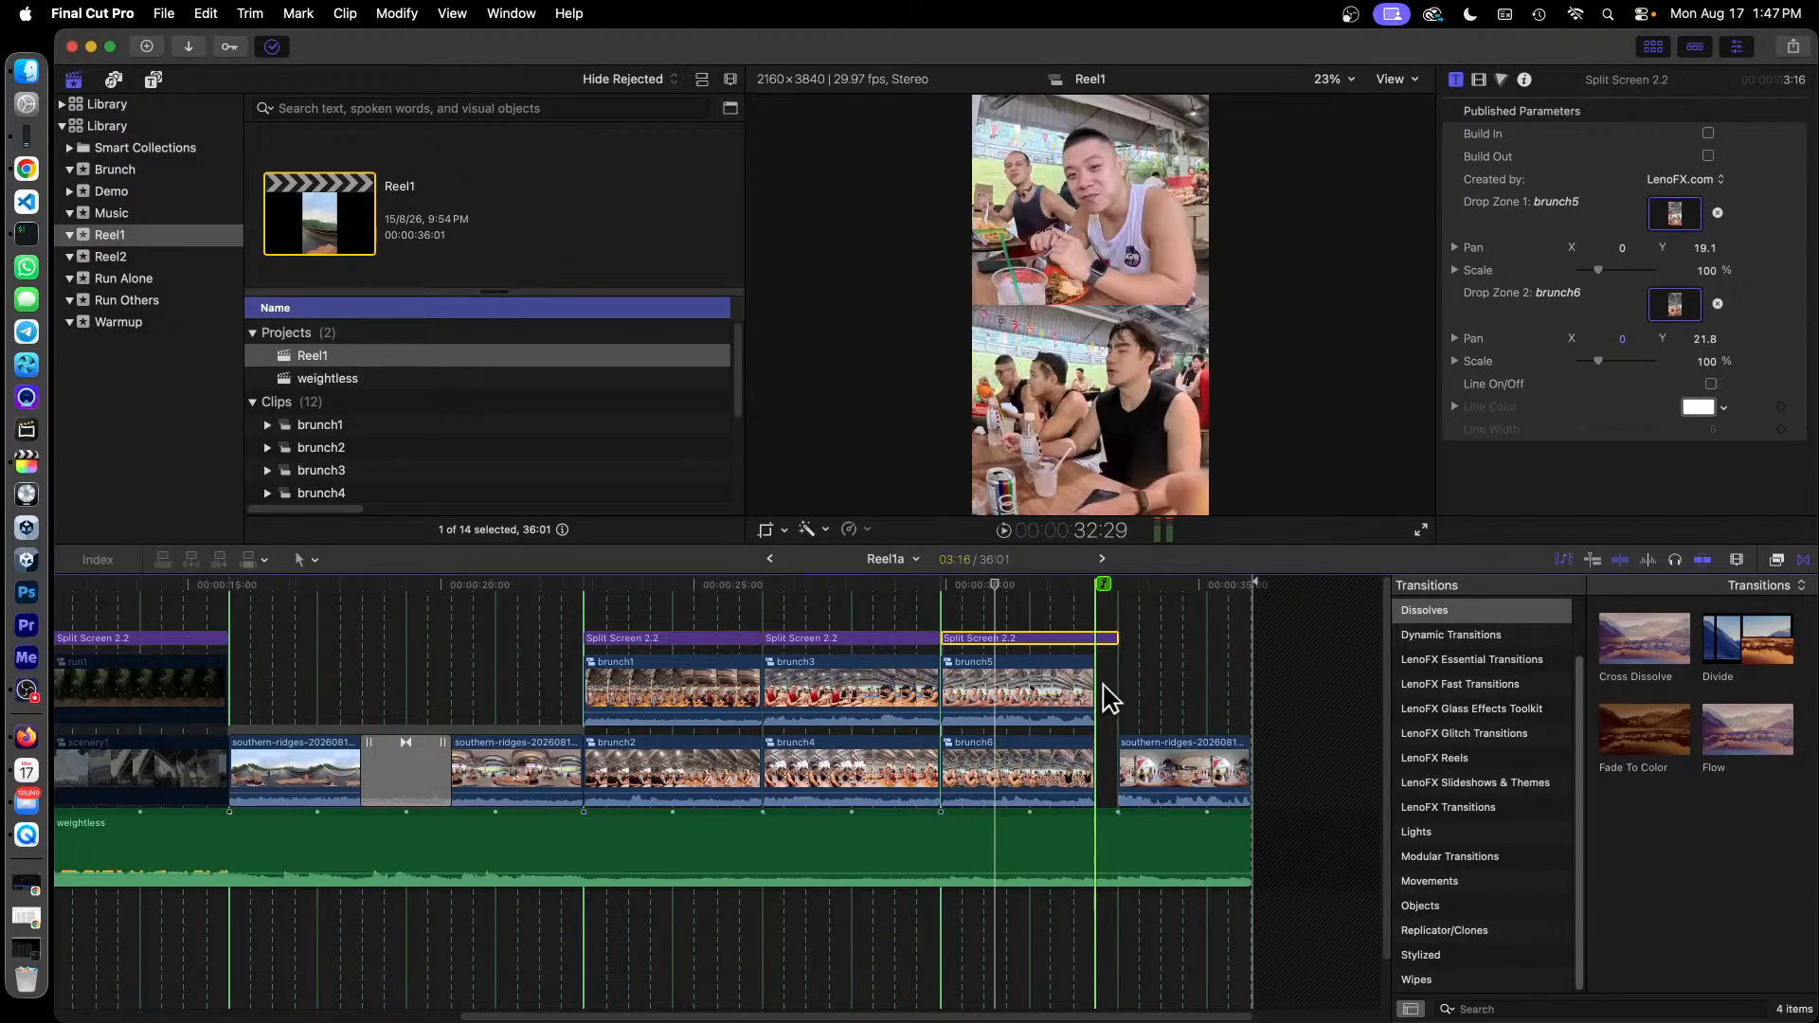
Show the video animation of the final southern-ridges clip in Reel1a to check its orientation keyframes.
left_click_drag(721, 1015, 838, 1010)
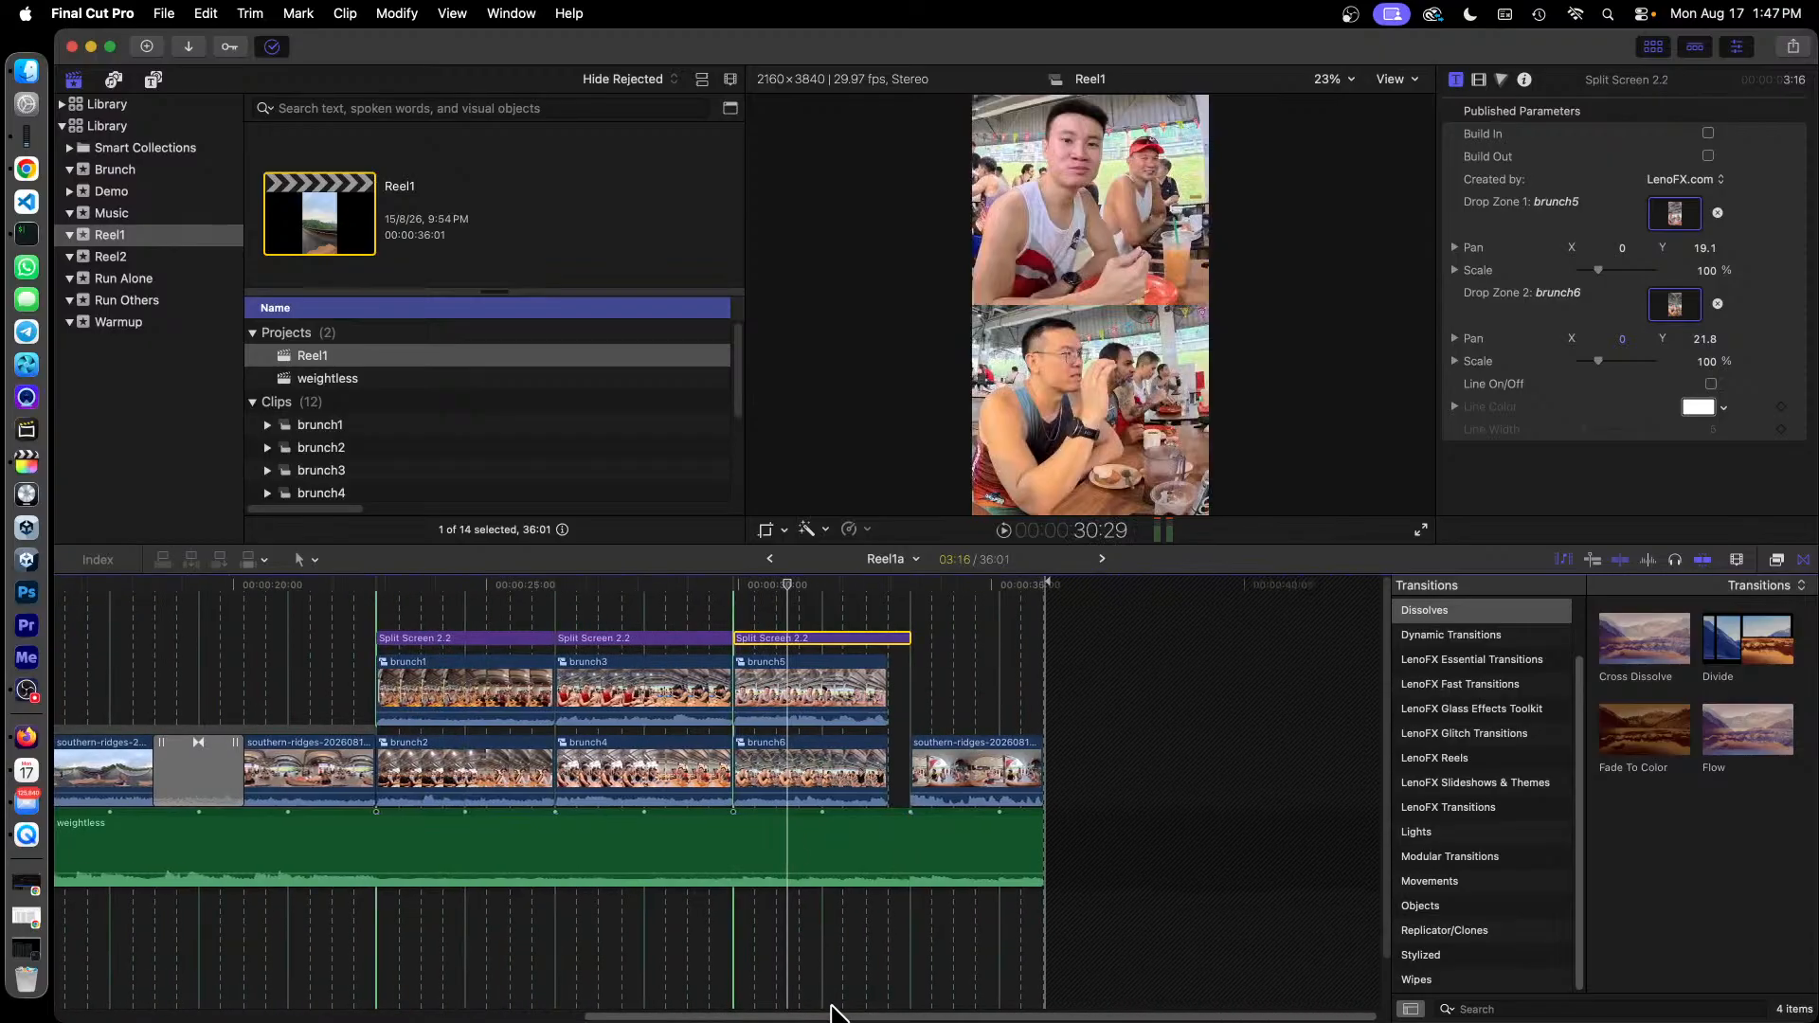
right_click(952, 758)
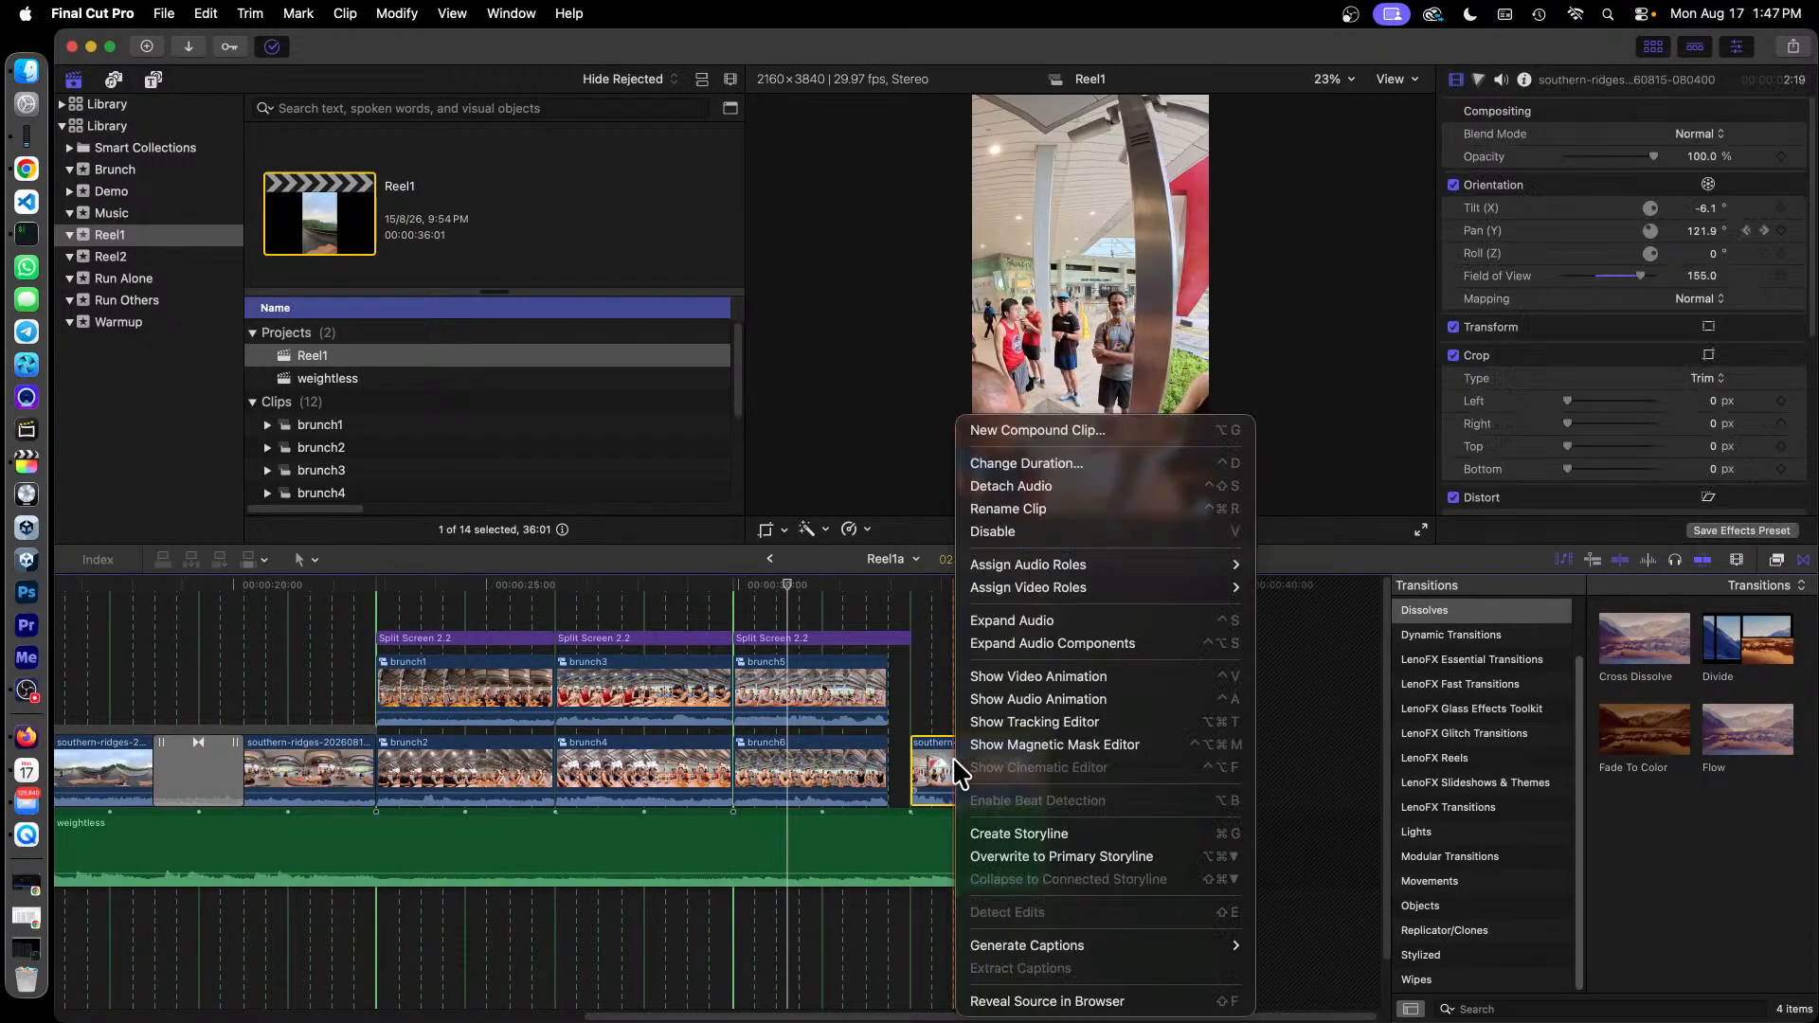
left_click(1061, 677)
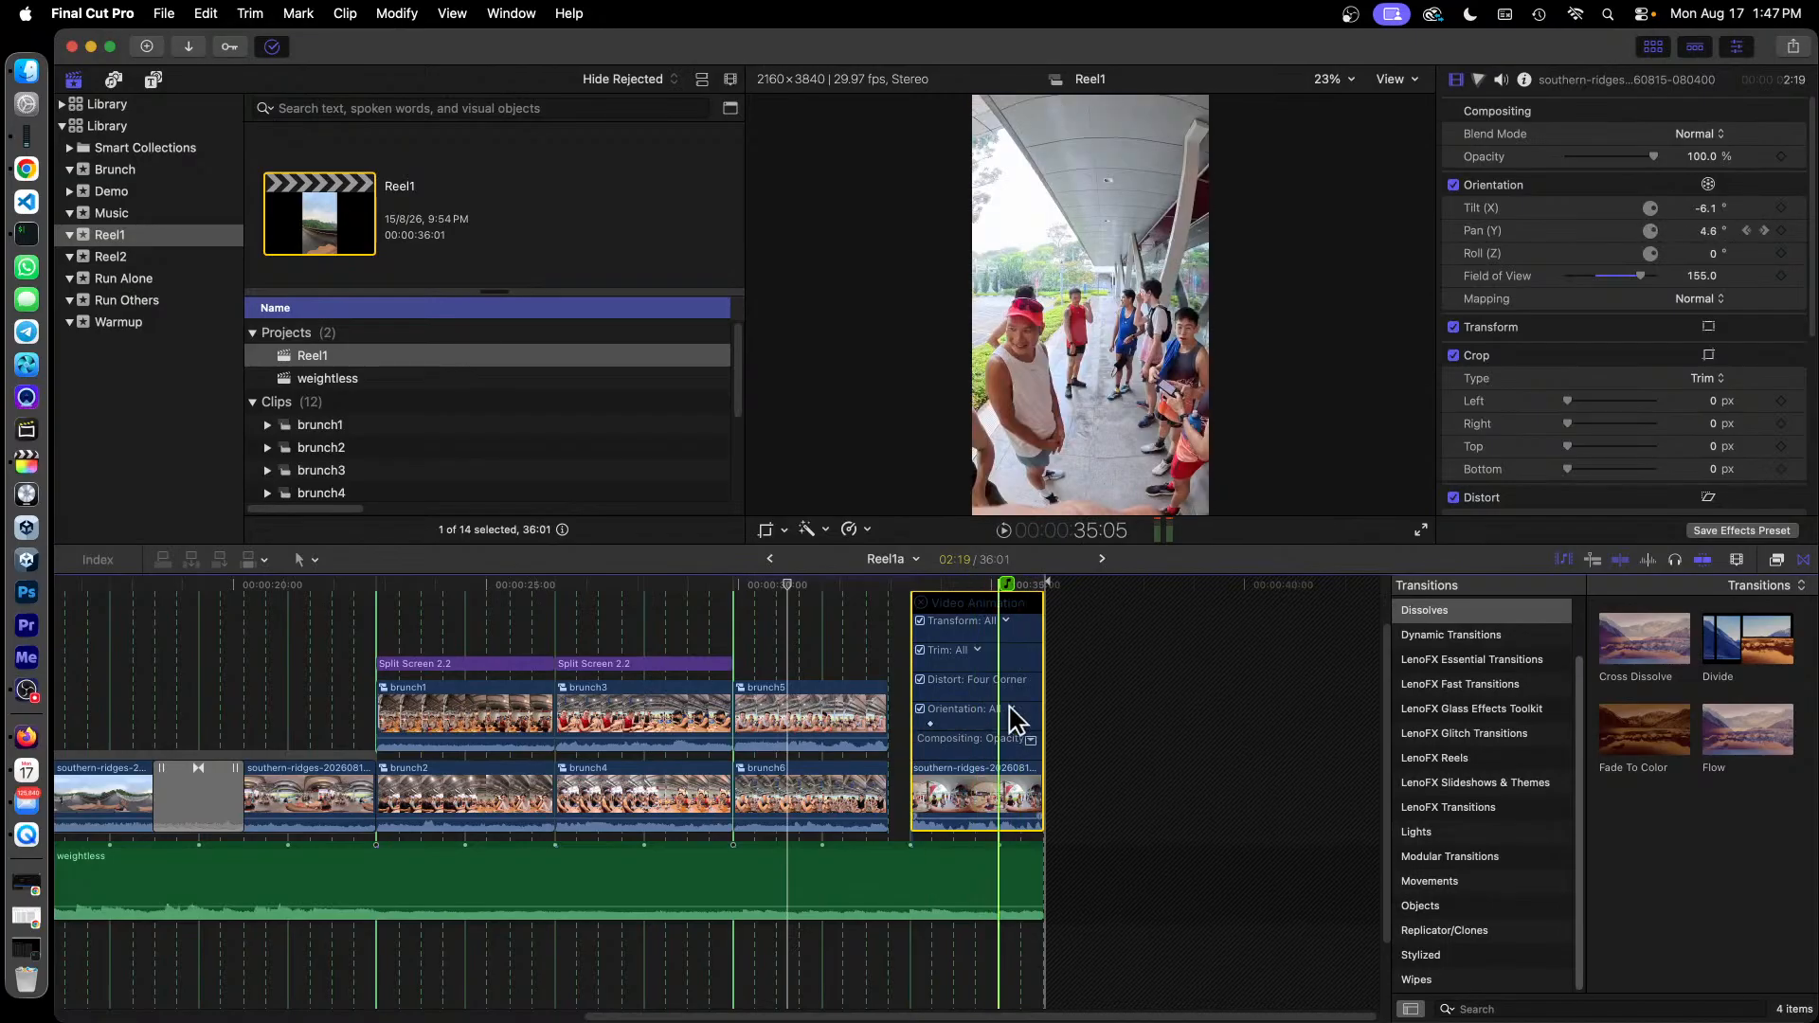
left_click_drag(846, 1018, 398, 1009)
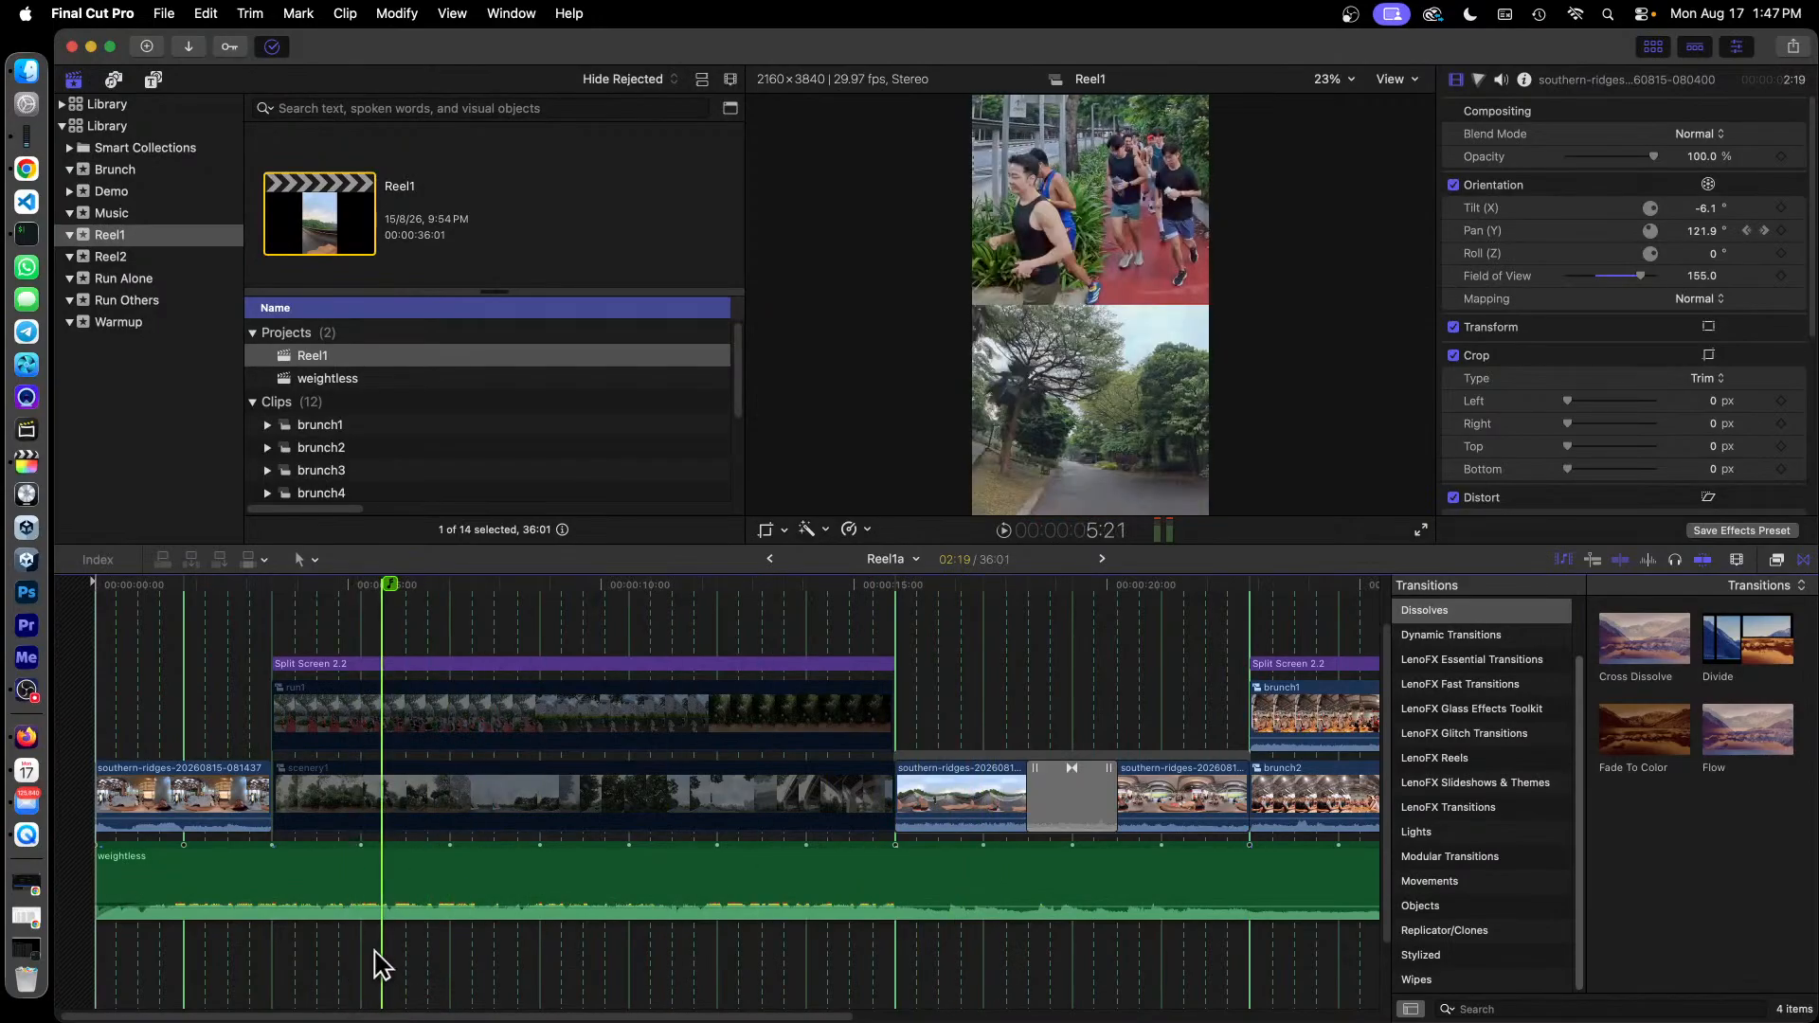
key("super+a")
right_click(828, 718)
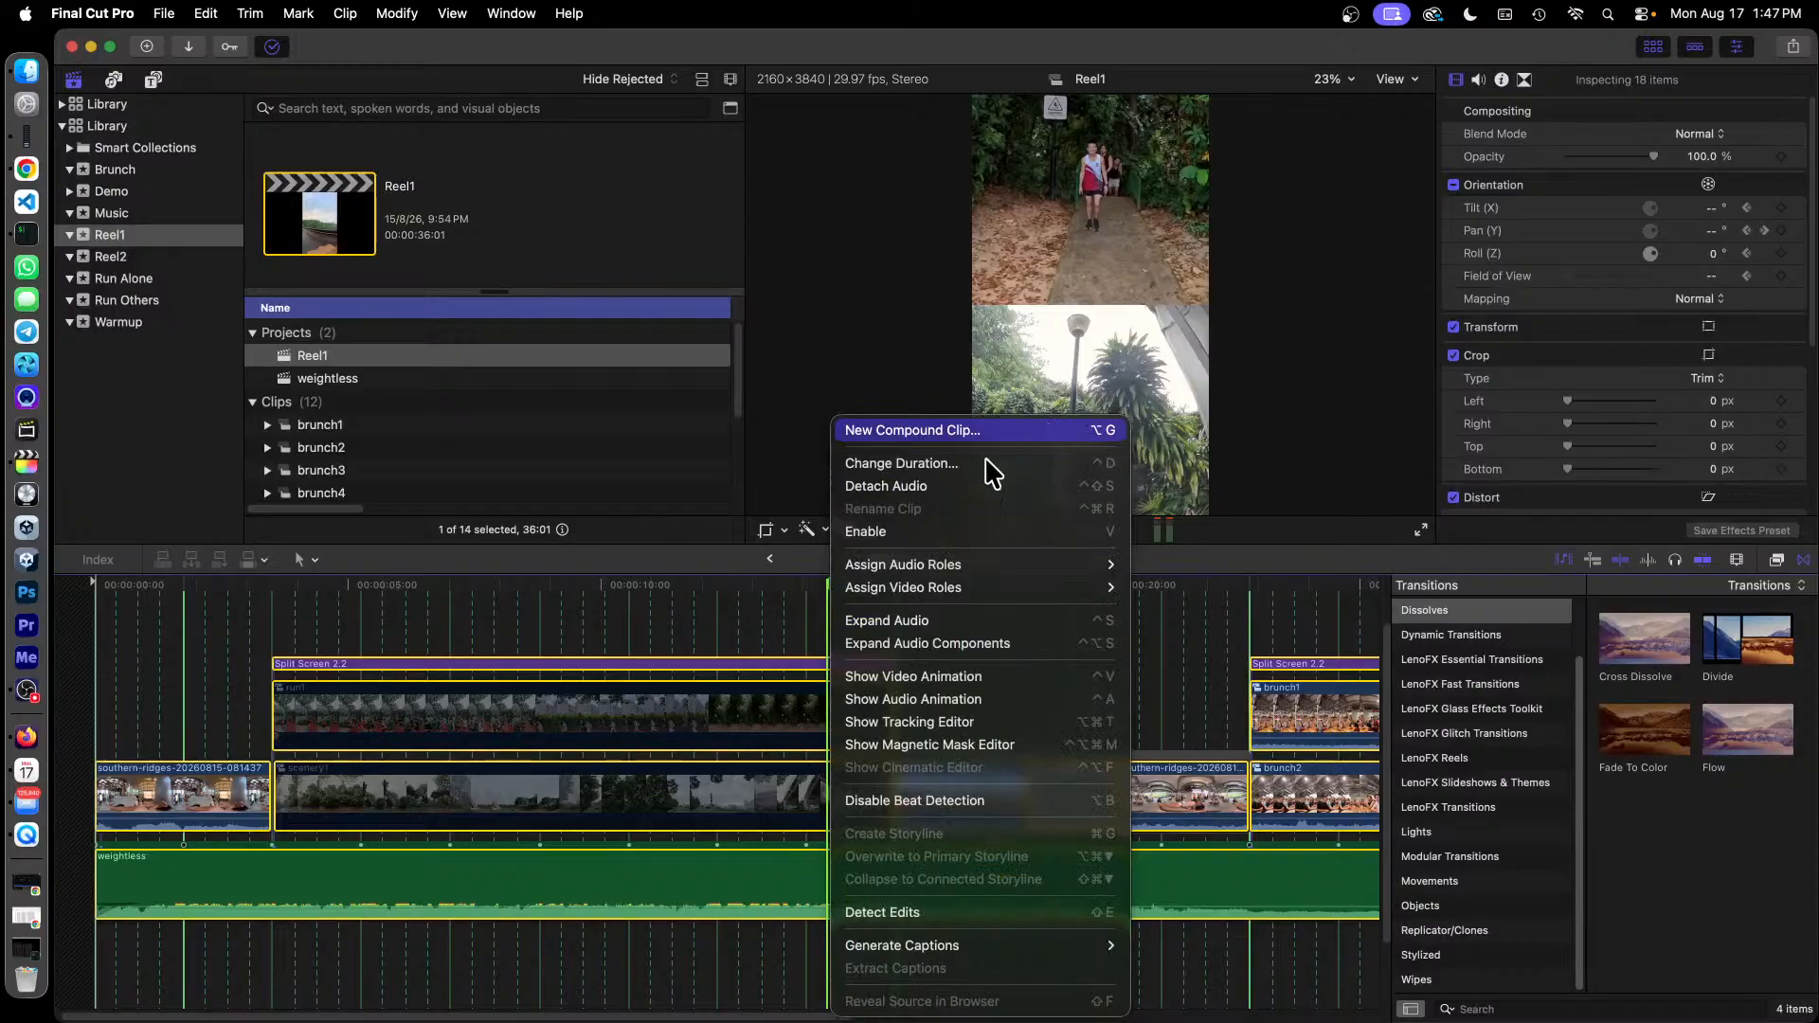
left_click(672, 556)
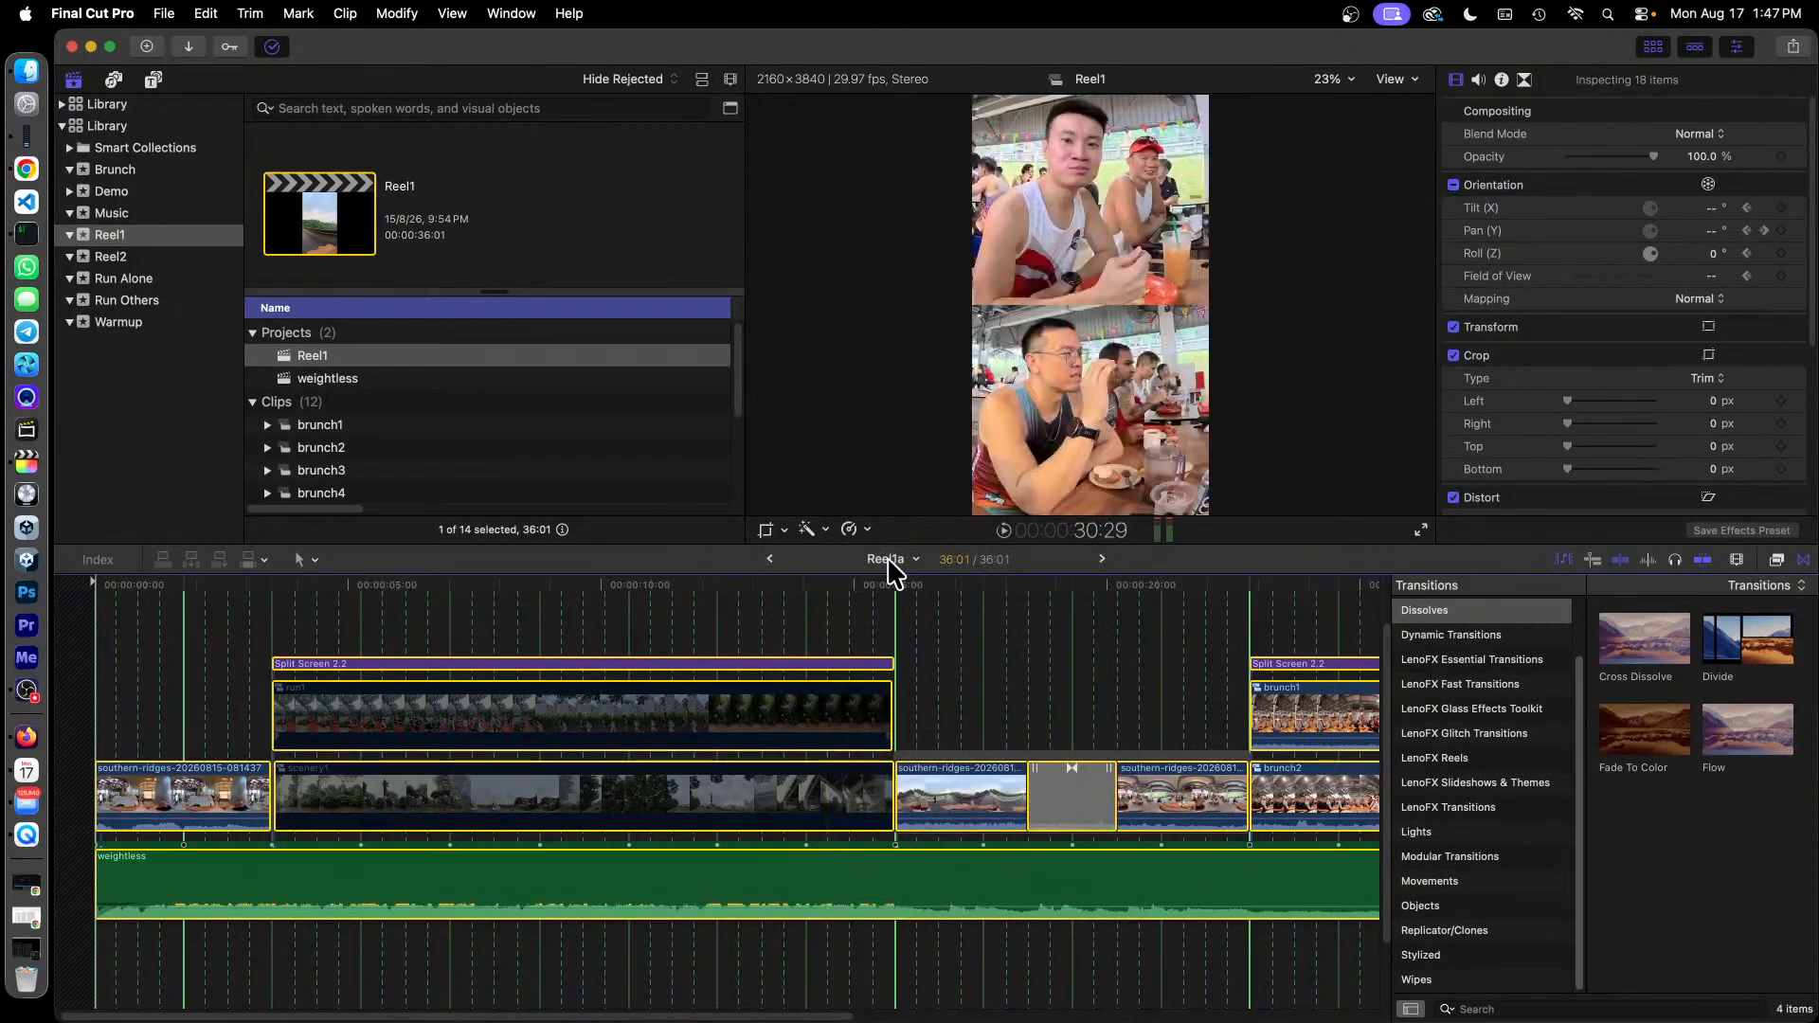
Return to the Reel1 project and inspect the Color Adjustments settings applied to the Reel1a compound clip, with the playhead at 8:10.
left_click(769, 559)
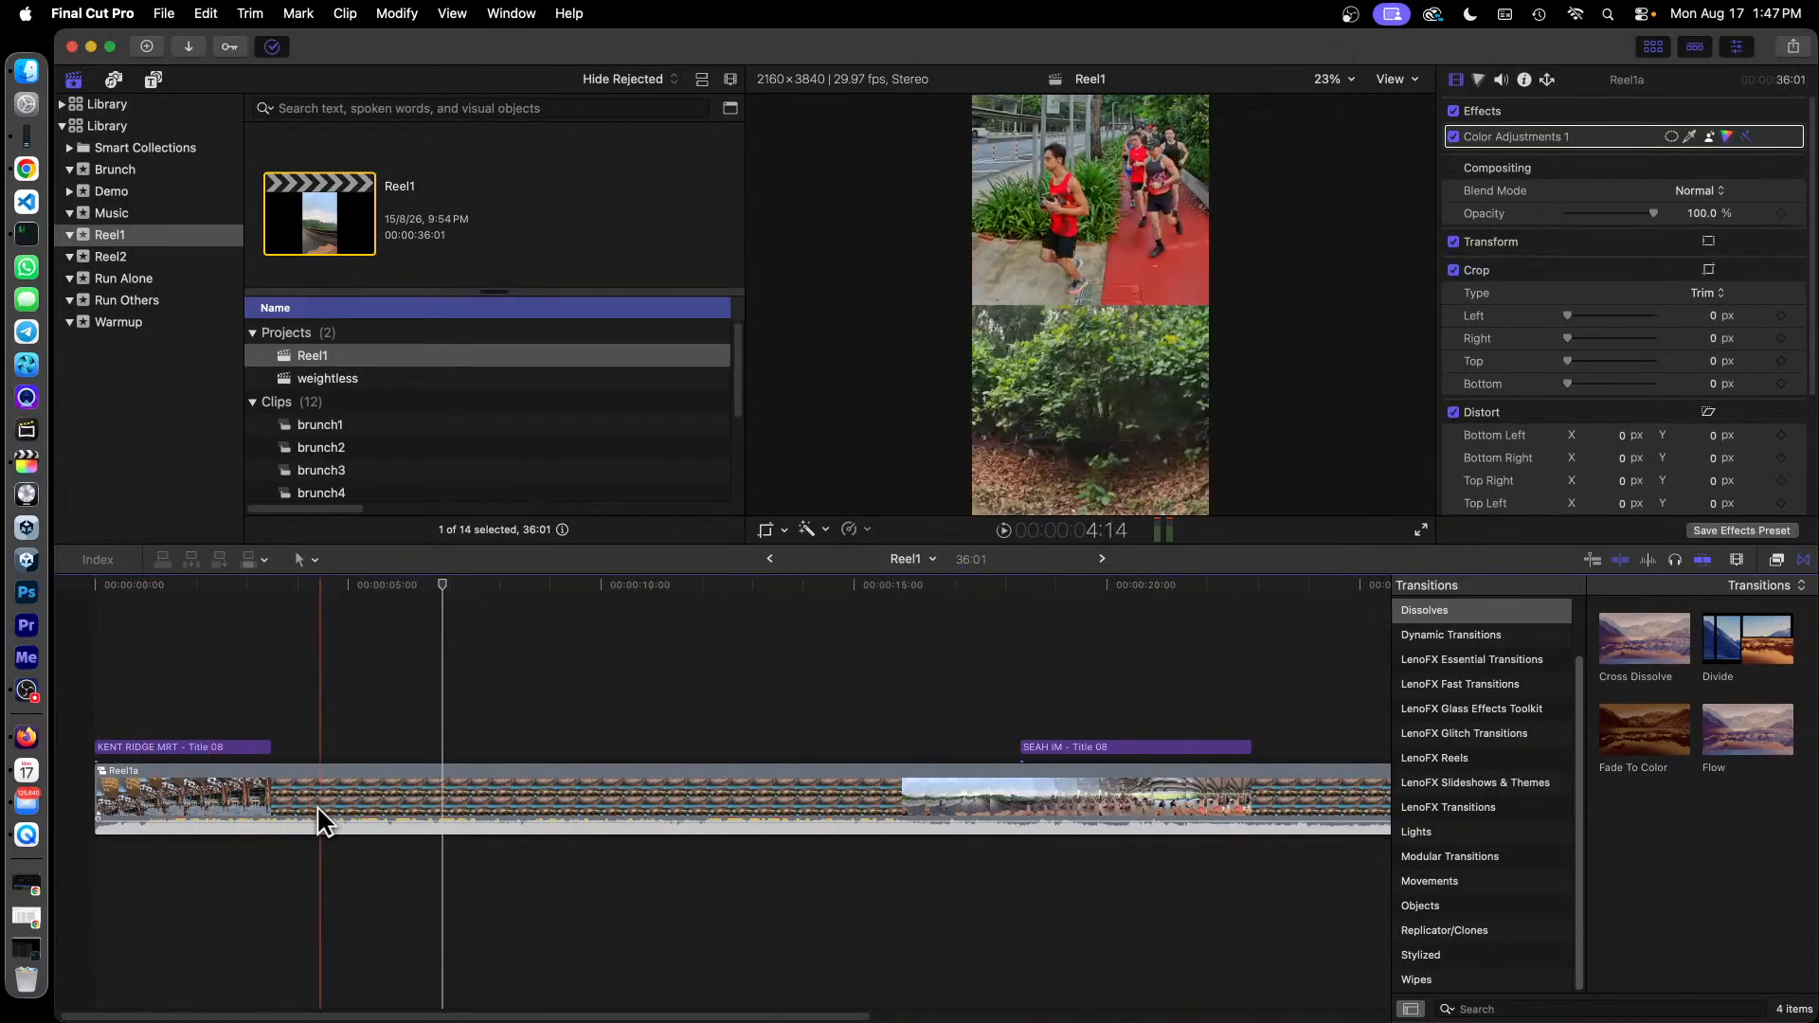
left_click(599, 788)
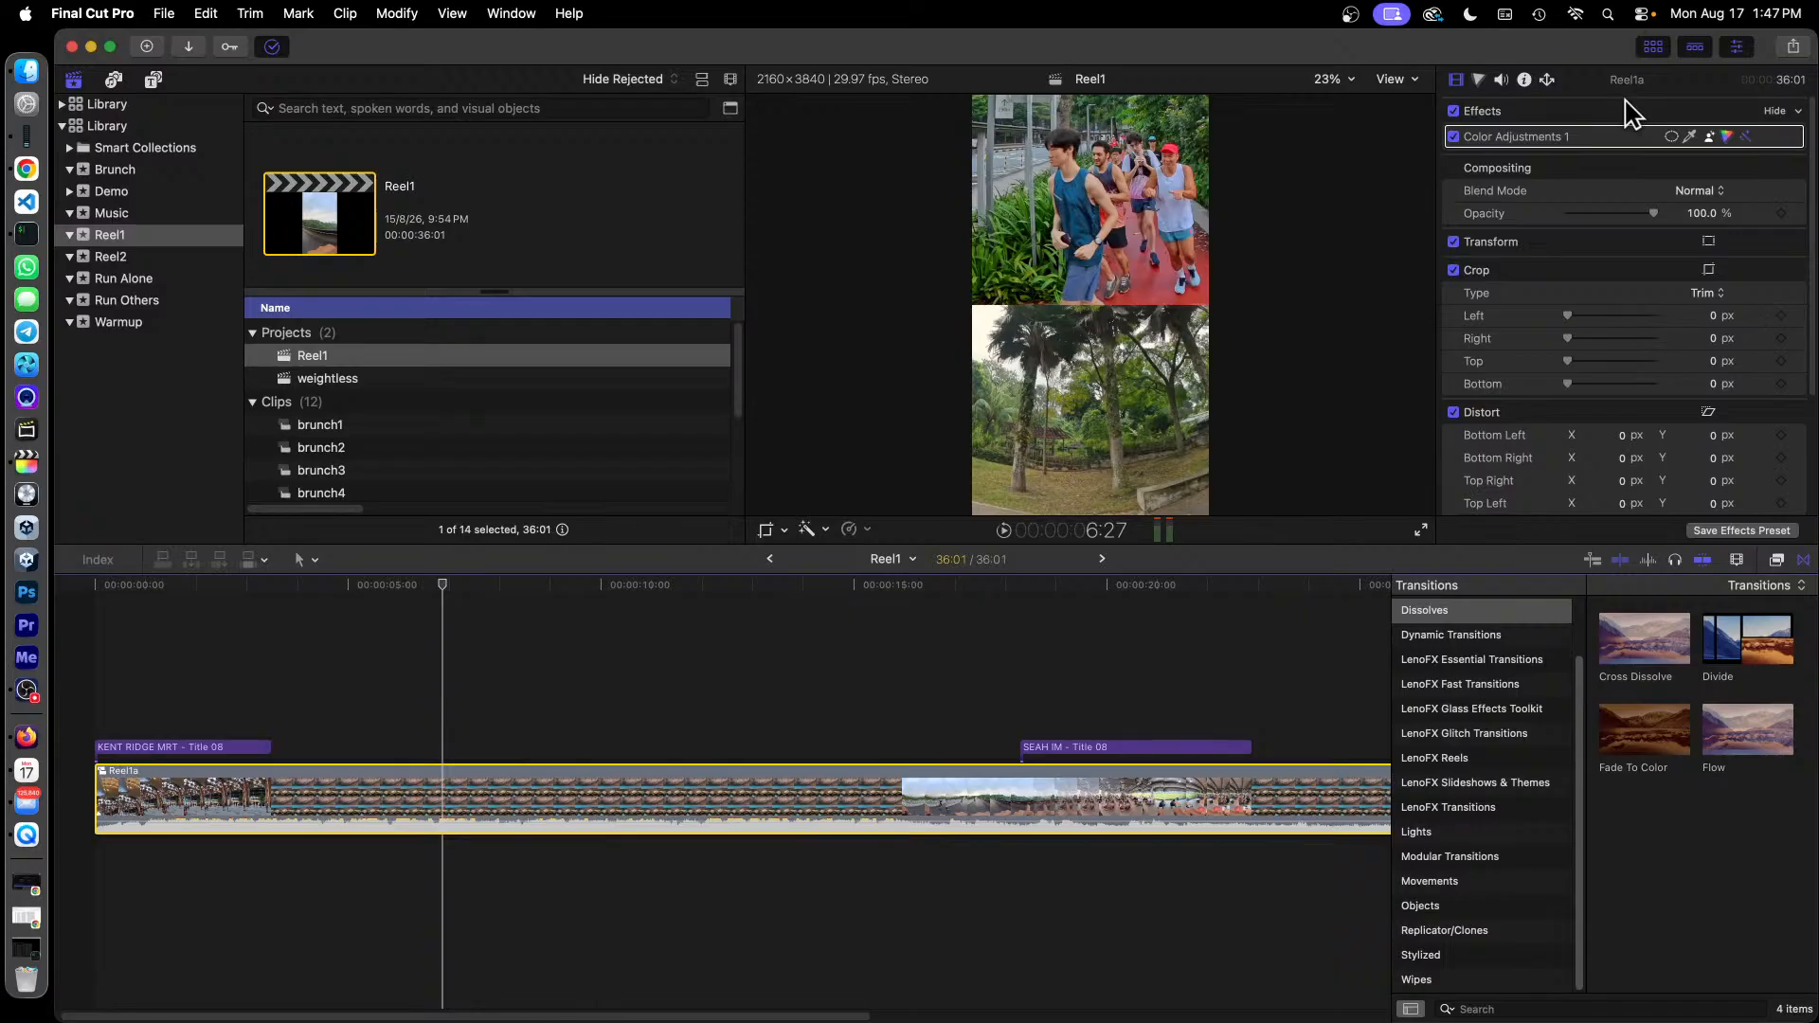
left_click(1479, 80)
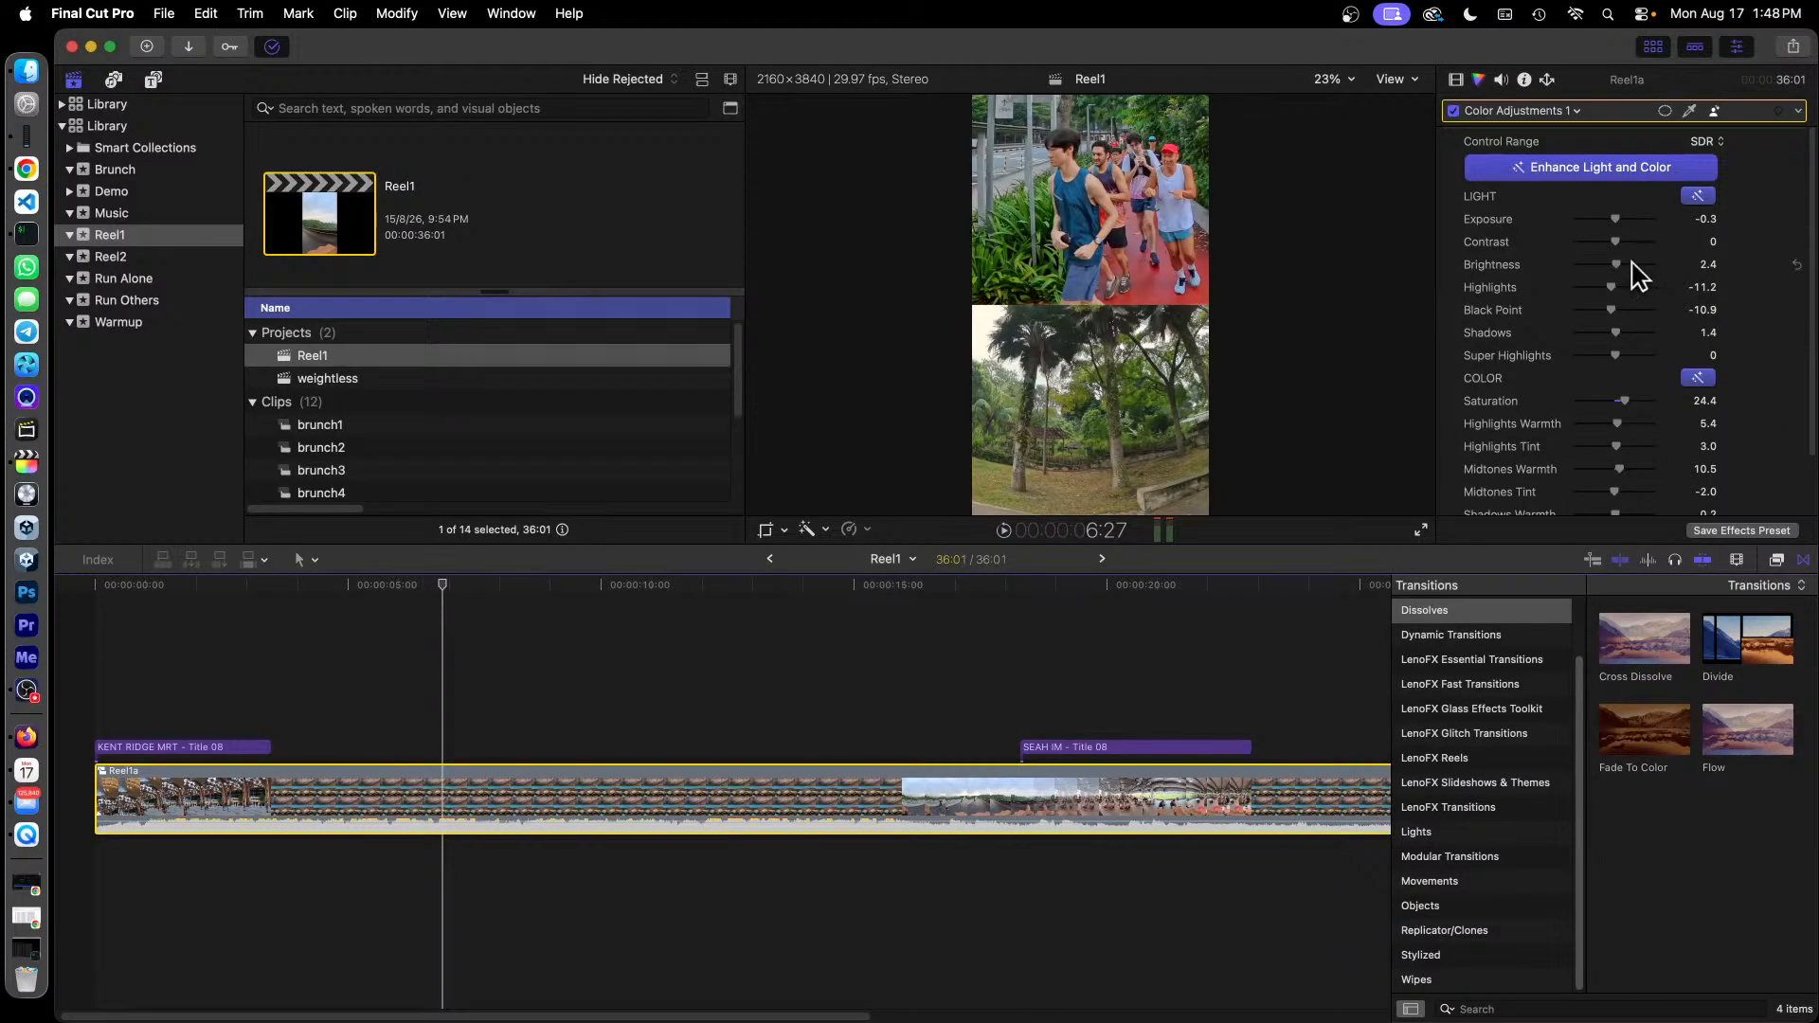
left_click_drag(446, 580, 514, 584)
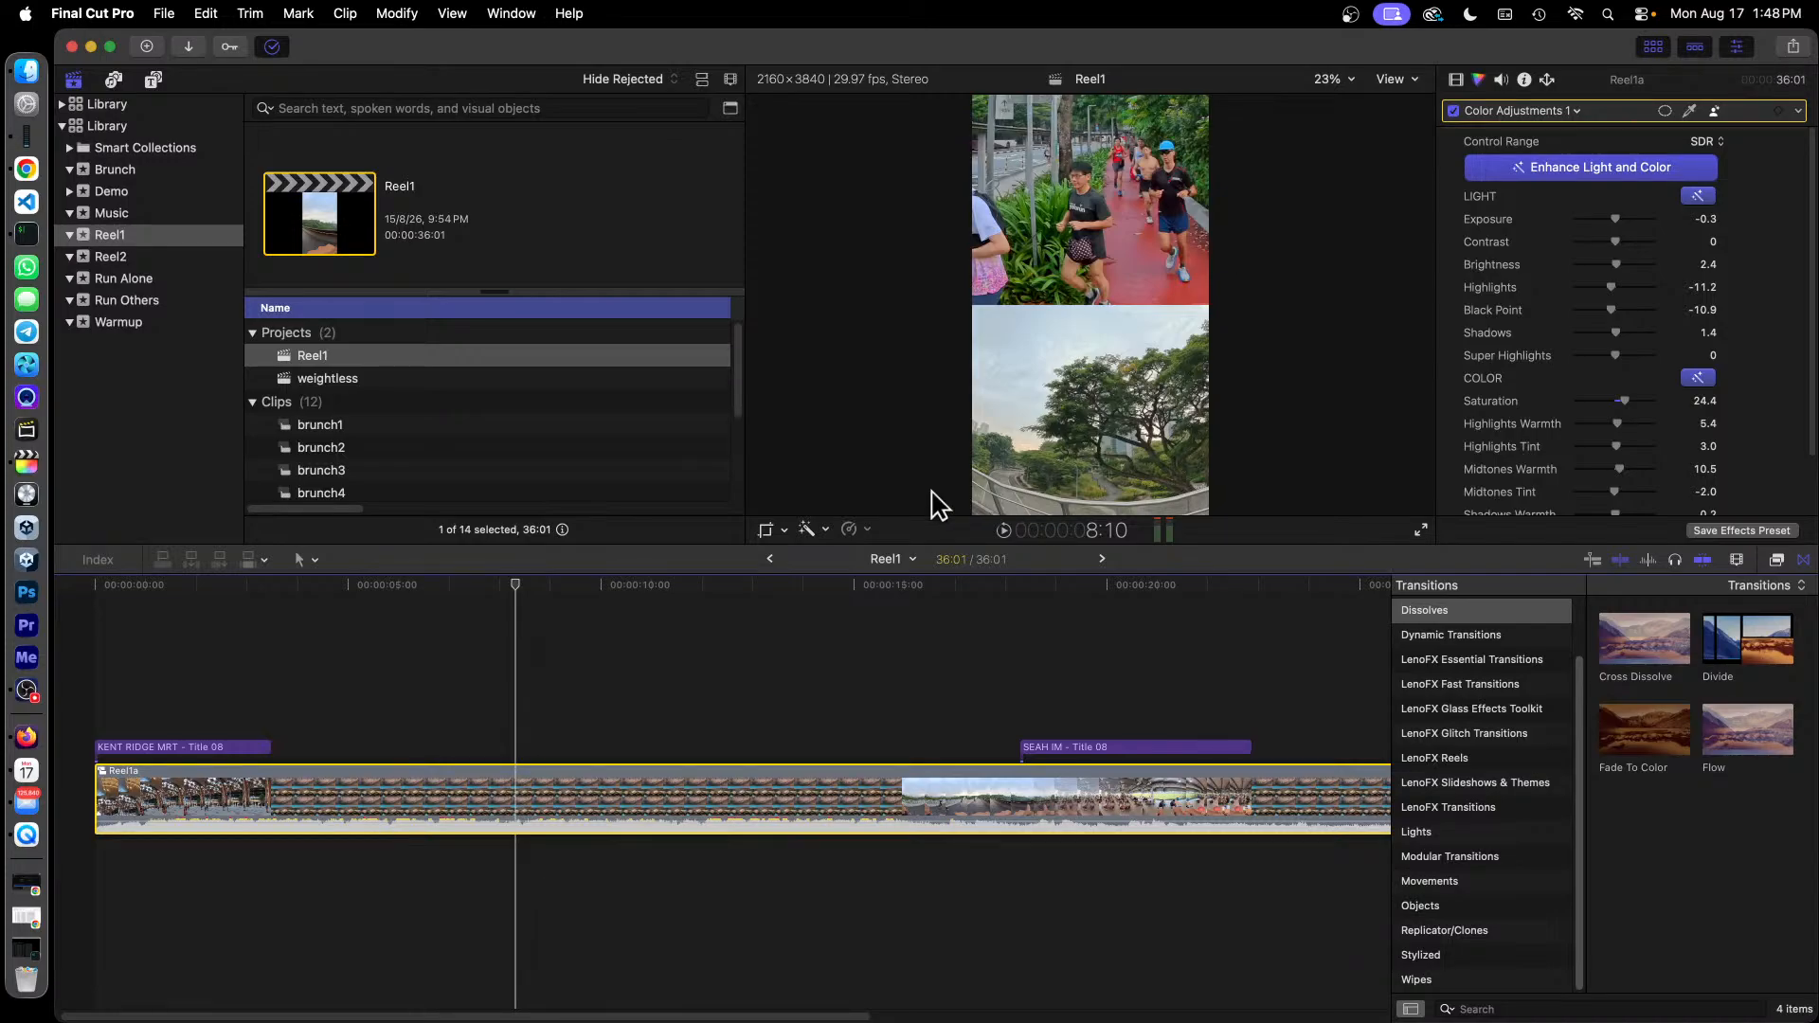
Select the KENT RIDGE MRT title and preview its Title 08 template in the LenoFX 50 Isometric Titles category.
left_click(187, 748)
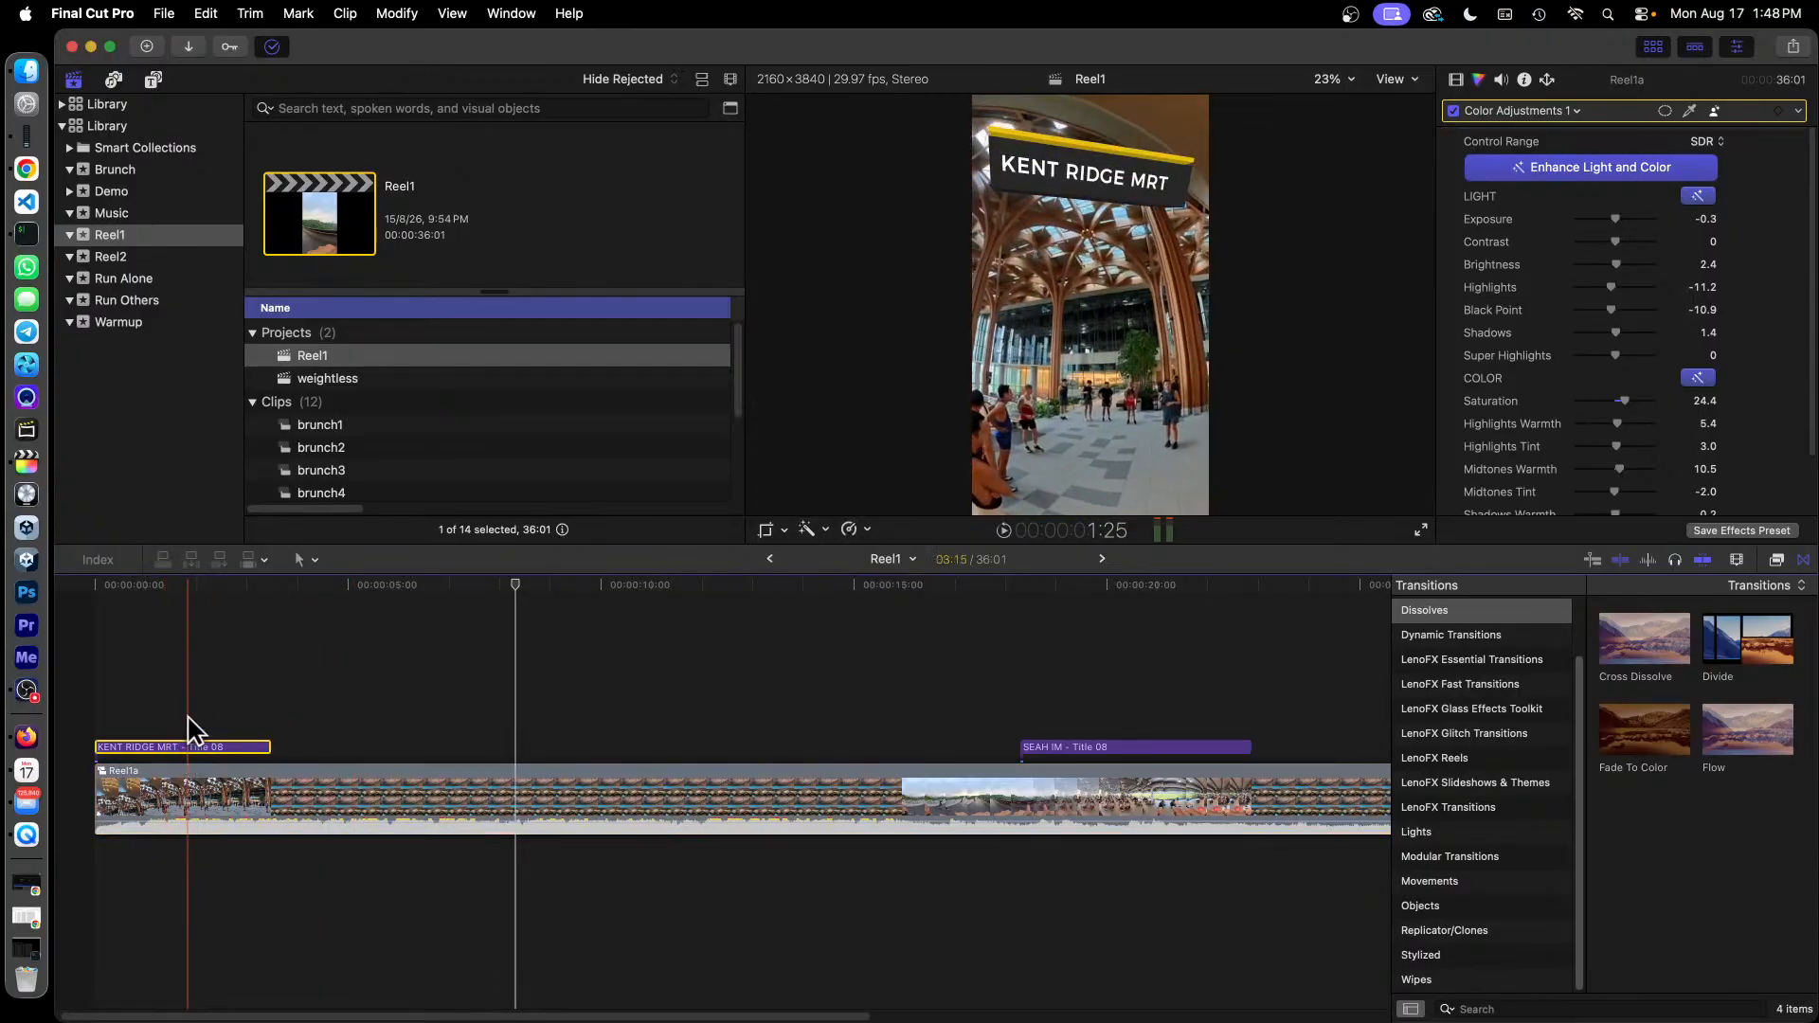
left_click(186, 588)
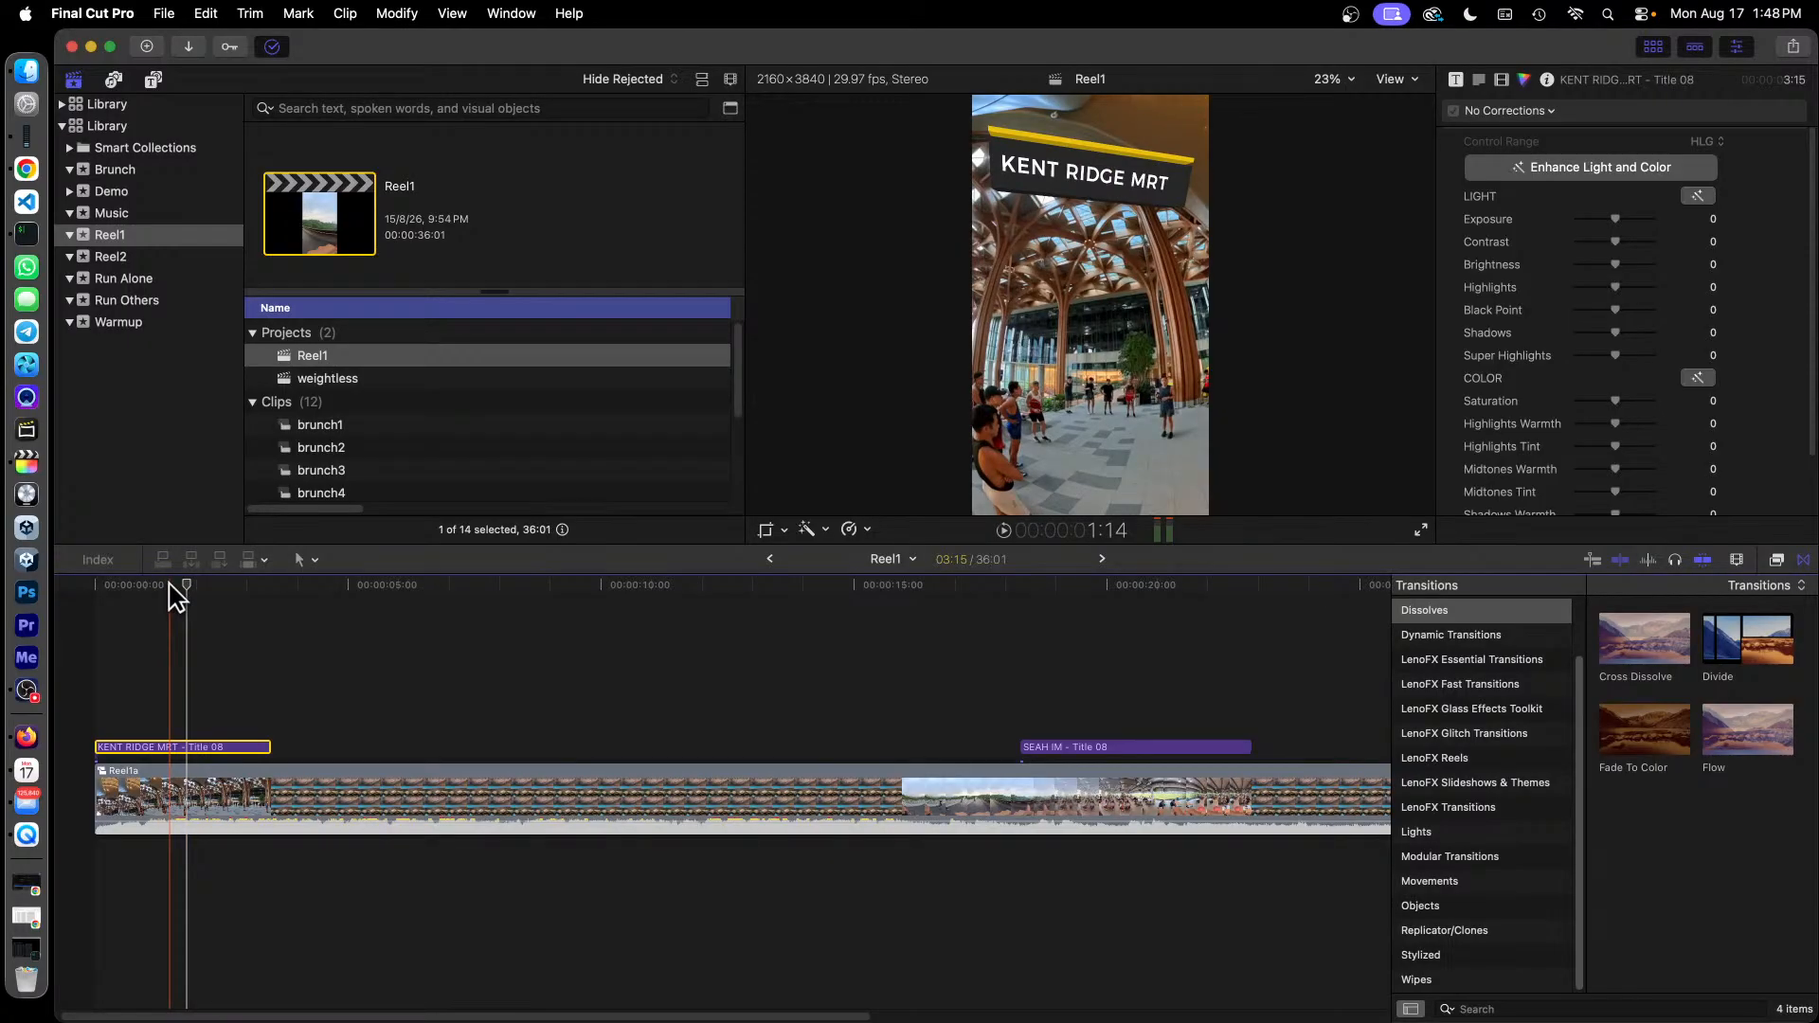
left_click(153, 78)
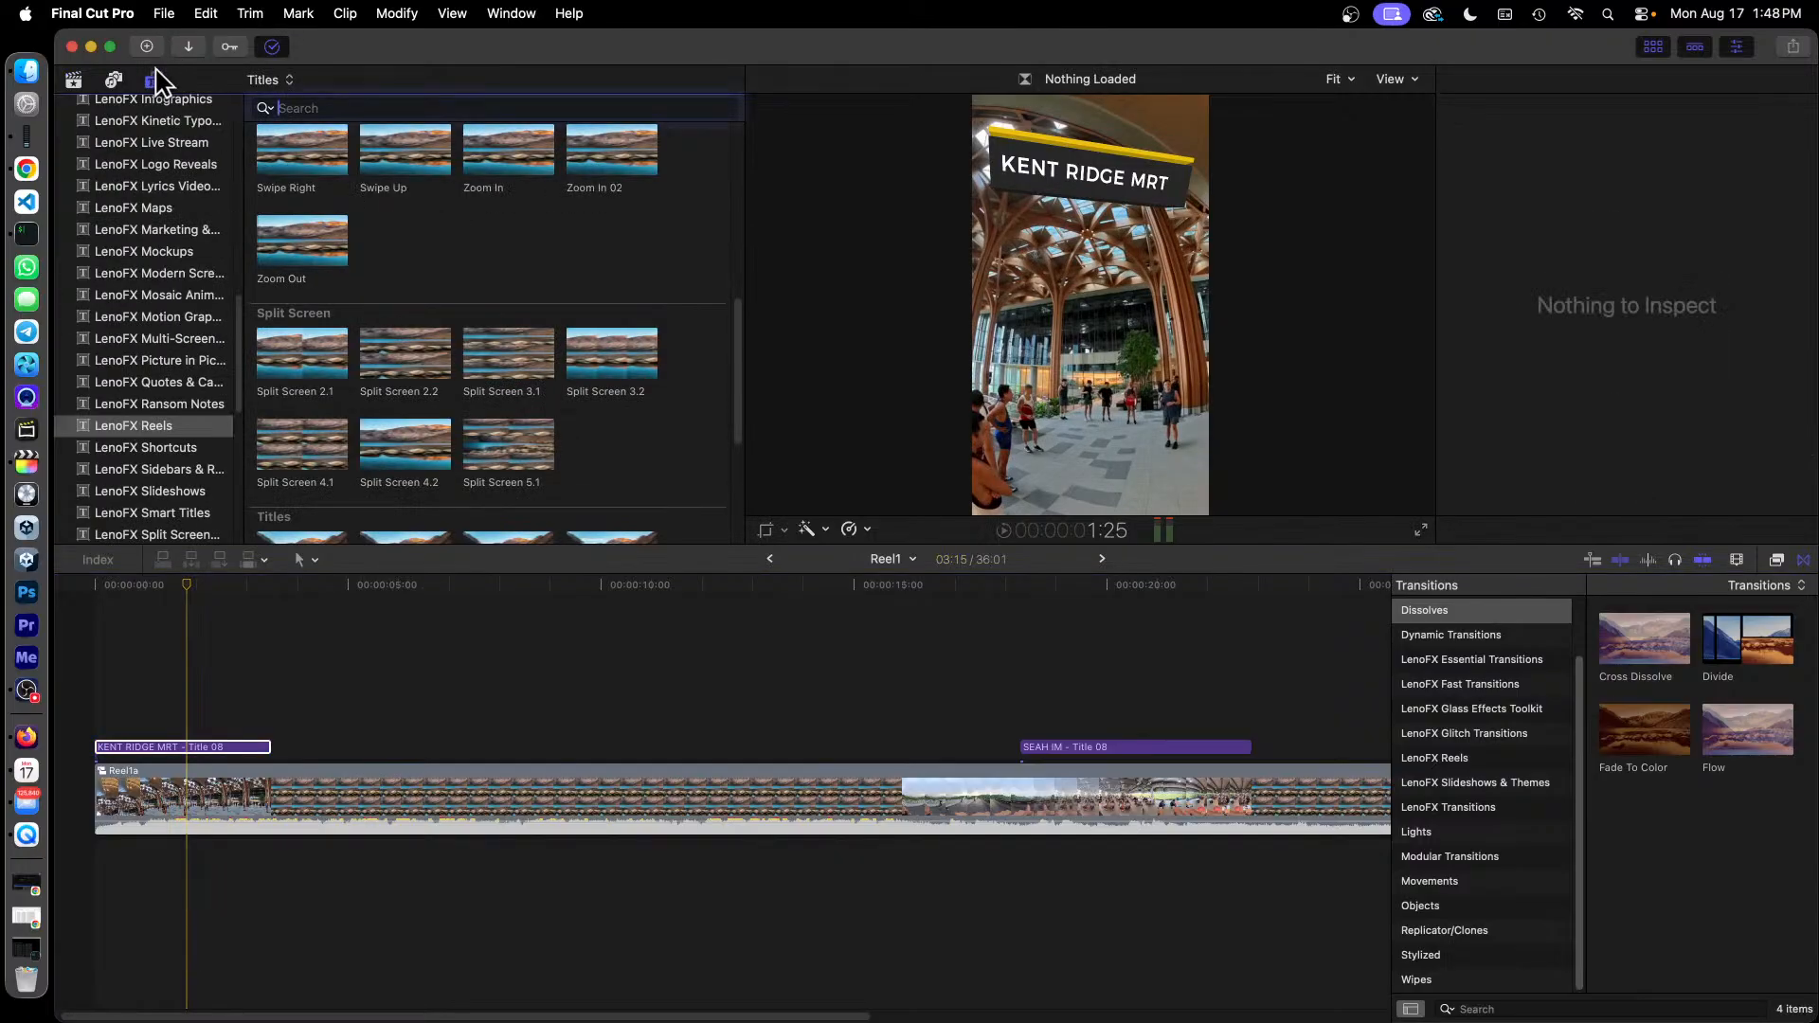
scroll(195, 317, "up", 10)
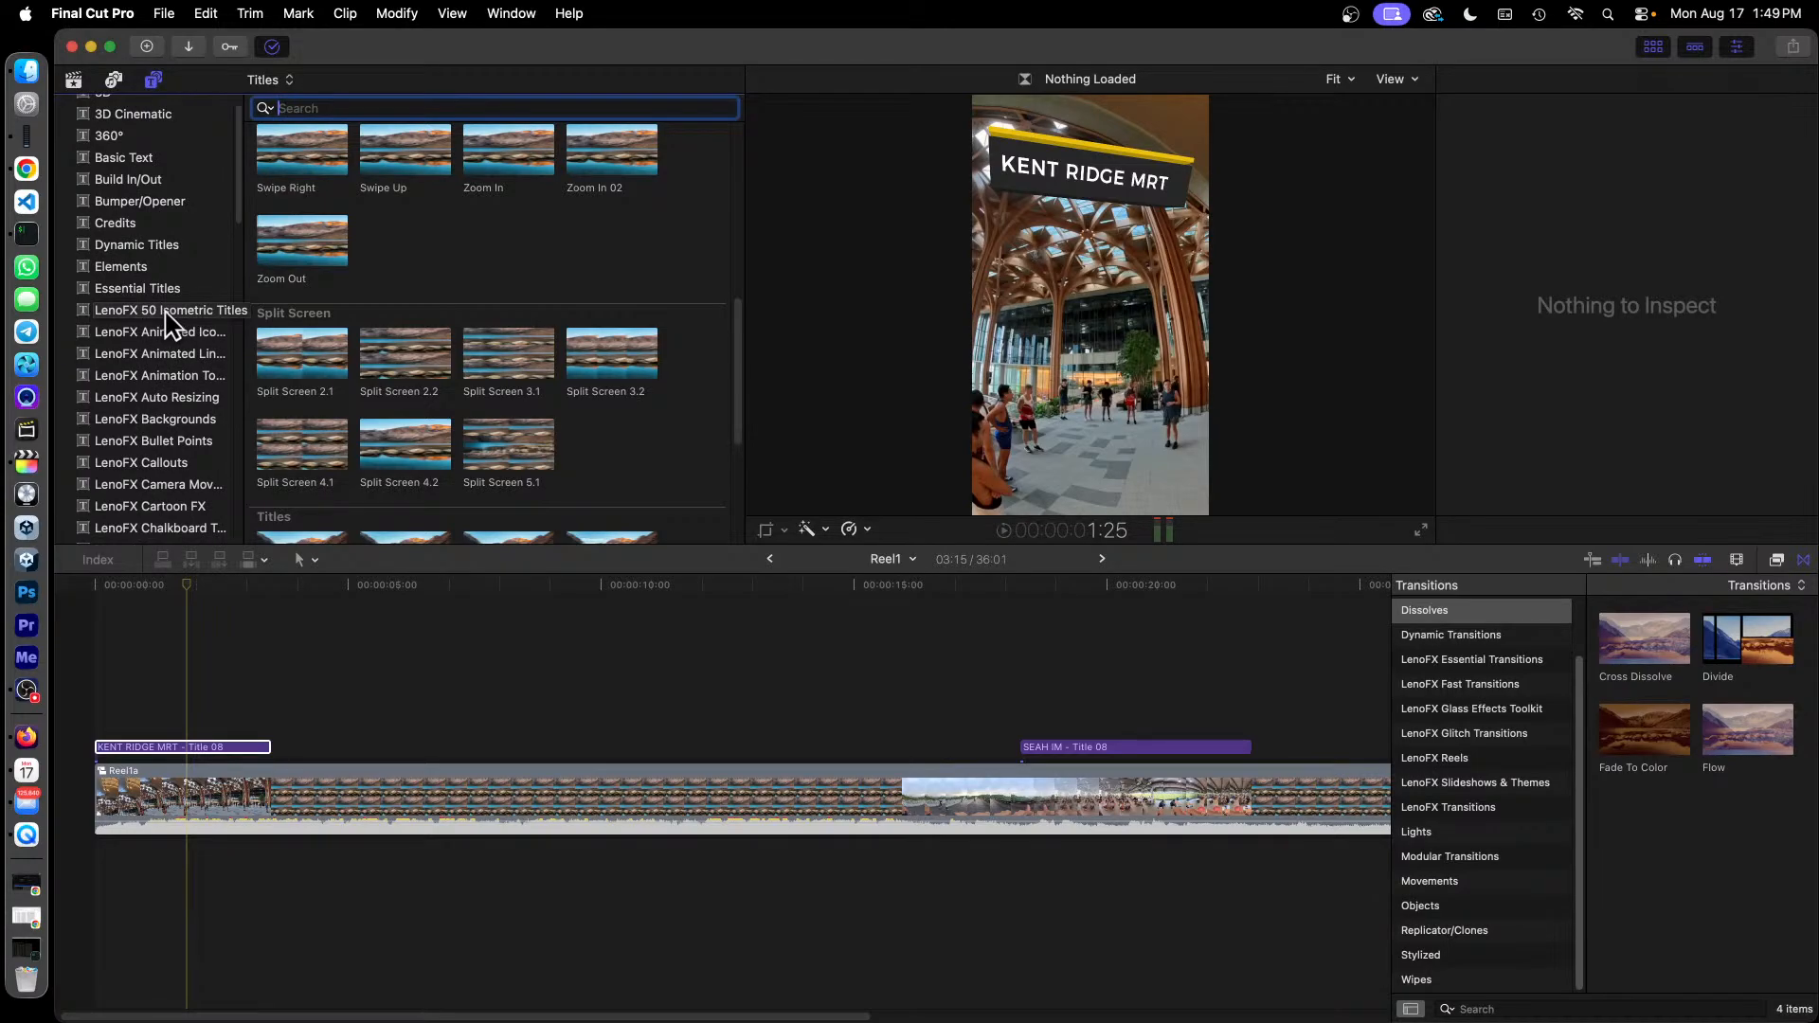
left_click(166, 314)
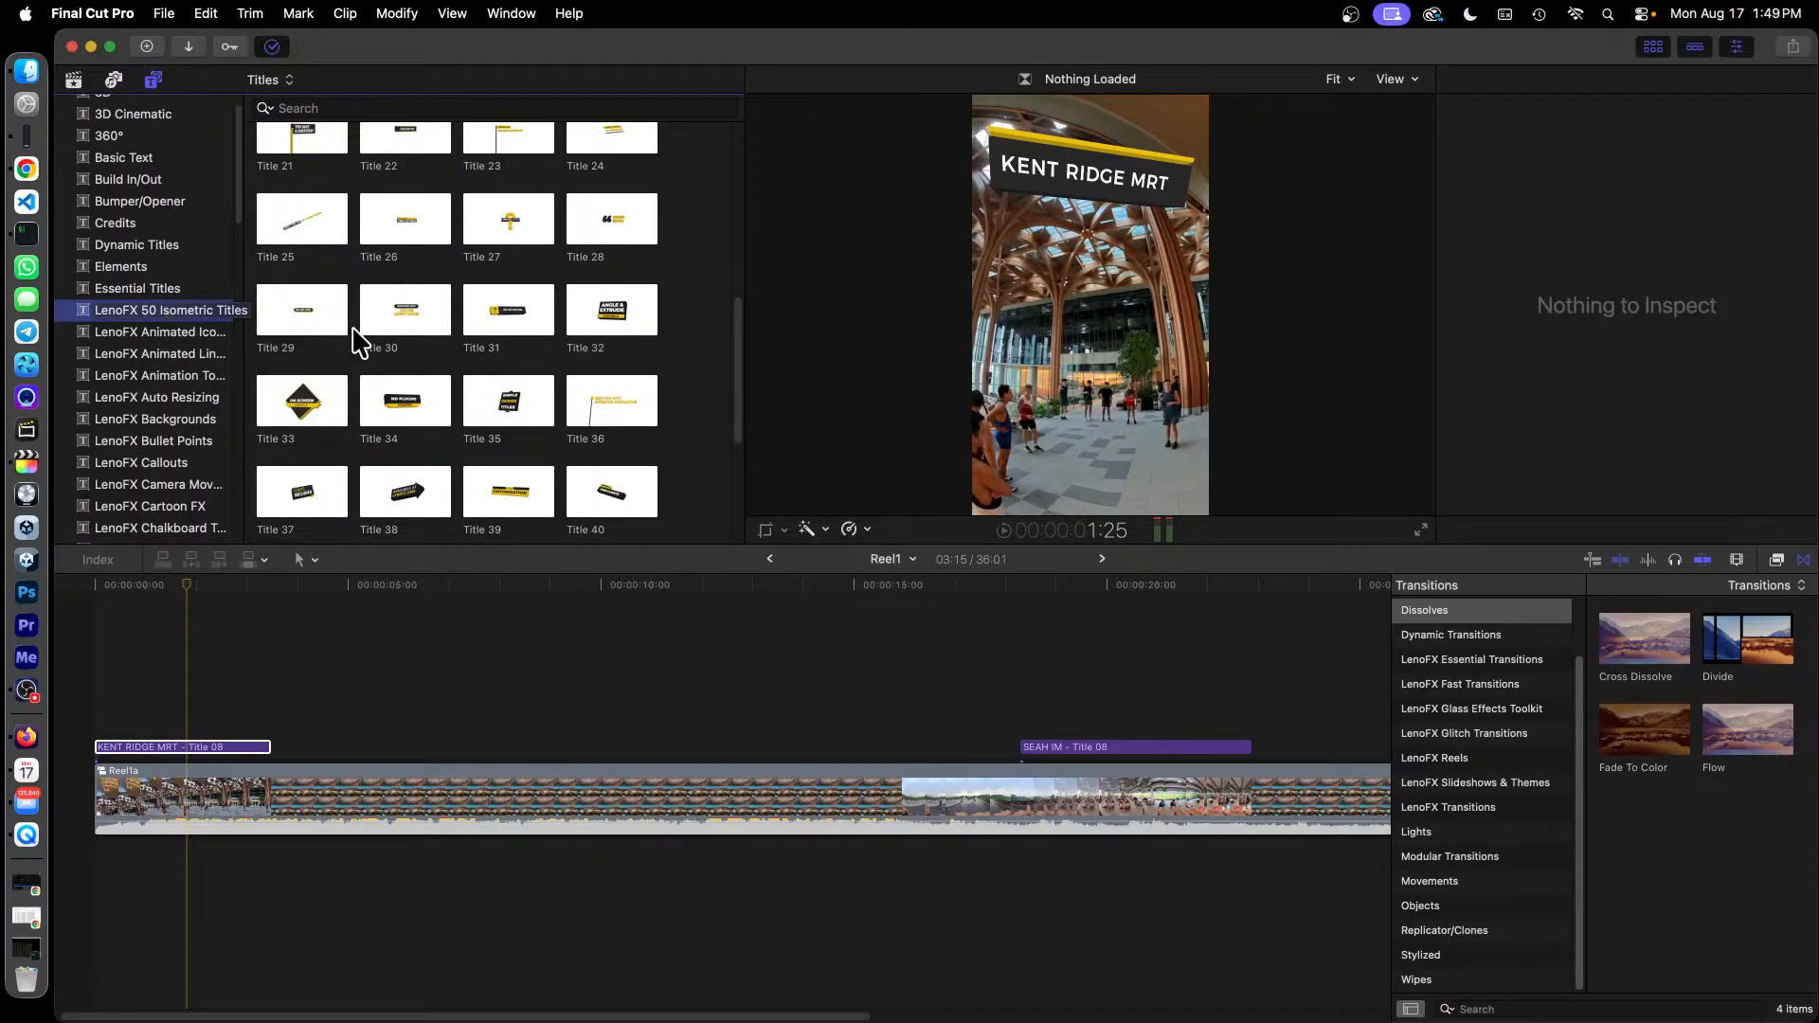
scroll(436, 355, "up", 5)
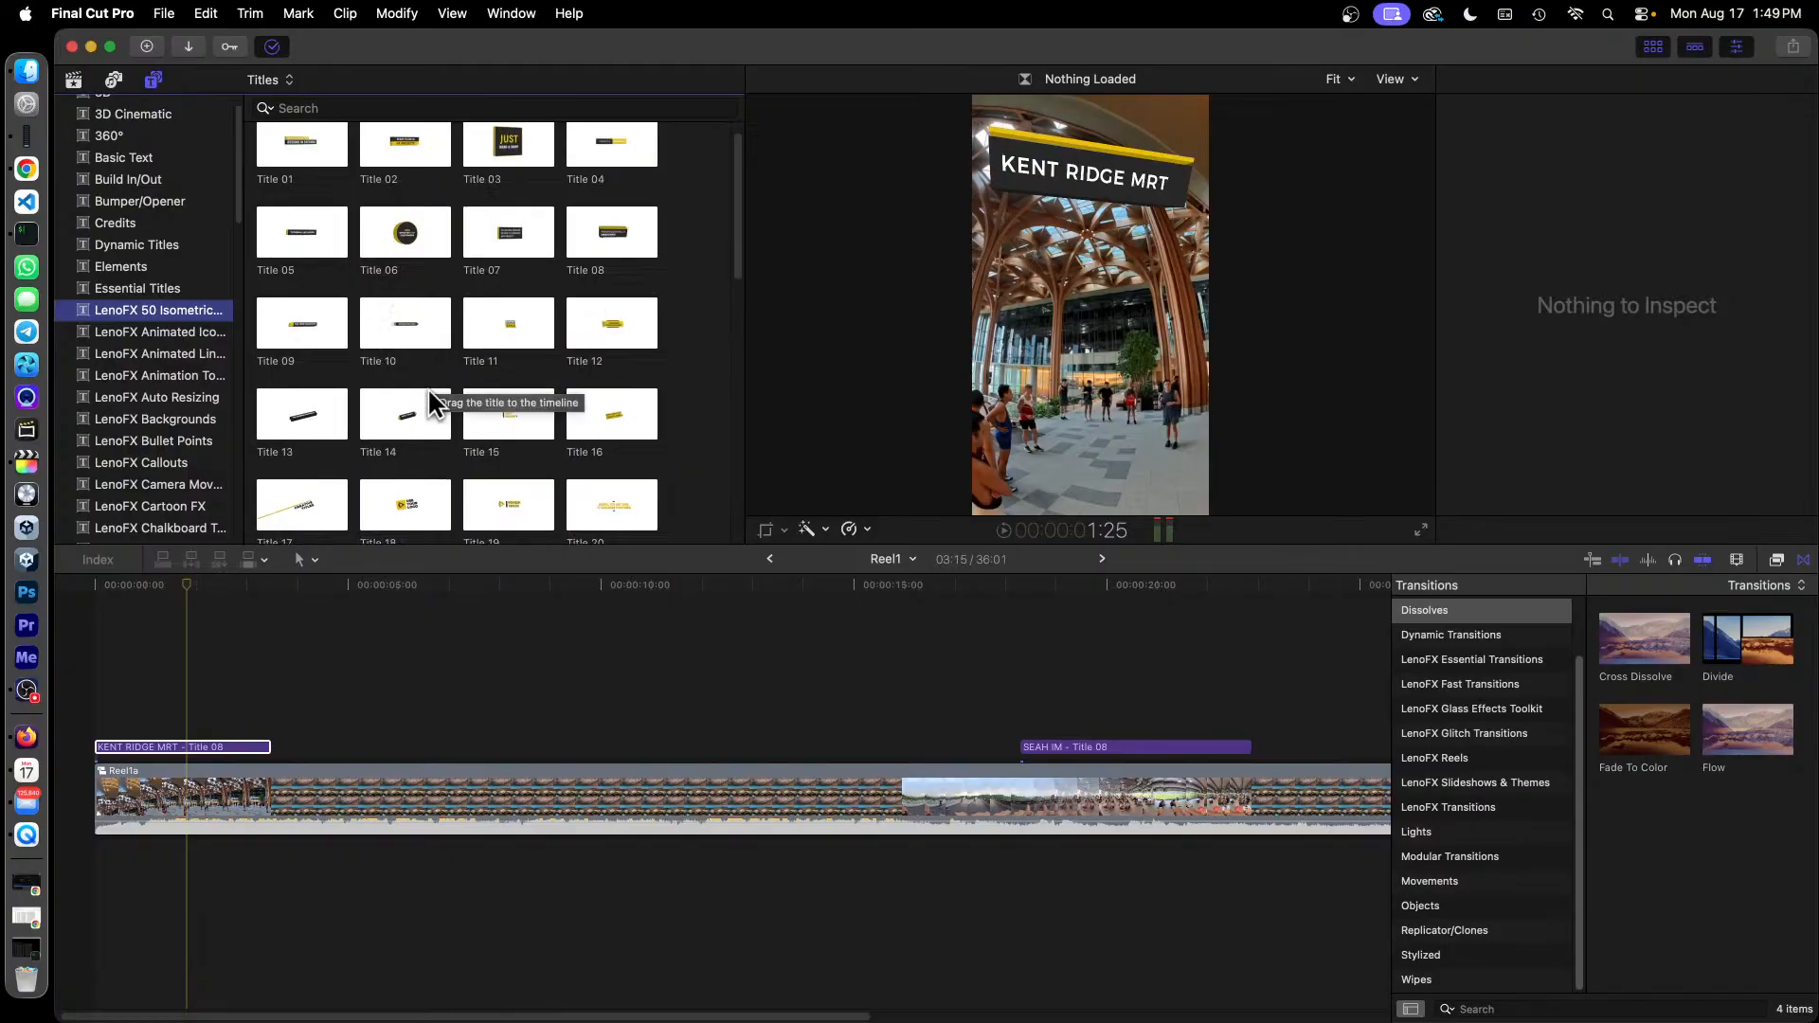
scroll(436, 398, "up", 1)
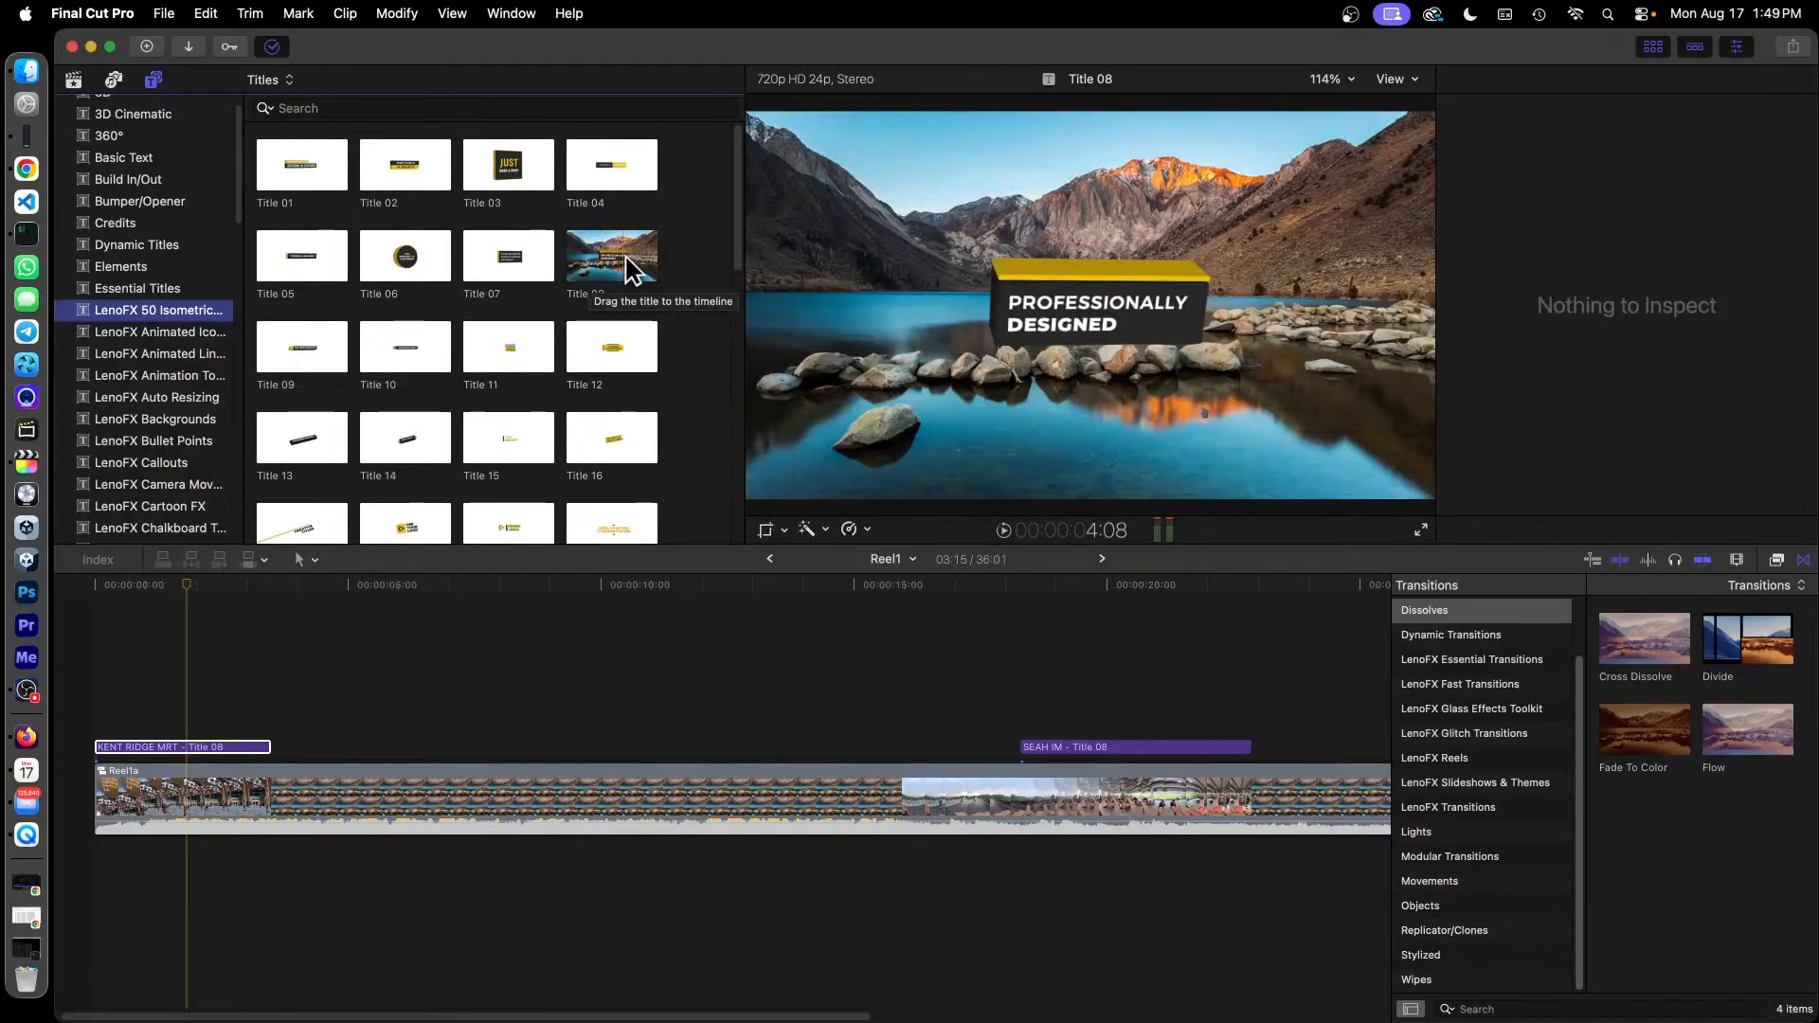
key("space")
Inspect the published parameters of the KENT RIDGE MRT title and of the SEAH IM FOOD CENTRE title.
left_click(241, 746)
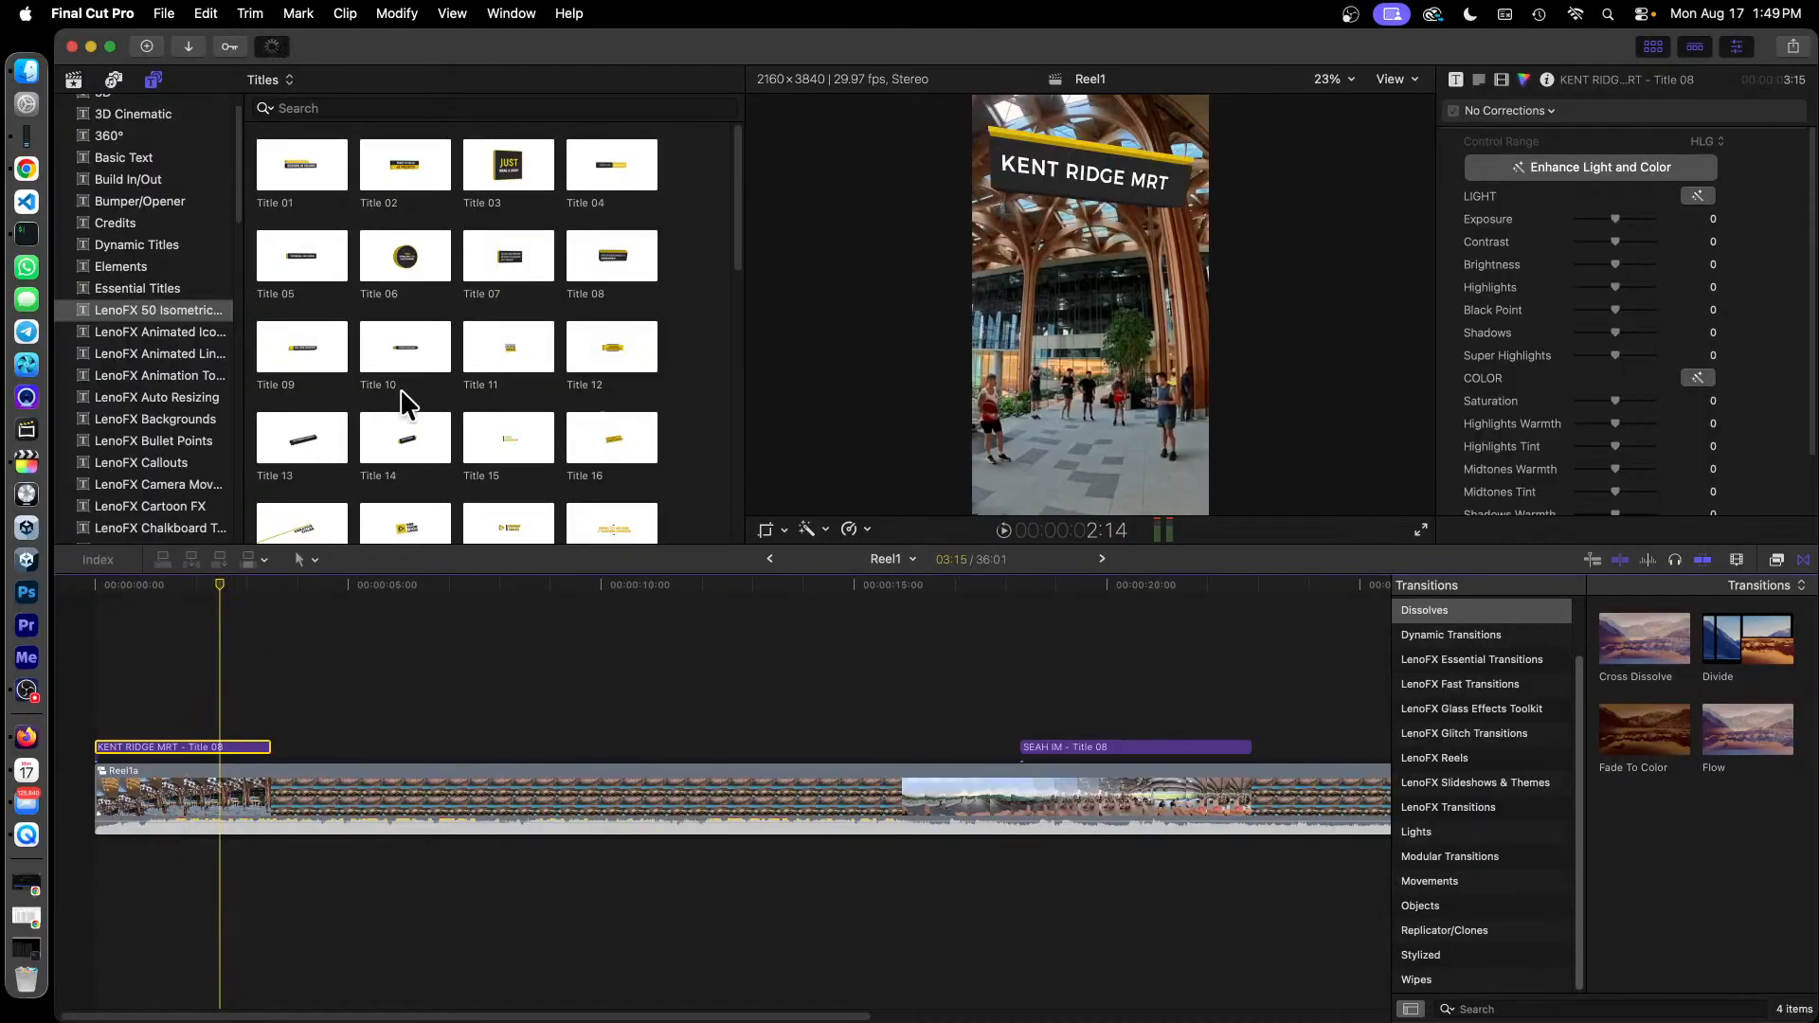
left_click(1457, 80)
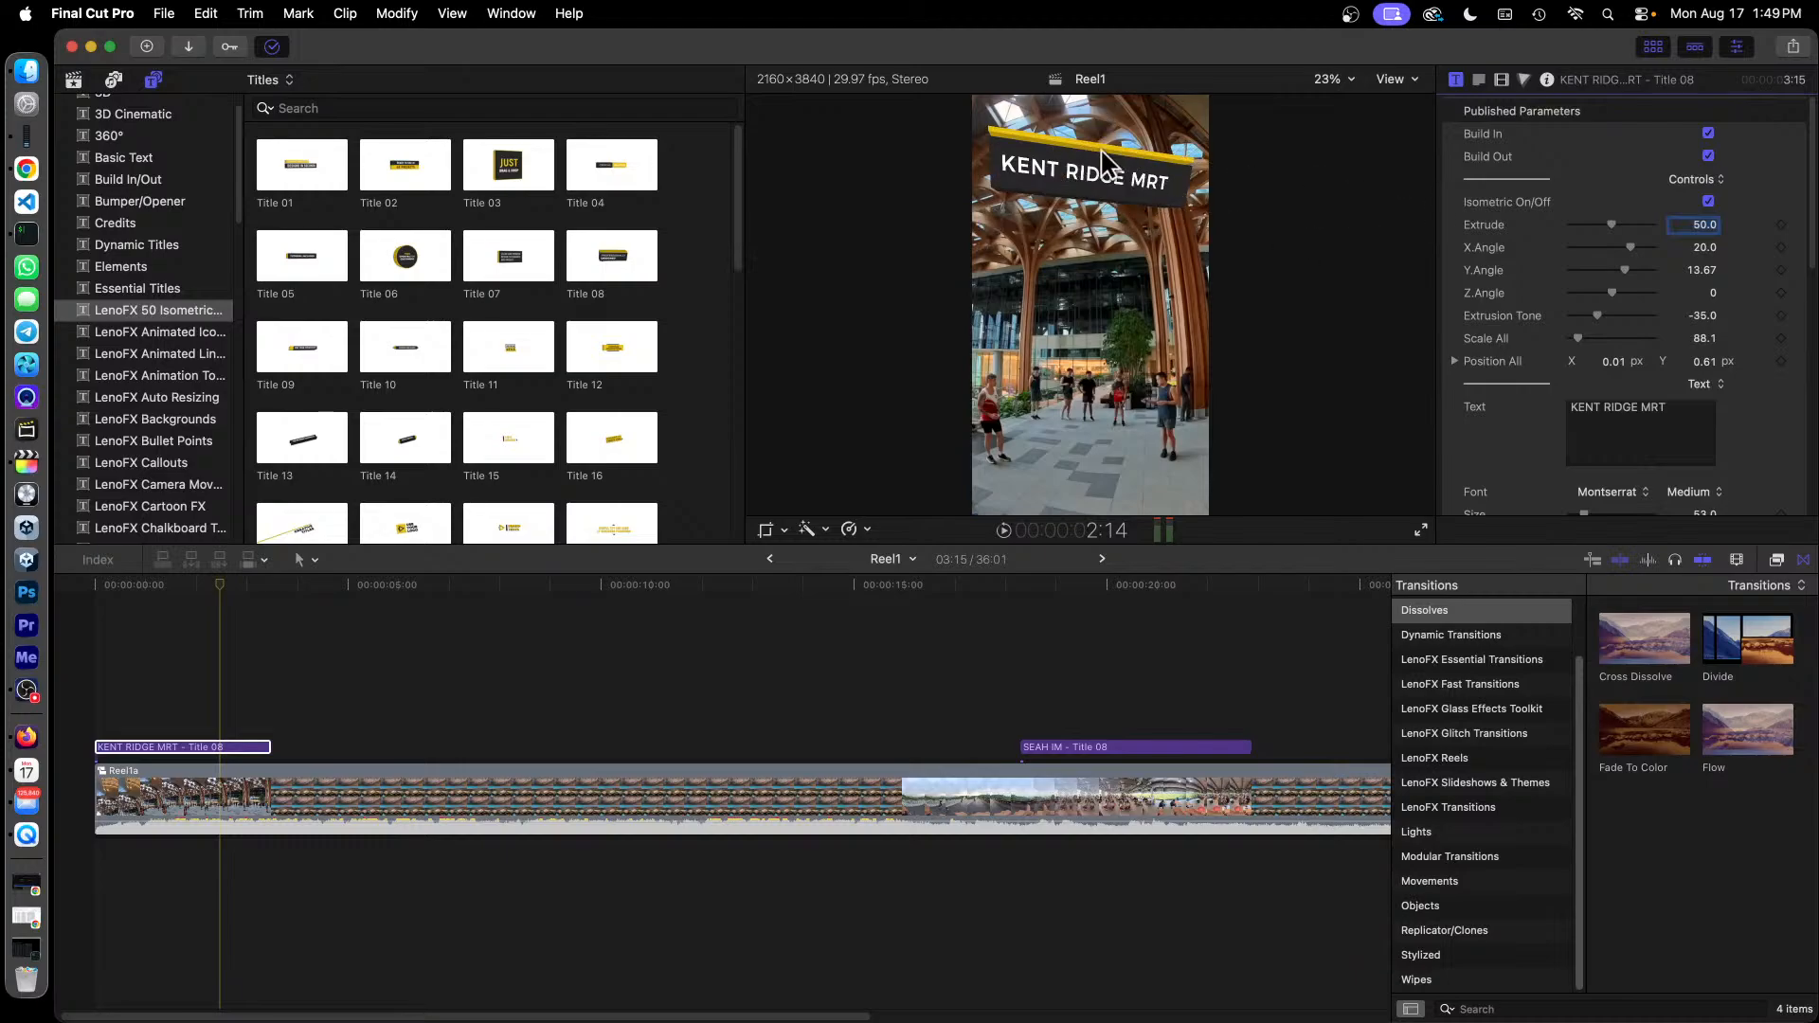
left_click(1090, 597)
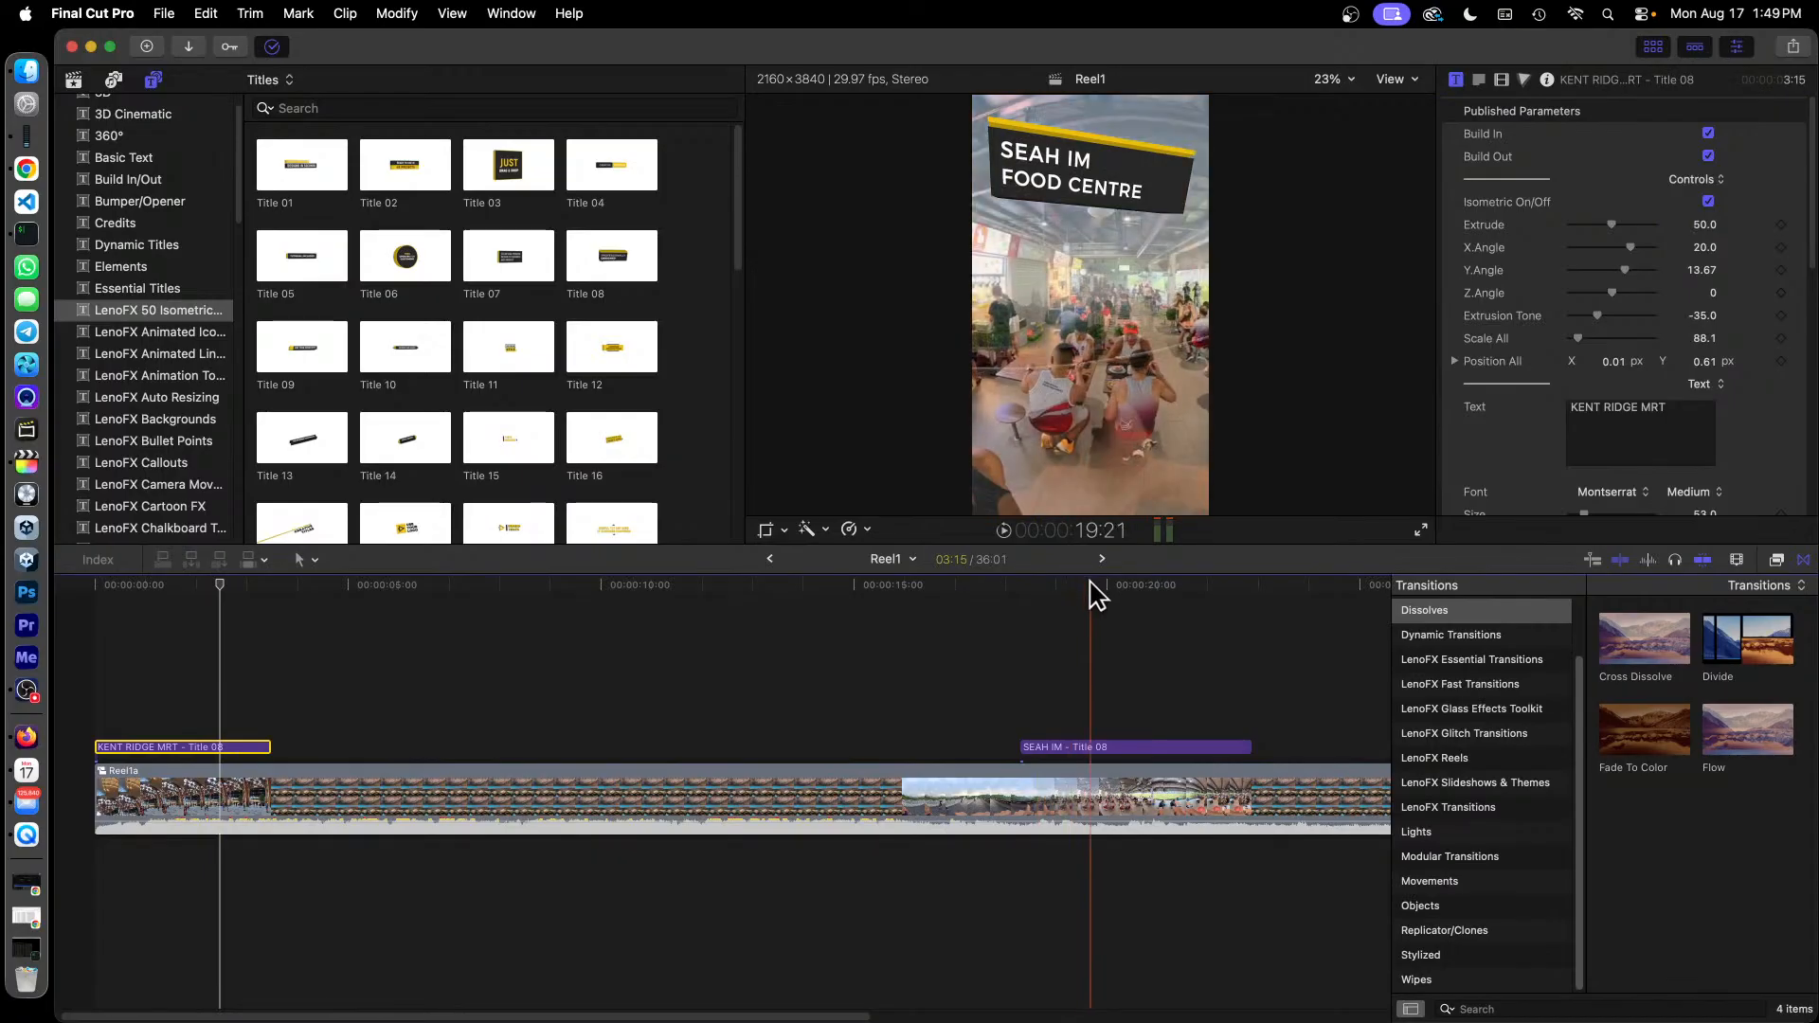
left_click(1142, 753)
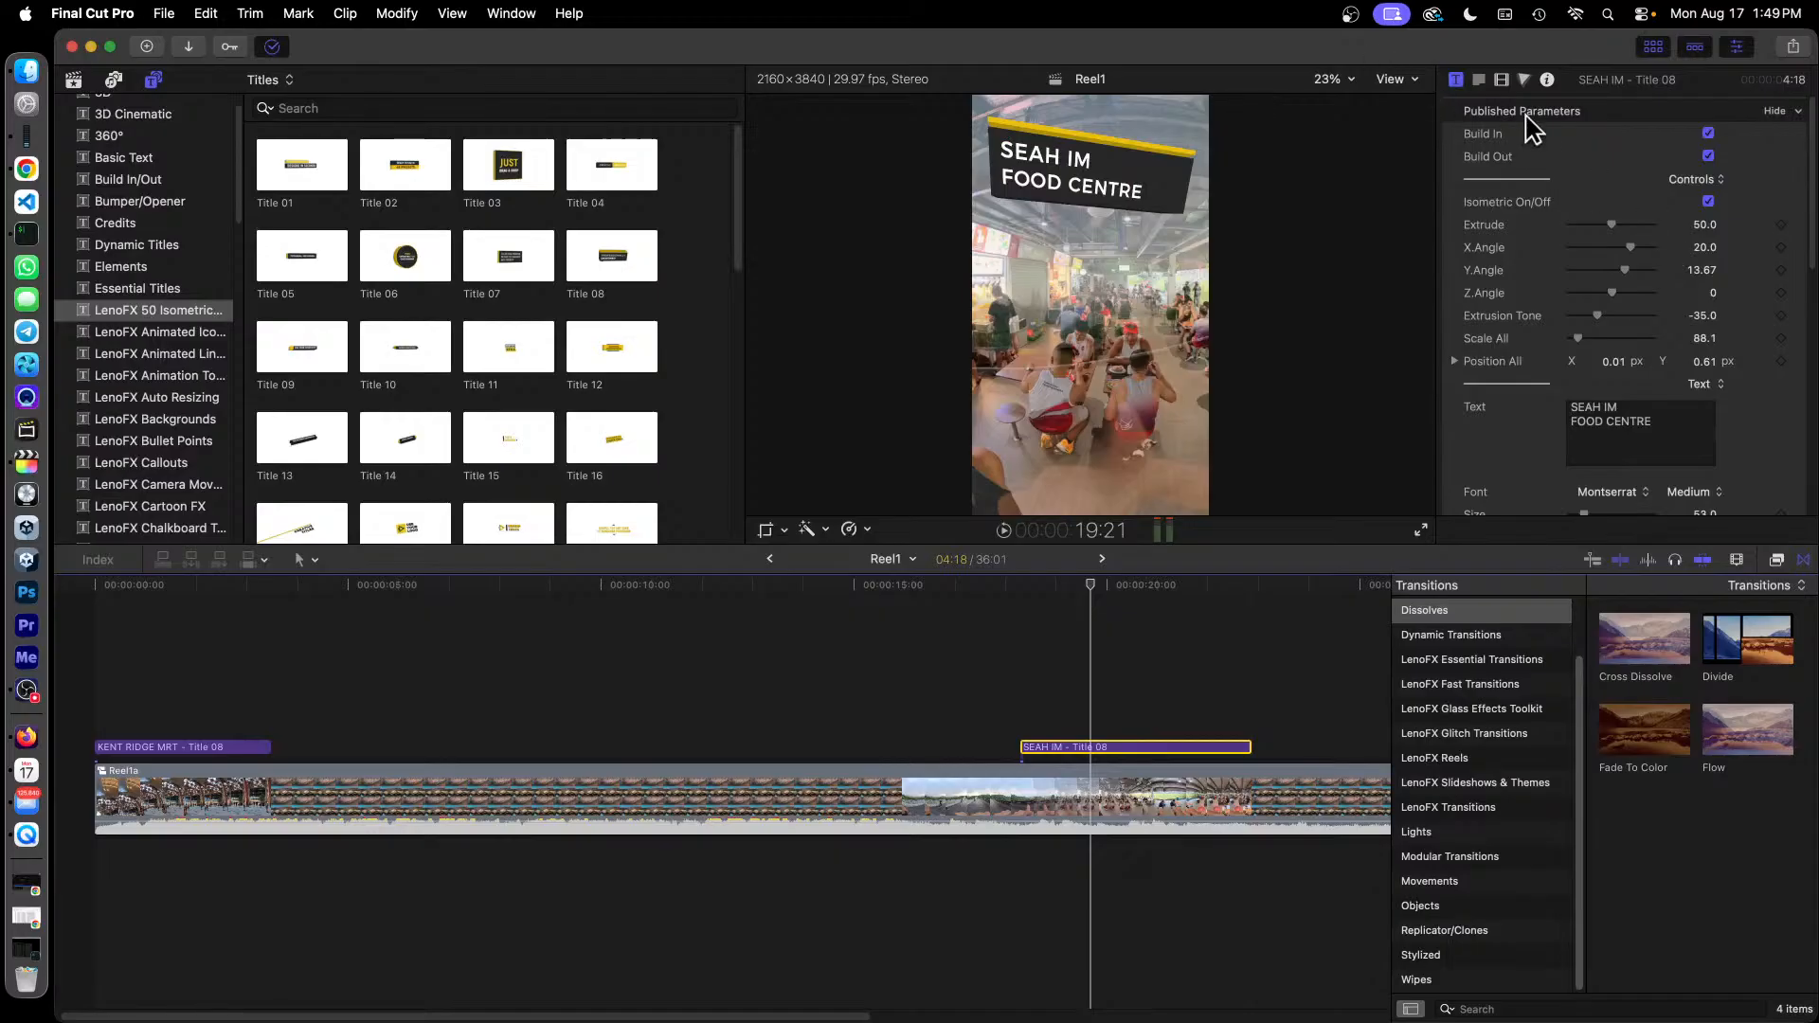
scroll(1665, 331, "down", 3)
scroll(1665, 332, "down", 8)
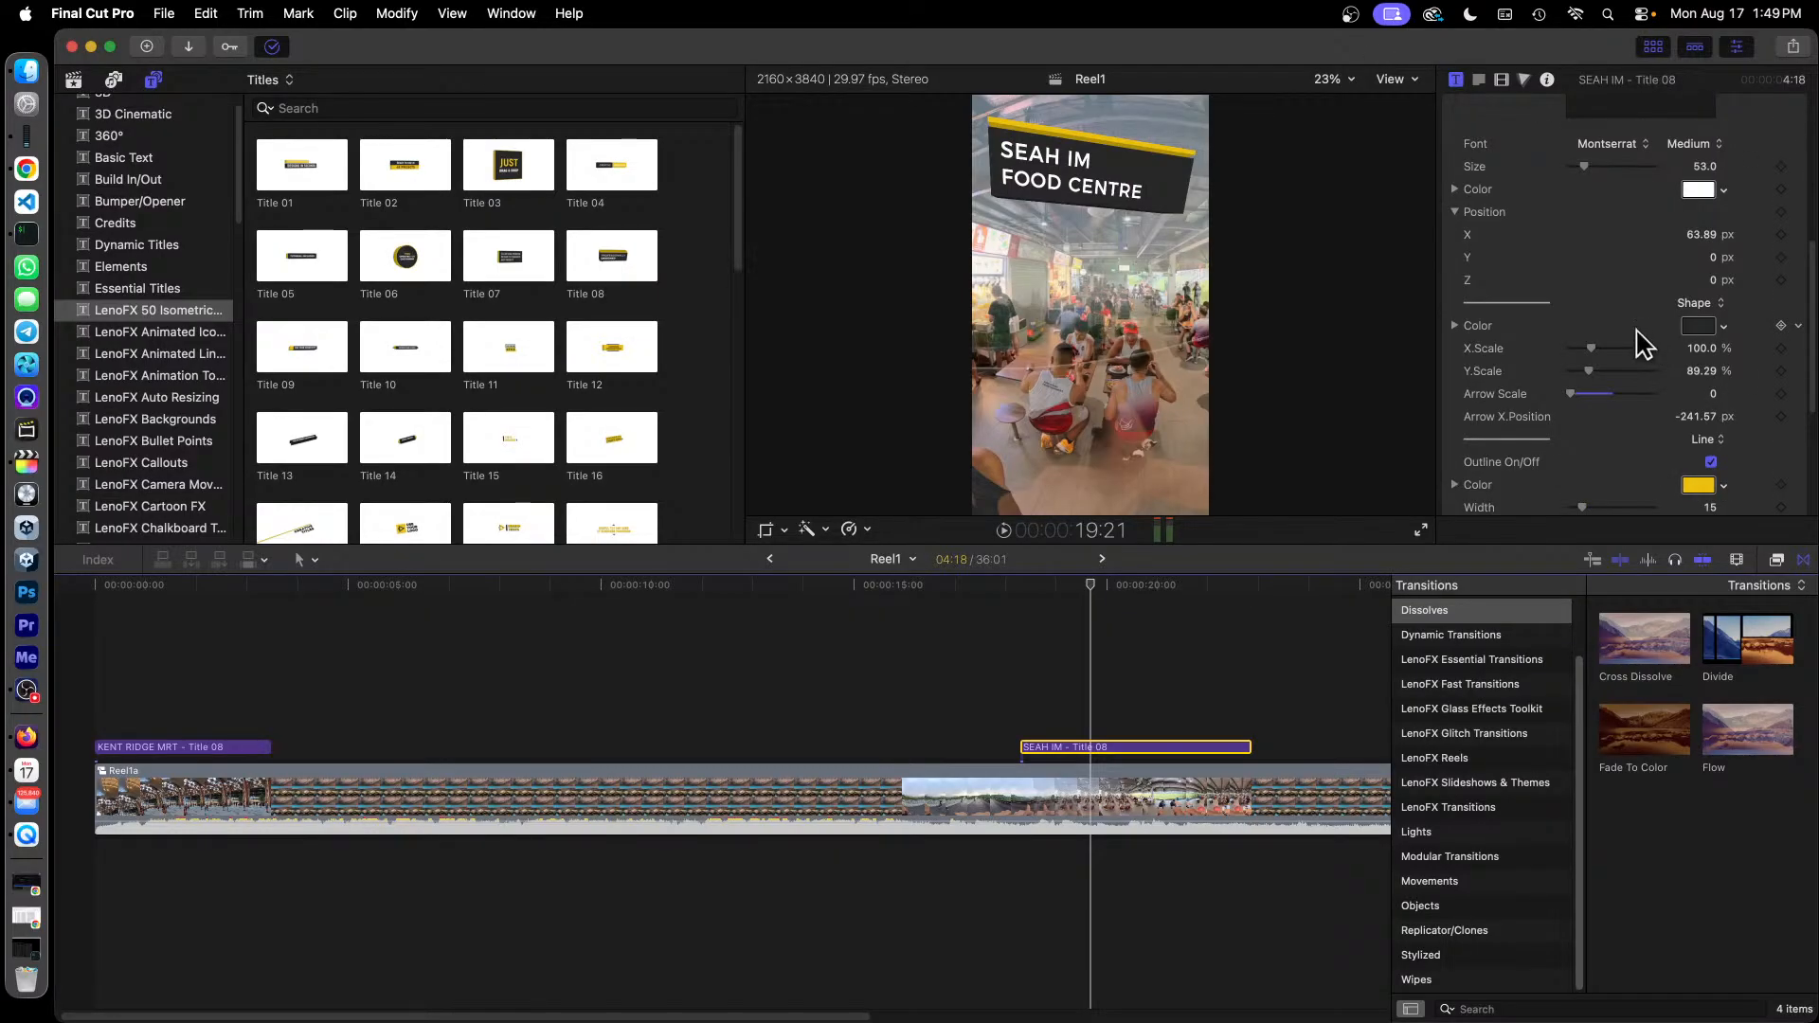
scroll(1642, 346, "up", 3)
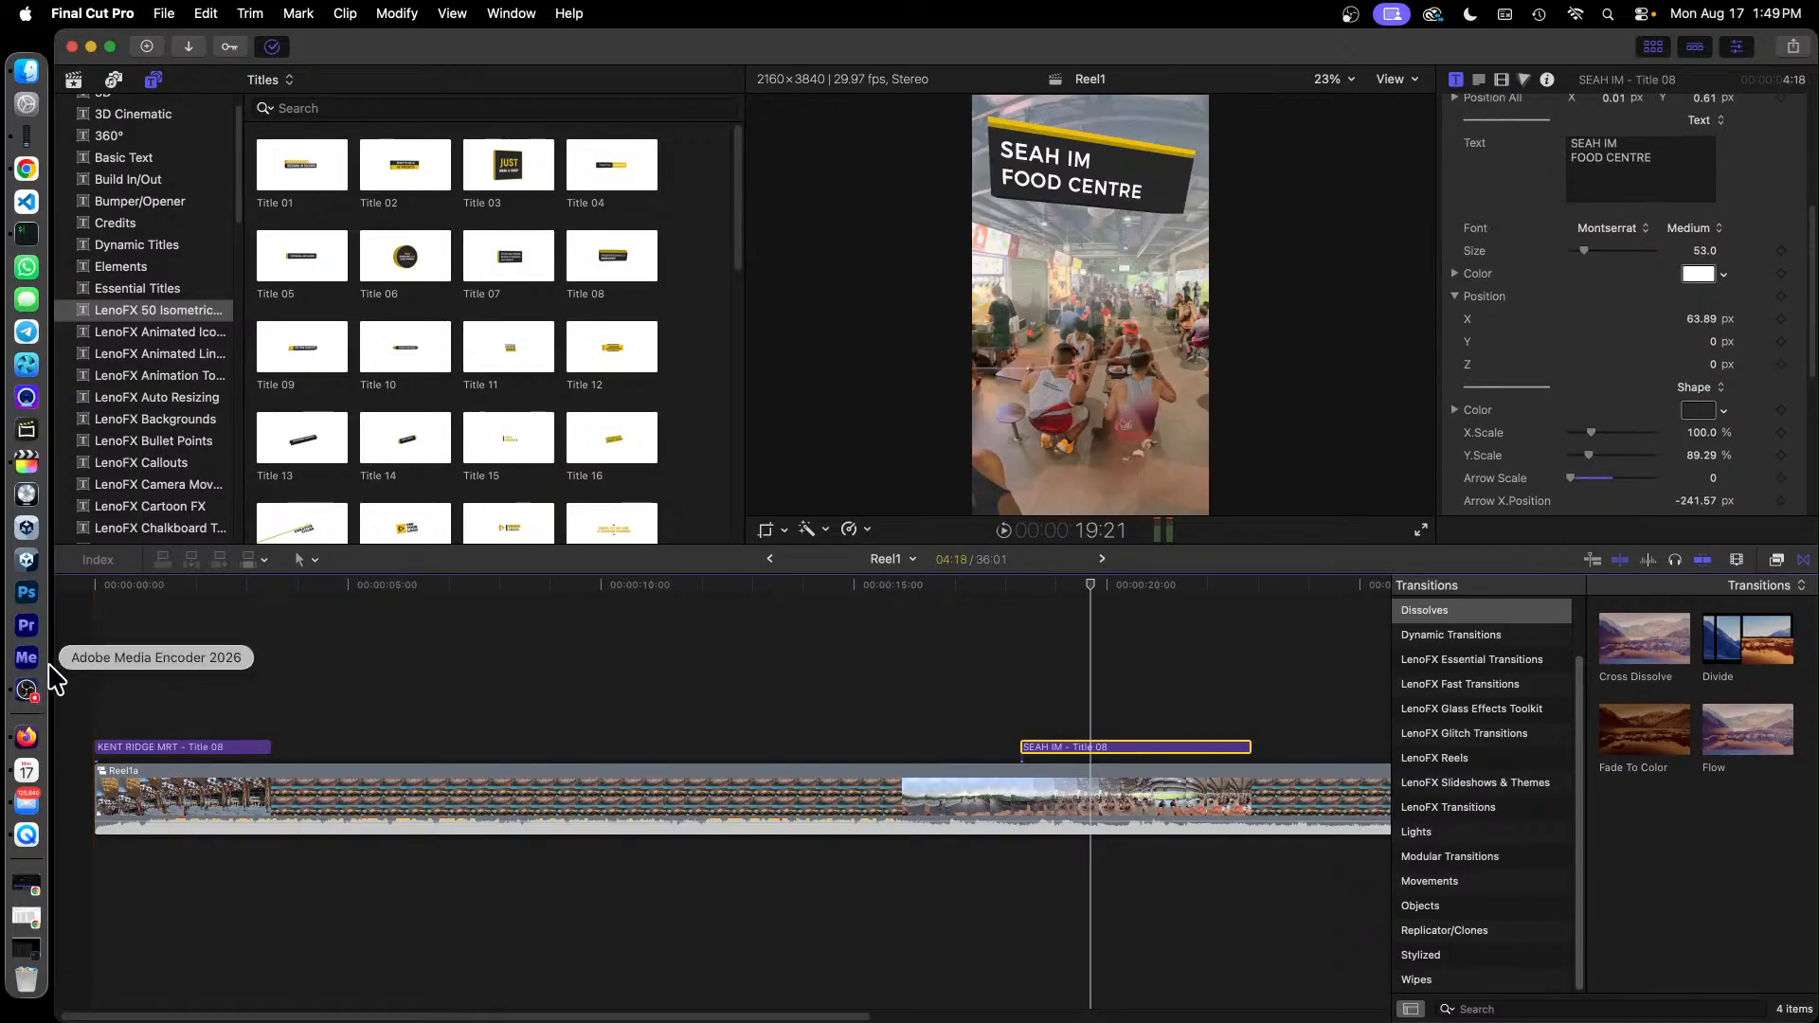
Check both location titles in the viewer, leave the playhead at 19:13, and bring back the library browser.
left_click(164, 592)
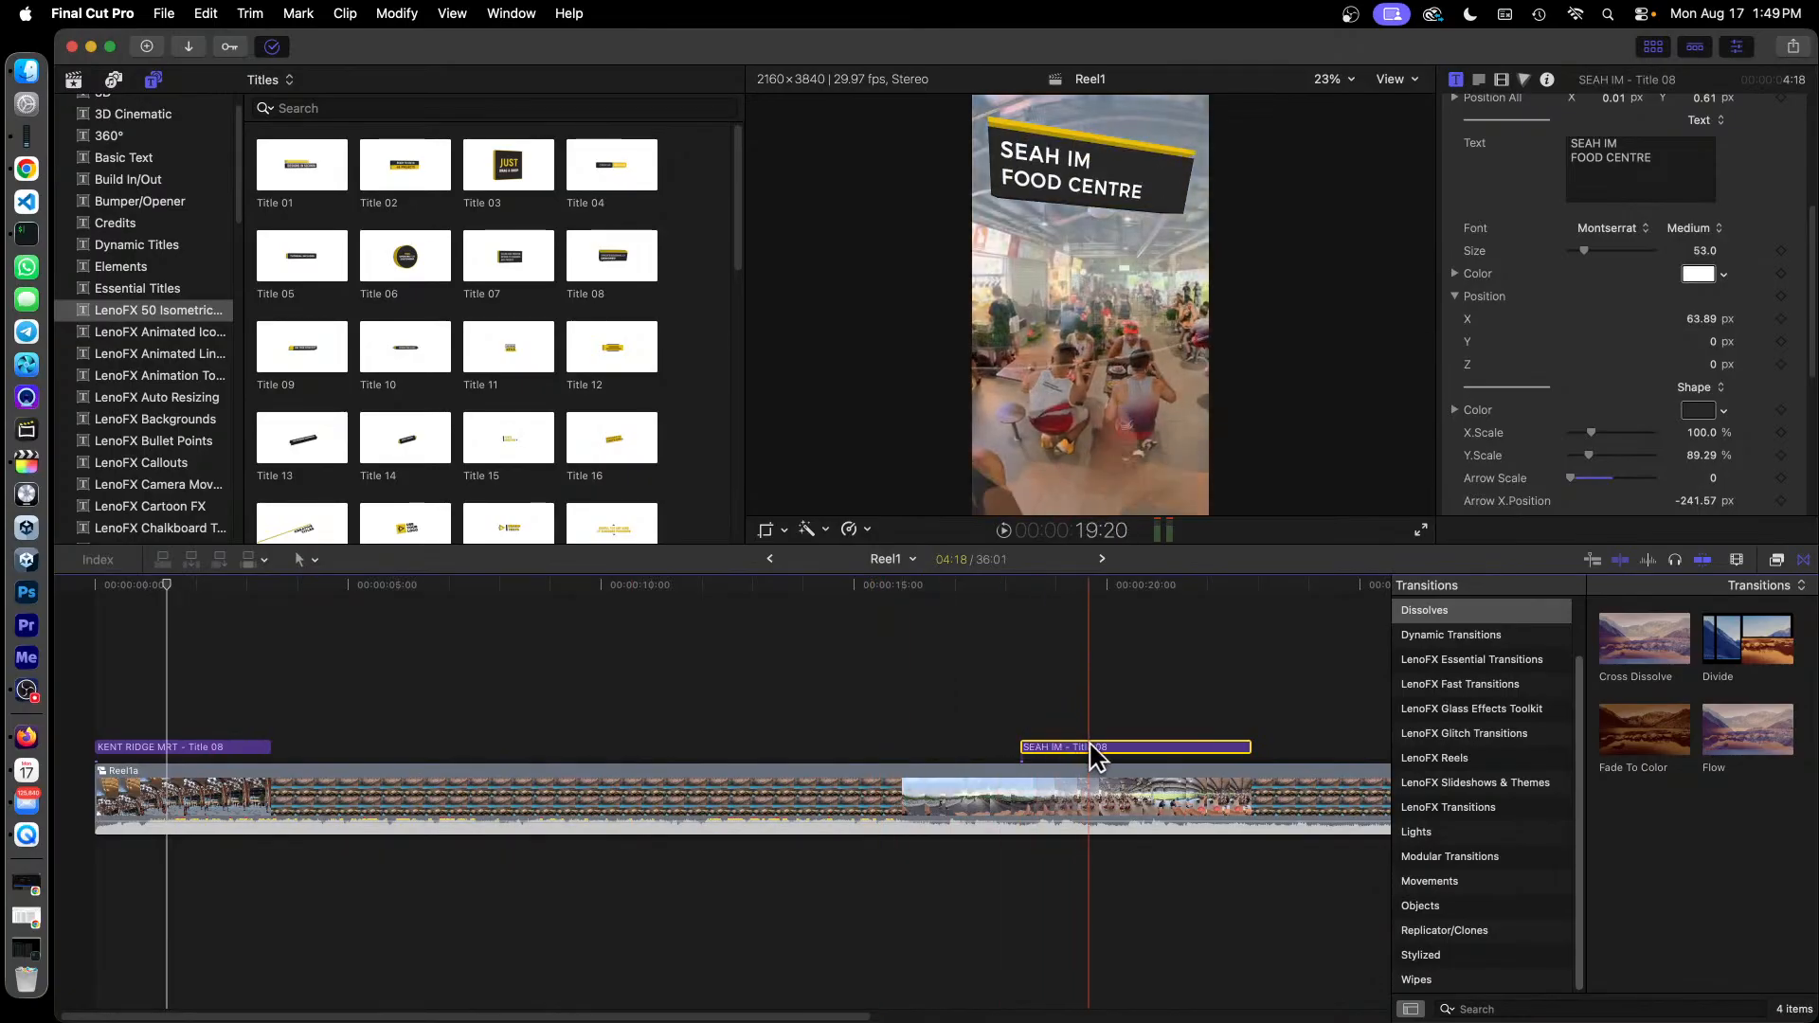
left_click(1077, 595)
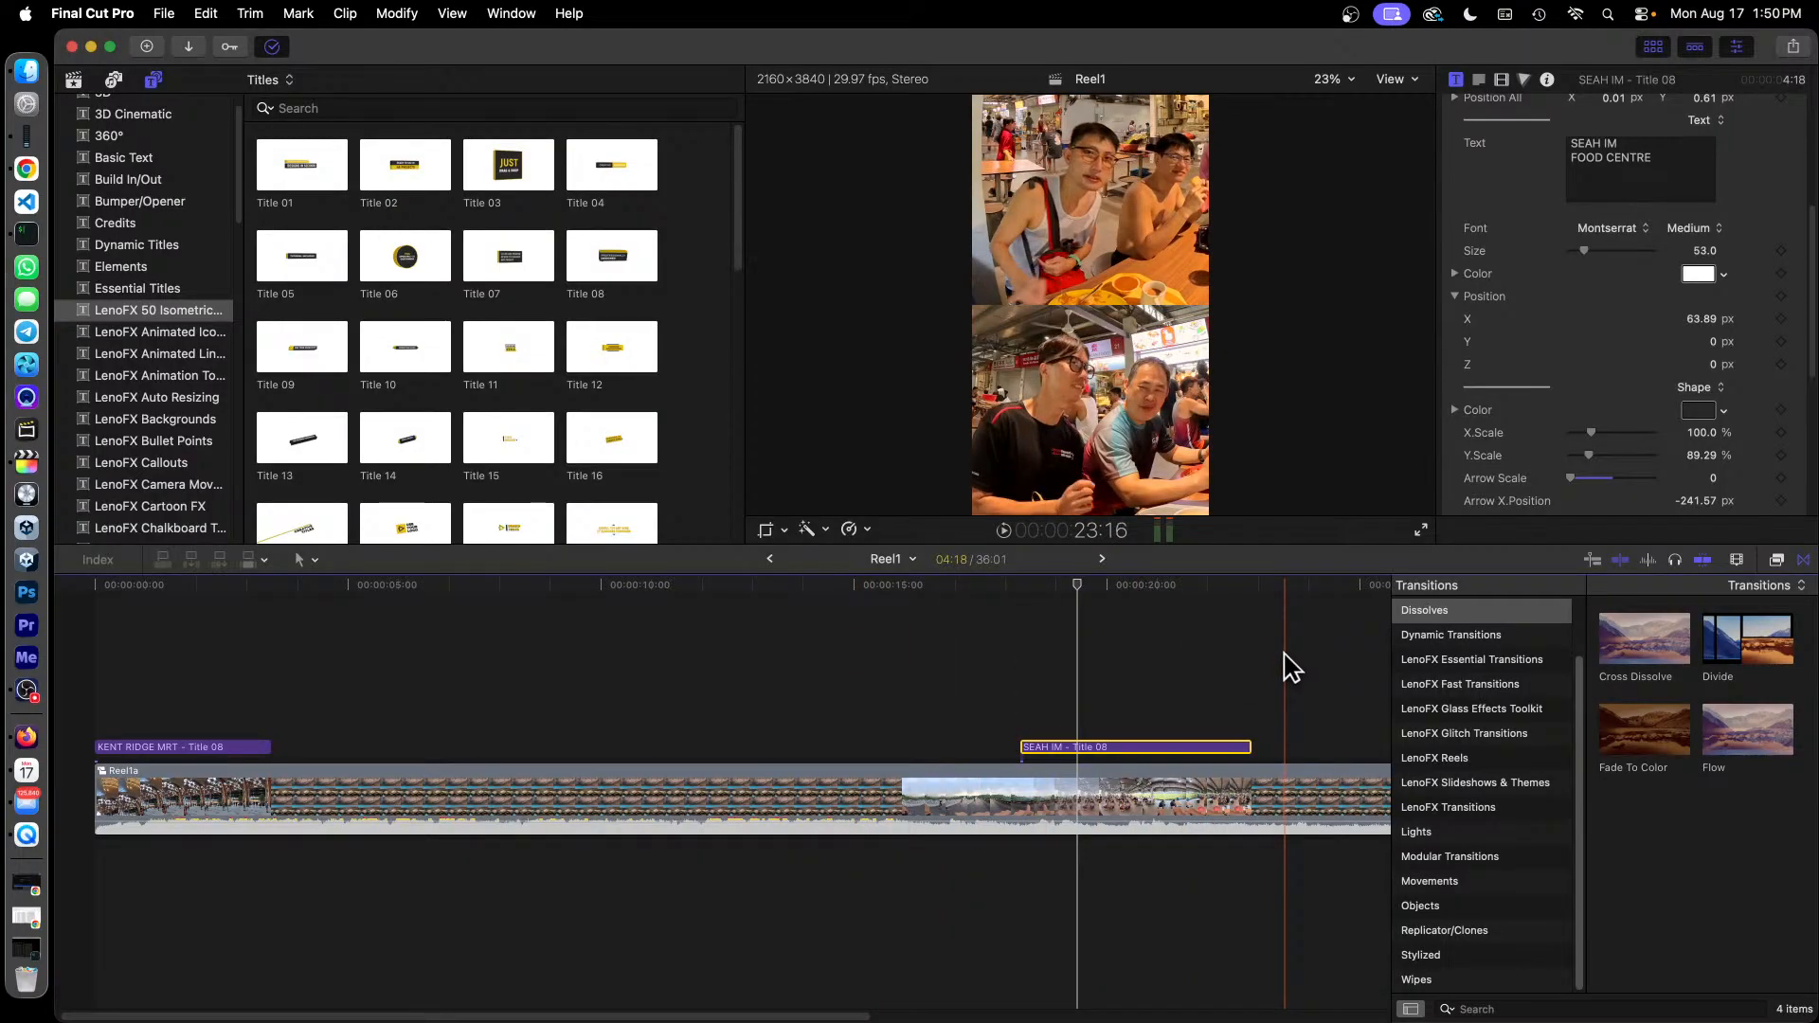
left_click(74, 79)
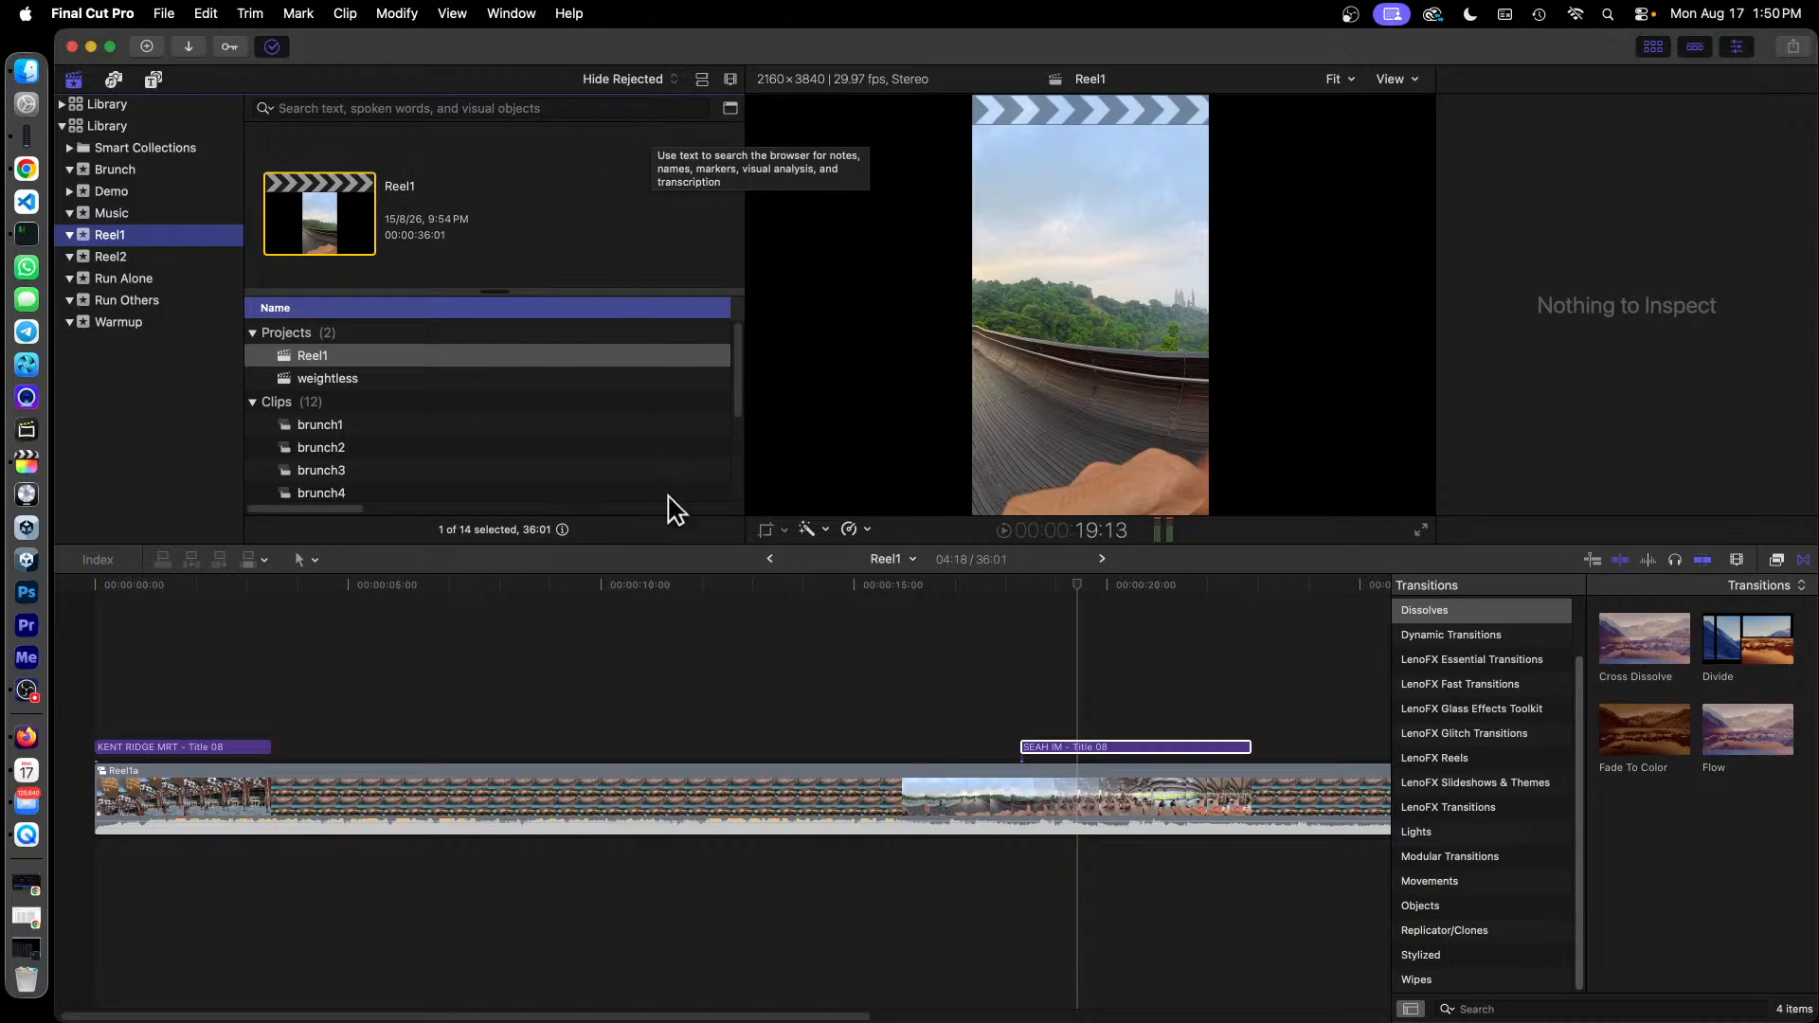
left_click(383, 648)
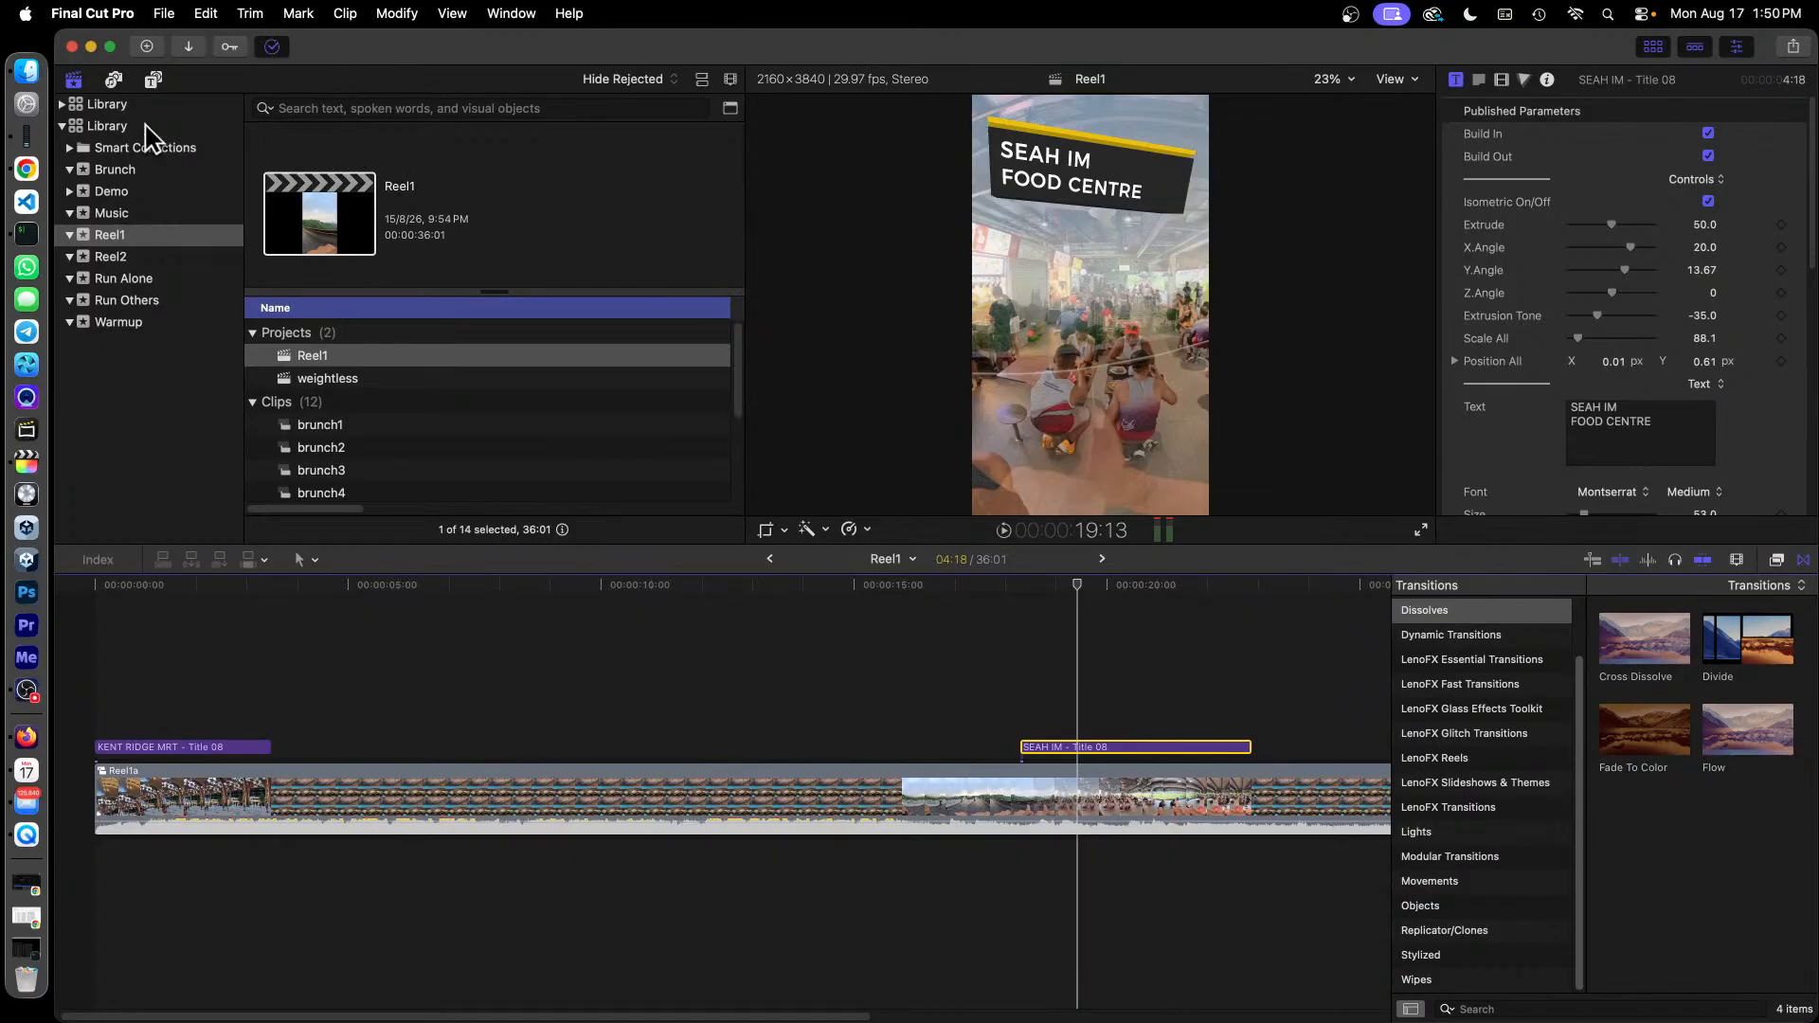
Show the properties of the library containing Reel1 and check the destination options for consolidating its media, without consolidating.
left_click(106, 129)
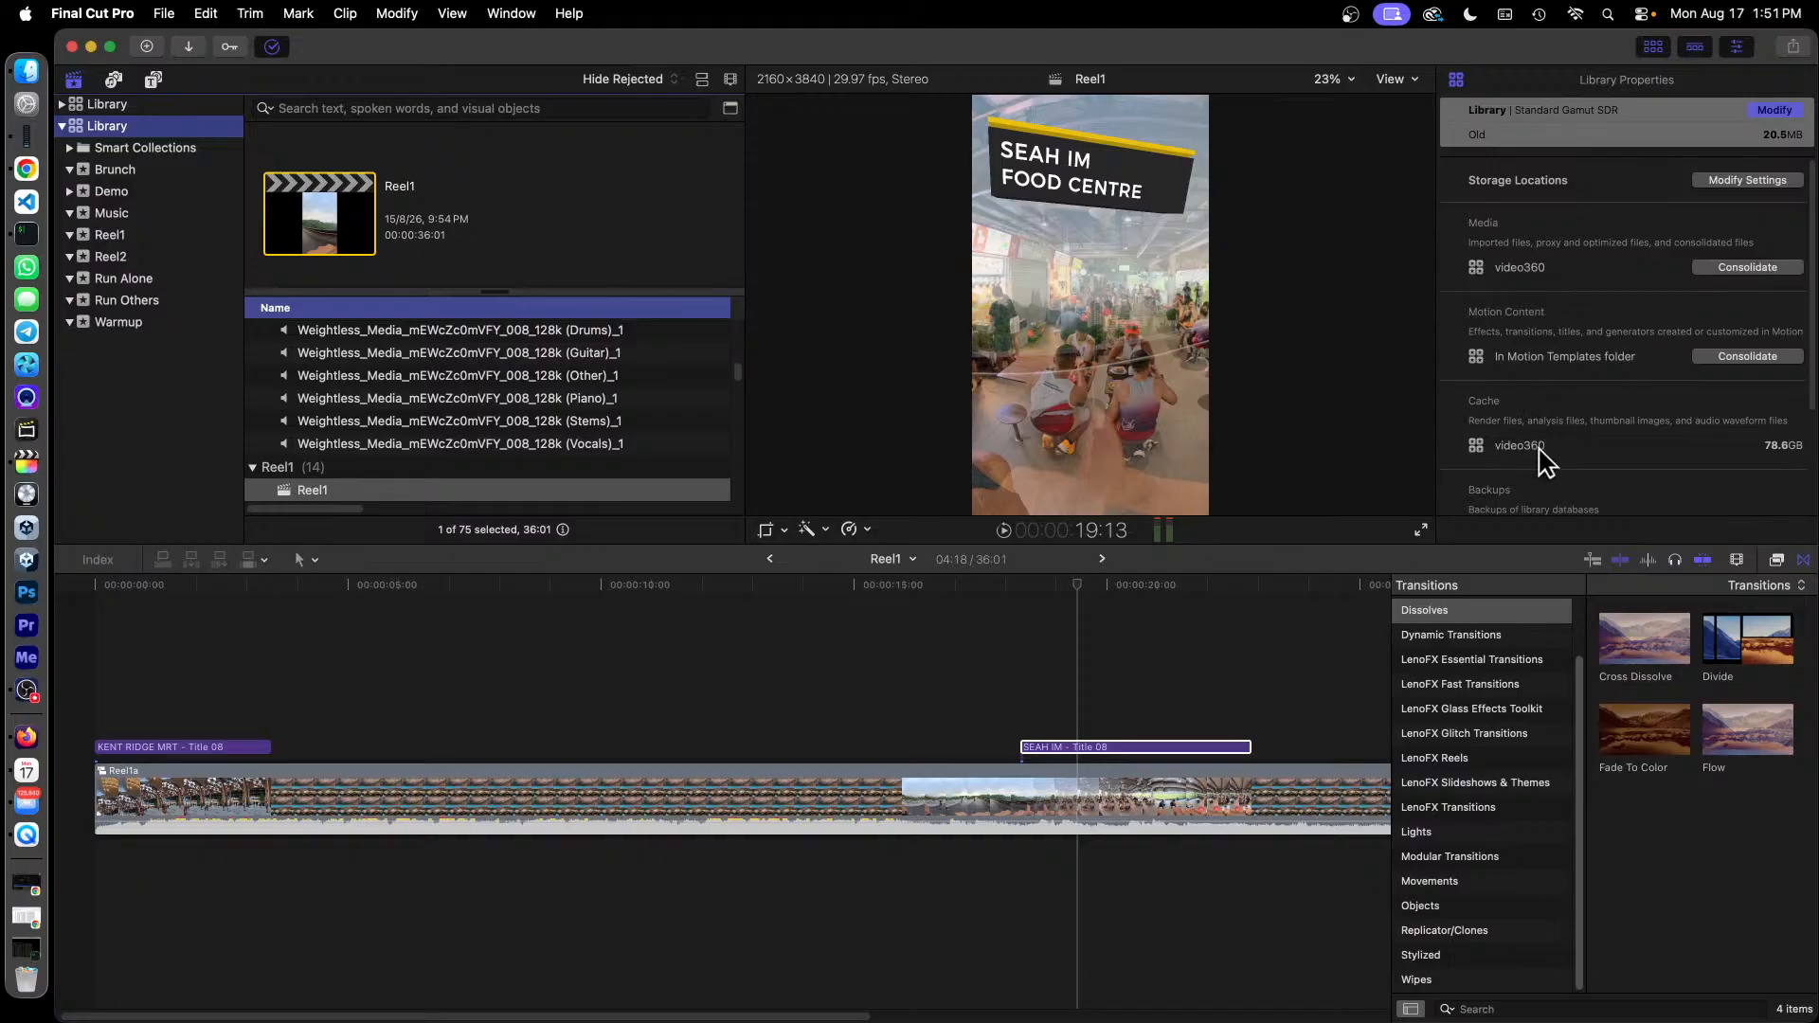
left_click(1748, 267)
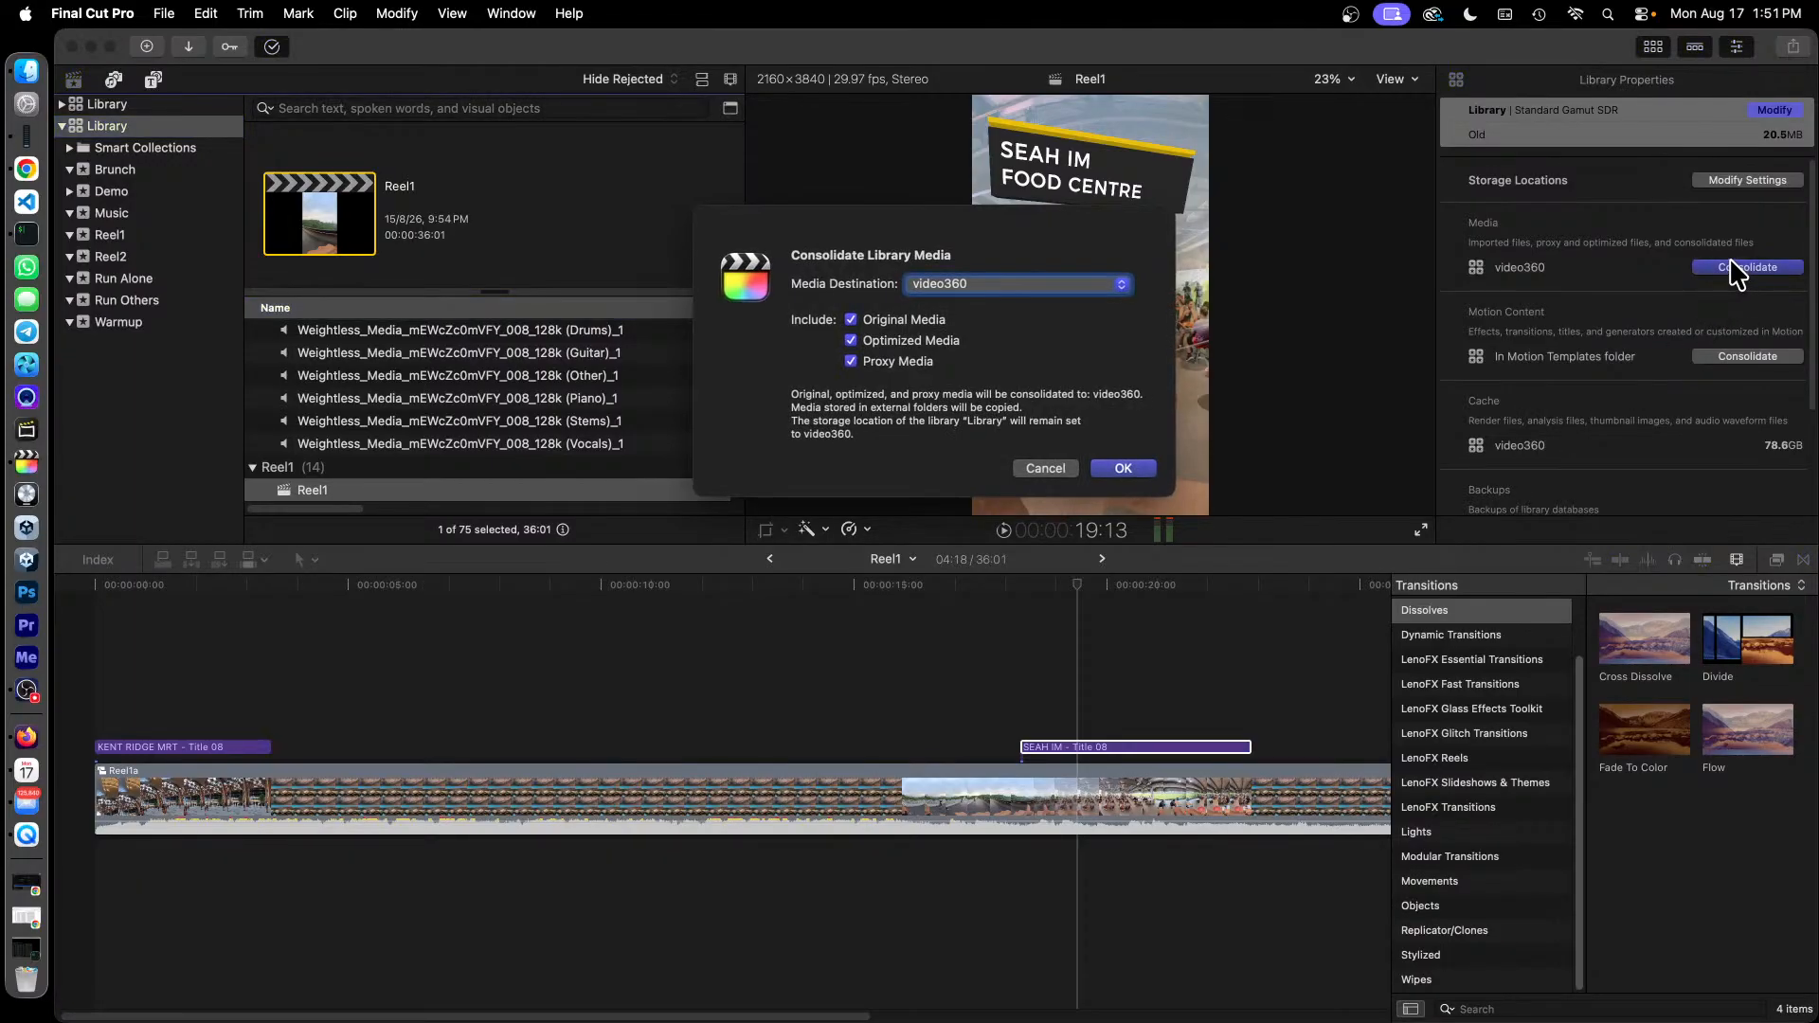
left_click(1076, 286)
left_click(1132, 383)
left_click(1047, 469)
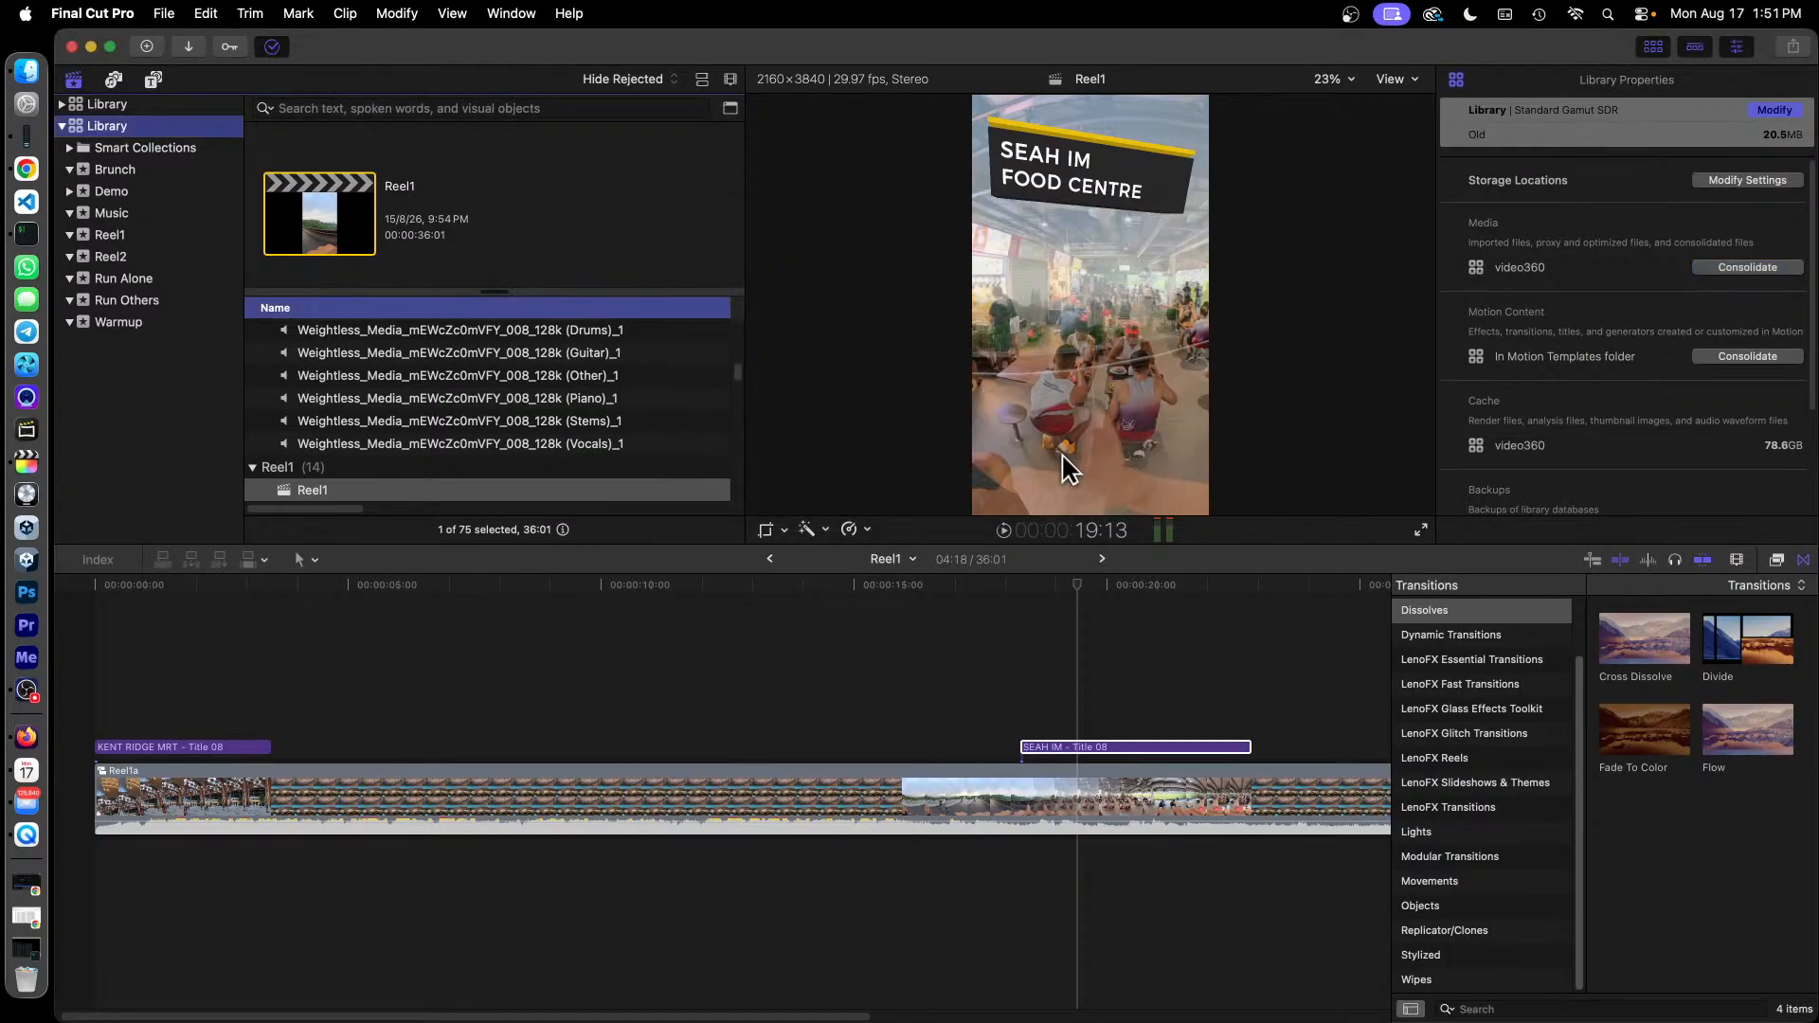
Switch to Finder and locate Library.fcpbundle in the Final Cut Pro folder inside 2026-08-15 Southern Ridges Run.
left_click(25, 76)
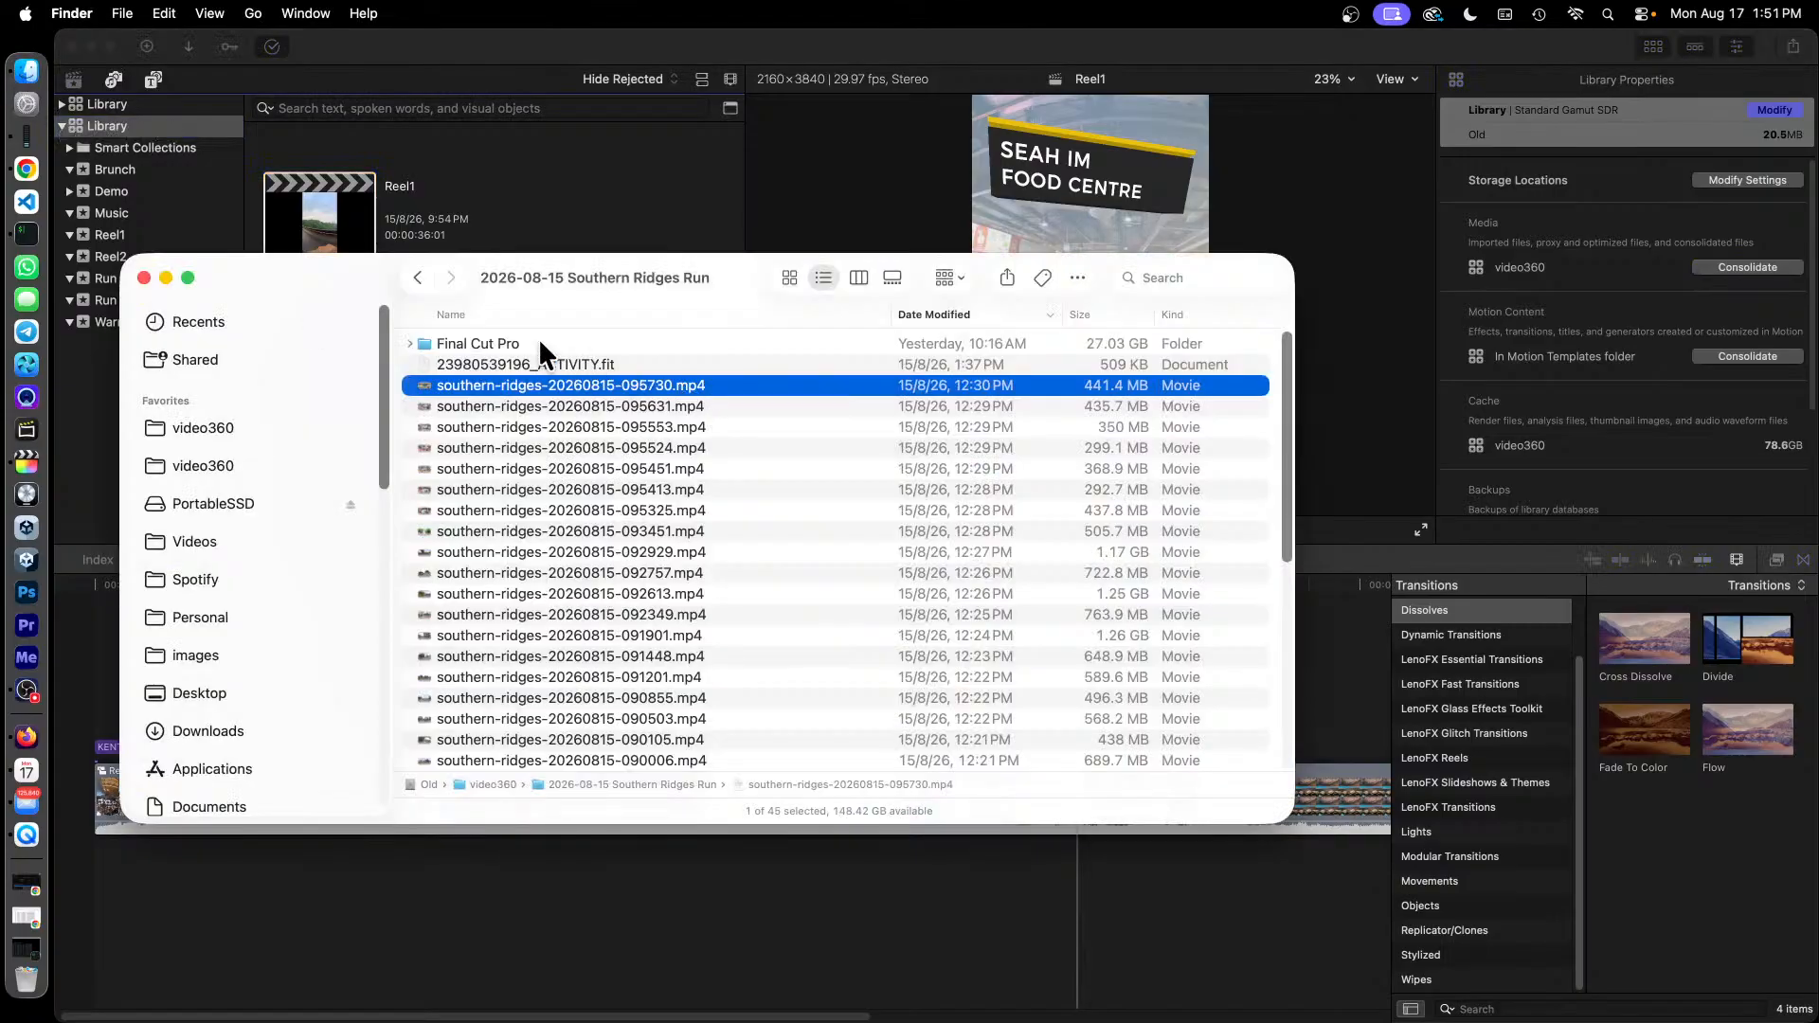
double_click(505, 343)
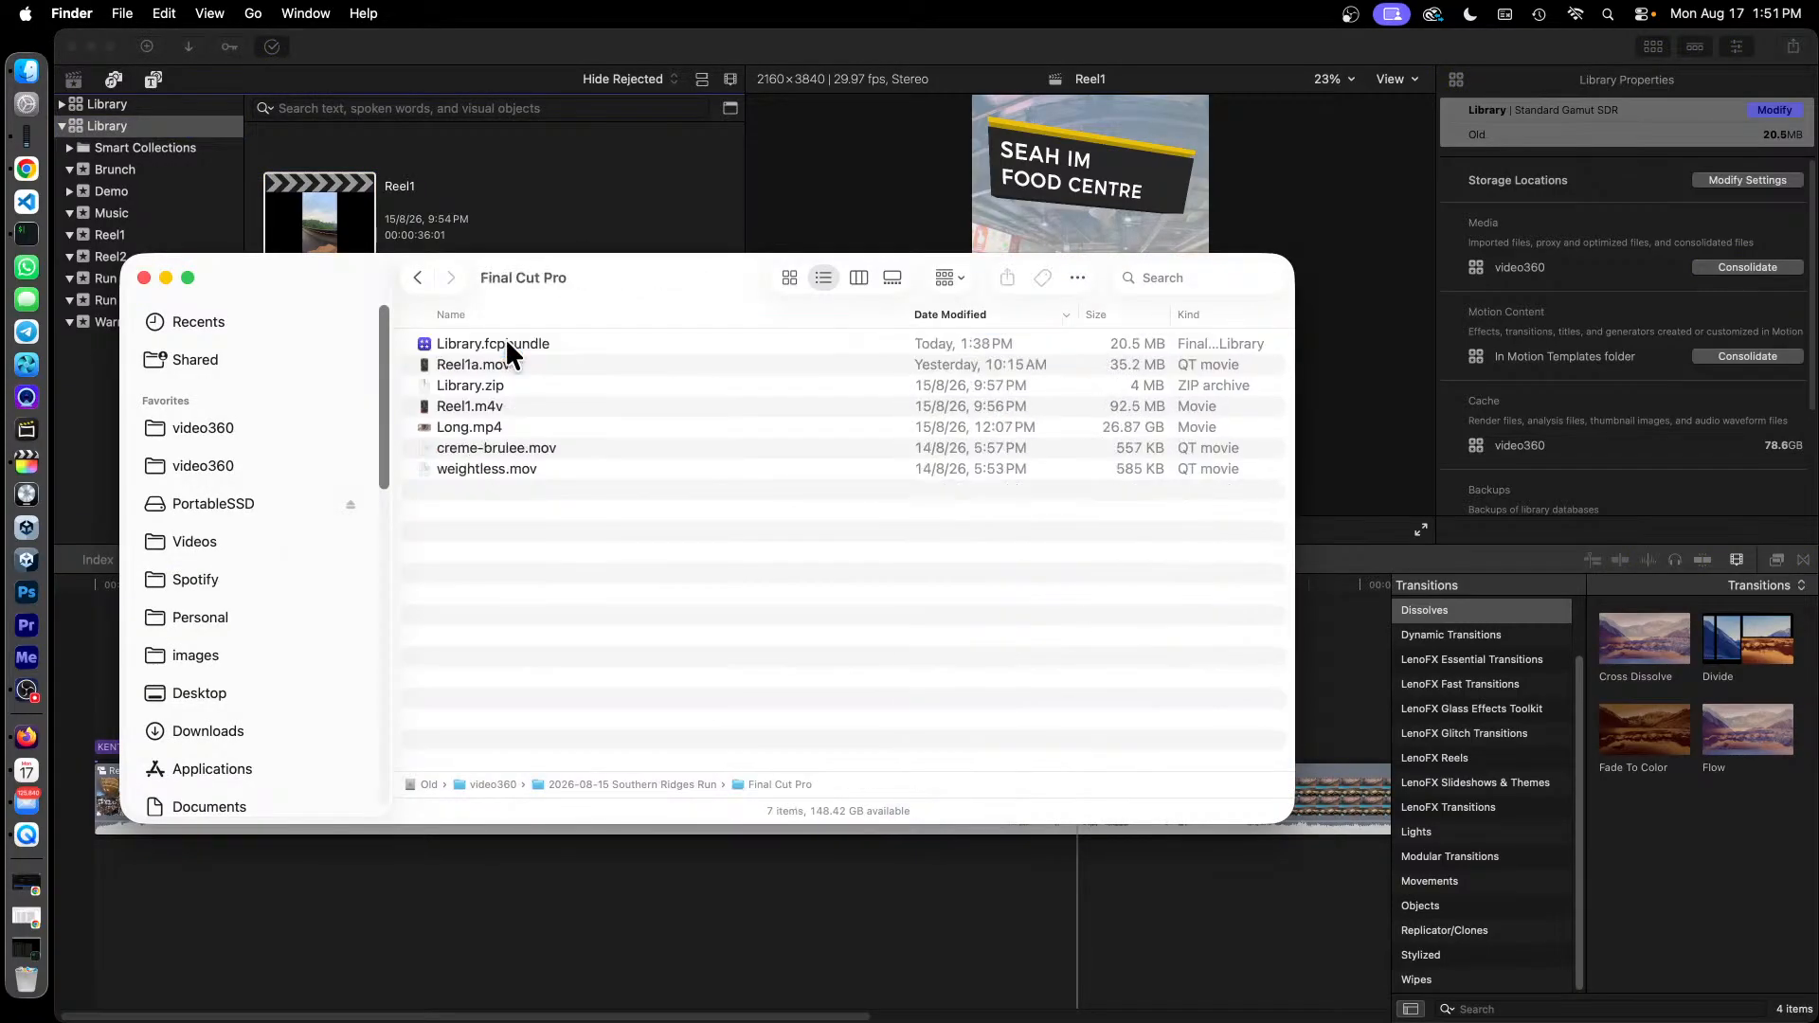
left_click(559, 343)
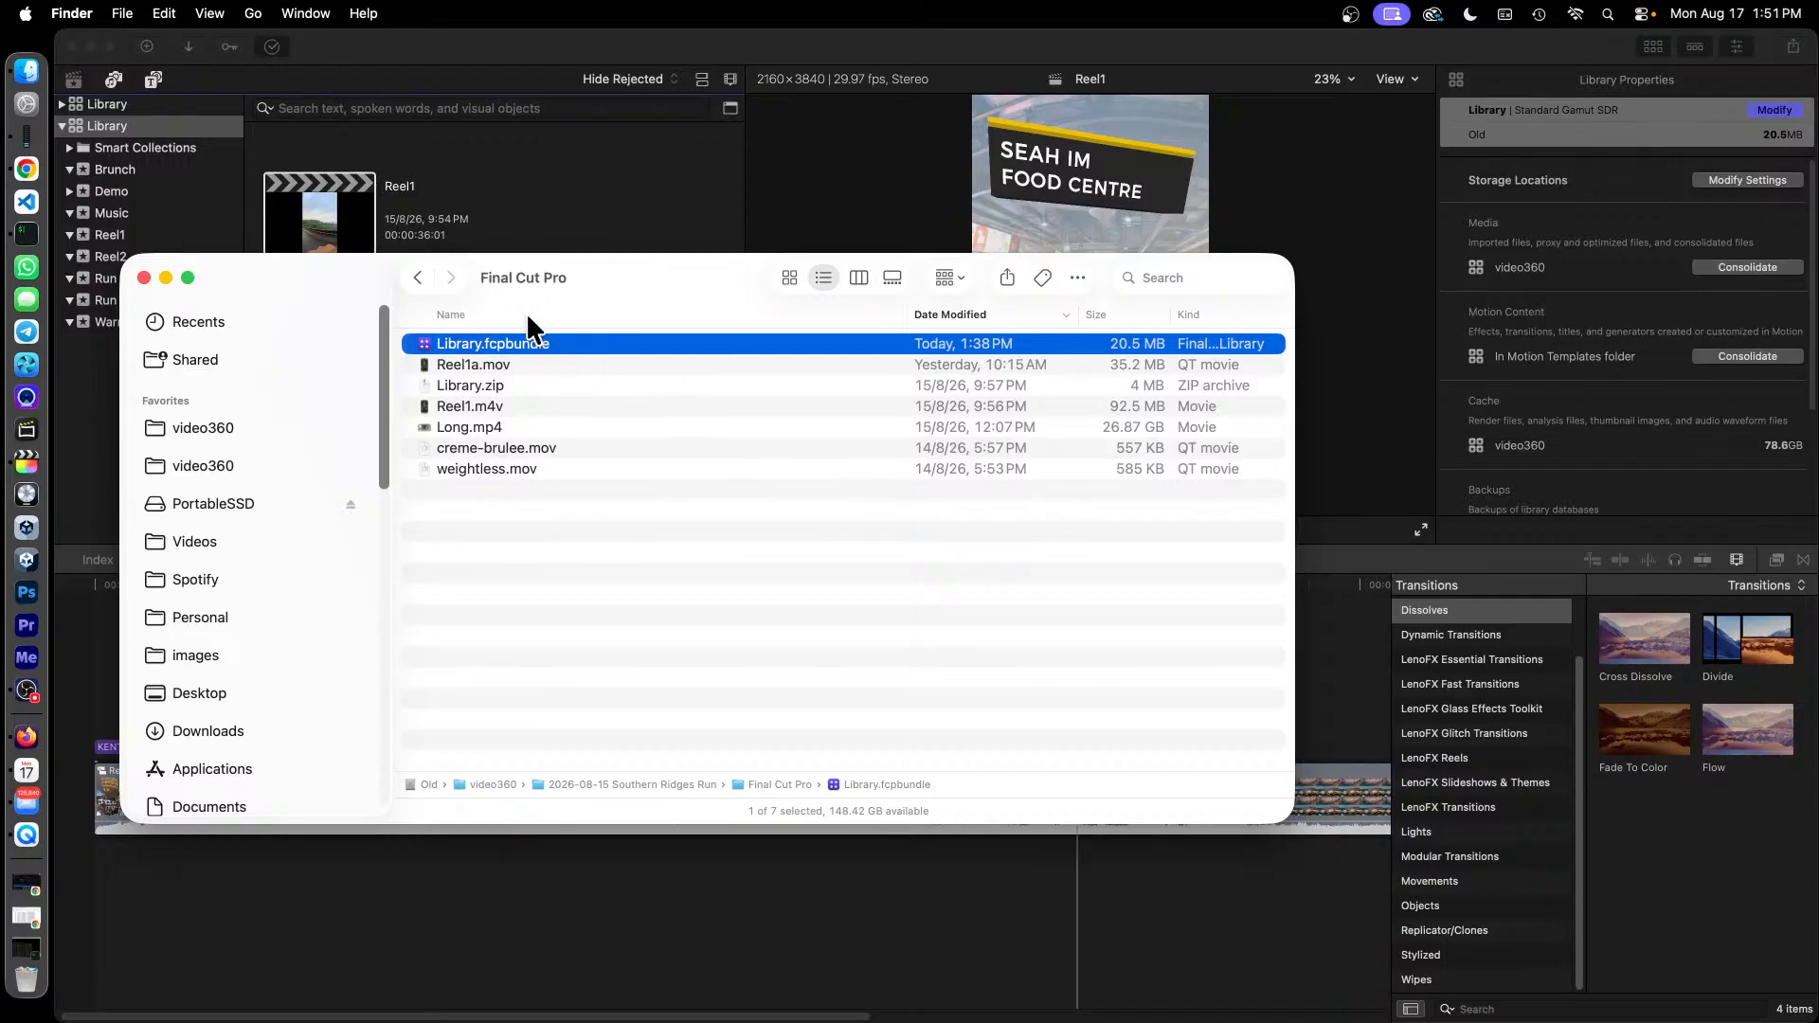
Go up to the video360 folder and look at the Library 1, Final Cut Proxy Media and Final Cut Optimized Media folders.
left_click(417, 278)
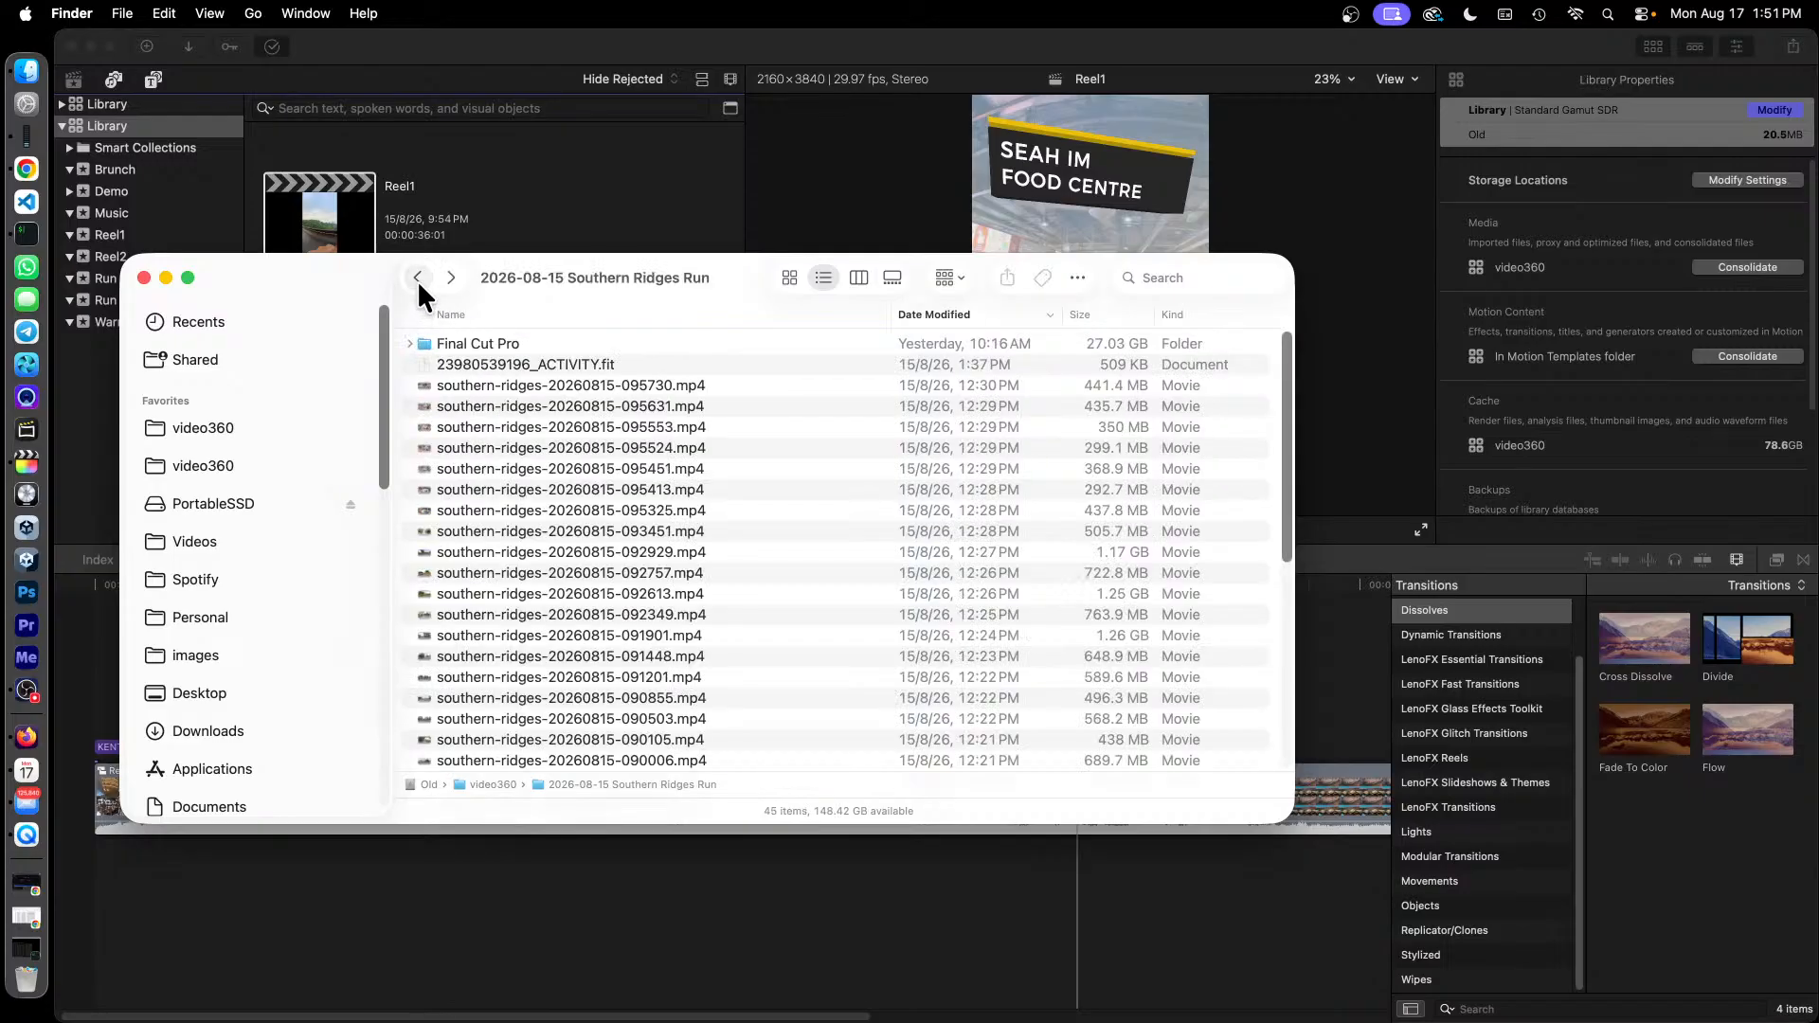
left_click(417, 278)
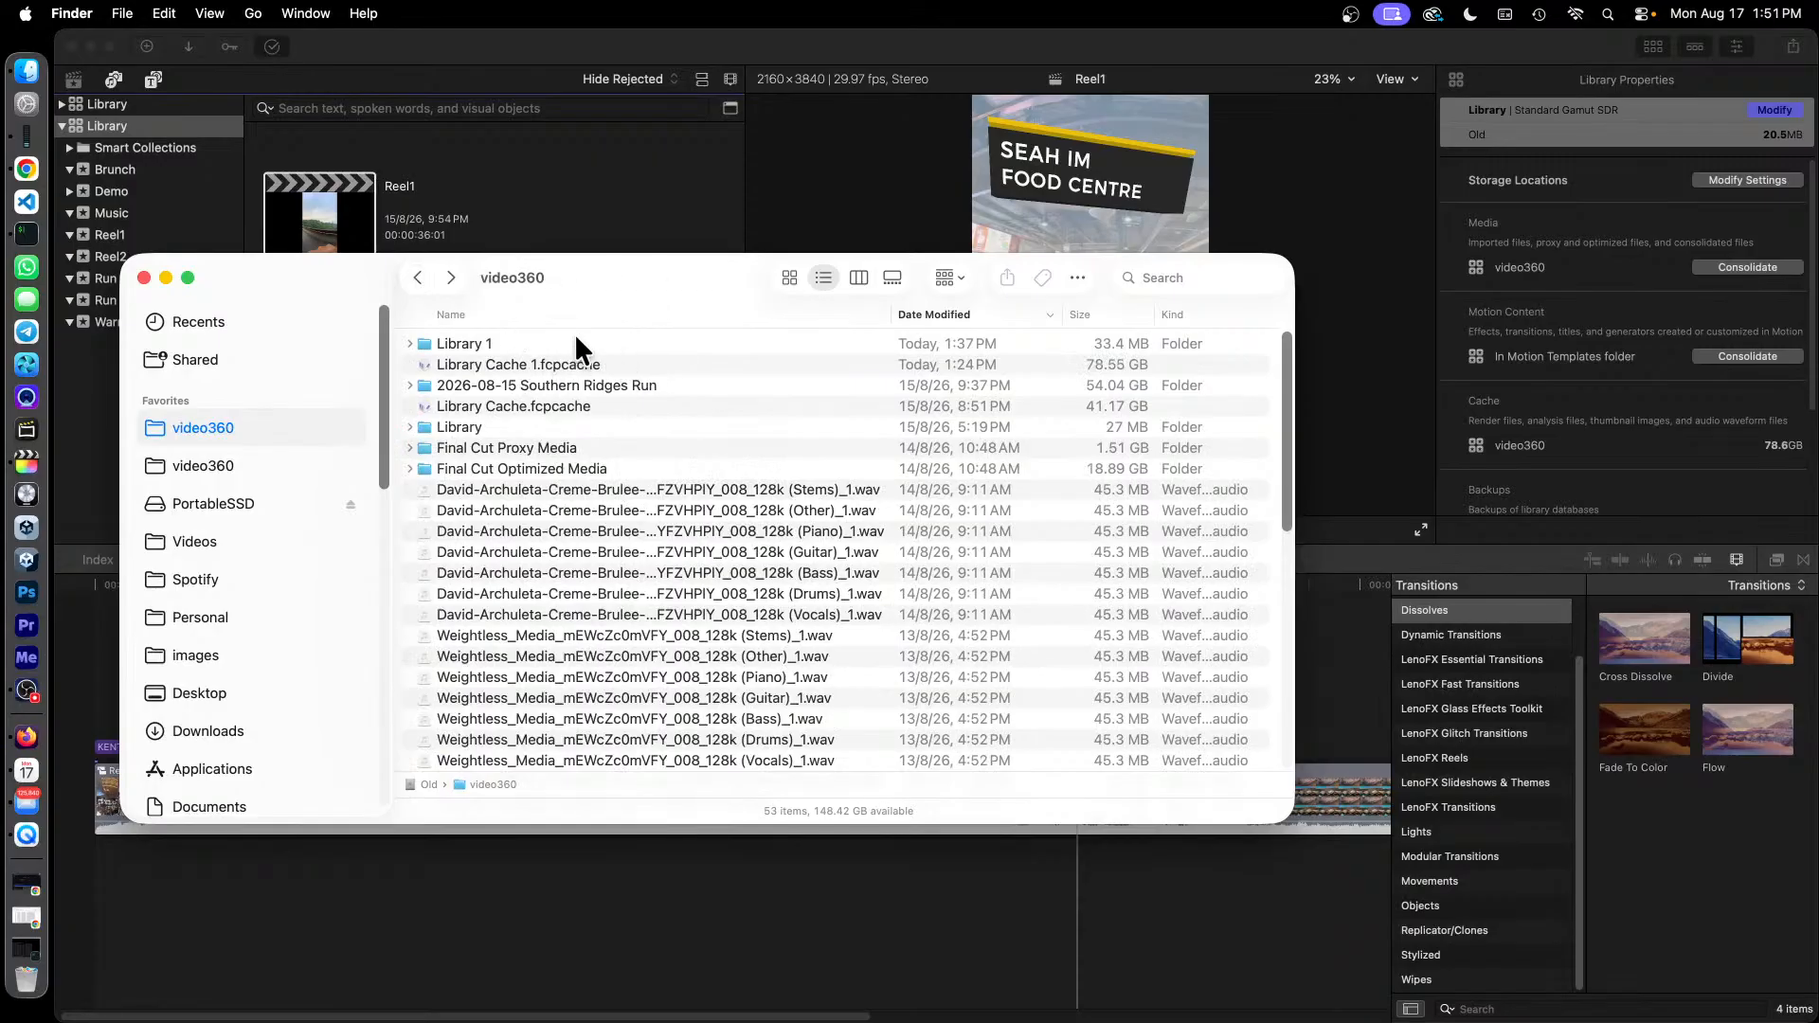
left_click(487, 341)
left_click(561, 445)
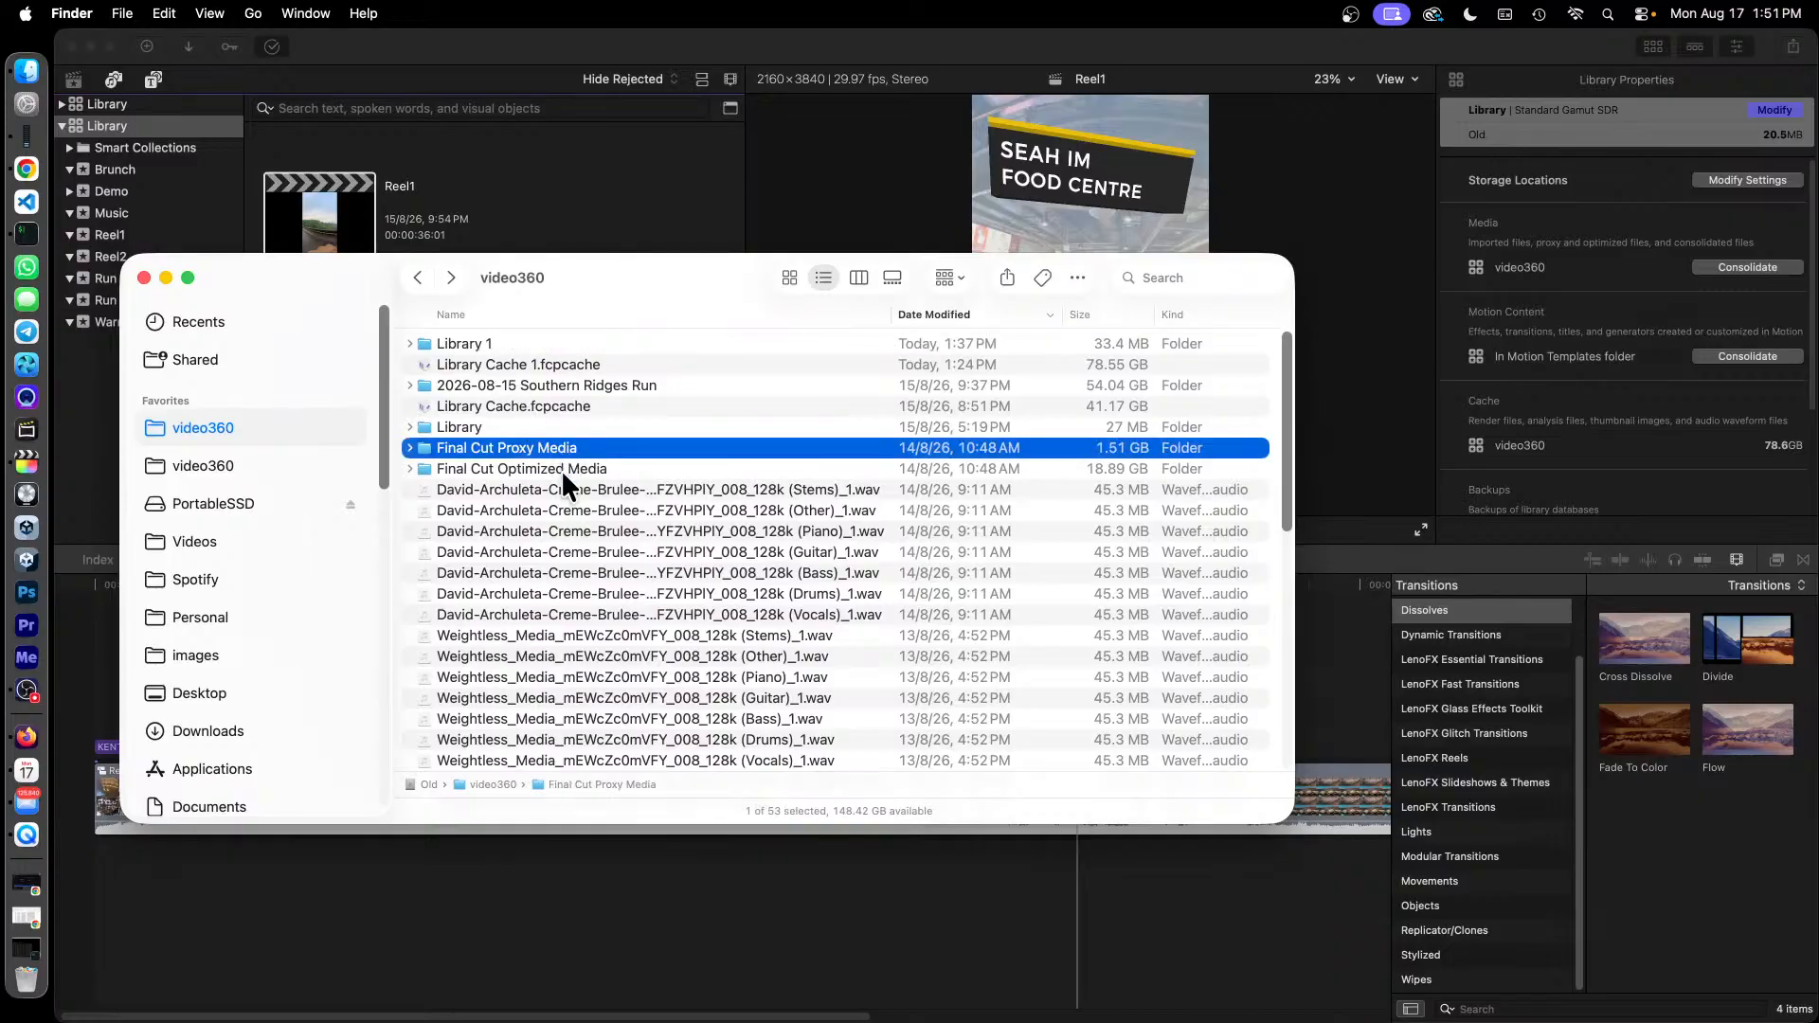
left_click(568, 469)
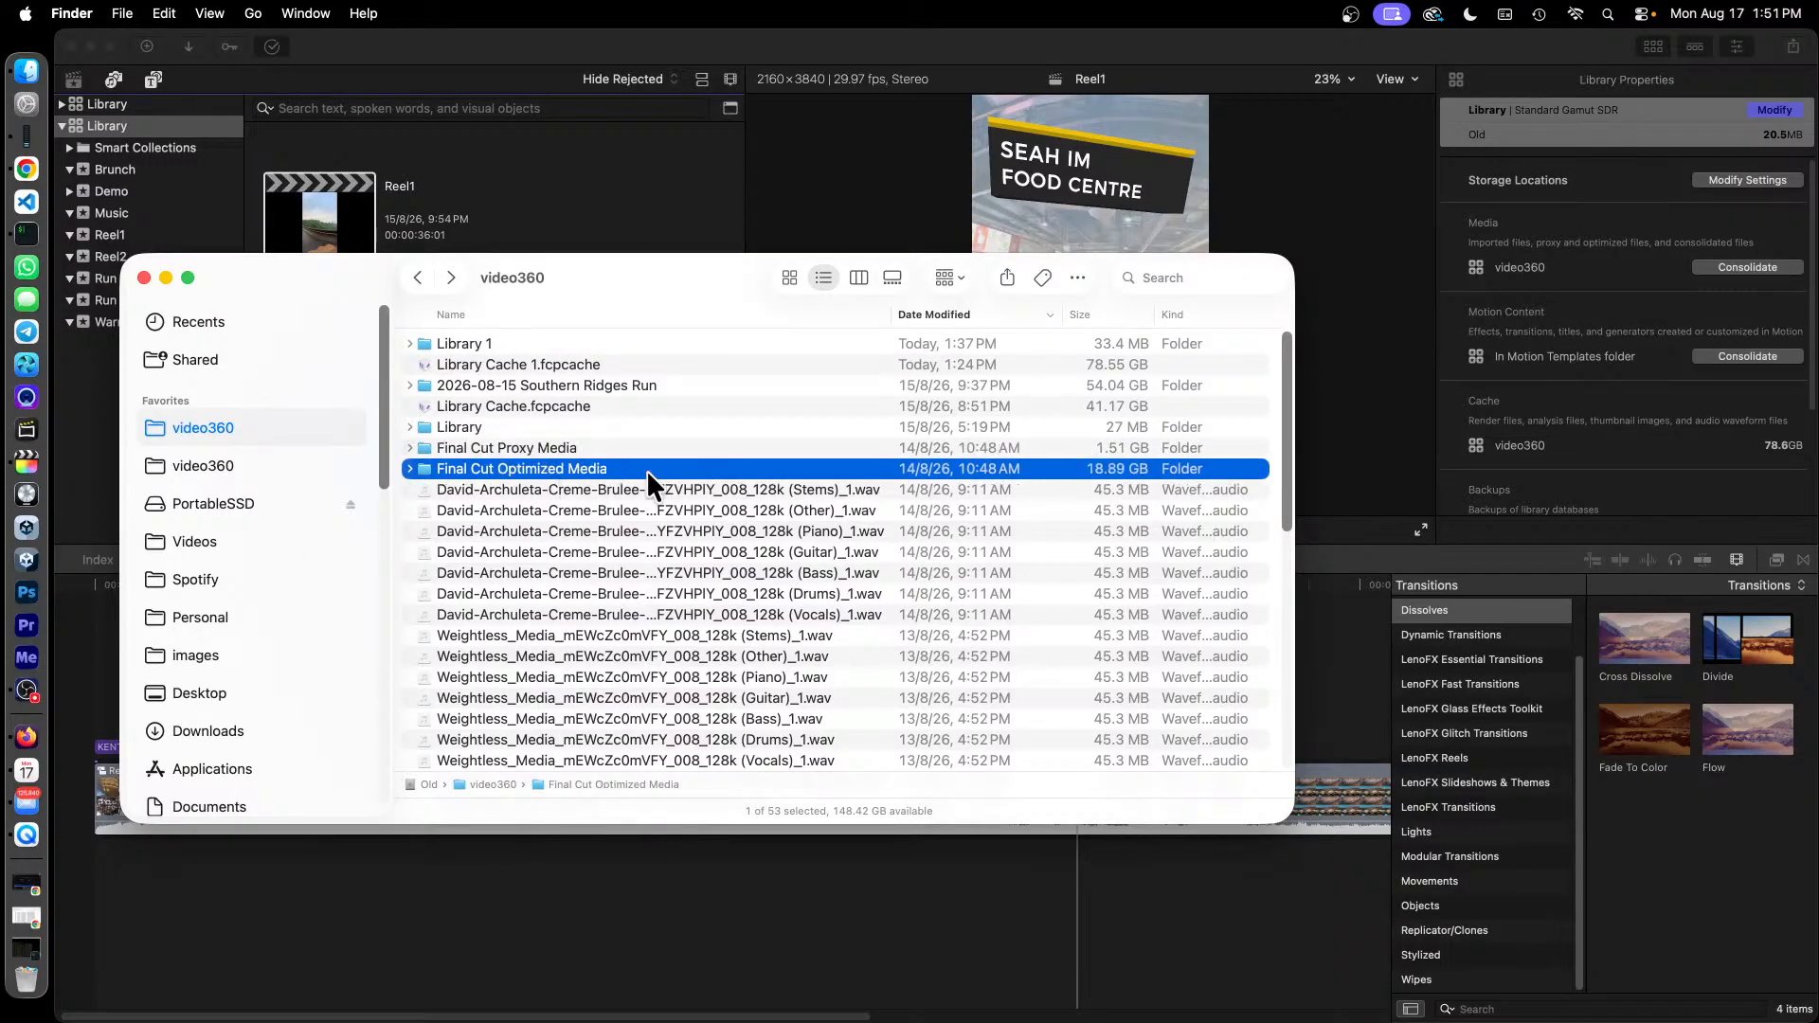
Return to Final Cut Pro and review the library's media, Motion content, cache and backup locations and its storage use.
left_click(1422, 55)
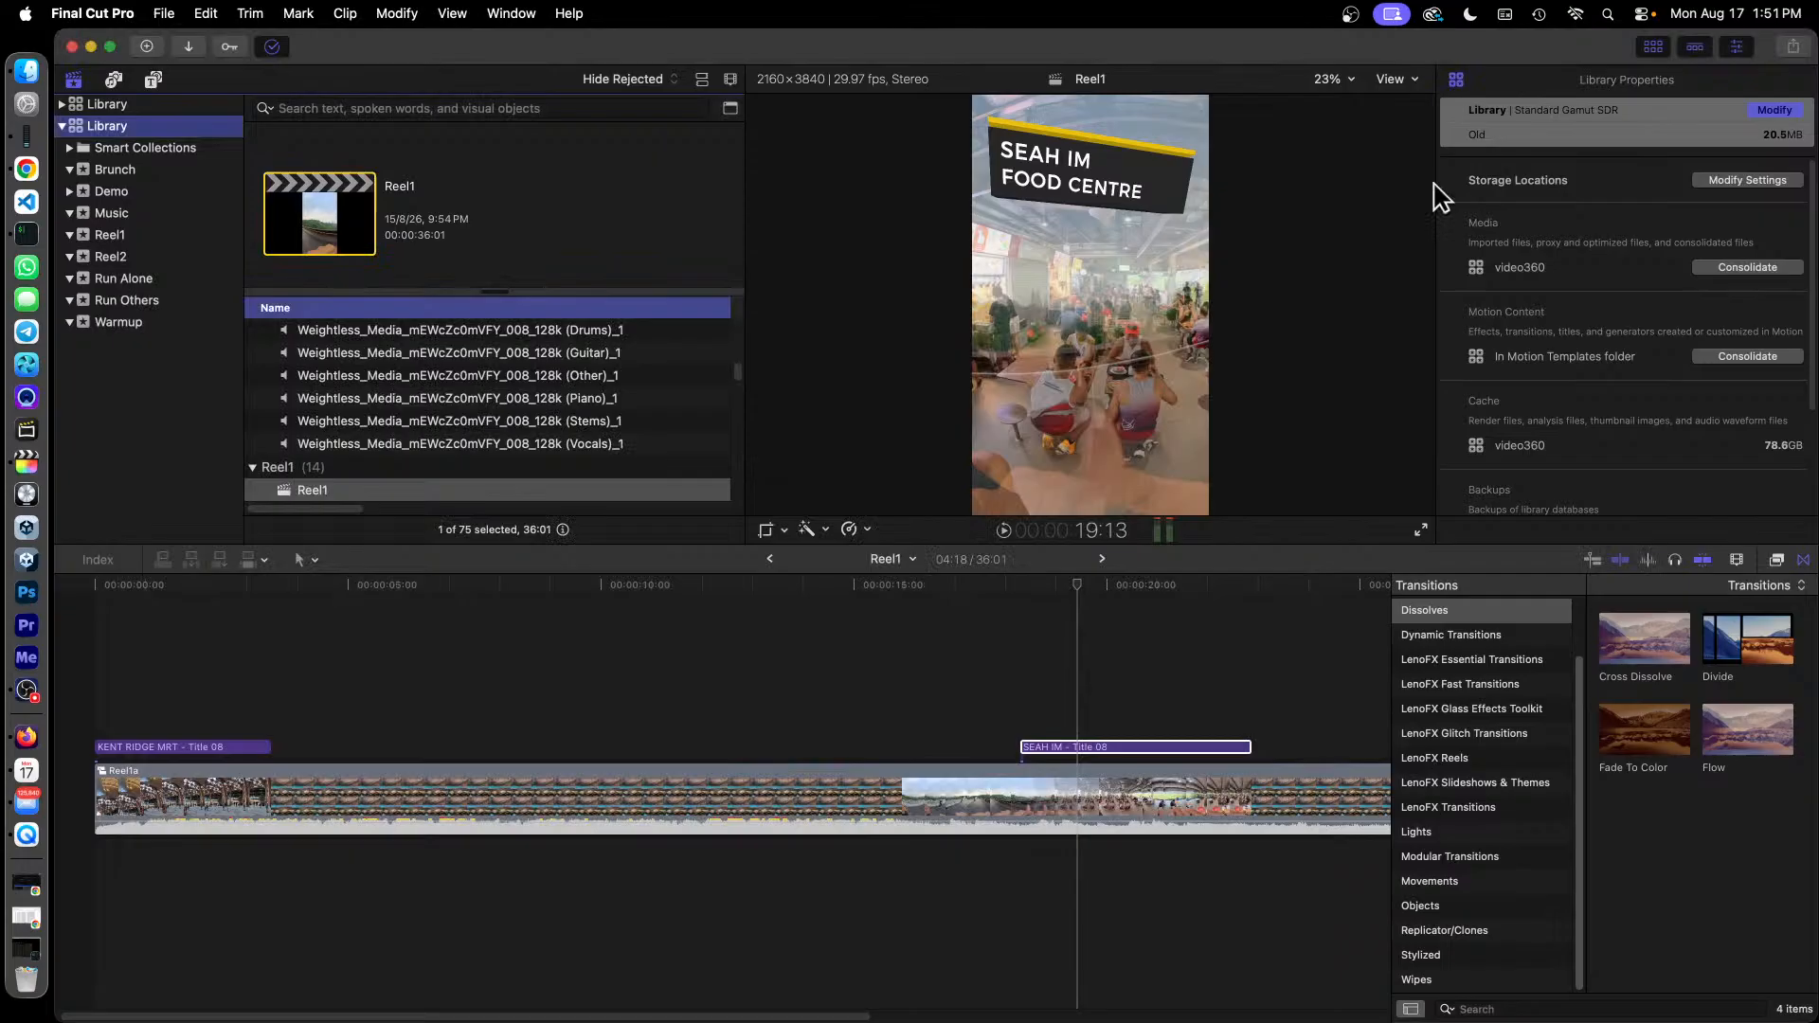
left_click(116, 130)
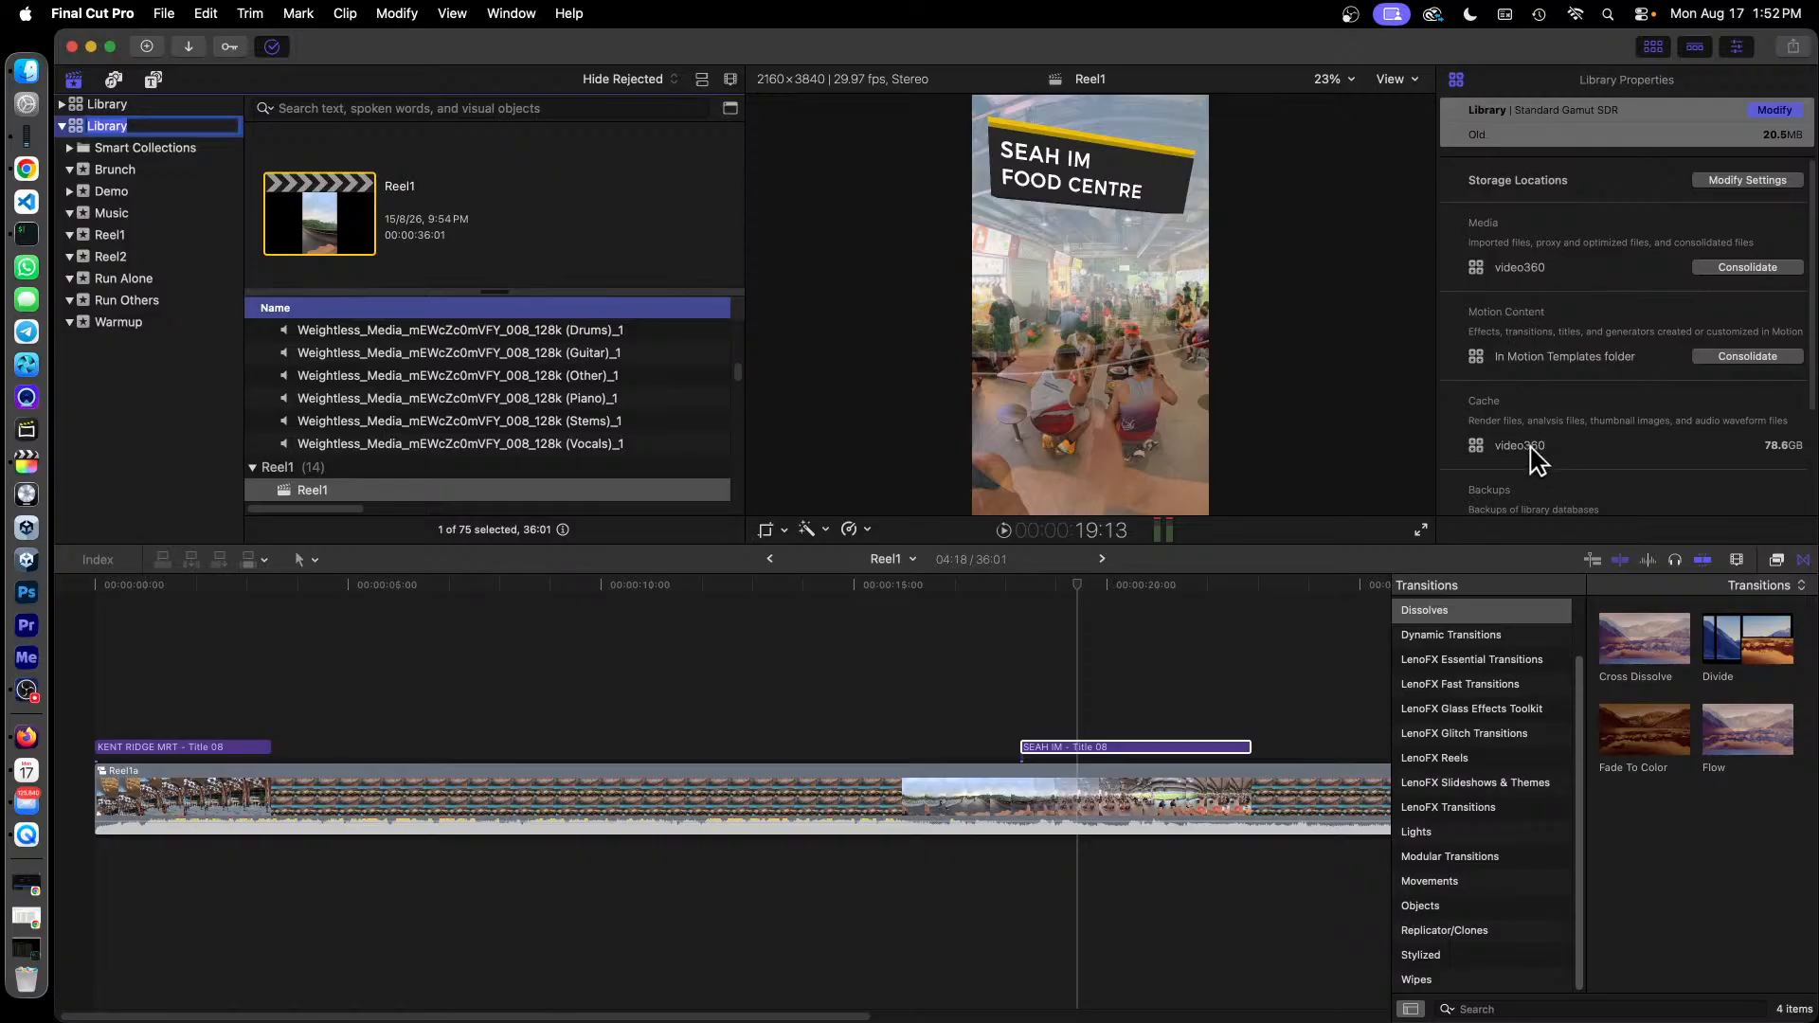
scroll(1638, 453, "down", 3)
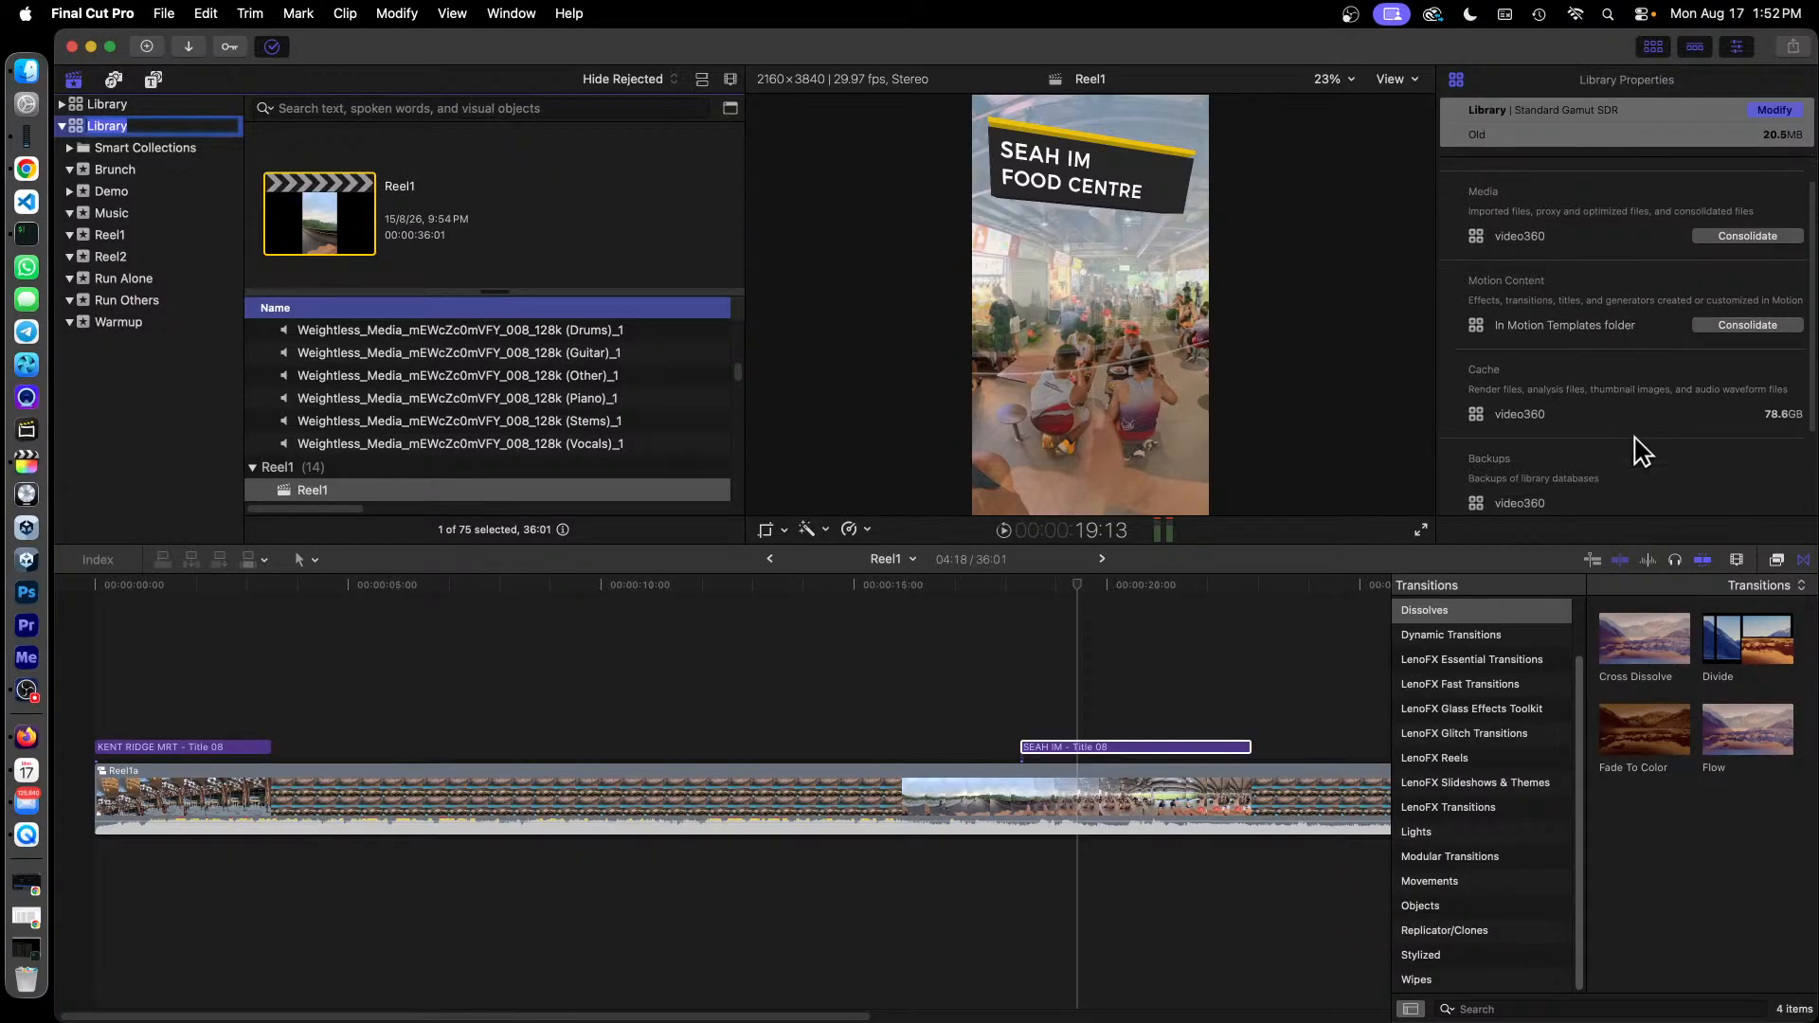
scroll(1640, 453, "down", 2)
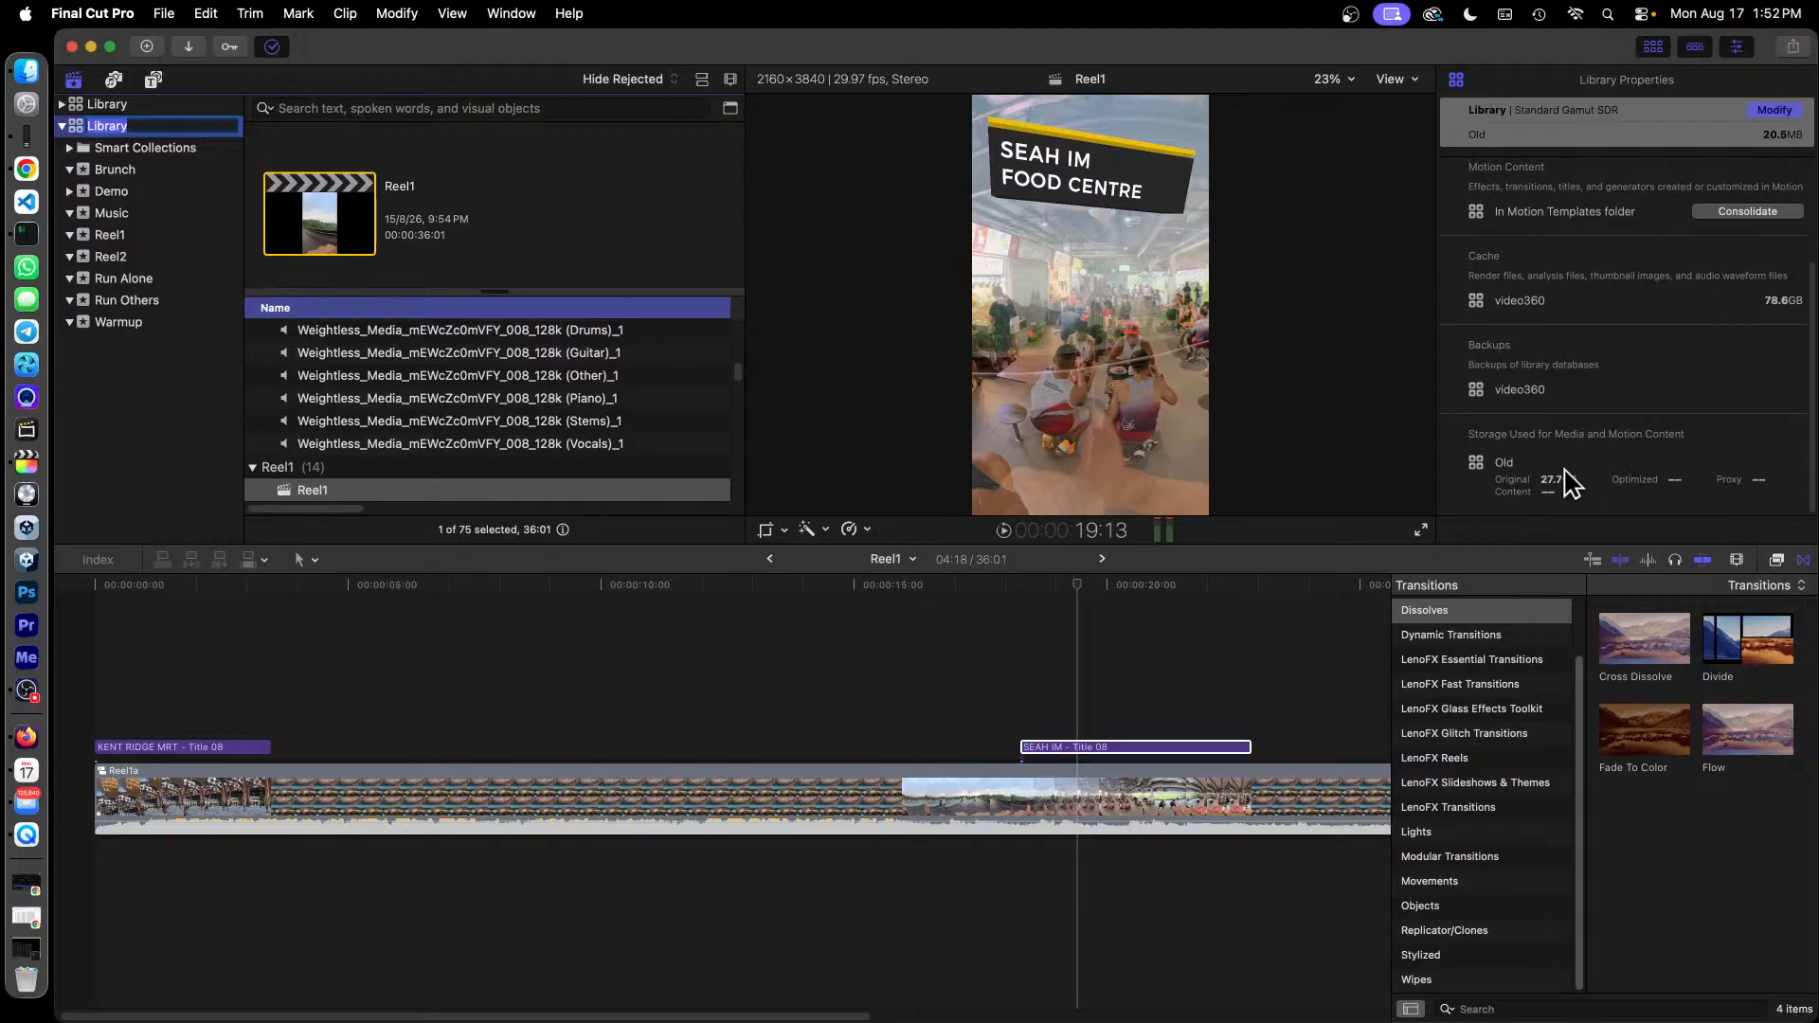
scroll(1582, 353, "up", 3)
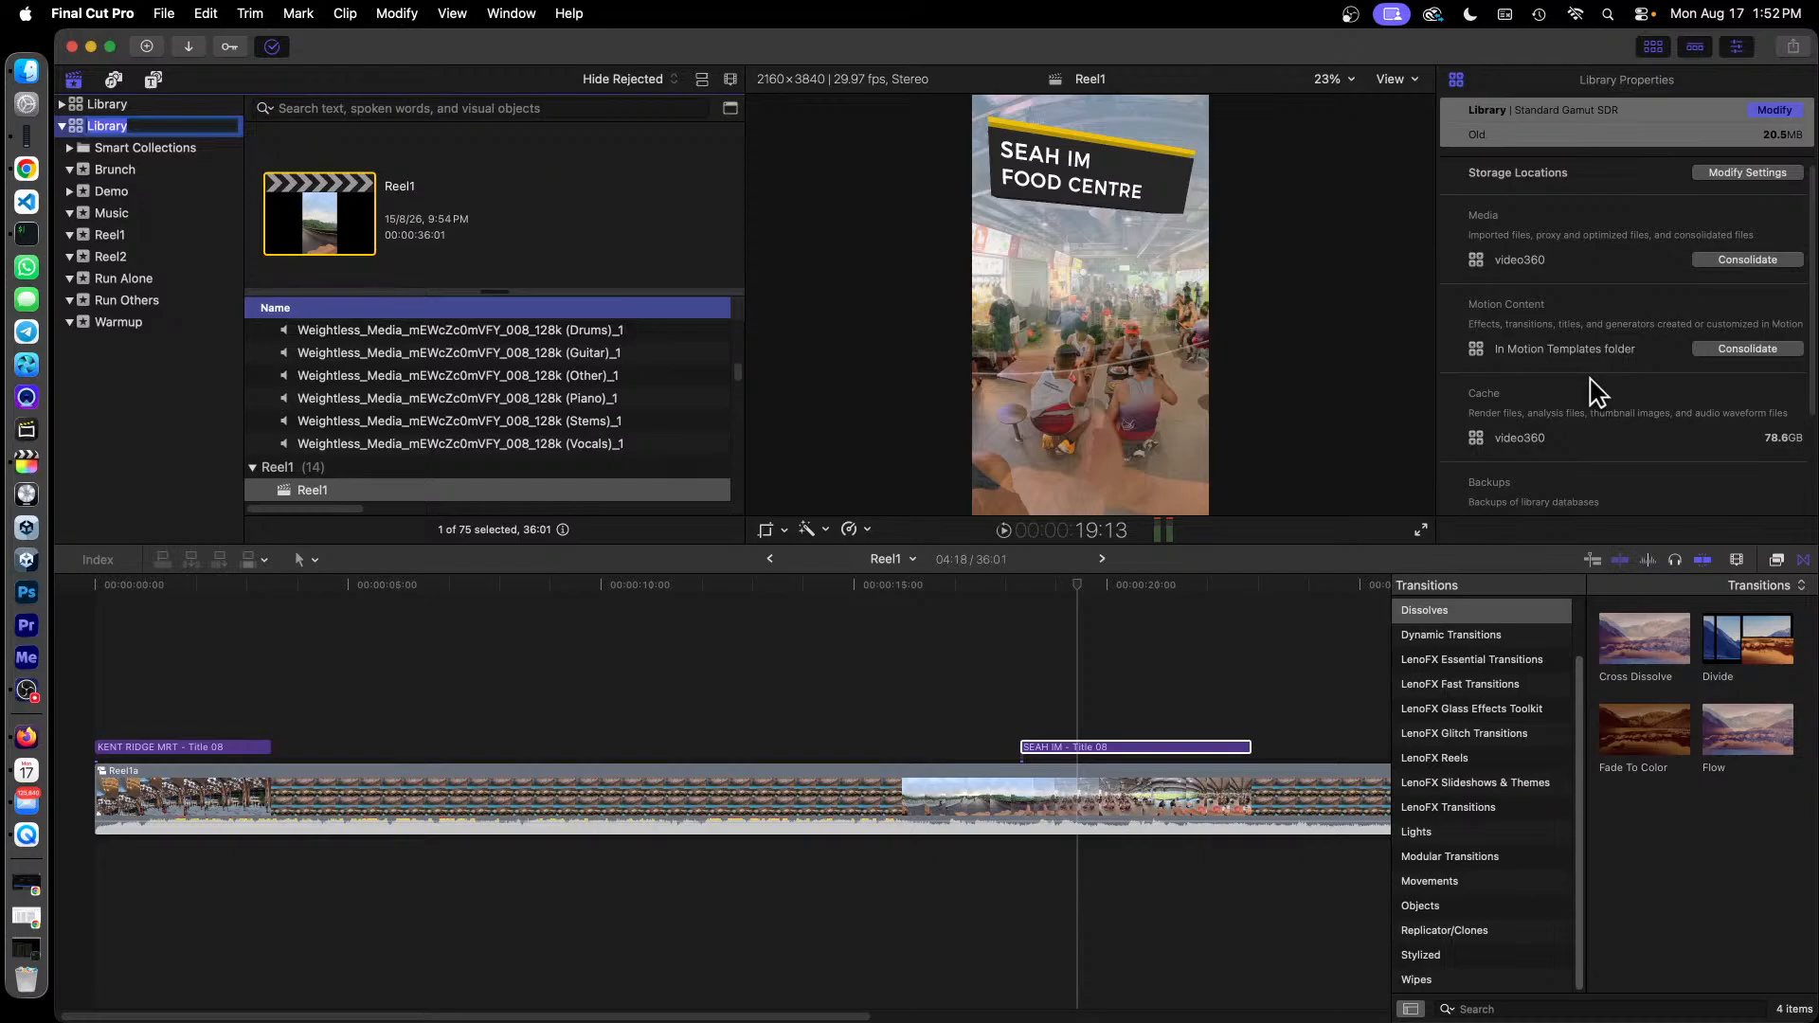
left_click(138, 398)
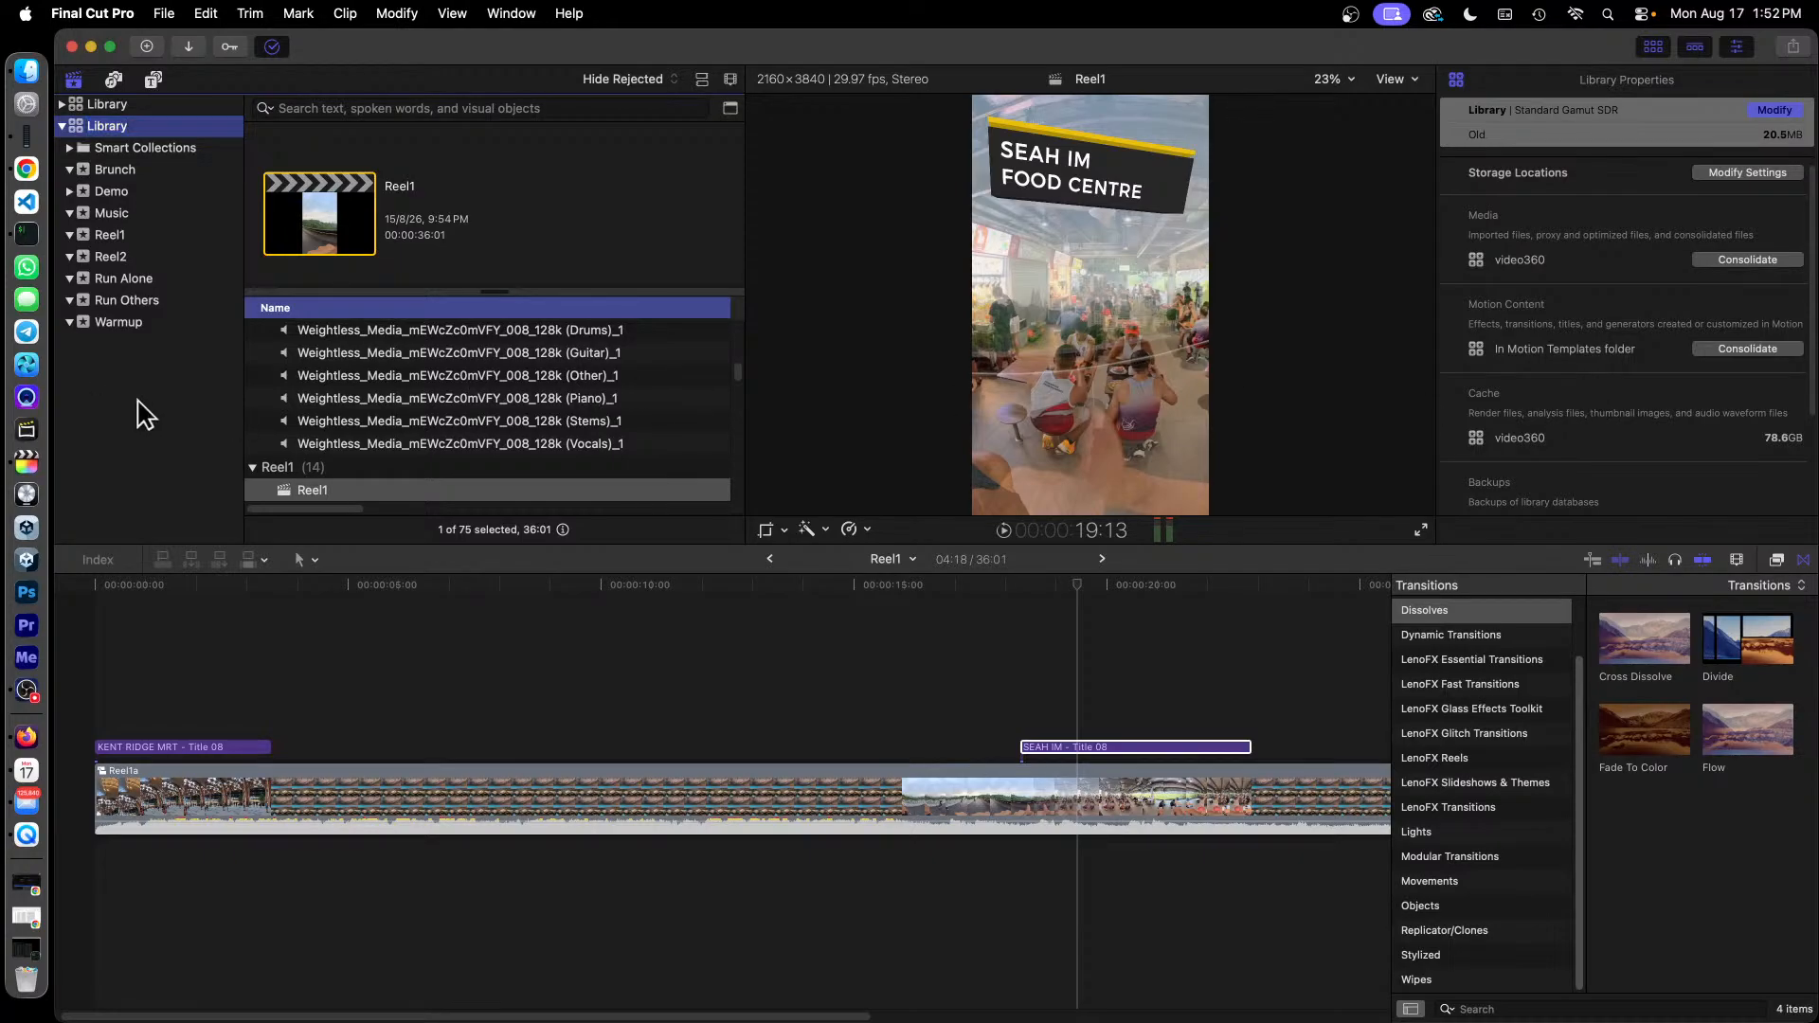
scroll(1653, 233, "up", 1)
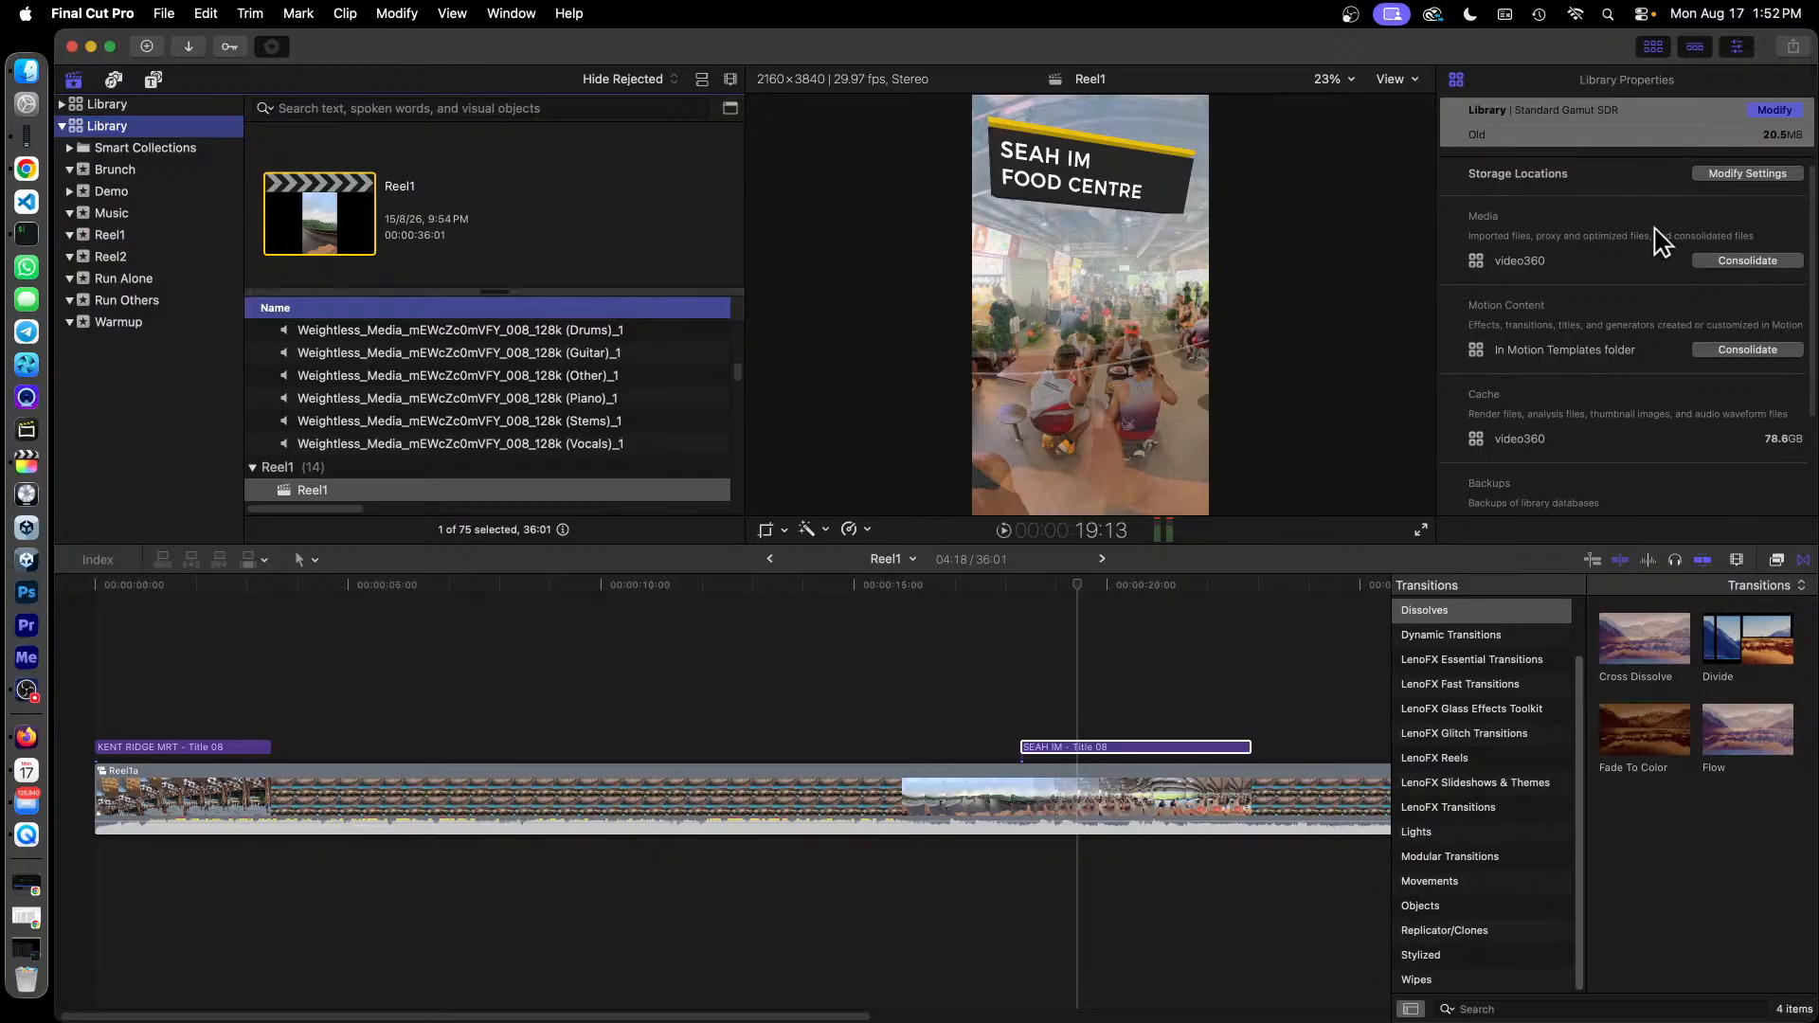
scroll(1644, 244, "down", 1)
scroll(1586, 351, "down", 3)
scroll(1586, 349, "up", 4)
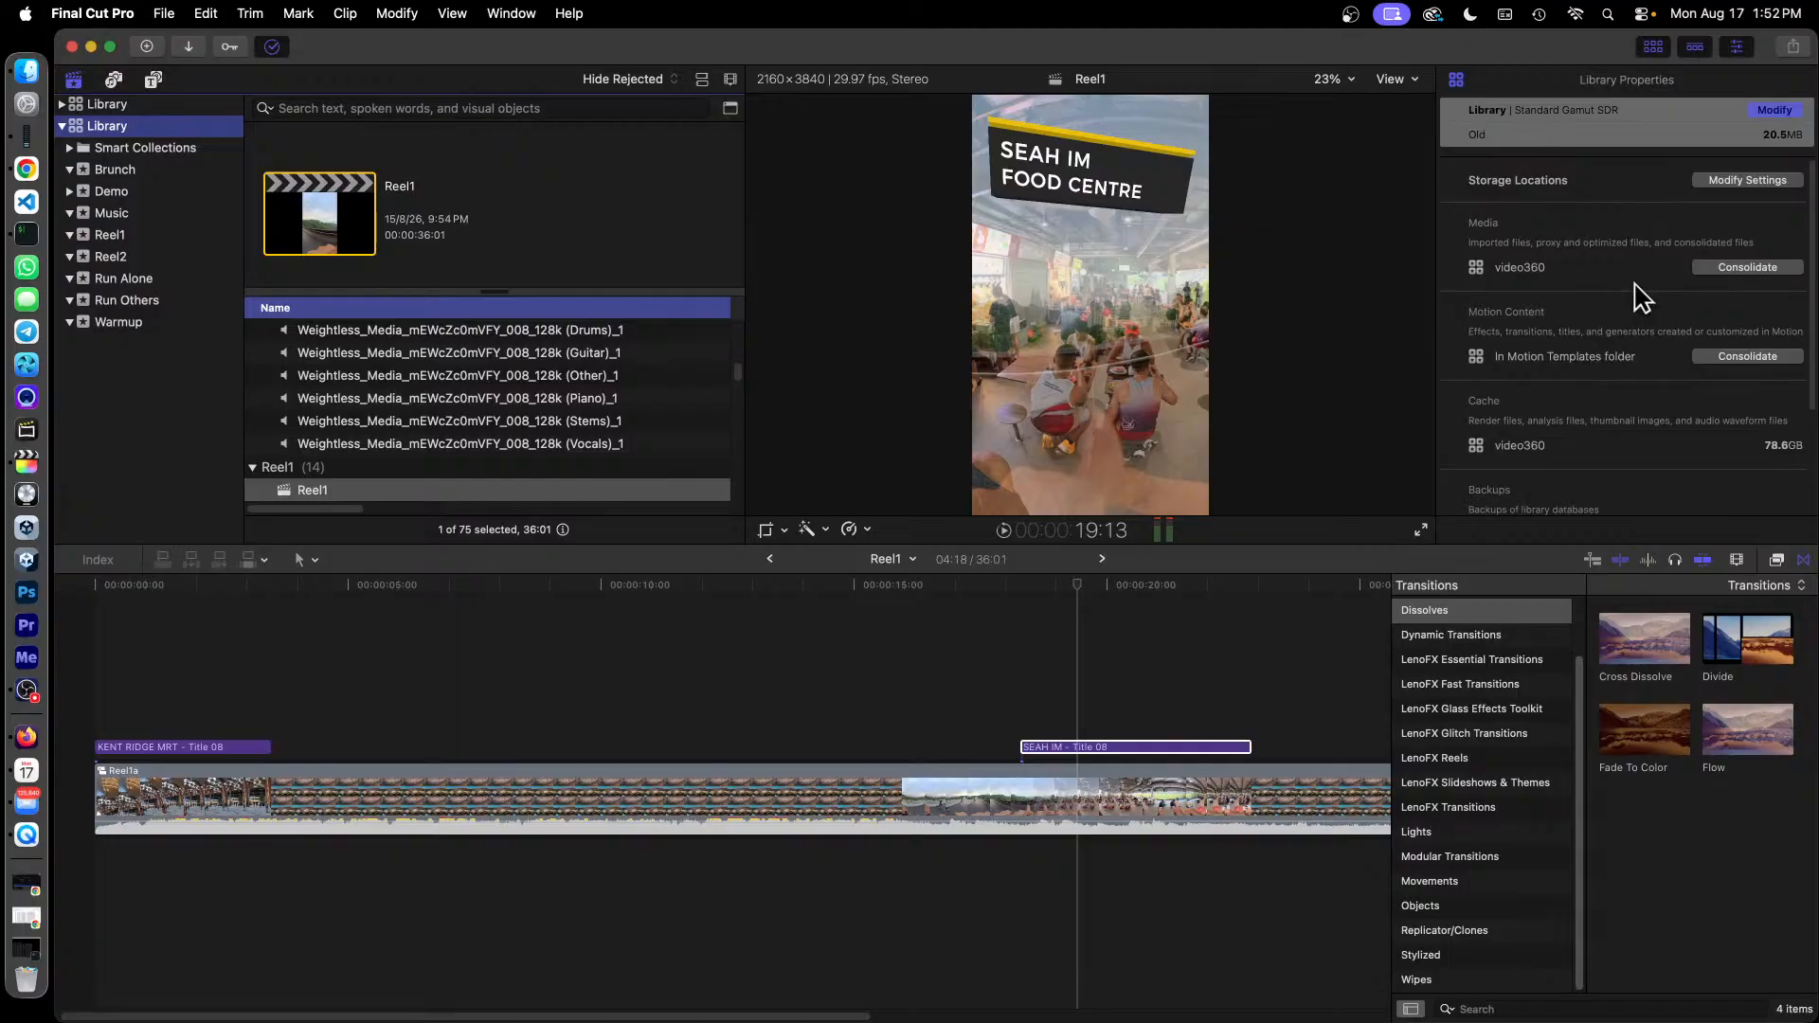
Point out the Delete Generated Library Files command without running it, and review the library's cache, backup and storage use details.
left_click(165, 15)
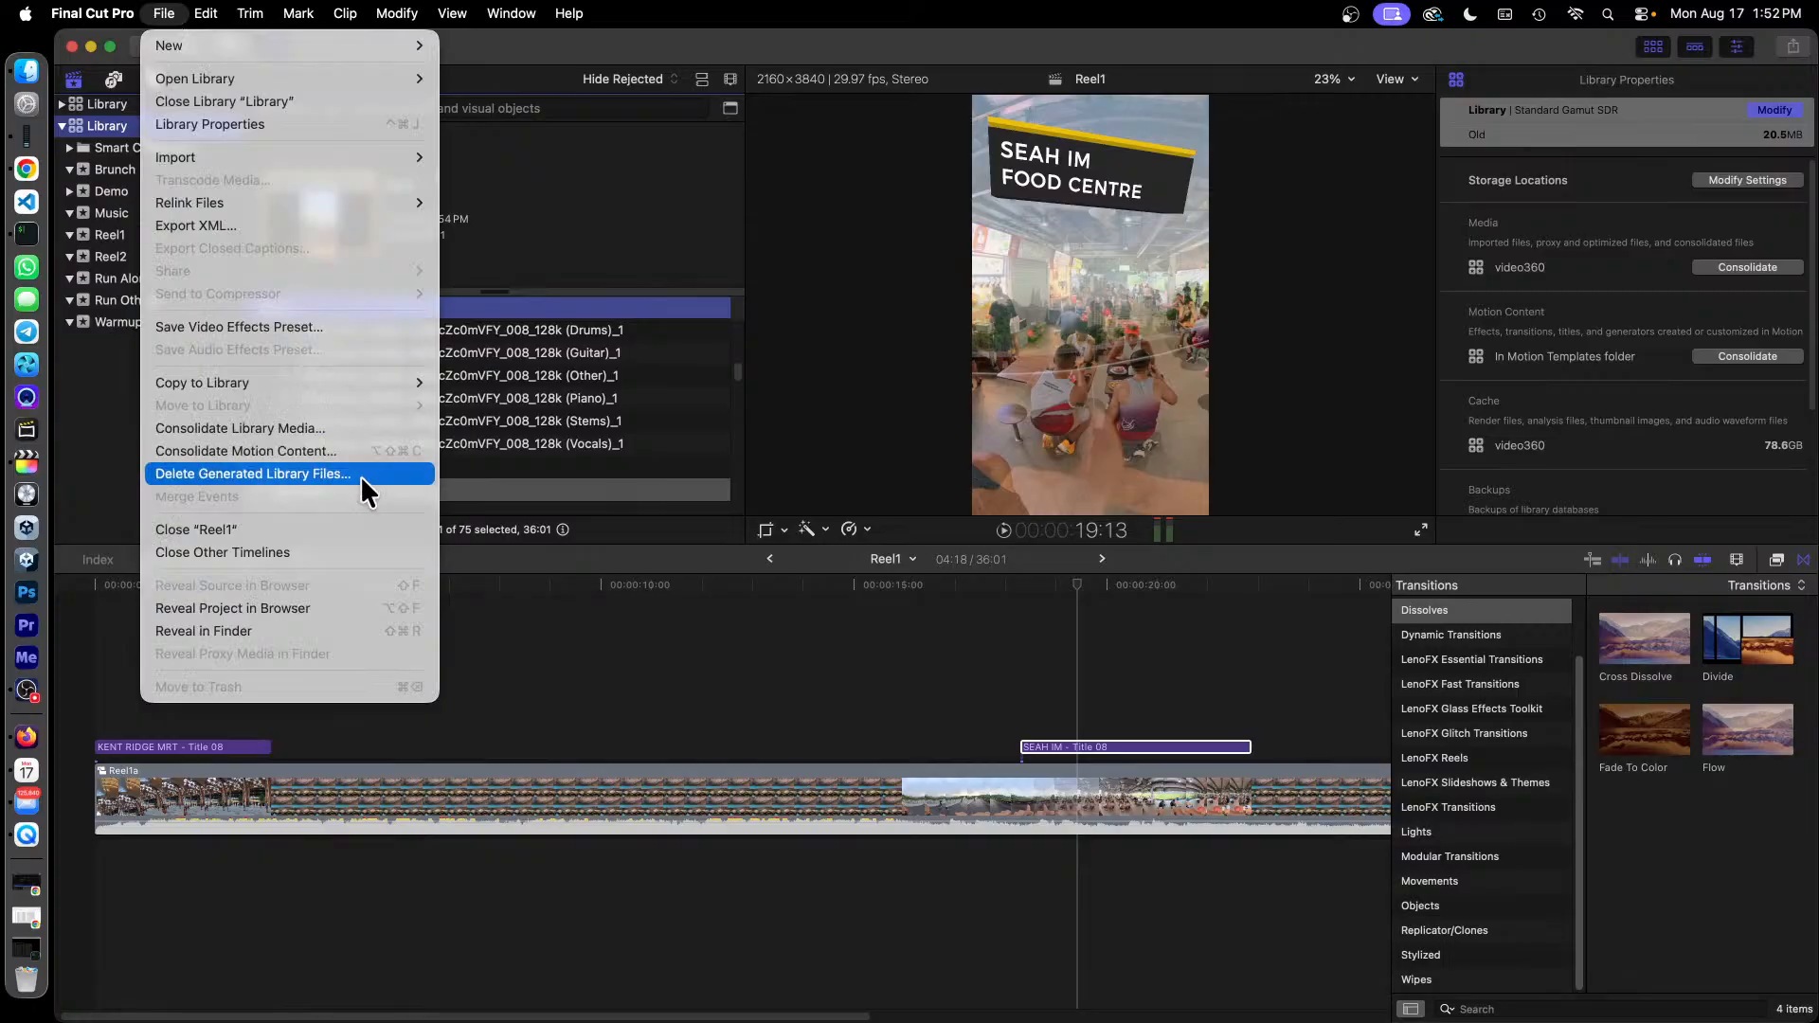
left_click(116, 504)
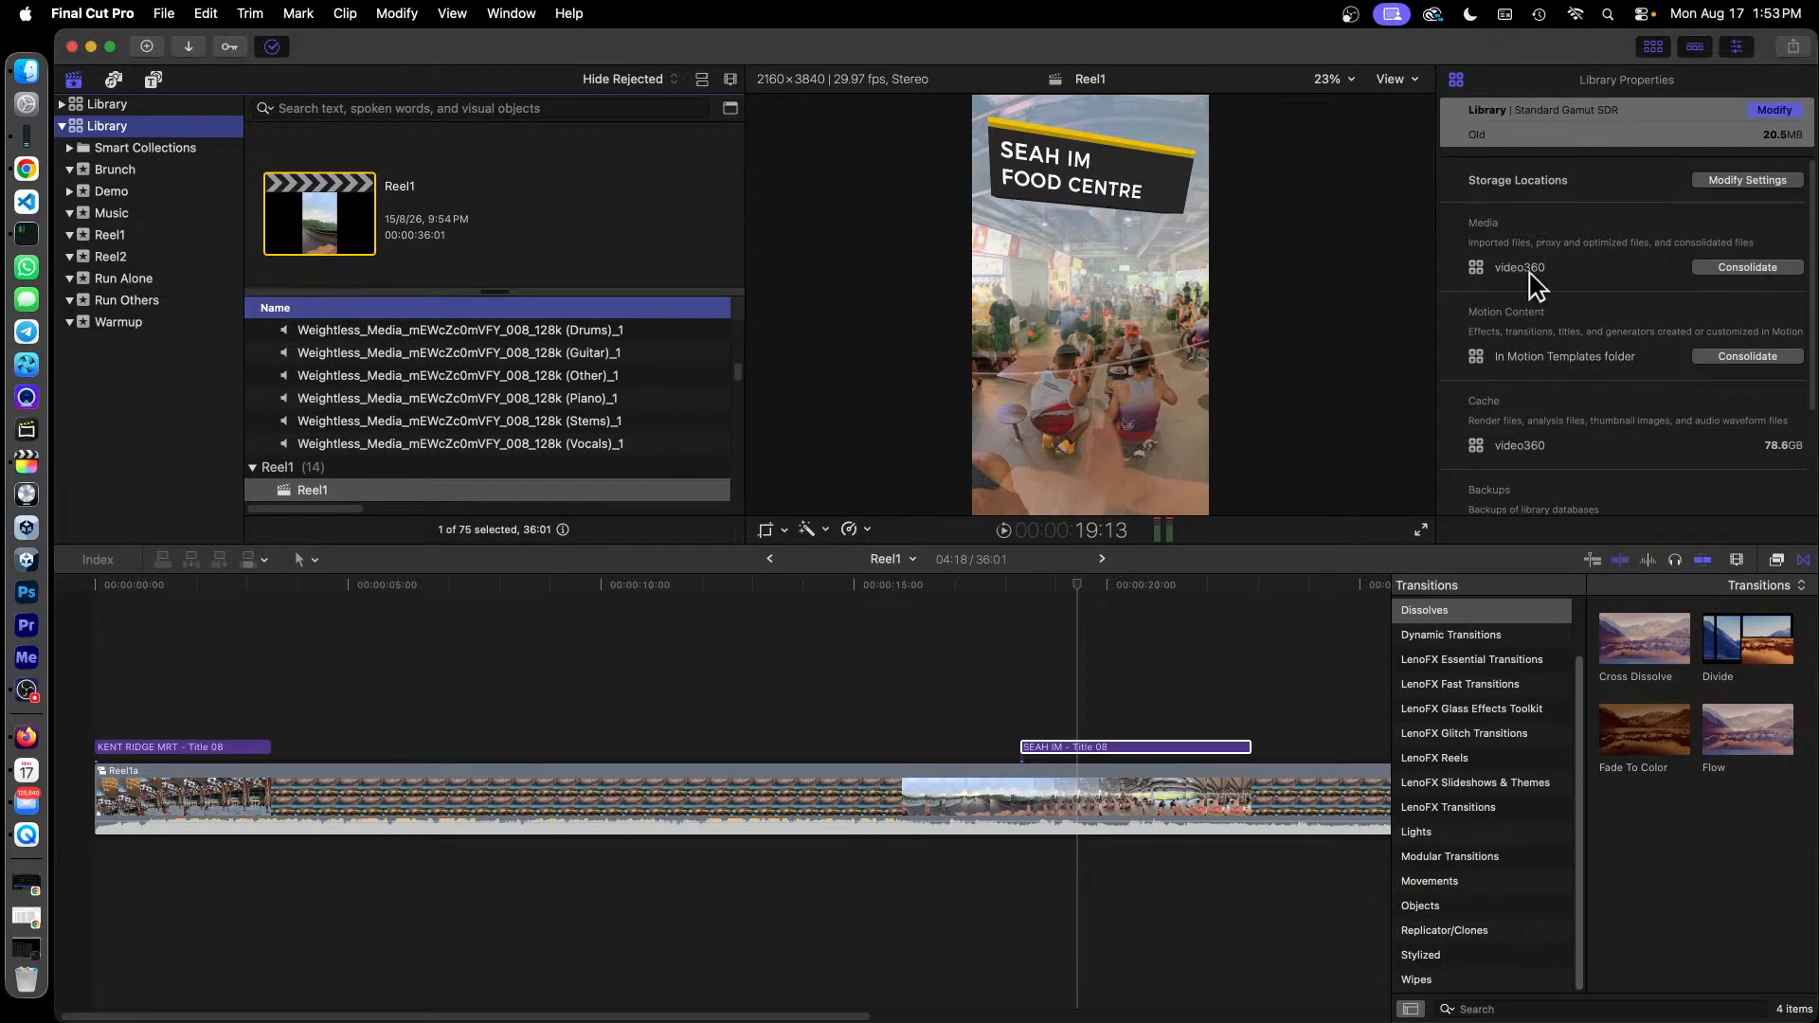
scroll(1530, 275, "down", 1)
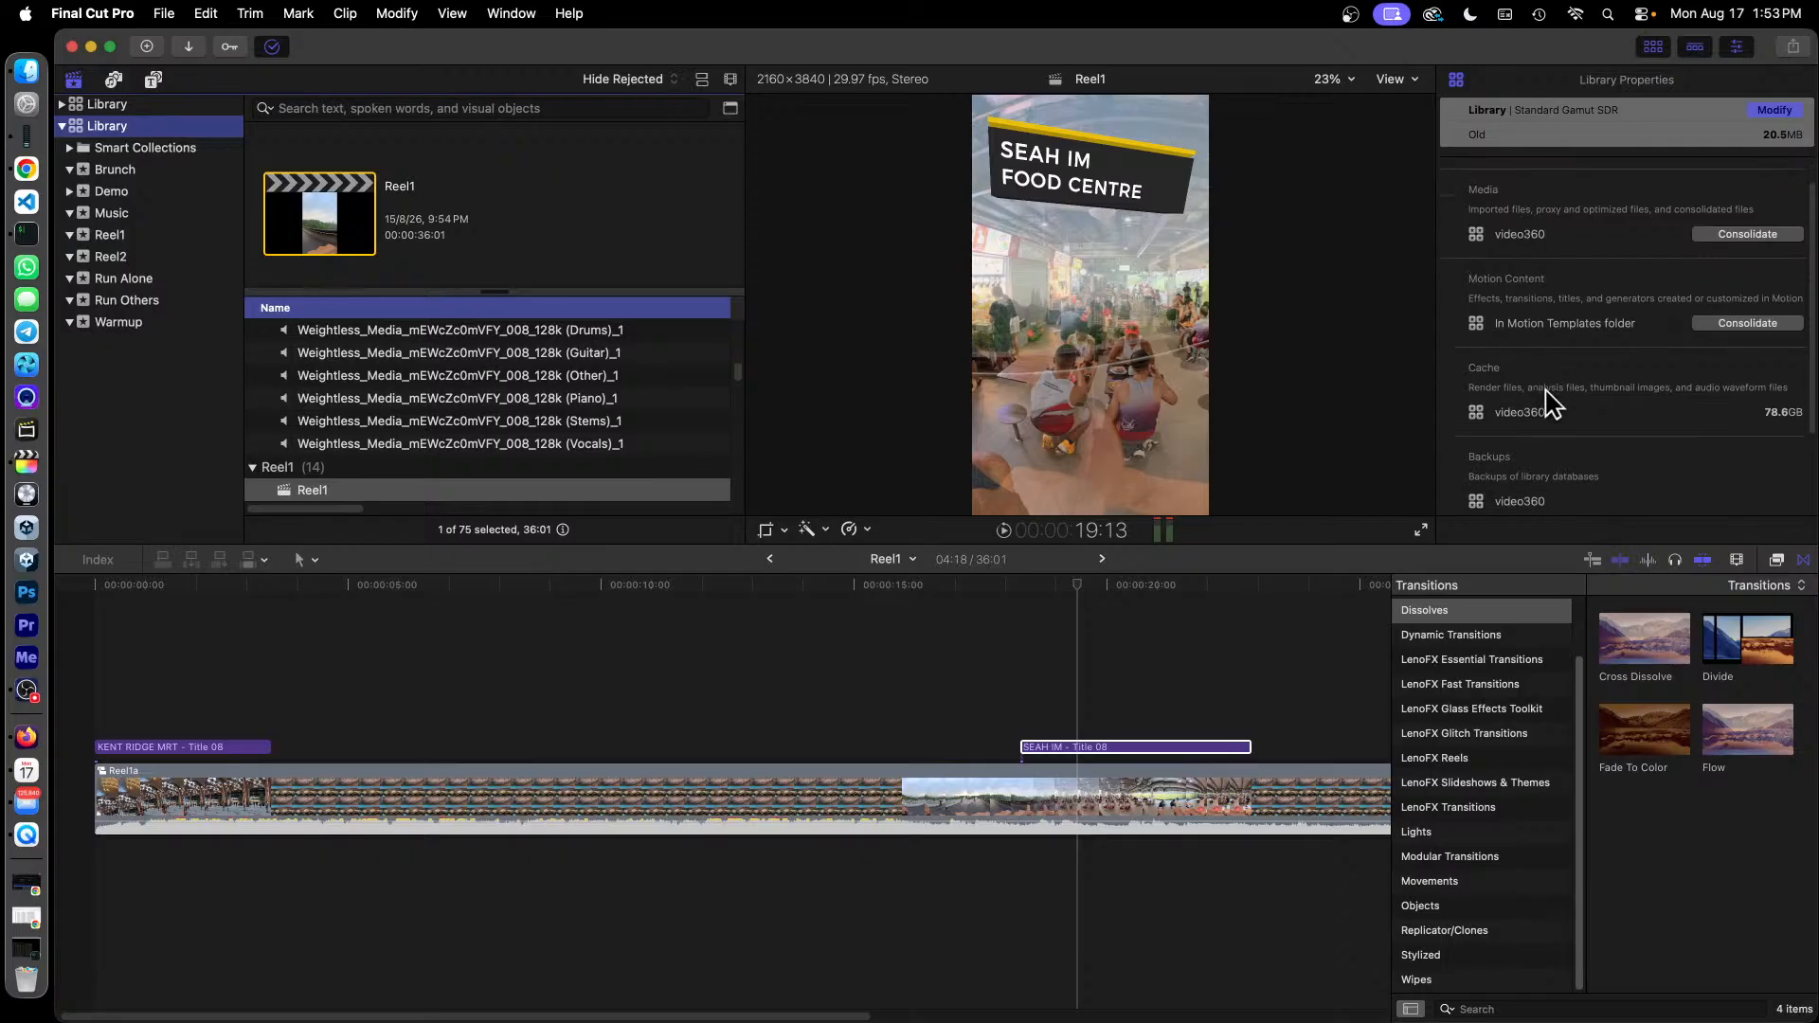
scroll(1554, 407, "down", 2)
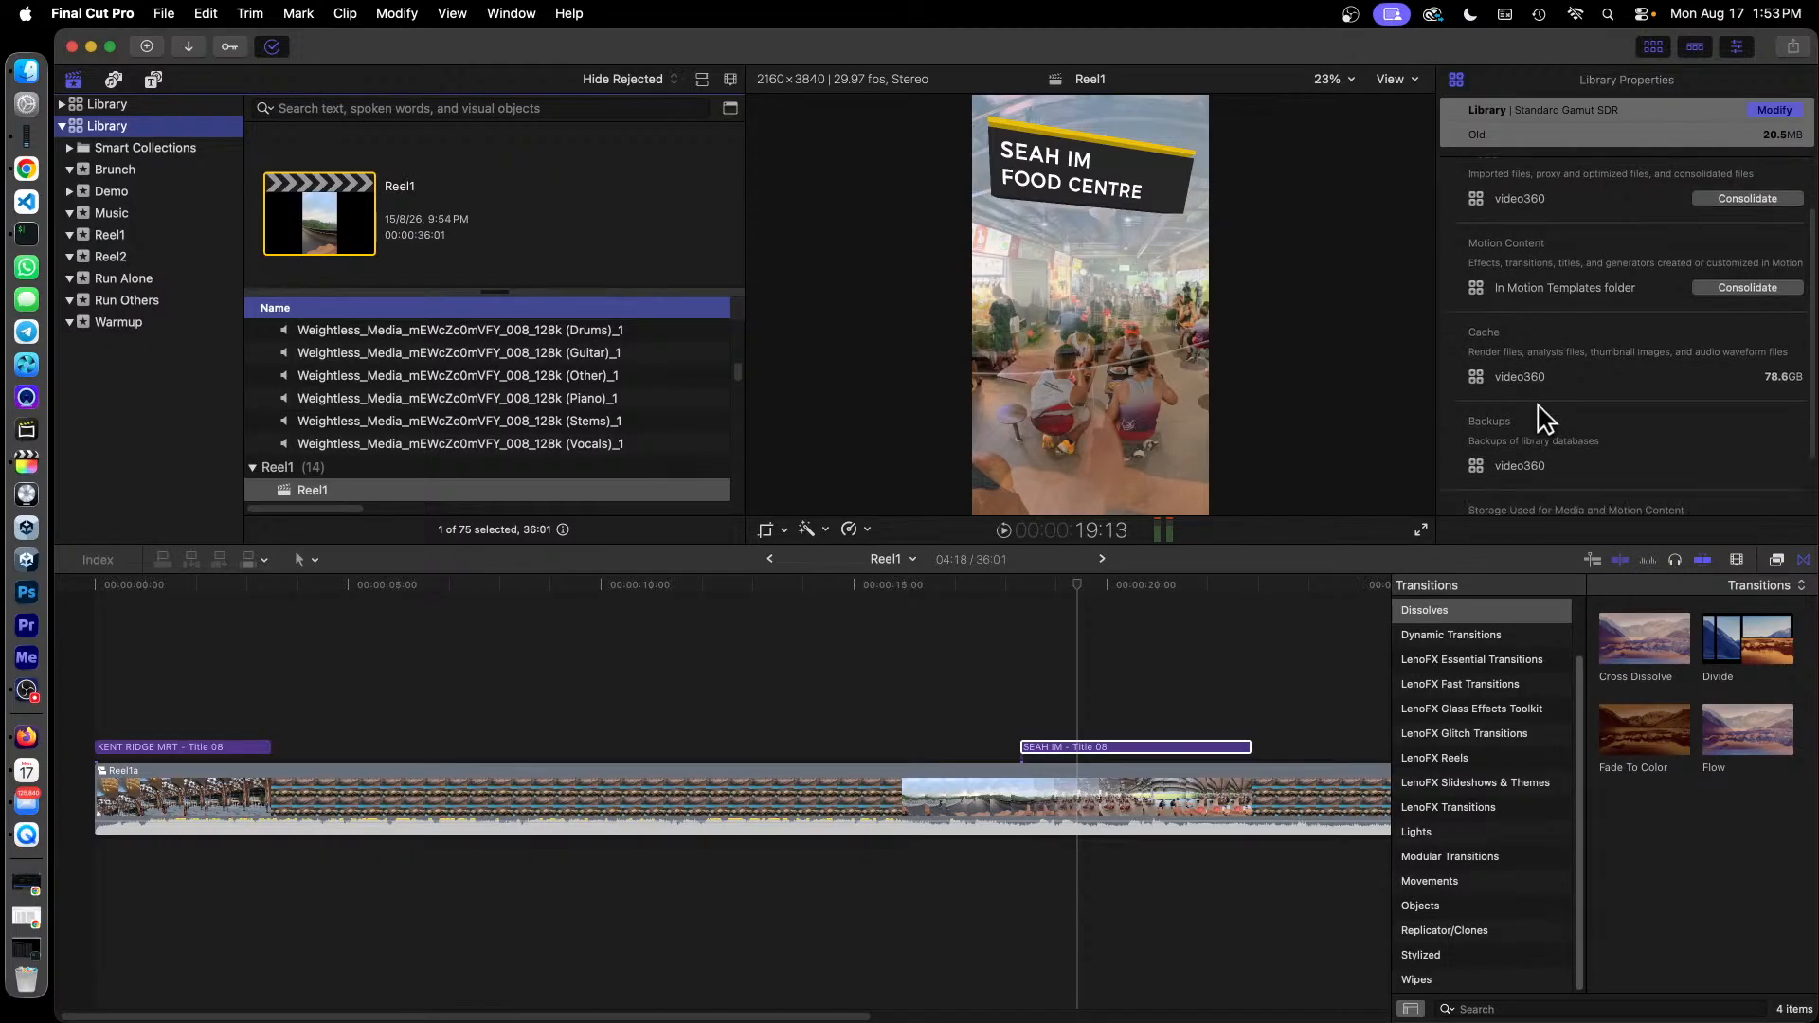
scroll(1548, 407, "down", 2)
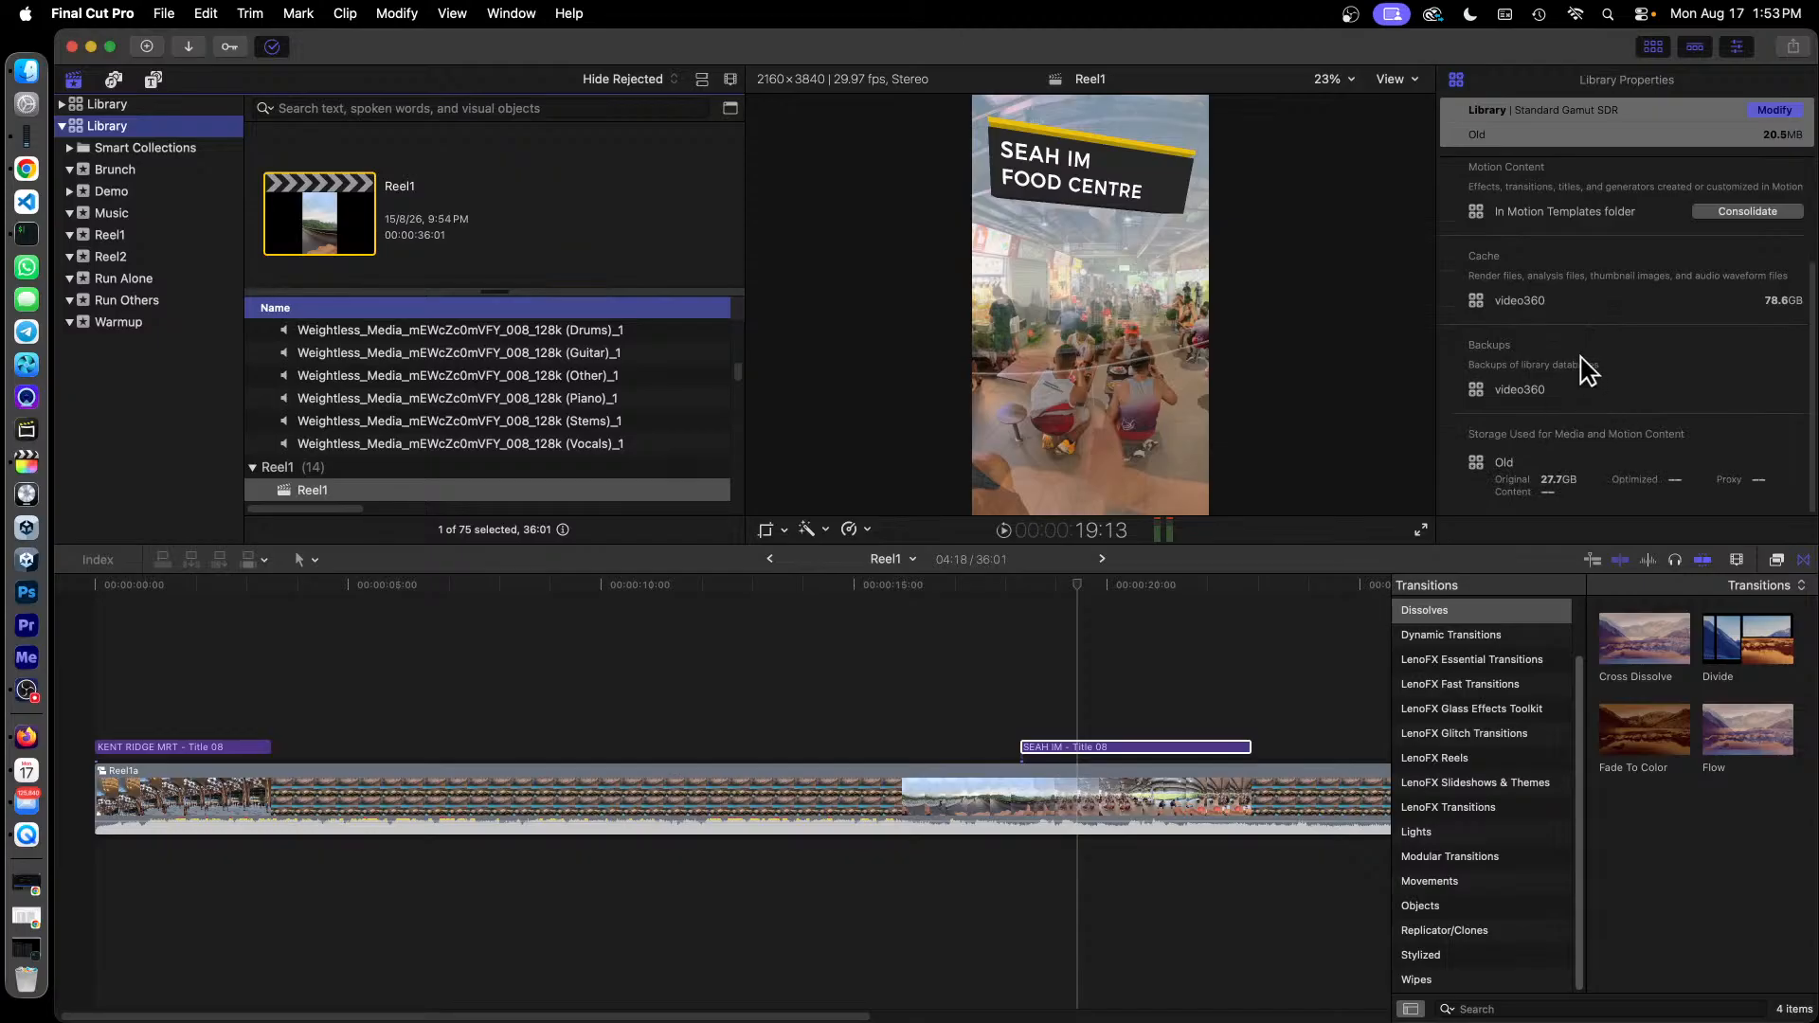
Switch to Finder and select Library.fcpbundle in the Final Cut Pro folder inside 2026-08-15 Southern Ridges Run.
left_click(24, 74)
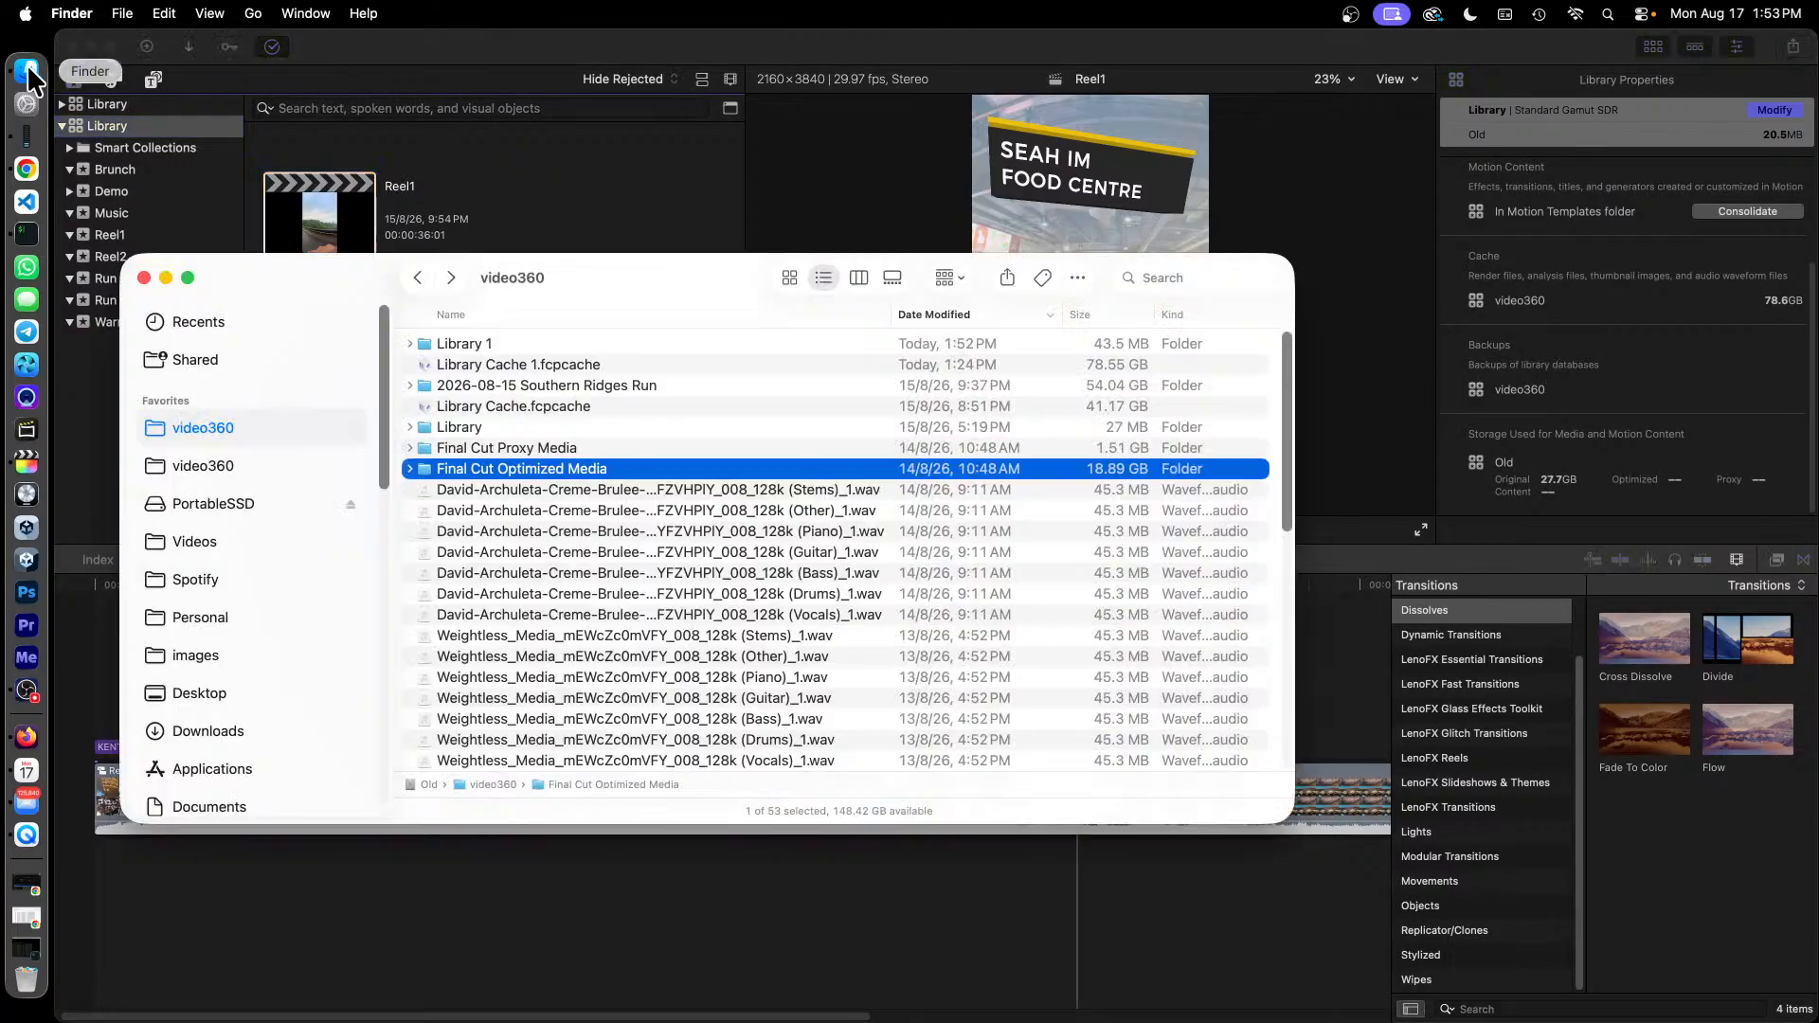
double_click(612, 379)
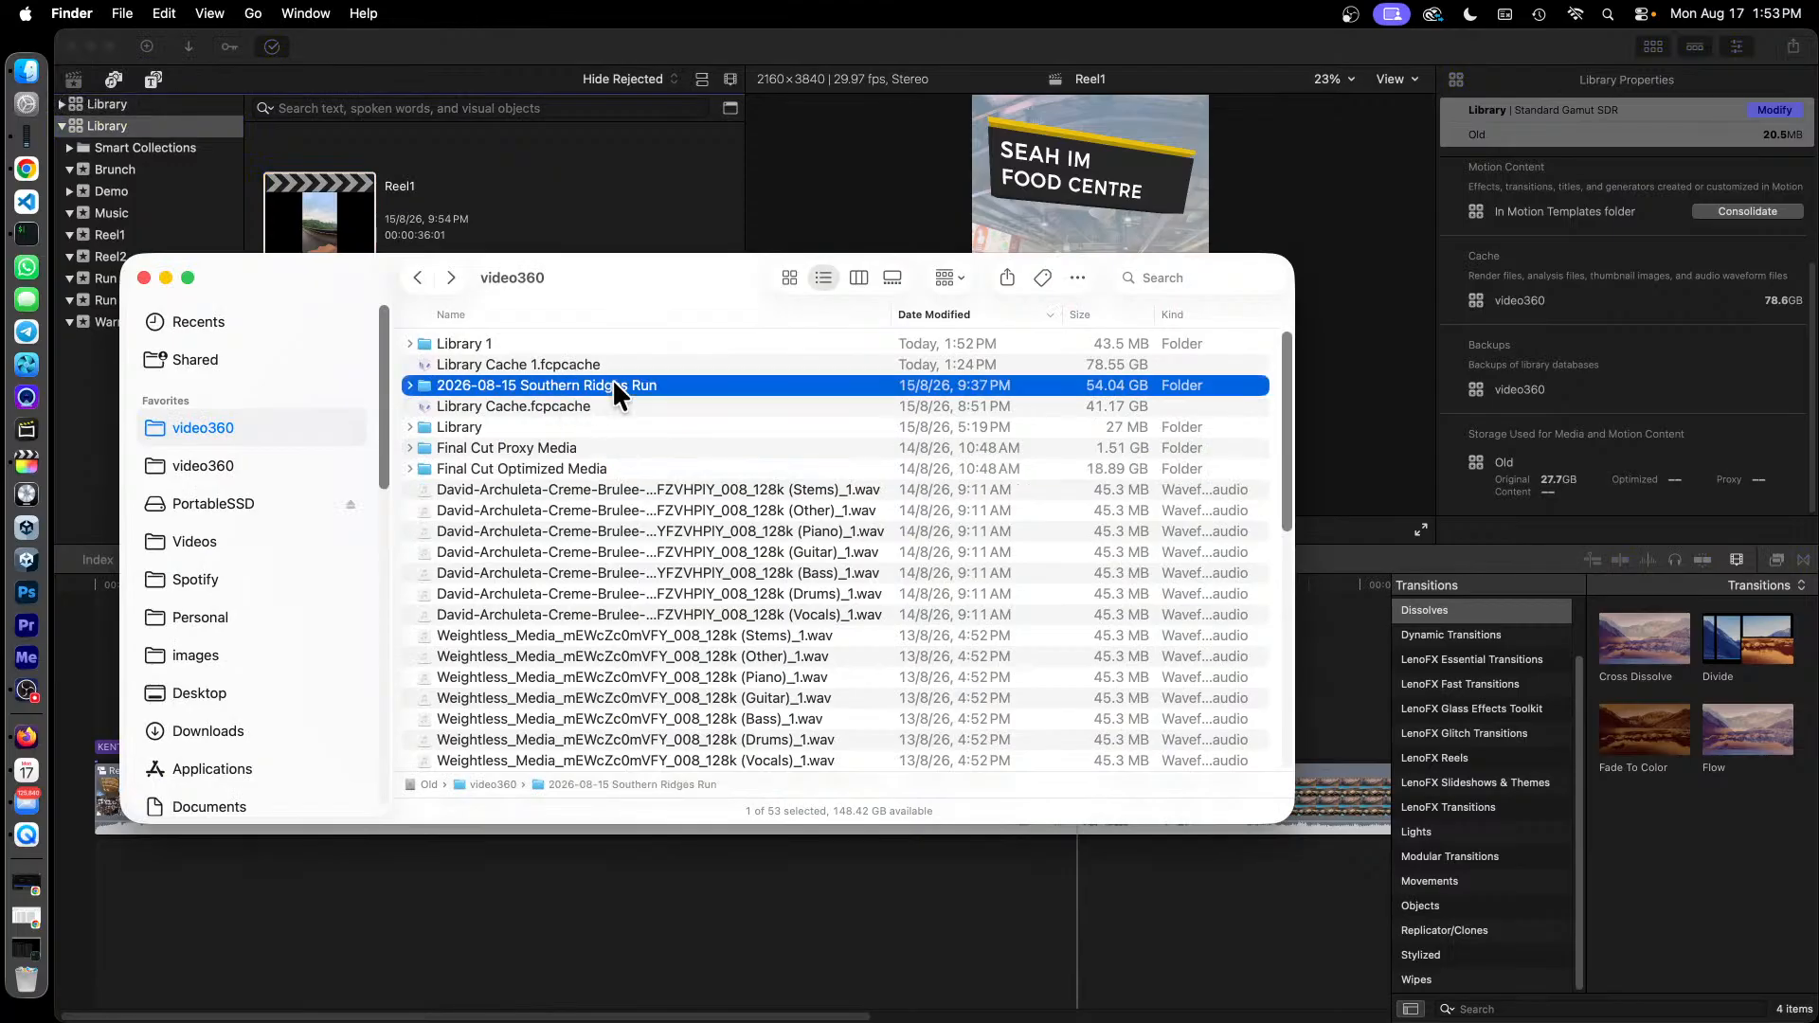
double_click(557, 340)
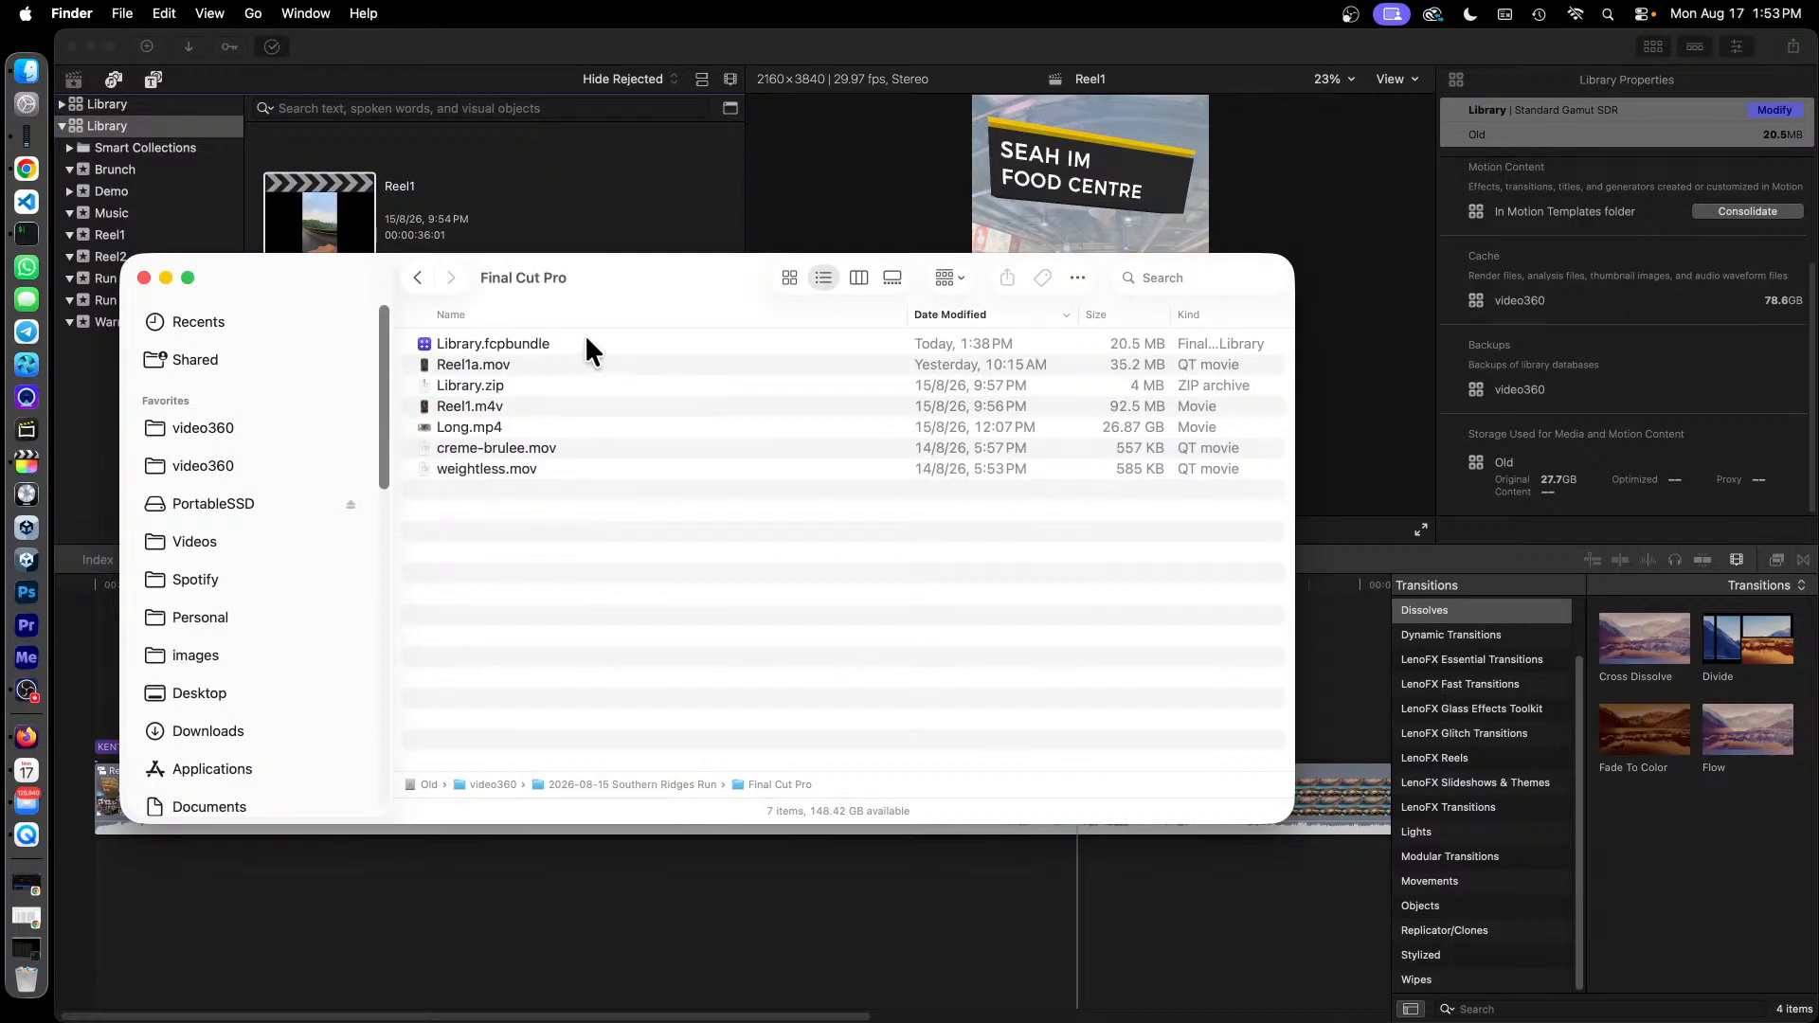
left_click(588, 341)
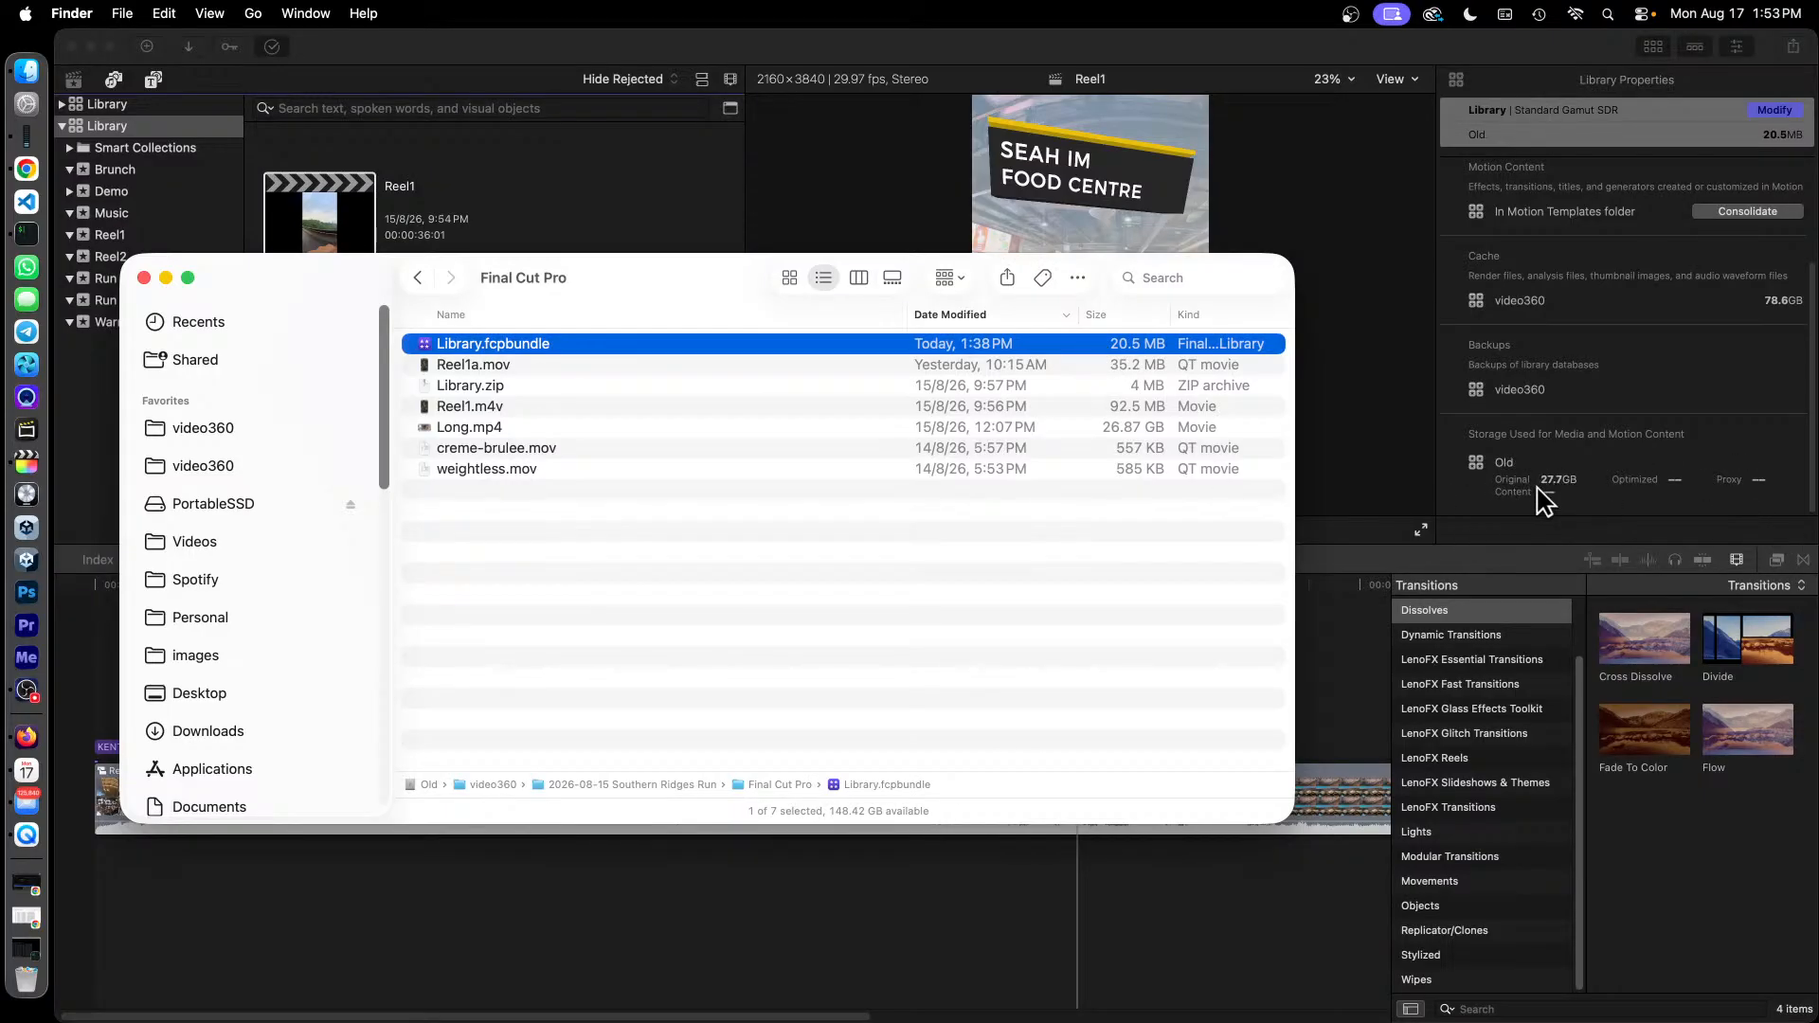
Go back to the video360 folder and check the sizes of Library Cache.fcpcache and Library Cache 1.fcpcache.
left_click(404, 272)
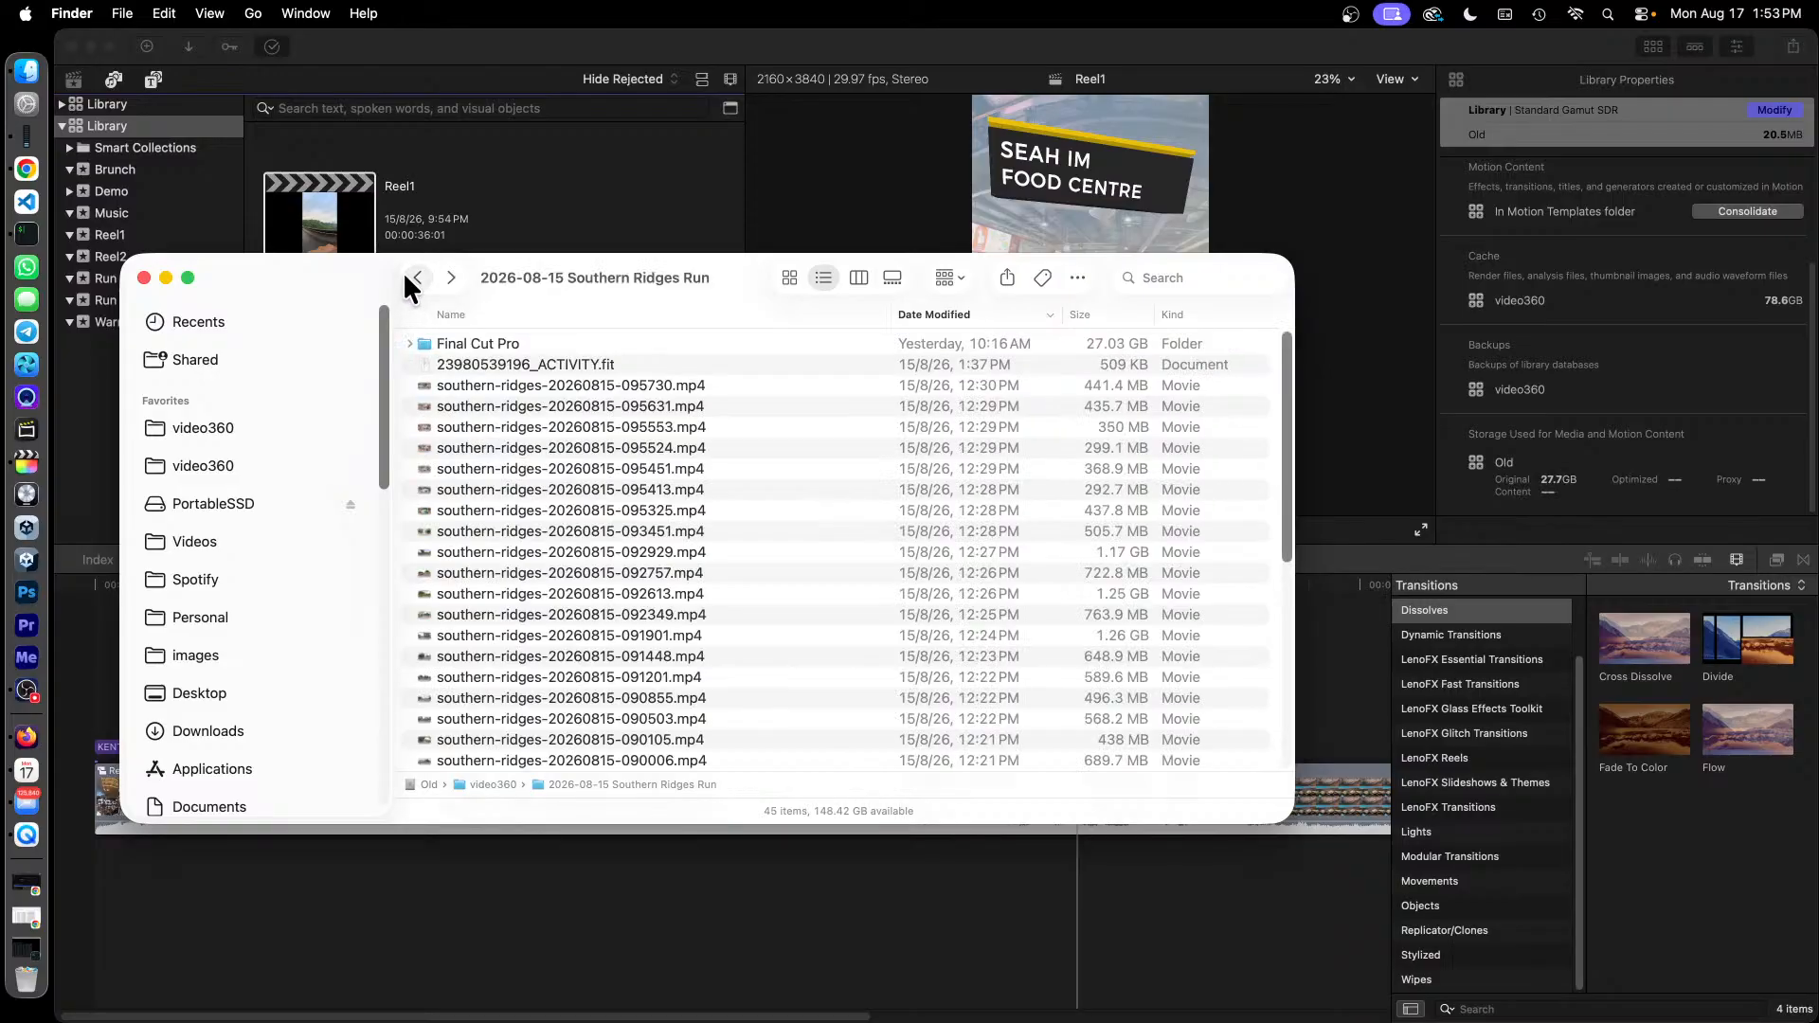
left_click(402, 271)
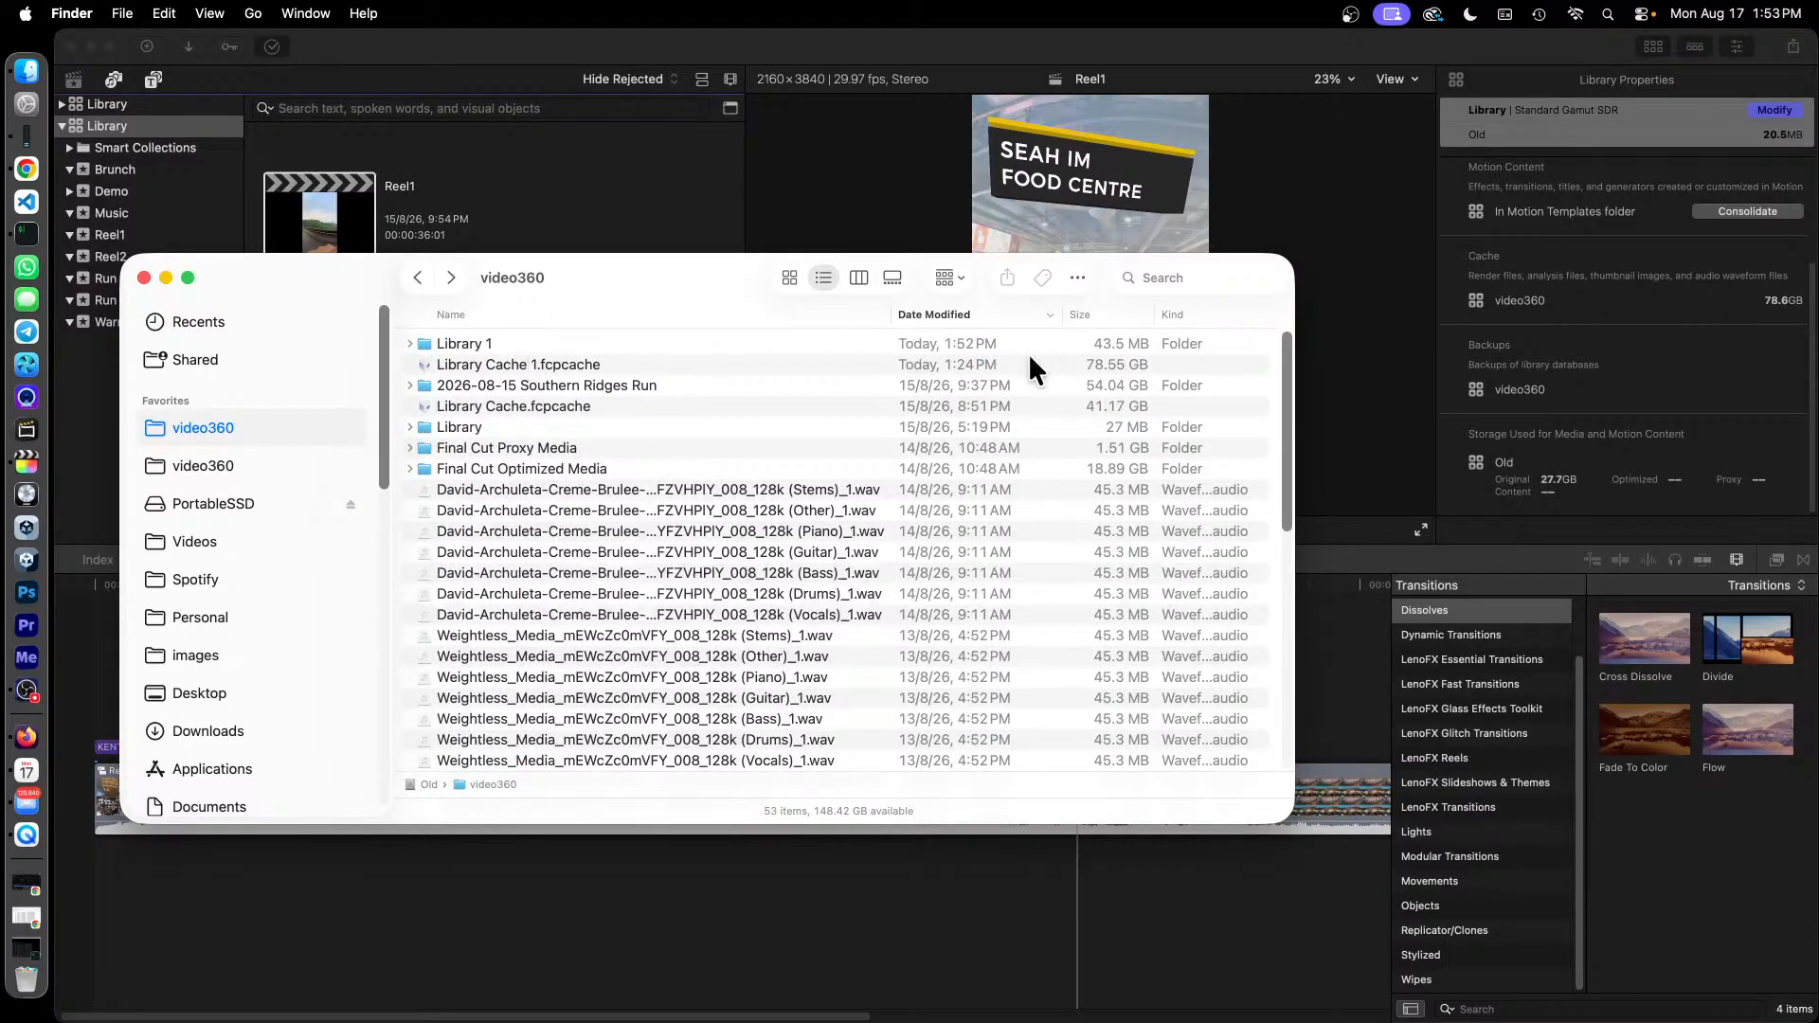
left_click(635, 407)
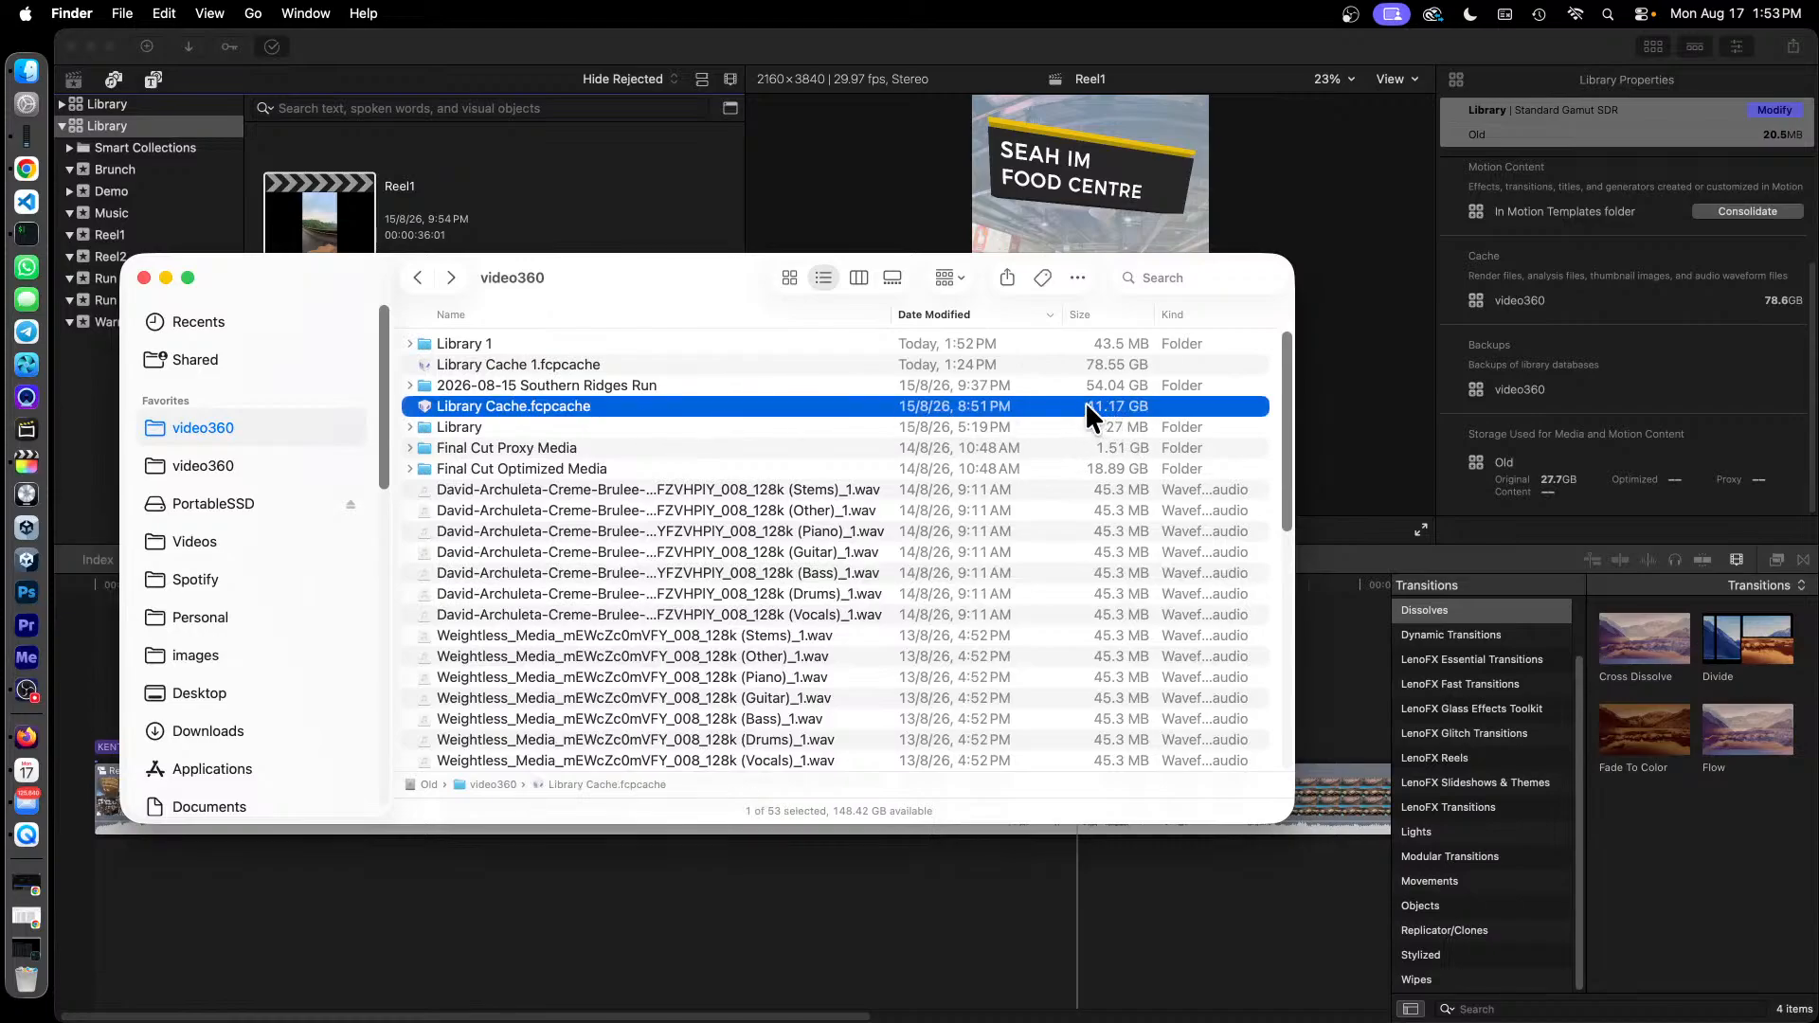
left_click(777, 367)
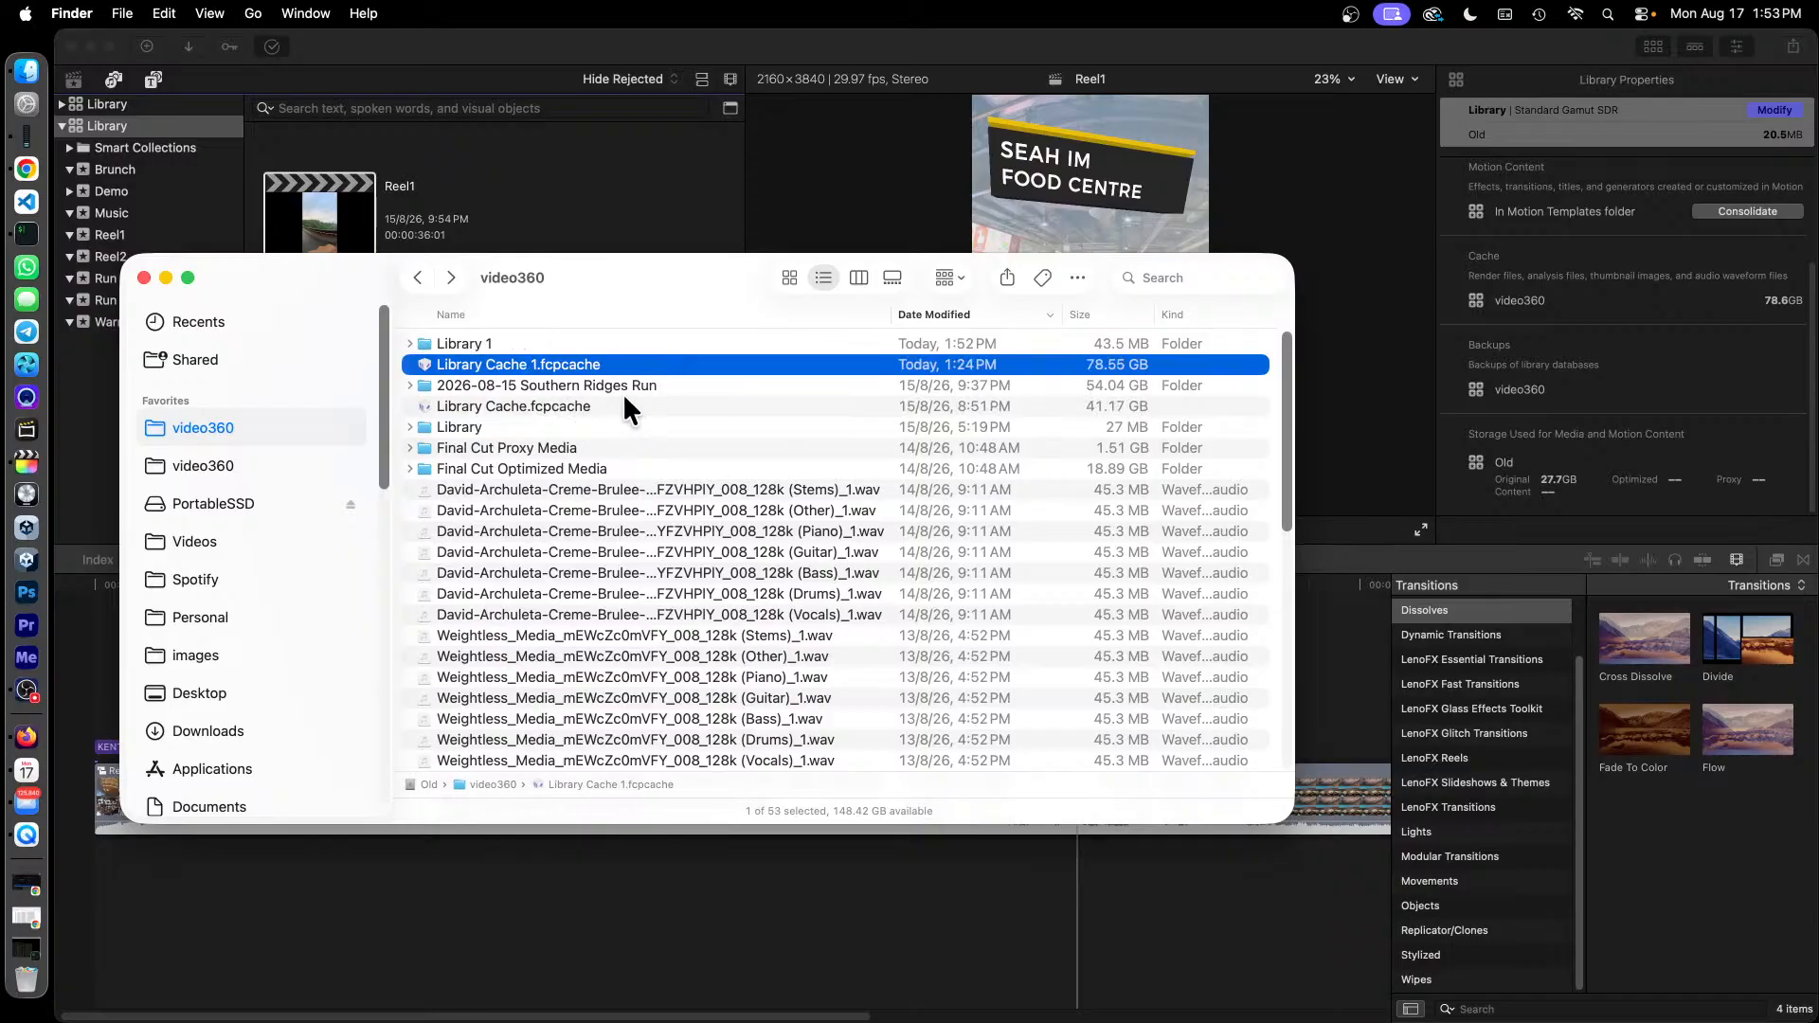
View the contents of the Southern Ridges run's Final Cut Pro folder again, and return to the Reel1 timeline in Final Cut Pro.
double_click(696, 384)
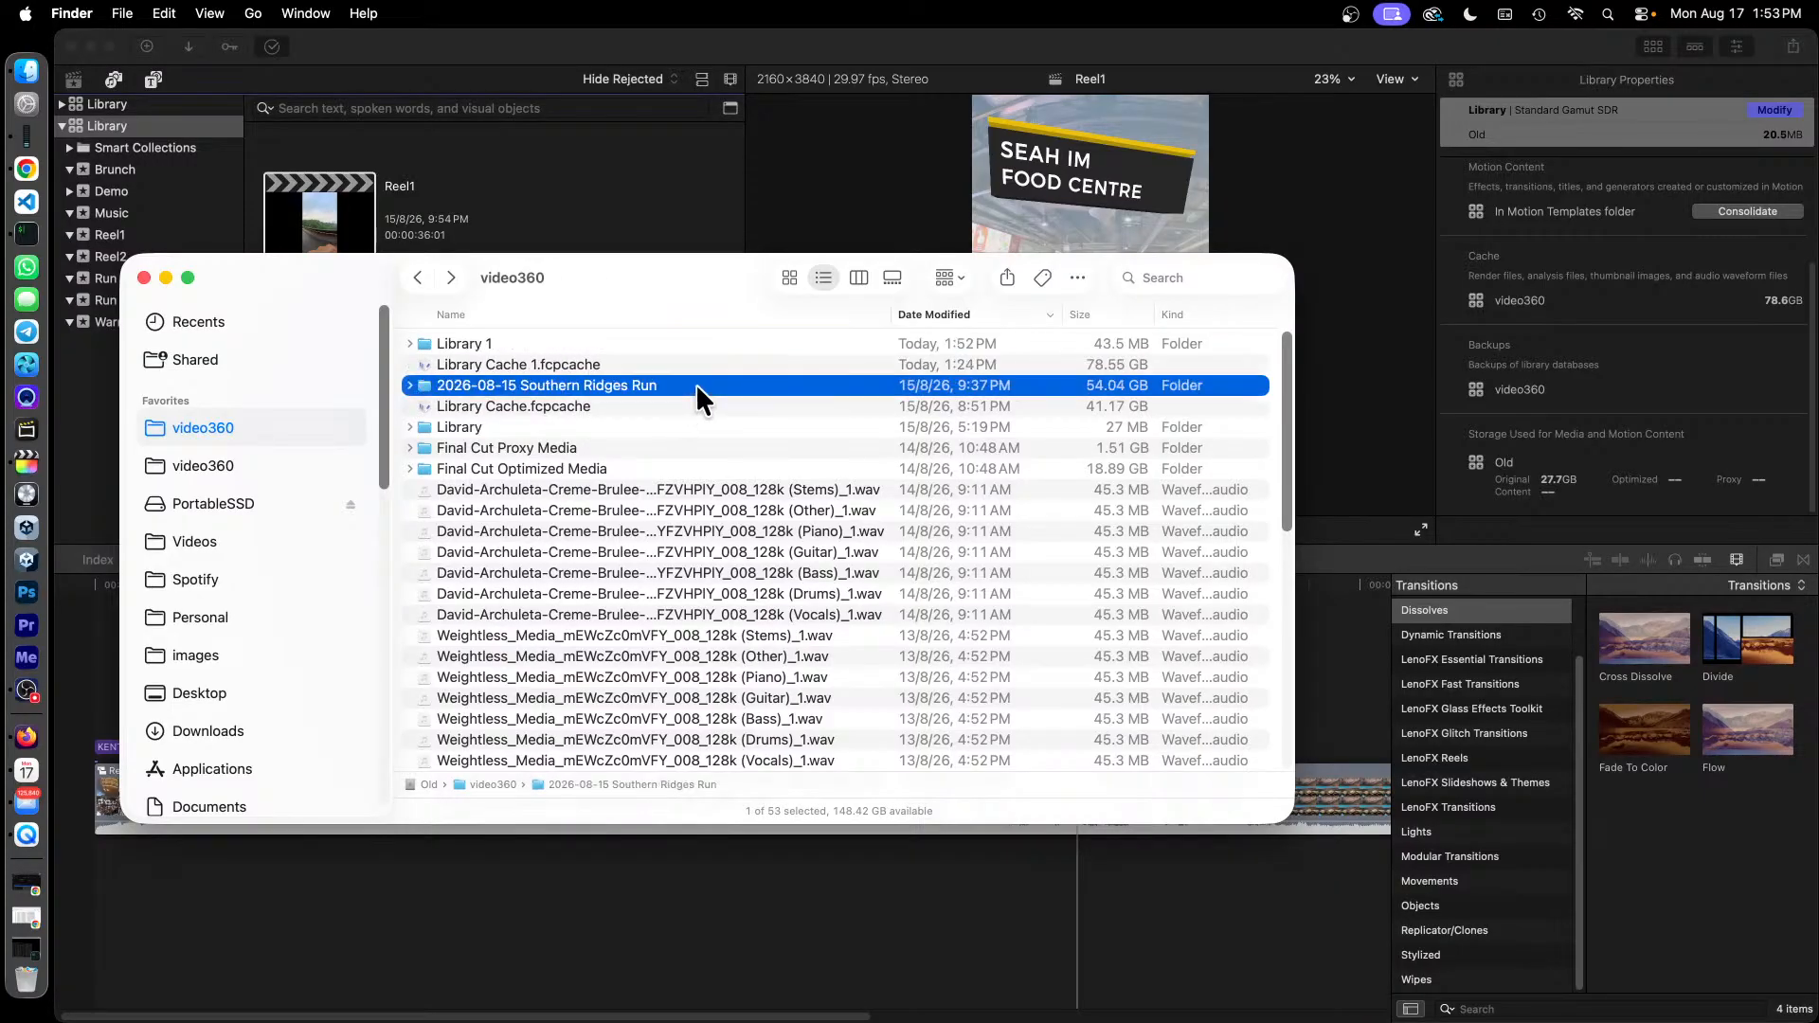
double_click(650, 337)
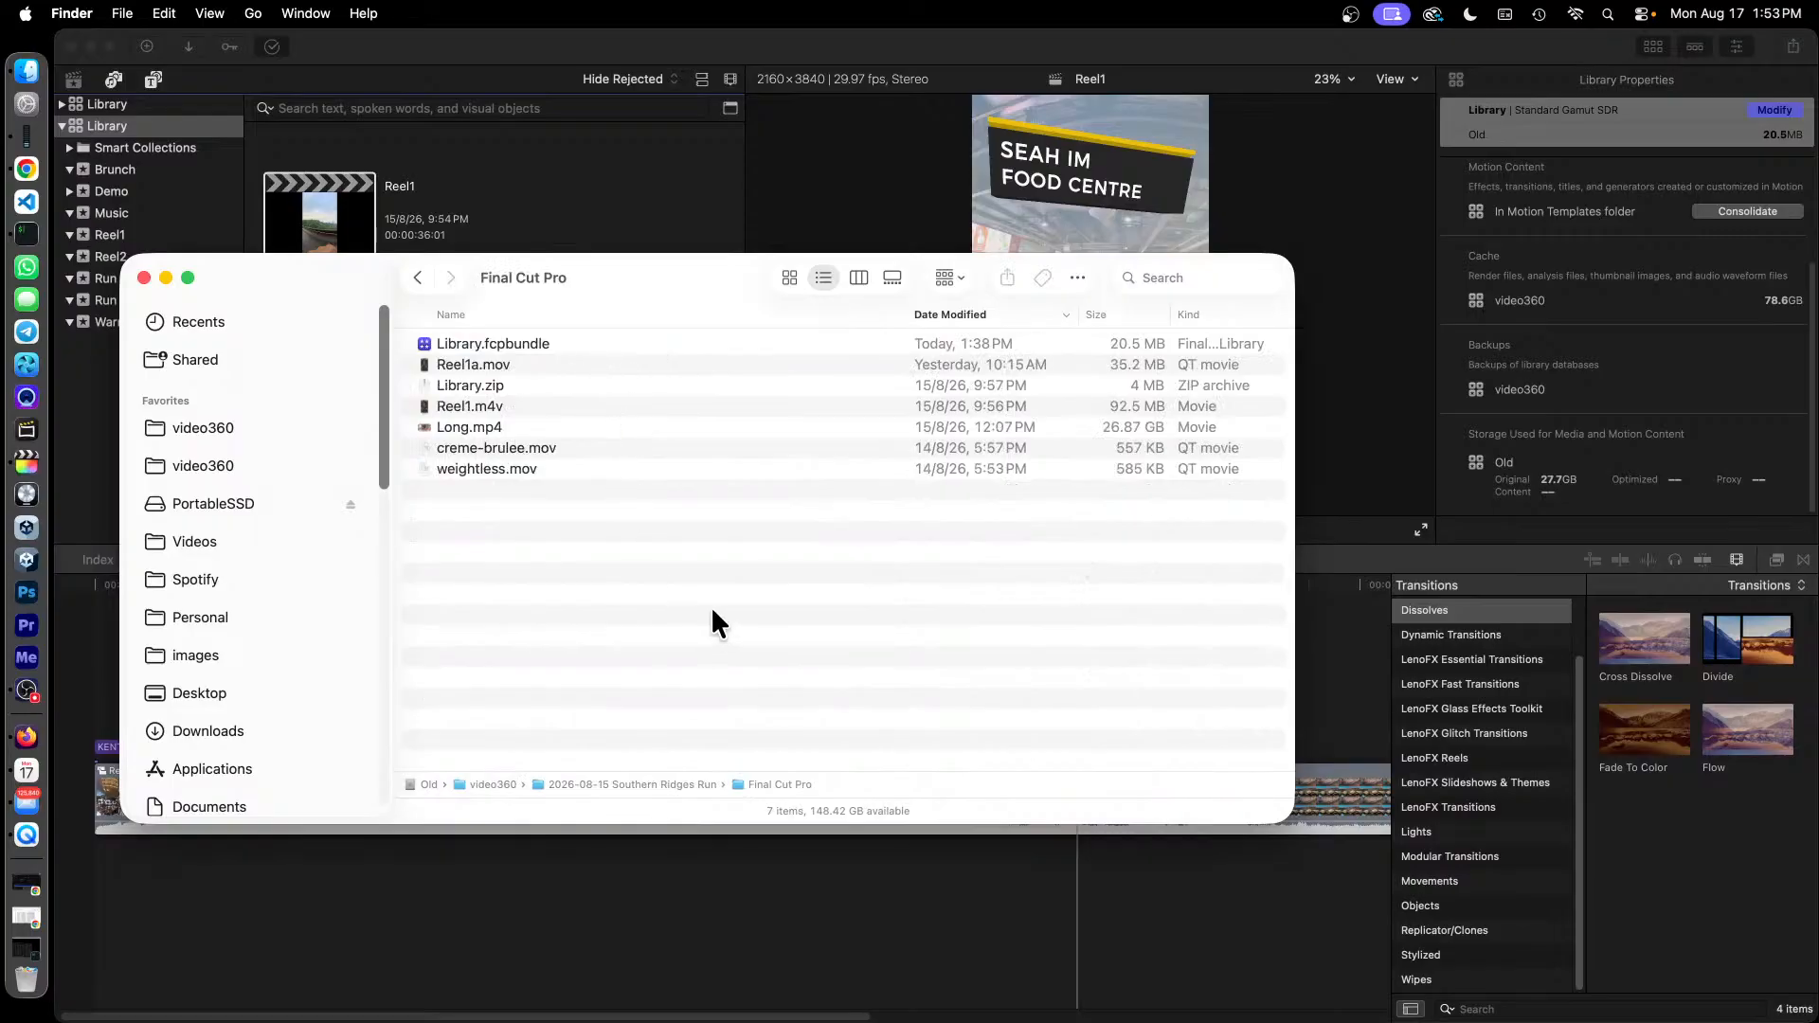
left_click(400, 53)
left_click(261, 883)
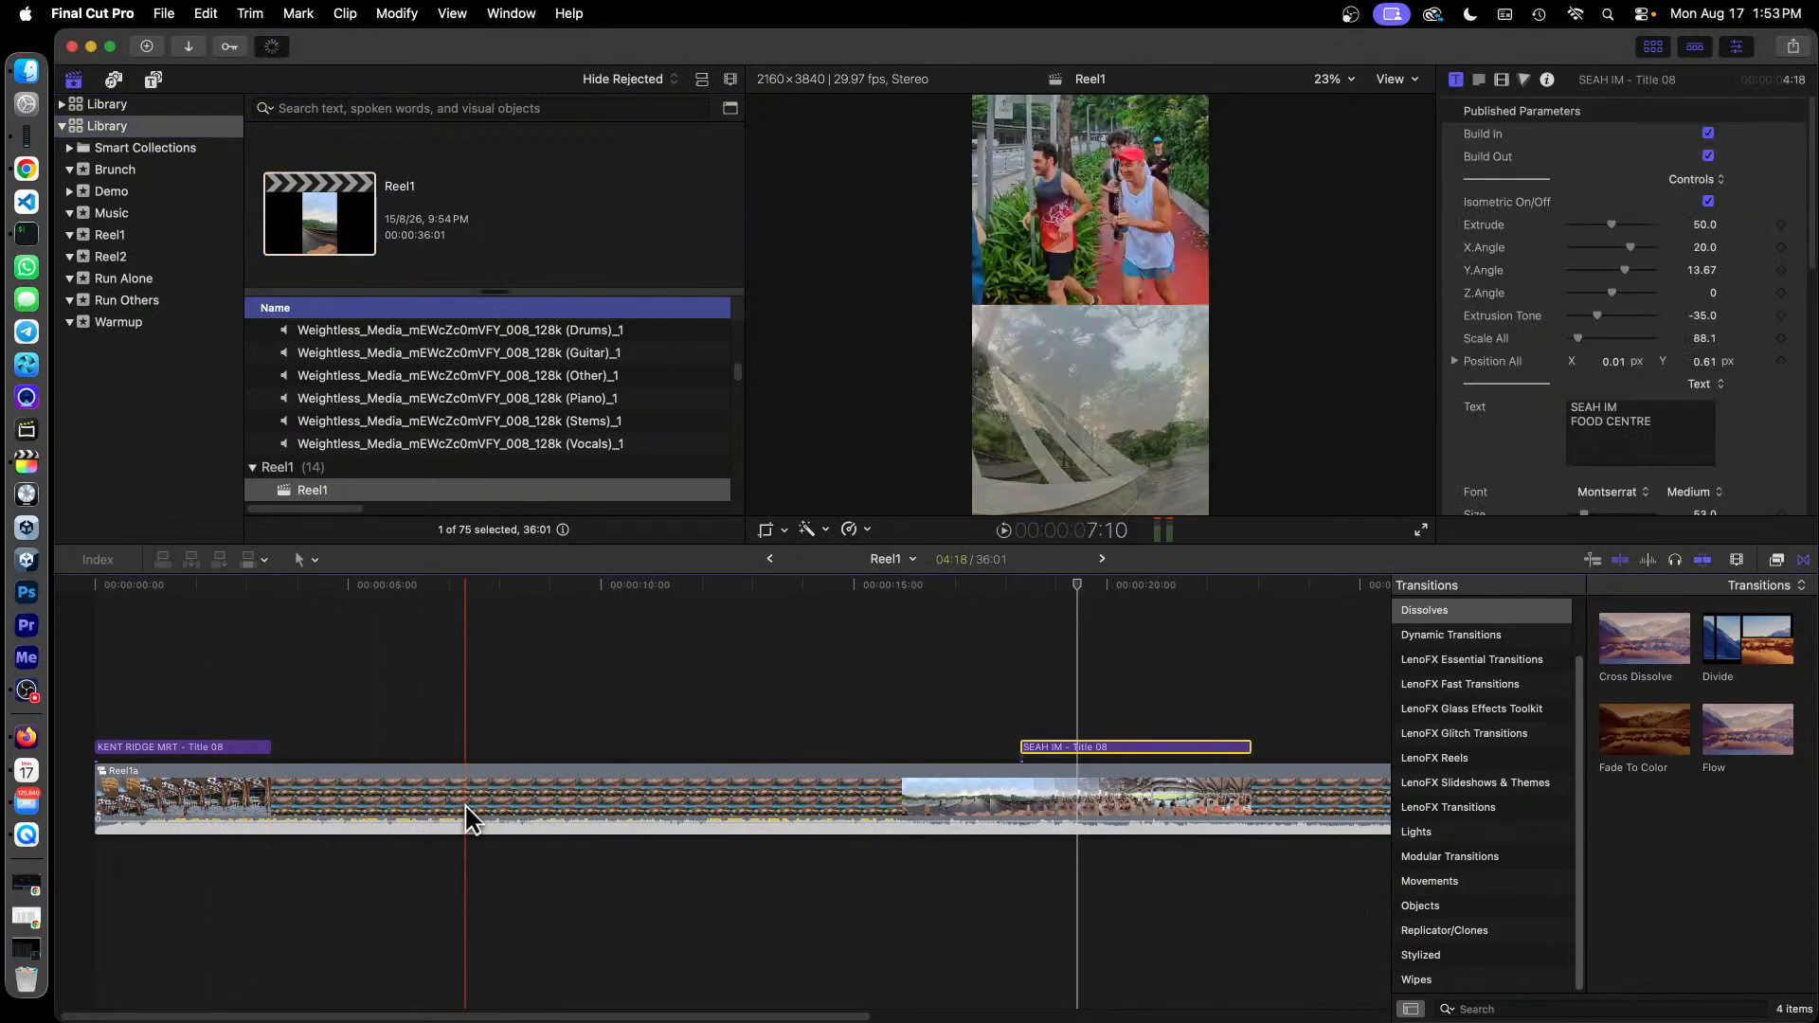